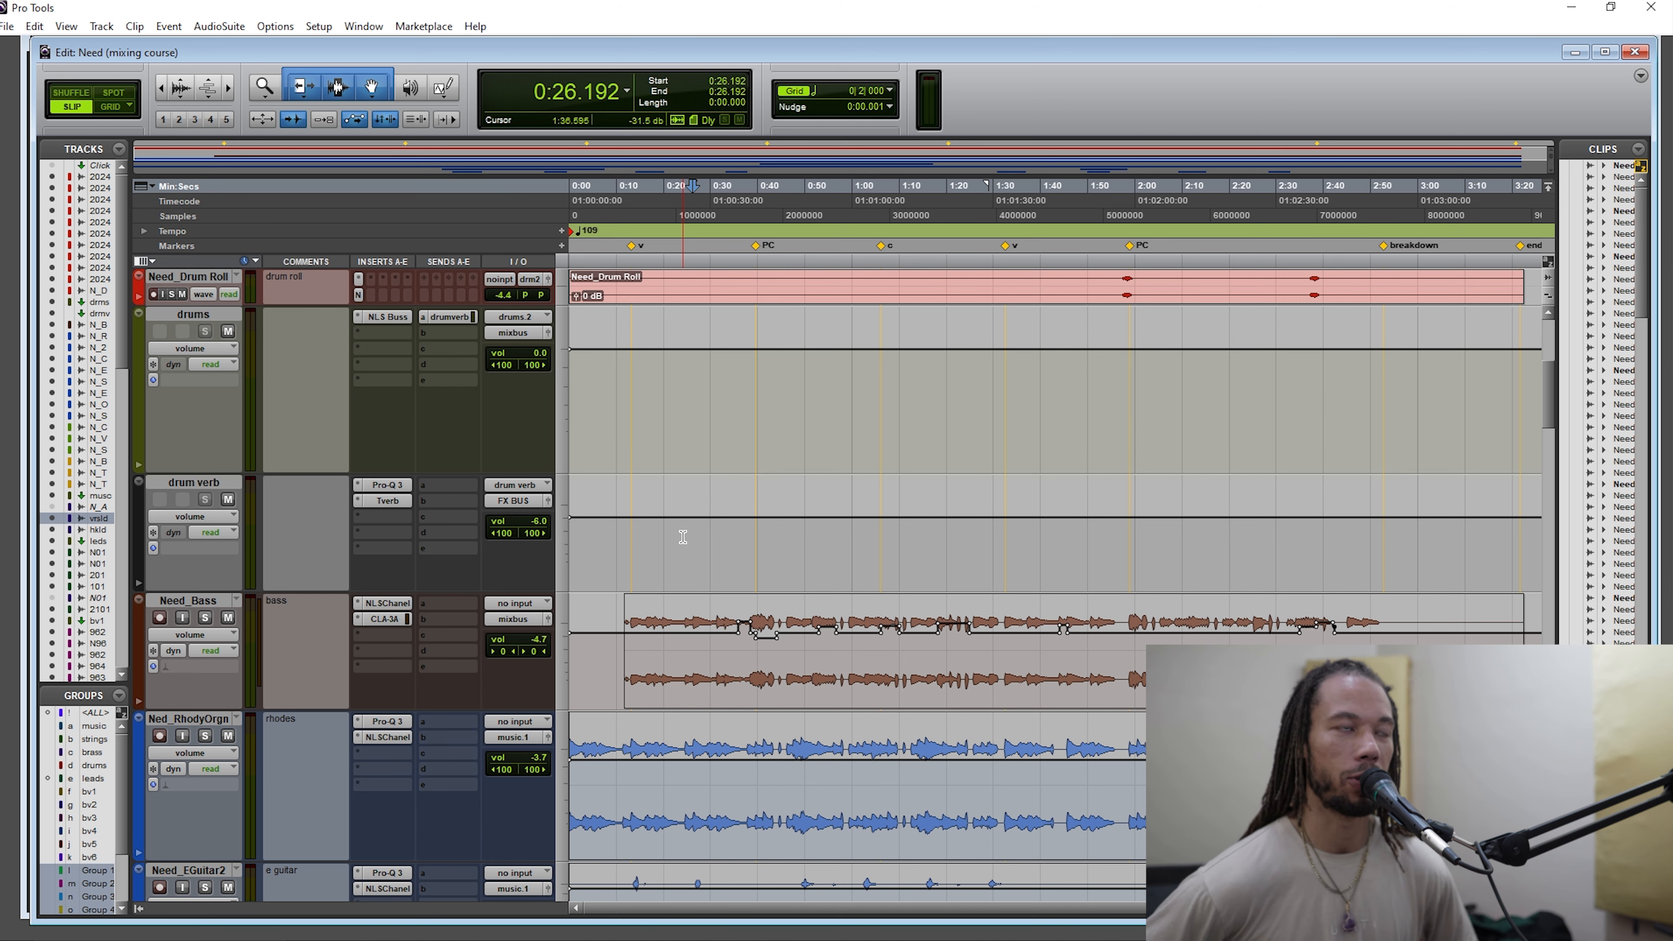
Examine the drum clips from the drum loop to the drum roll across the whole arrangement.
key("Return")
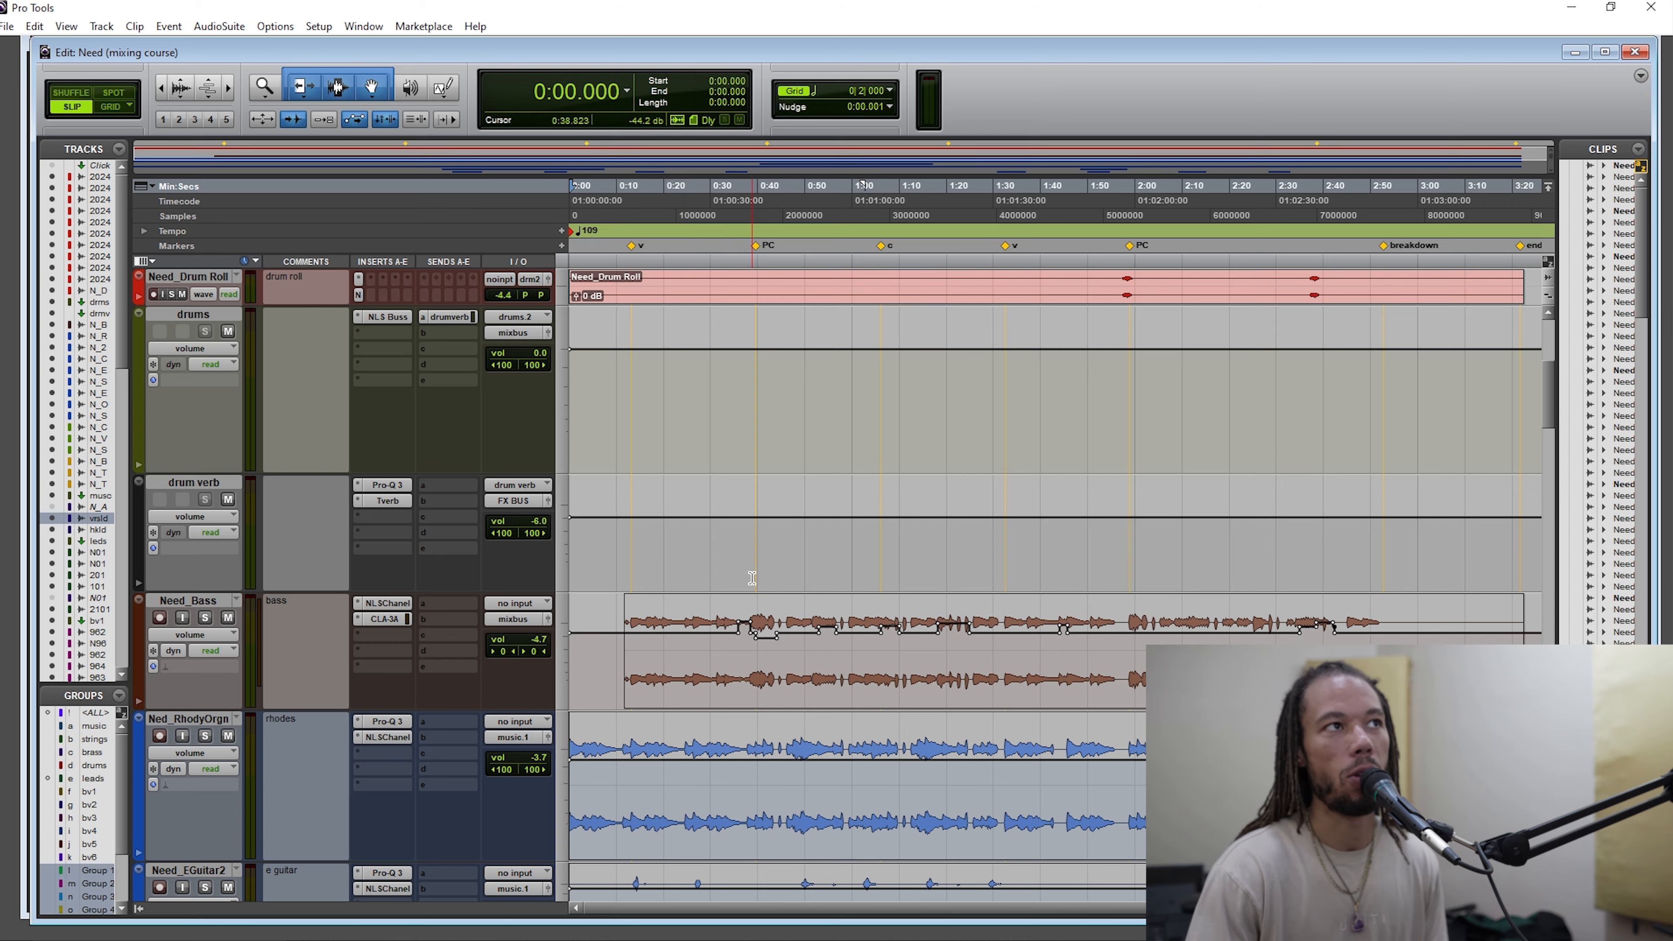
scroll(751, 580, "up", 5)
scroll(757, 581, "up", 5)
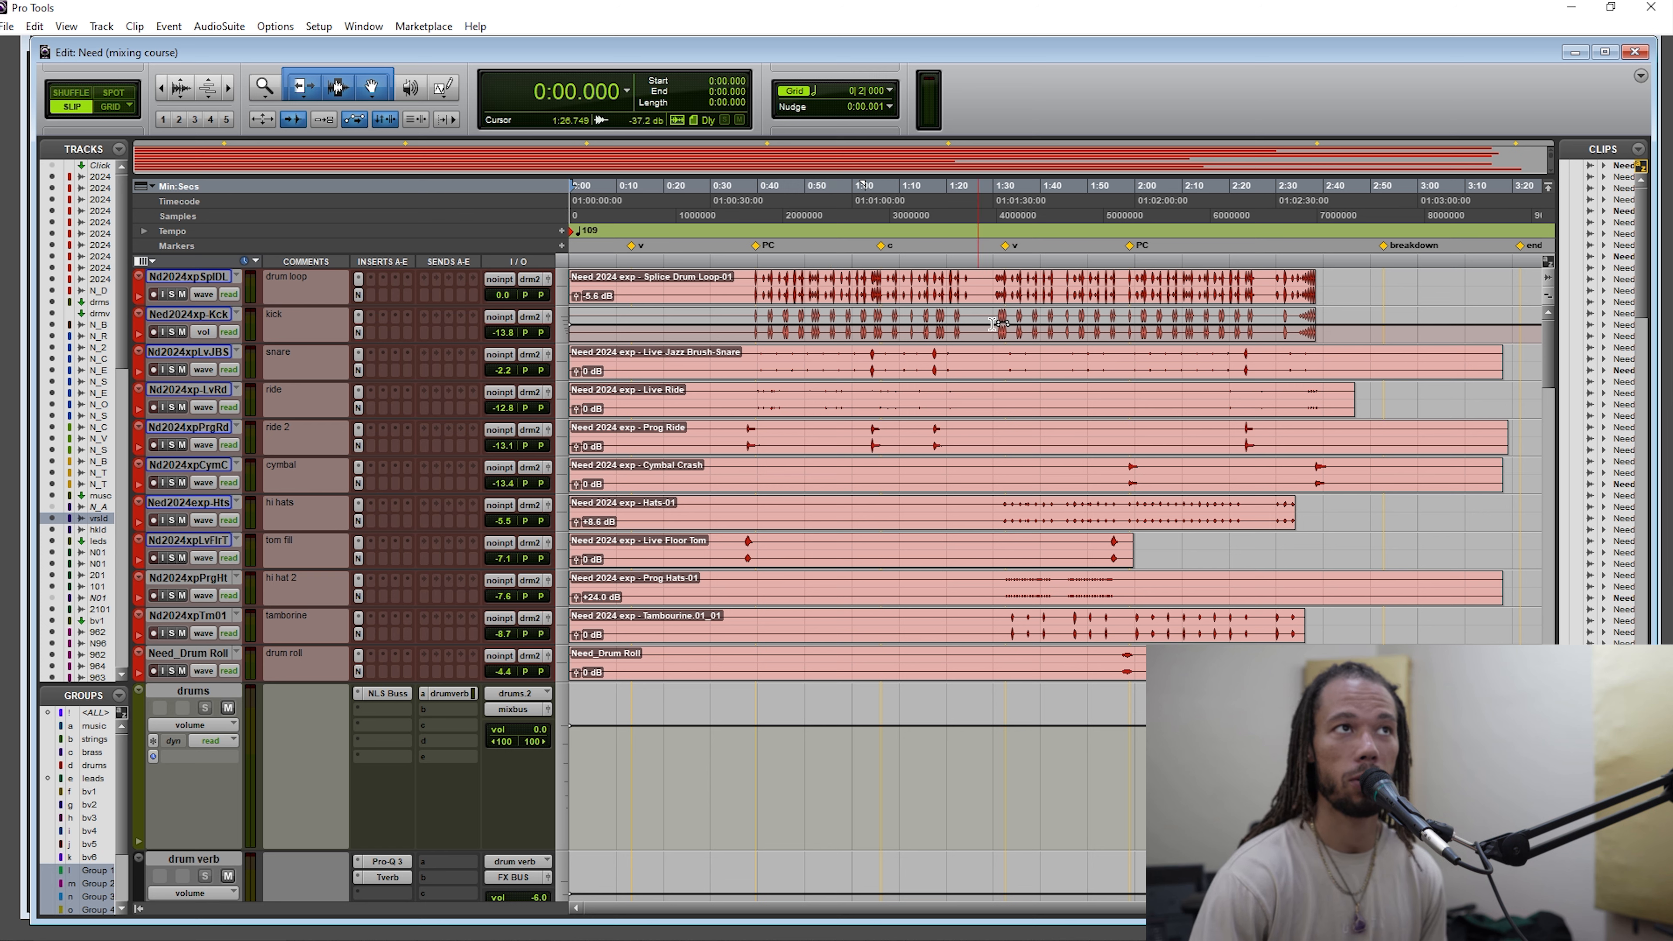
left_click_drag(749, 275, 1396, 638)
left_click(1407, 628)
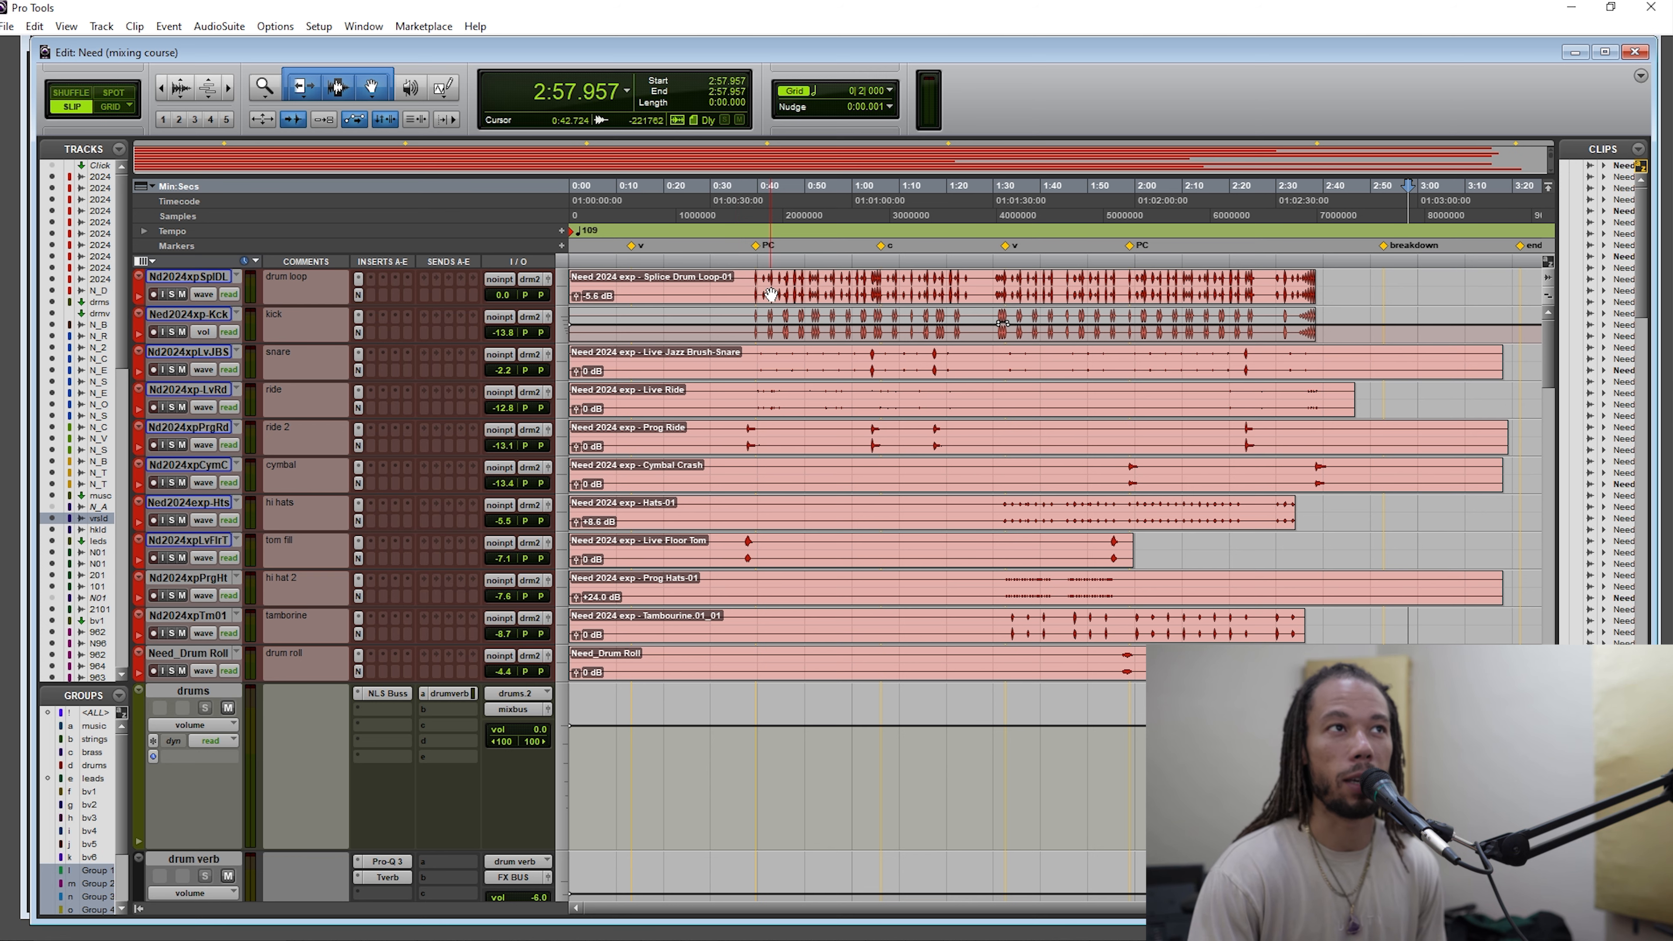
left_click_drag(742, 283, 1394, 661)
left_click(1408, 580)
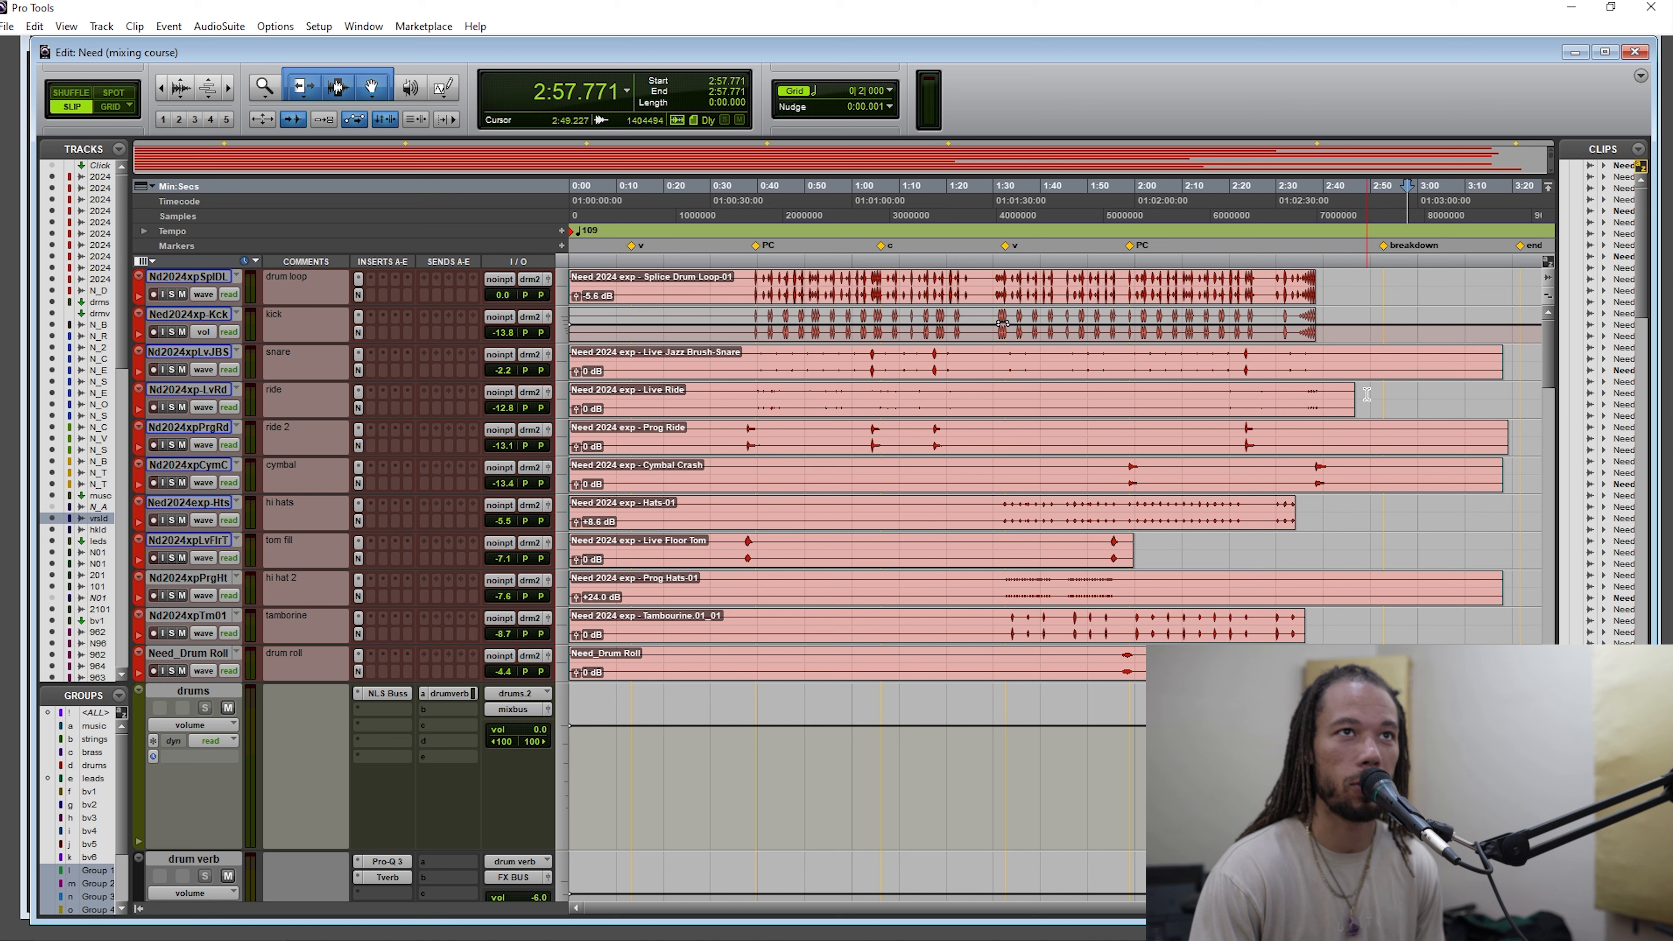
left_click_drag(1366, 395, 1137, 634)
left_click(735, 282)
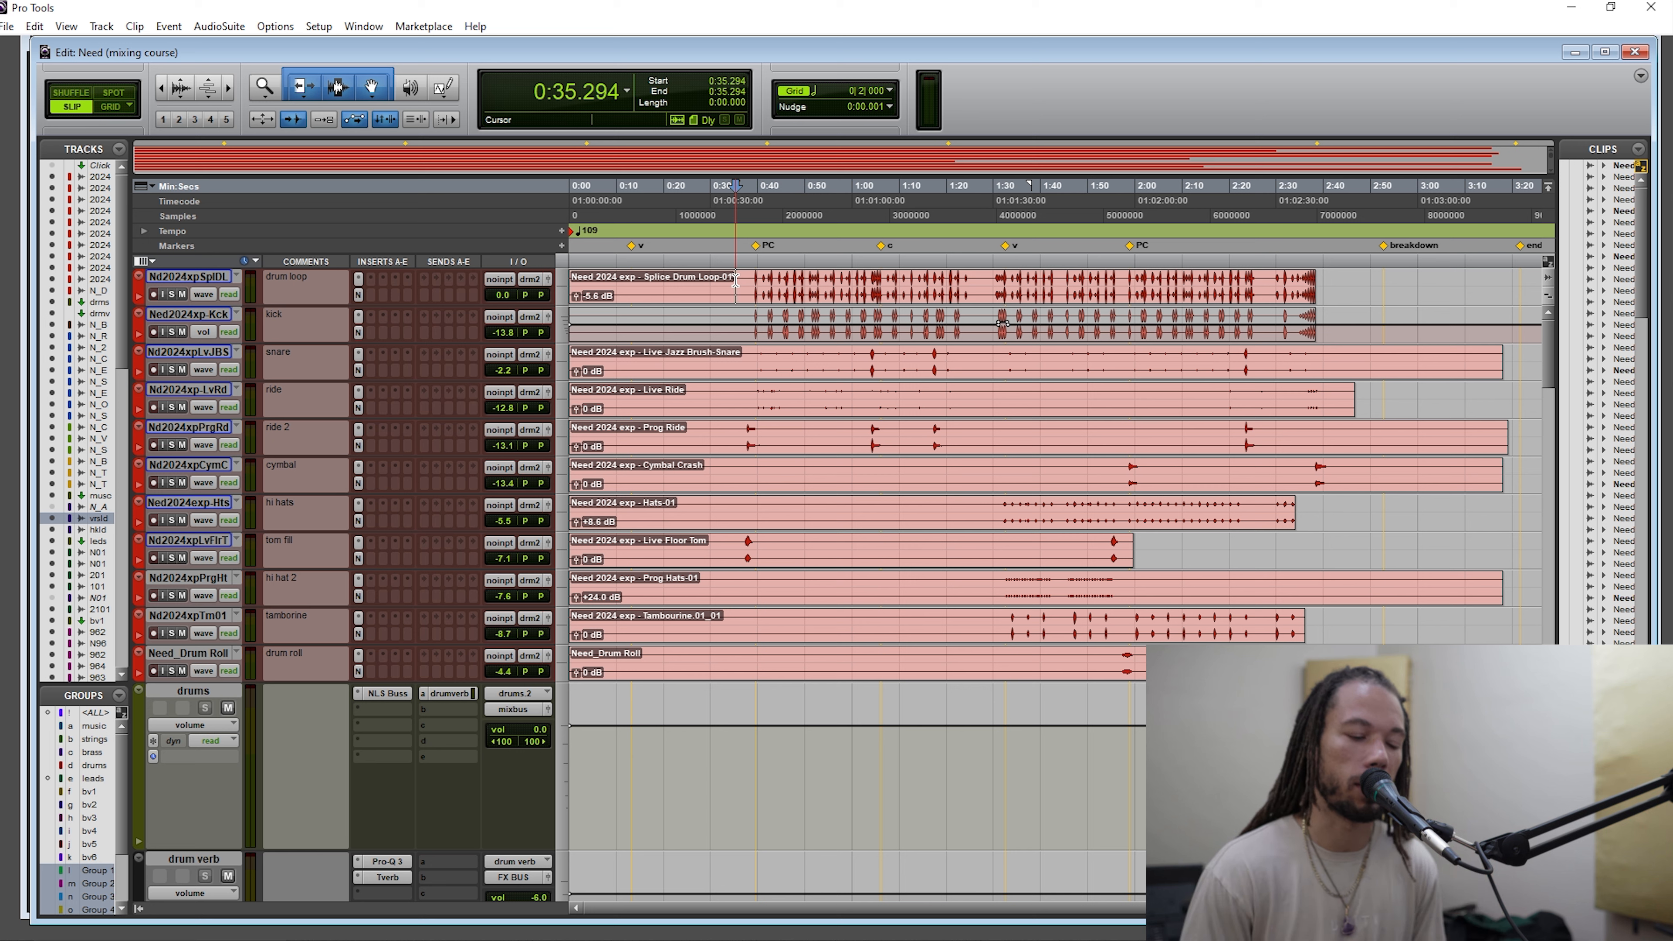
Listen to the song from about 9.7 seconds while looking over the drum, bass and rhodes tracks.
key("Return")
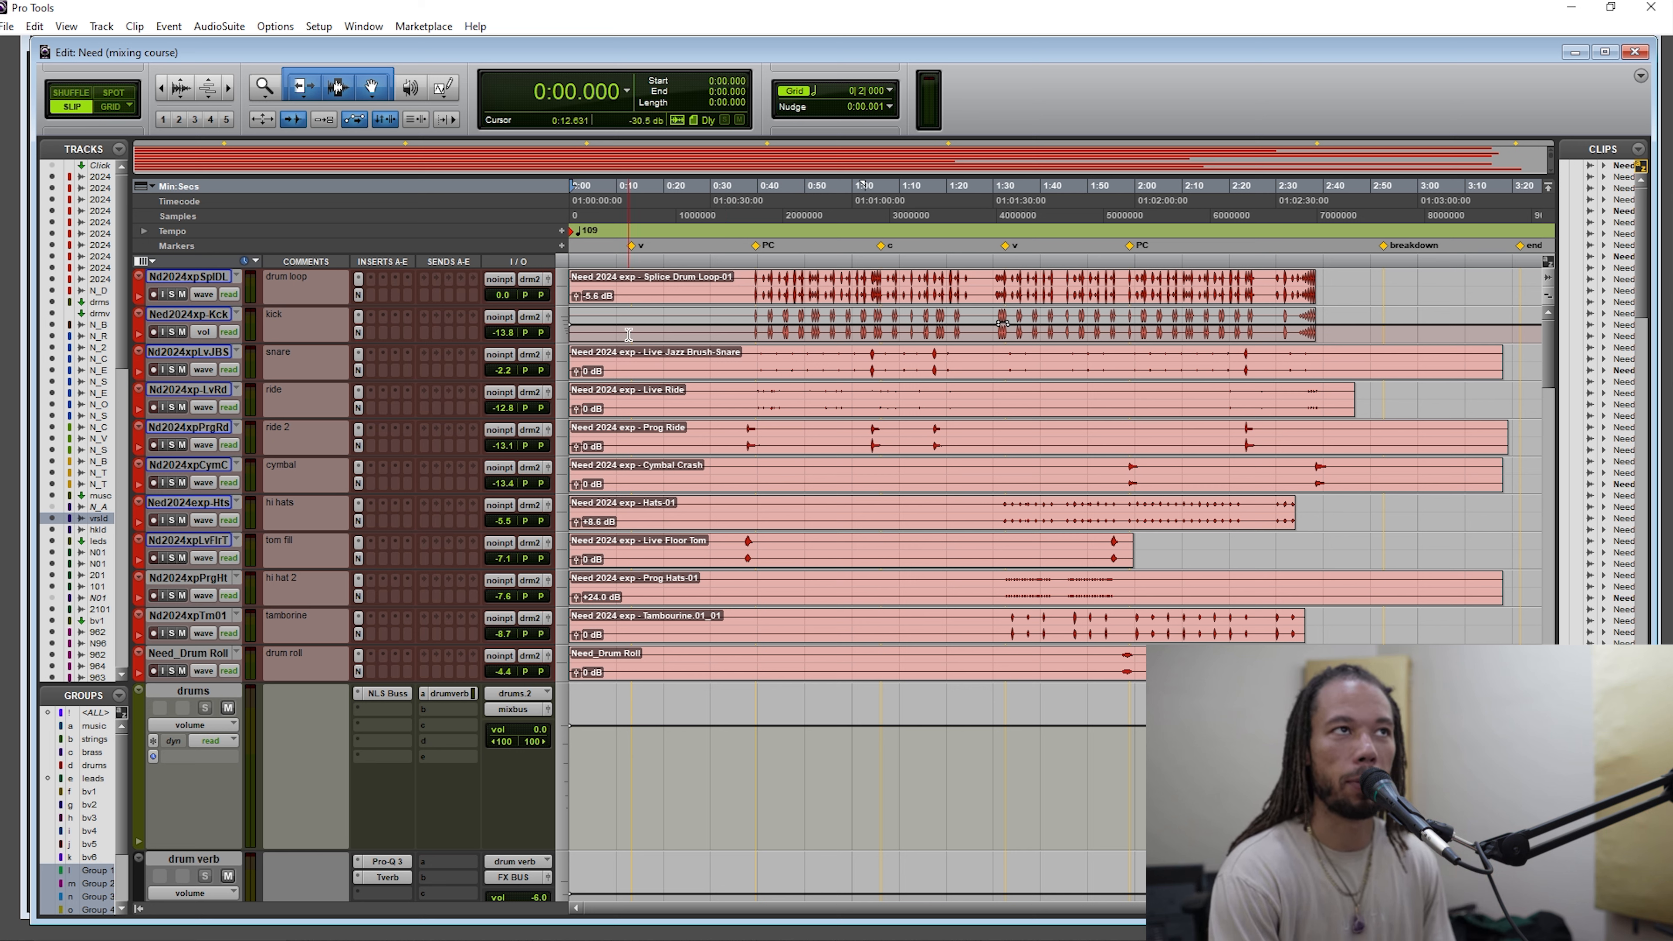
left_click(613, 282)
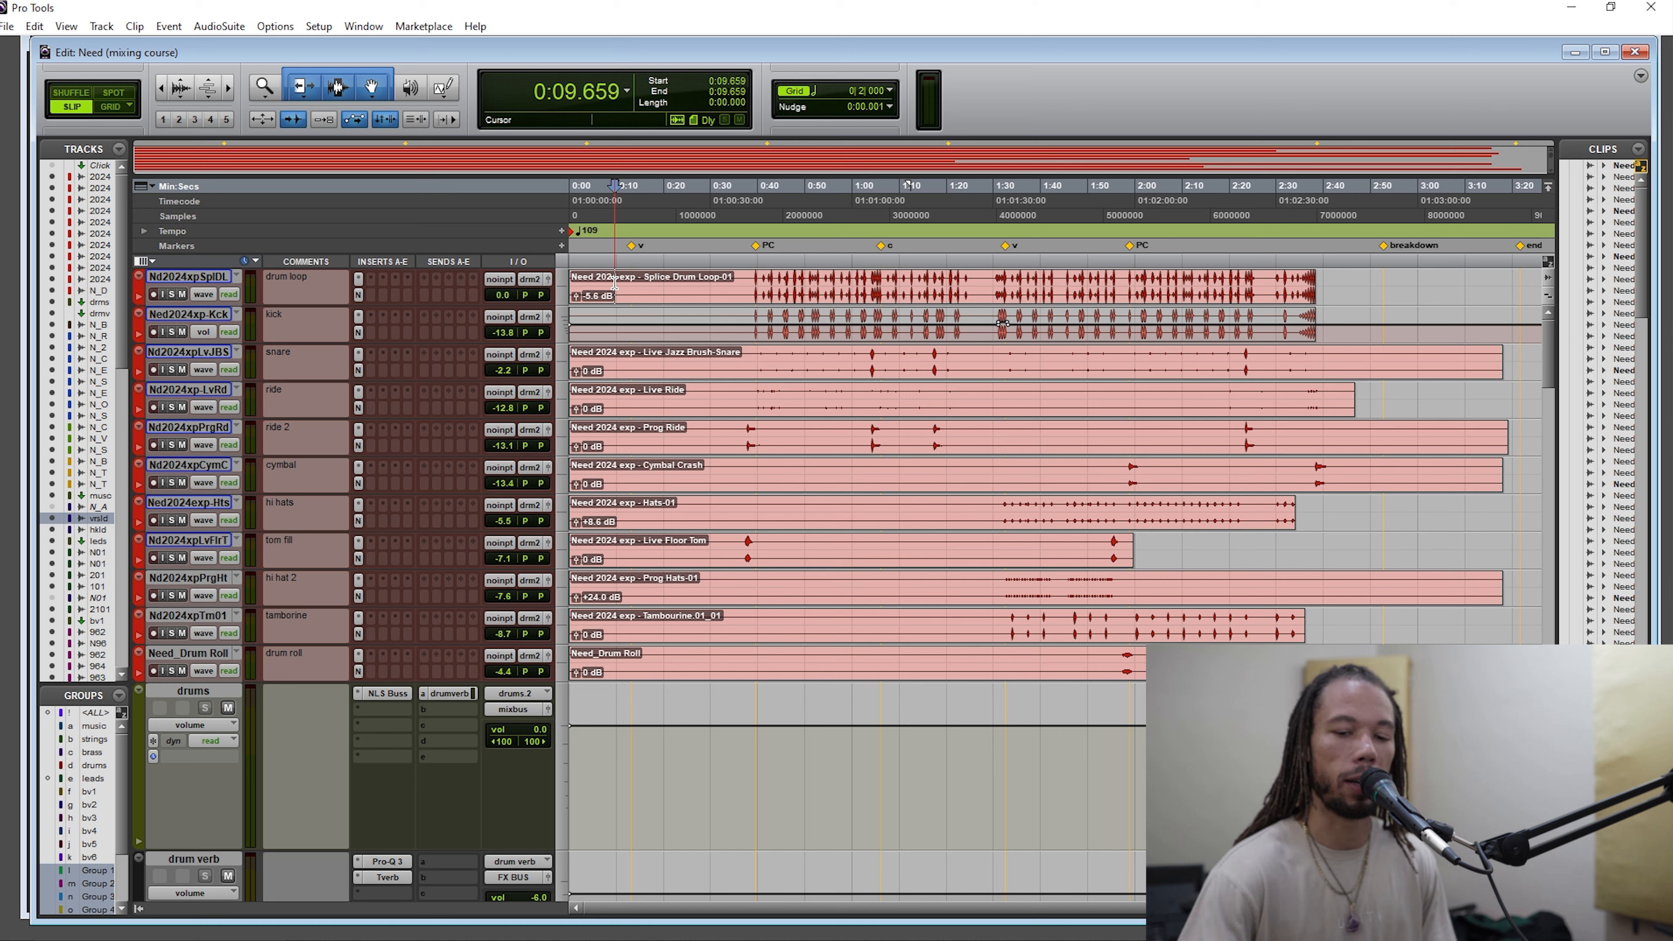
key("space")
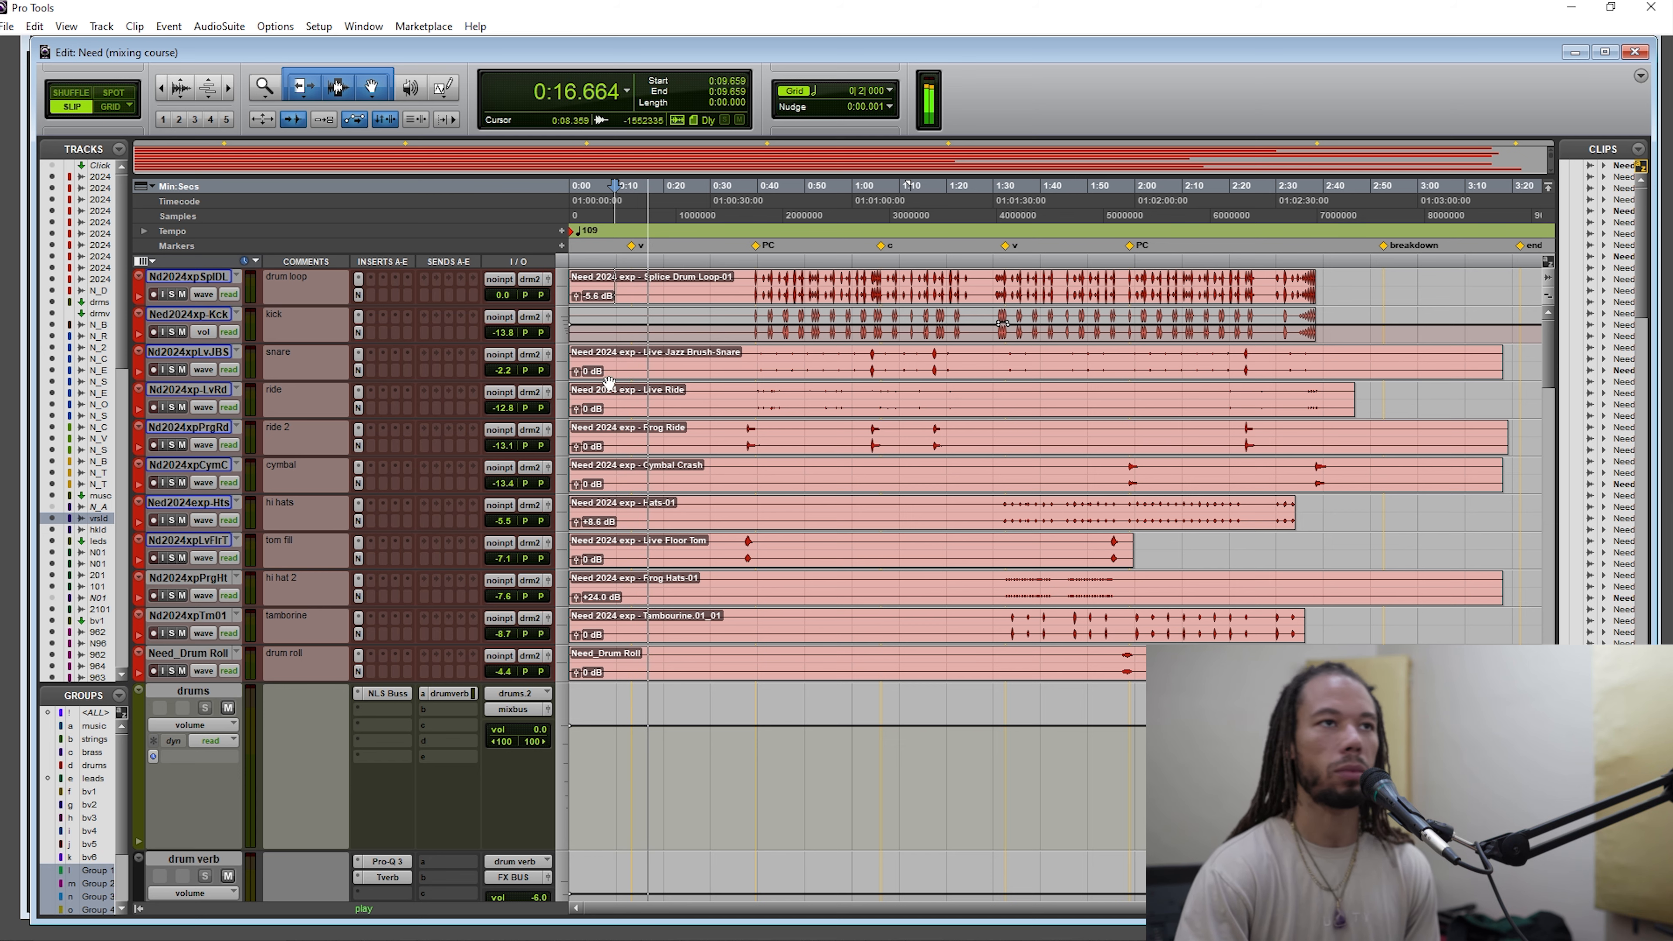
scroll(715, 538, "down", 4)
scroll(715, 538, "down", 6)
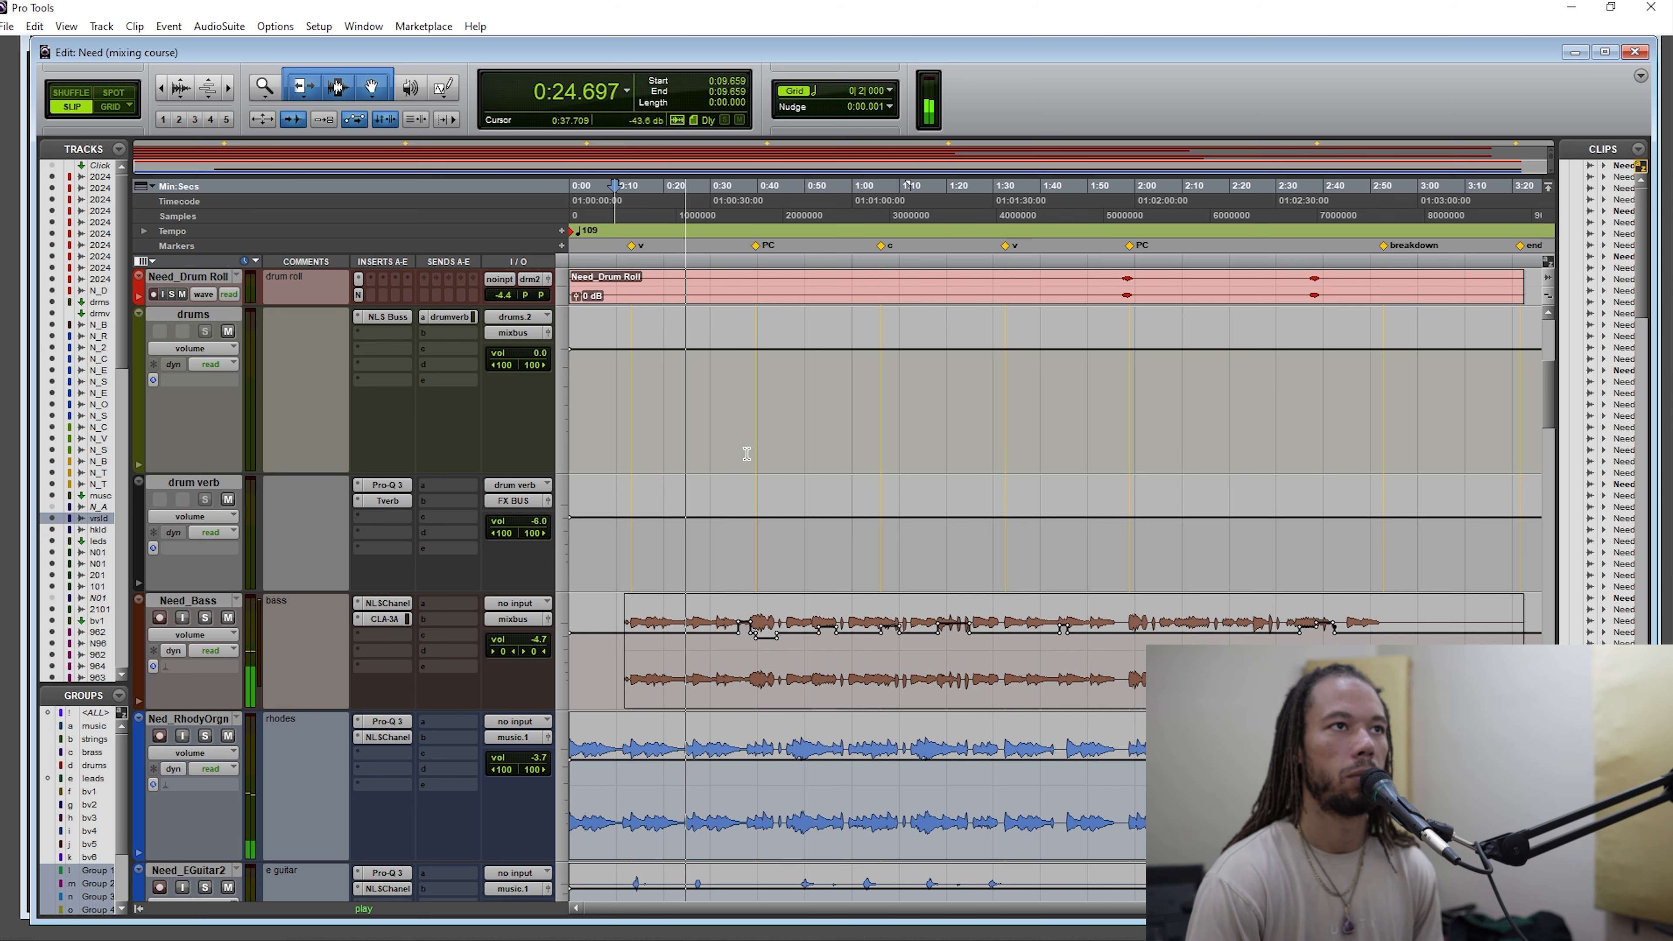
scroll(743, 452, "up", 10)
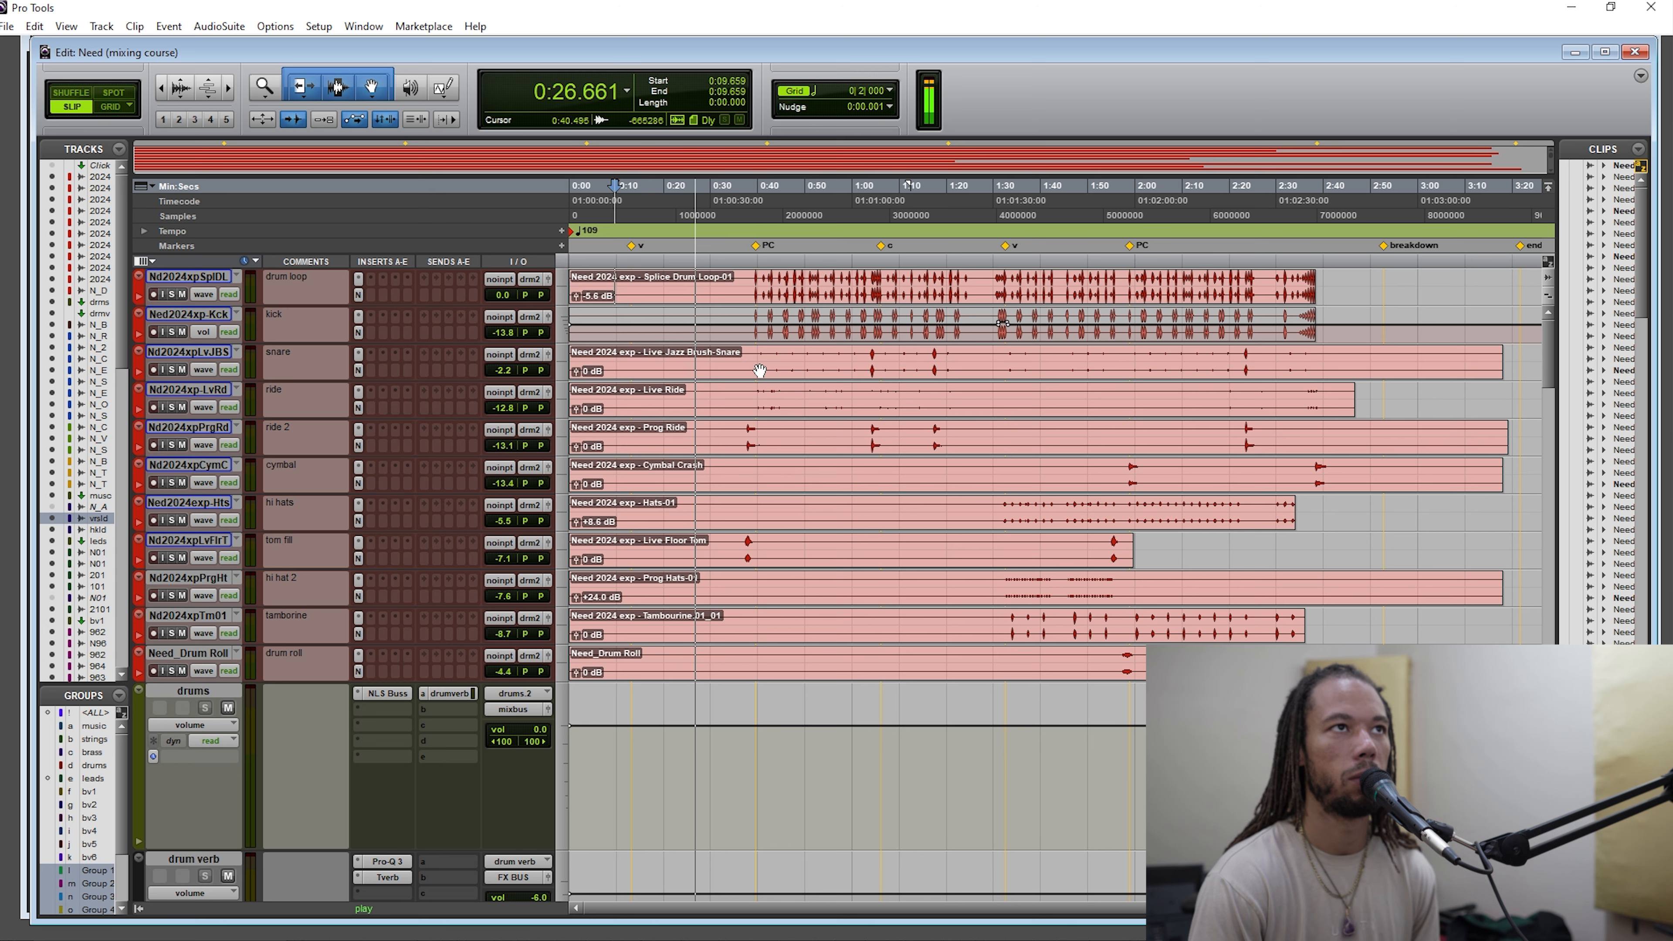
key("space")
Listen from just before the first PC marker while reviewing the bass, rhodes, guitar and string tracks.
left_click(748, 246)
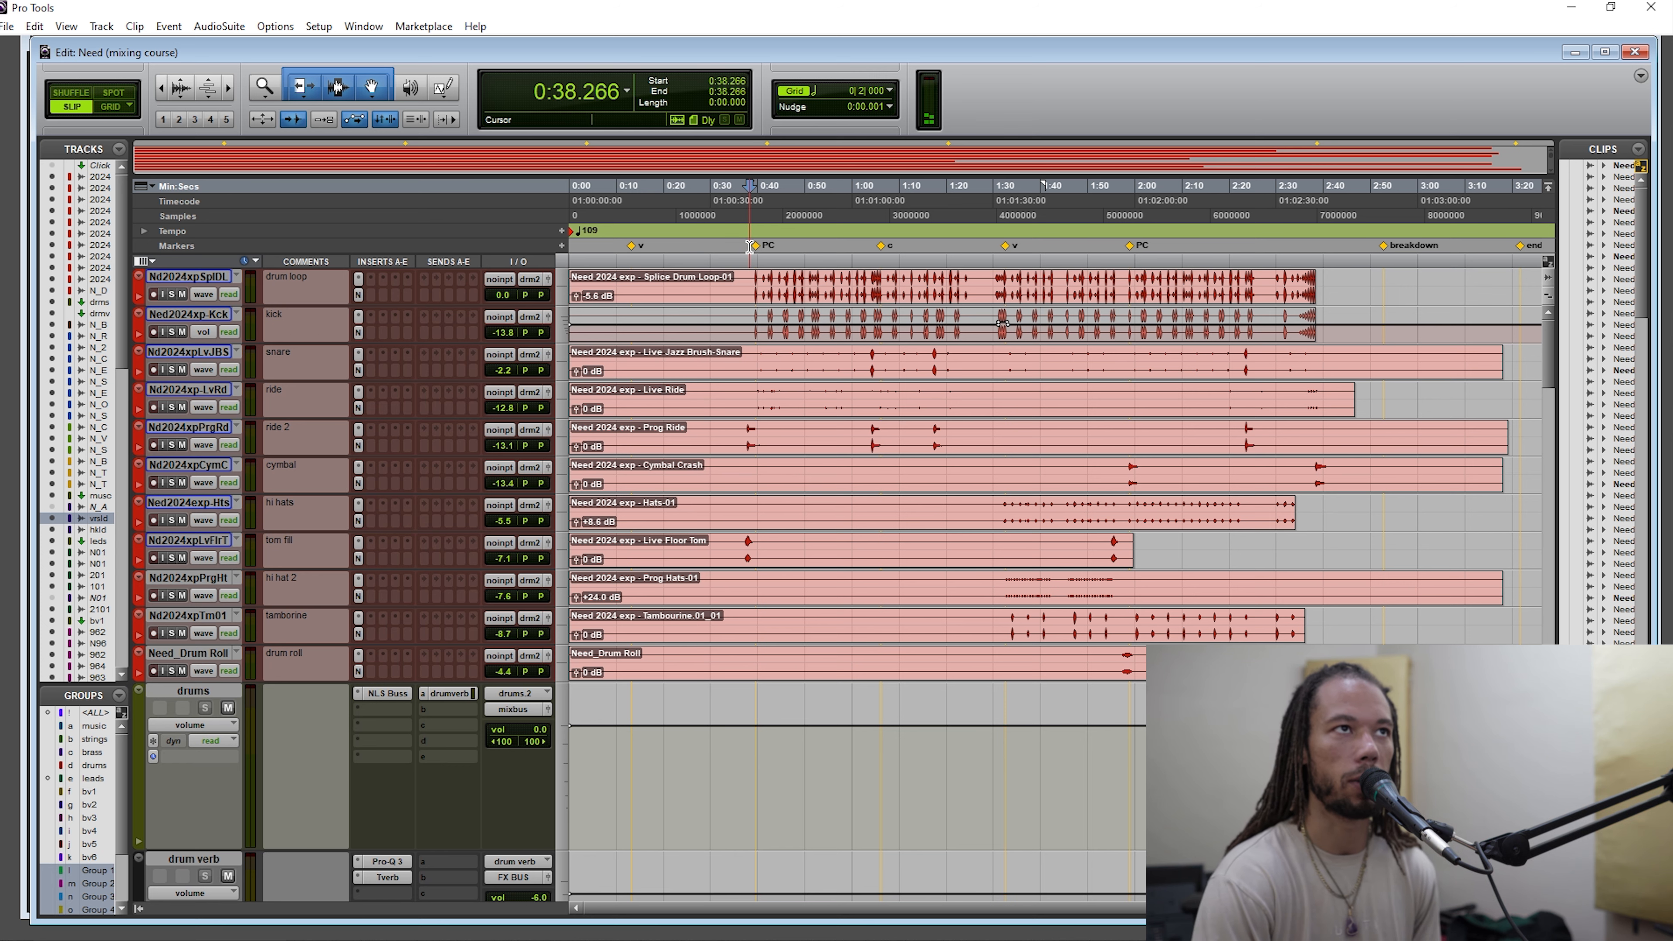
key("space")
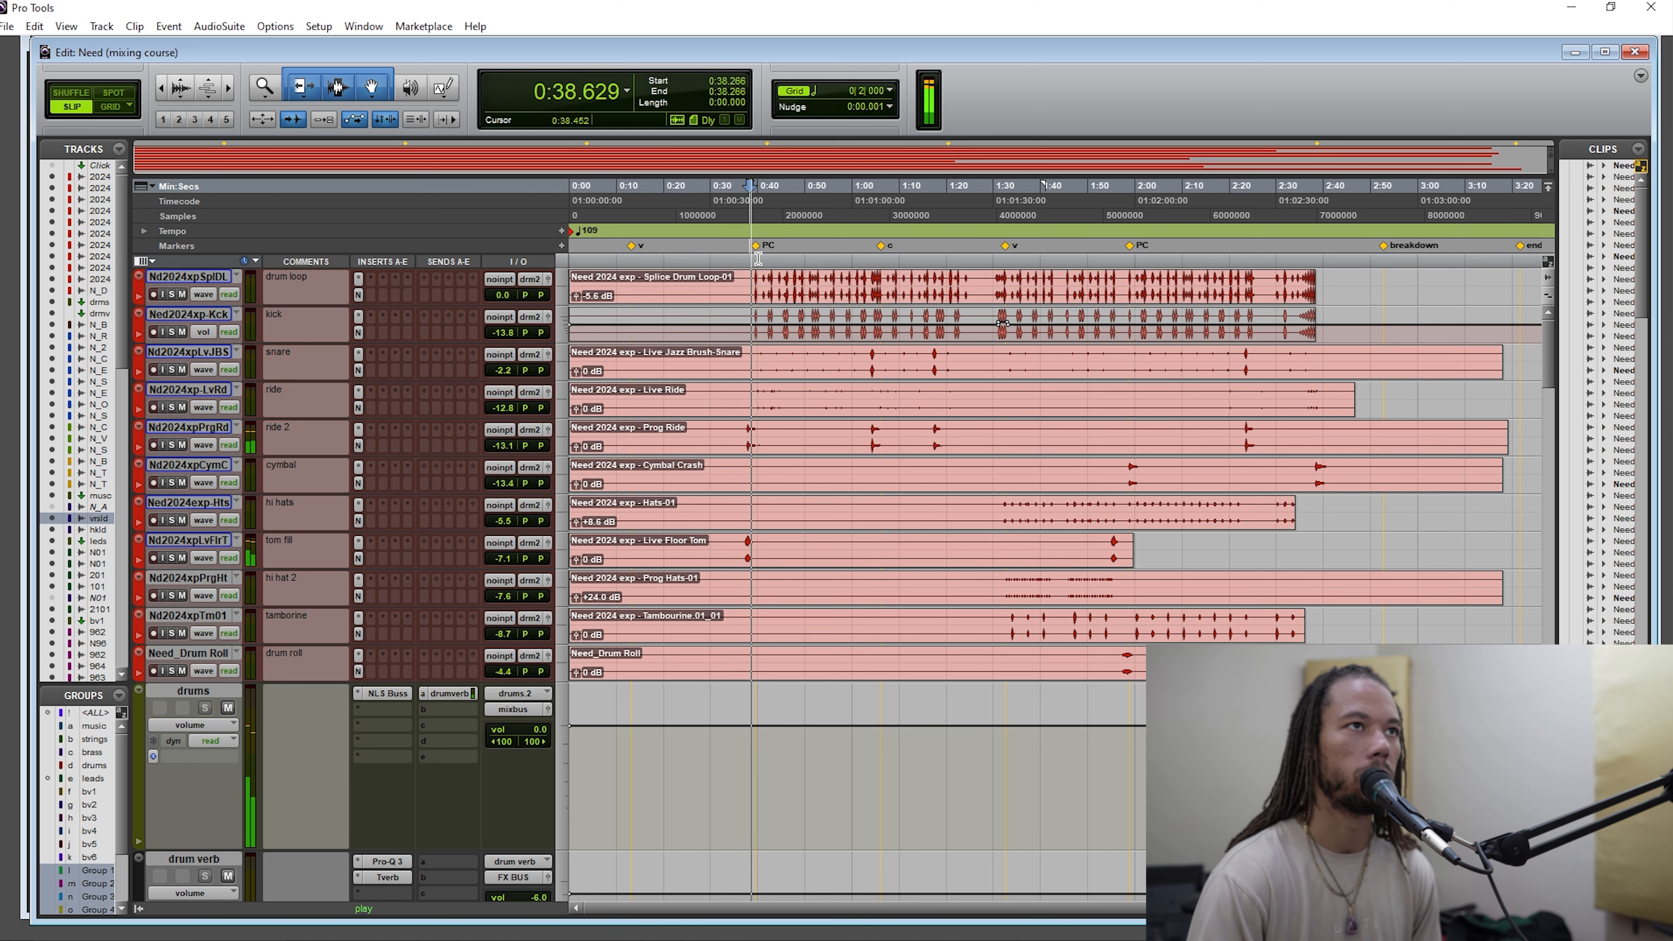
scroll(855, 491, "down", 2)
scroll(819, 501, "down", 7)
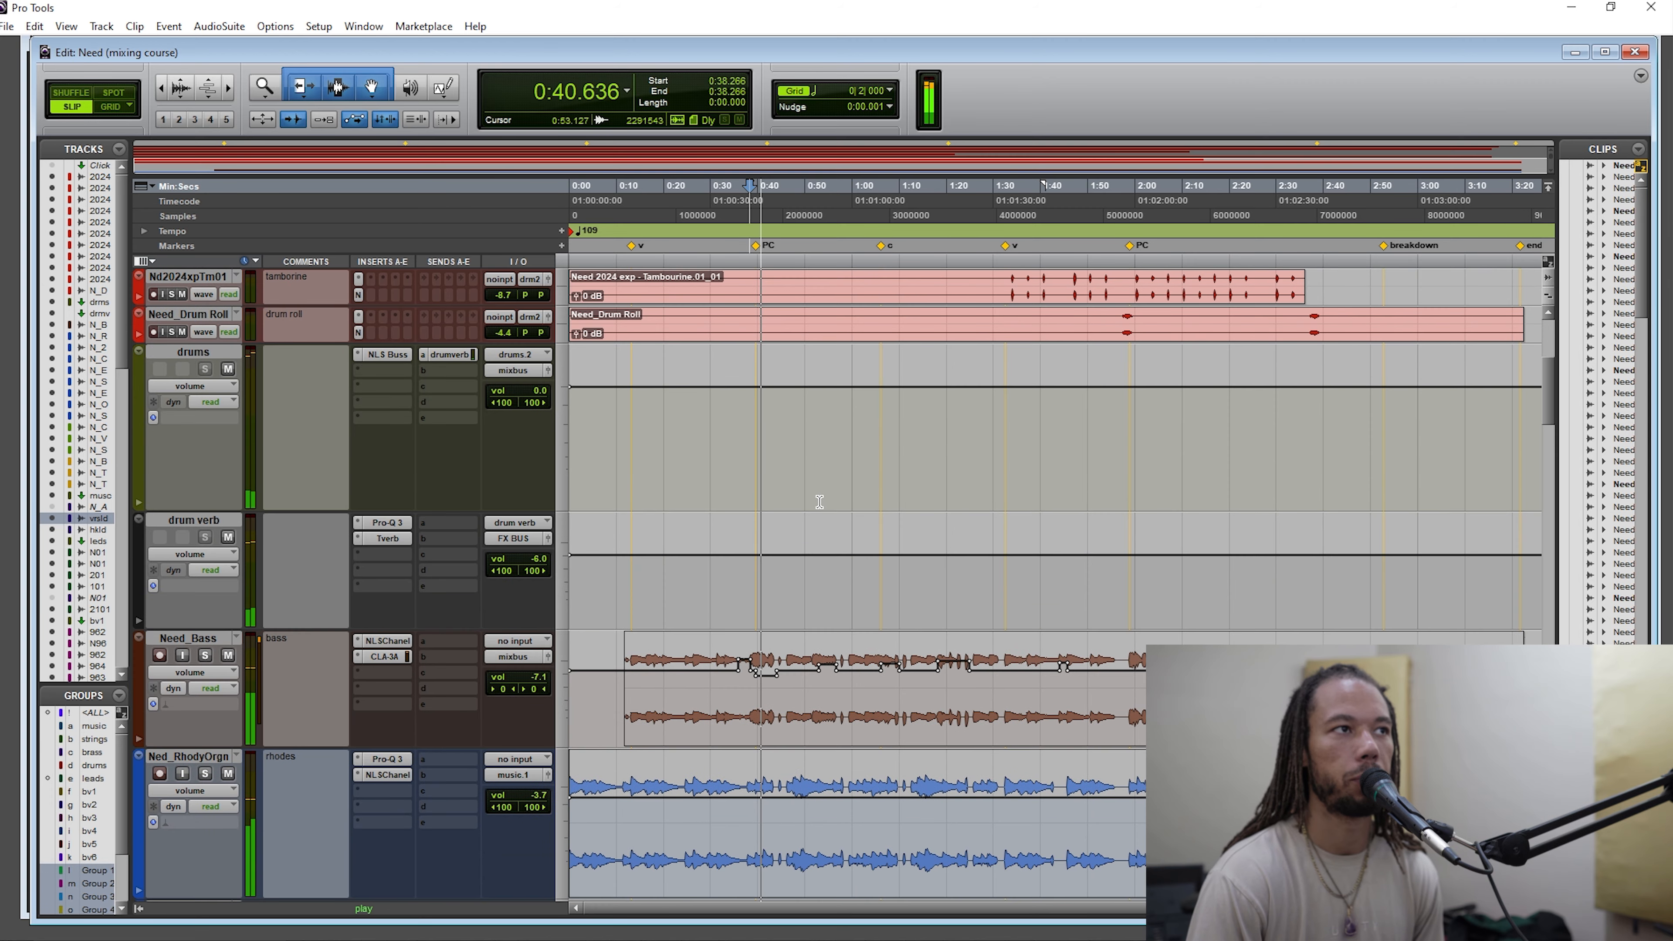
scroll(819, 502, "down", 2)
scroll(819, 502, "down", 3)
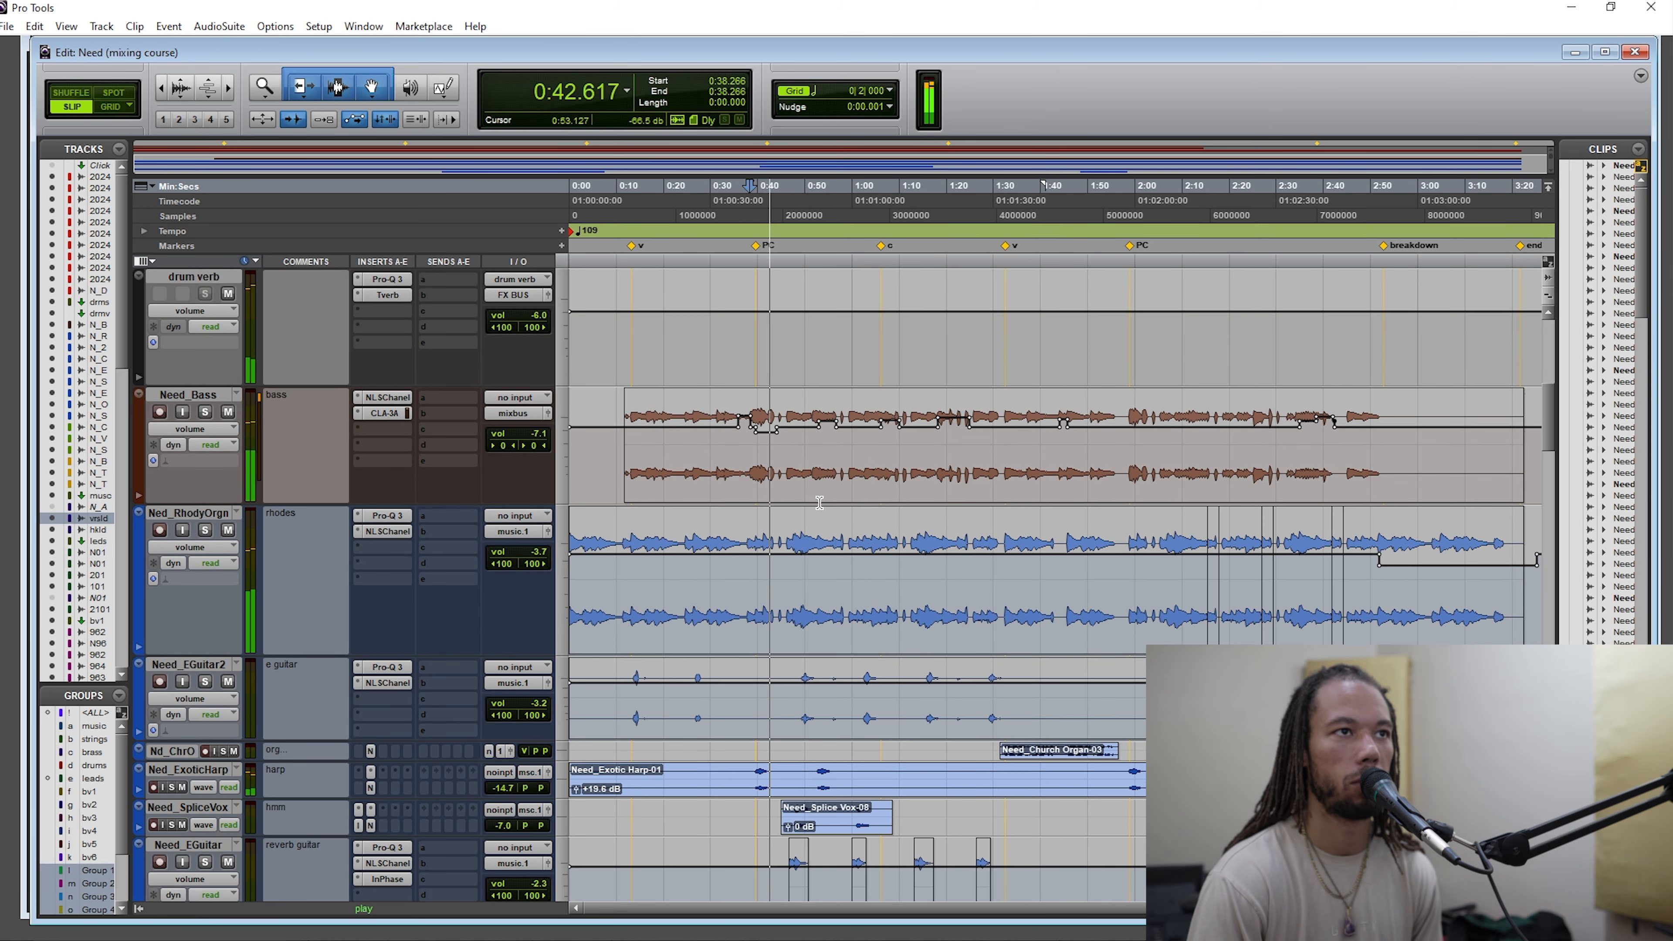
scroll(820, 502, "down", 2)
scroll(819, 501, "down", 3)
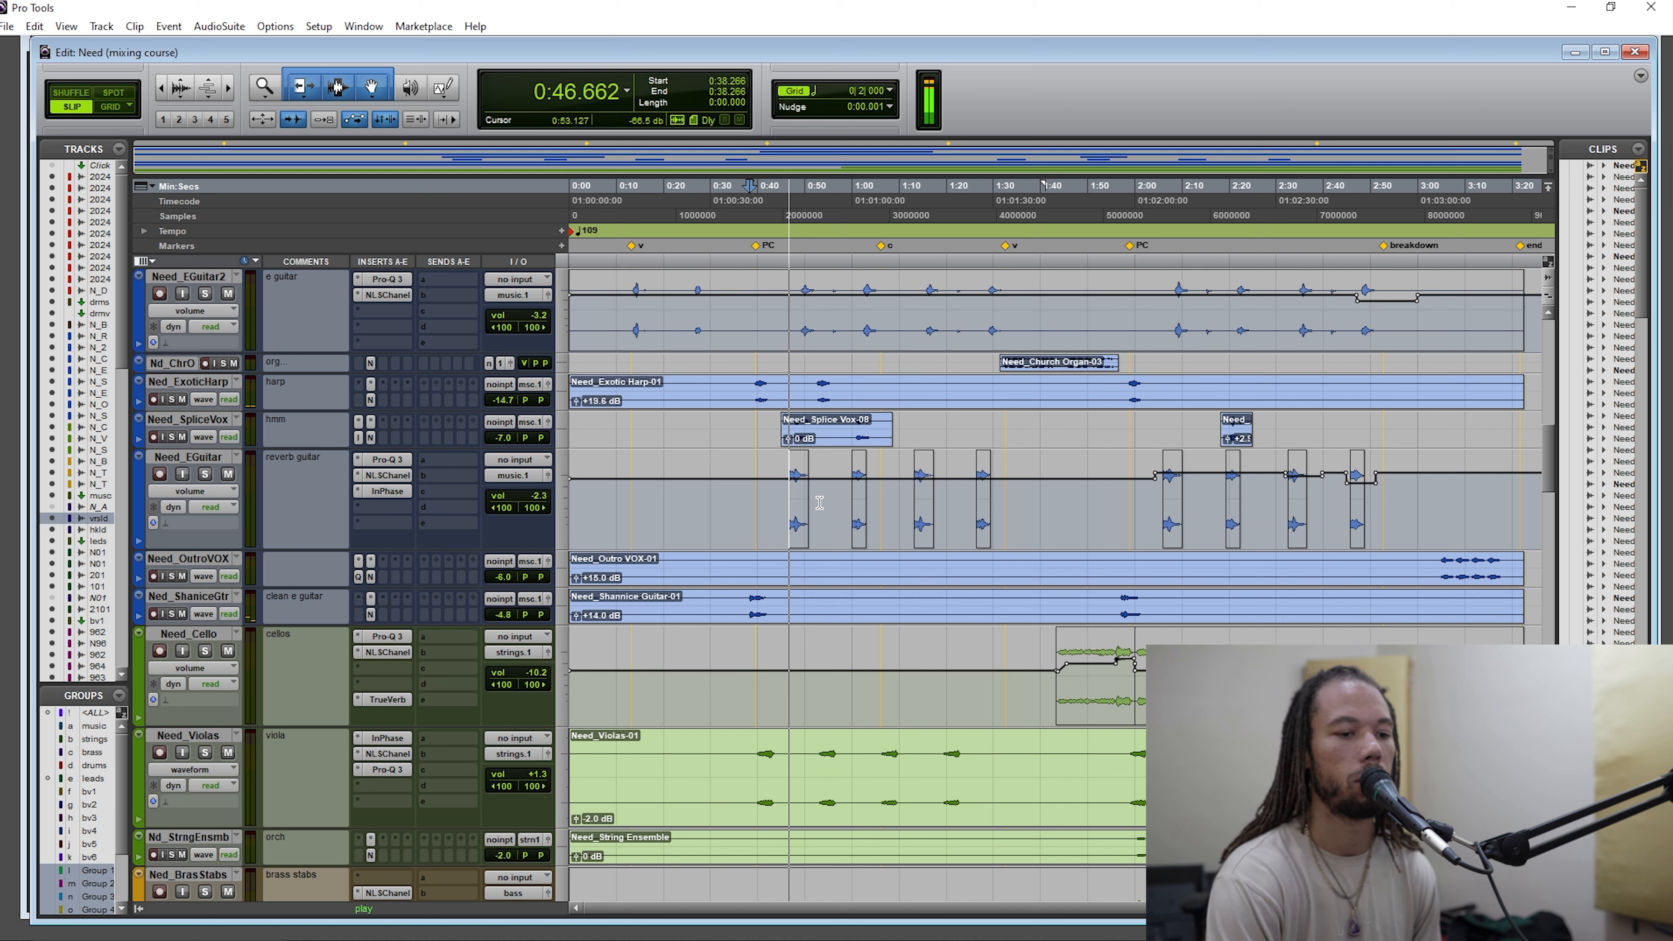
key("space")
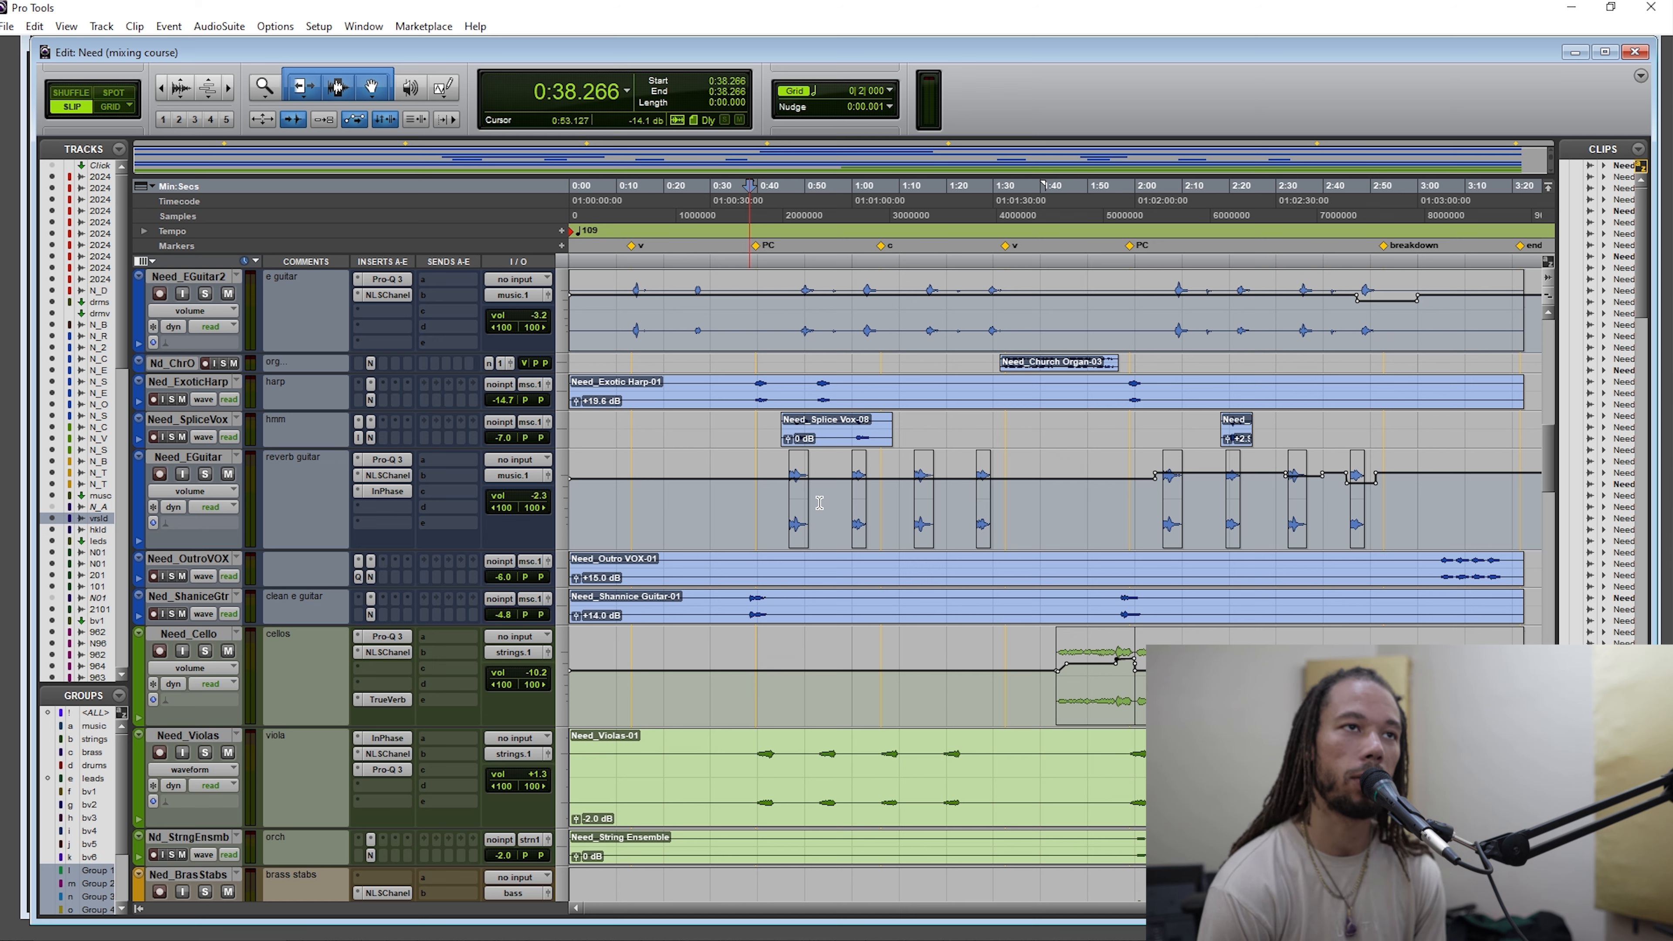
Audition the transition into the first PC section from about 37.3 seconds while checking the verse lead and hook lead tracks.
left_click_drag(741, 600, 746, 600)
left_click(744, 599)
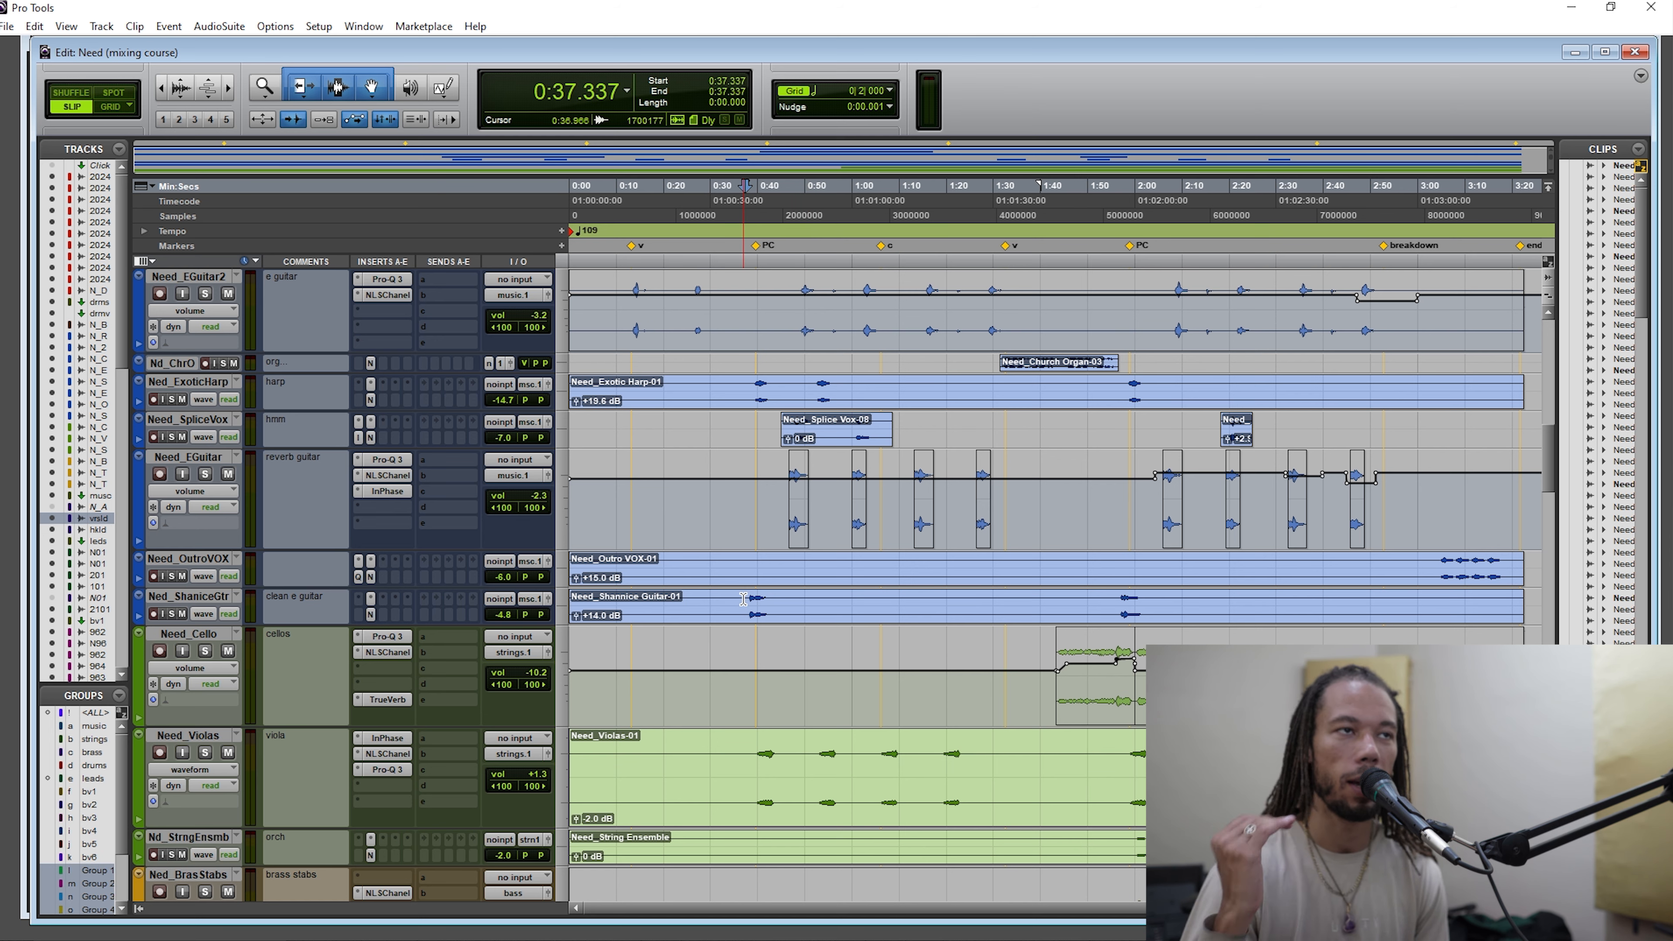
scroll(744, 599, "down", 3)
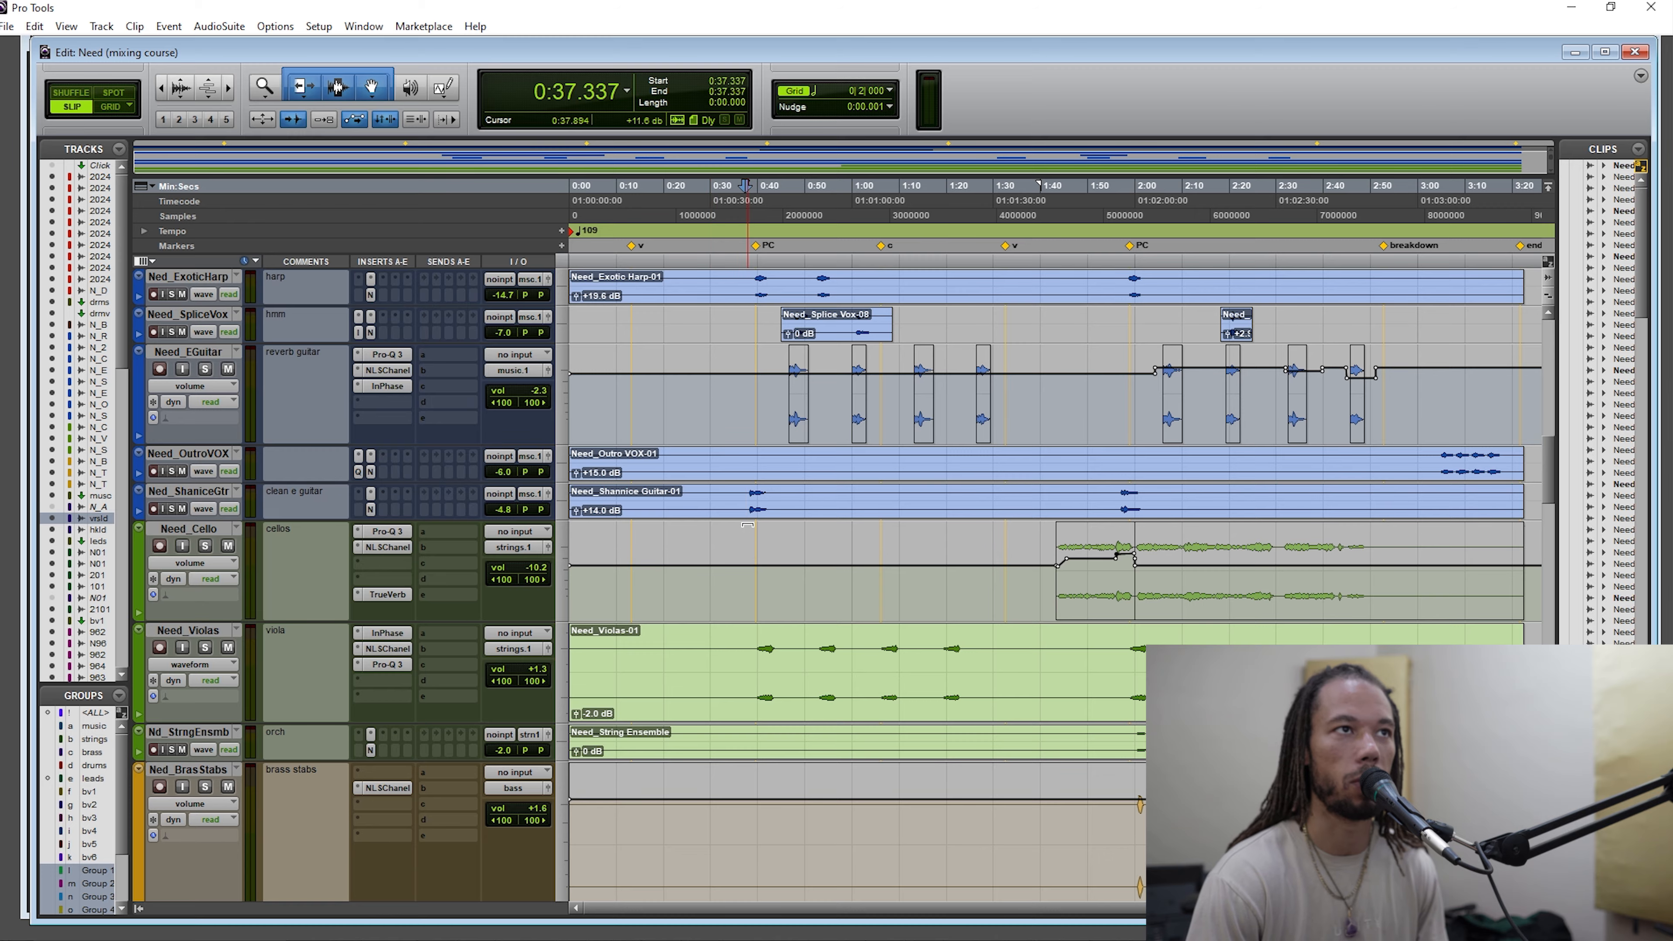
scroll(747, 525, "down", 10)
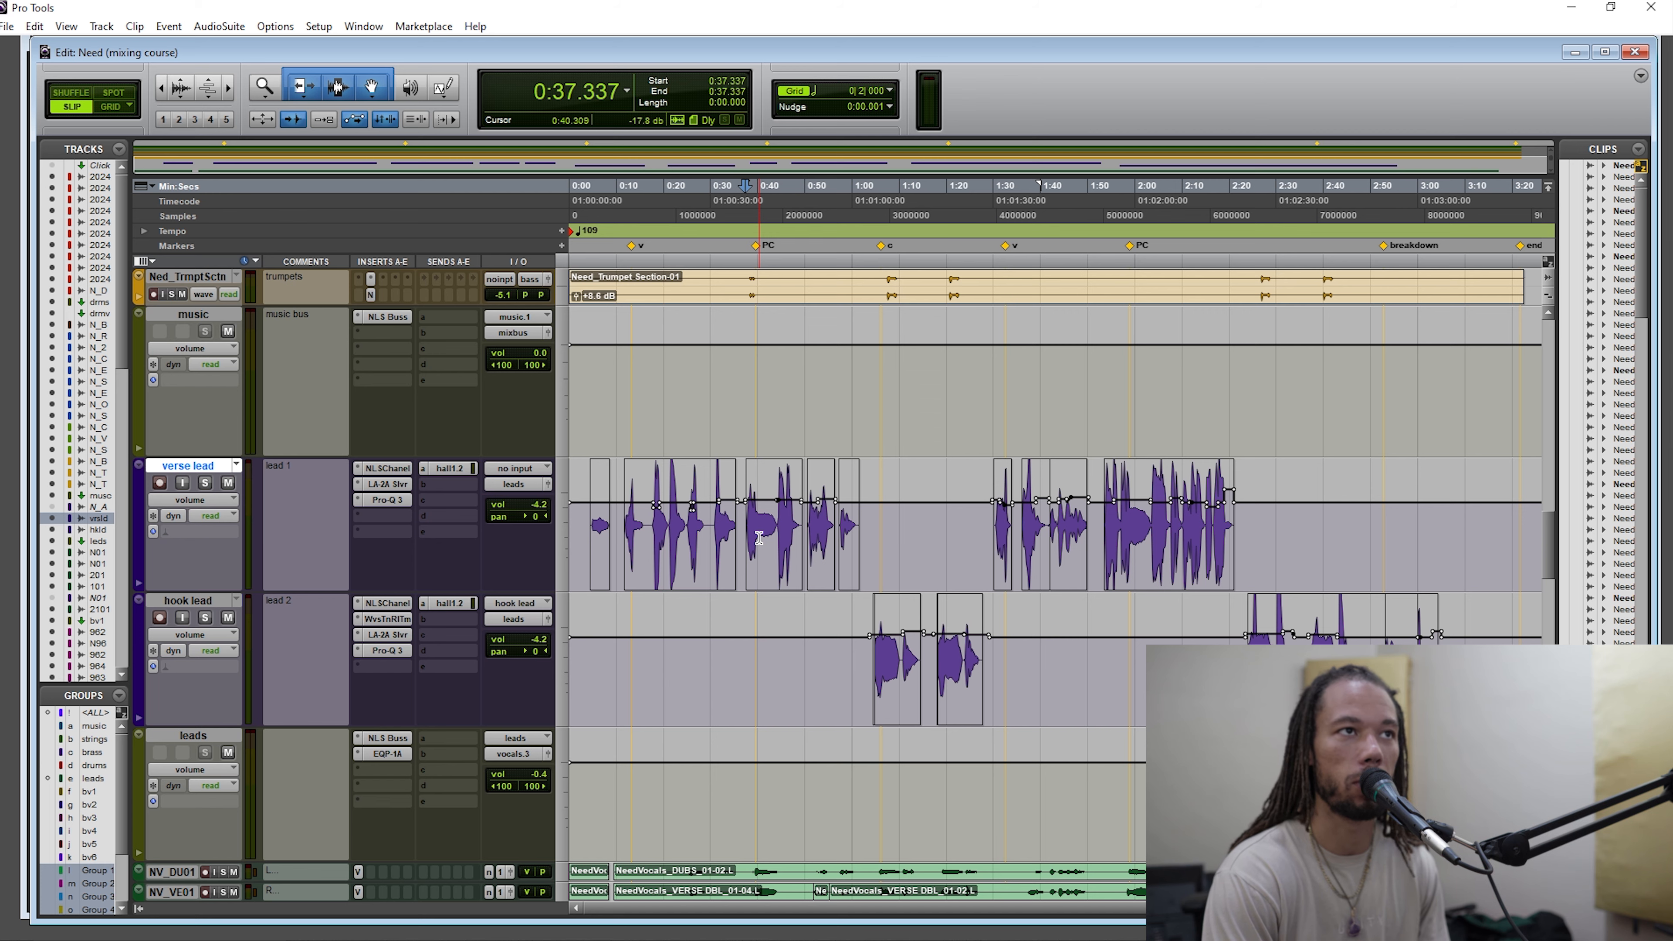
key("space")
scroll(771, 561, "up", 5)
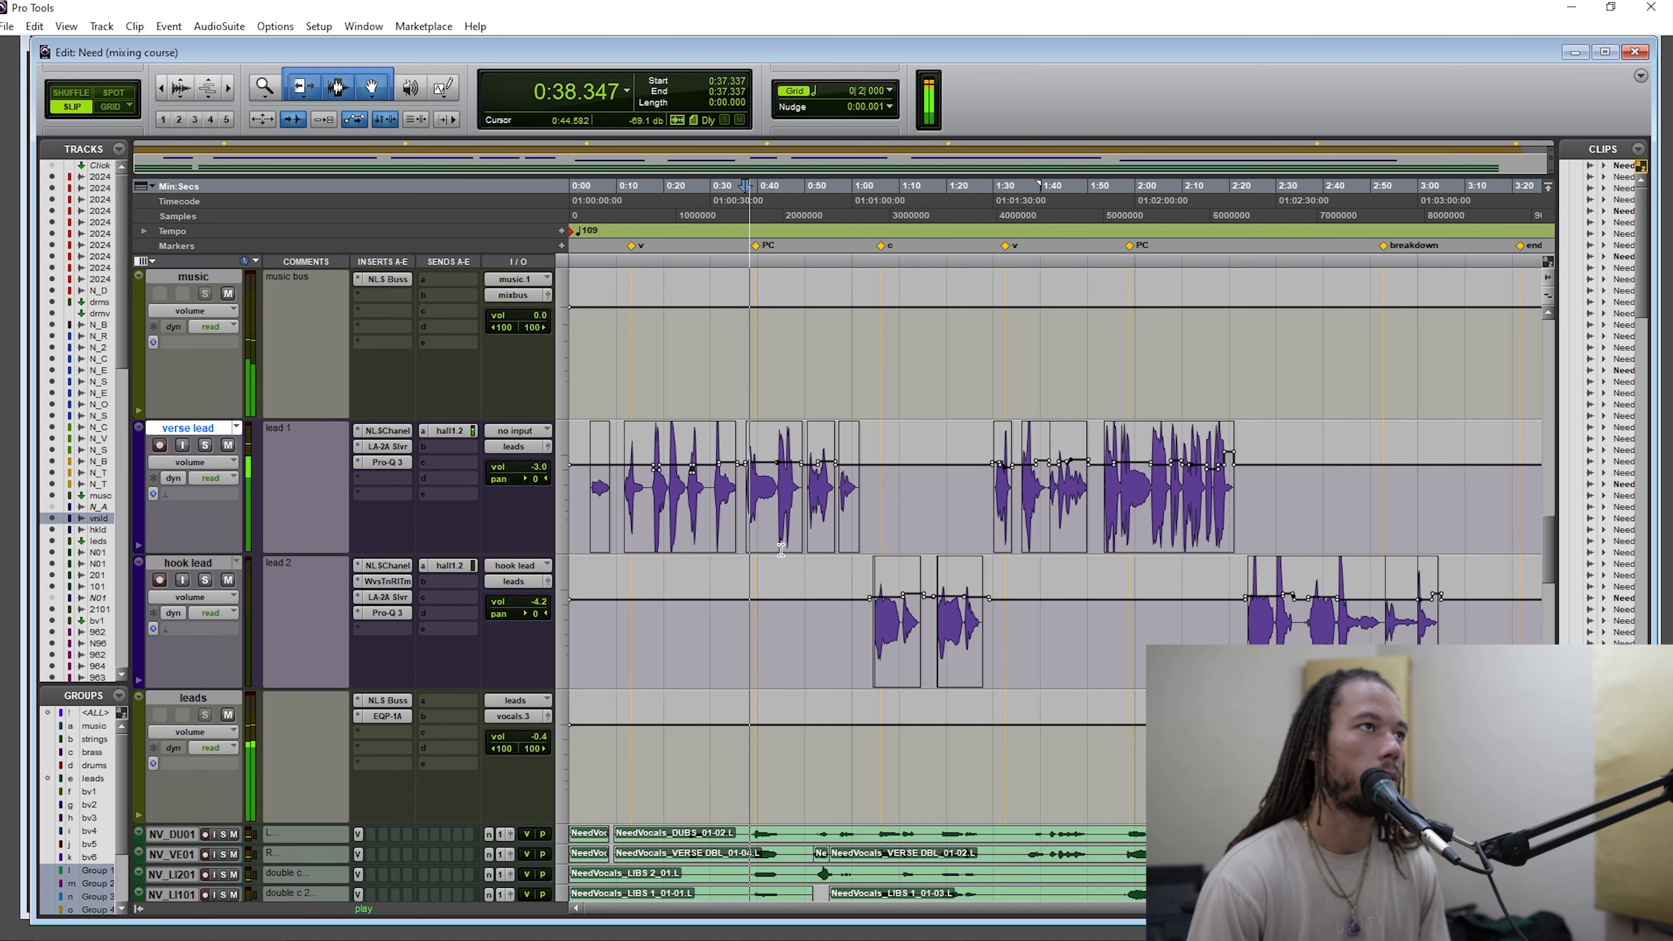
scroll(750, 646, "down", 5)
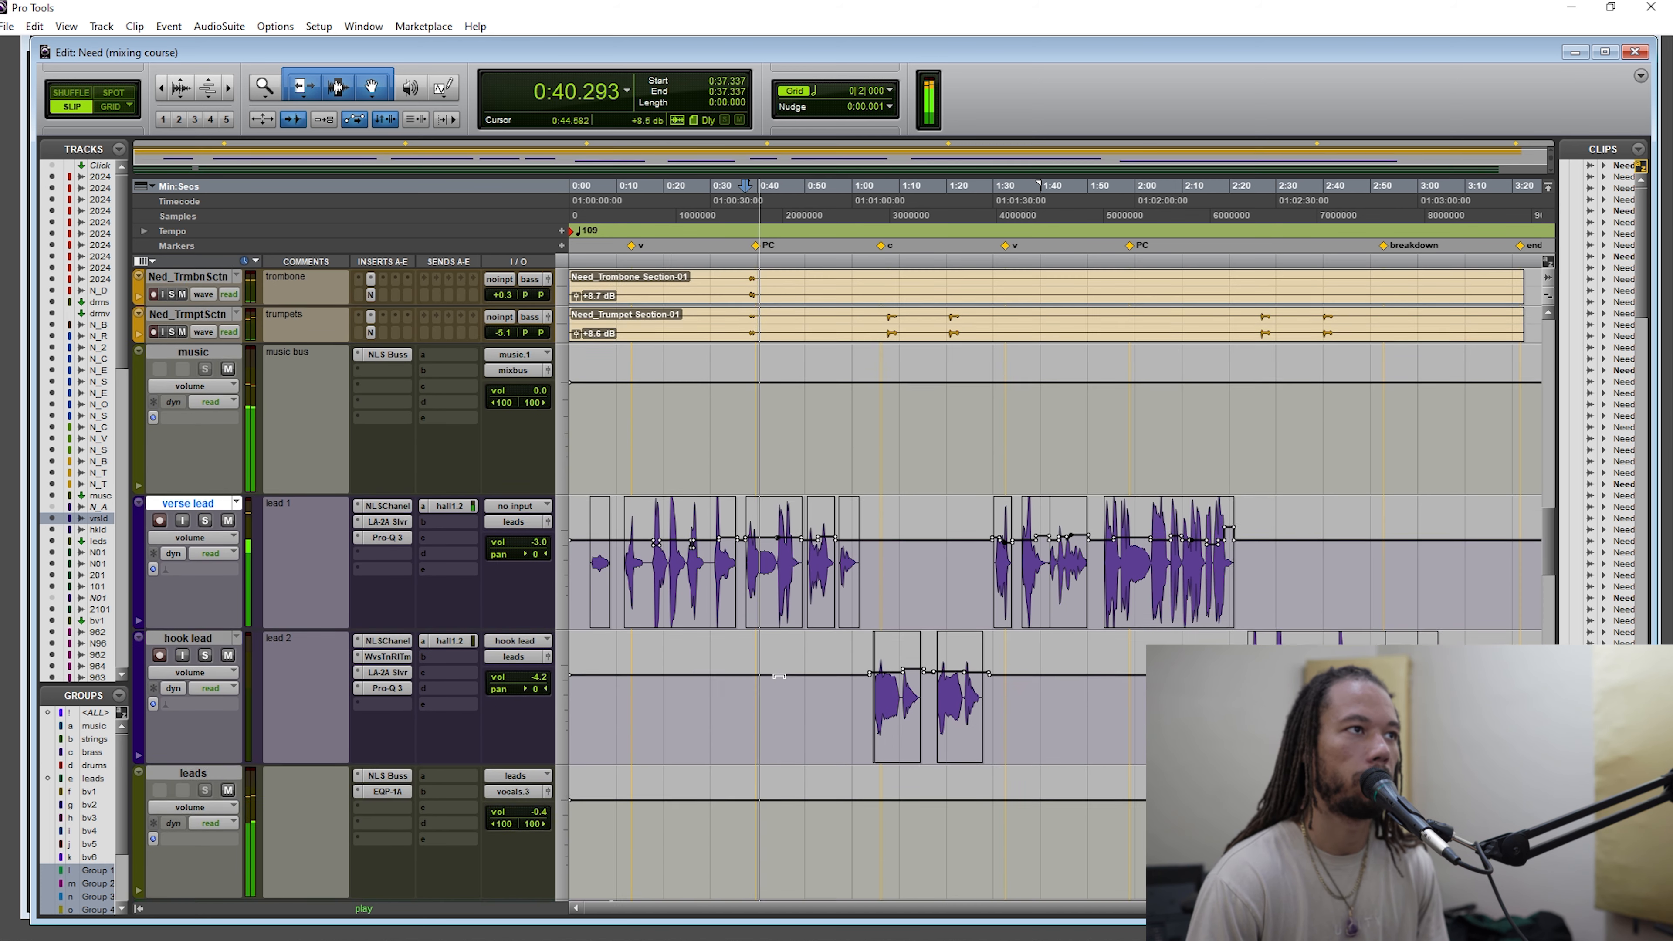
key("space")
scroll(482, 689, "down", 1)
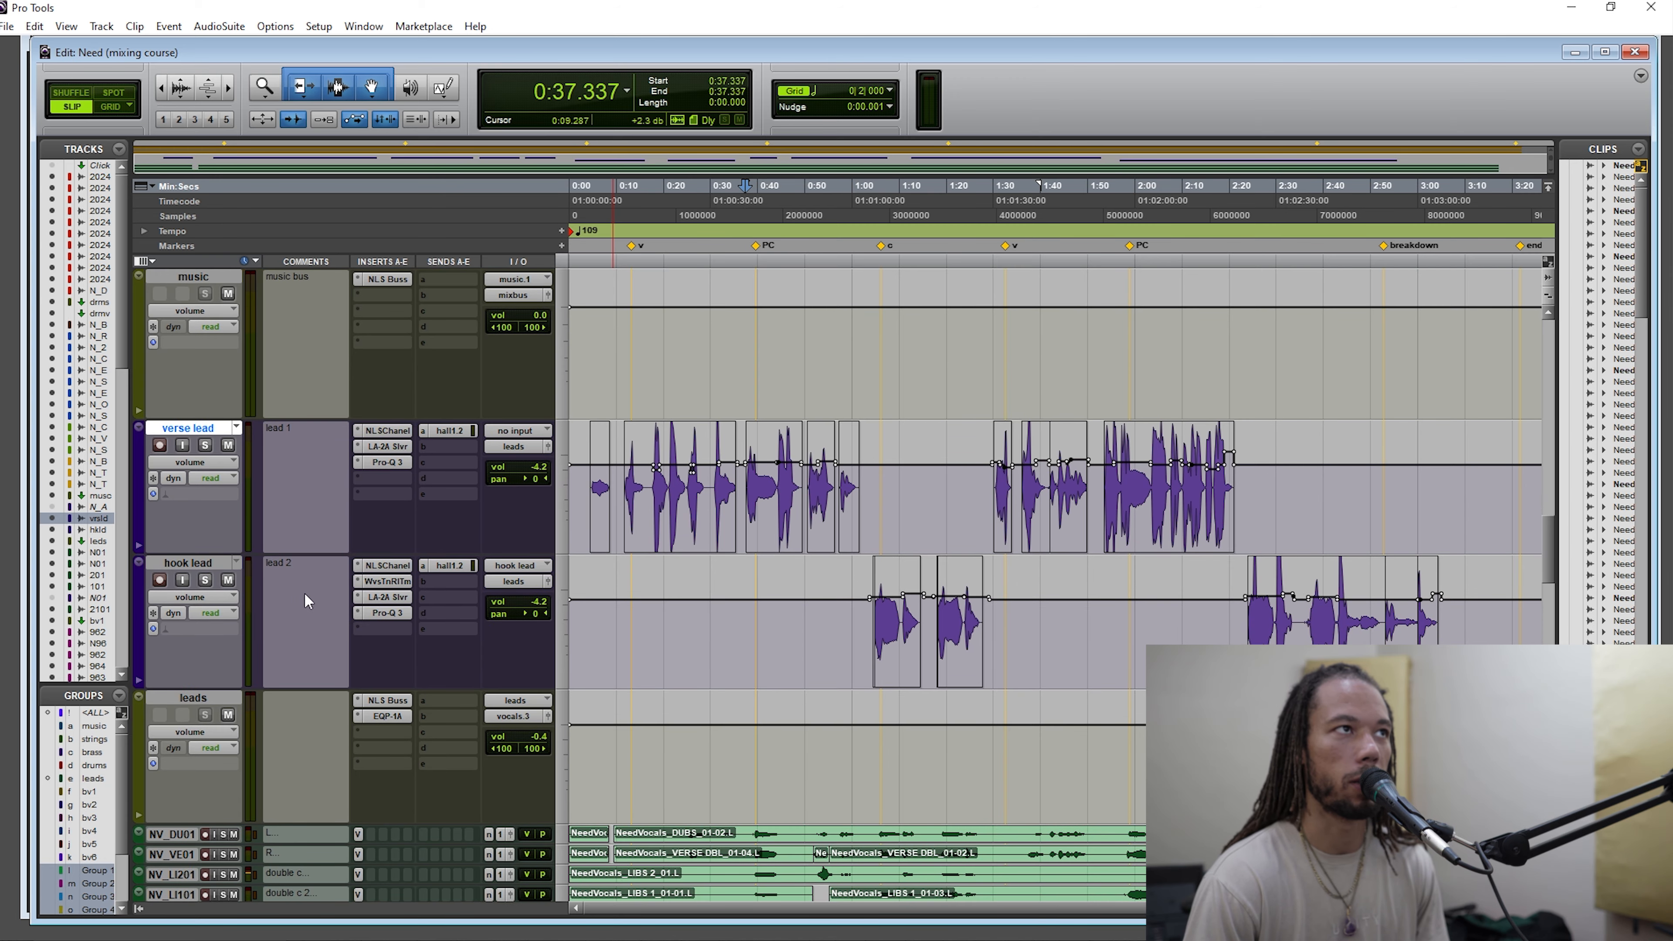
Raise the drums bus volume to +2.3 dB while playing the first PC section.
scroll(304, 601, "up", 1)
scroll(250, 560, "up", 7)
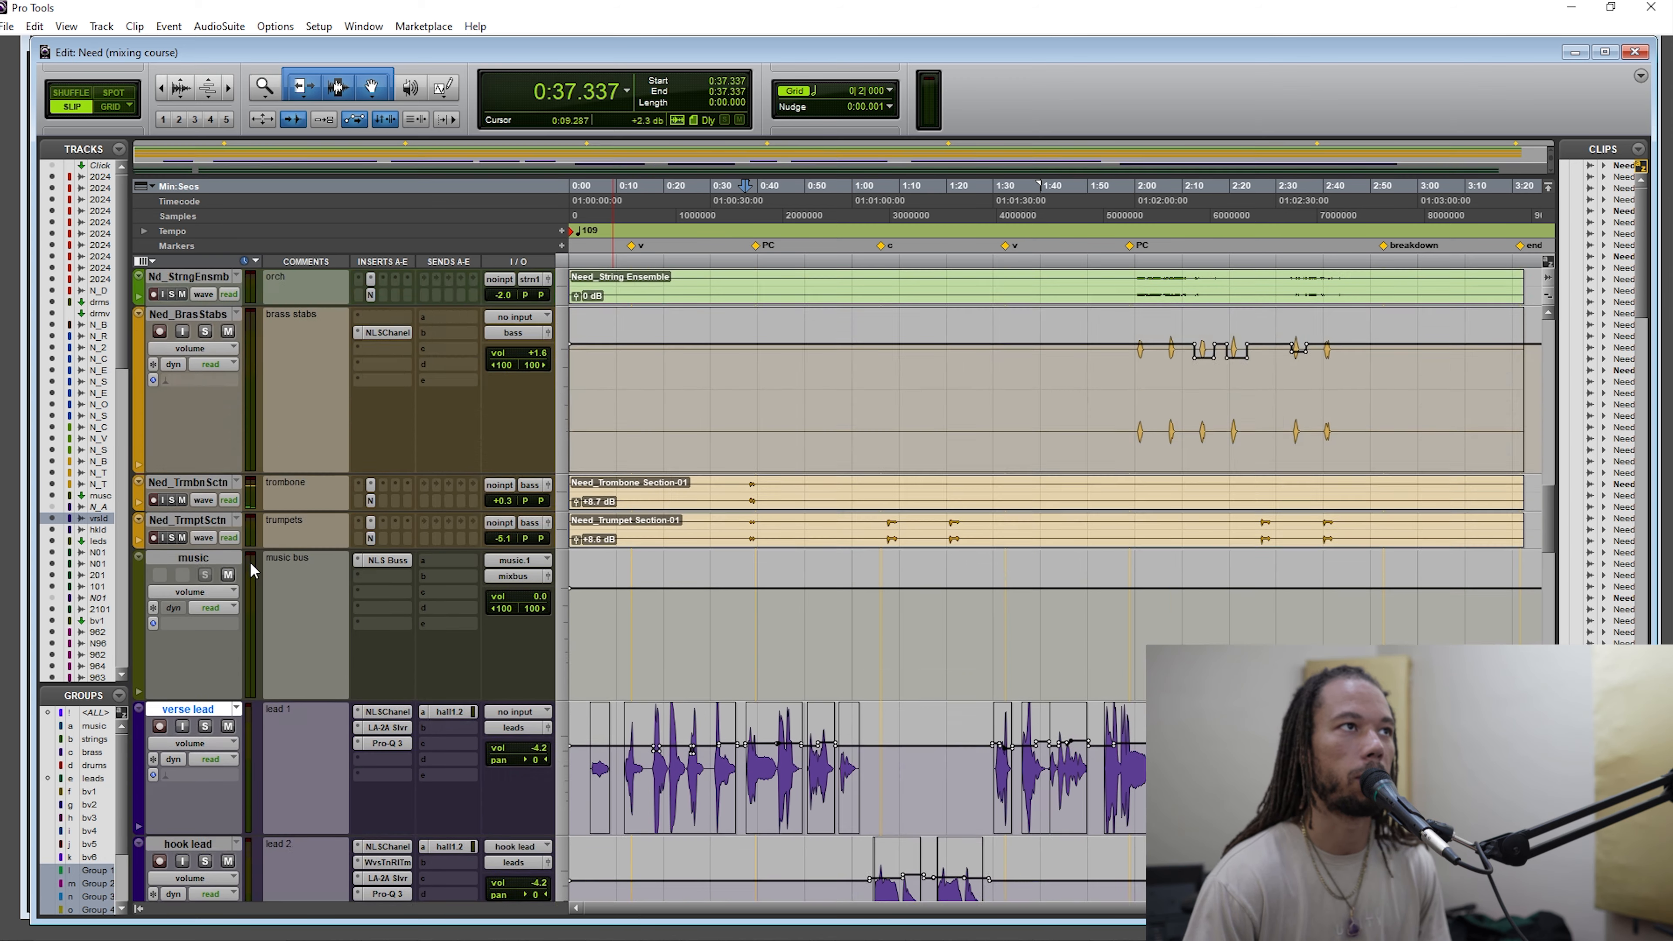
scroll(257, 564, "up", 10)
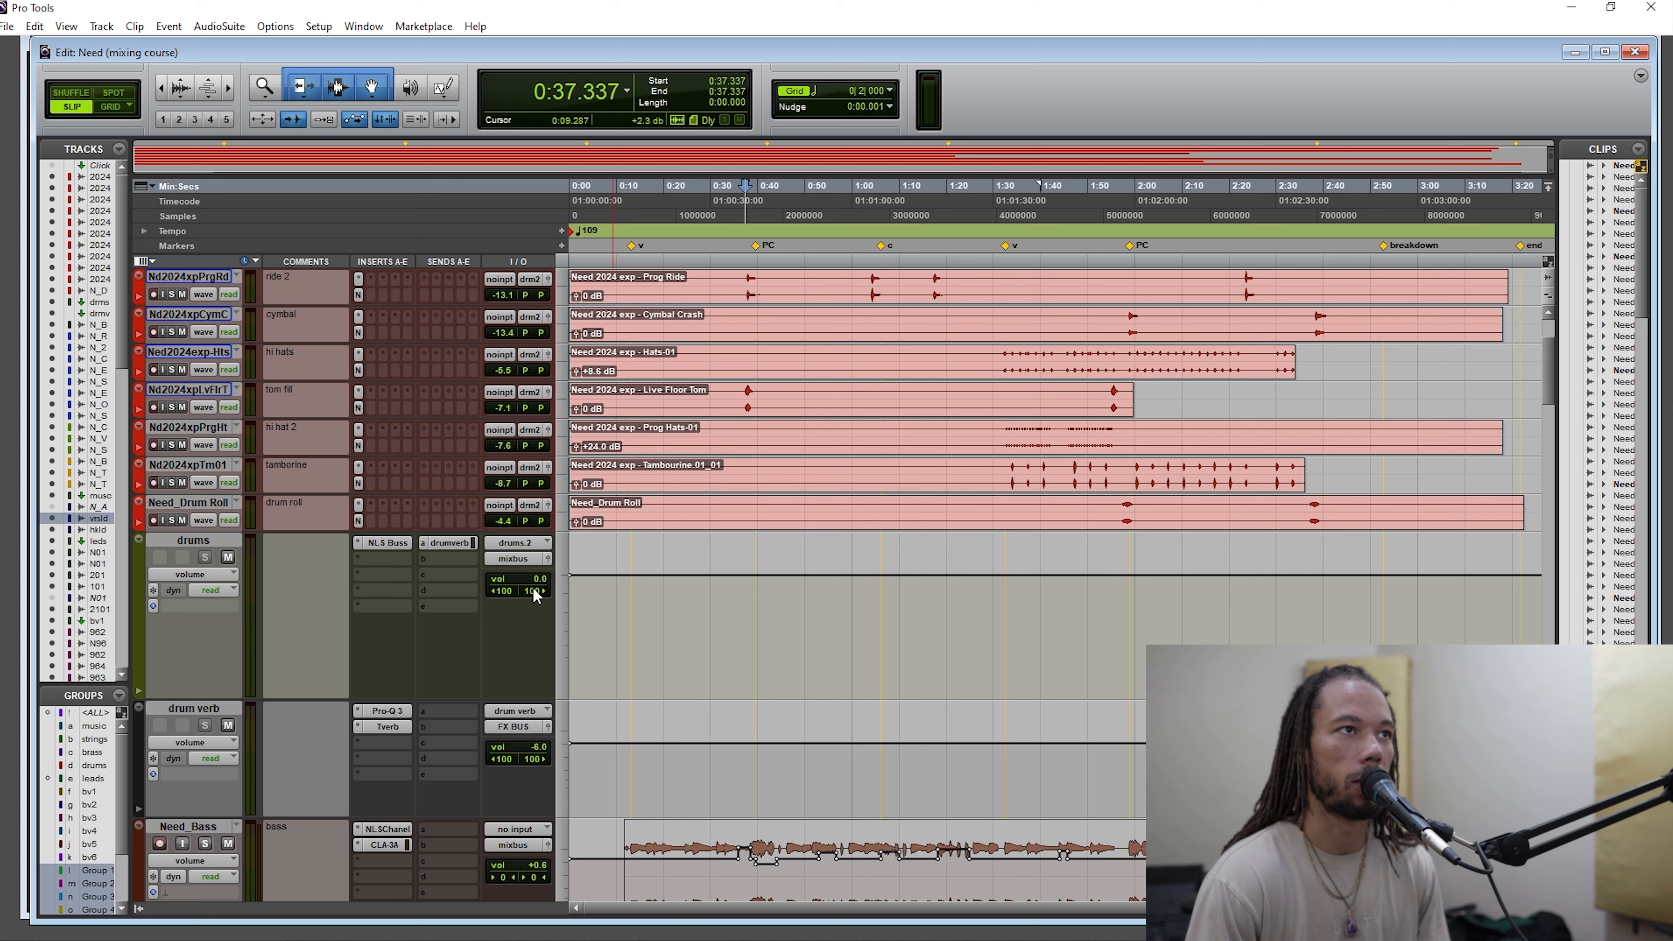
key("space")
left_click(531, 581)
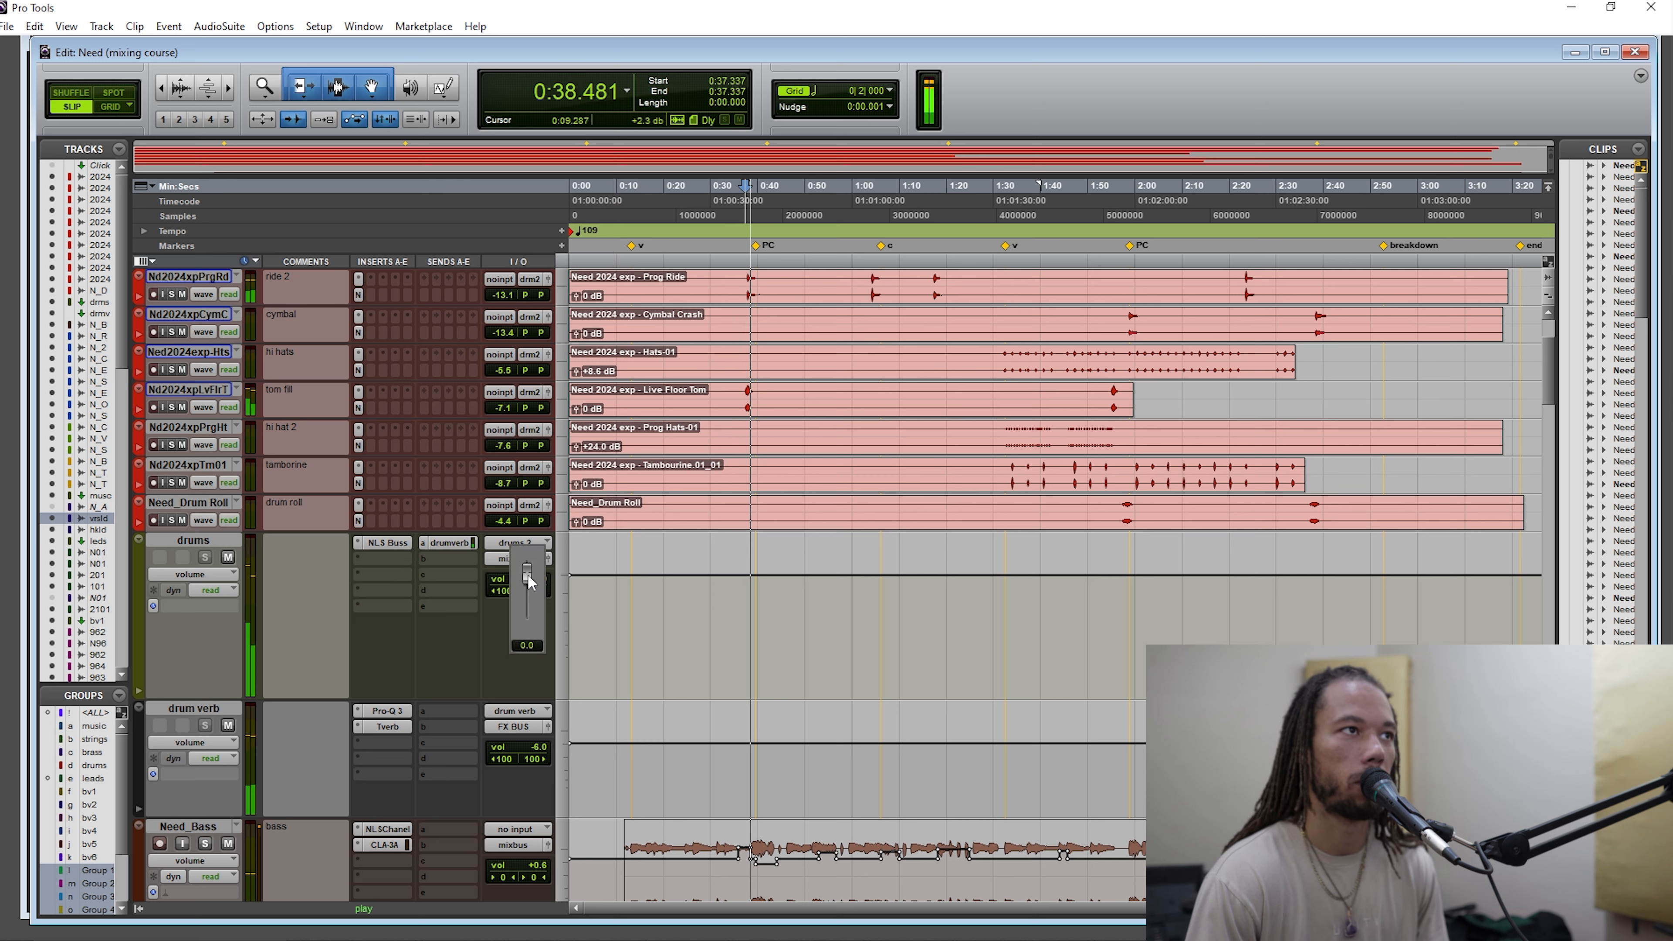
left_click_drag(531, 581, 543, 538)
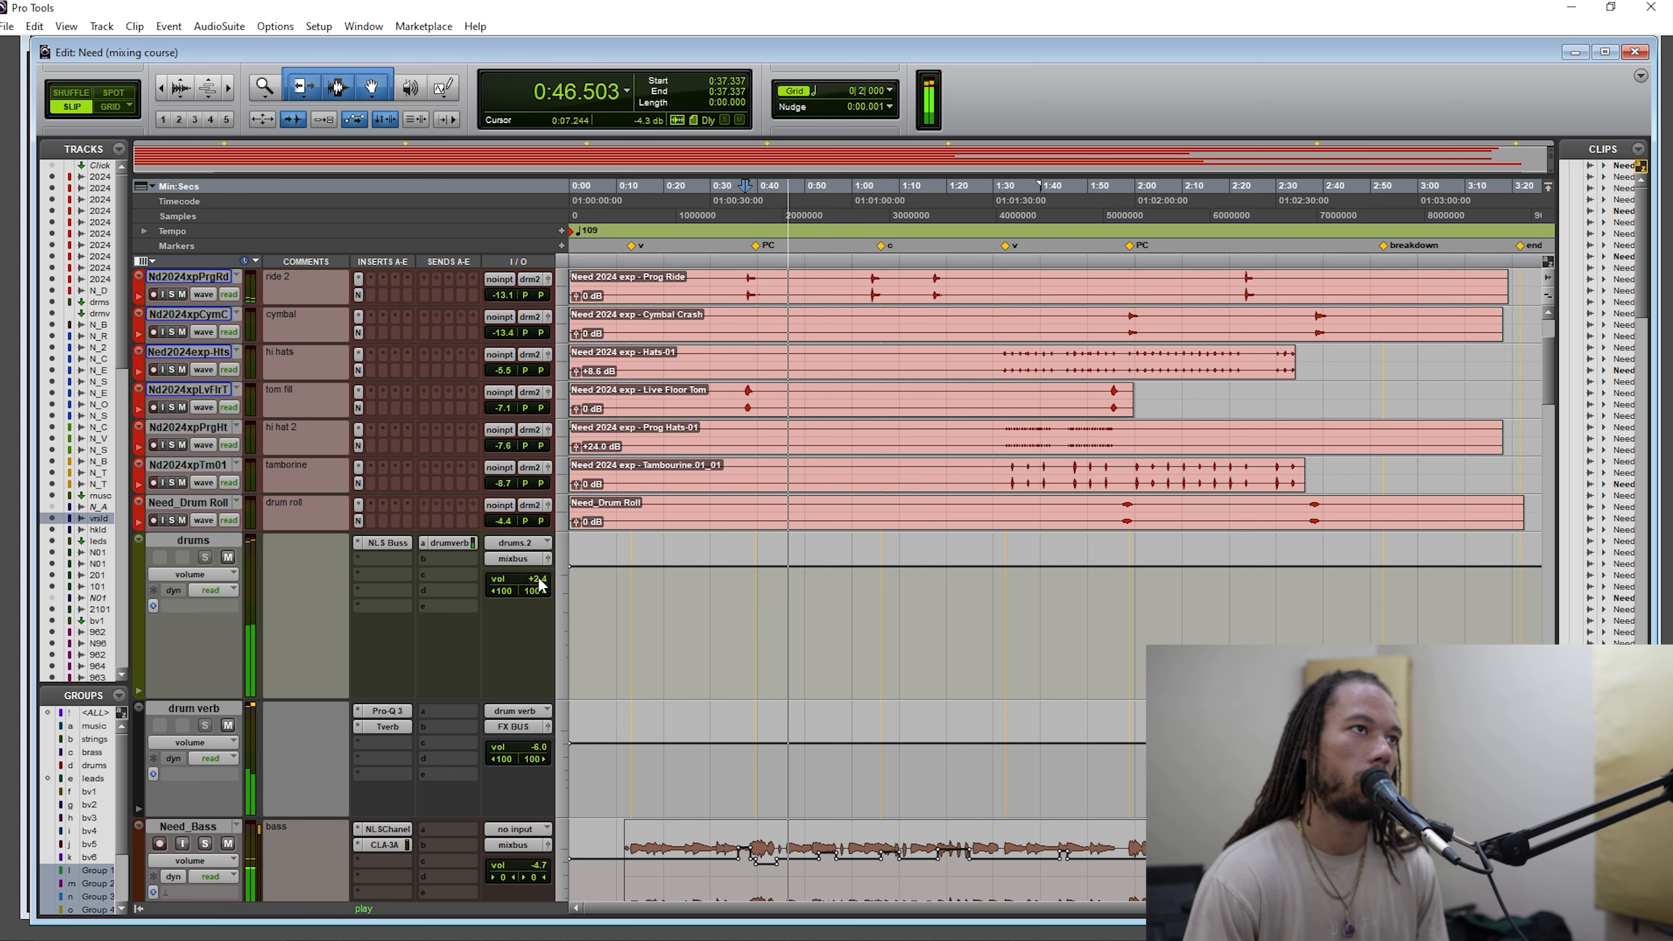
left_click_drag(539, 578, 548, 578)
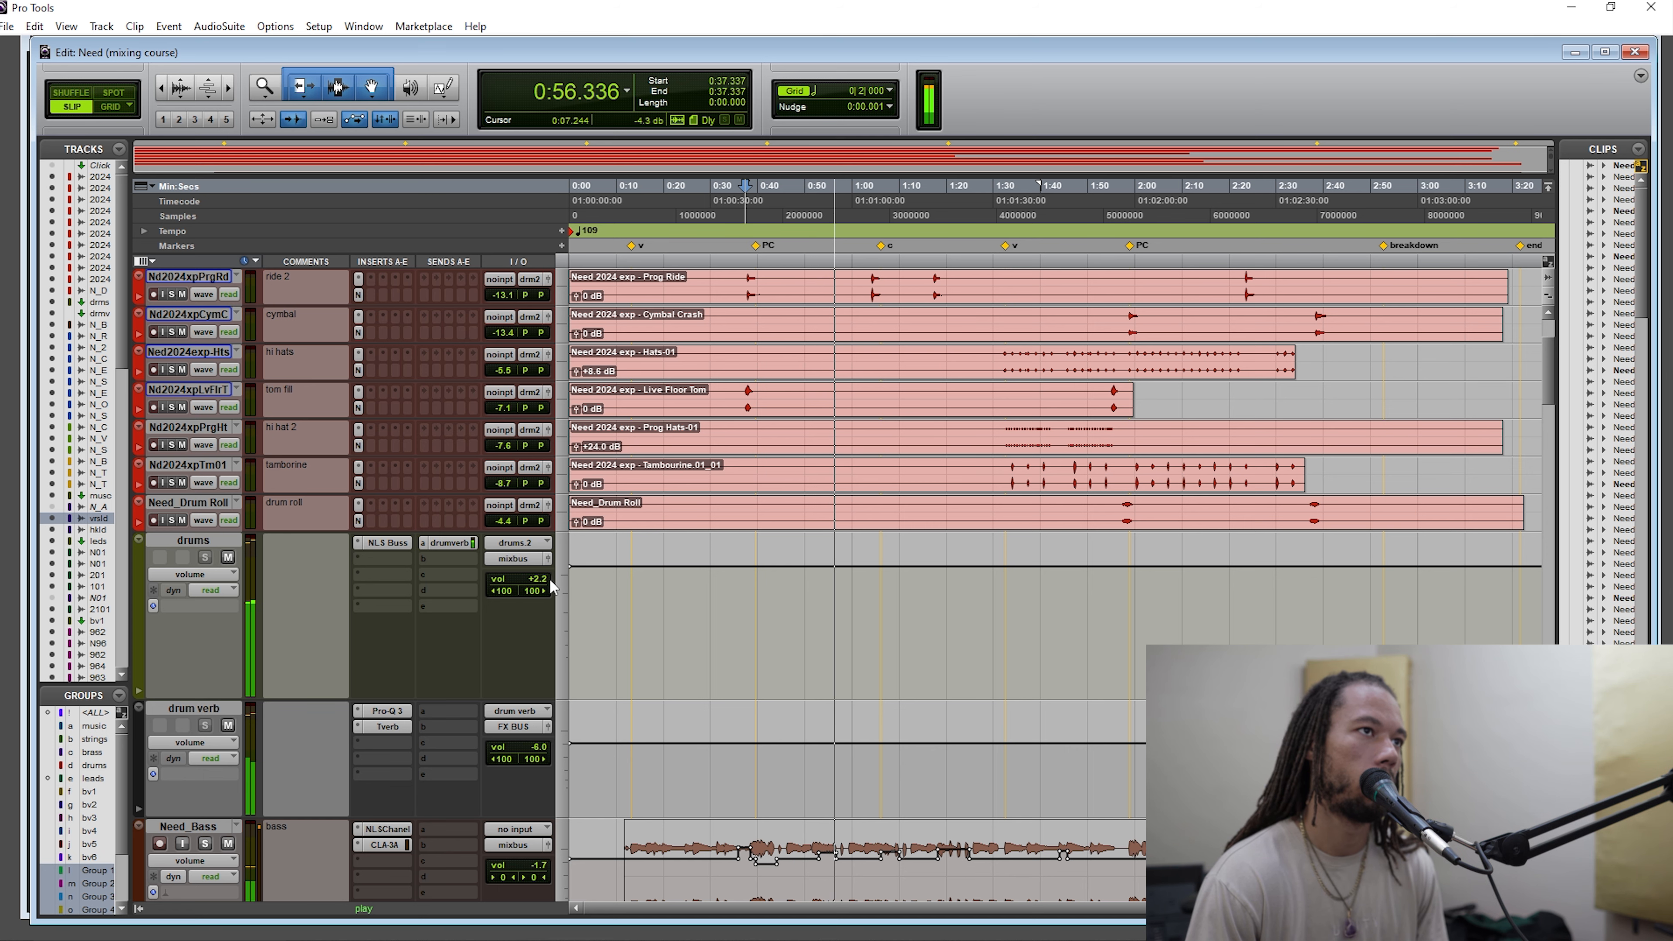
key("space")
Replay the first PC section from about 37.5 seconds to check the drums bus level against the bass and rhodes.
scroll(597, 601, "down", 1)
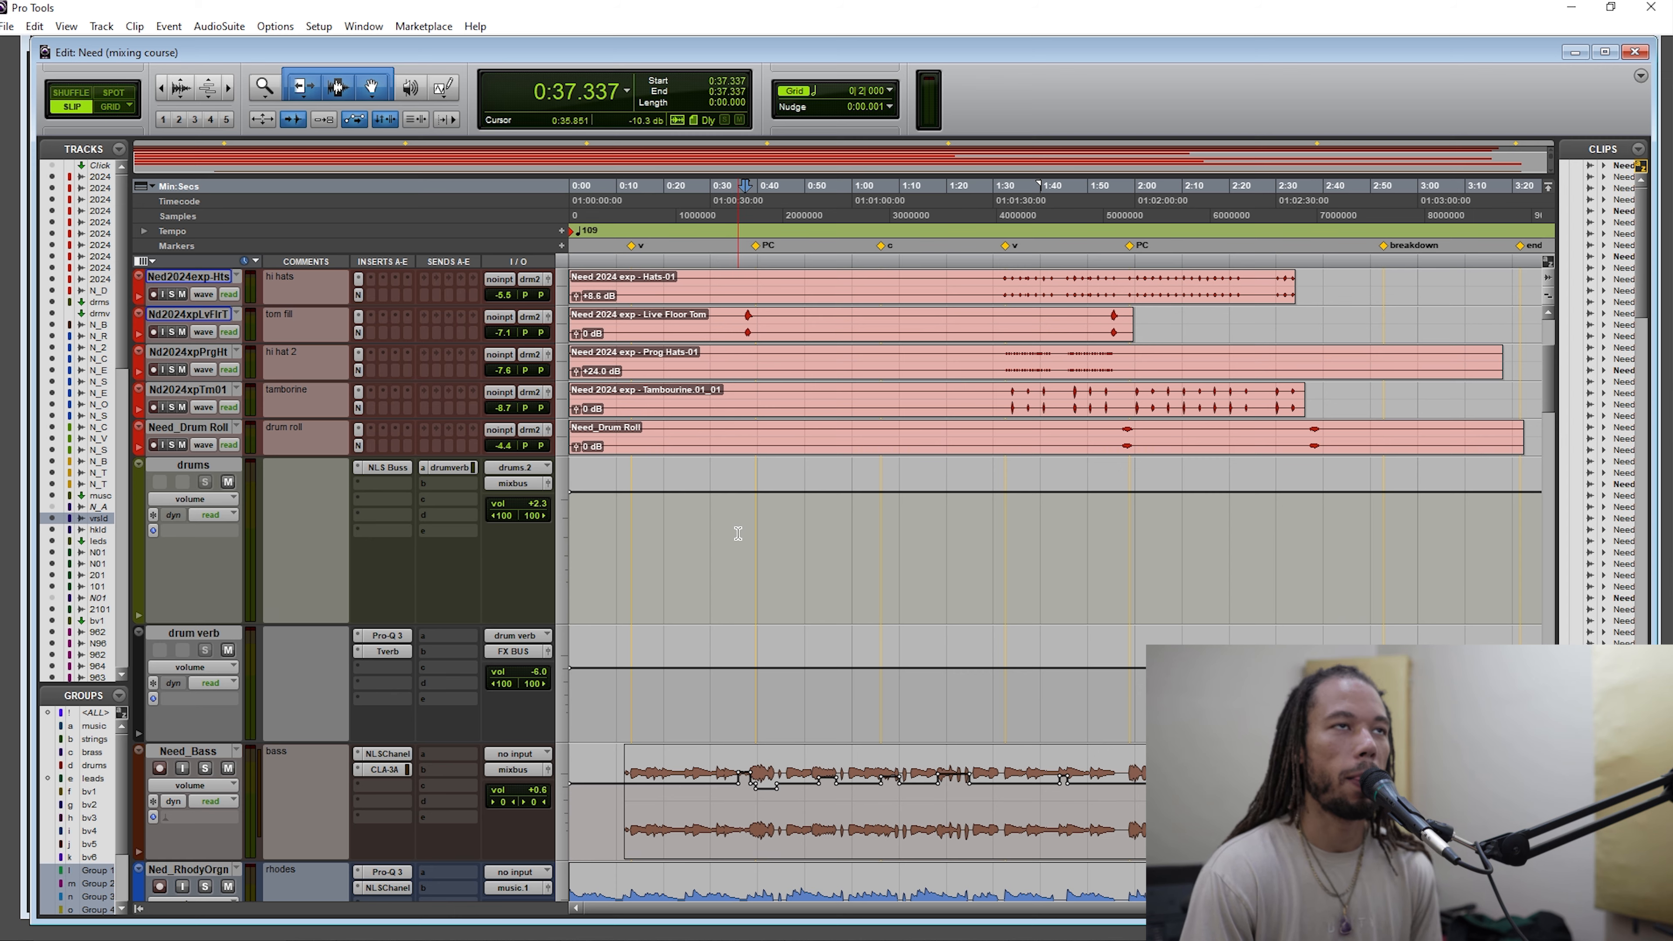
scroll(739, 533, "down", 1)
left_click(746, 242)
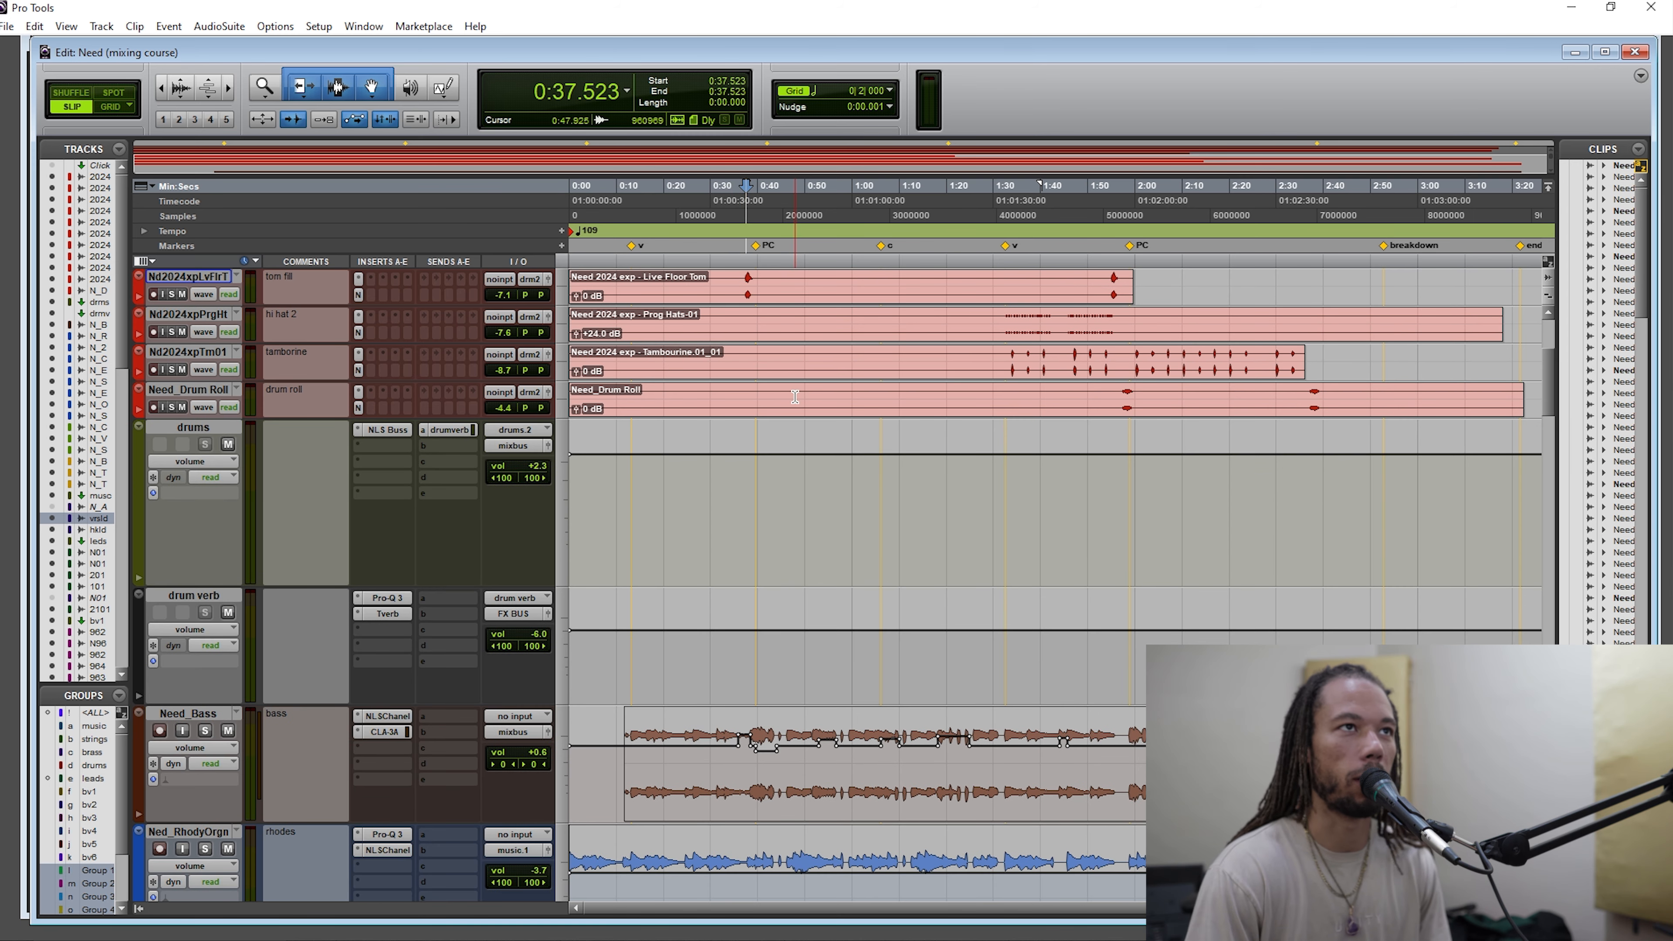
key("space")
scroll(746, 621, "up", 2)
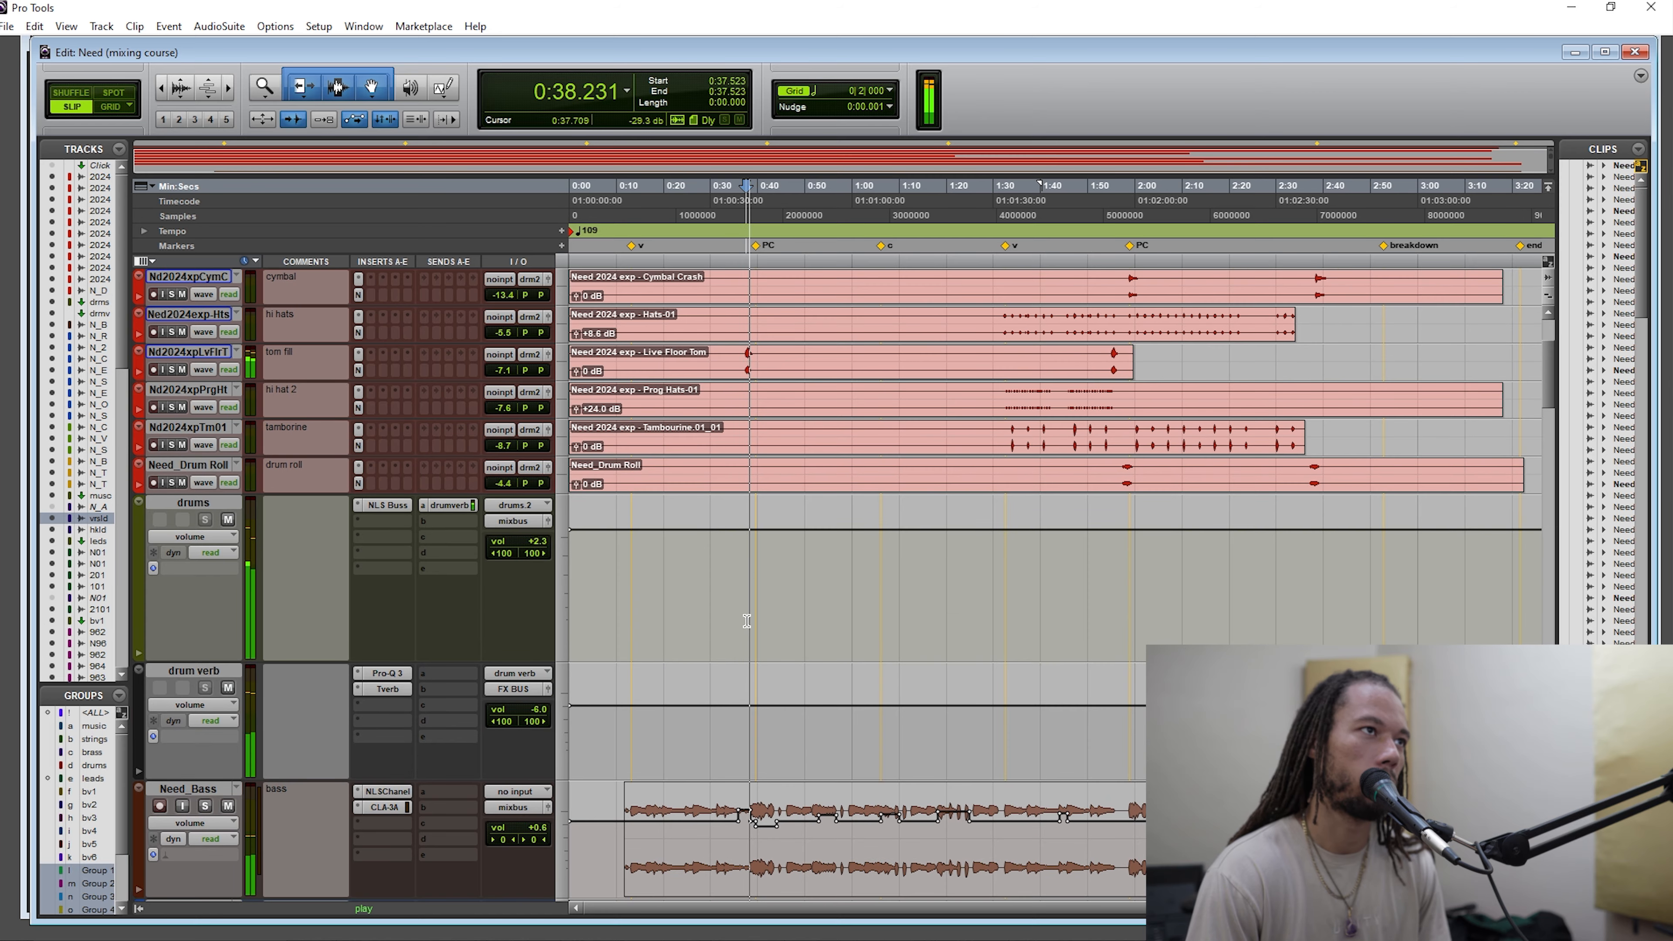
scroll(747, 525, "down", 2)
scroll(747, 526, "down", 2)
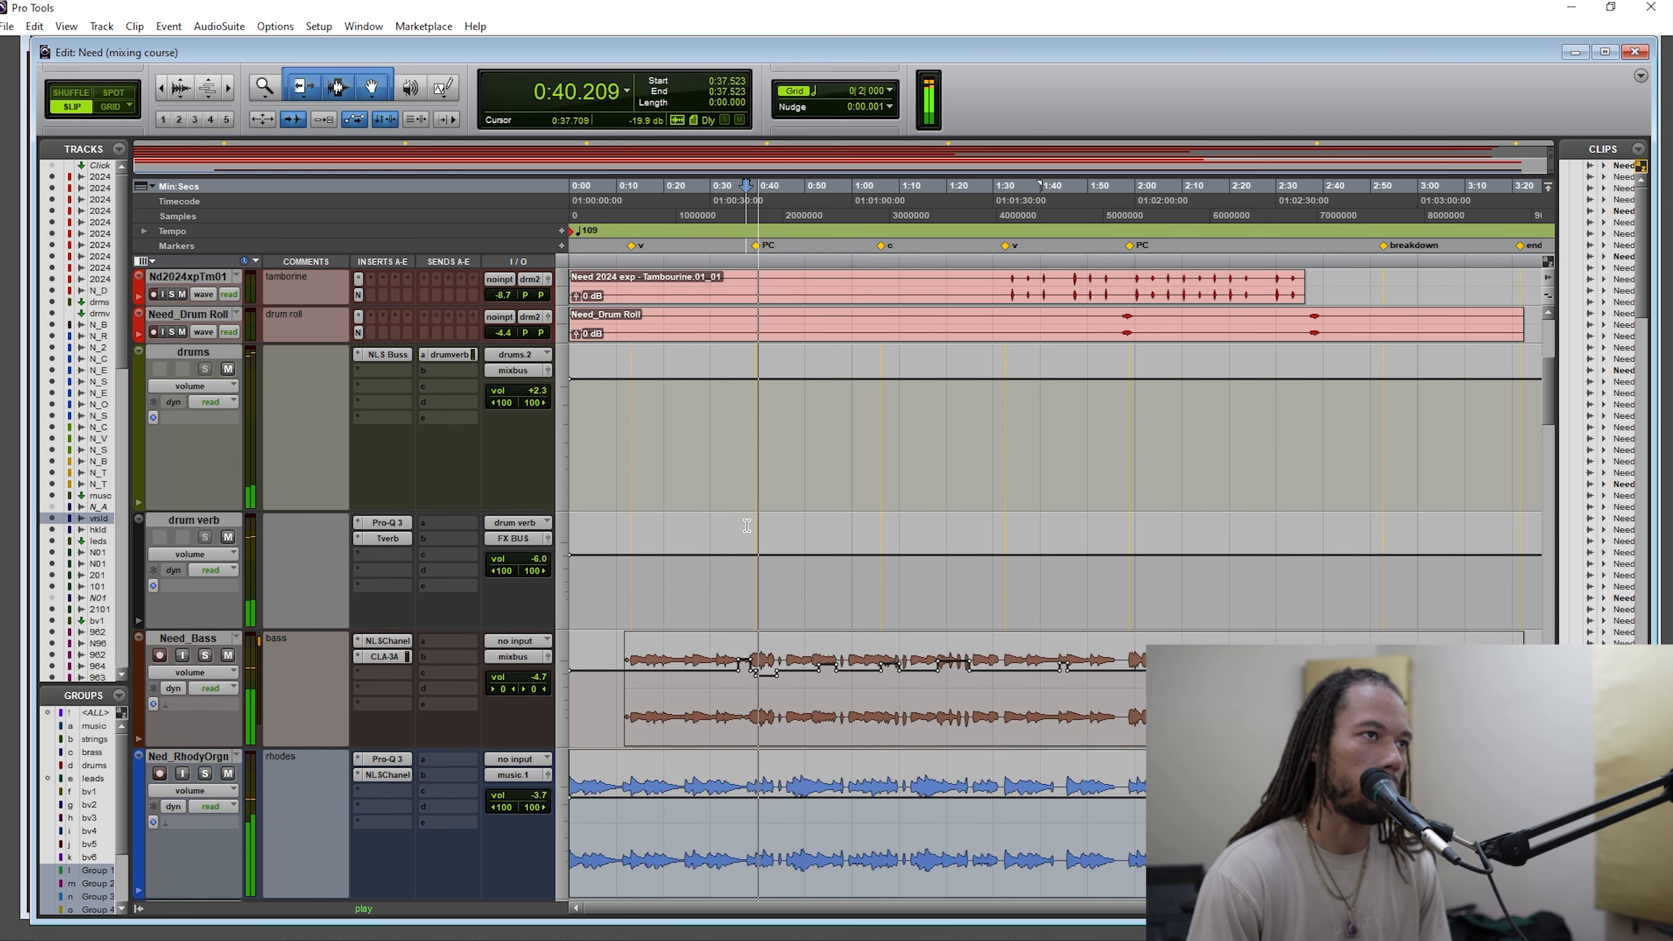
scroll(747, 526, "down", 2)
key("space")
Lower the music bus volume to -1.2 dB while playing the first PC section from about 37.5 seconds.
scroll(764, 533, "down", 4)
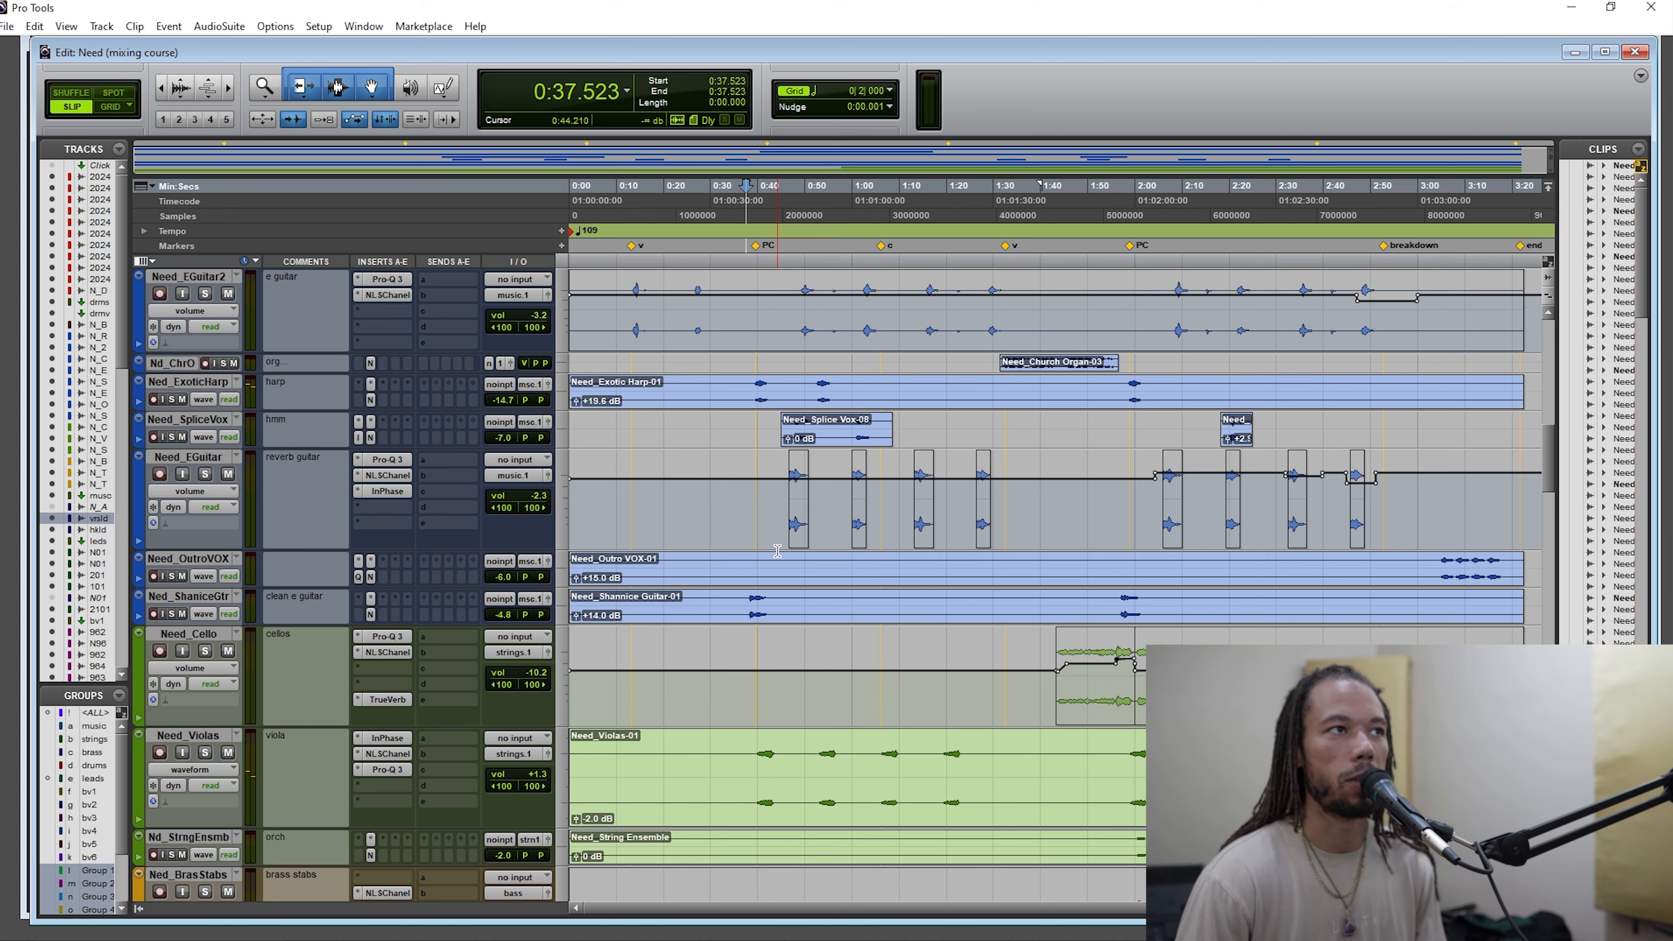
scroll(764, 578, "up", 4)
scroll(764, 579, "up", 3)
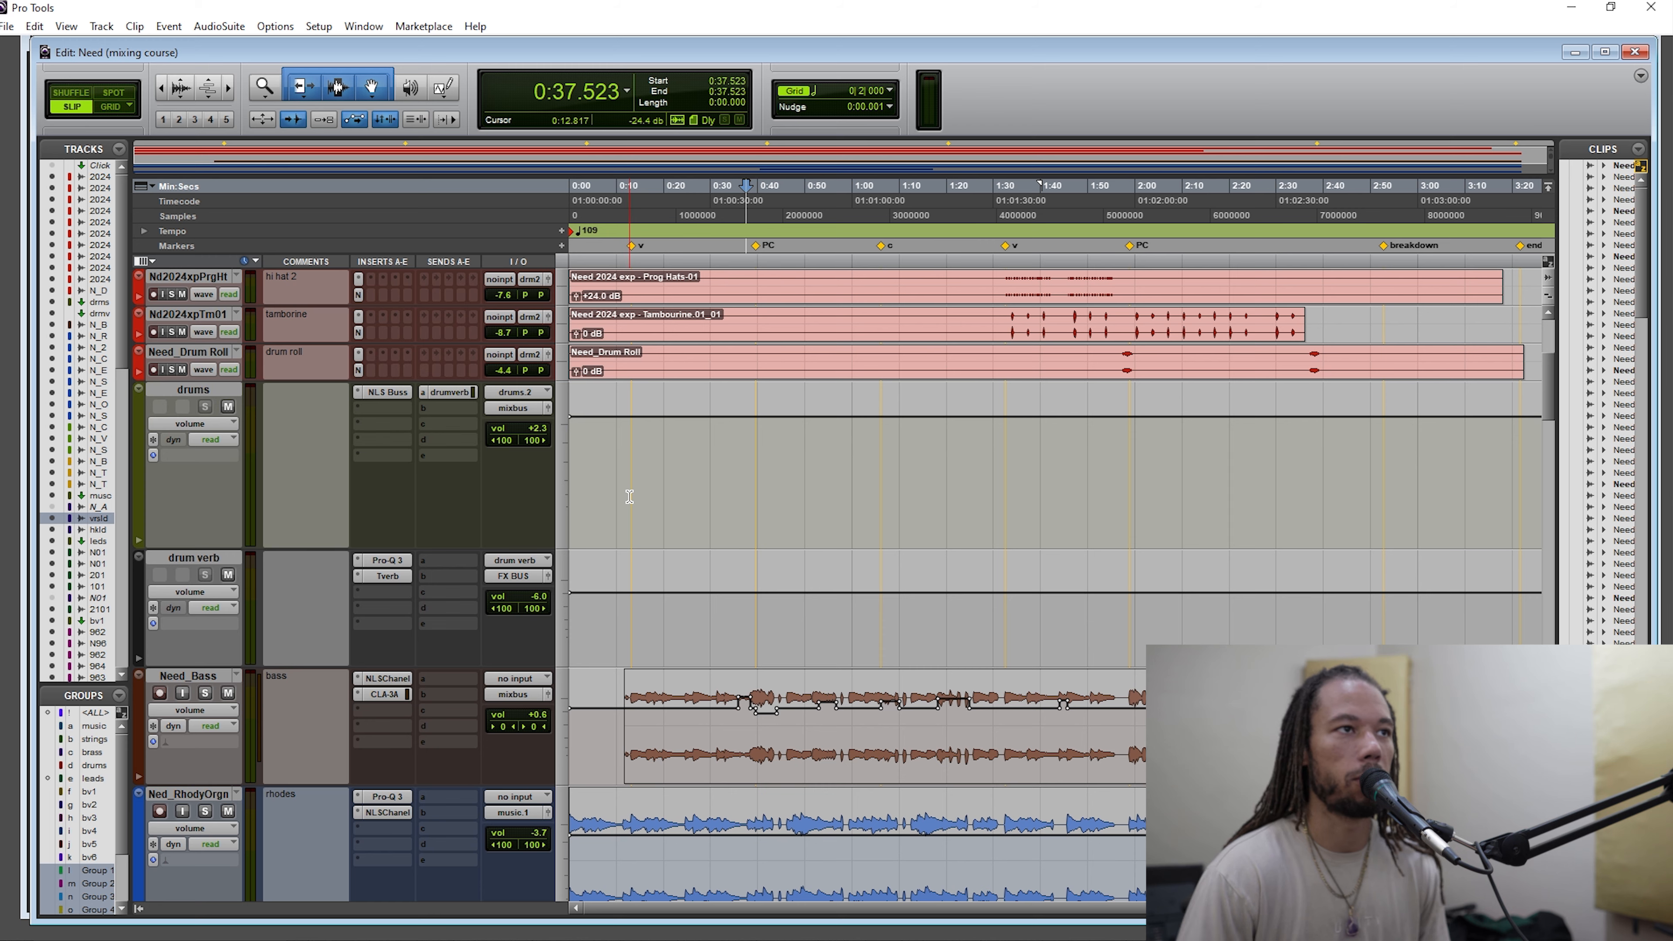
scroll(628, 496, "down", 15)
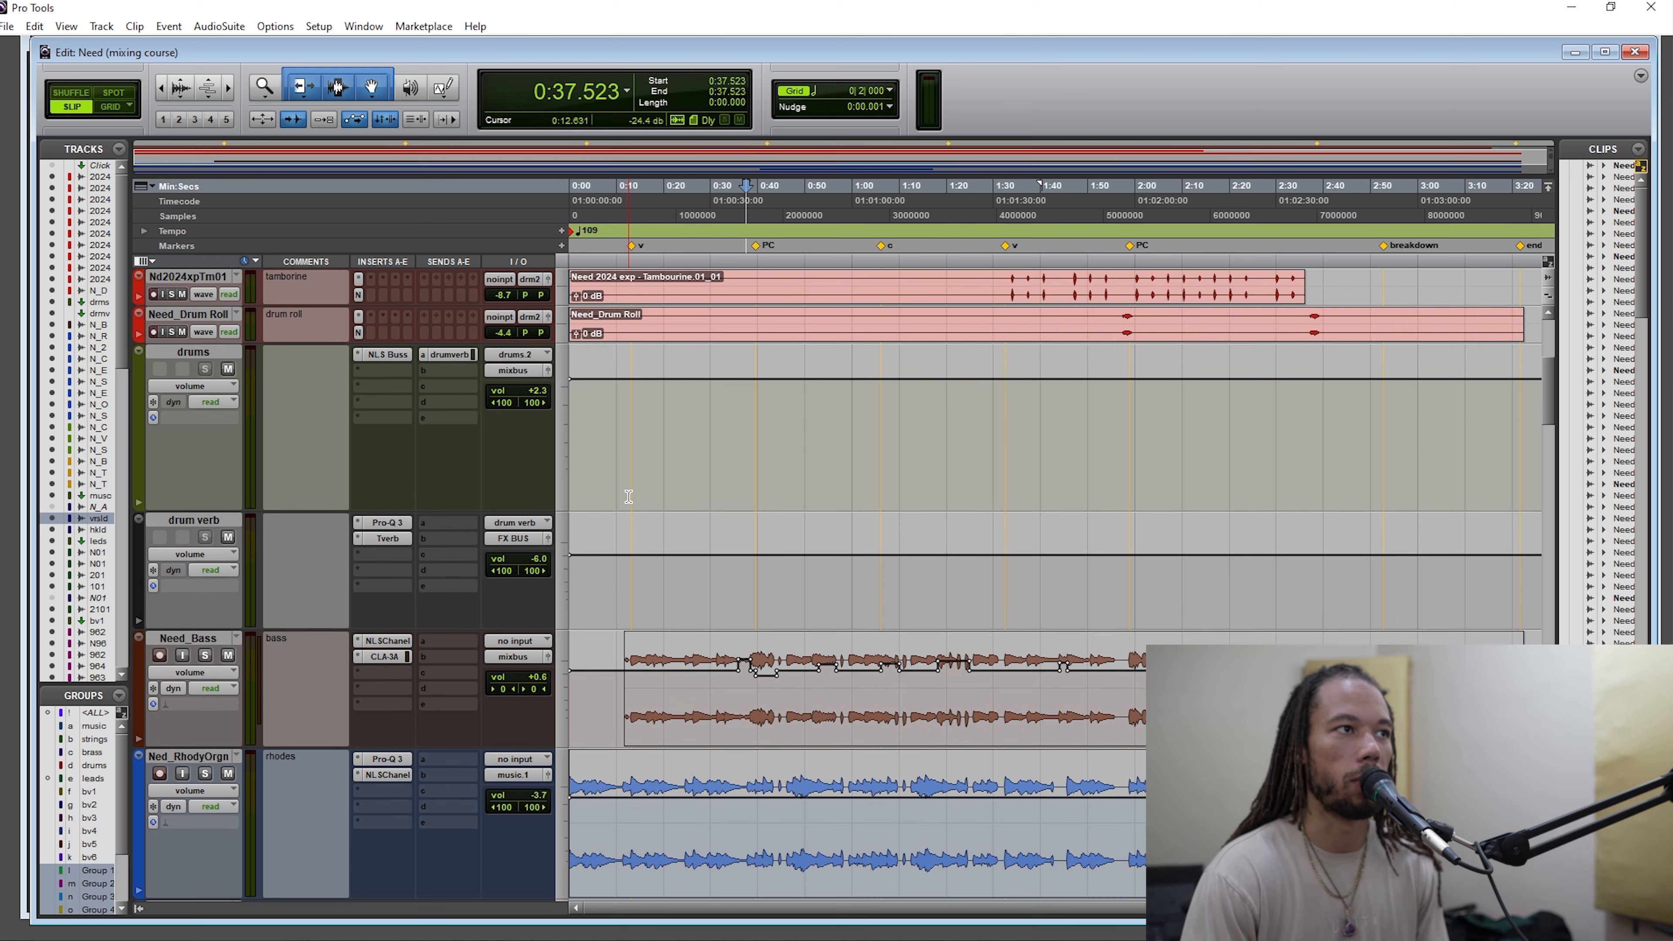
scroll(650, 480, "down", 10)
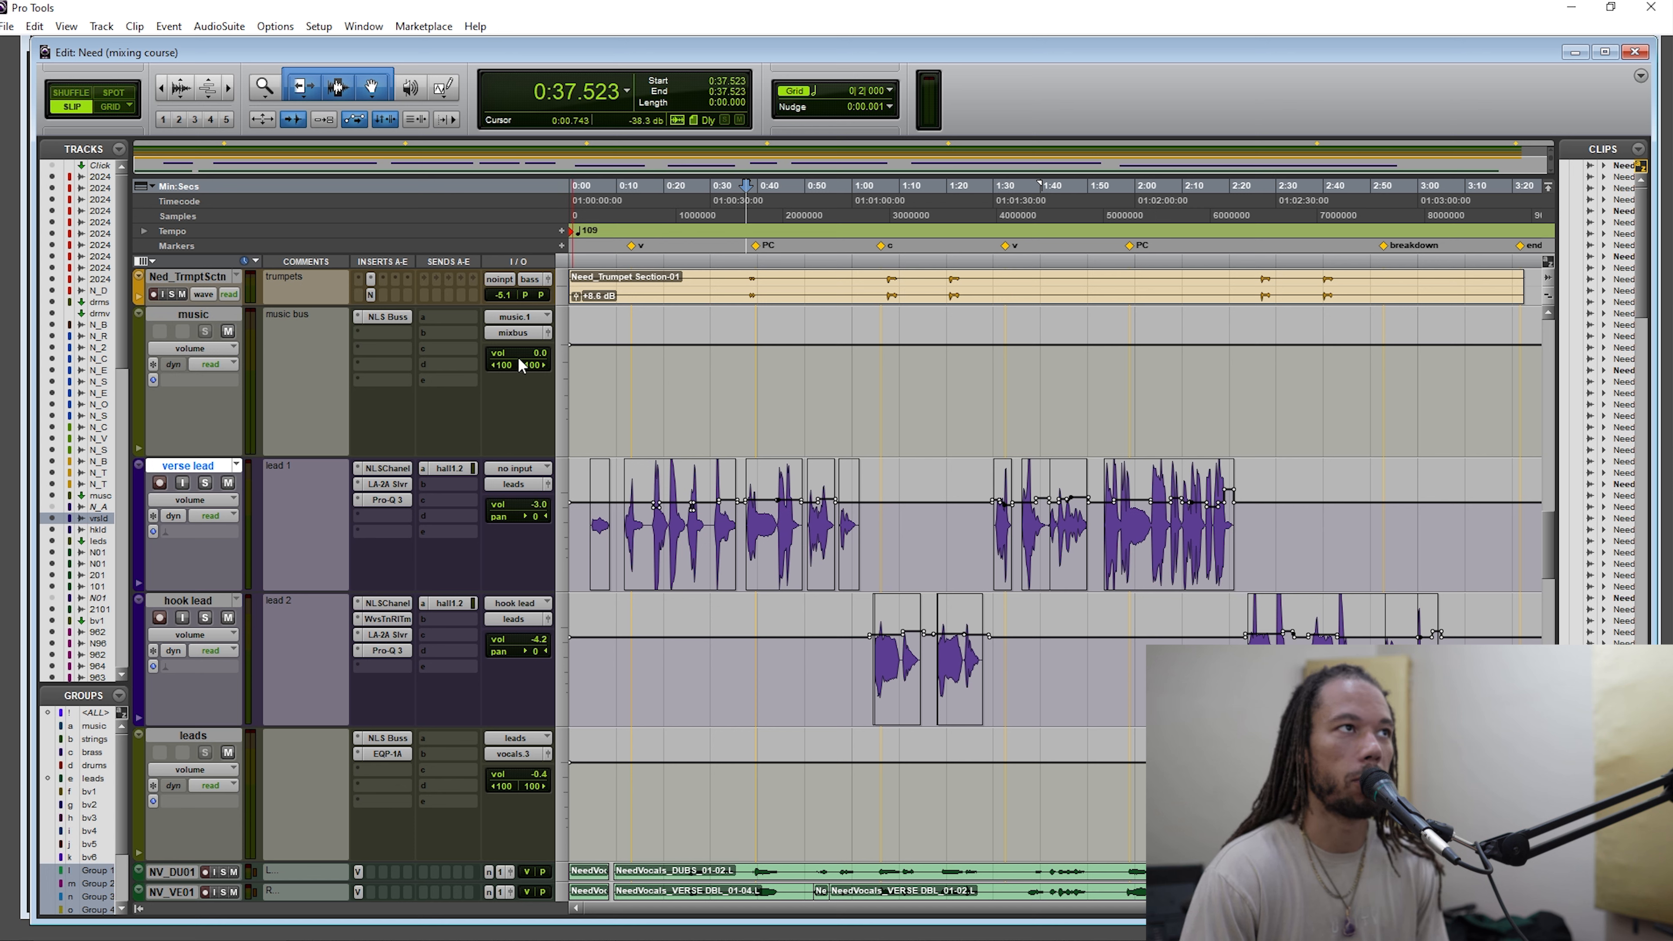
key("space")
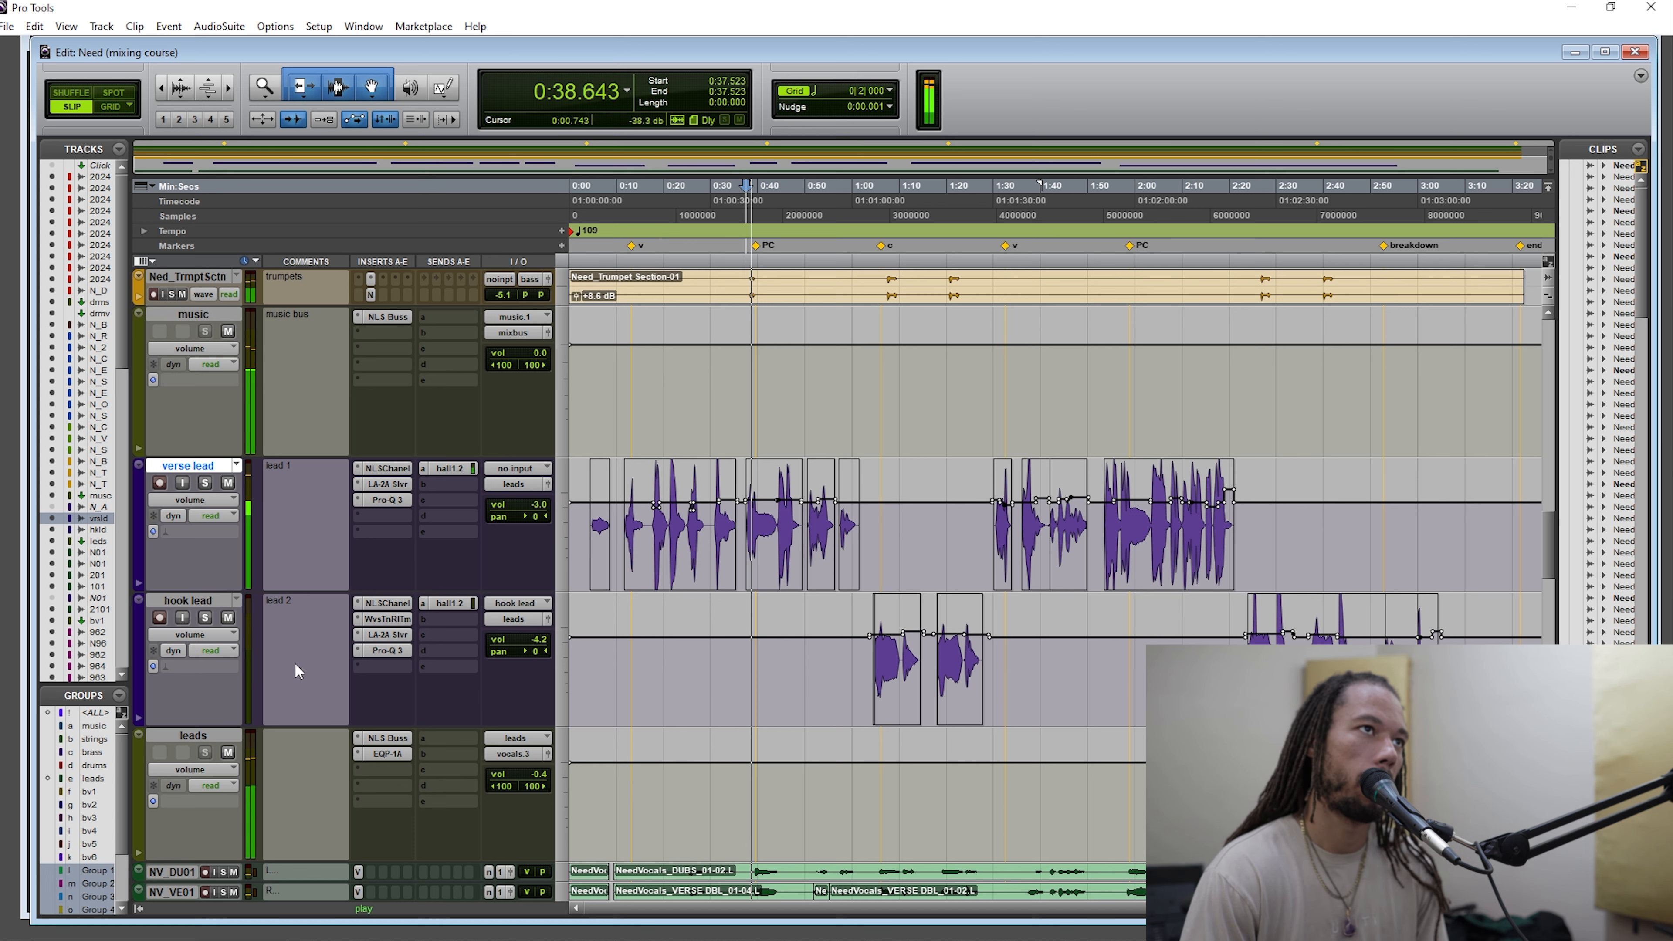
left_click(538, 357)
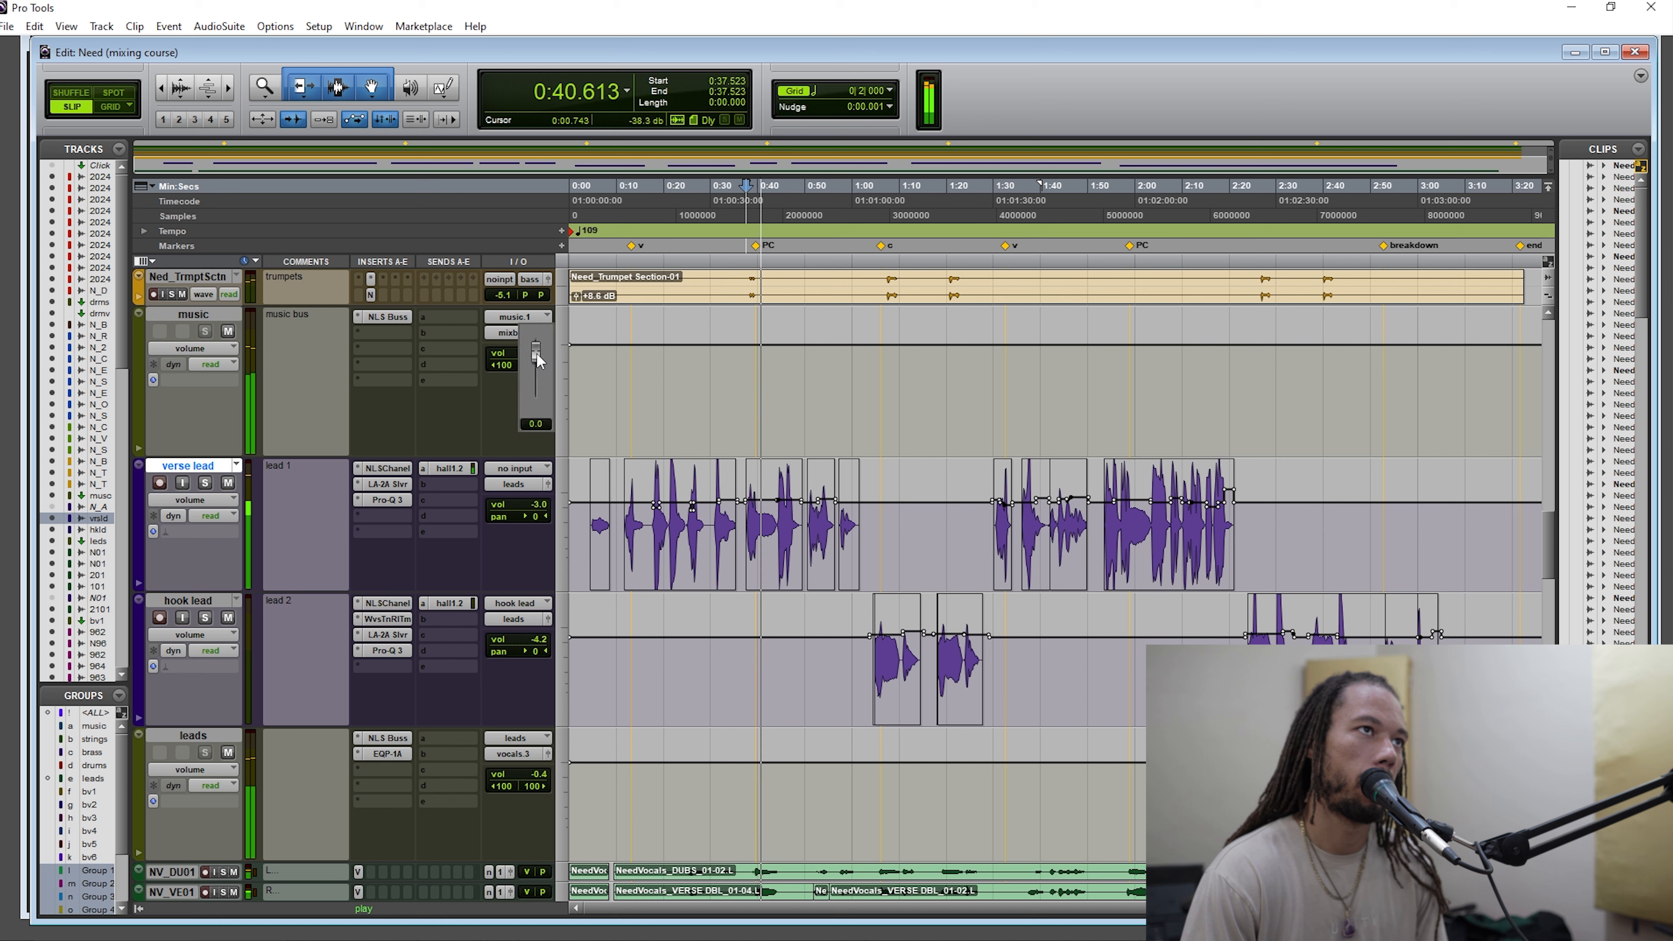
left_click_drag(538, 361, 542, 376)
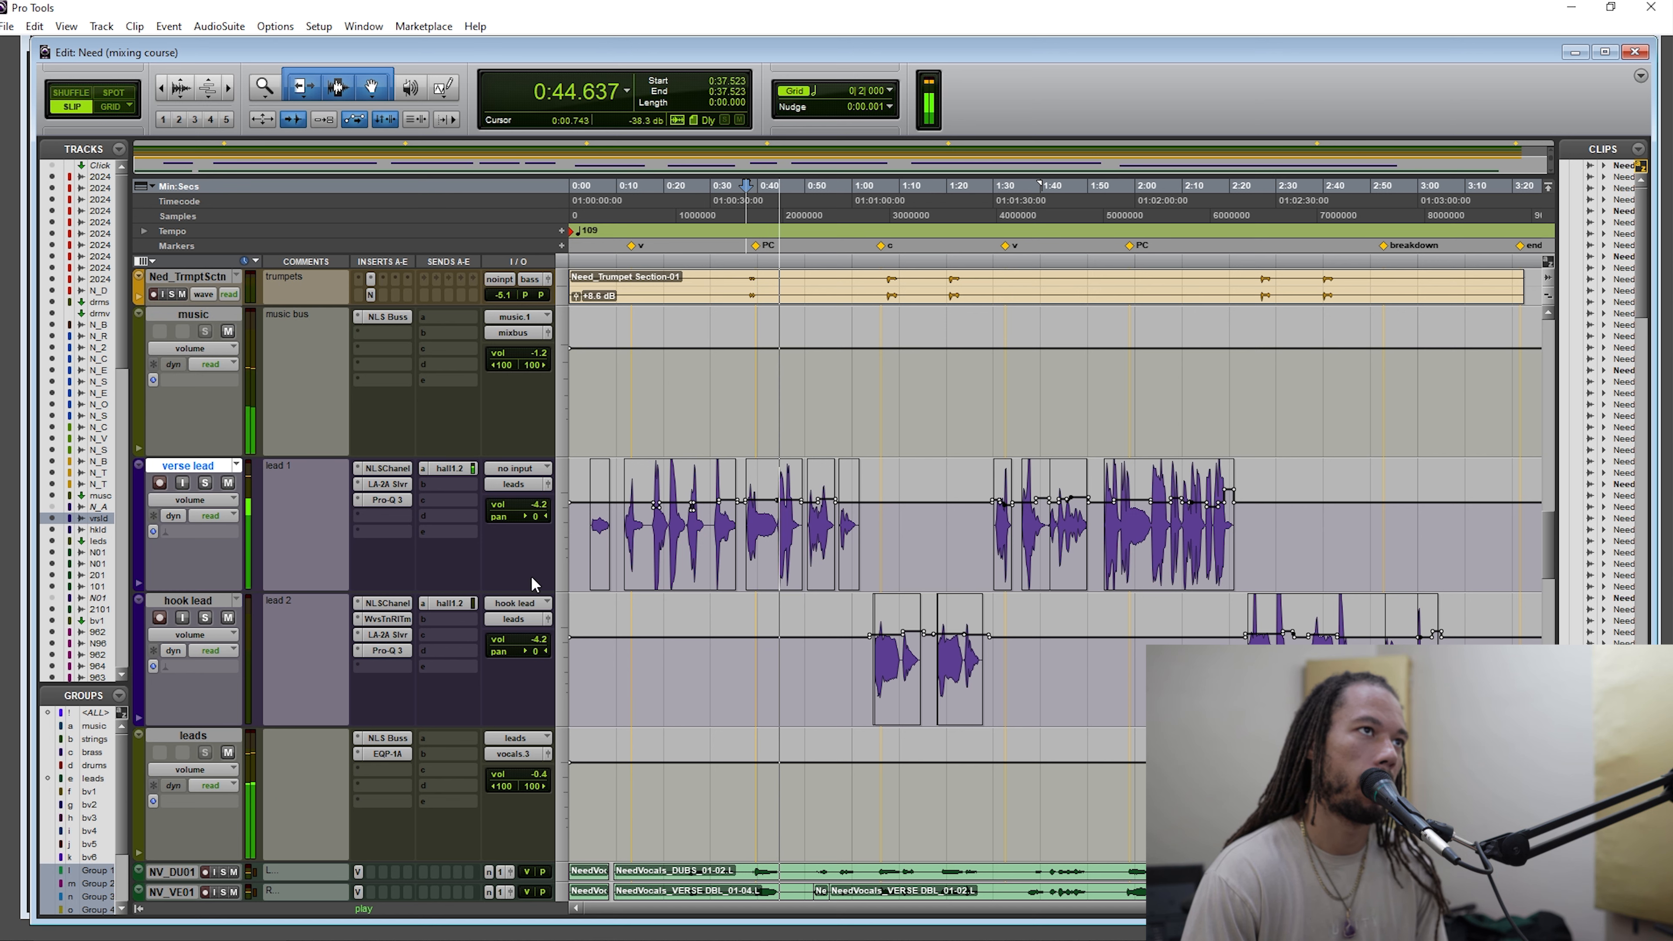
key("space")
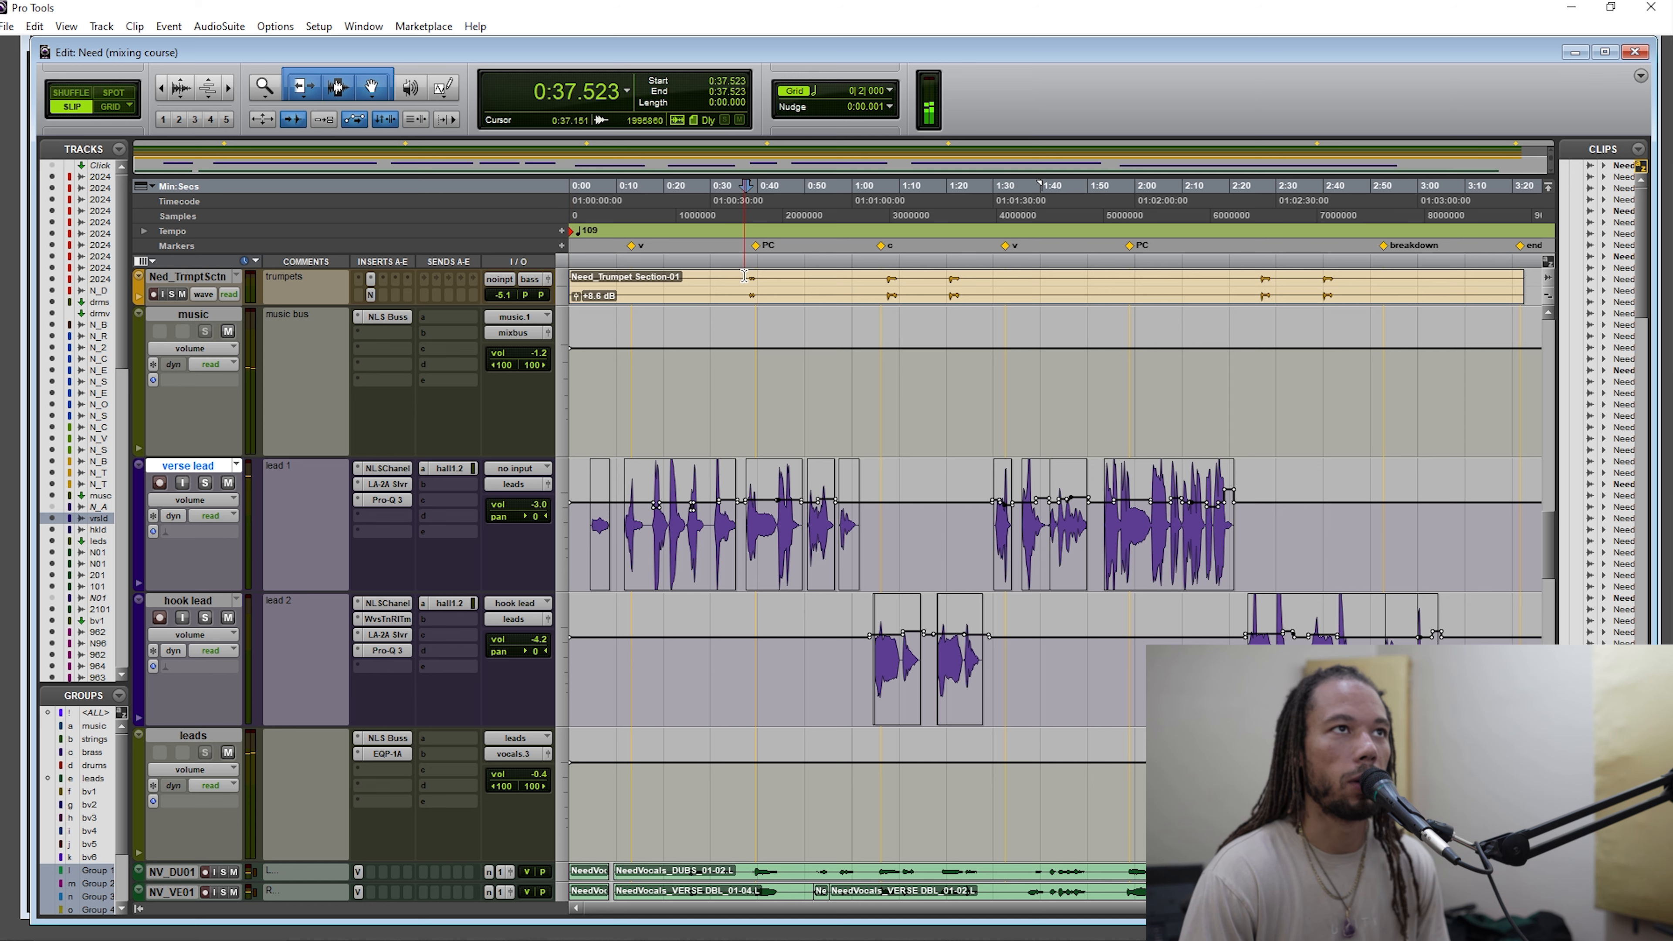
Set the leads bus volume to -1.6 dB while playing from about 38.5 seconds into the c section.
scroll(407, 669, "down", 3)
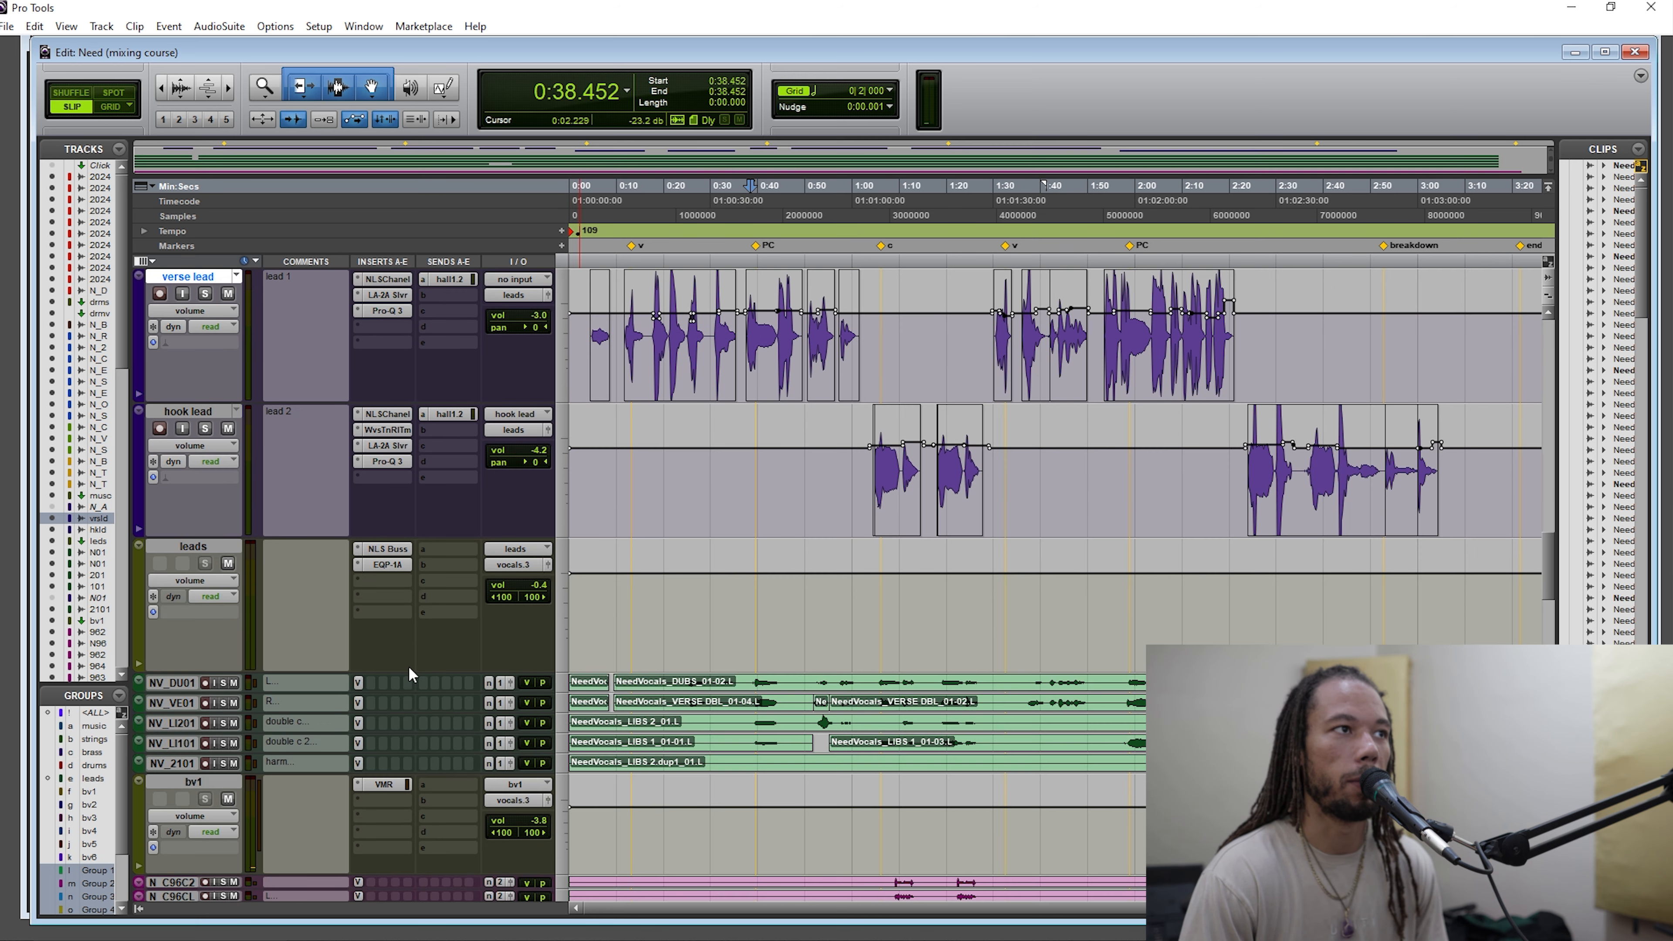
key("space")
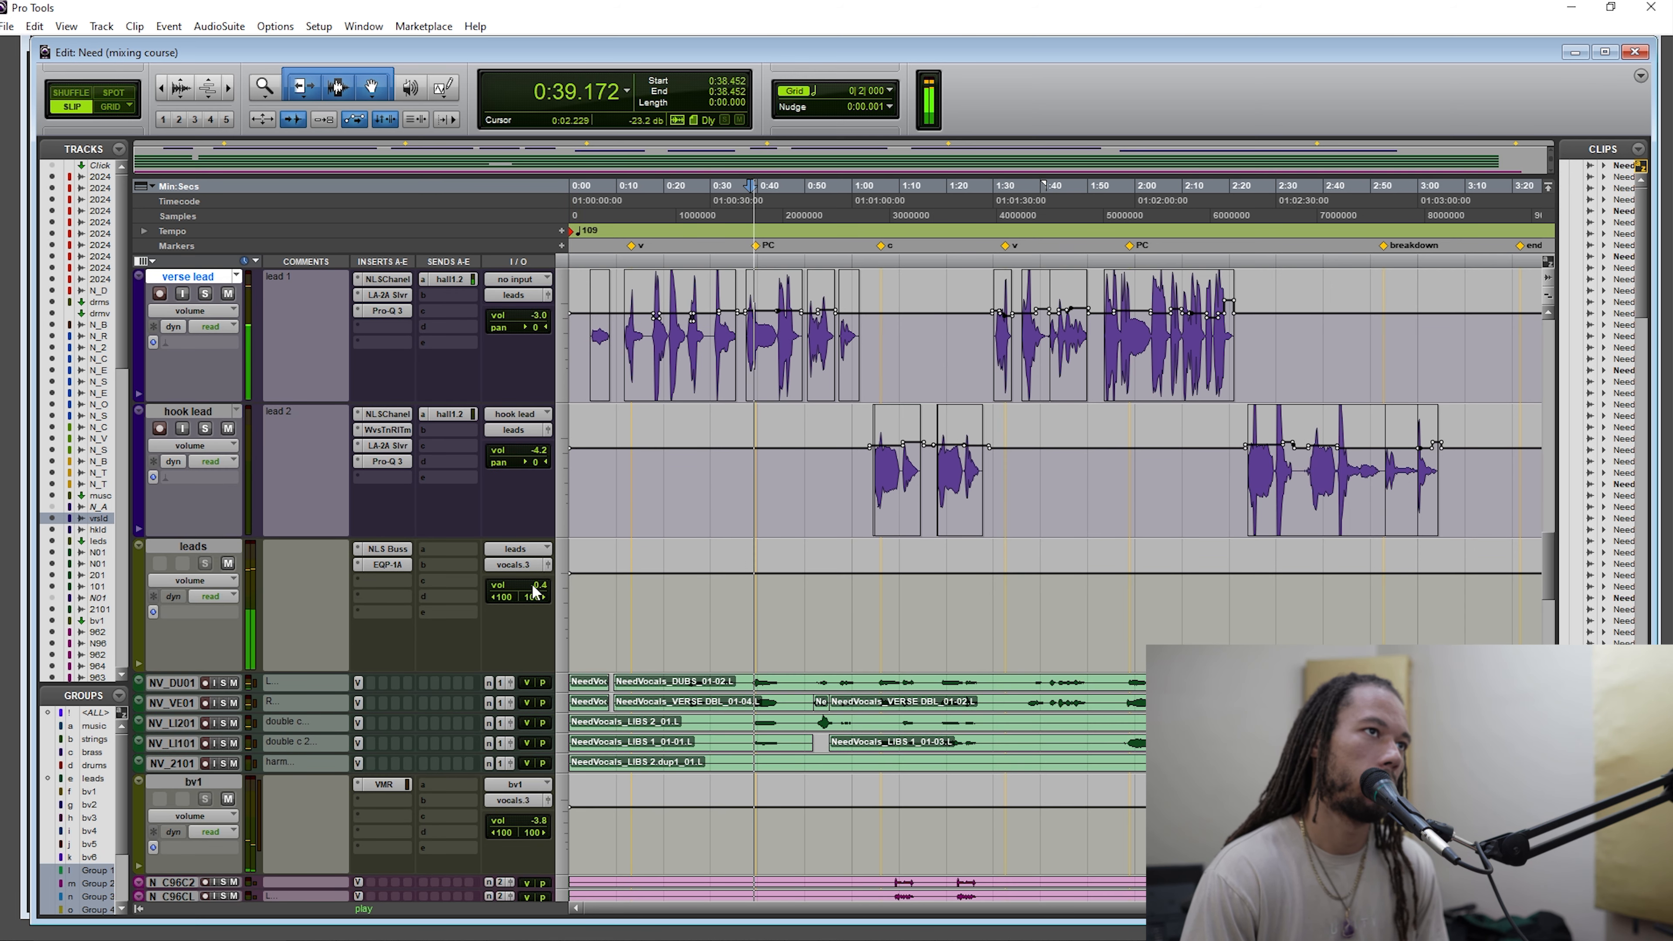
left_click_drag(539, 590, 545, 618)
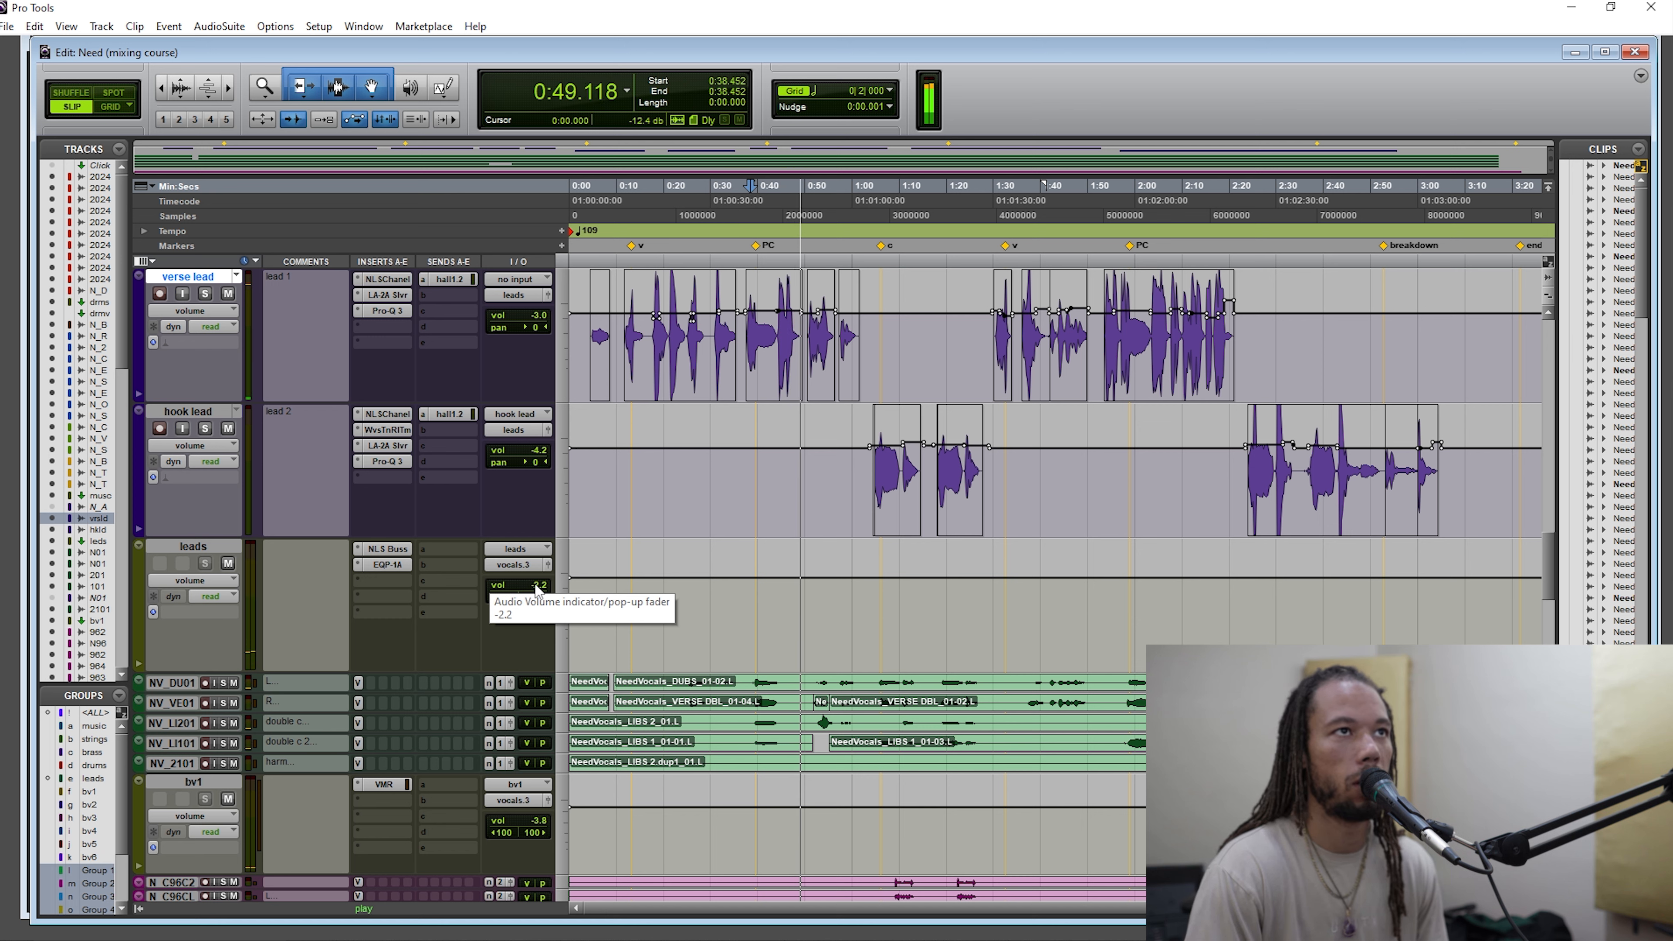
left_click_drag(535, 586, 560, 577)
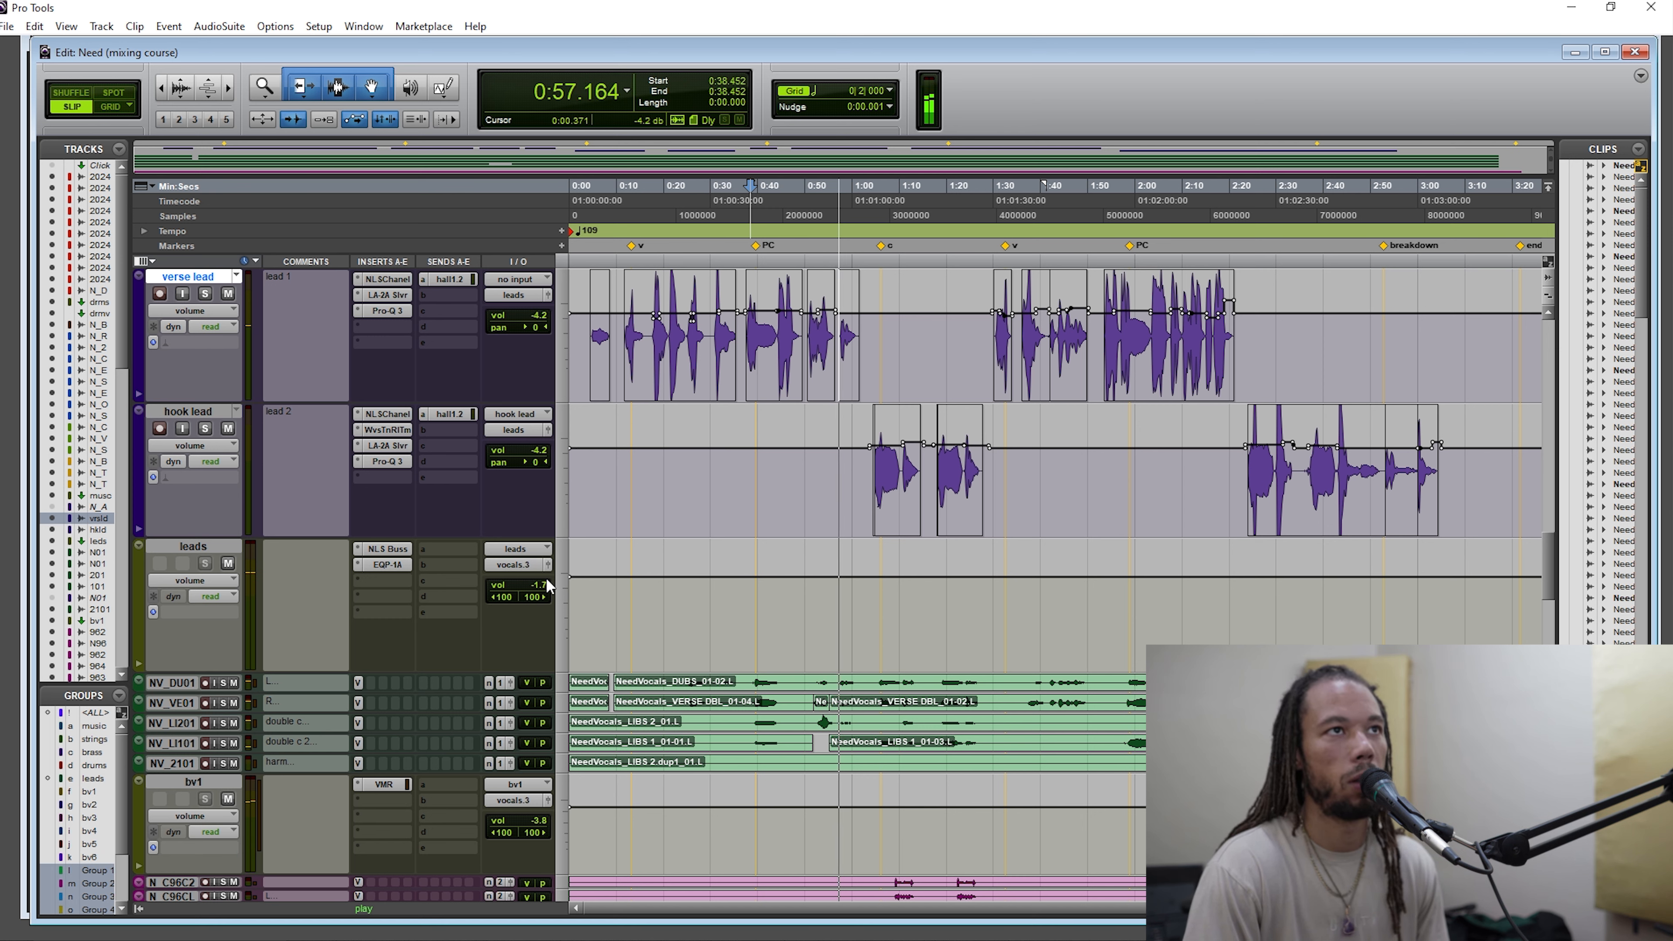
left_click_drag(541, 586, 544, 581)
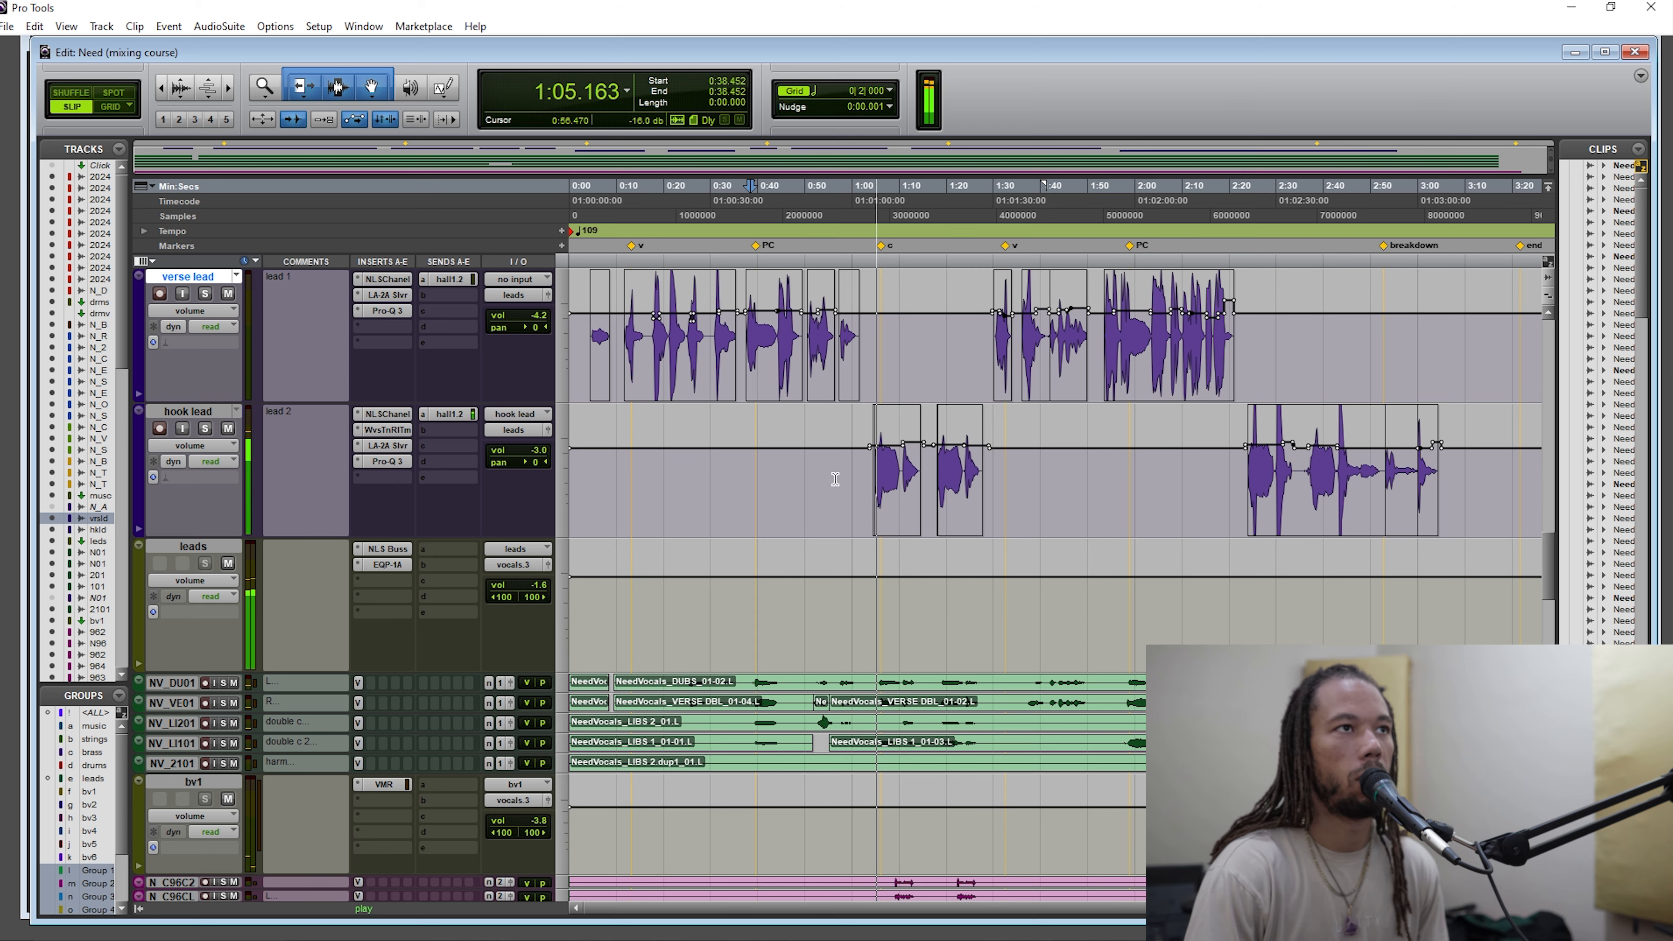
Raise the music bus volume to -0.7 dB while playing the first c section from about 1:04.6.
scroll(547, 794, "up", 3)
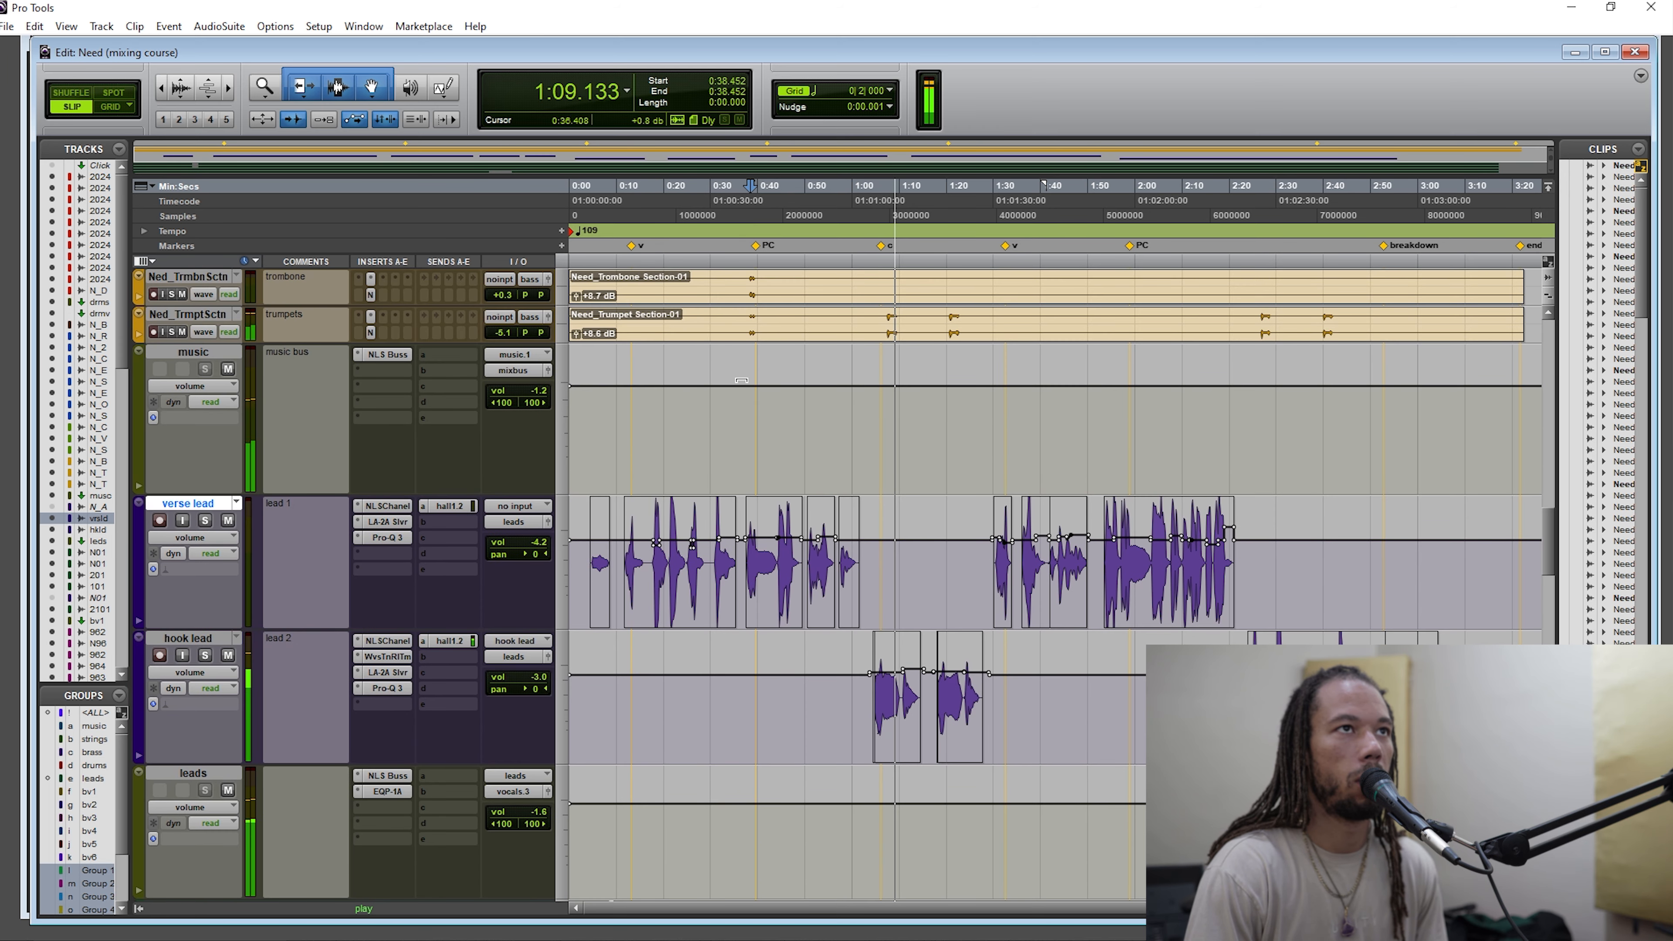
left_click(873, 231)
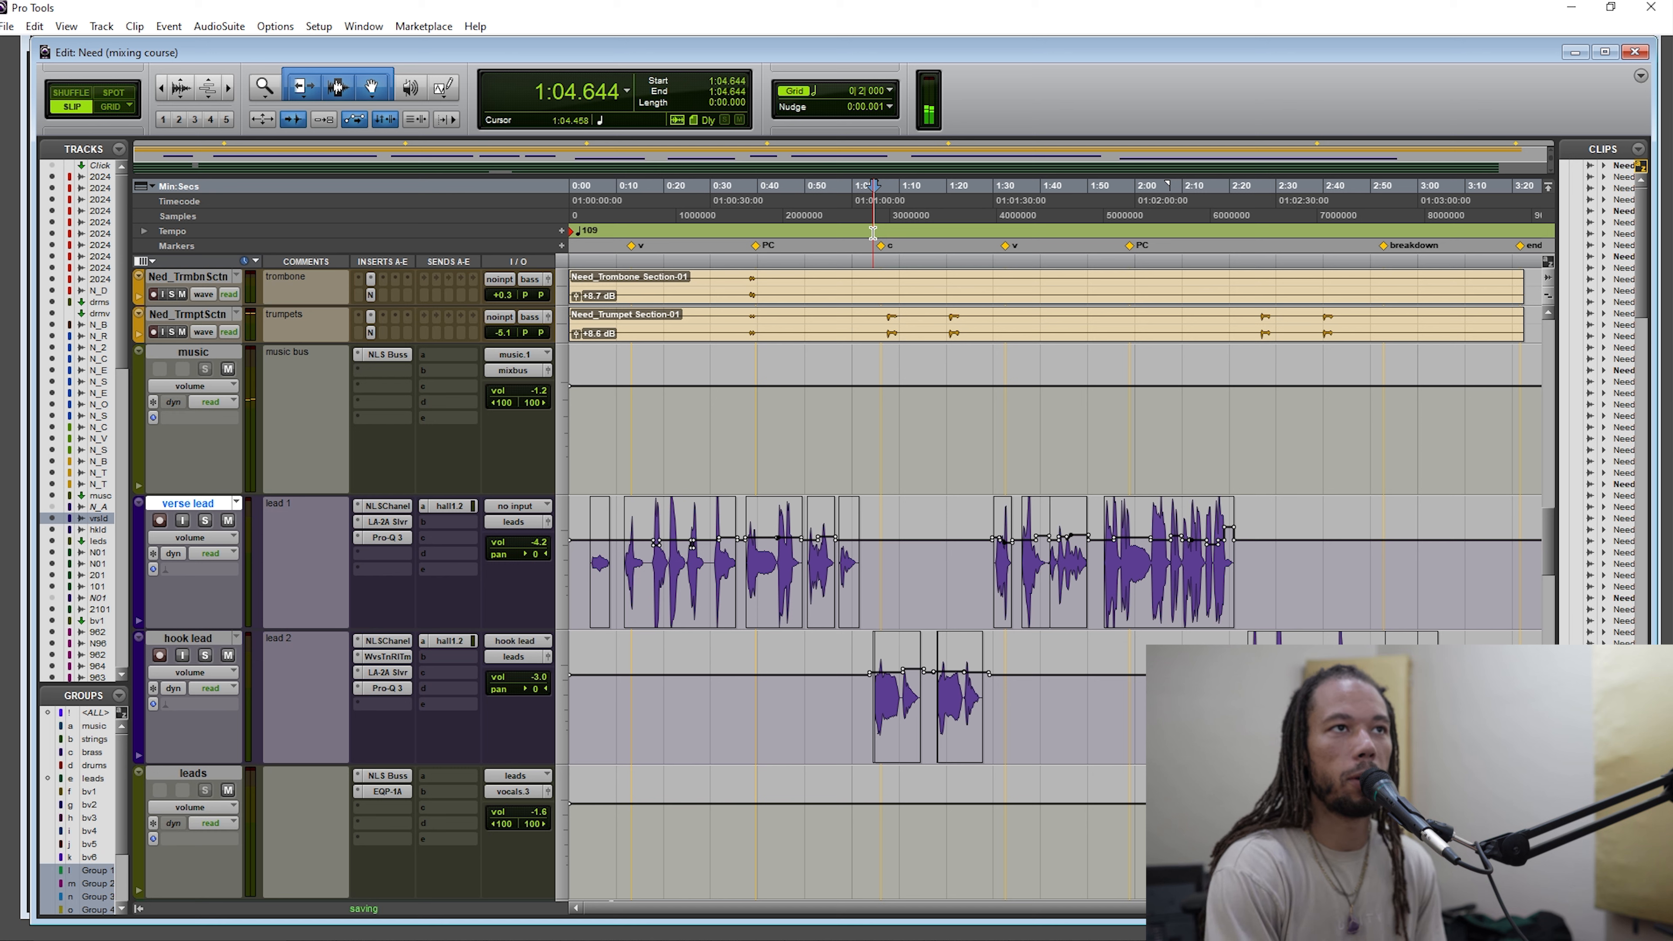
key("space")
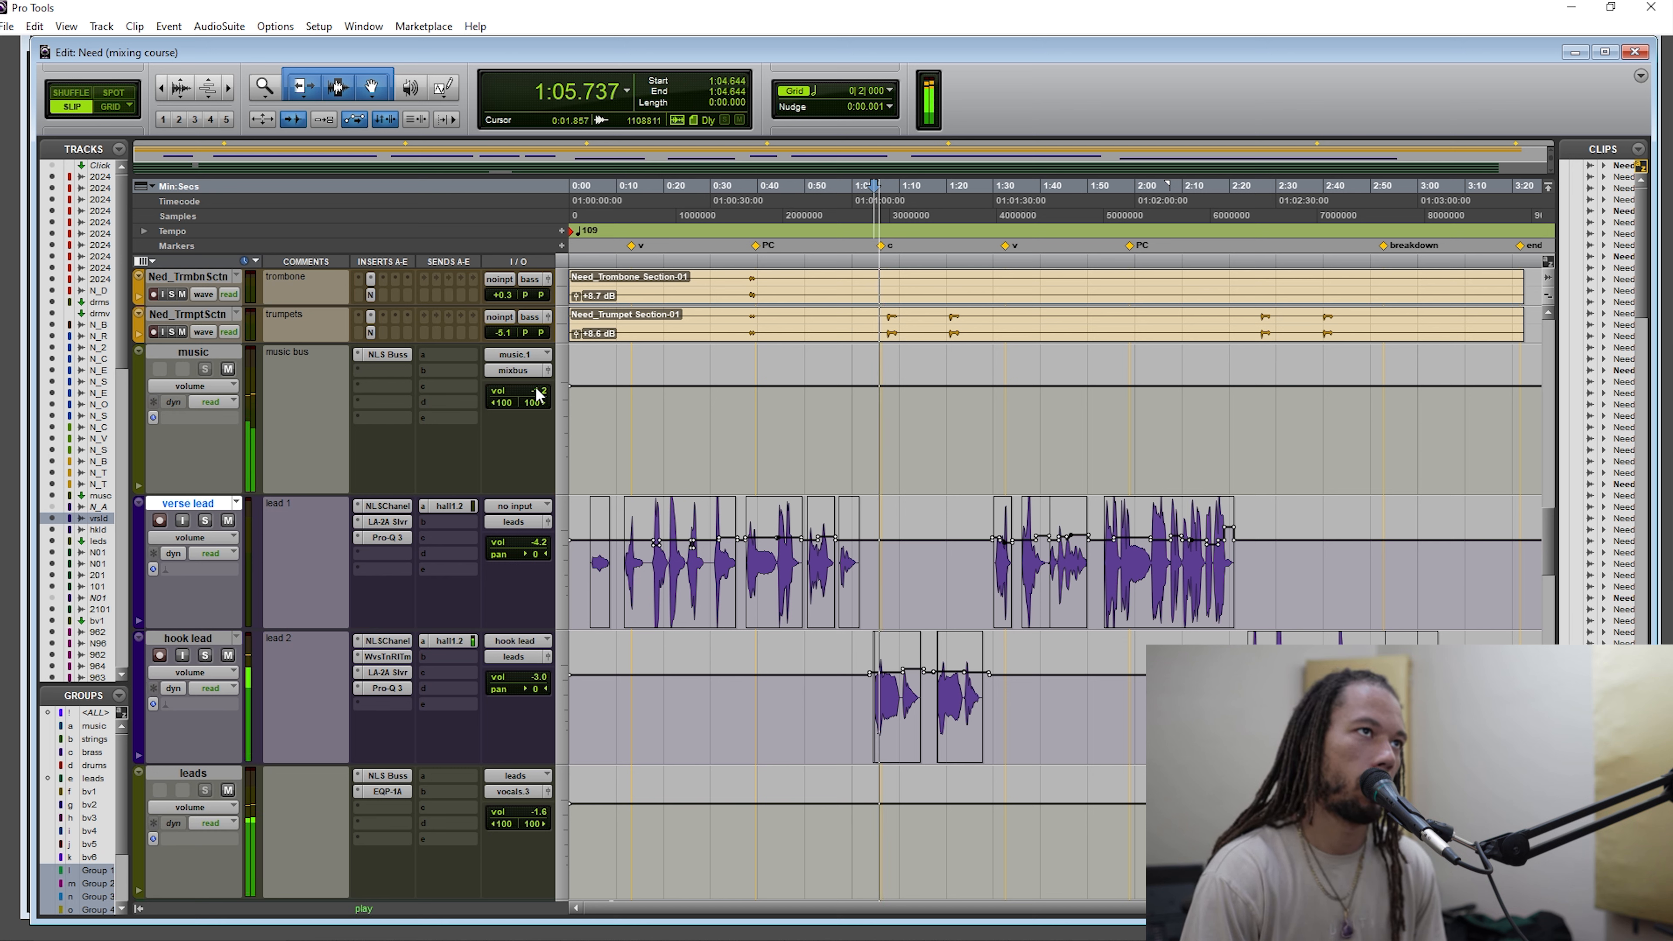
left_click_drag(537, 394, 551, 379)
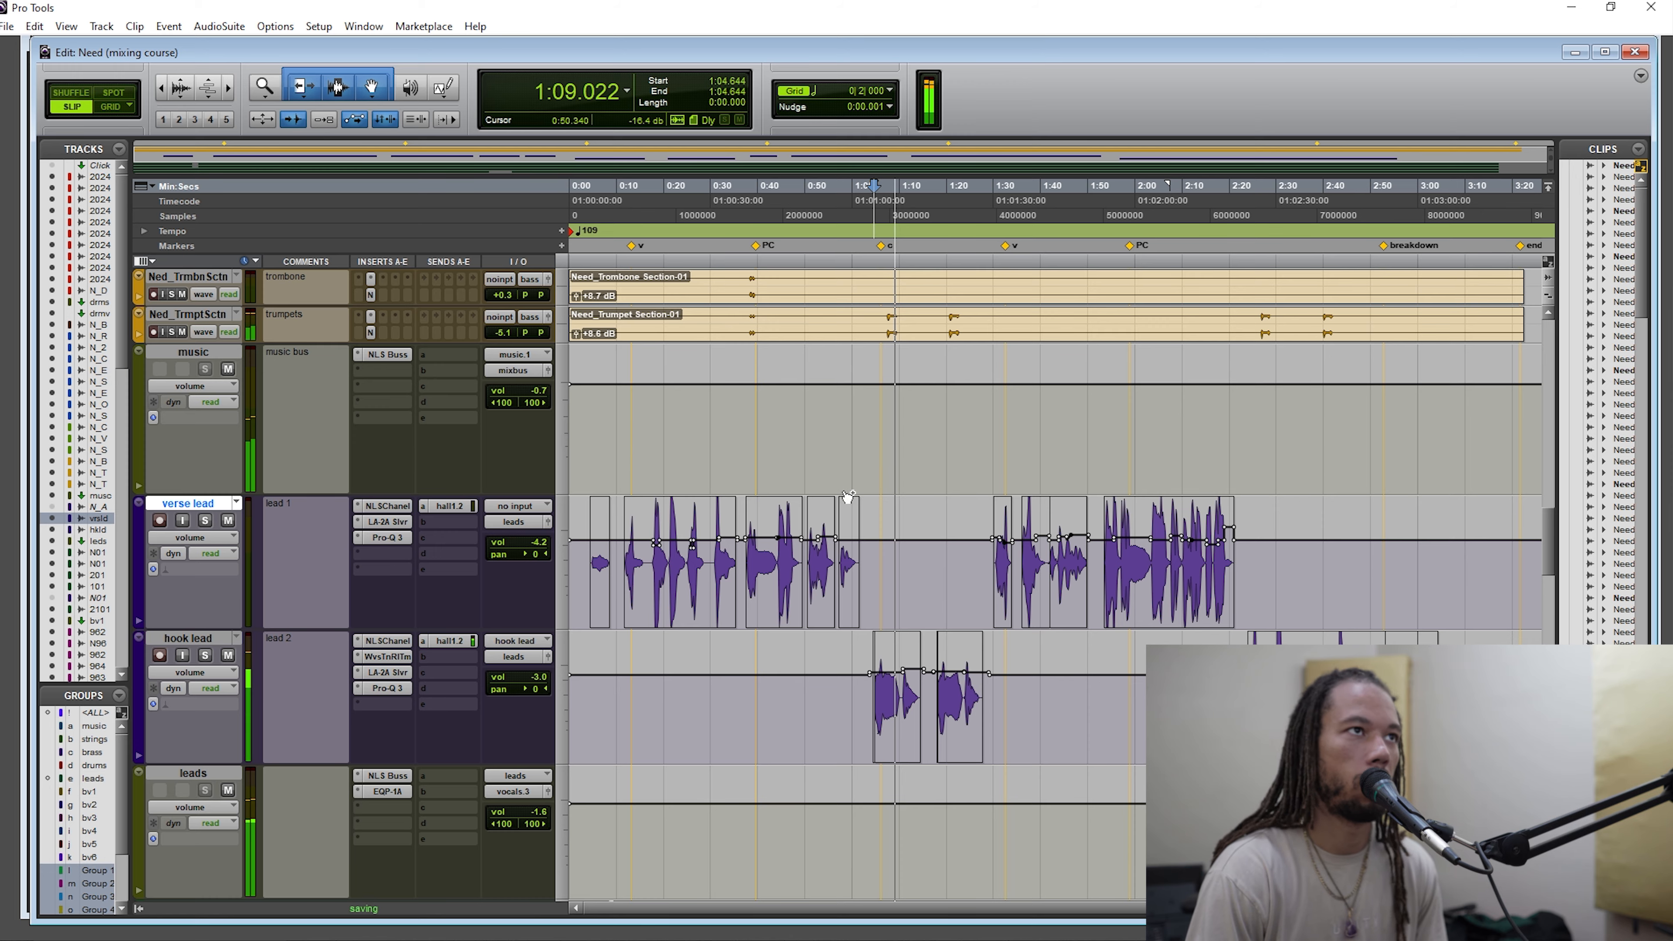
scroll(850, 501, "up", 3)
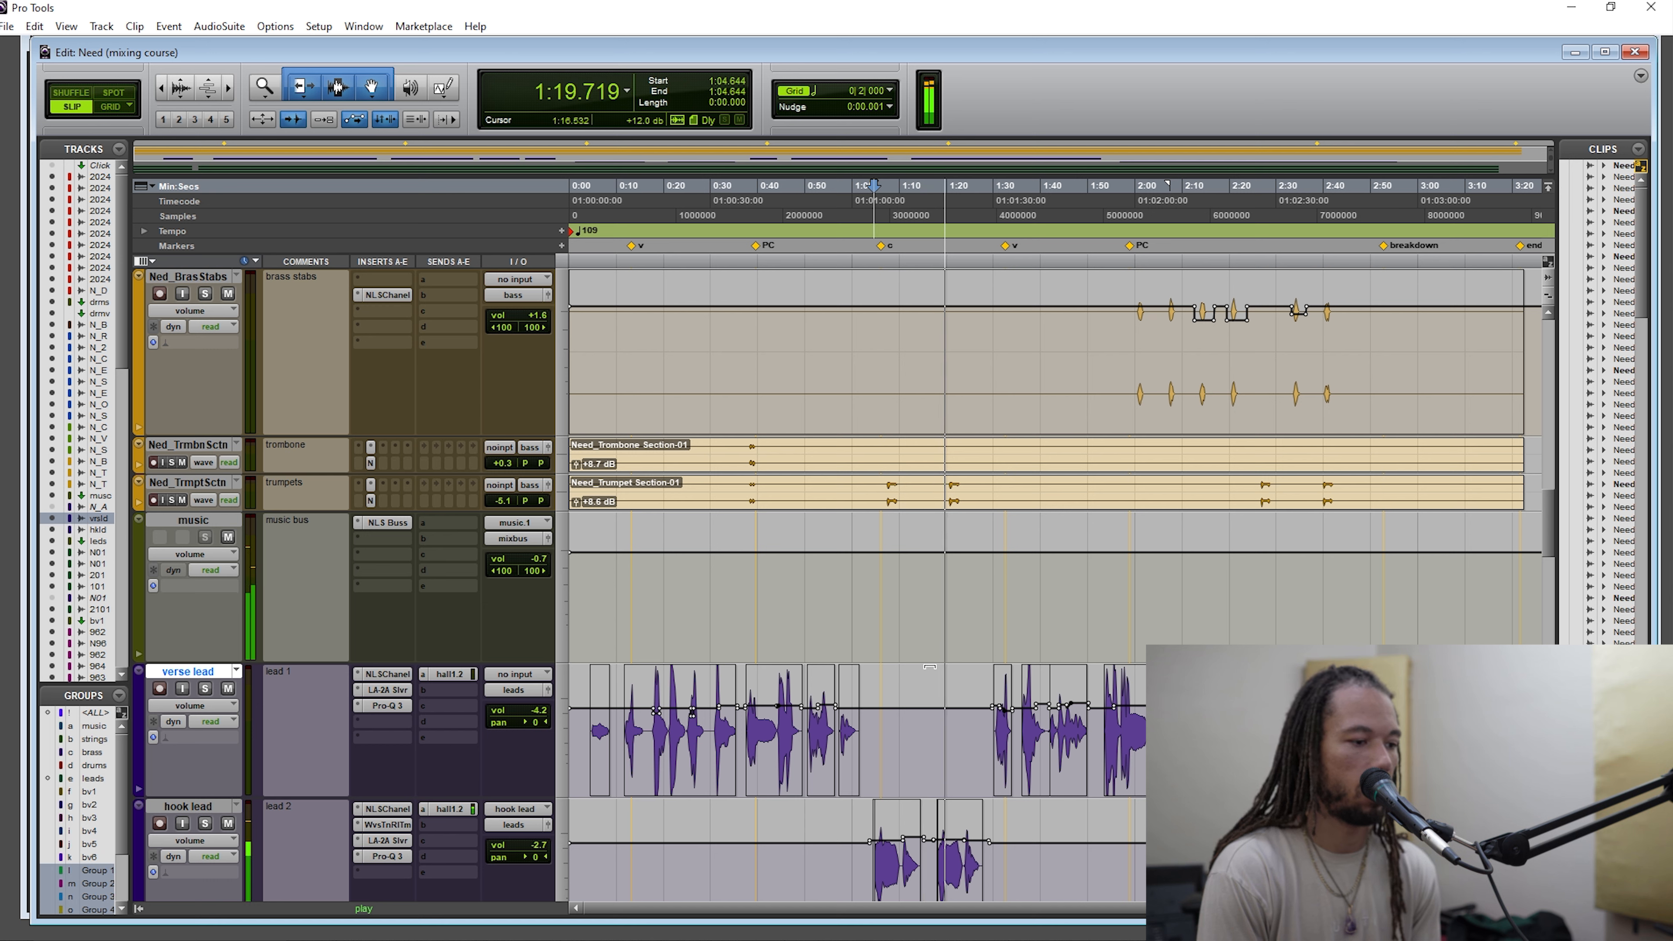
key("space")
Raise the drums bus volume to +2.6 dB while playing the first c section from about 1:05.0, and save the session.
scroll(958, 599, "up", 1)
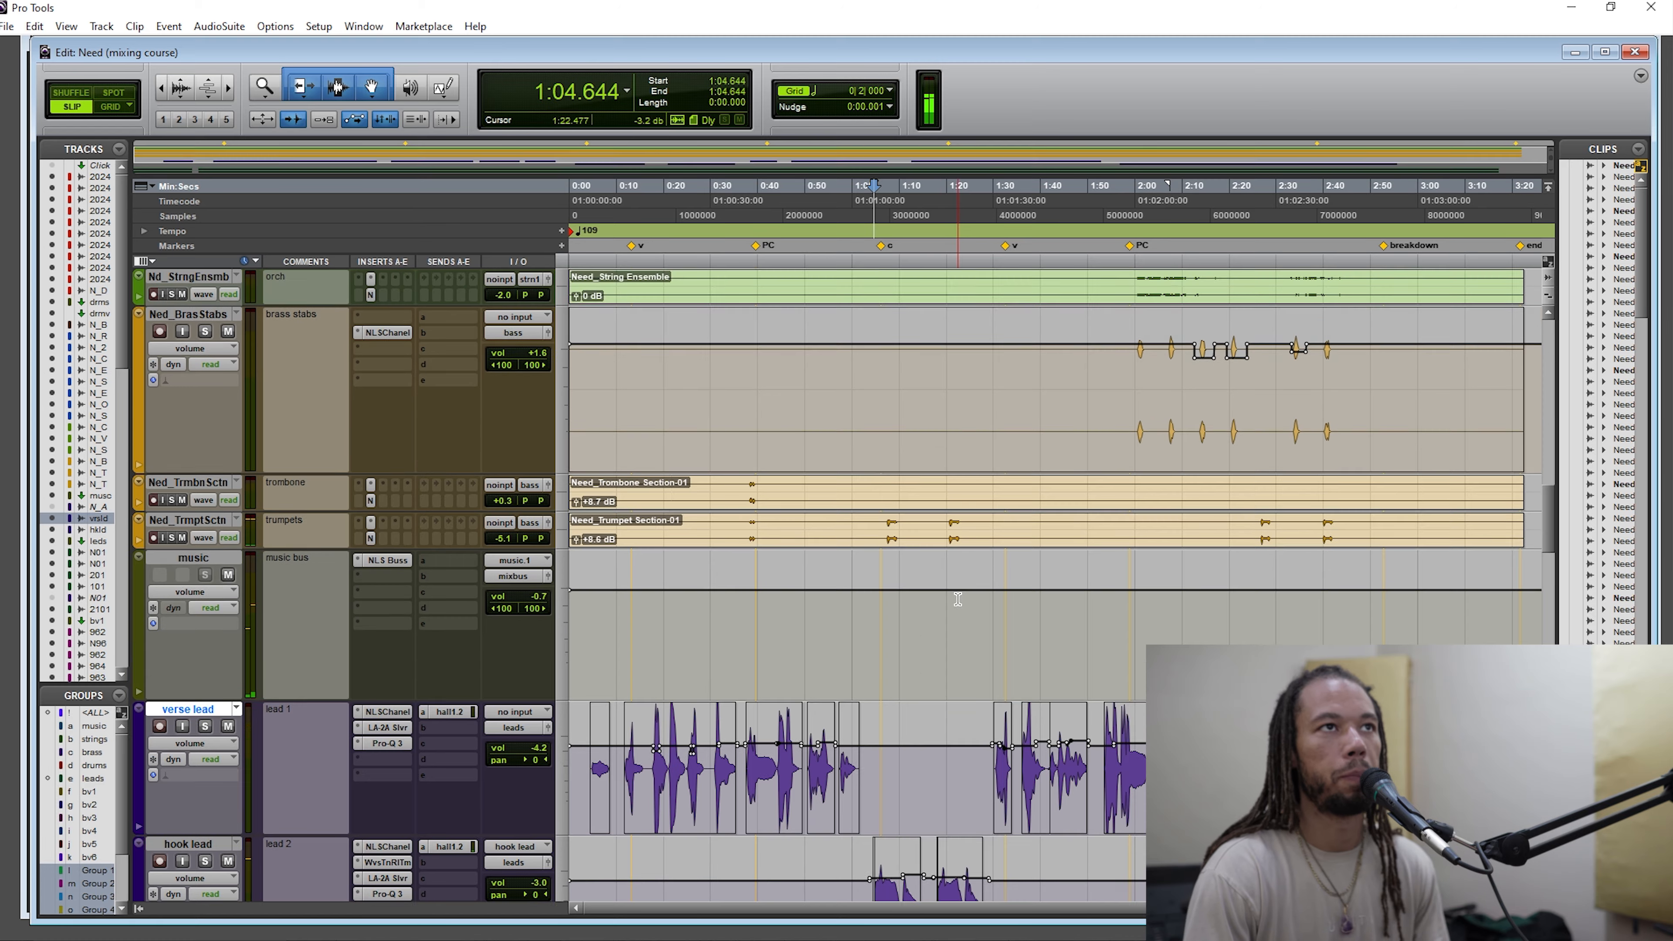
scroll(957, 599, "up", 3)
scroll(911, 662, "up", 15)
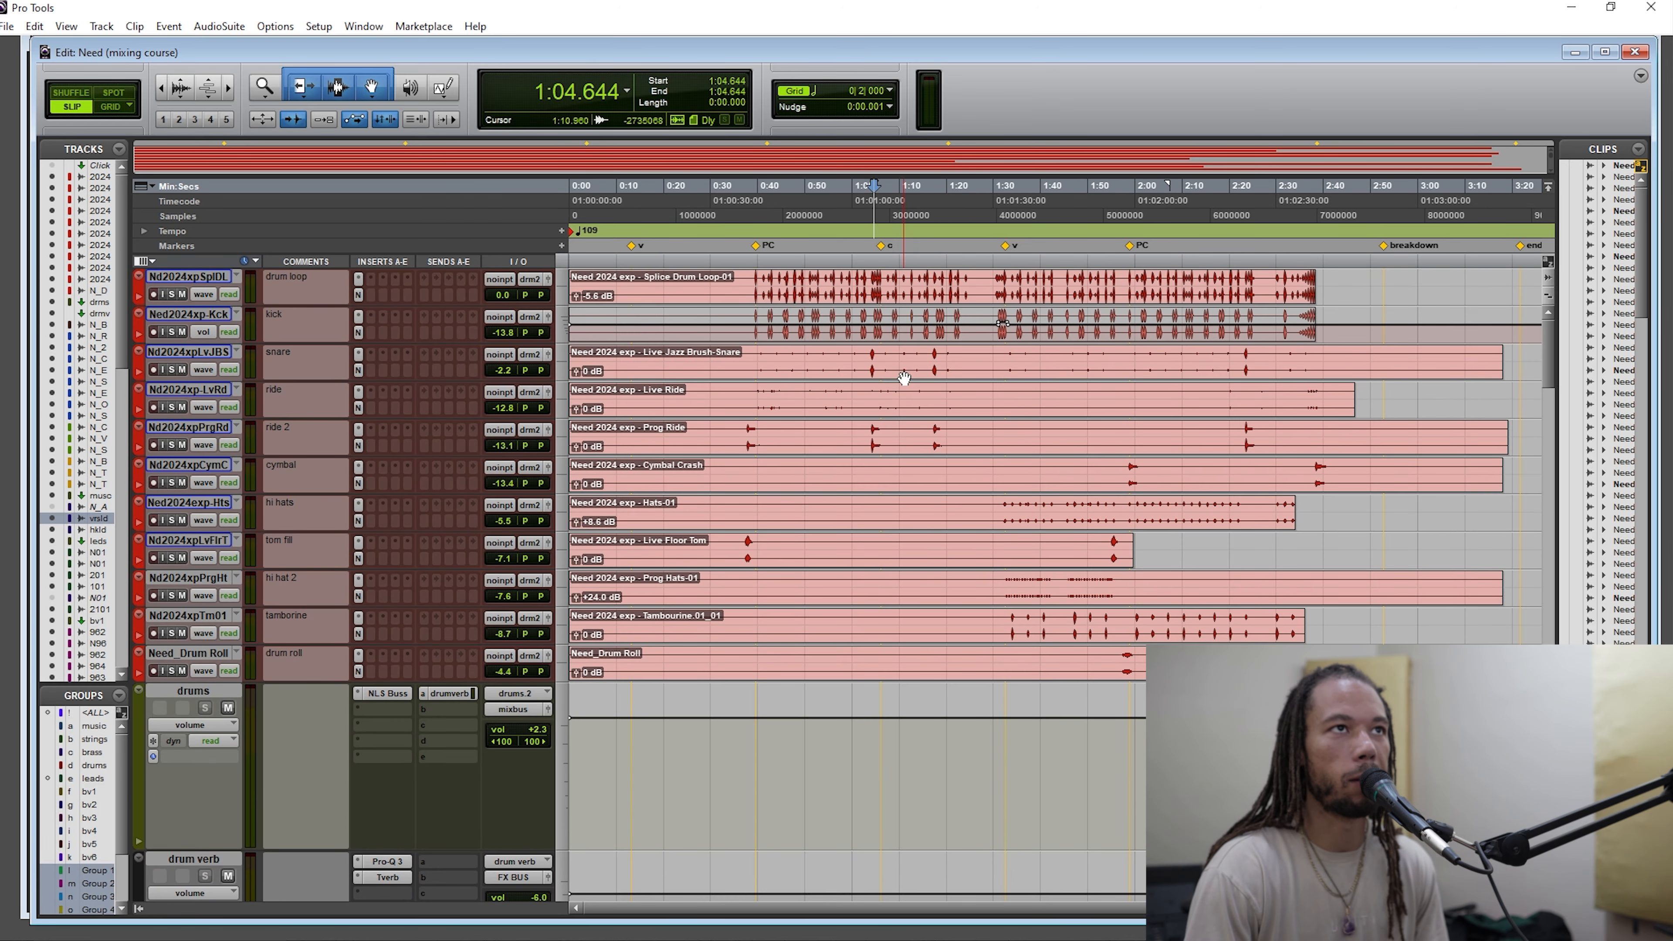
left_click(875, 277)
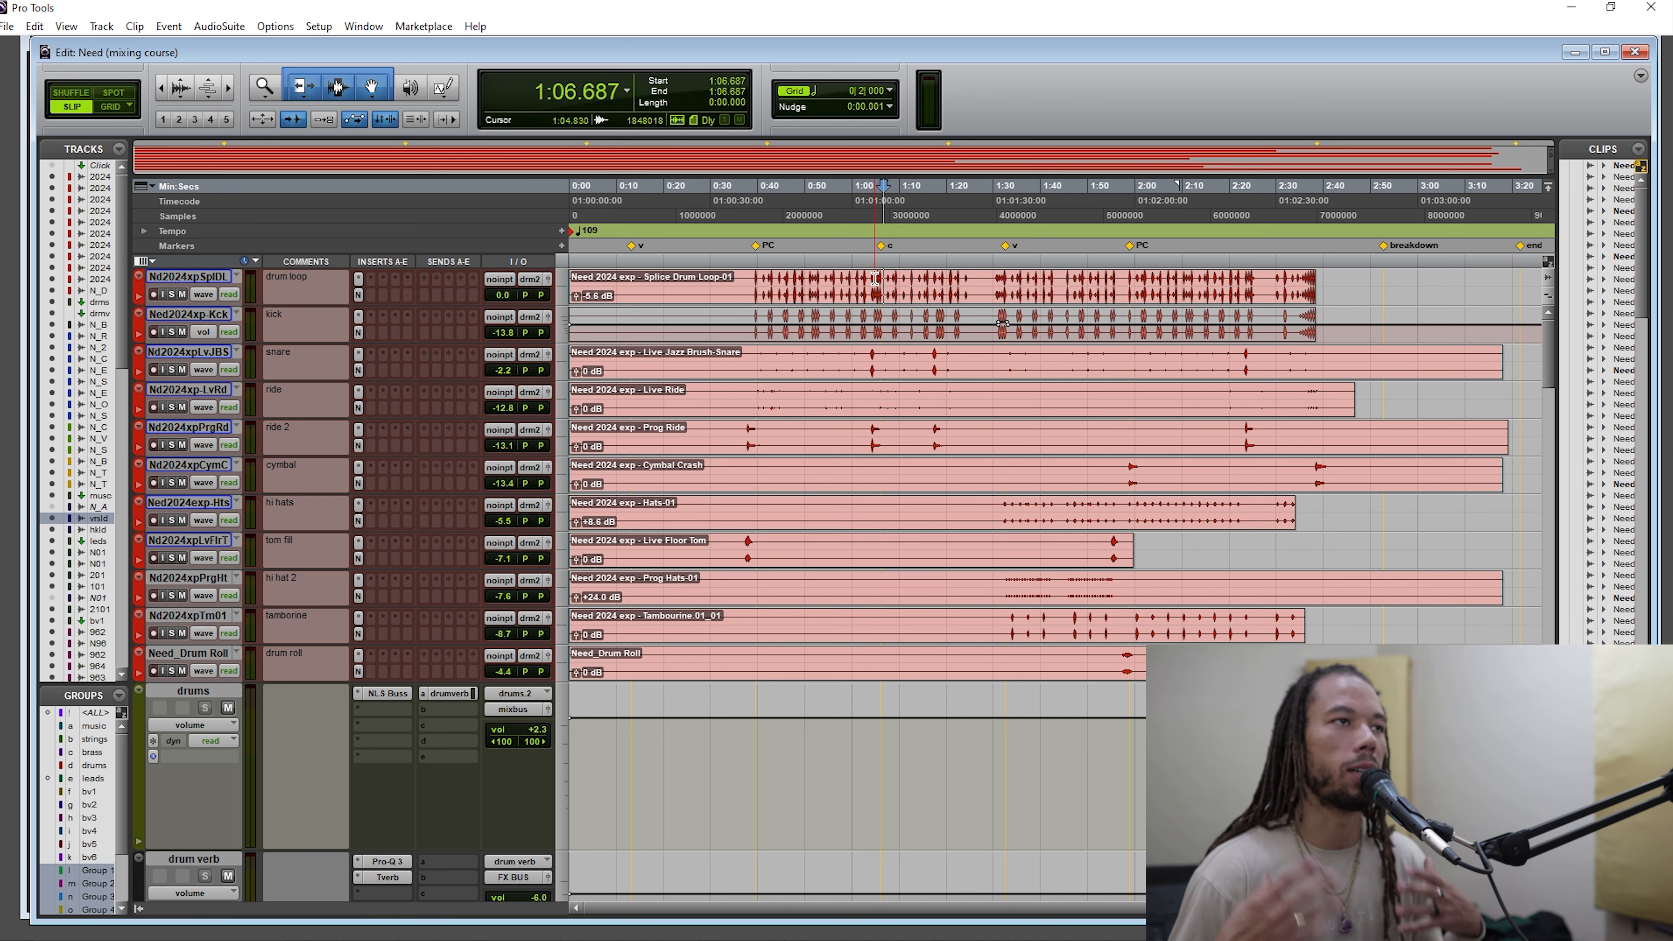
scroll(848, 471, "down", 1)
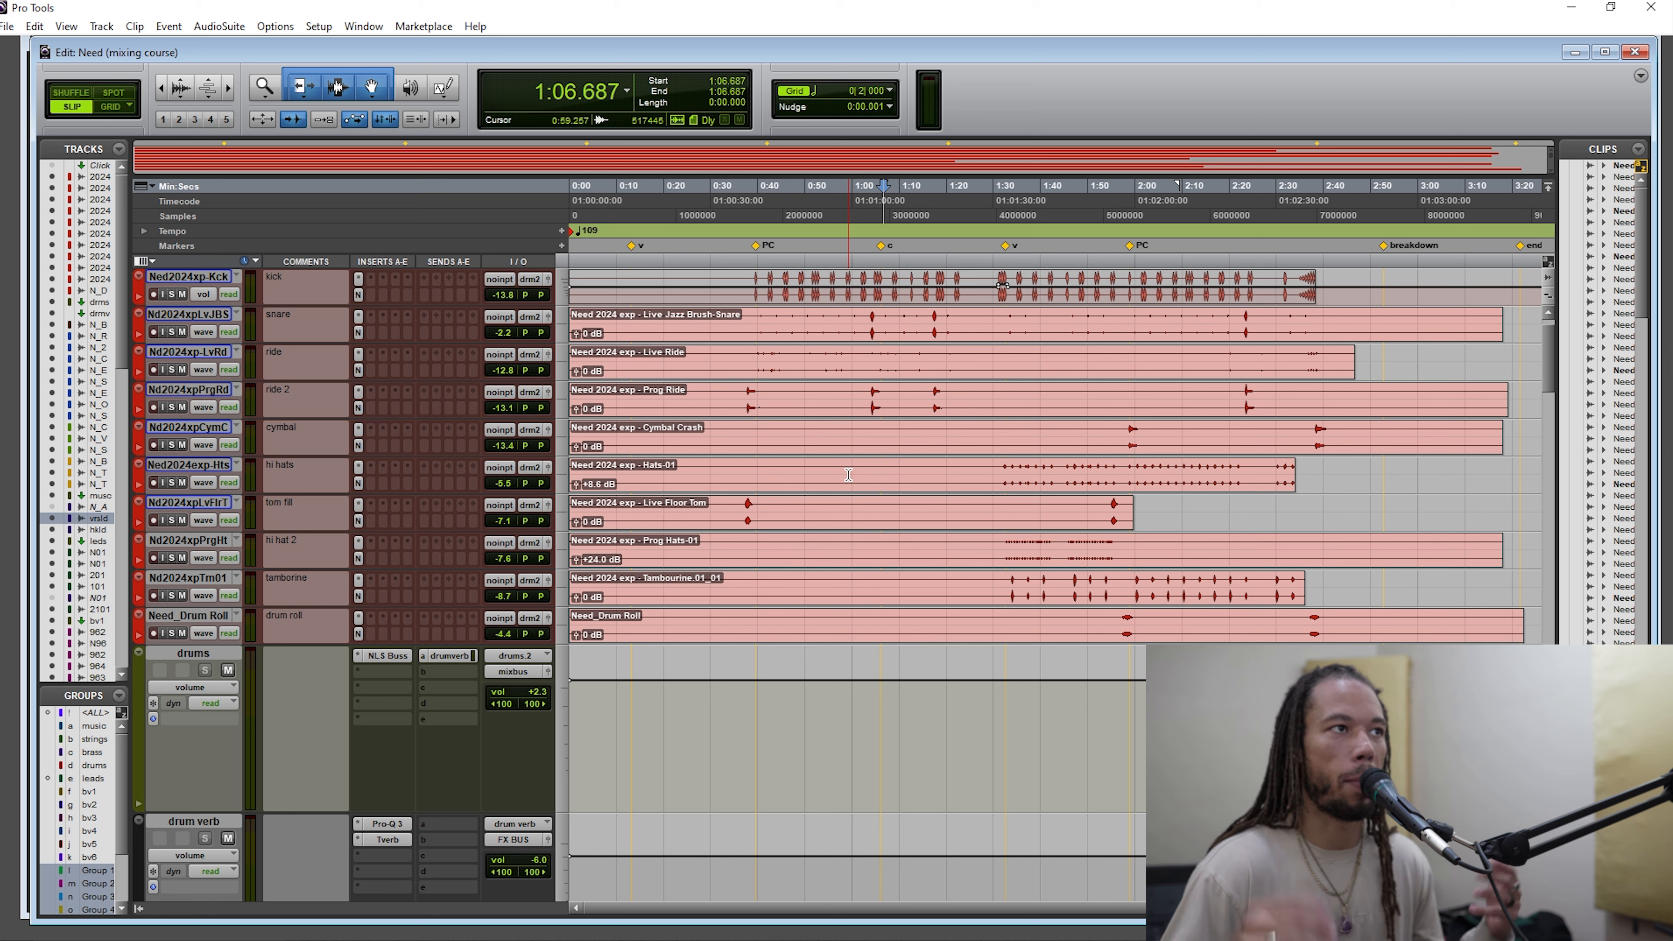
left_click(206, 654)
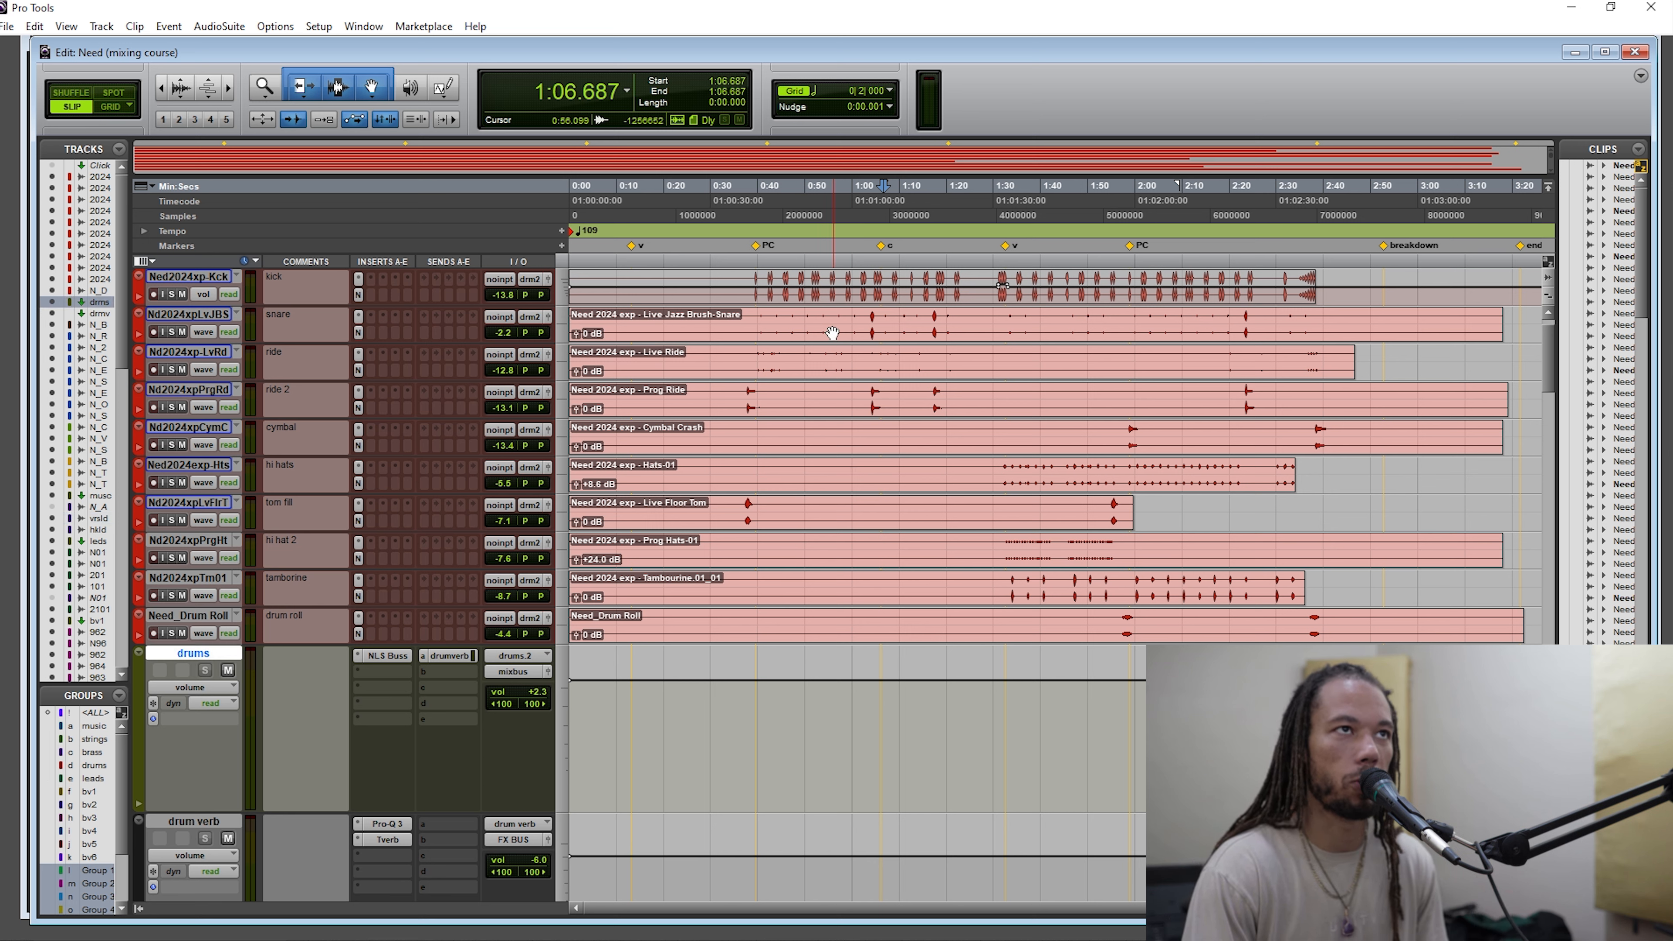
left_click(875, 231)
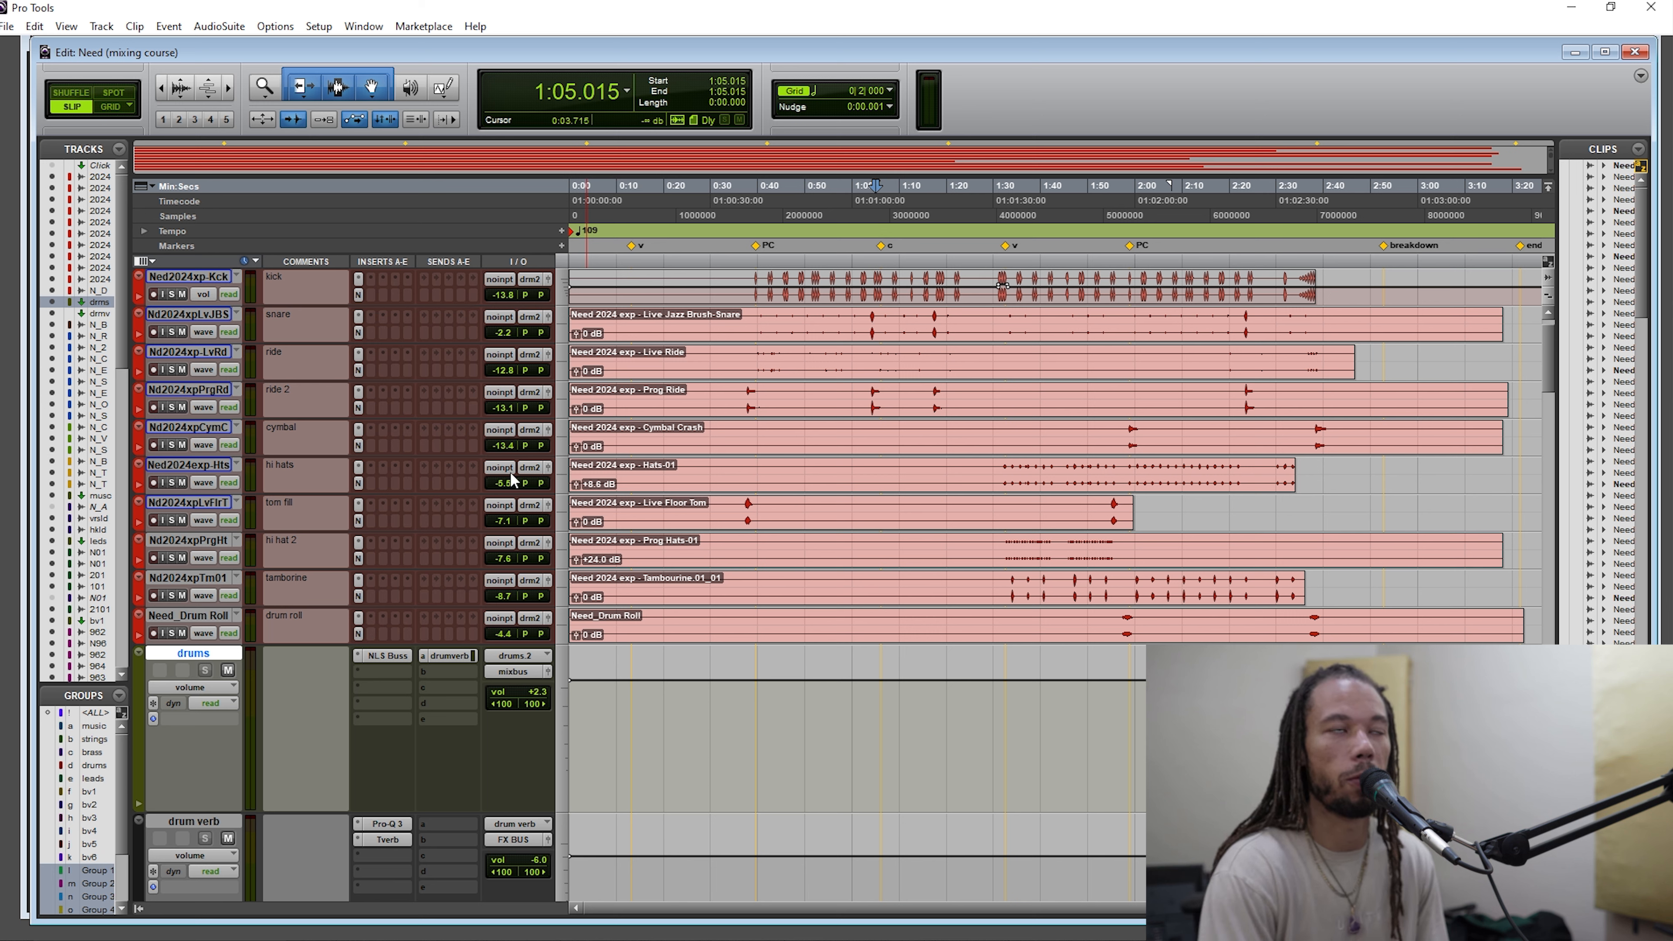
key("space")
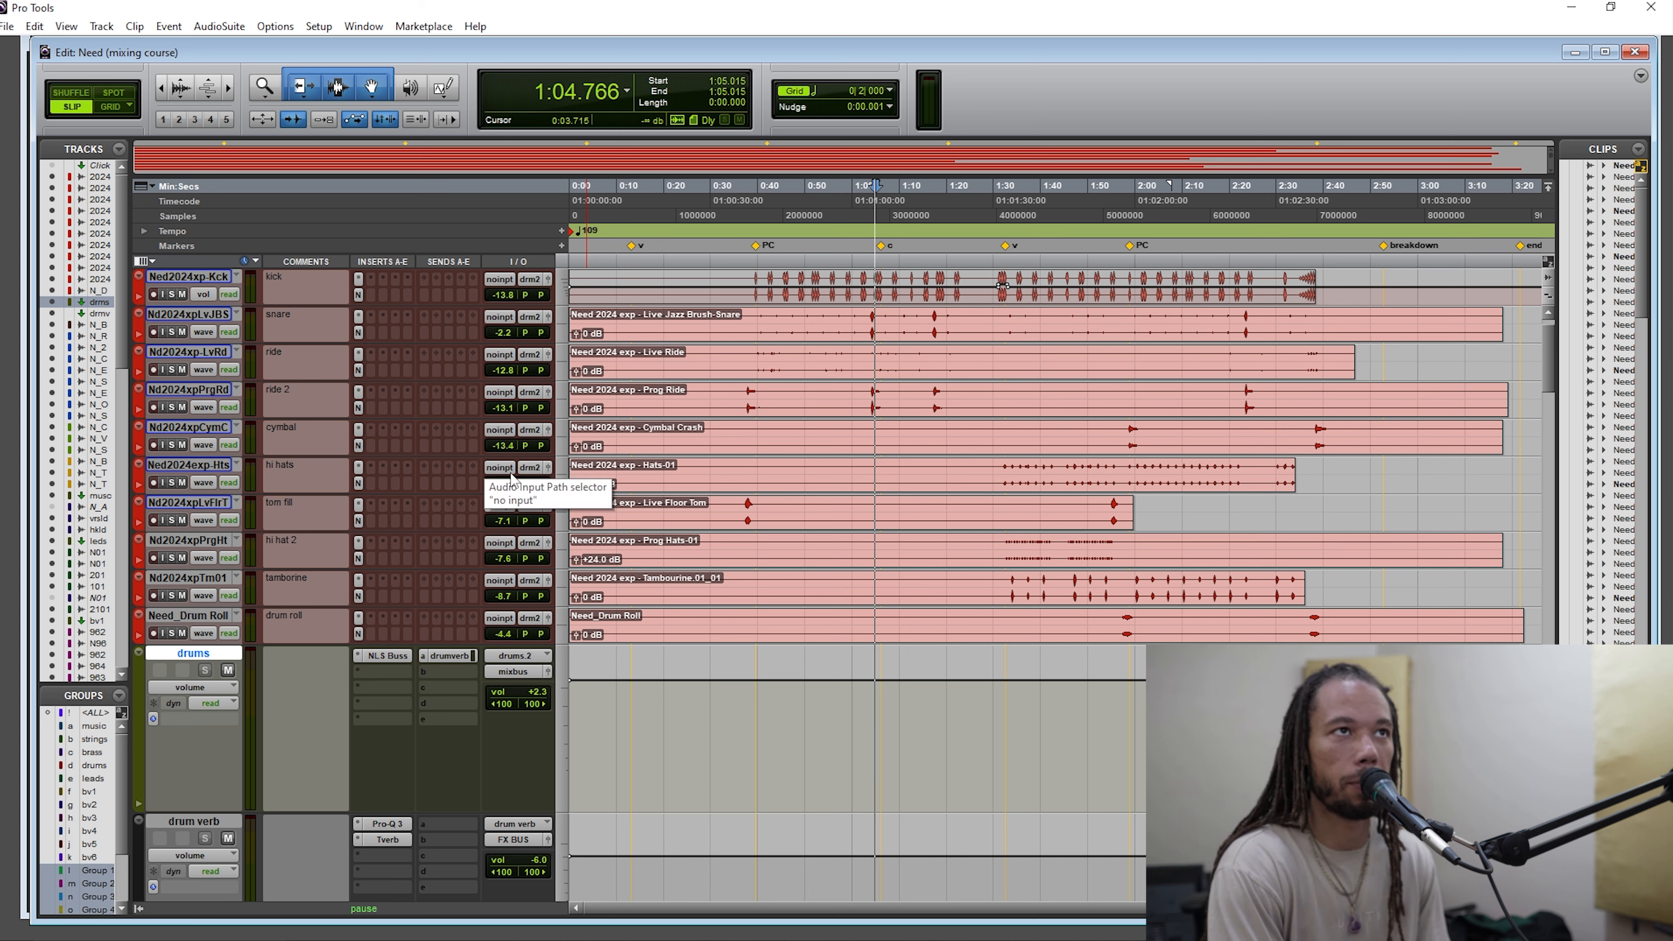
left_click_drag(520, 699, 532, 687)
key("ctrl+s")
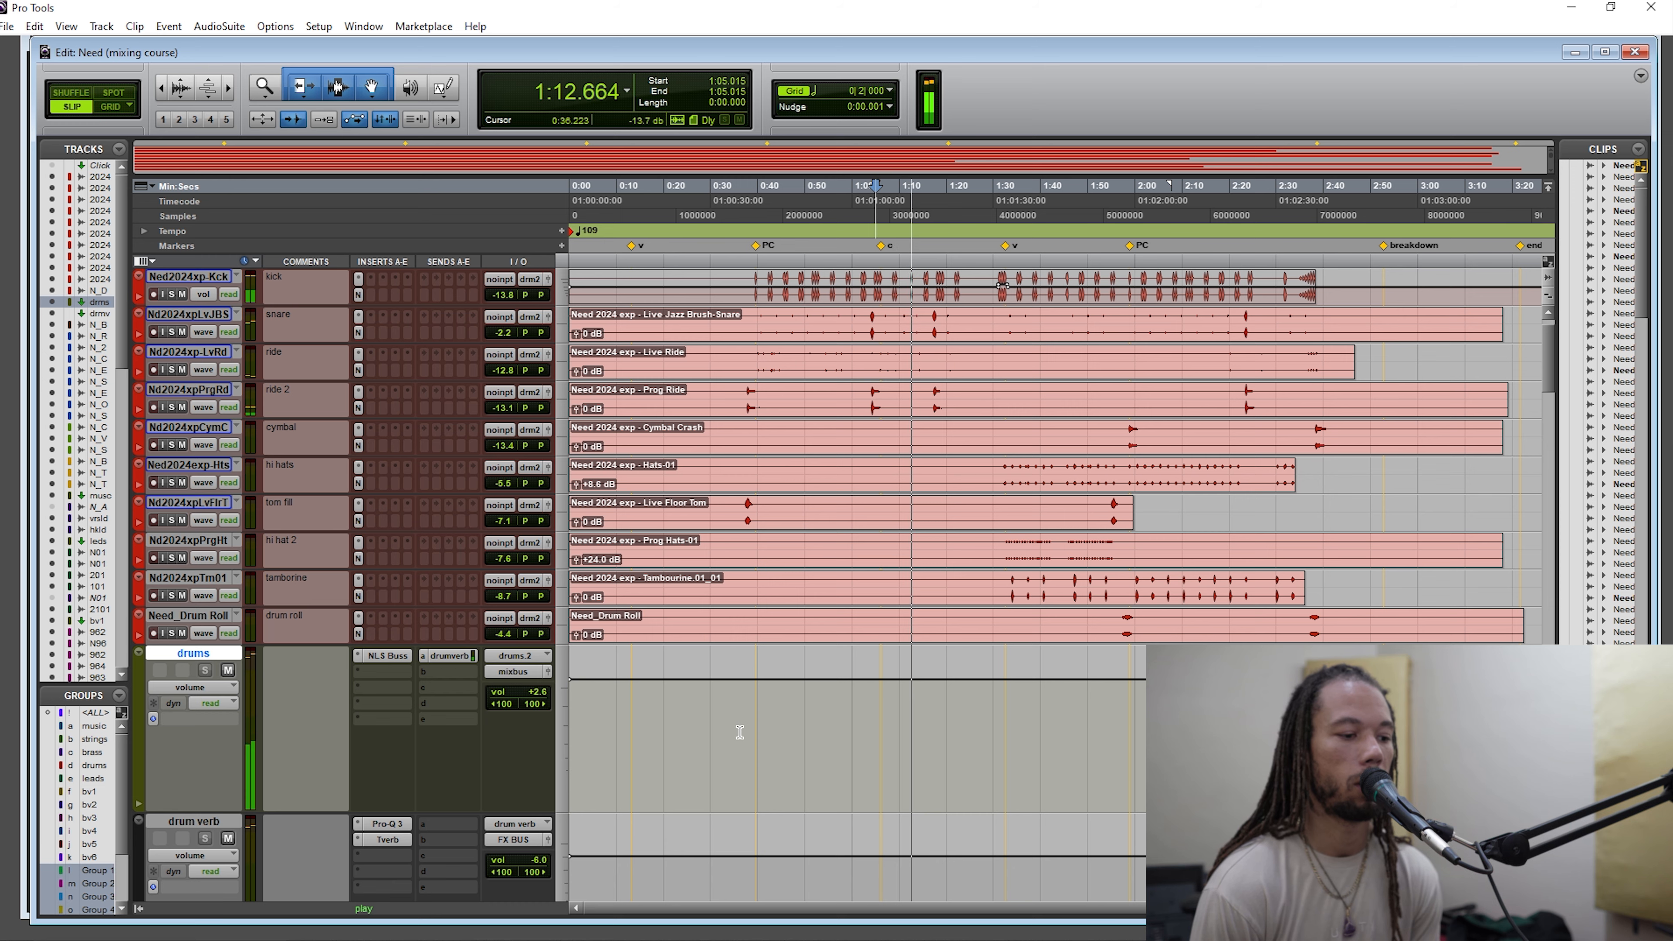
key("space")
Open the Pro-L 2 limiter on the mixbus and play from about 1:04.8 to check its output level meter.
scroll(739, 732, "down", 5)
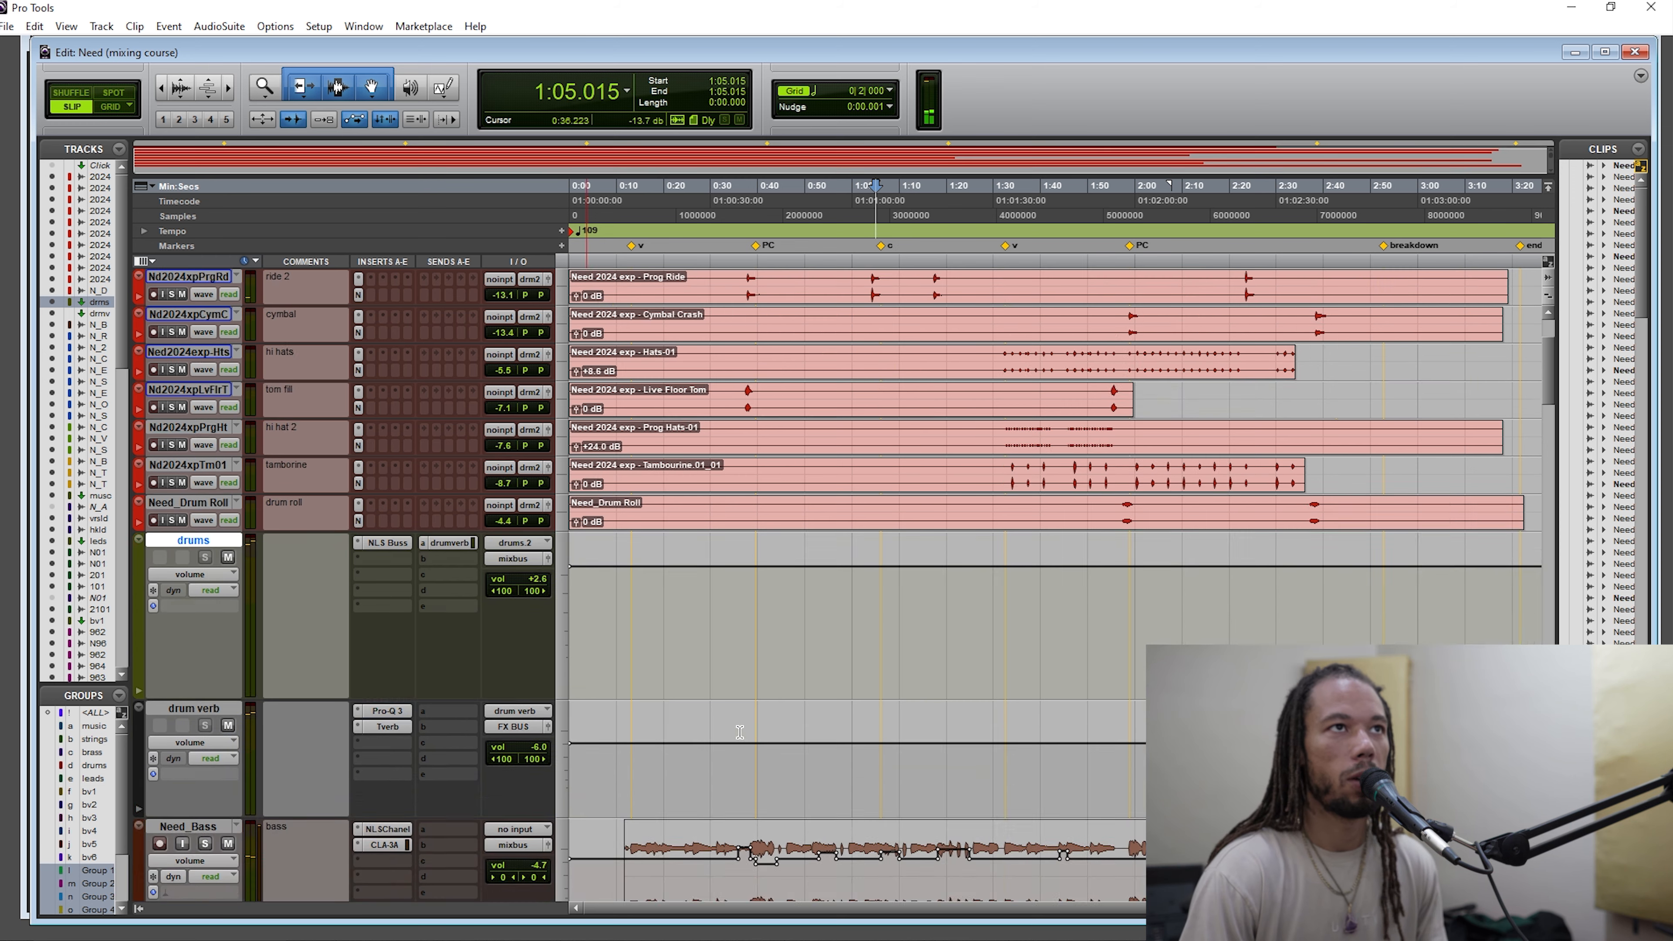
scroll(779, 696, "down", 4)
left_click(869, 265)
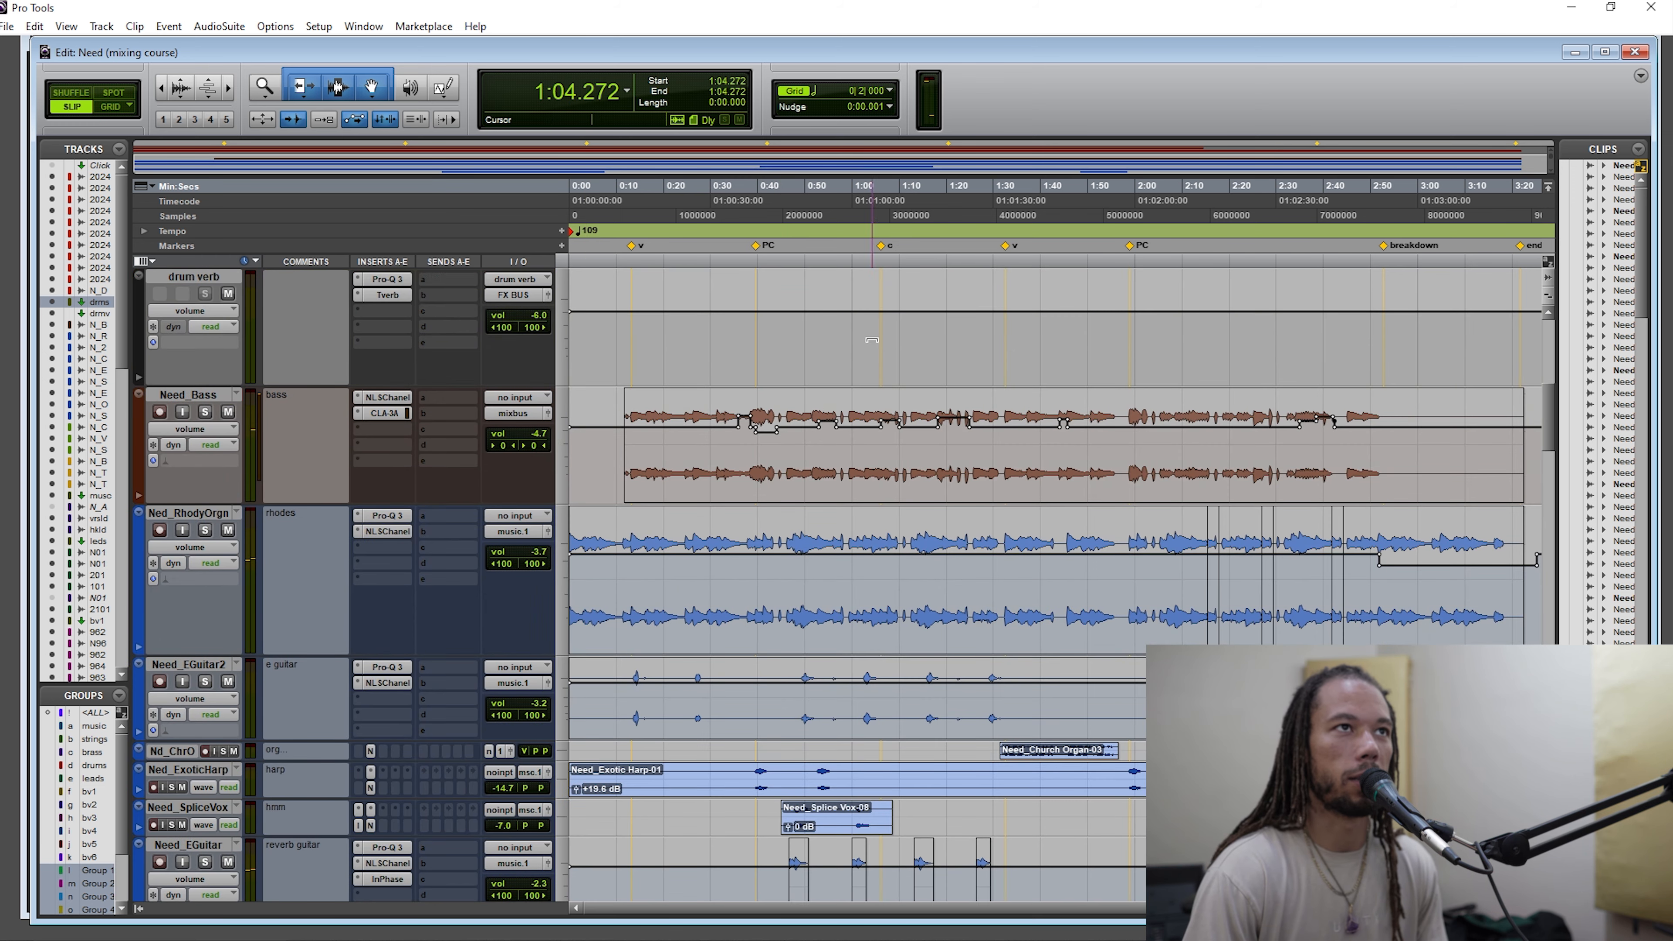
scroll(867, 521, "down", 8)
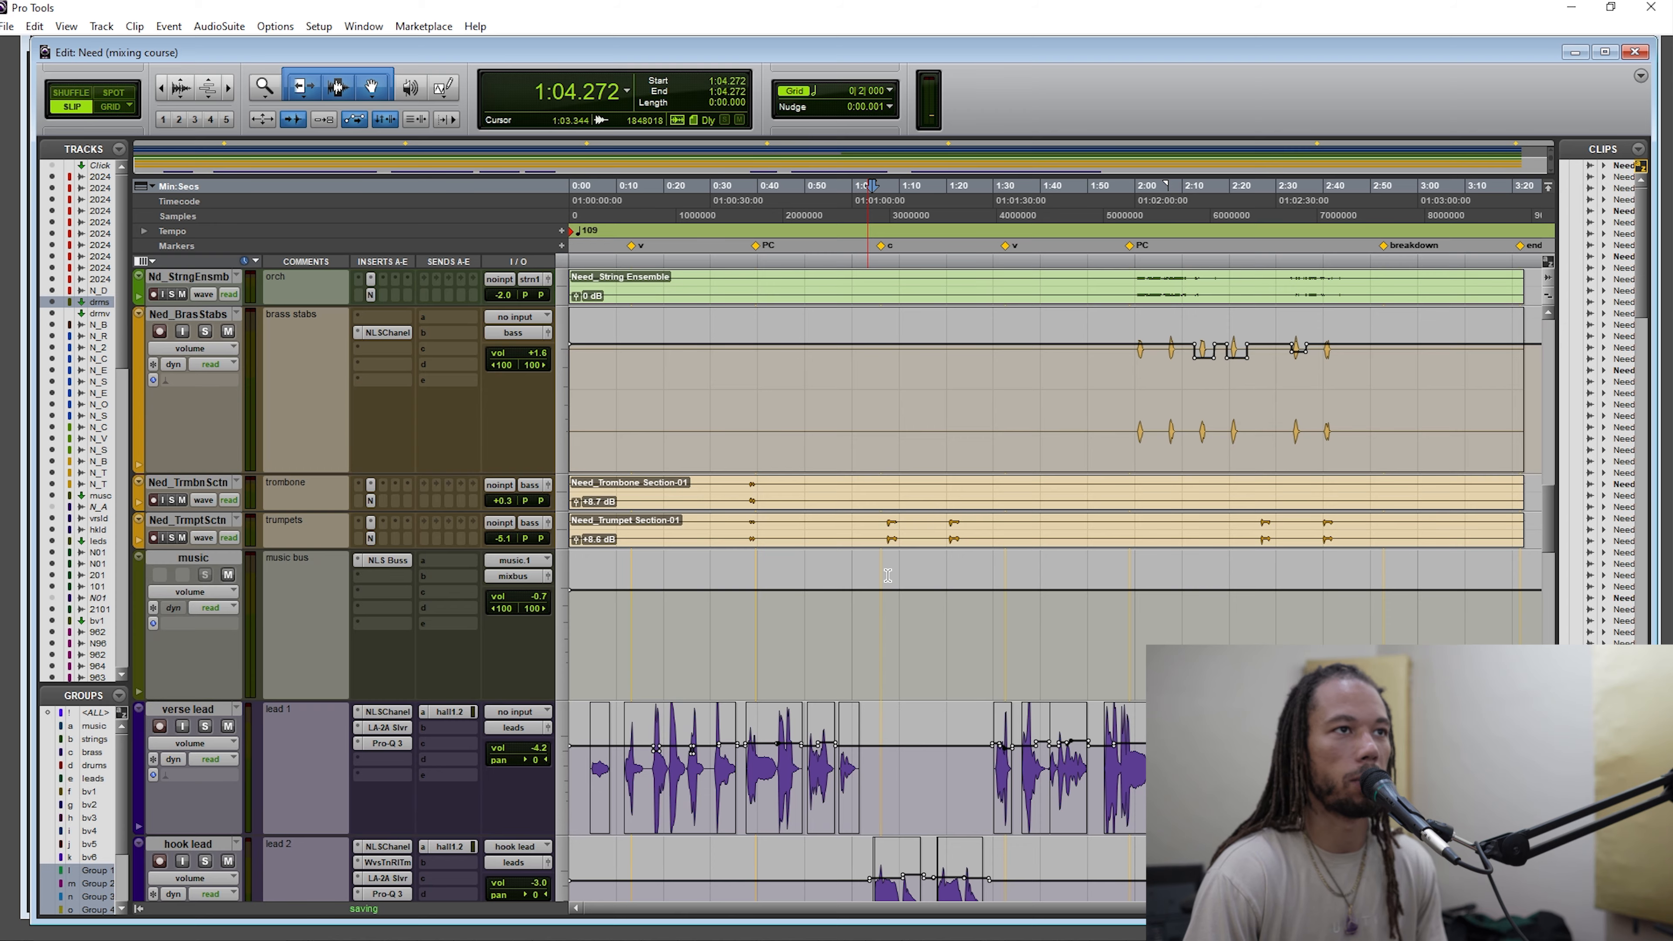
scroll(882, 612, "down", 12)
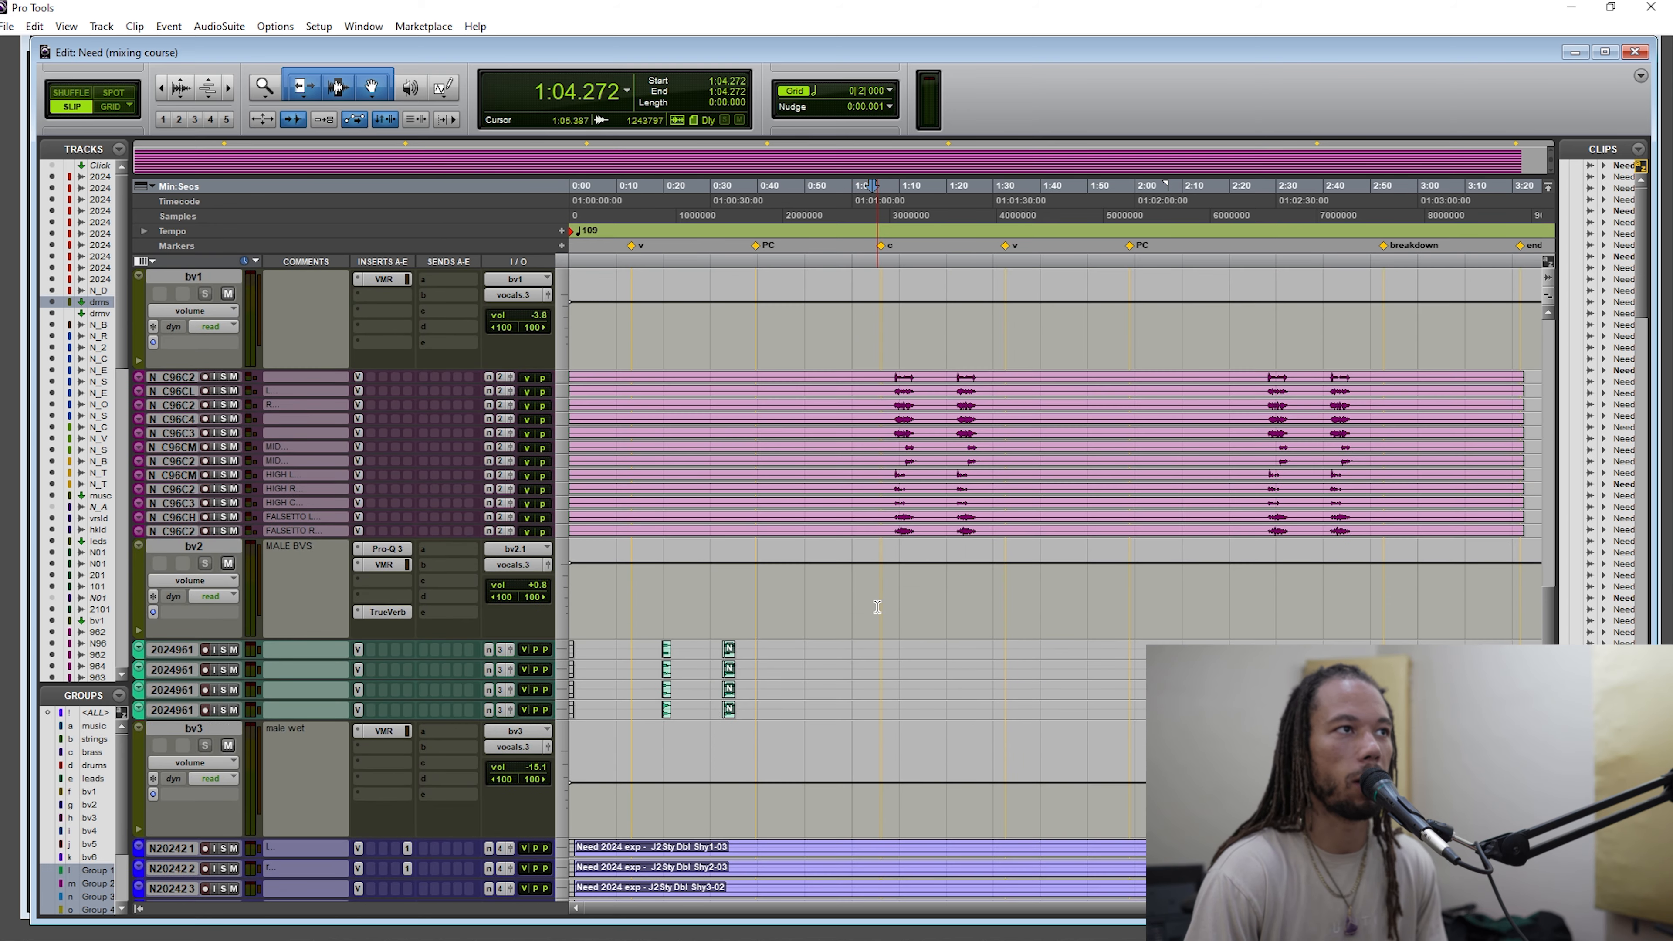
scroll(878, 607, "down", 10)
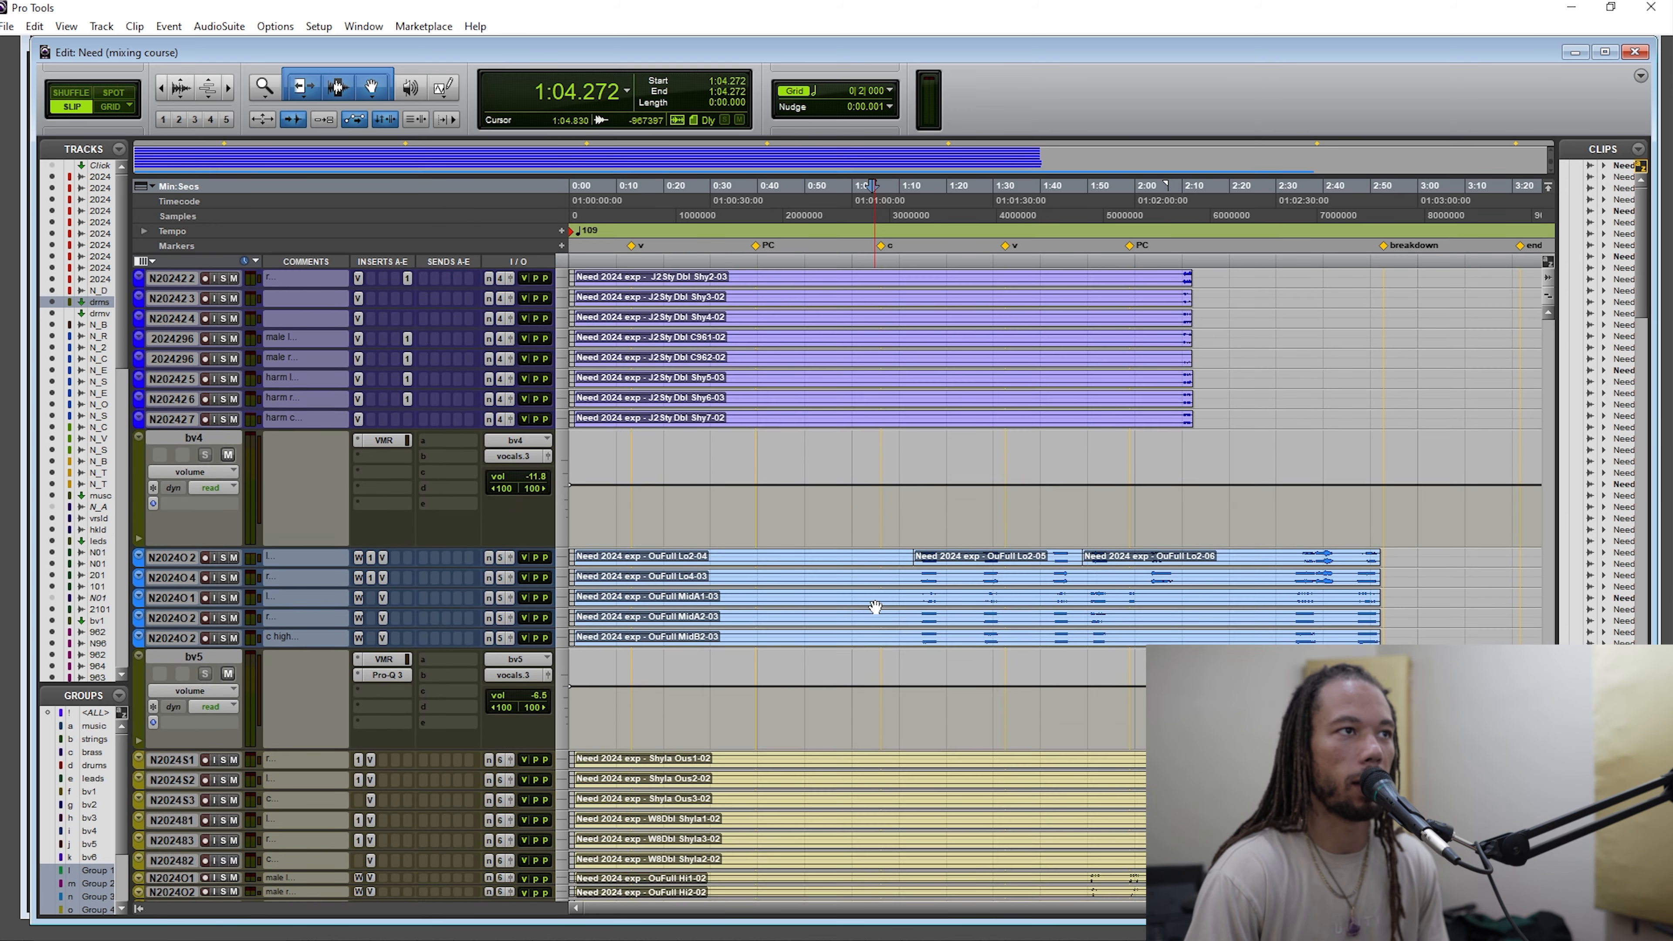
scroll(874, 606, "down", 10)
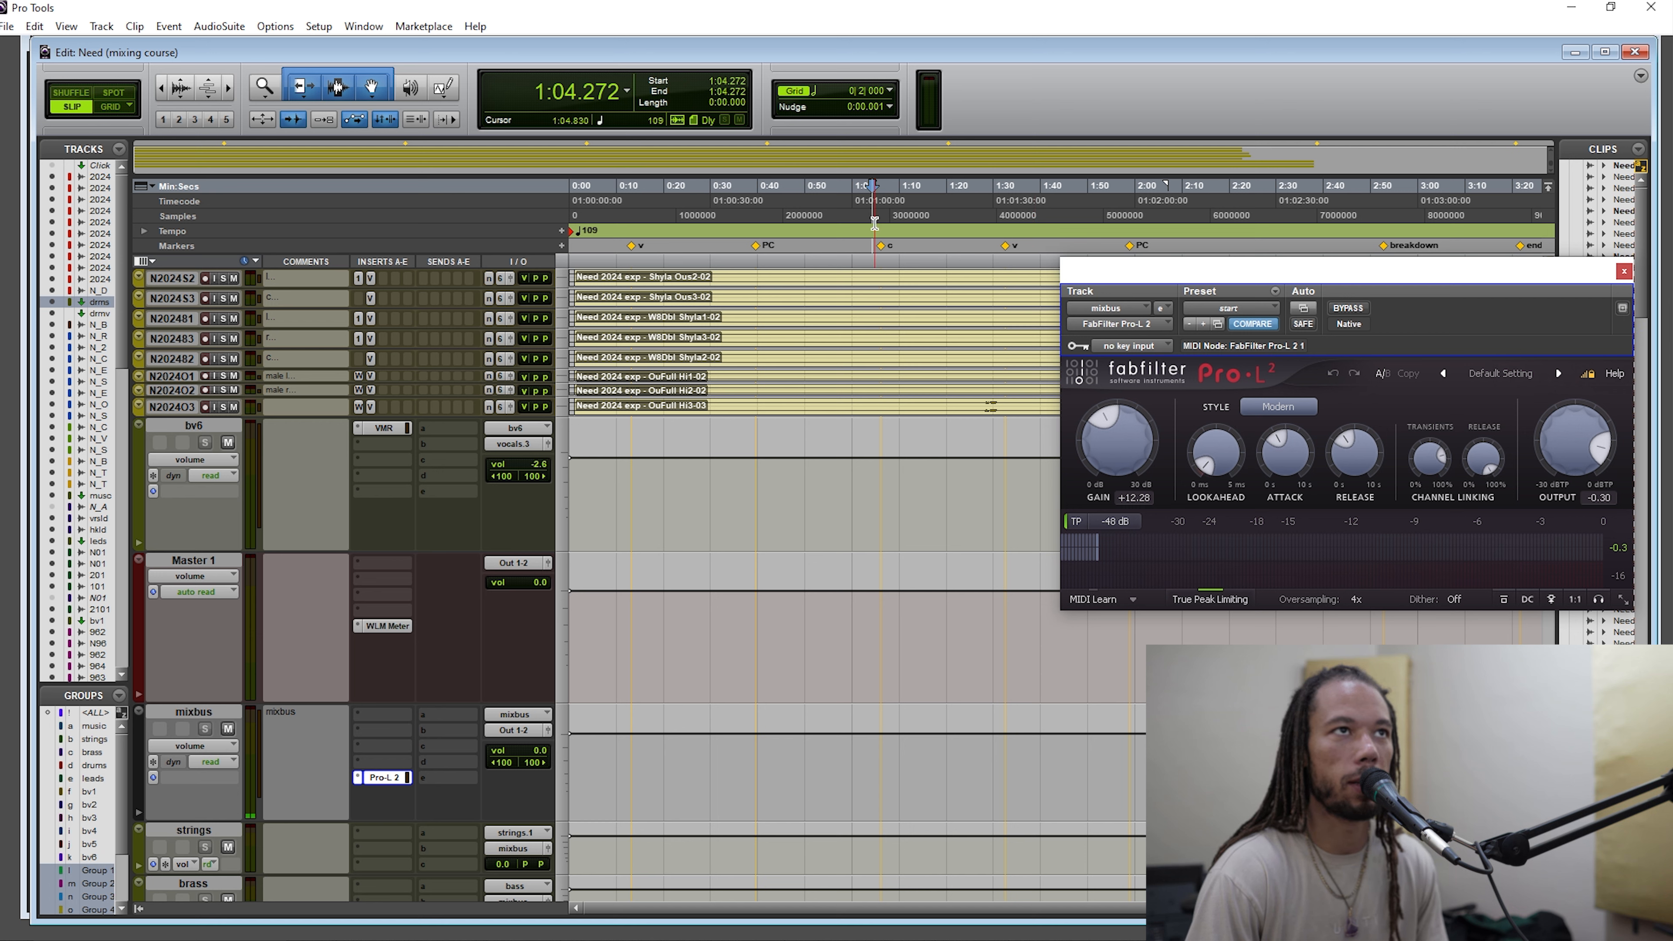
key("space")
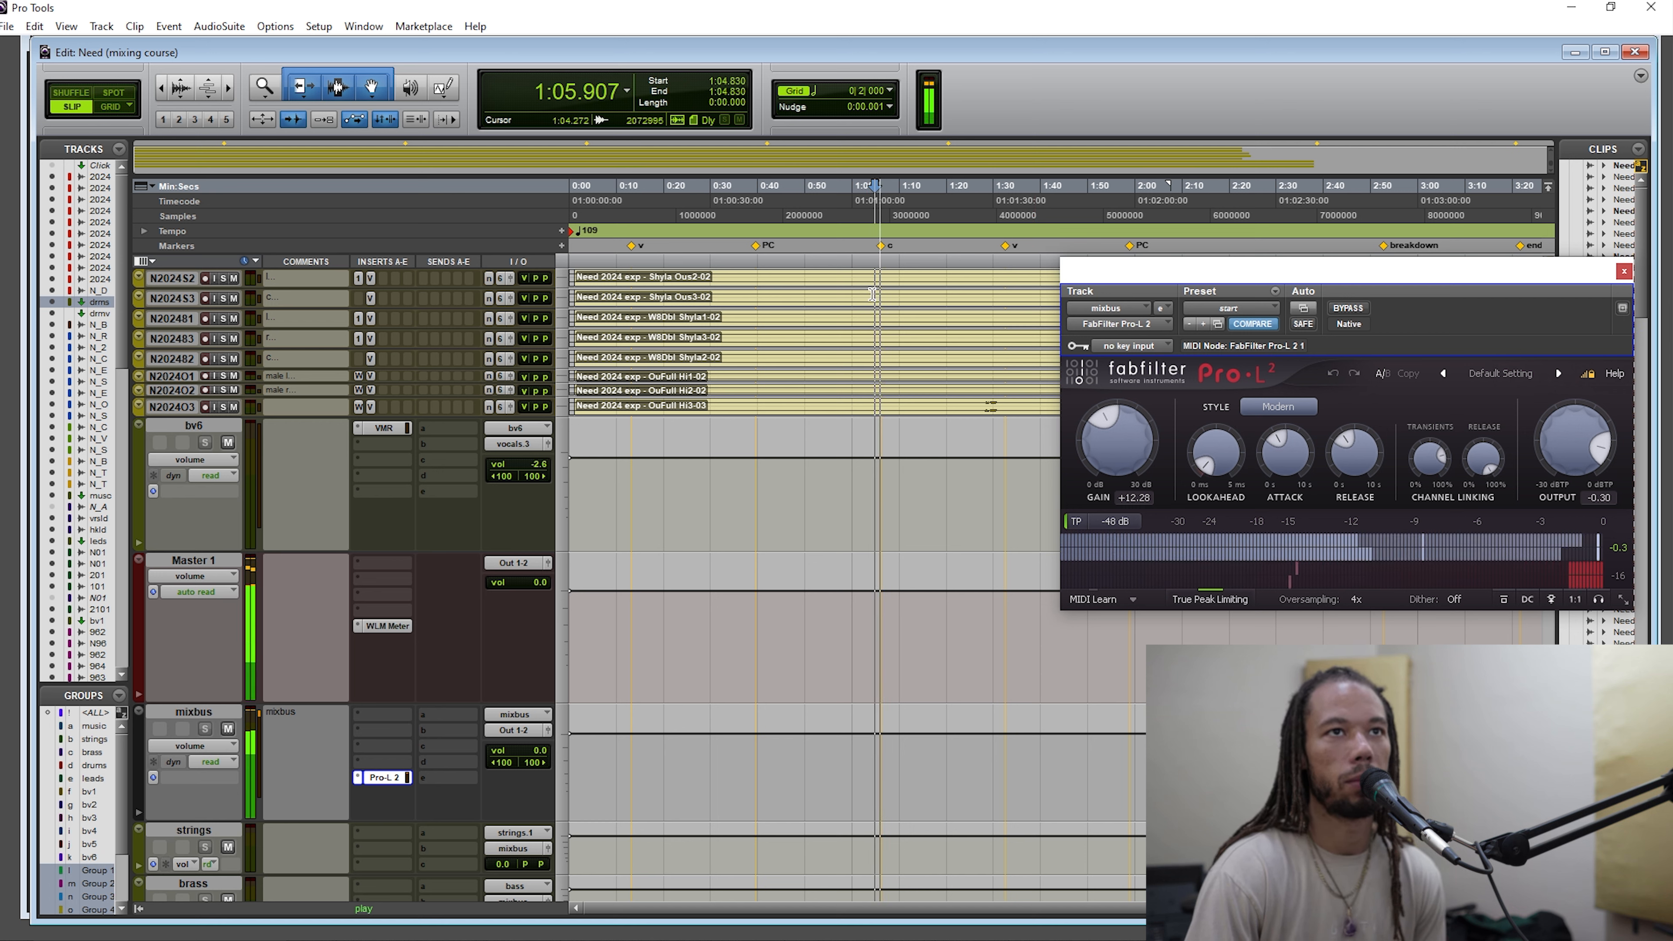
key("space")
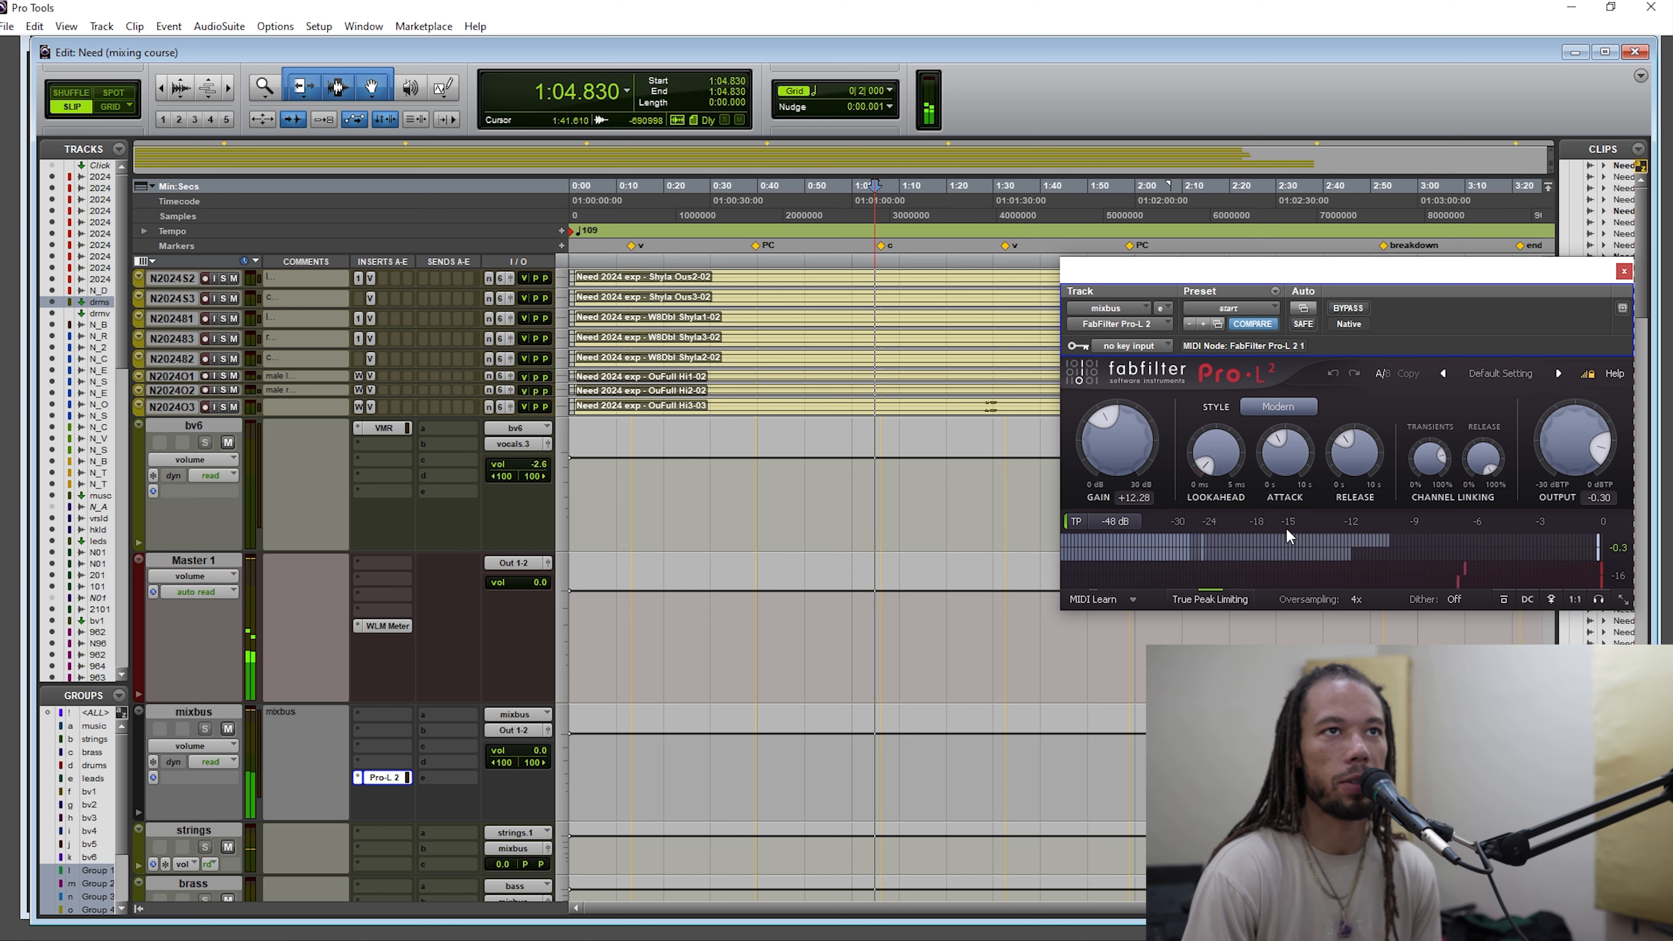
mouse_move(1294, 552)
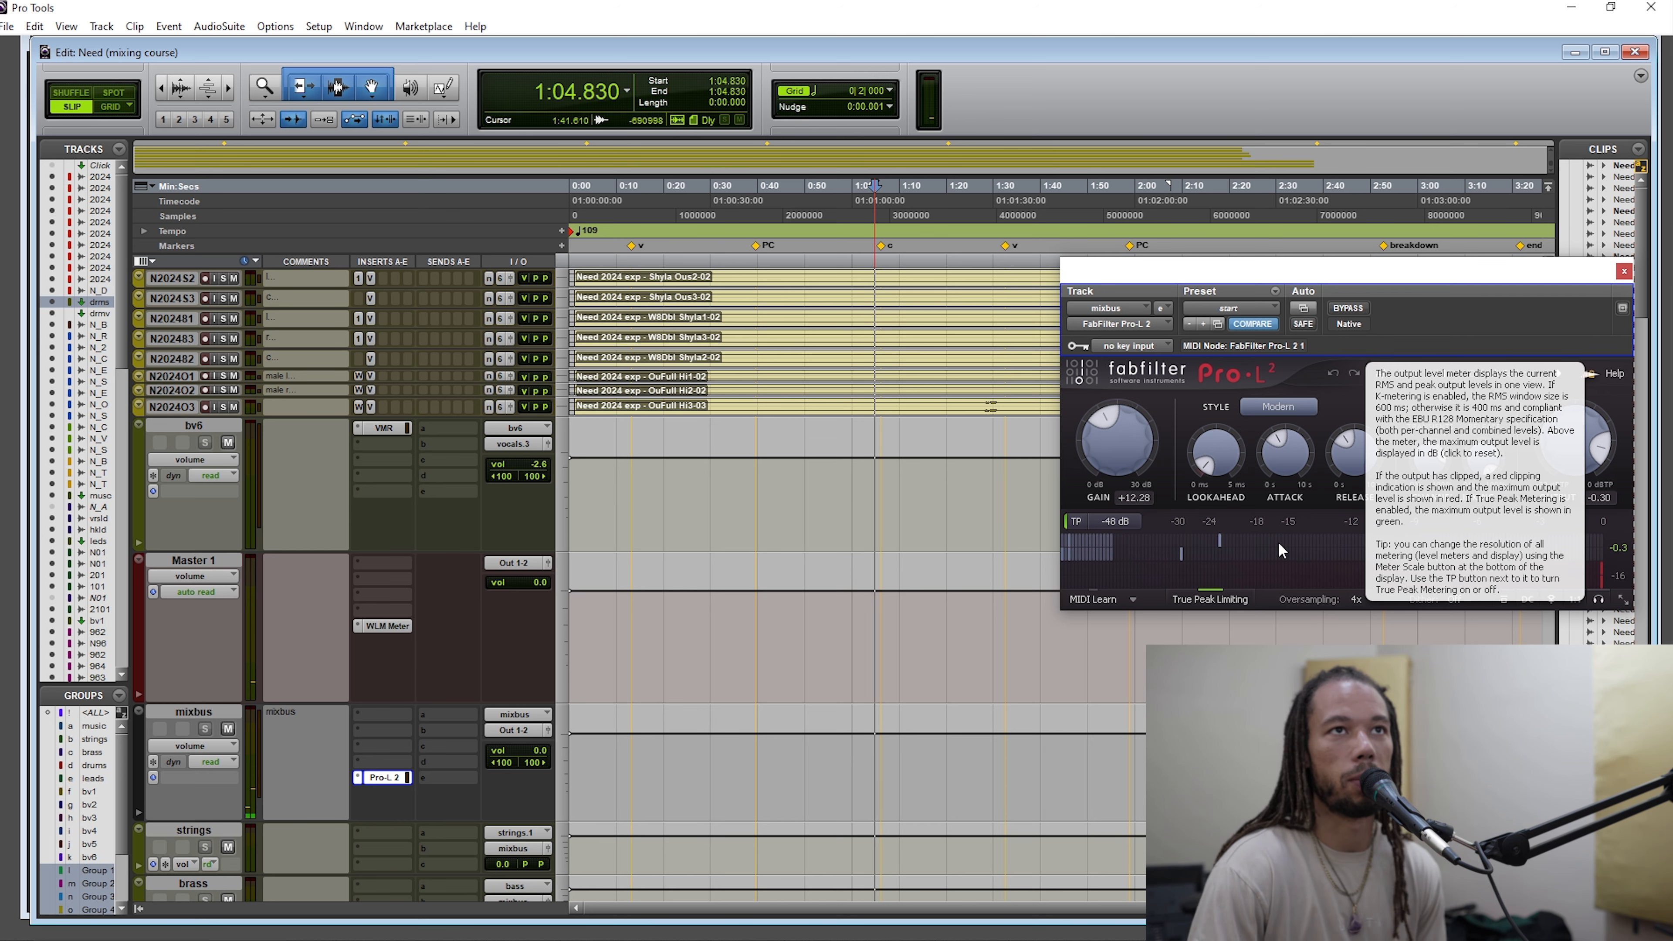
Insert the stereo Newfangled Saturate plug-in on the mixbus ahead of the Pro-L 2 limiter.
left_click_drag(1421, 281, 1411, 349)
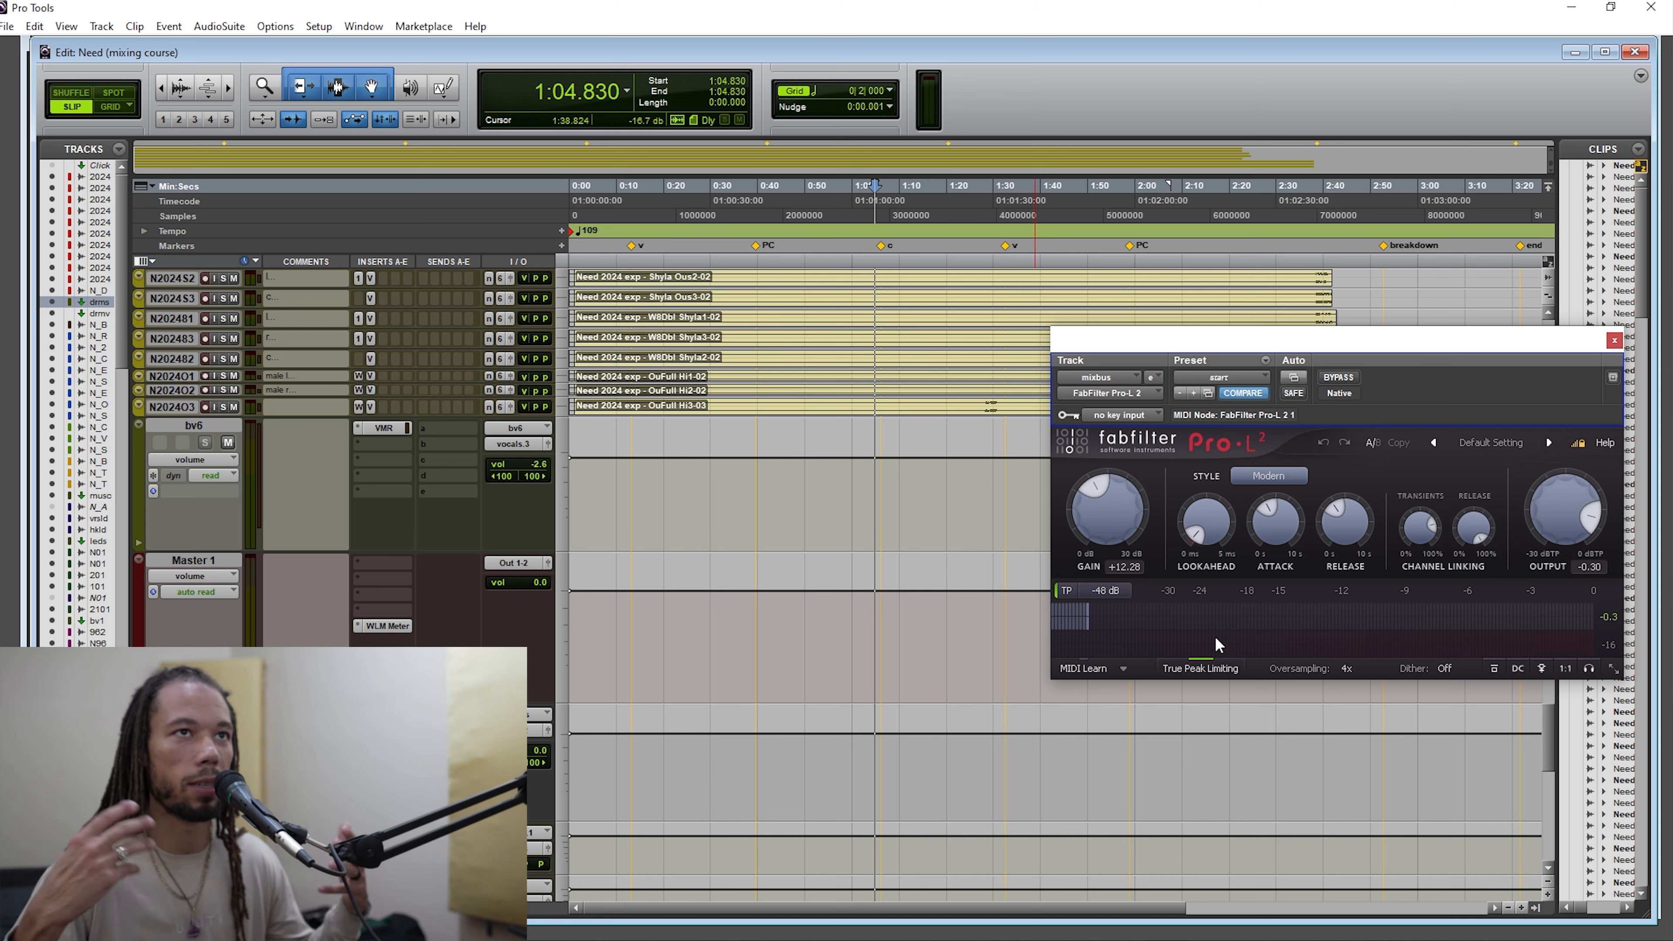
mouse_move(1217, 644)
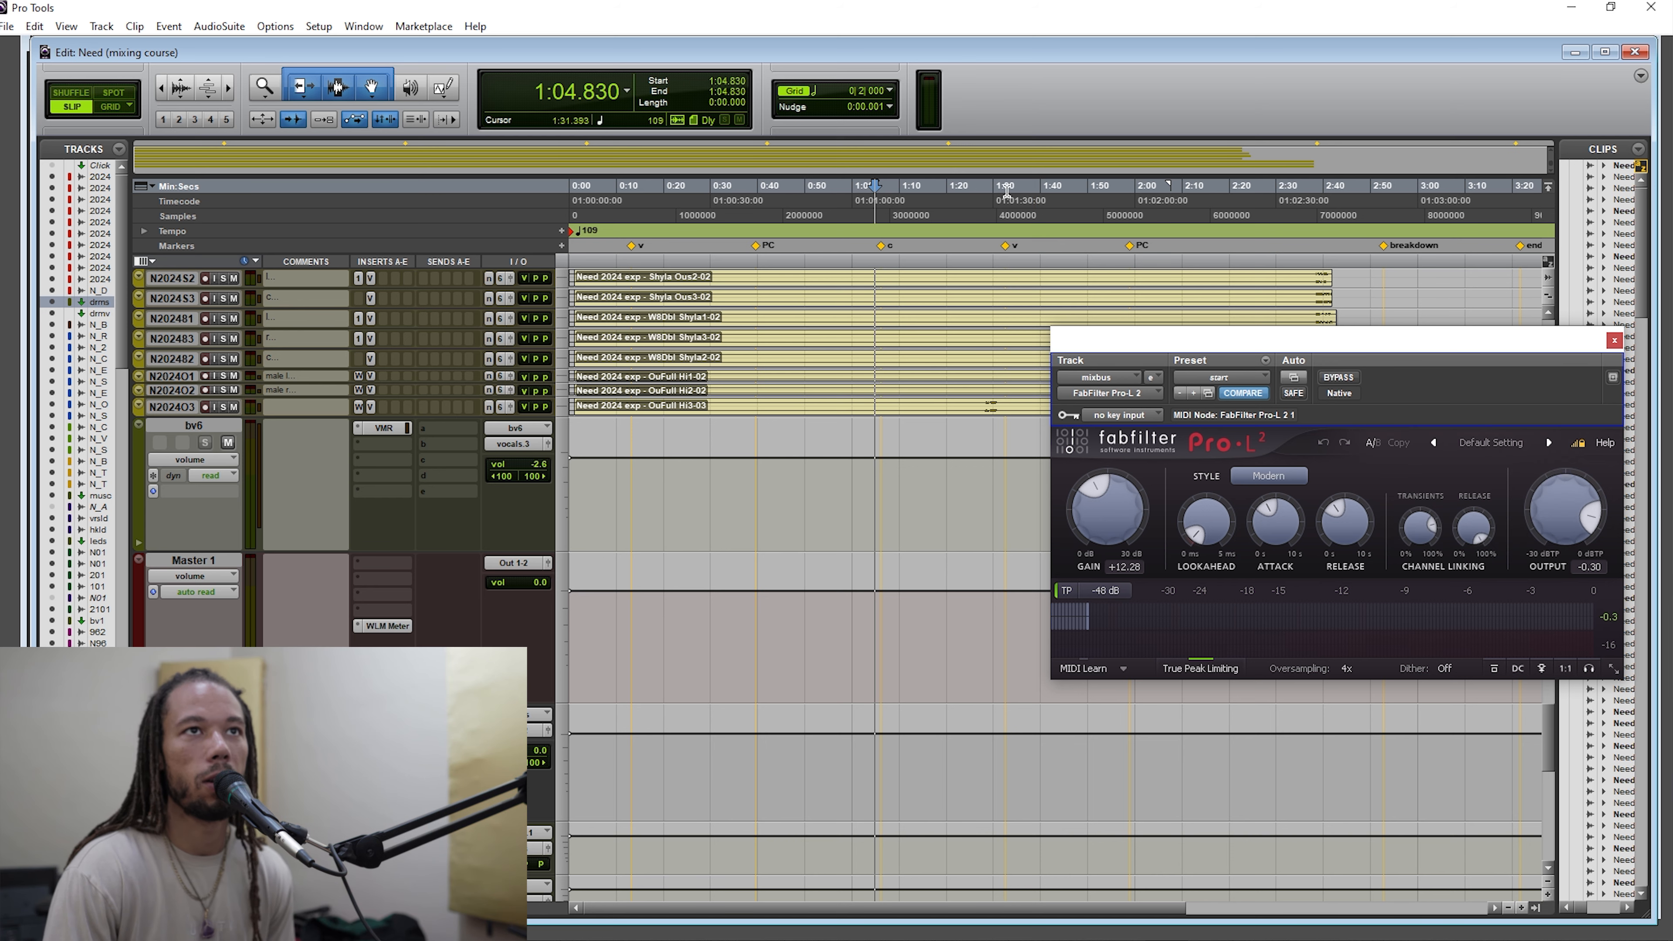
left_click_drag(1366, 350, 1350, 382)
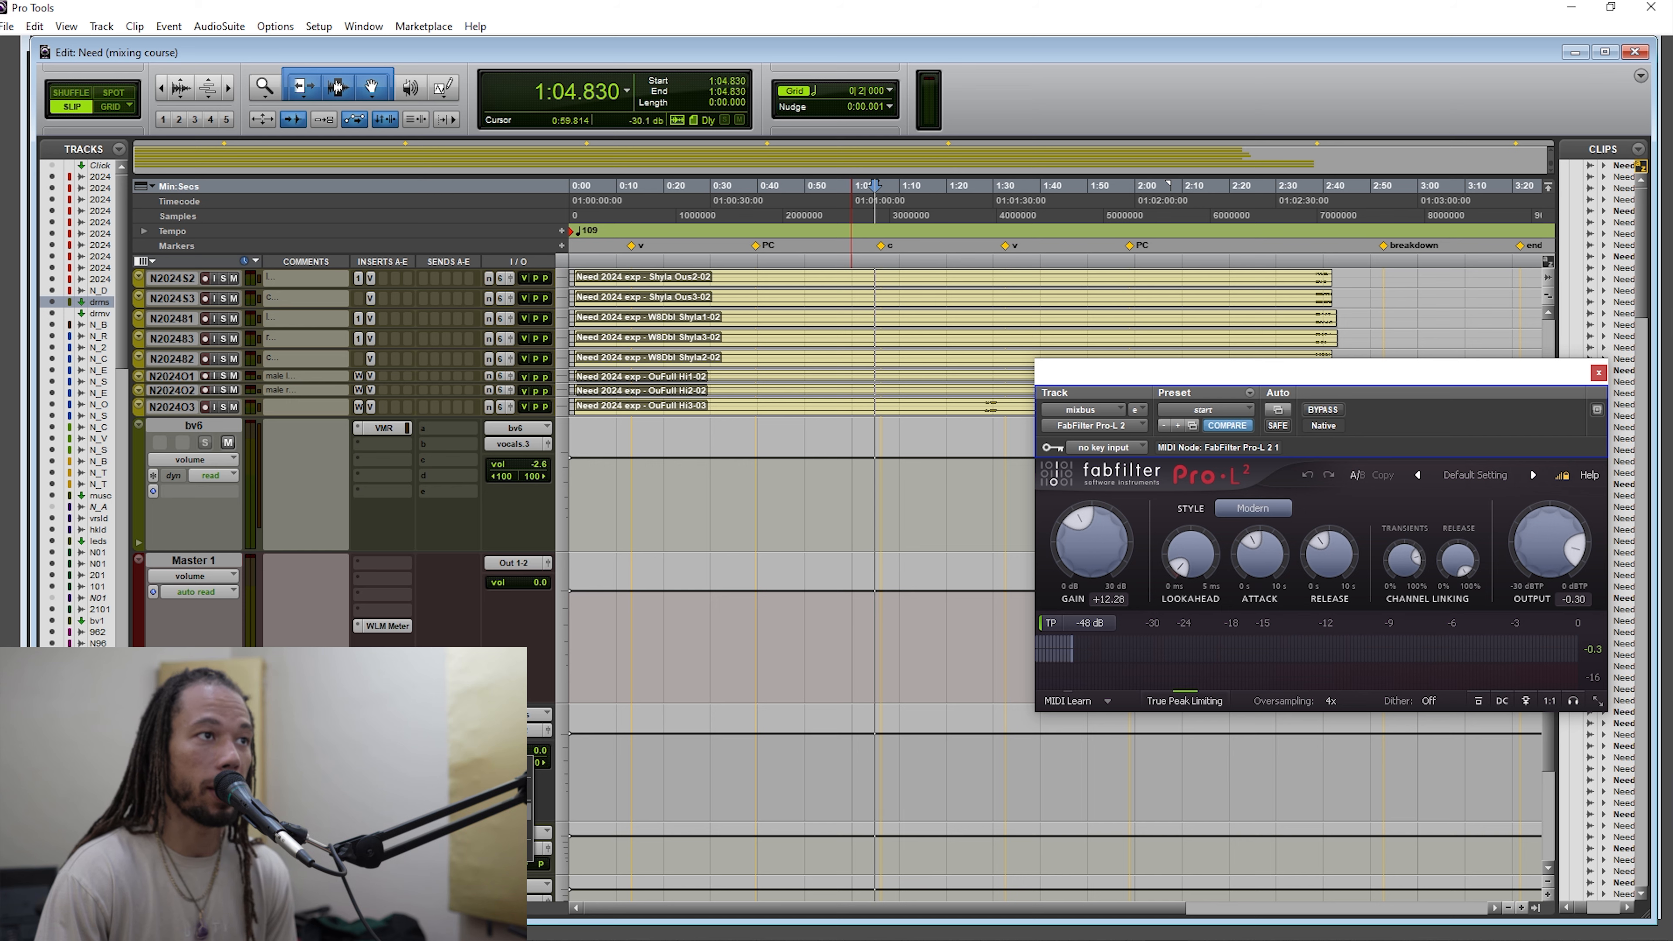
mouse_move(469, 811)
mouse_move(621, 792)
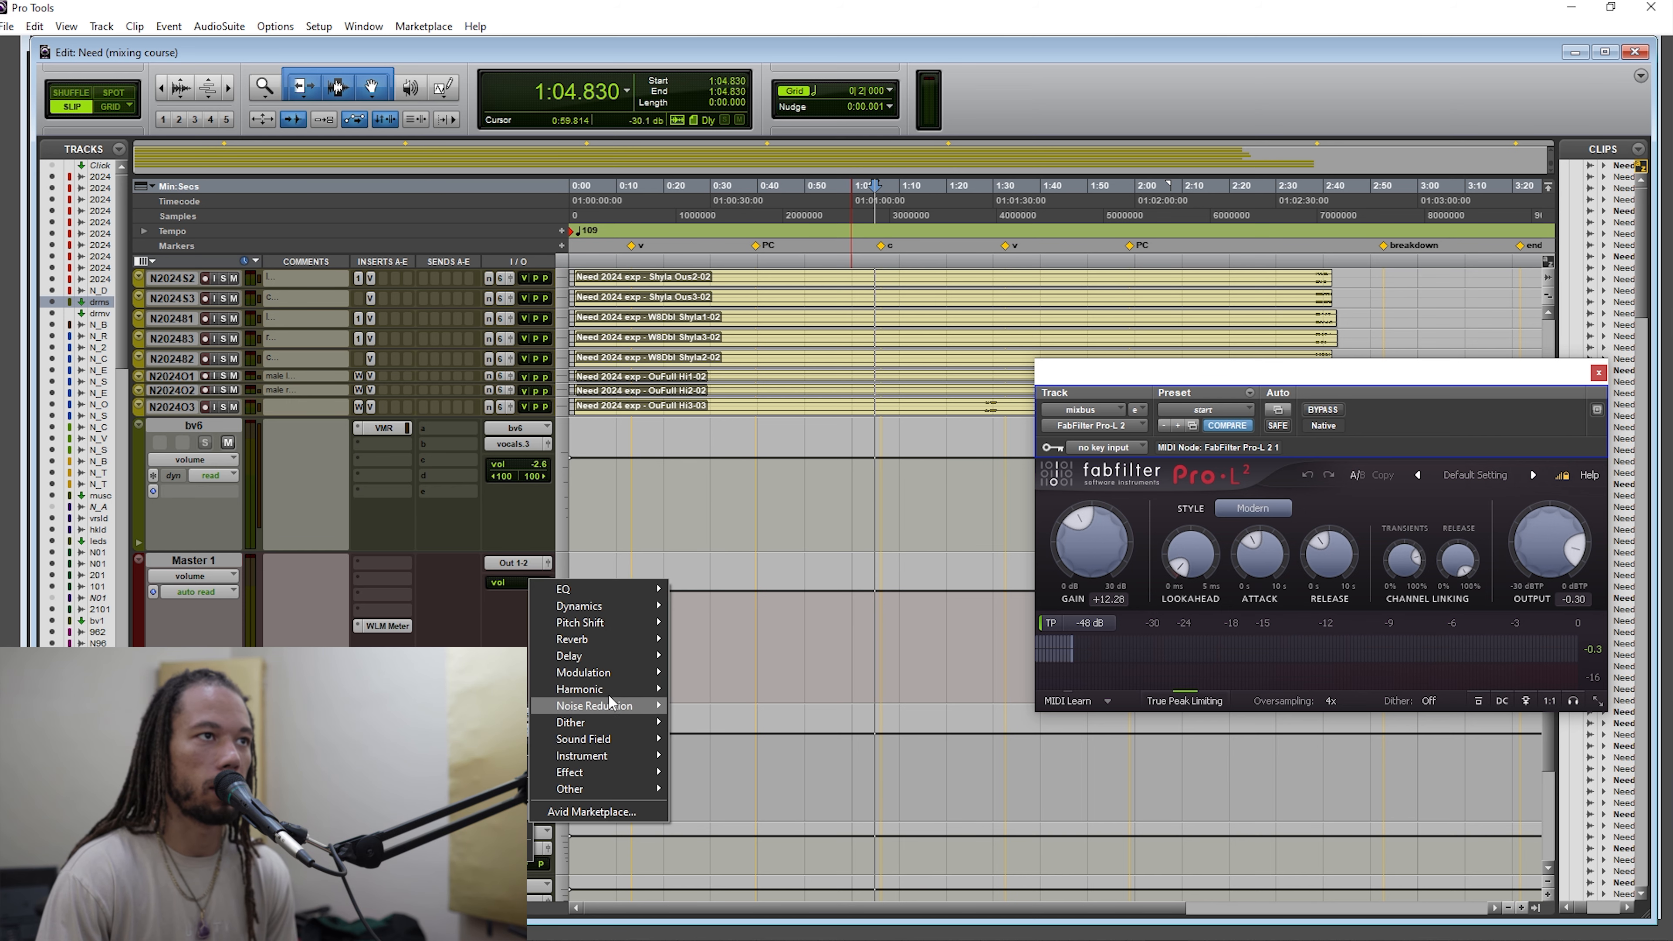
mouse_move(607, 689)
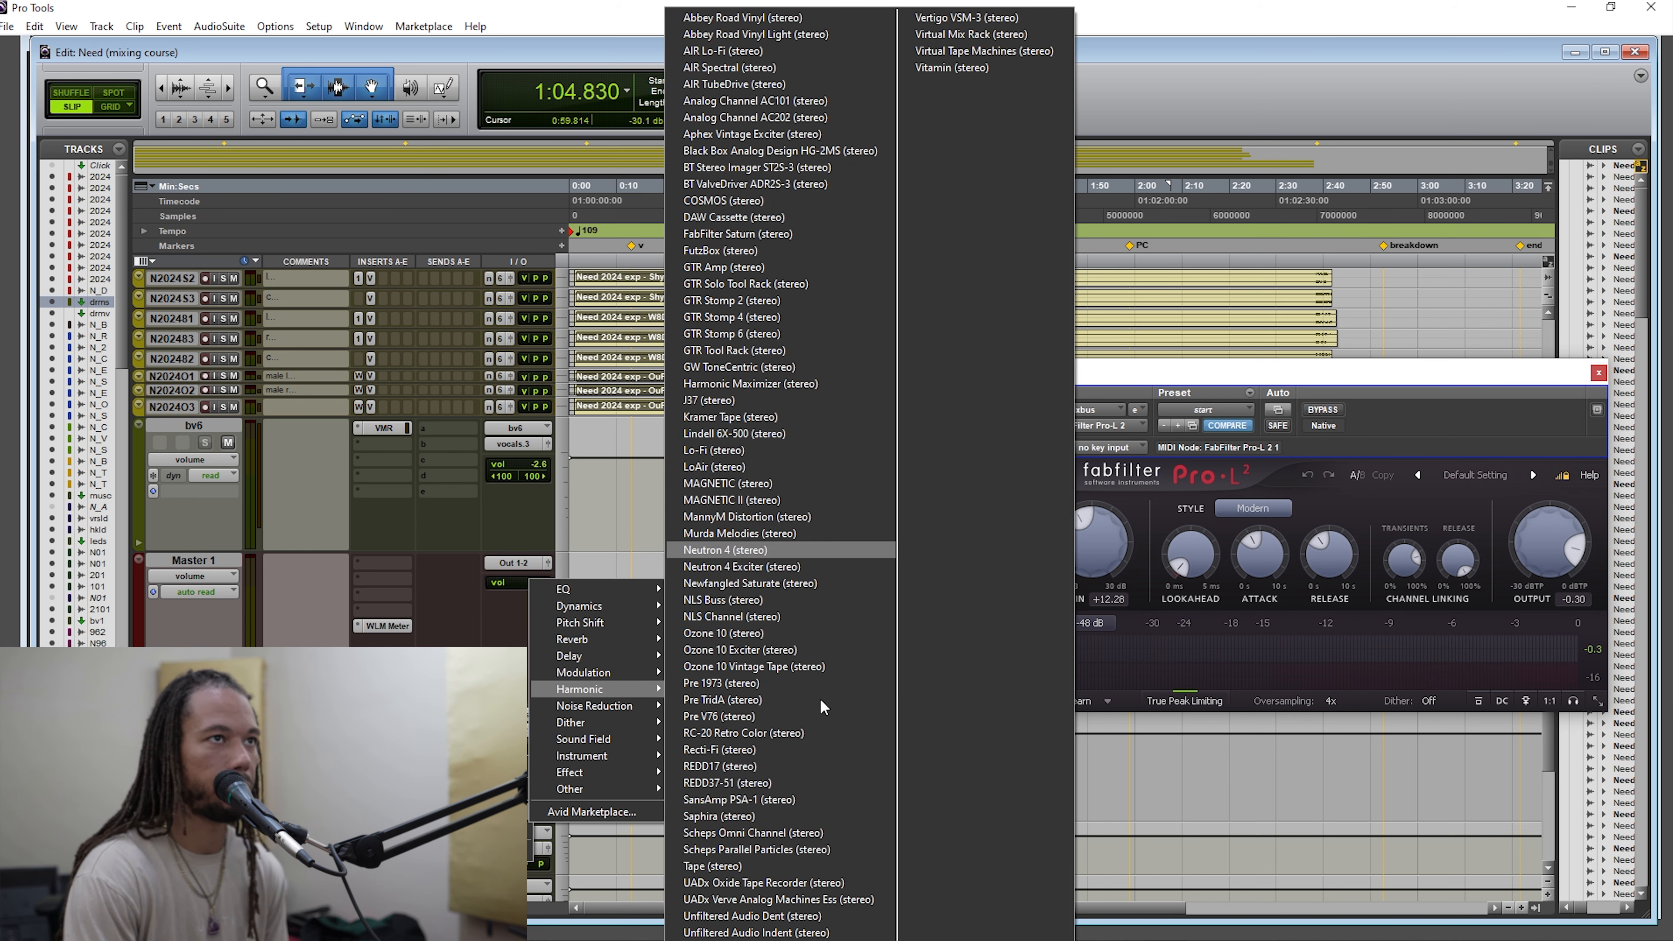
left_click(820, 698)
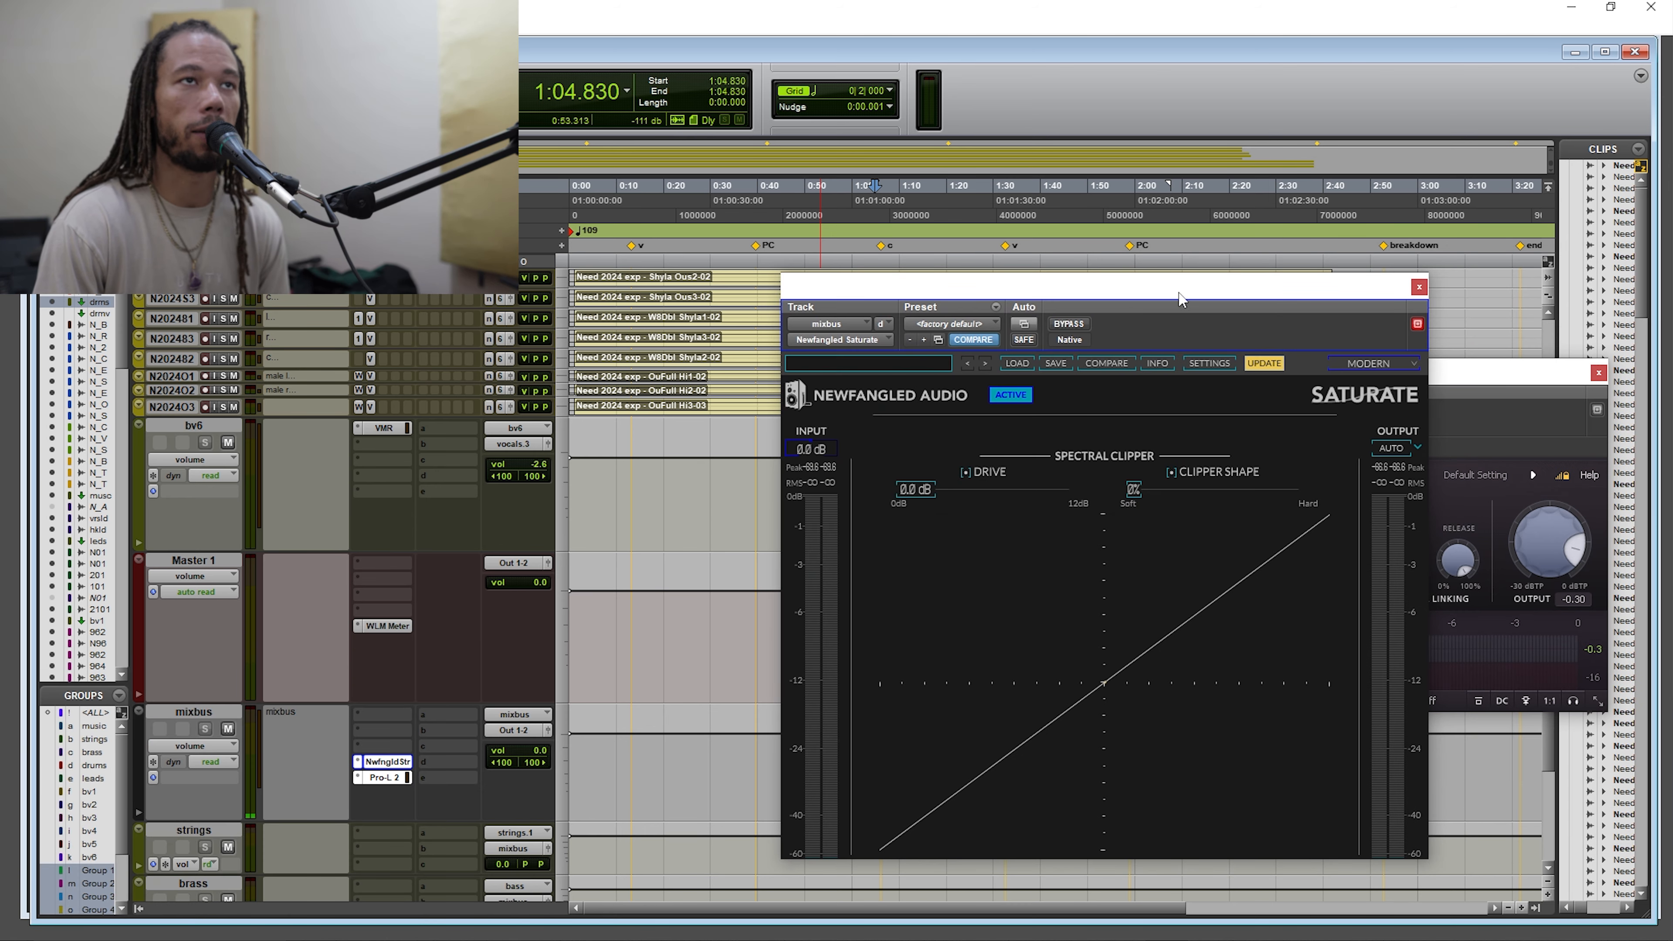
left_click_drag(1182, 291, 876, 283)
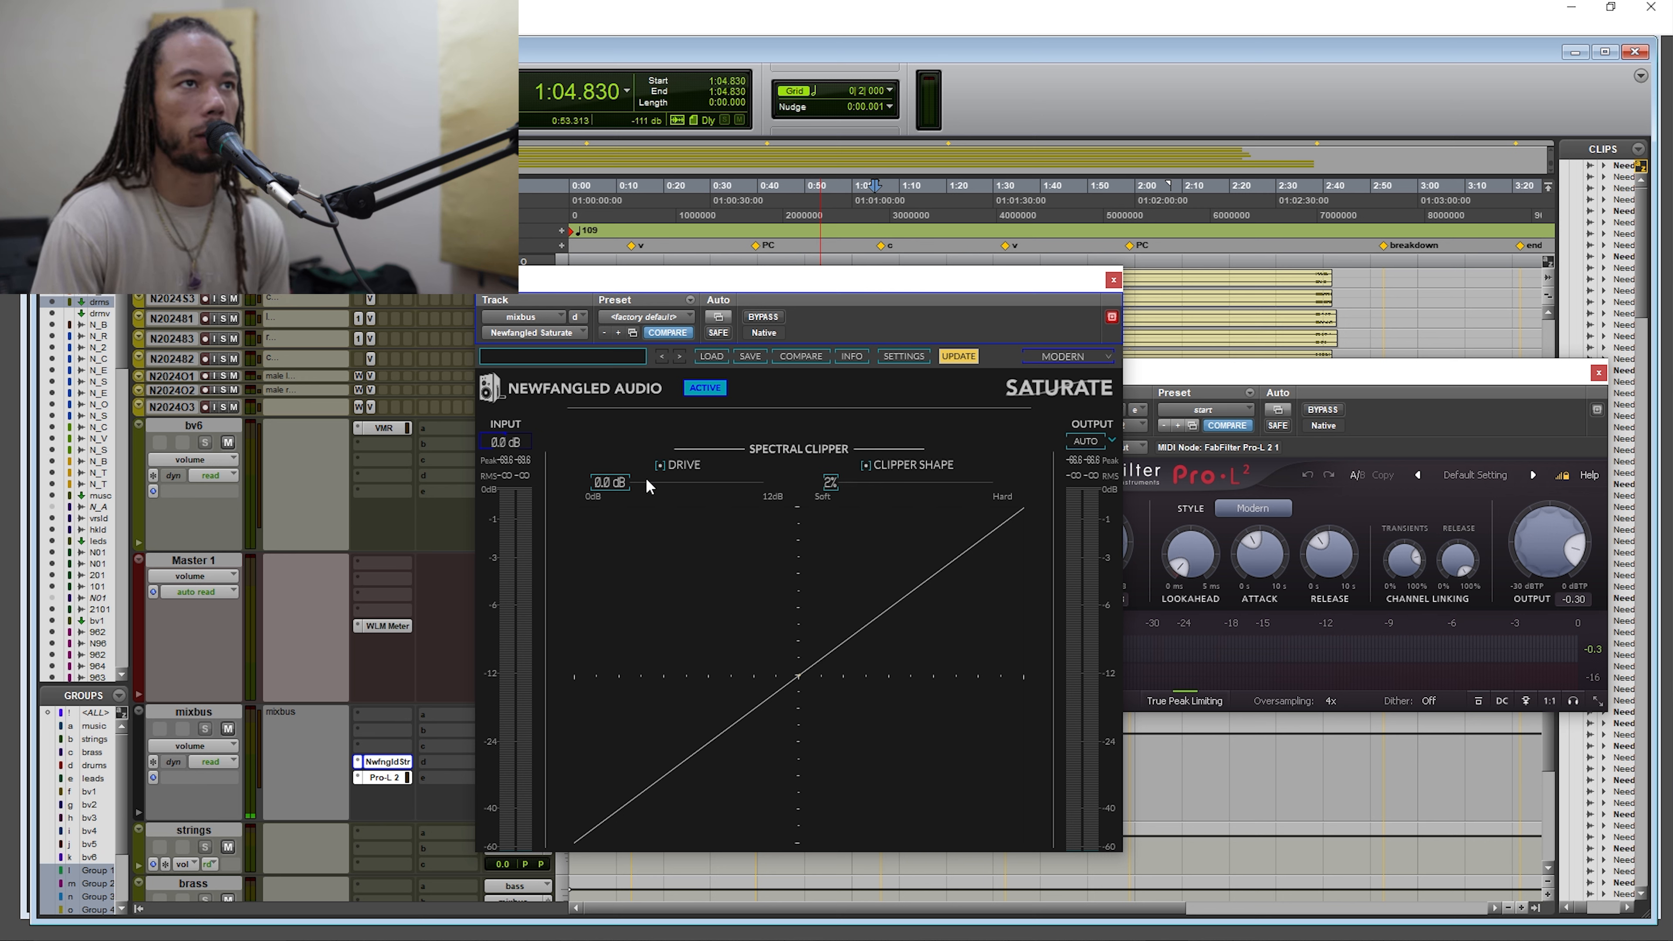
left_click(1113, 280)
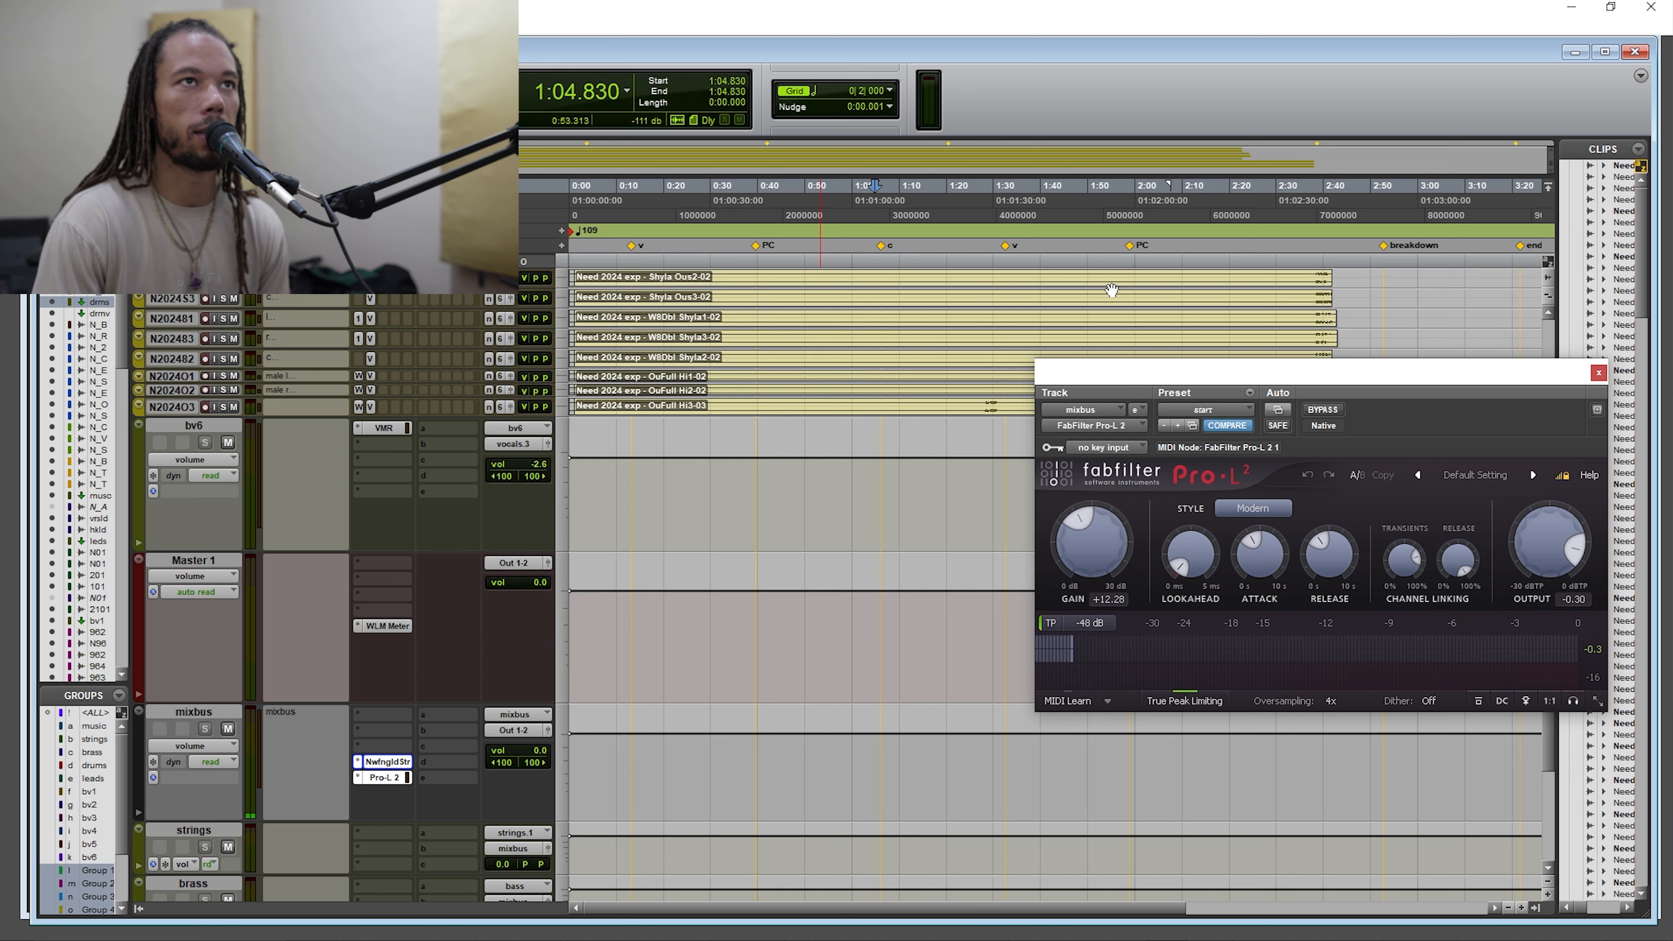
Lower the Pro-L 2 limiter's gain on the mixbus to +9.00 dB while playing the first c section from 1:05.758.
key("space")
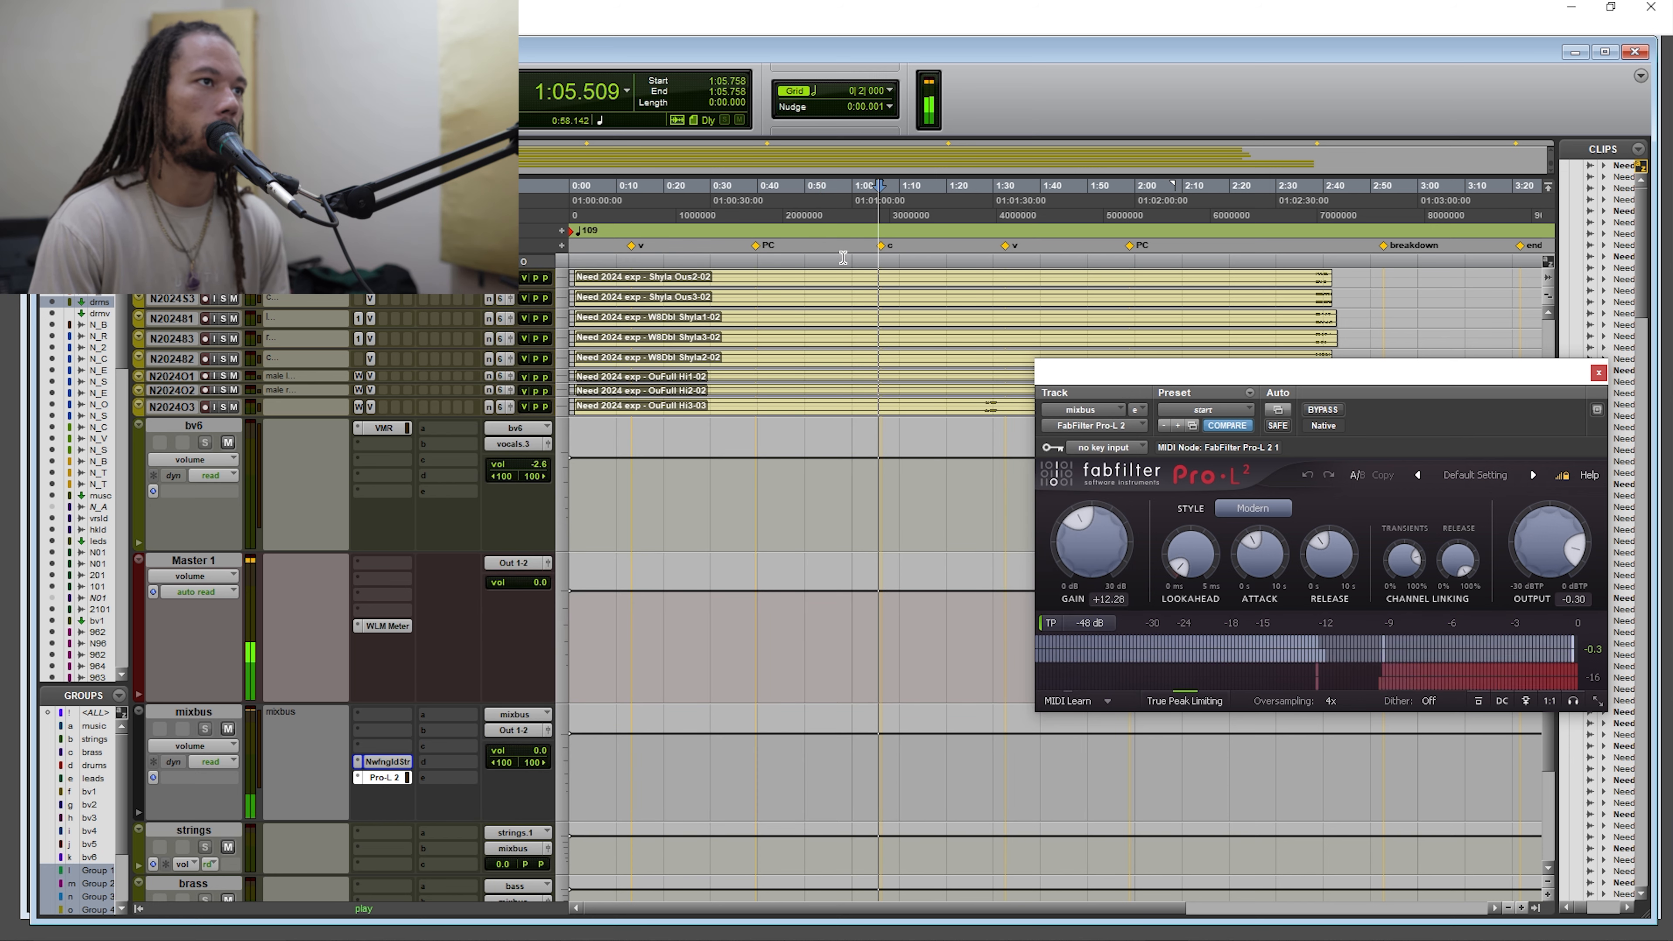
key("space")
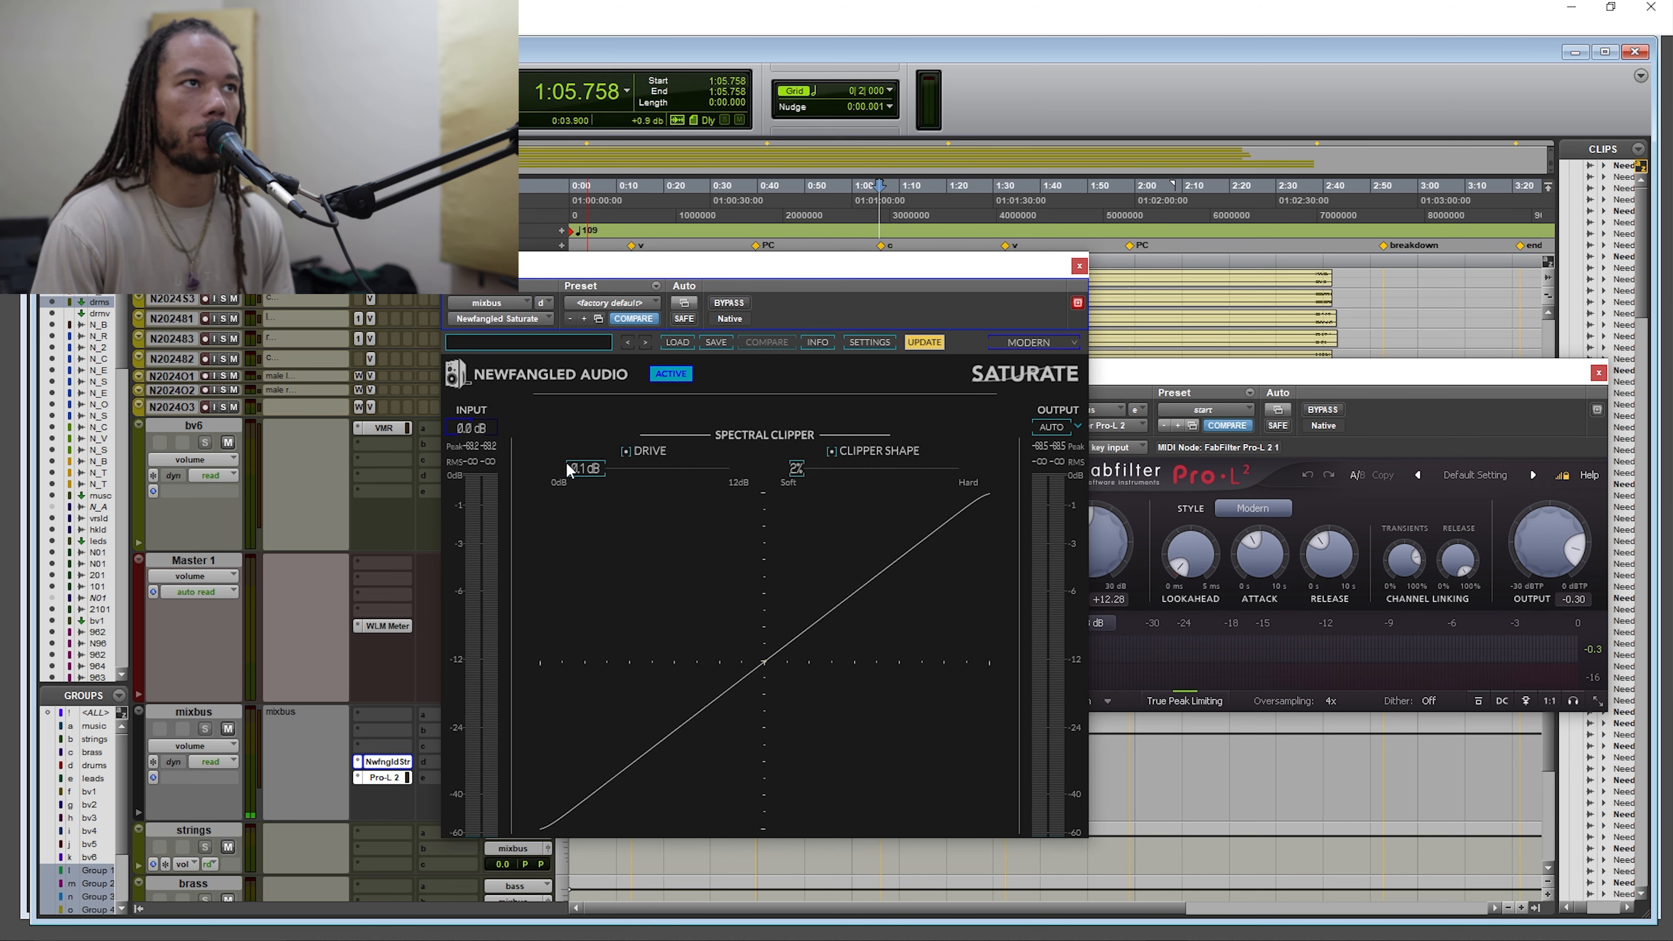
left_click(1080, 265)
key("space")
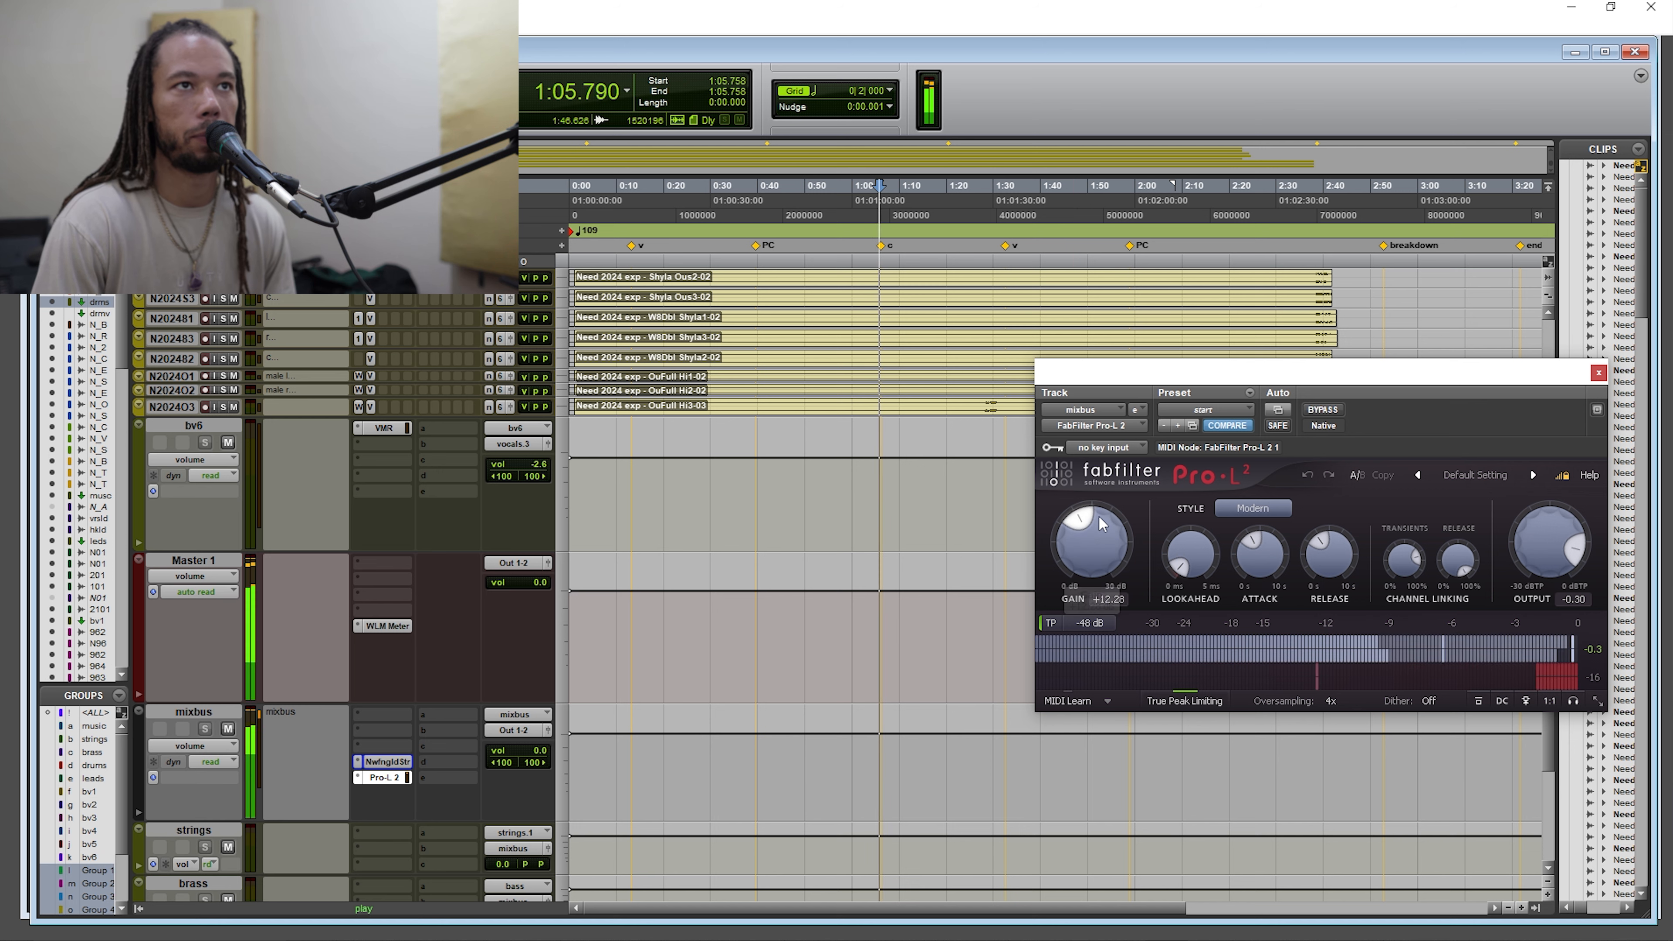
left_click_drag(1097, 516, 1095, 528)
scroll(1095, 527, "down", 4)
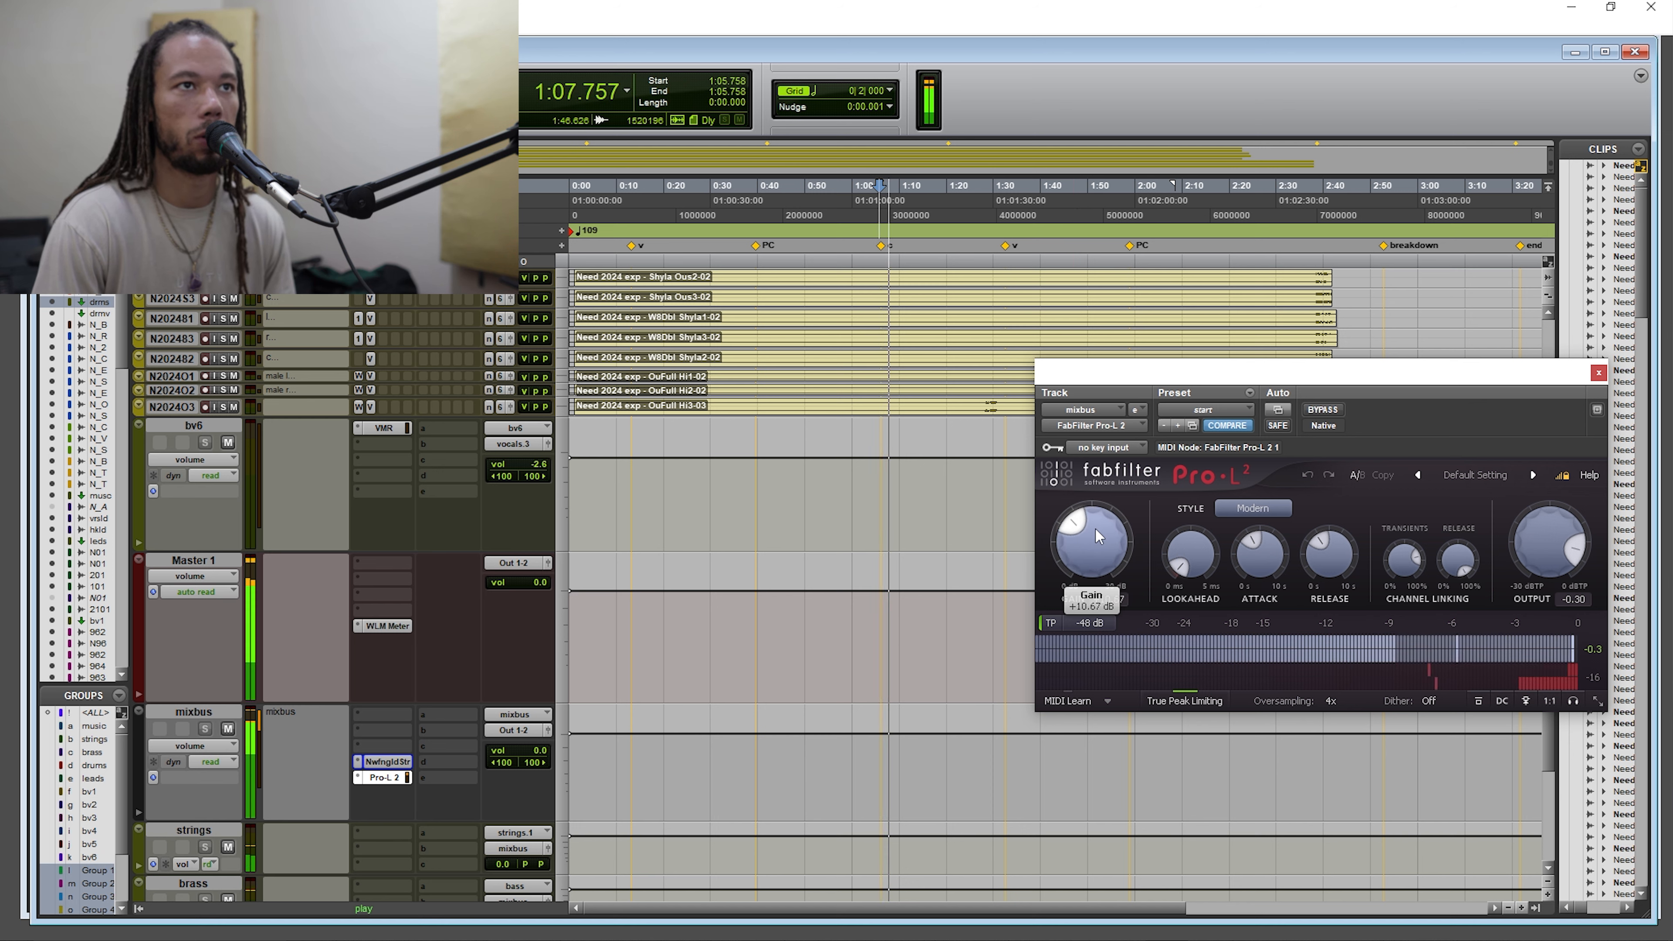
scroll(1095, 527, "down", 3)
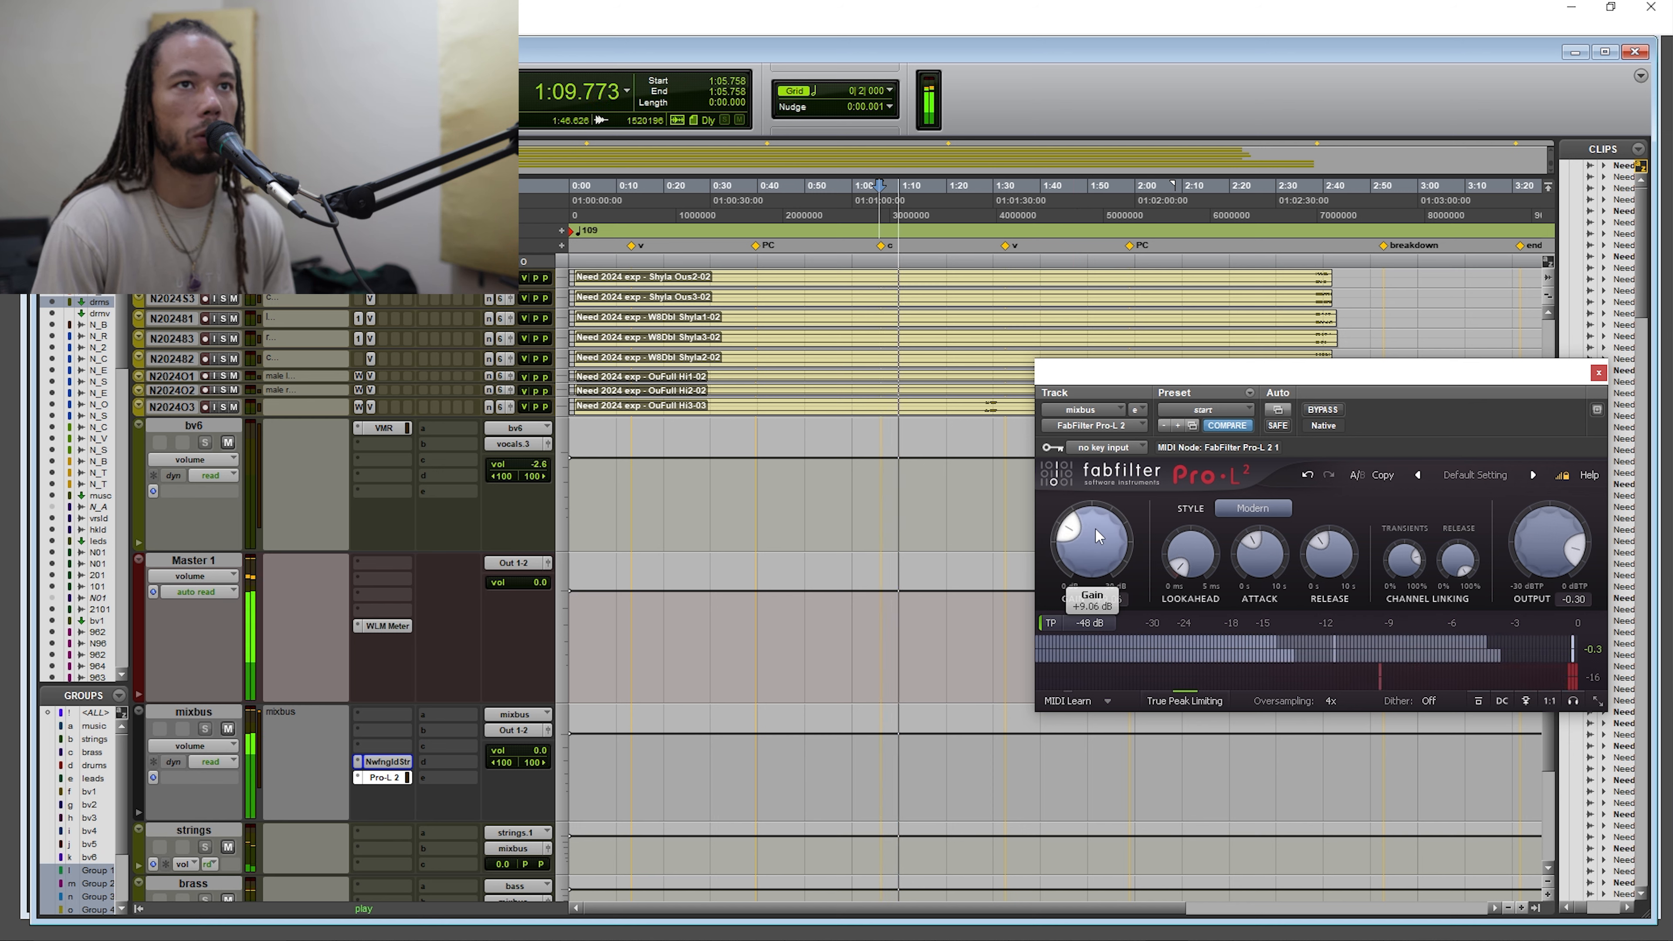
scroll(1095, 528, "down", 1)
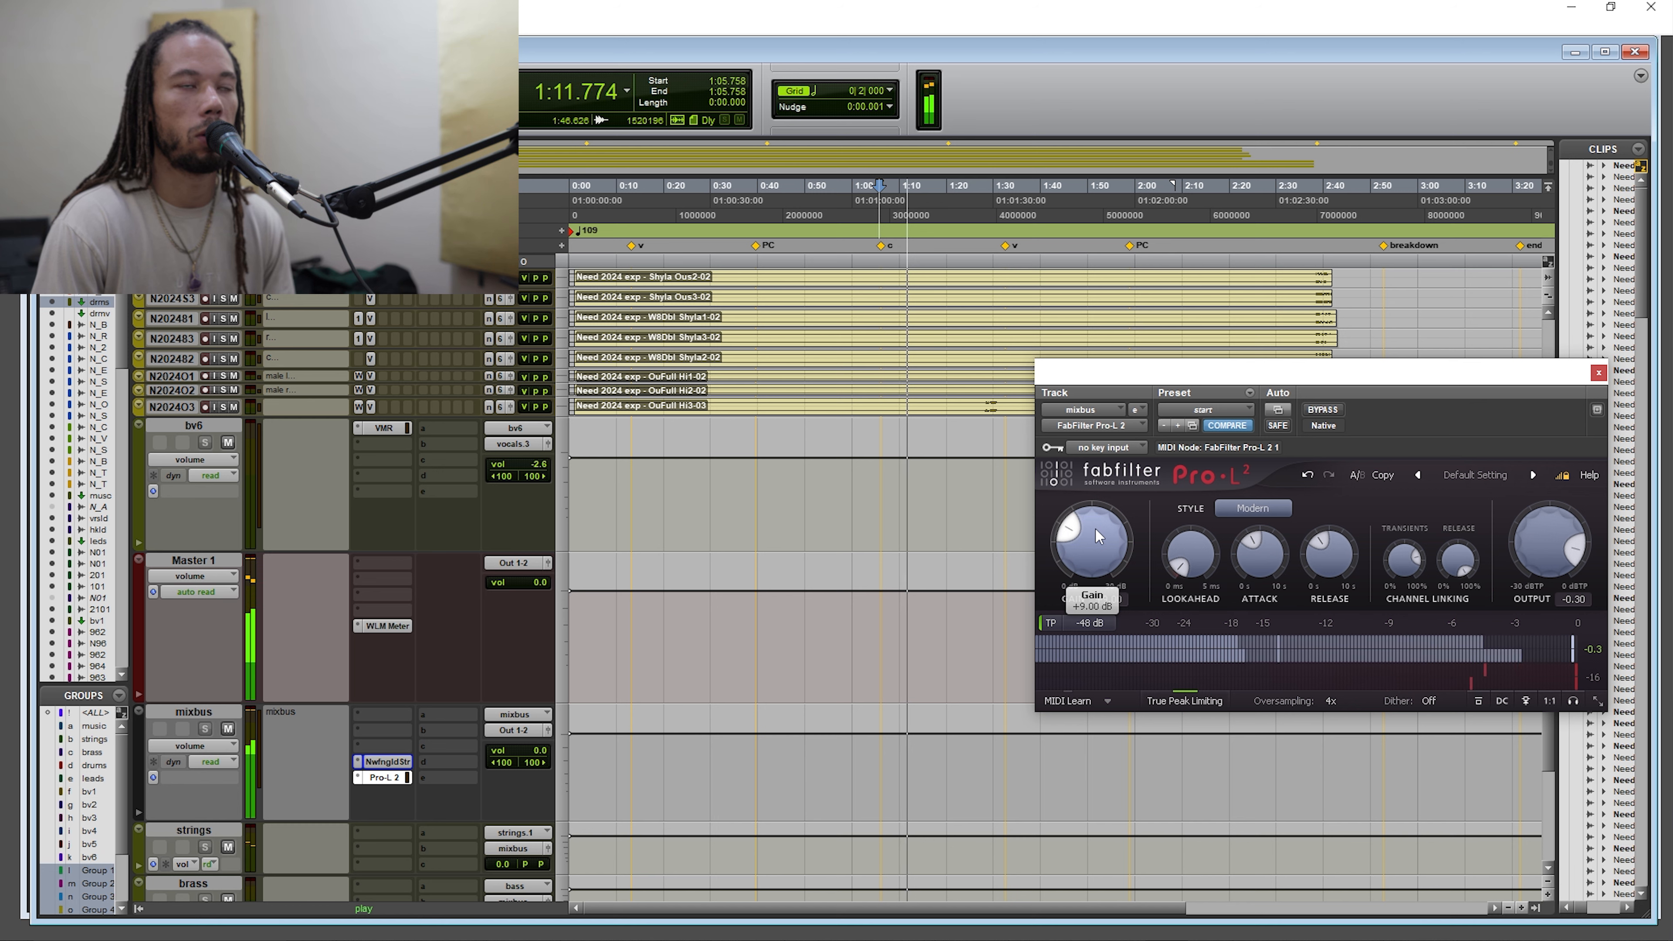
key("space")
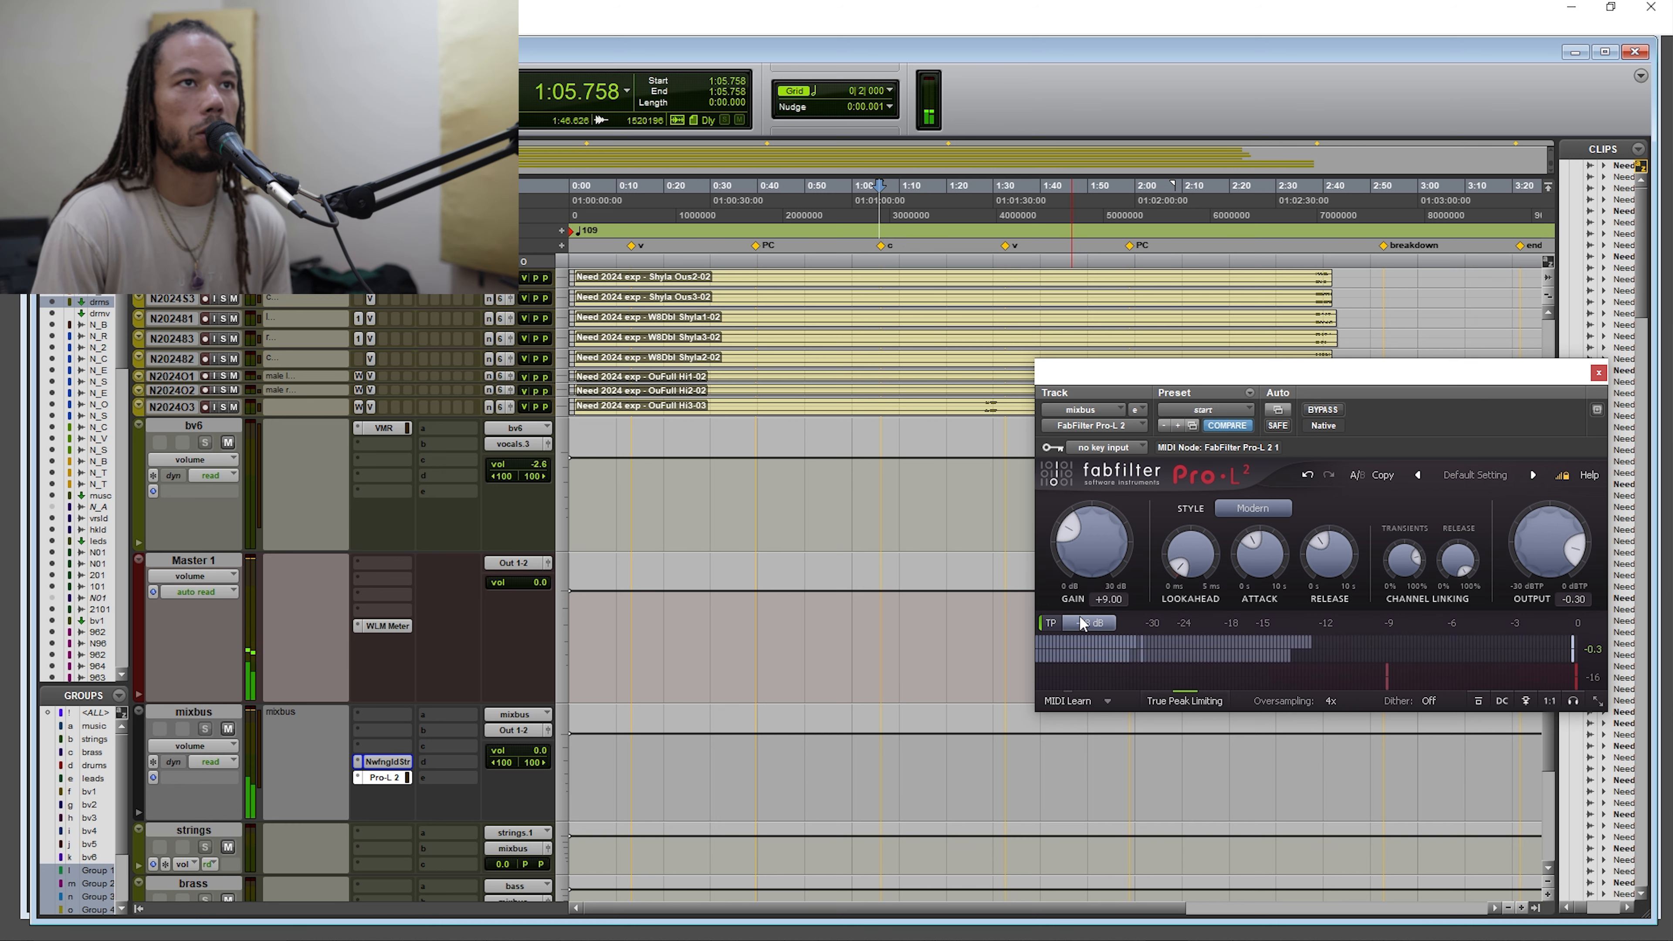
Set the Saturate drive on the mixbus to 3.0 dB while playing the first c section from 1:05.758.
left_click(387, 761)
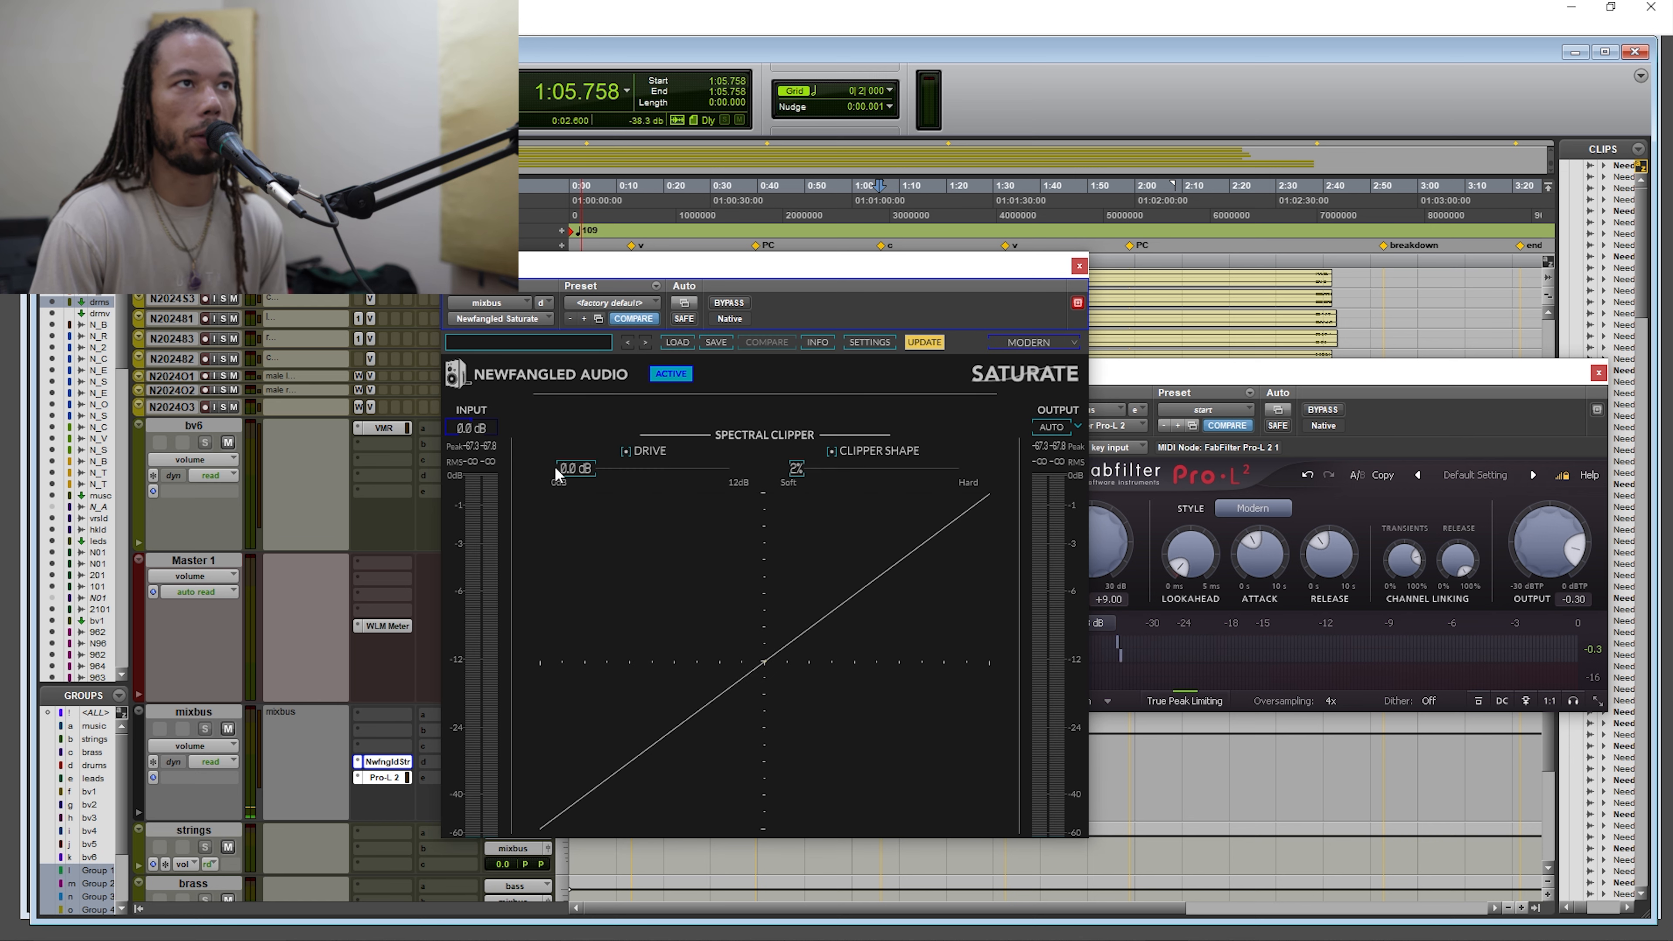
key("space")
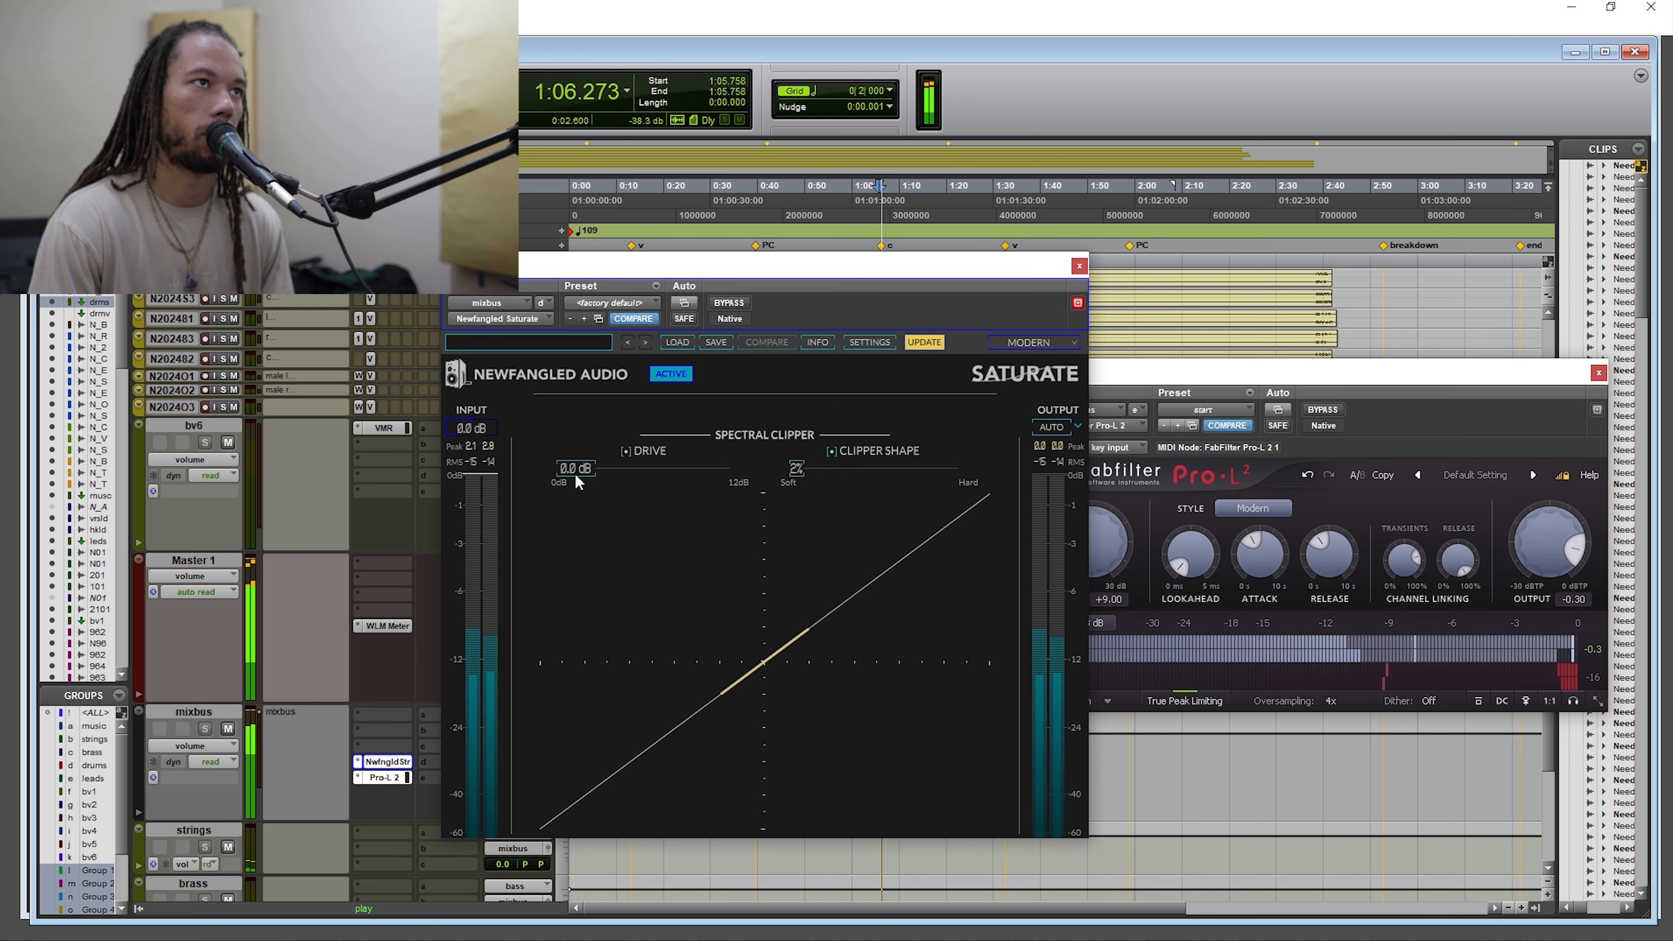
left_click_drag(585, 473, 632, 477)
key("space")
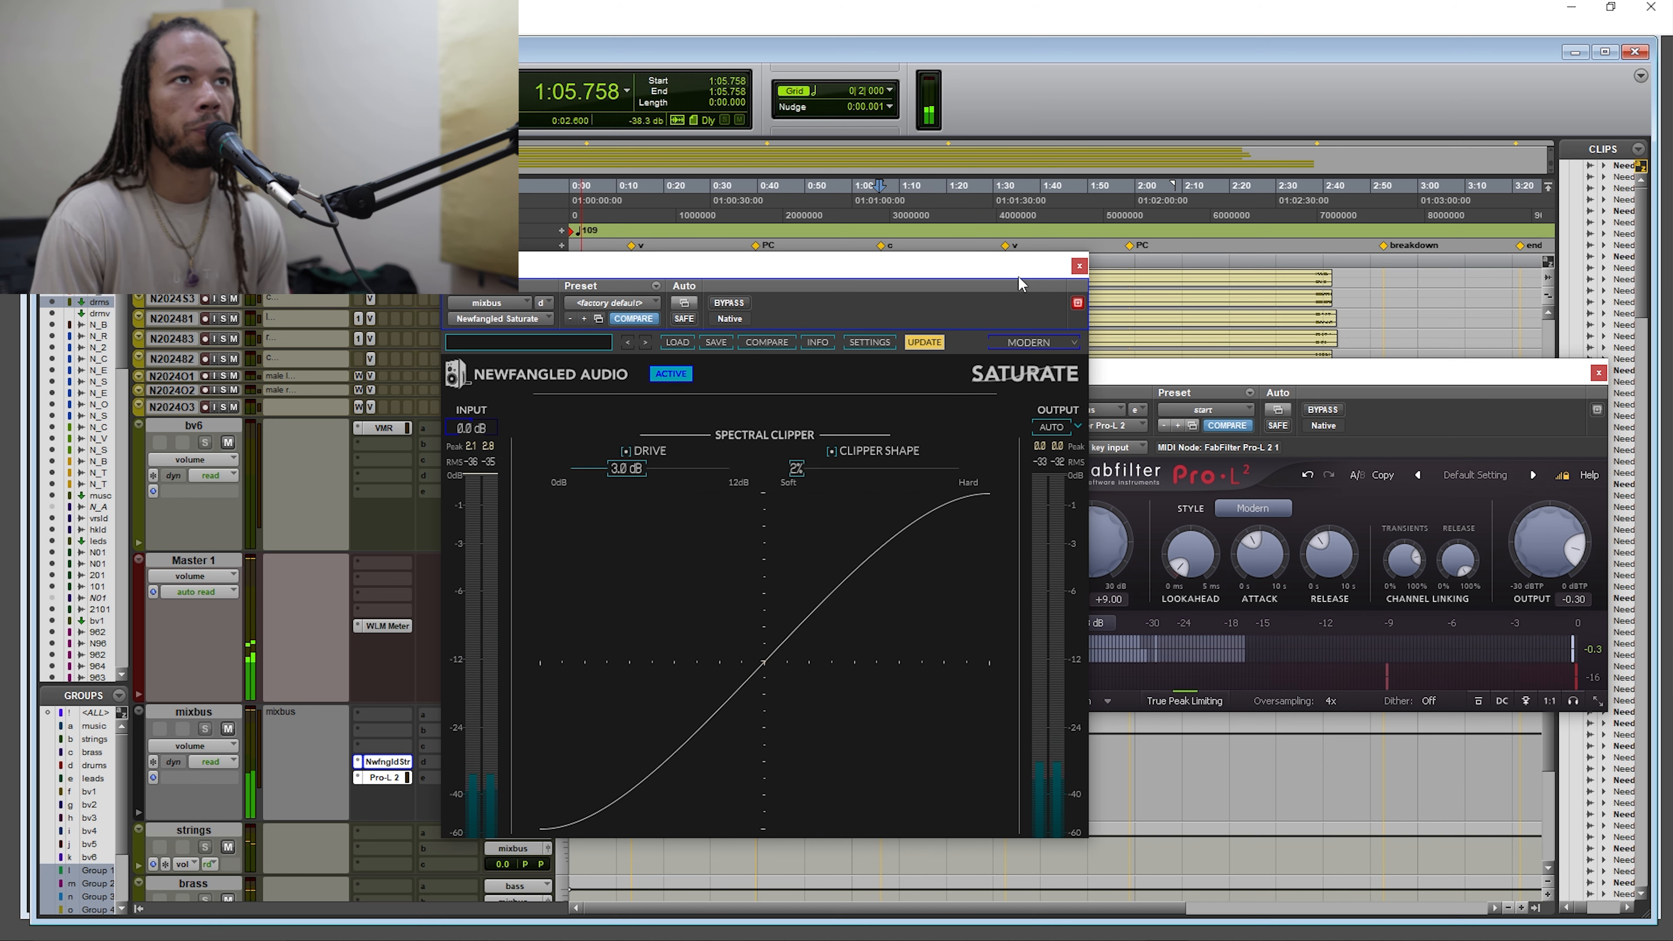
left_click_drag(1020, 283, 894, 272)
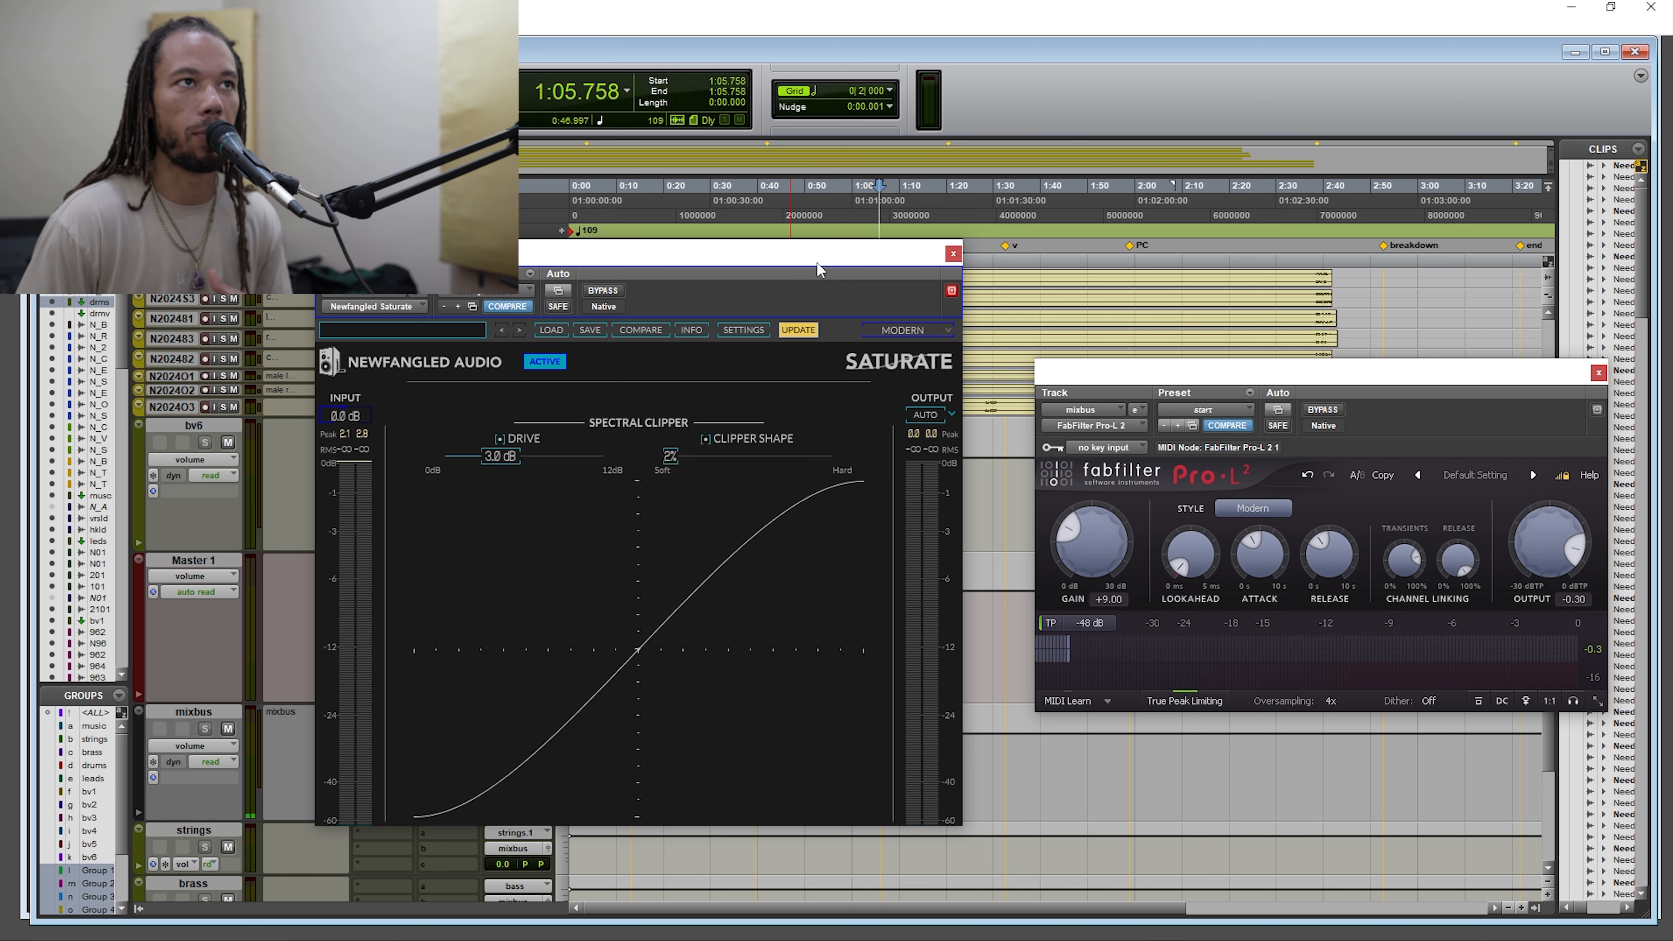
left_click_drag(797, 276, 794, 323)
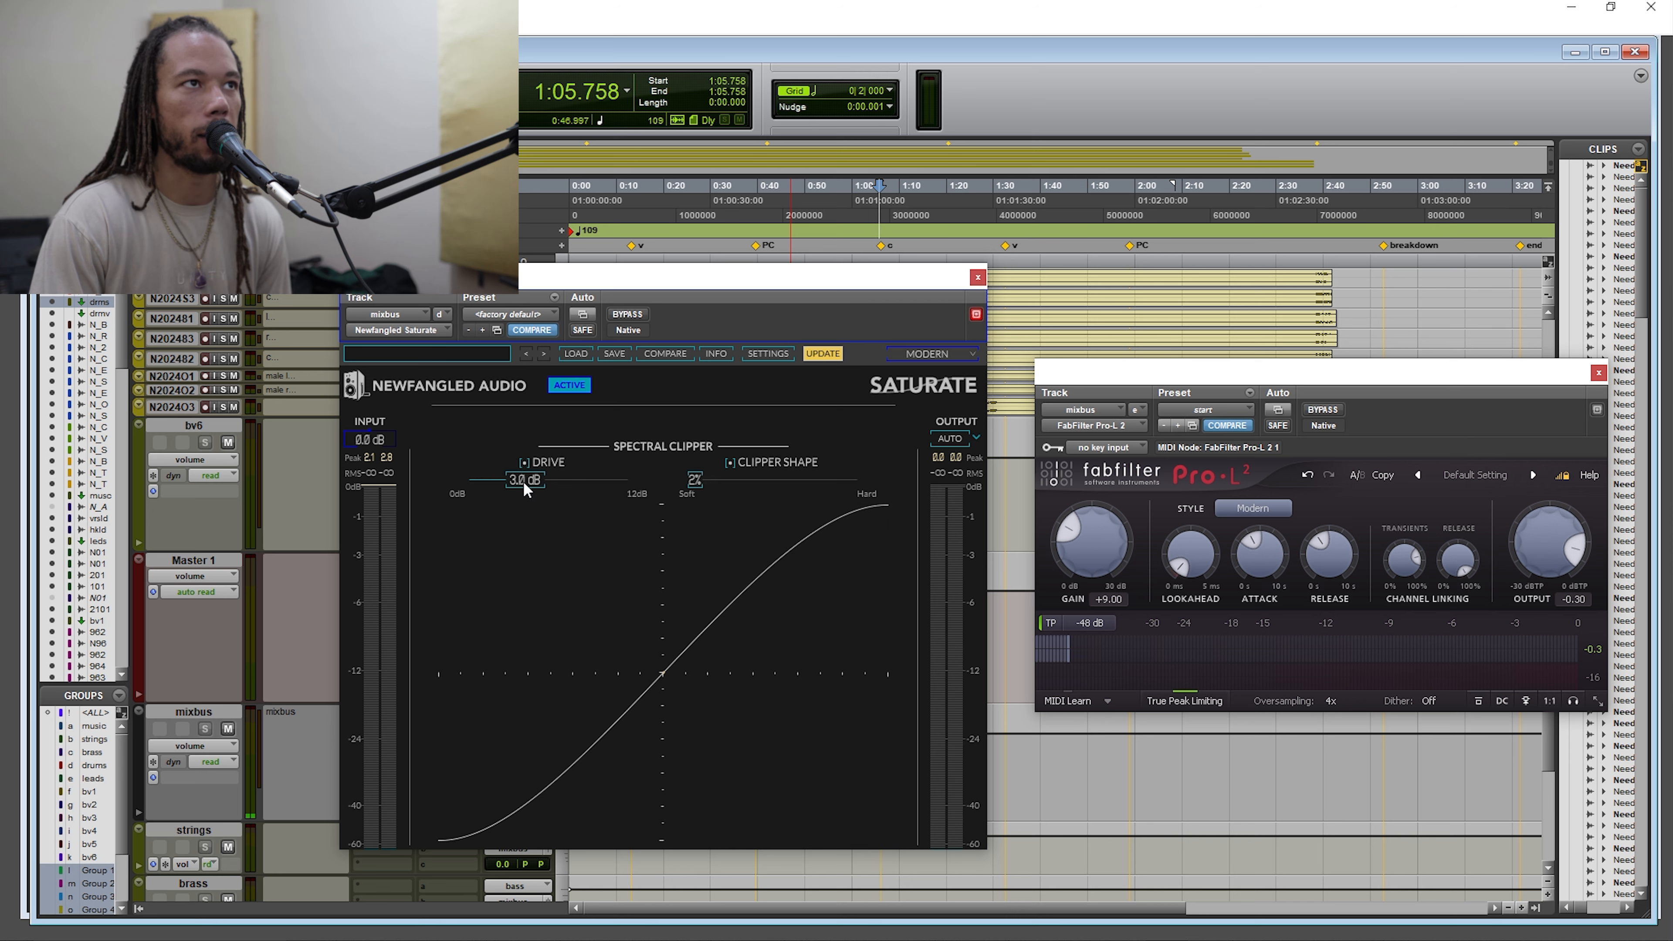
left_click(978, 277)
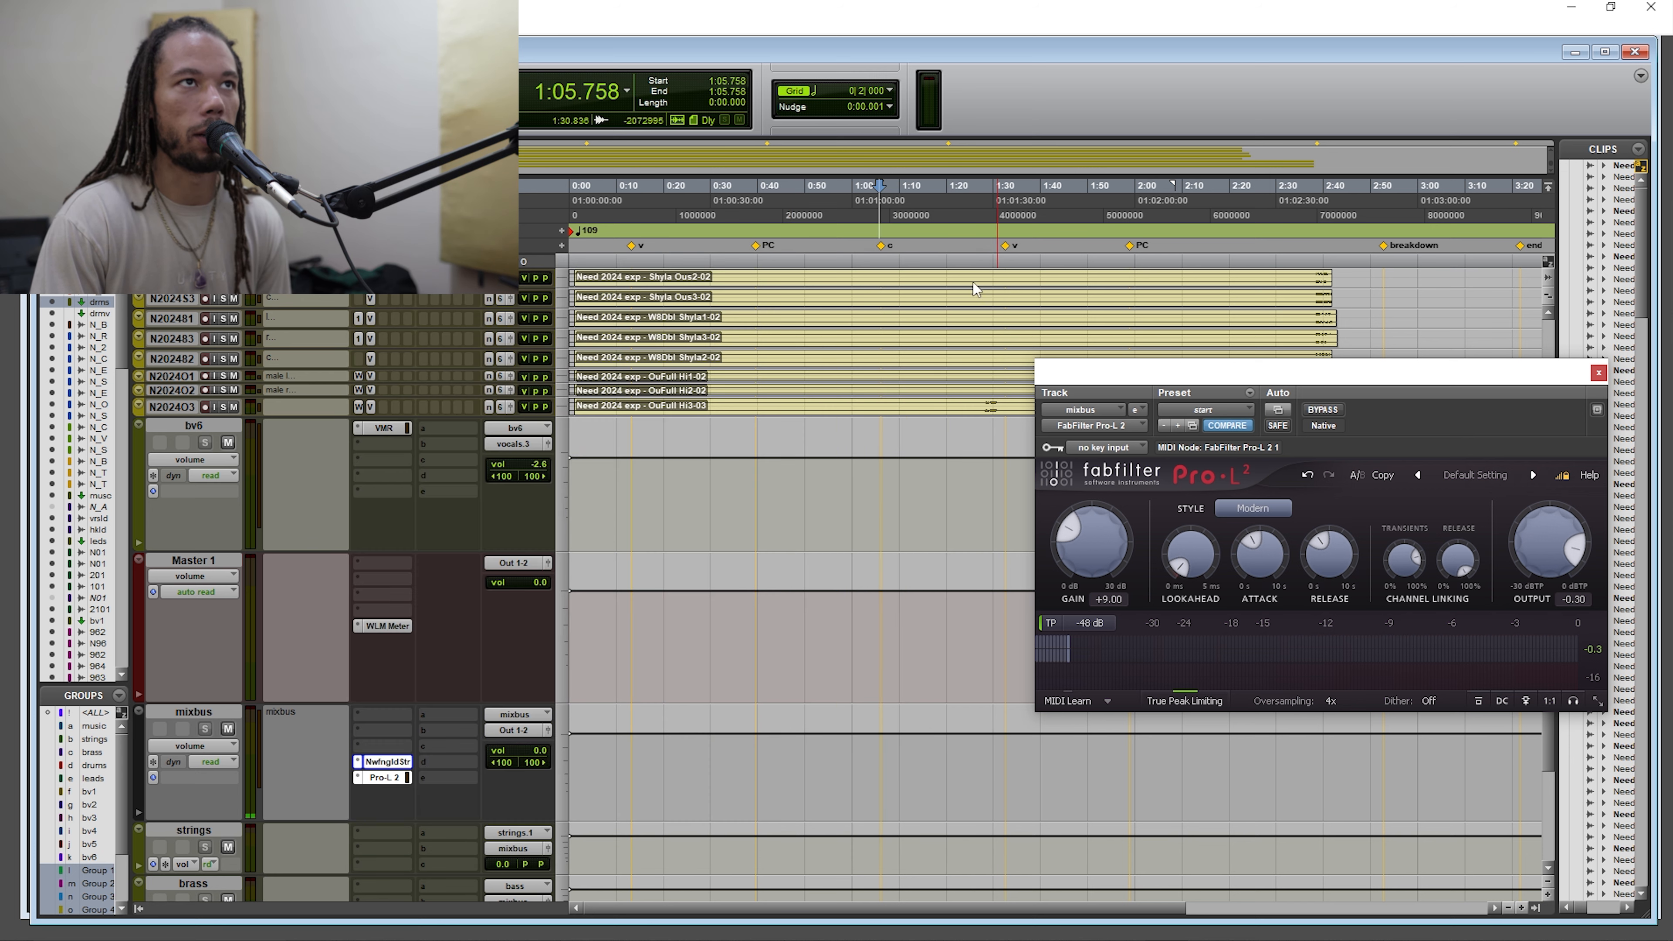
Bypass Saturate, switch Pro-L 2 to its alternate A/B state and play from 1:04.458 to hear the limiter alone.
left_click(872, 236)
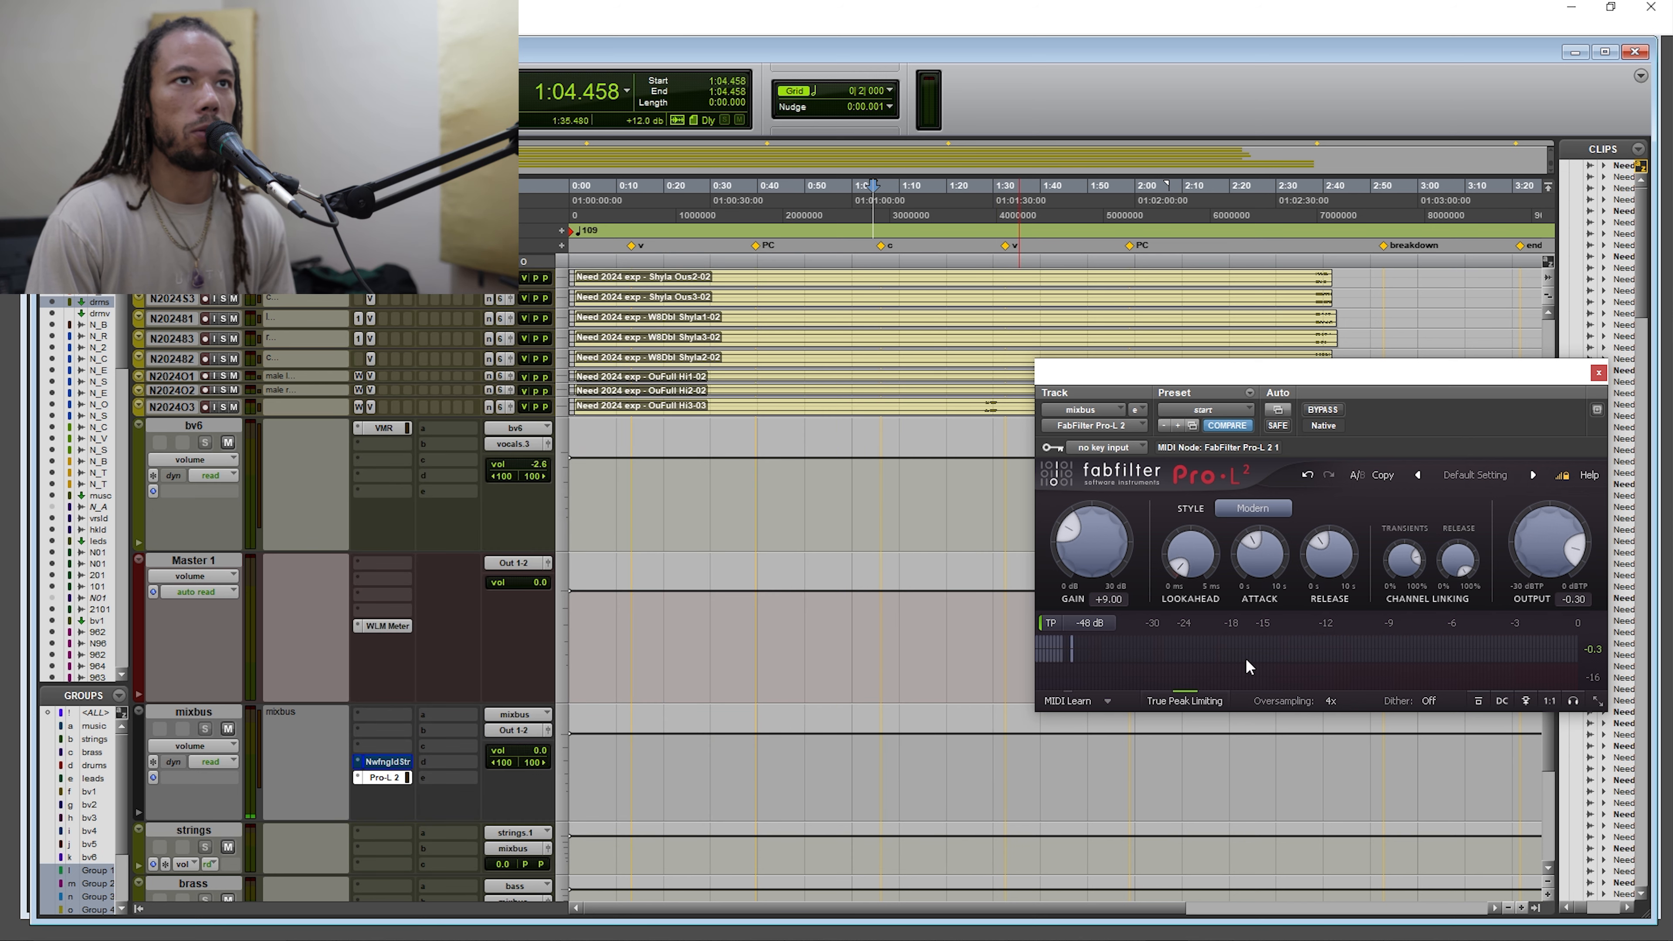
left_click(1357, 478)
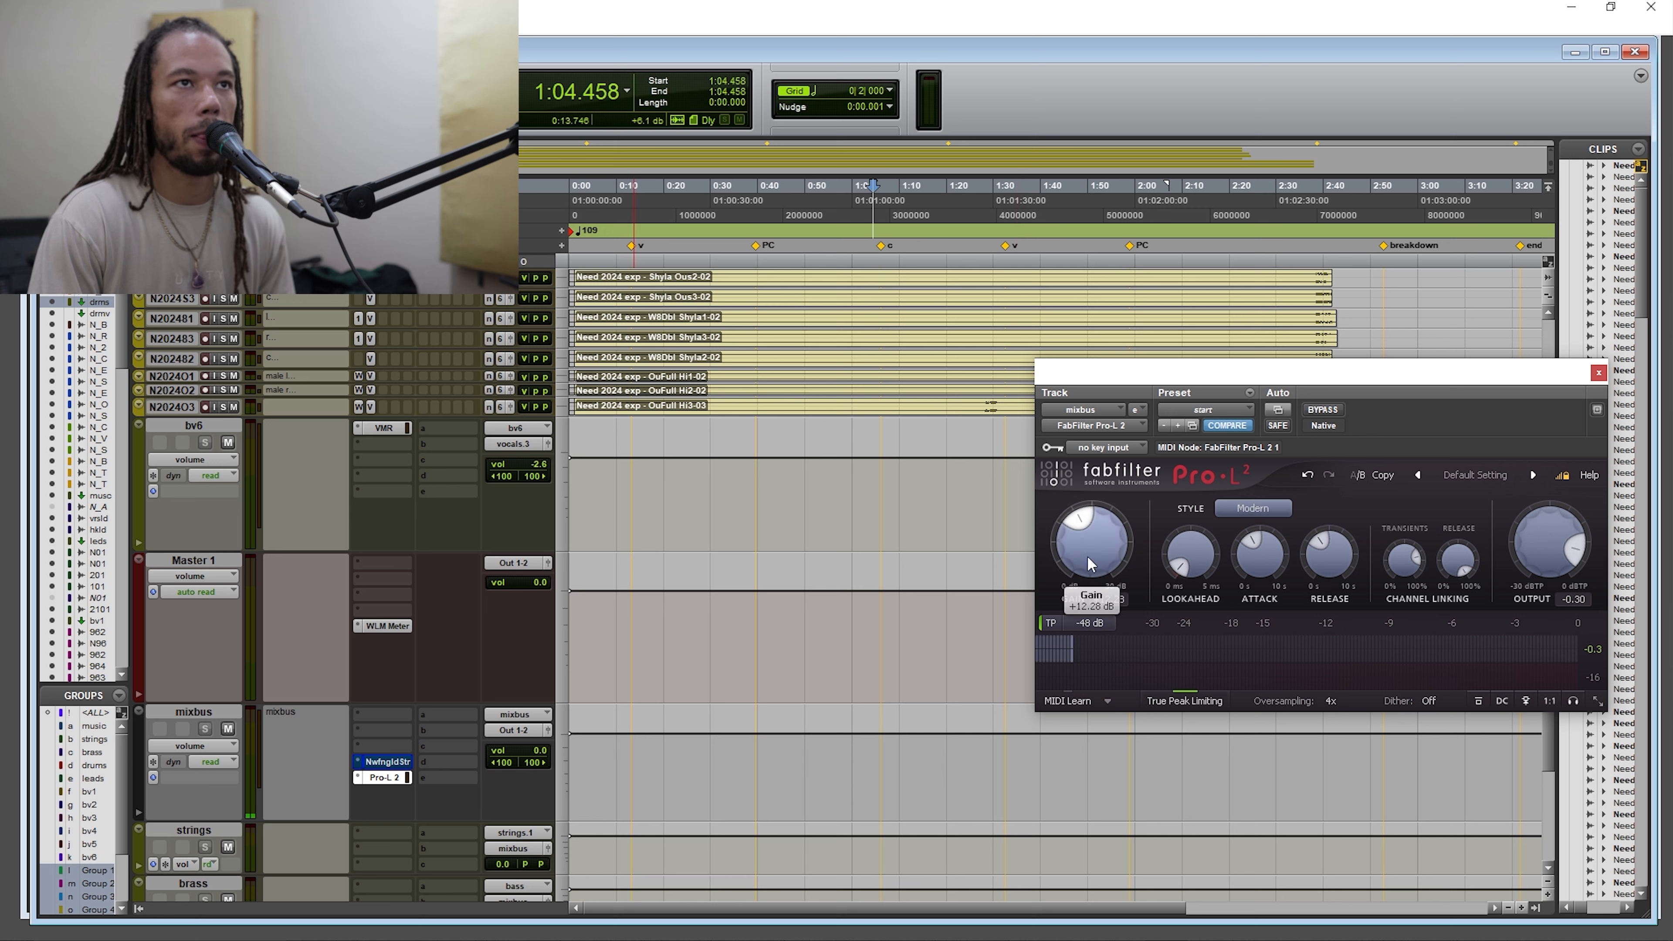
mouse_move(1087, 555)
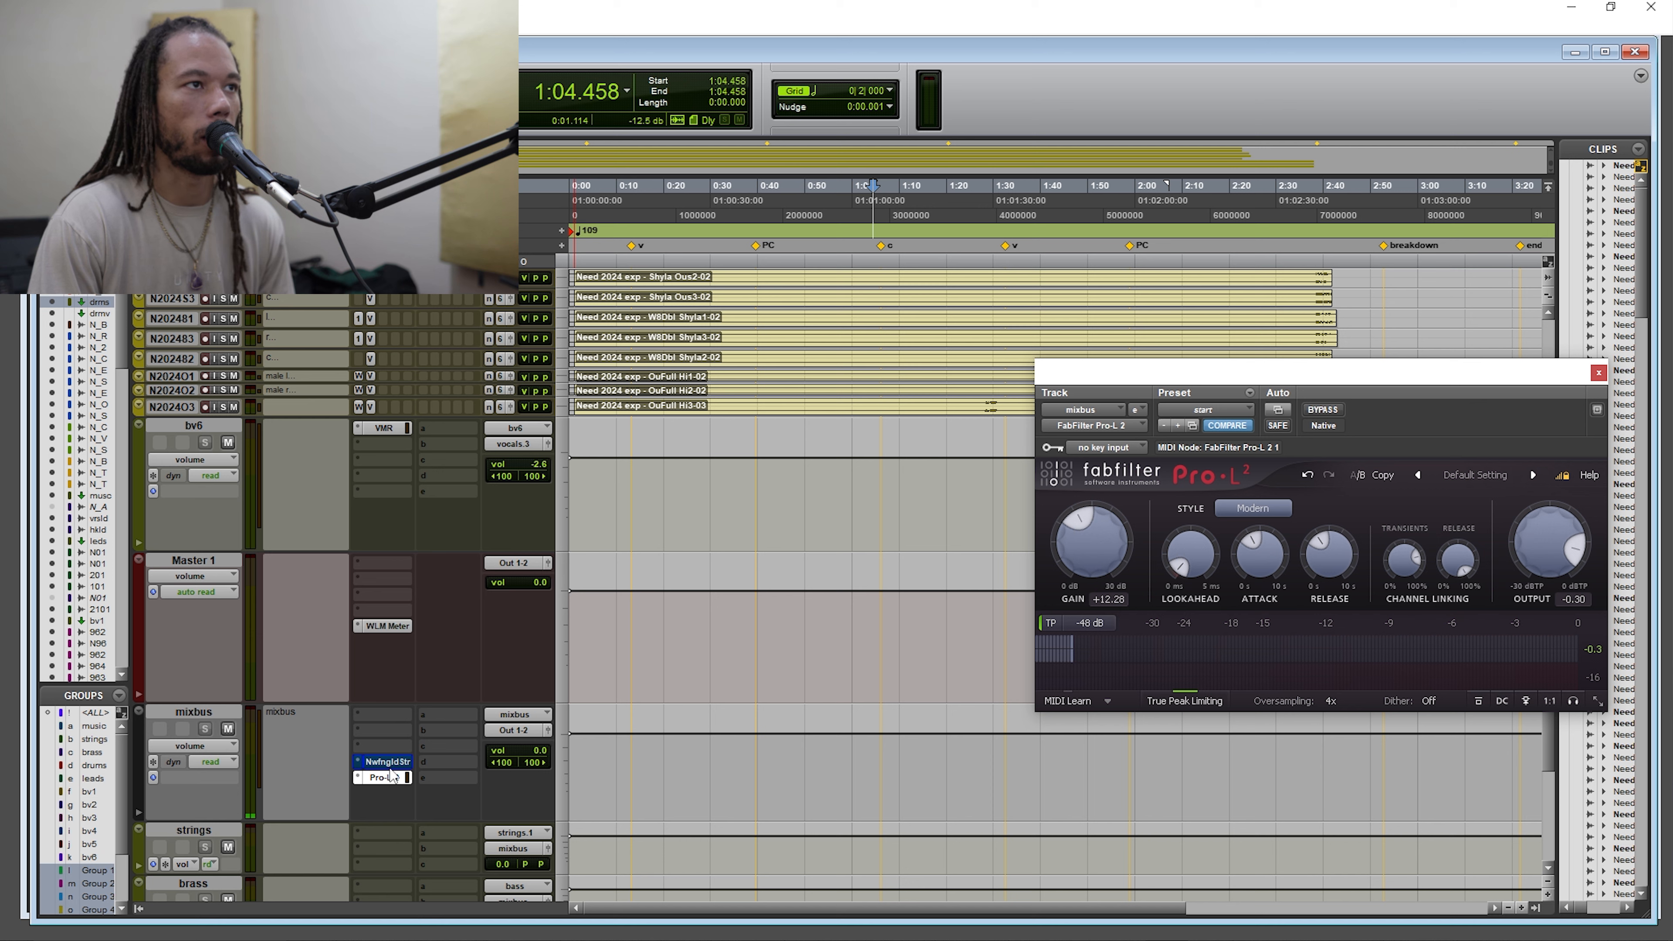
key("space")
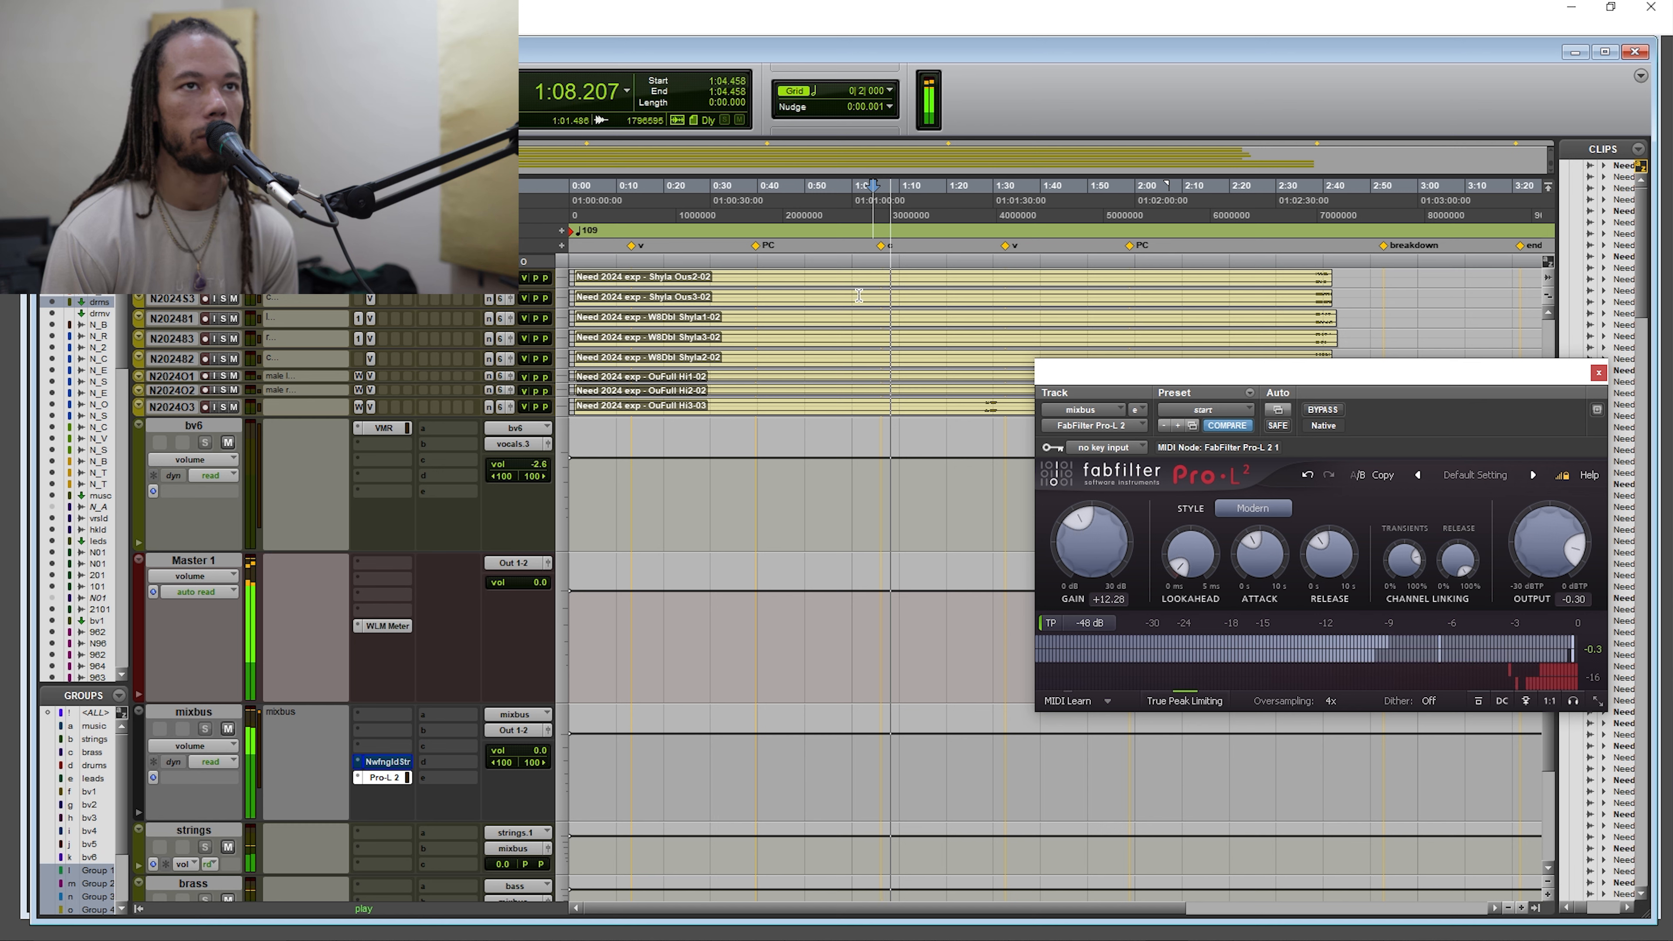
key("space")
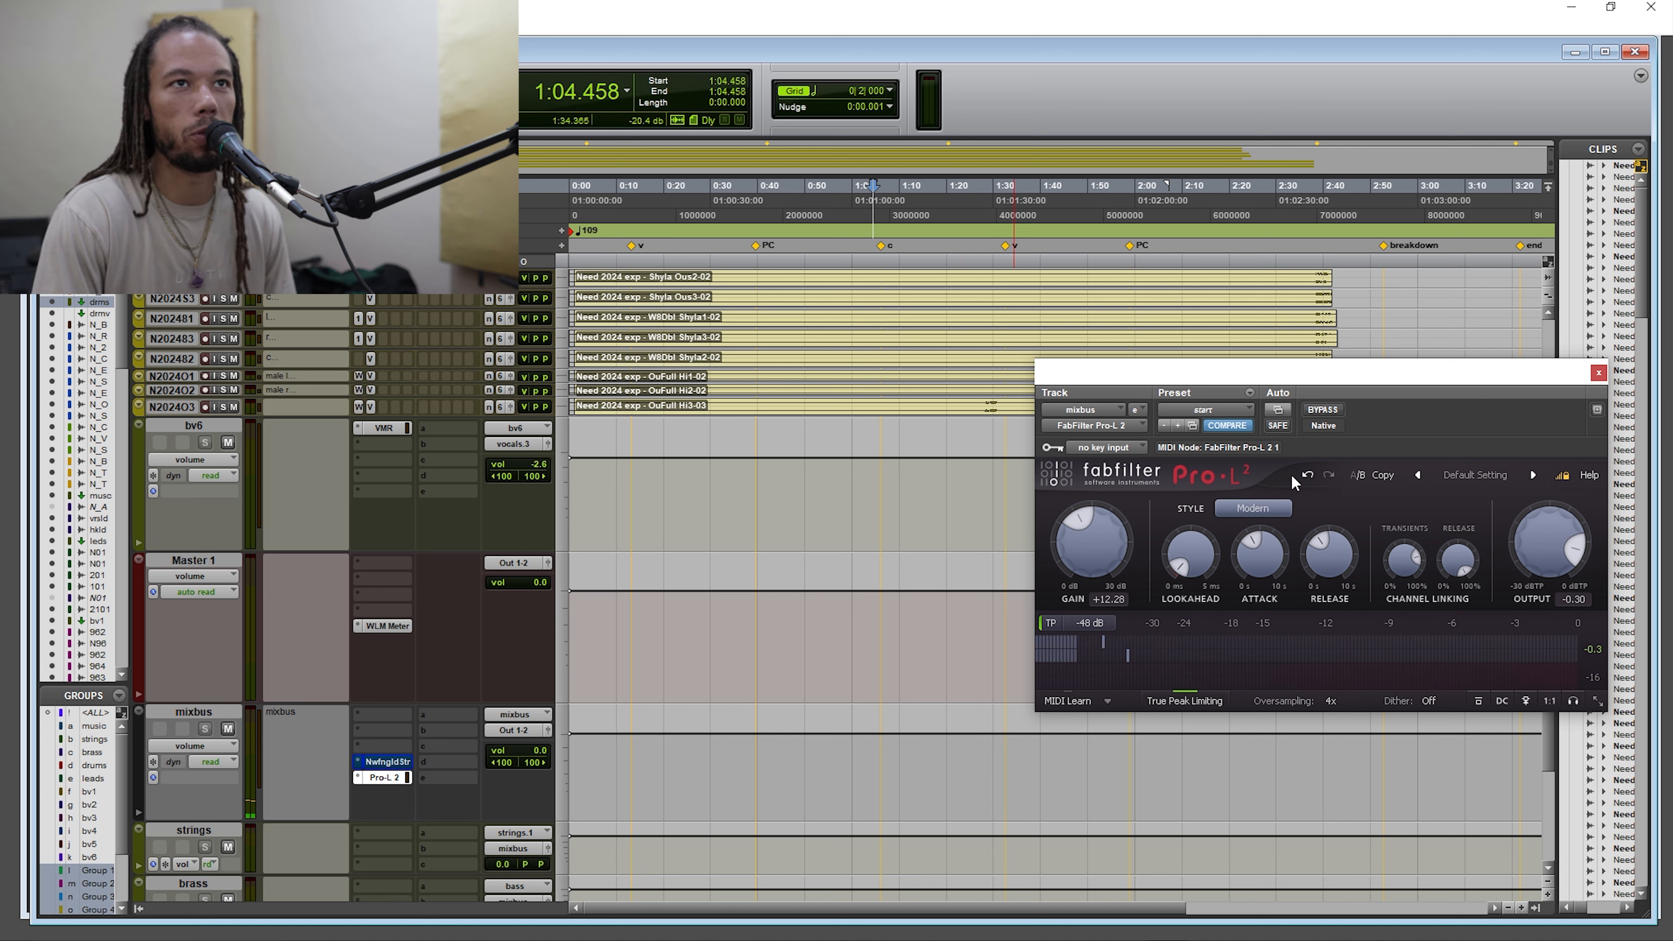
Restore the Pro-L 2 state with +9.00 dB gain, reactivate Saturate and play from 1:05.201 to compare the sound.
left_click(1357, 474)
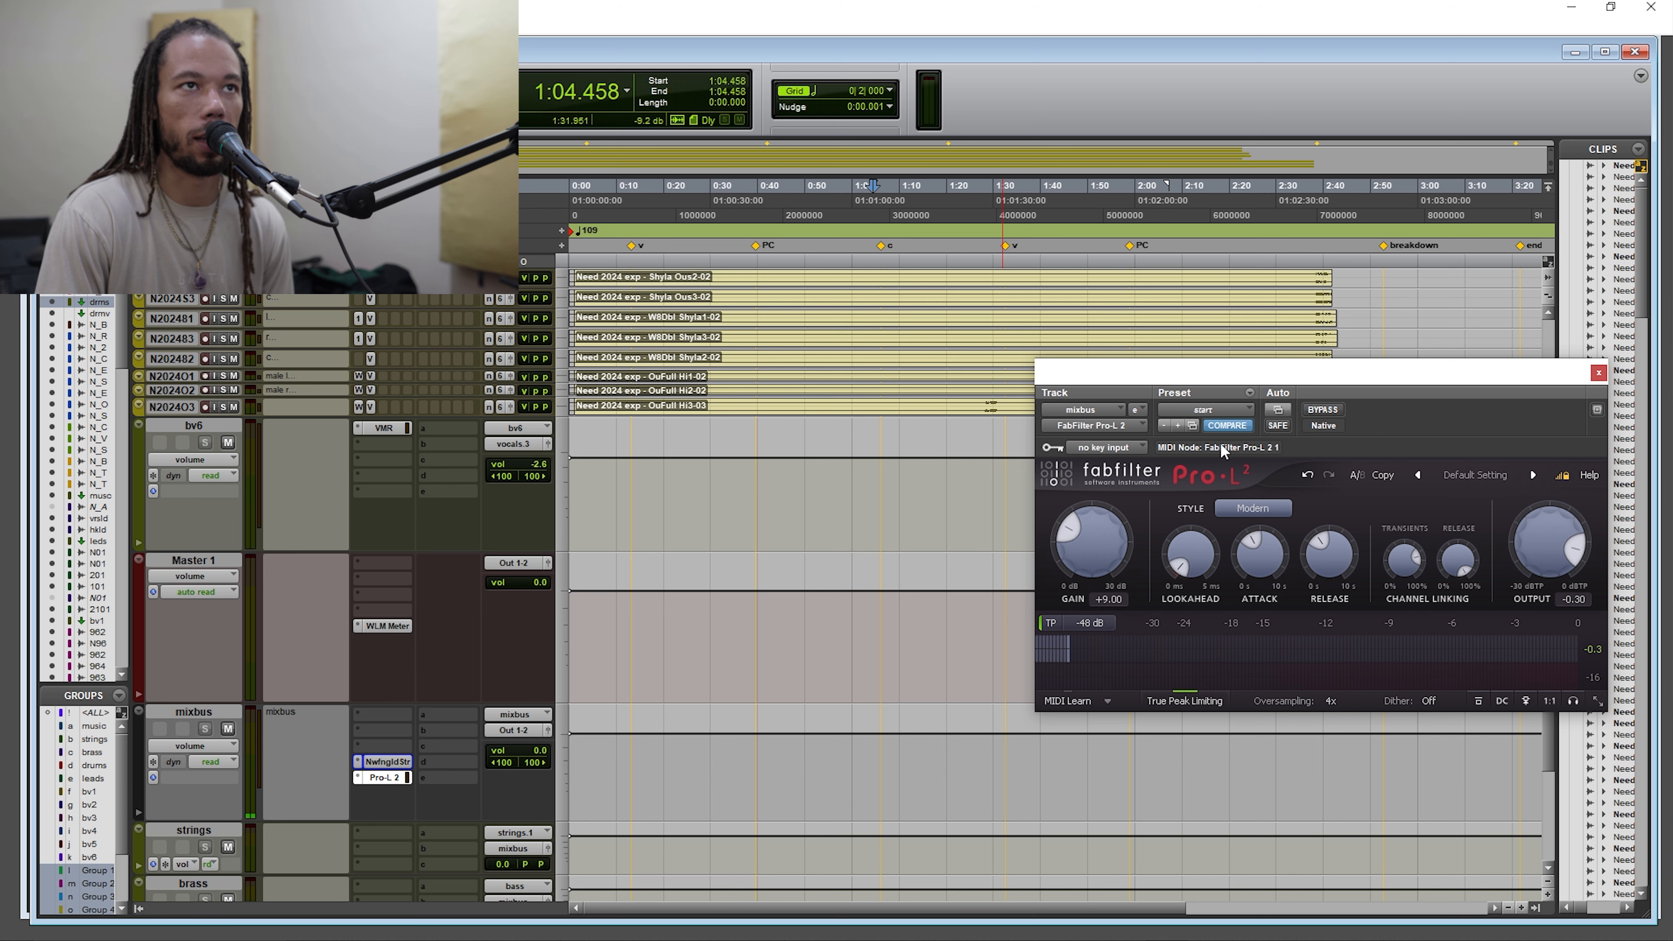
left_click_drag(1268, 381, 1255, 379)
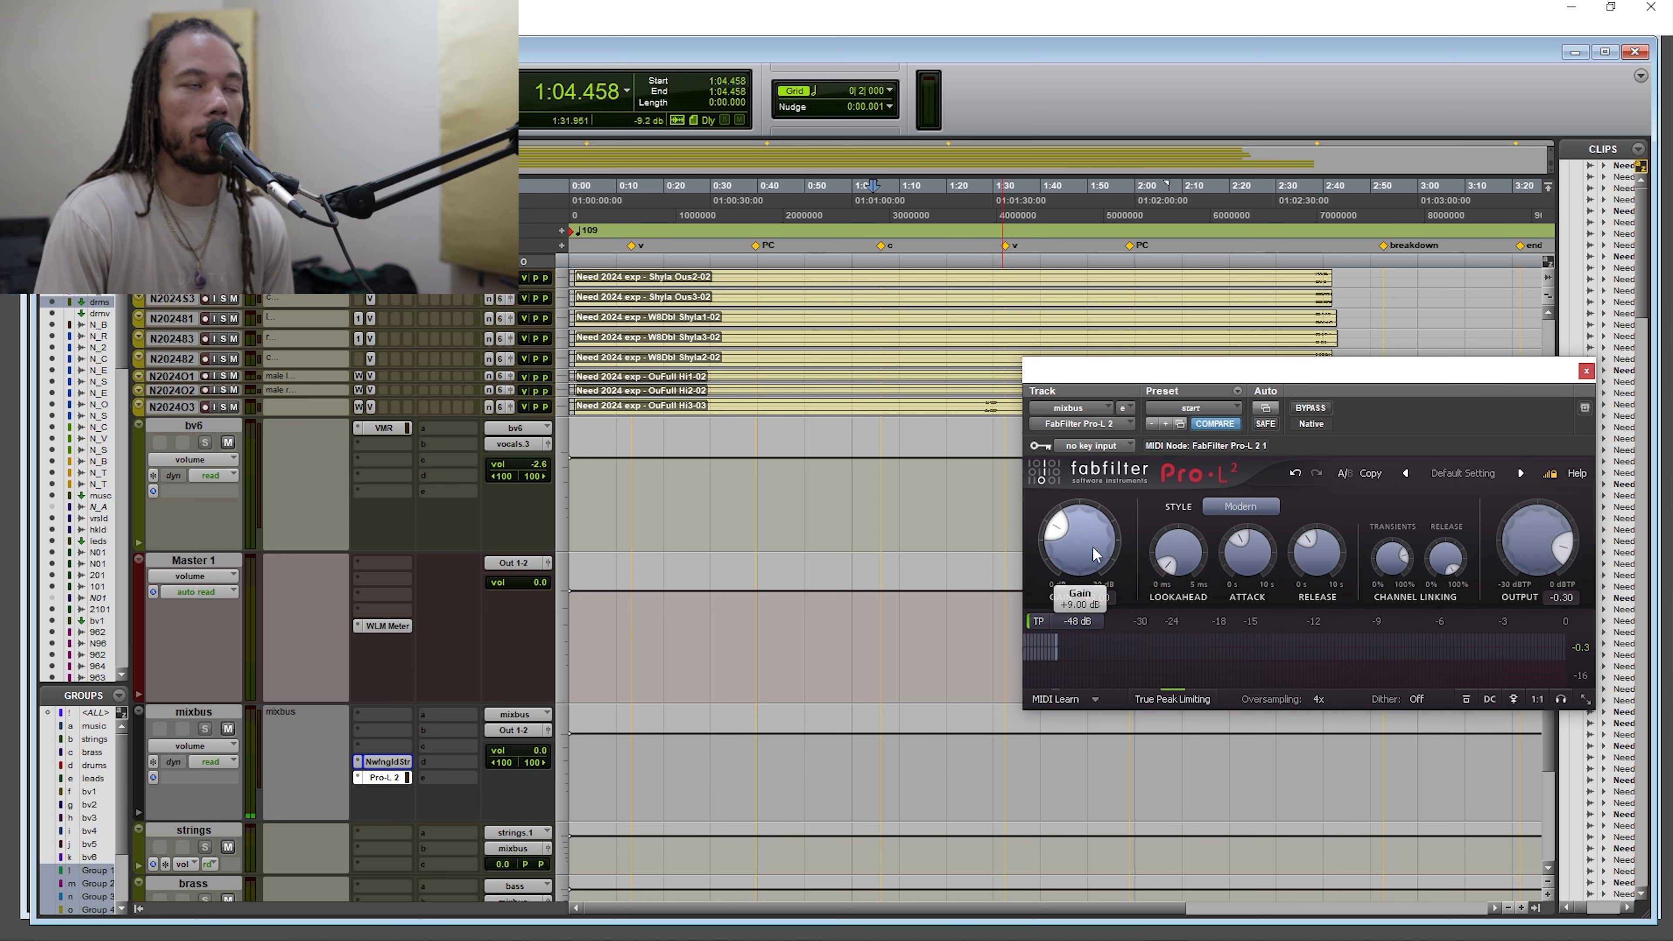
left_click(387, 763)
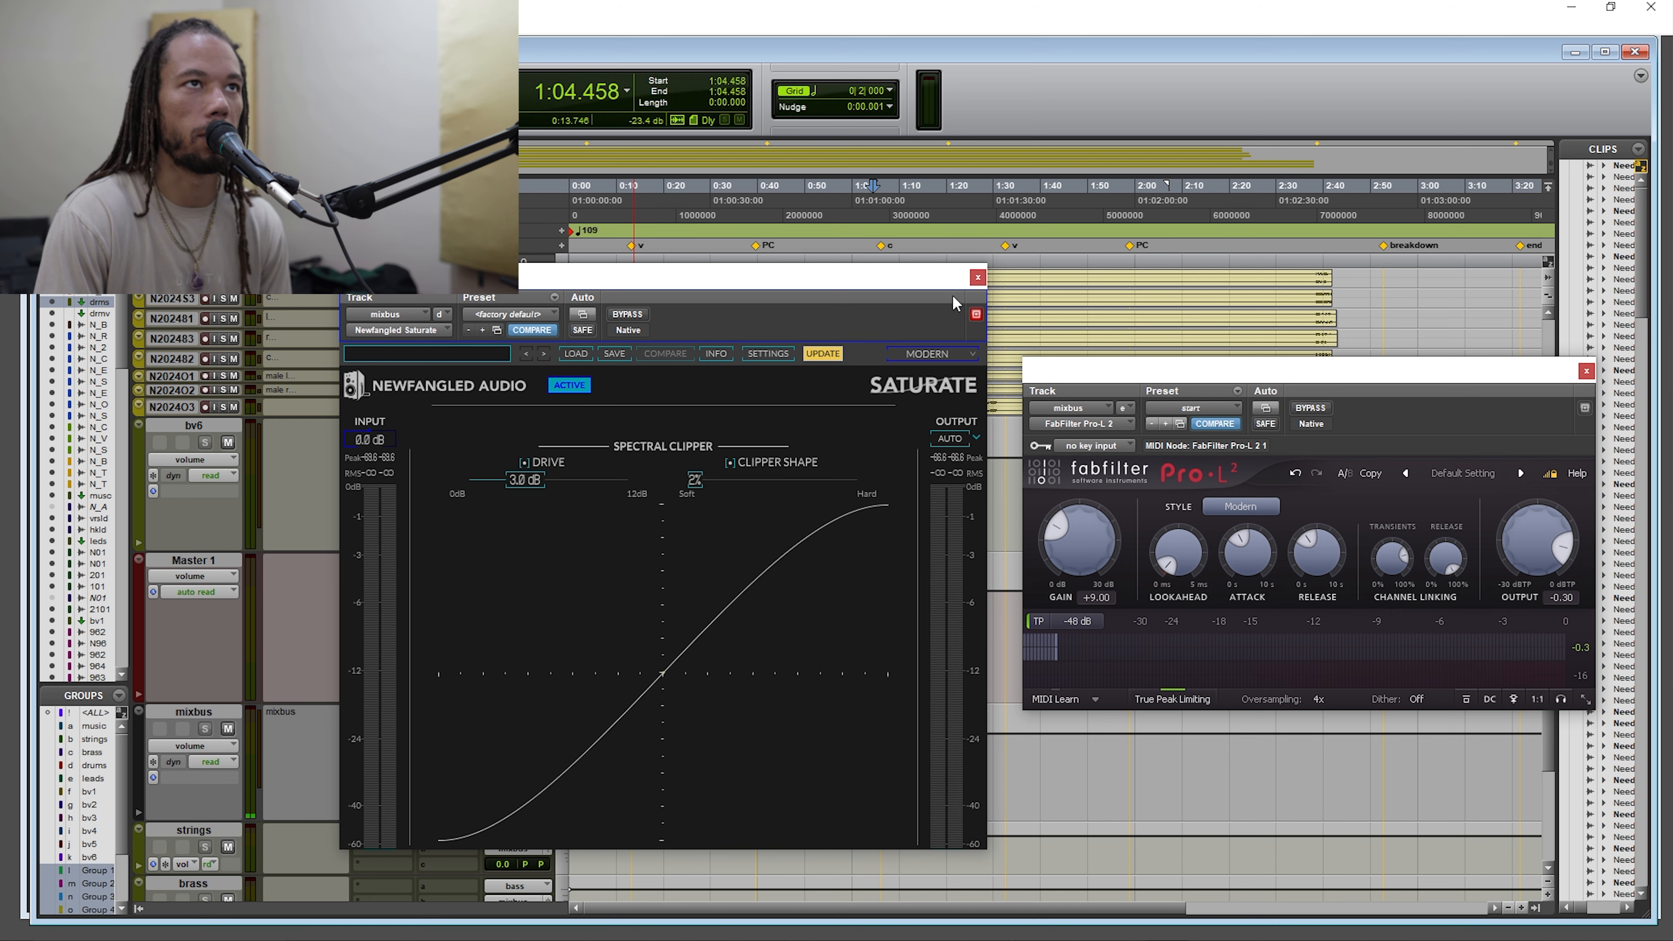
left_click(977, 278)
left_click(876, 231)
key("space")
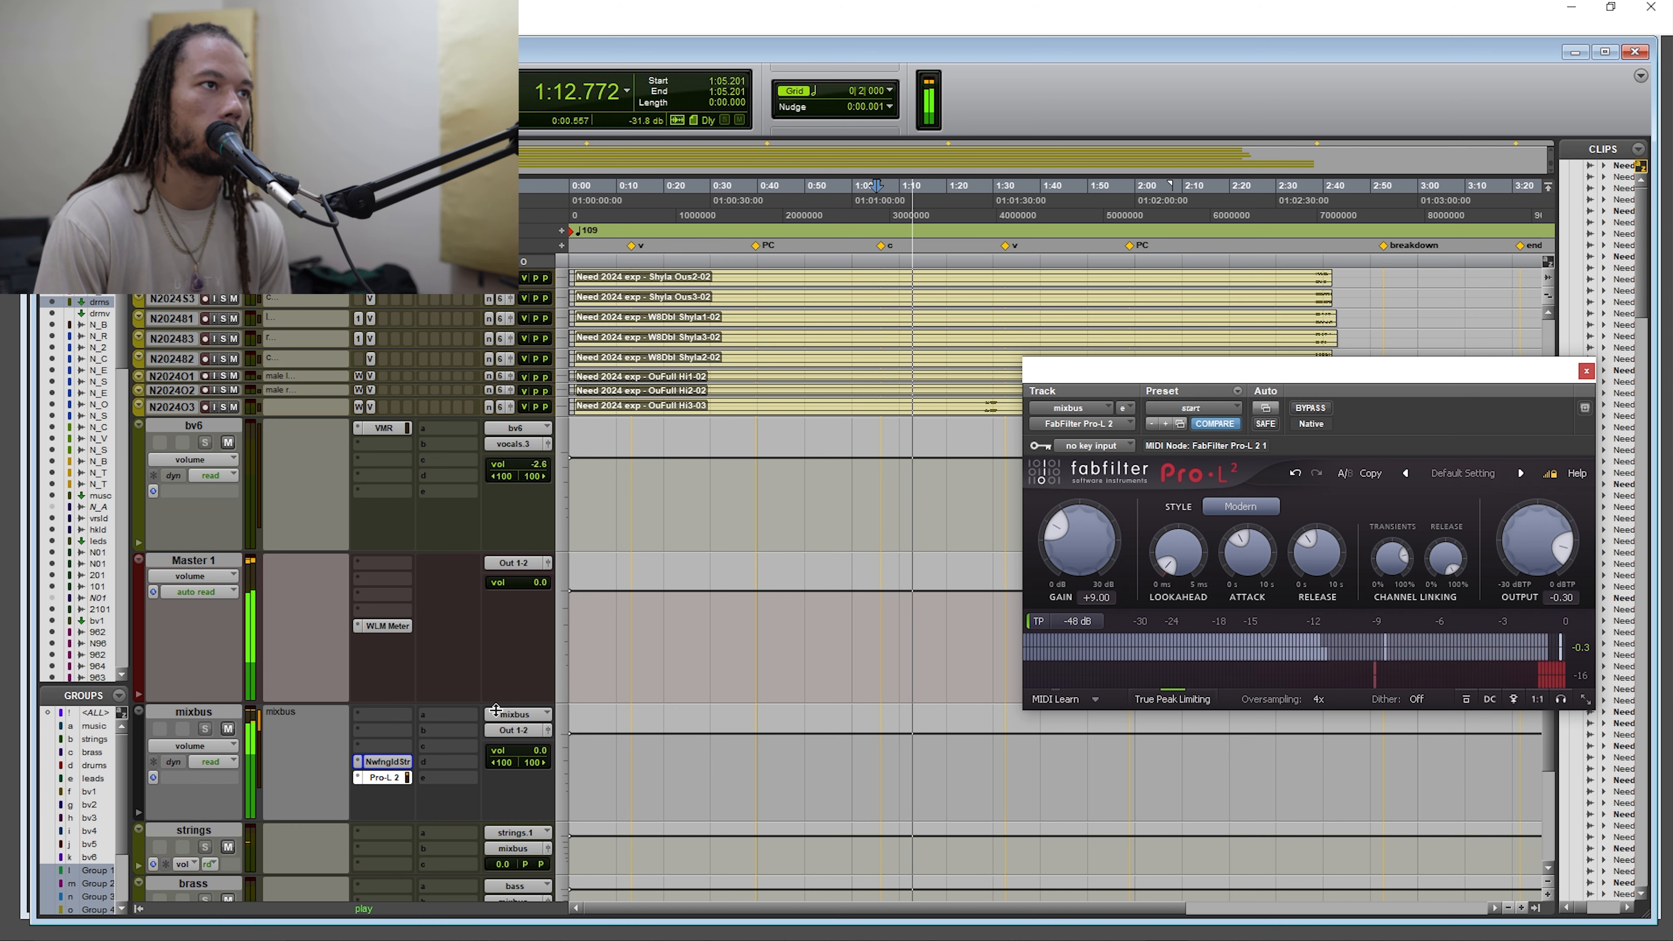
Open Saturate on the mixbus during playback and raise its drive to 3.5 dB.
left_click(387, 762)
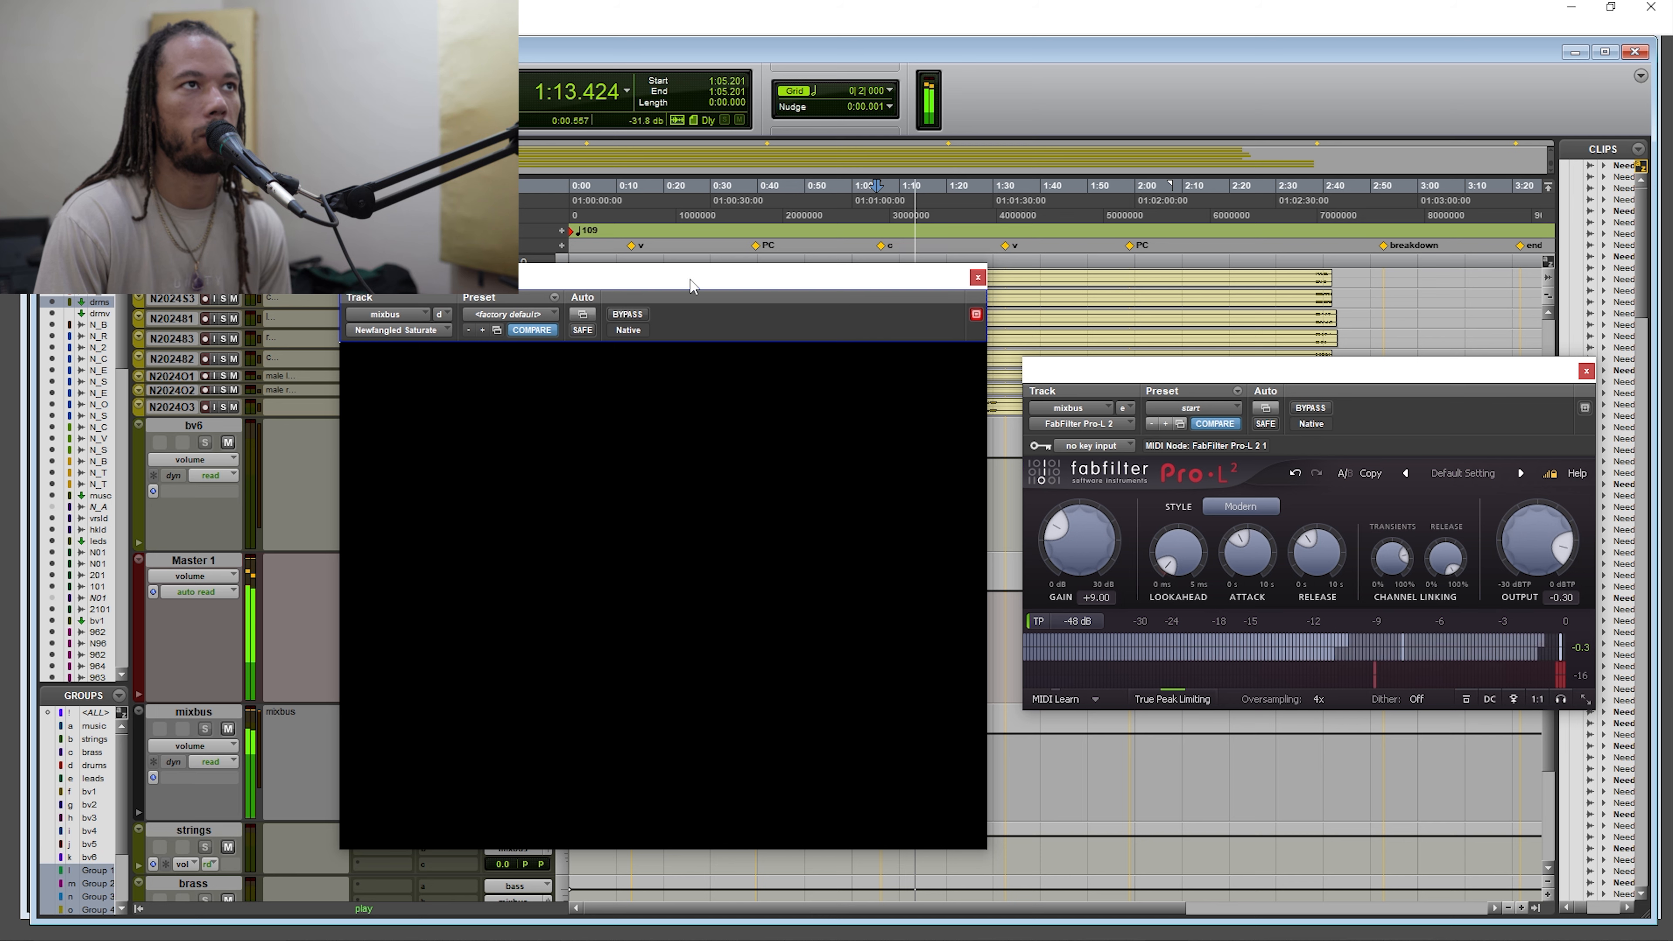
left_click_drag(690, 280, 678, 270)
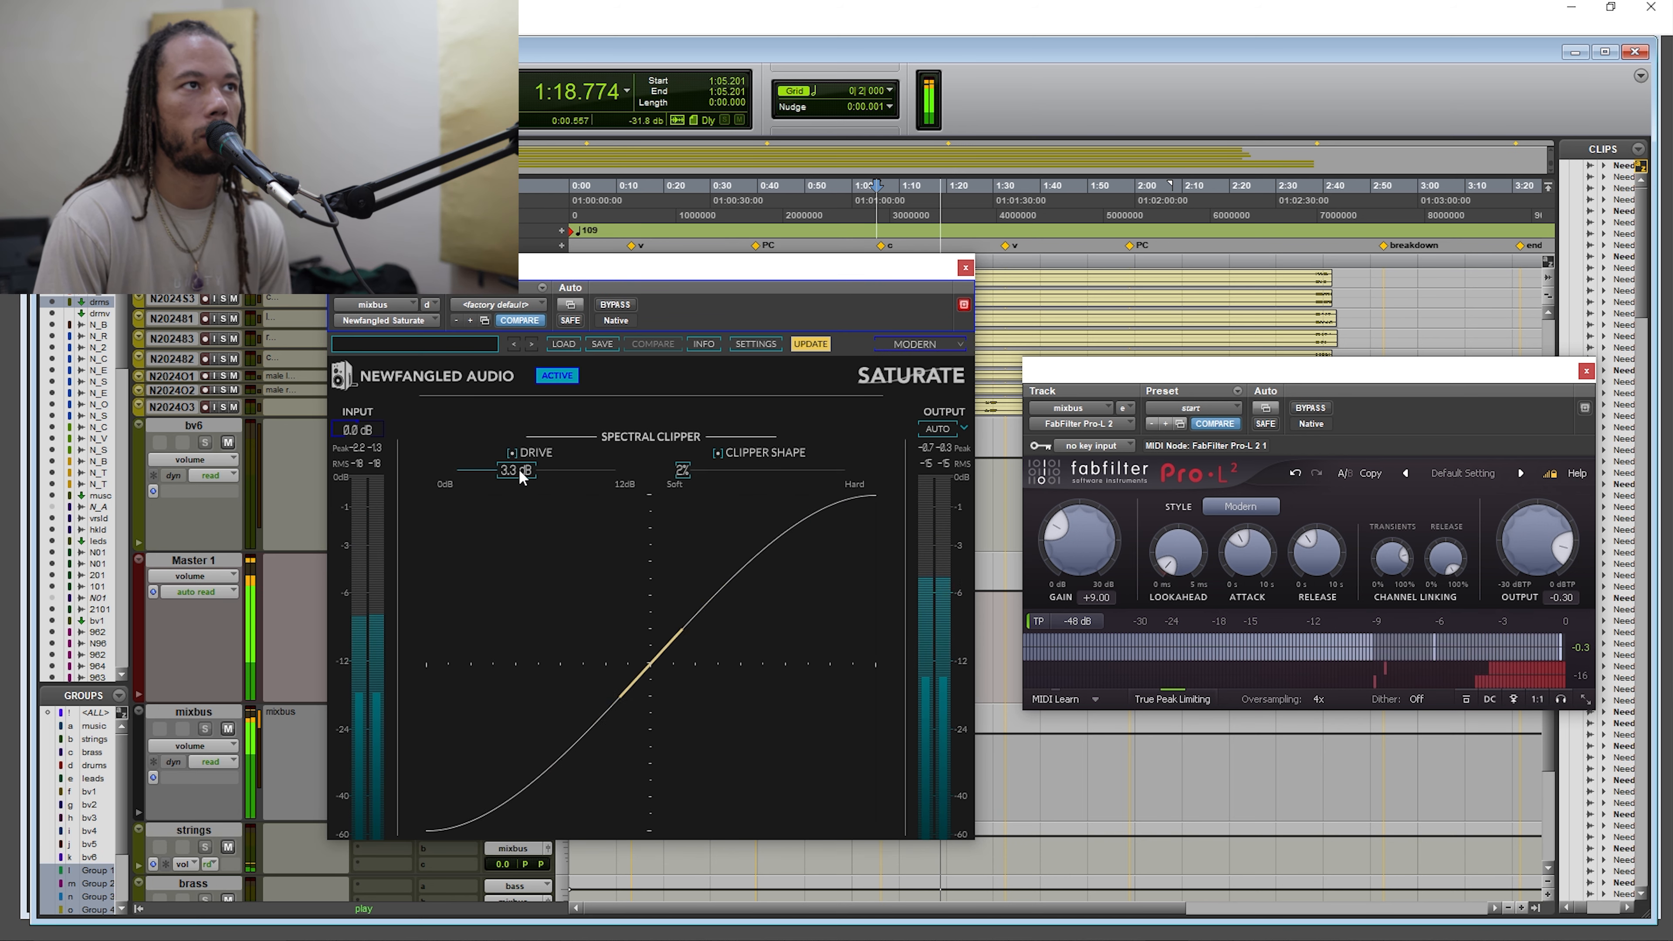
left_click_drag(520, 476, 521, 472)
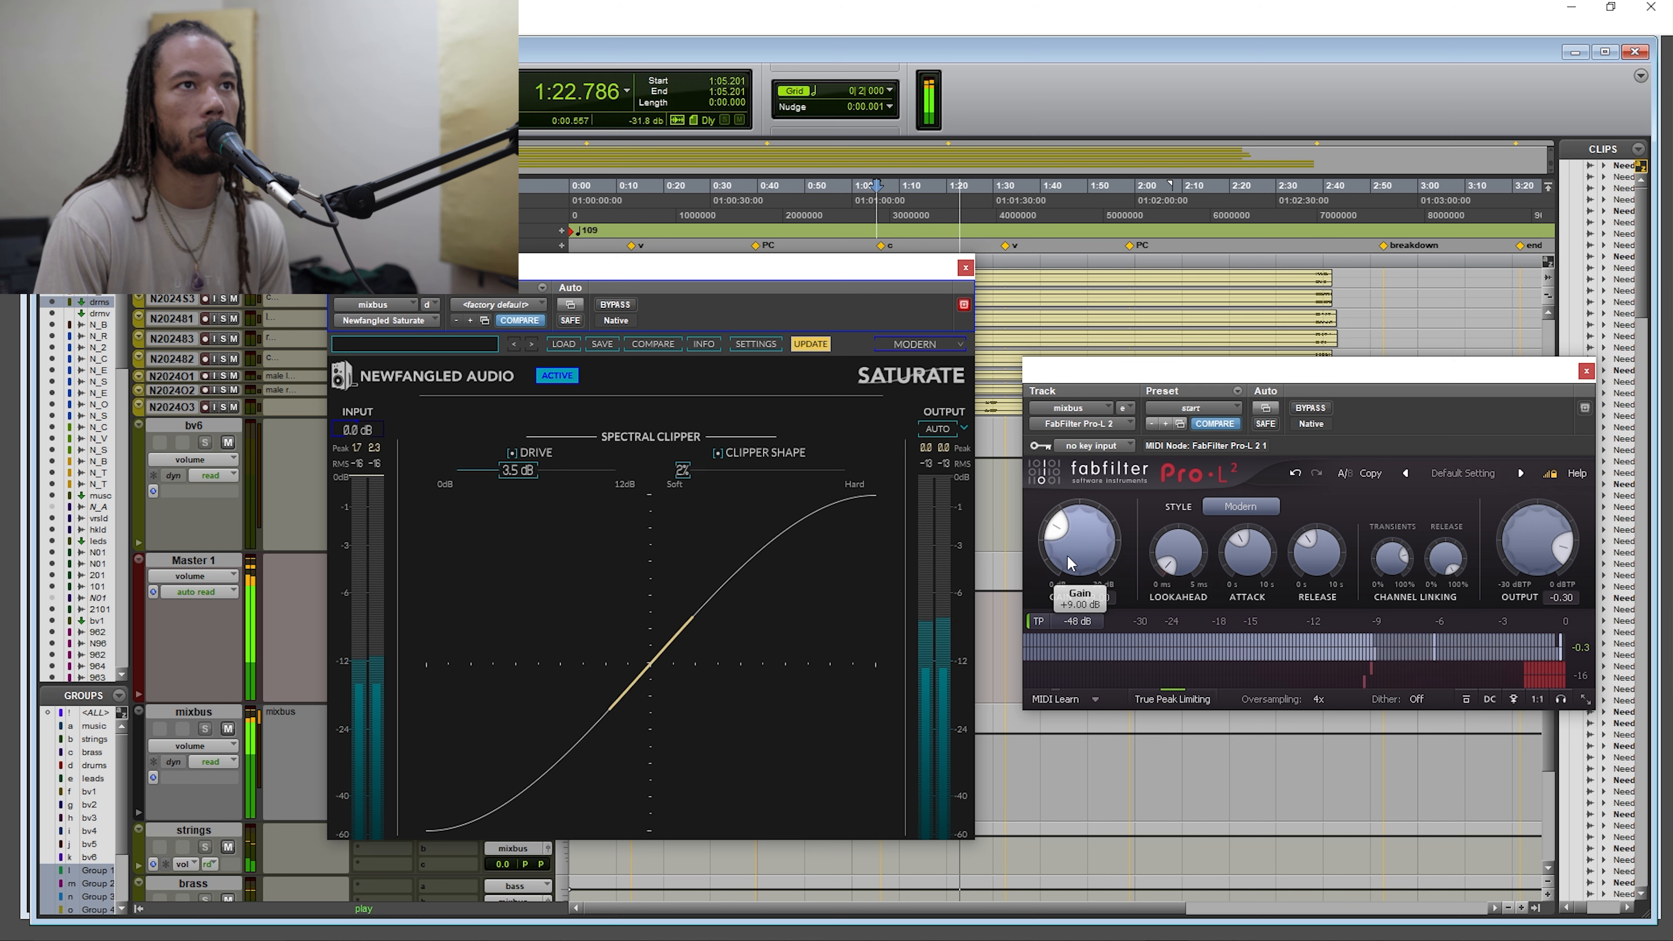
Set the Pro-L 2 gain to +8.67 dB, stop playback and place the cursor at 1:04.458.
left_click_drag(1071, 563, 1077, 553)
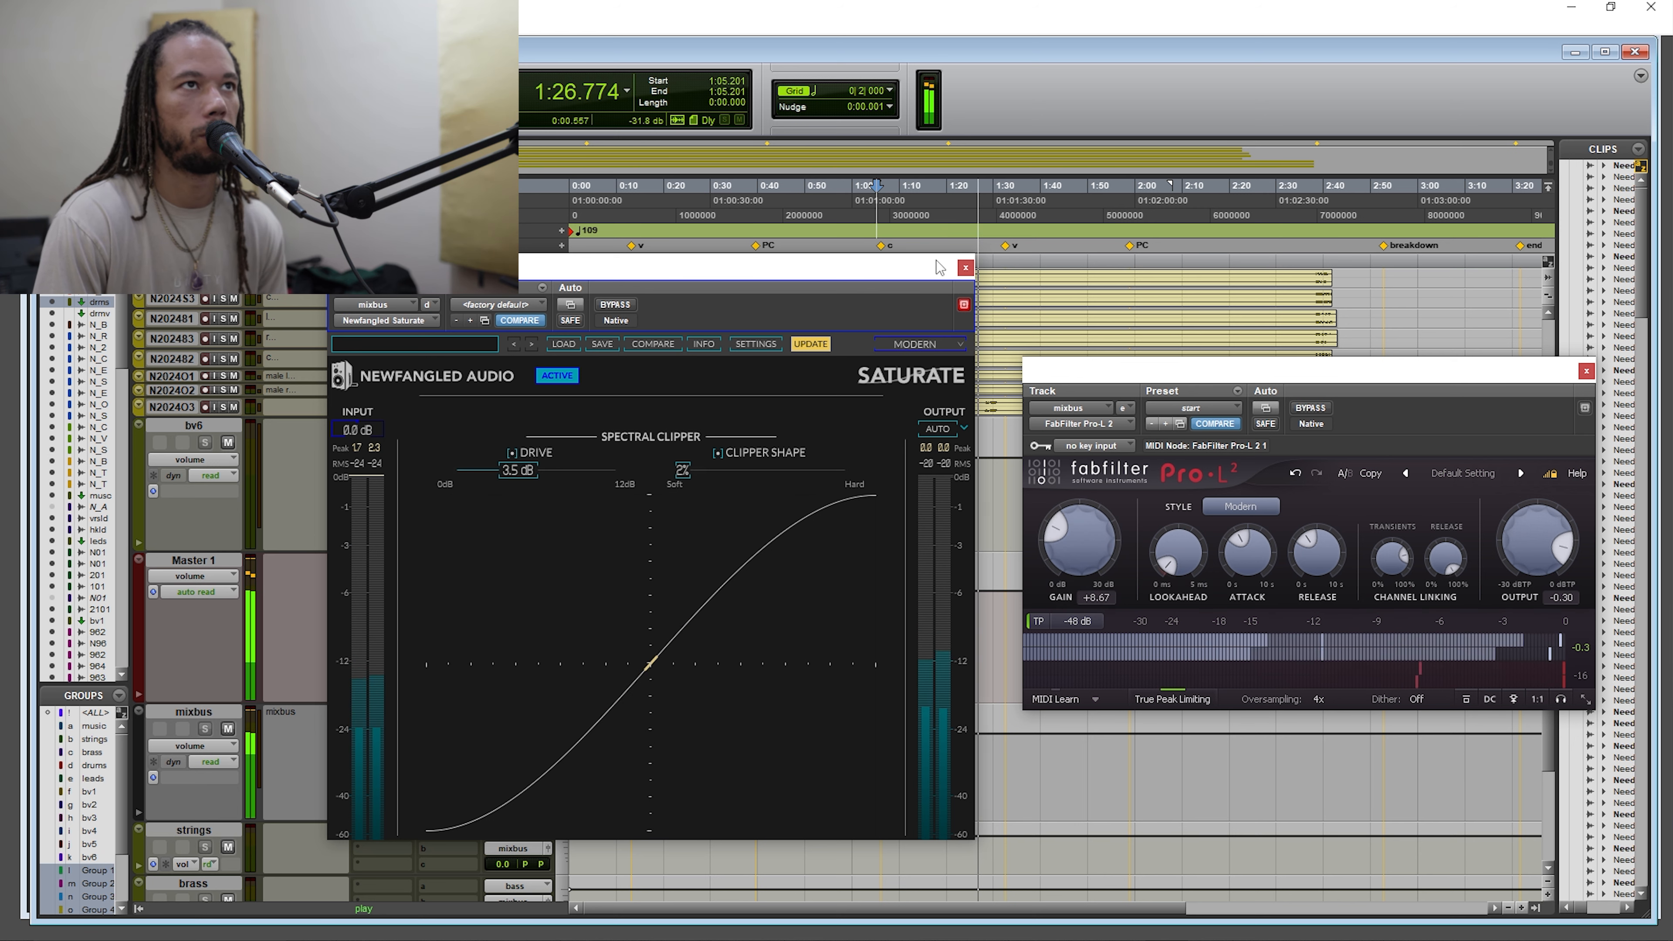
key("space")
left_click_drag(939, 267, 947, 281)
left_click(879, 229)
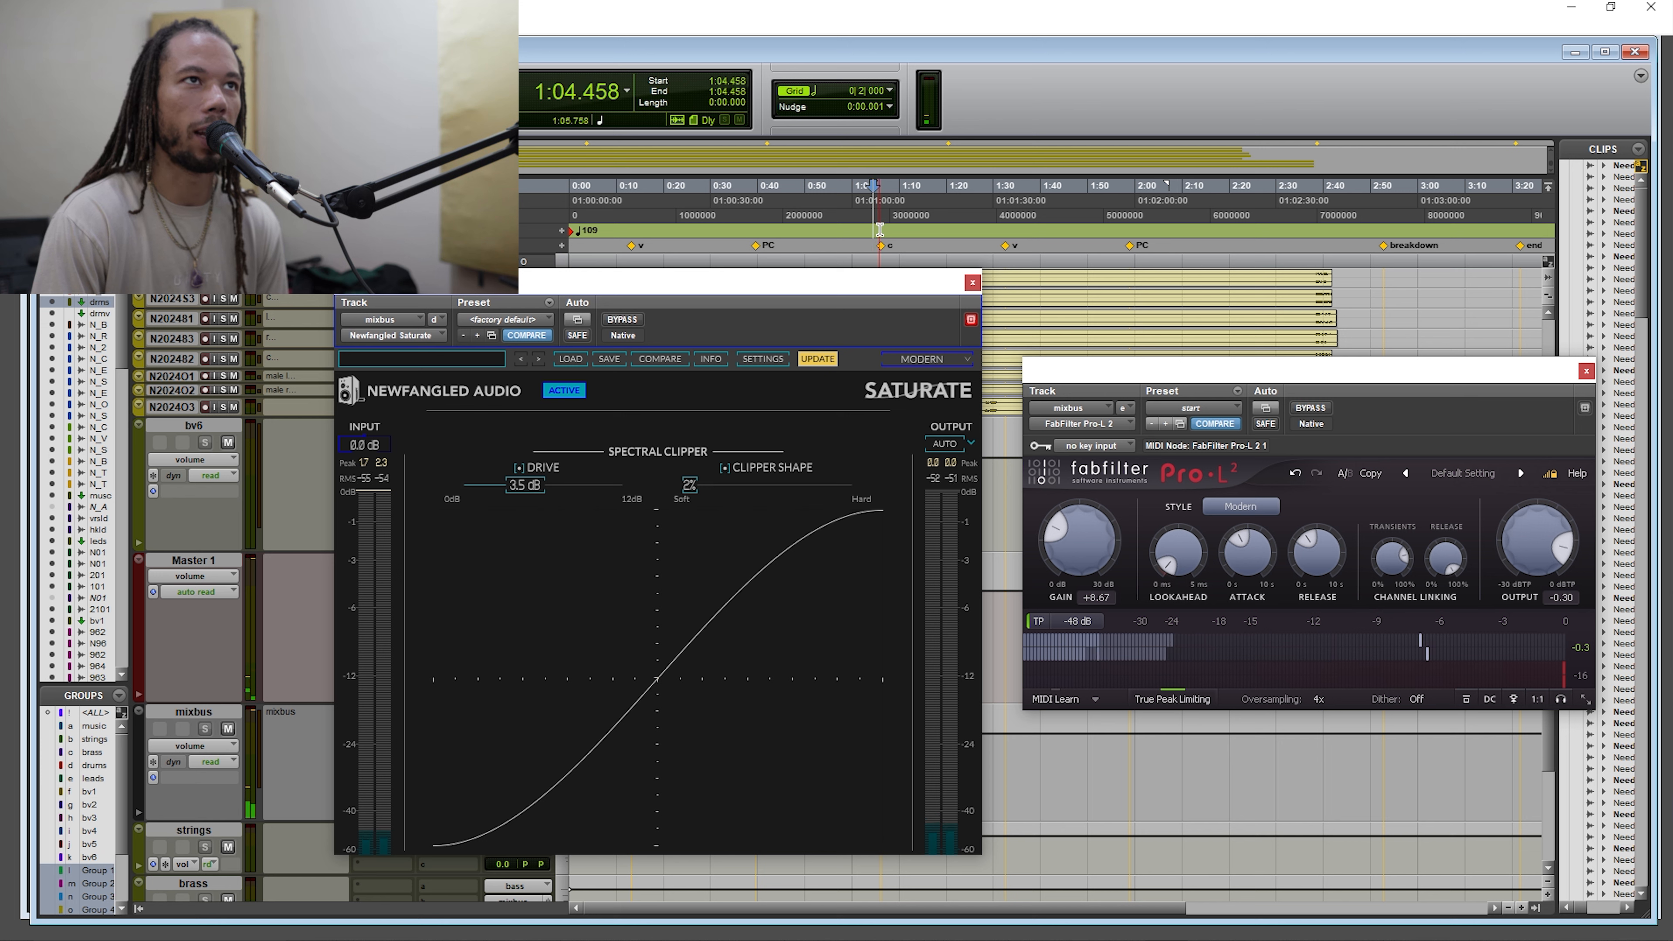
Play from 1:06.130 and lower the Saturate drive on the mixbus to 3.3 dB while listening.
key("space")
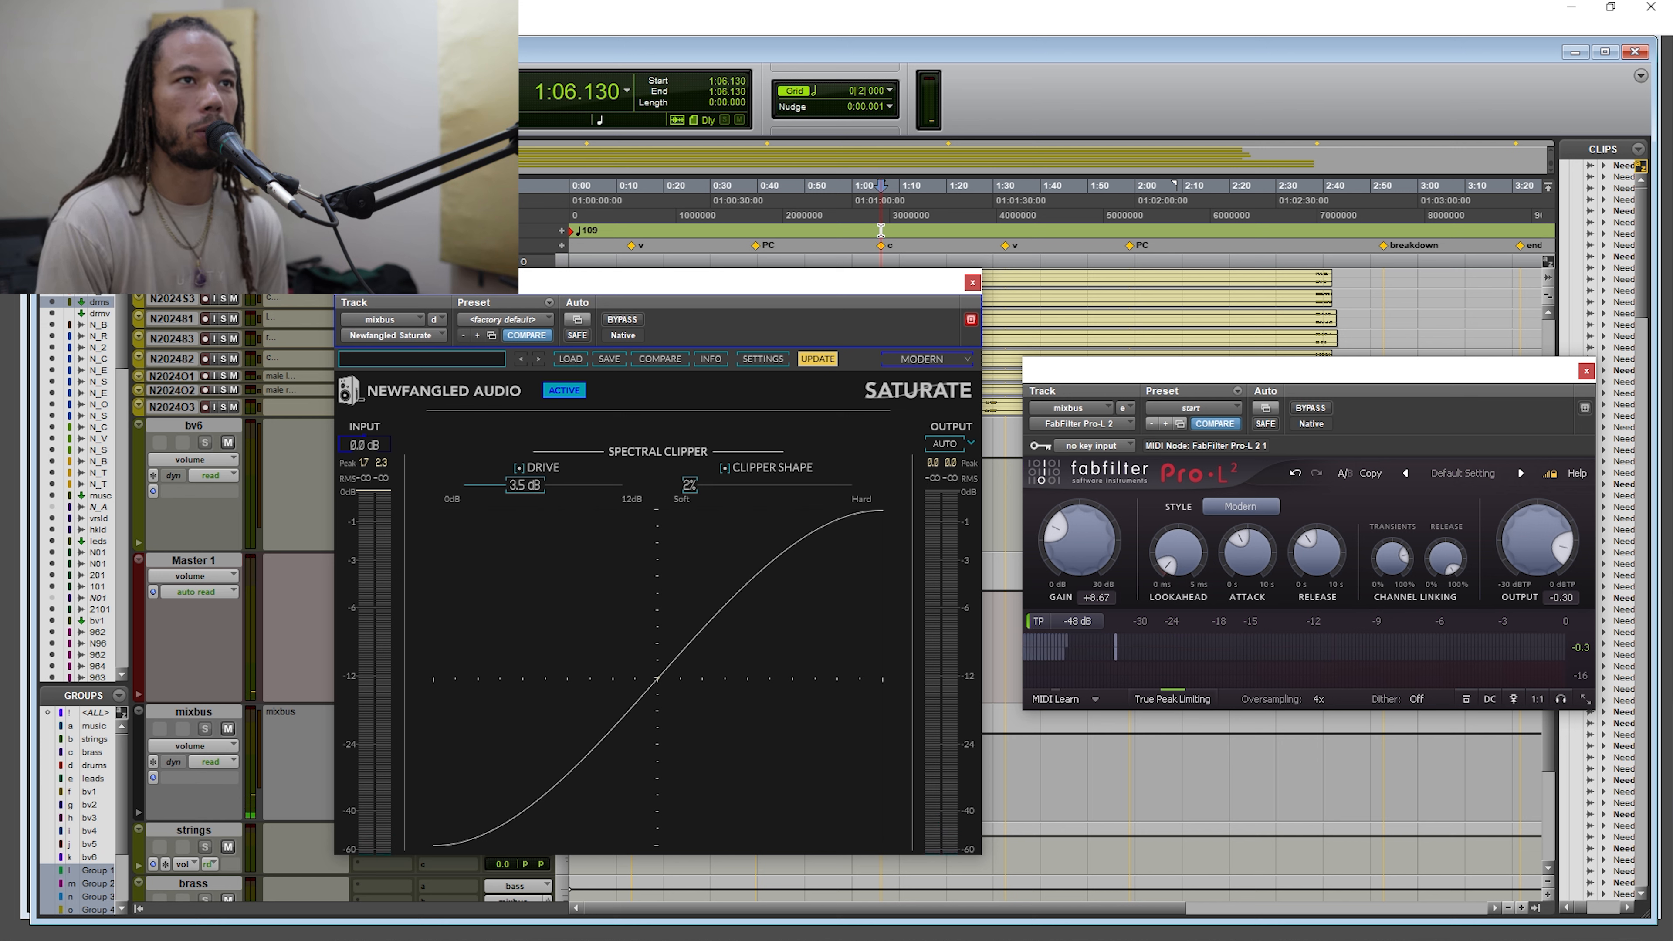
key("space")
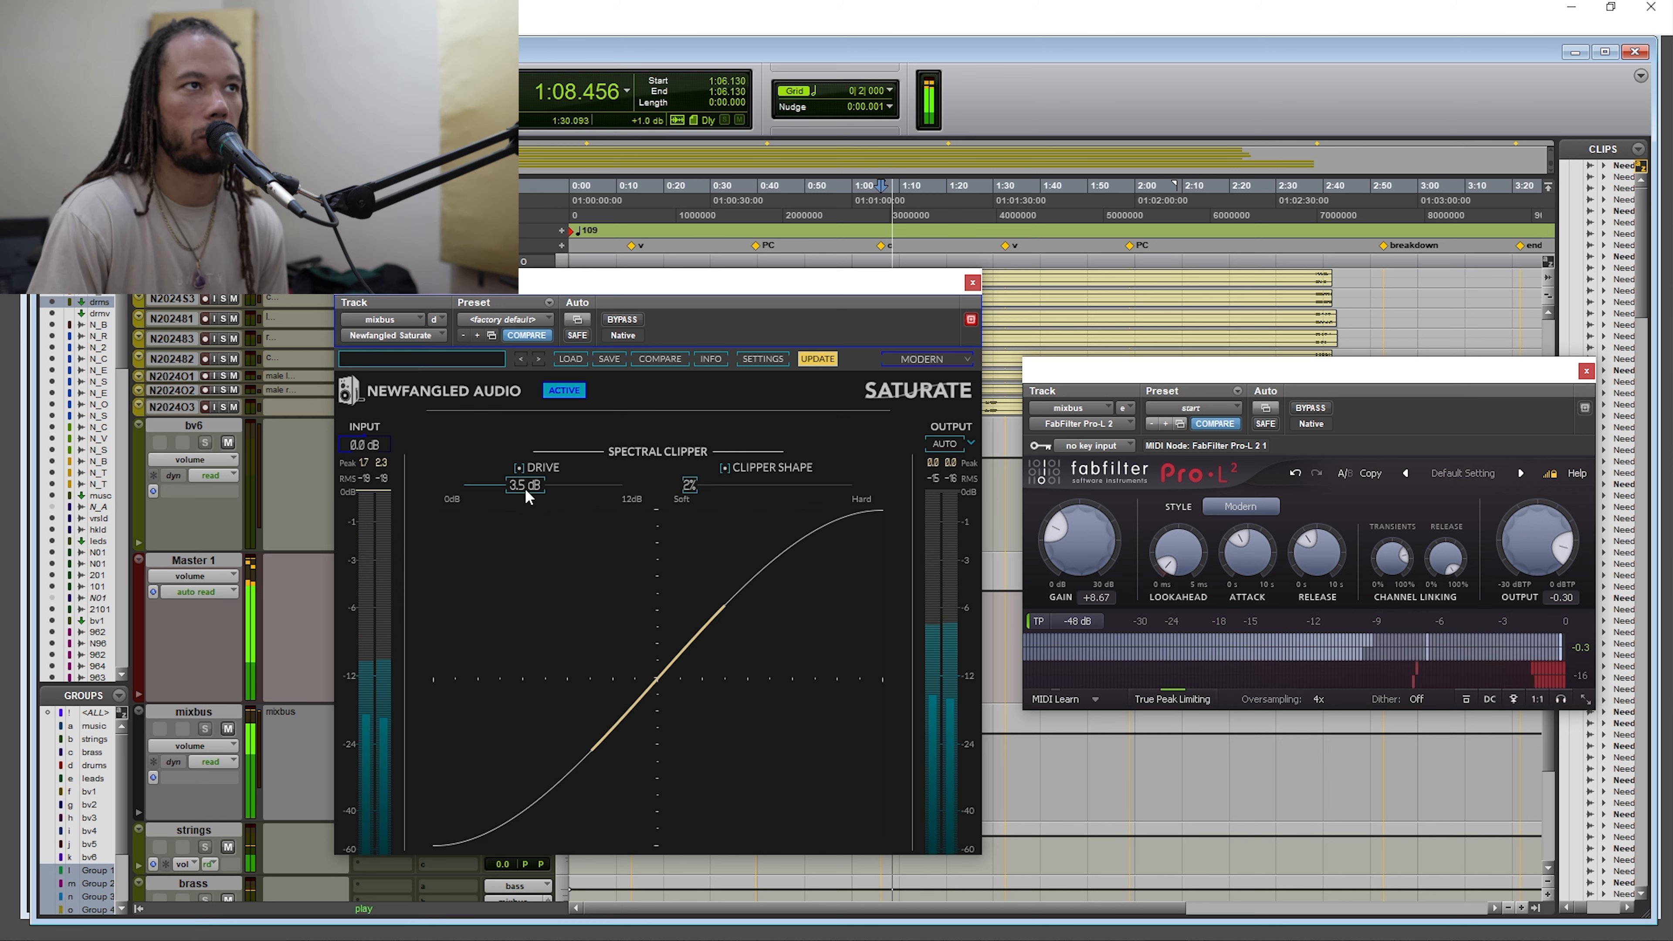
left_click_drag(524, 486, 525, 497)
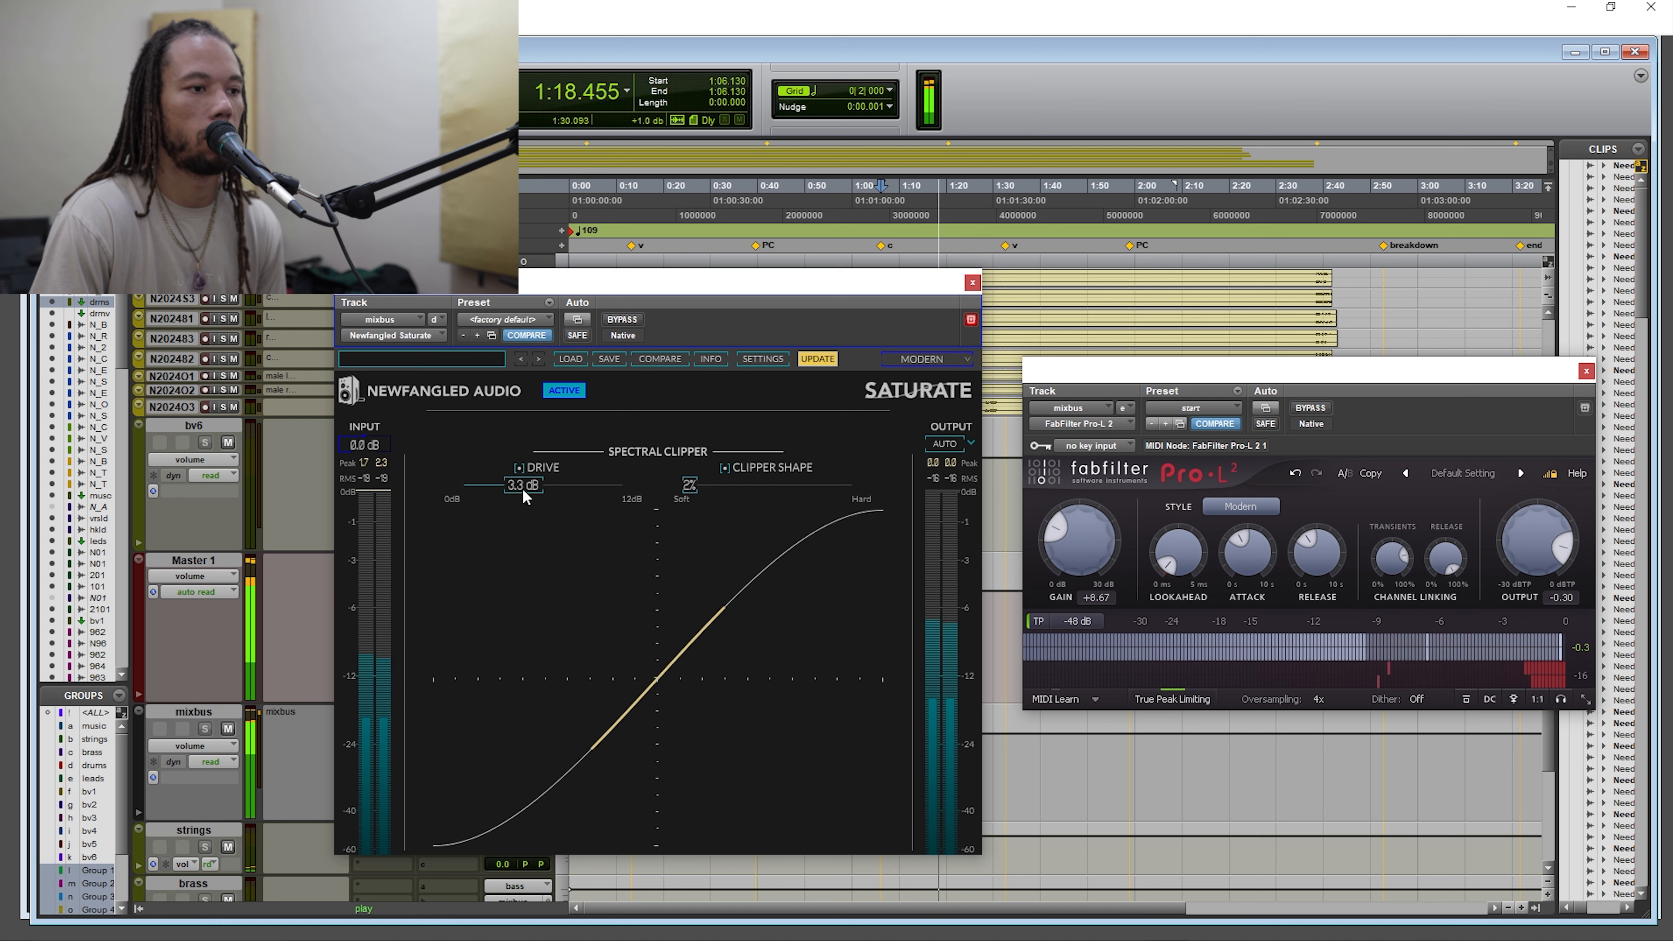
Close the Saturate and Pro-L 2 windows and stop playback.
left_click(971, 283)
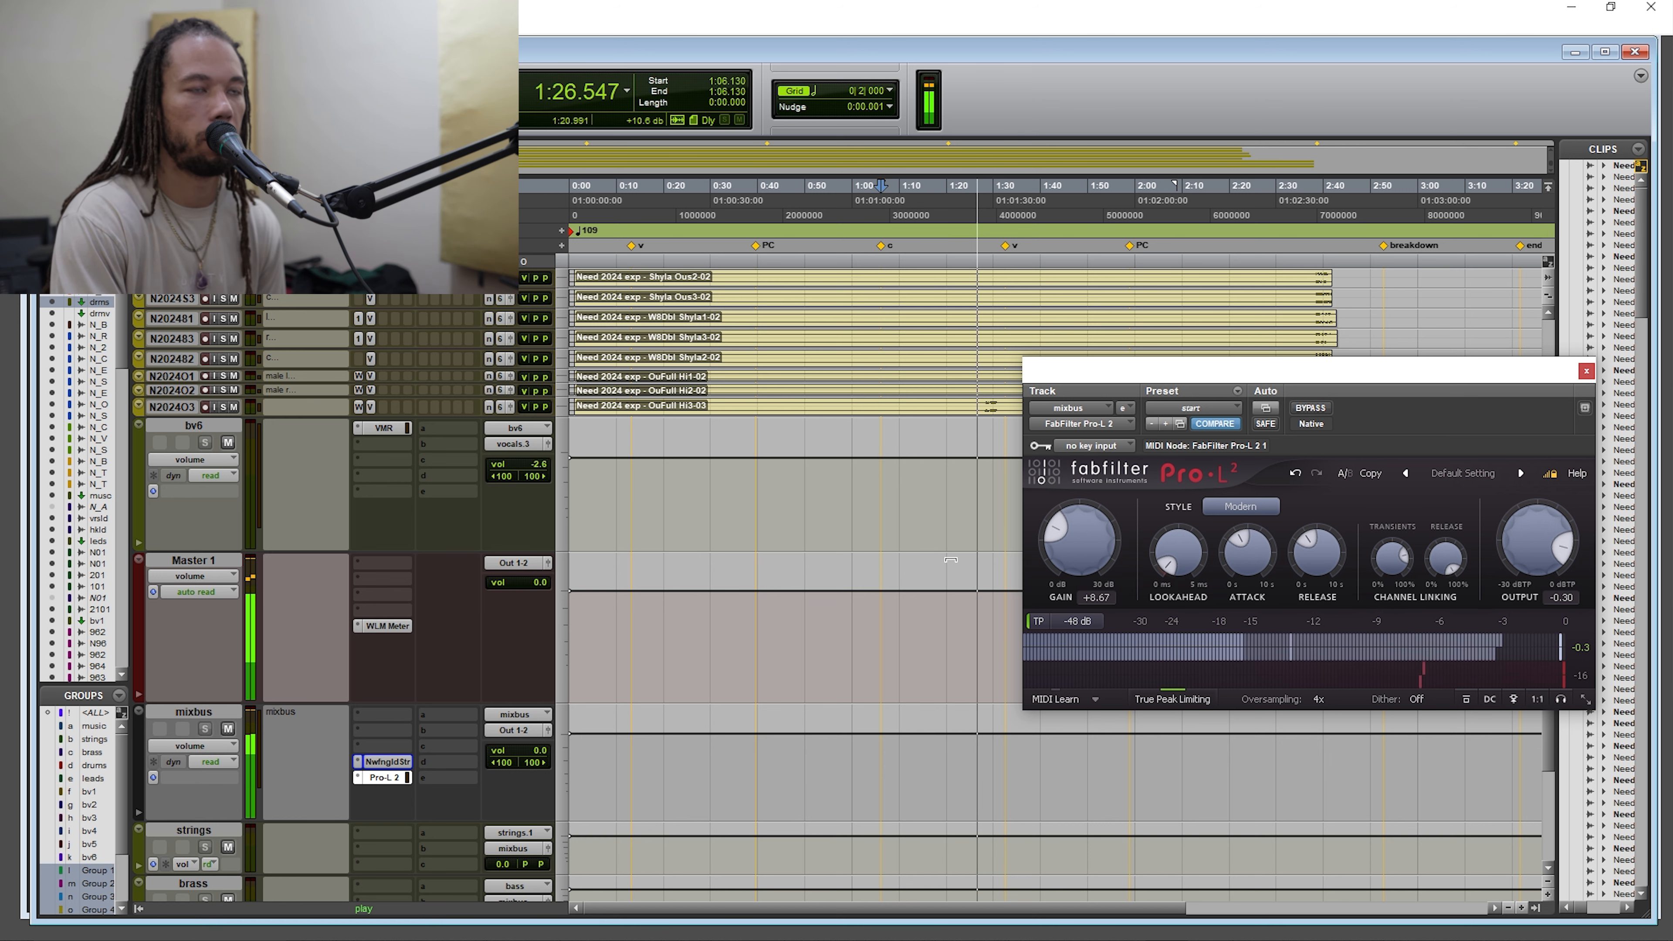
key("space")
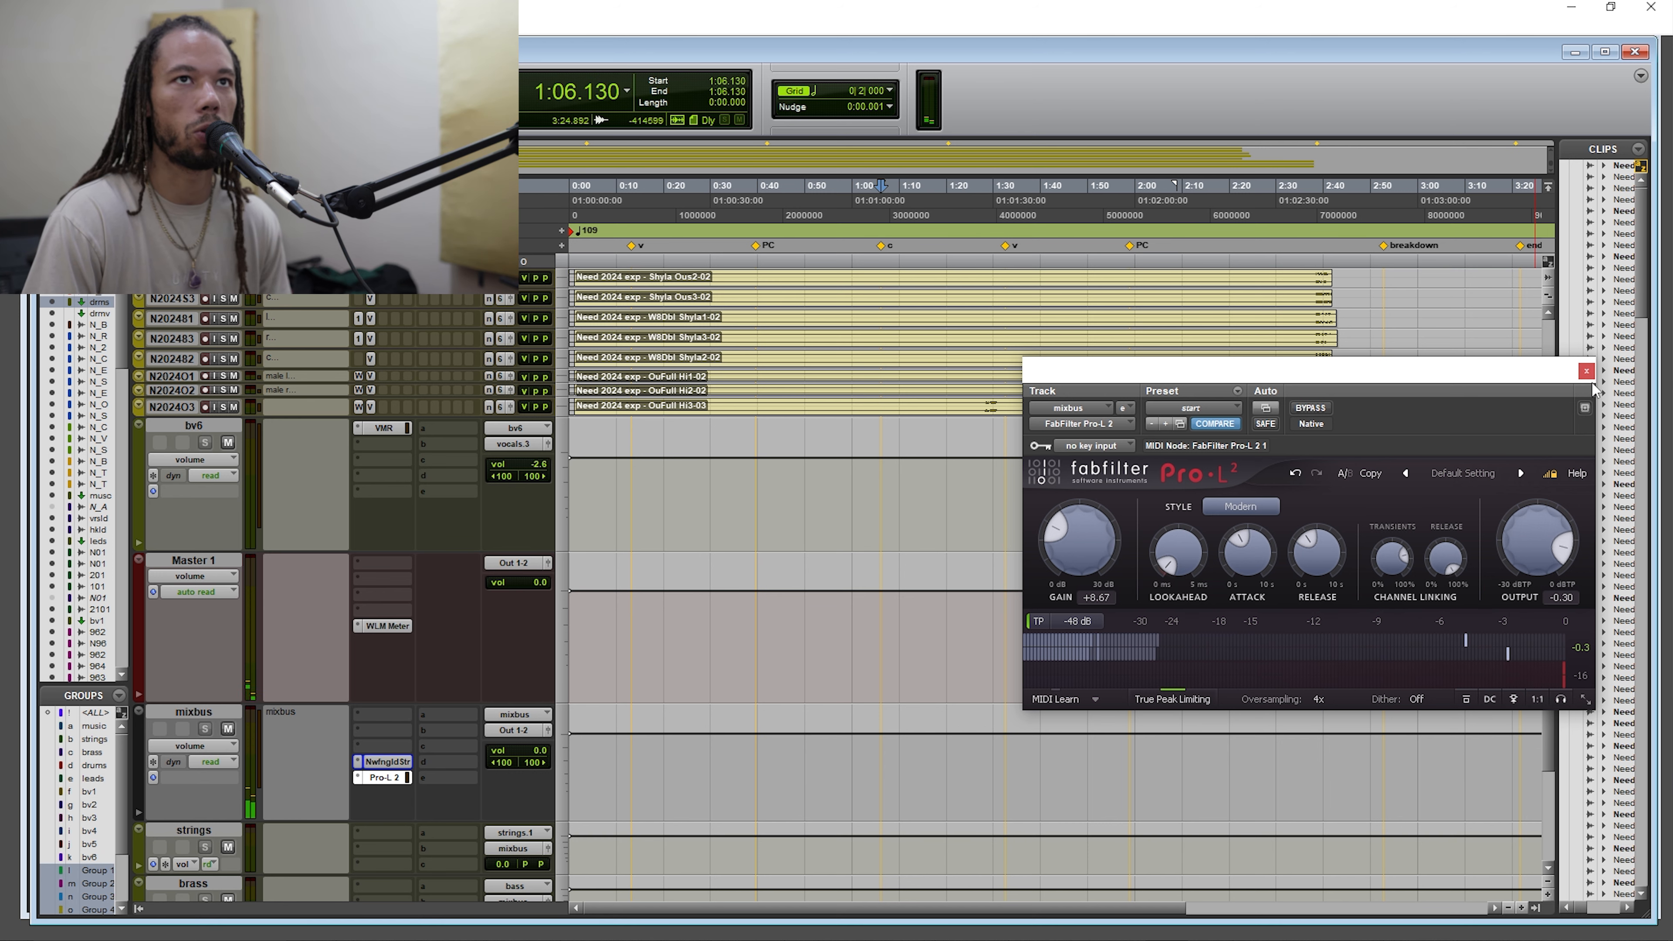
left_click(1586, 371)
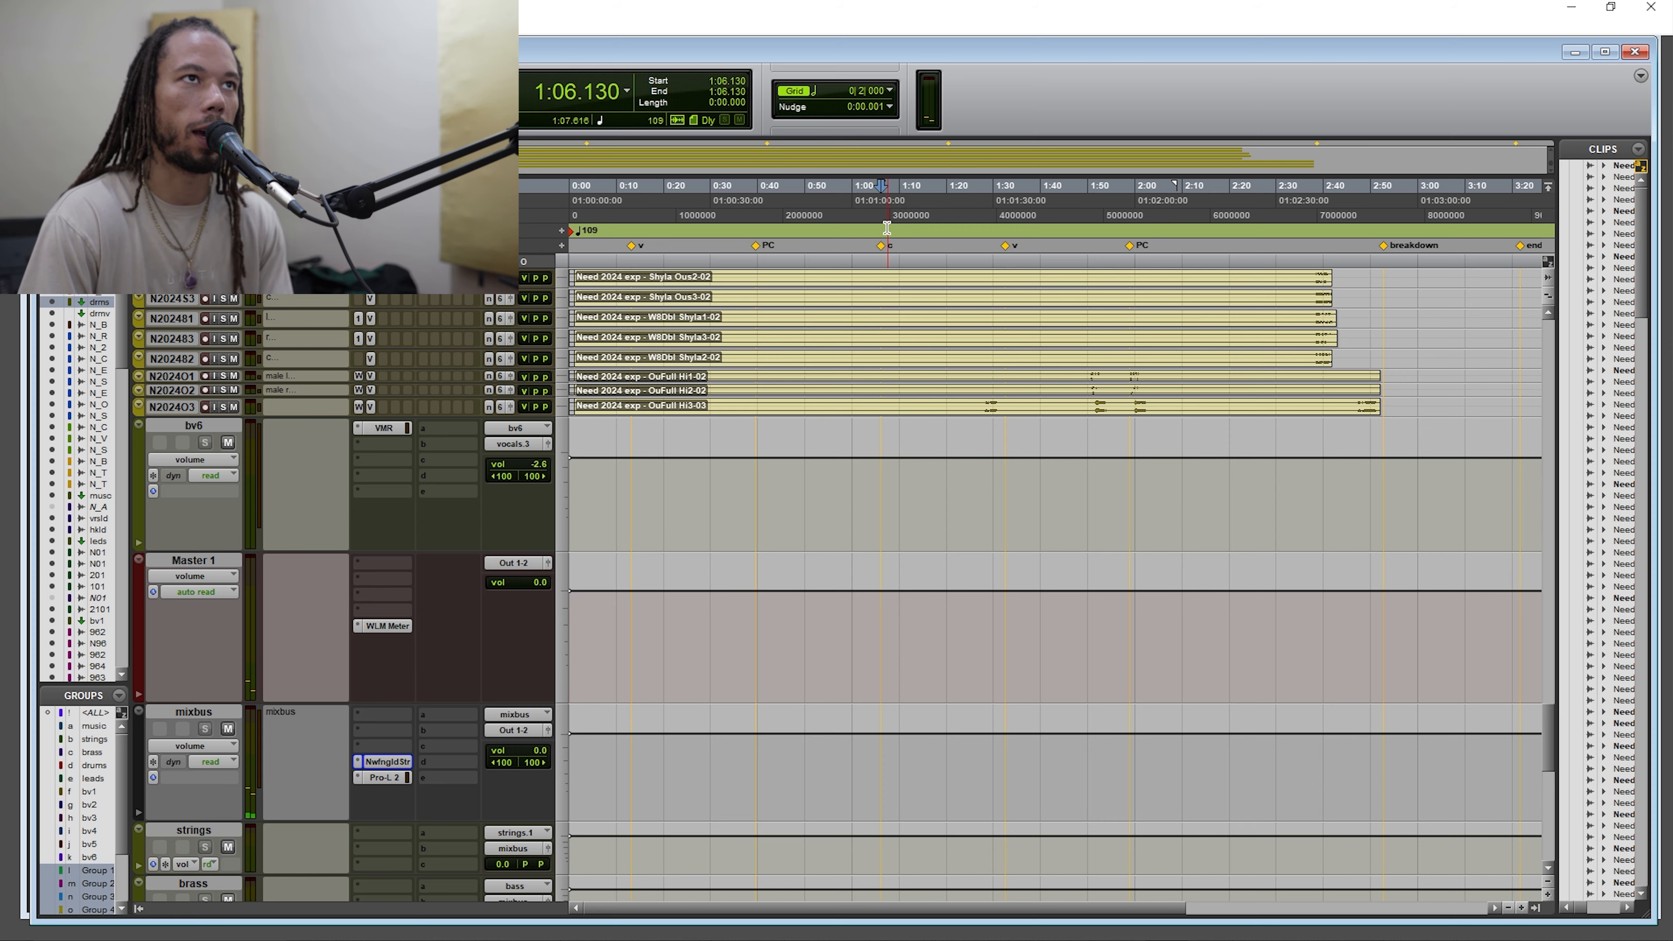
Go to the lead vocals and highlight the second verse lead passages, followed by the final hook lead passage from 2:20.062 to 3:06.874.
scroll(873, 320, "up", 10)
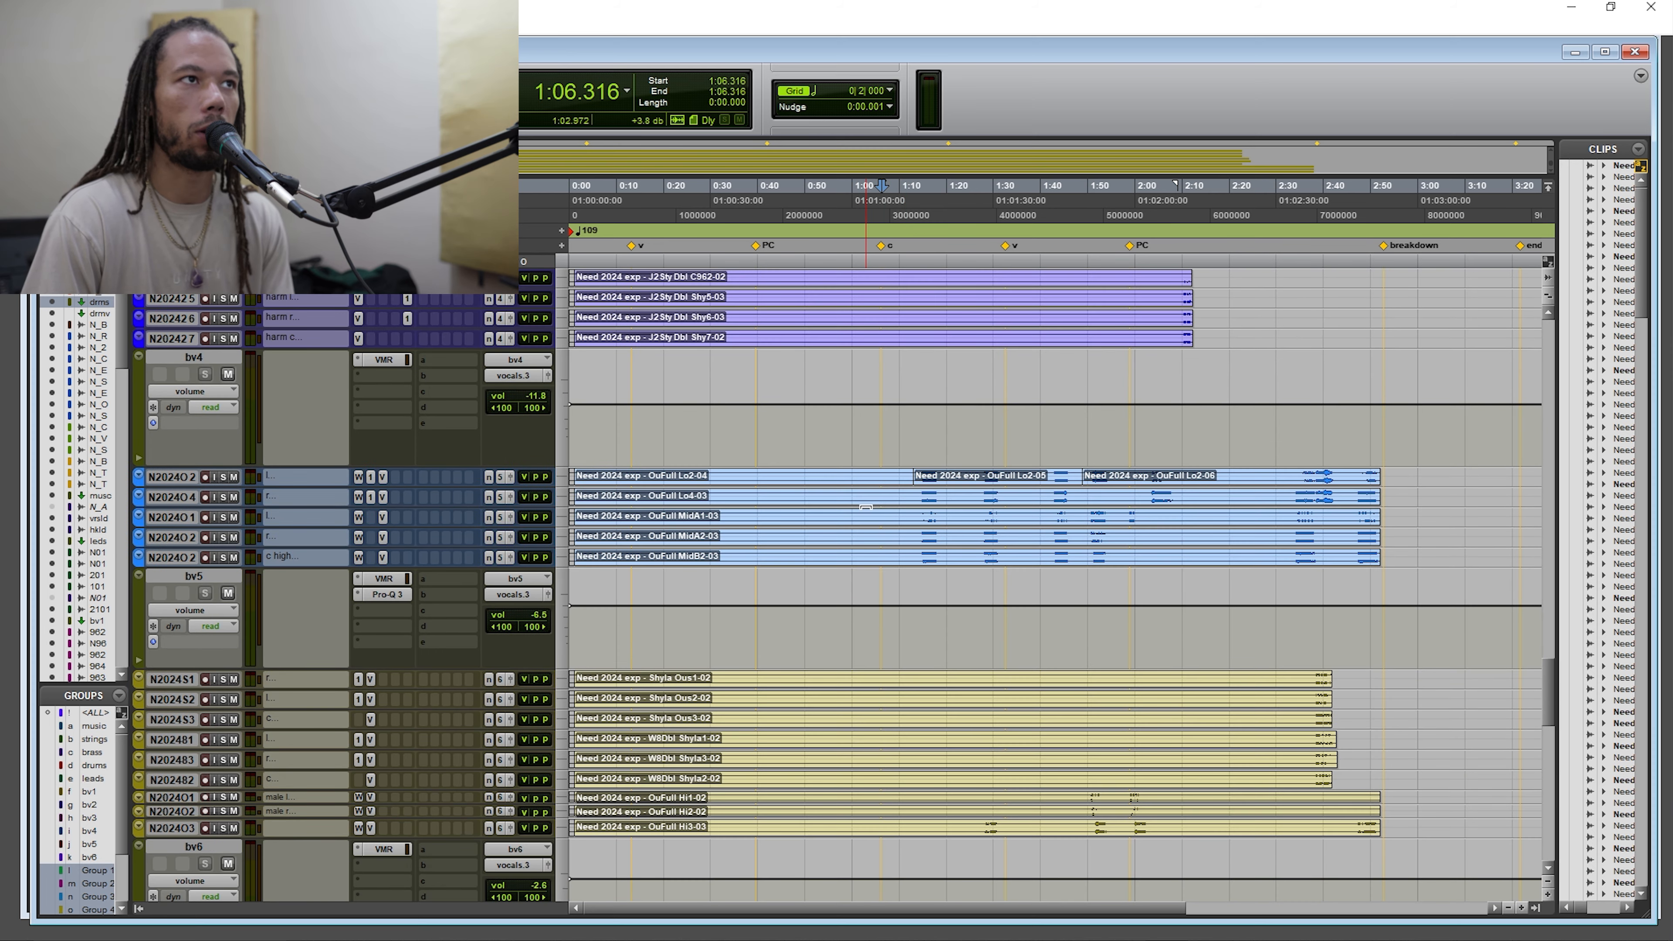
scroll(866, 507, "up", 15)
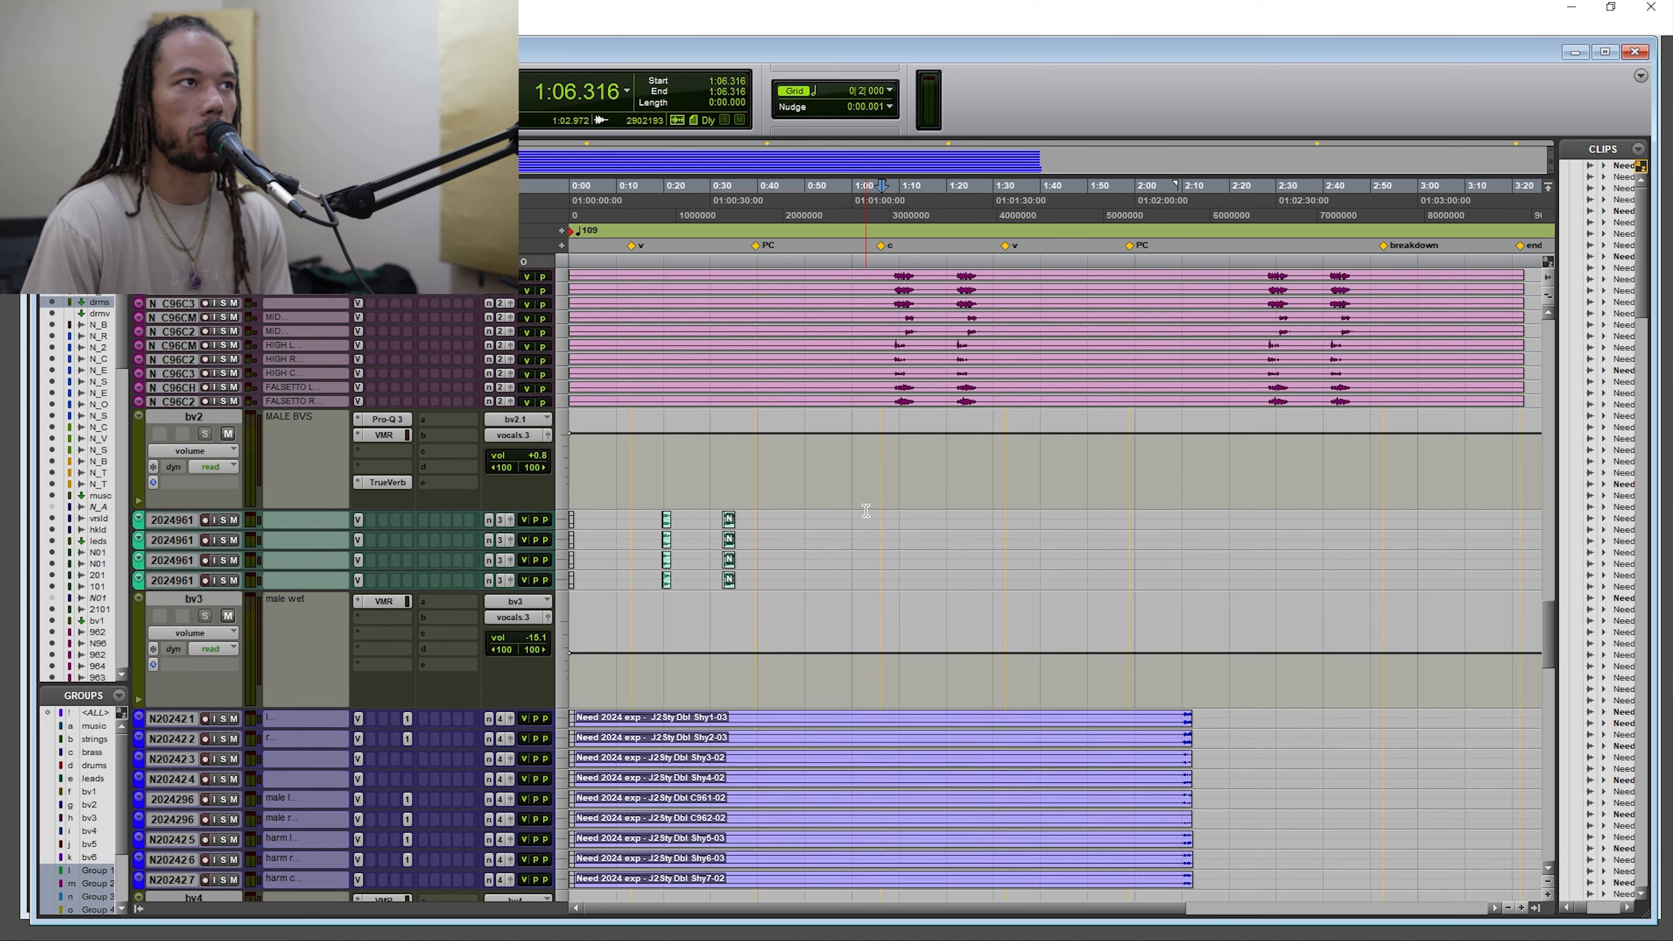
scroll(866, 510, "up", 15)
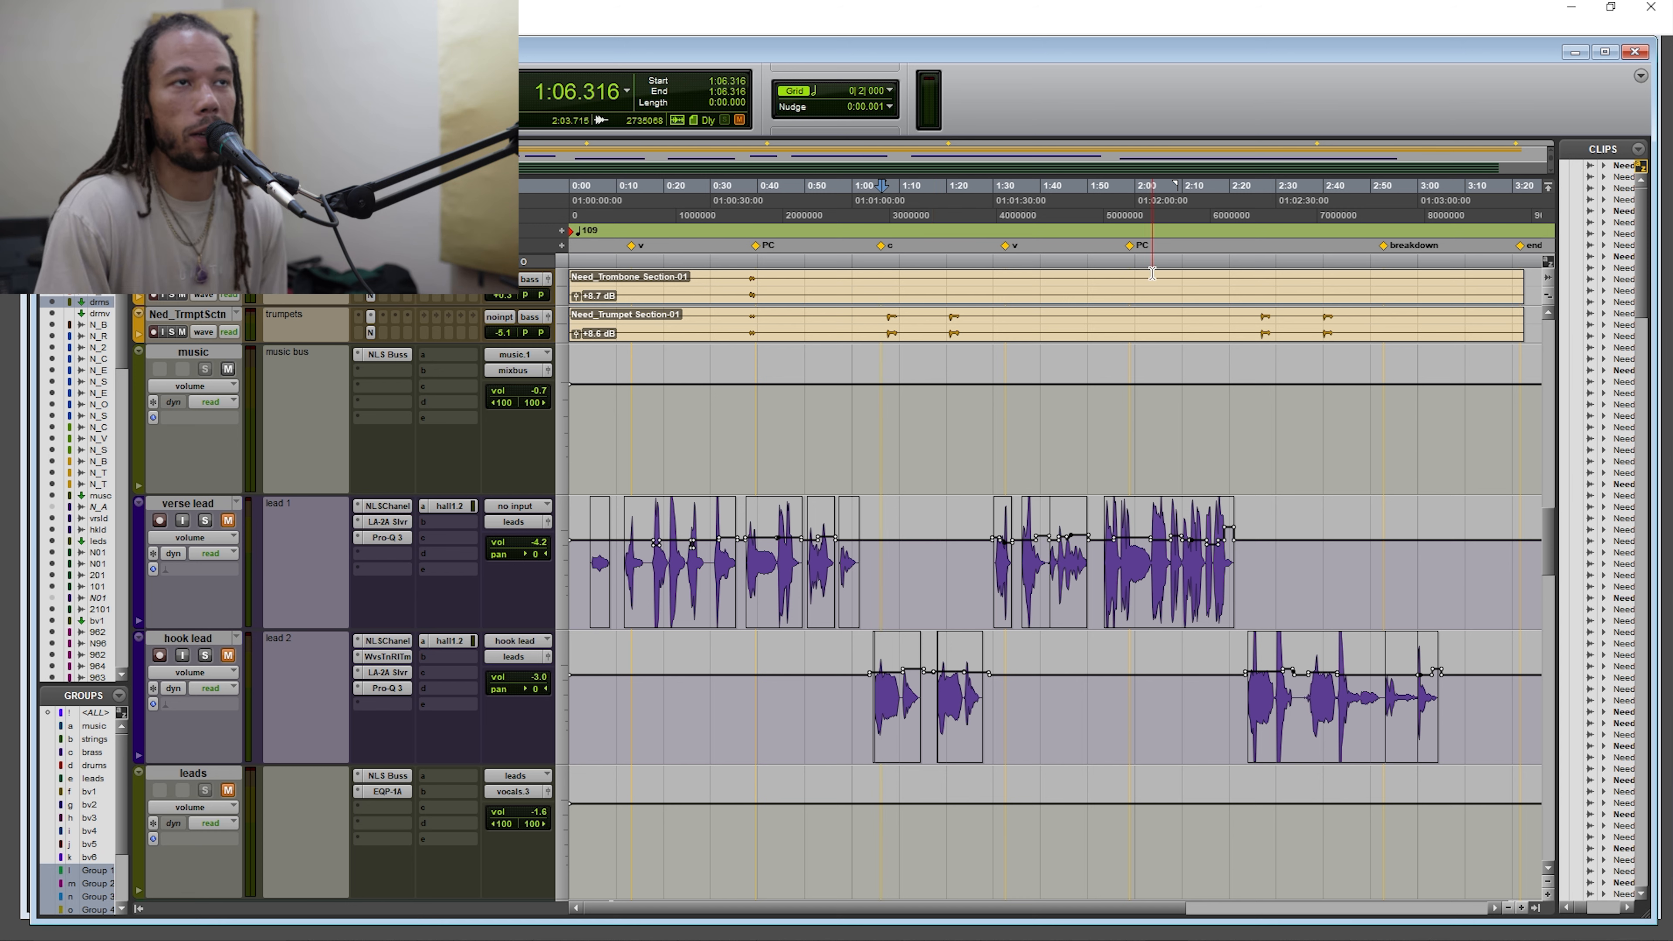
left_click(993, 559)
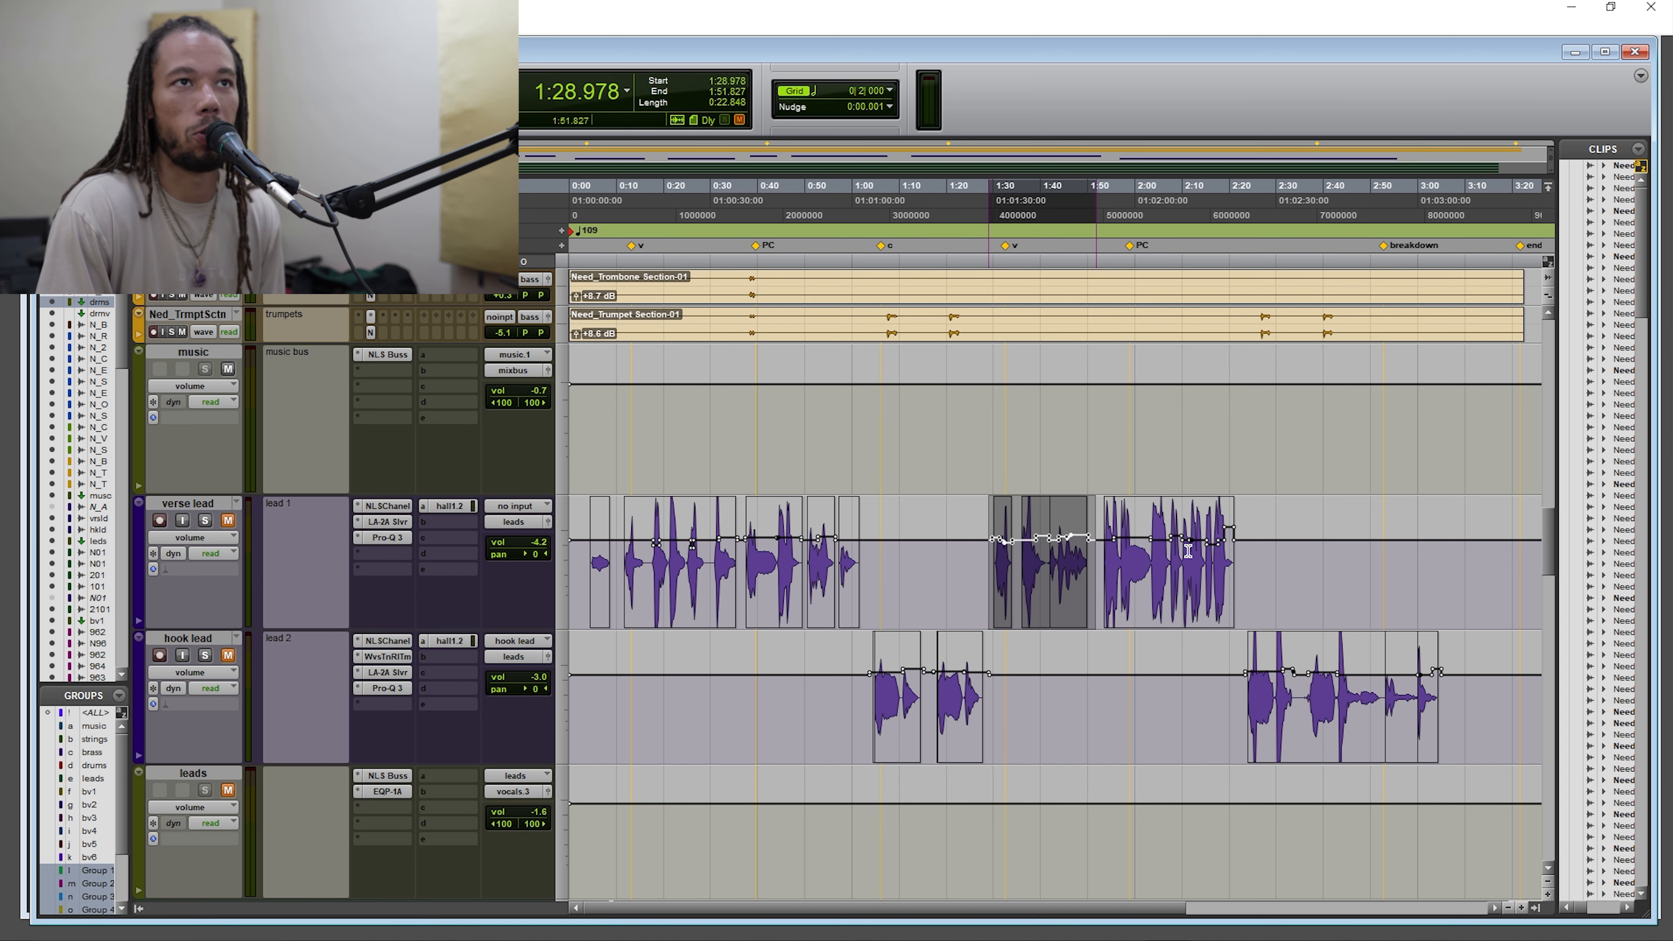
left_click_drag(1188, 551, 1245, 560)
left_click_drag(1227, 695, 1448, 706)
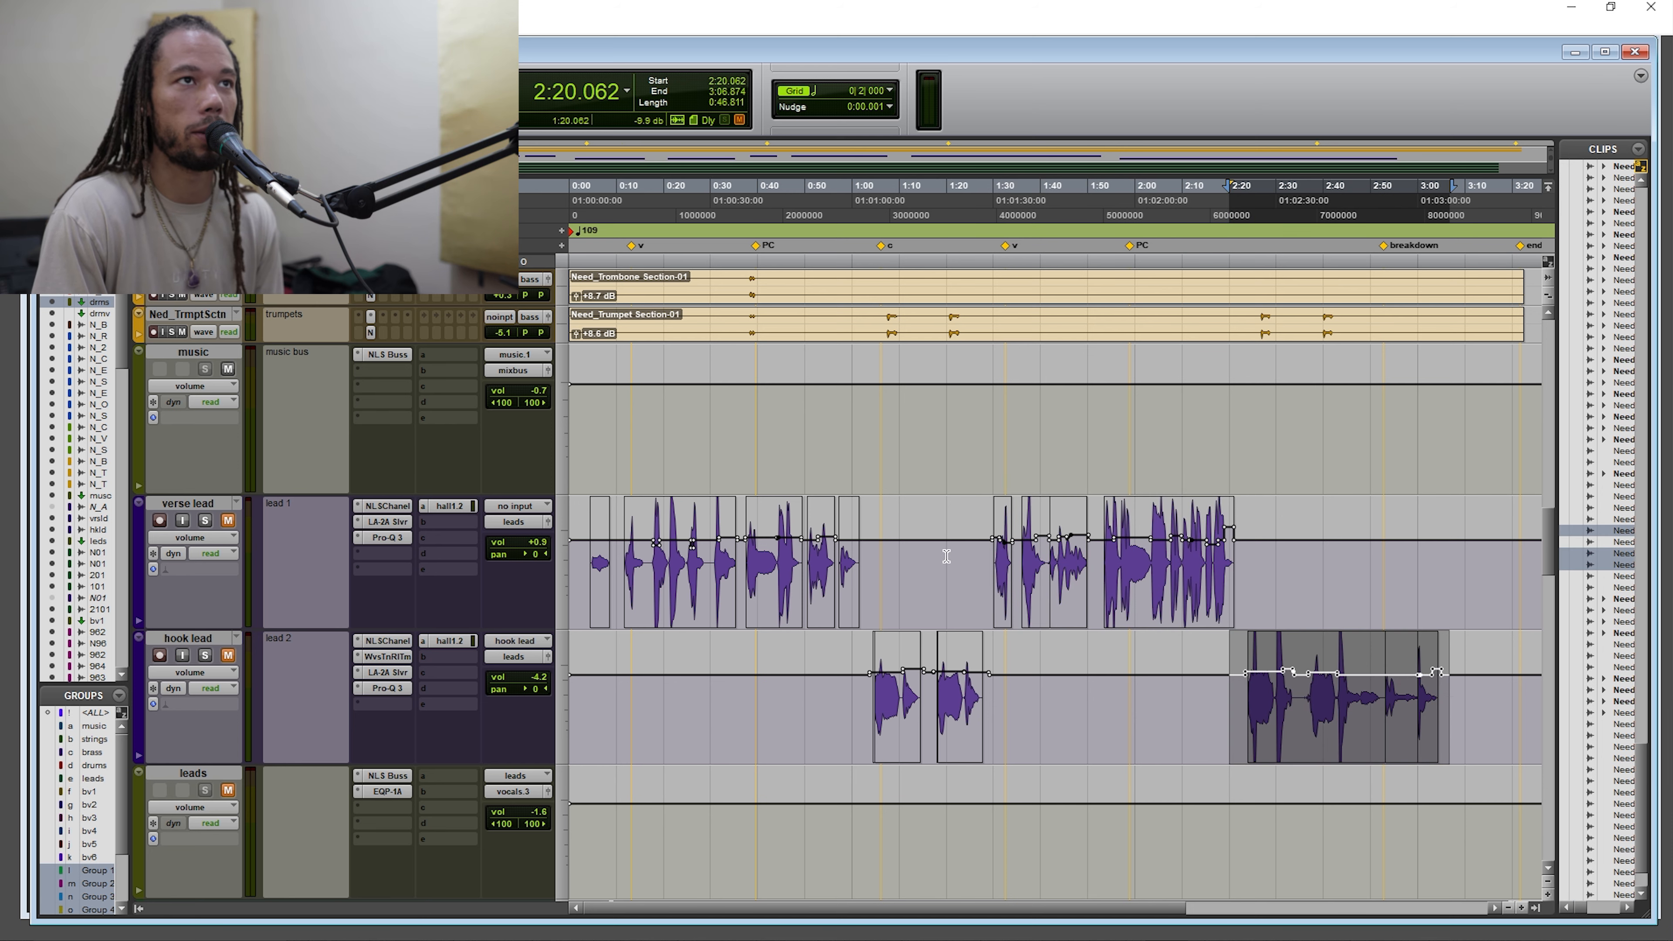
Go to the drum tracks and play the transition into the c section from 1:03.901 to review it.
left_click(873, 231)
scroll(912, 445, "up", 3)
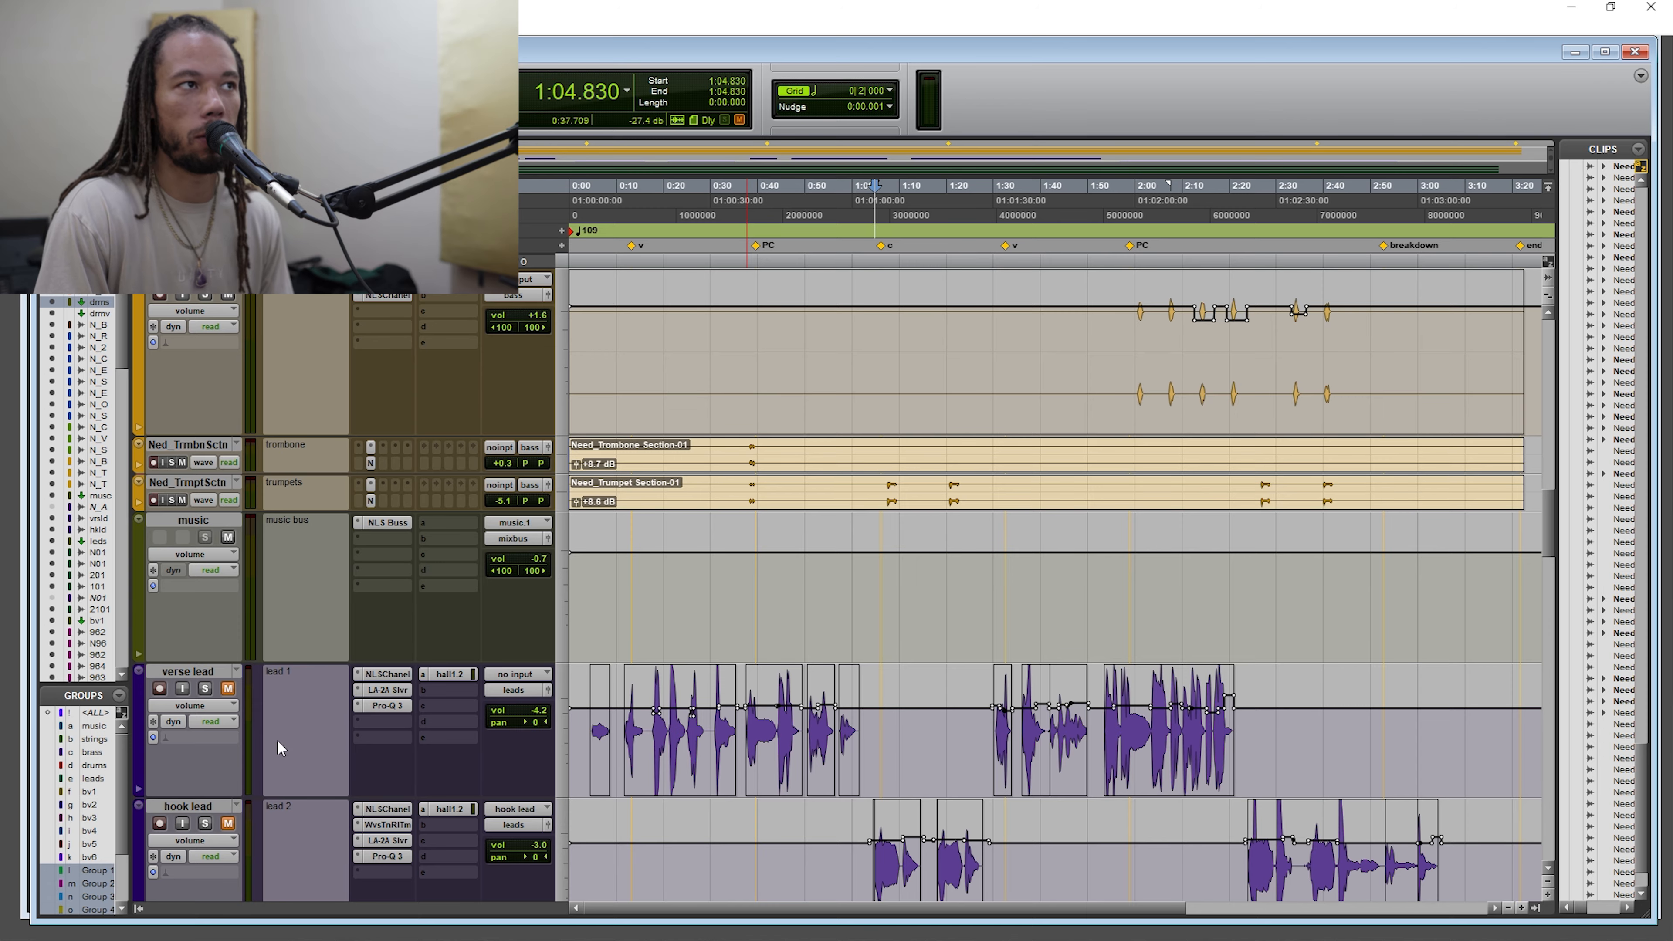
scroll(280, 747, "up", 10)
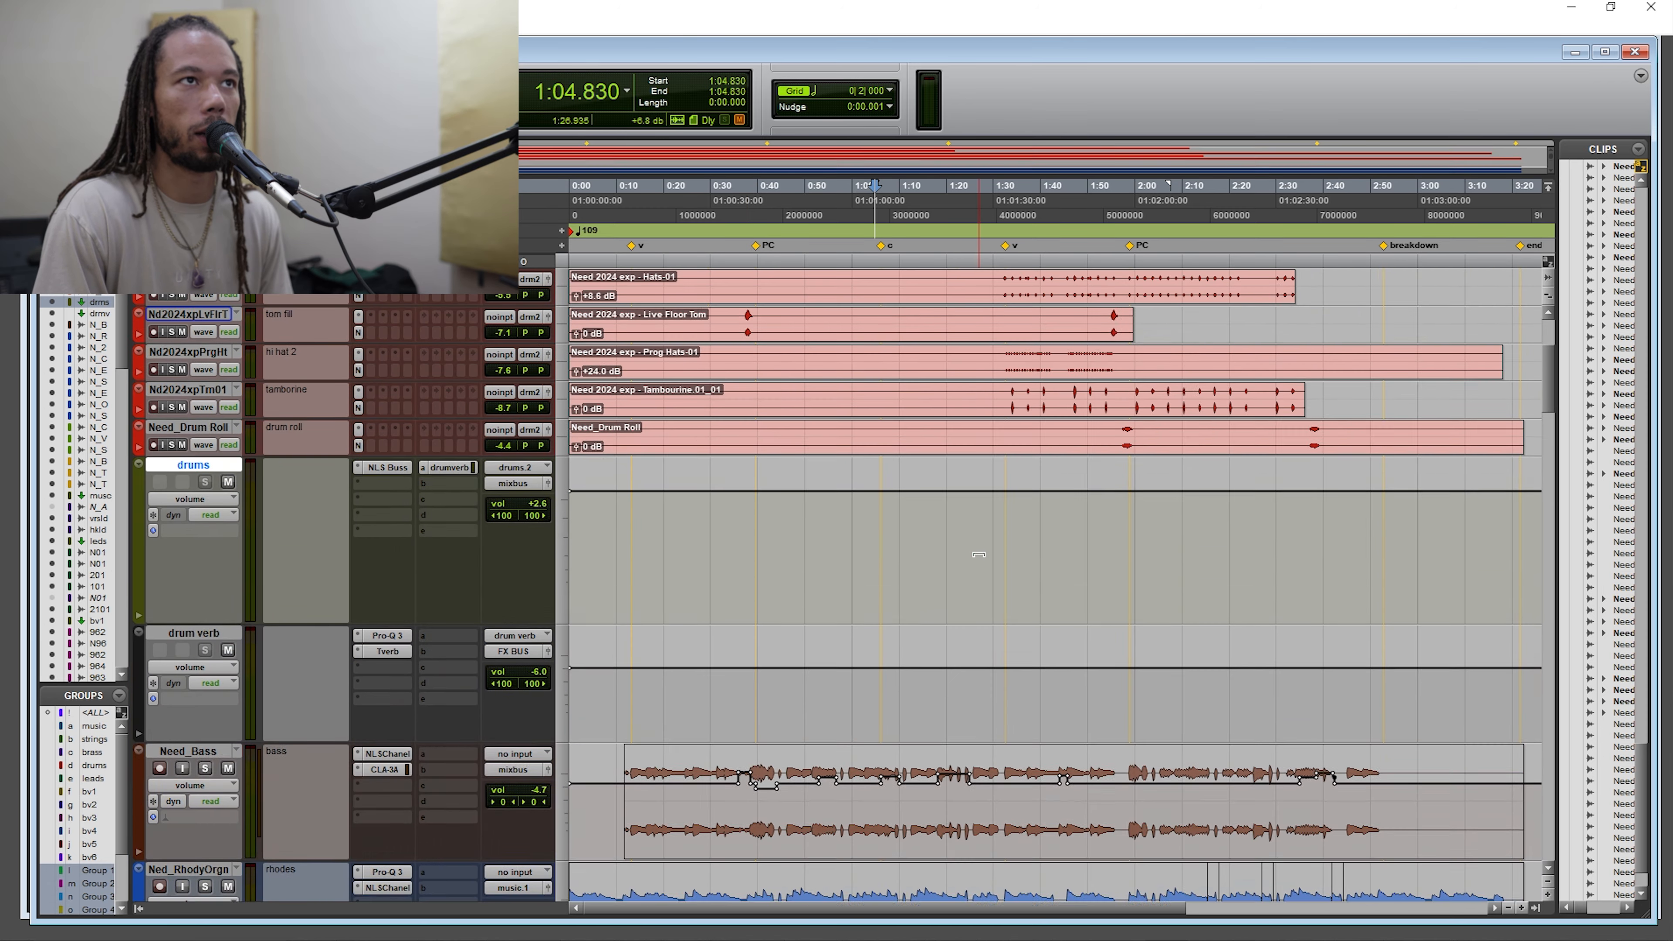
scroll(979, 554, "up", 5)
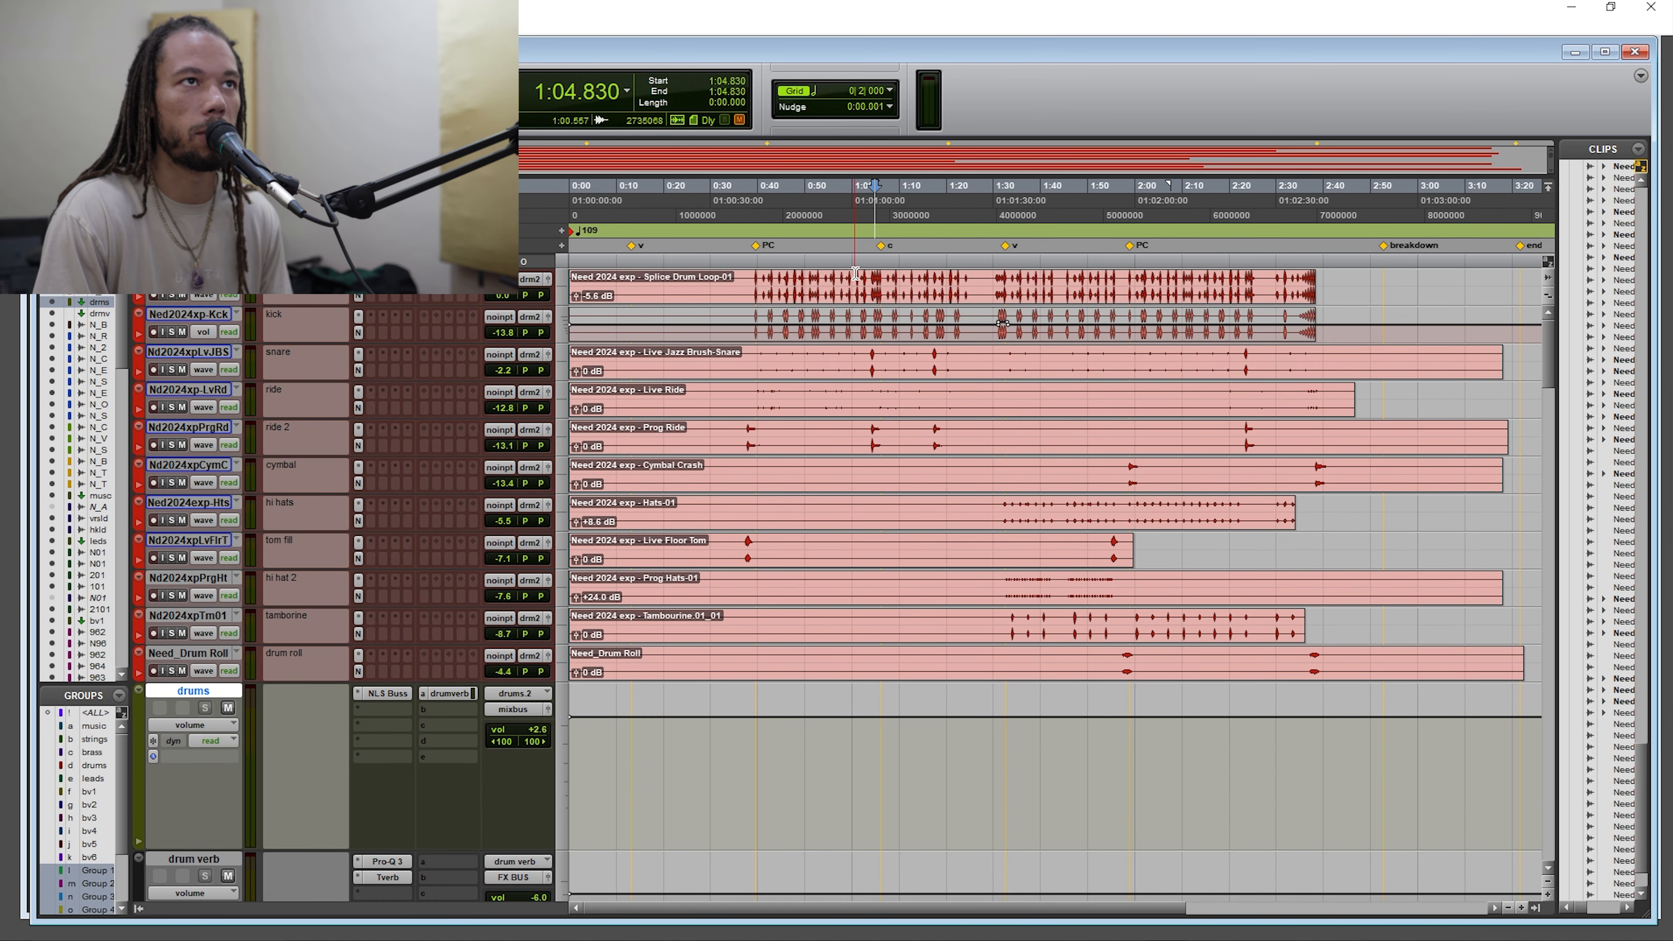
left_click(871, 288)
key("space")
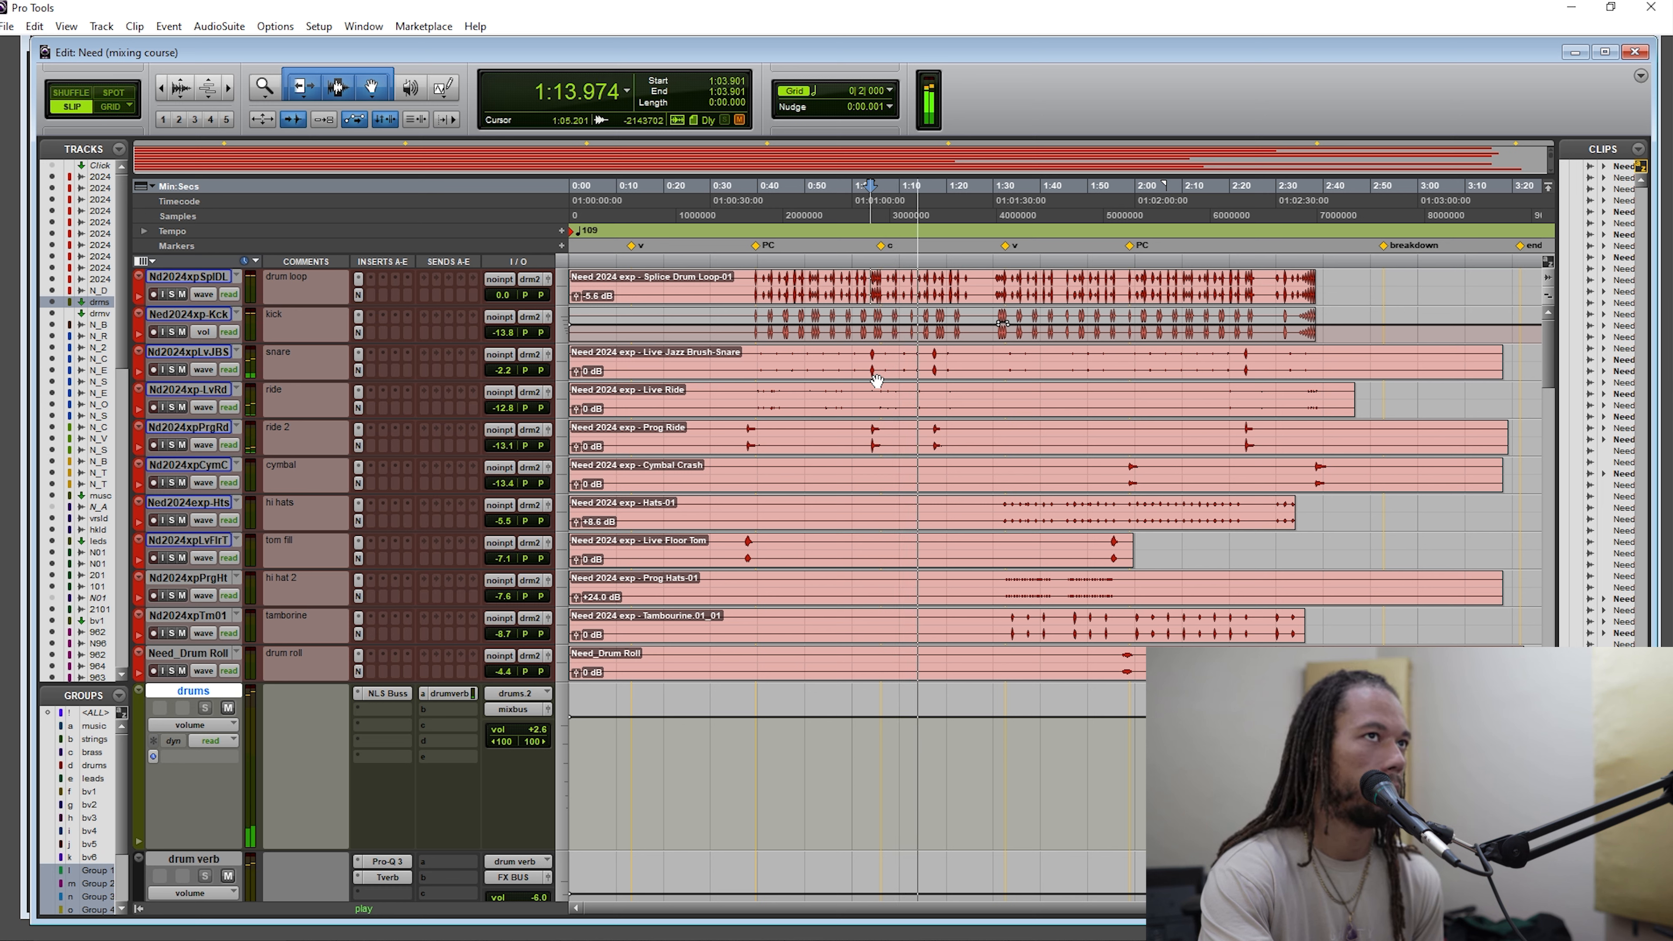
key("space")
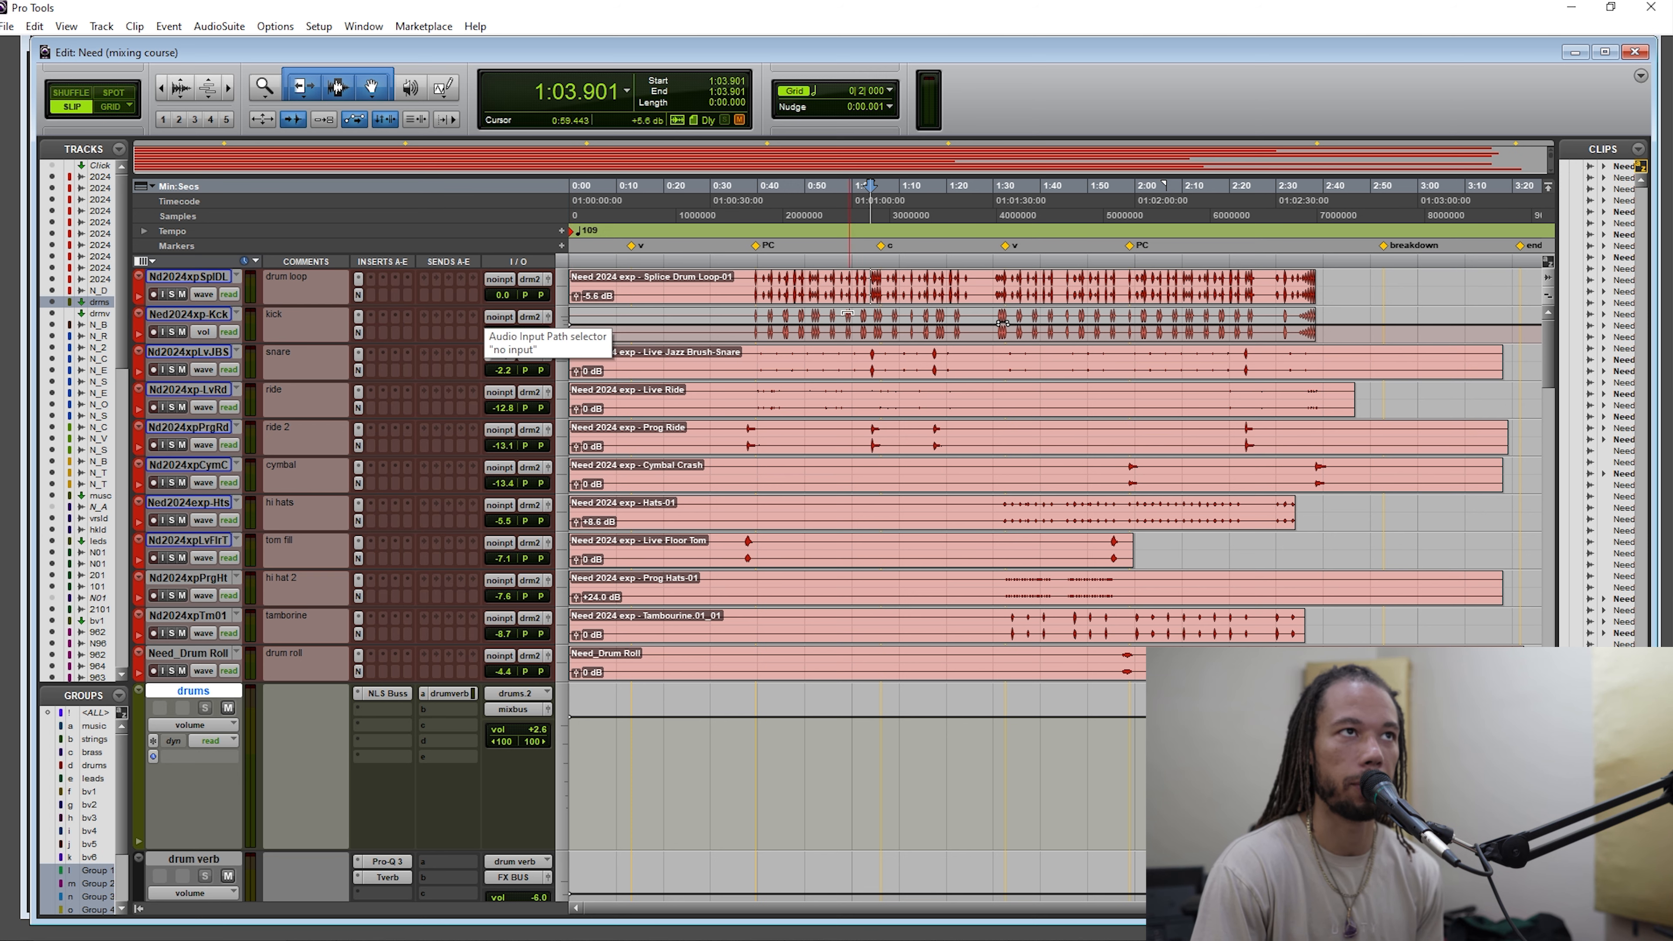
Zoom in around the c marker, enlarge the drum loop track and audition it from 1:00.673.
left_click(876, 248)
scroll(925, 357, "up", 3)
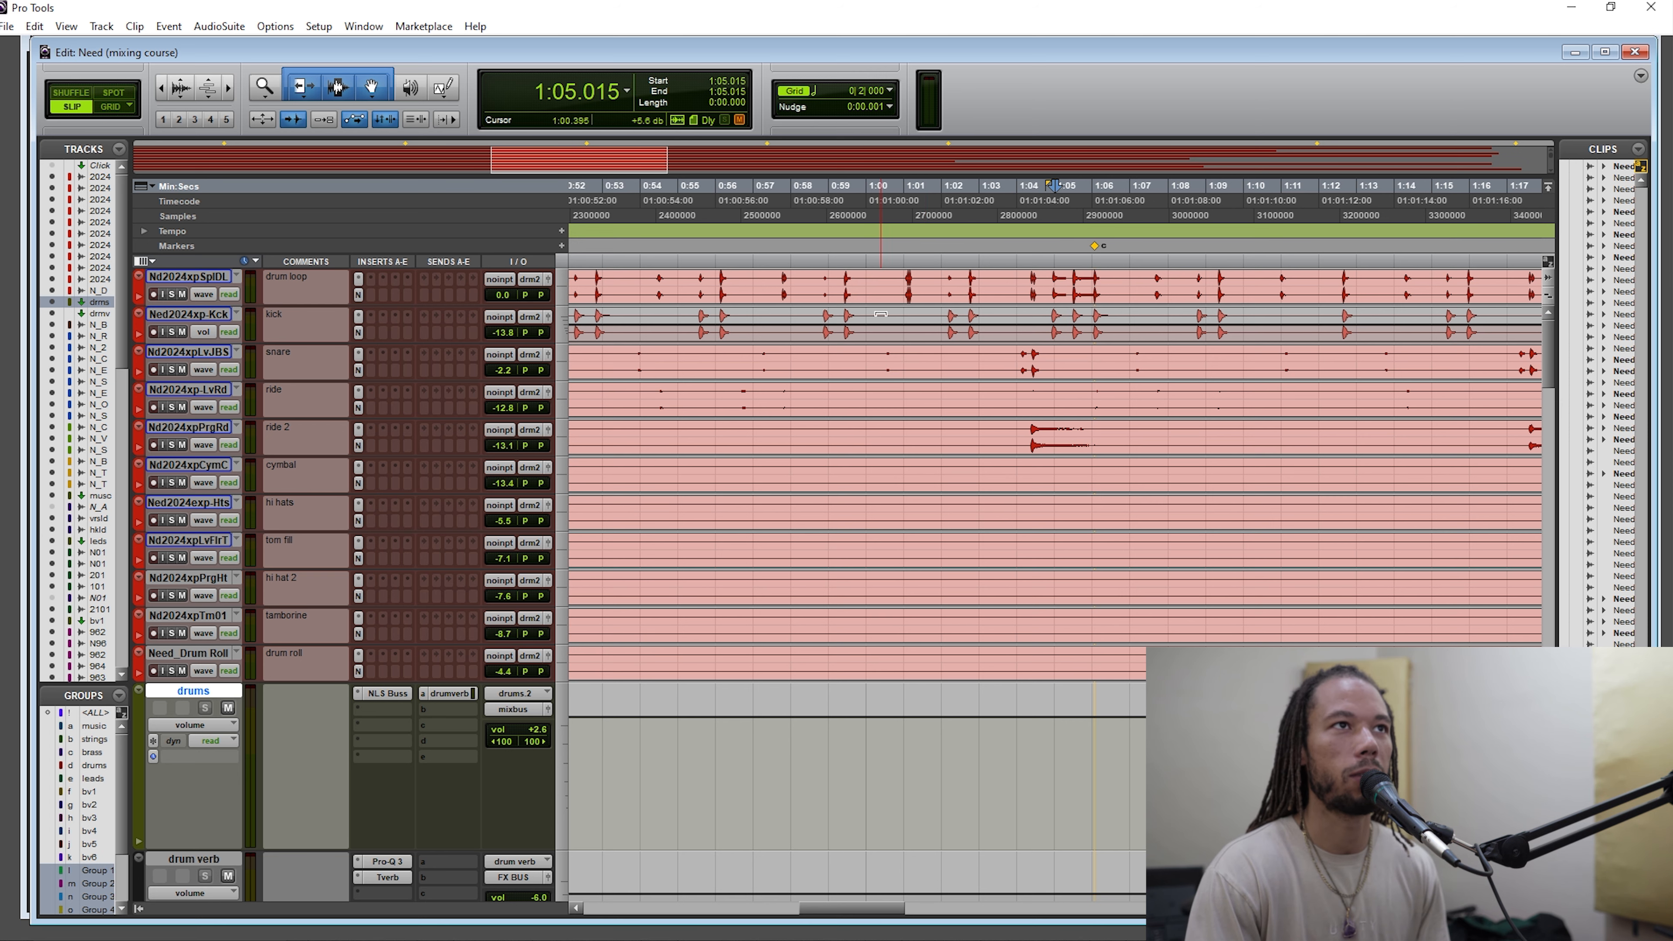
key("ctrl+Up")
key("ctrl+Up")
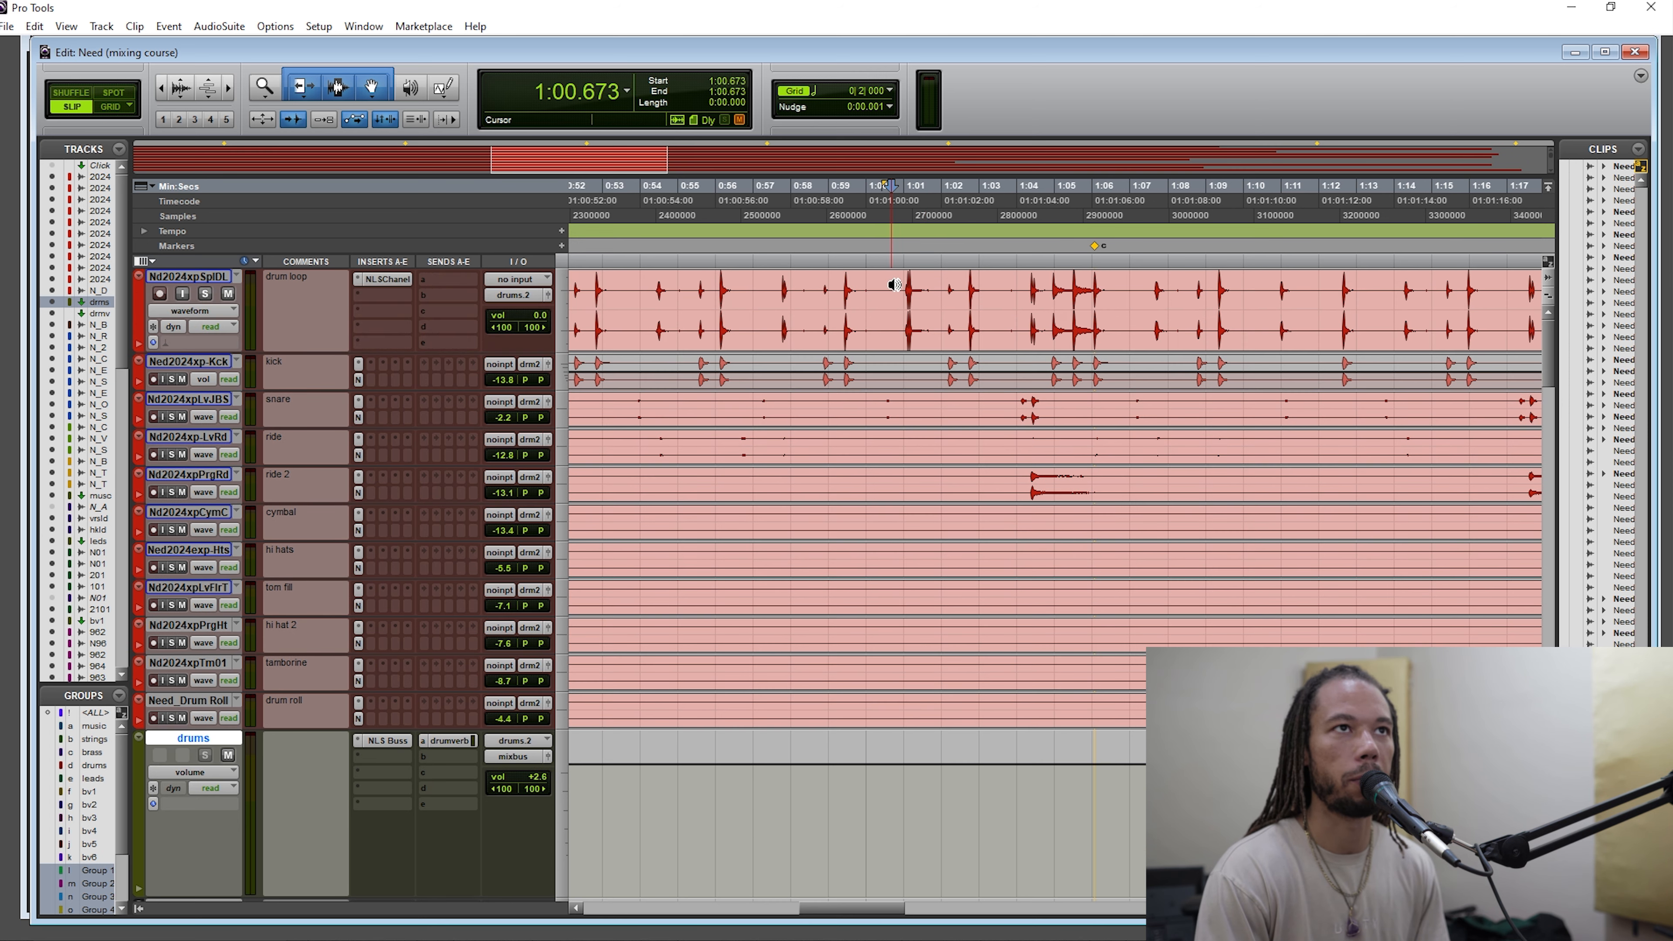
key("ctrl+Down")
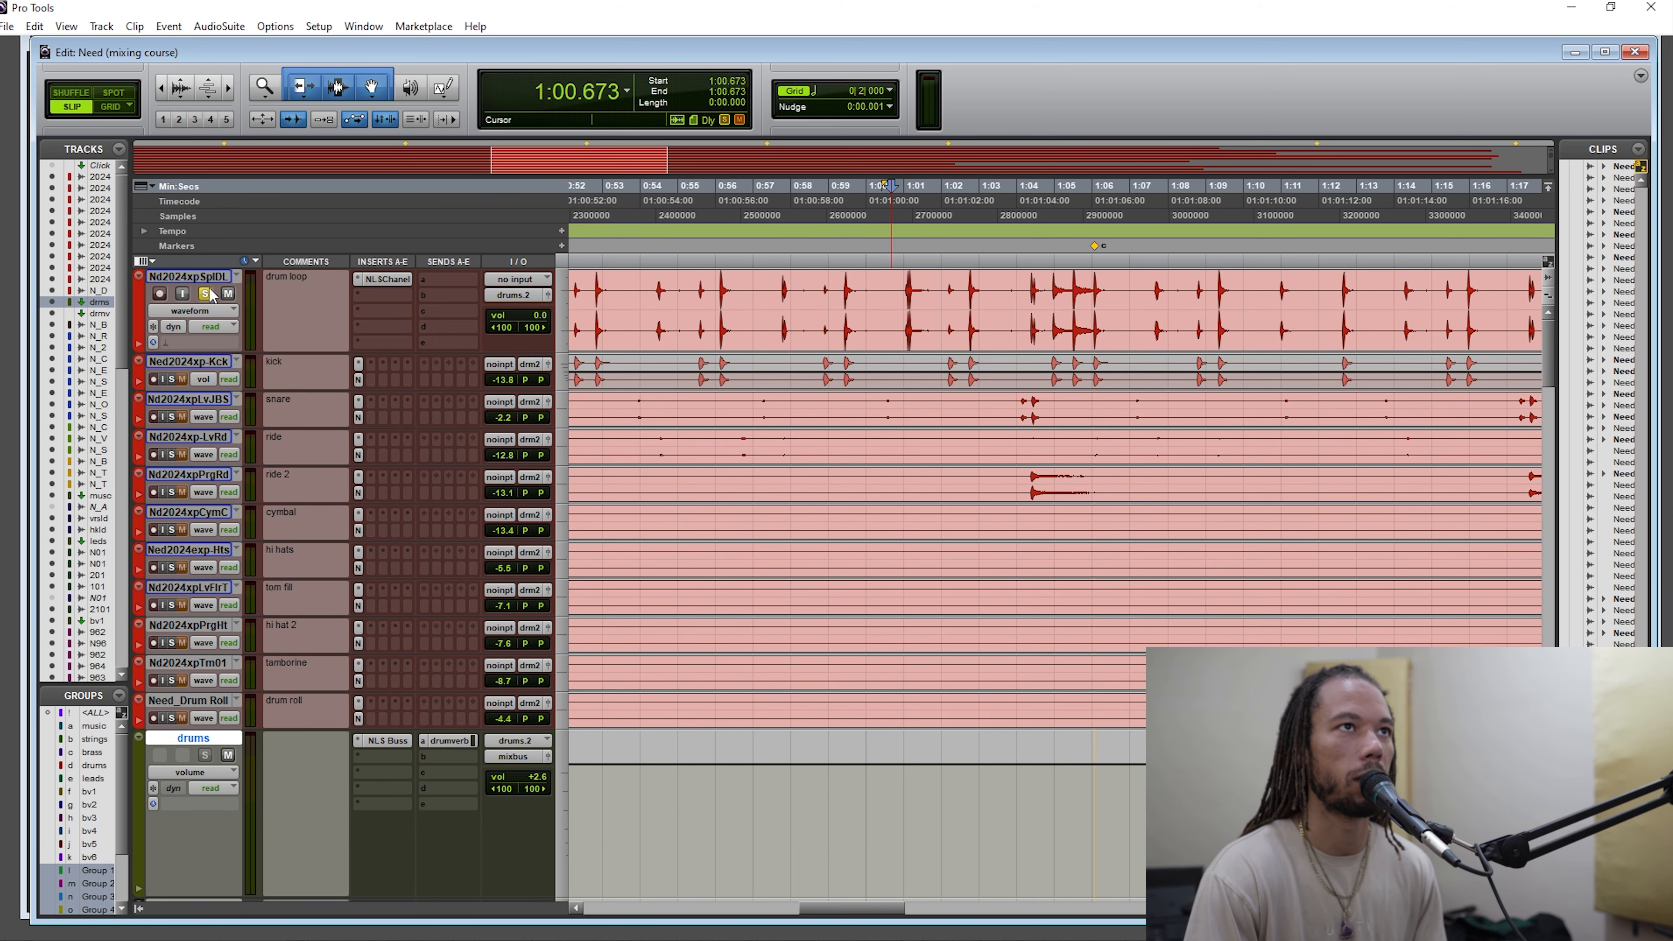
key("space")
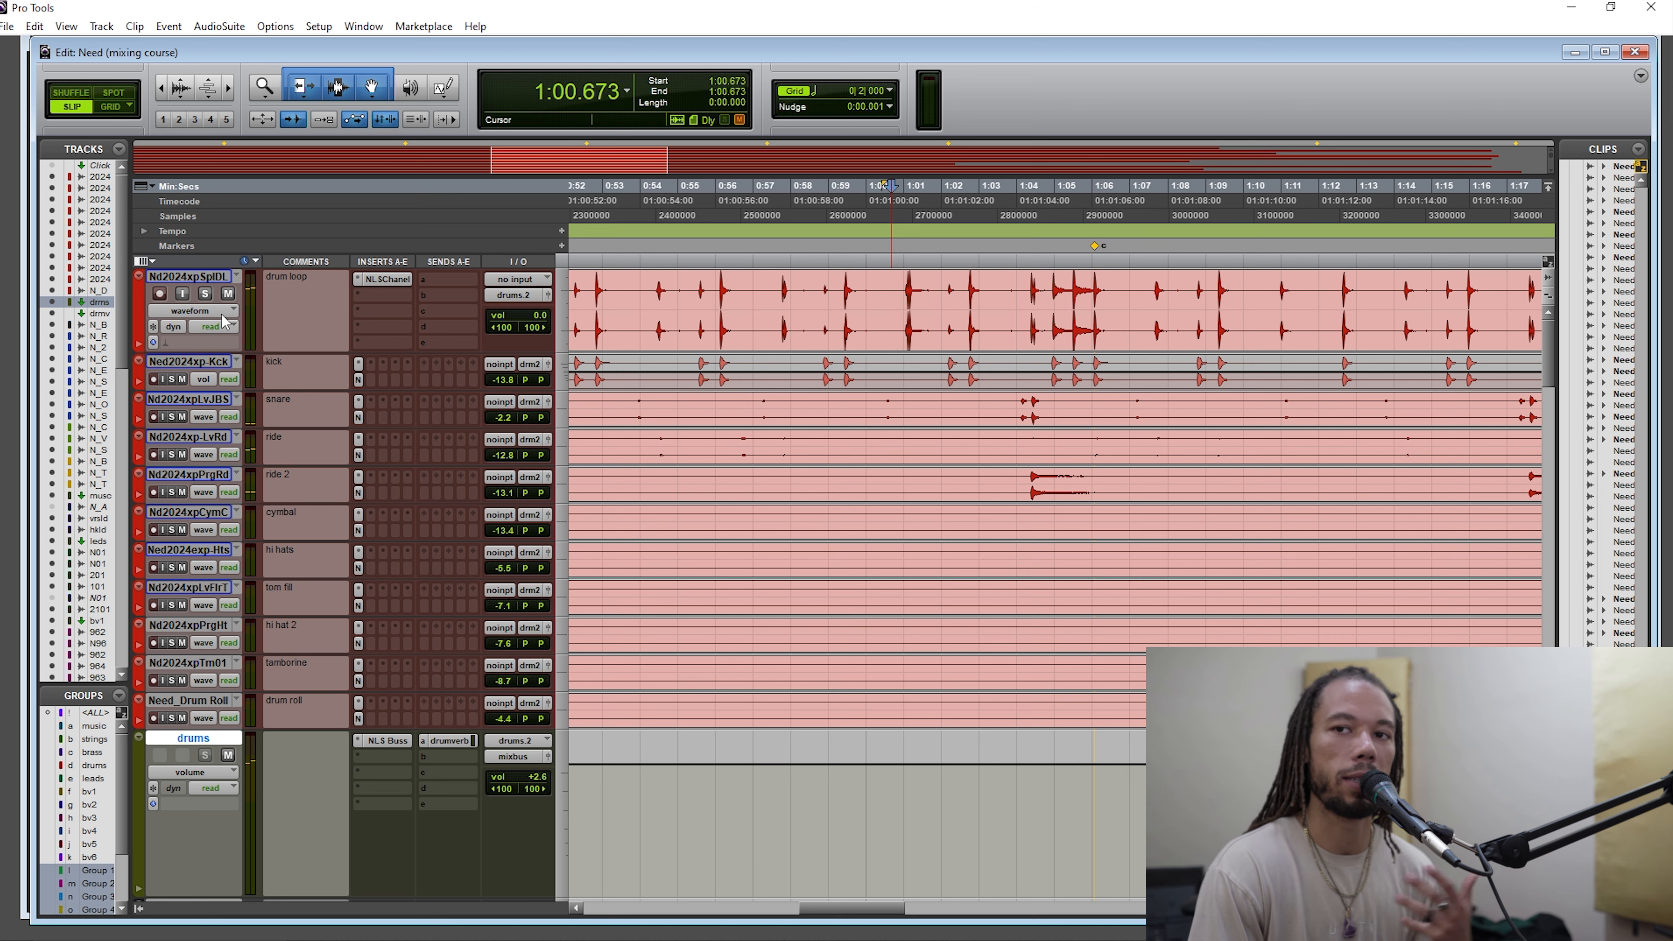
Insert FabFilter Pro-Q 3 below NLSChannel on the drum loop track and move its window clear of the waveform.
left_click(386, 297)
left_click(484, 322)
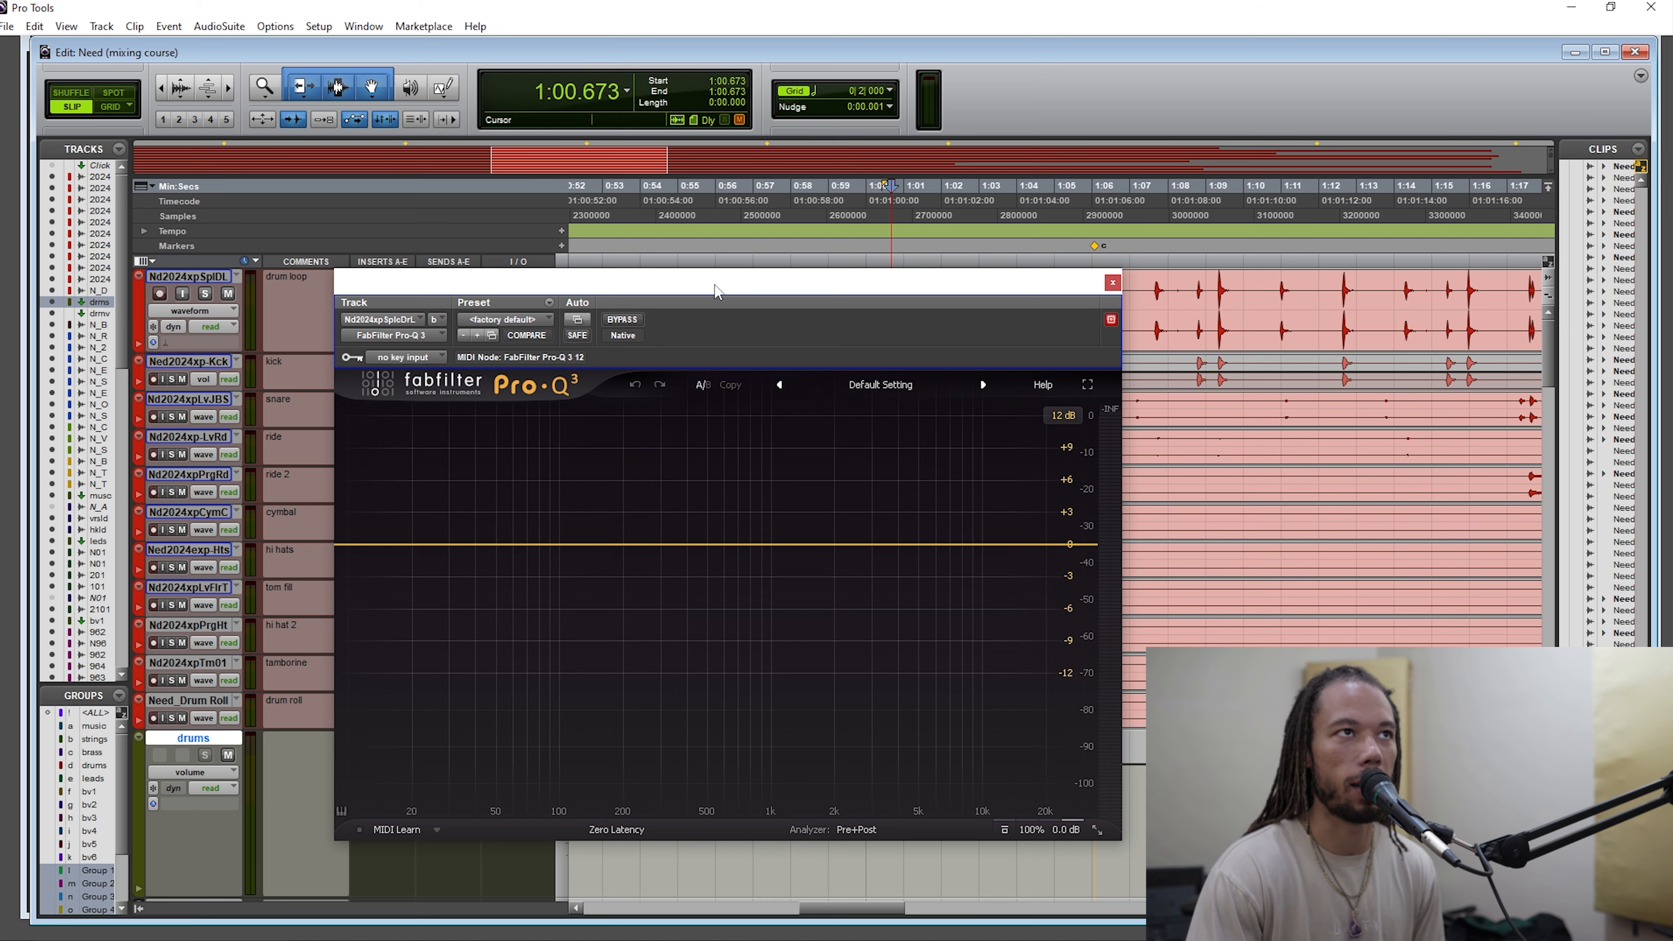
left_click_drag(725, 290, 747, 406)
Select the drum loop from 0:56.633 to 1:05.480 and reposition the Pro-Q 3 window below it.
left_click_drag(757, 297, 1079, 290)
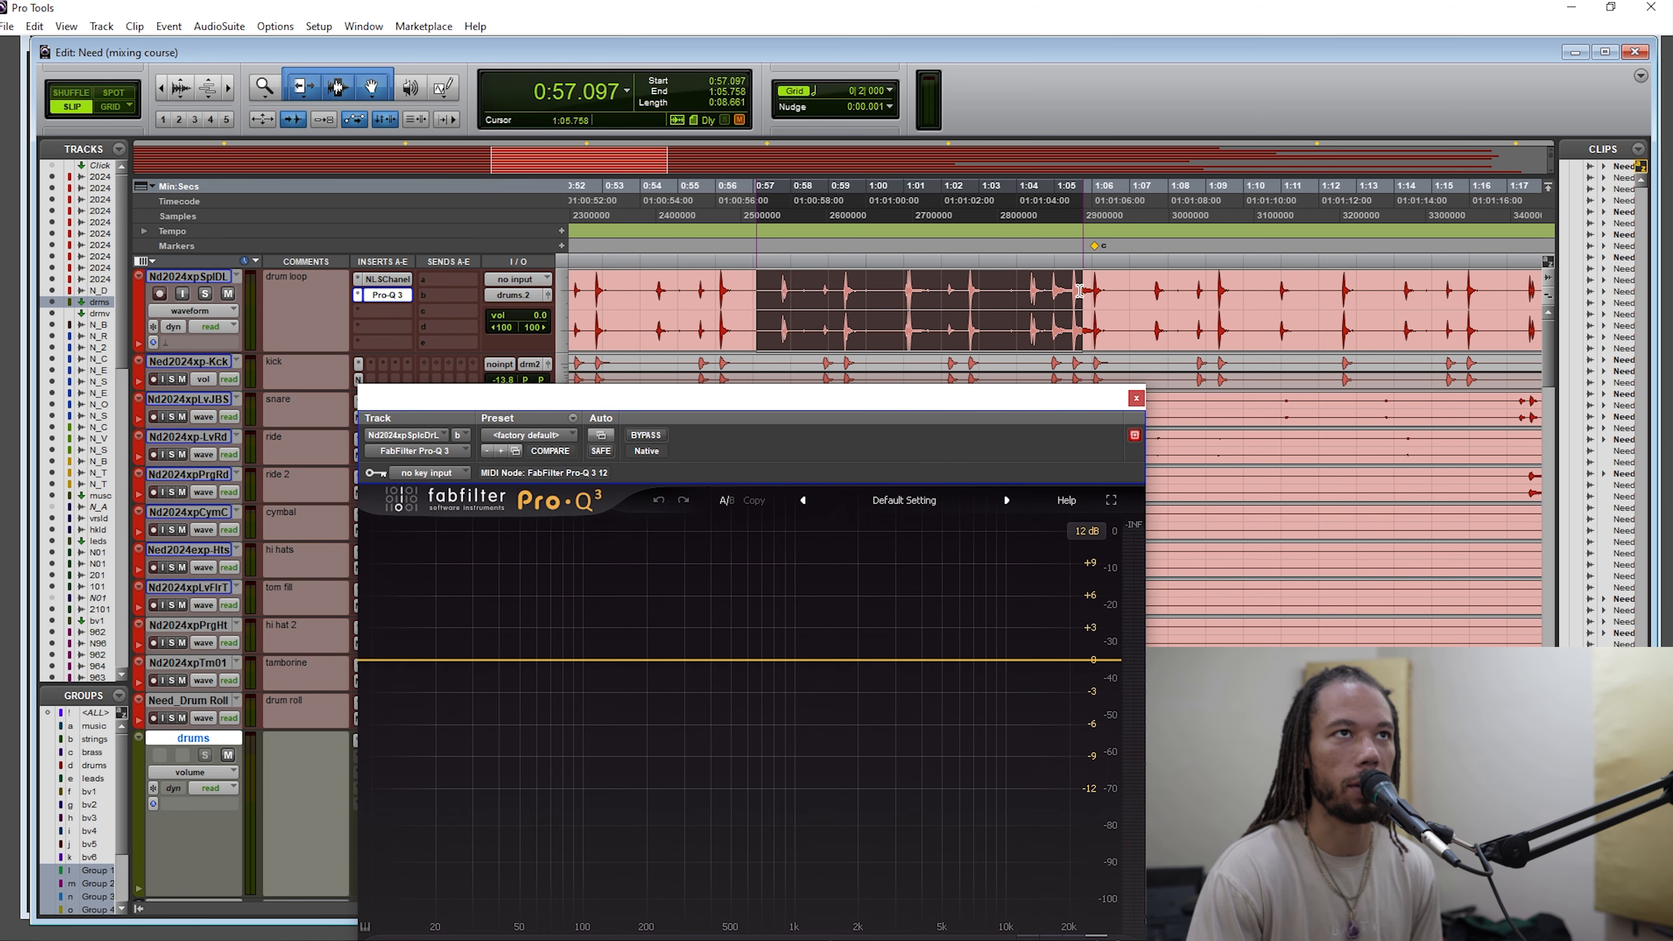
left_click_drag(738, 272, 1072, 284)
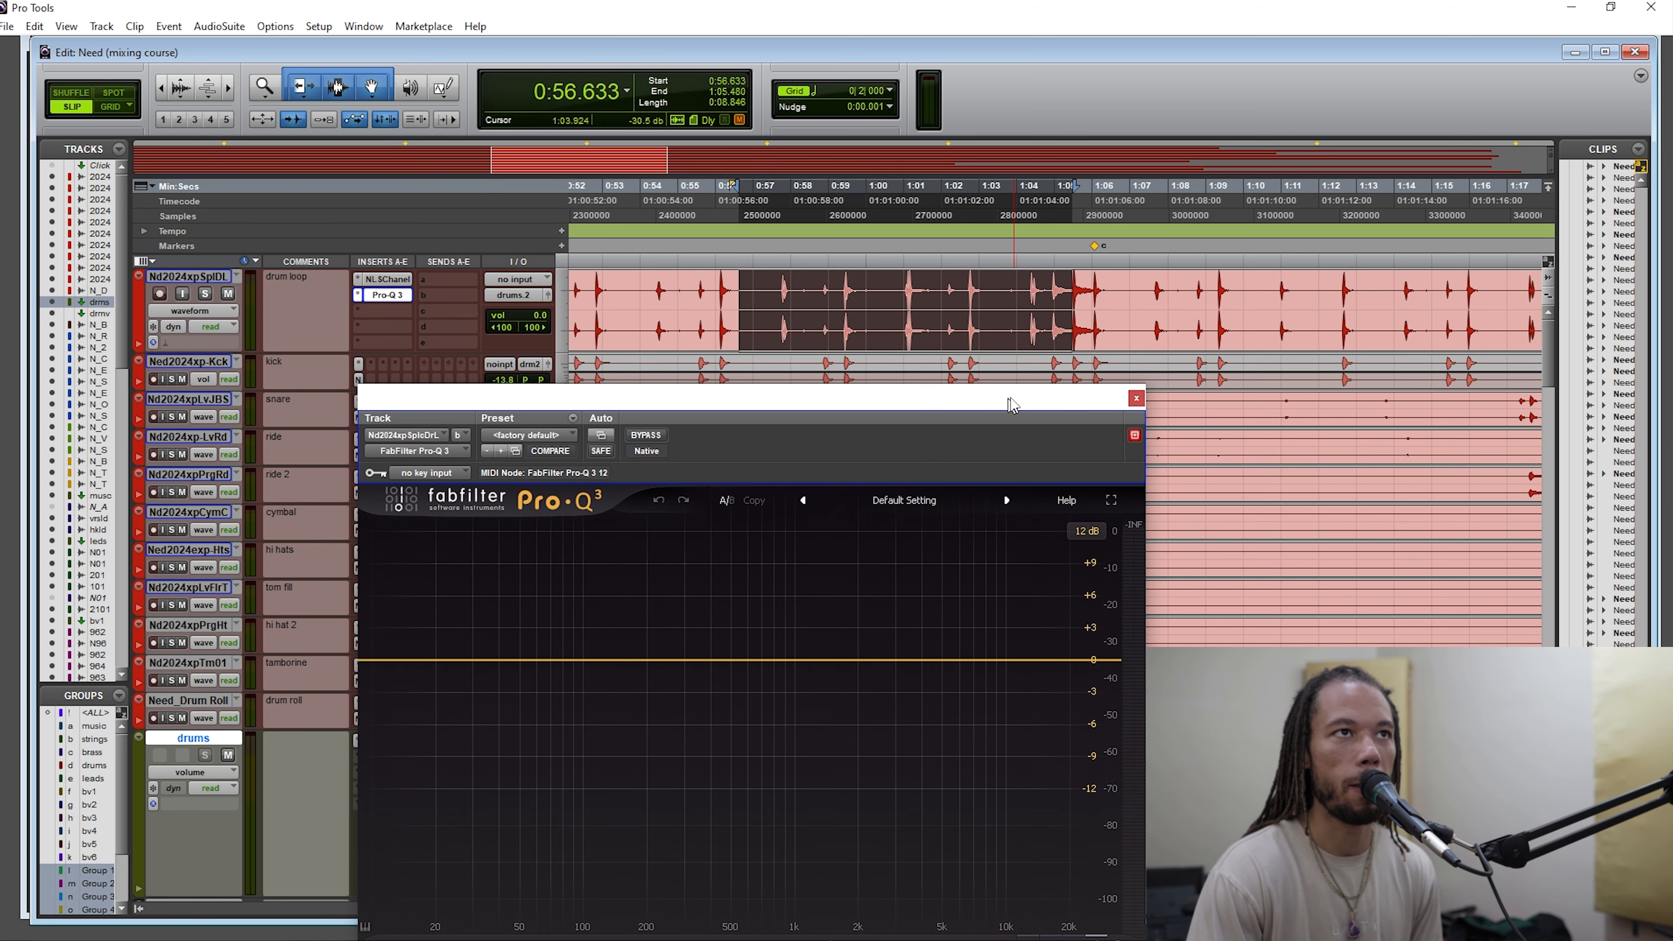
left_click_drag(1013, 405, 1029, 404)
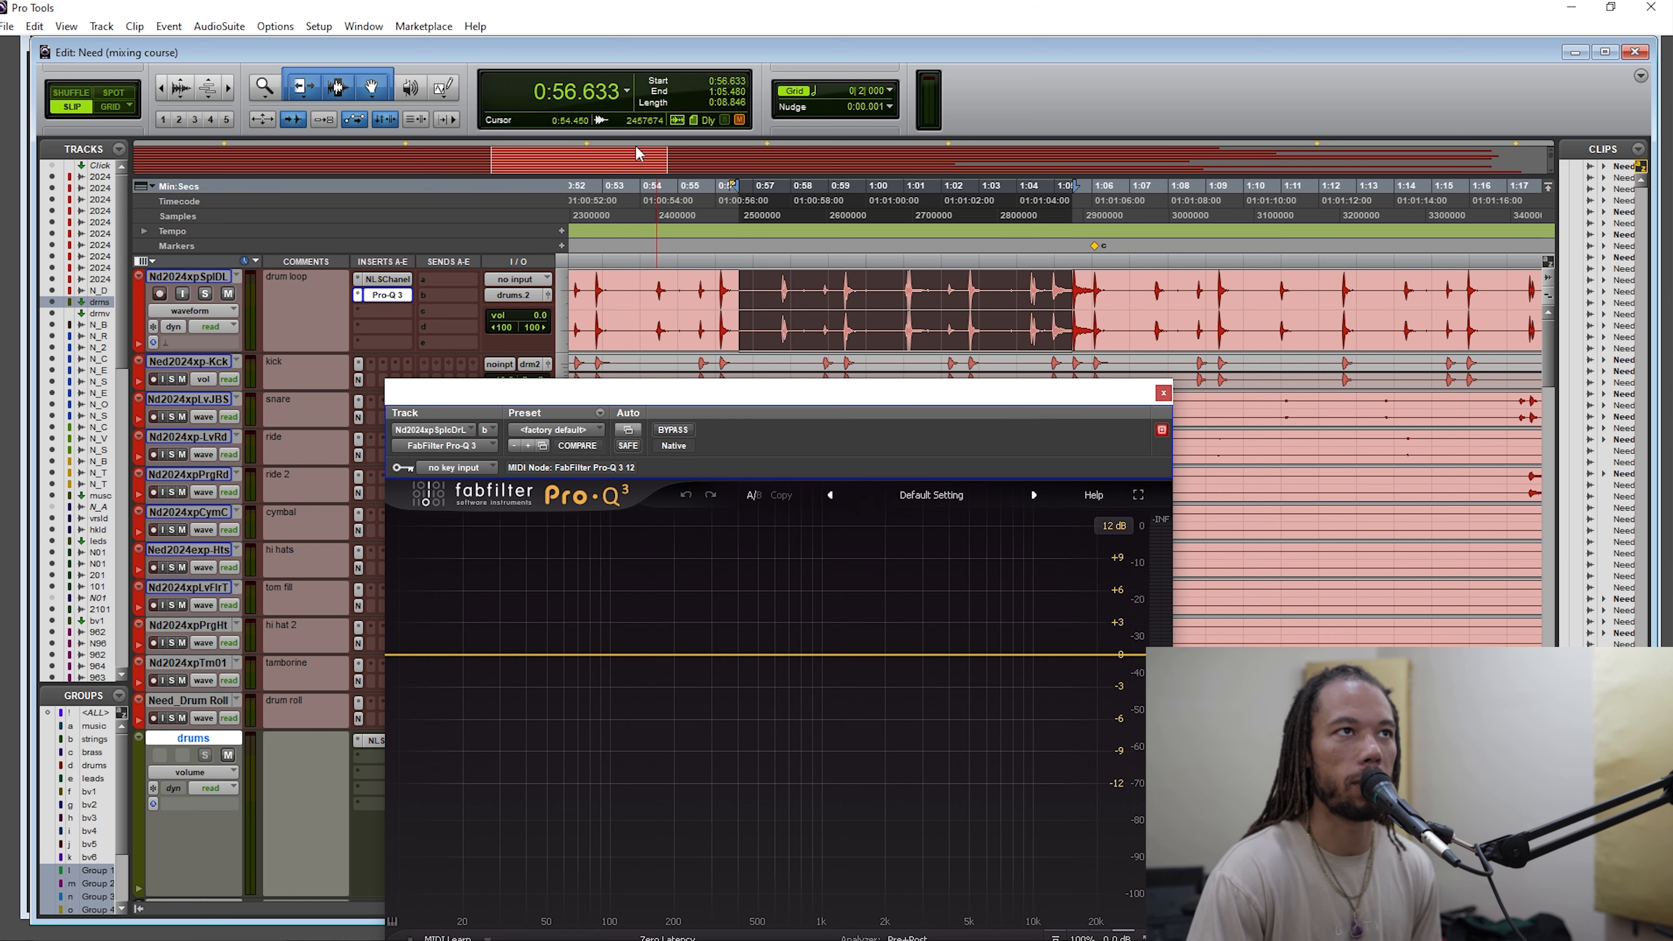
left_click_drag(738, 410, 860, 390)
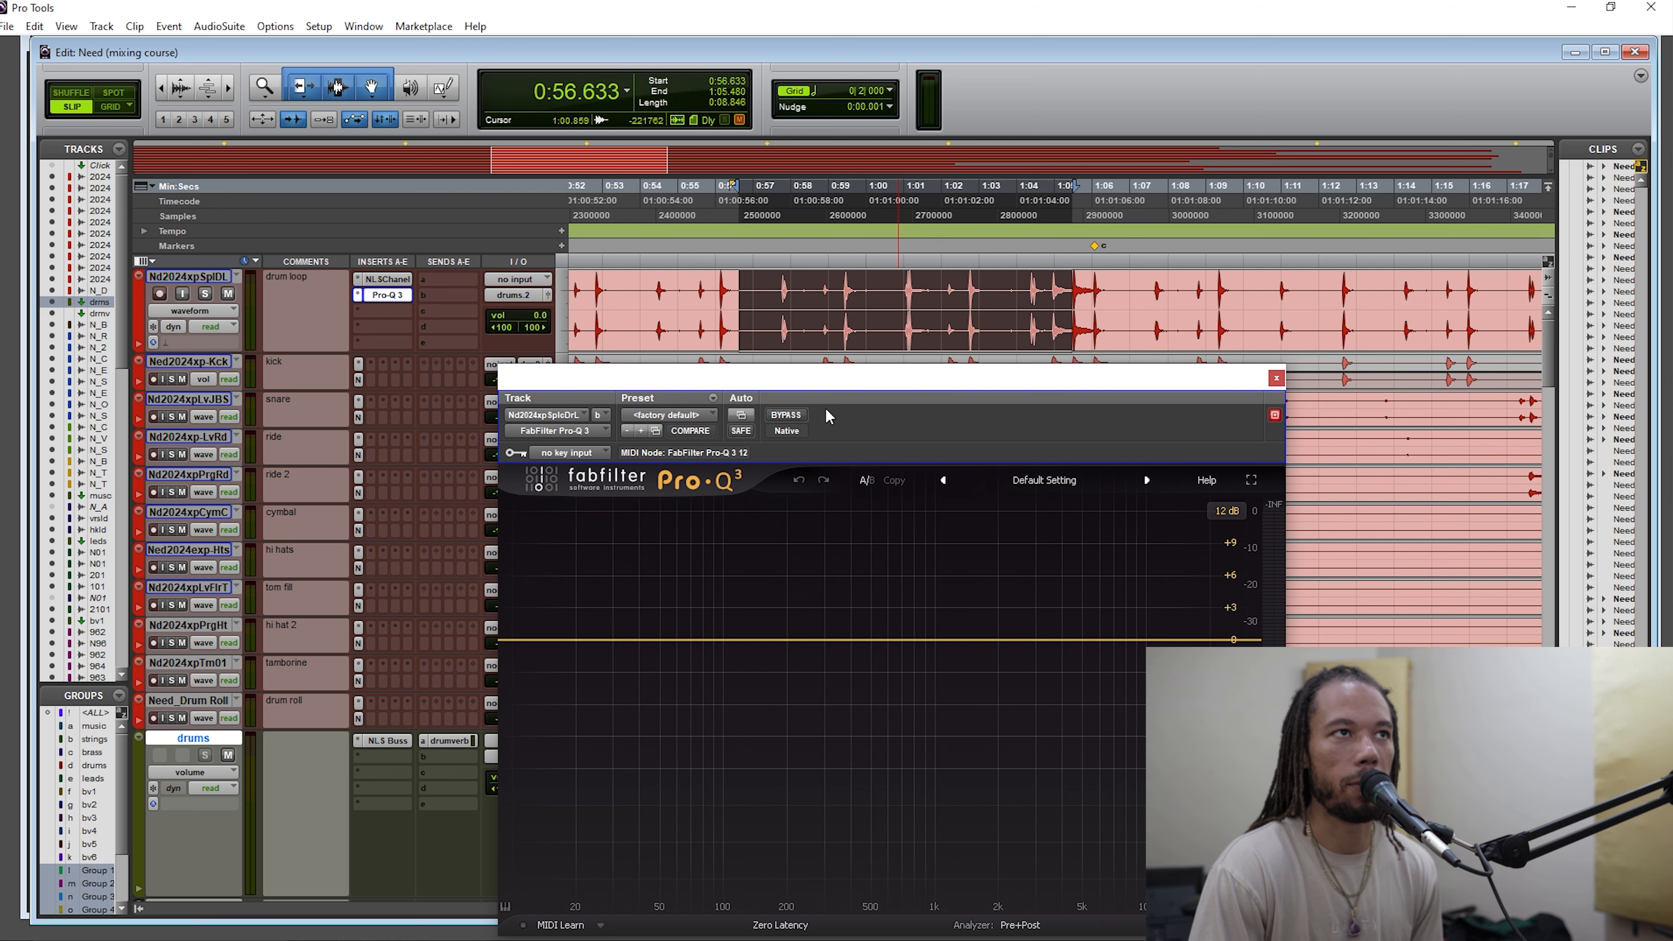
left_click_drag(874, 385, 815, 396)
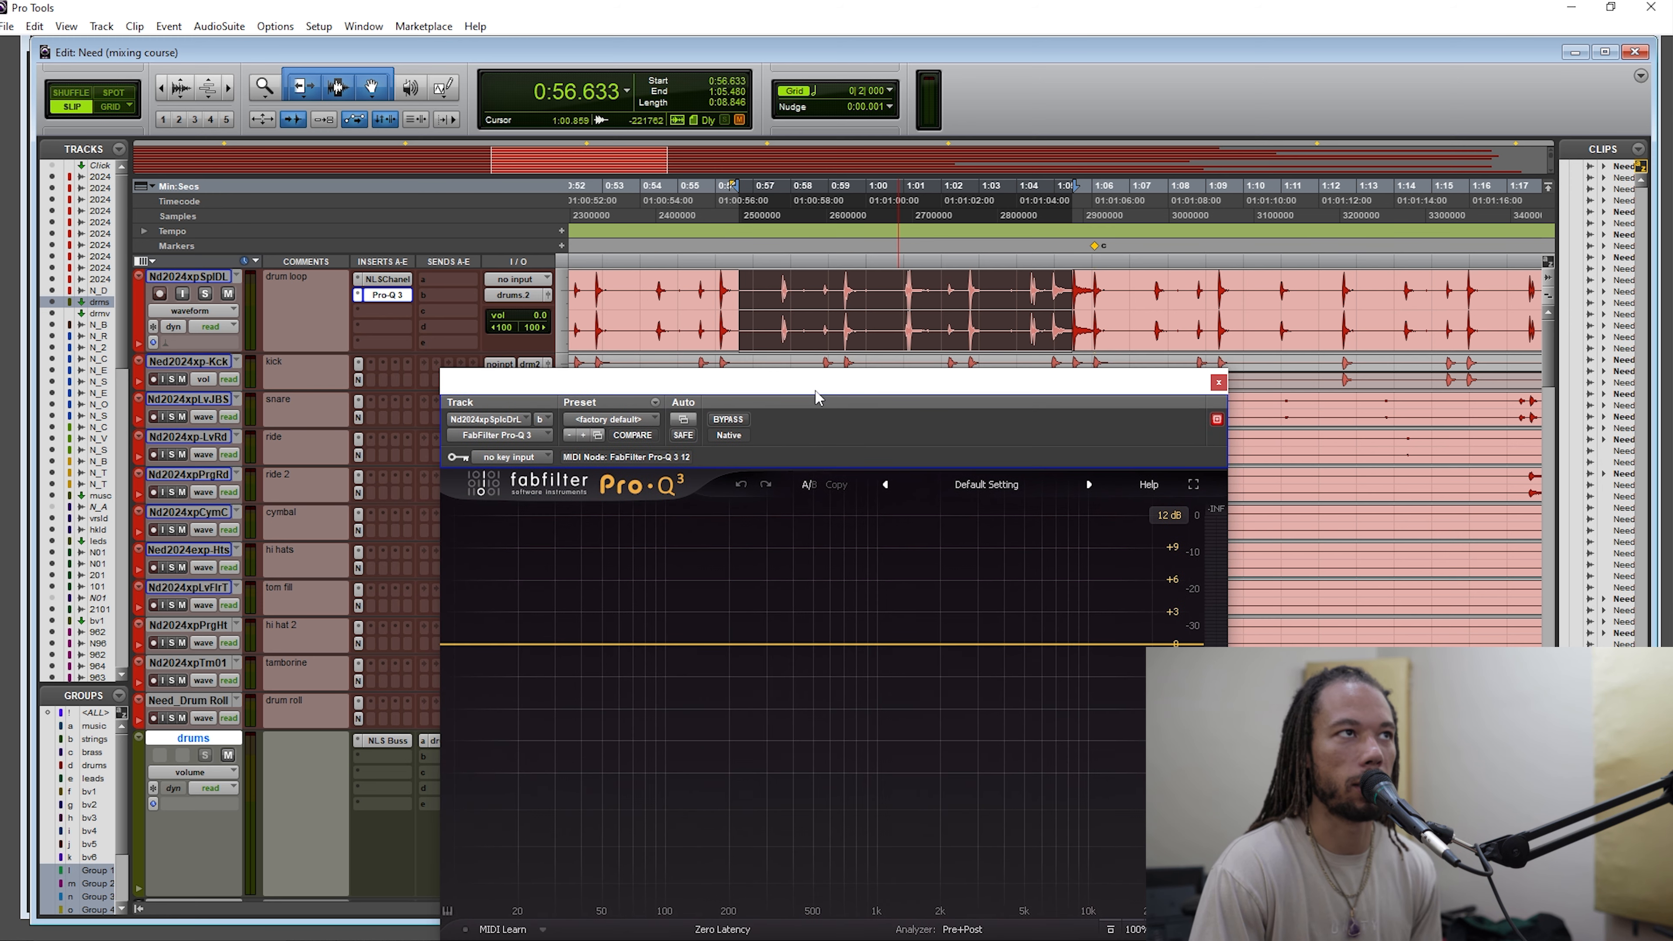
left_click(395, 323)
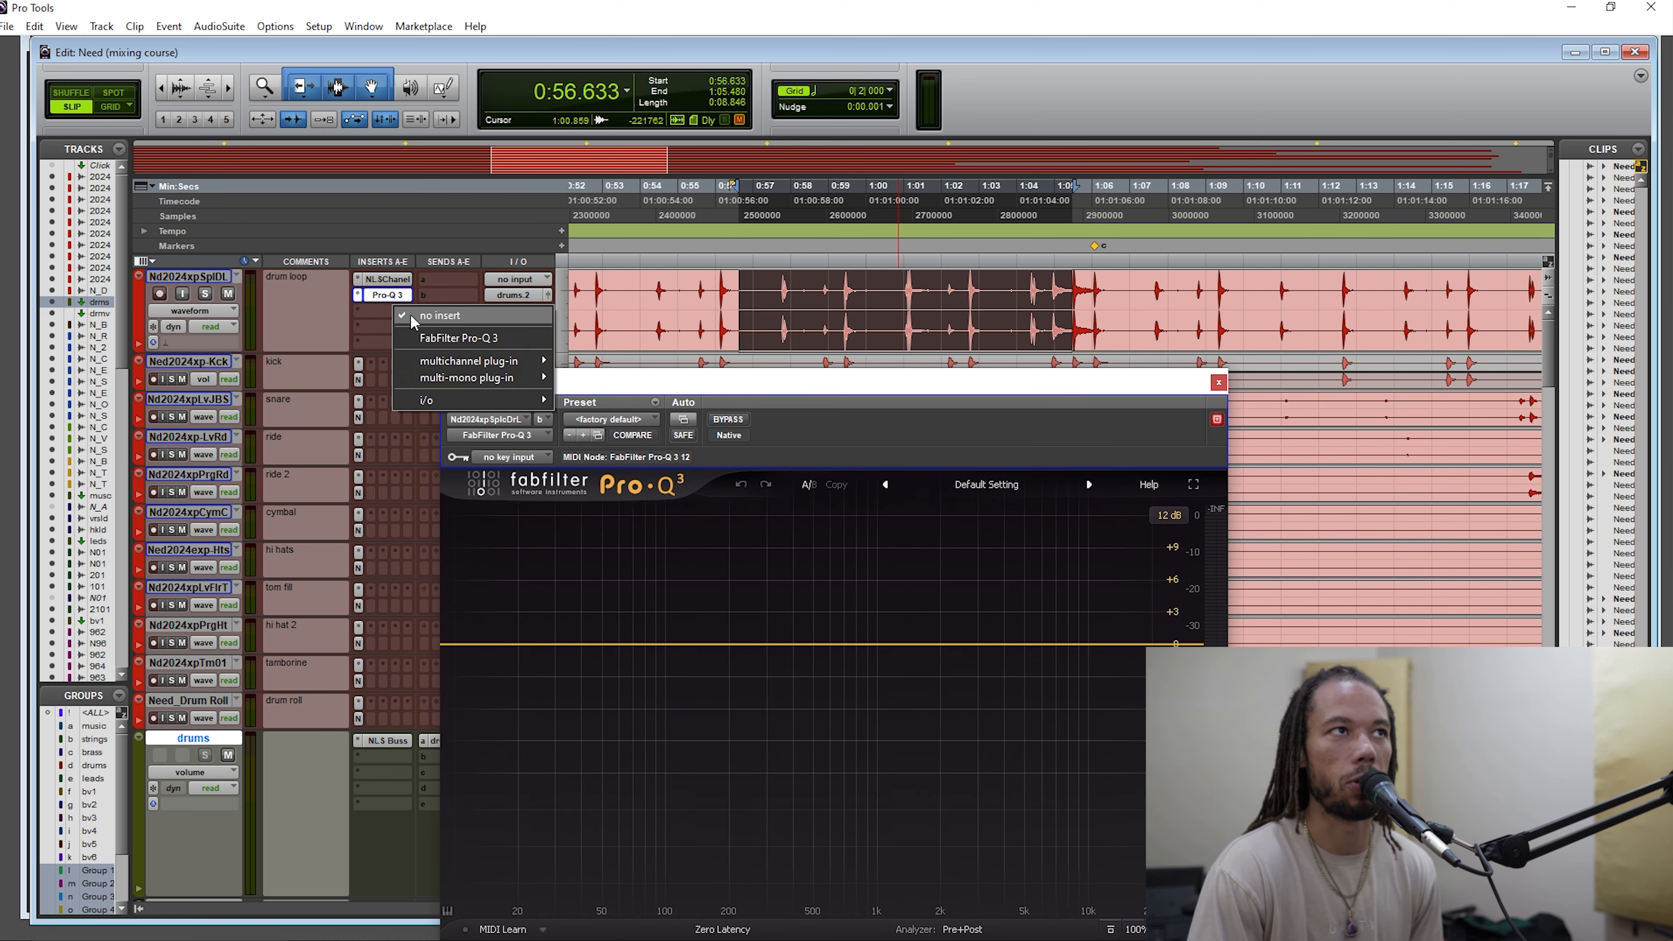
mouse_move(500, 363)
mouse_move(599, 376)
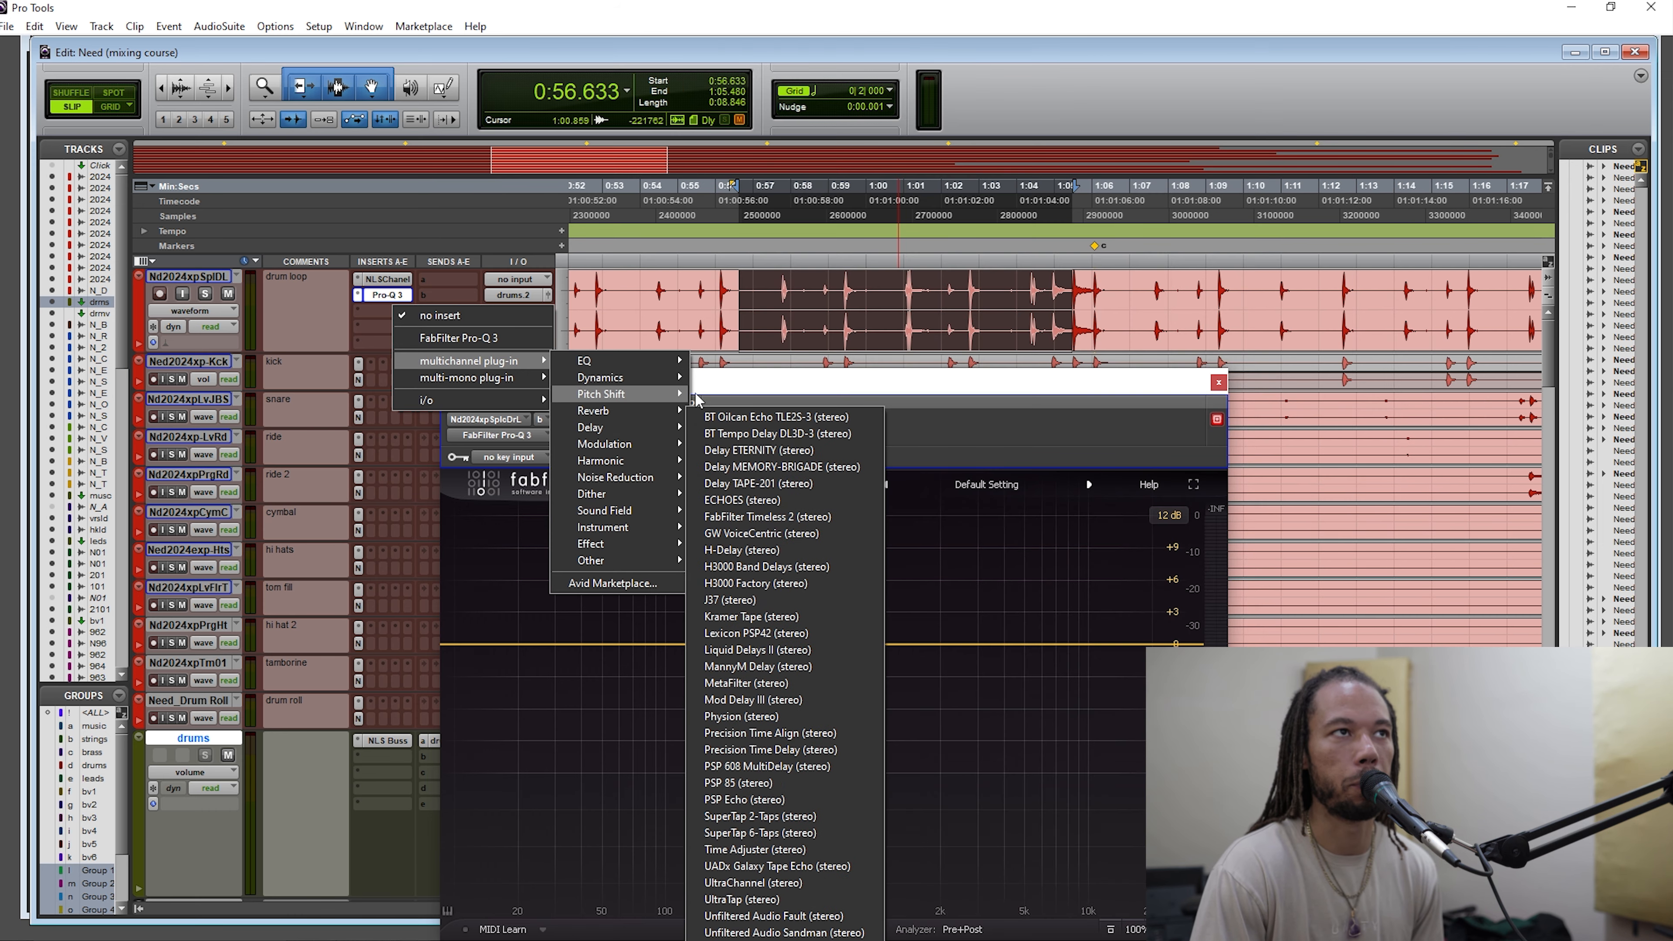
left_click(732, 378)
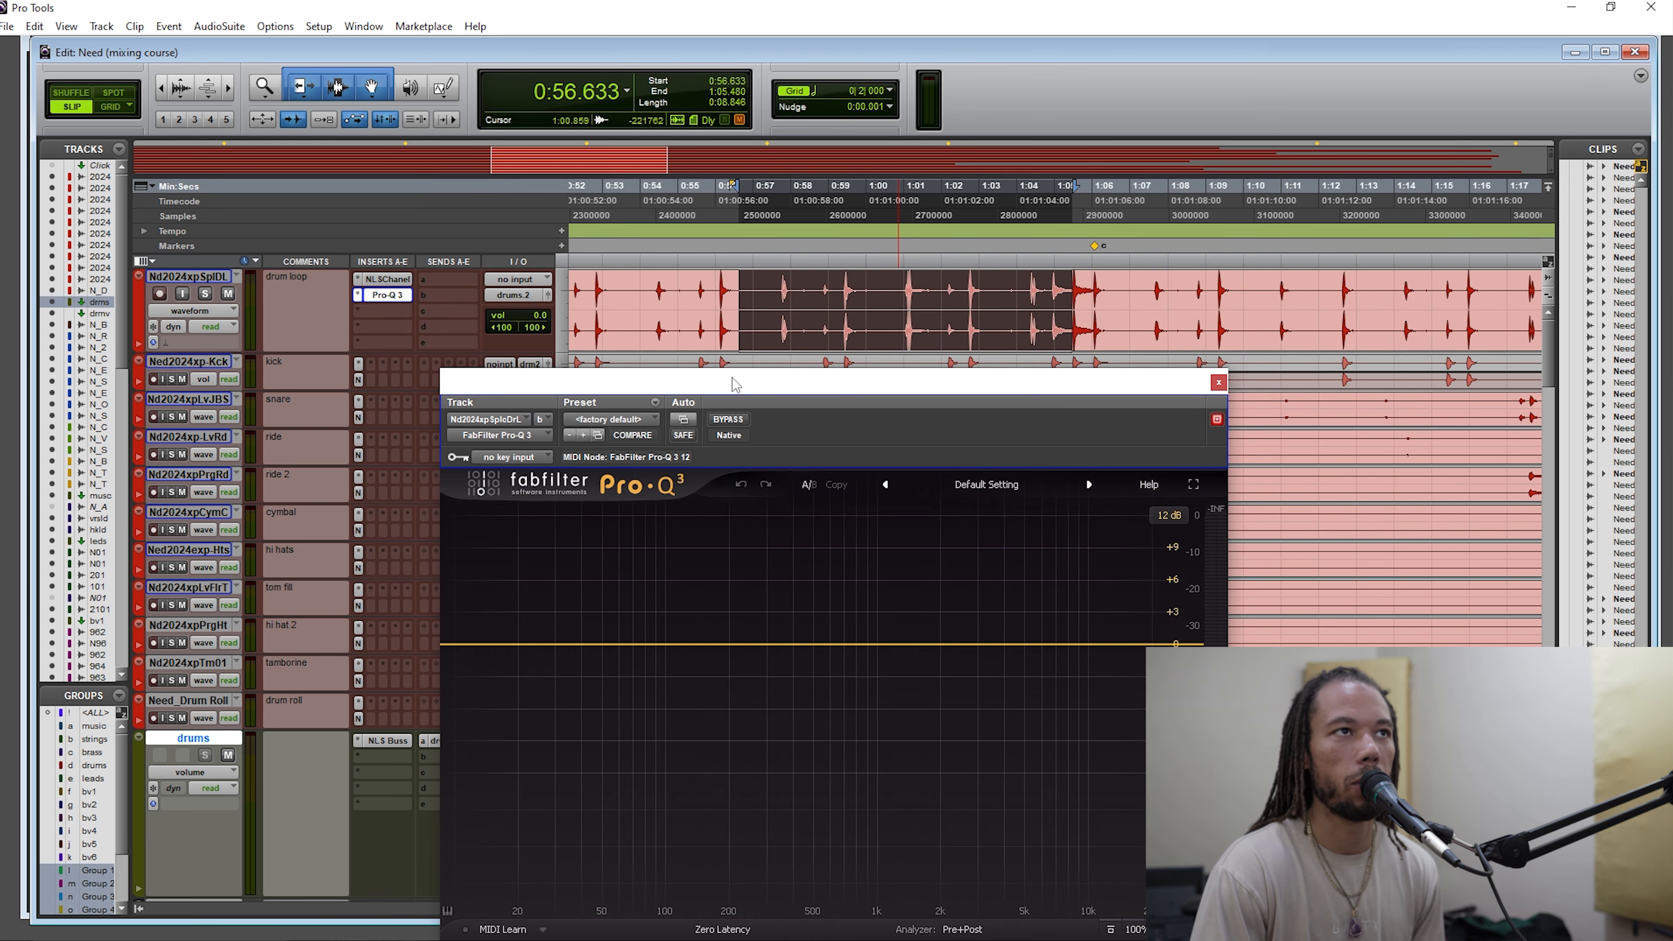
Reposition the Pro-Q 3 window and add a bell band at about 409 Hz on the drum loop.
left_click_drag(731, 378, 797, 382)
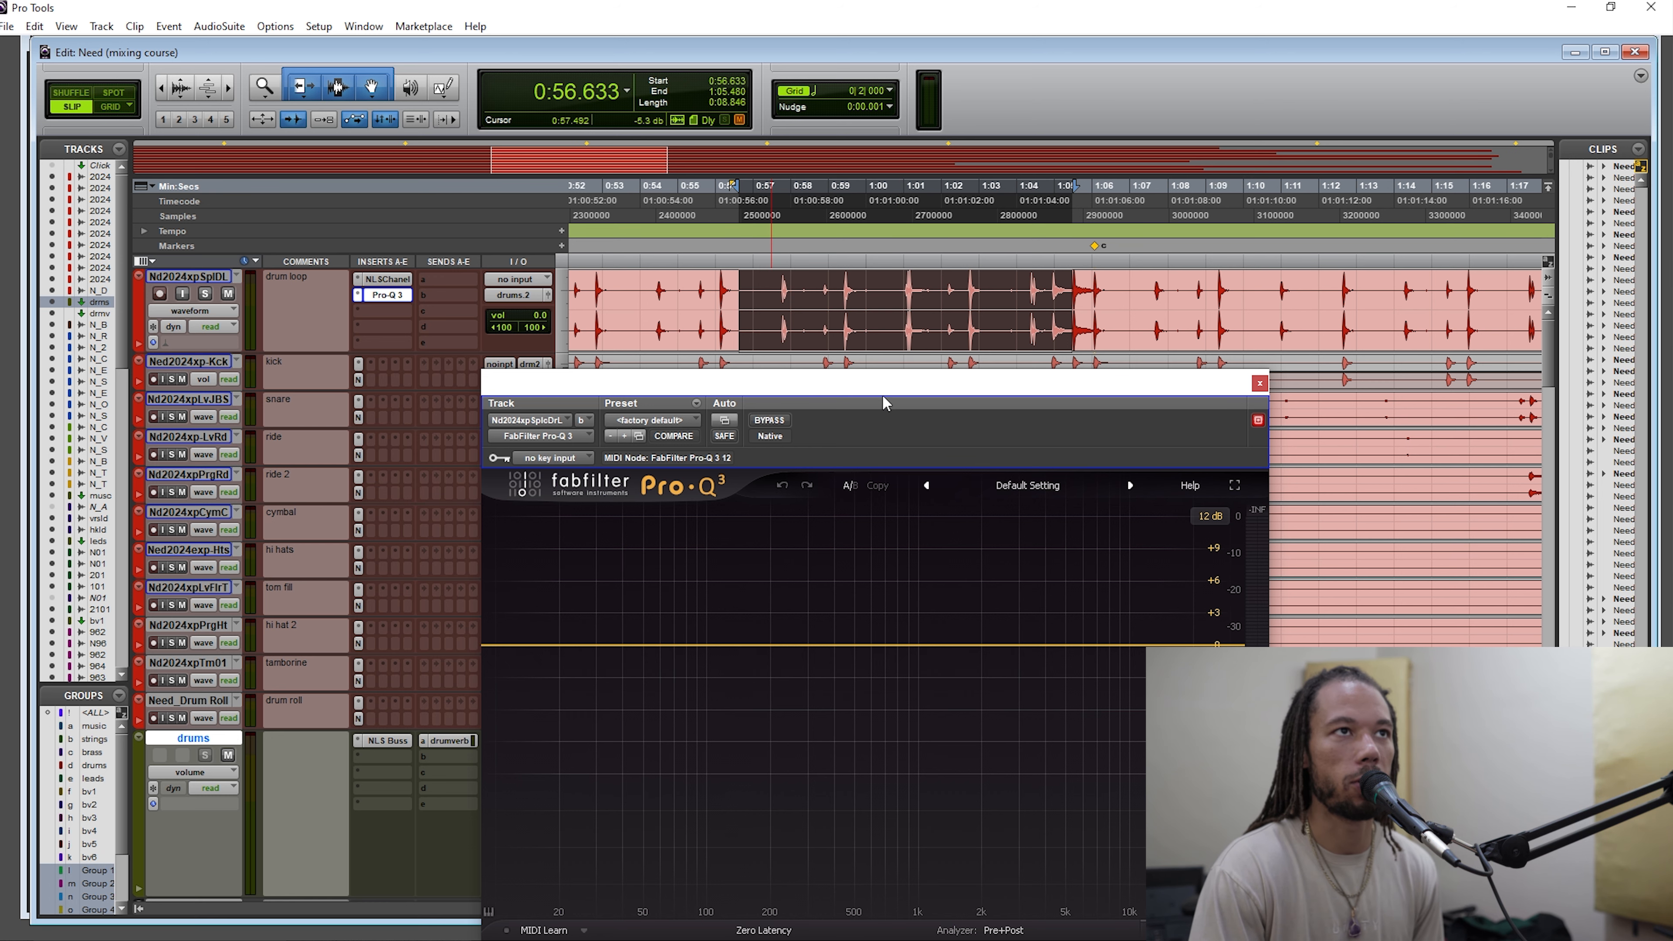
left_click_drag(885, 403, 850, 392)
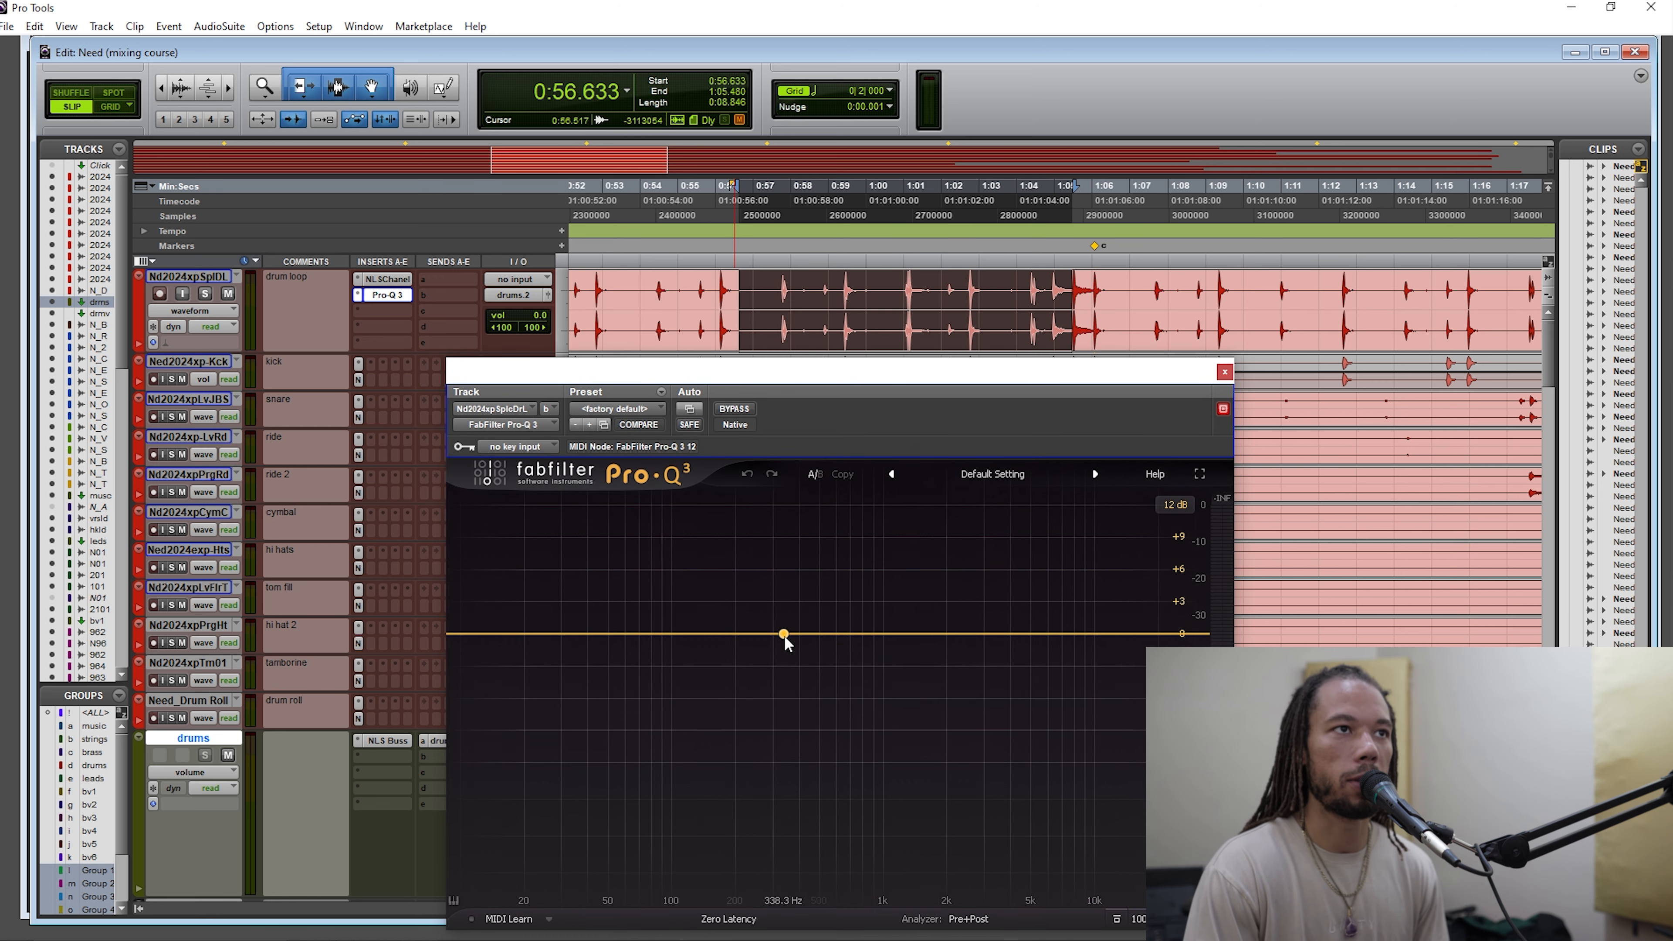
left_click(799, 633)
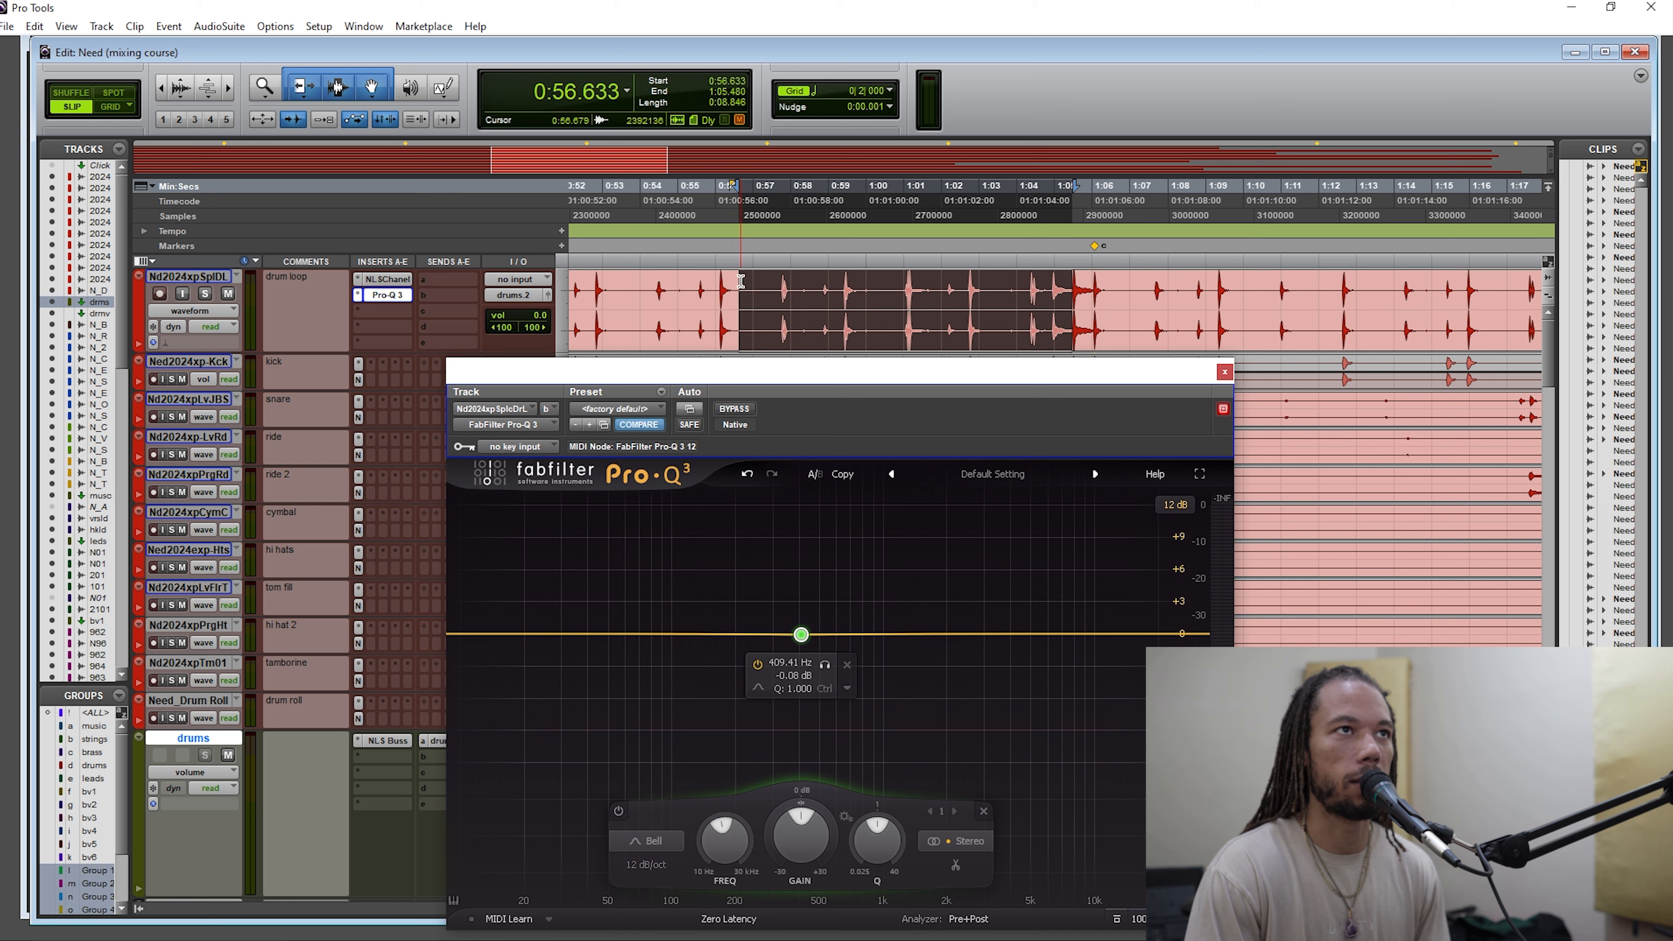
Play the selection and audition the Pro-Q 3 band in isolation while sweeping it up to about 1499 Hz.
key("space")
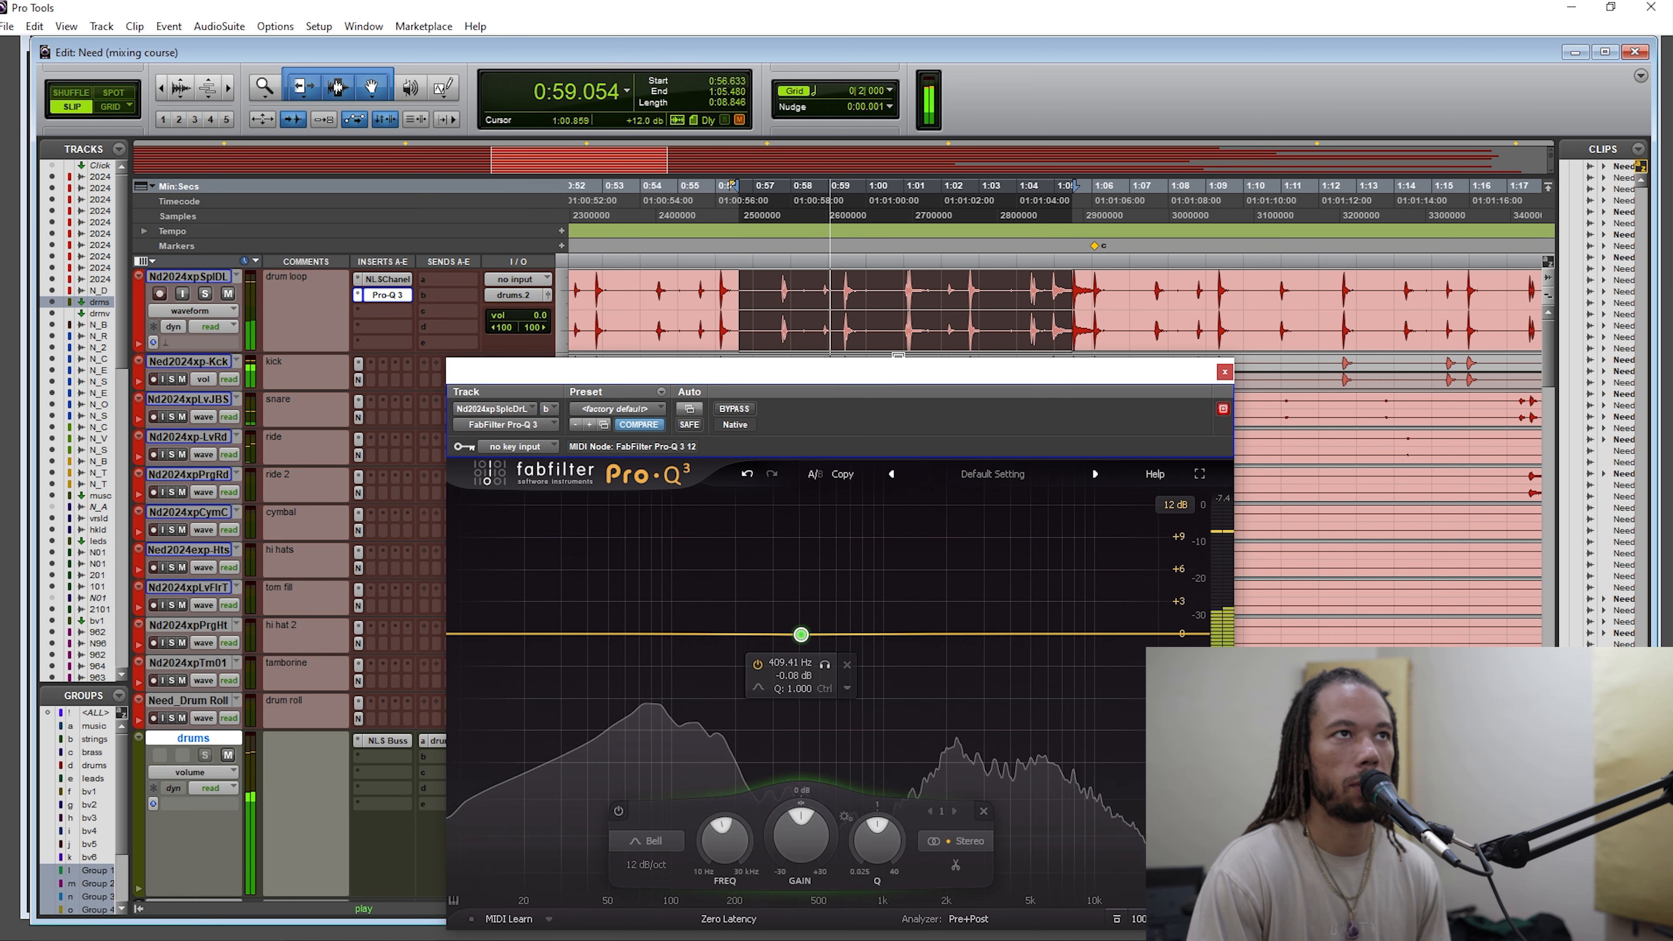
left_click(825, 664)
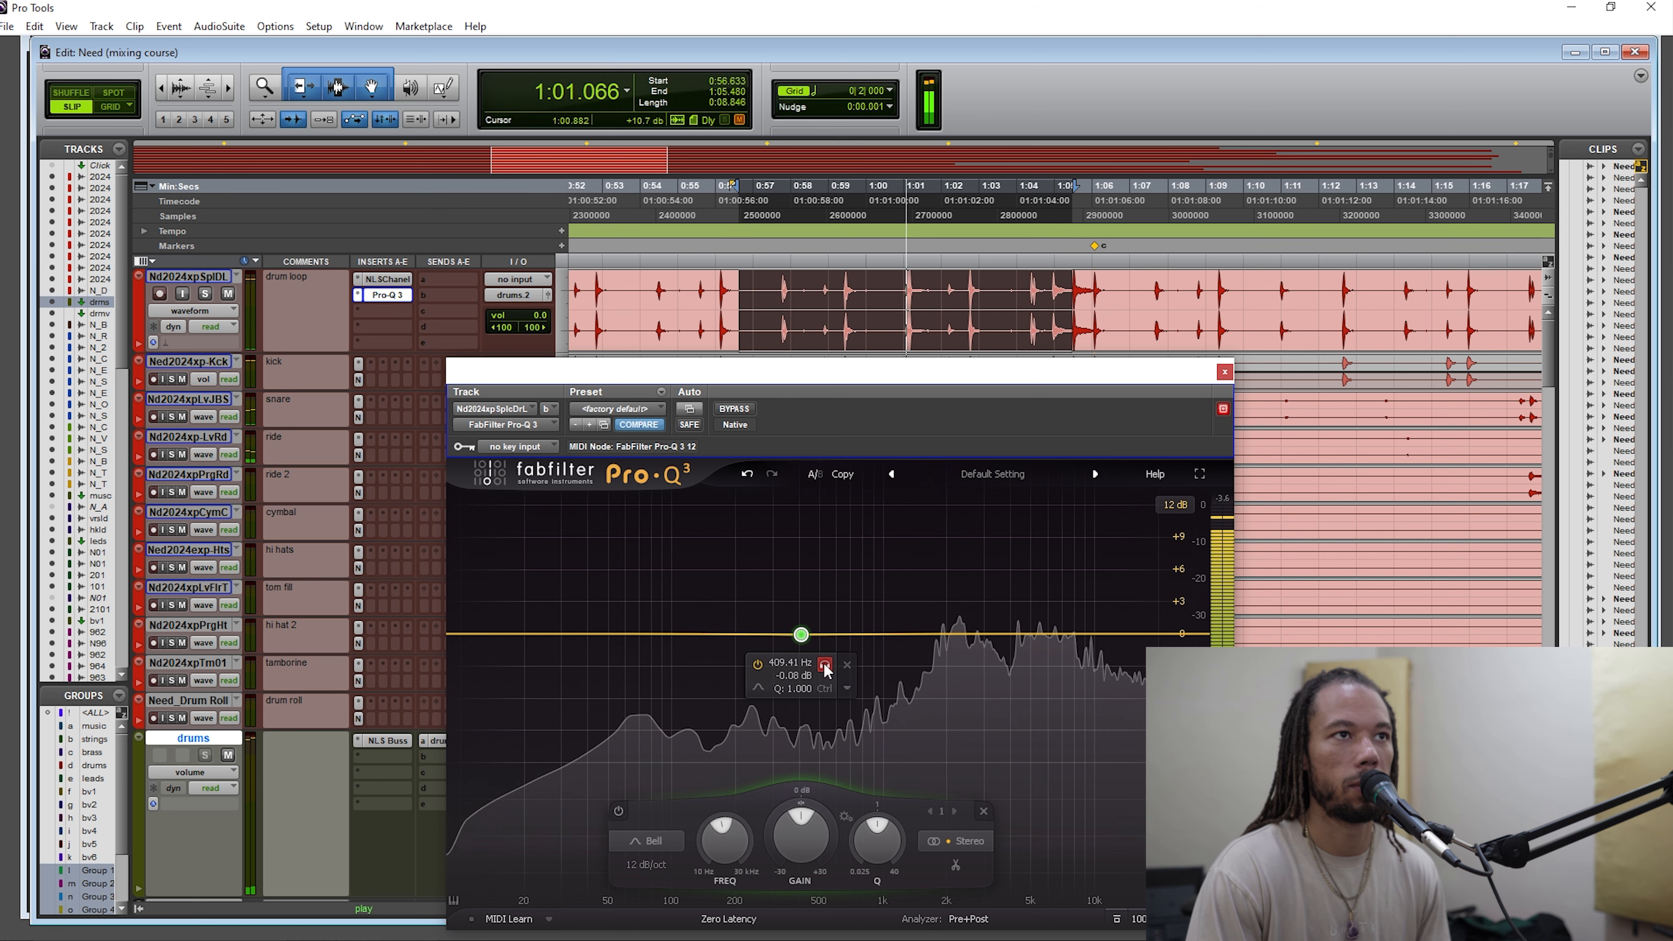
left_click_drag(824, 667, 943, 664)
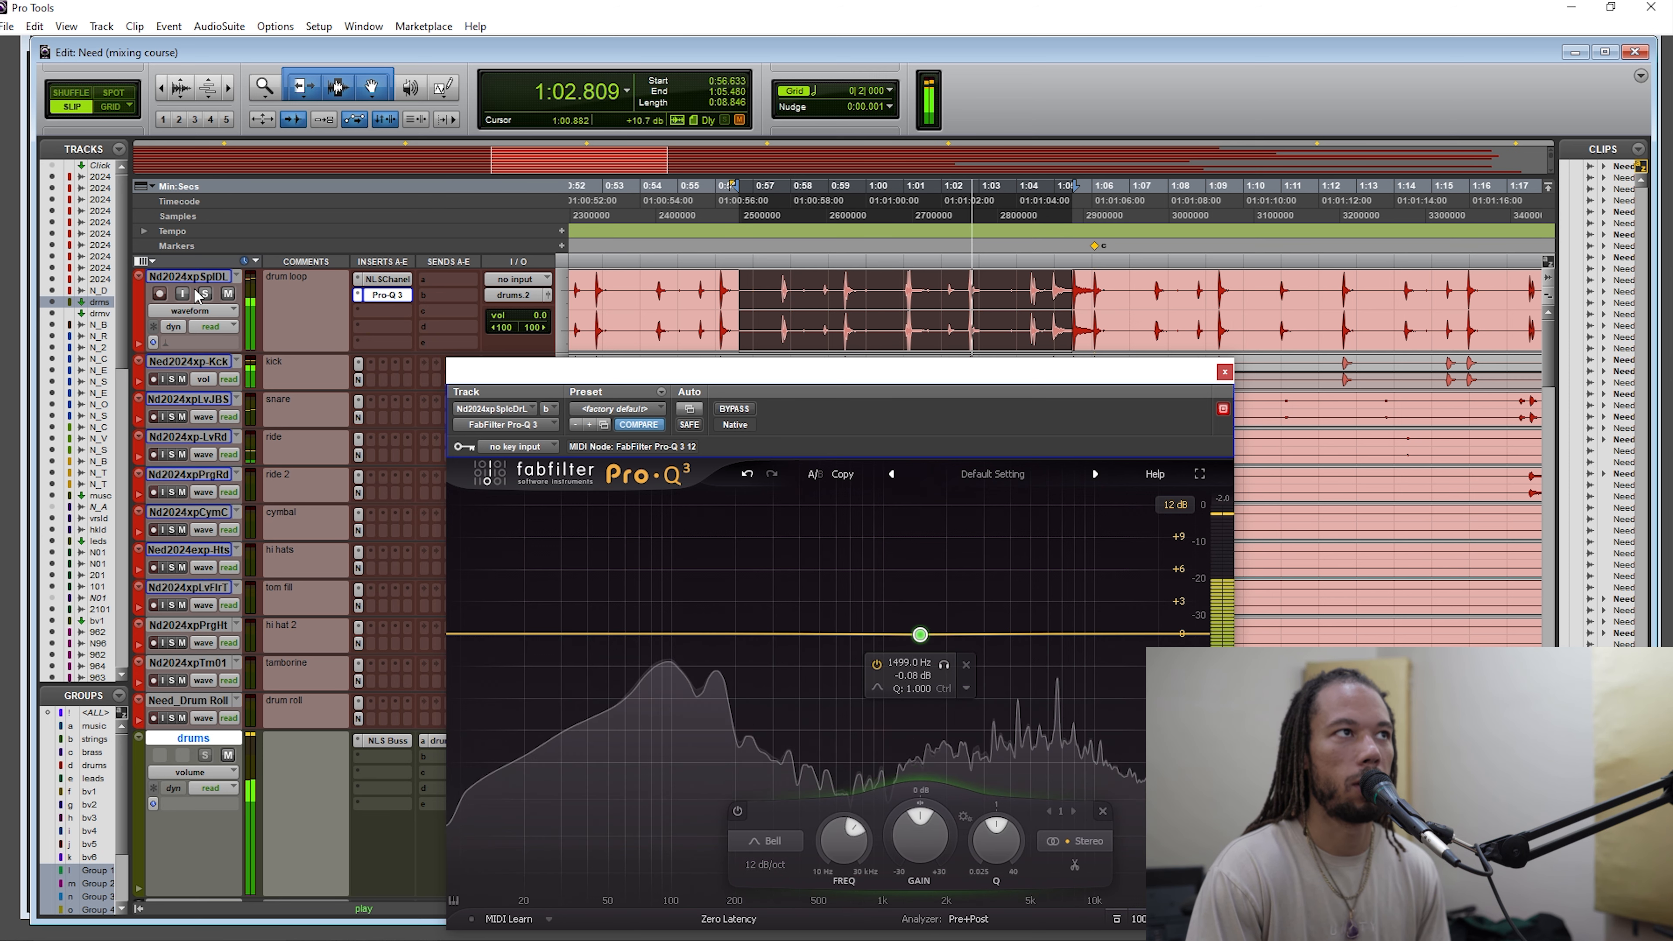
Solo the drum loop, play it from 0:59.210, and move the Pro-Q 3 band to about 2347 Hz with 0 dB gain.
left_click(203, 294)
key("space")
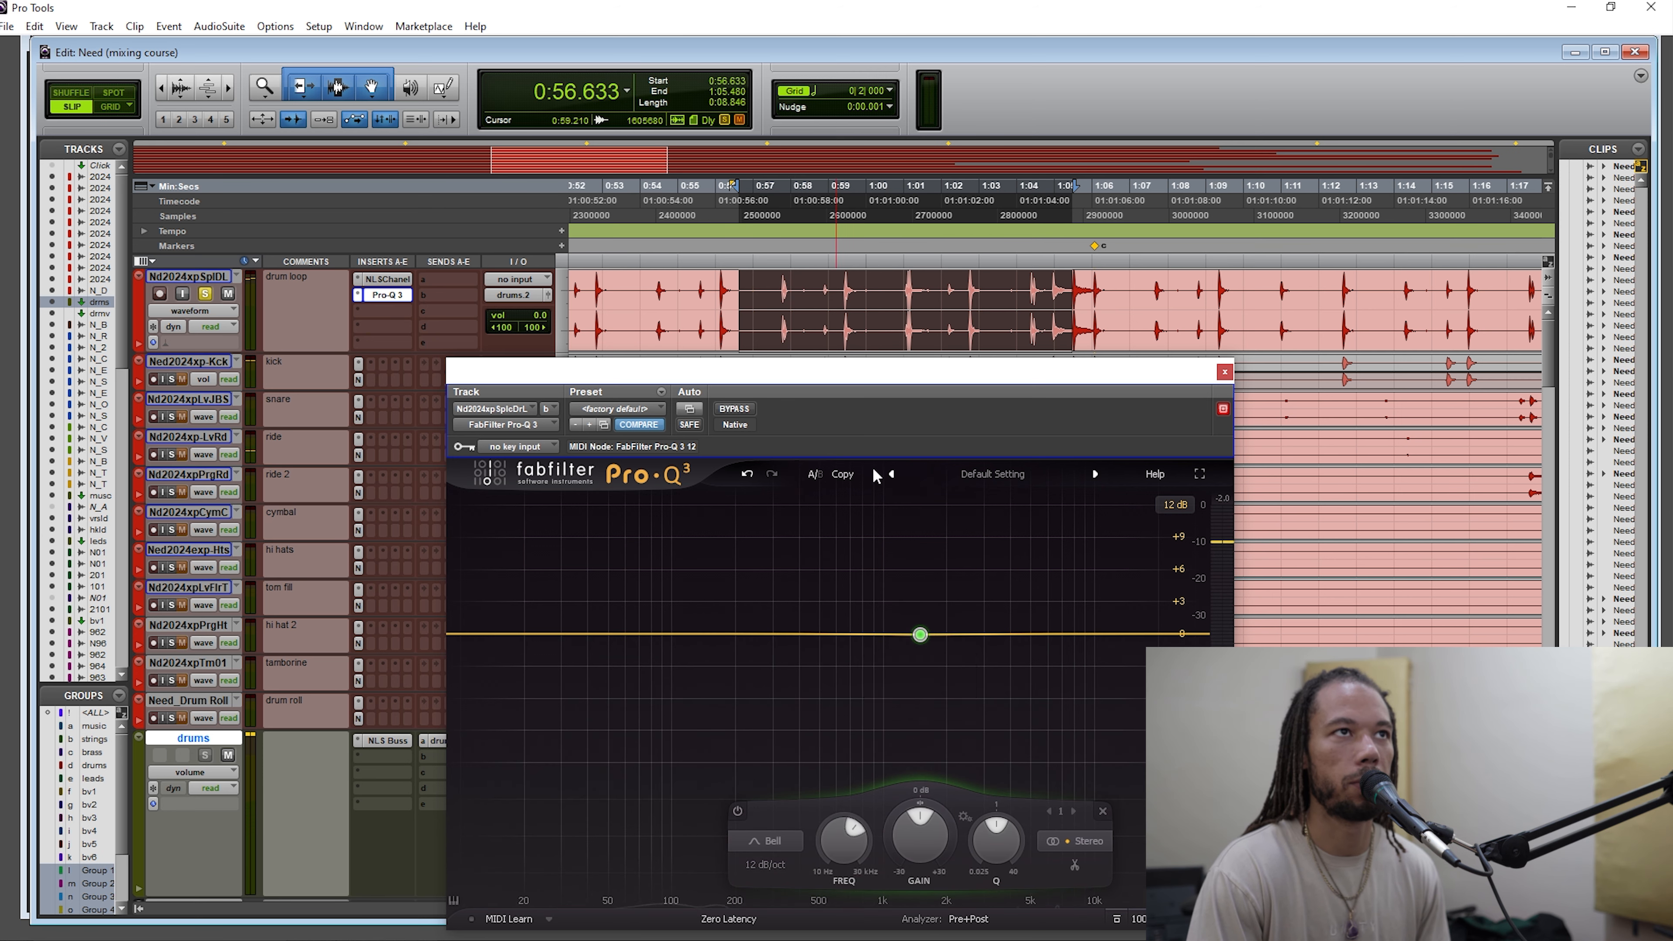
left_click(835, 312)
key("space")
left_click_drag(948, 665, 989, 576)
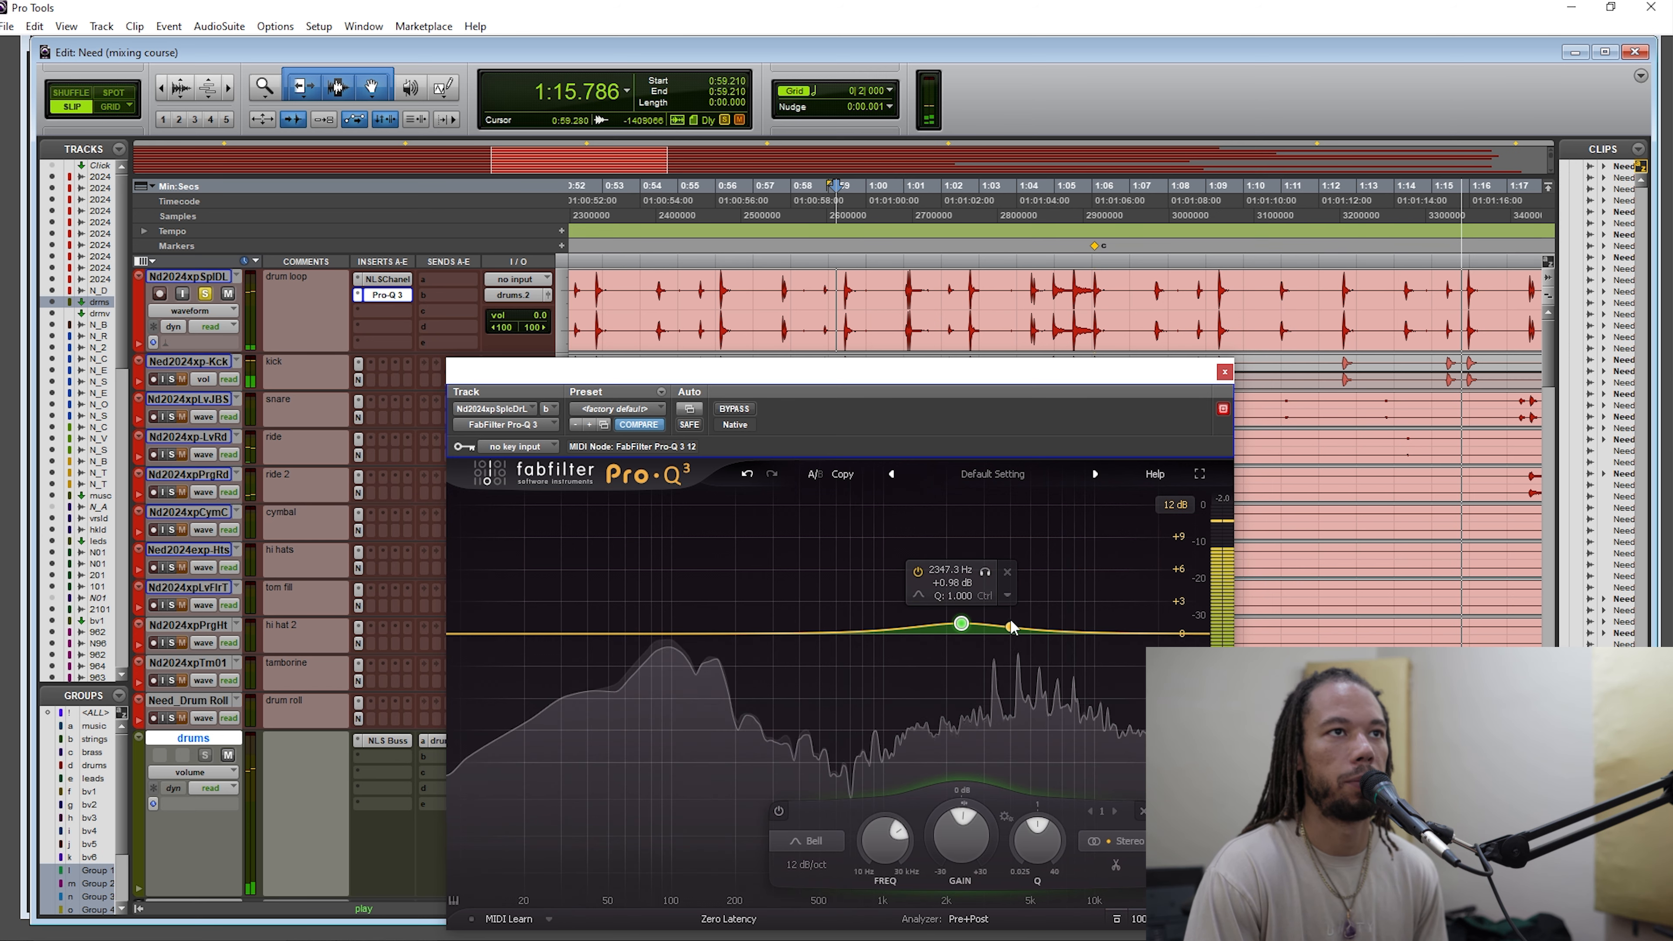
double_click(961, 834)
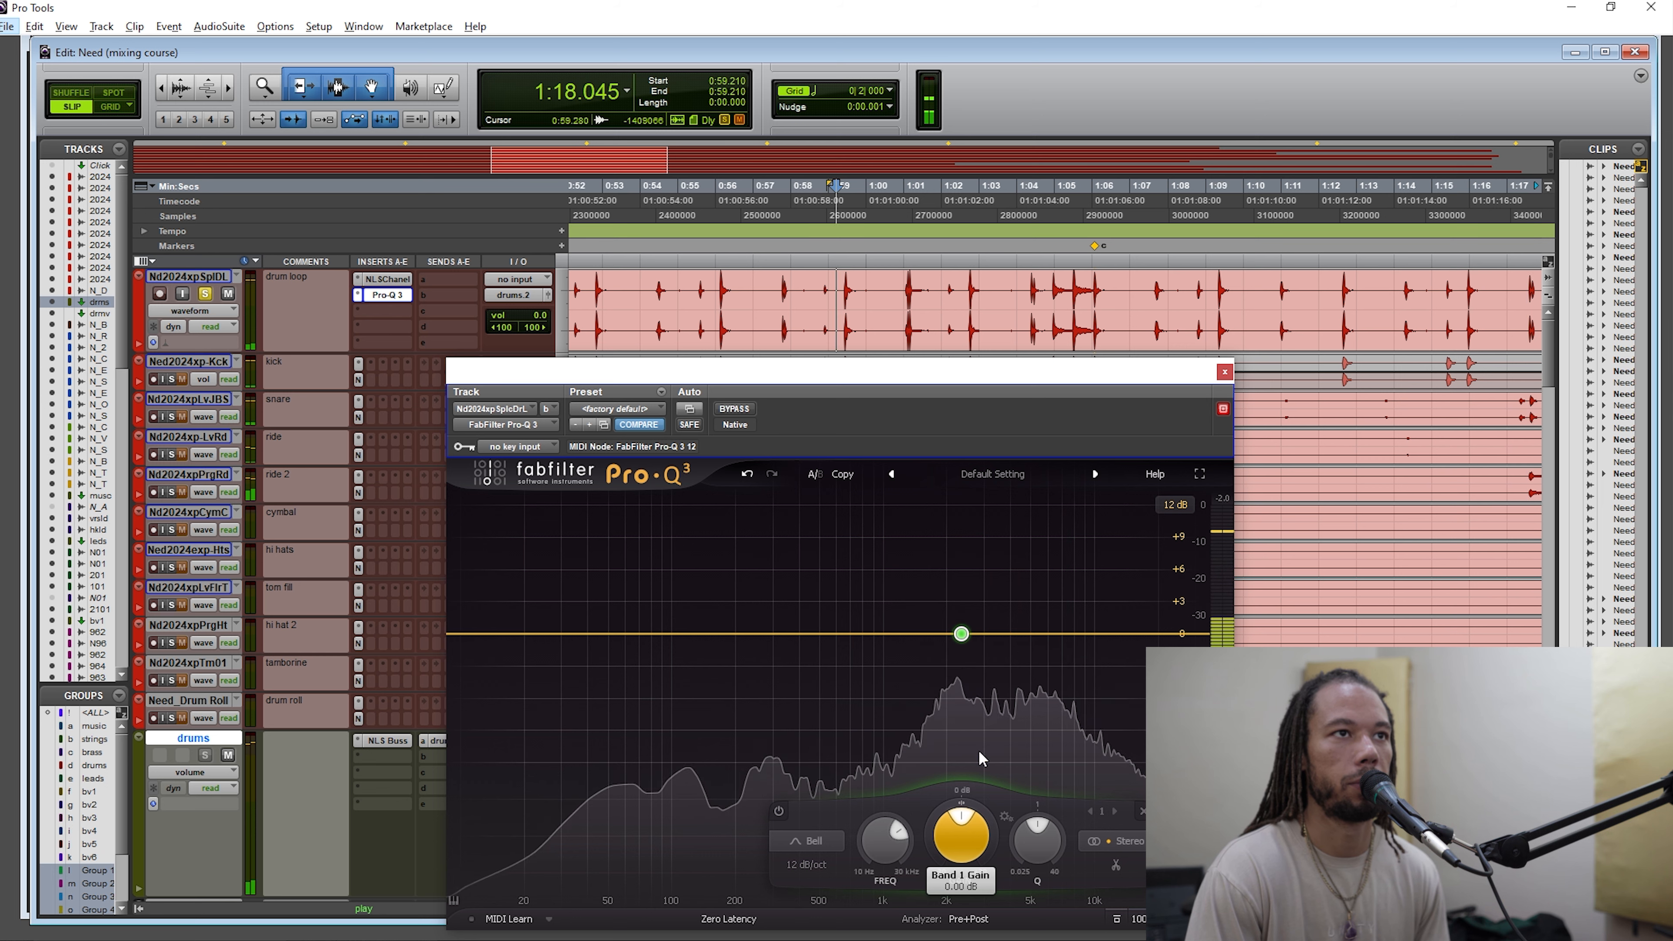
Reposition the Pro-Q 3 window and, during playback, give the 2347 Hz band a dynamic range of about -3.5 dB.
left_click_drag(978, 379, 962, 365)
key("space")
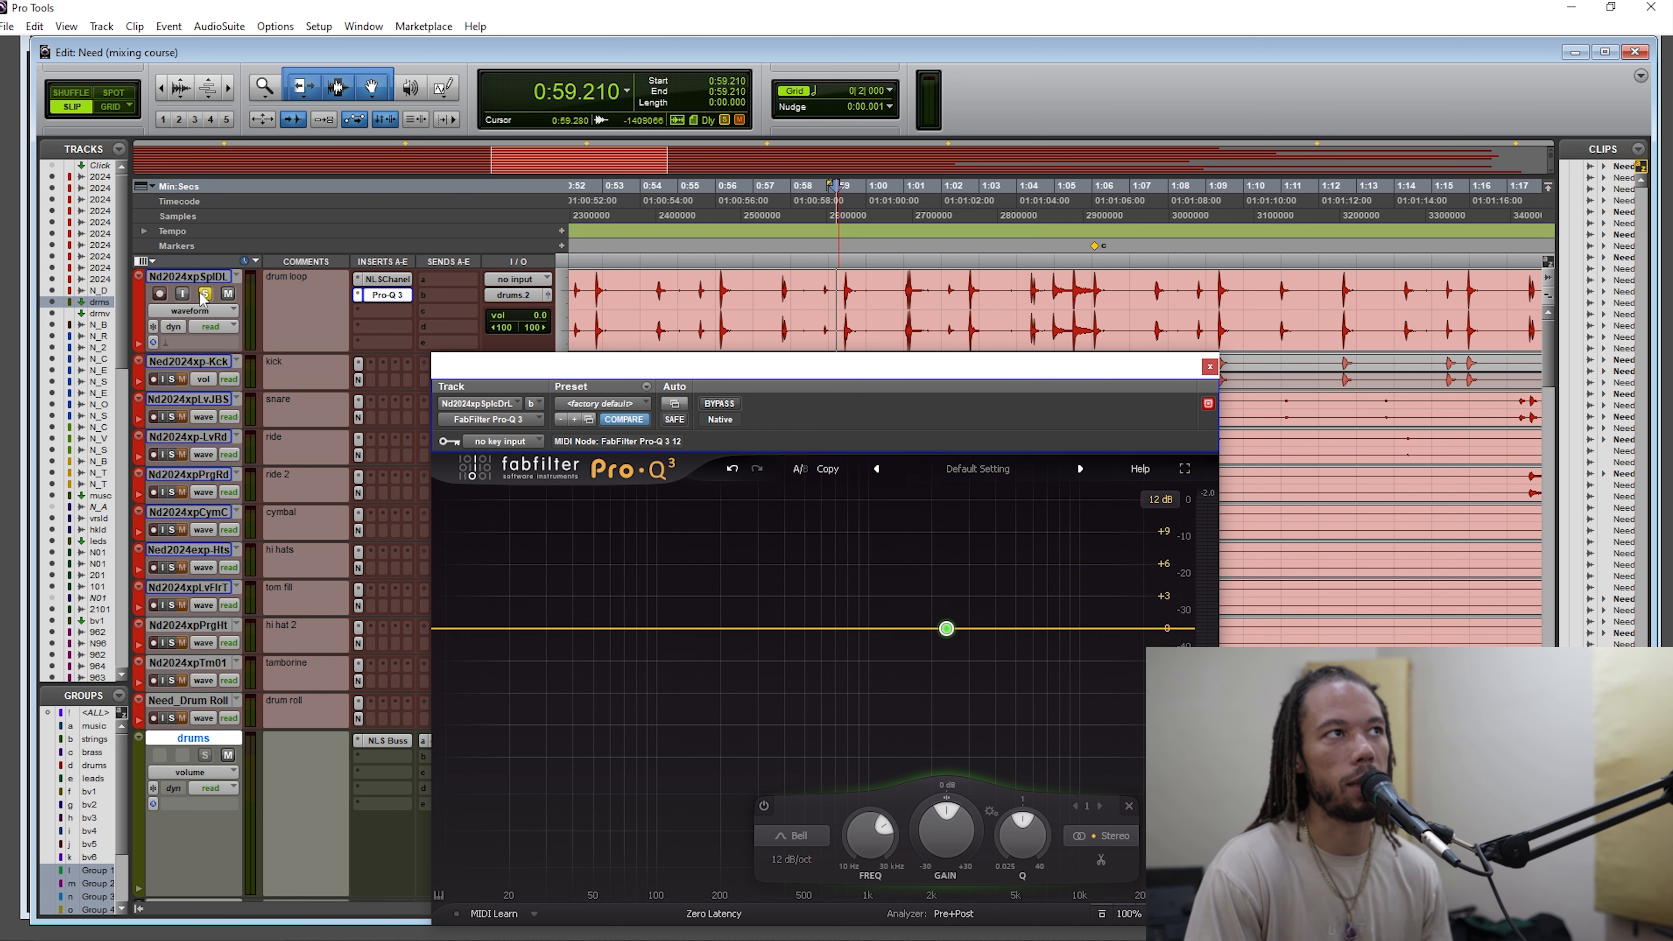
left_click_drag(897, 371, 865, 355)
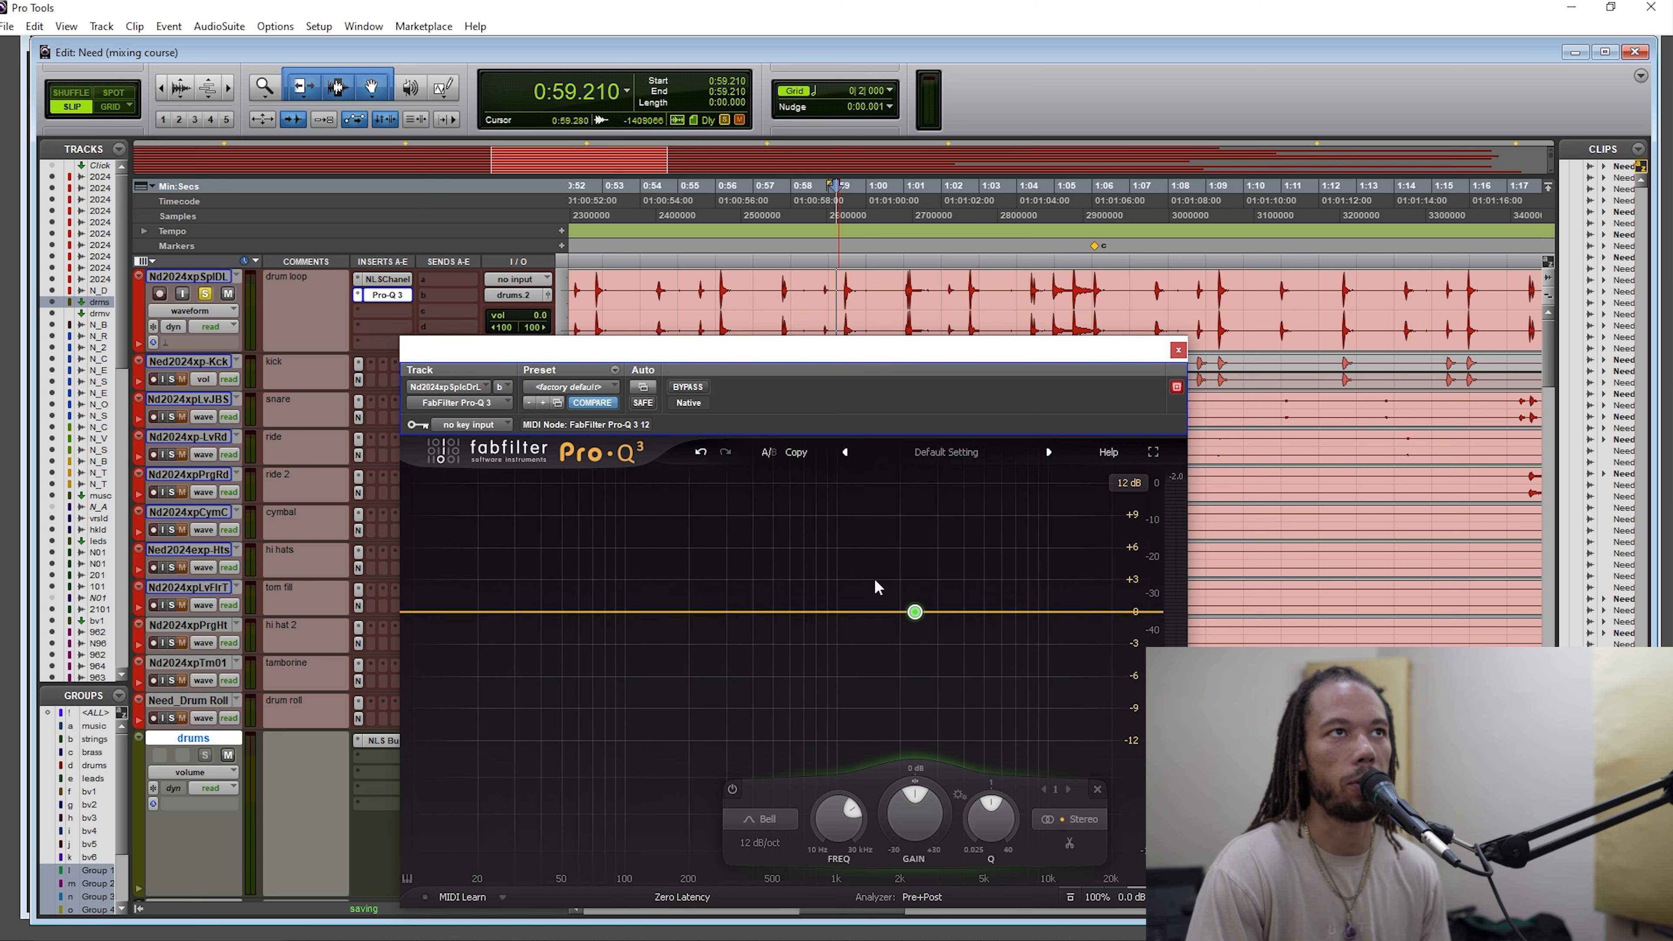
key("space")
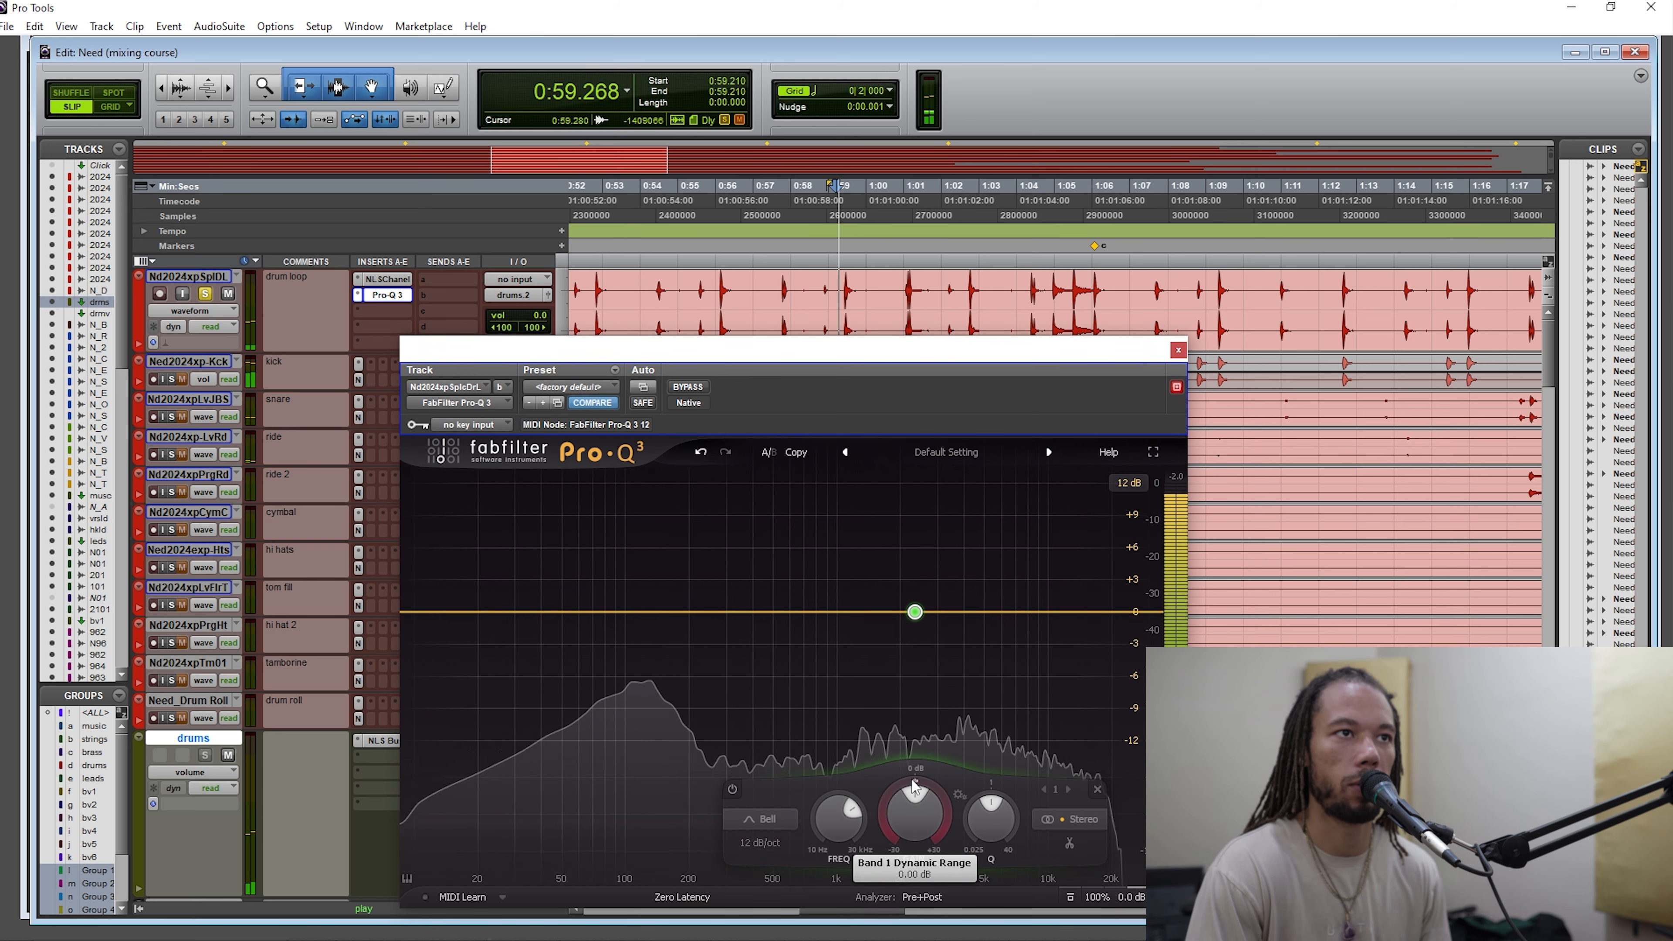
left_click_drag(915, 785, 912, 781)
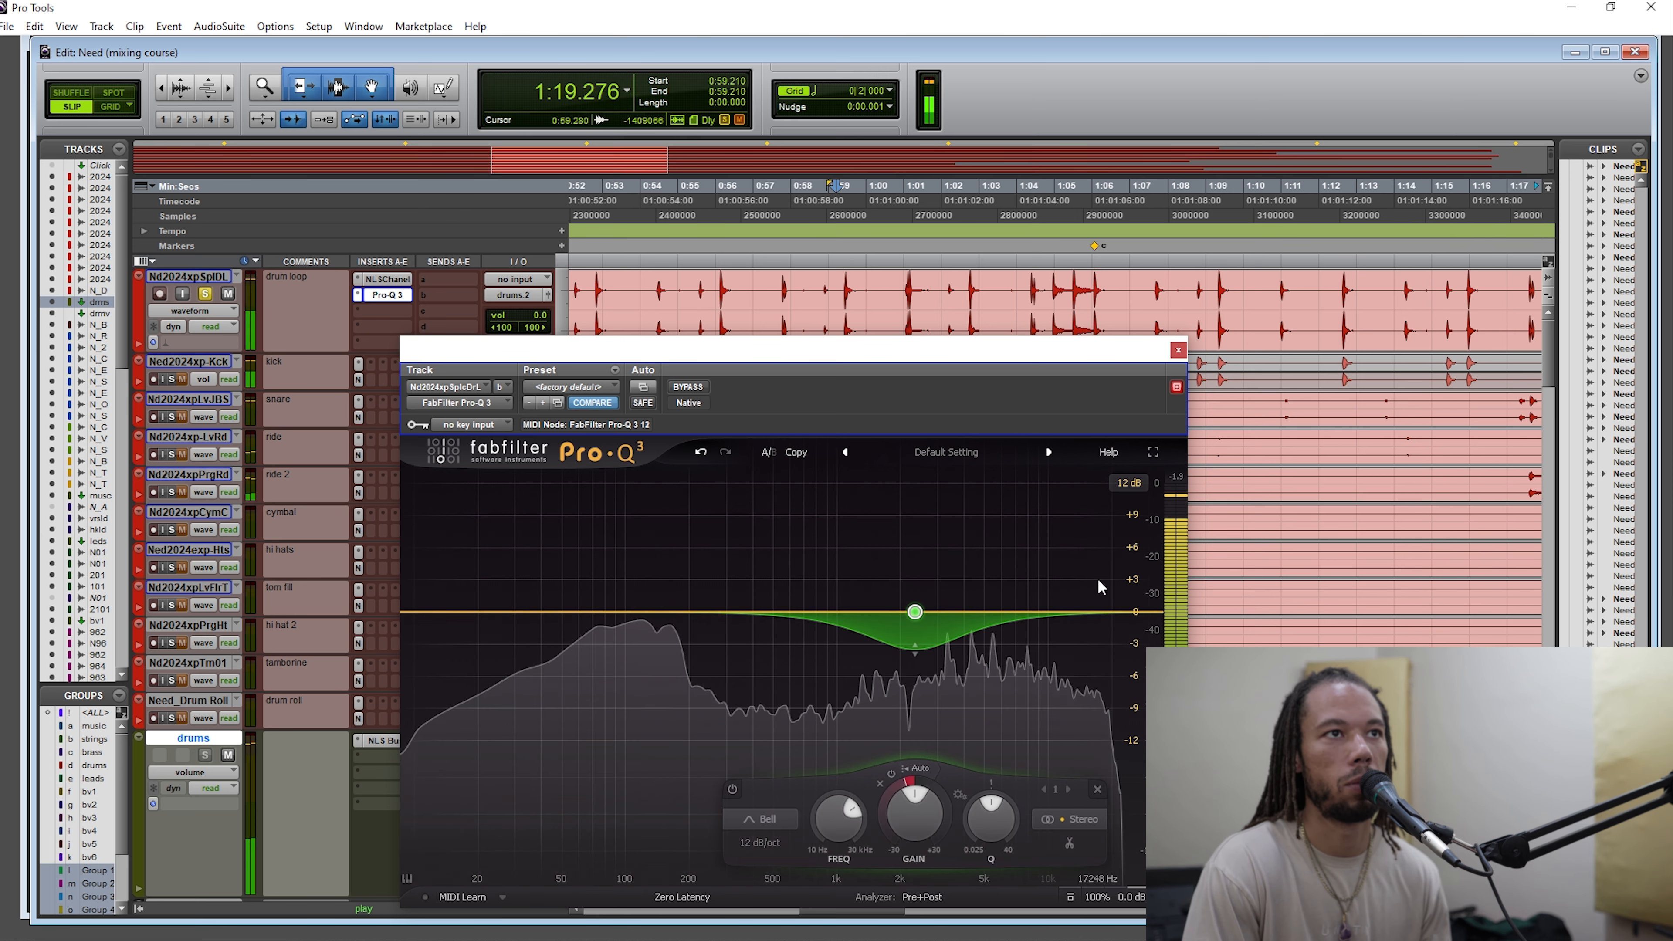
key("space")
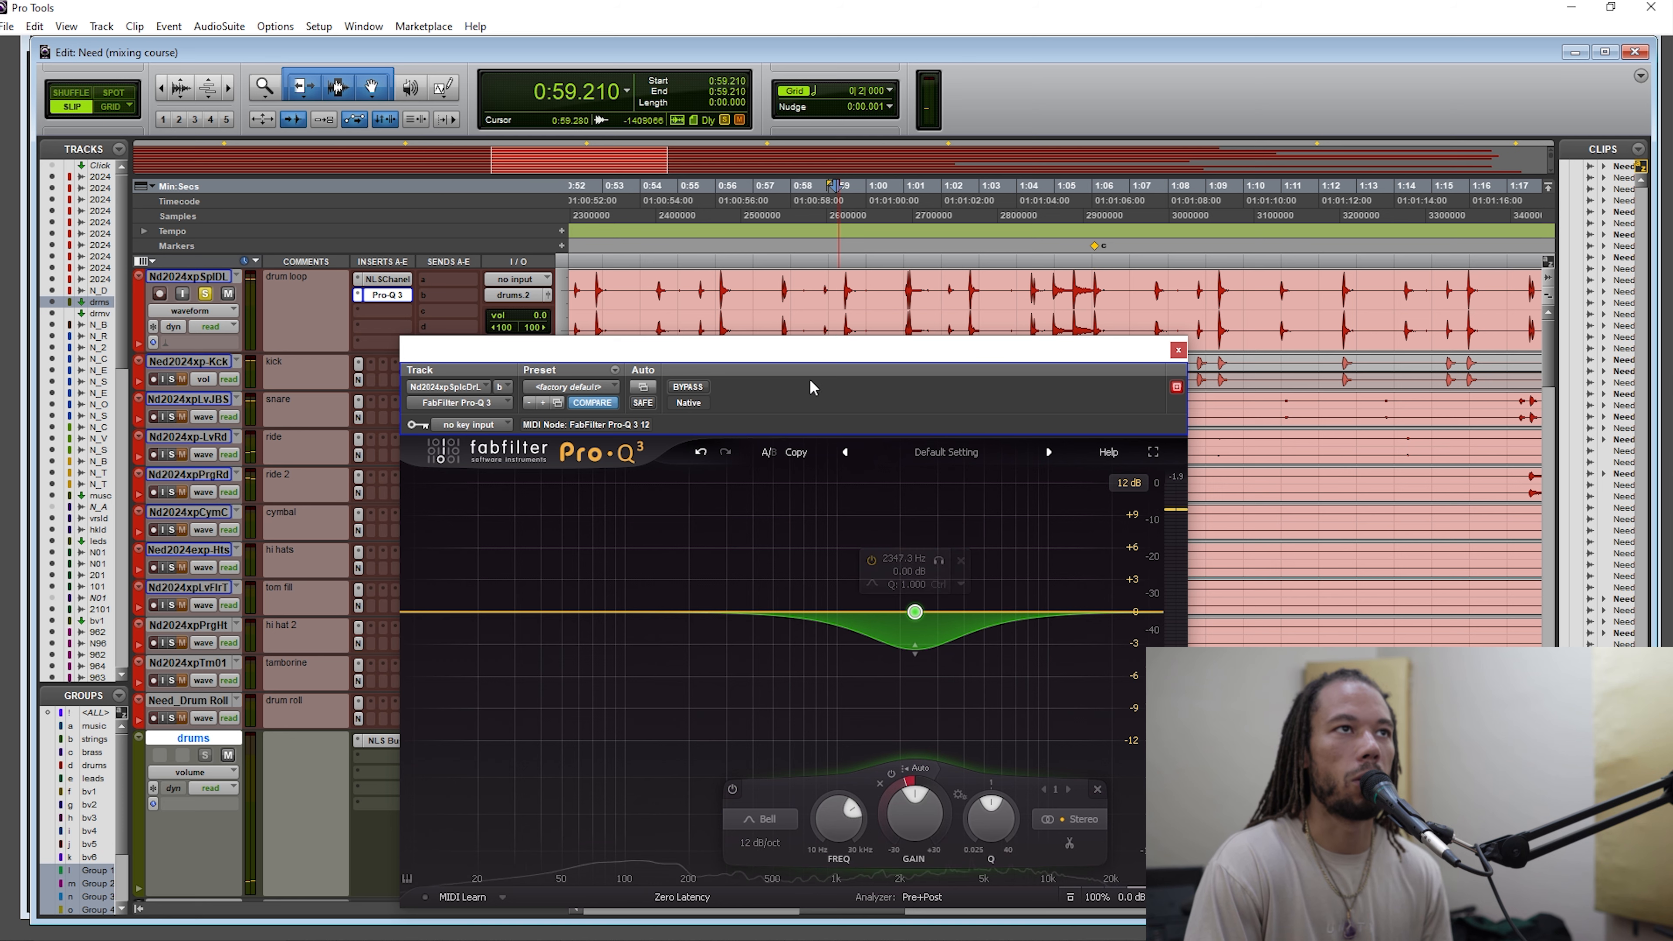
Add a second bell band with Q 1.351 and sweep it in isolation during playback up to about 4.3 kHz.
left_click_drag(825, 361, 854, 364)
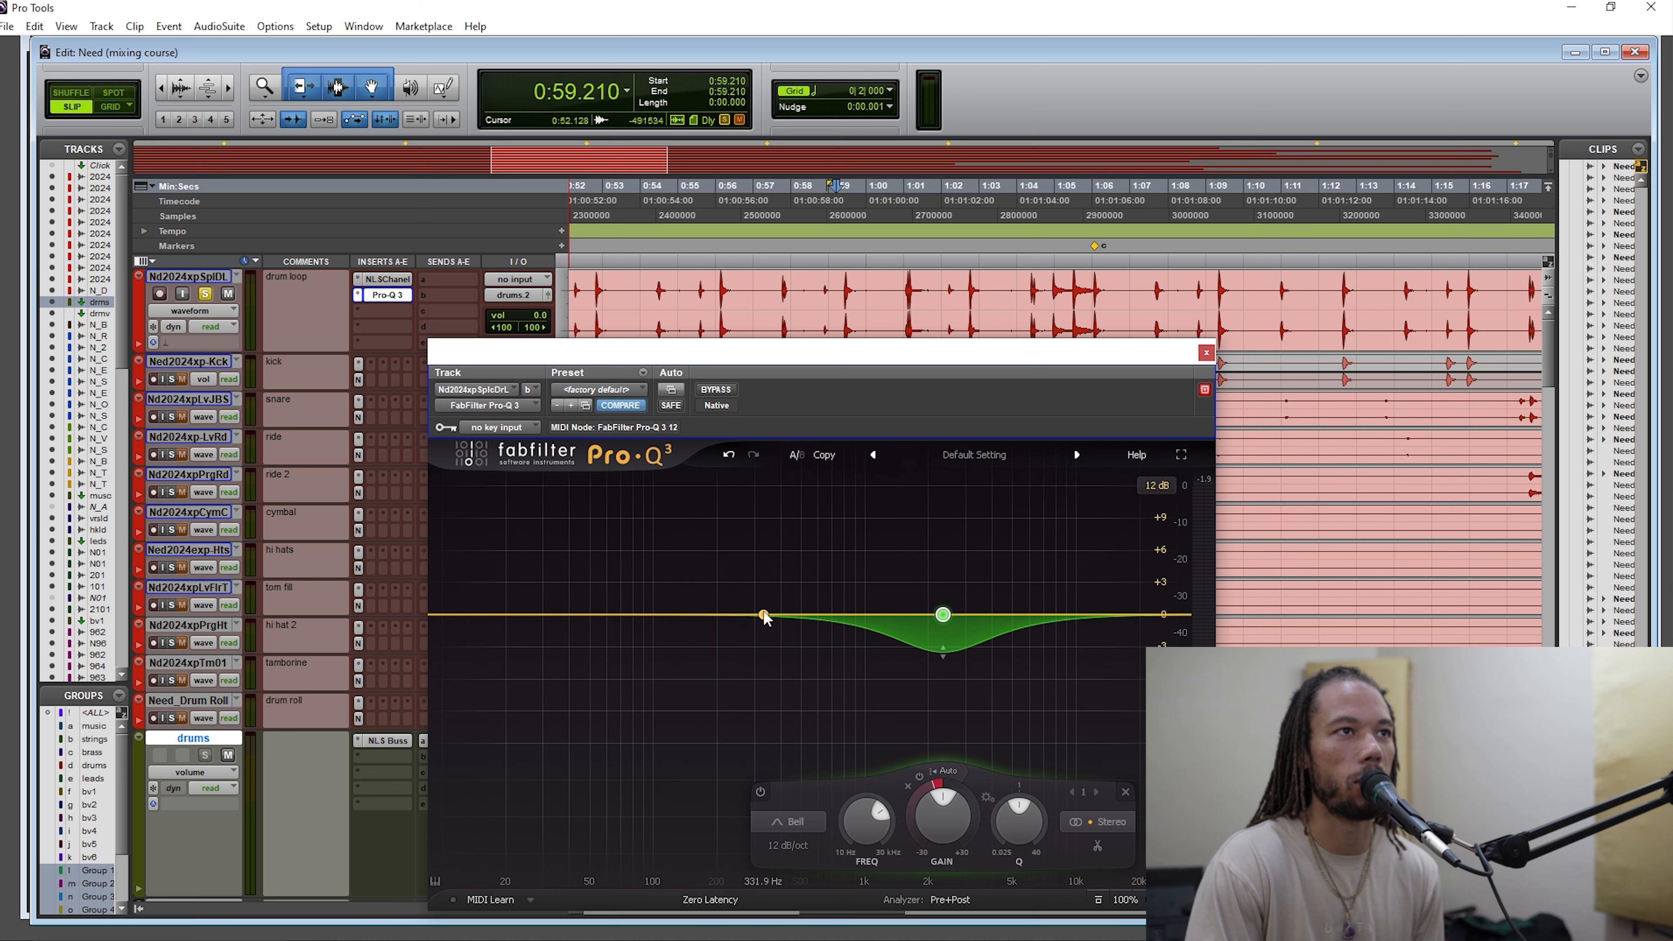
left_click_drag(763, 616, 788, 615)
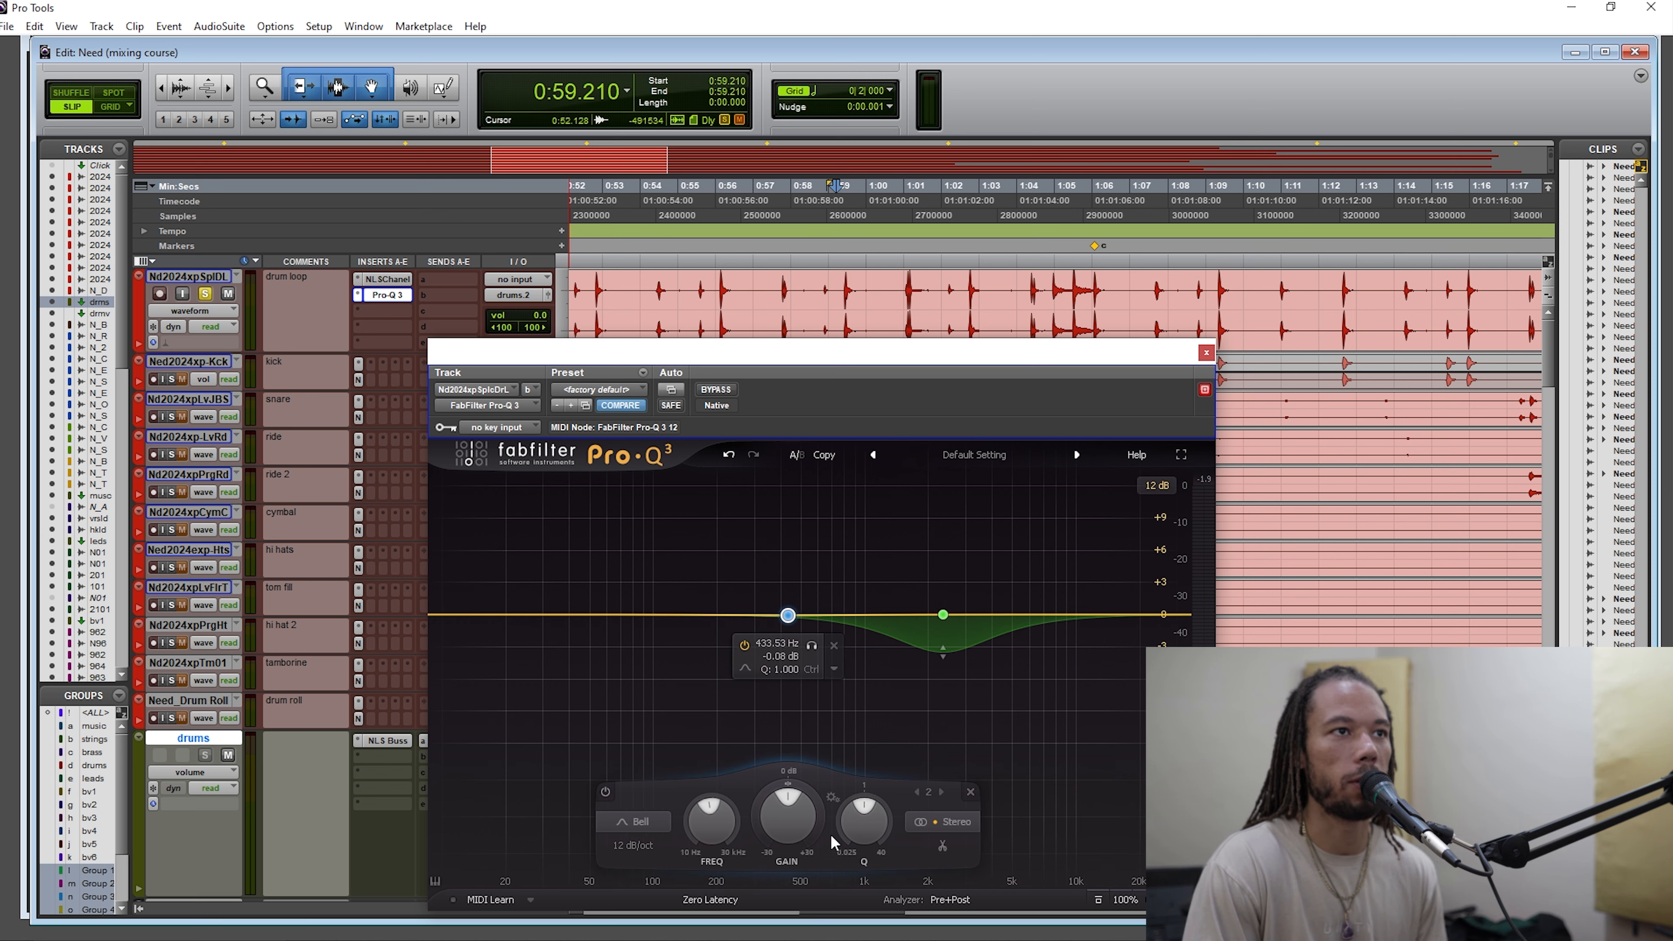
left_click_drag(852, 825, 851, 800)
key("space")
left_click(814, 648)
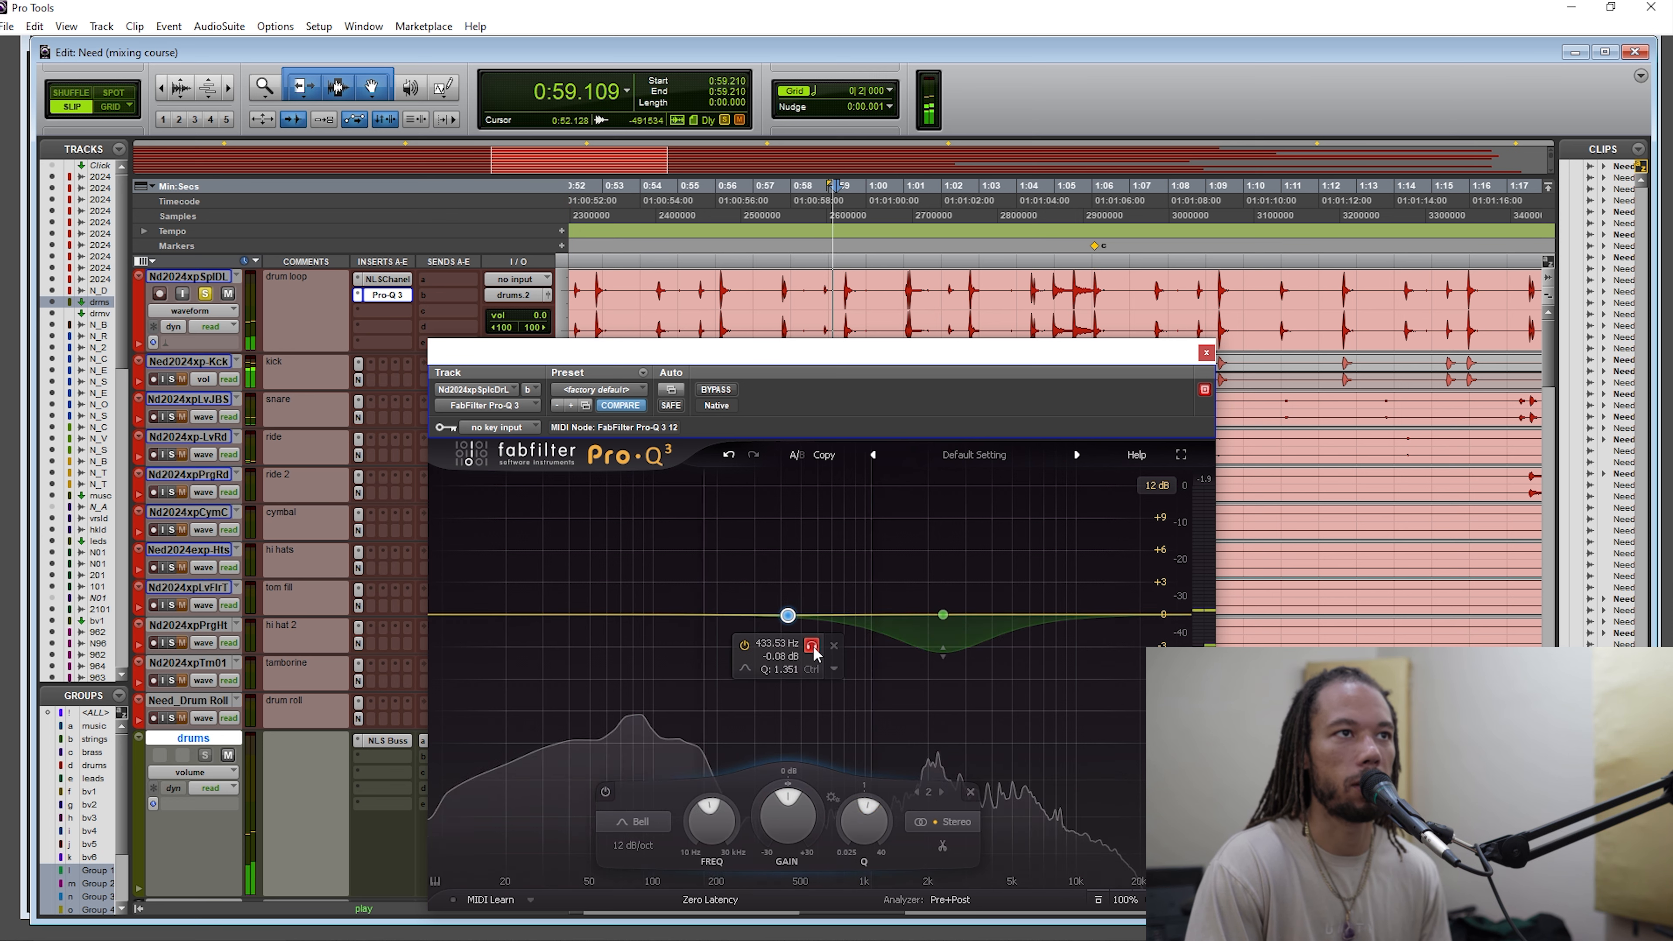
left_click_drag(815, 652, 1032, 652)
key("space")
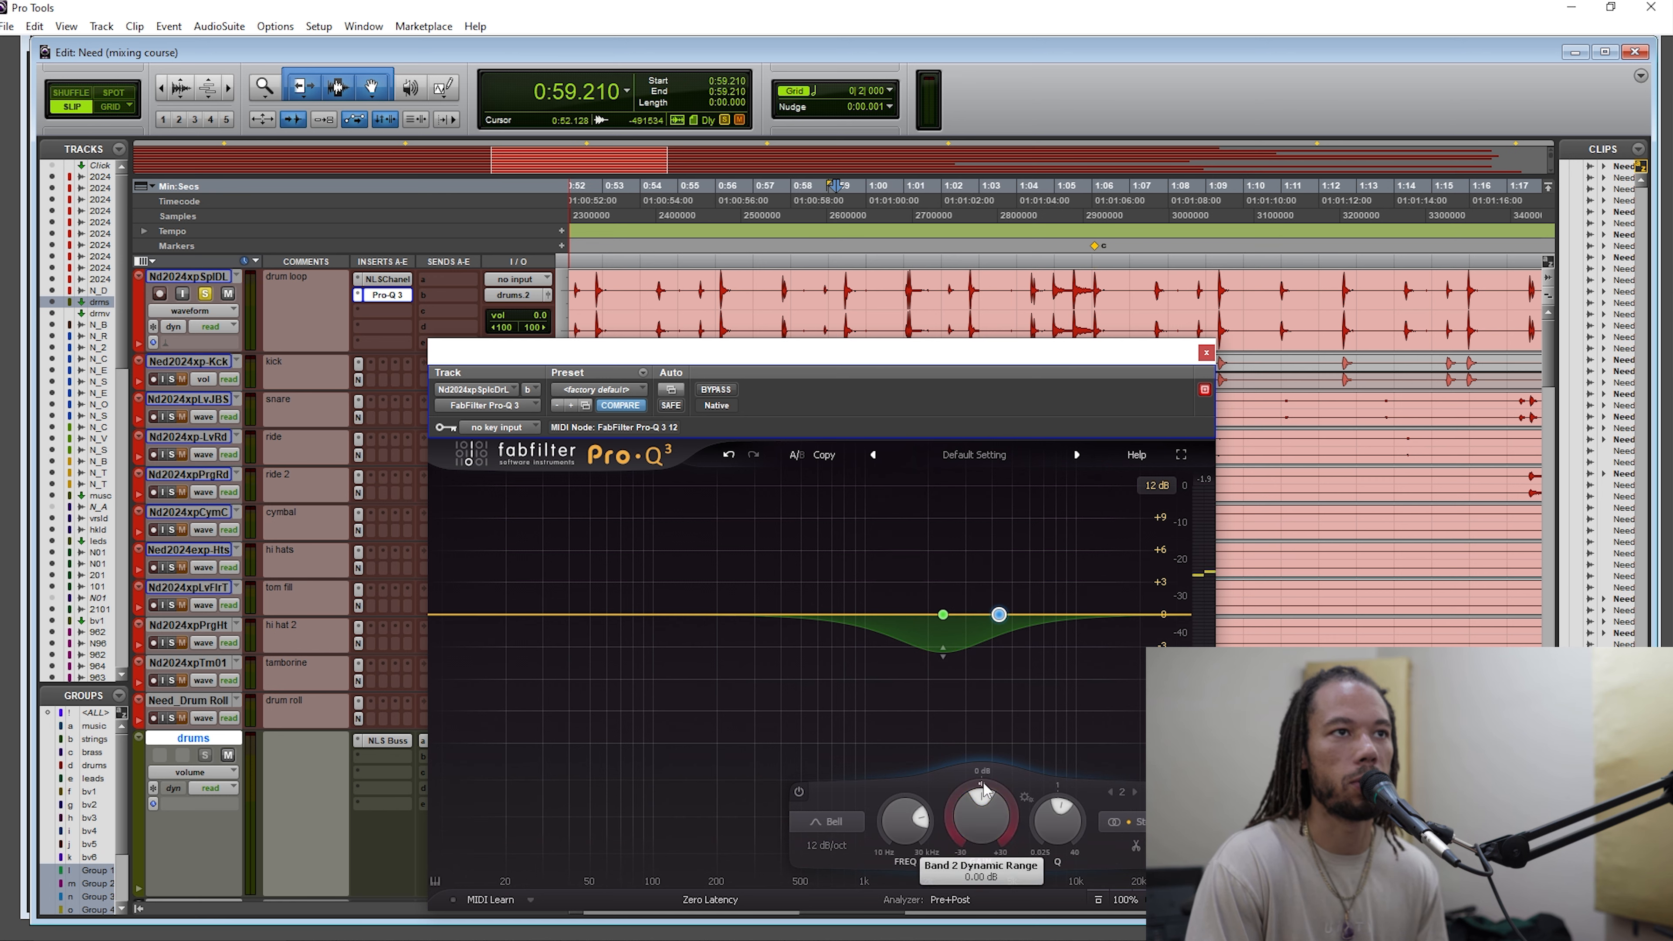
Give the second band a dynamic range of about -2 dB while the drum loop plays.
key("space")
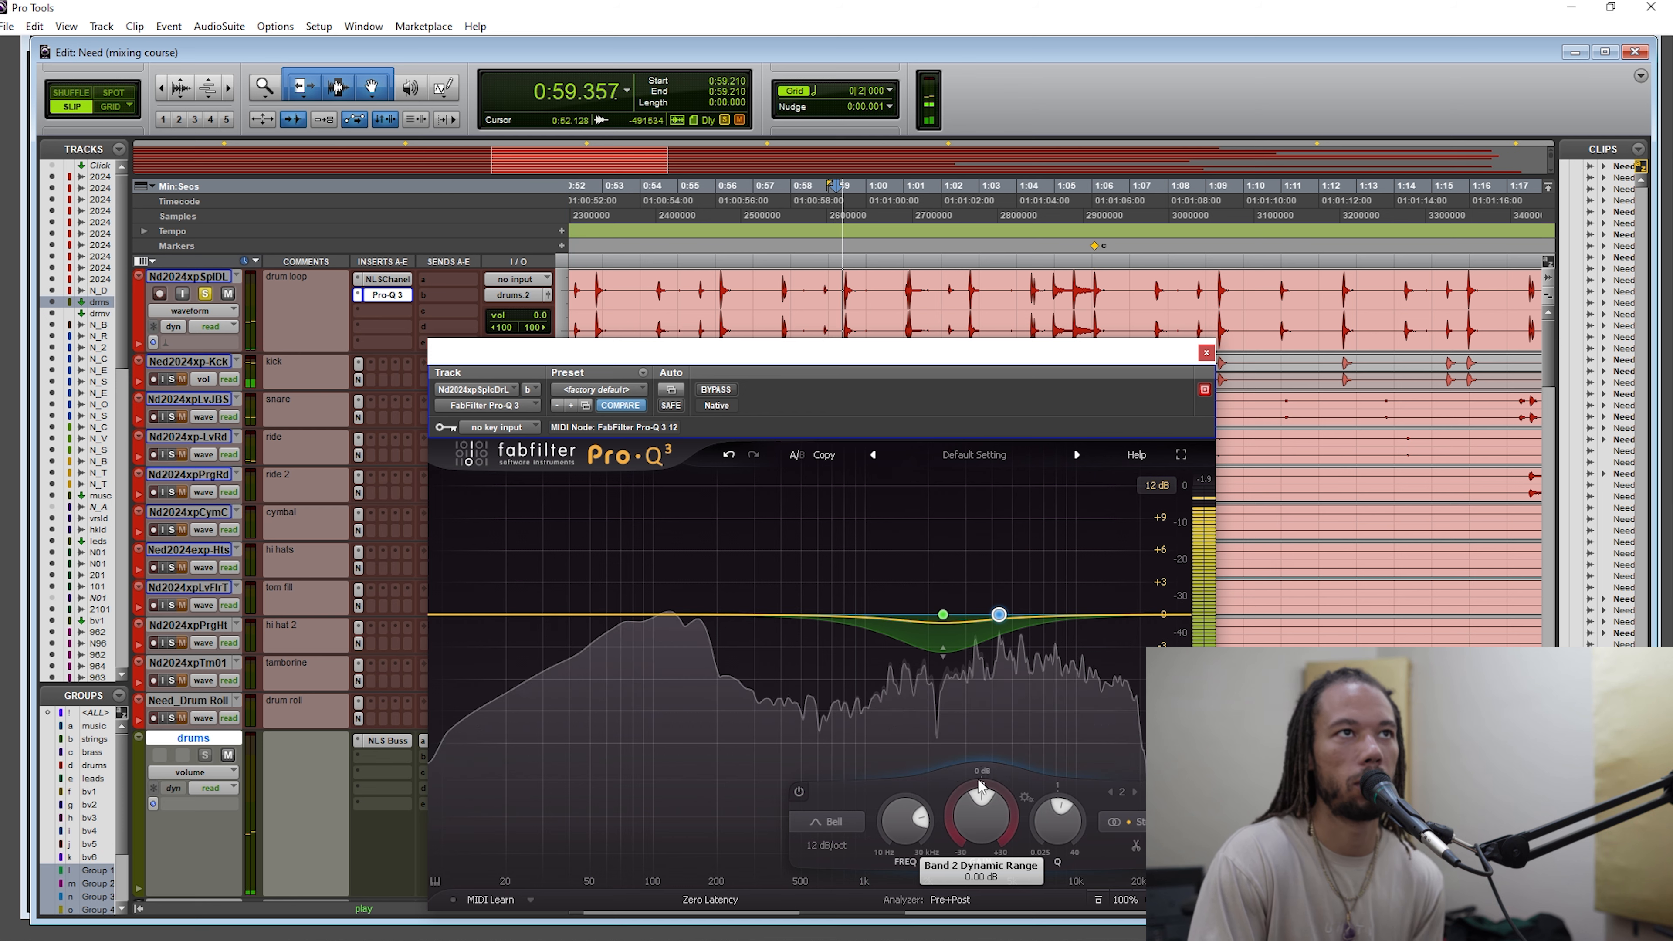
left_click_drag(978, 779, 990, 785)
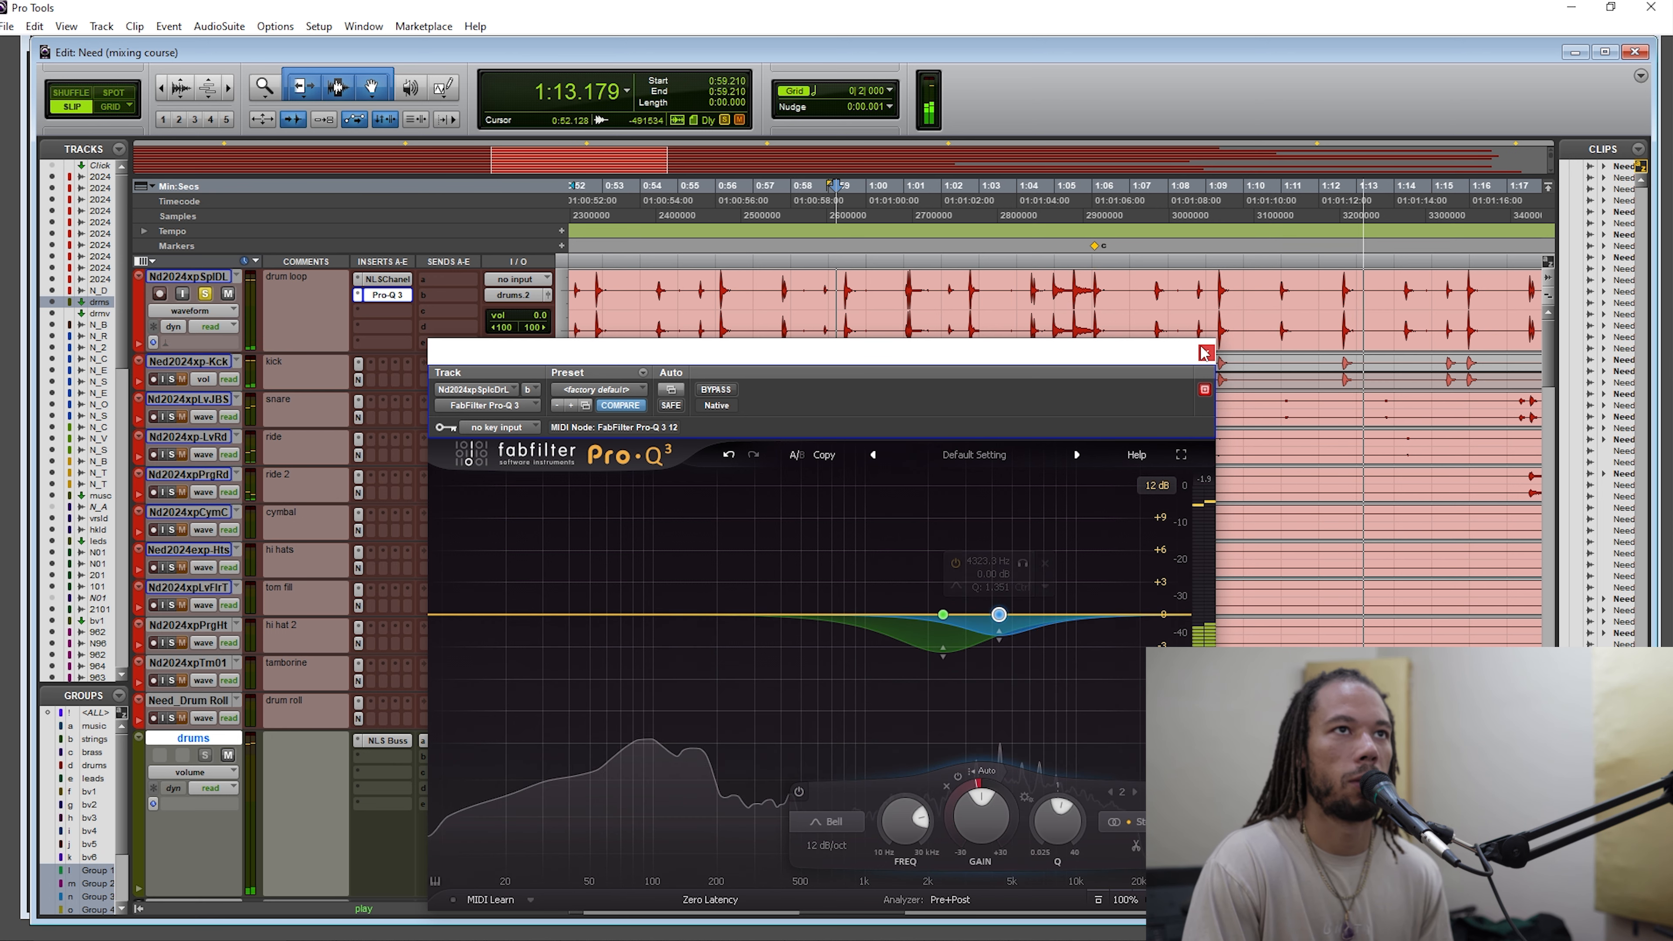
key("space")
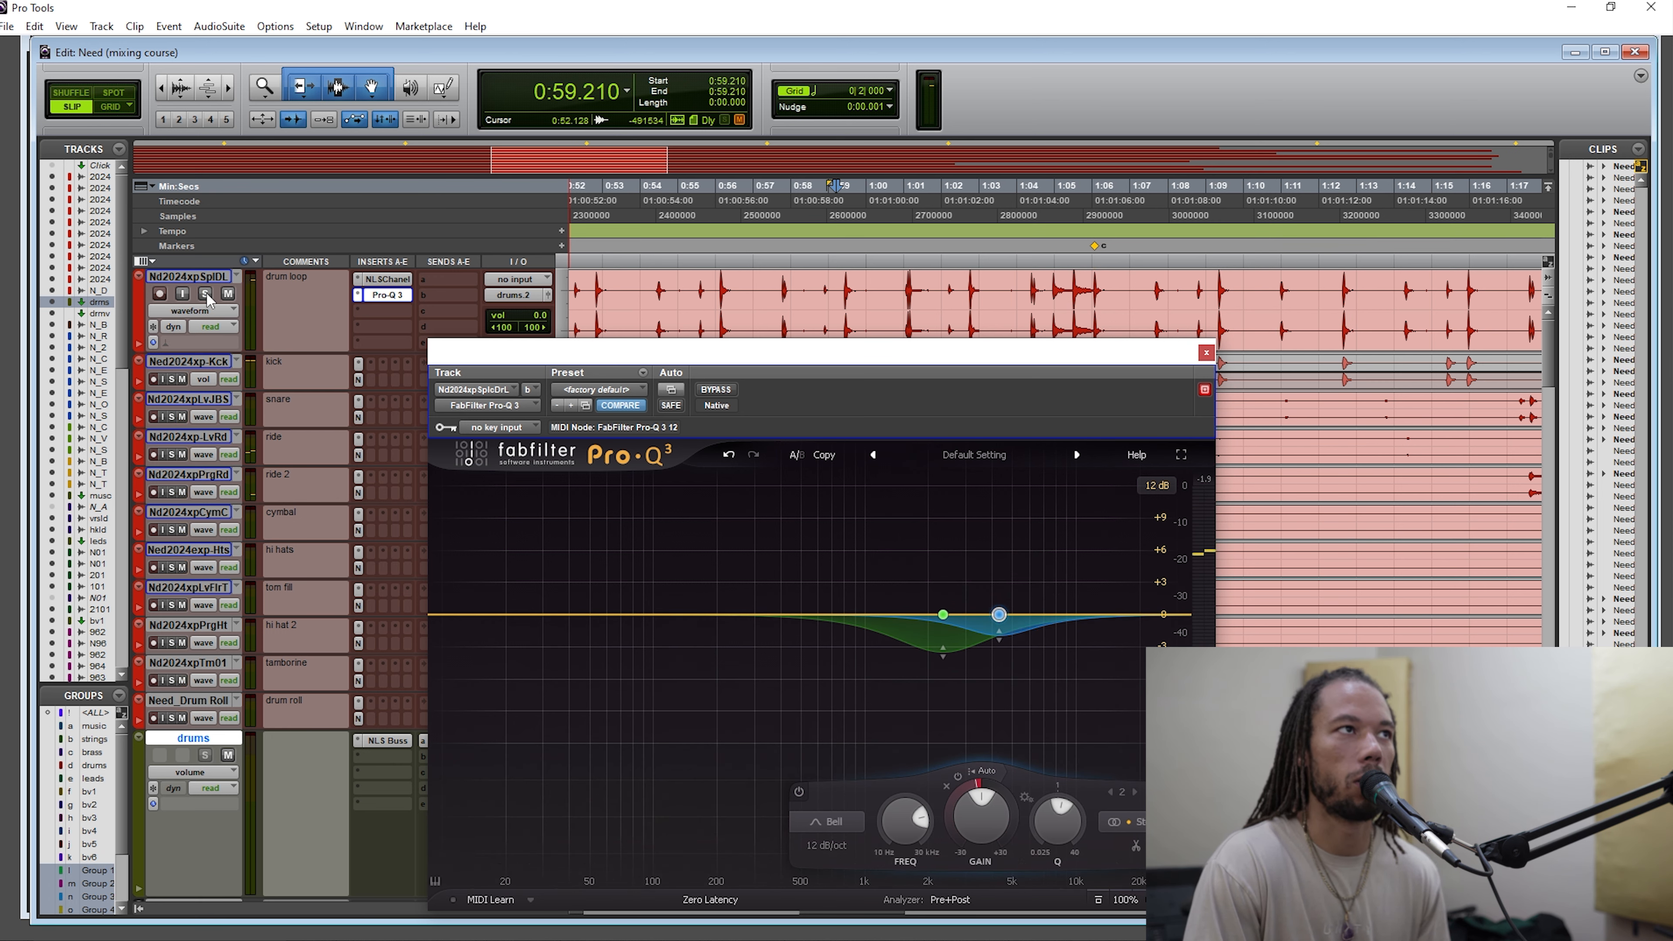
Compare the drum loop in the mix with Pro-Q 3 active and bypassed, playing from 0:59.234.
left_click(837, 284)
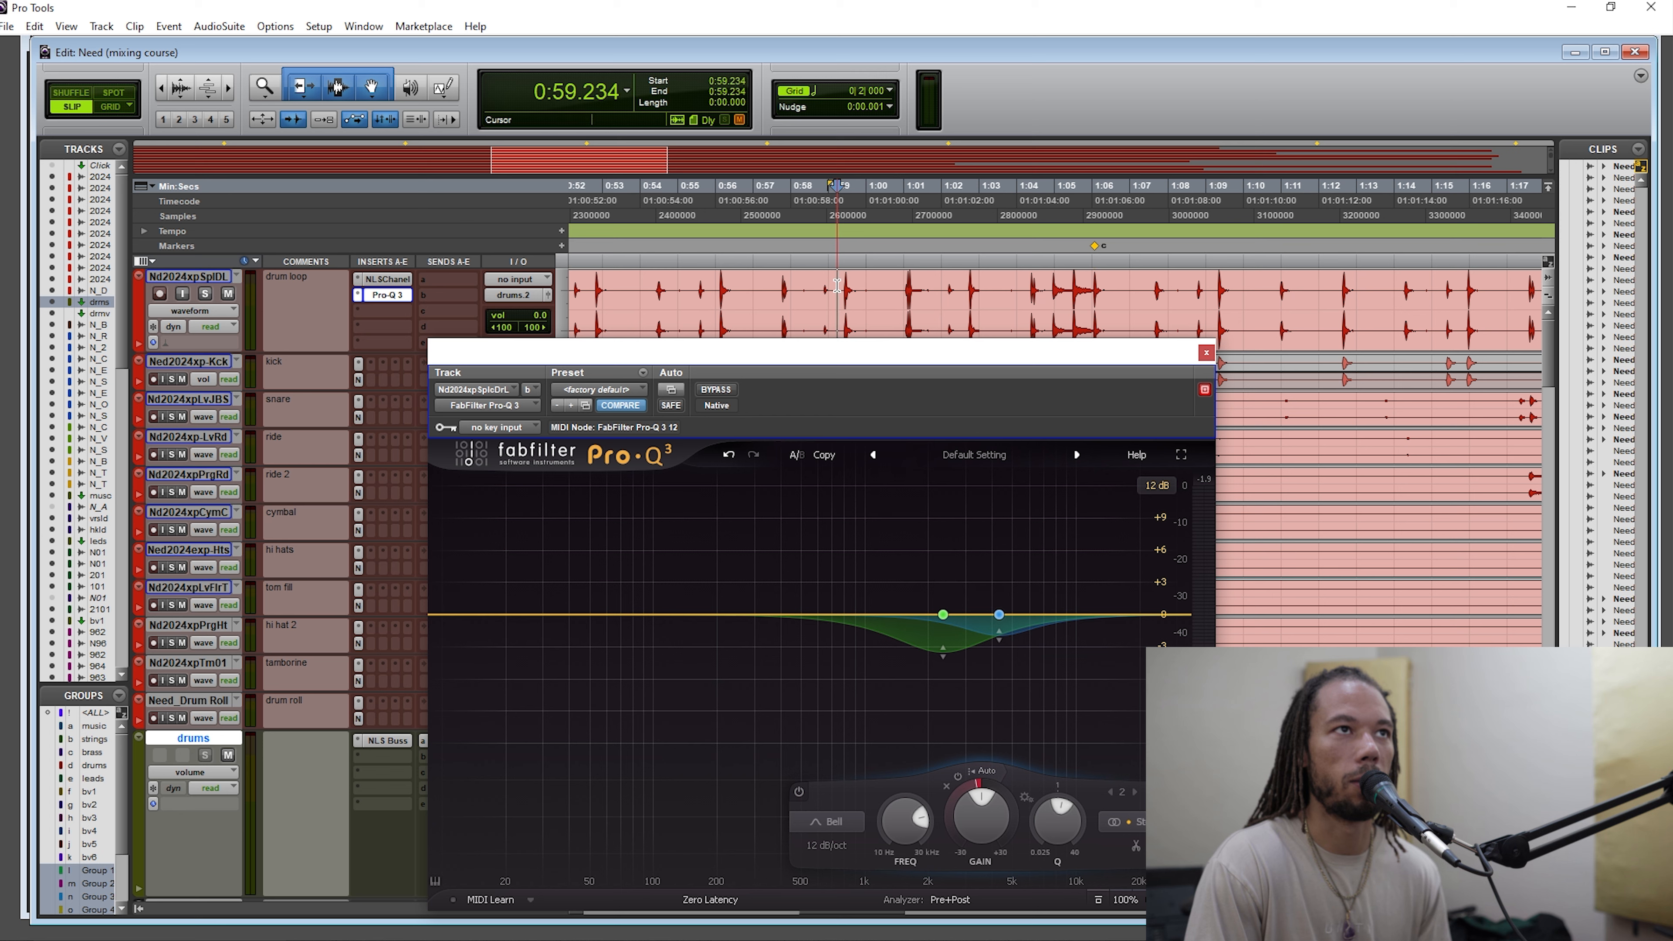
key("space")
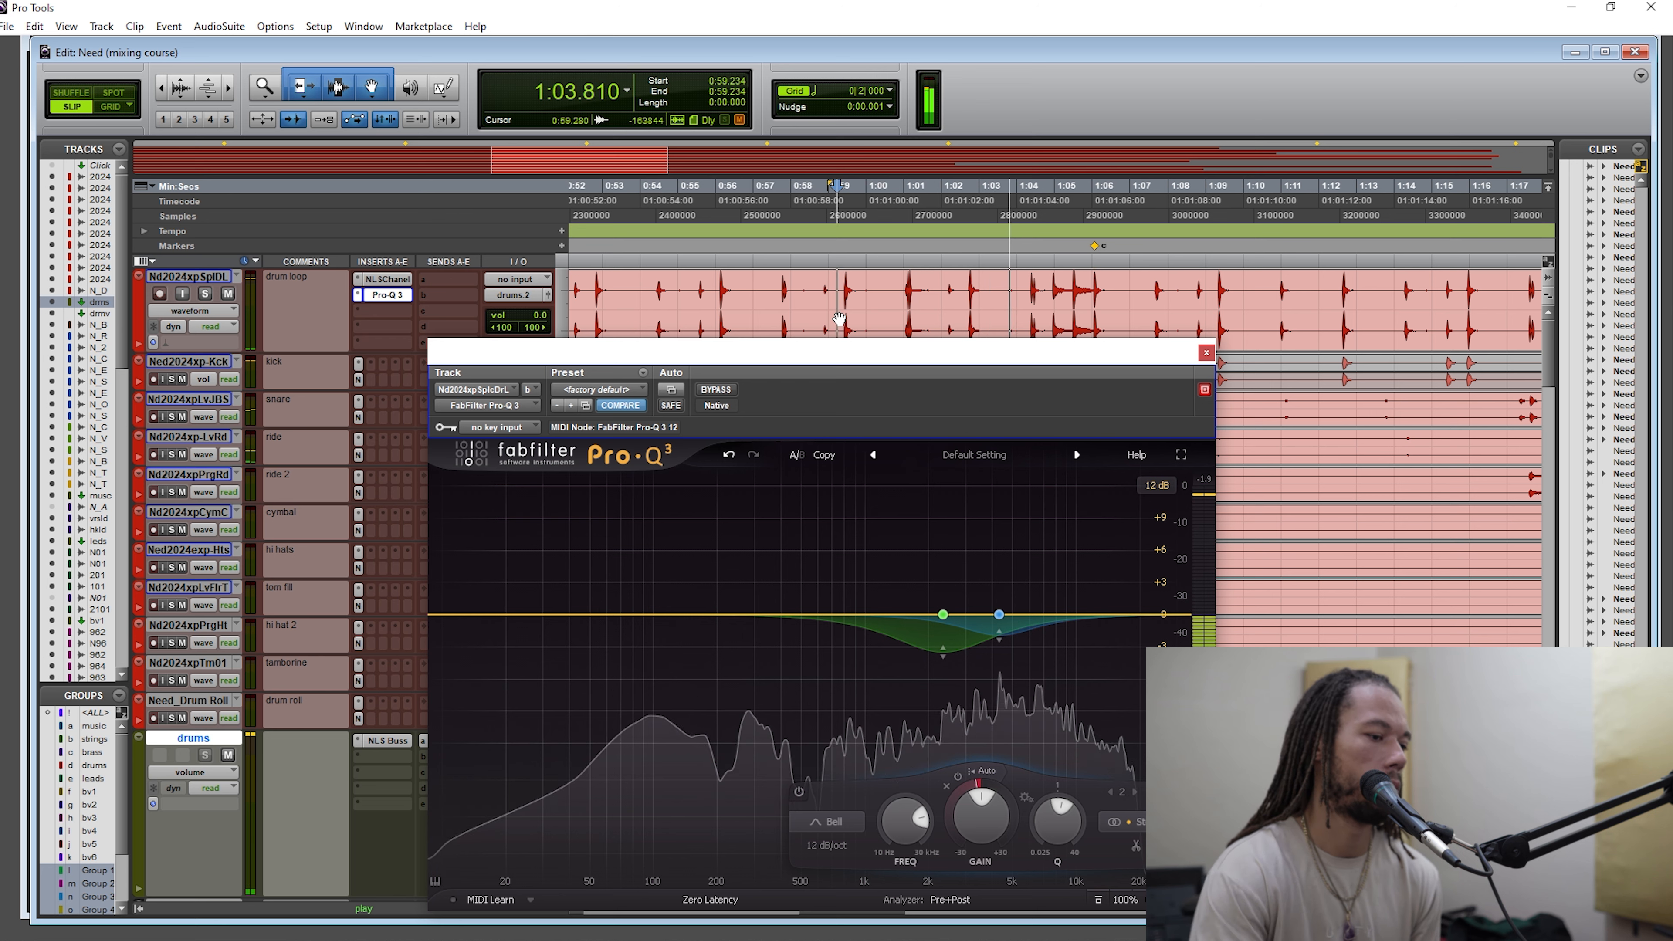
key("space")
left_click(726, 393)
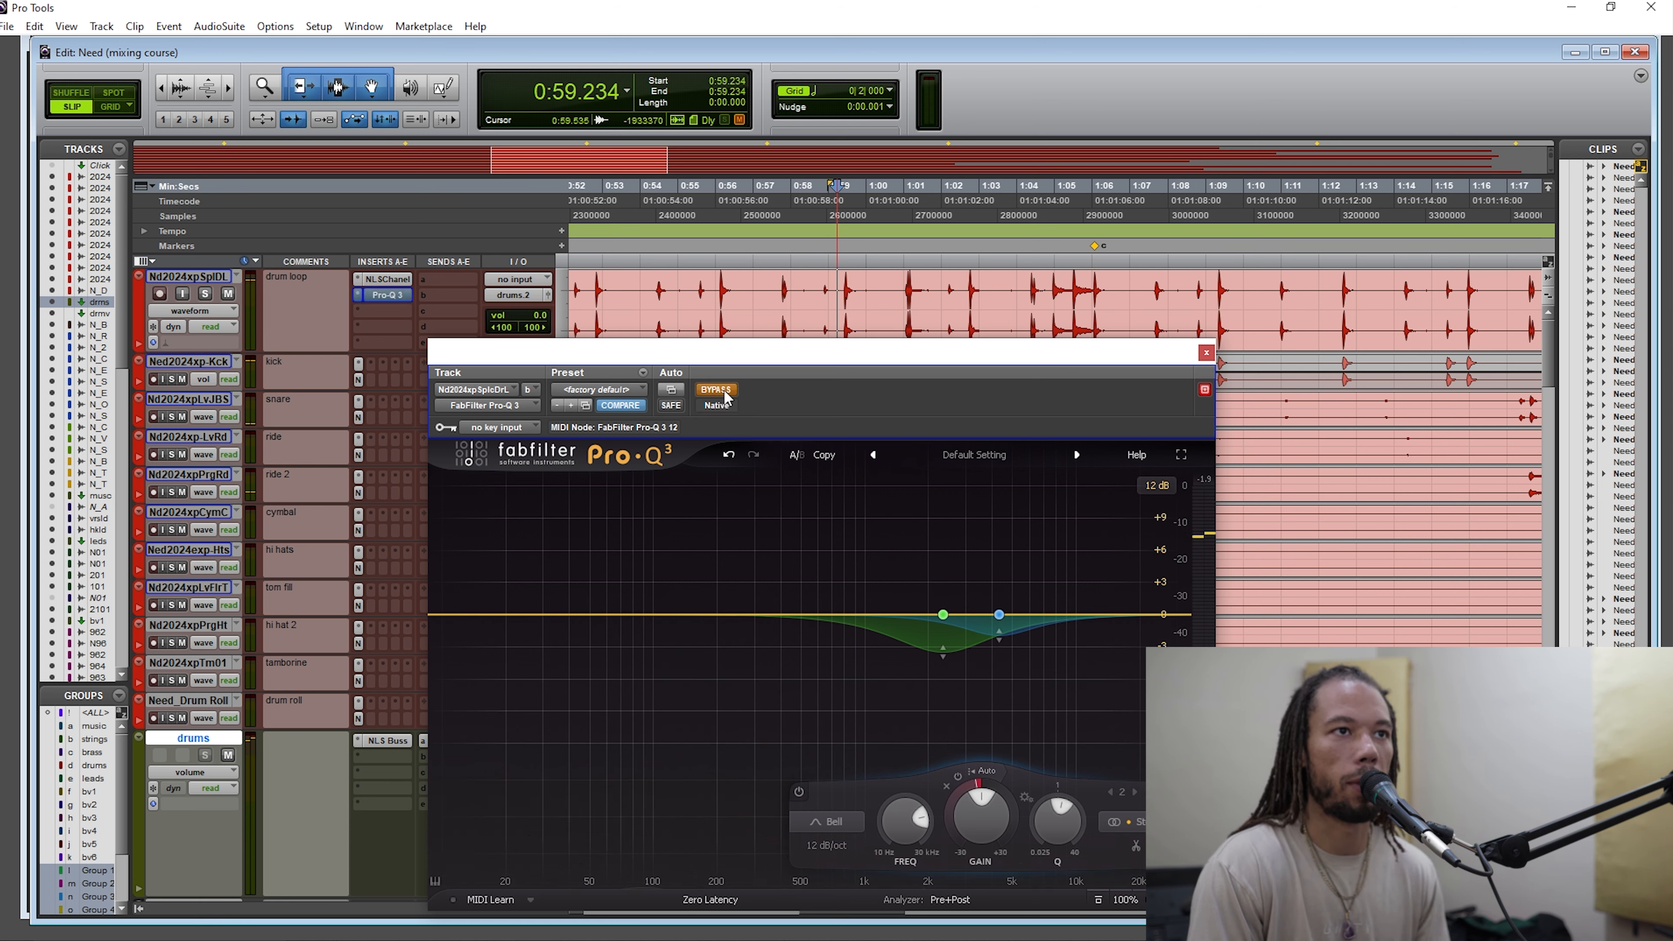
key("space")
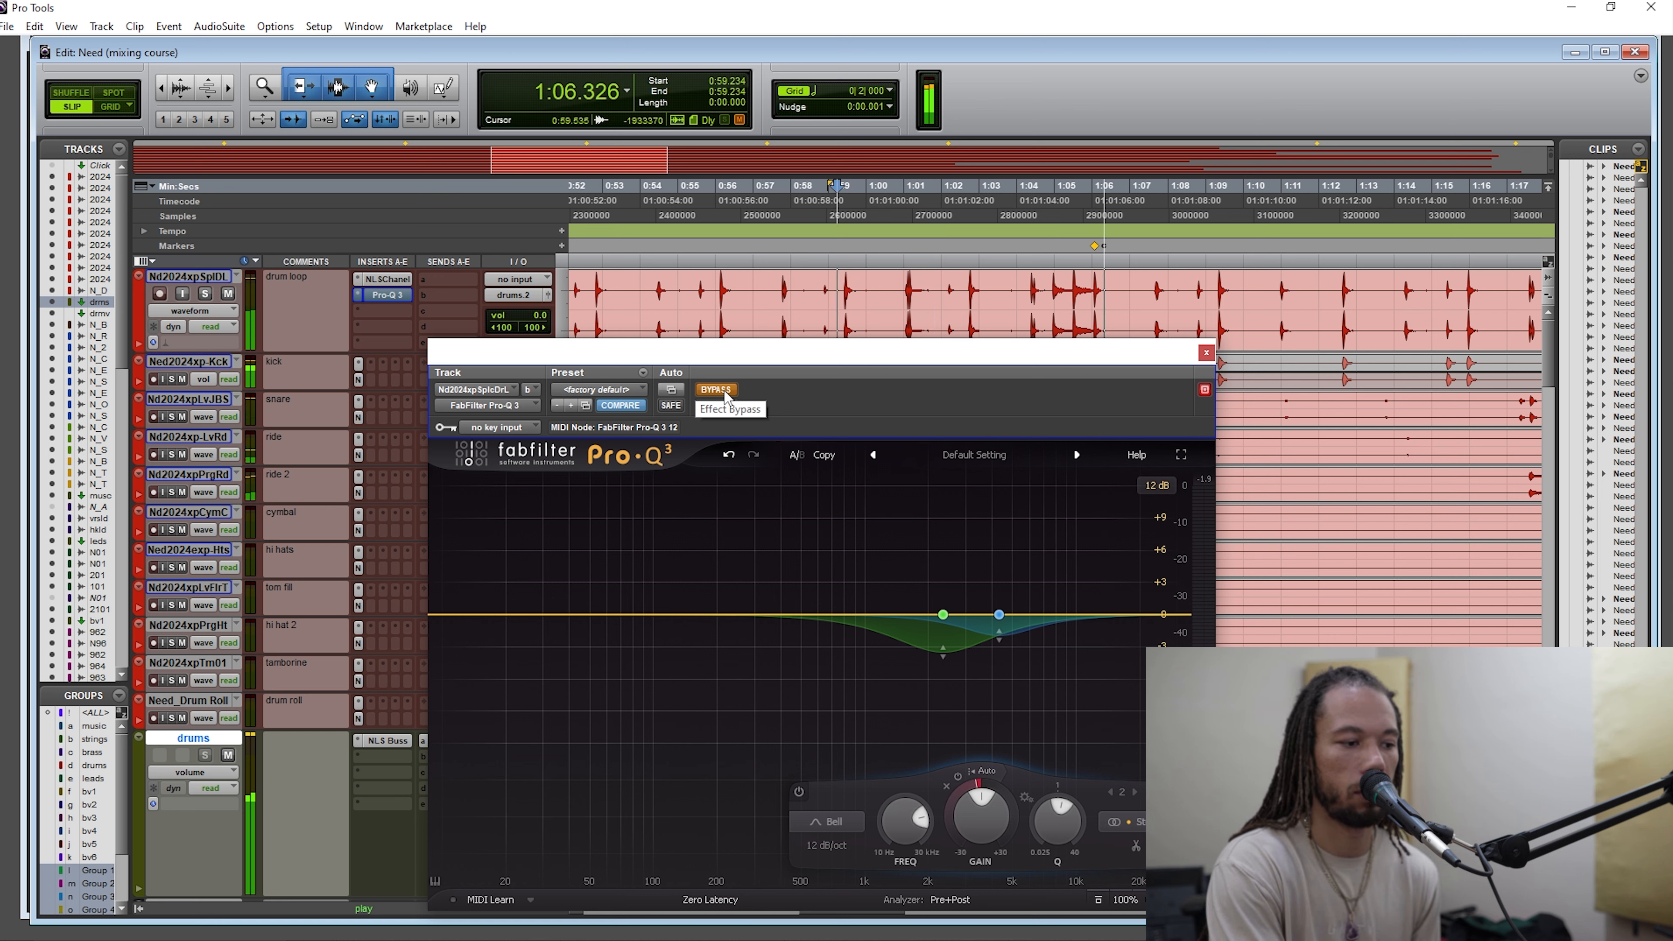
key("space")
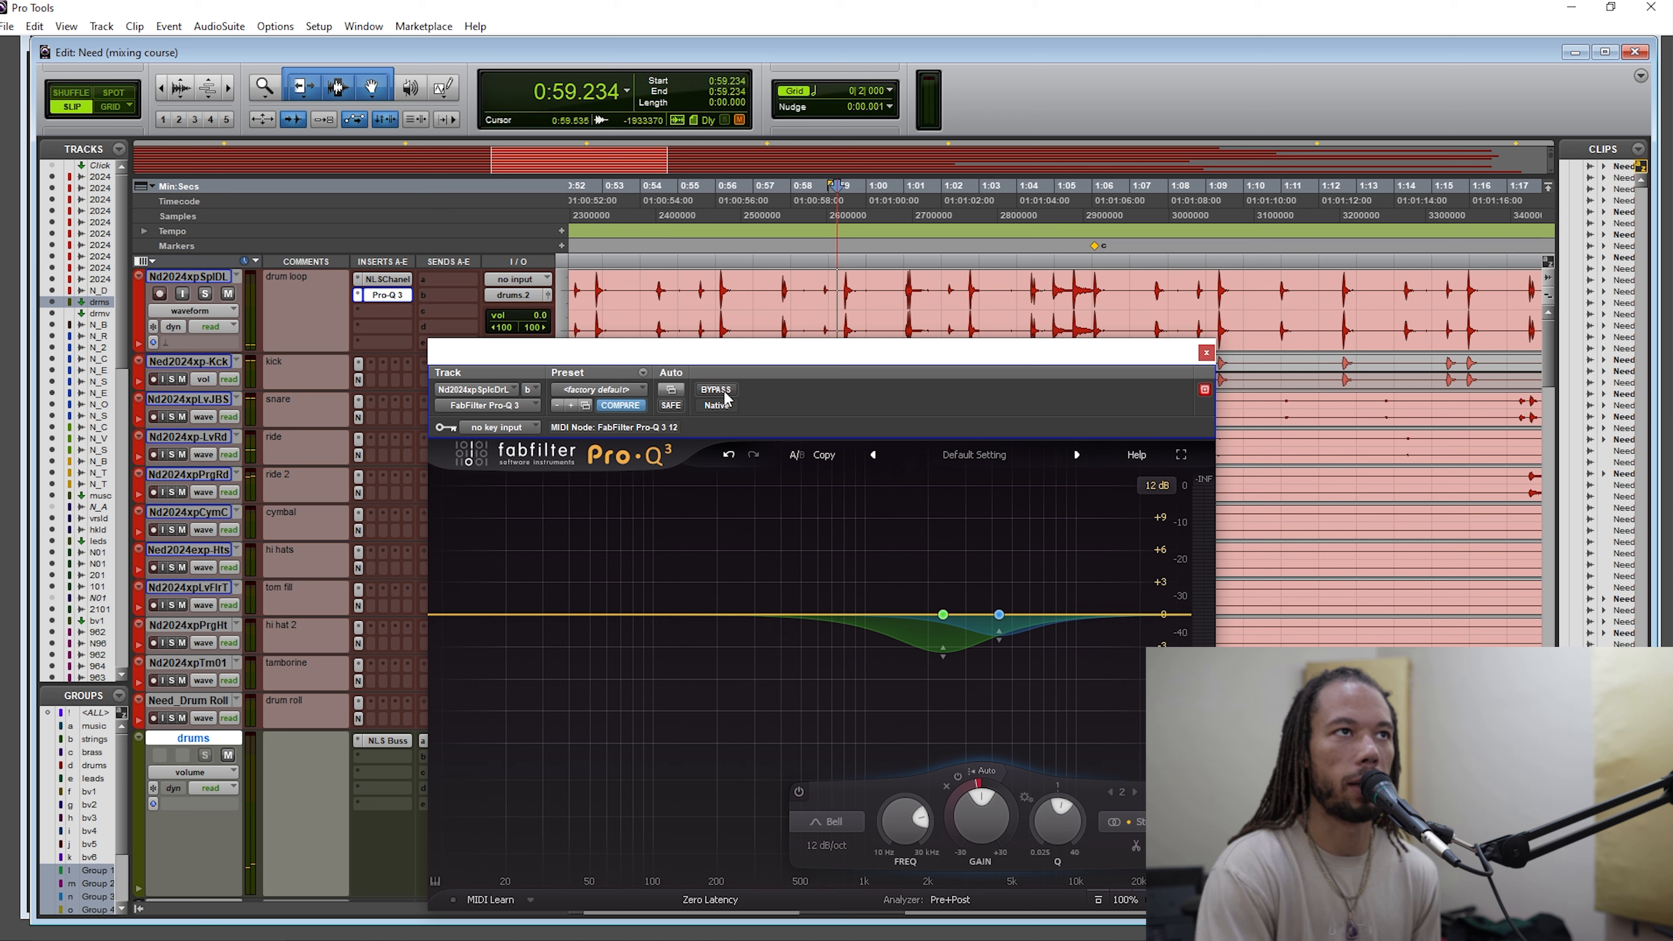
key("space")
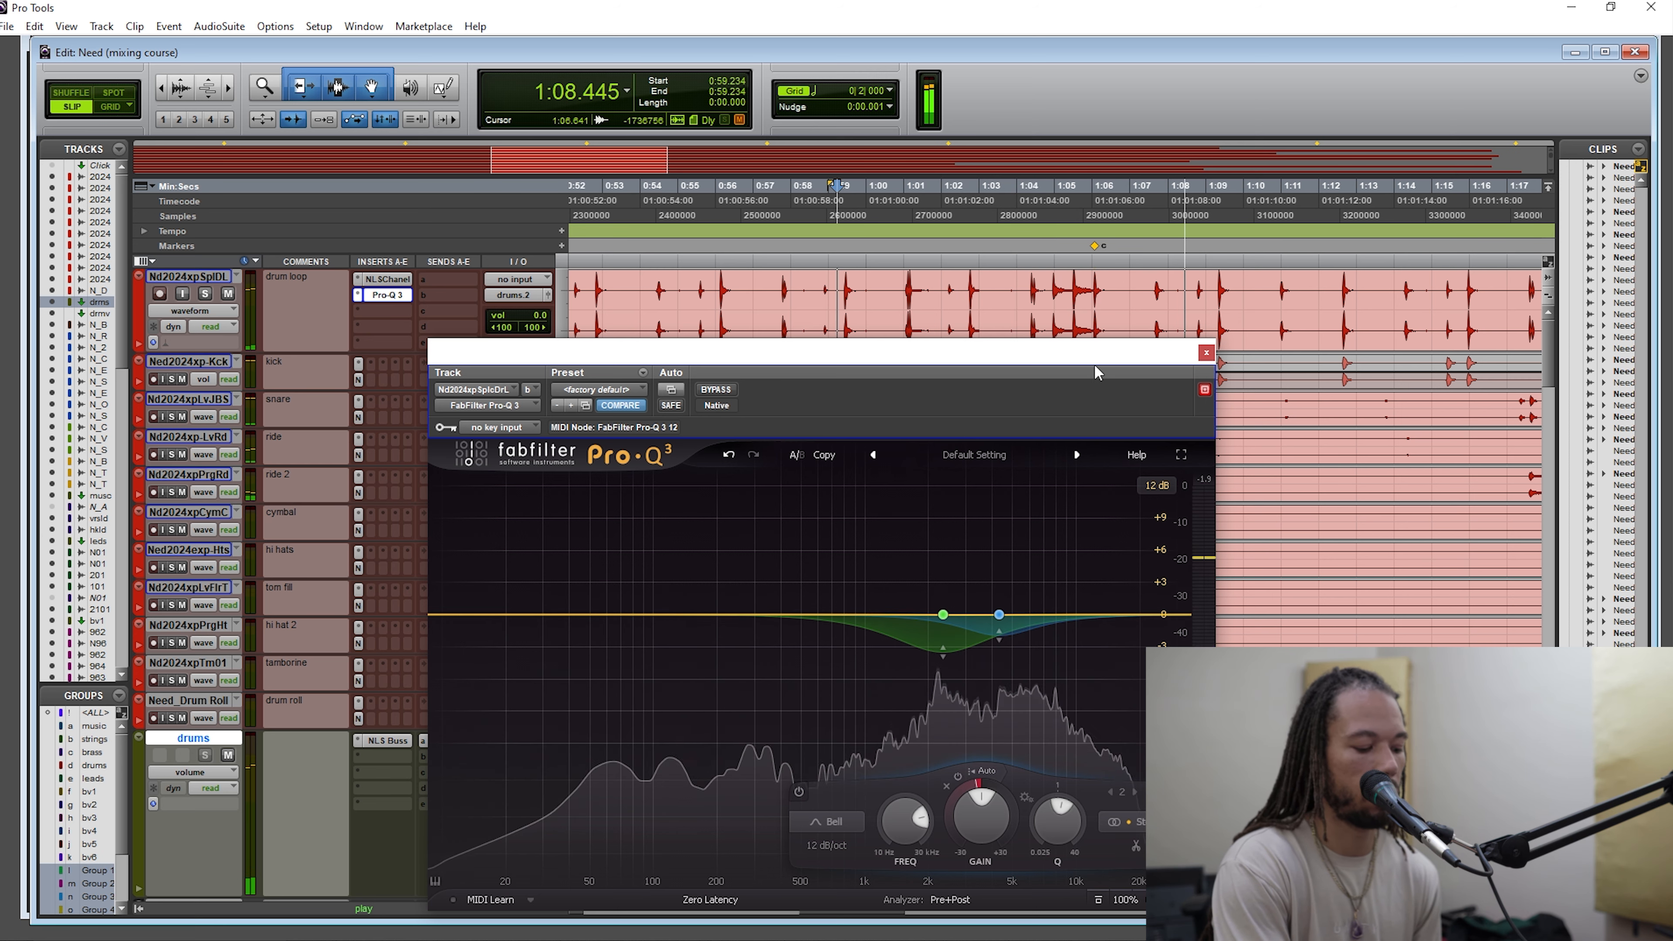
key("space")
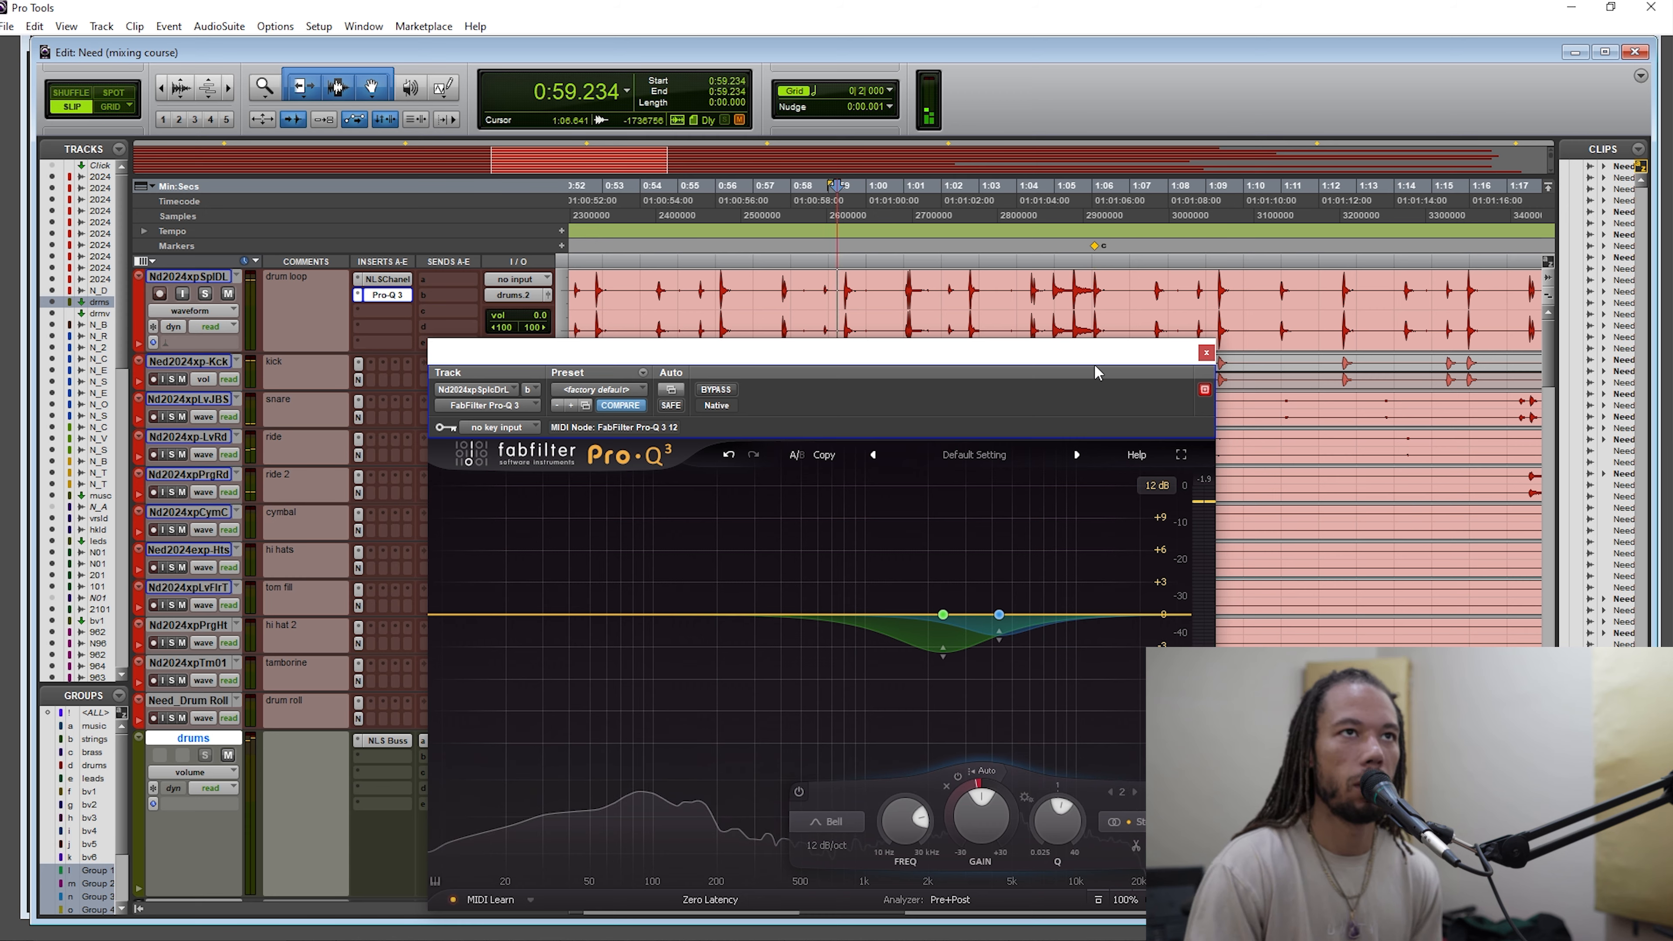
Audition the equalized drum loop in the mix from 0:59.094, close Pro-Q 3, and save the session.
left_click_drag(1096, 372, 1110, 445)
left_click(870, 287)
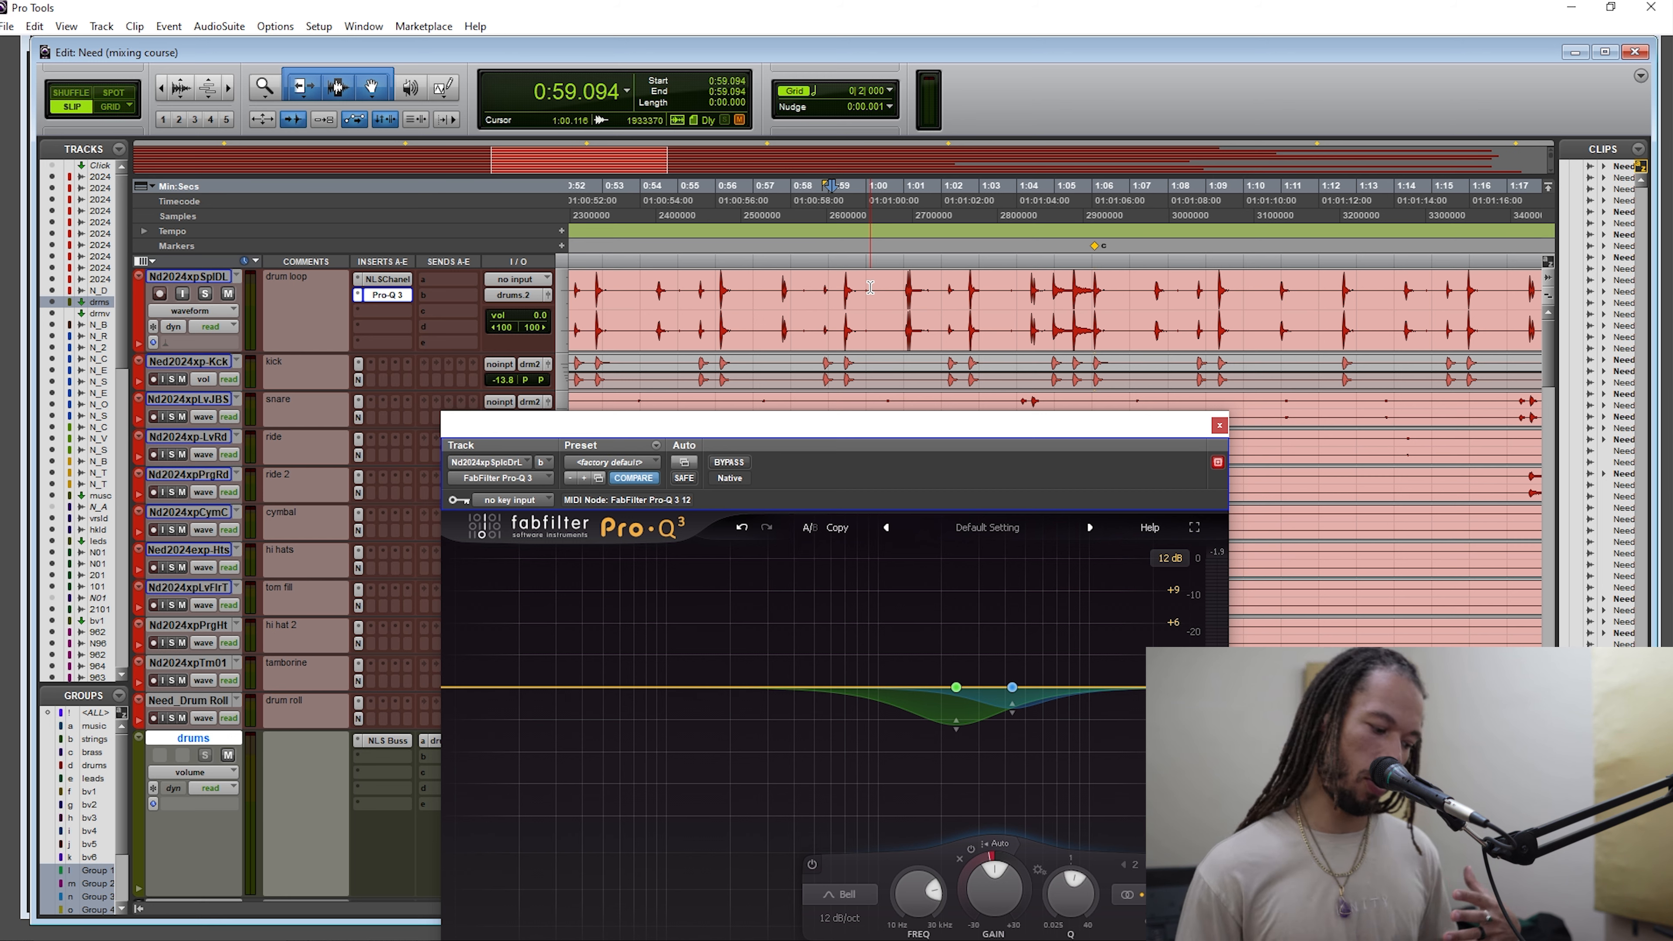
key("space")
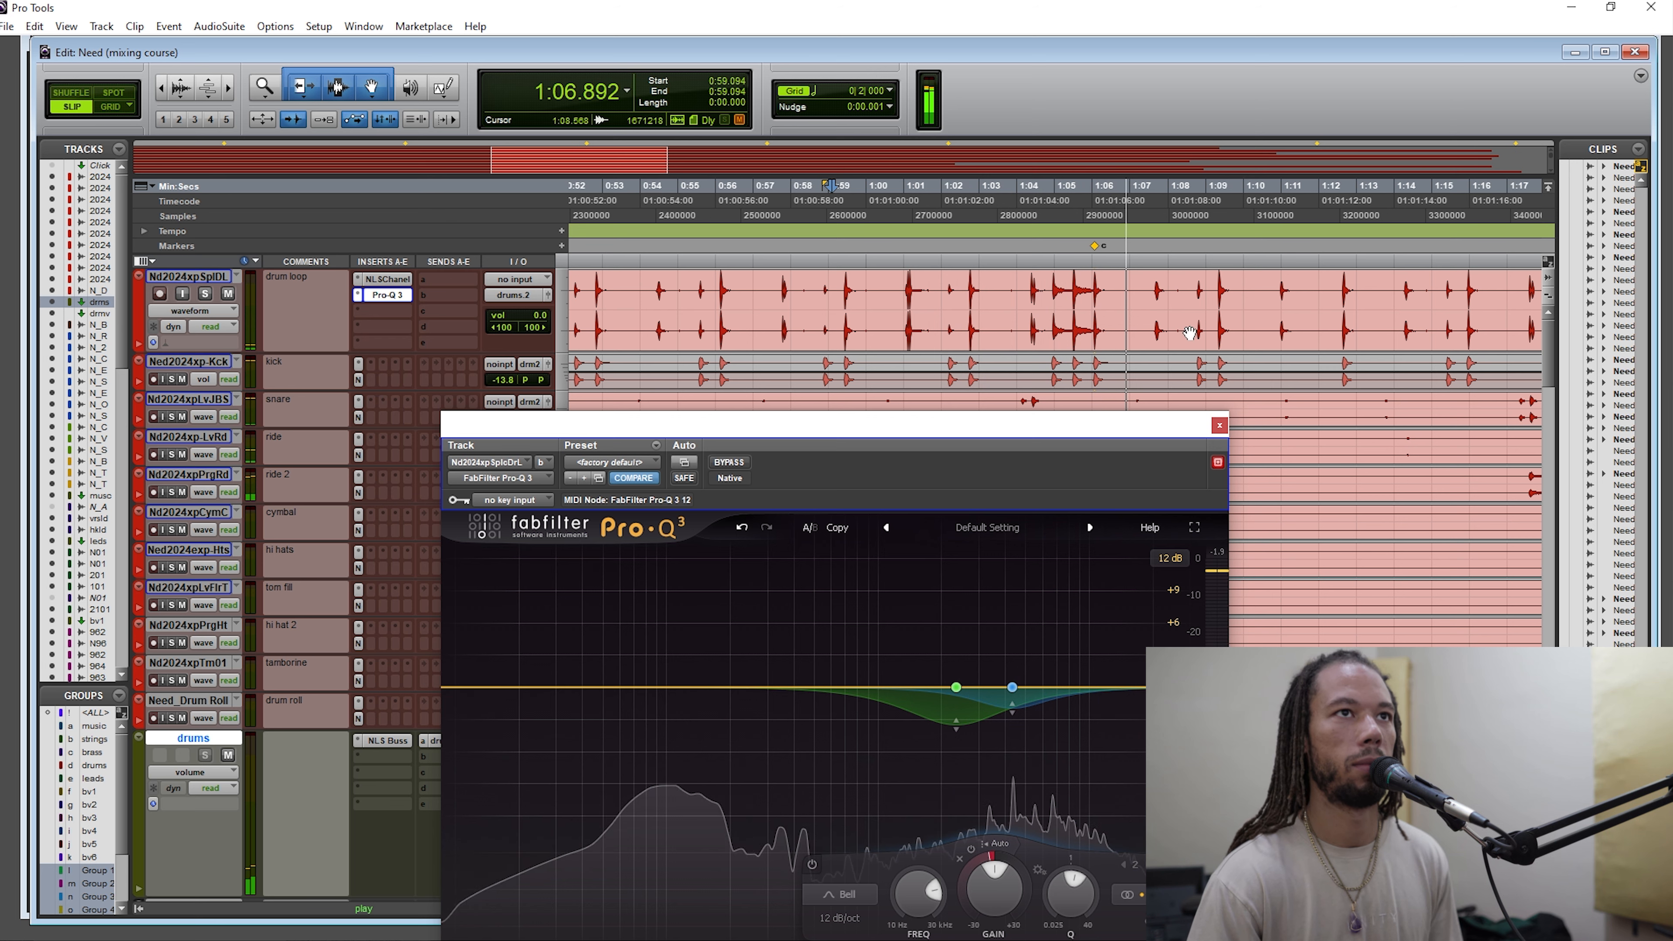
key("space")
left_click(387, 295)
key("ctrl+s")
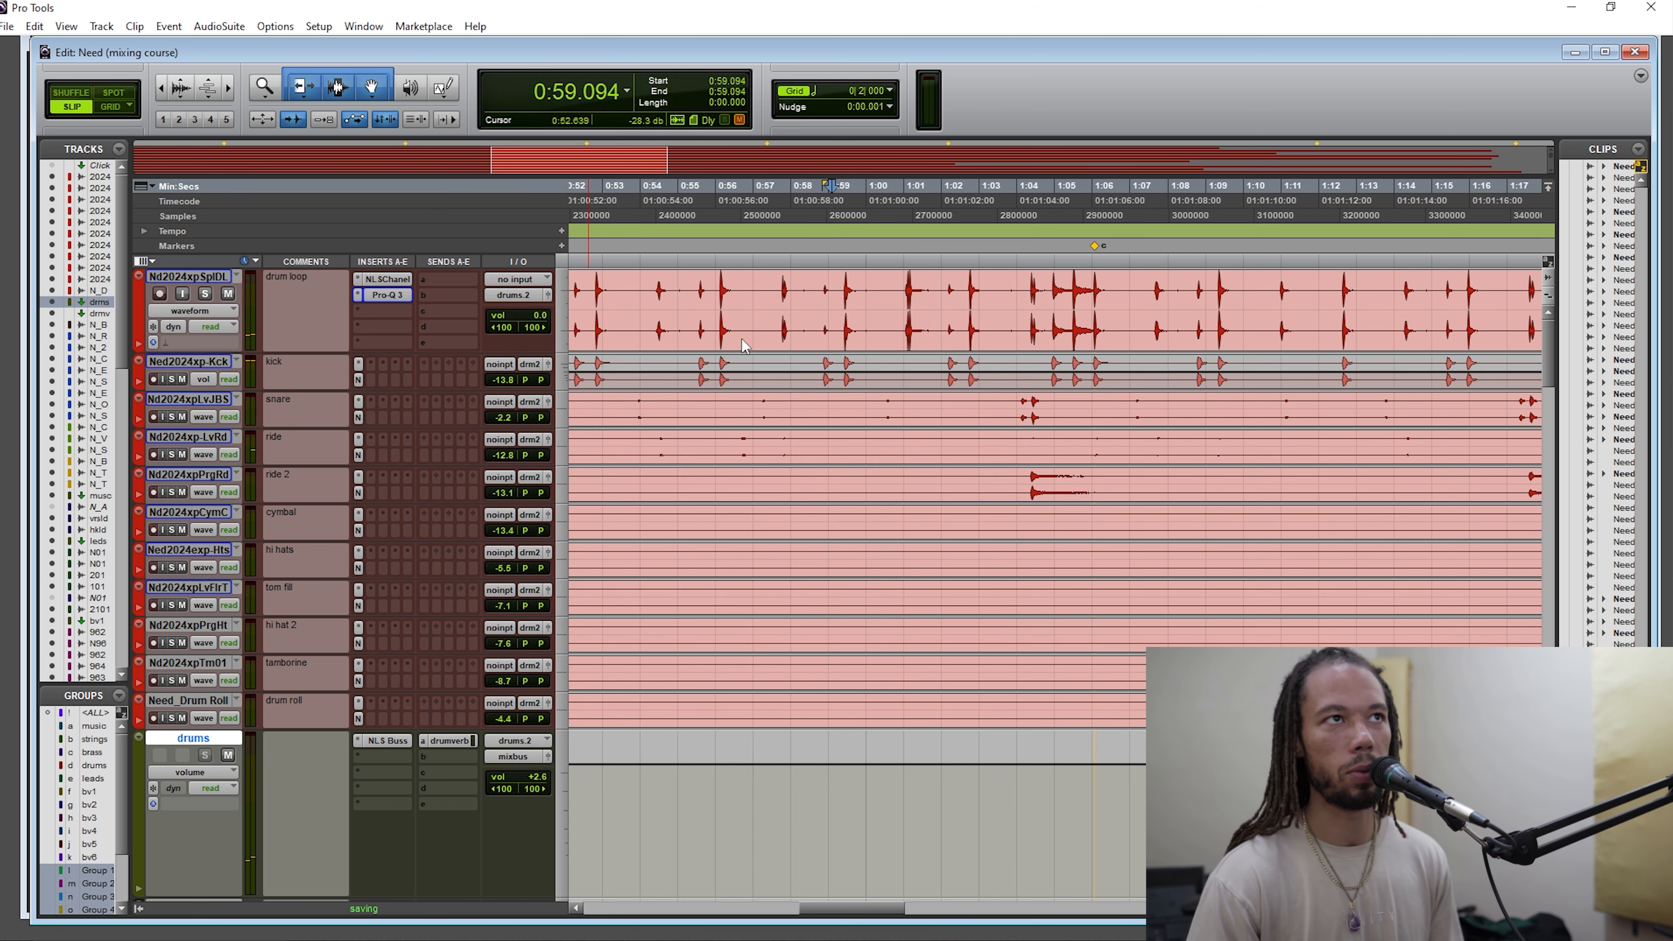
Enlarge the kick track and audition it soloed, playing from 1:05.201.
left_click_drag(776, 294, 1047, 293)
left_click(1061, 288)
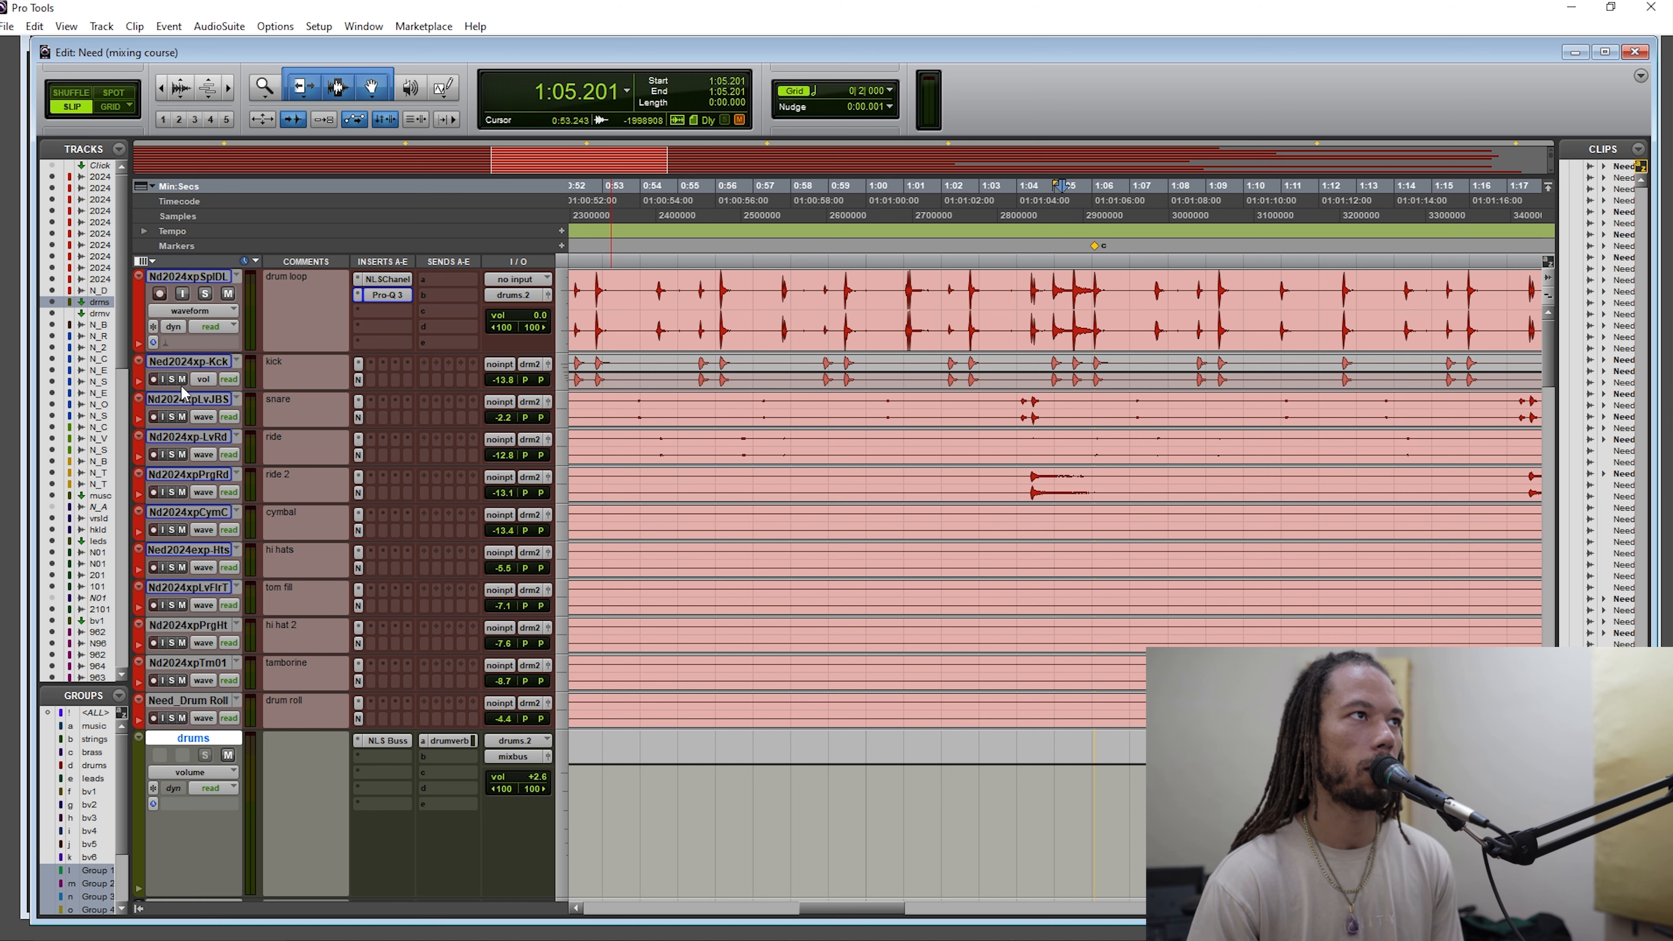
left_click_drag(193, 417, 196, 420)
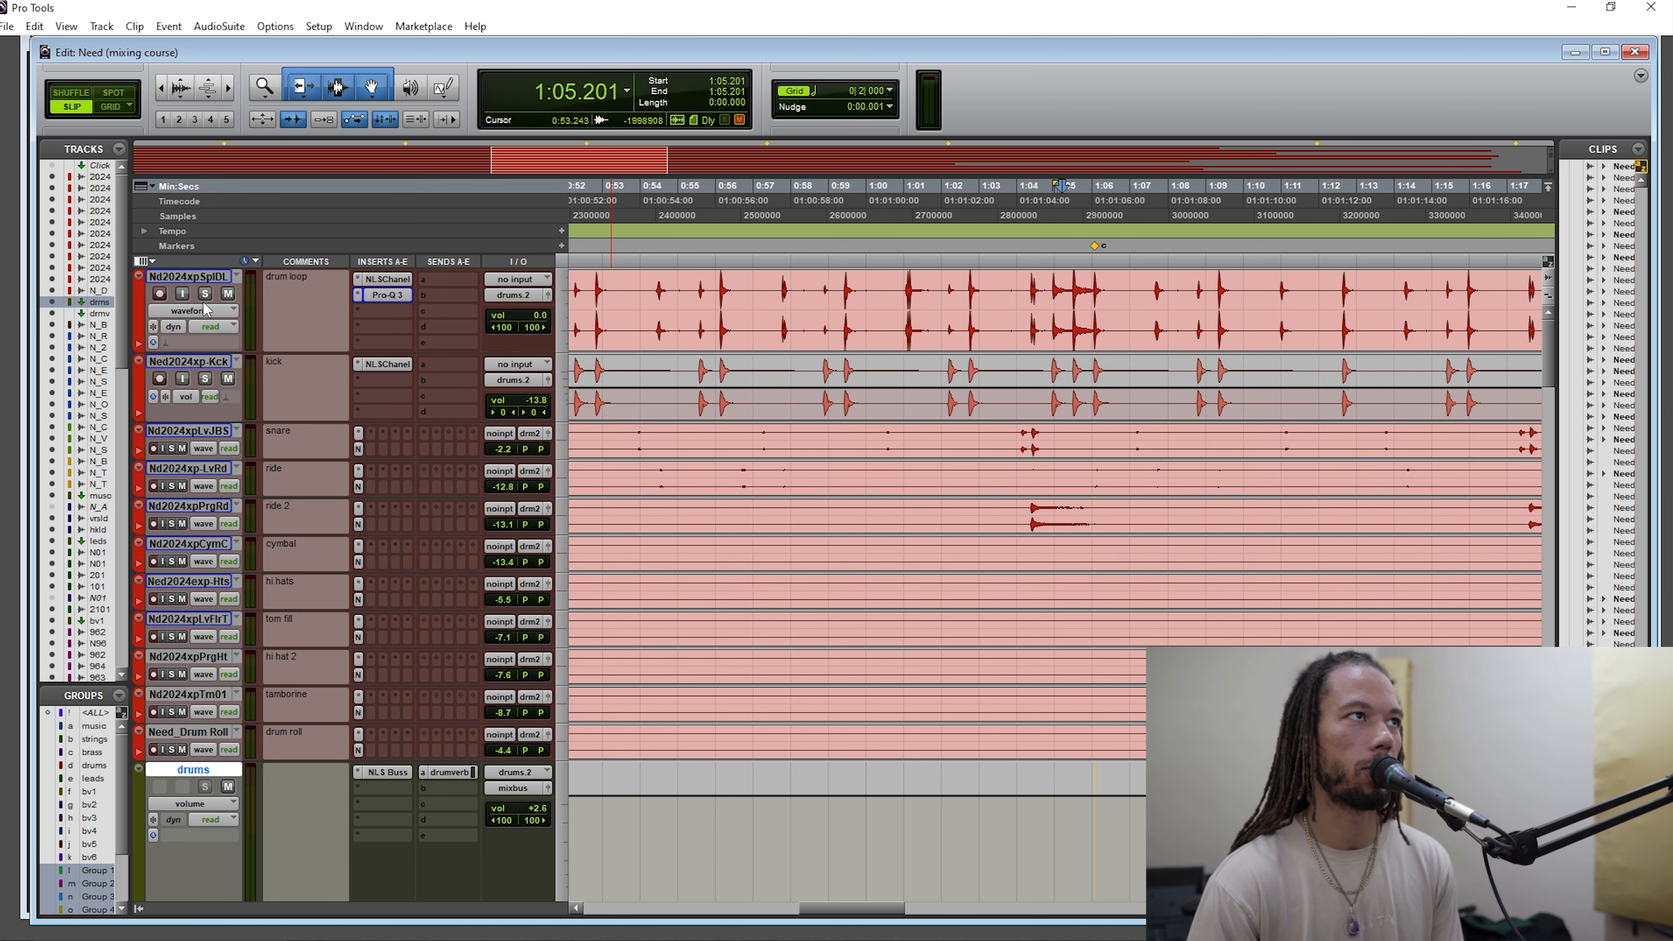
key("space")
left_click(210, 380)
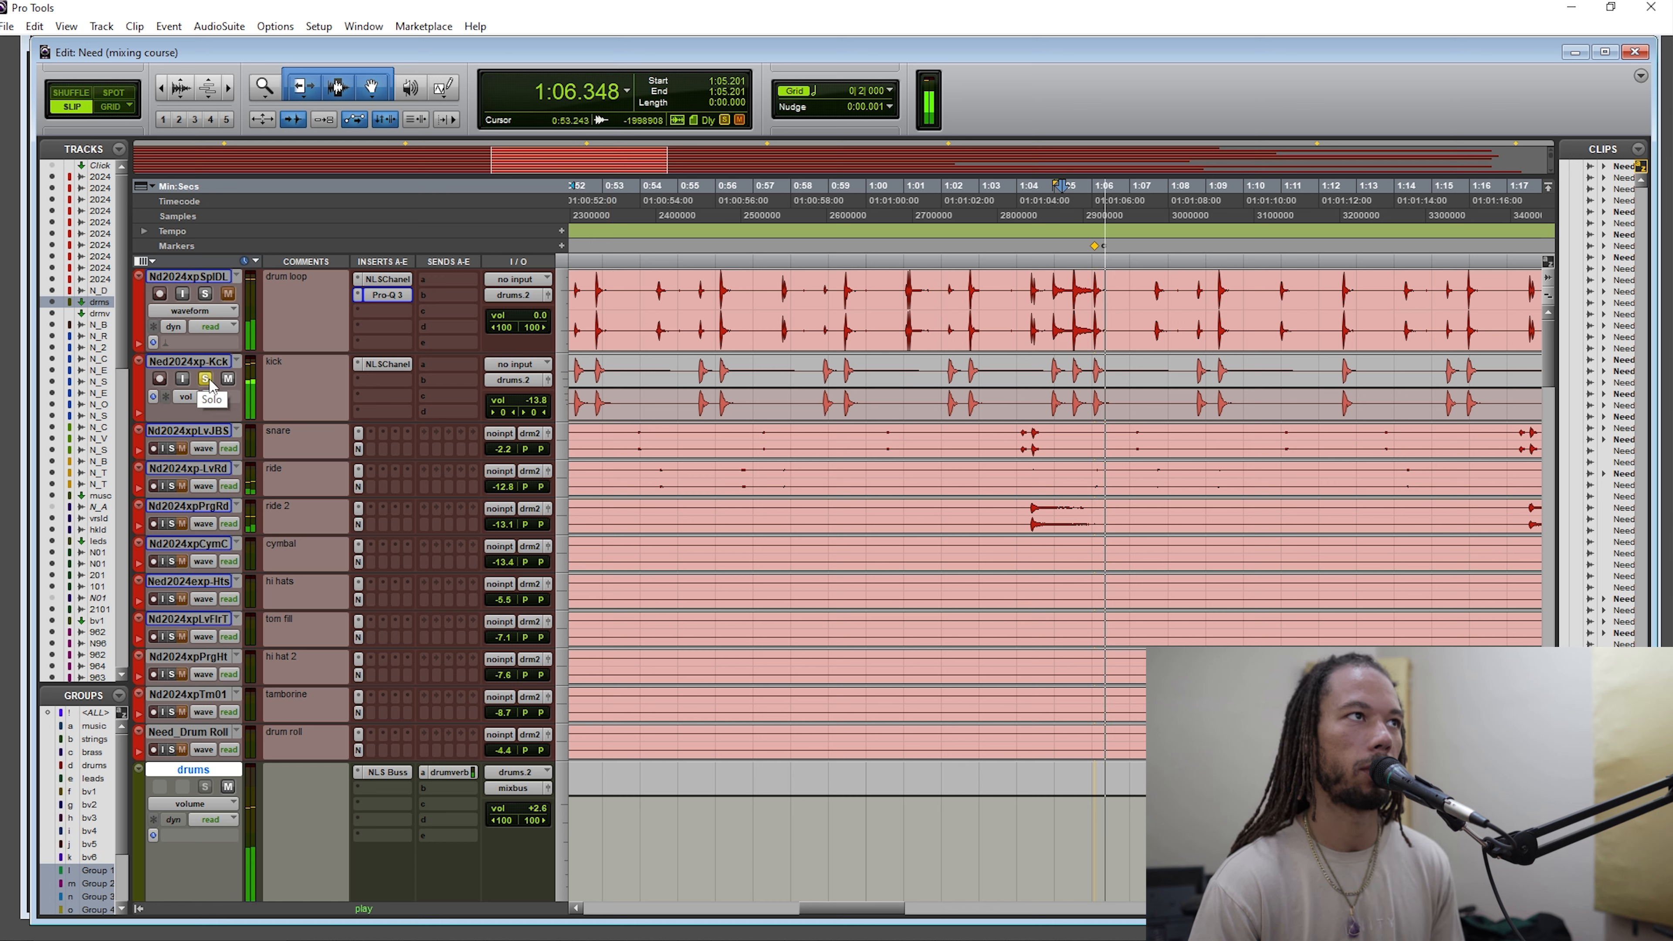
key("space")
Play from 0:55.379 and try to raise the kick track's volume in the full mix.
key("space")
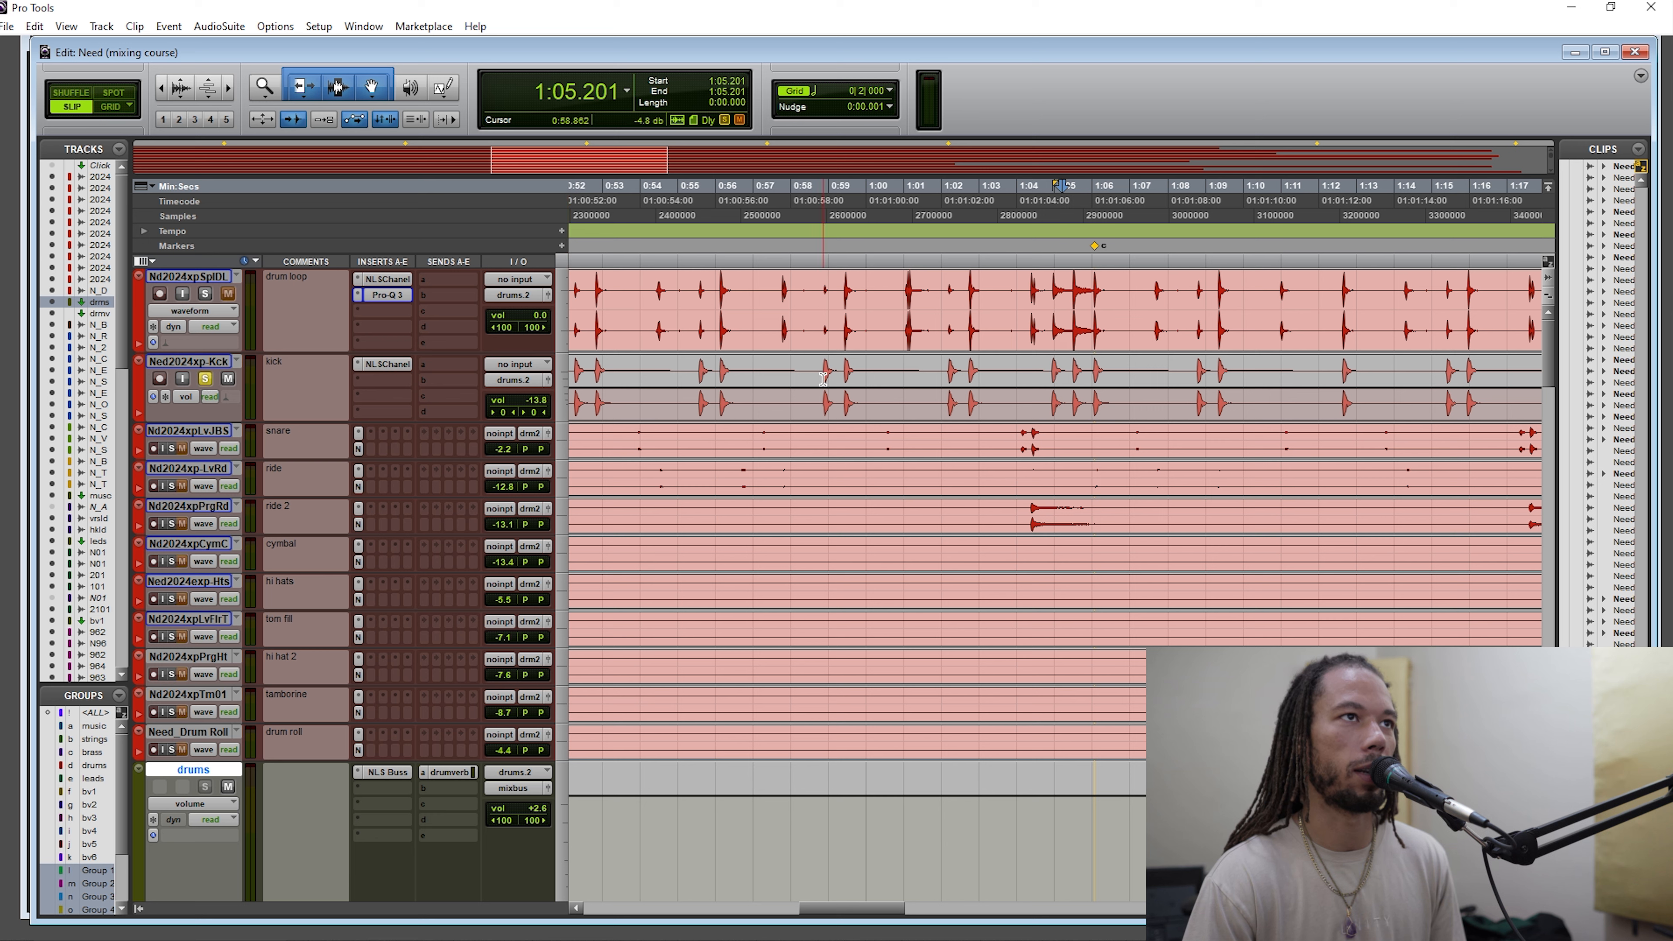
key("space")
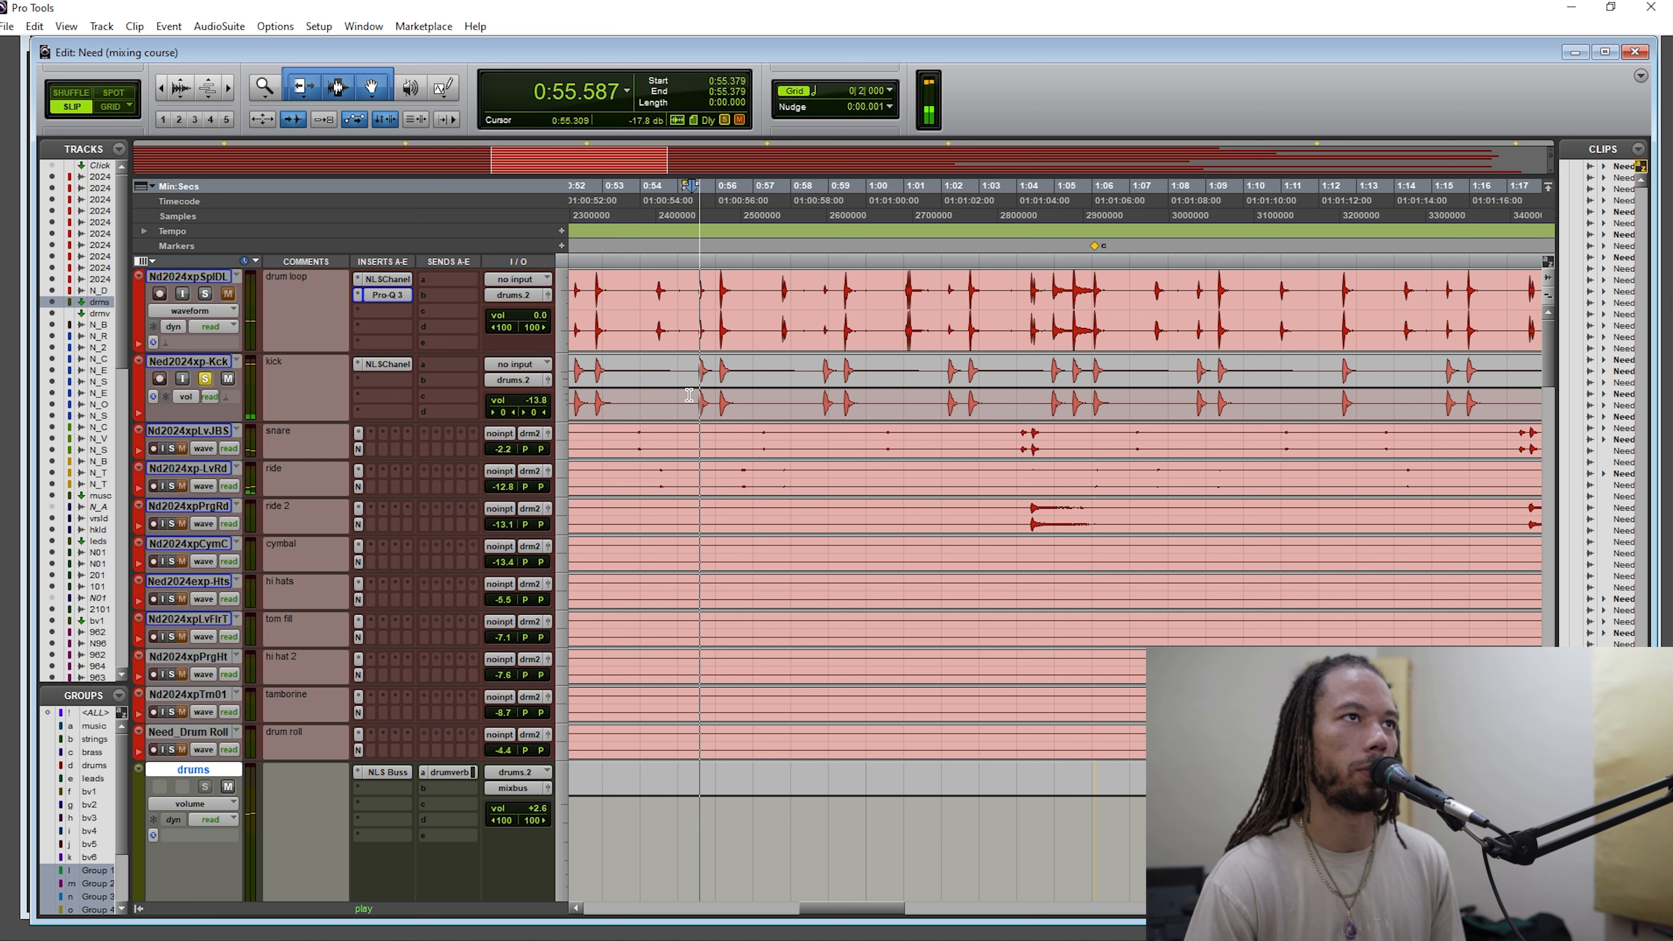
key("space")
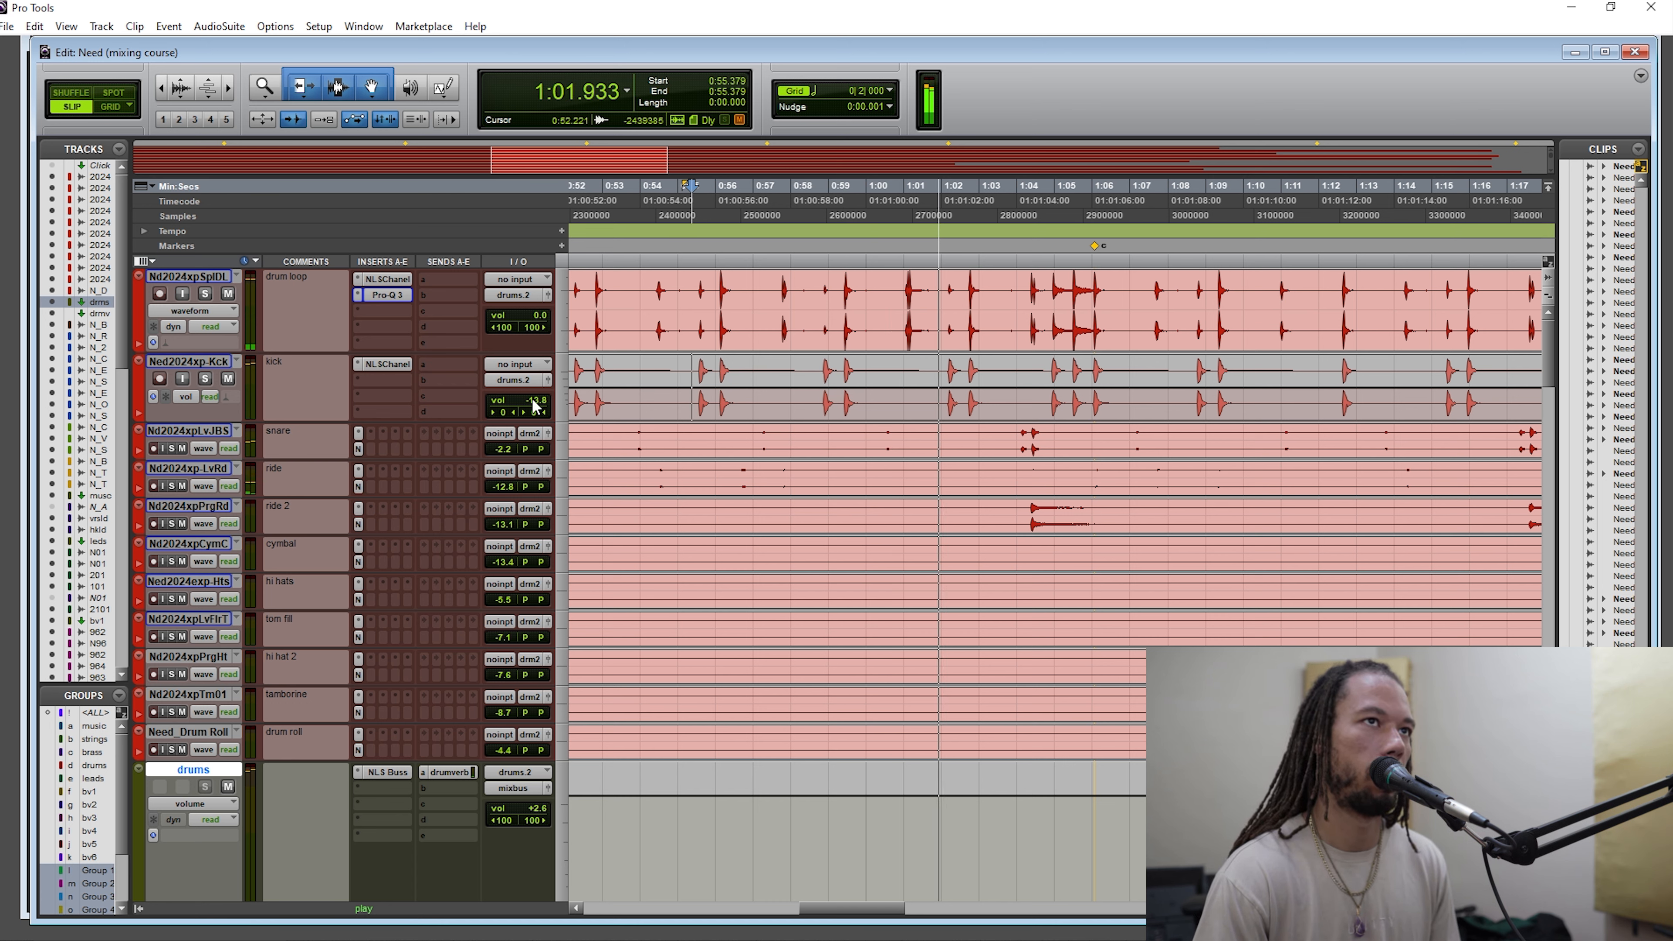
left_click_drag(536, 406, 554, 351)
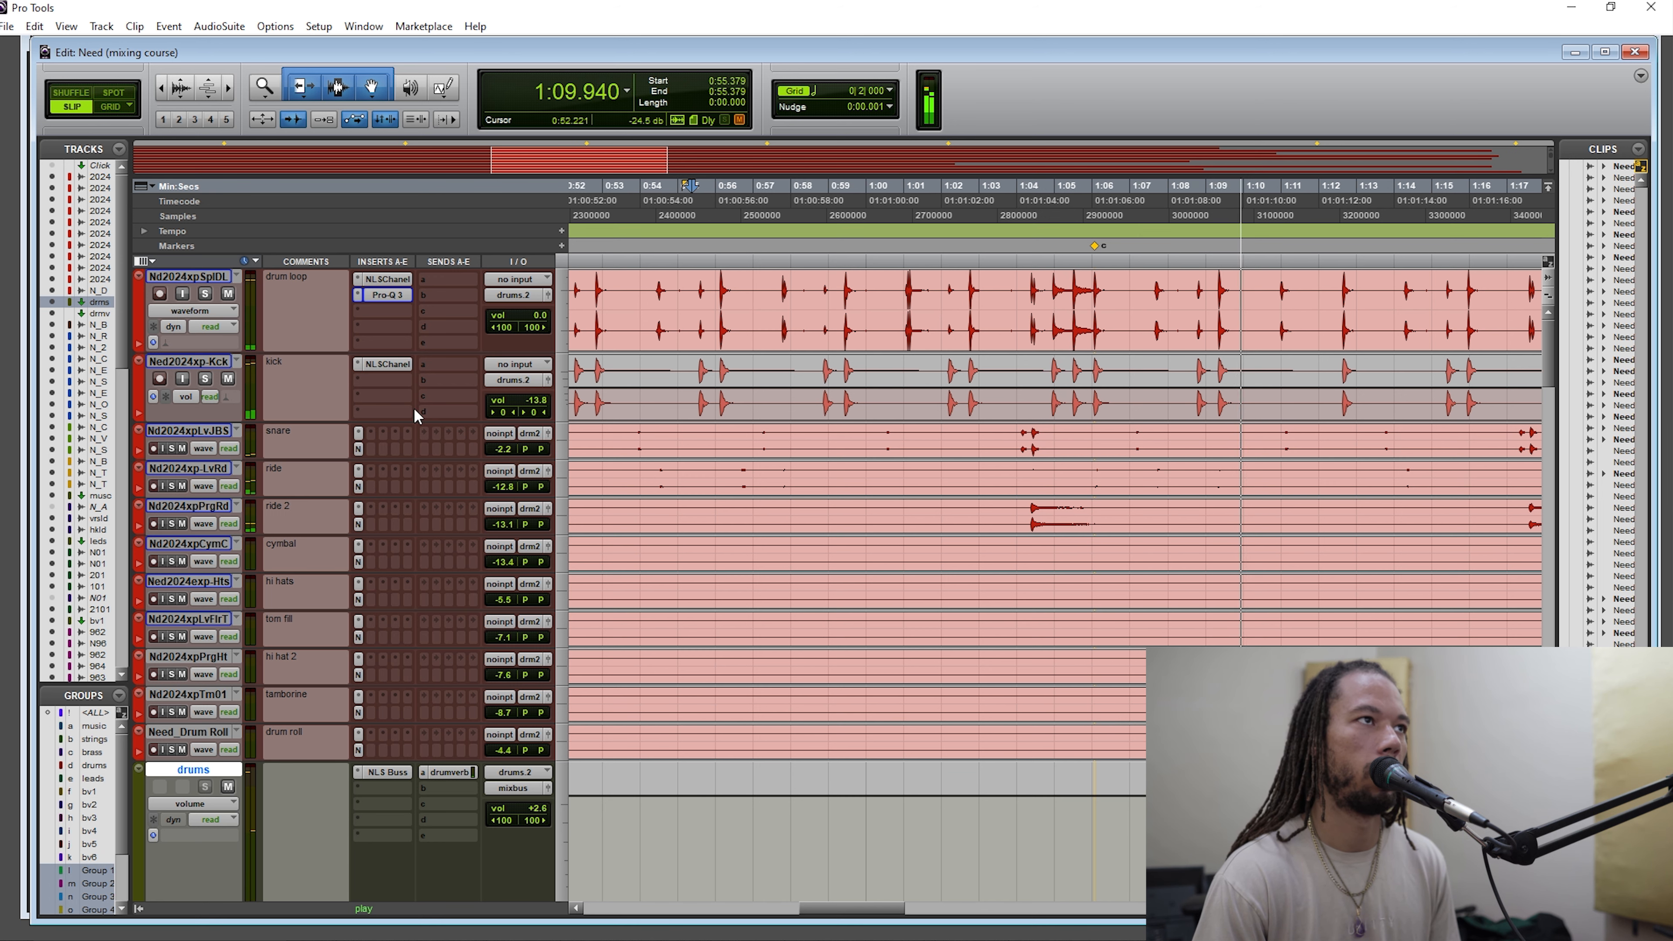
Check the kick across the song's sections and open its NLS Channel plugin.
scroll(986, 422, "down", 4)
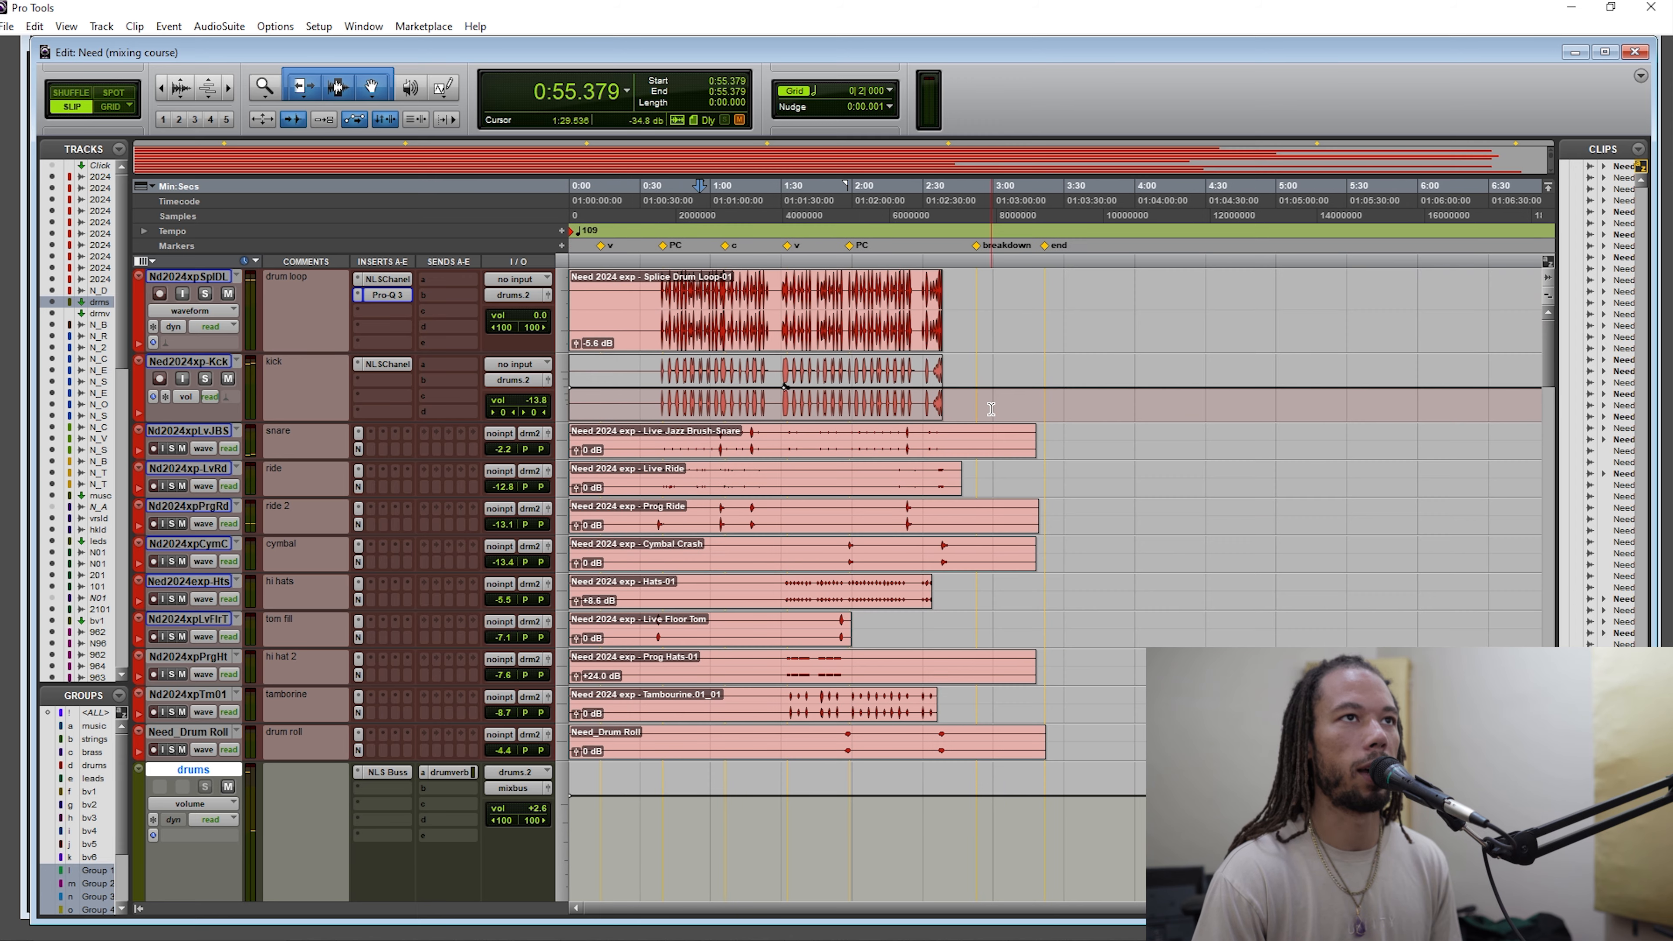
scroll(991, 412, "up", 2)
scroll(1085, 417, "right", 5)
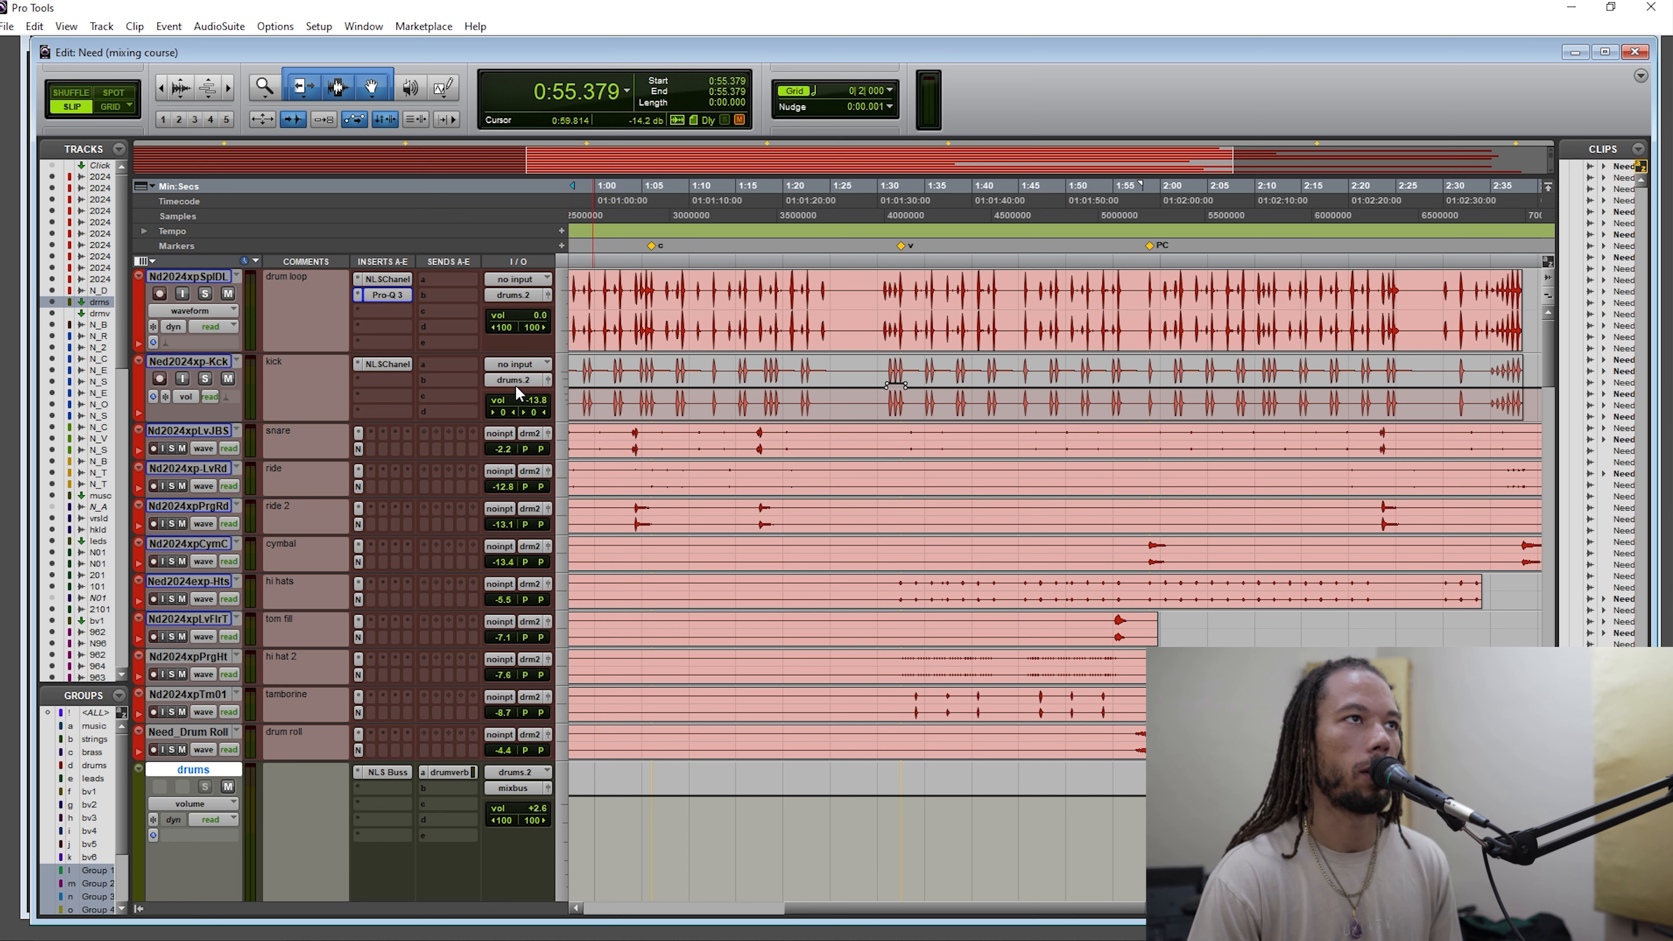
left_click(386, 367)
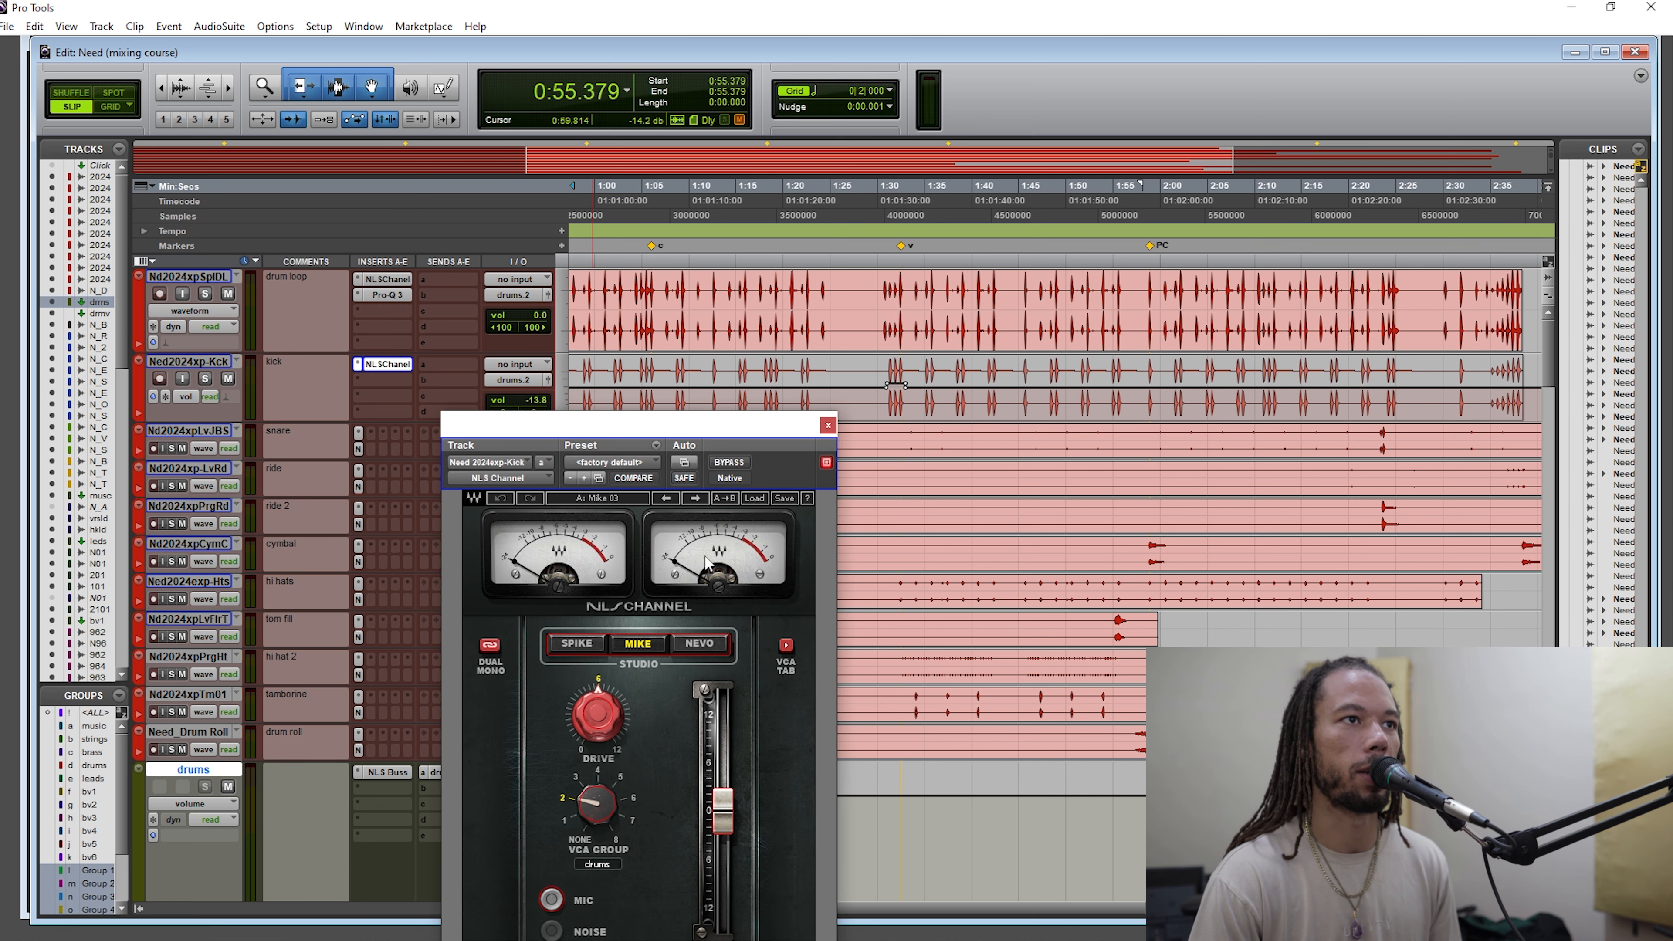
Play from 1:04.458 and raise the output of the kick's NLS Channel plugin to 2.4.
left_click_drag(710, 434, 1252, 313)
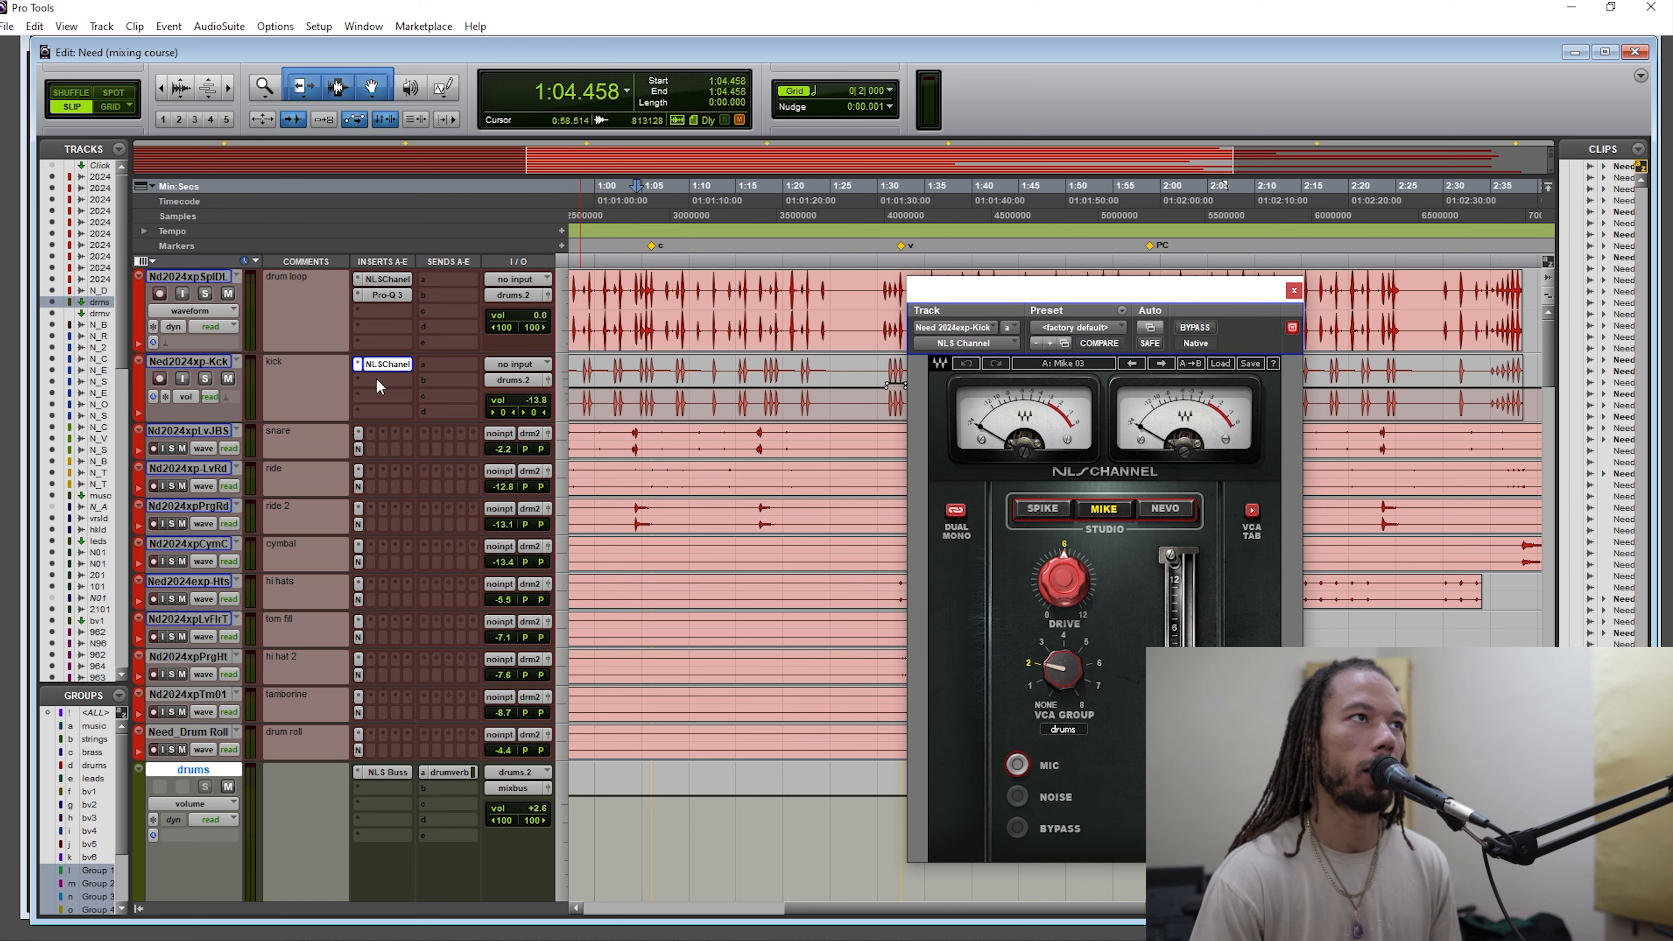
key("space")
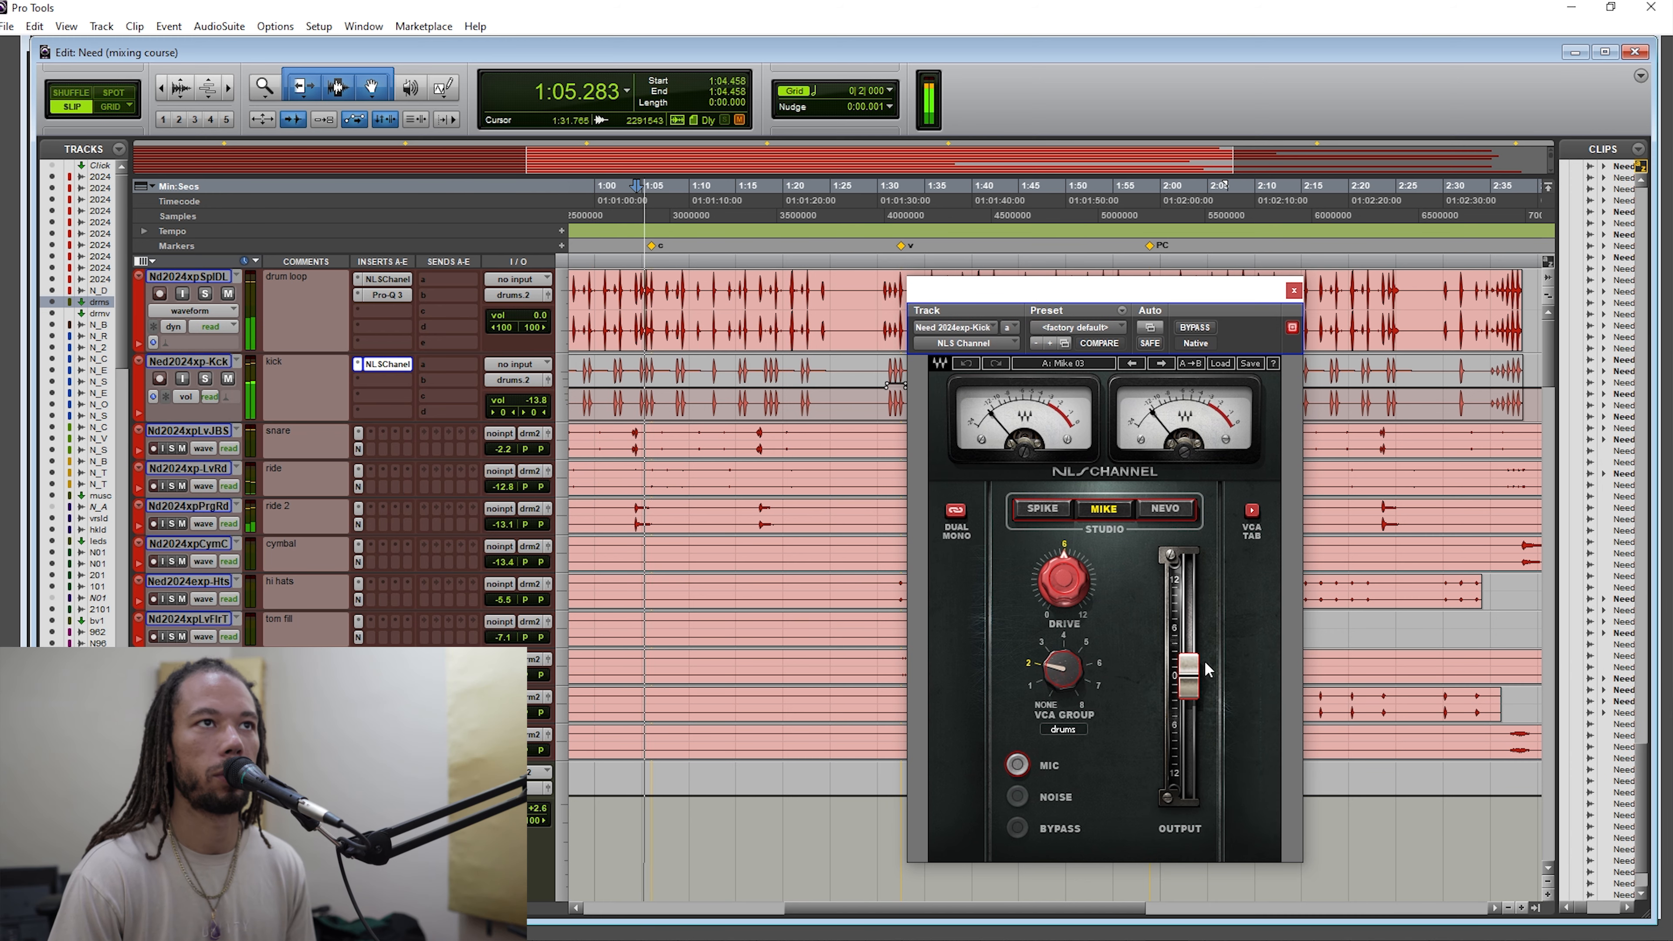
left_click_drag(1196, 691, 1184, 654)
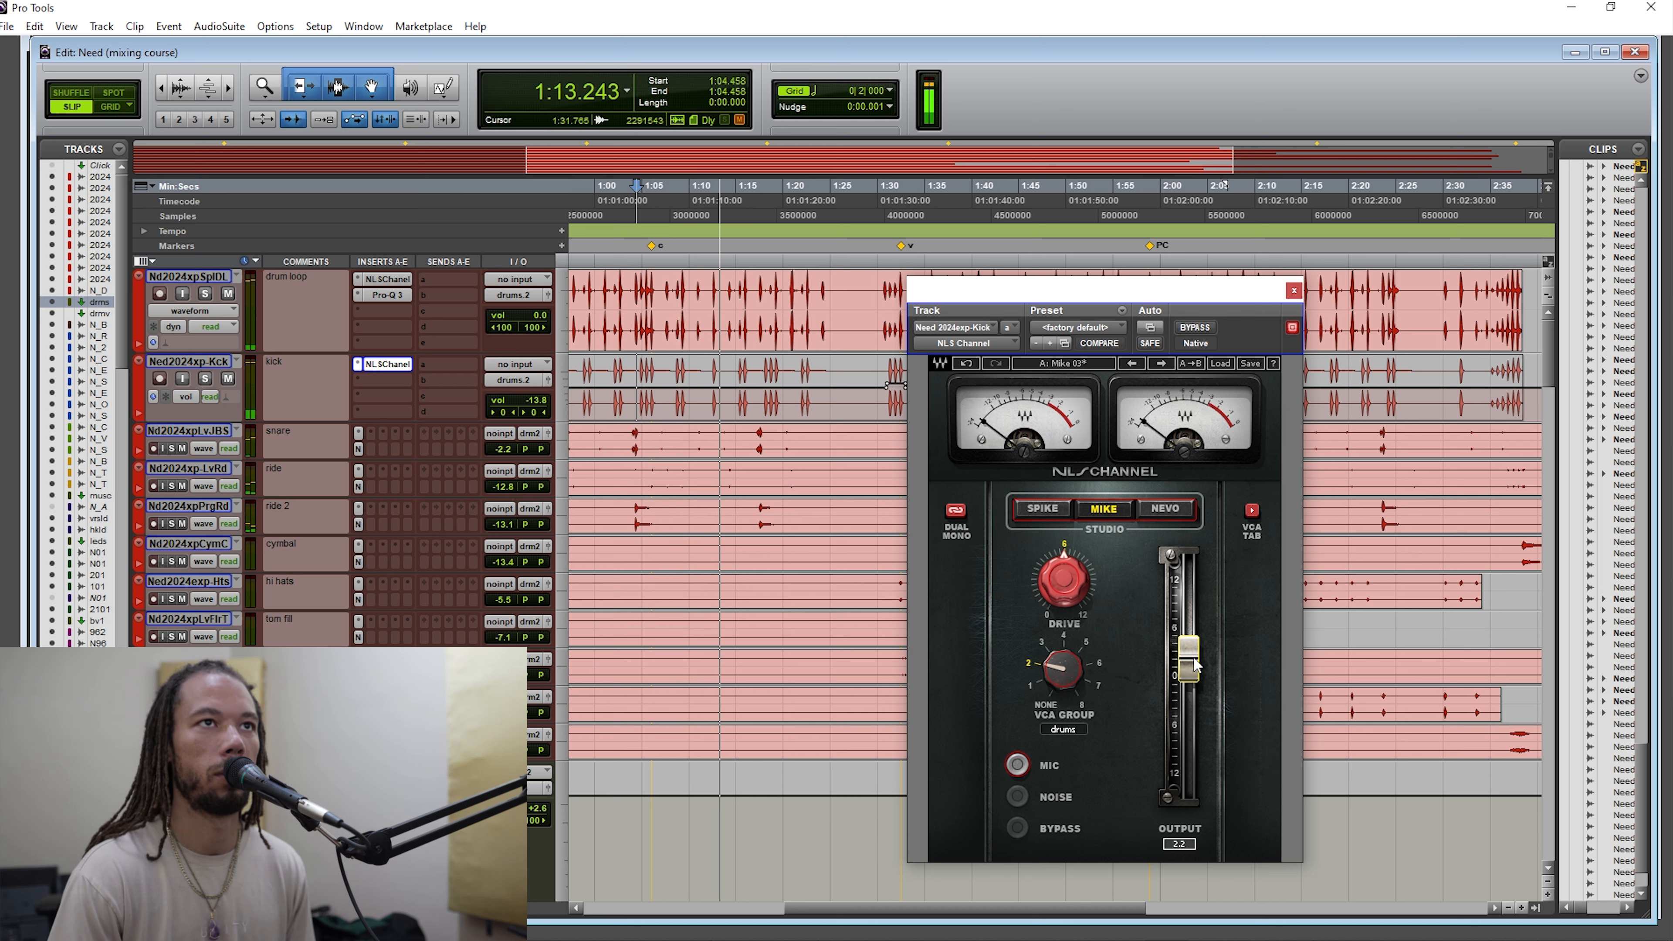
left_click_drag(1188, 659, 1188, 657)
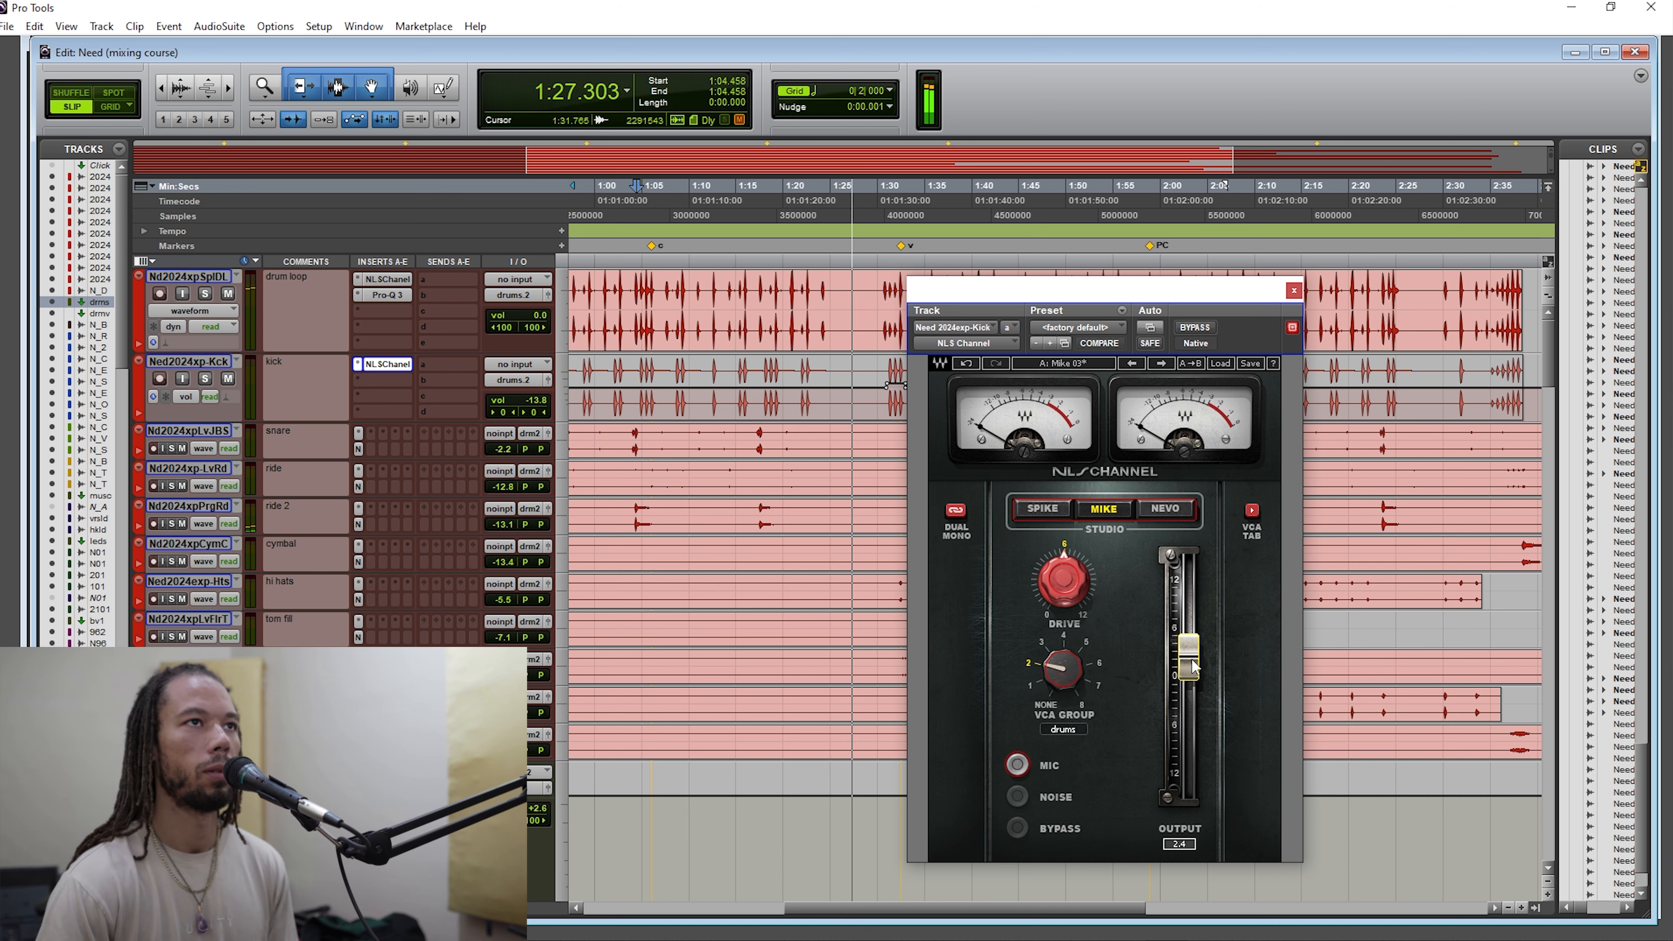
key("space")
Play from 1:01.950, nudge the kick's NLS Channel output up to about 2.5, and close the plugin.
left_click(719, 381)
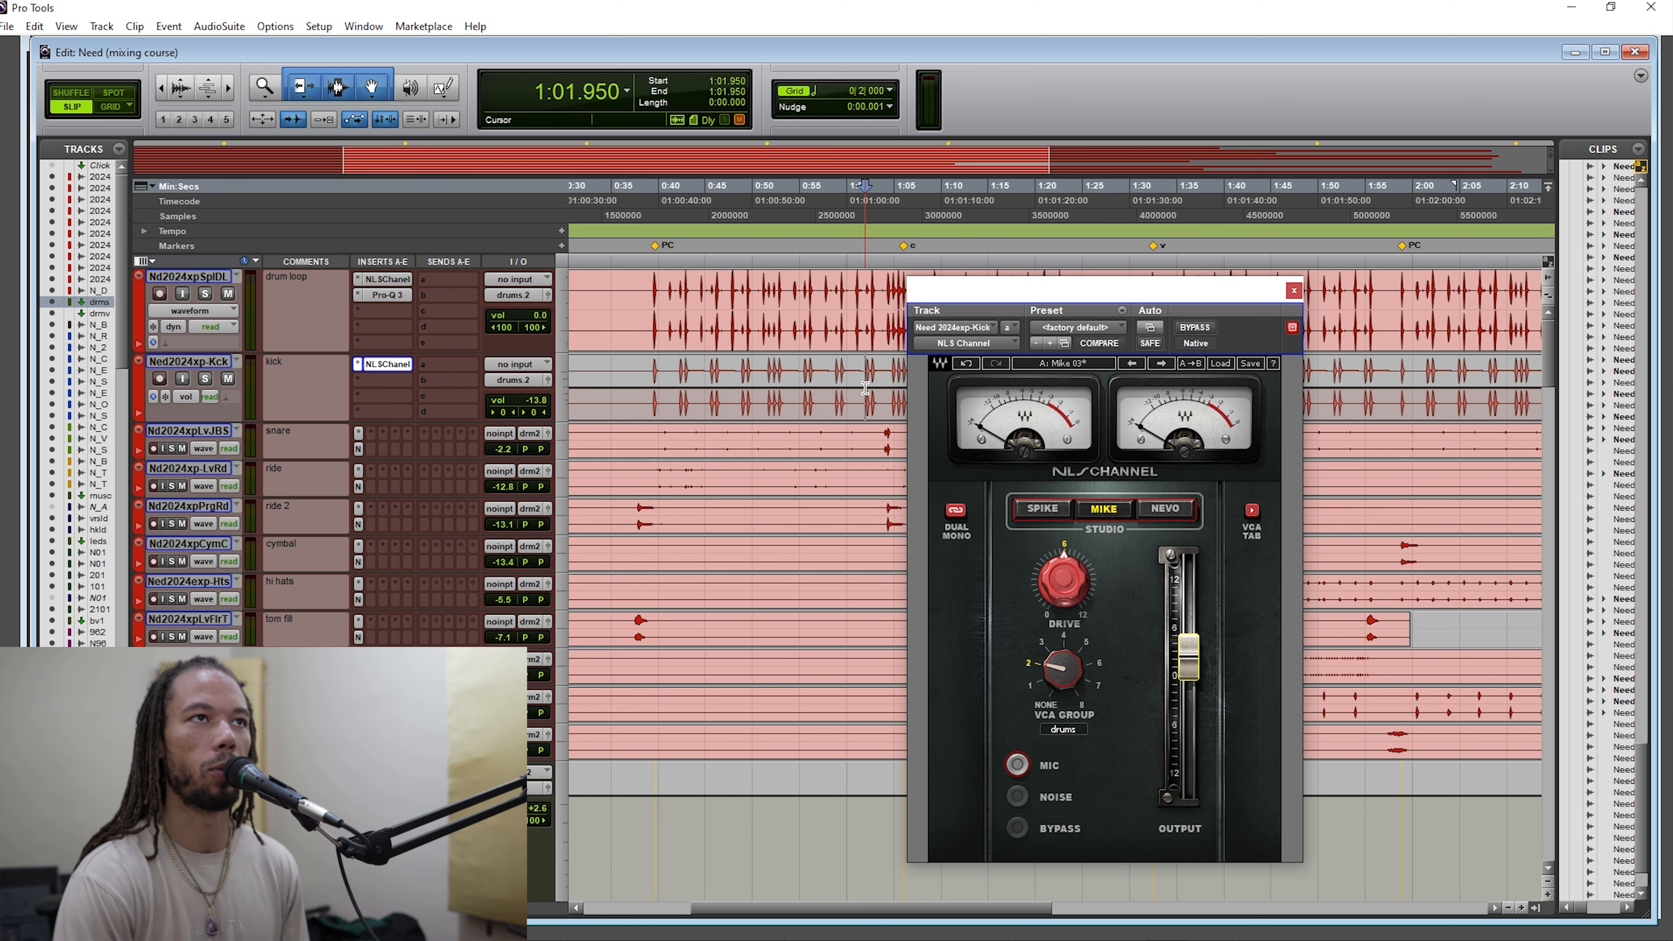
key("space")
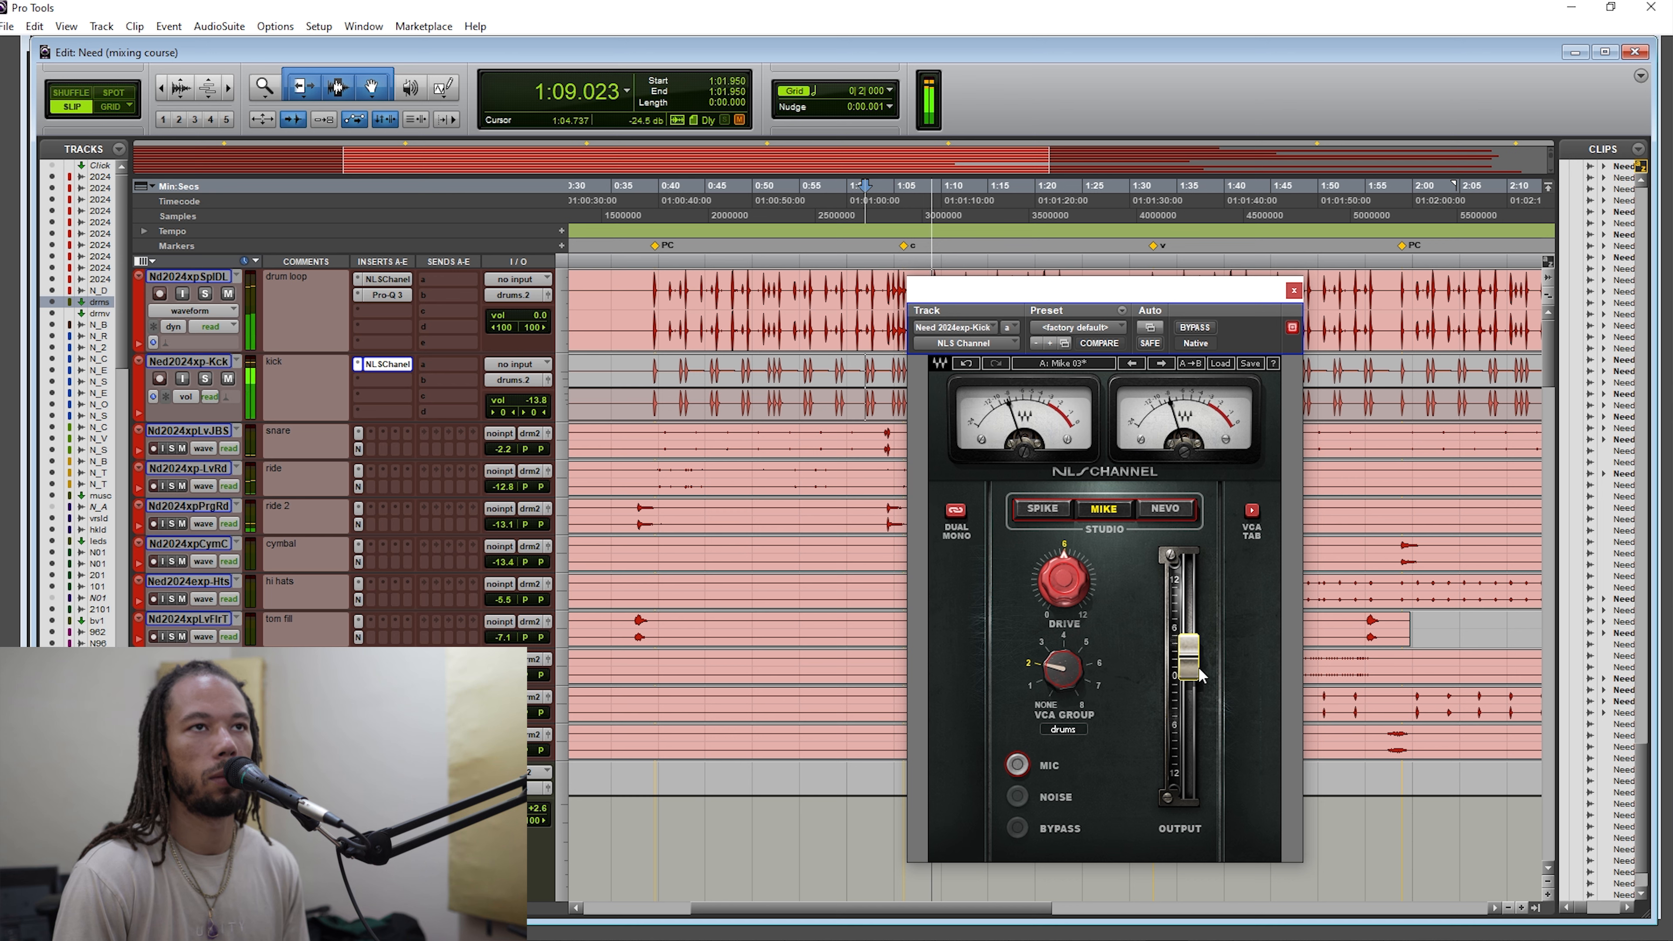
left_click_drag(1194, 667, 1194, 665)
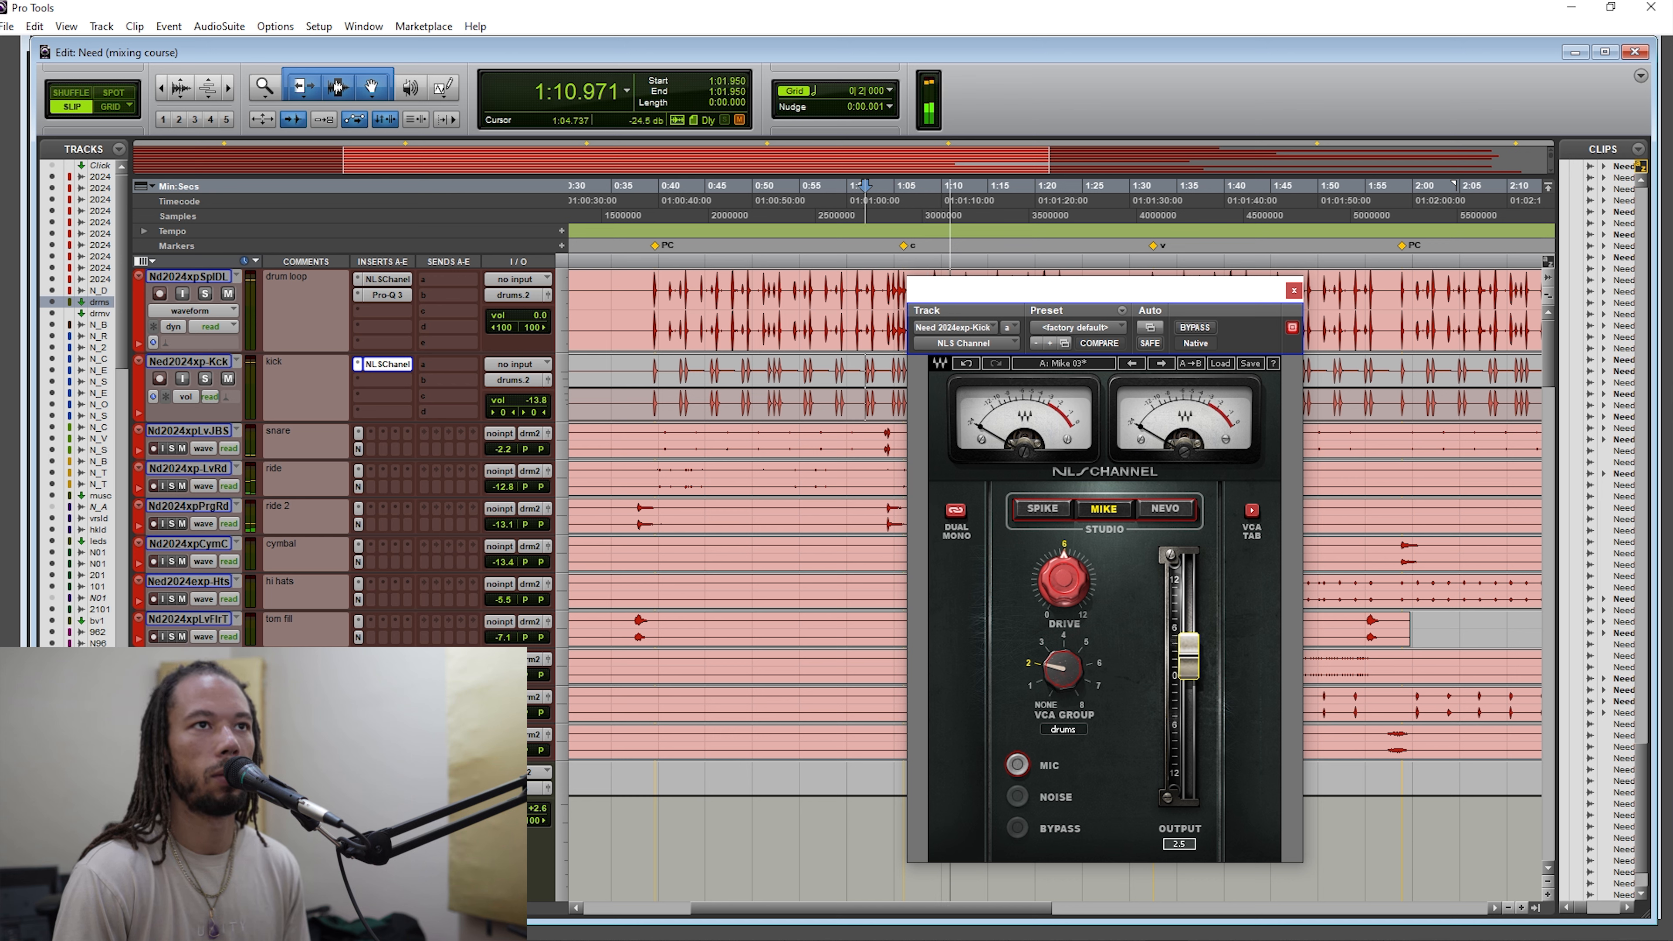
left_click_drag(1194, 666, 1194, 664)
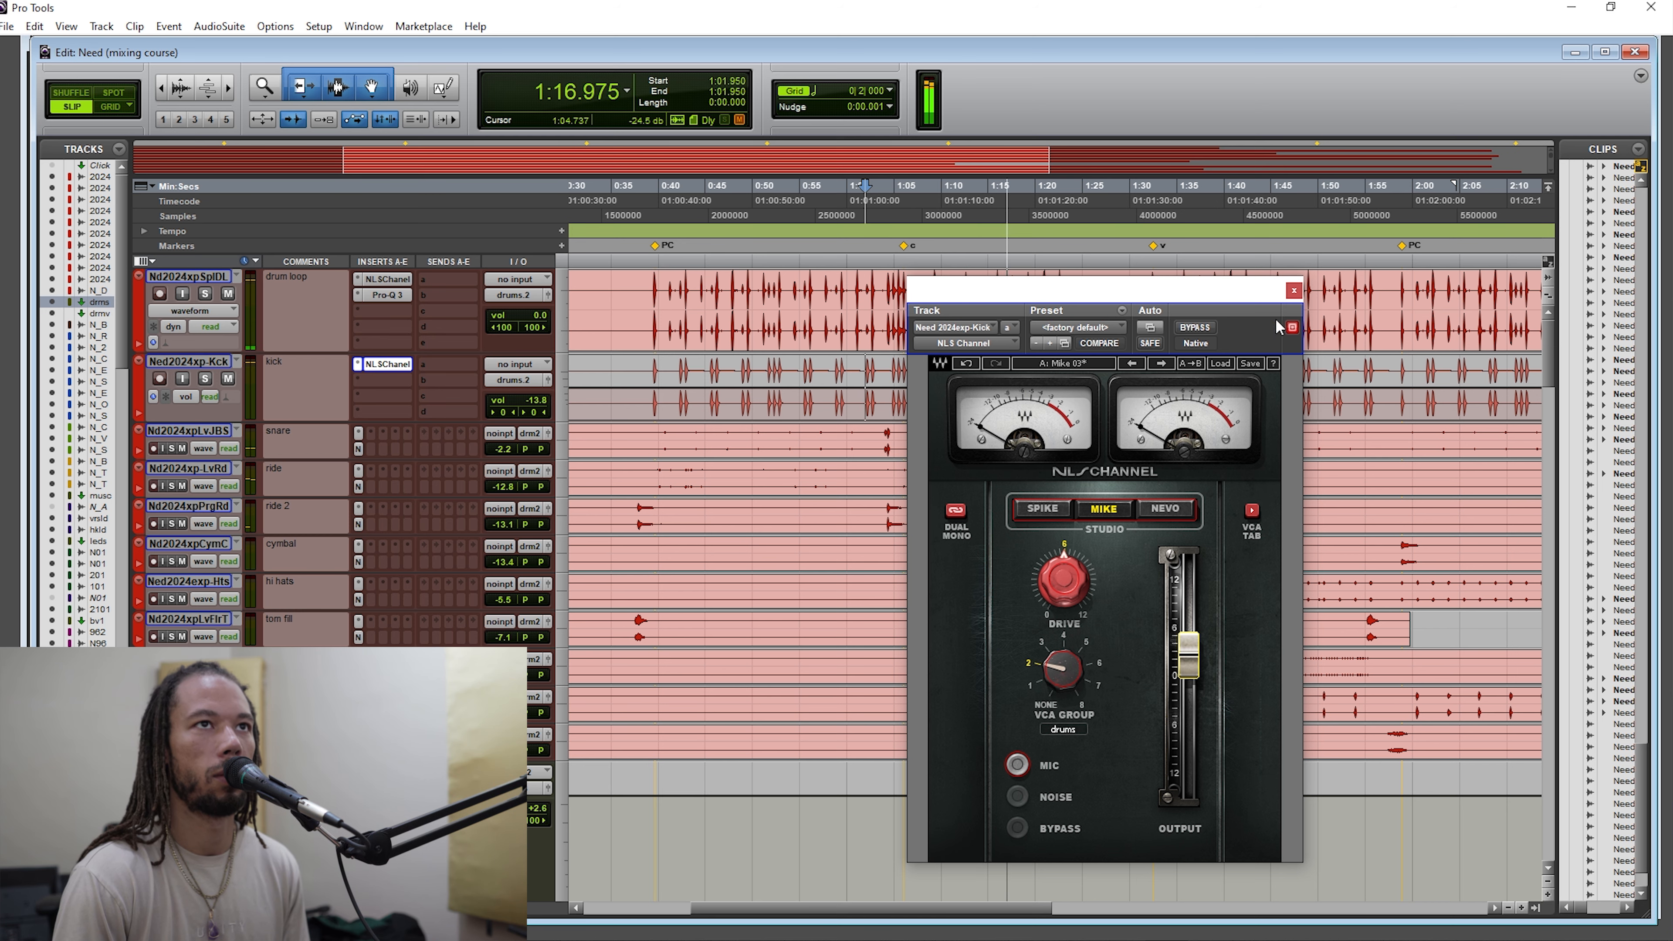
left_click(1293, 291)
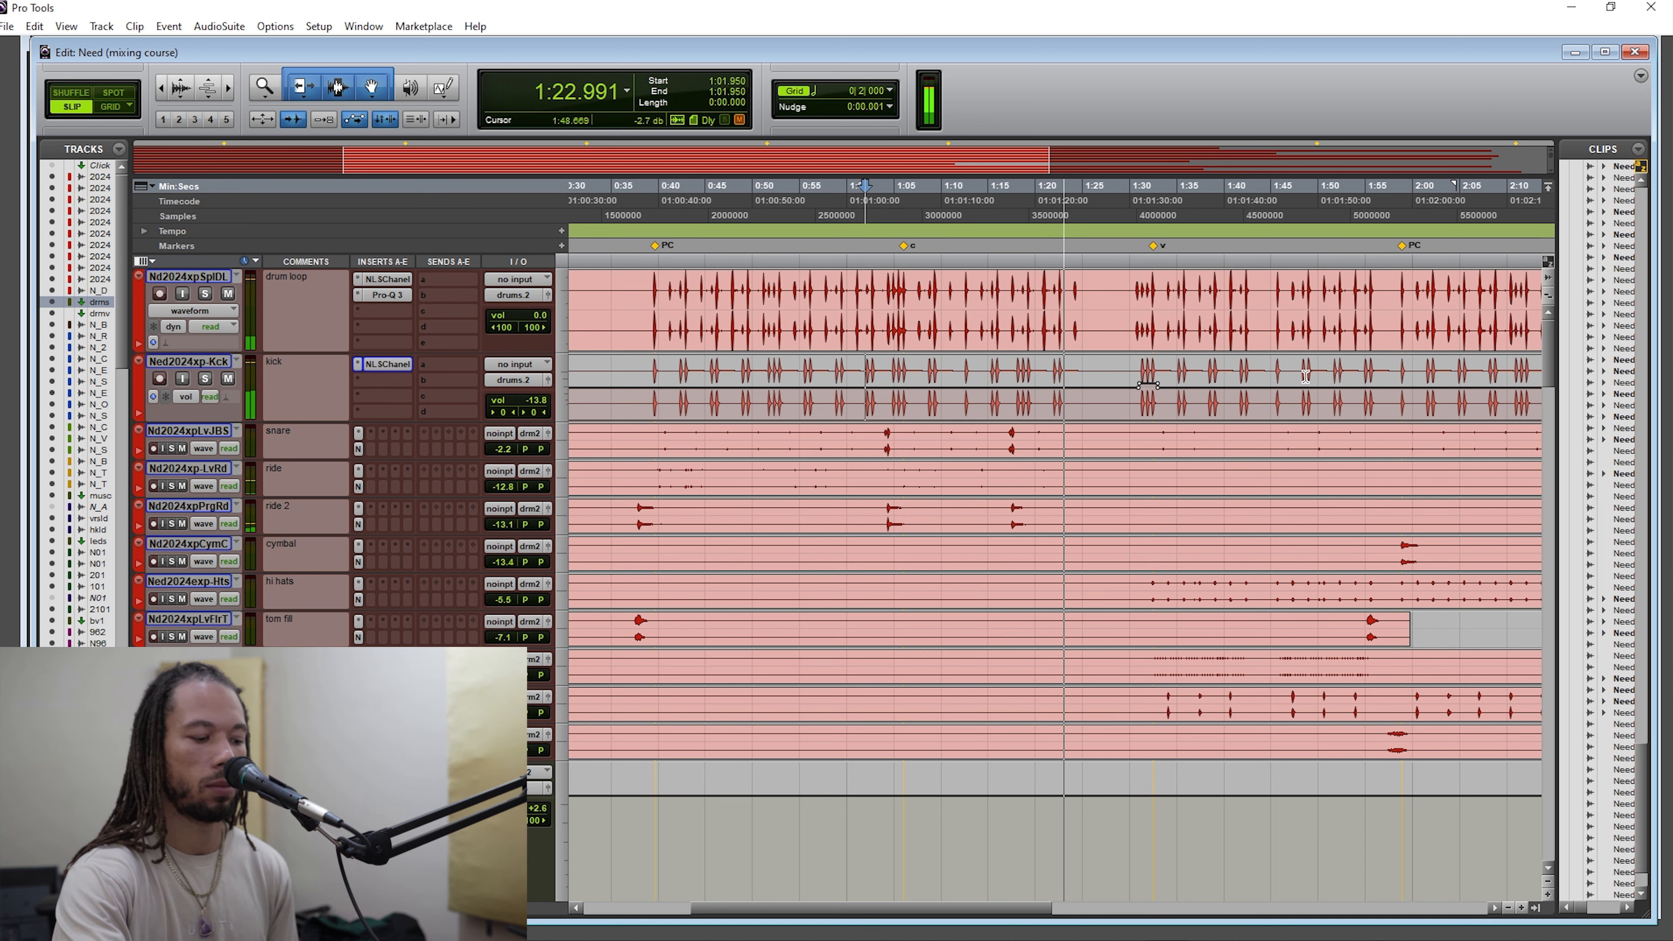
key("space")
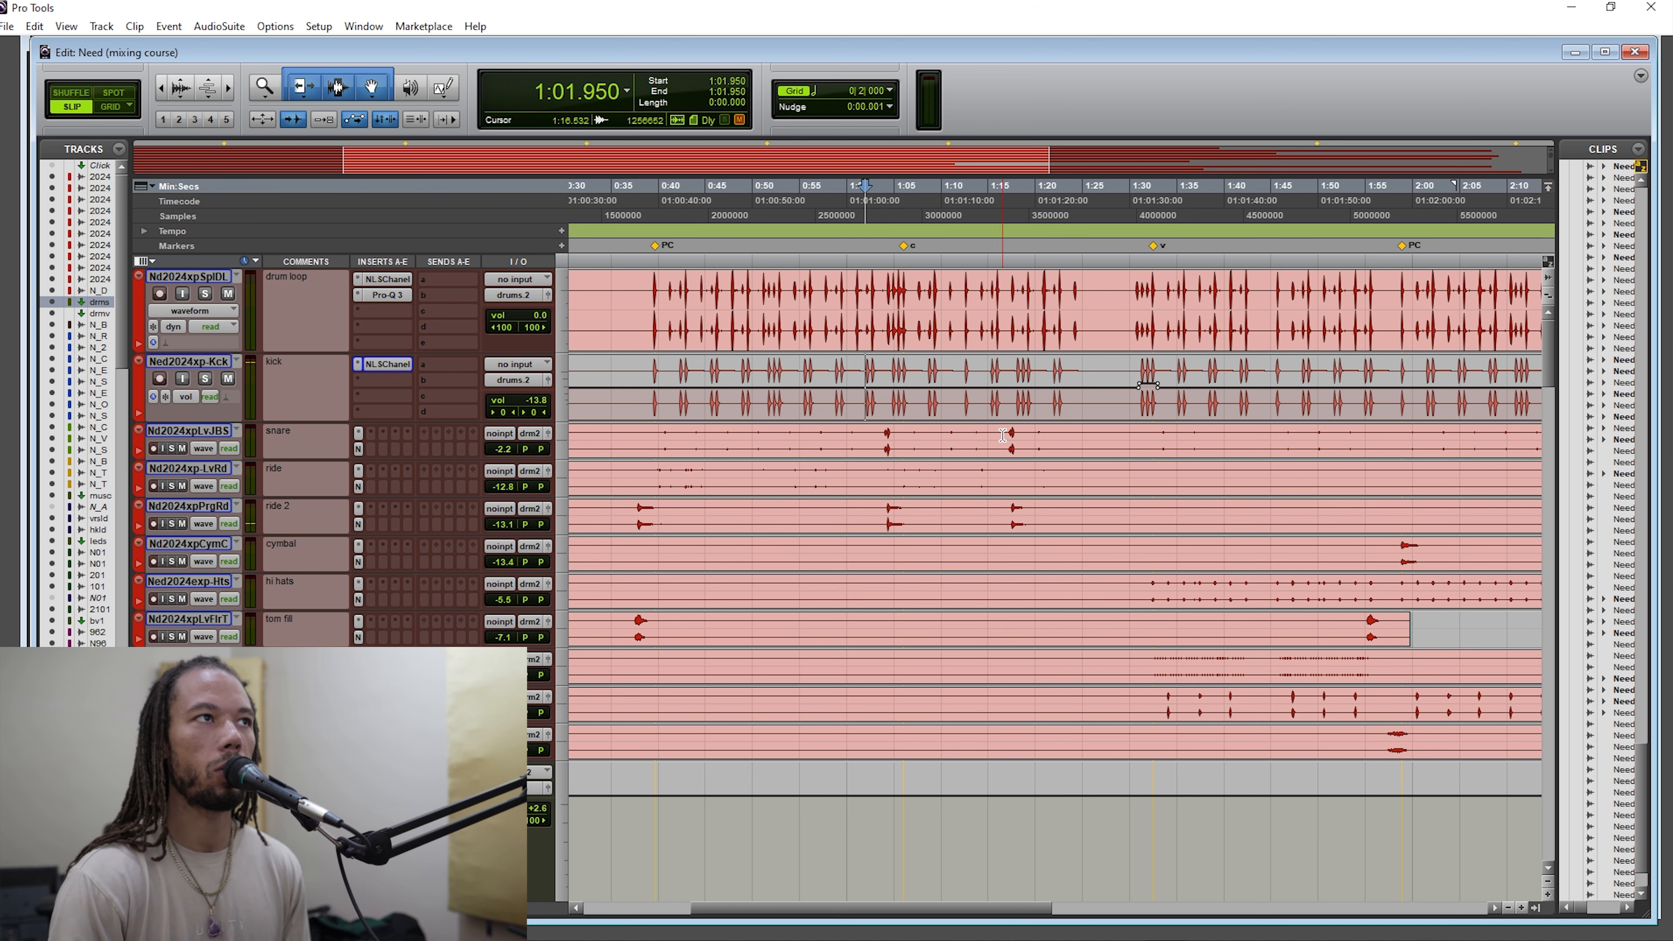
Audition the drums in the full mix from 1:29.814 through the second v section.
scroll(1008, 435, "right", 3)
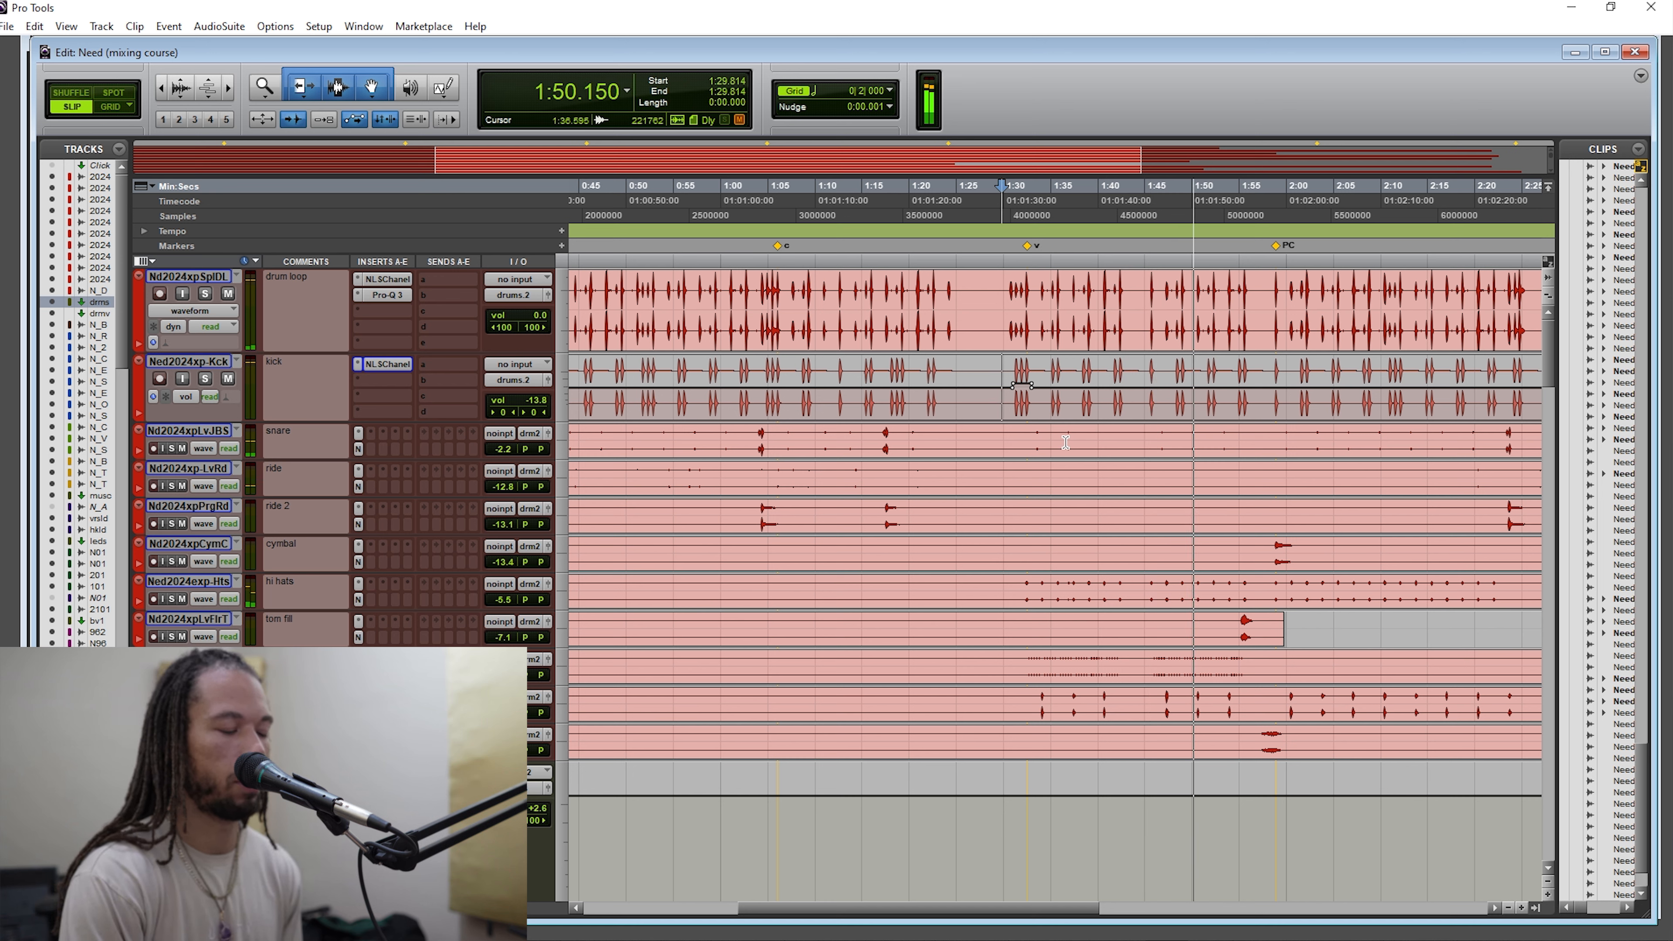
key("space")
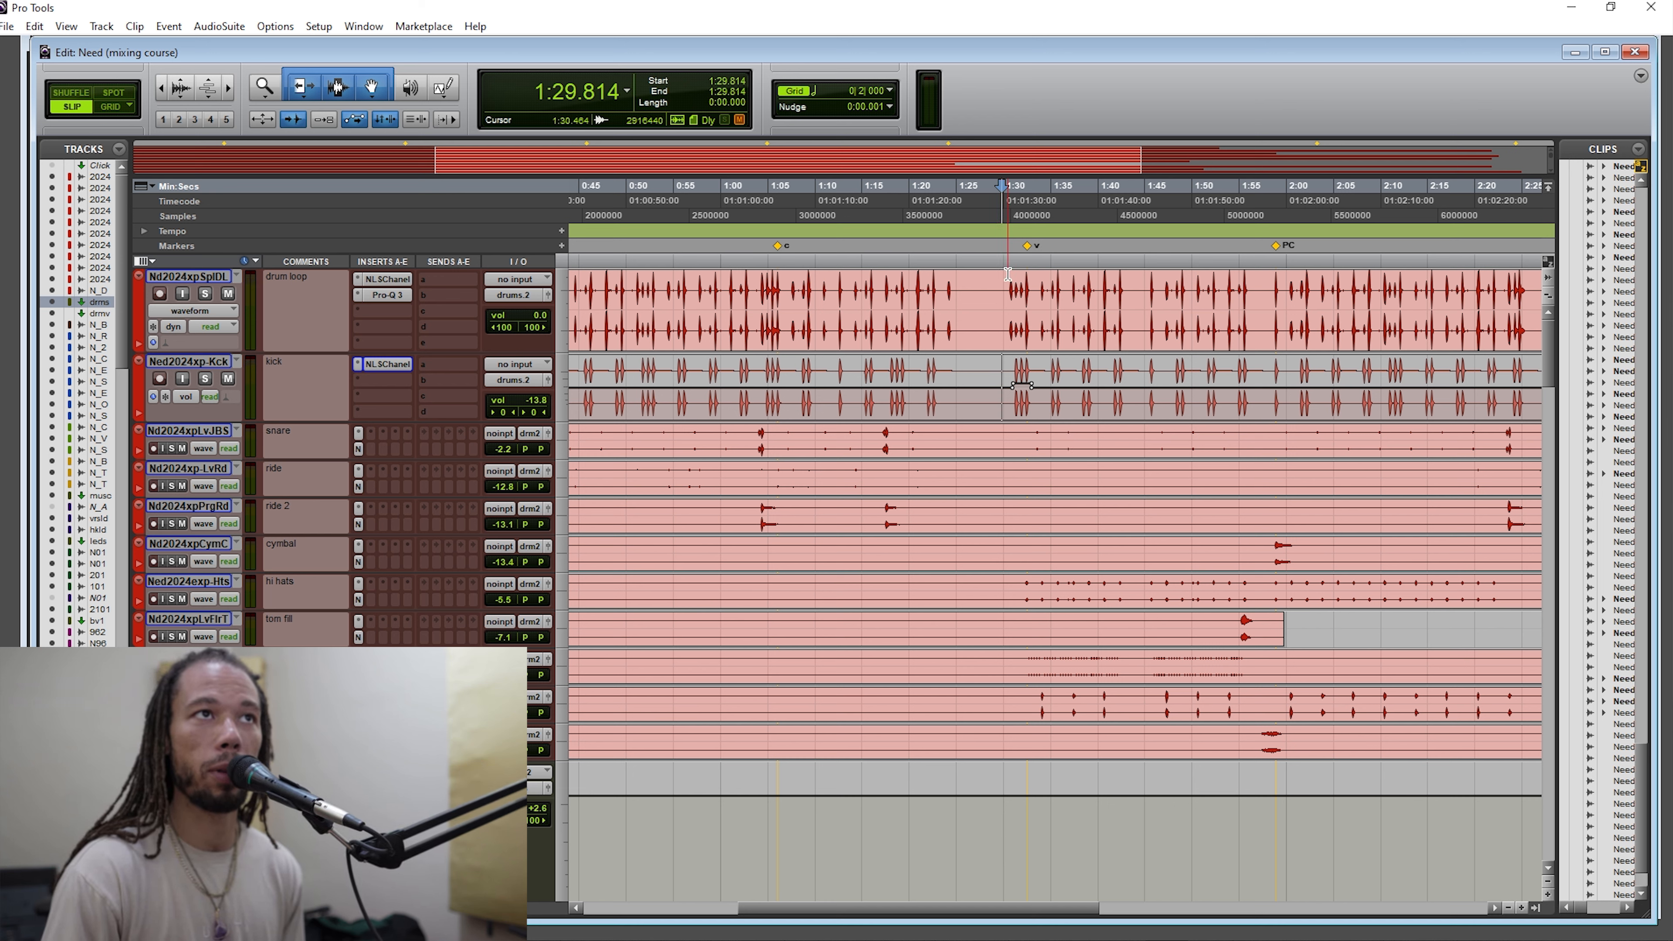
left_click(1210, 584)
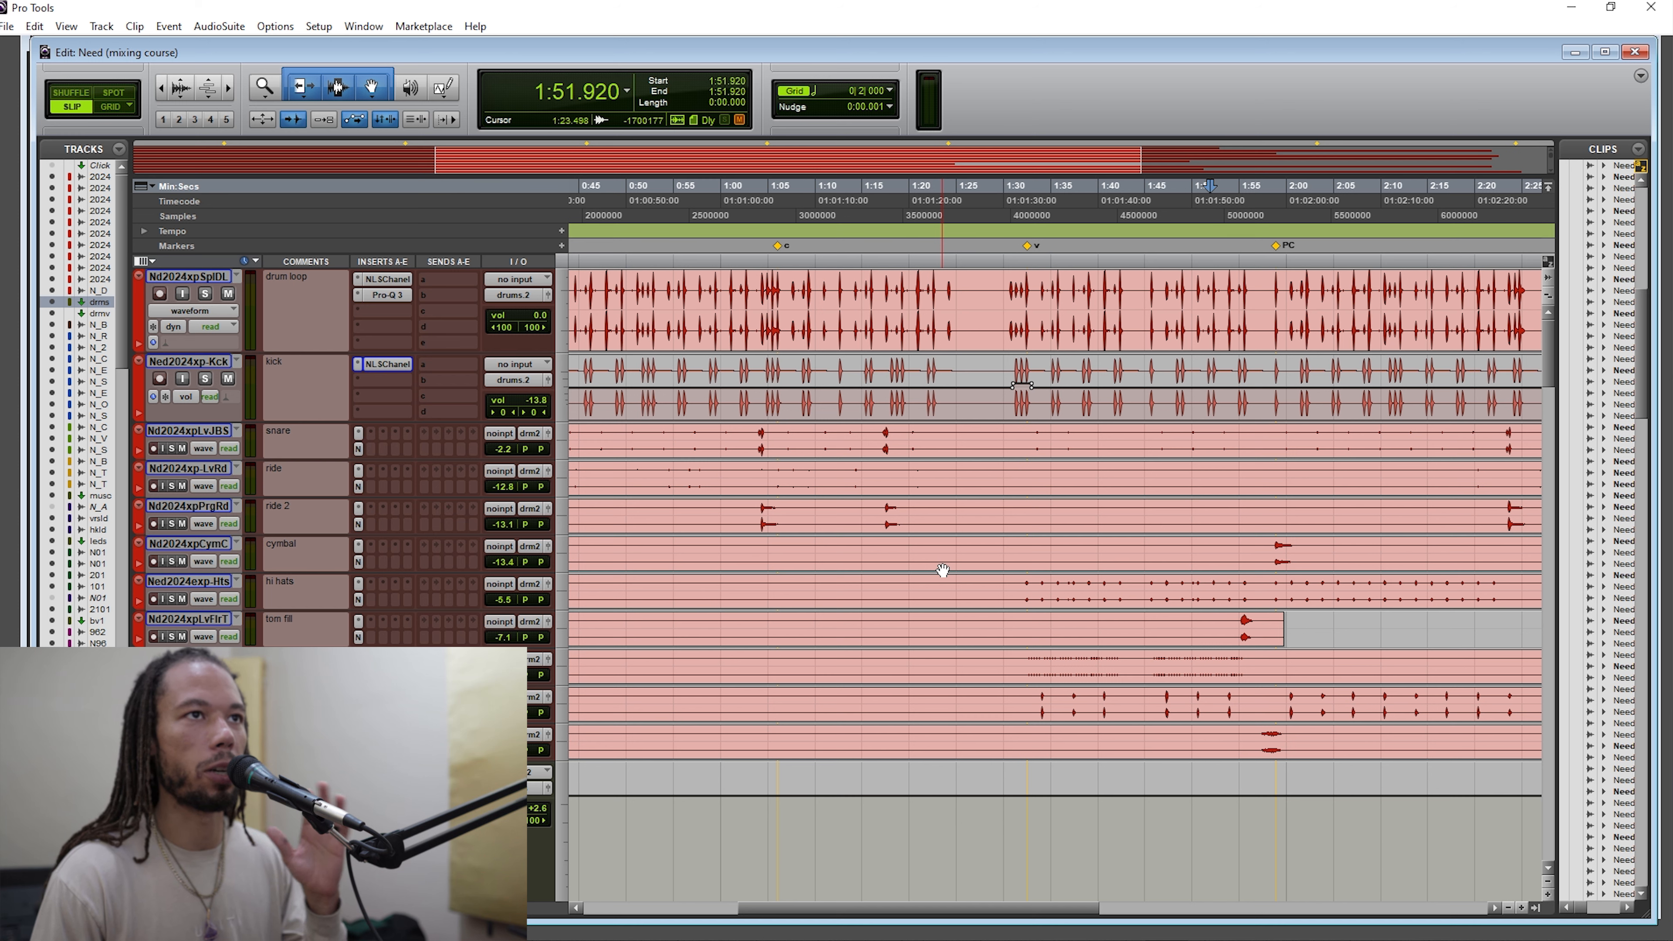
left_click(1022, 278)
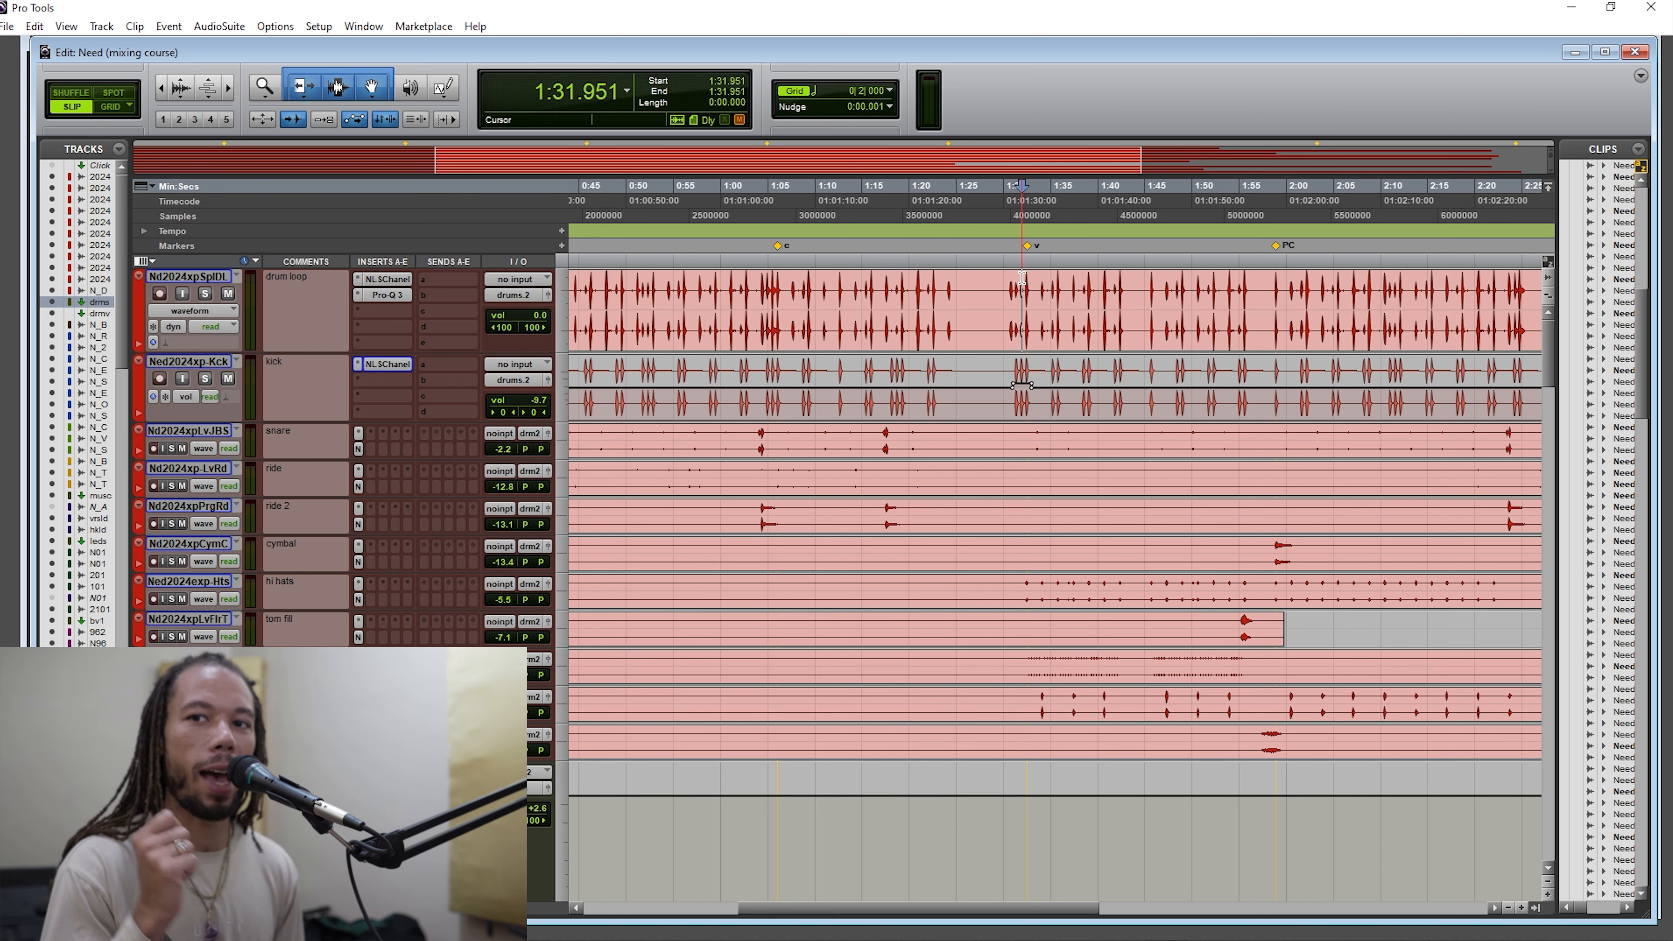
Audition the hi hat 2 track soloed from 1:33.065, enlarge the track, and take it out of solo.
key("space")
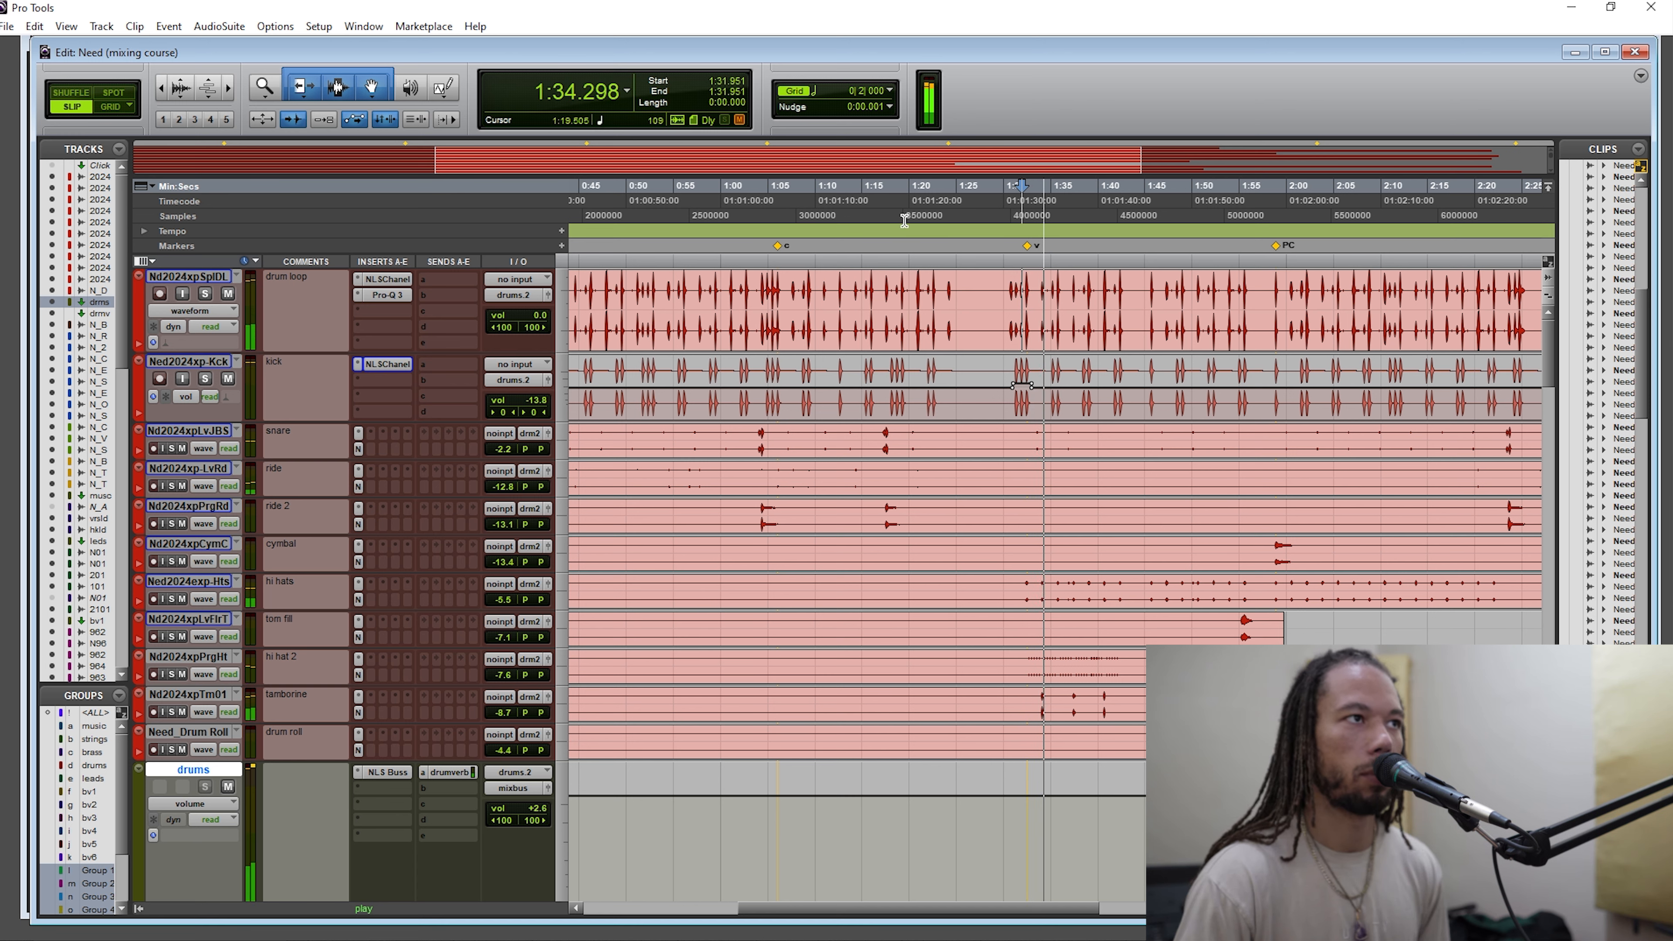
left_click(170, 674)
left_click(978, 390)
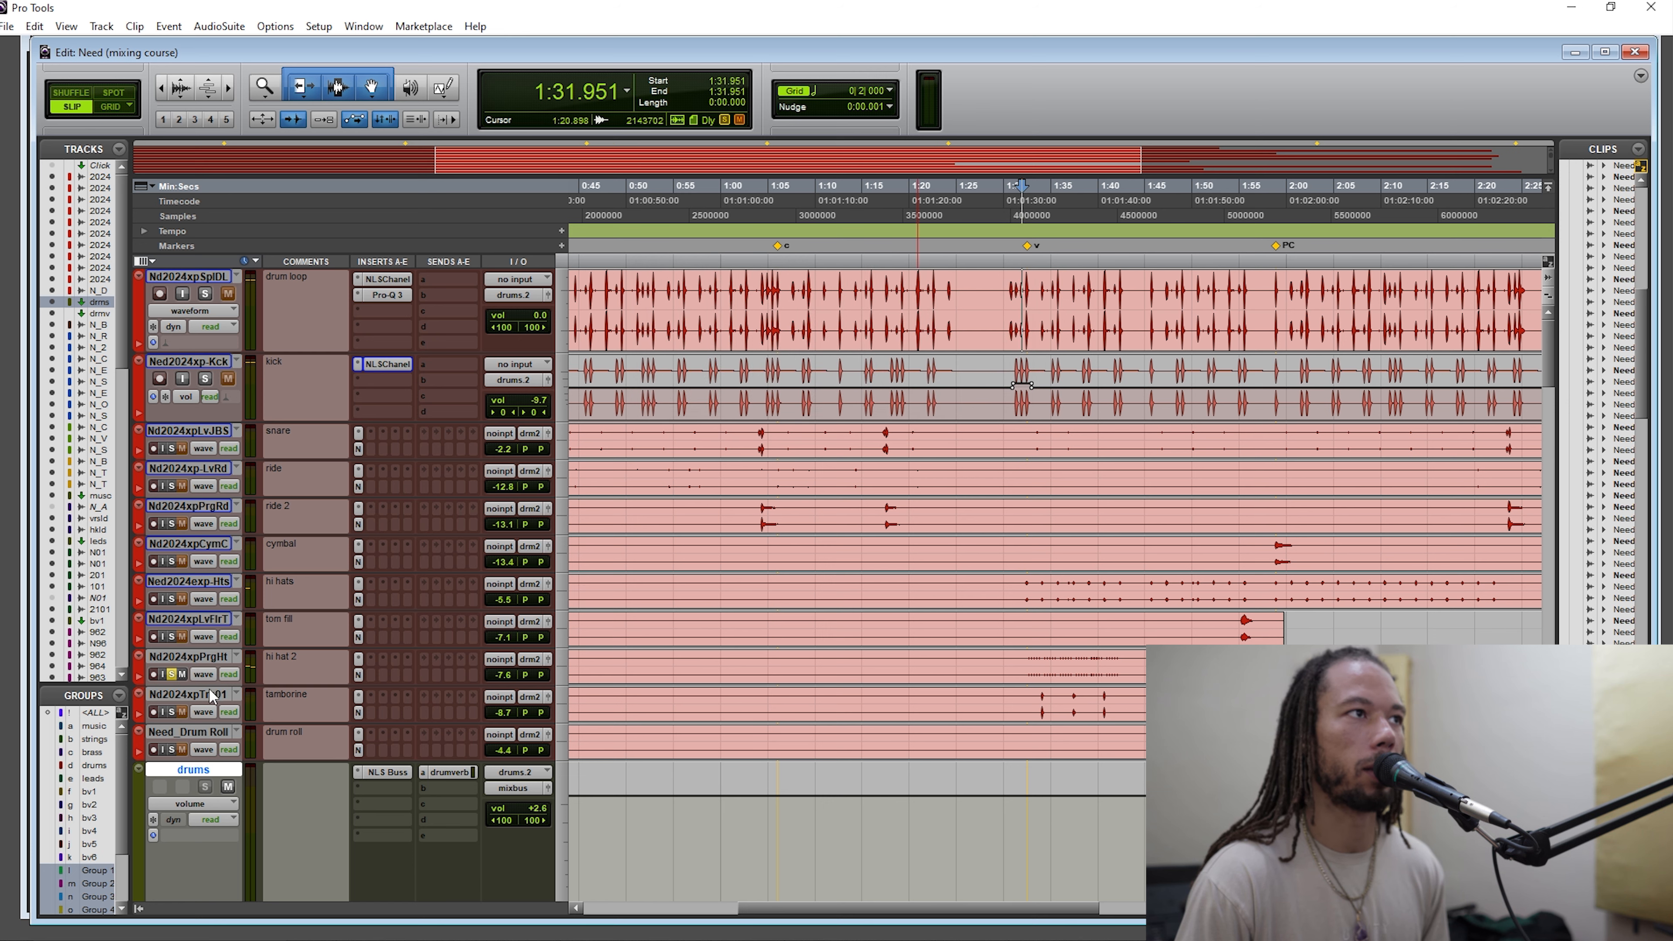
key("space")
left_click(1031, 662)
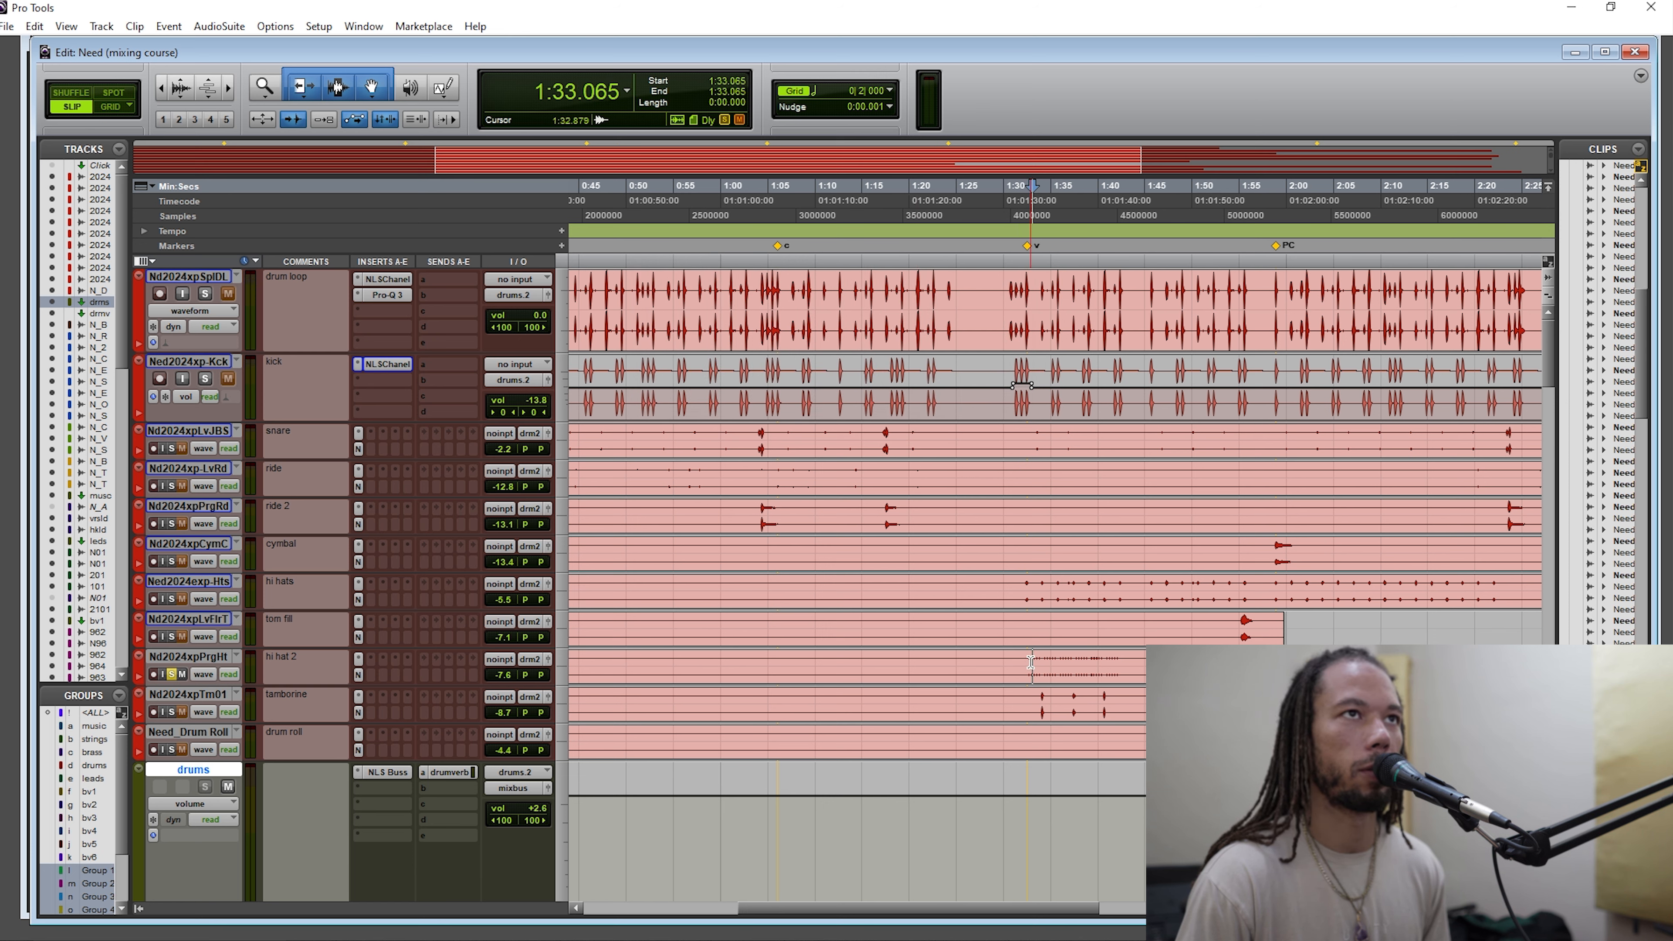
key("space")
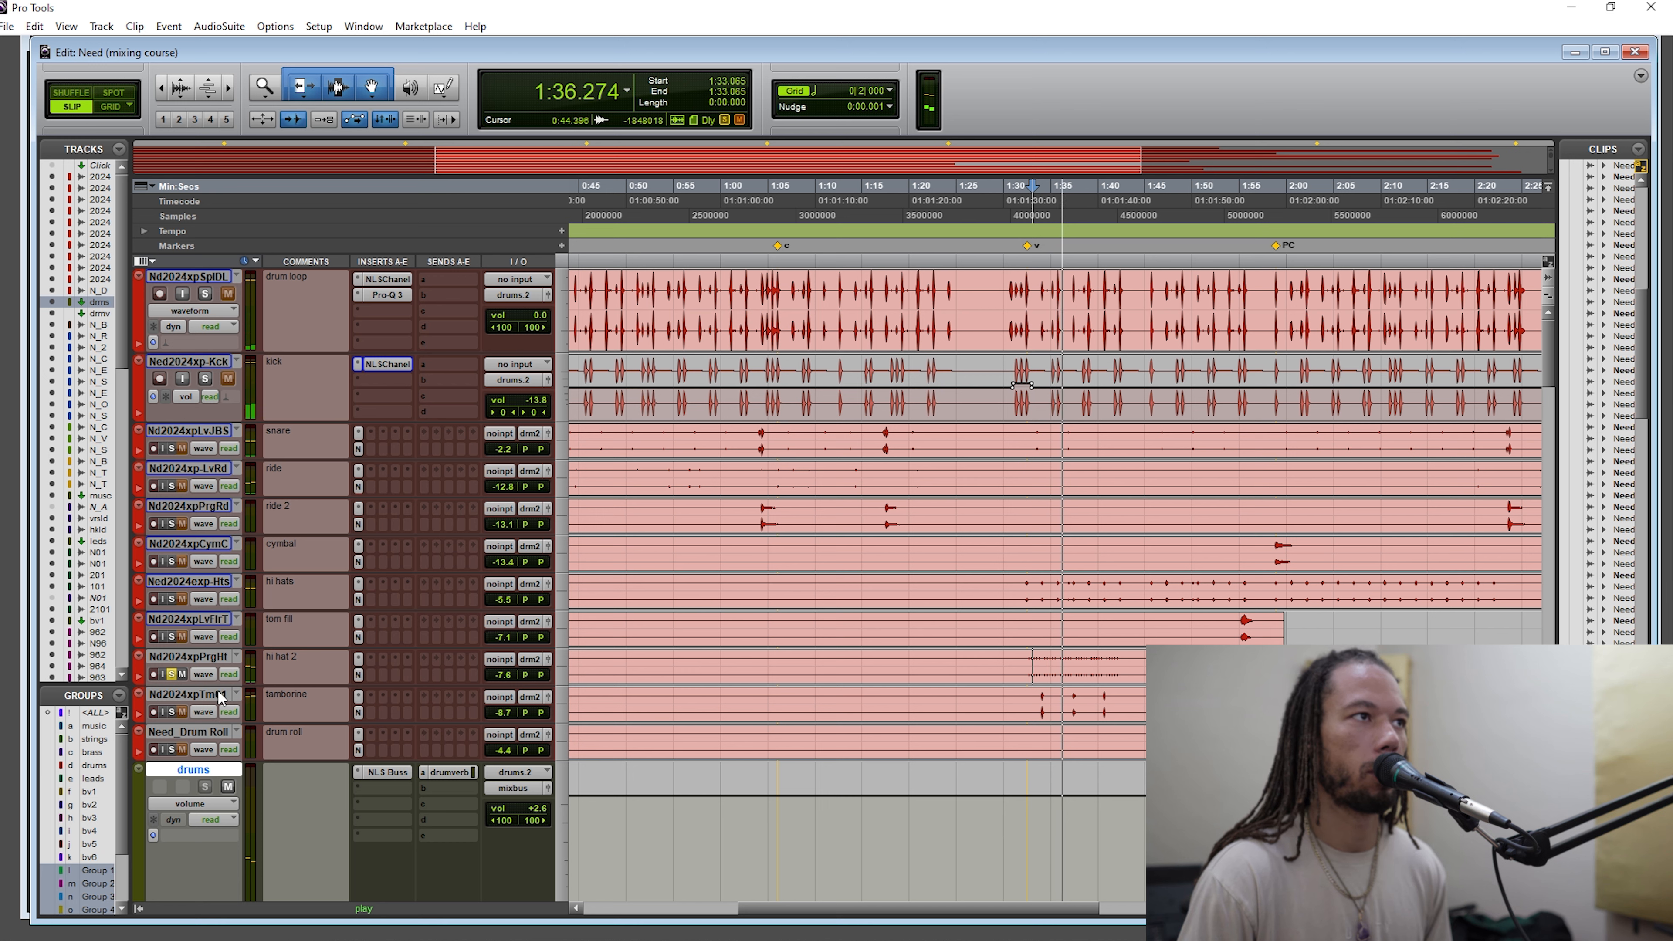
left_click_drag(221, 685, 227, 732)
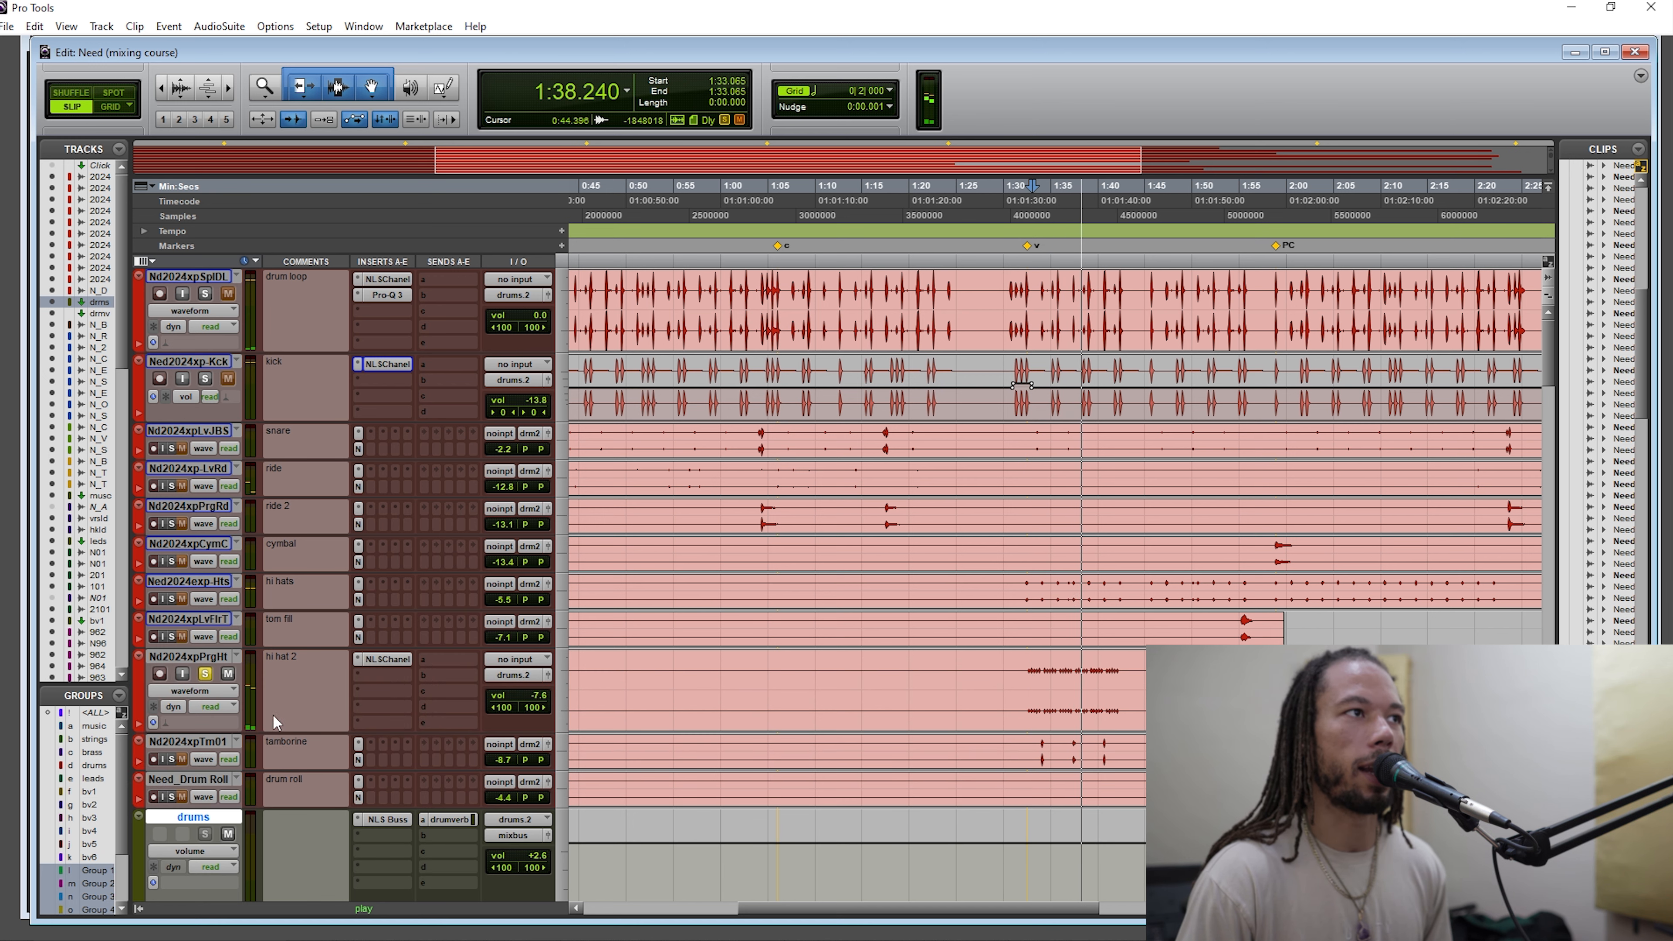
key("space")
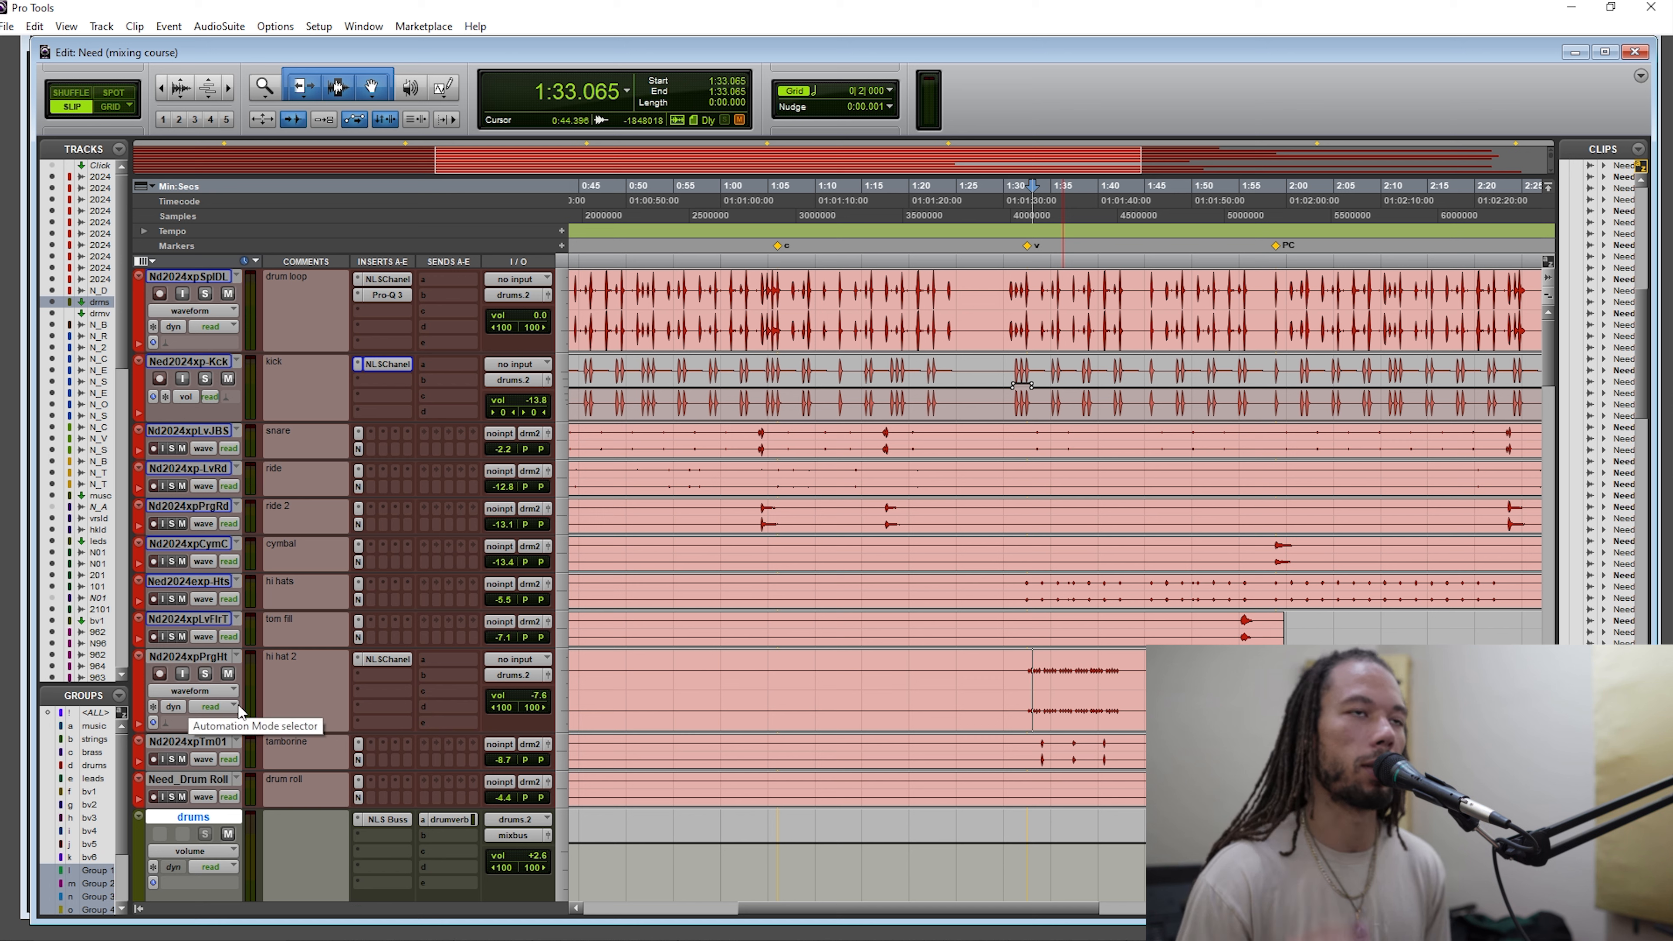
Audition the hi hat 2 entrance in the full mix from 1:32.136 and save the session.
left_click_drag(1022, 675, 1181, 685)
left_click(1208, 686)
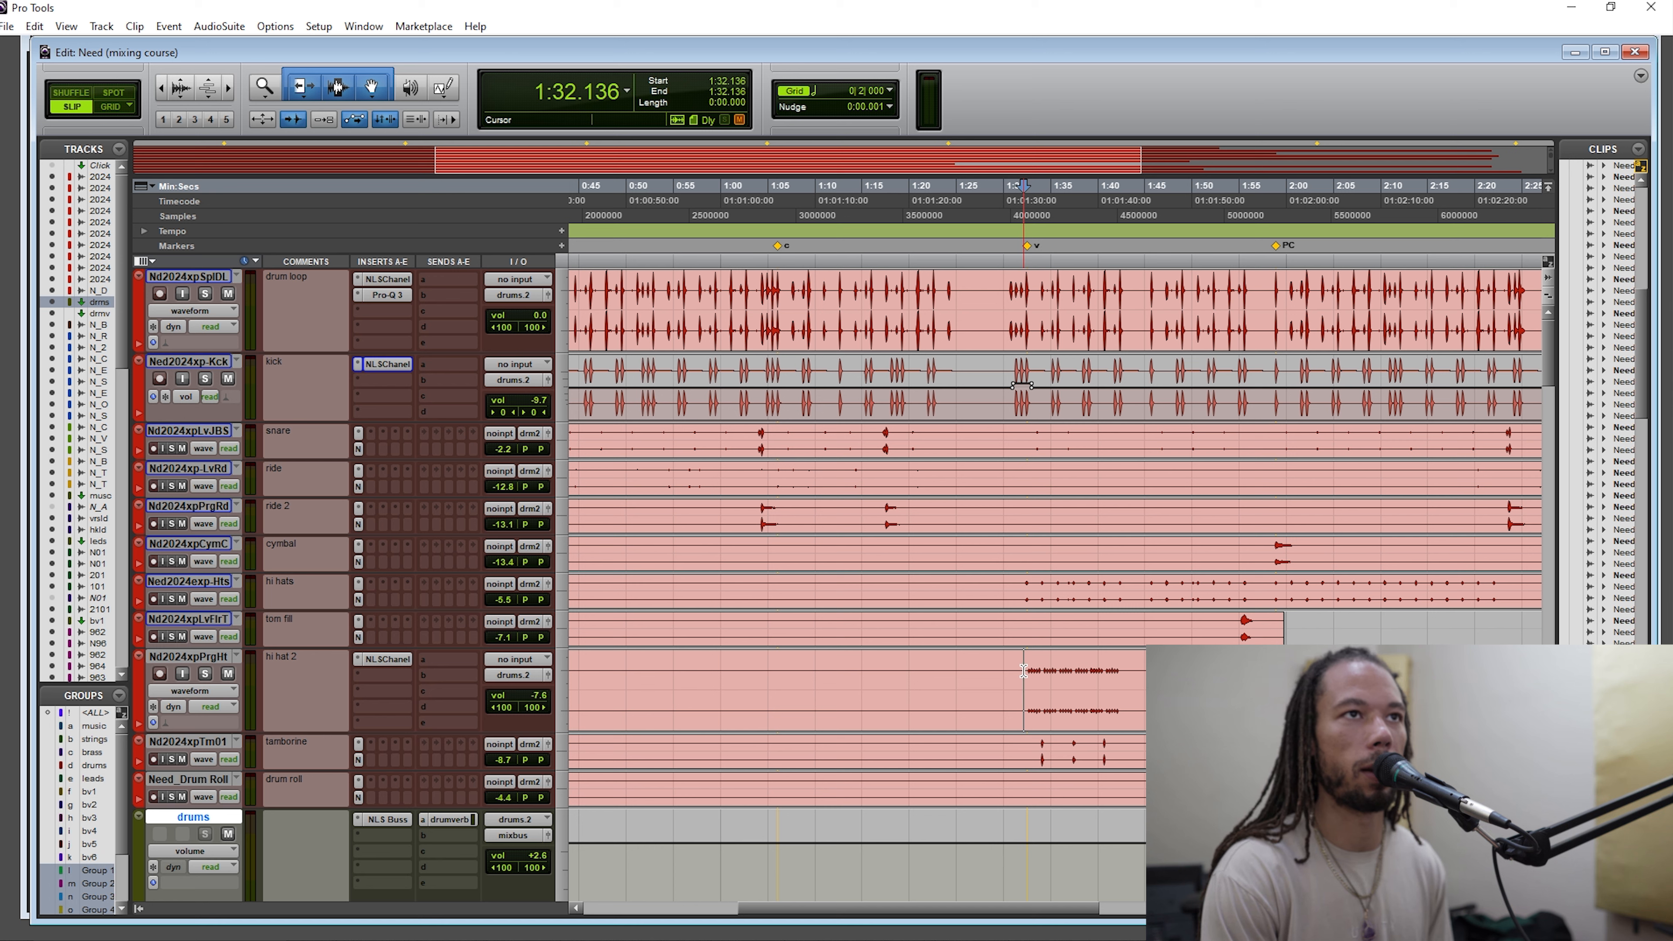
key("space")
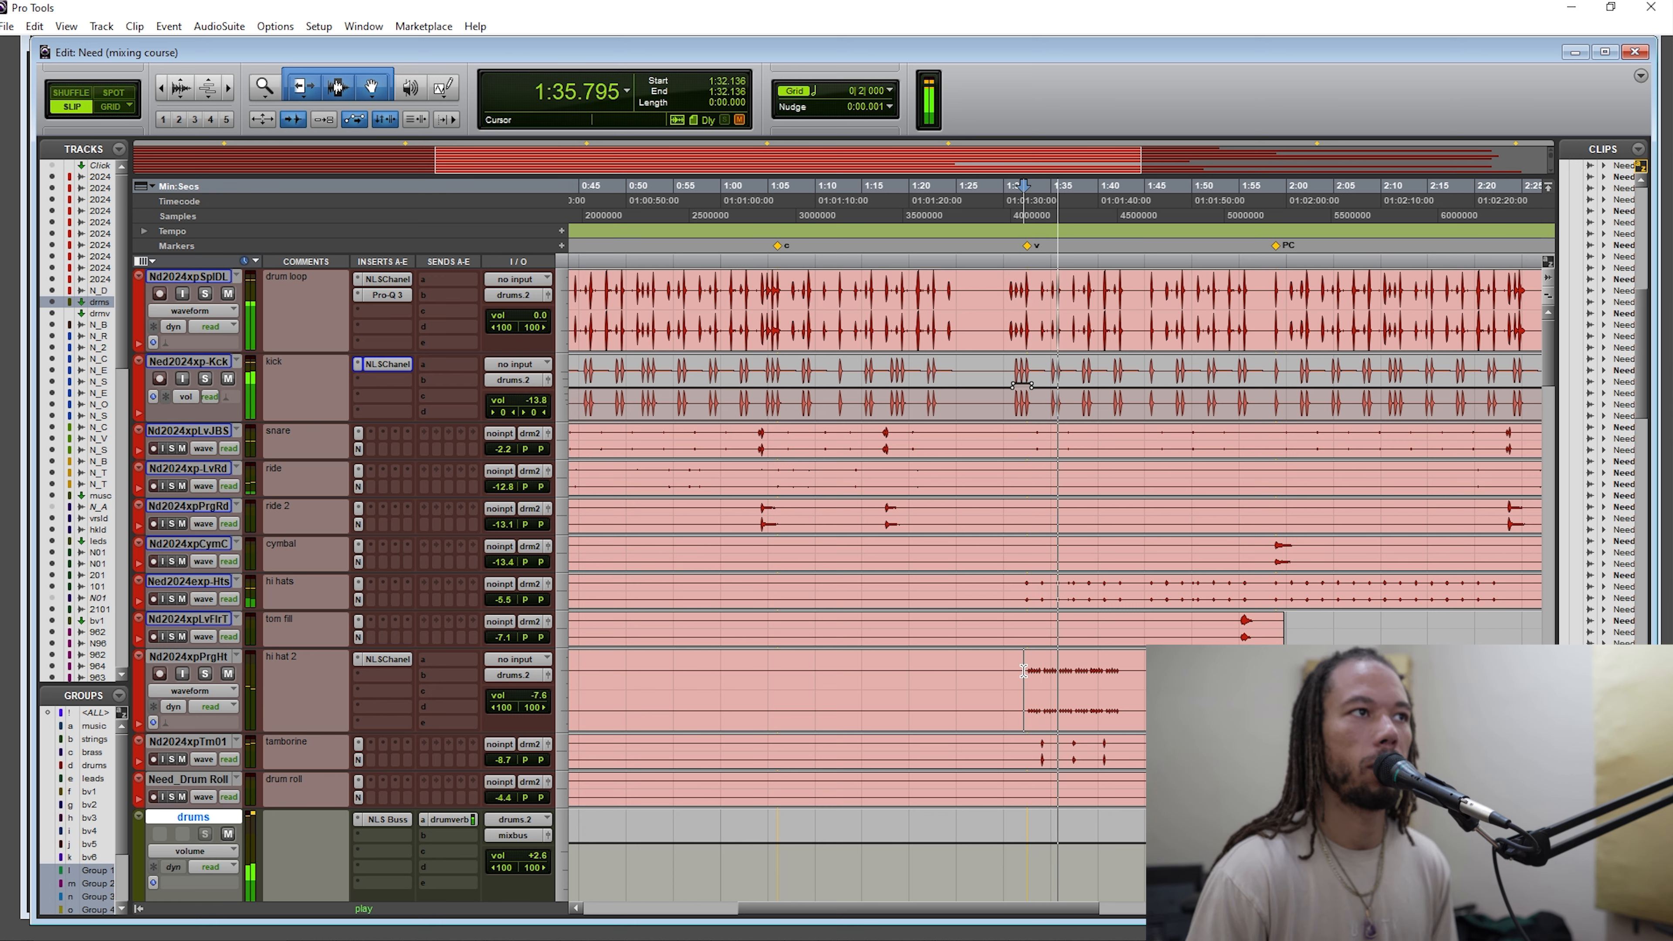
key("space")
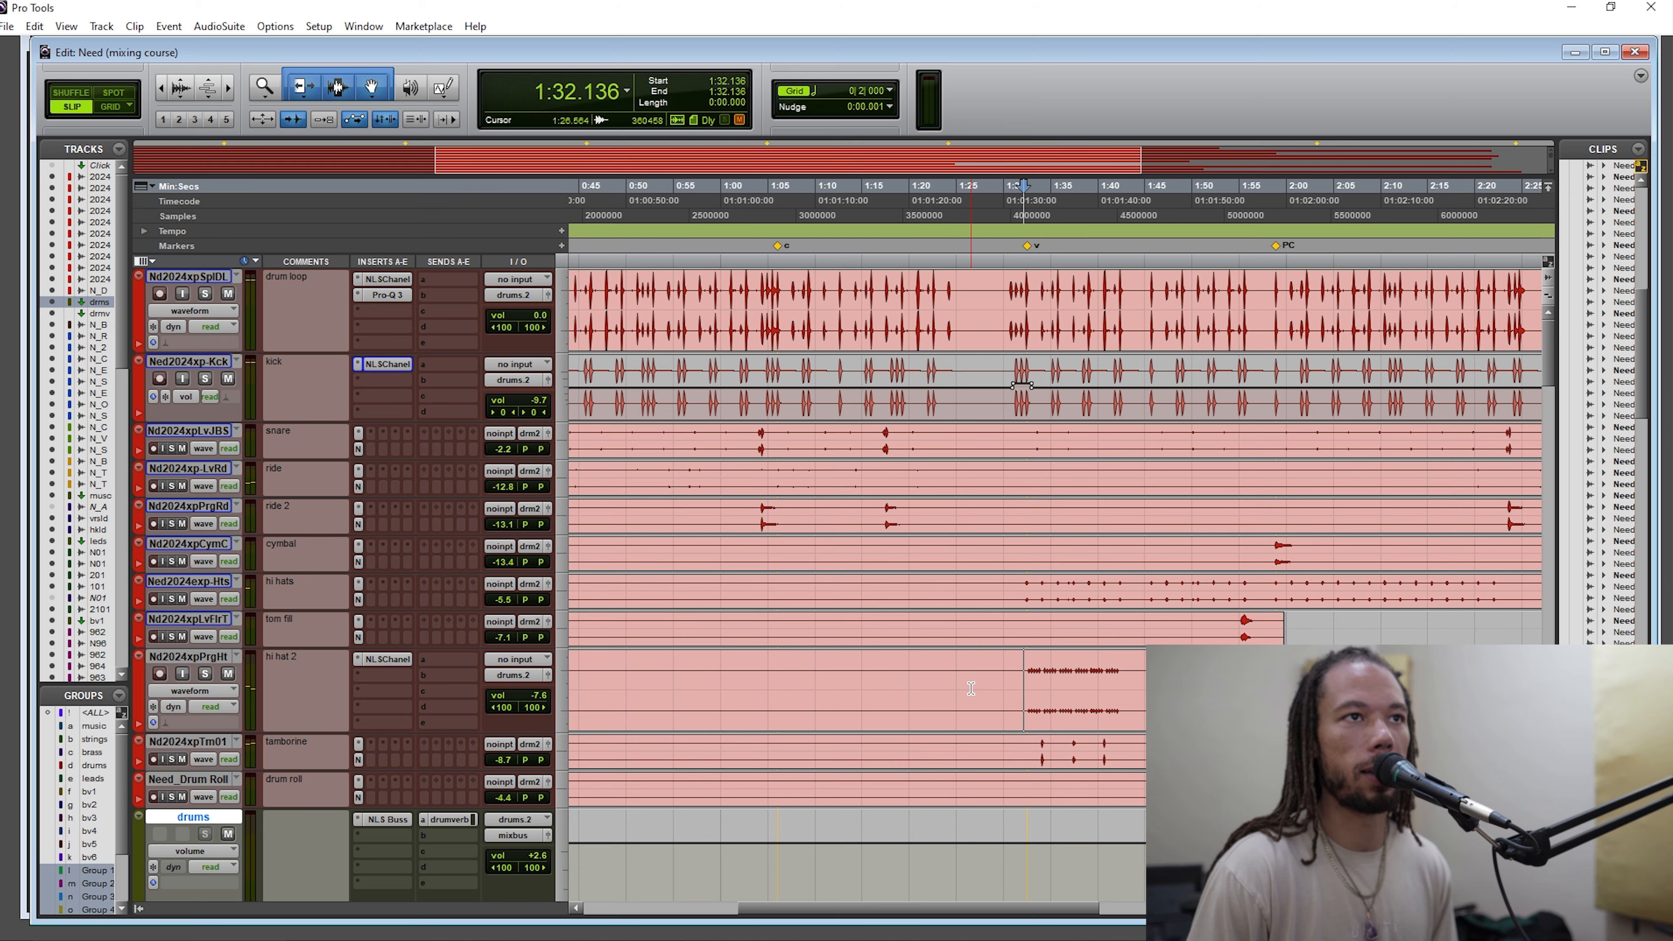
scroll(970, 689, "down", 3)
scroll(971, 689, "up", 2)
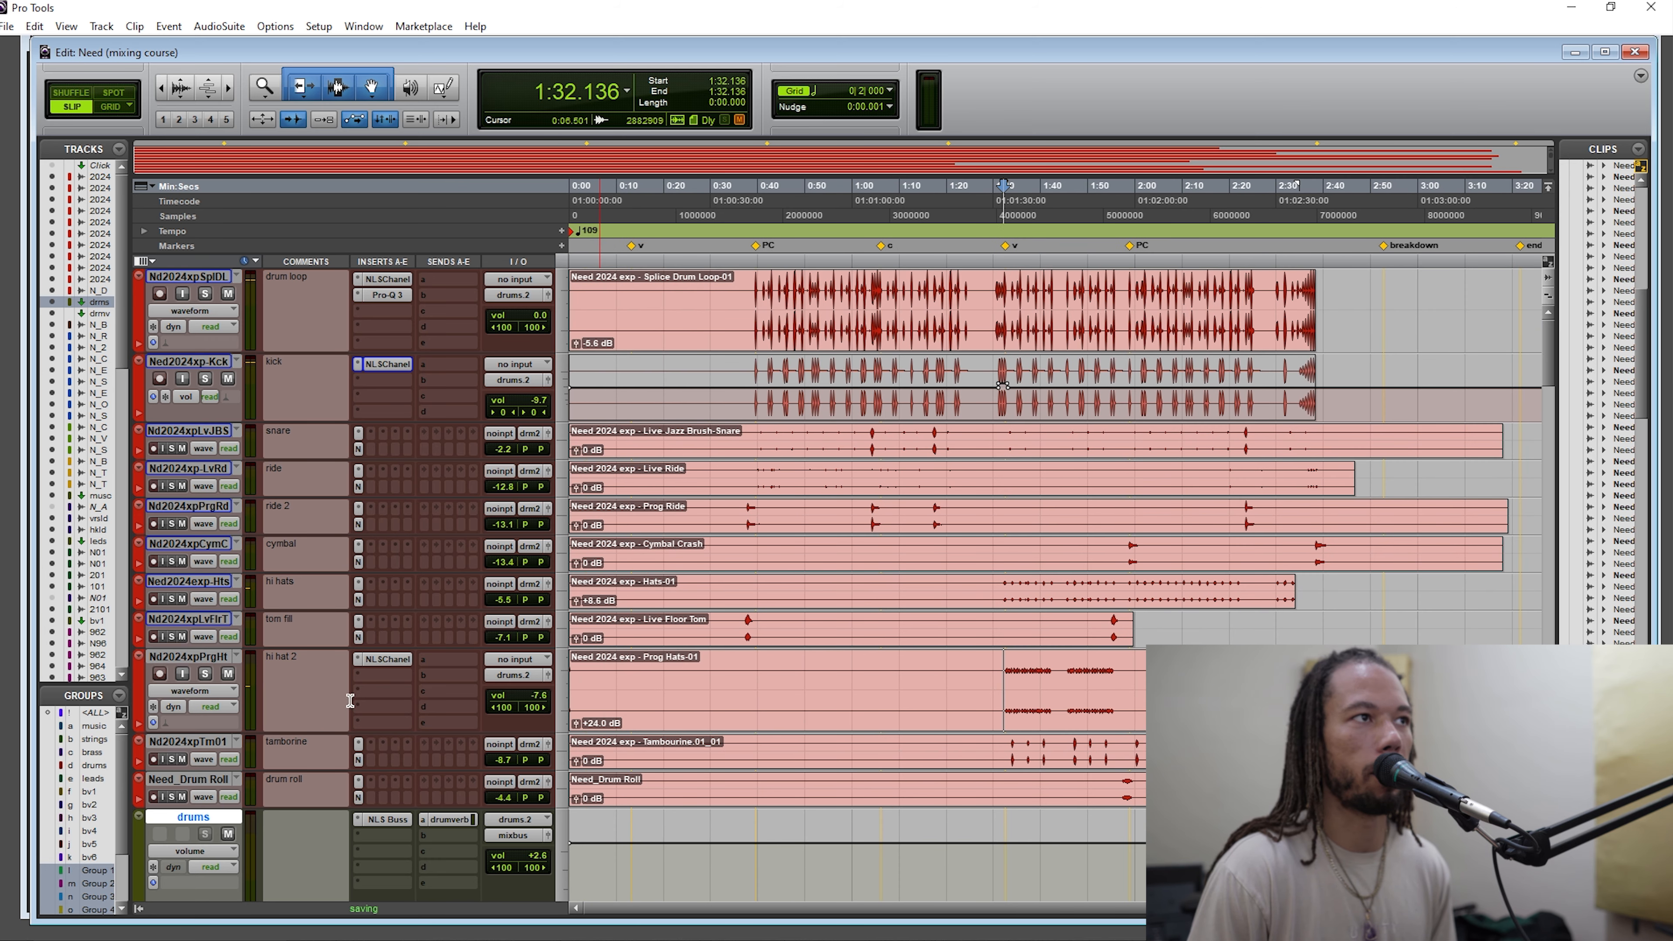
Show the volume automation on the hi hat 2 track and return the track to its waveform view.
left_click(226, 690)
left_click(284, 778)
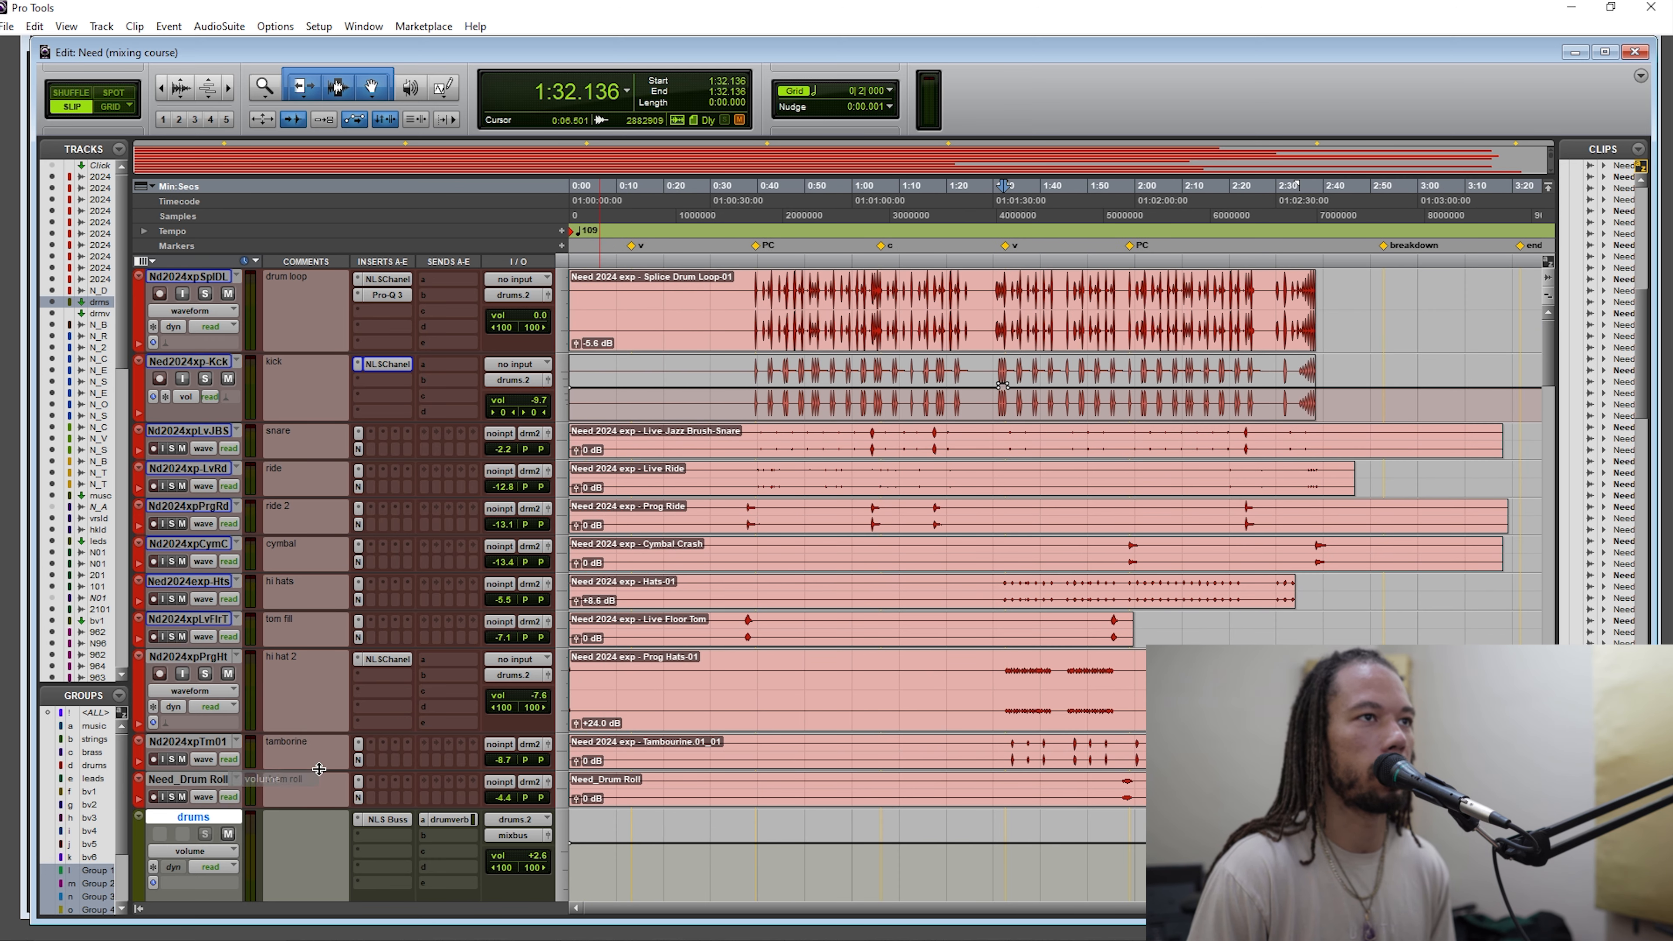
left_click(214, 691)
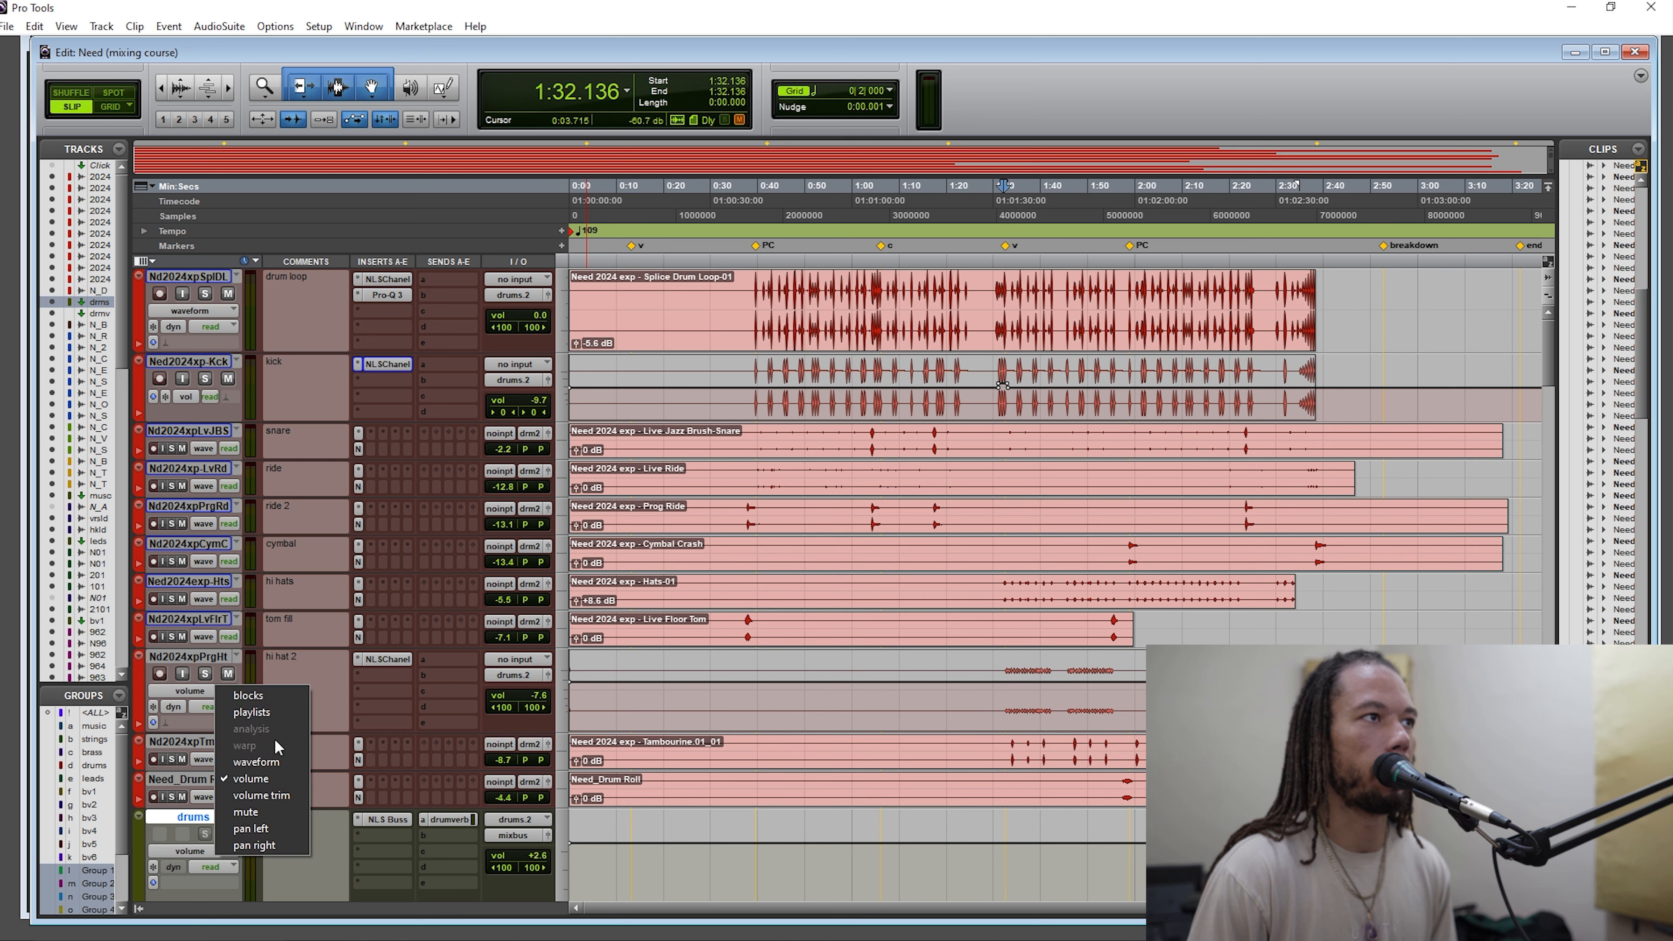
left_click(282, 764)
Play from 1:32.136 and lower the hi hat 2 track's volume to -10.6 dB.
key("space")
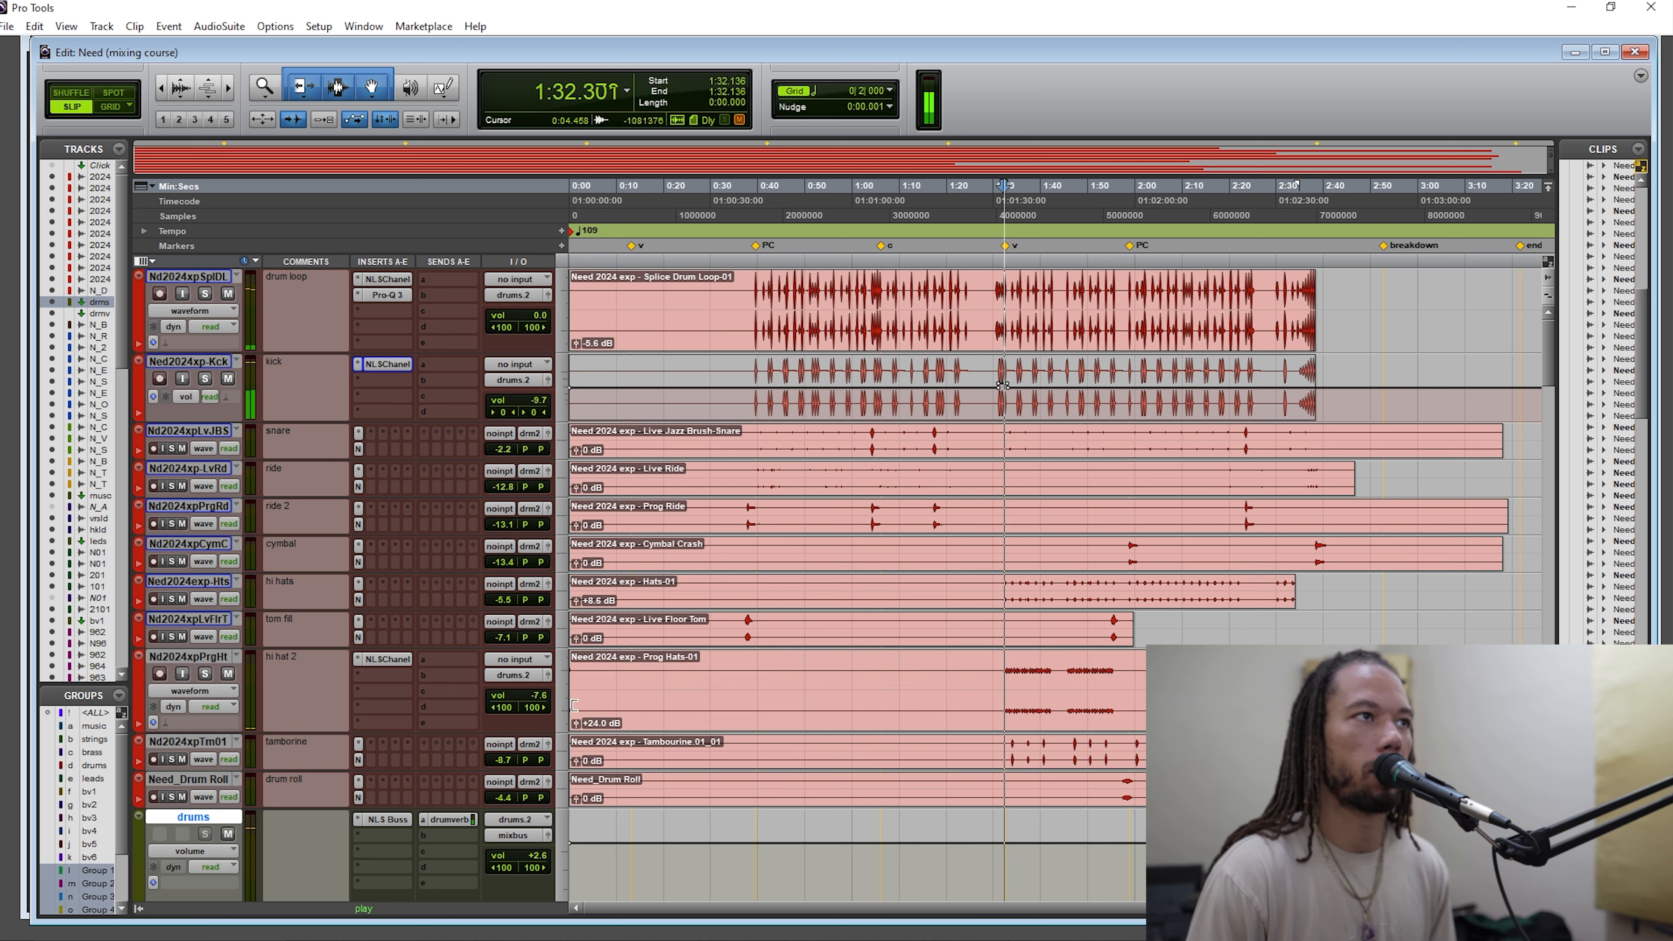
left_click_drag(538, 703, 539, 700)
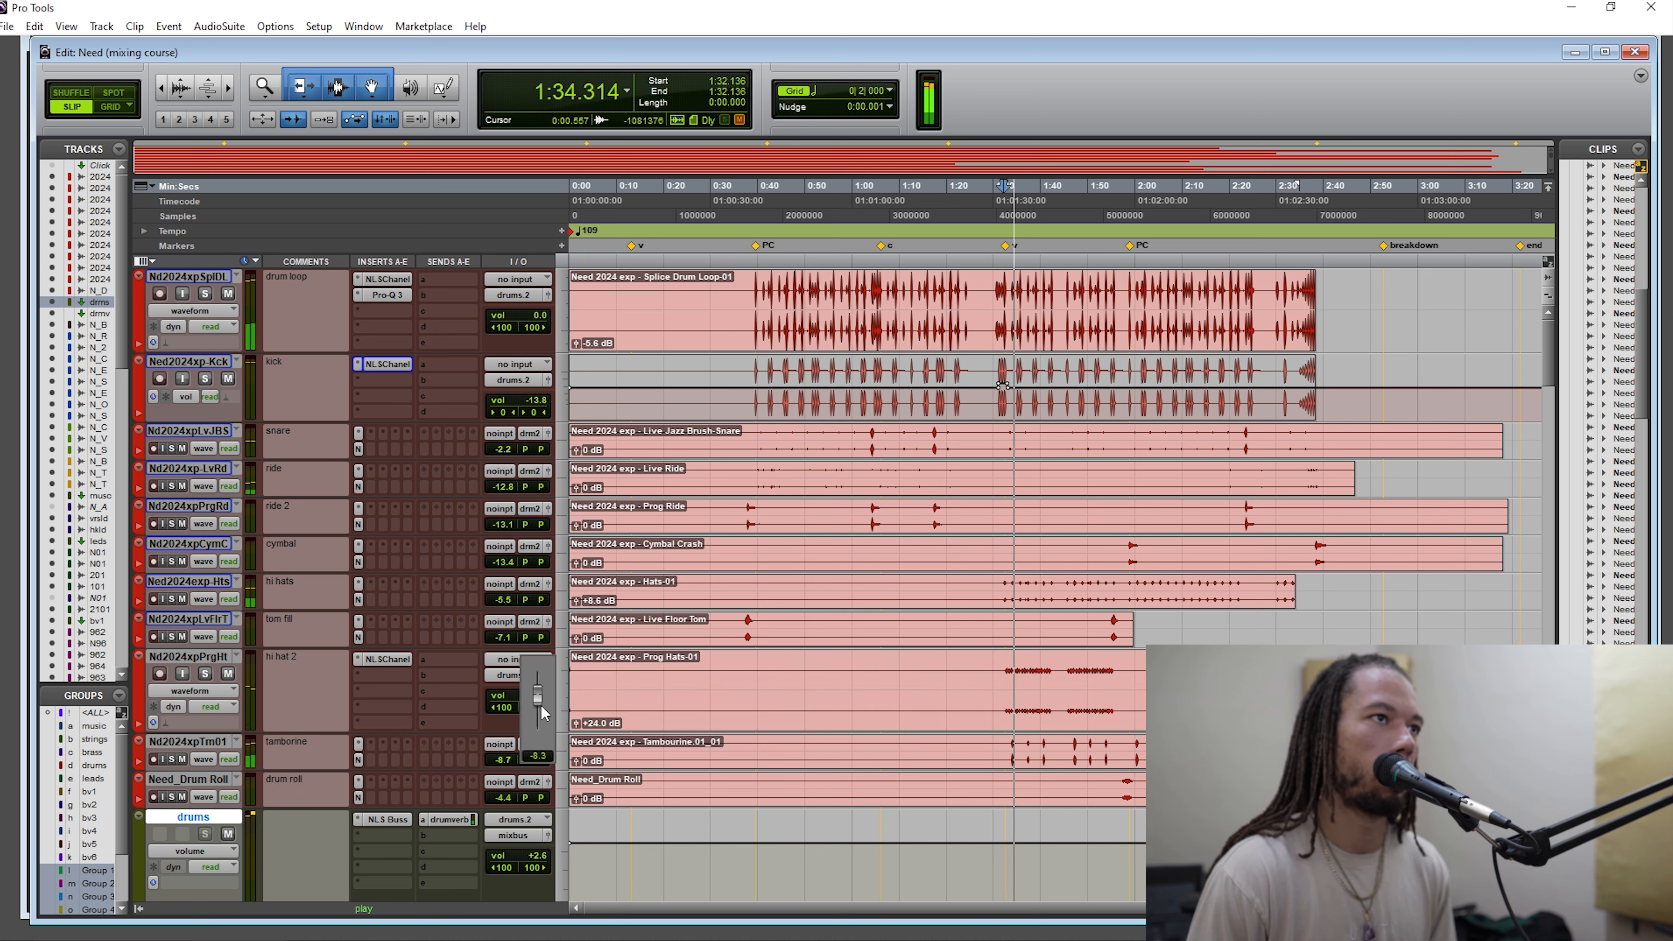
left_click_drag(547, 720, 553, 739)
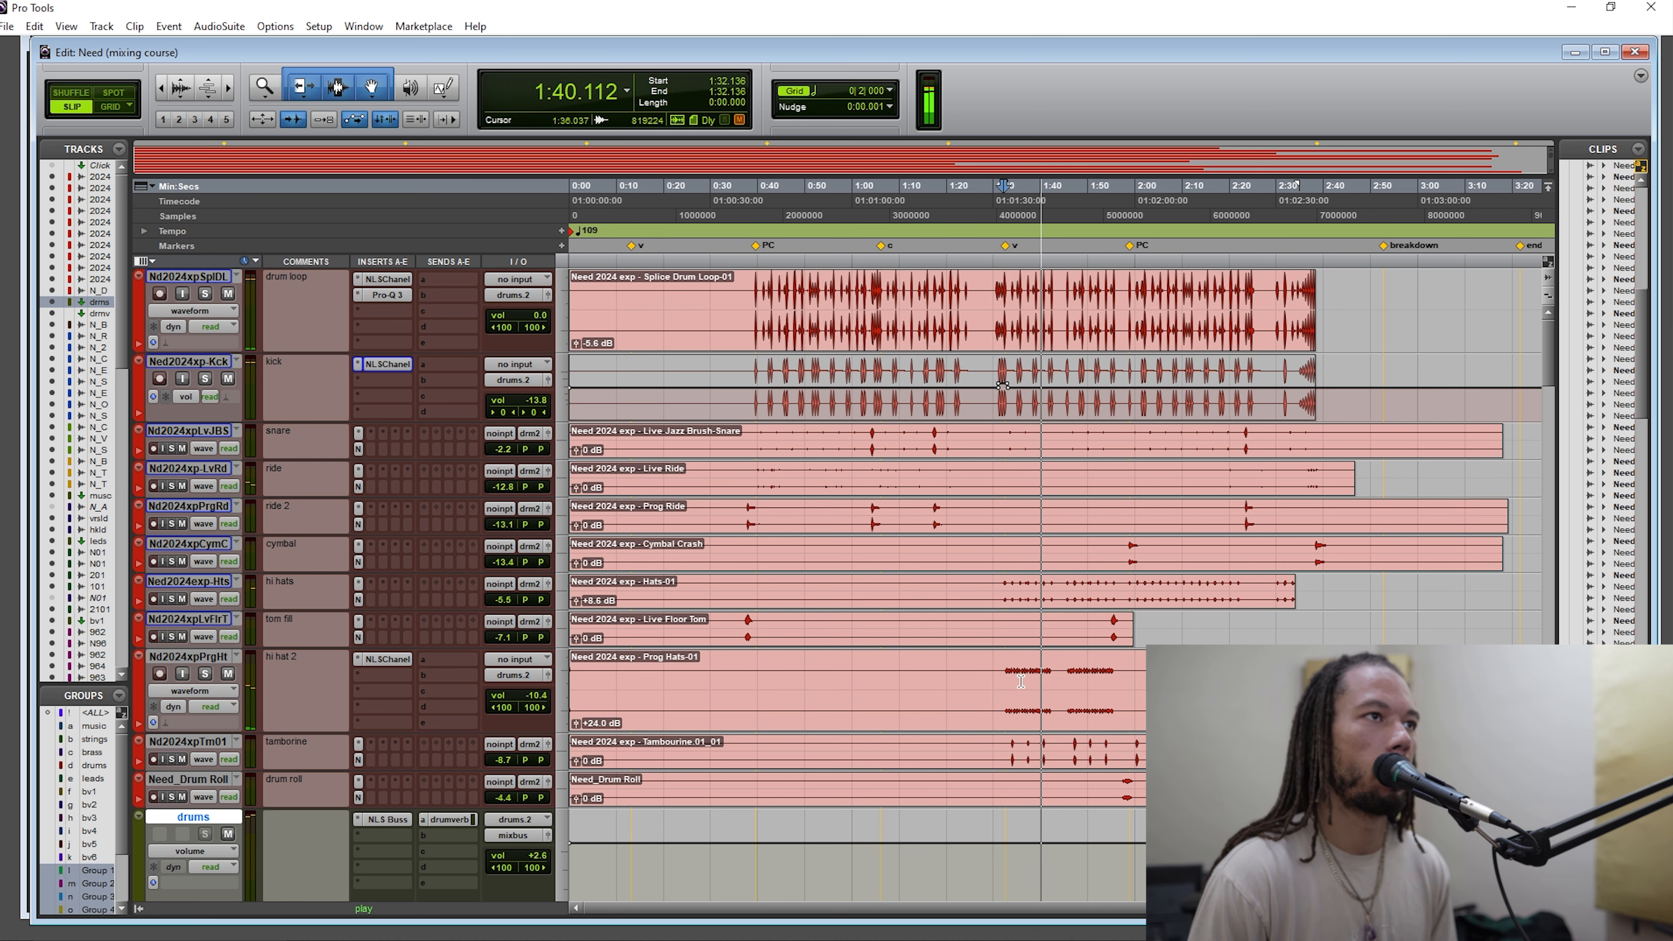
key("space")
key("space")
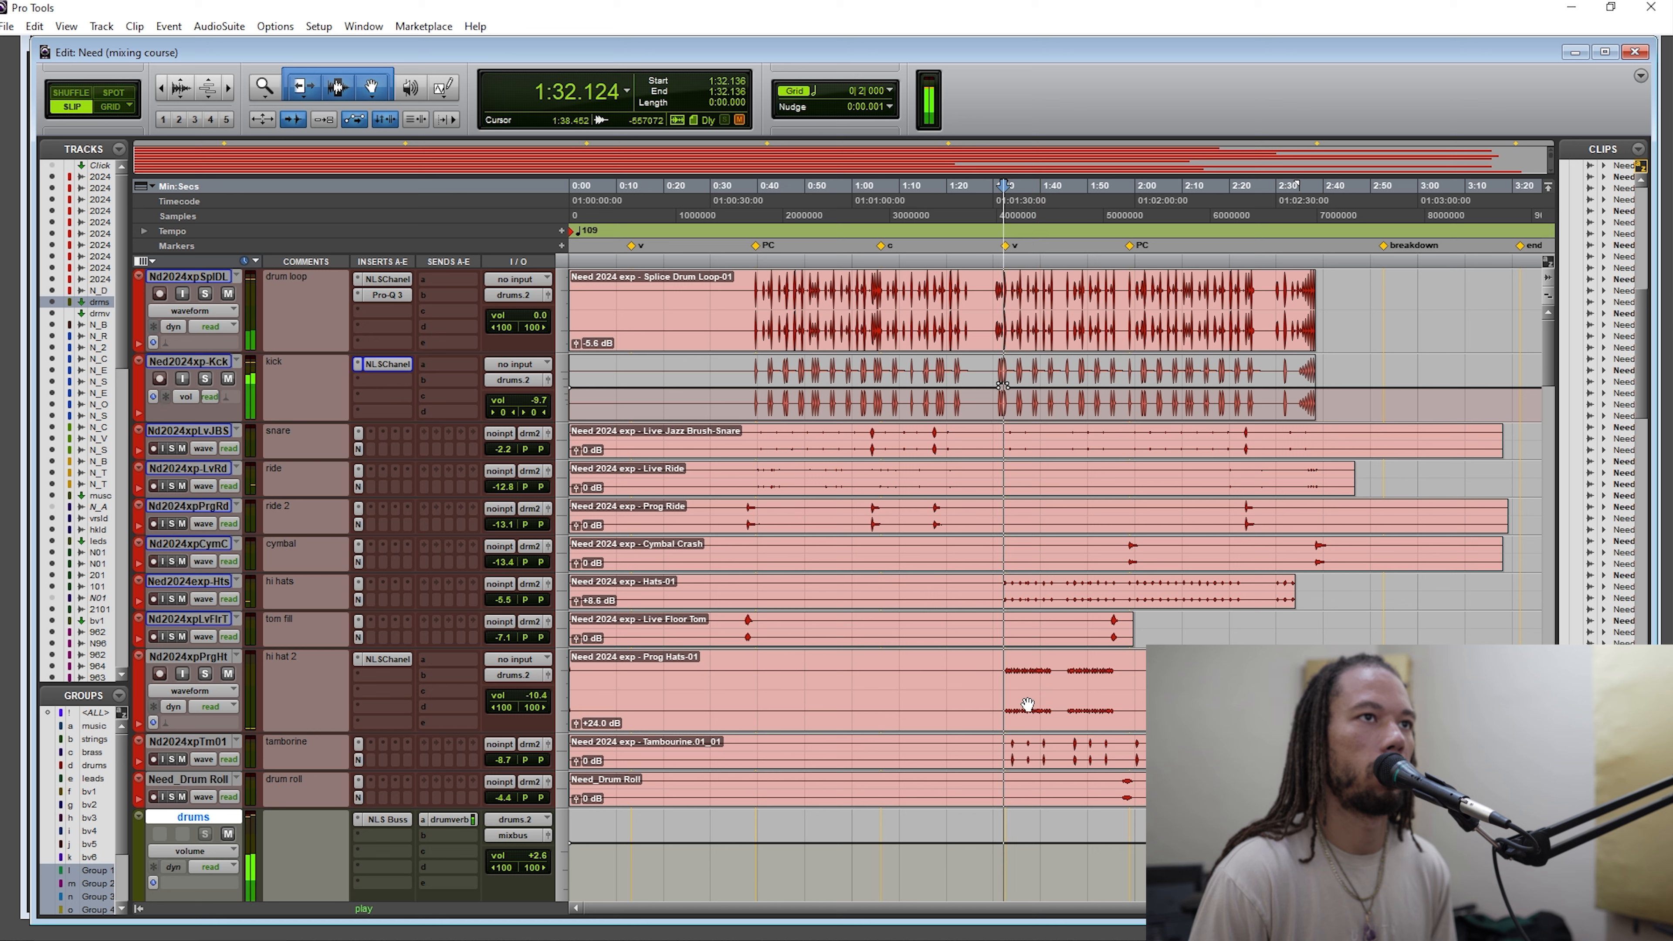
left_click(542, 703)
left_click_drag(542, 704, 544, 707)
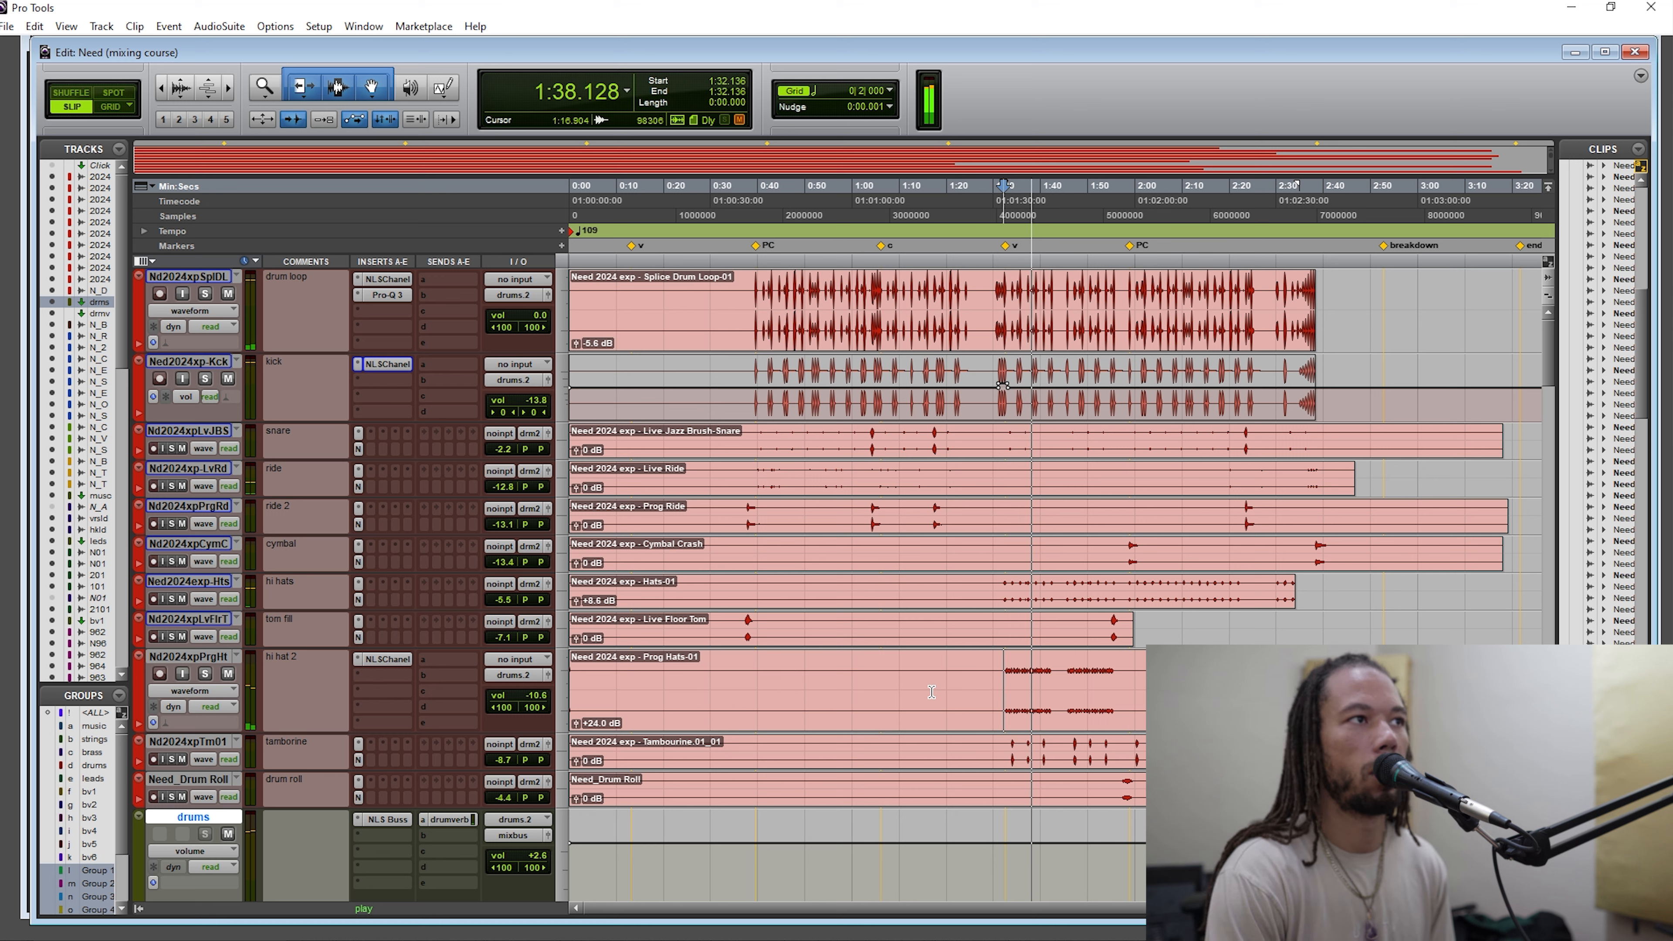
key("space")
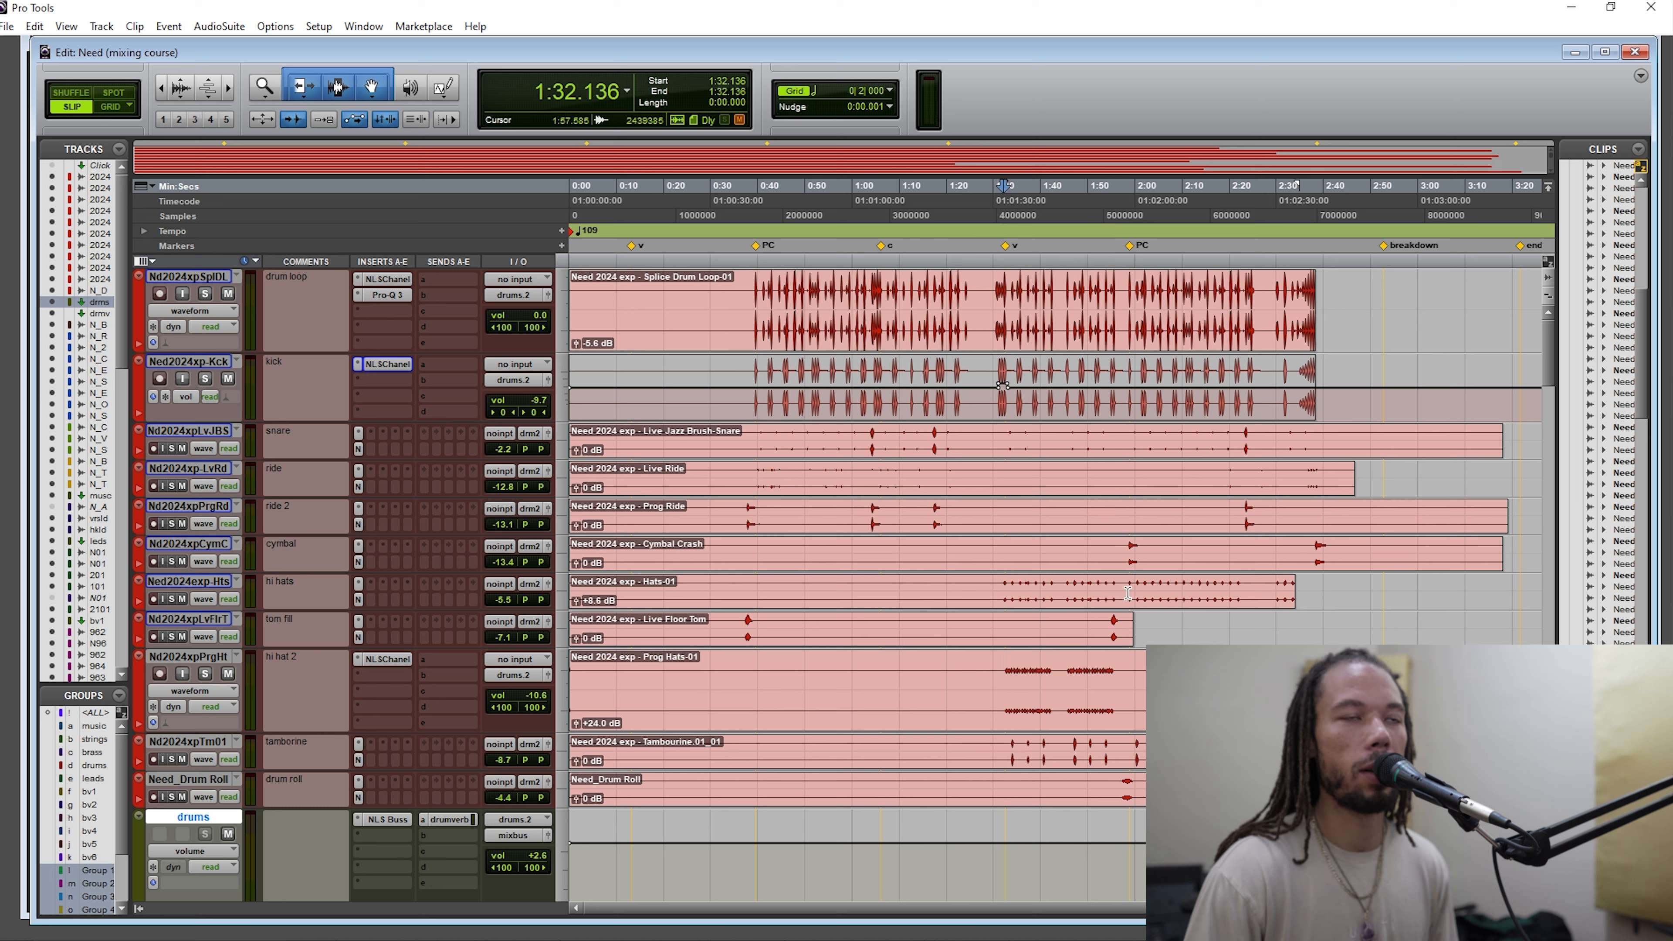
Zoom in on the second verse's start and audition the drums from 1:31.951.
left_click(1002, 667)
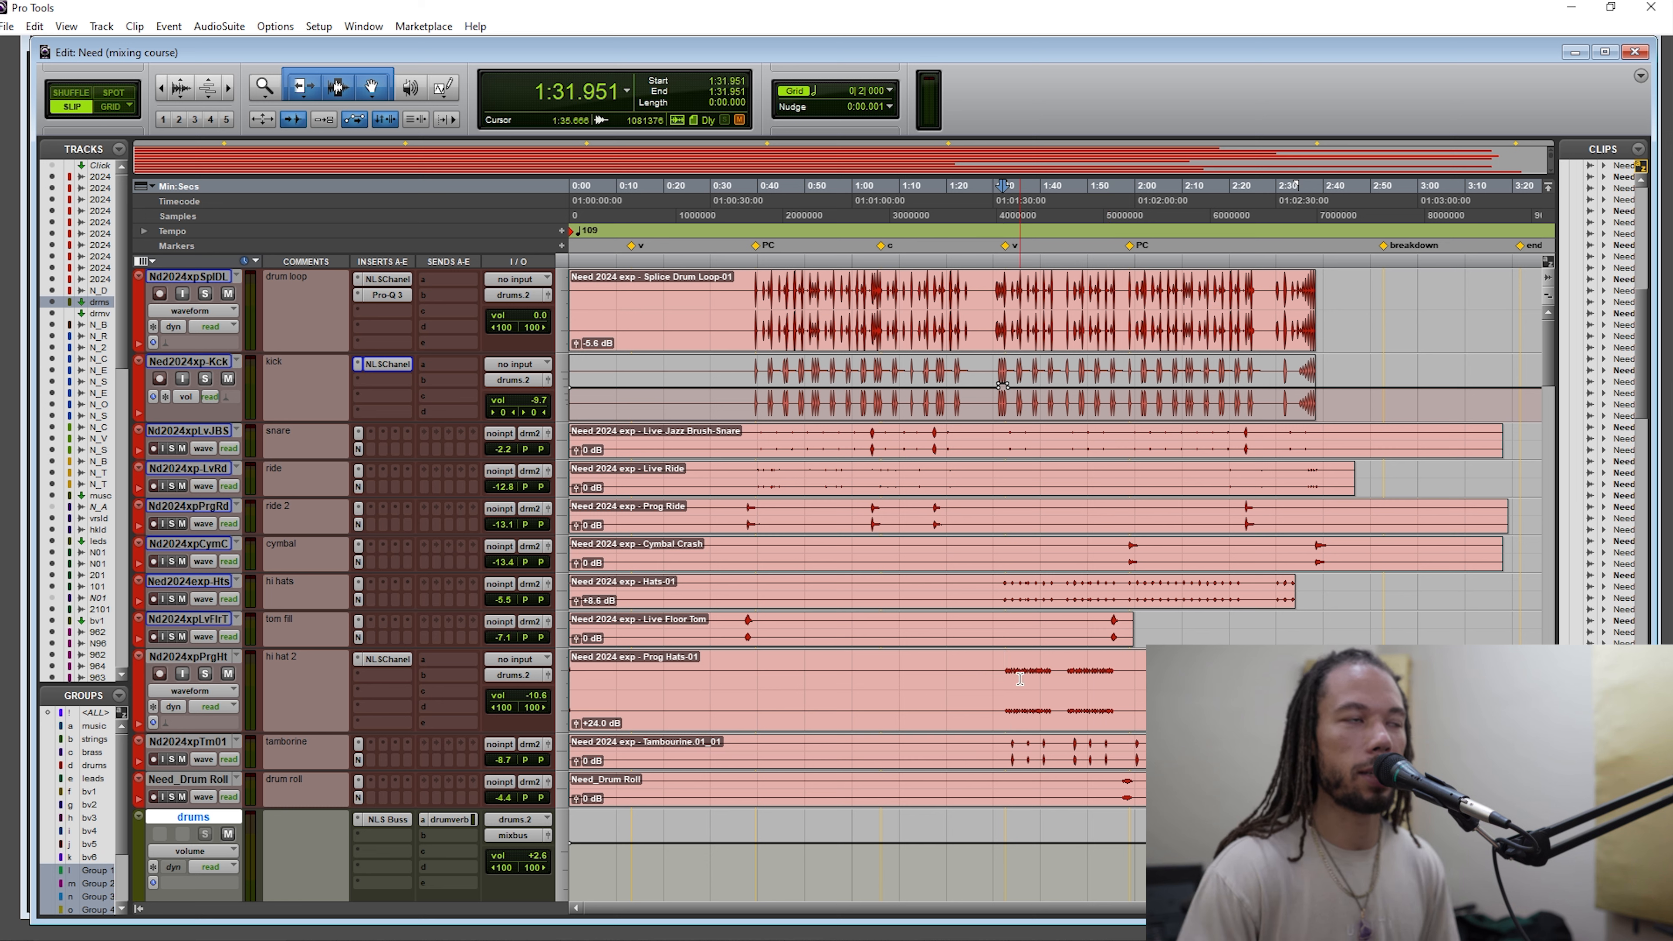
key("space")
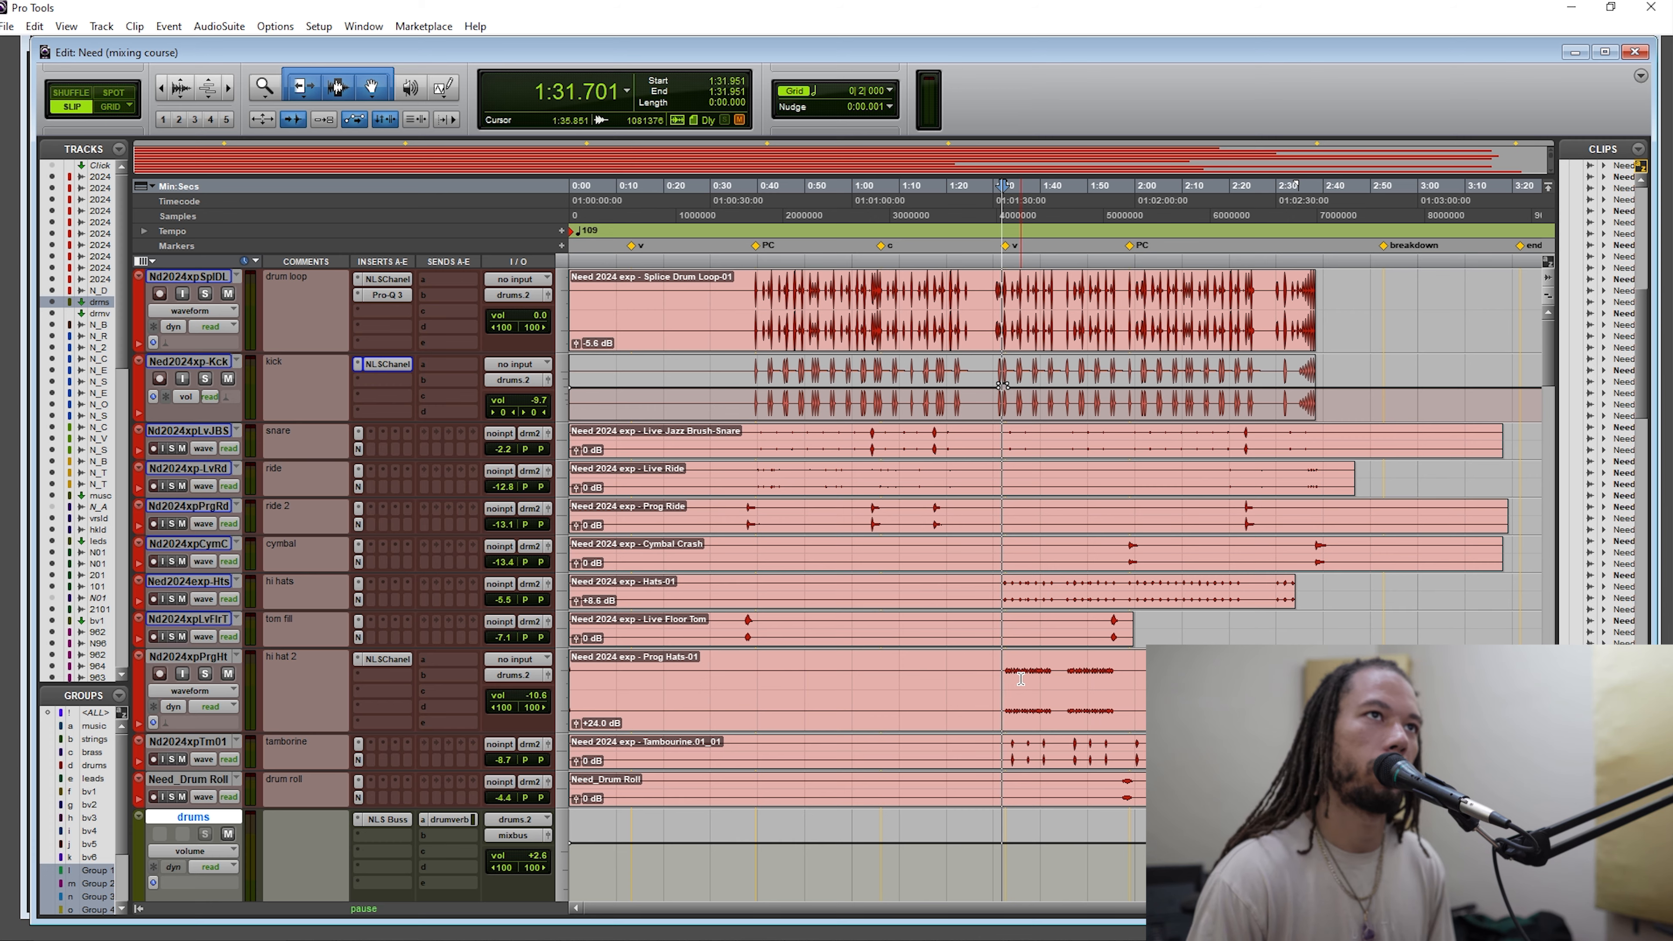
scroll(1021, 679, "up", 3)
key("space")
key("space")
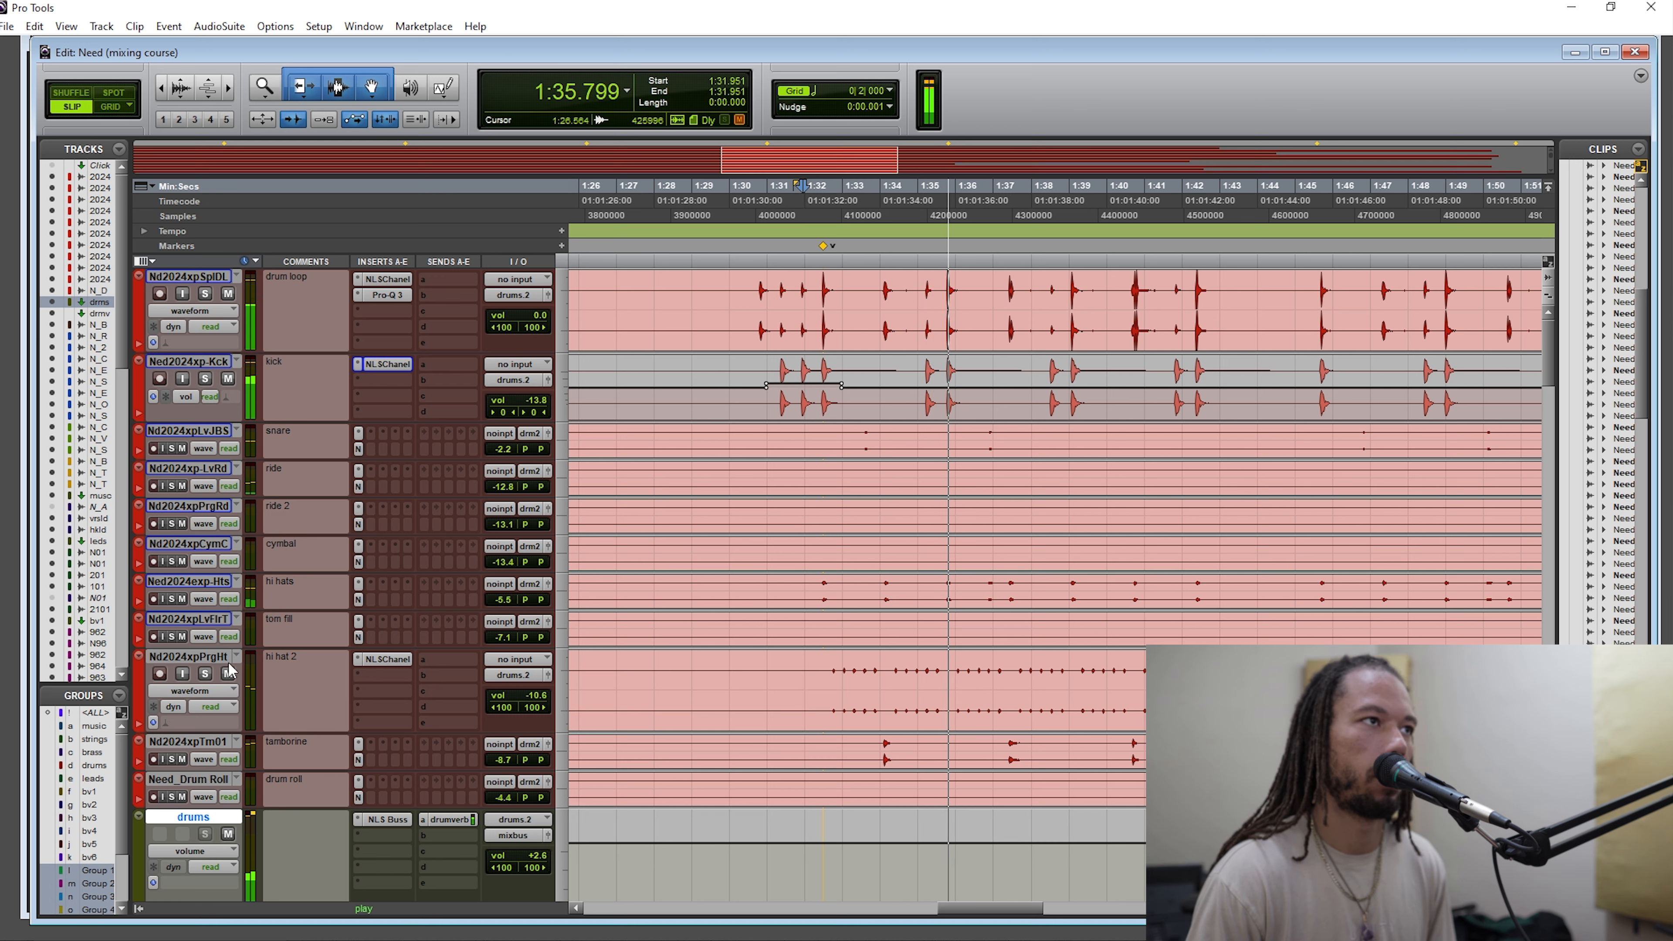
key("space")
Insert FabFilter Pro-Q 3 below the NLS Channel on the soloed hi hat 2 track and move its window clear of the track.
left_click(365, 675)
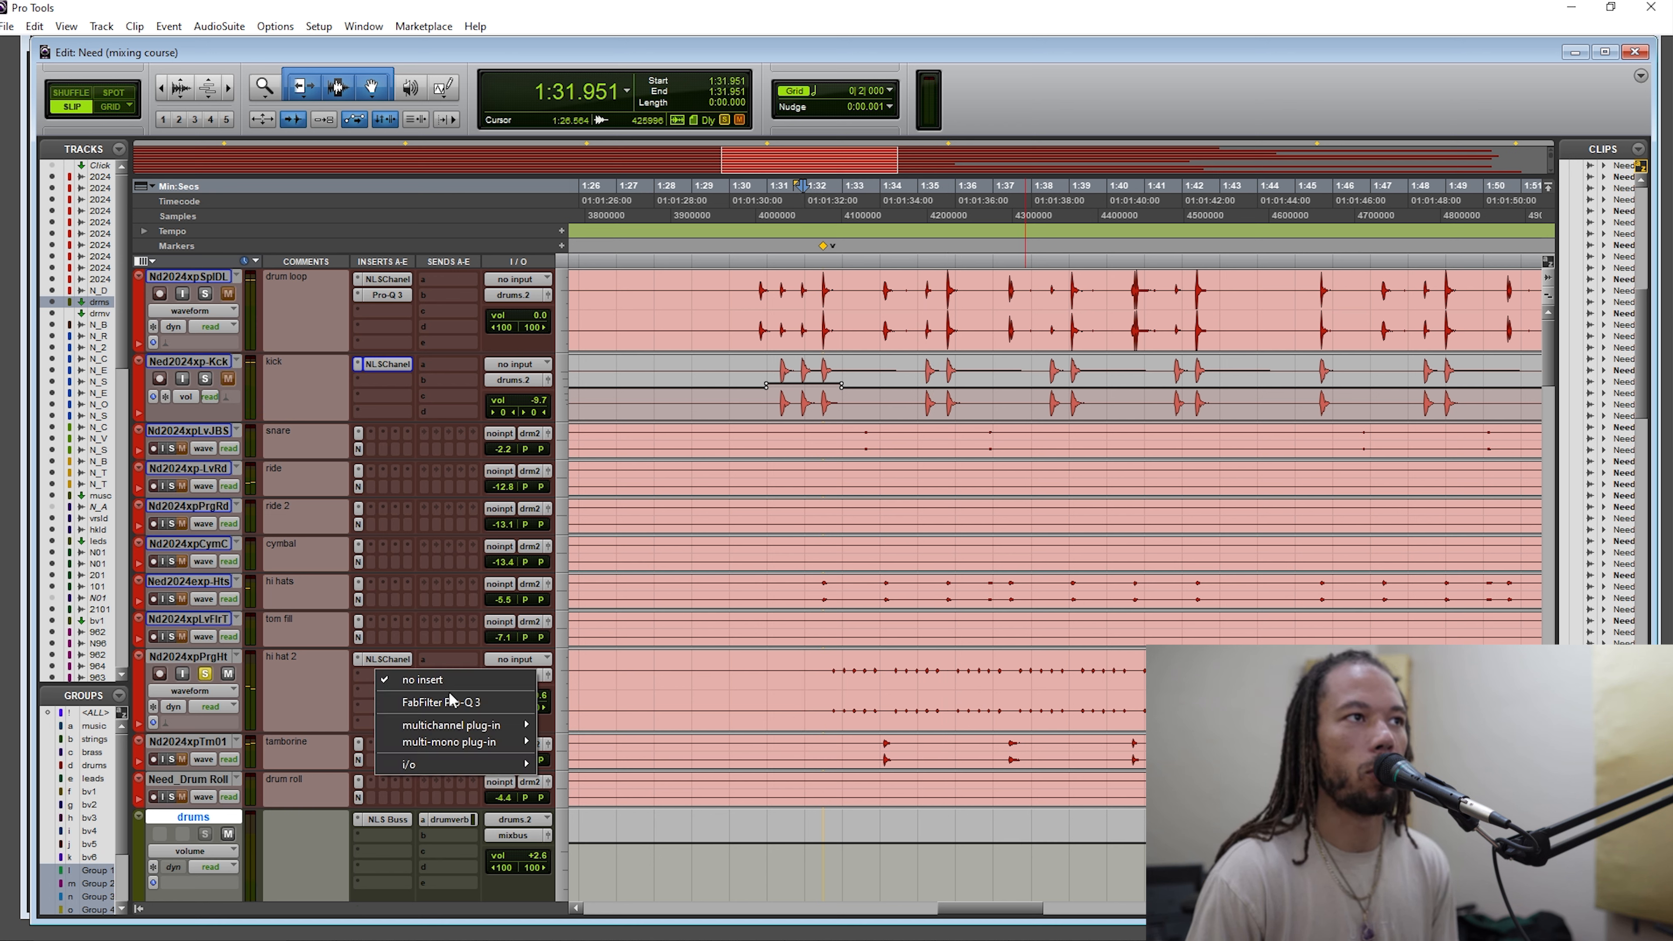
left_click(548, 723)
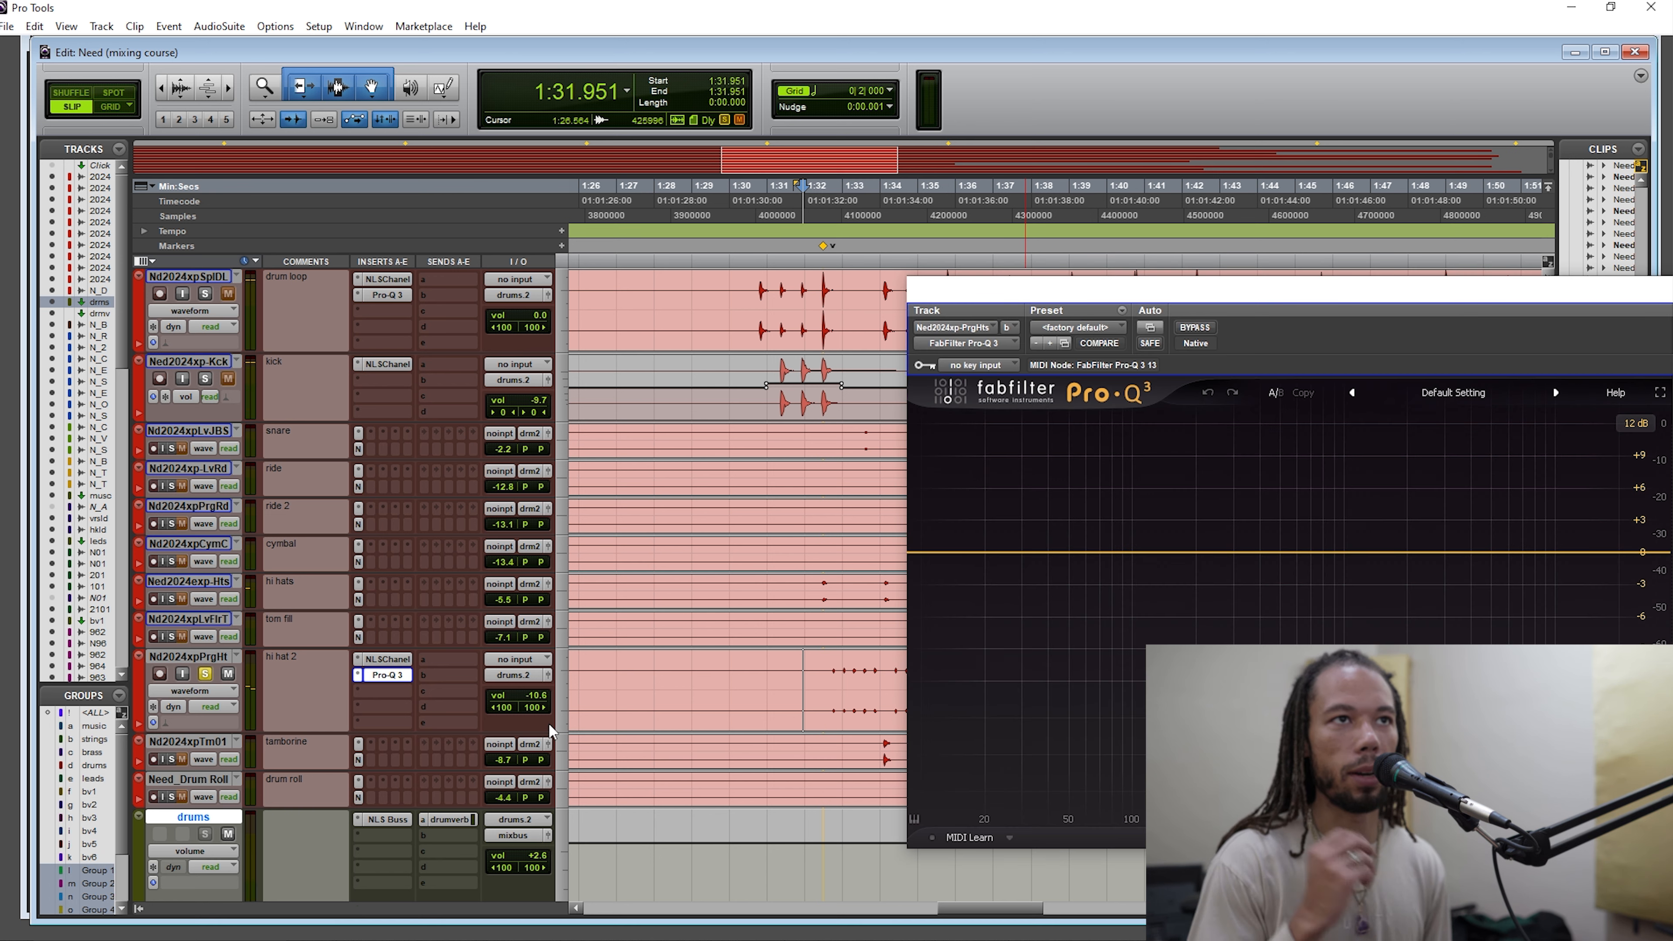
left_click_drag(1246, 301, 1304, 292)
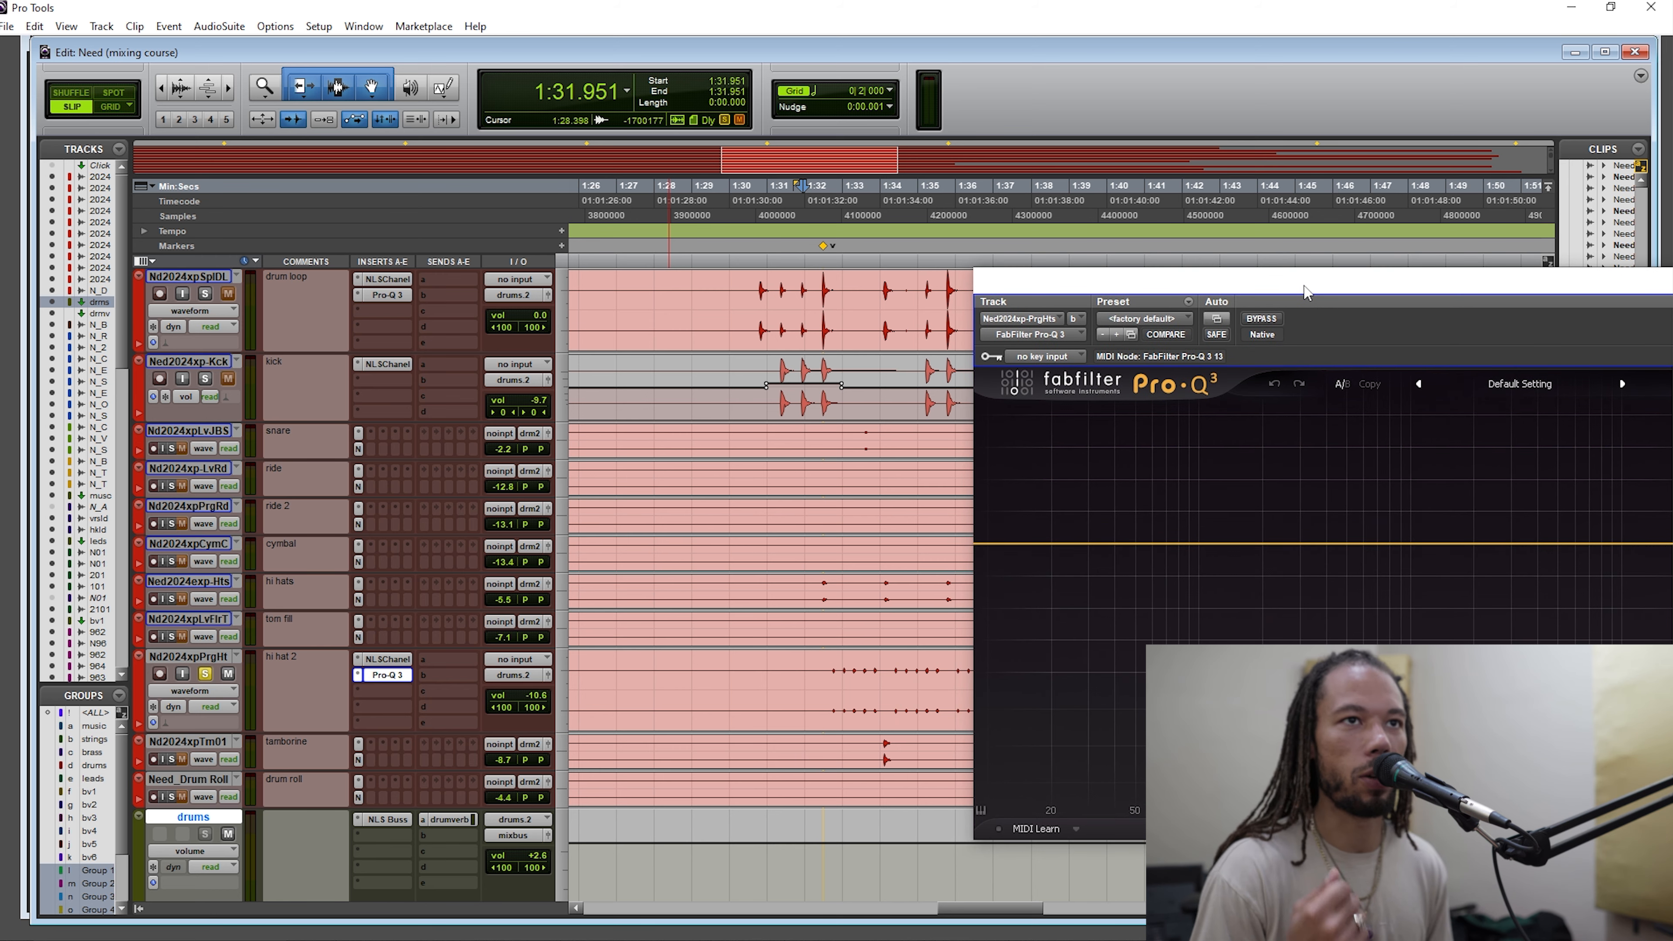
left_click_drag(1308, 296, 690, 64)
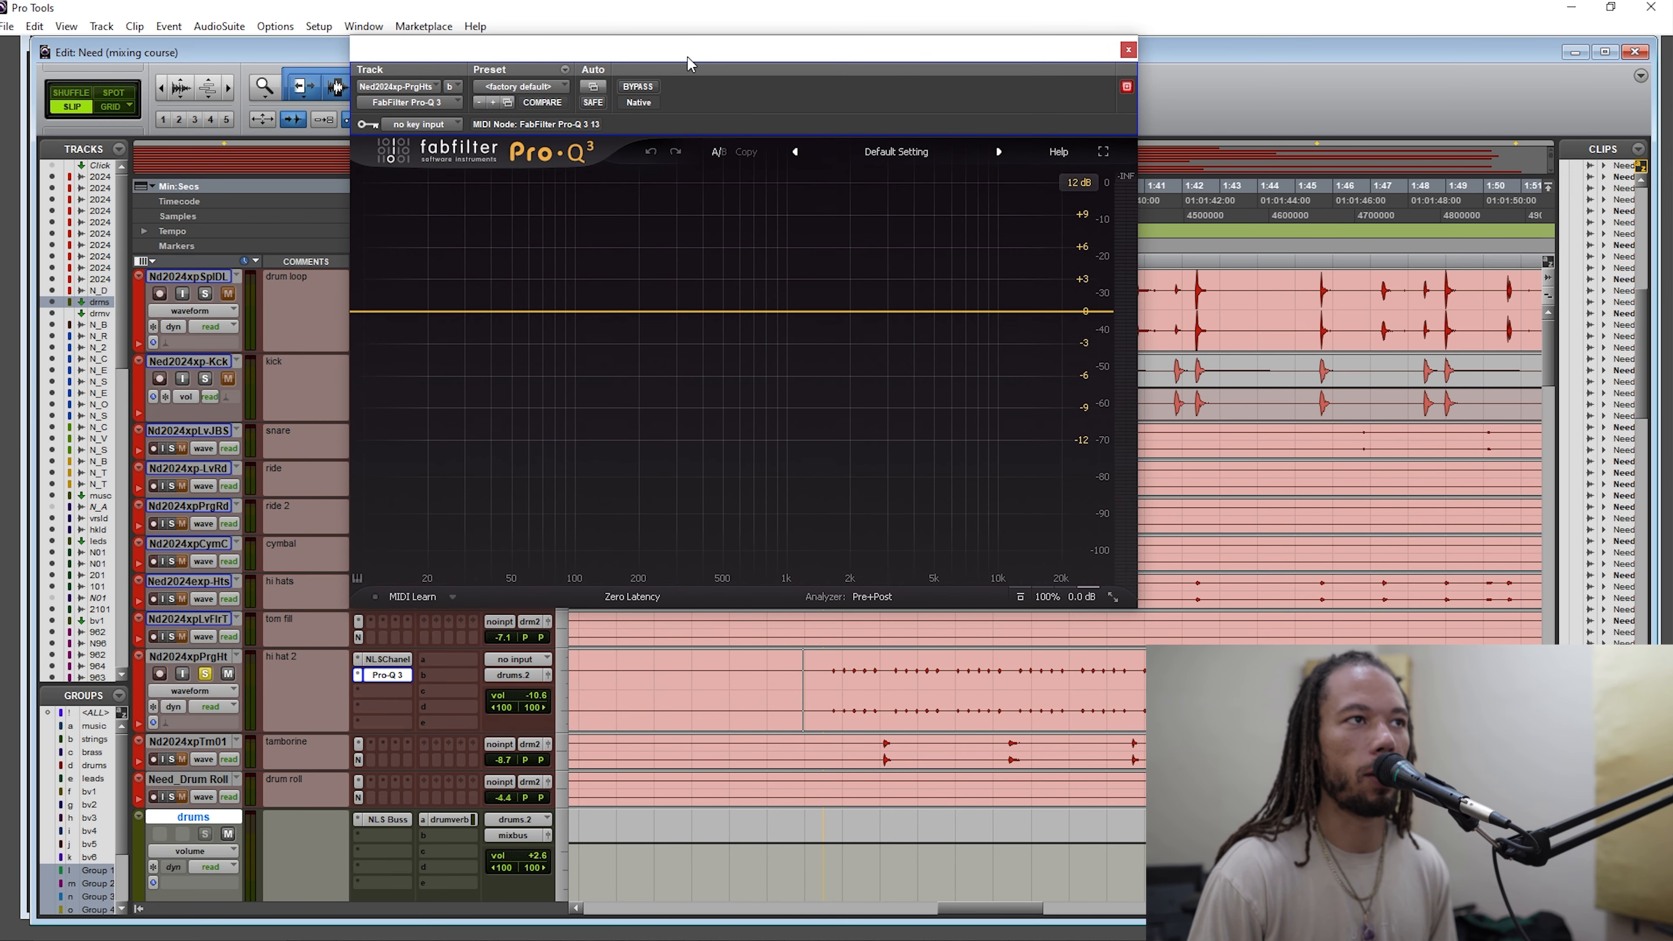
During playback, add a bell band to the hi hat 2 EQ and sweep it to about 13718 Hz, +3.35 dB, Q 1.831.
key("space")
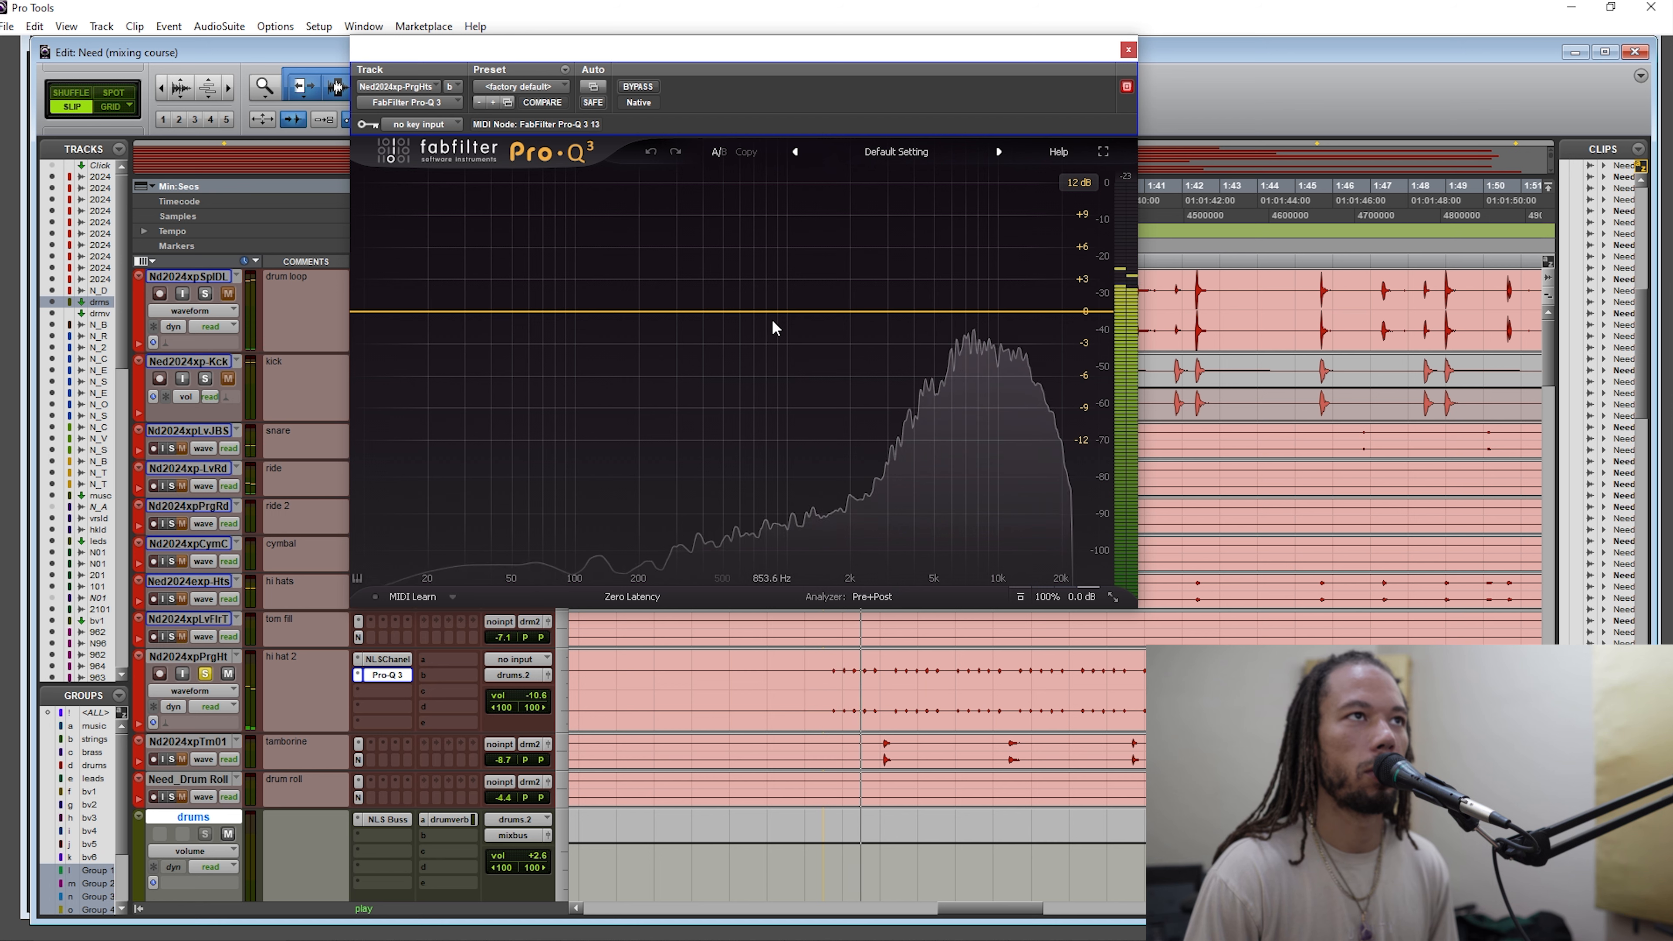
left_click(795, 312)
scroll(795, 315, "up", 3)
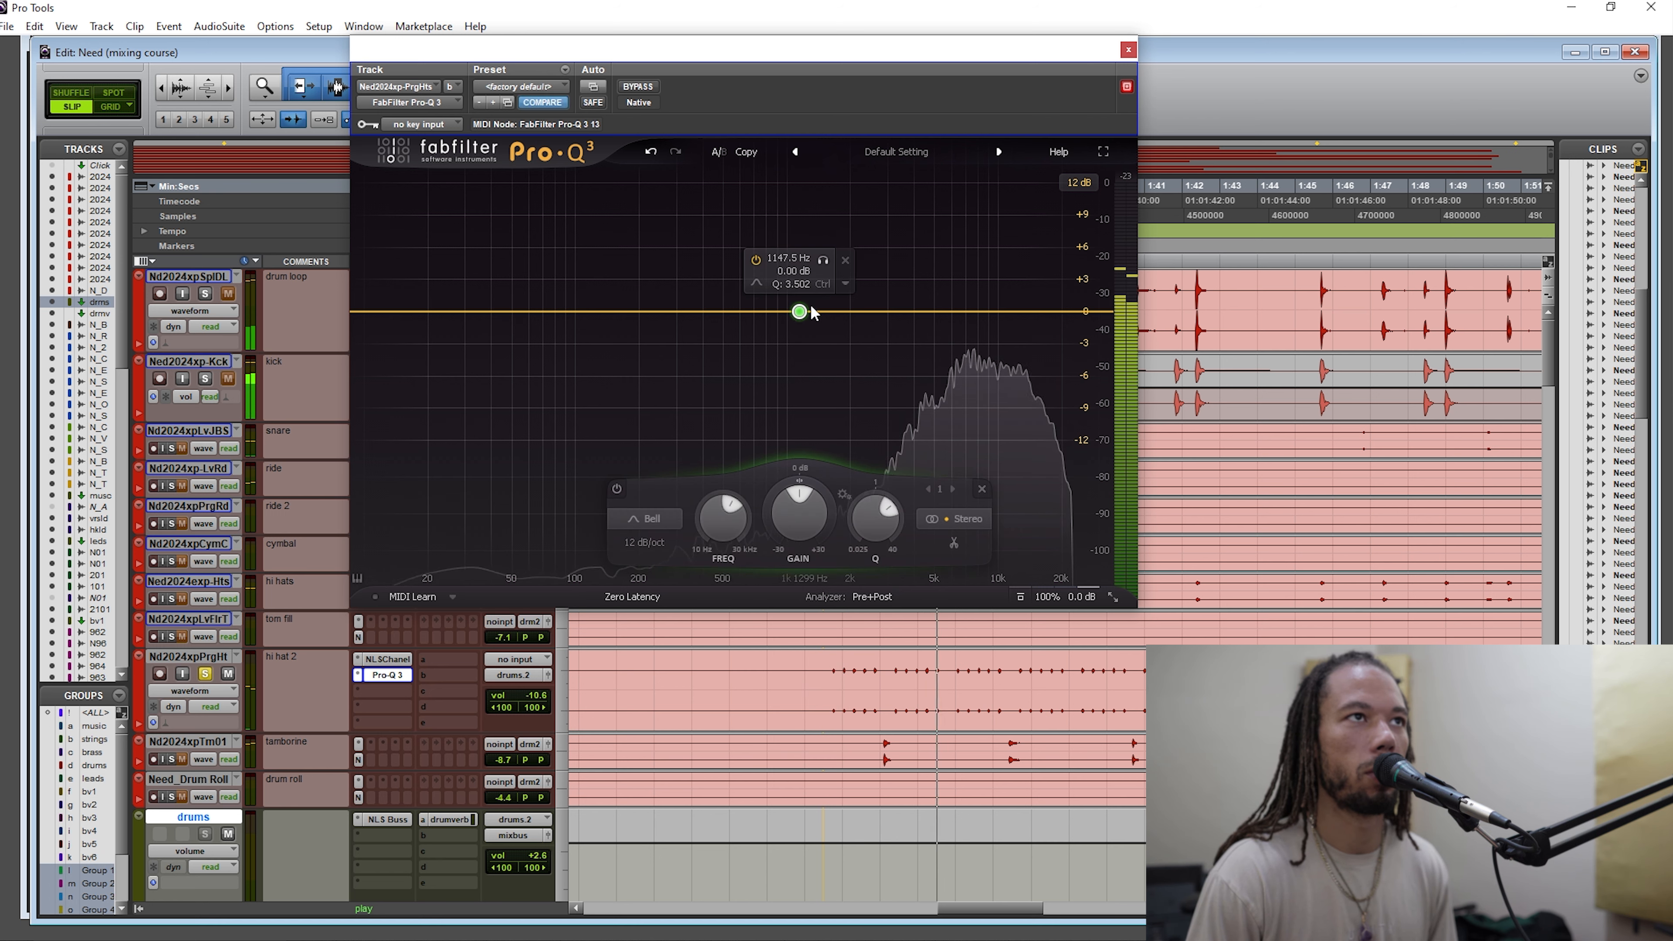
left_click_drag(795, 315, 800, 284)
scroll(797, 299, "up", 1)
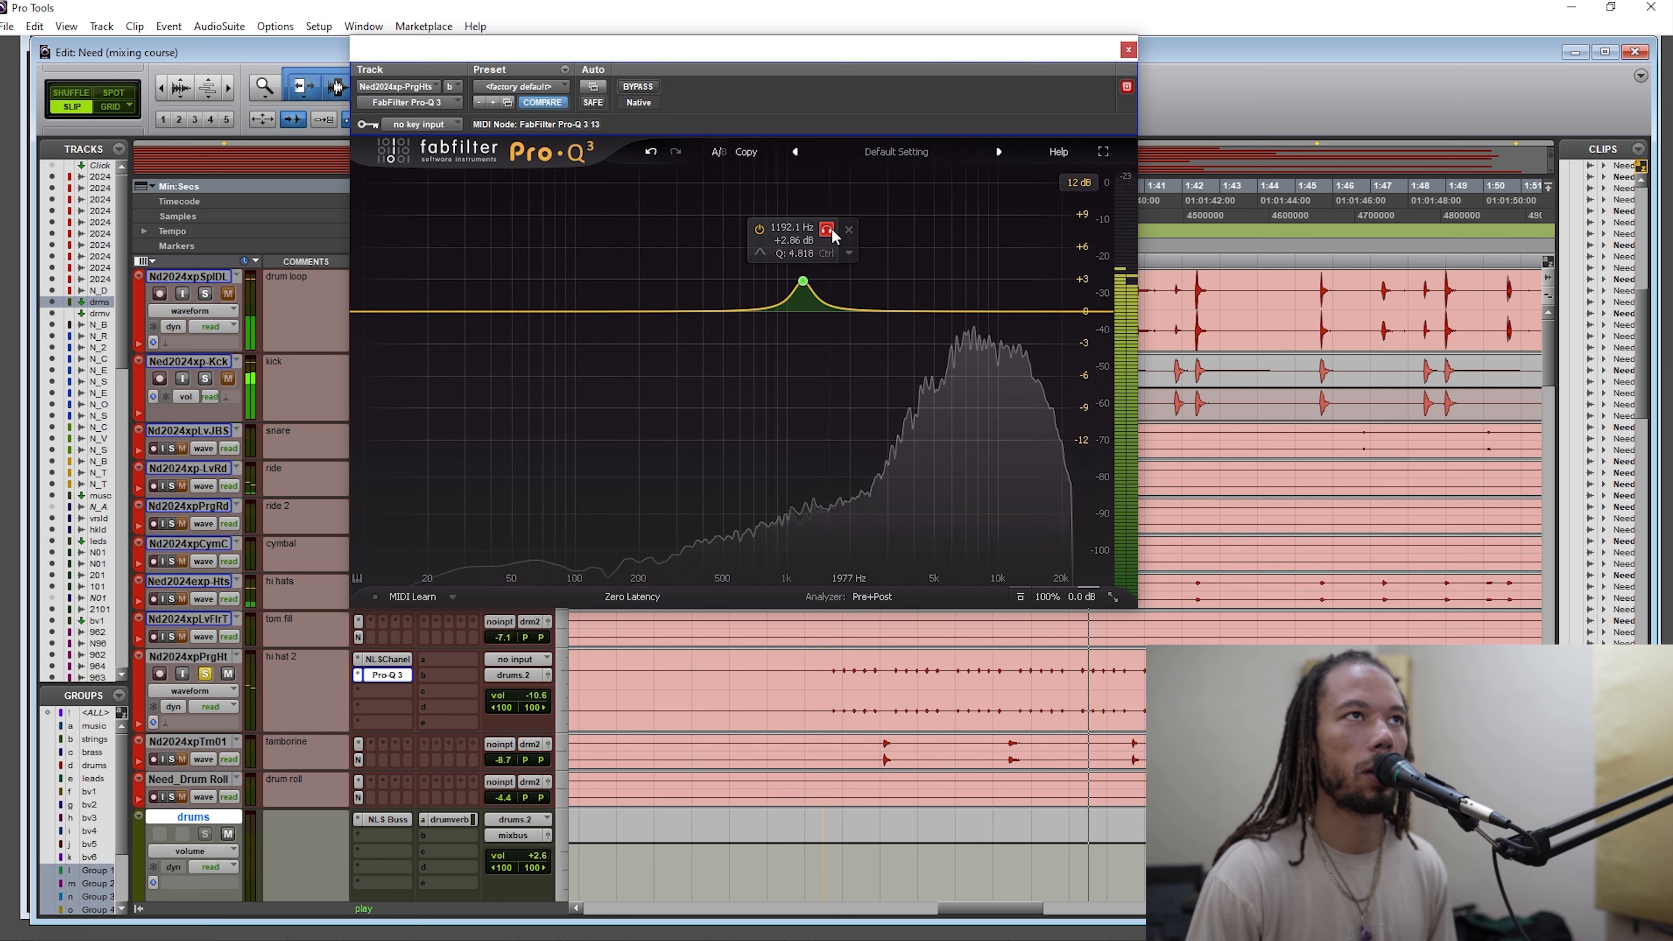
left_click_drag(828, 230, 1072, 230)
scroll(1039, 281, "down", 3)
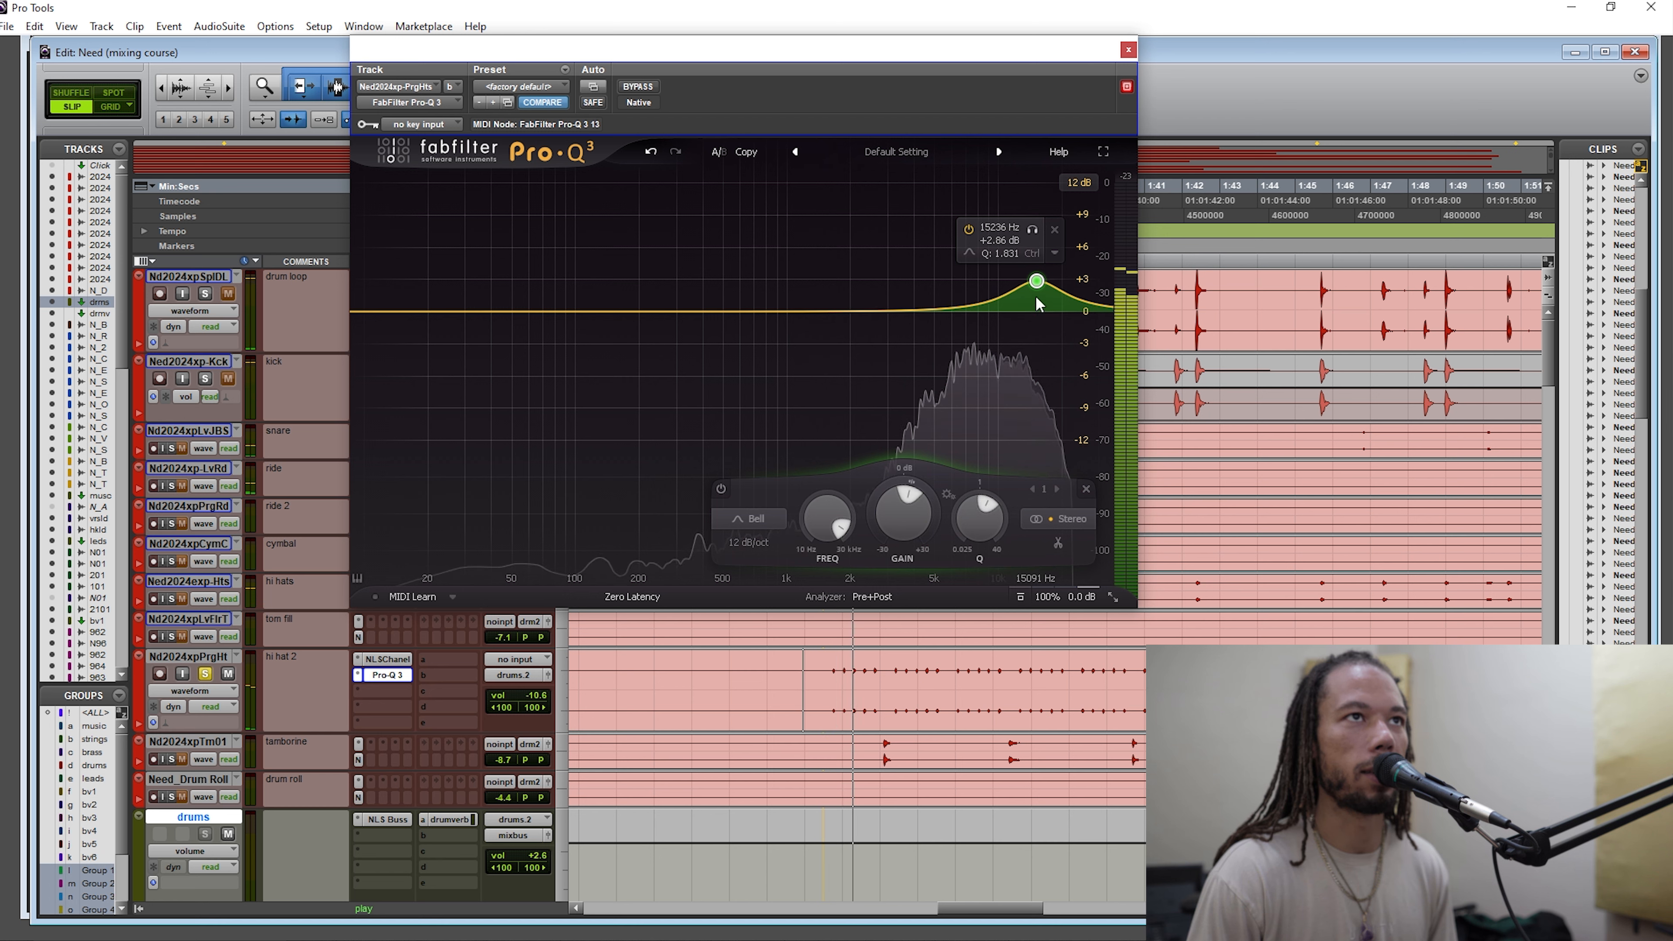
mouse_move(1032, 229)
left_mouse_down()
mouse_move(910, 230)
mouse_move(1032, 239)
left_mouse_up()
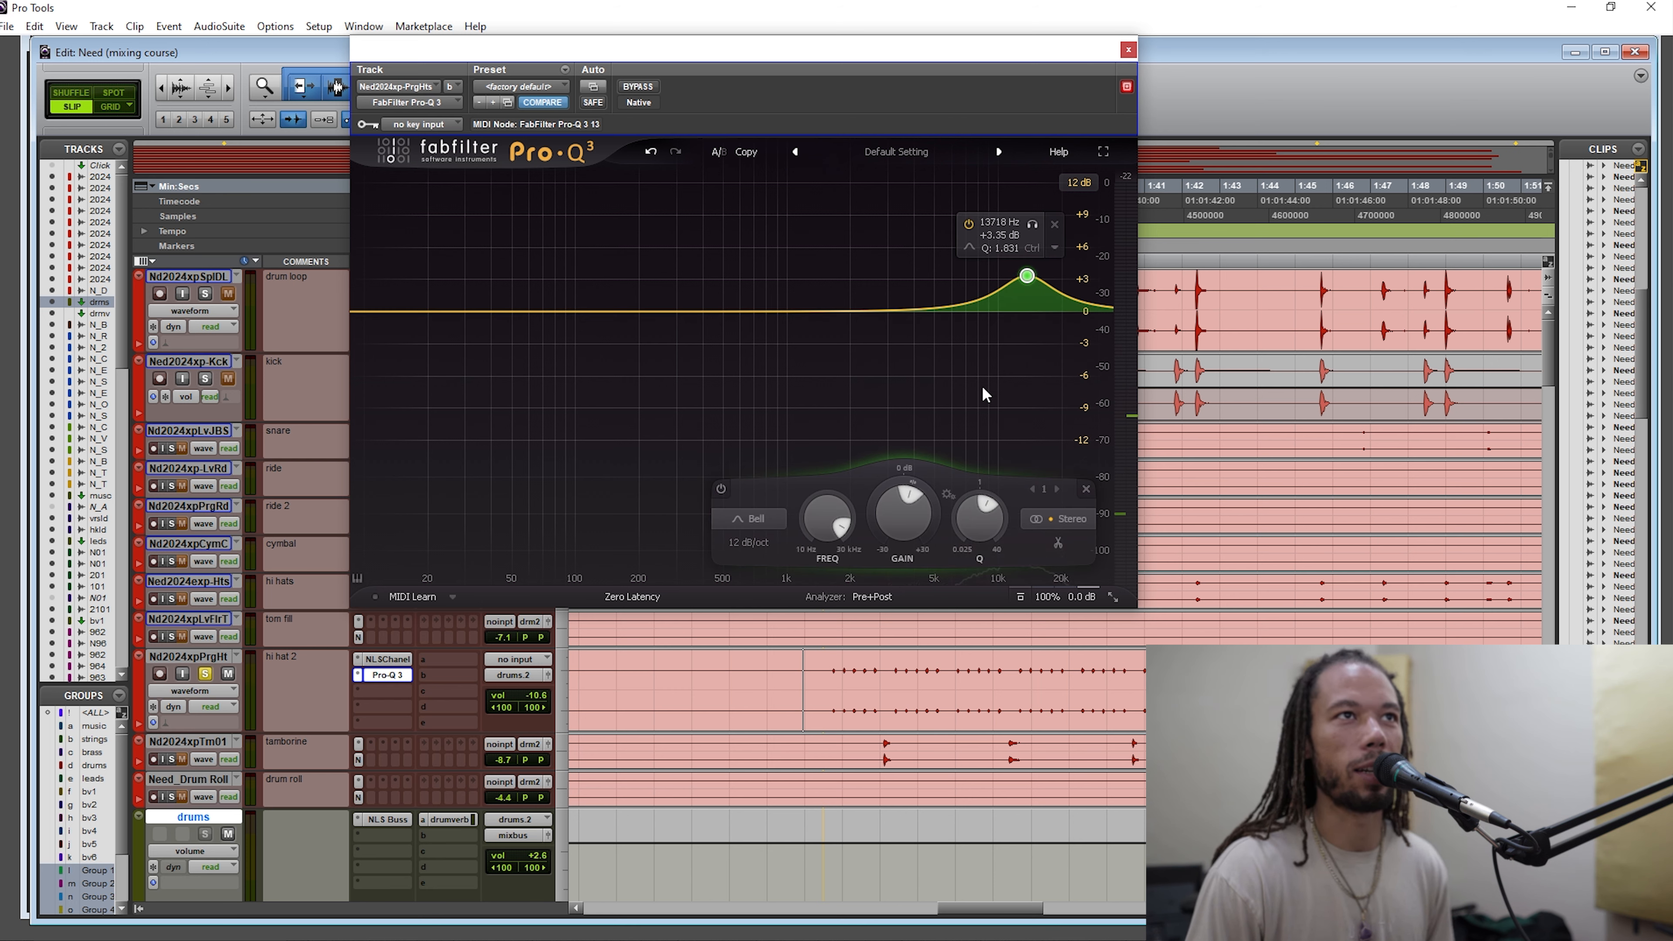
Reset the hi hat 2 band's gain to 0 dB, and lower it by ear to about -2.61 dB during playback.
double_click(906, 525)
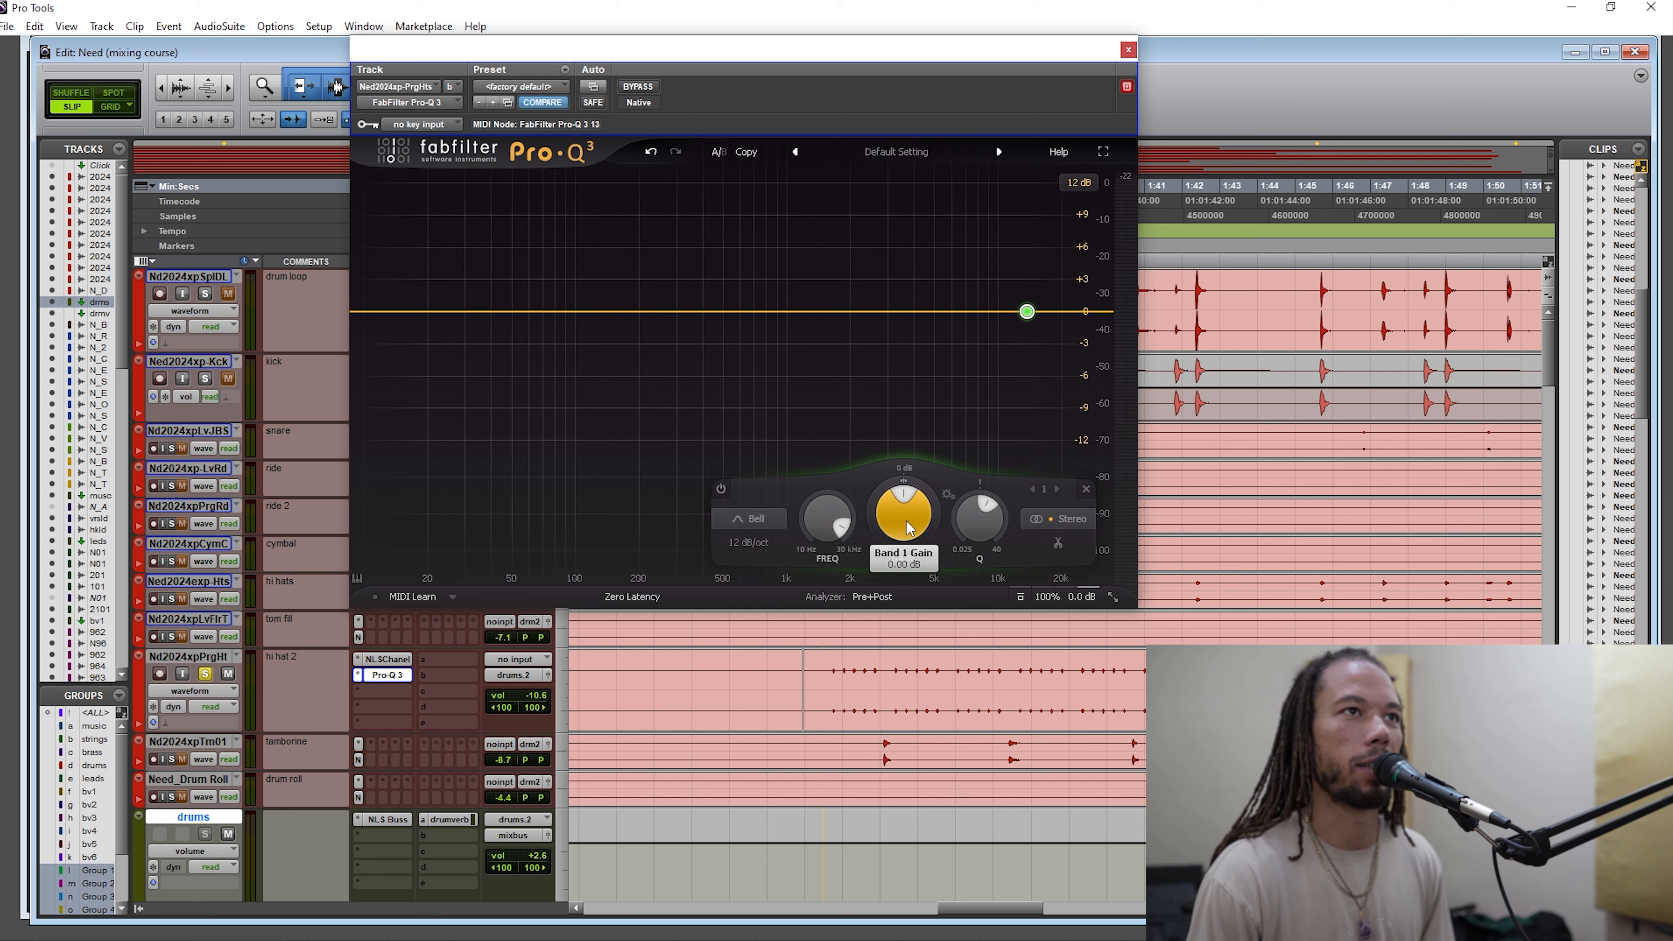
double_click(909, 527)
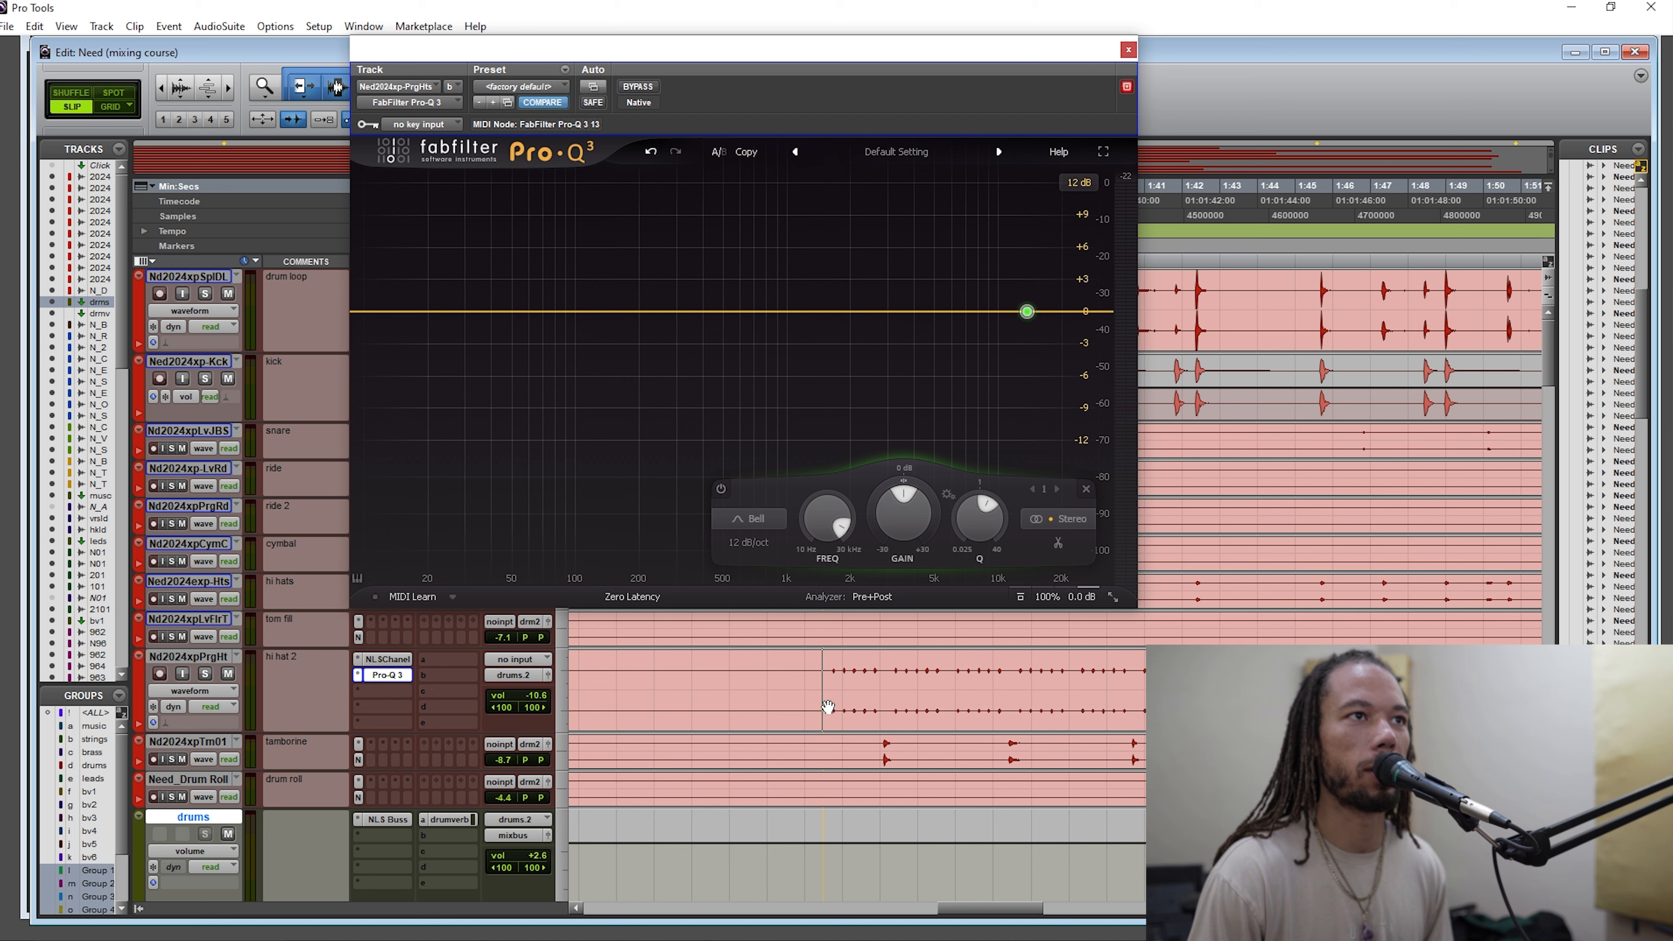
mouse_move(1031, 319)
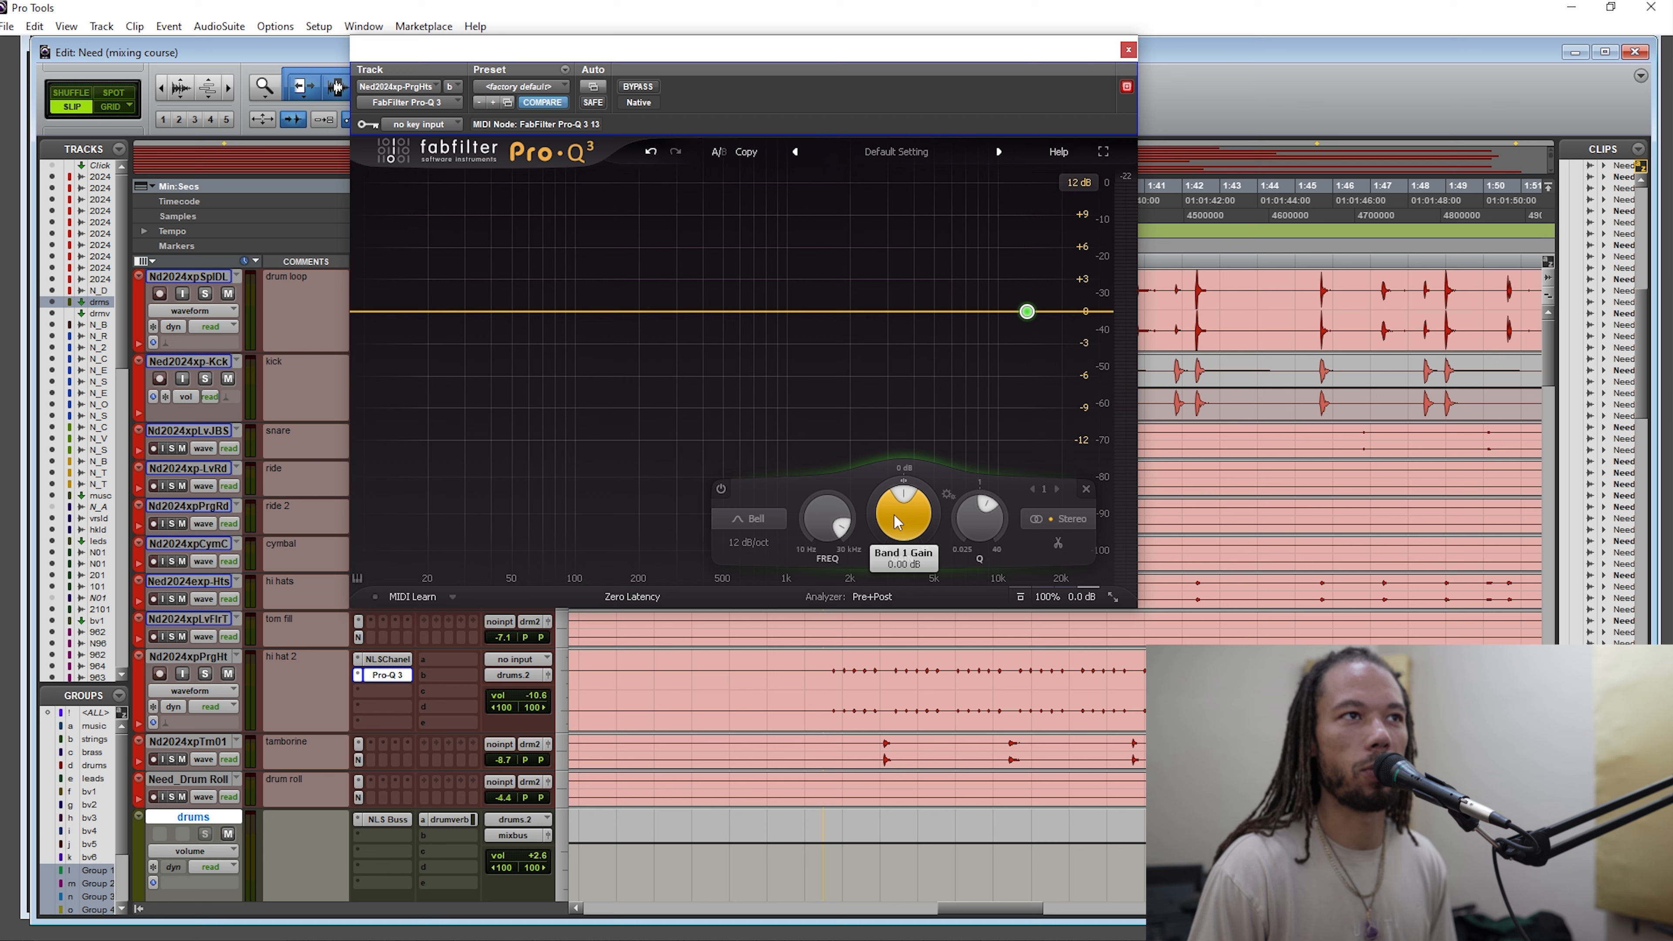
key("space")
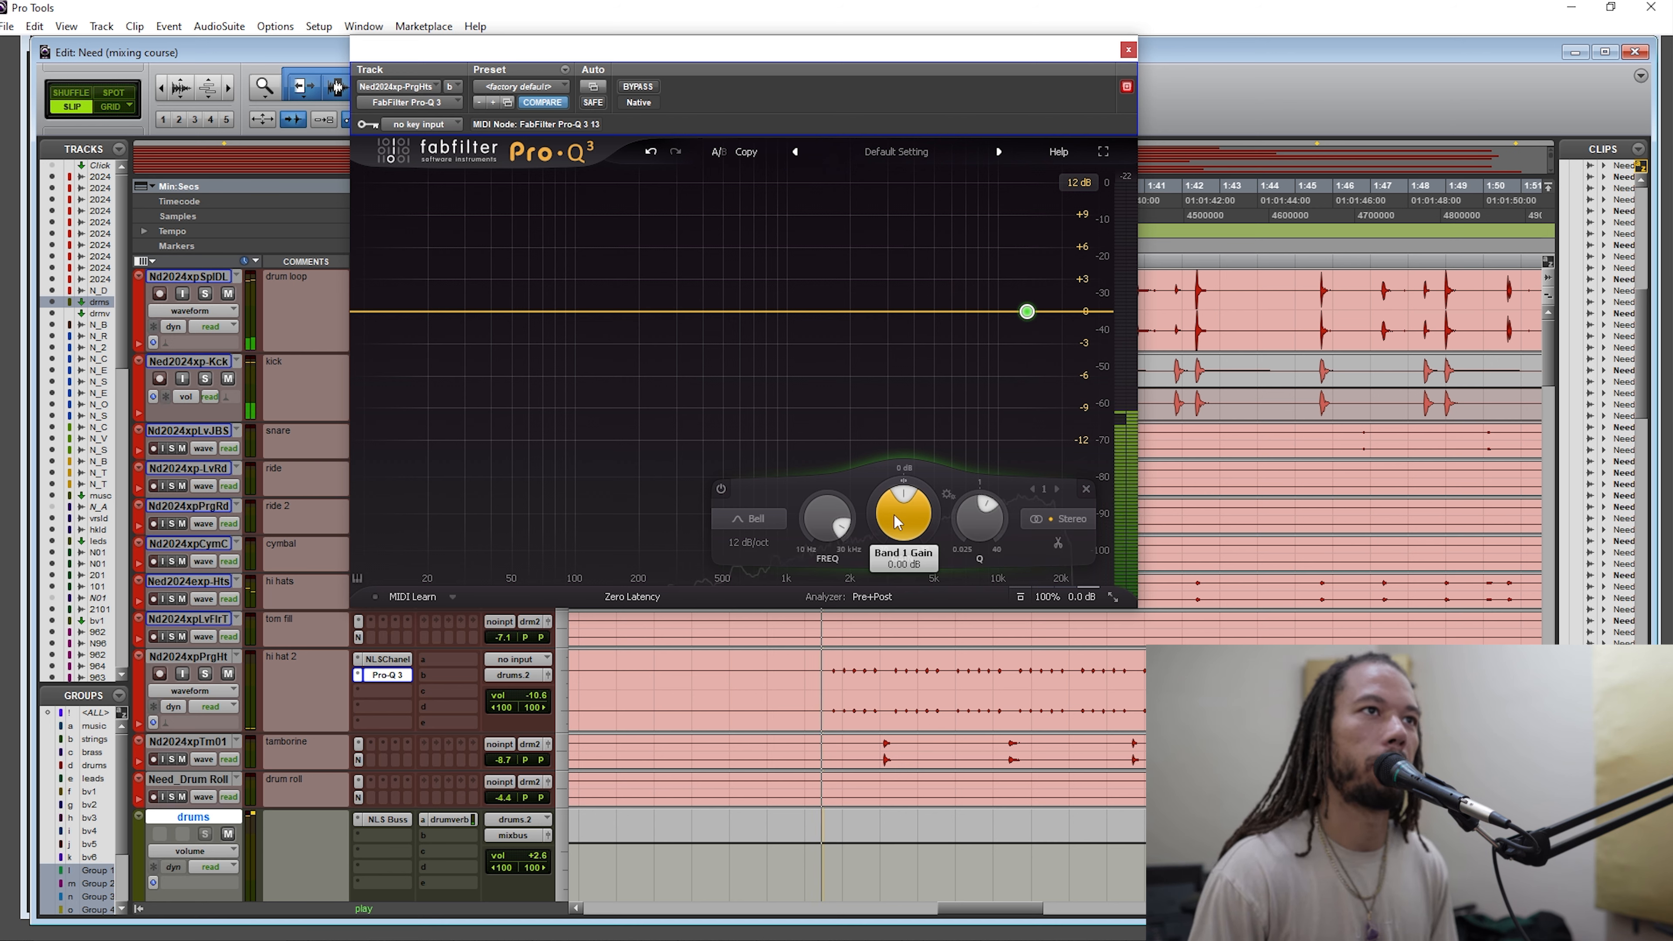
scroll(899, 520, "down", 1)
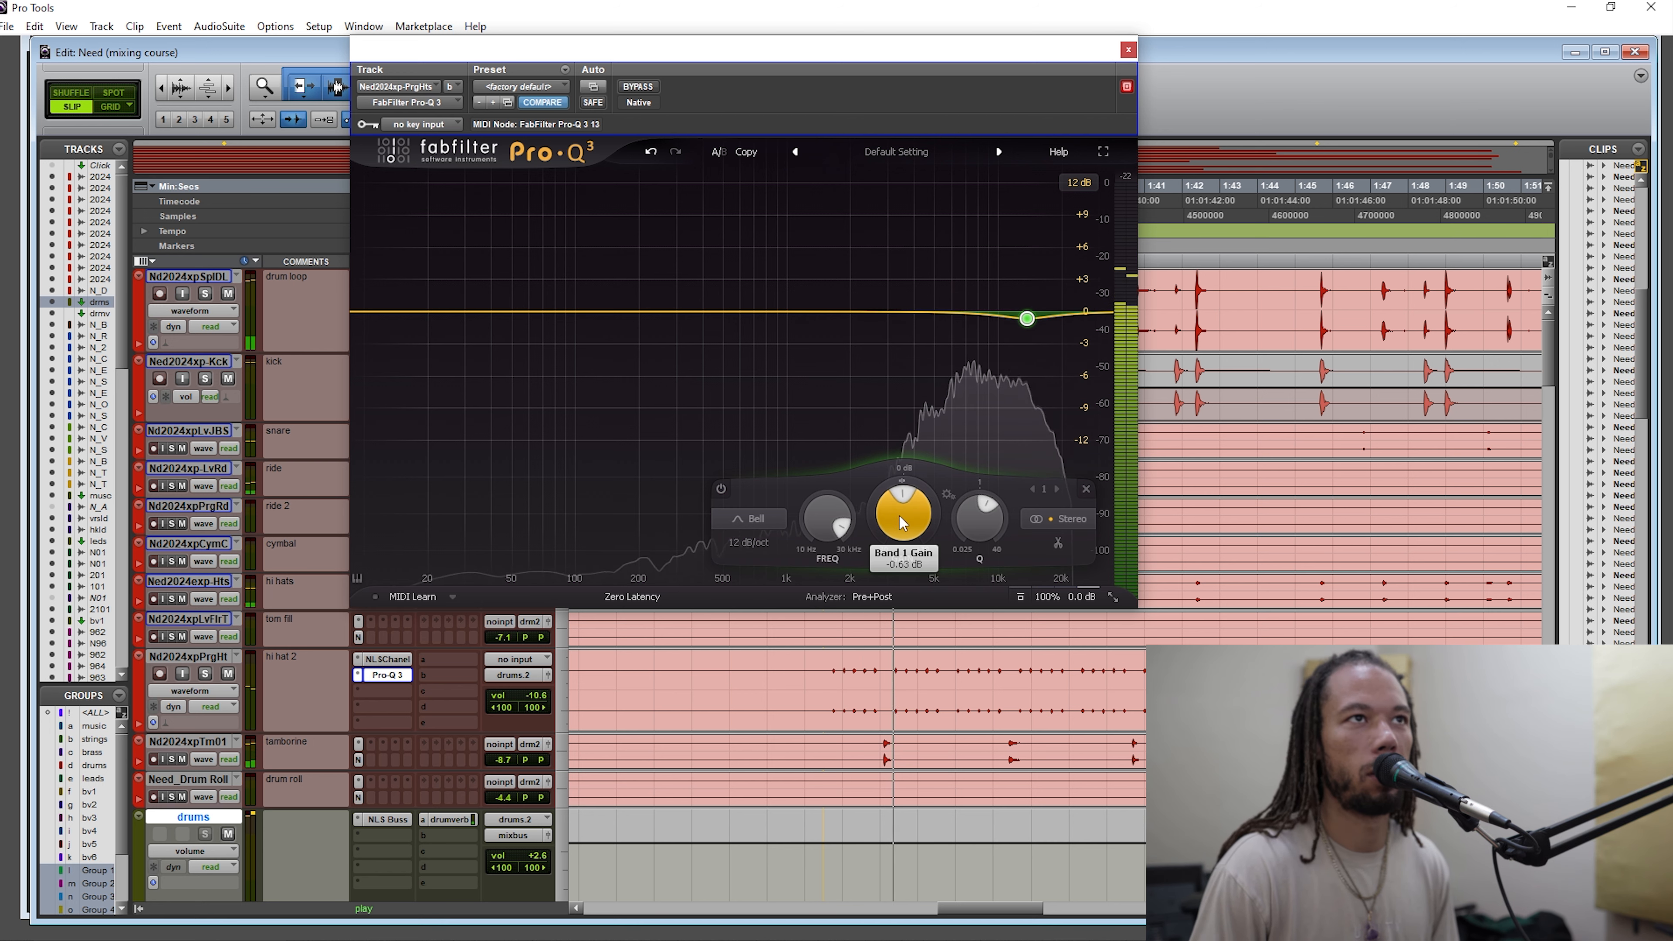
scroll(900, 522, "down", 3)
scroll(905, 525, "down", 1)
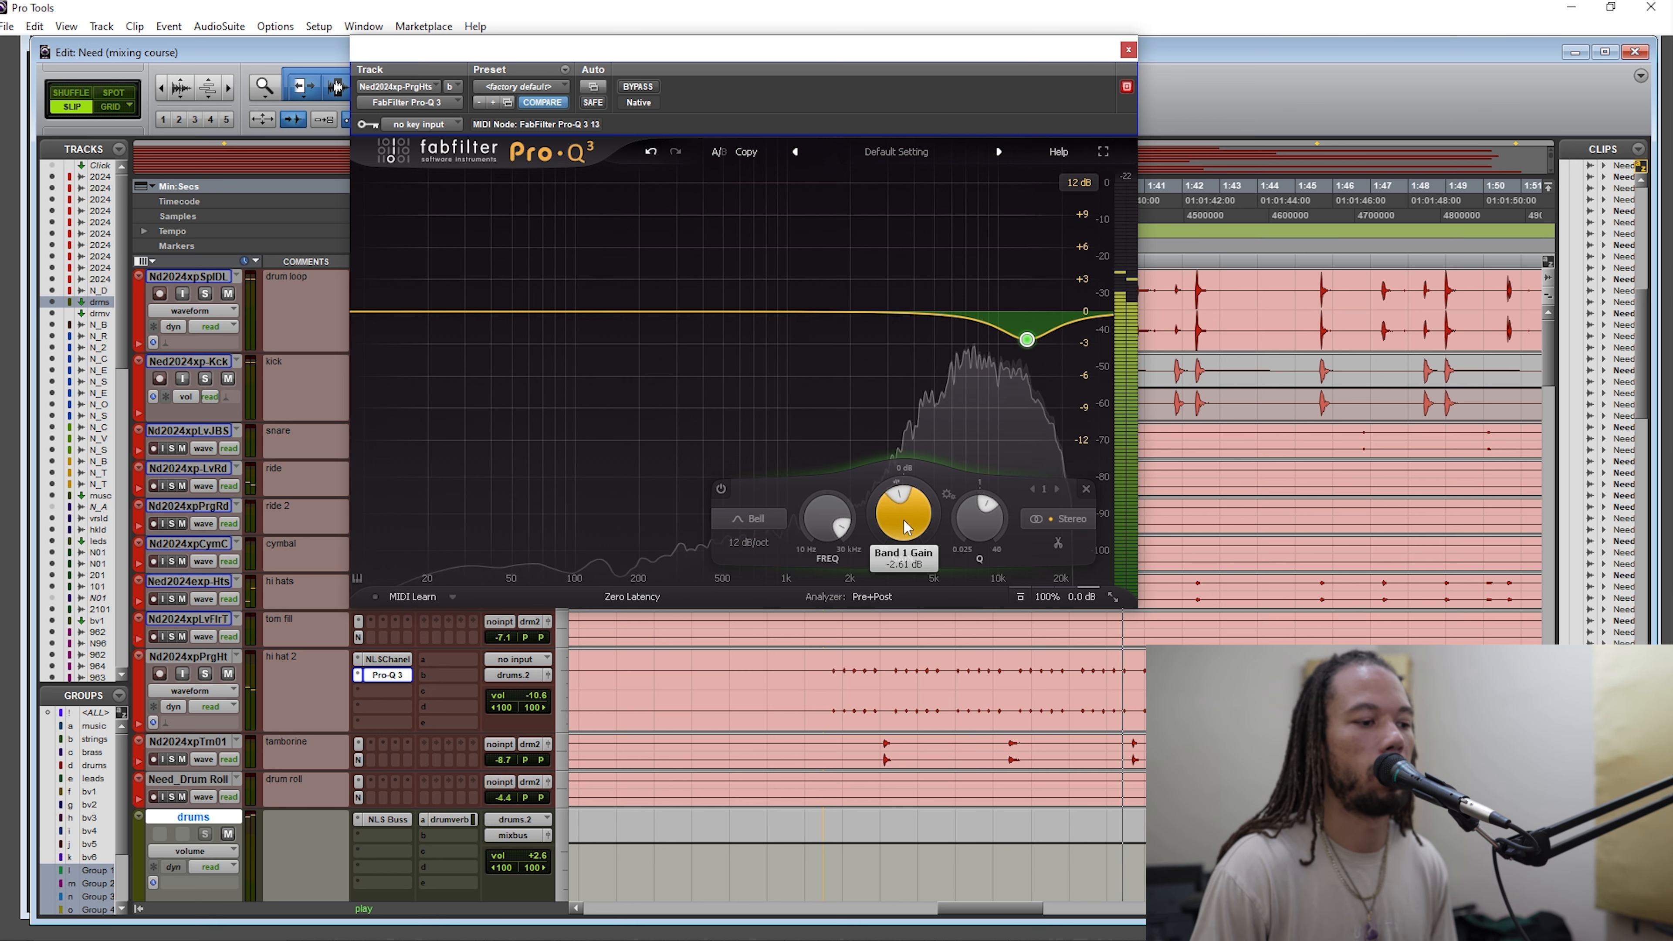
Compare the hi hat 2 EQ bypassed and active during playback, leaving it active.
key("space")
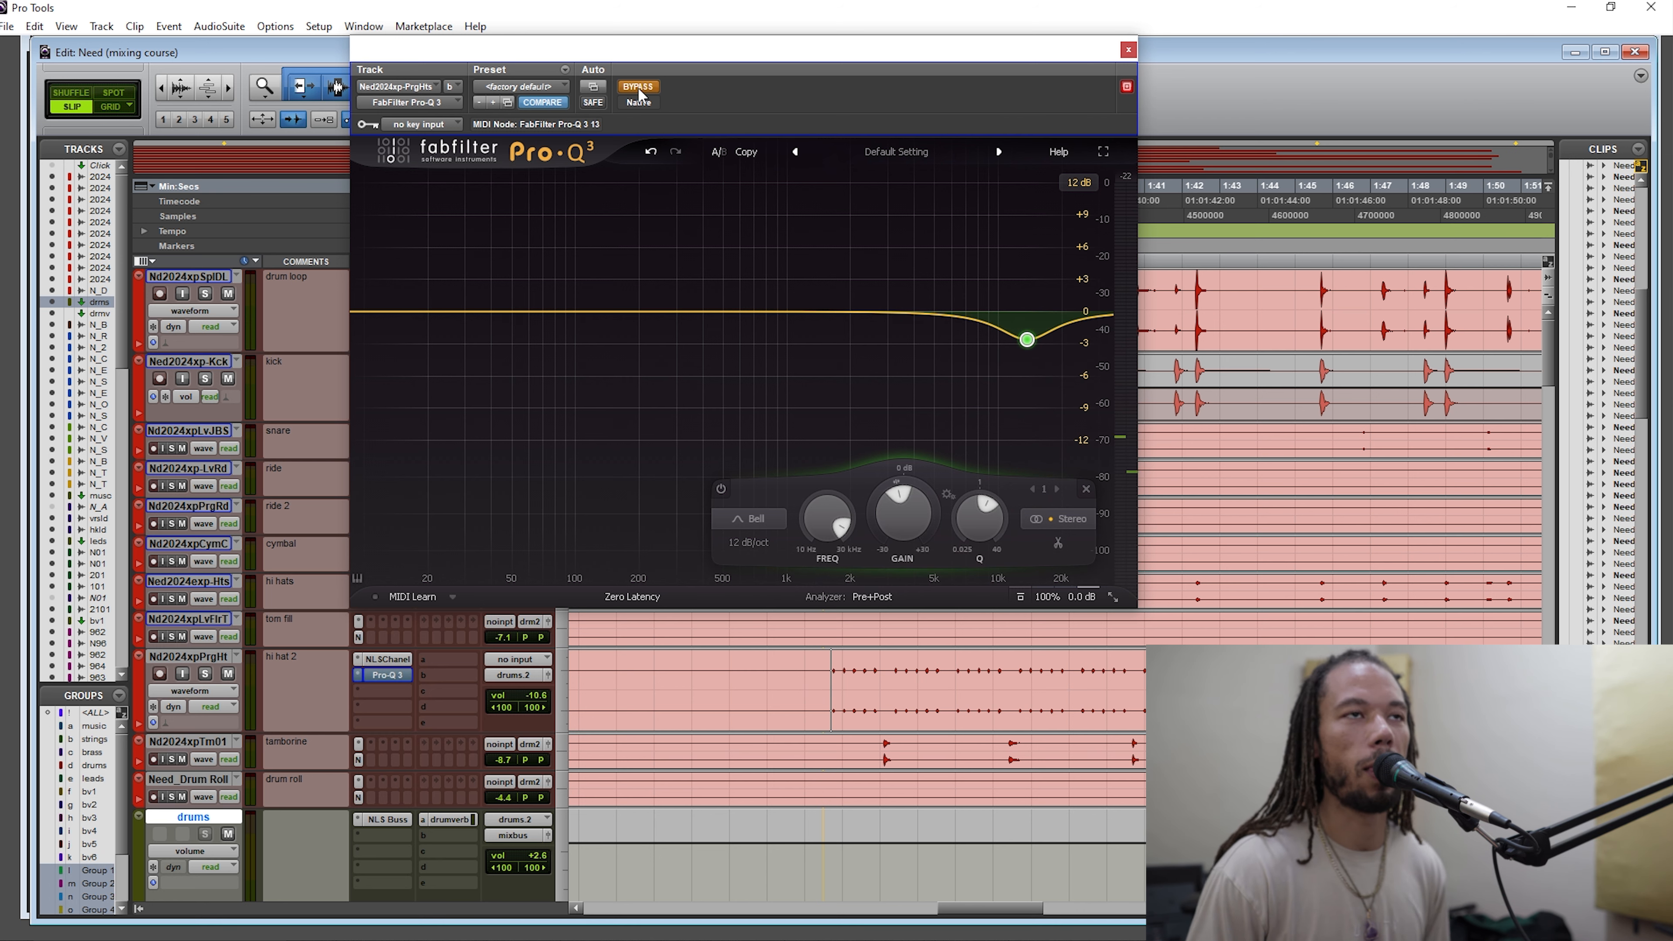
left_click_drag(687, 56, 403, 74)
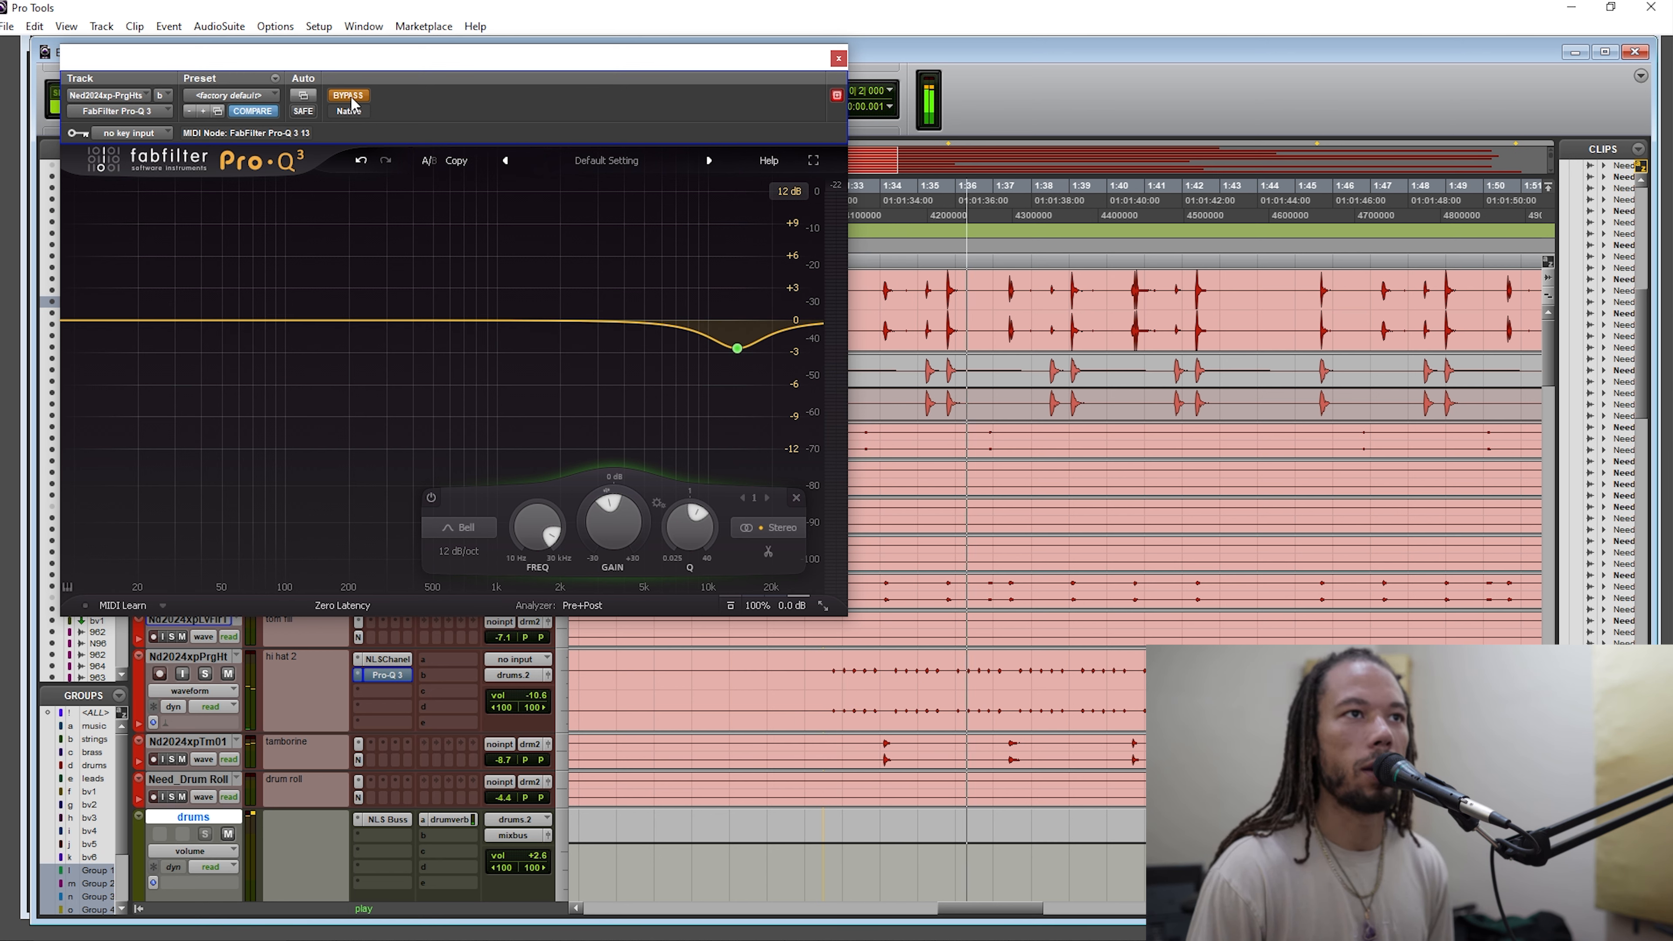
left_click(355, 98)
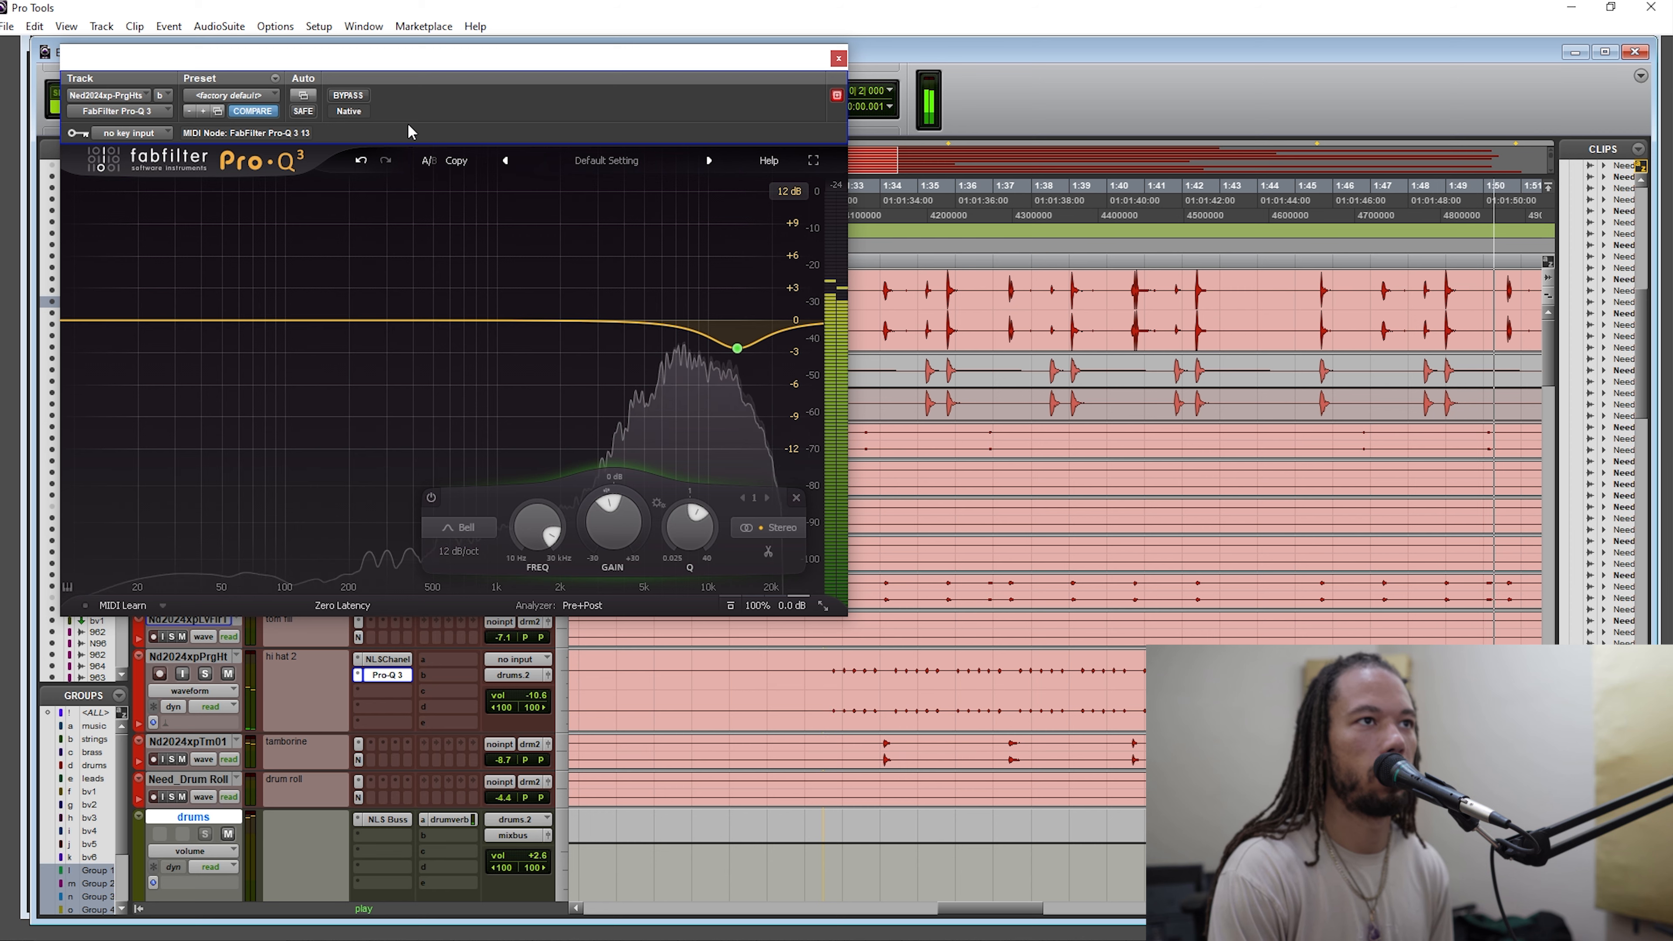
key("space")
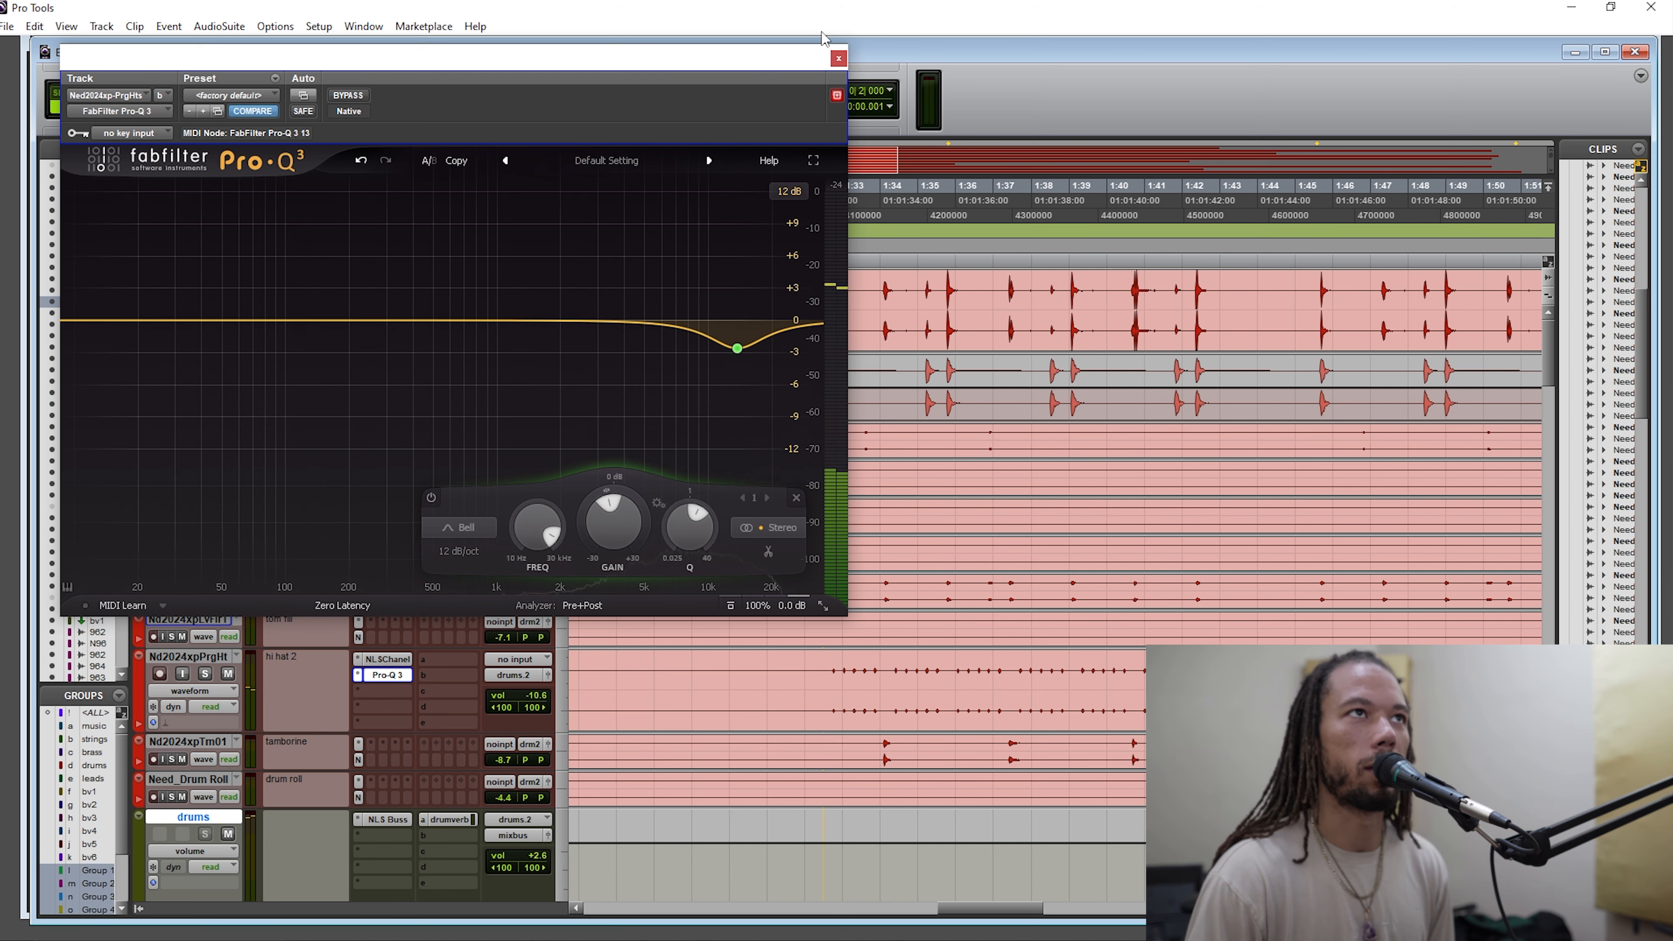
Close the hi hat 2 EQ window and save the session.
left_click(837, 58)
scroll(893, 573, "down", 3)
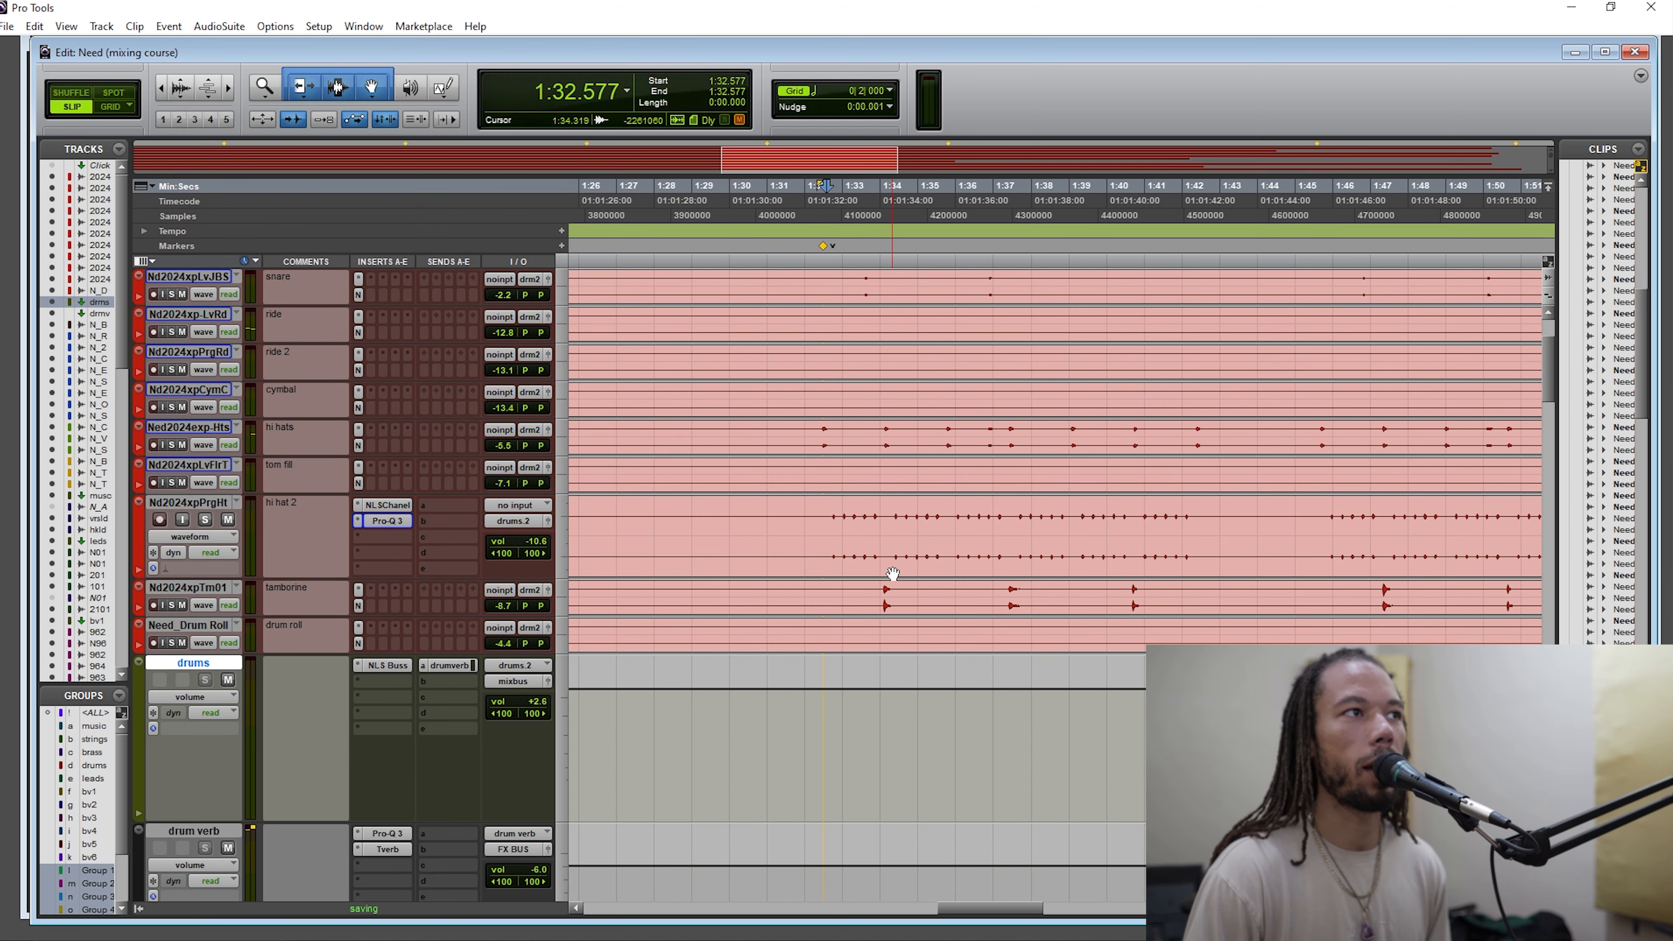
scroll(940, 542, "up", 3)
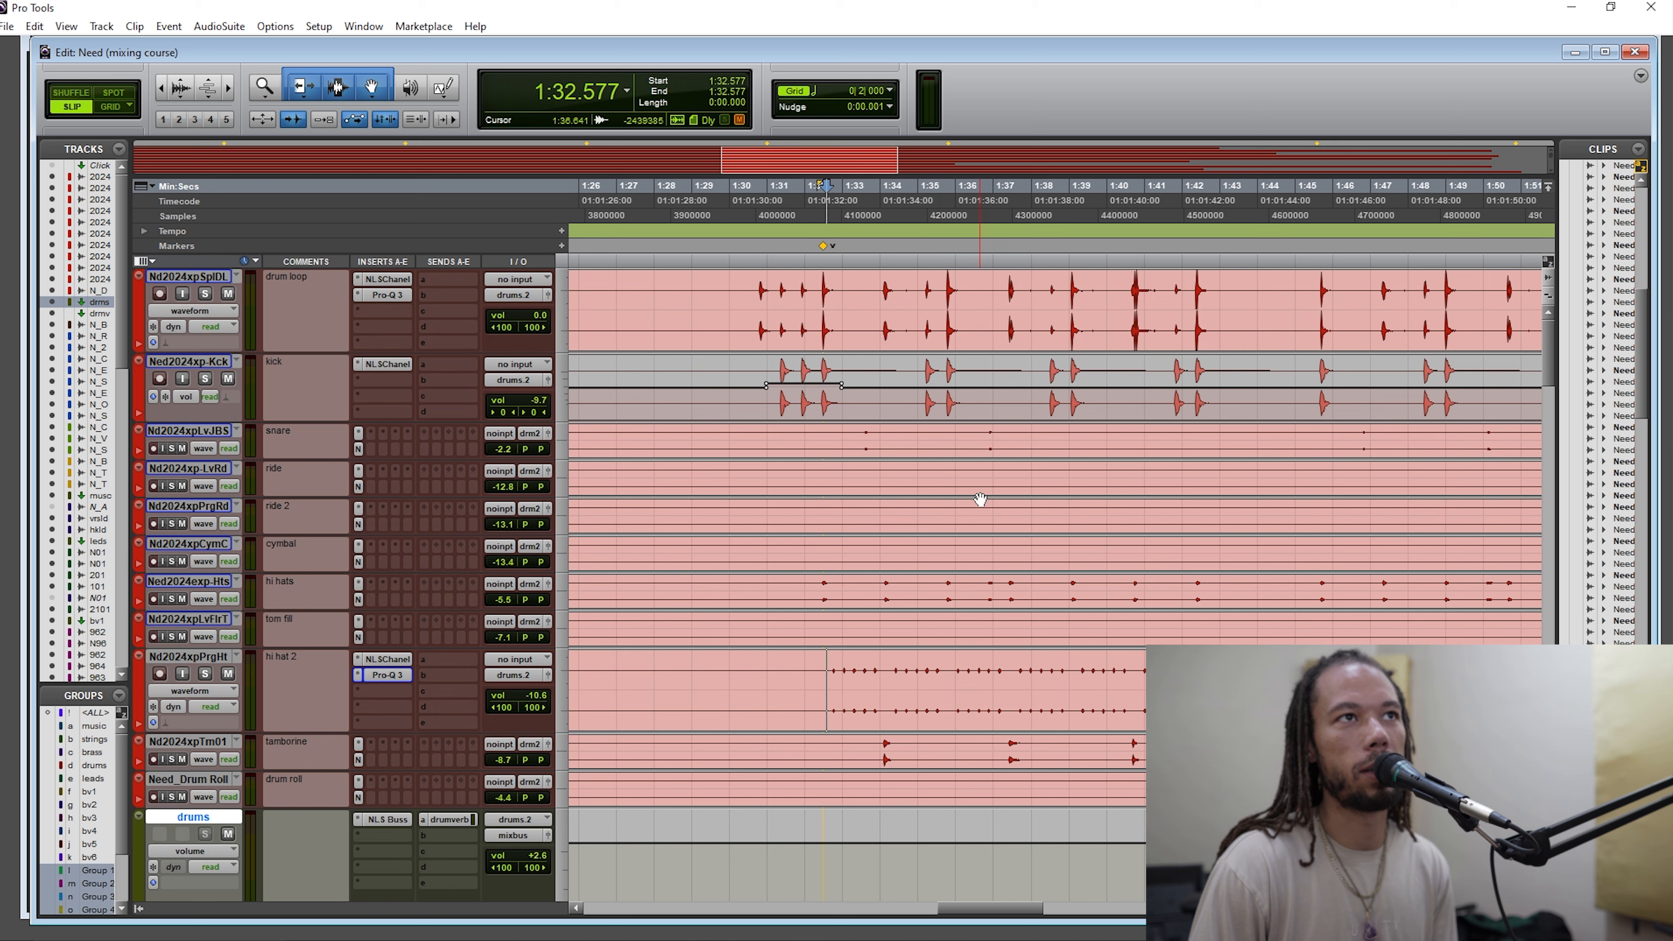
Audition the drum mix from 1:35.085 and again from 1:40.147.
left_click_drag(973, 441, 1227, 691)
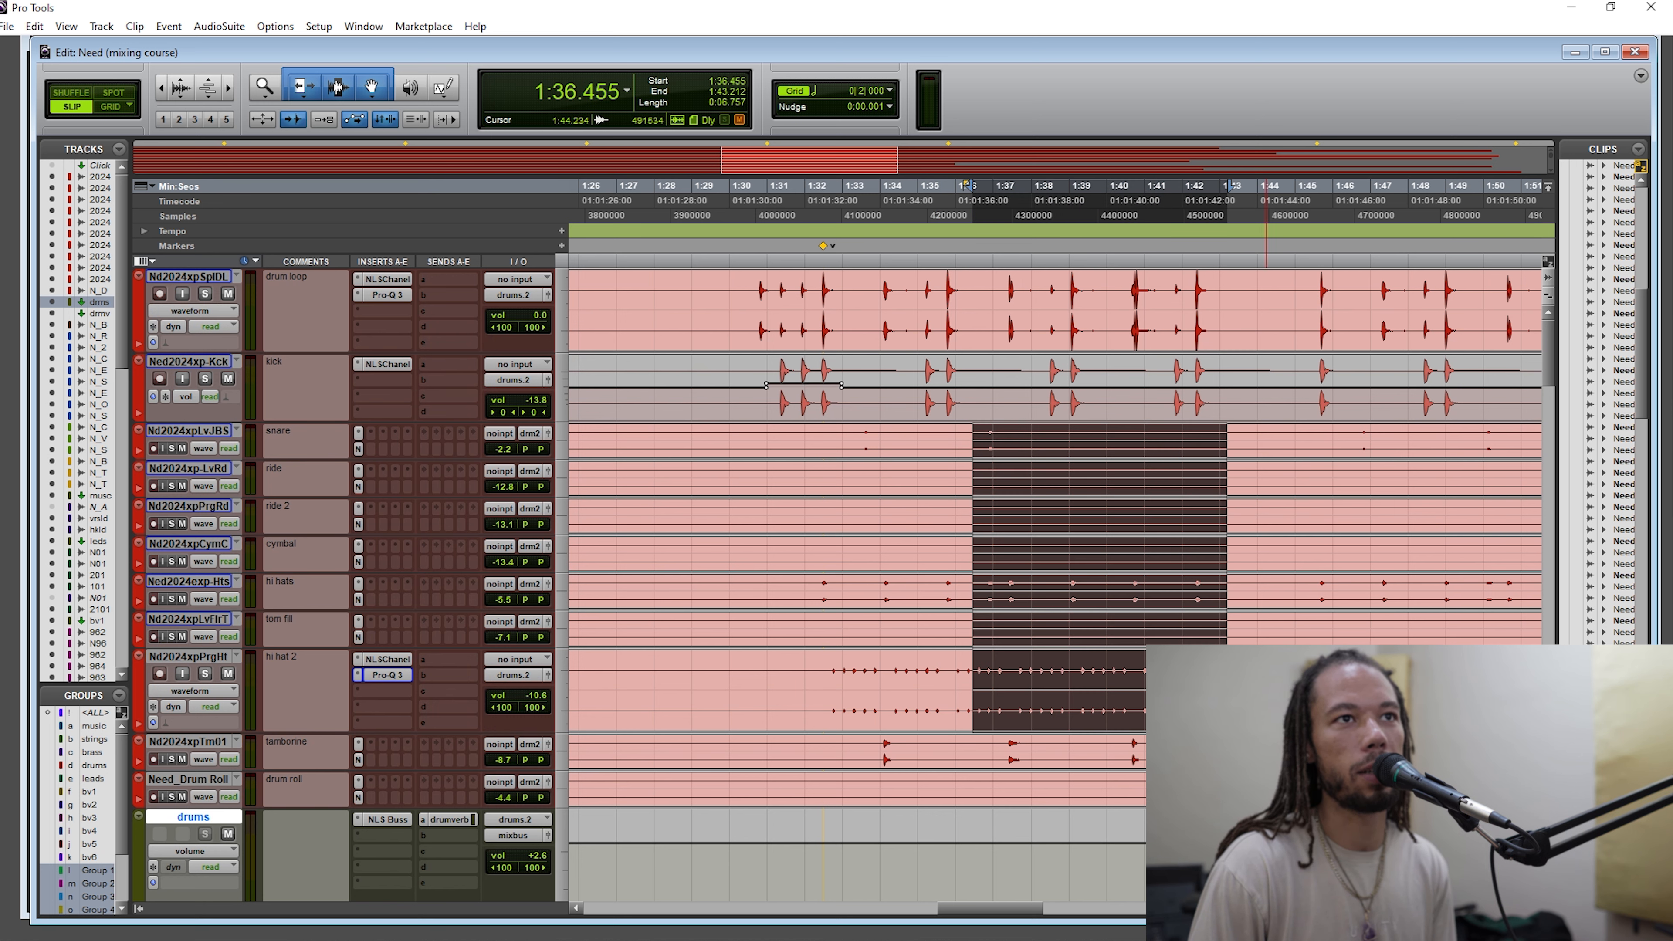
left_click(1266, 692)
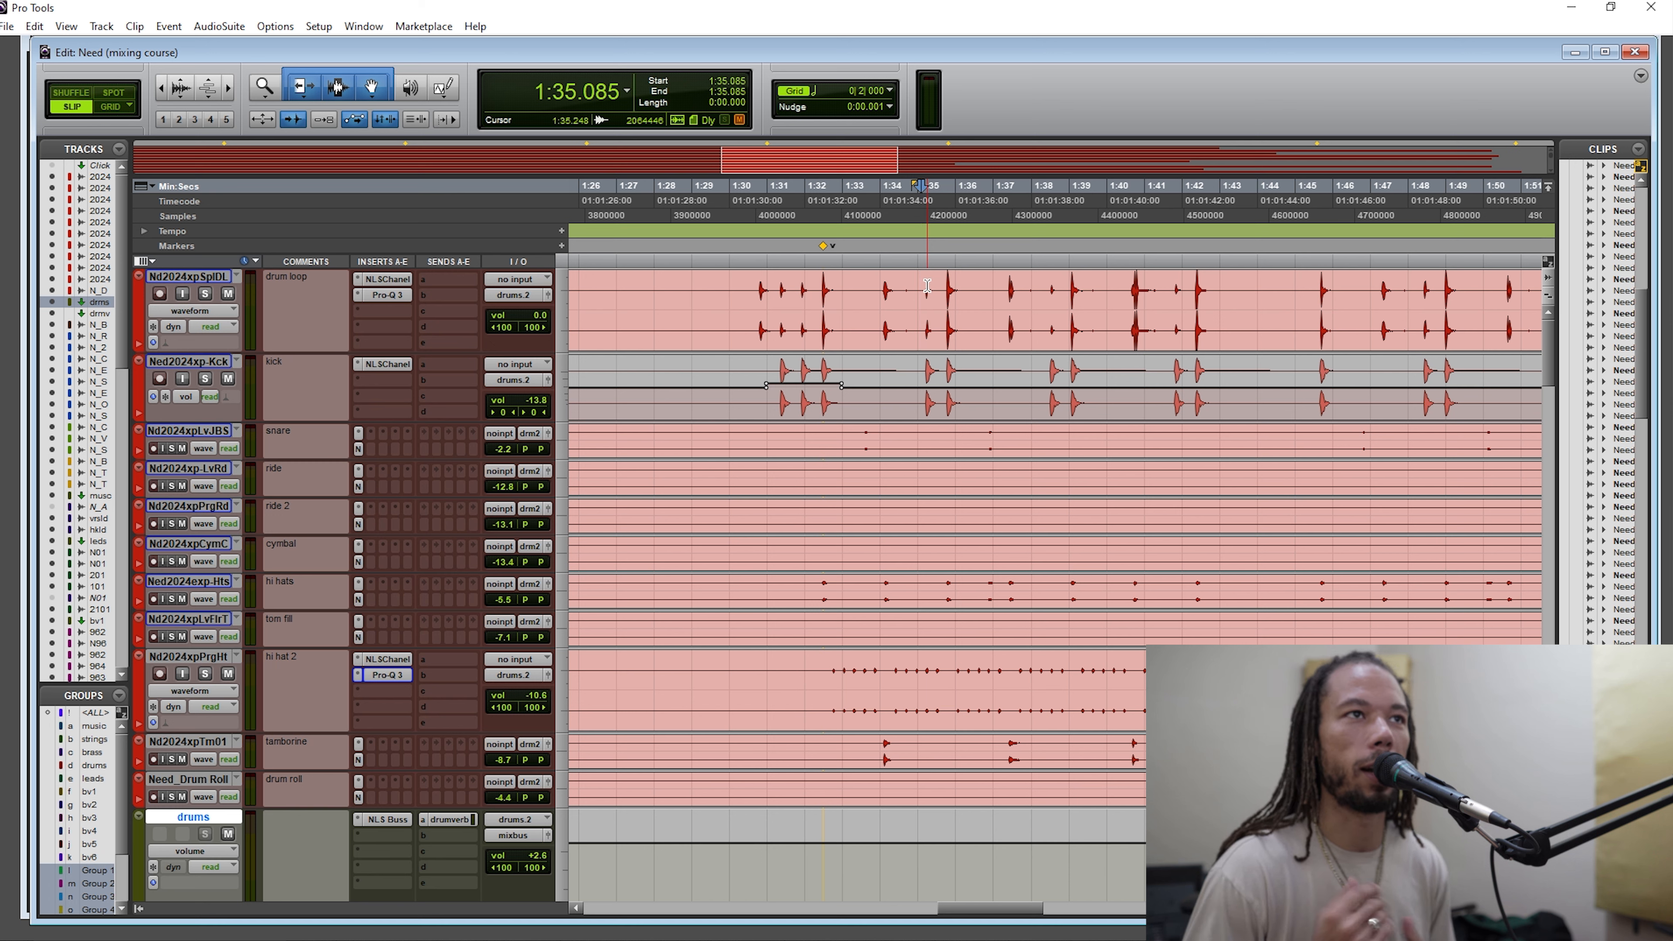
key("space")
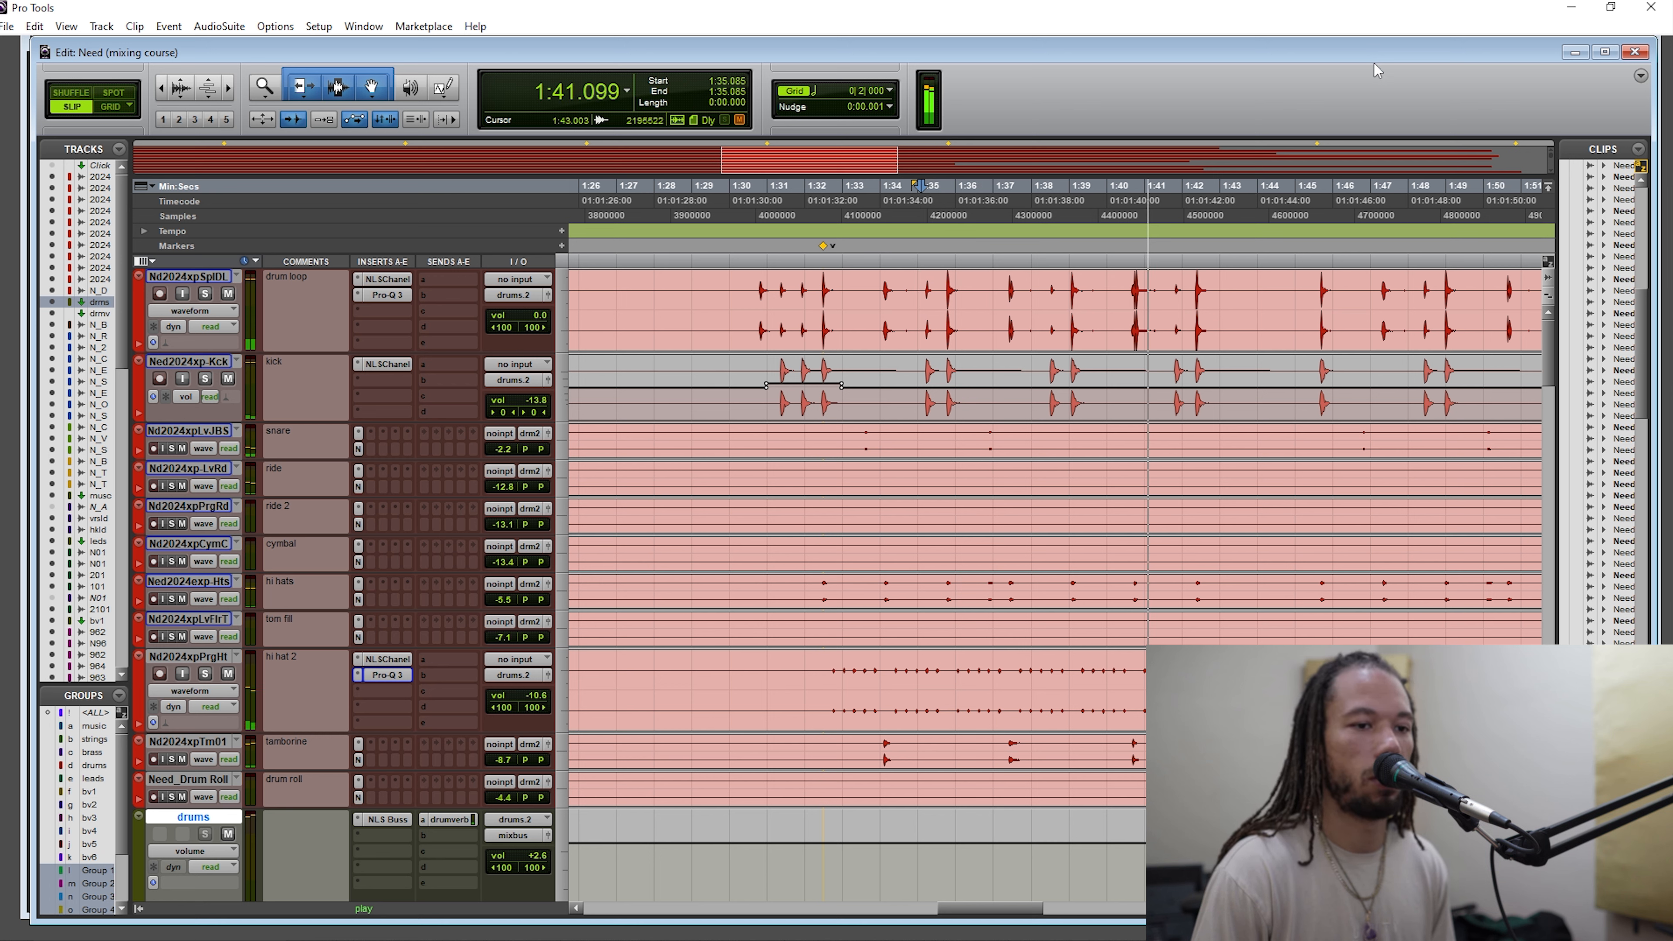
key("space")
left_click(1112, 287)
key("space")
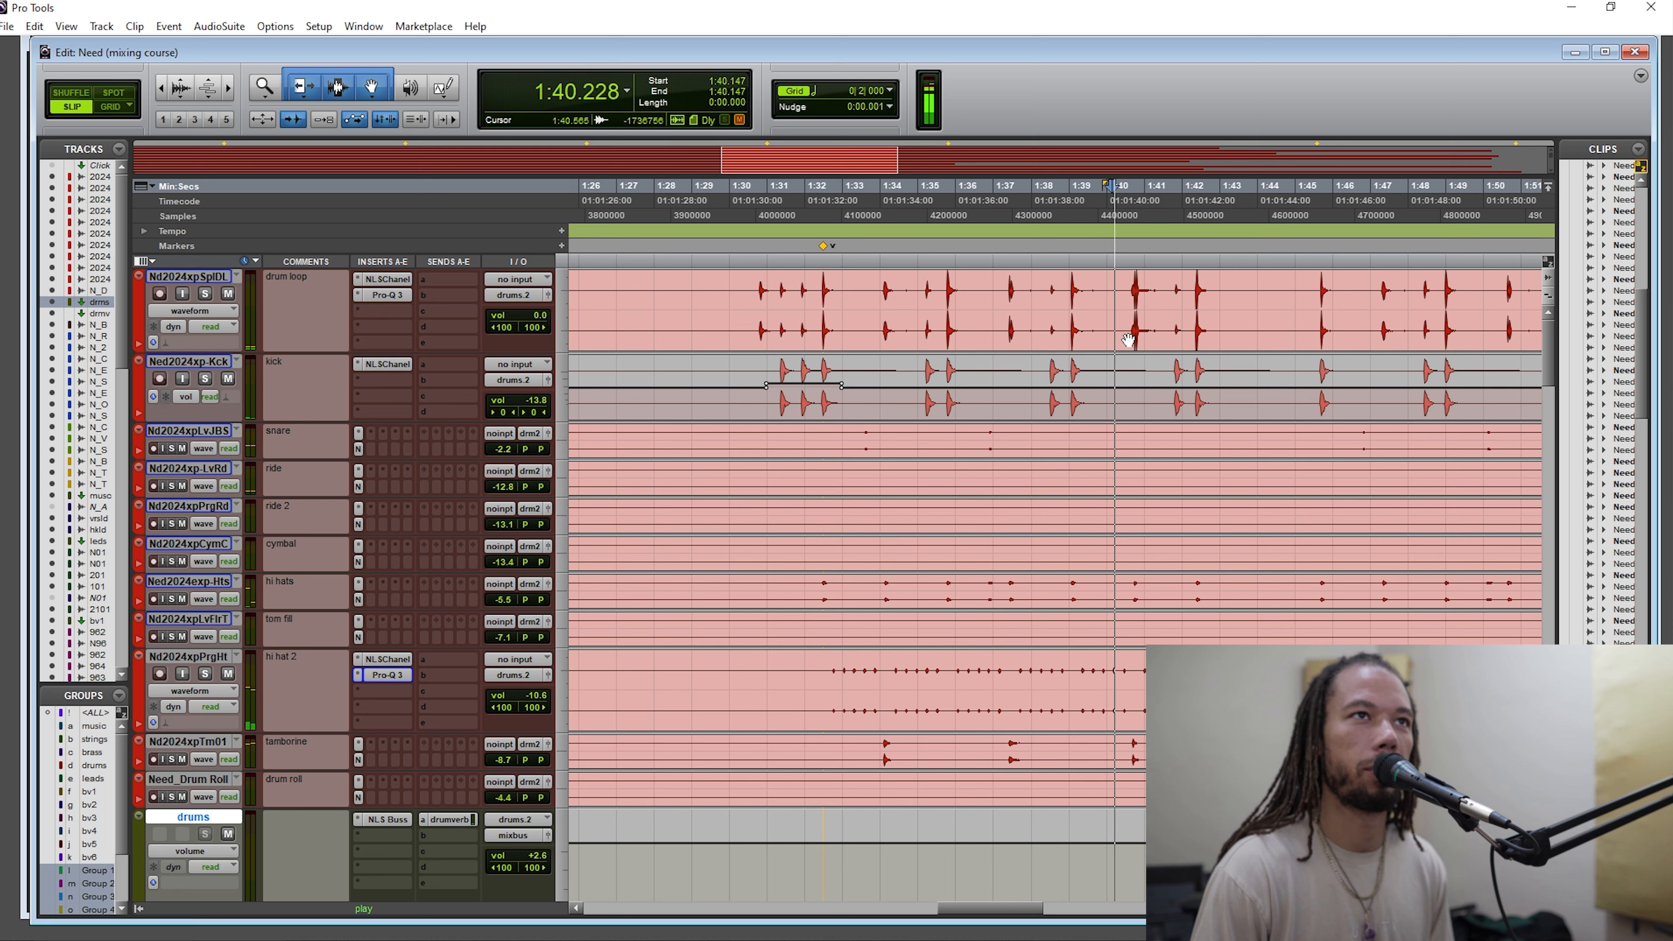
key("space")
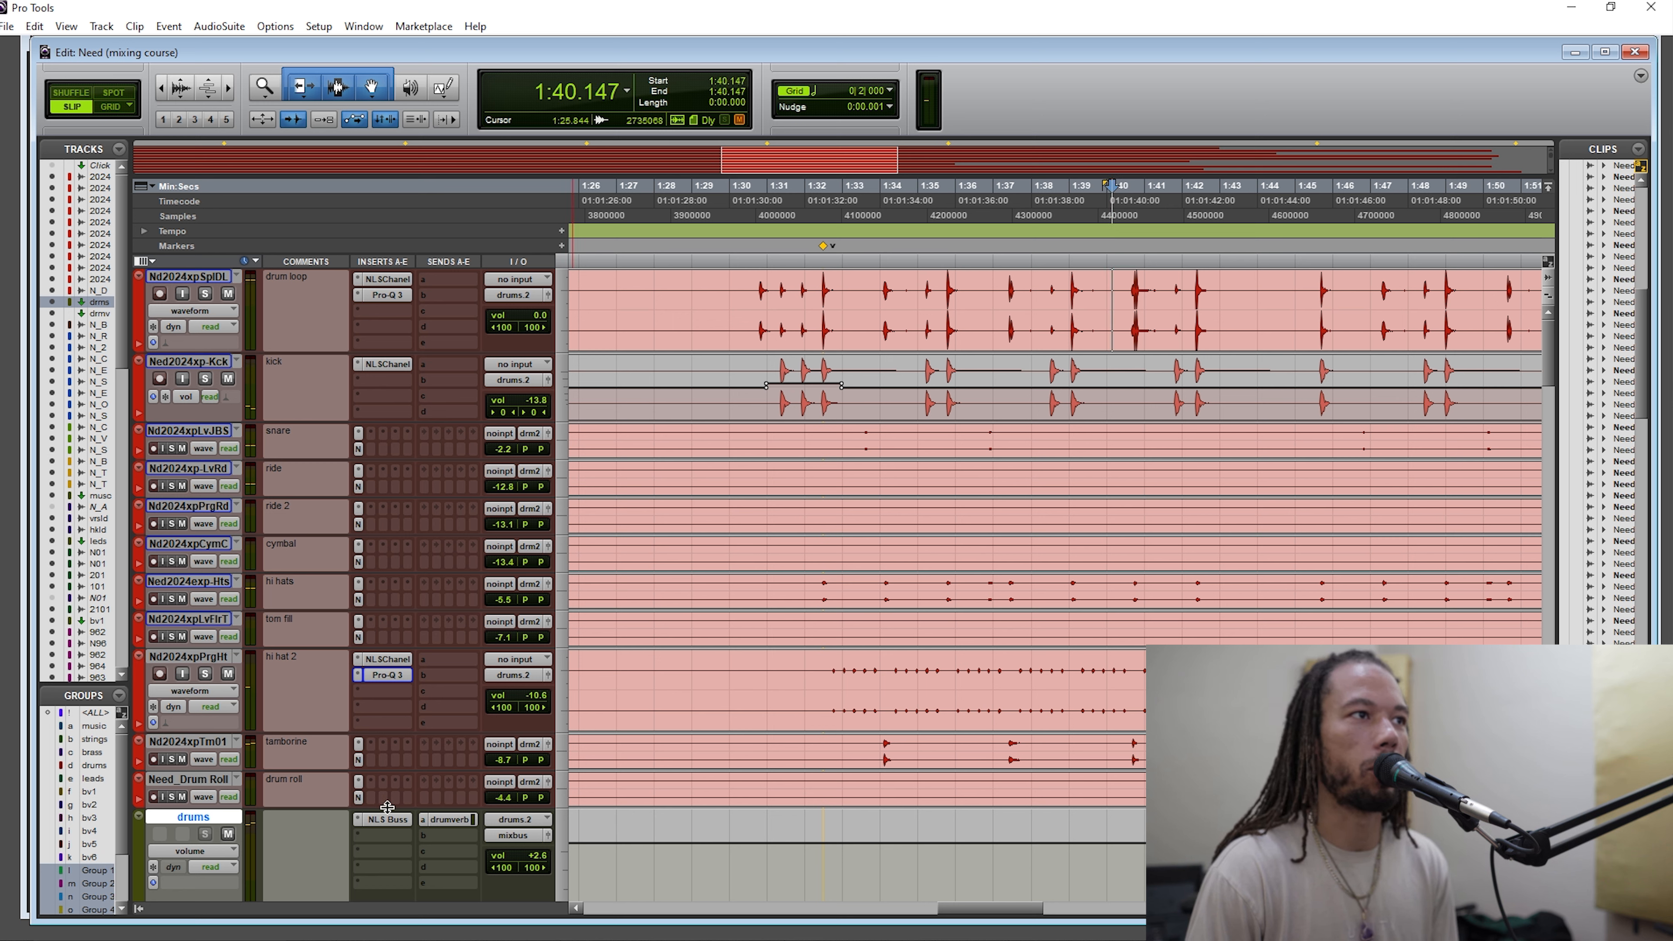
Insert FabFilter Pro-Q 3 below the NLS Buss on the drums track and remove the trial band near 10 kHz.
left_click(392, 833)
left_click(428, 862)
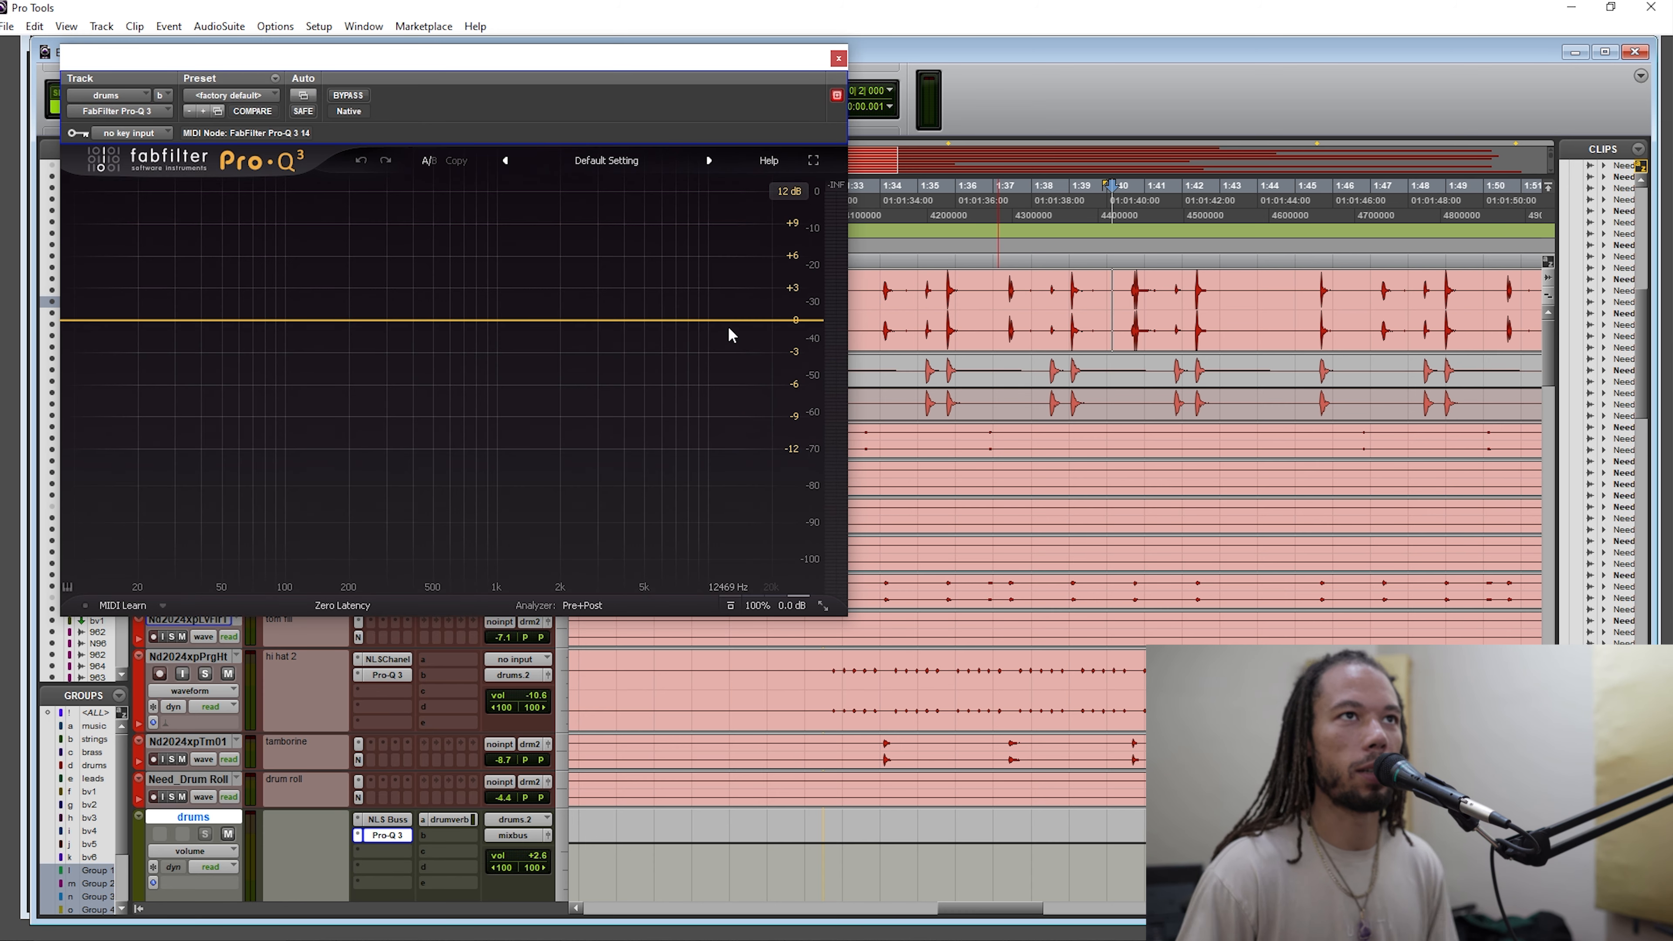
left_click(710, 322)
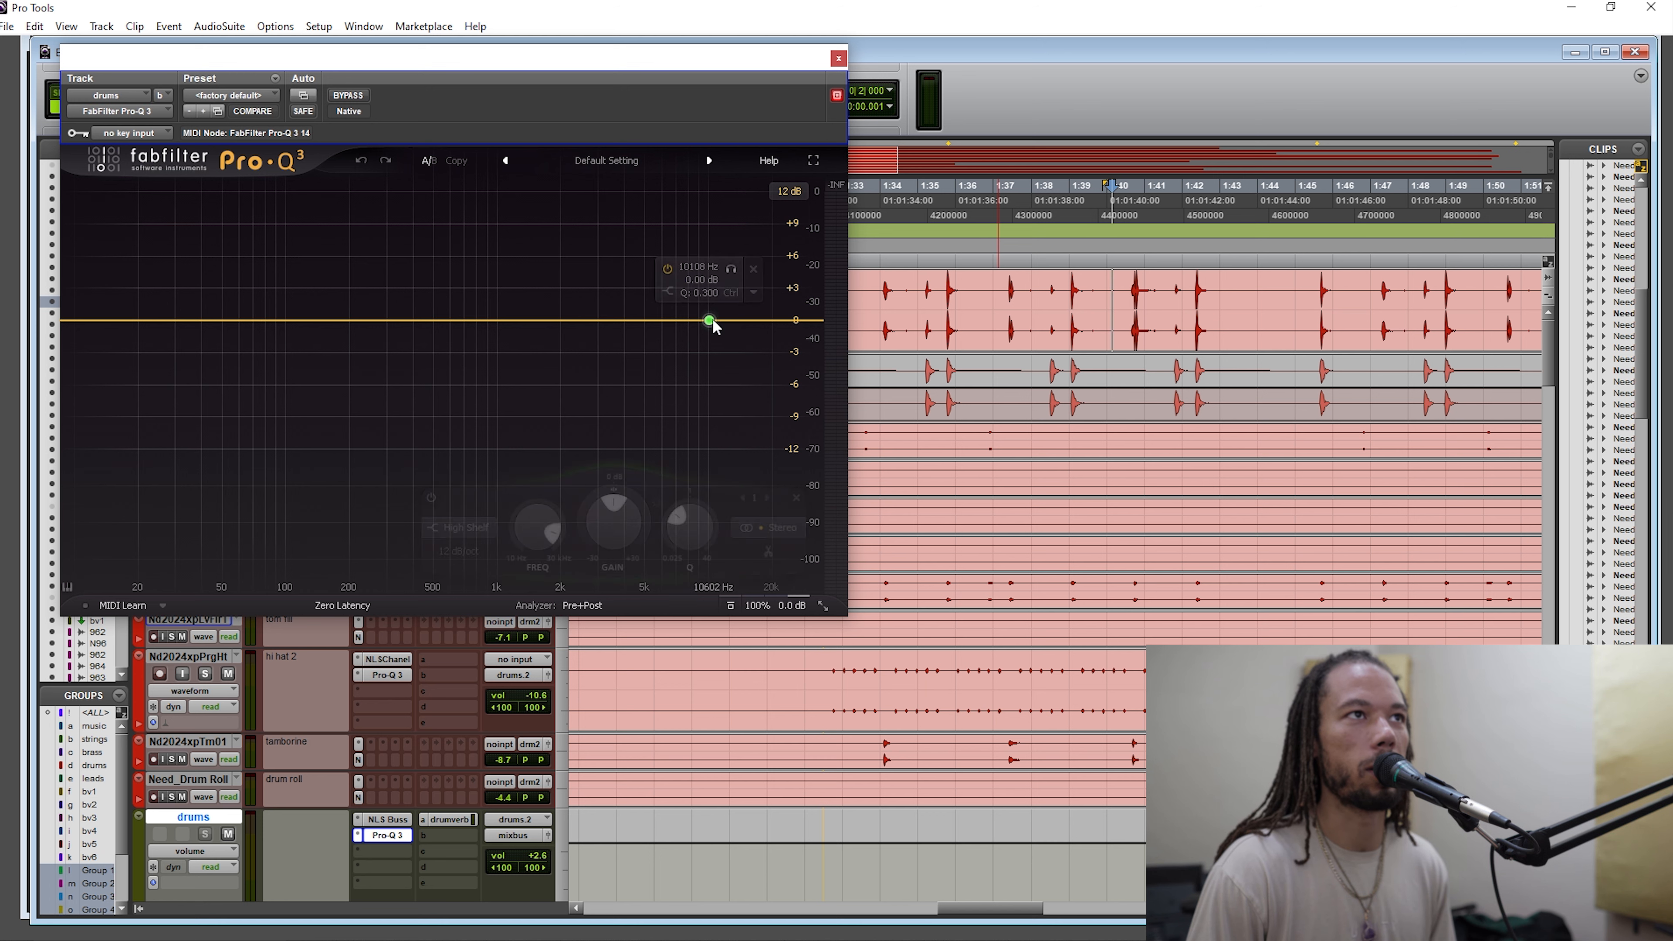
left_click(795, 497)
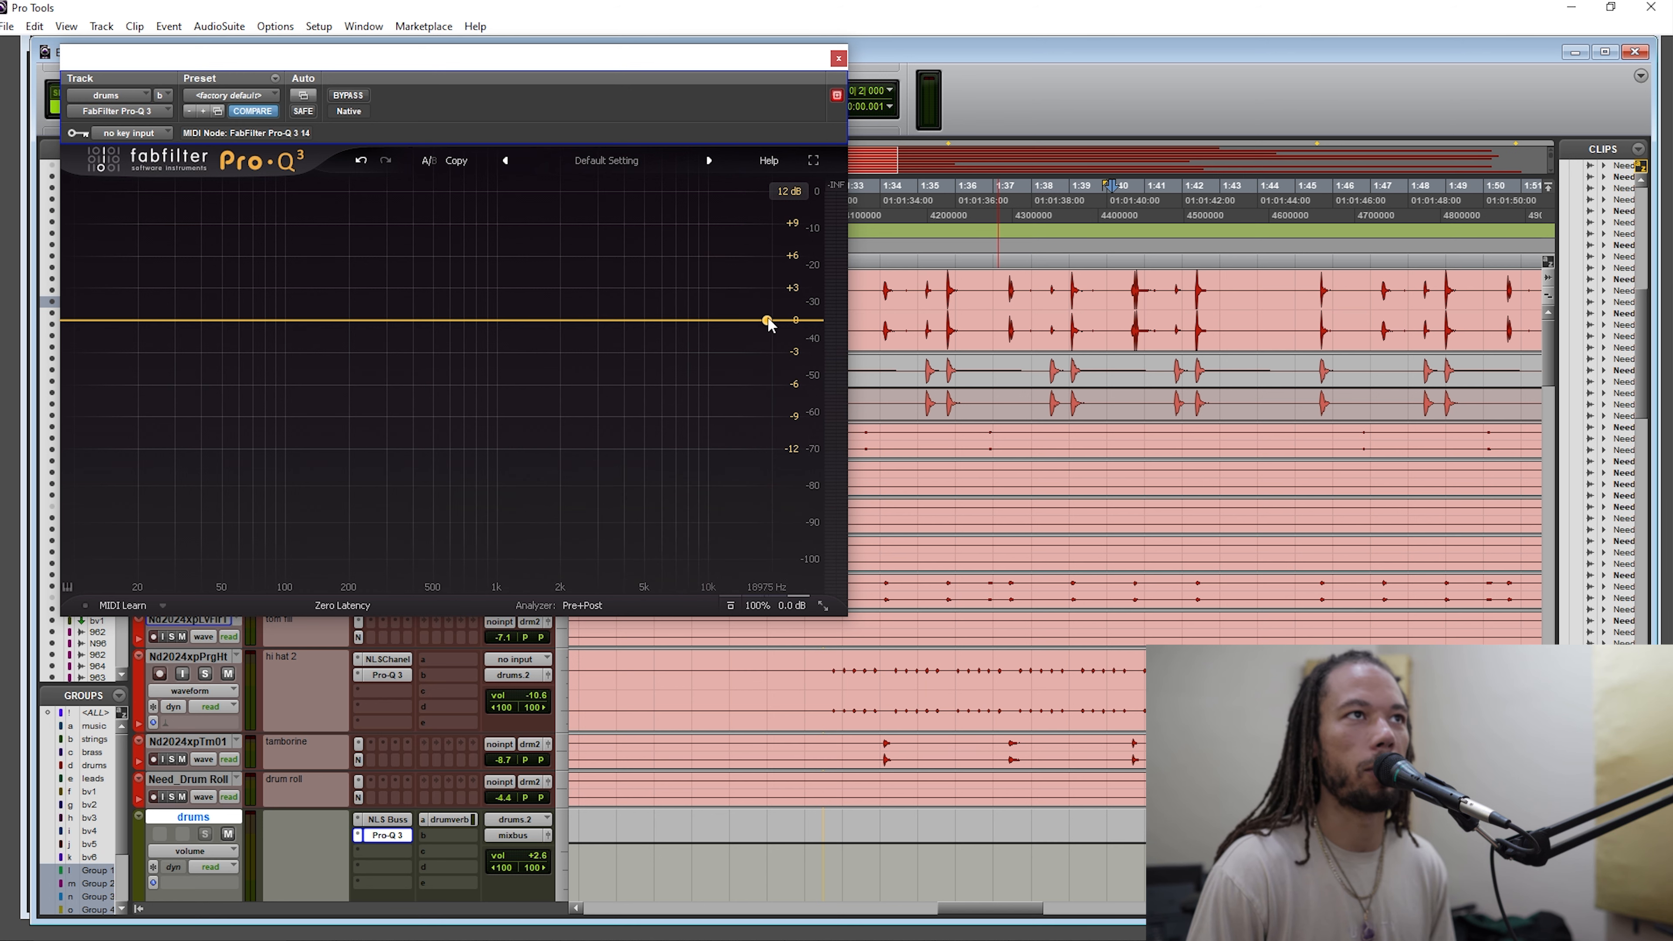
Add a high-shelf band at 3782.6 Hz to the drums EQ, with its gain at 0 dB and Q at 1.
left_click(742, 322)
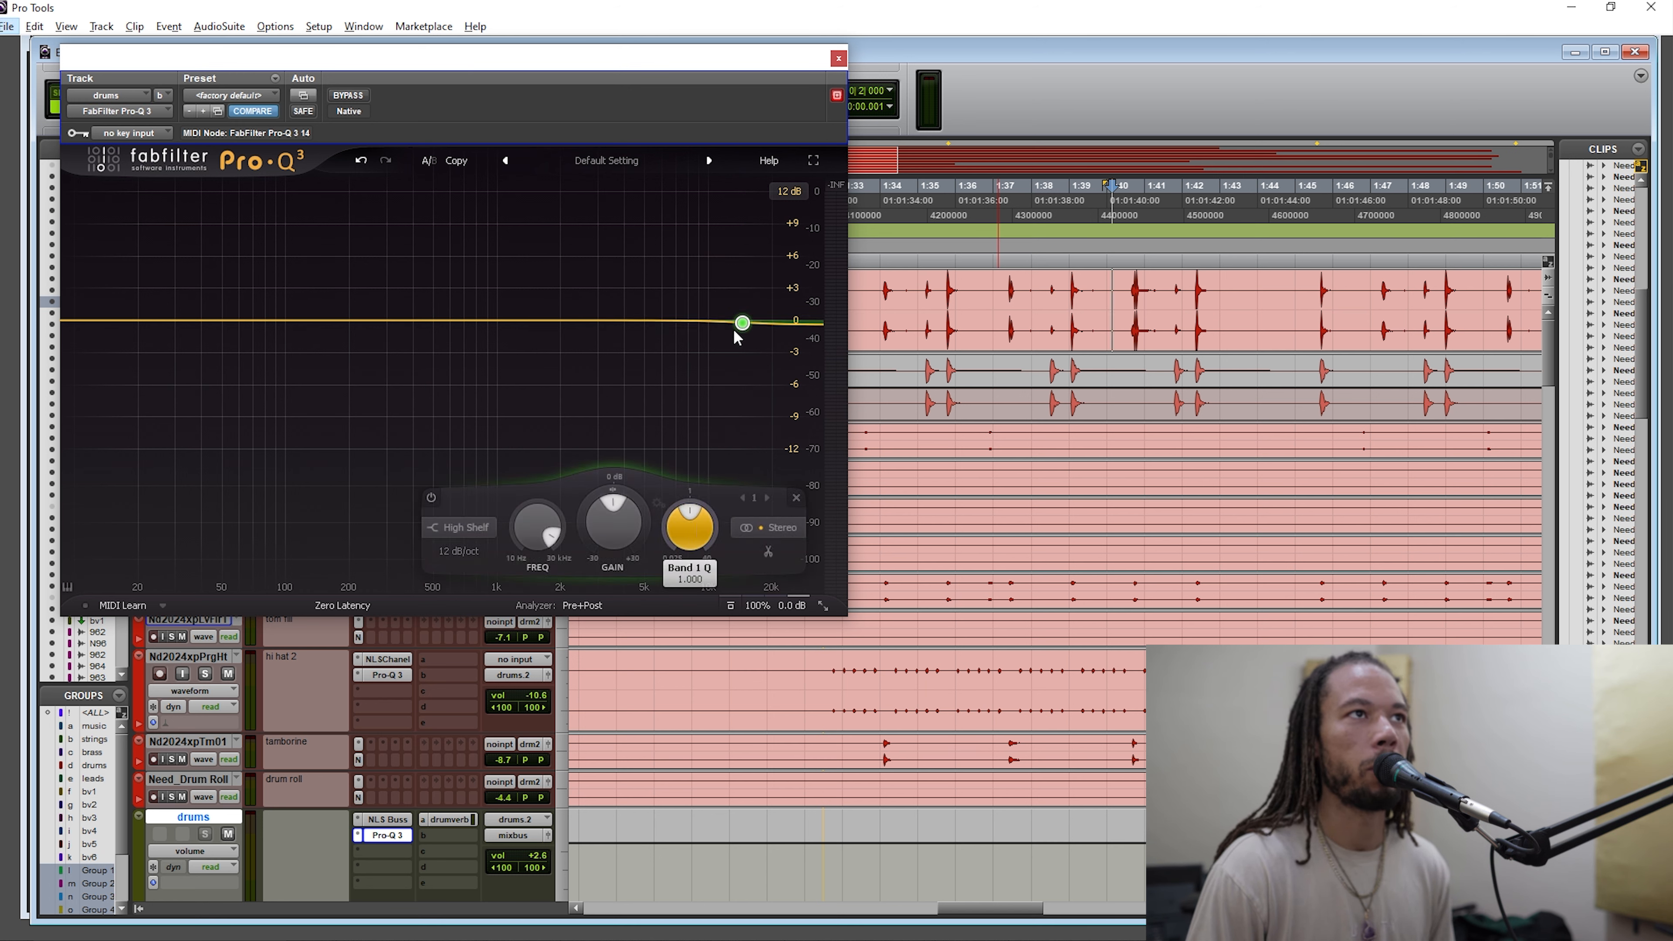
left_click_drag(741, 324, 611, 330)
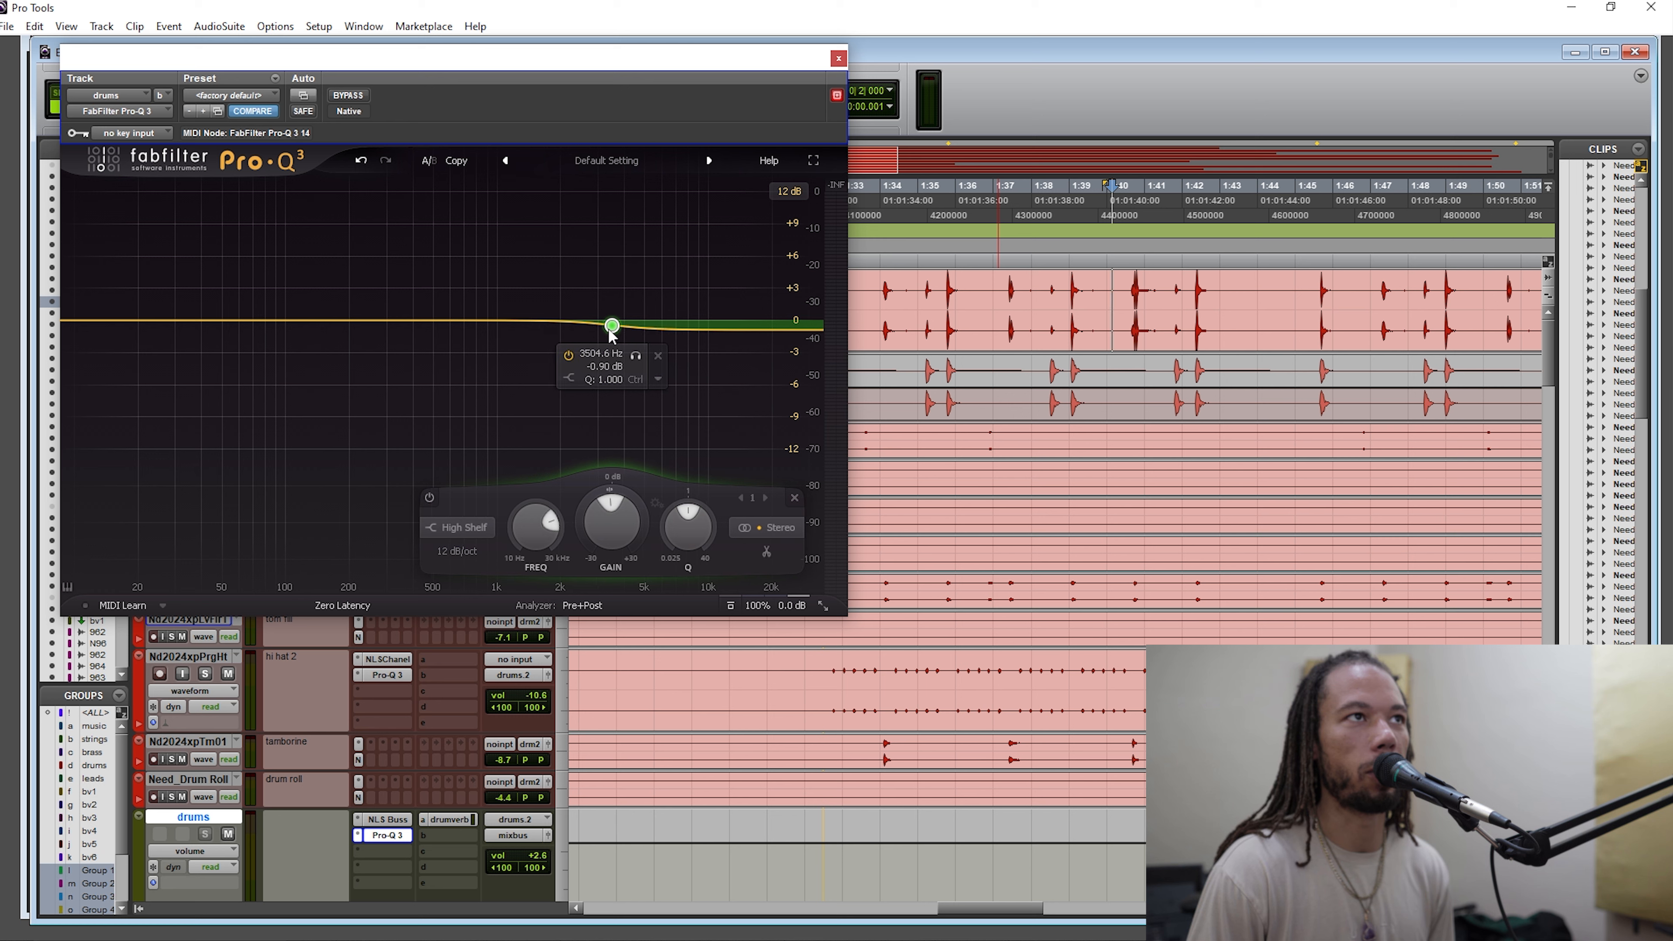
double_click(611, 521)
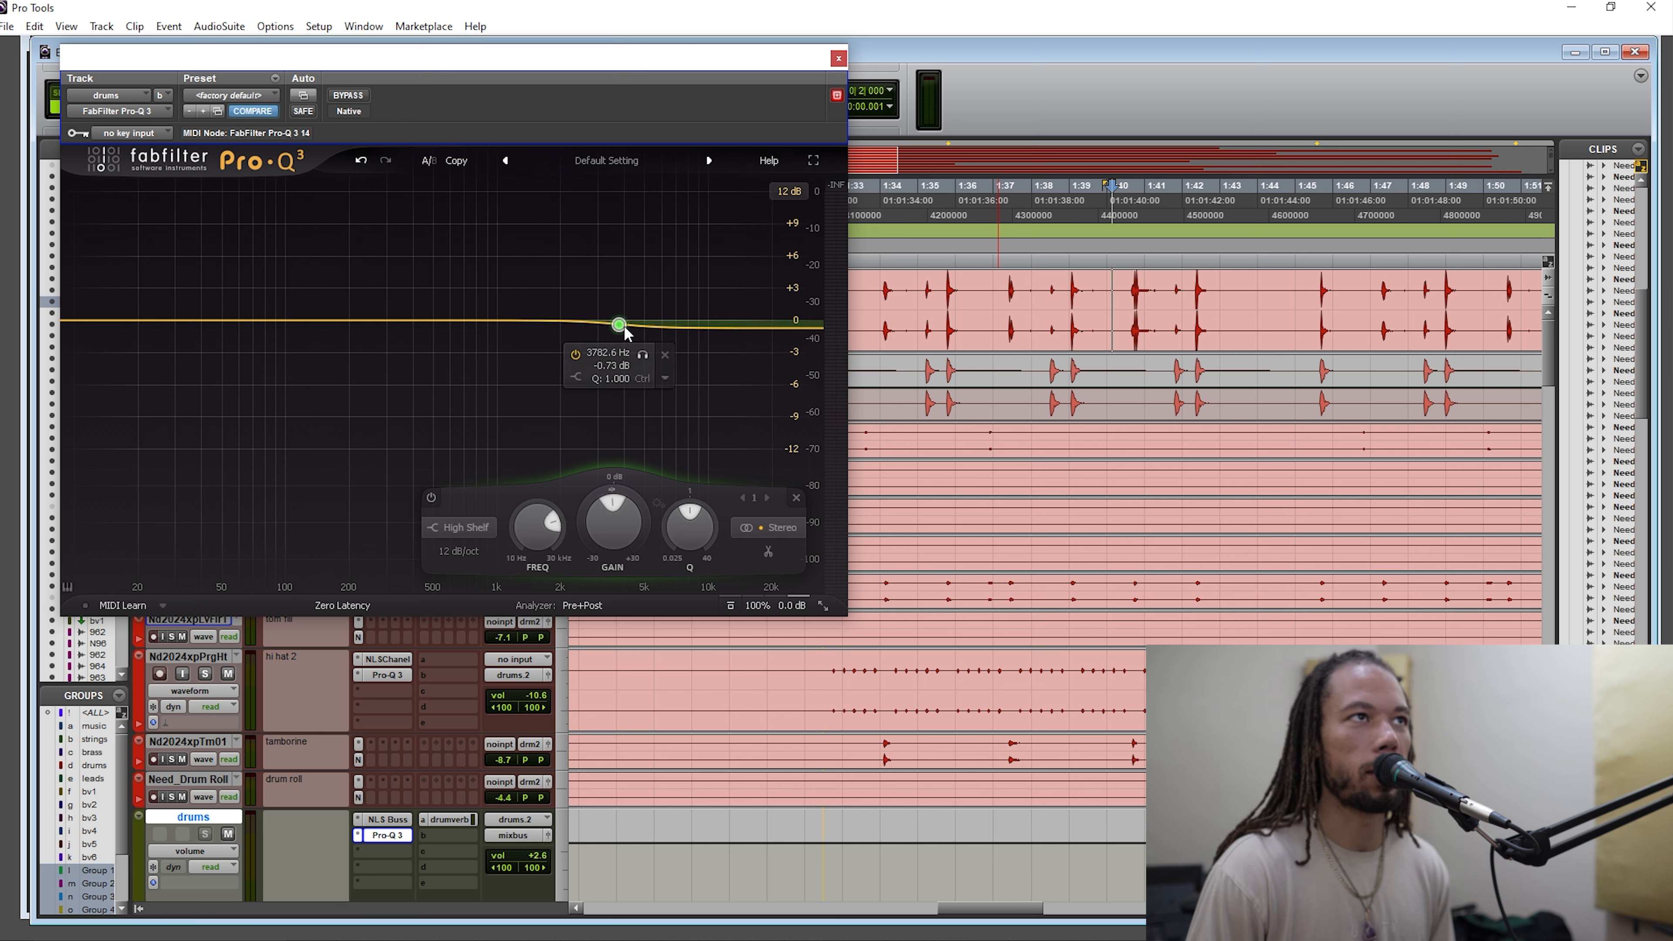
left_click_drag(615, 321, 619, 324)
double_click(629, 519)
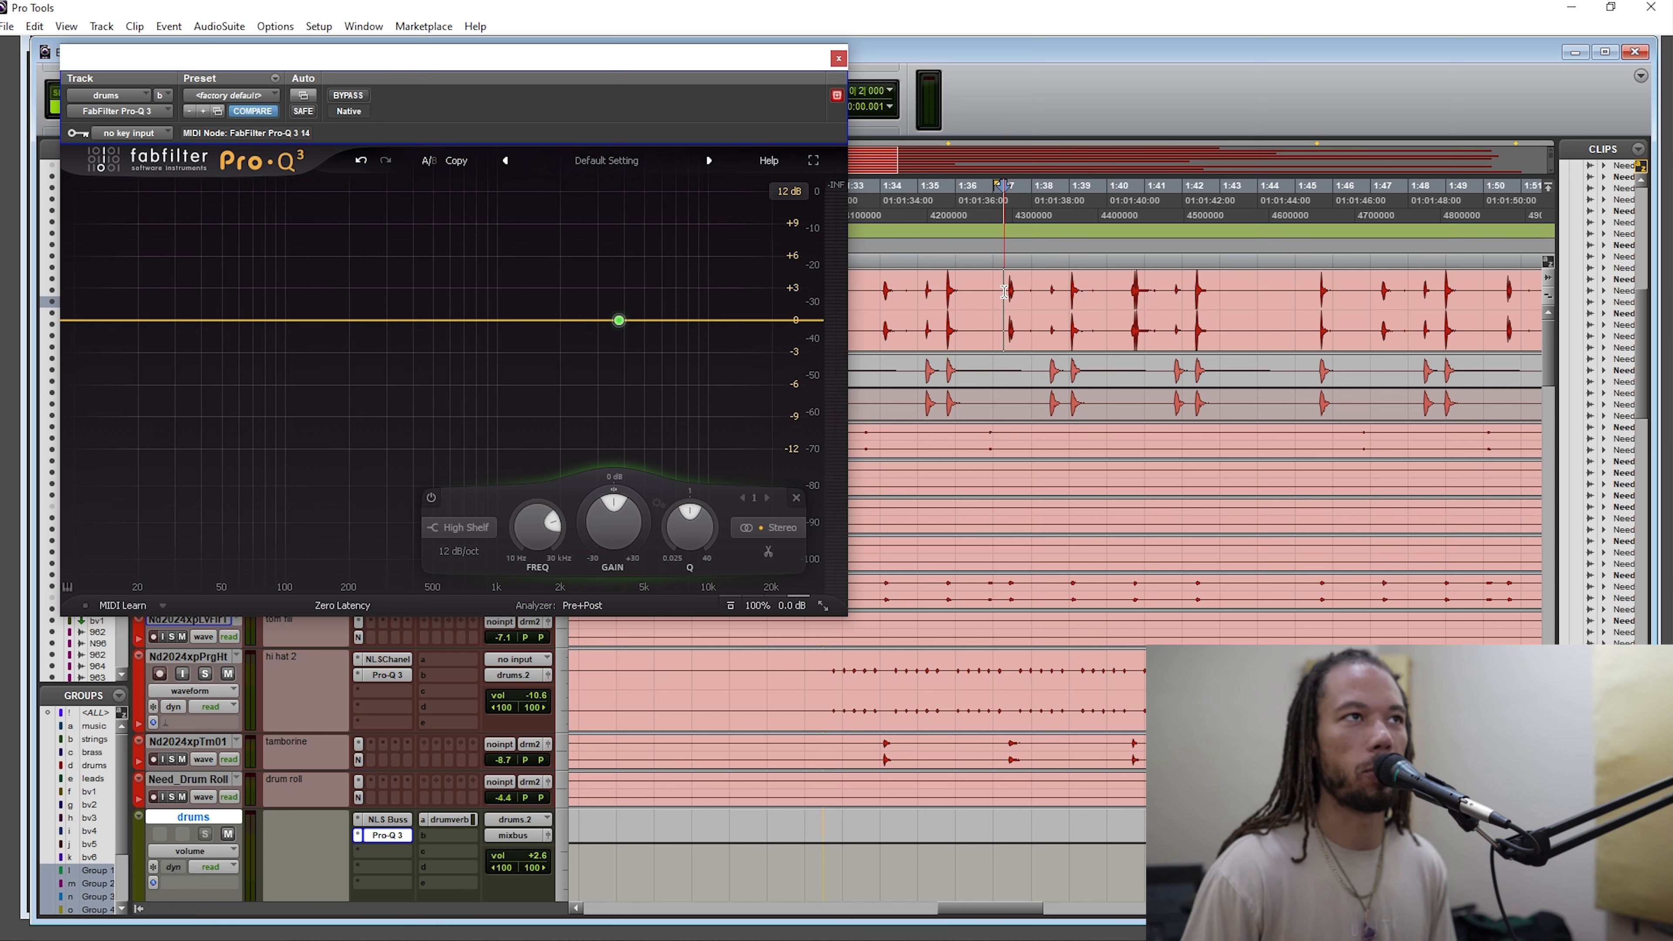
Play the drums from about 1:37 and set the high-shelf band's dynamic range to -1.08 dB during playback.
key("space")
mouse_move(626, 288)
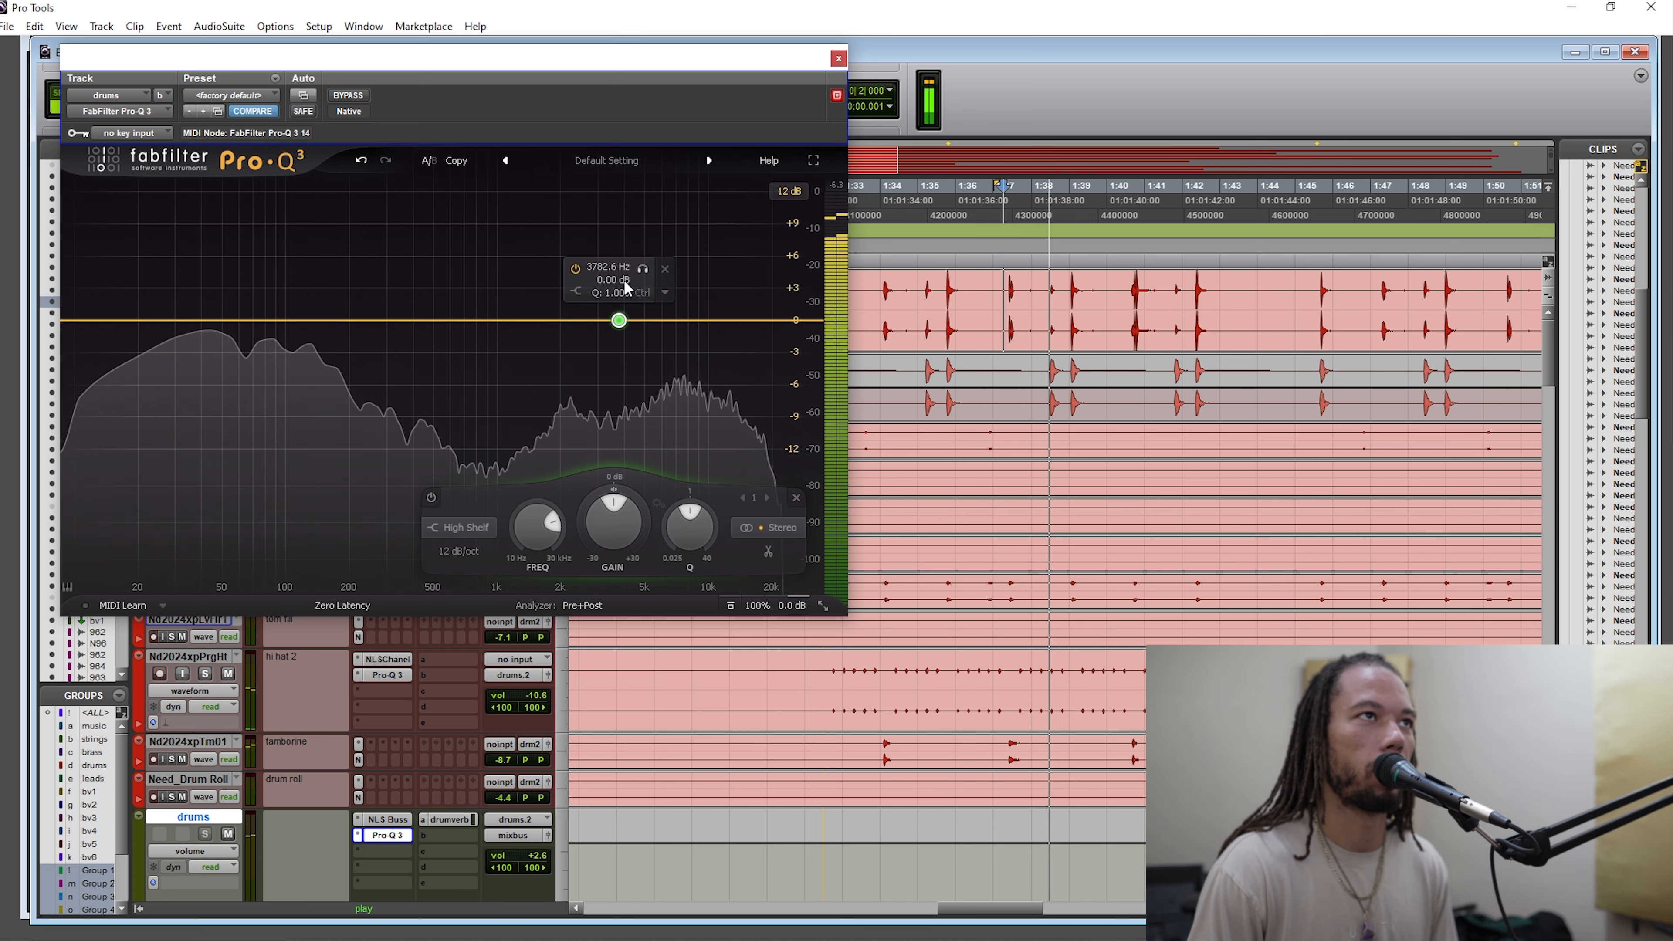
mouse_move(619, 495)
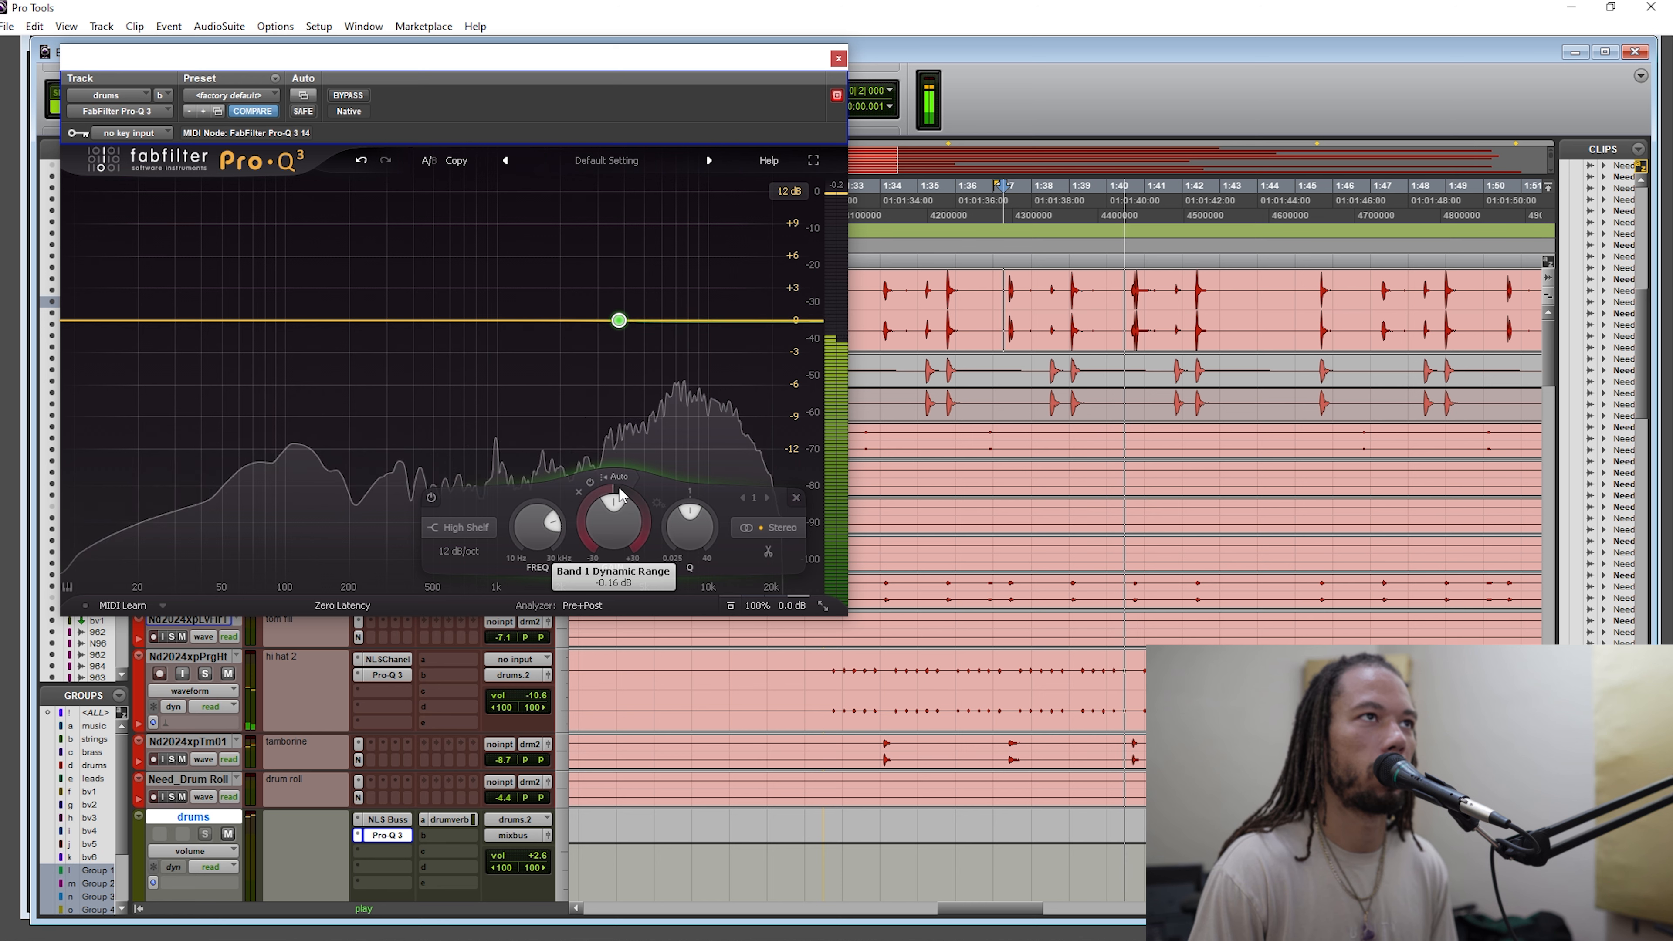
left_click_drag(619, 487, 618, 492)
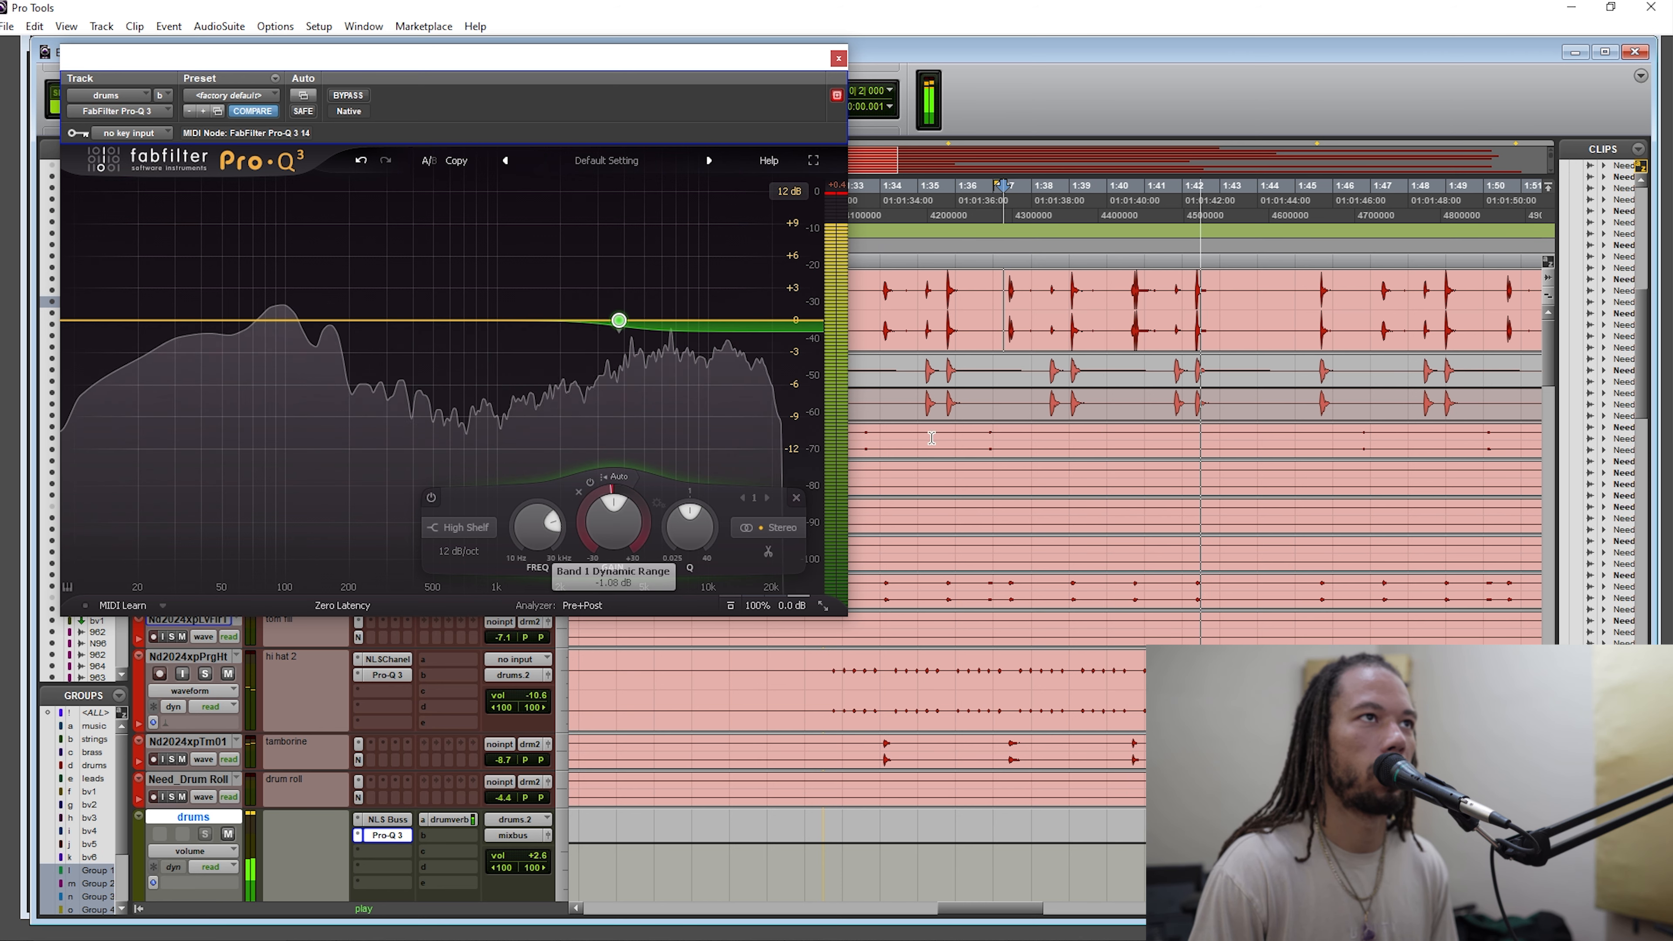
key("space")
Audition the drums from about 1:38 with the dynamic high shelf active.
left_click_drag(1148, 289, 1121, 289)
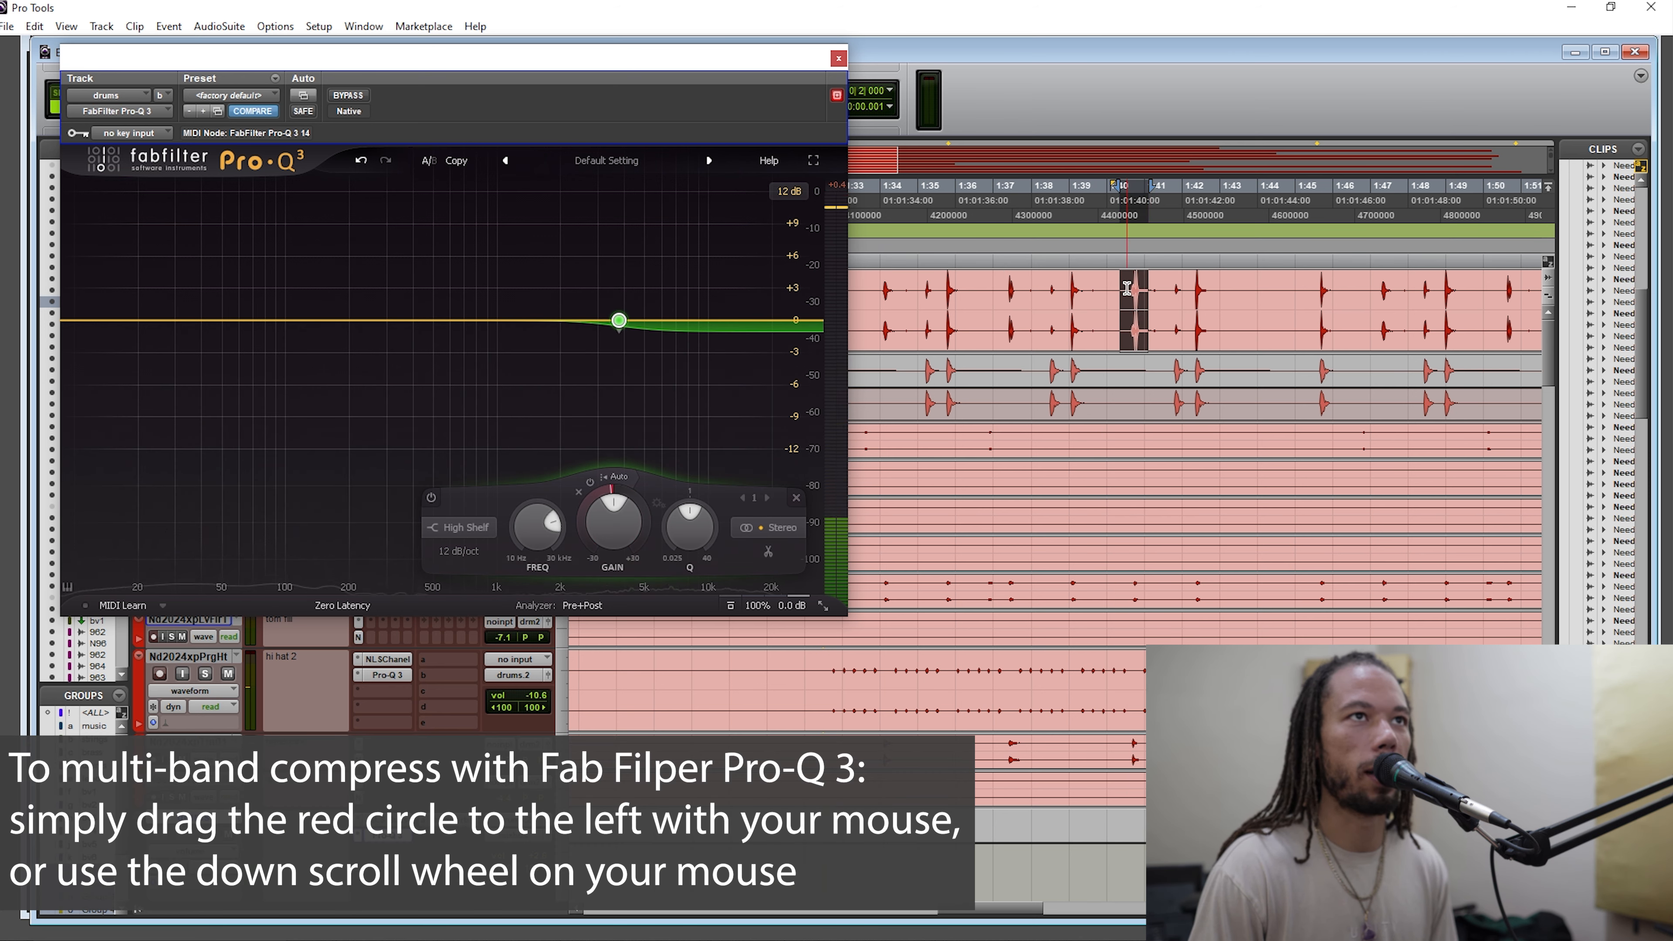
left_click(1063, 290)
key("space")
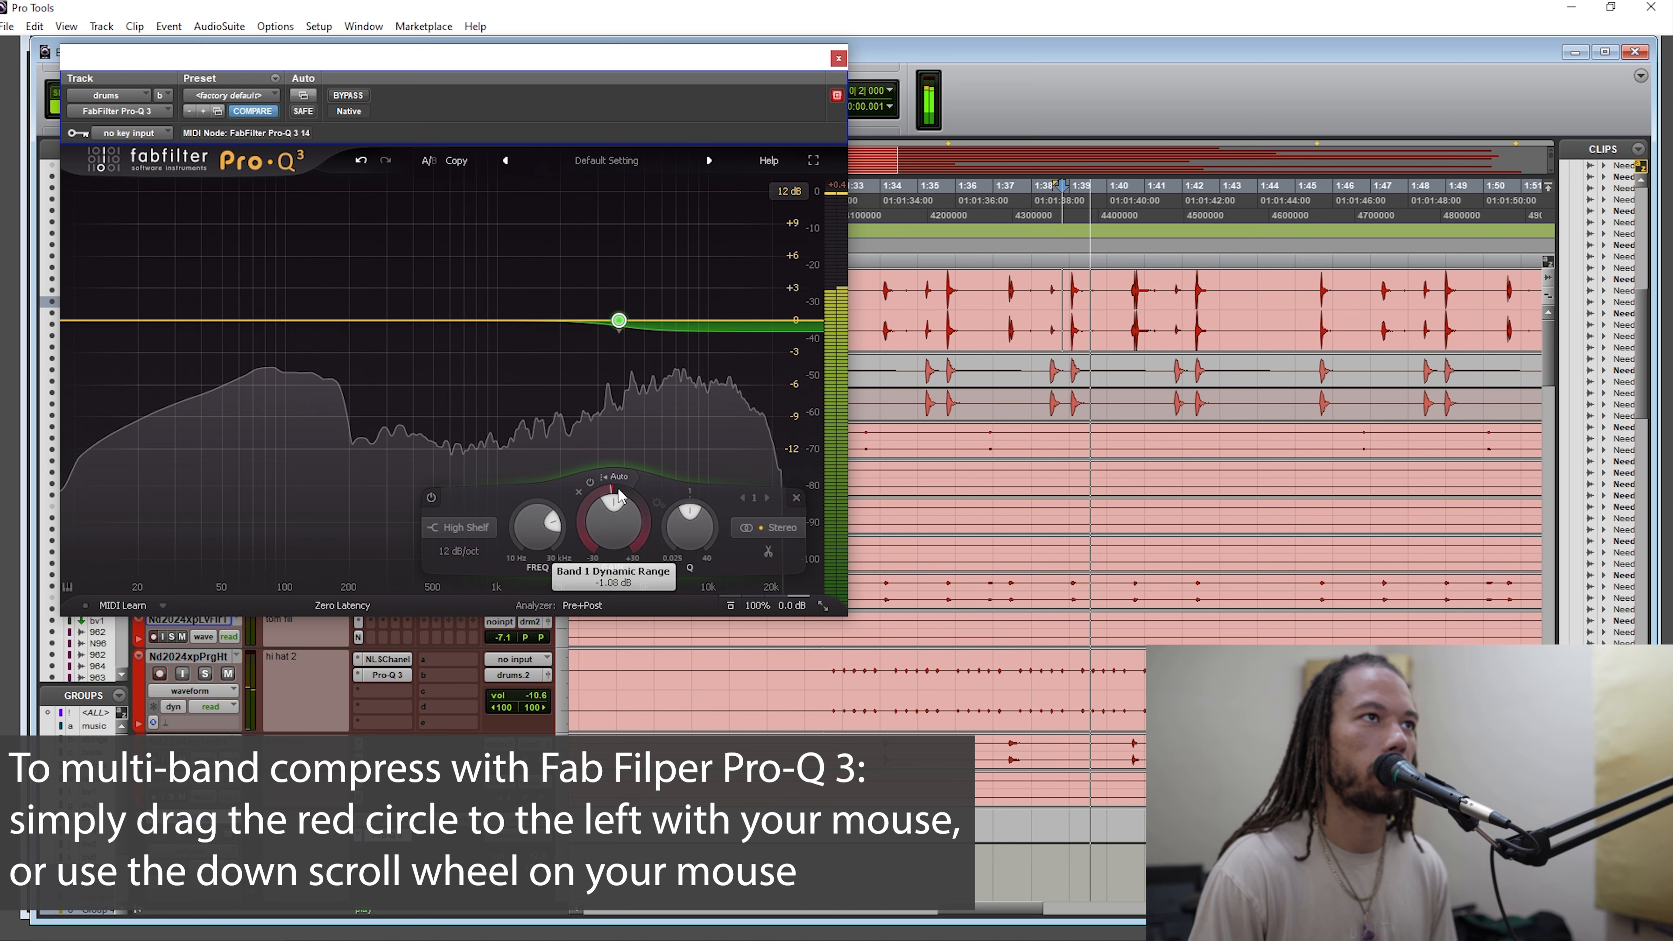
Lower the high-shelf band's dynamic range to -1.84 dB and its frequency to 2903.8 Hz on the drums bus EQ.
left_click_drag(619, 484, 619, 485)
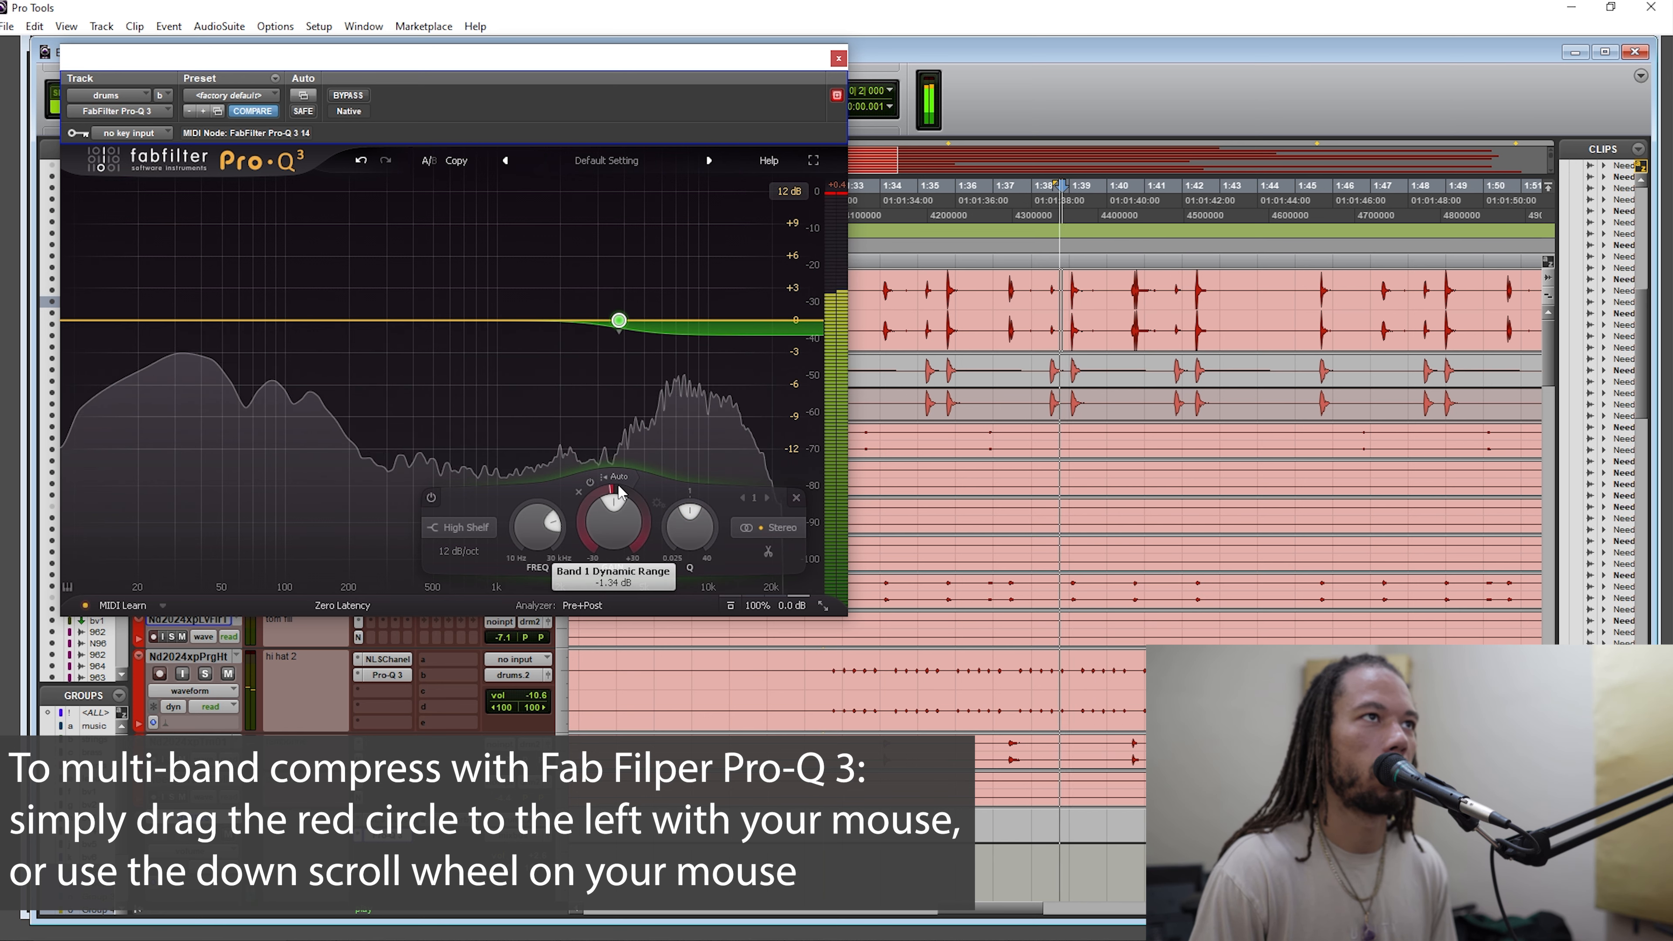
scroll(618, 487, "down", 2)
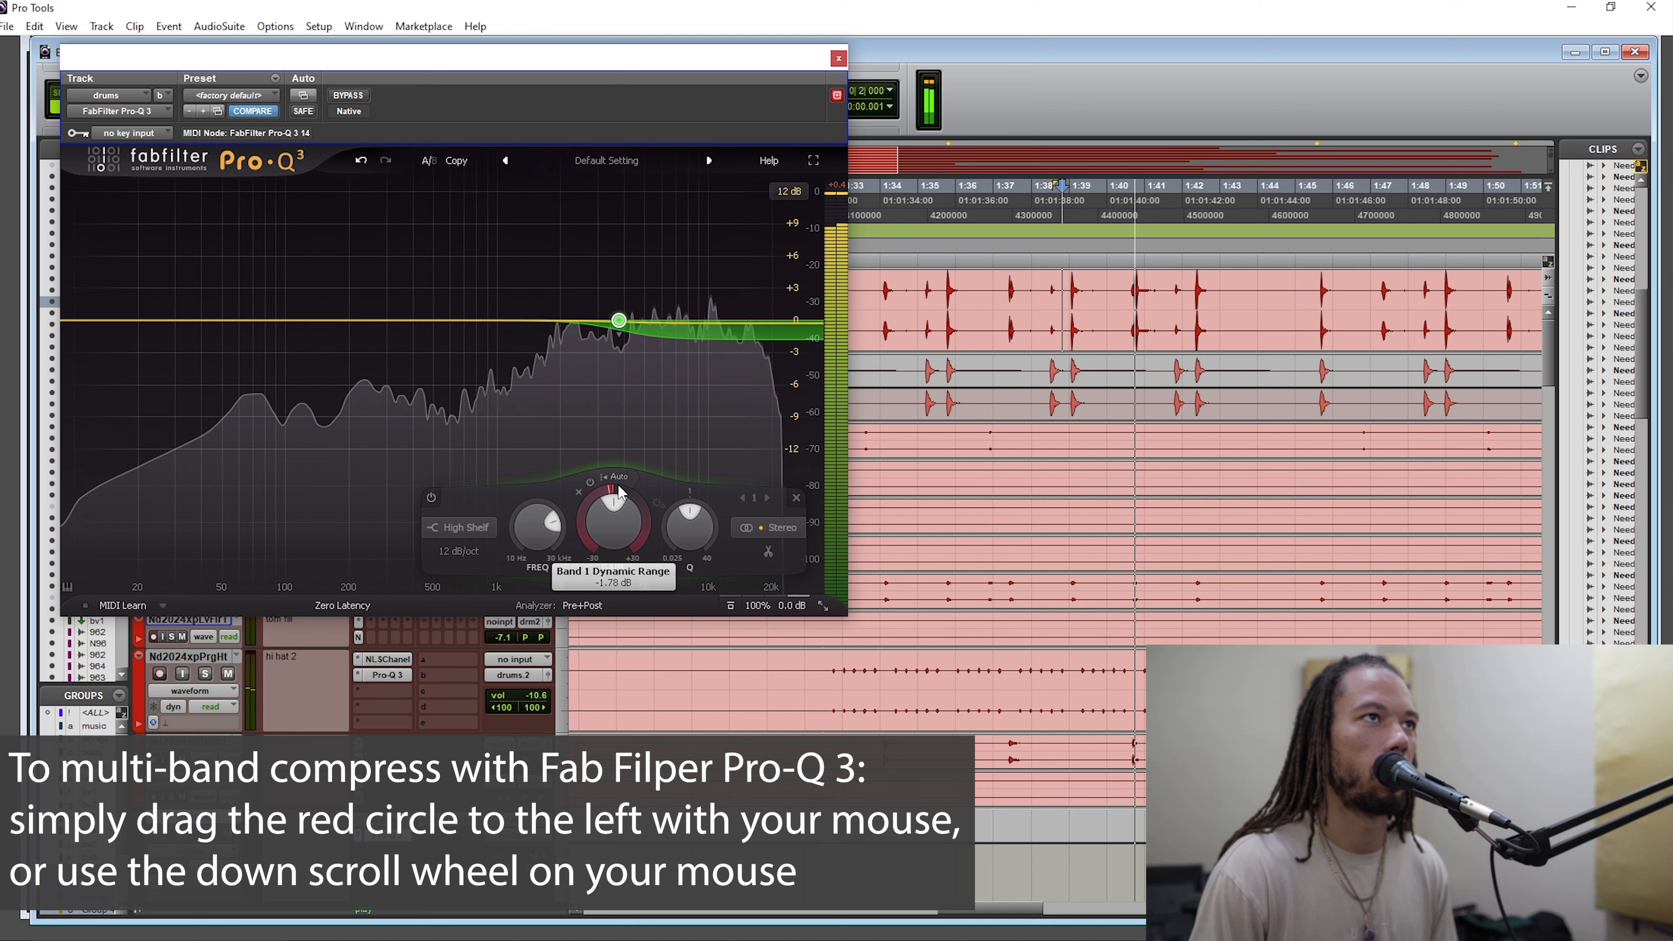
scroll(551, 528, "down", 3)
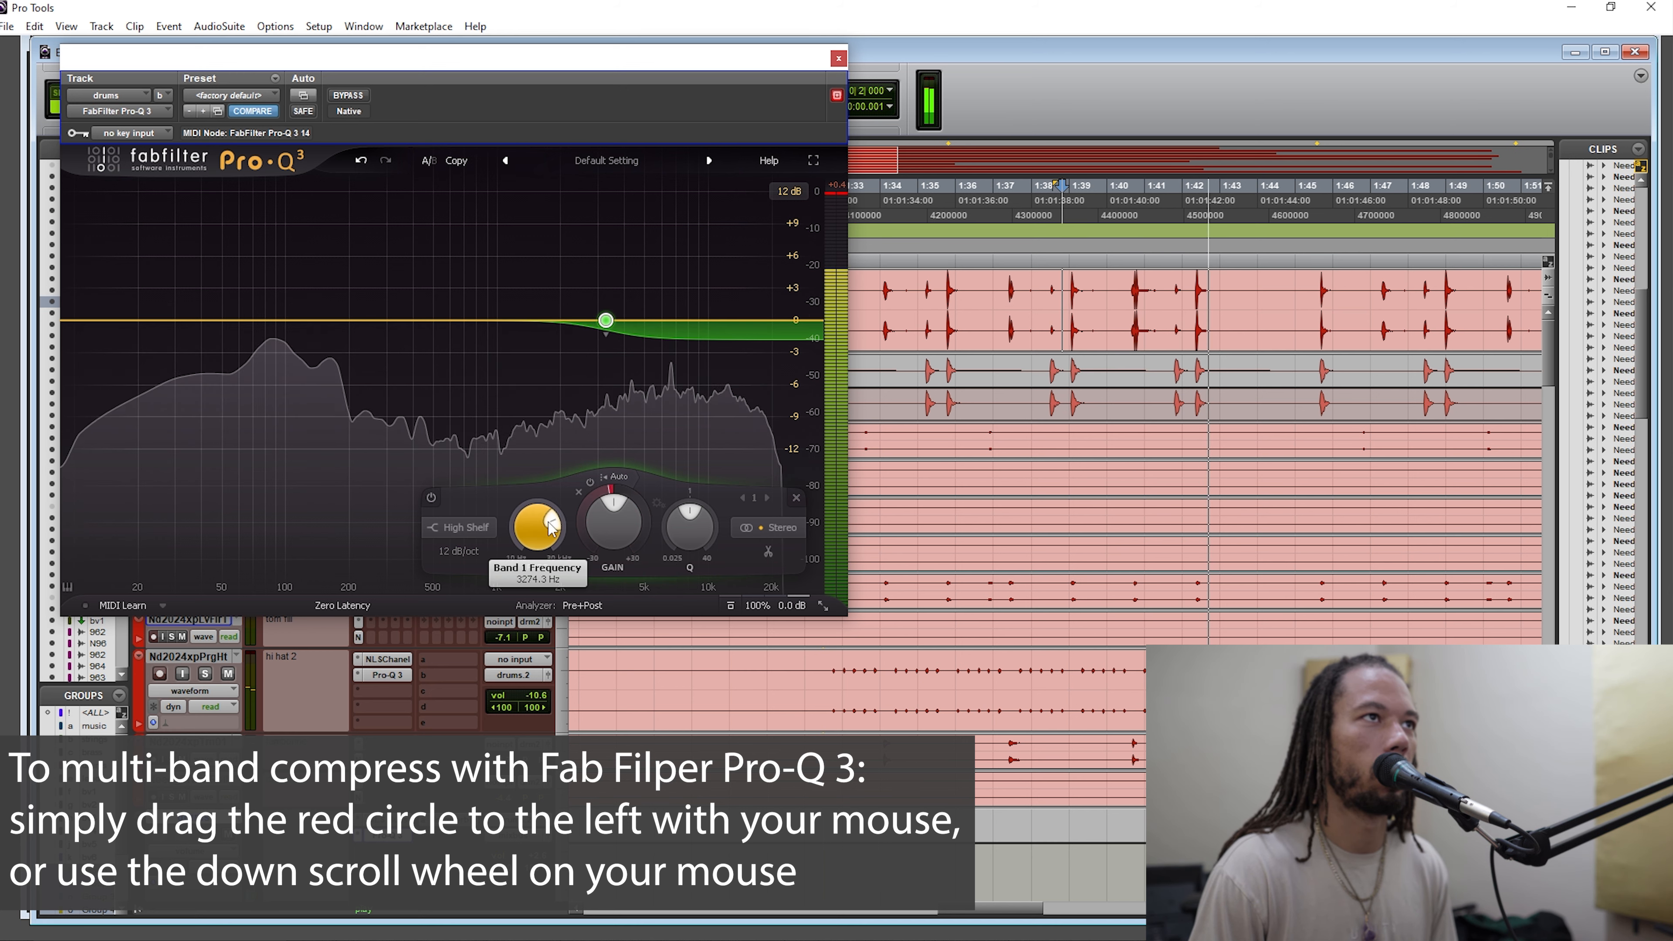
scroll(551, 527, "down", 1)
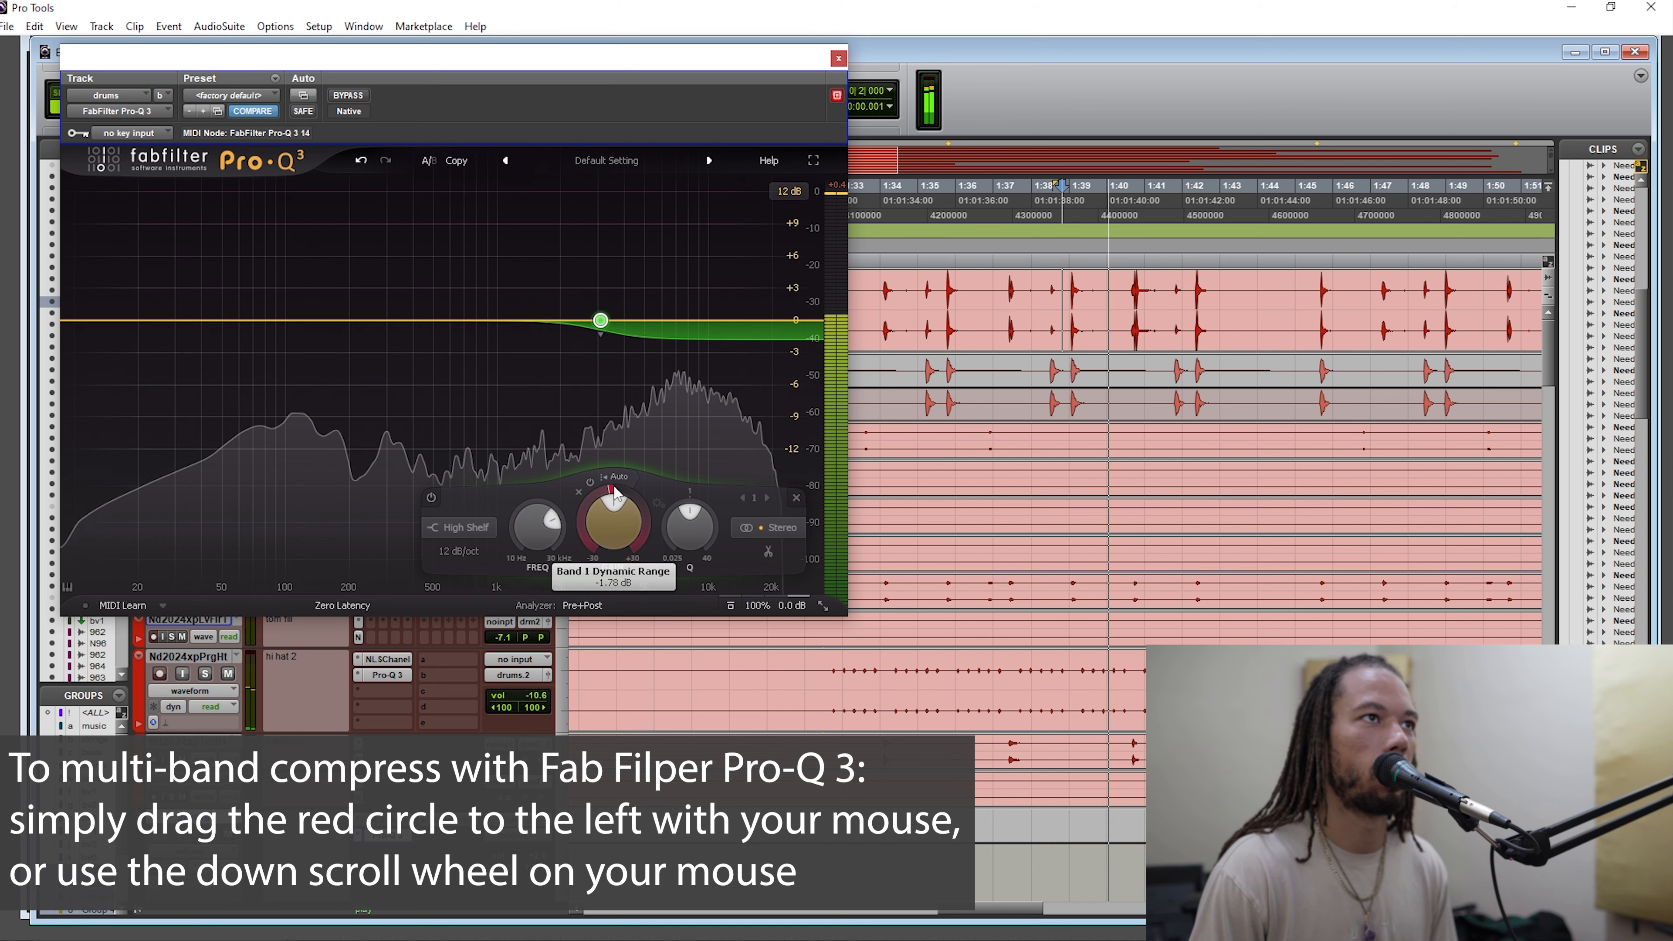
scroll(614, 487, "down", 1)
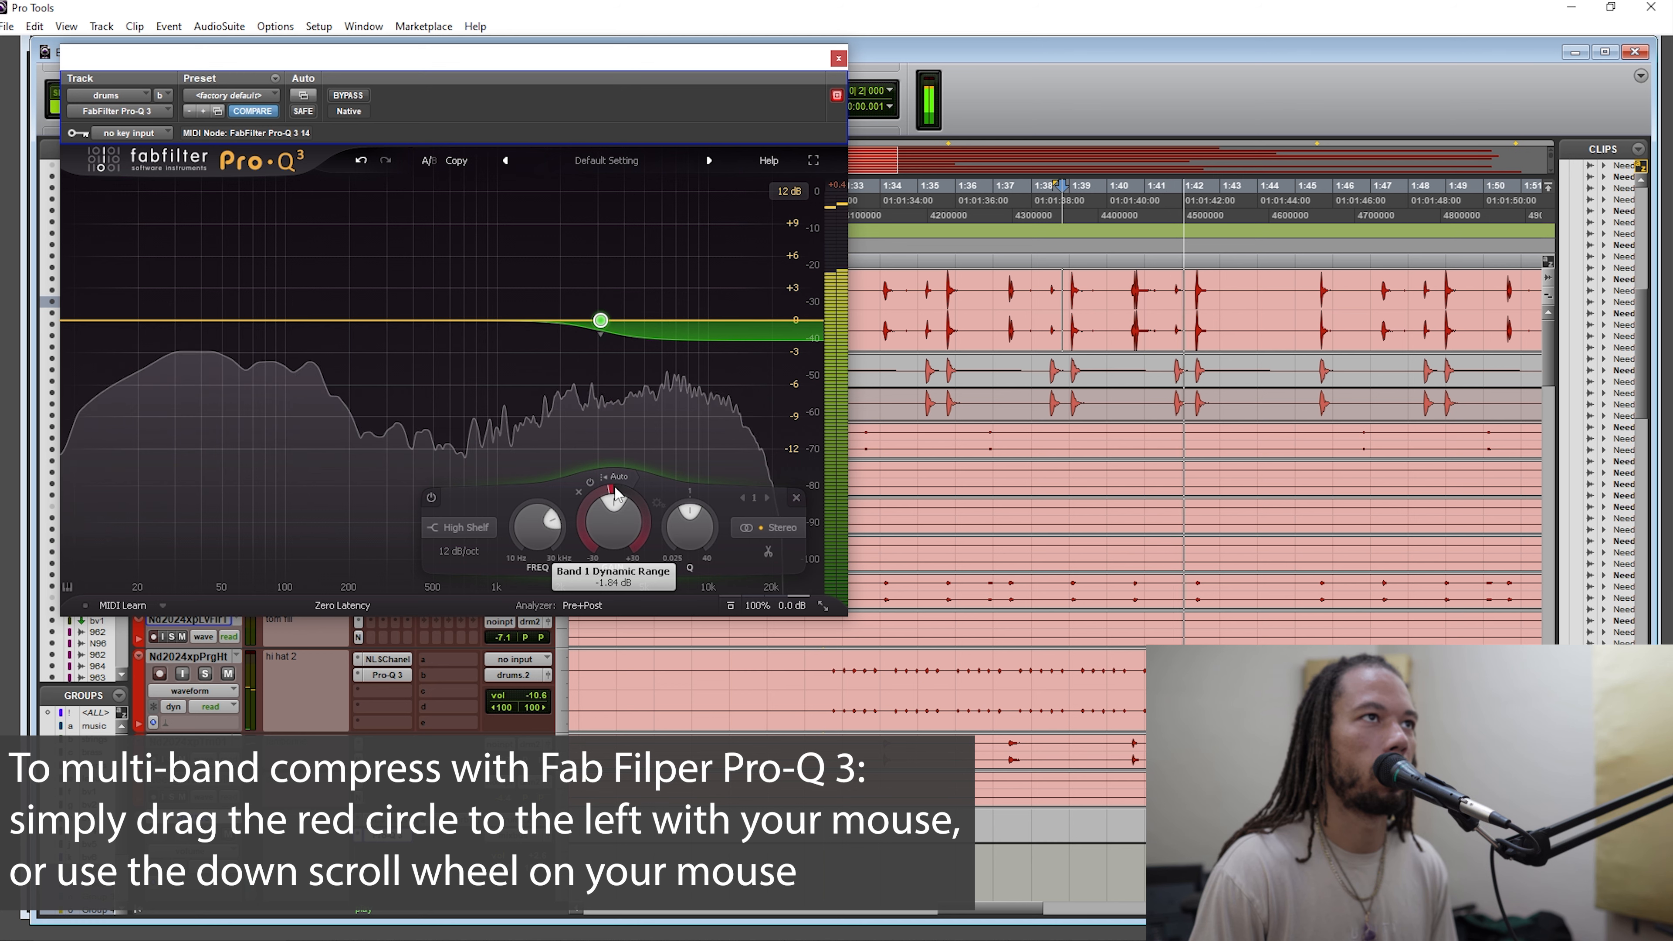
scroll(537, 527, "down", 1)
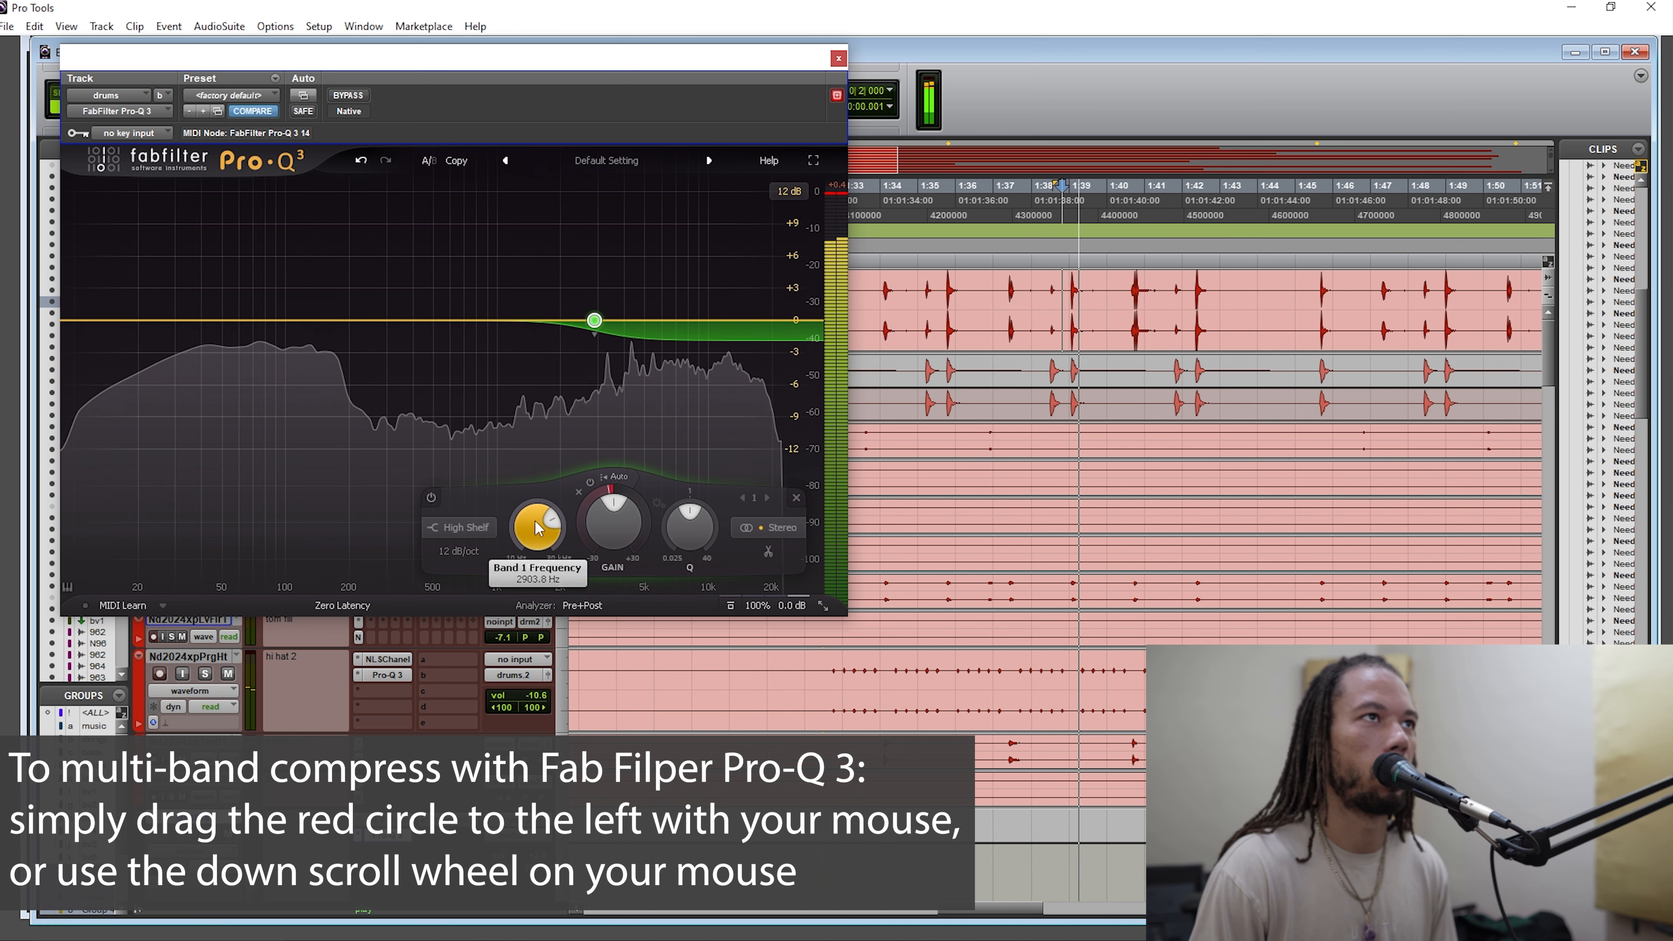
scroll(614, 491, "down", 1)
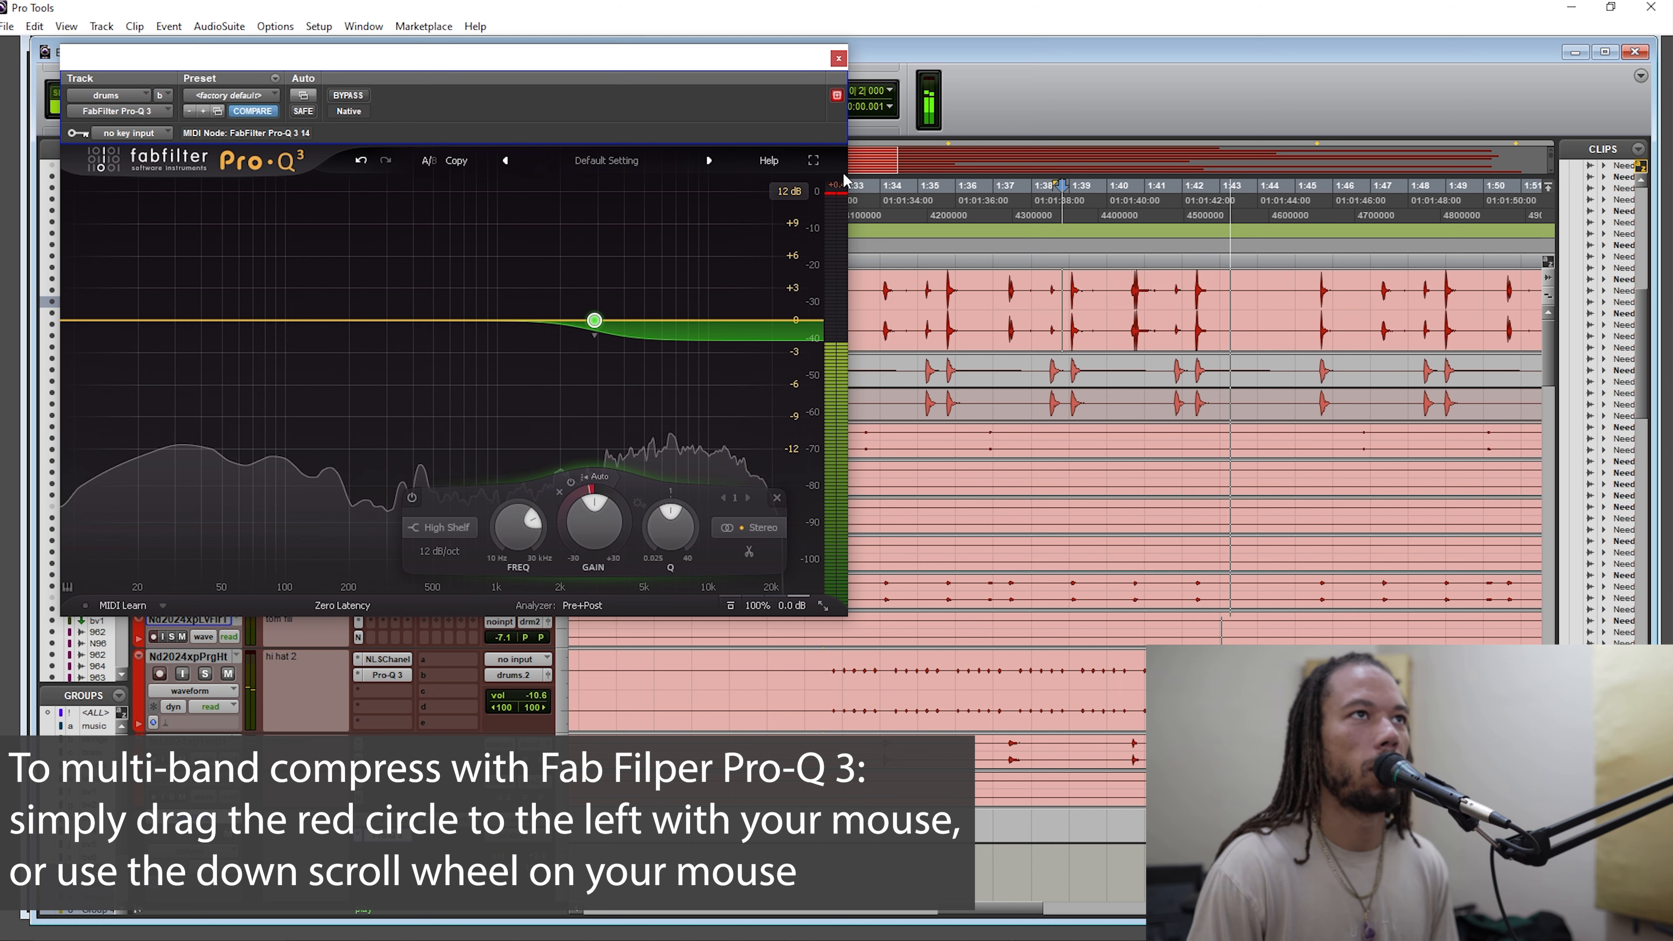
Restart playback from 1:33.878 and deepen the high-shelf band's dynamic range to -2.78 dB.
key("space")
left_click(874, 300)
key("space")
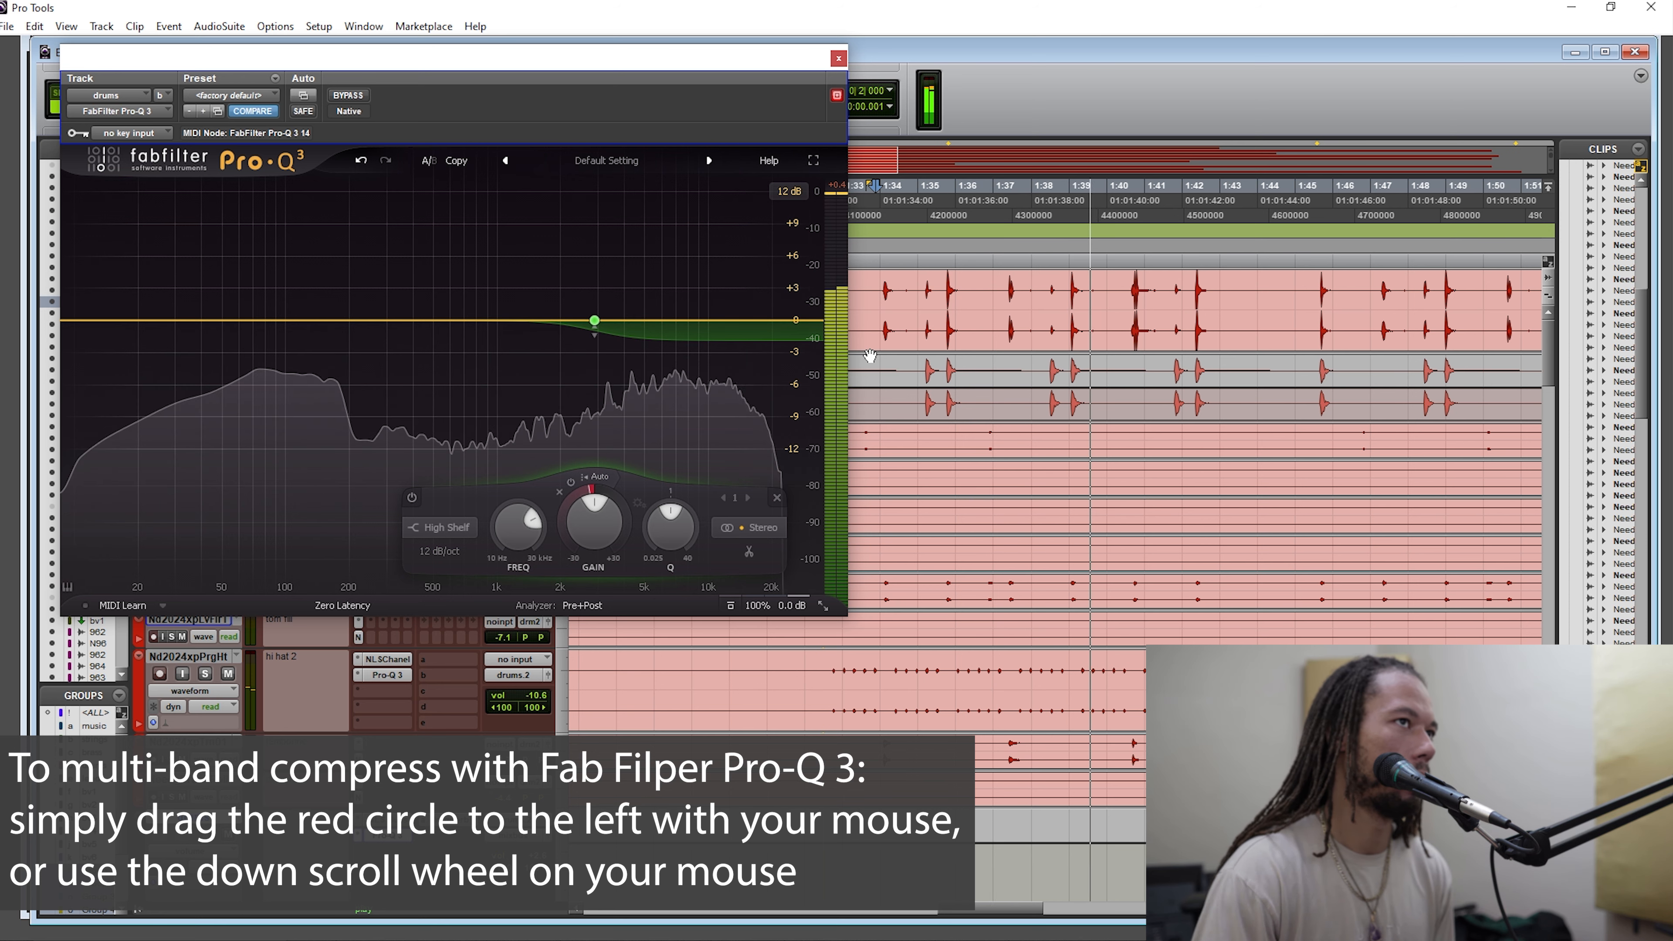
scroll(609, 499, "down", 3)
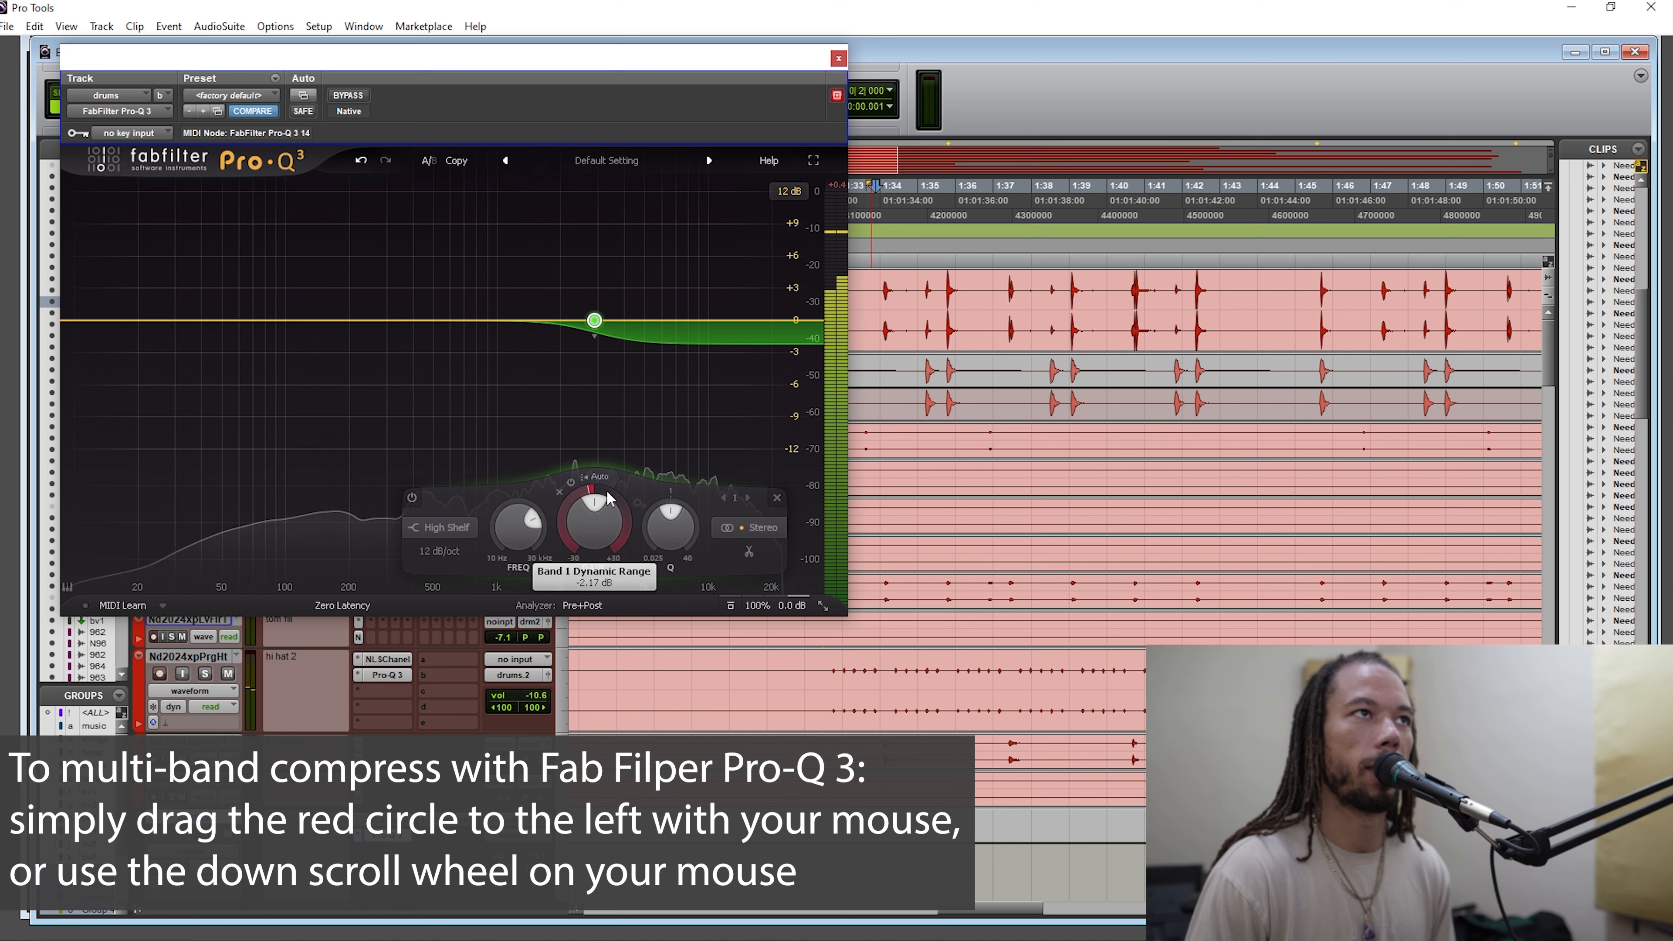
scroll(609, 499, "down", 1)
scroll(609, 499, "down", 2)
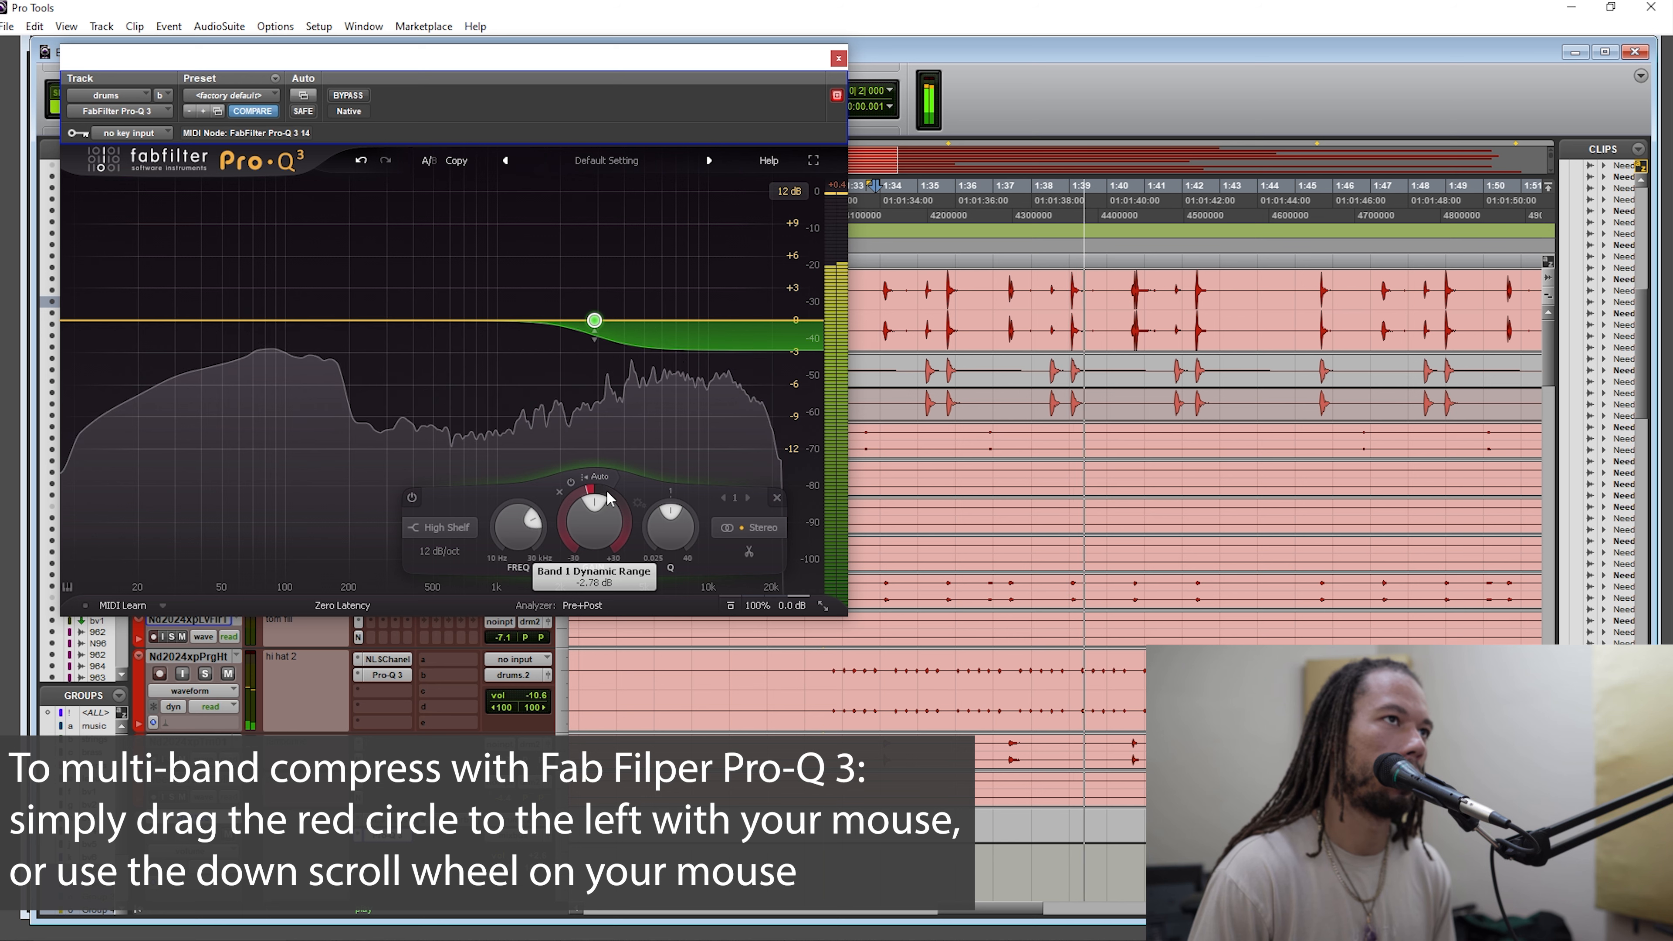
scroll(607, 493, "up", 1)
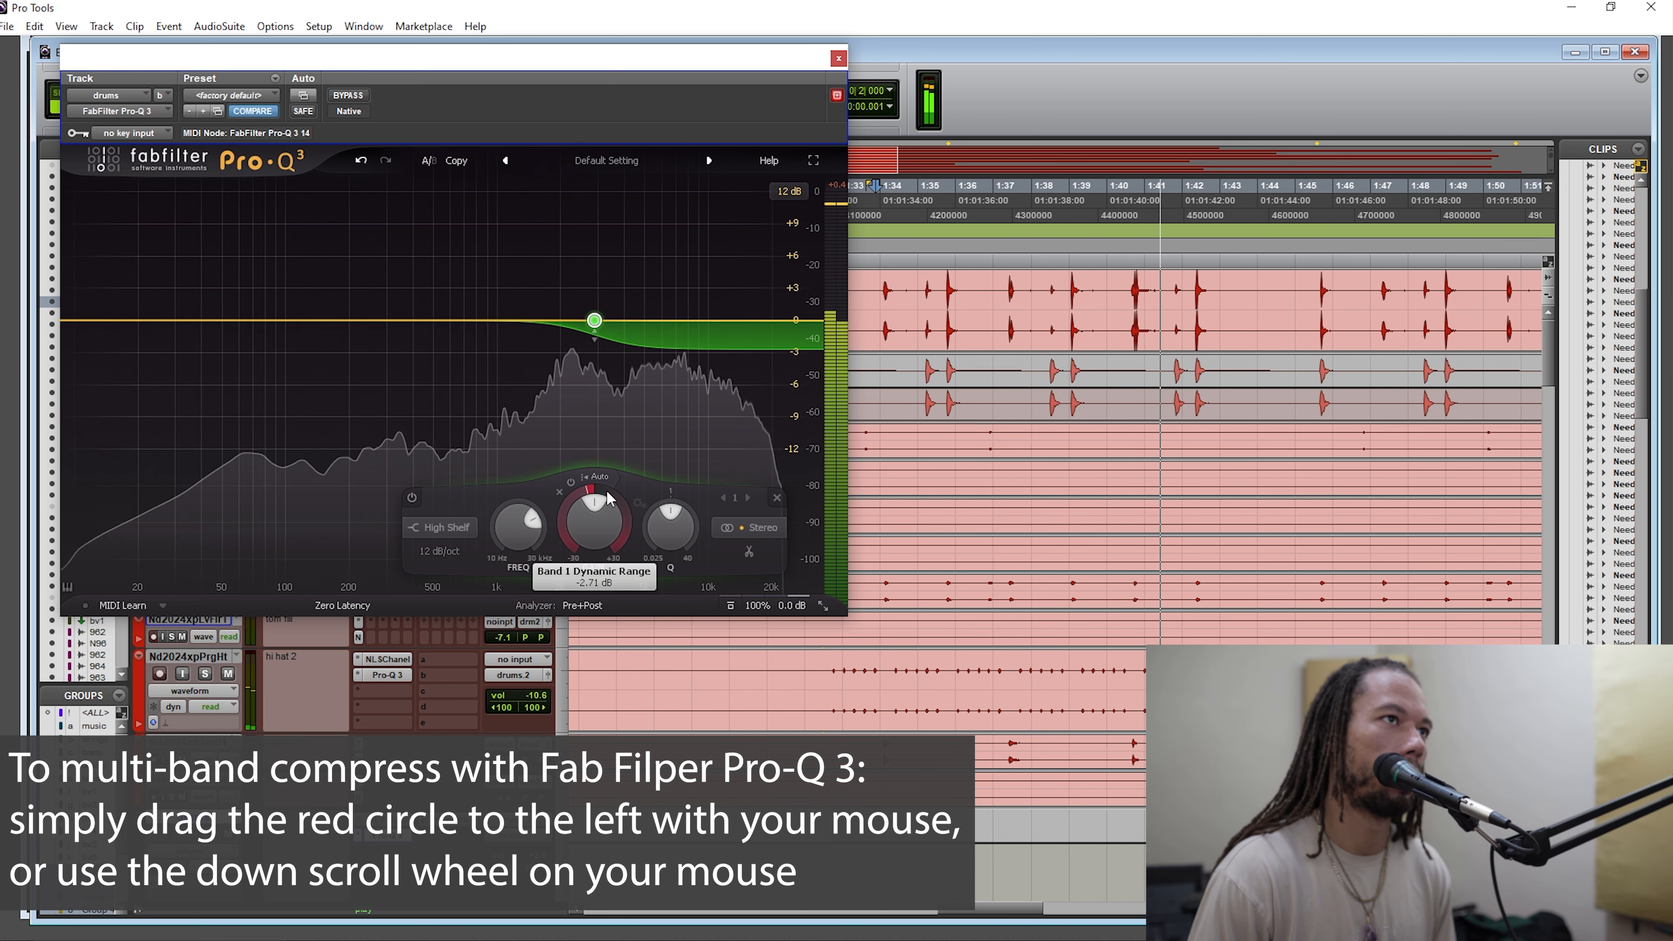
scroll(607, 494, "down", 1)
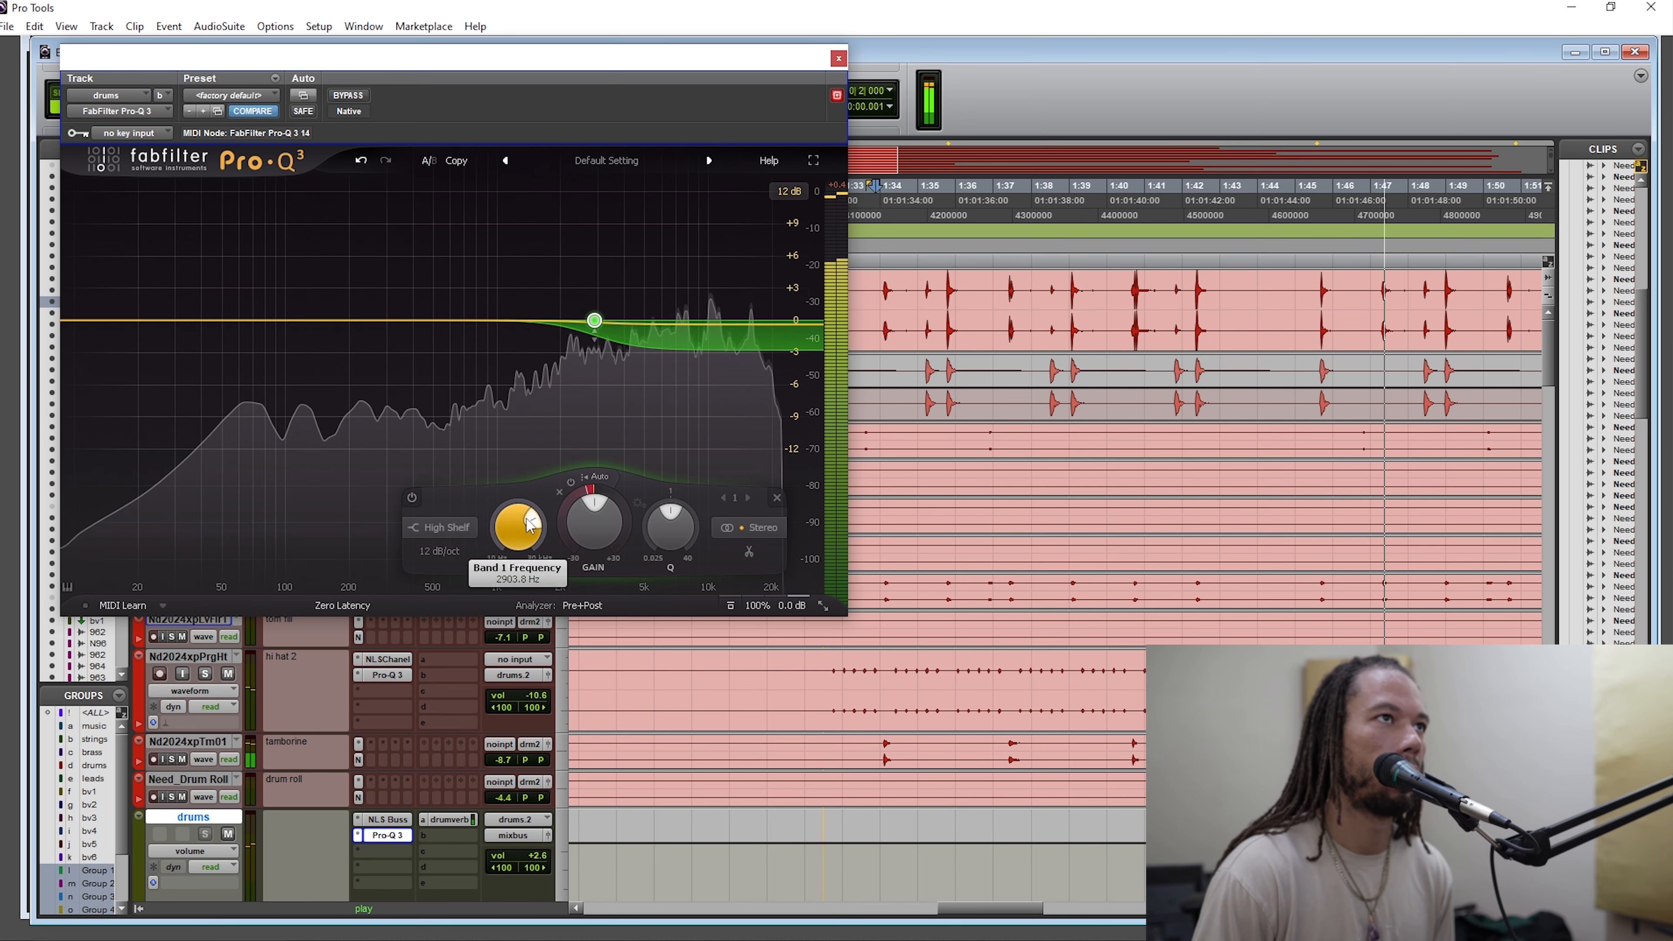
Lower the high-shelf band's frequency to 2604.5 Hz and stop playback.
left_click_drag(525, 522, 523, 518)
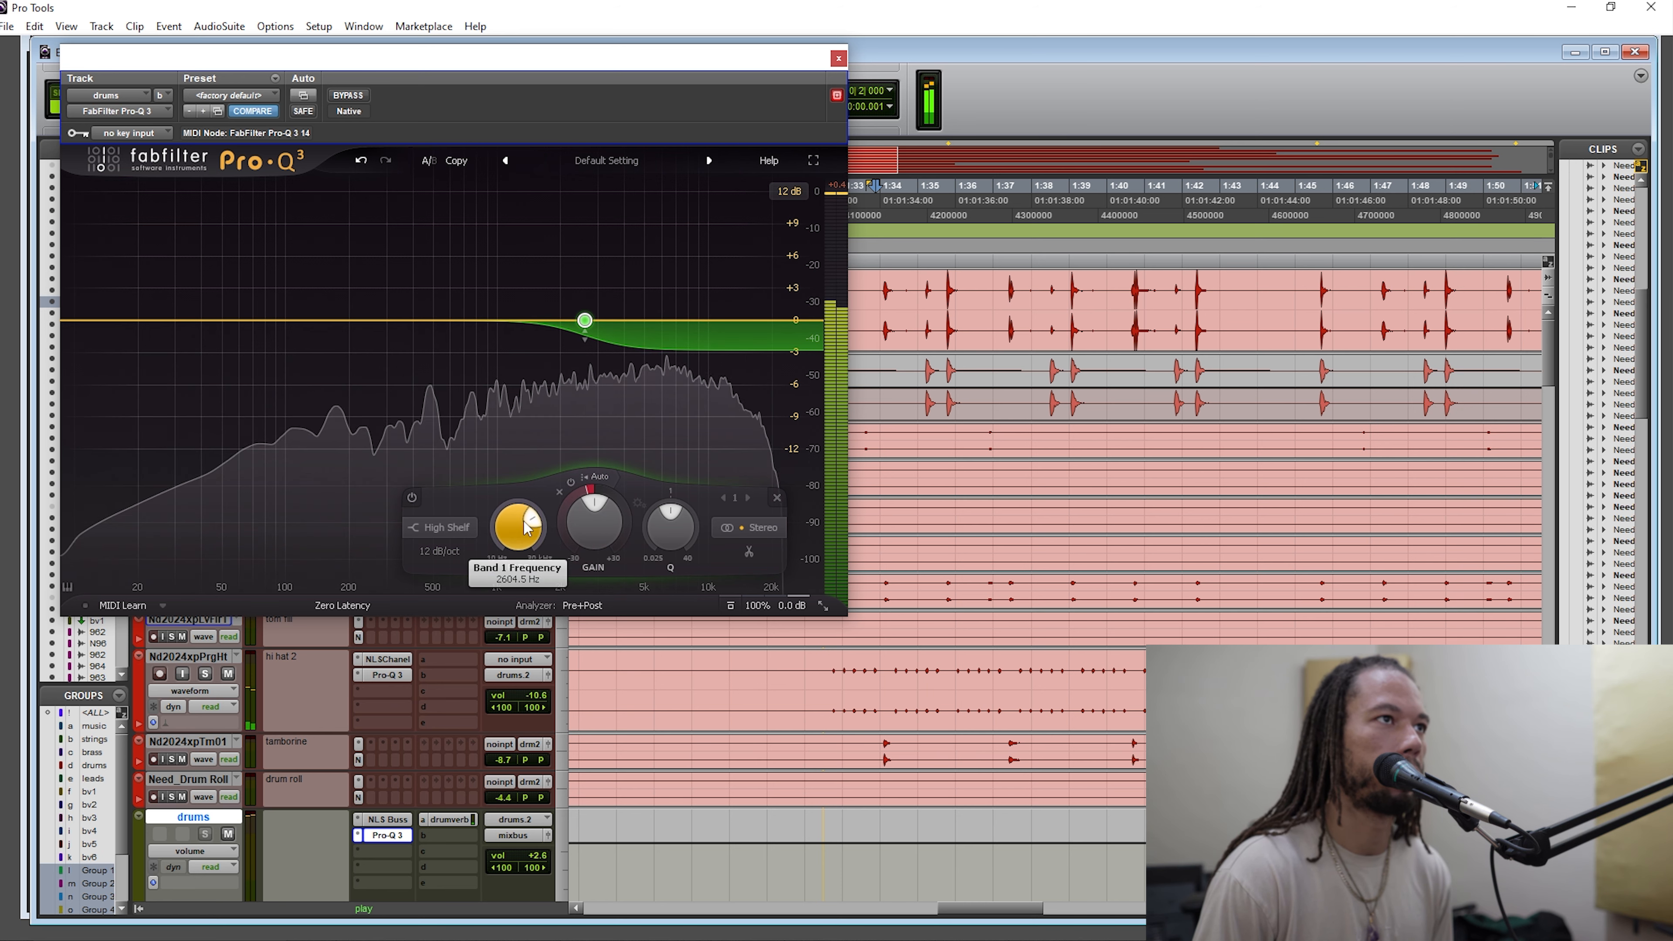
key("space")
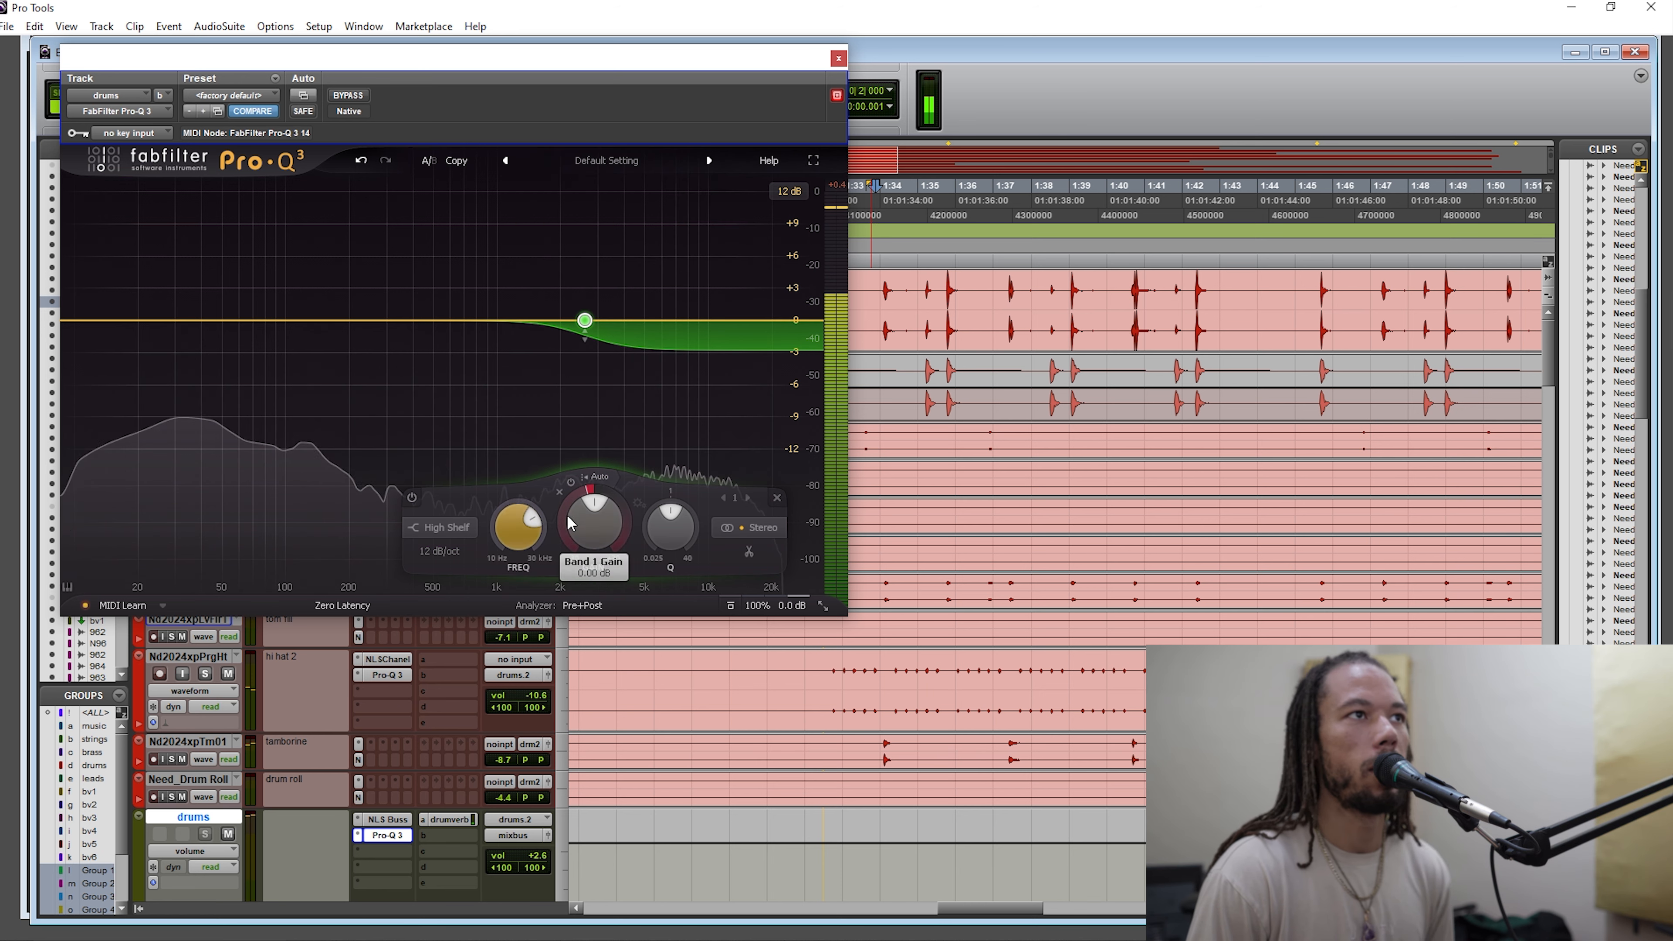
mouse_move(516, 531)
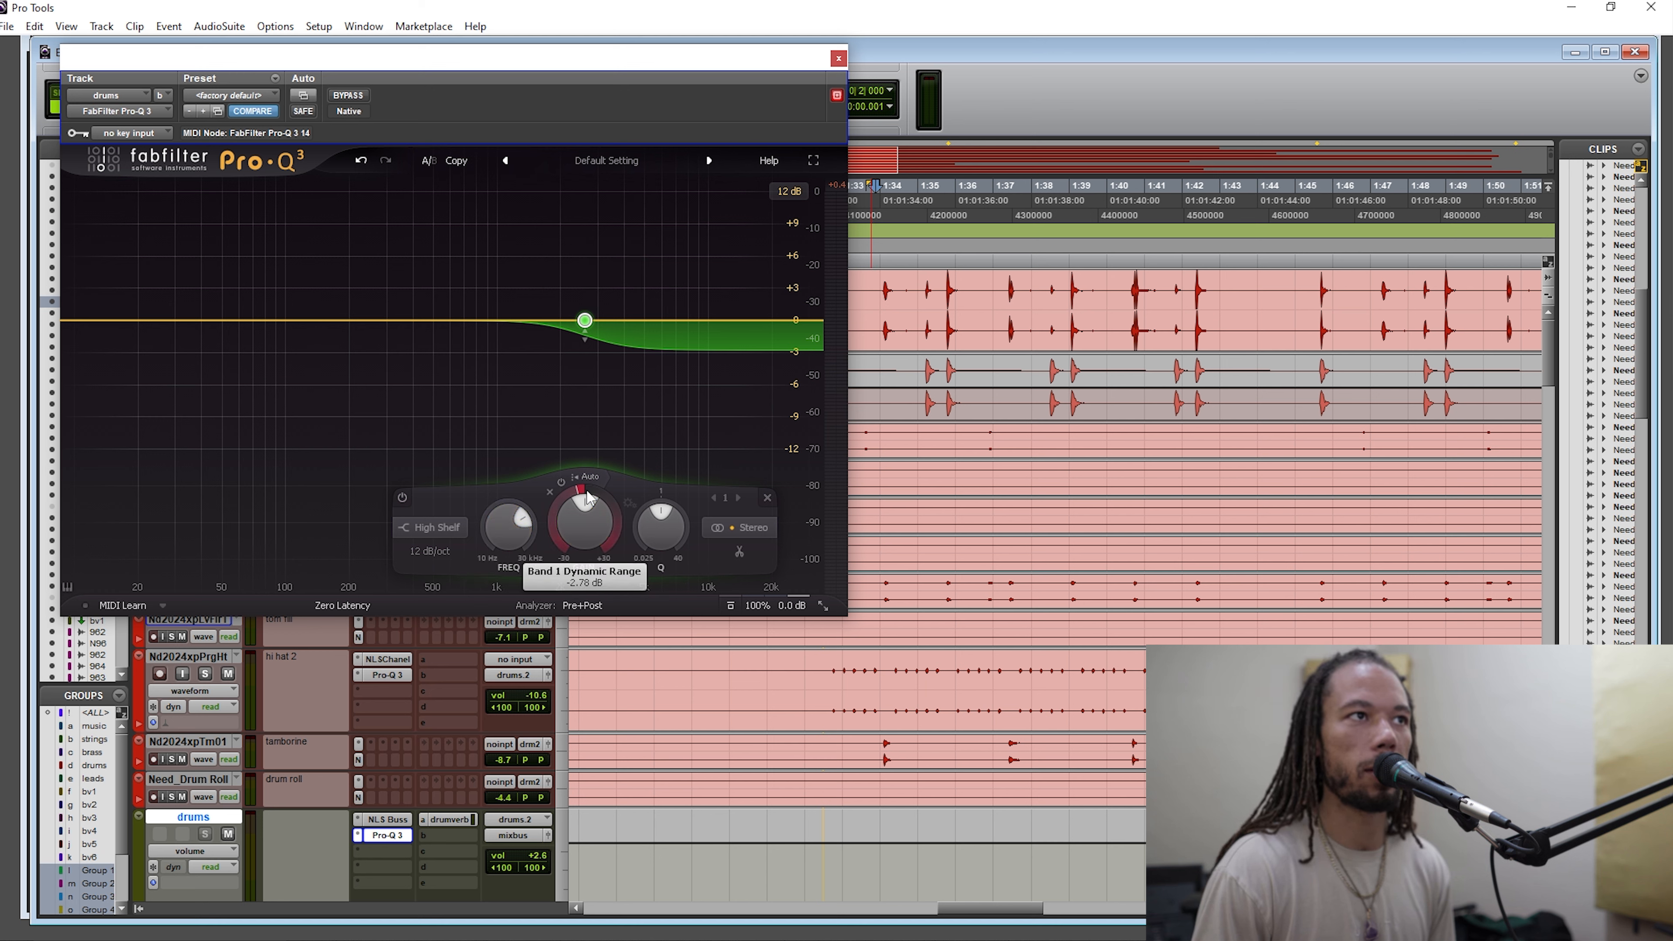
mouse_move(588, 497)
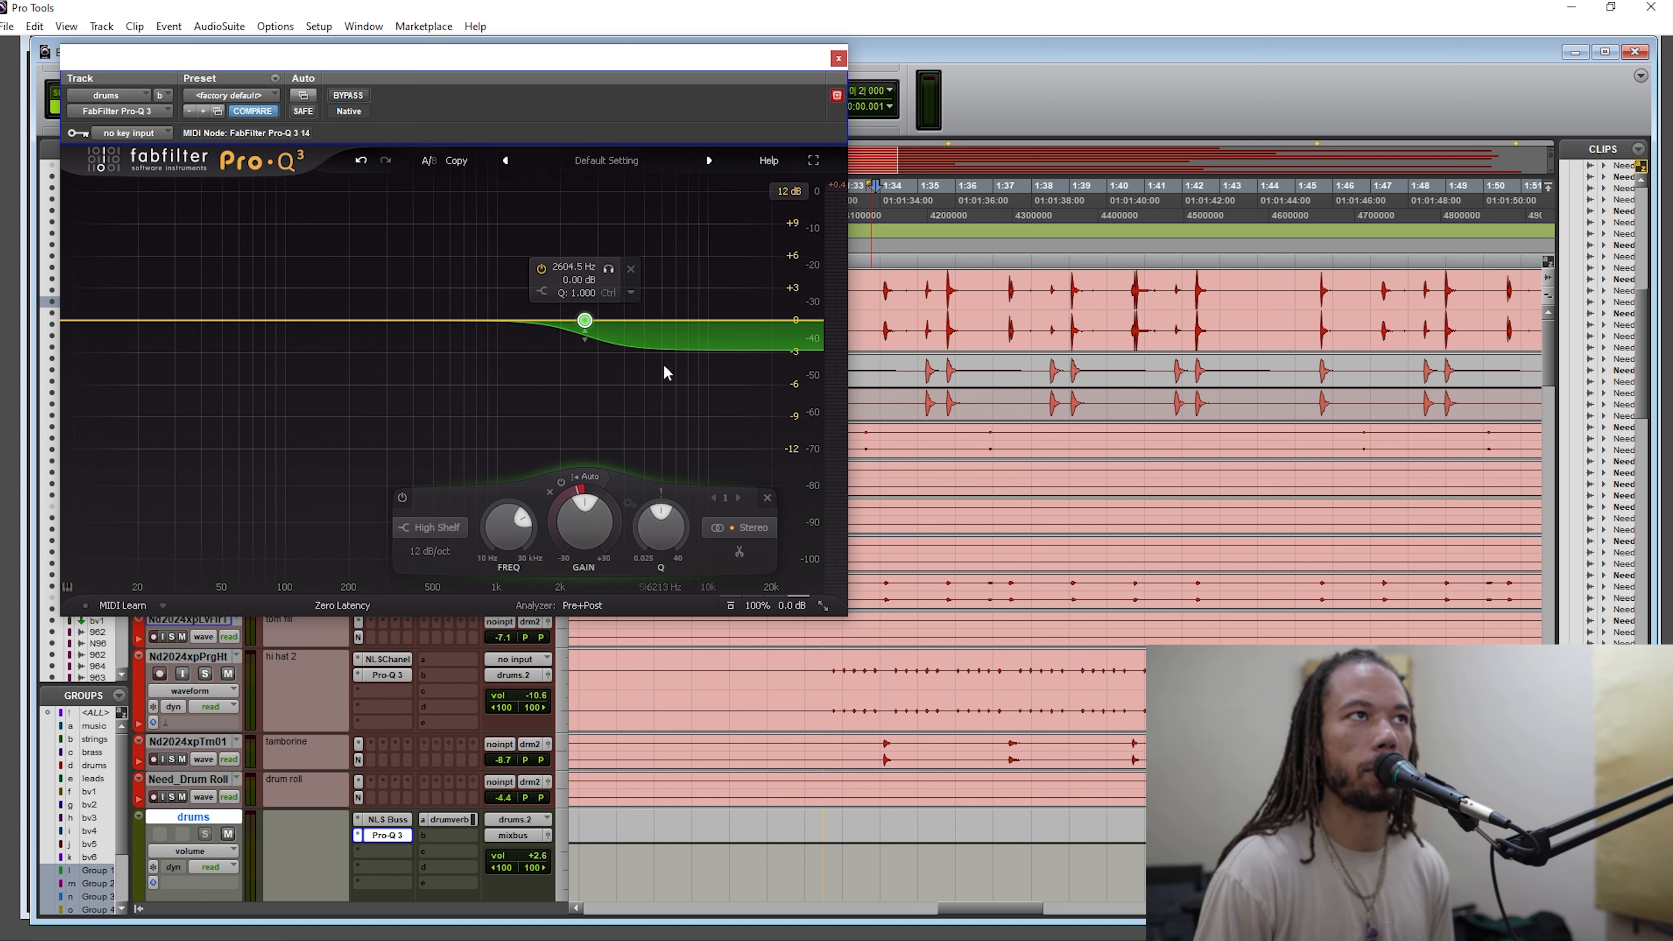
Play the drums and compare the sound with the Pro-Q 3 plug-in bypassed and active.
key("space")
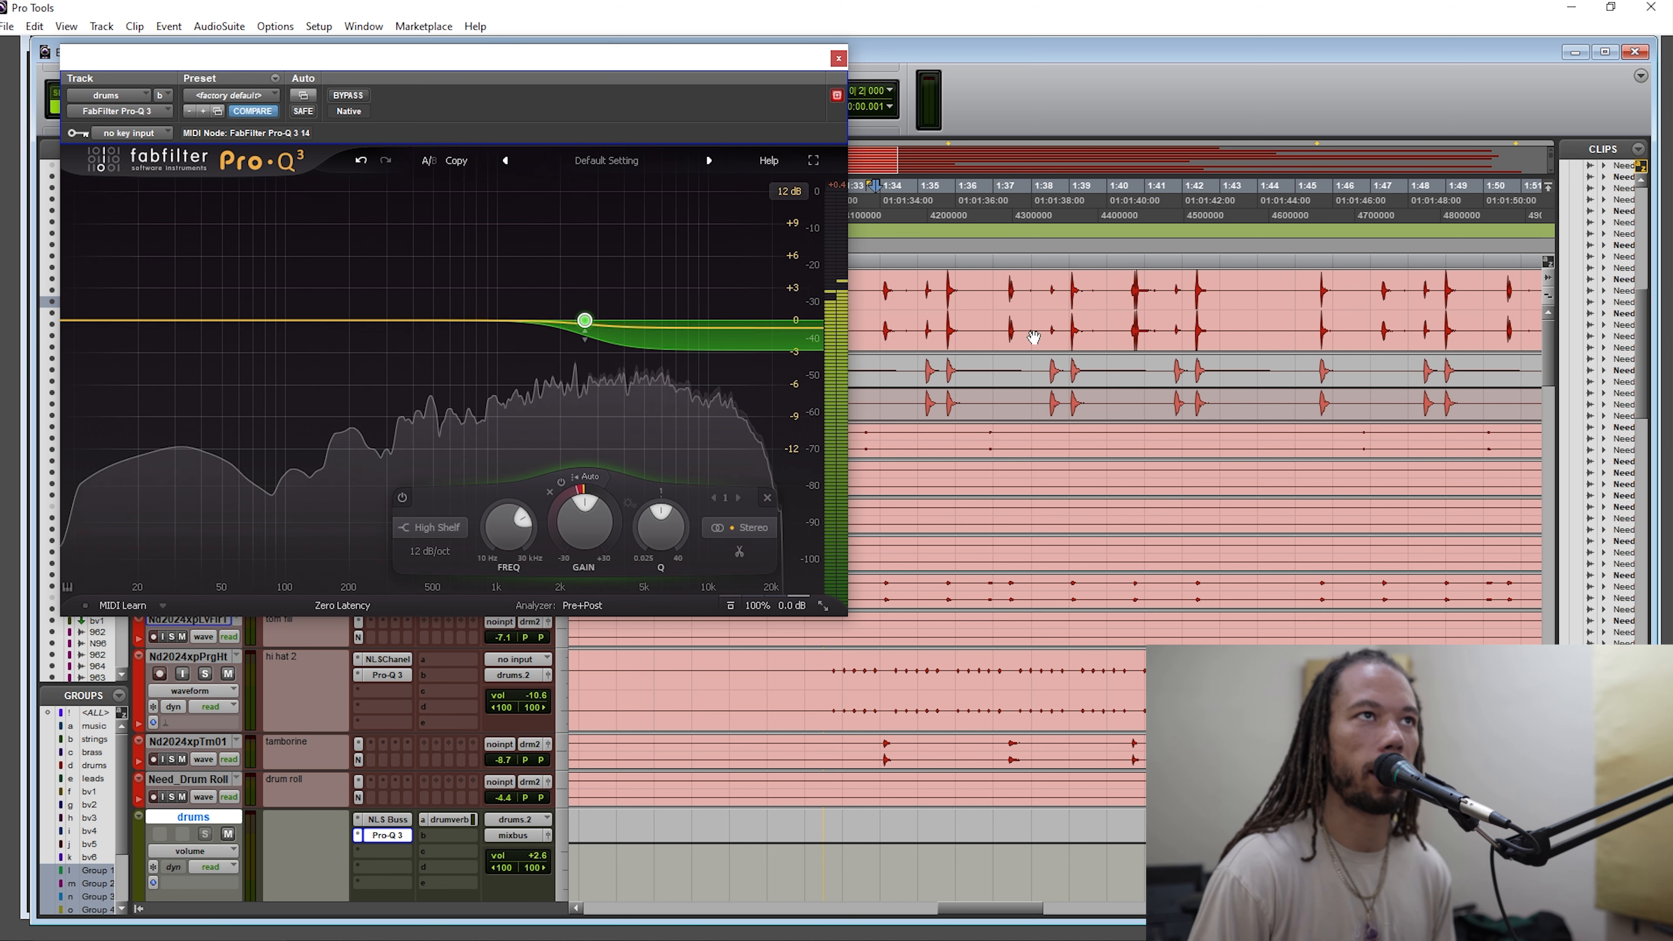
left_click(365, 97)
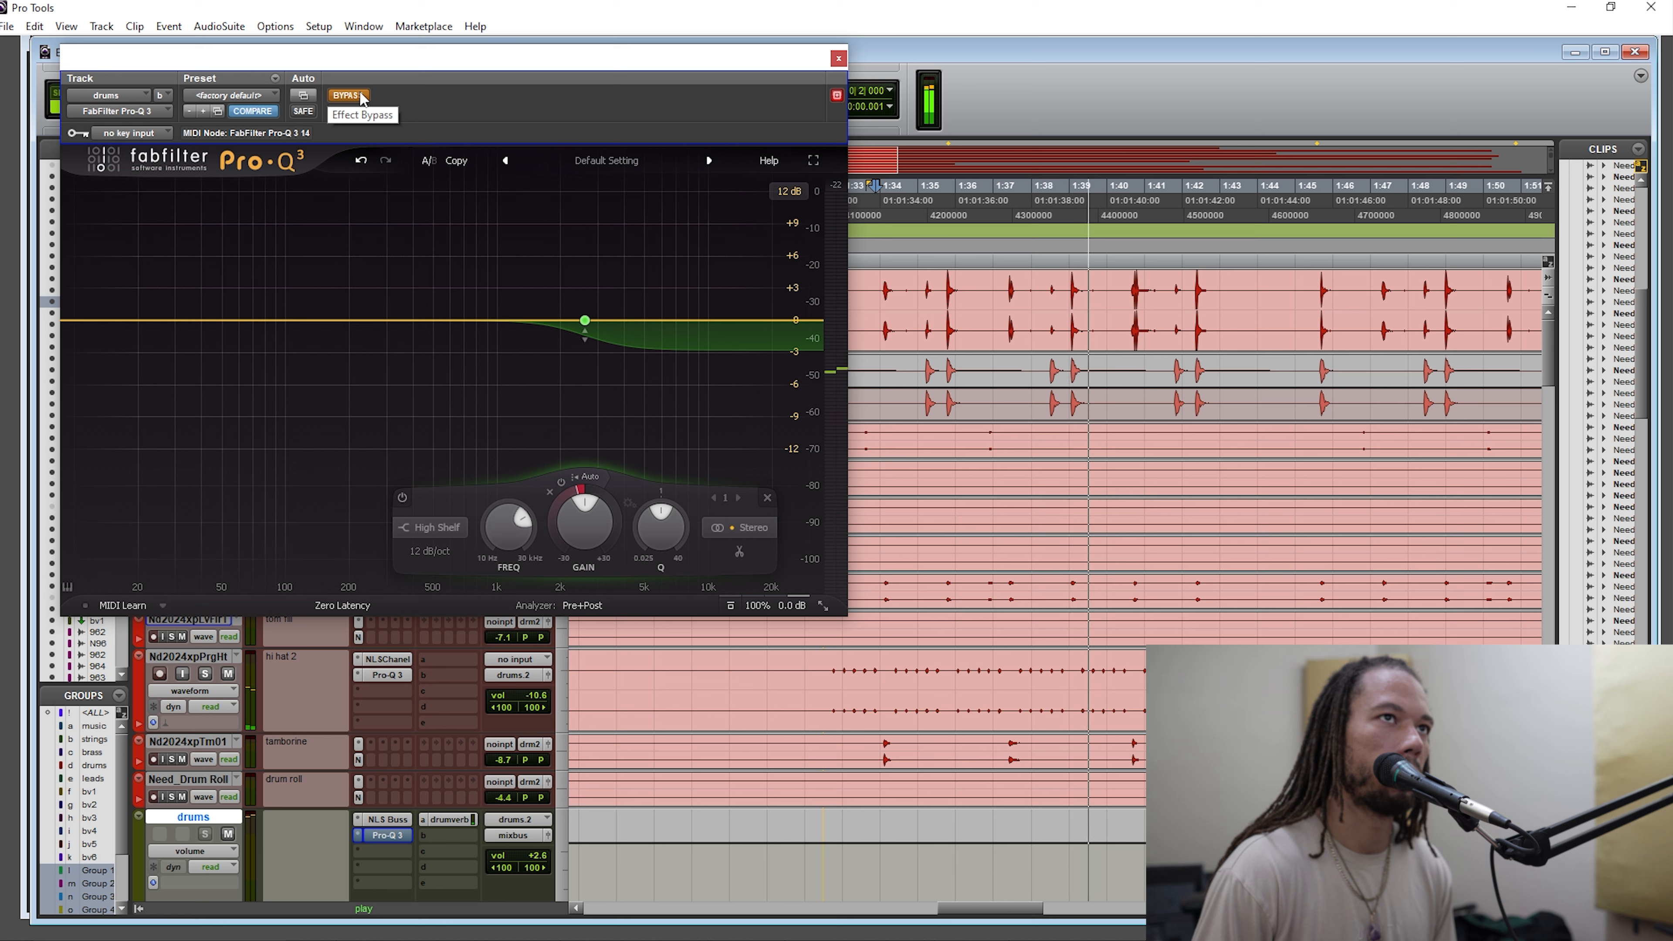
left_click(364, 97)
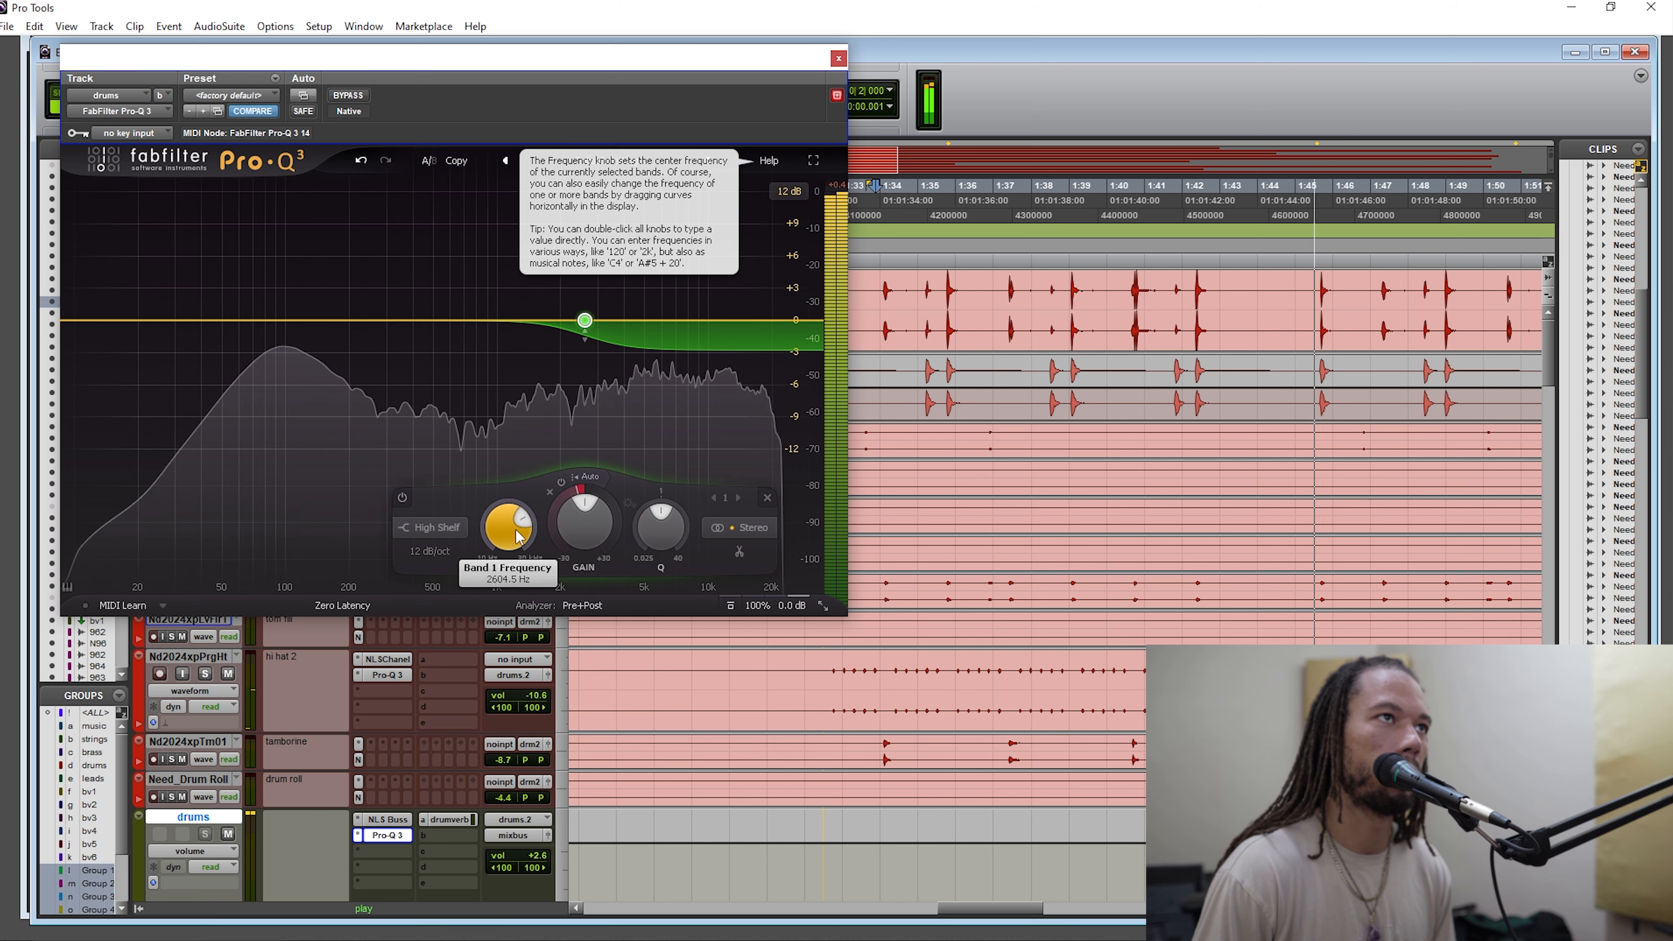
Lower the high-shelf band's frequency to 2377.5 Hz during playback, and stop the transport.
scroll(516, 535, "down", 3)
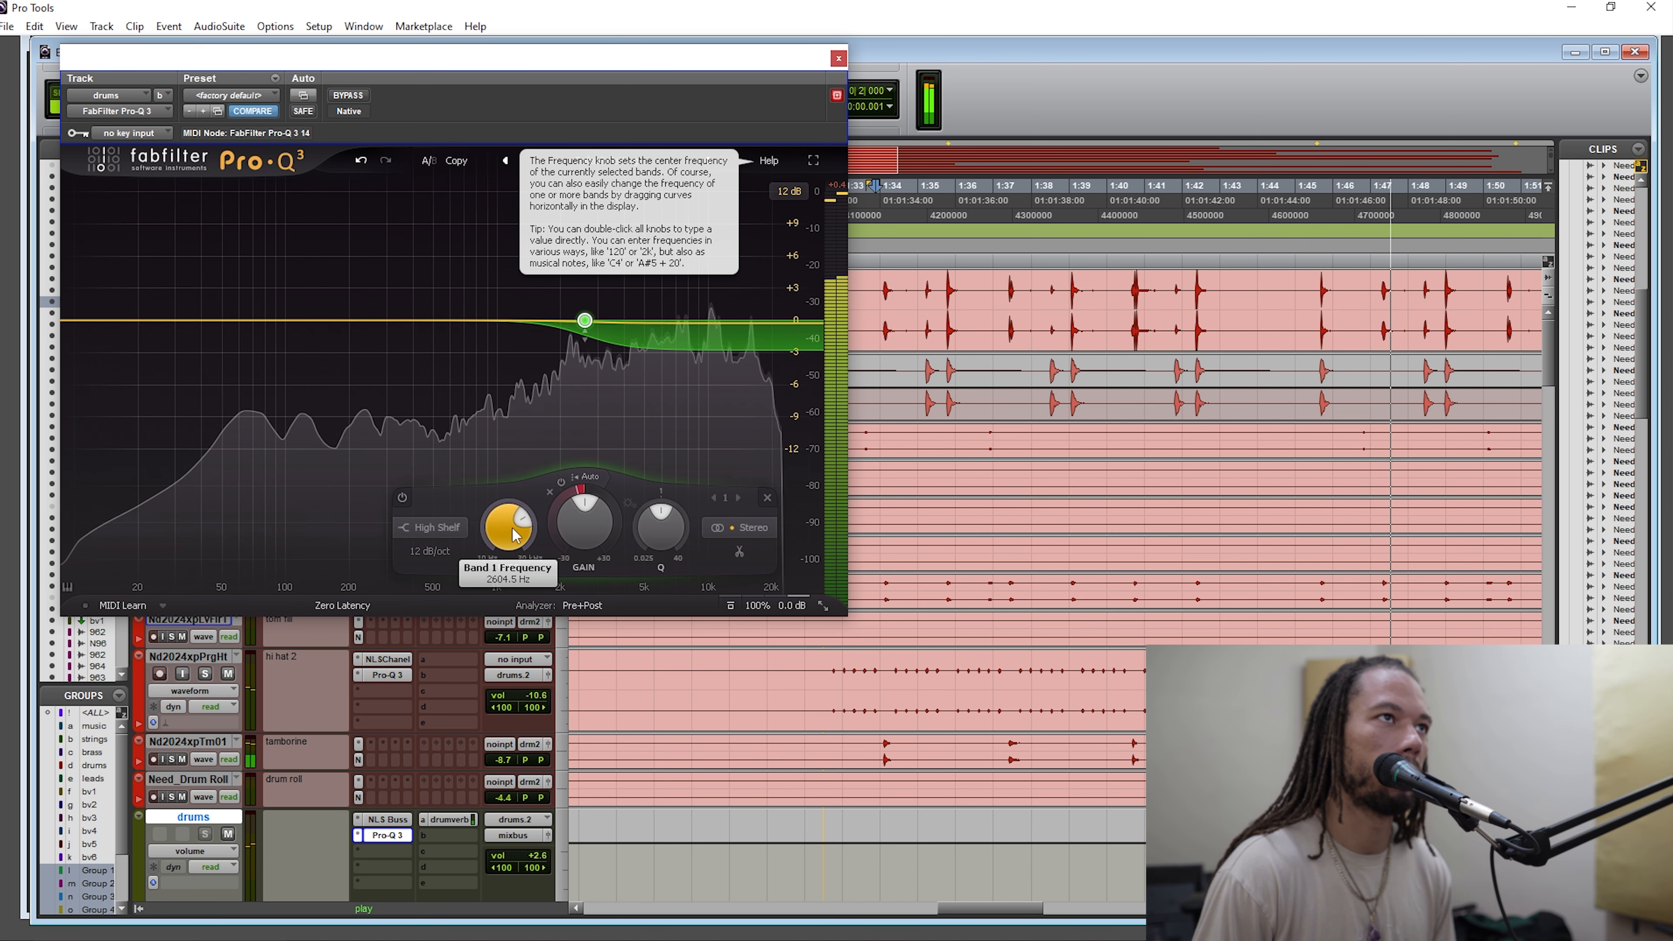
scroll(516, 535, "down", 1)
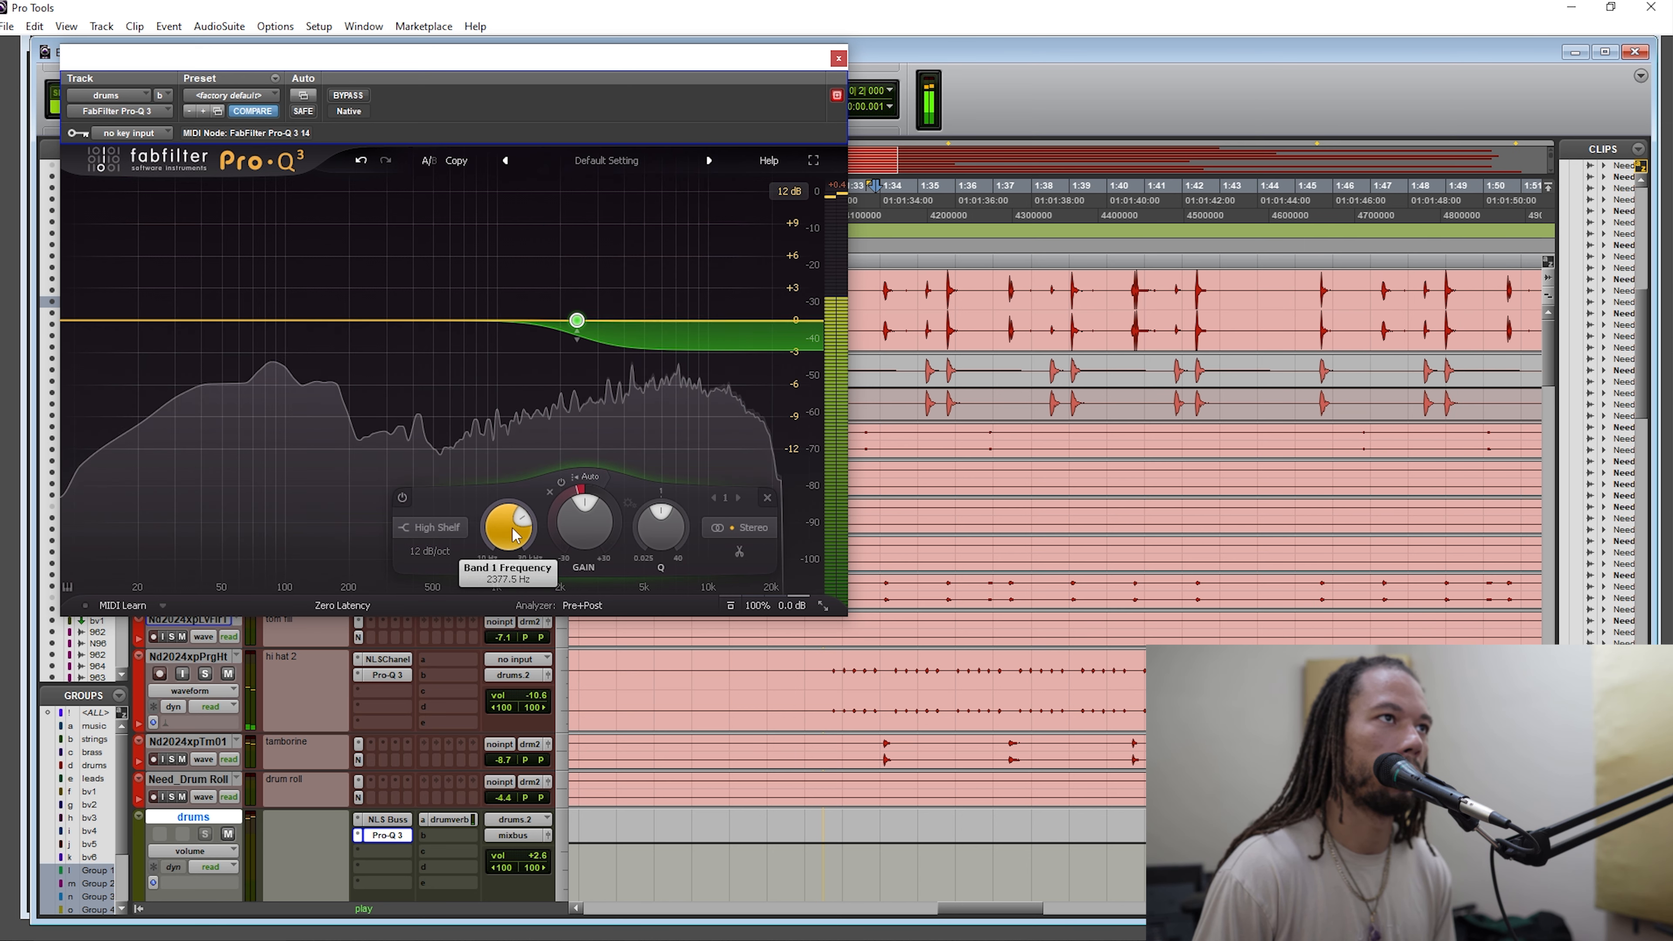
scroll(516, 535, "up", 1)
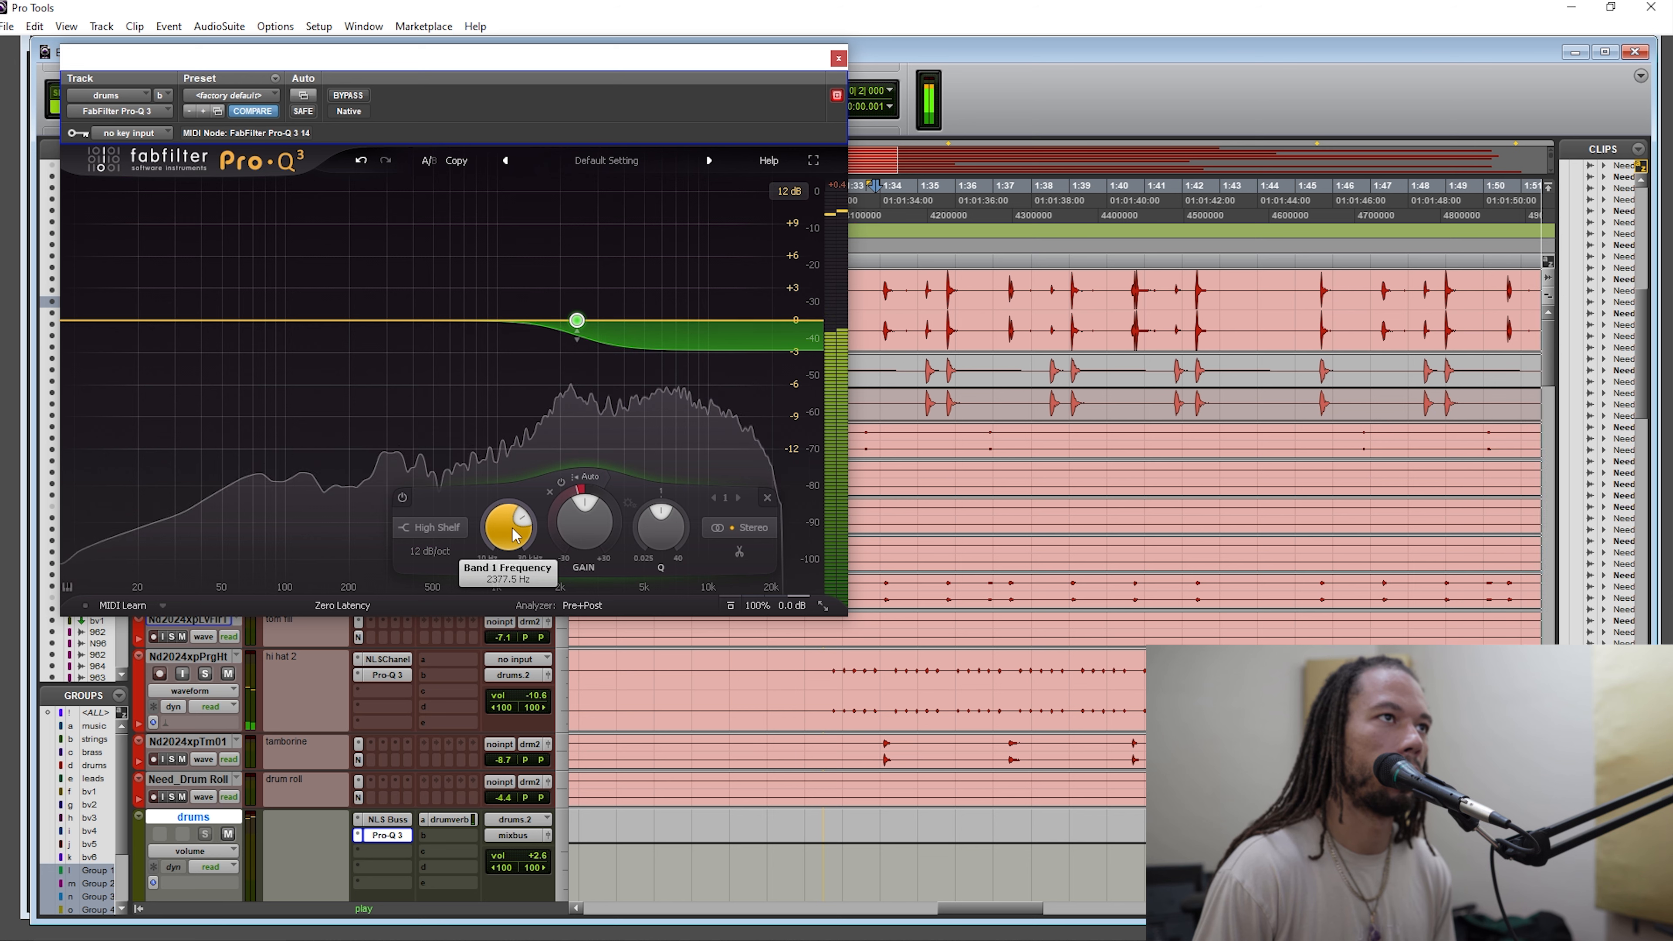
key("space")
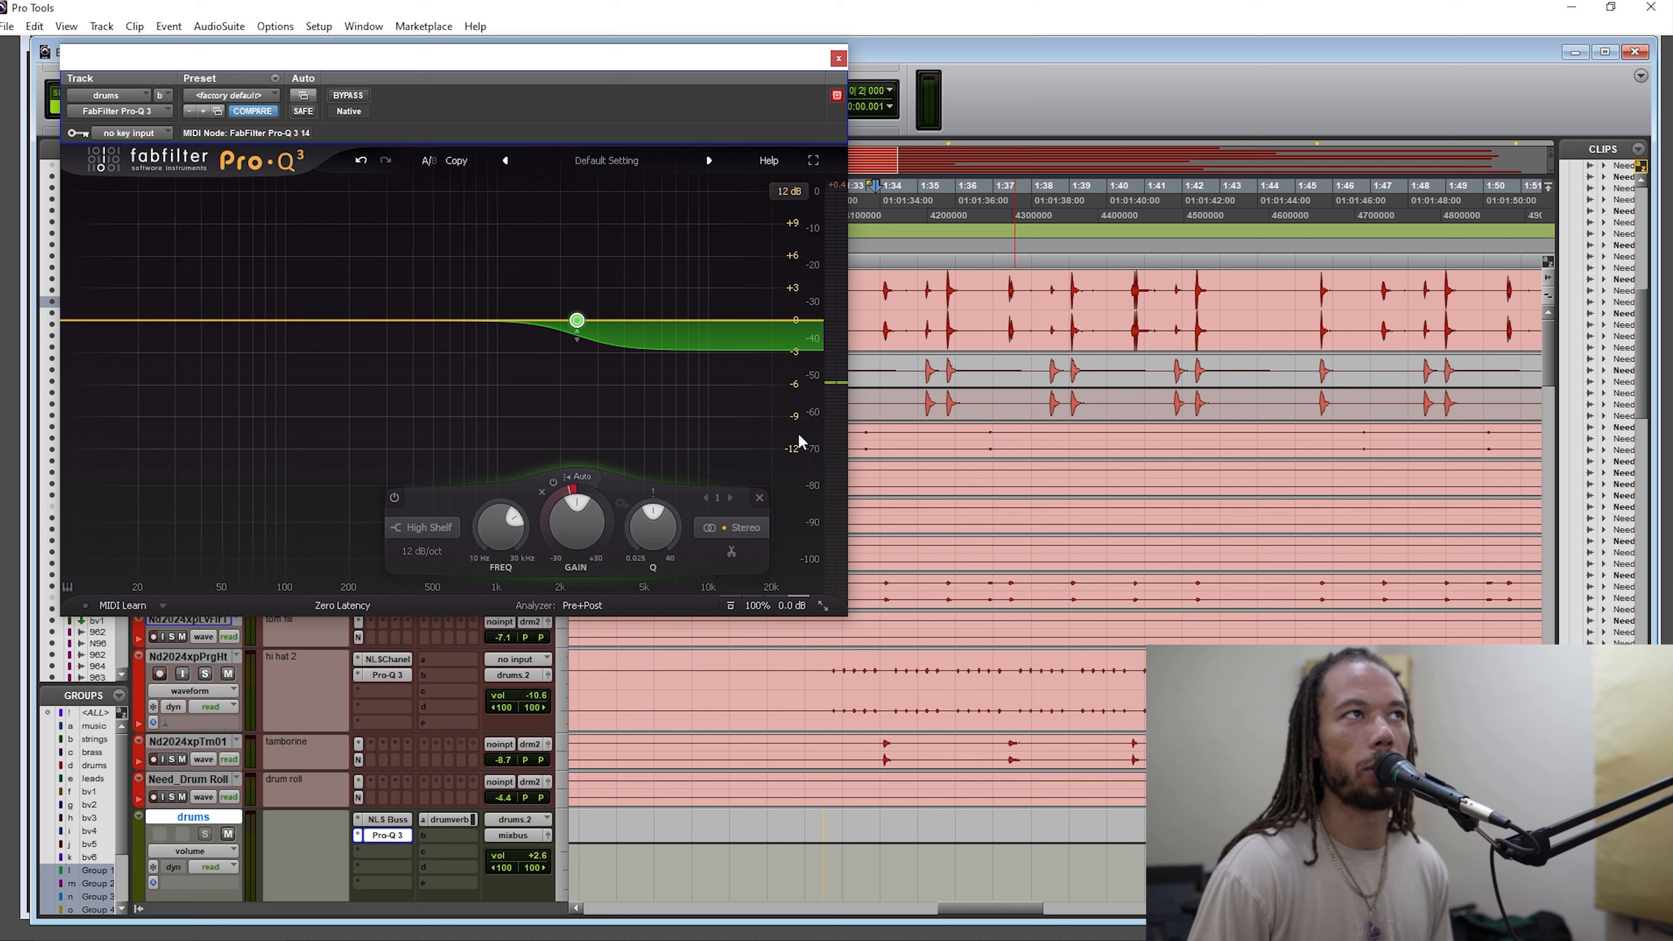
Set the high-shelf band's dynamic range to -2.85 dB while playing, close the plug-in window and stop playback.
key("space")
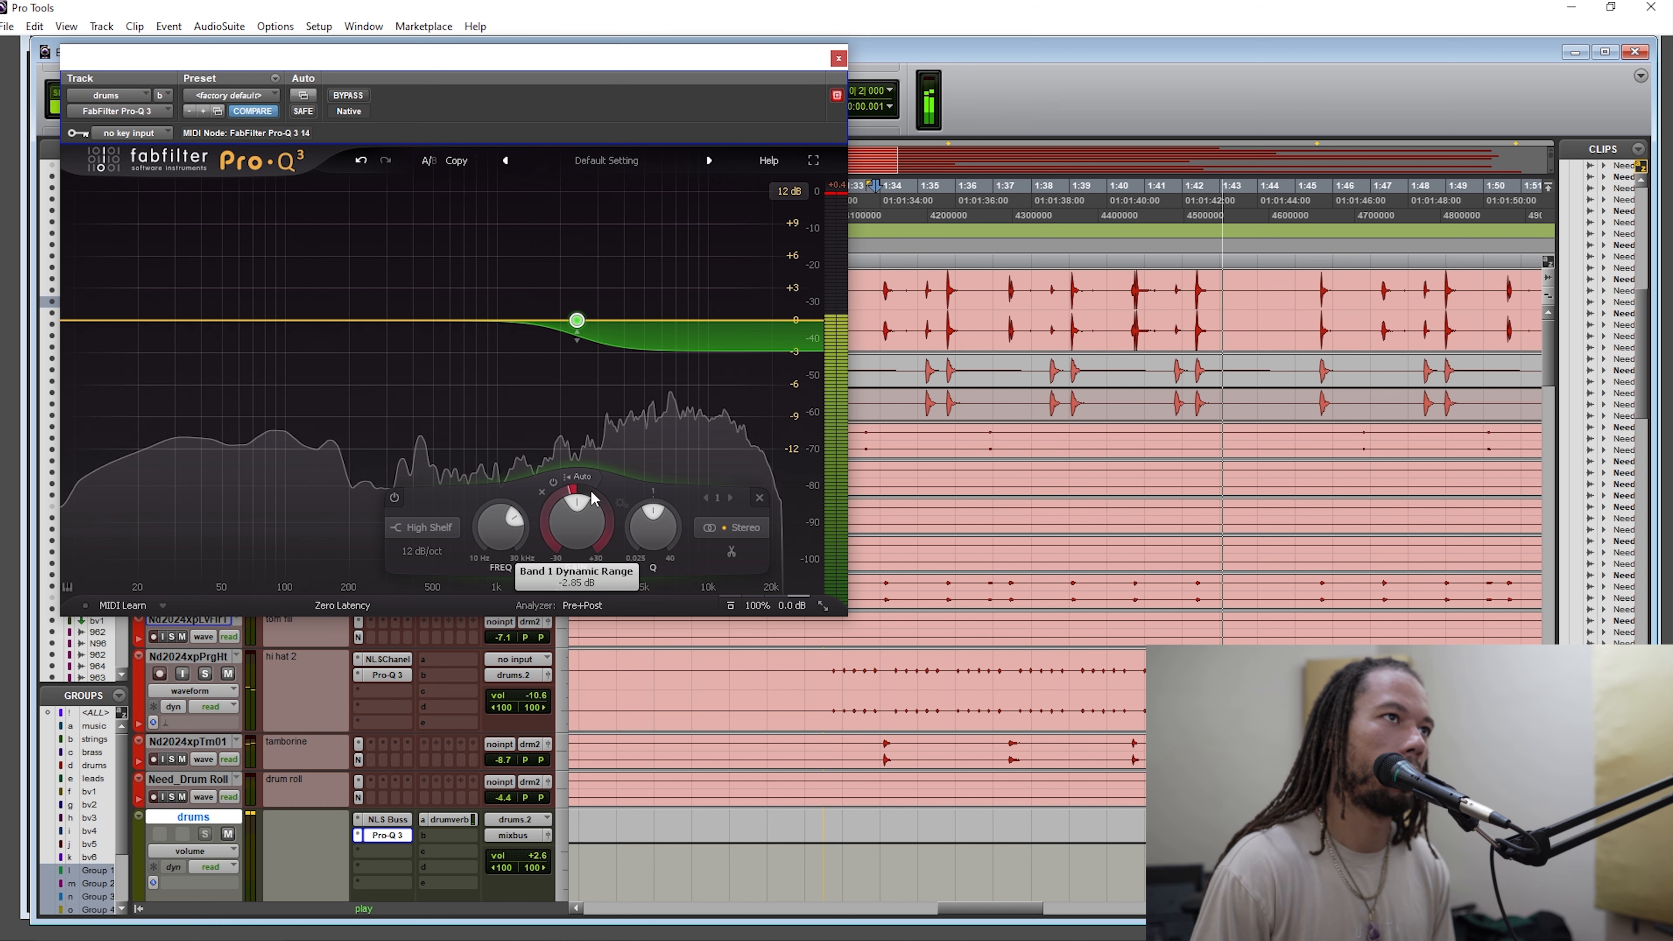
left_click(839, 58)
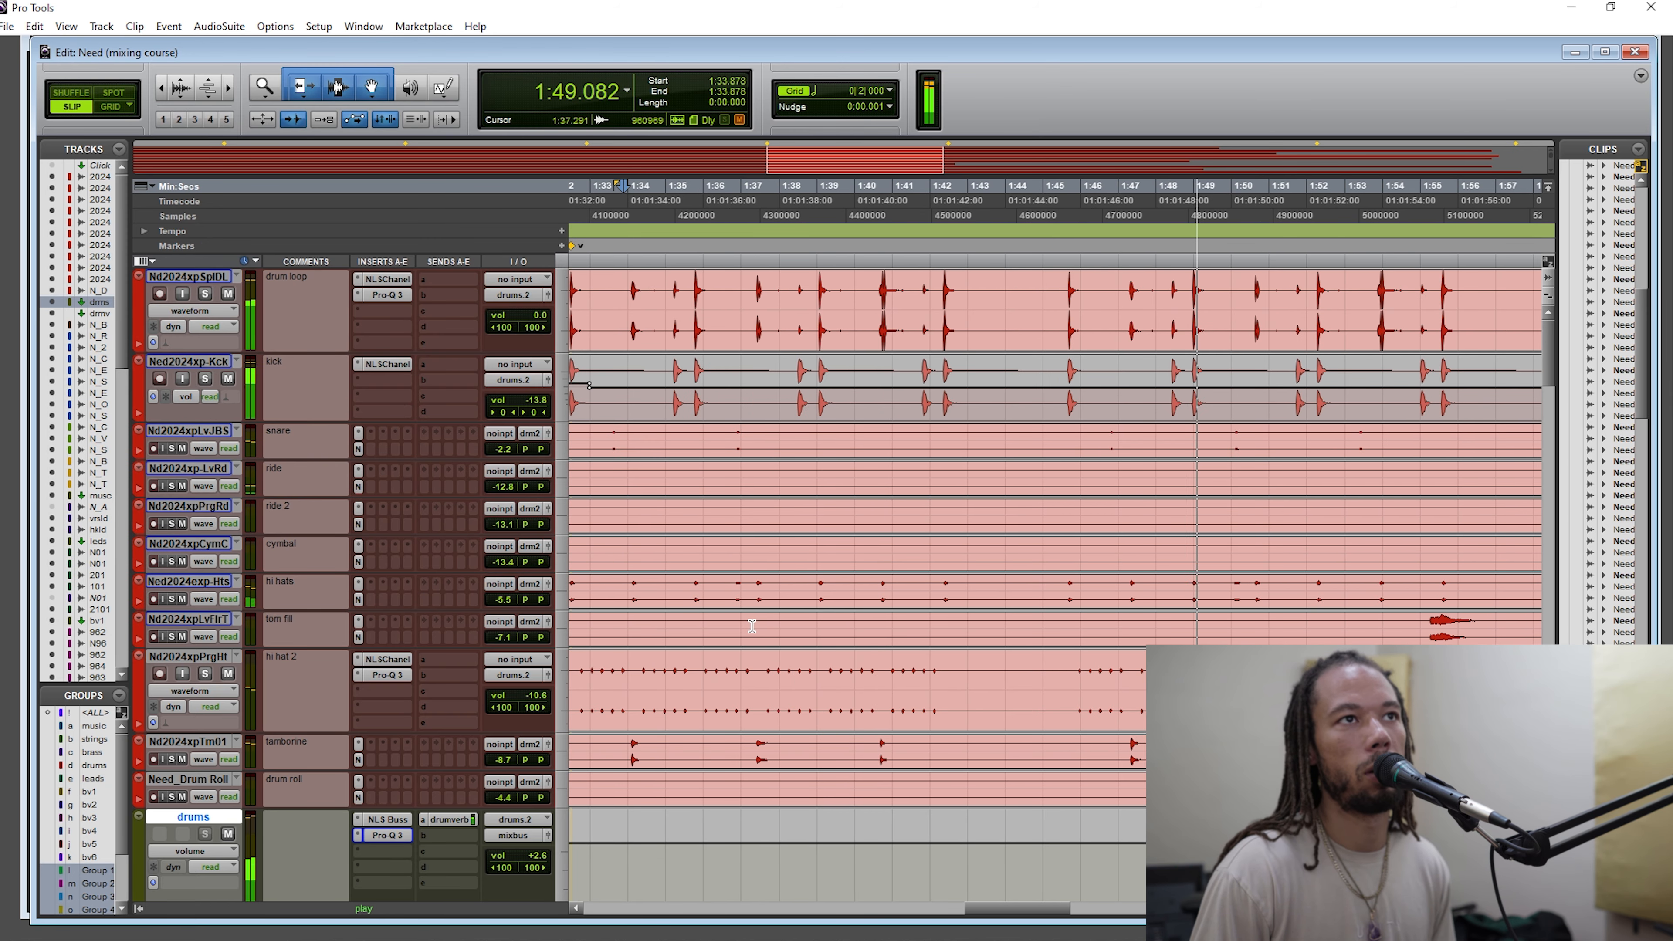
key("space")
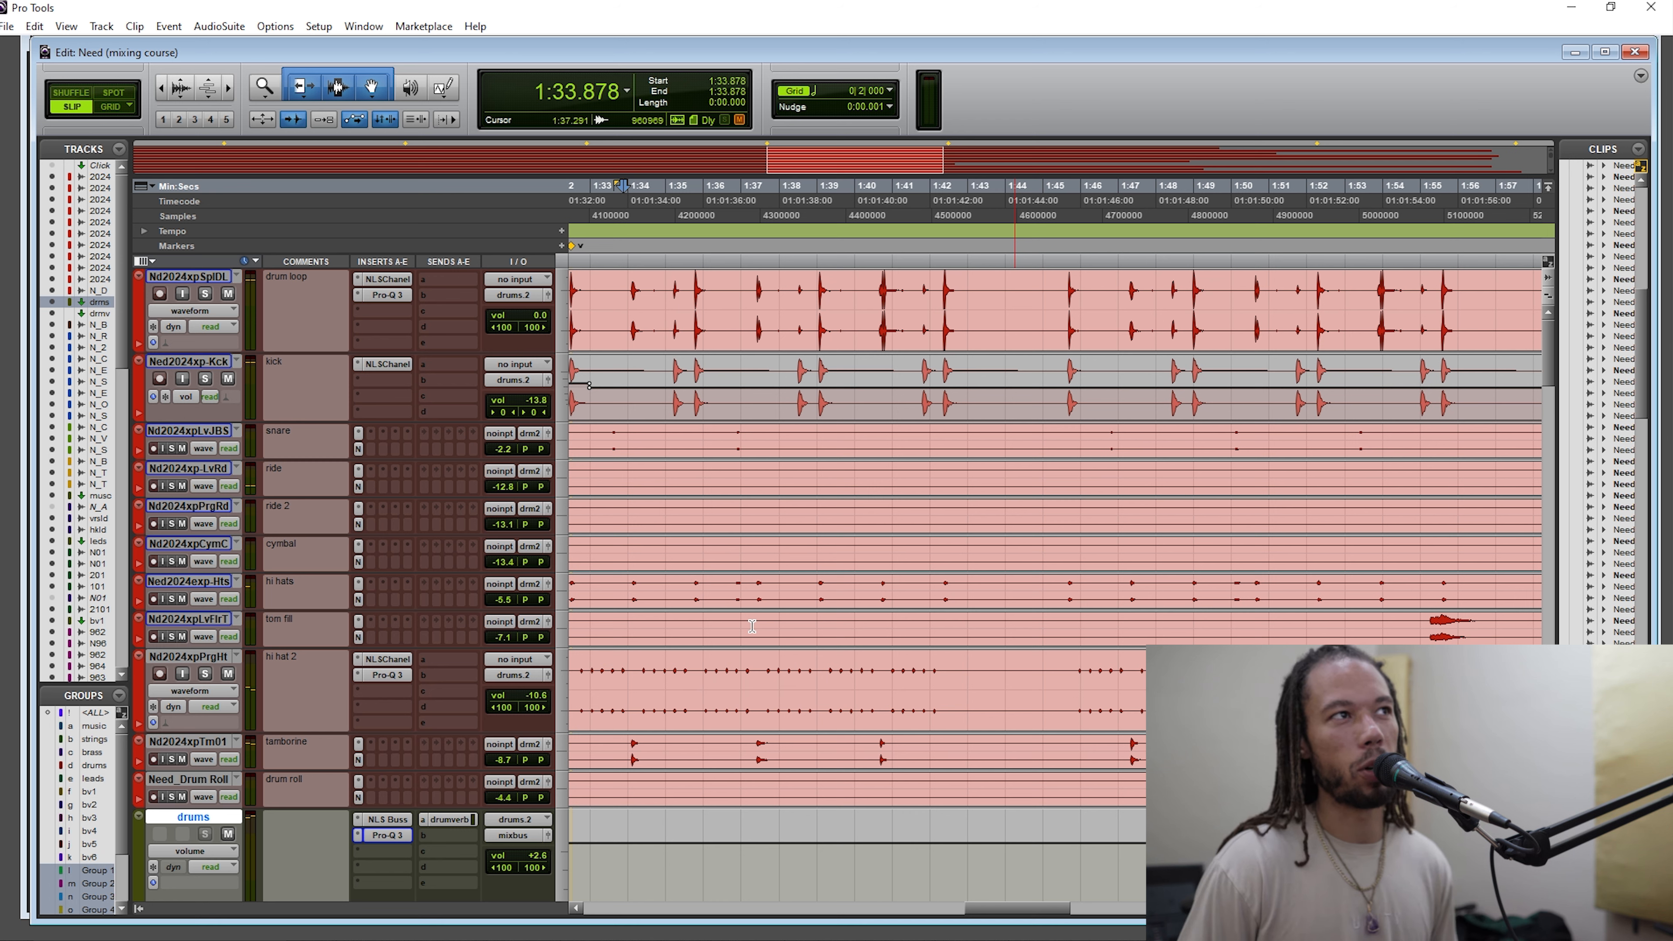
Play the drum tracks from 1:58.375, just before the PC marker, to listen through that section.
key("r")
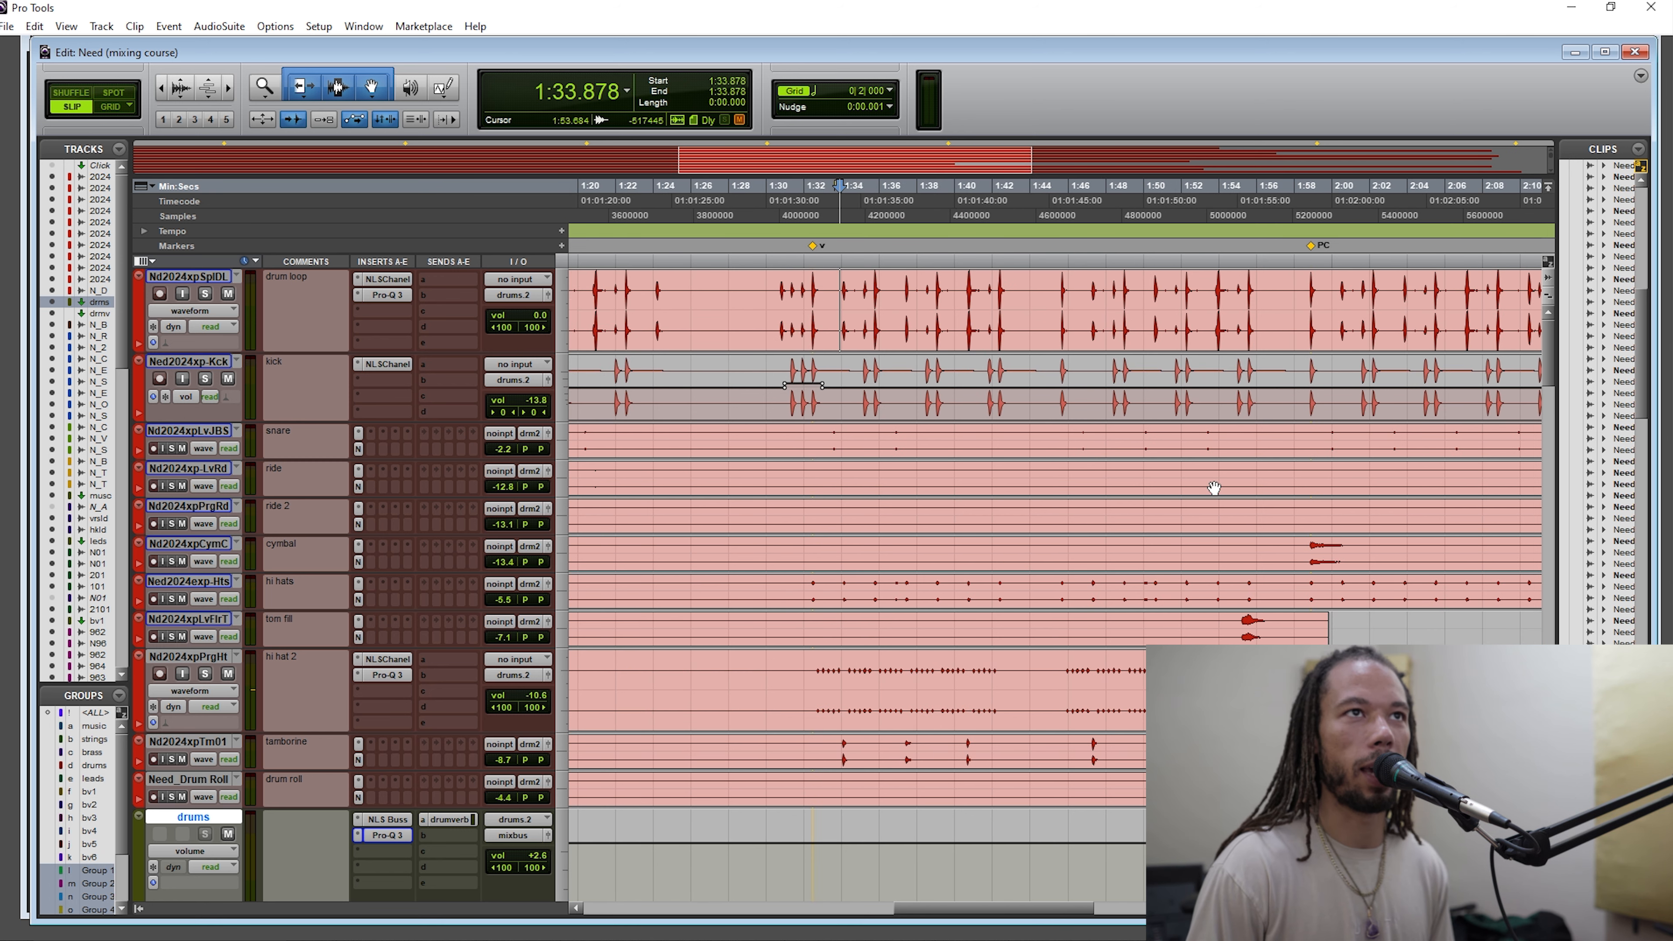
scroll(1214, 487, "right", 5)
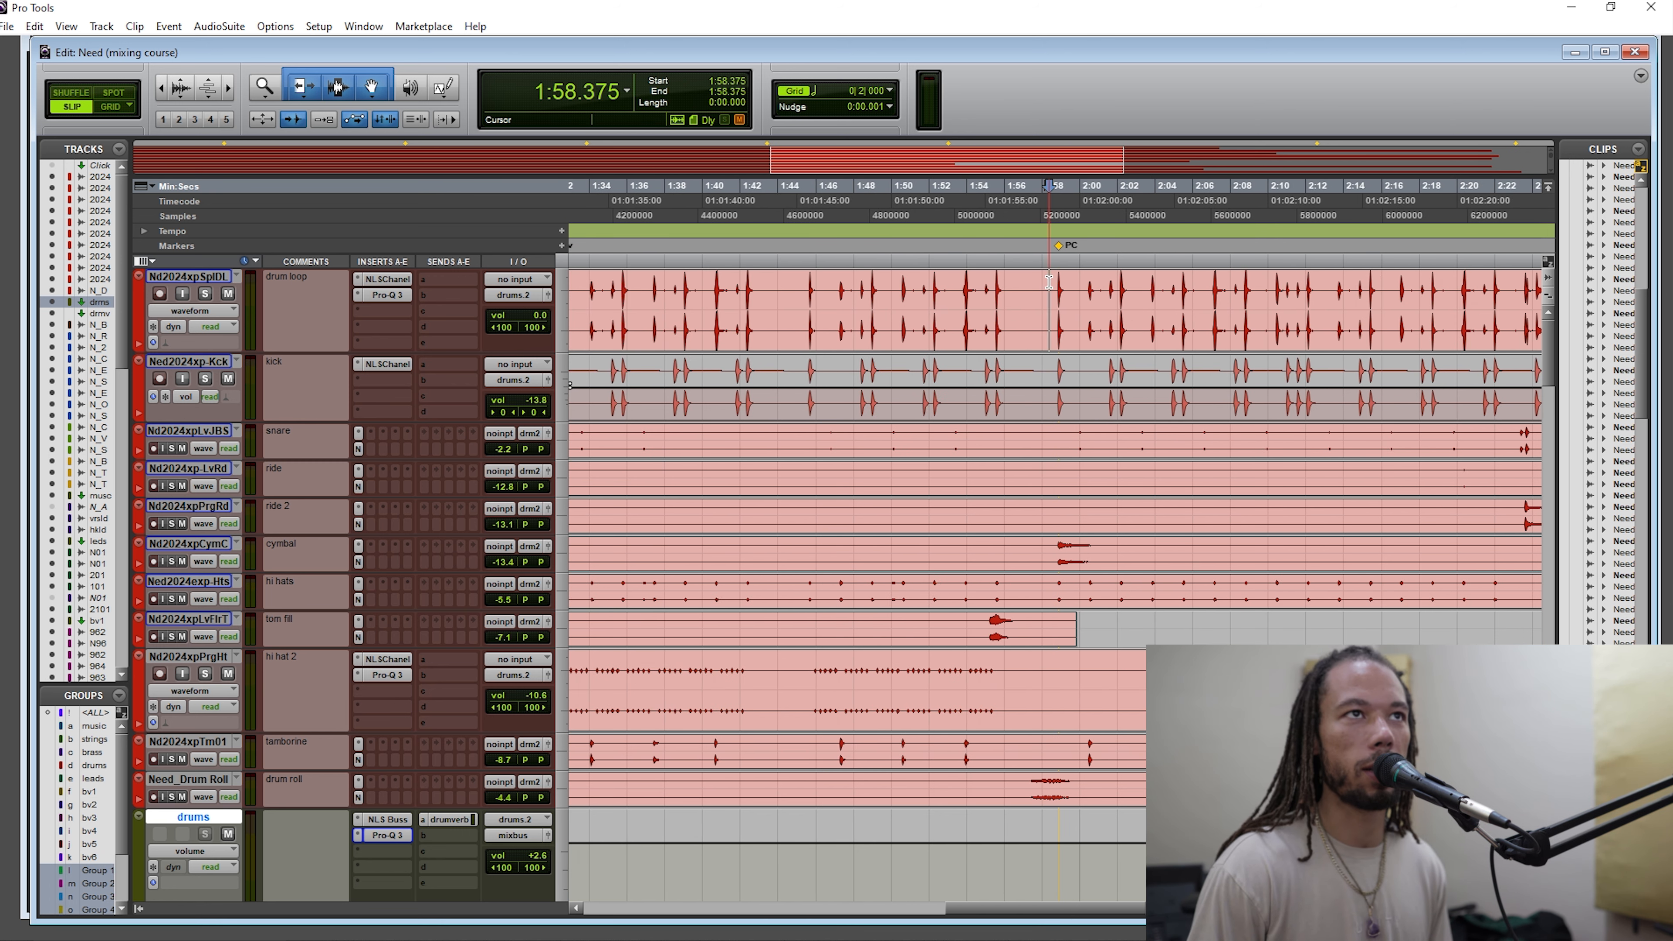
key("space")
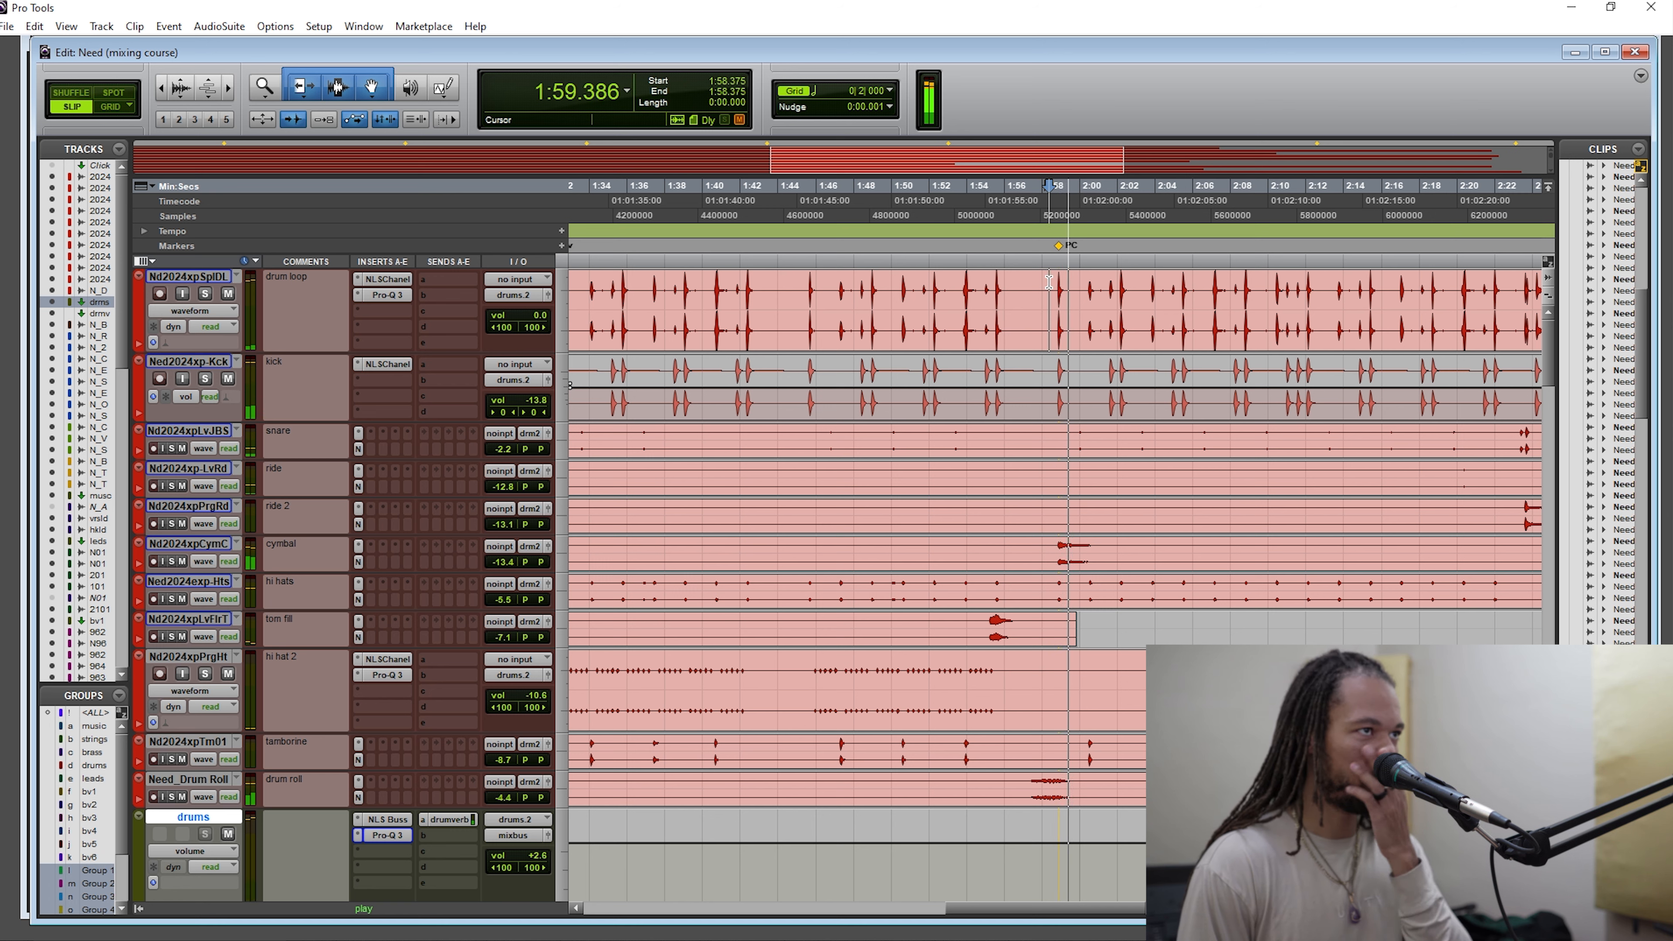
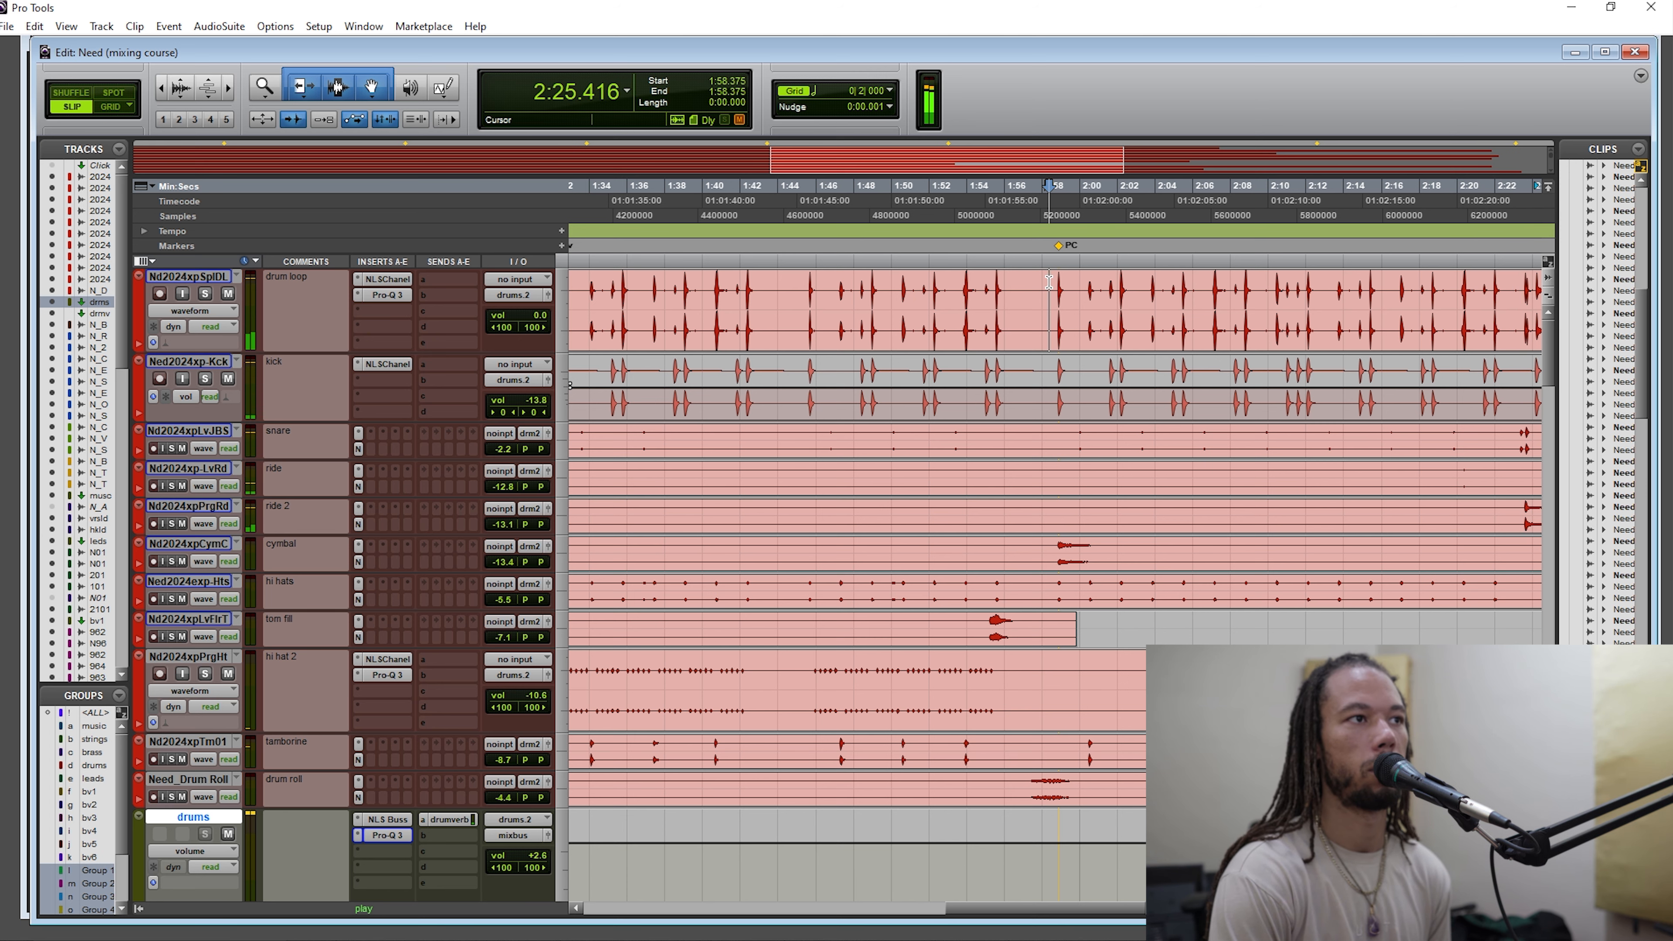
key("space")
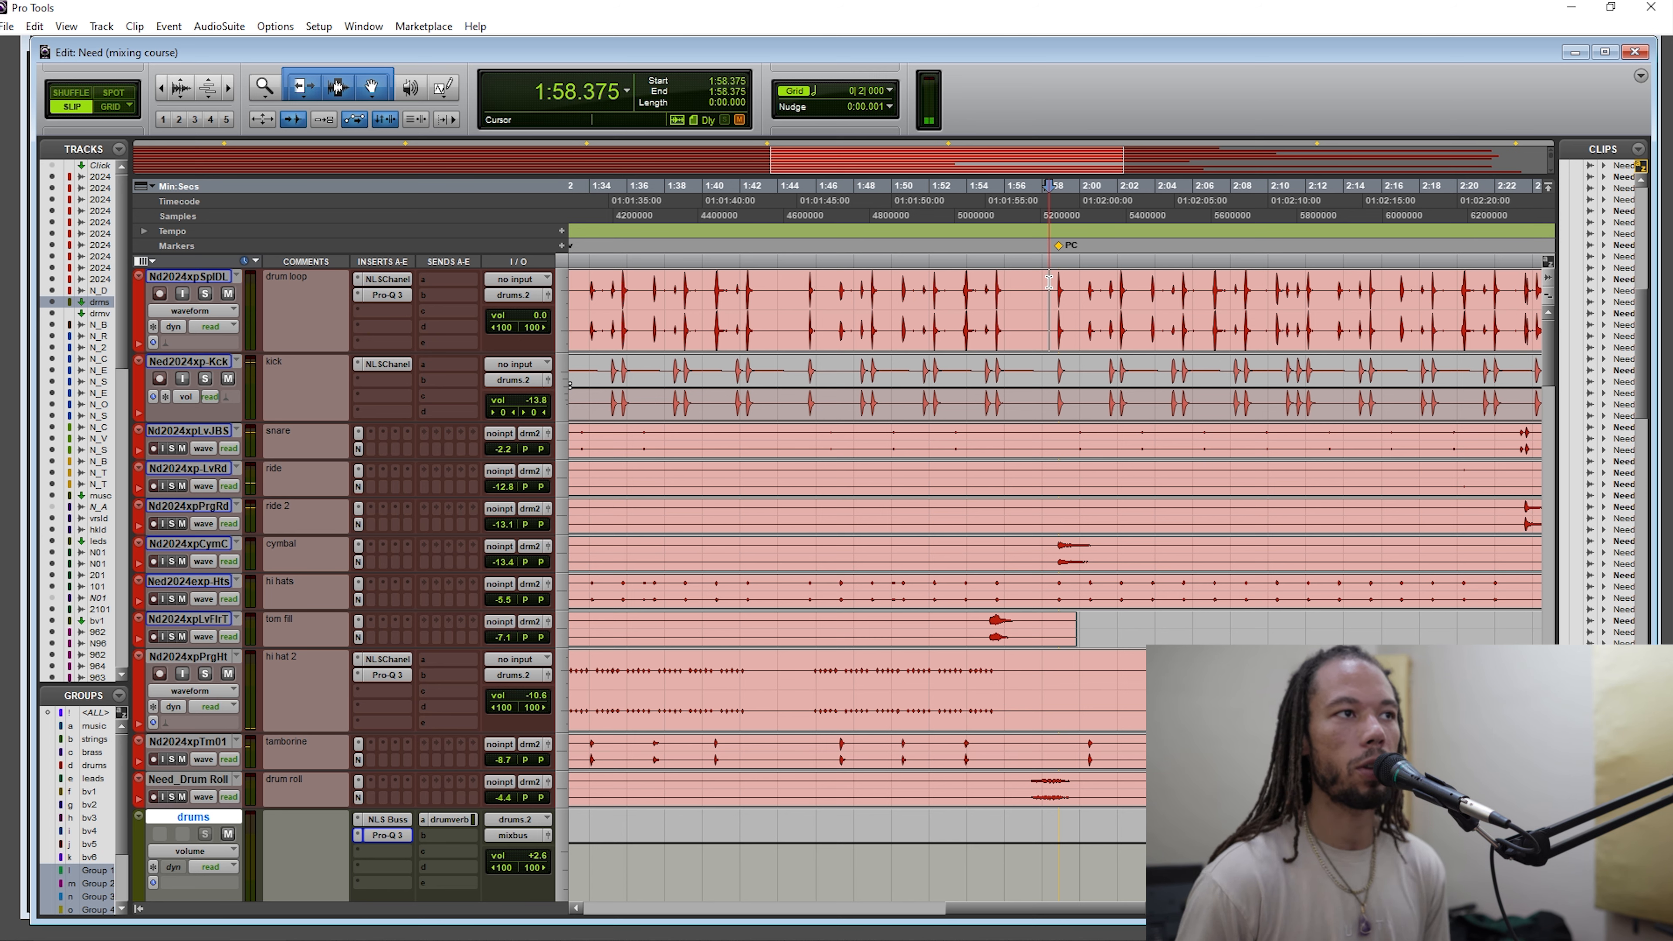
Save the session and set the playback start to 1:58.375, just before the PC marker.
scroll(1049, 282, "down", 1)
scroll(1058, 295, "up", 1)
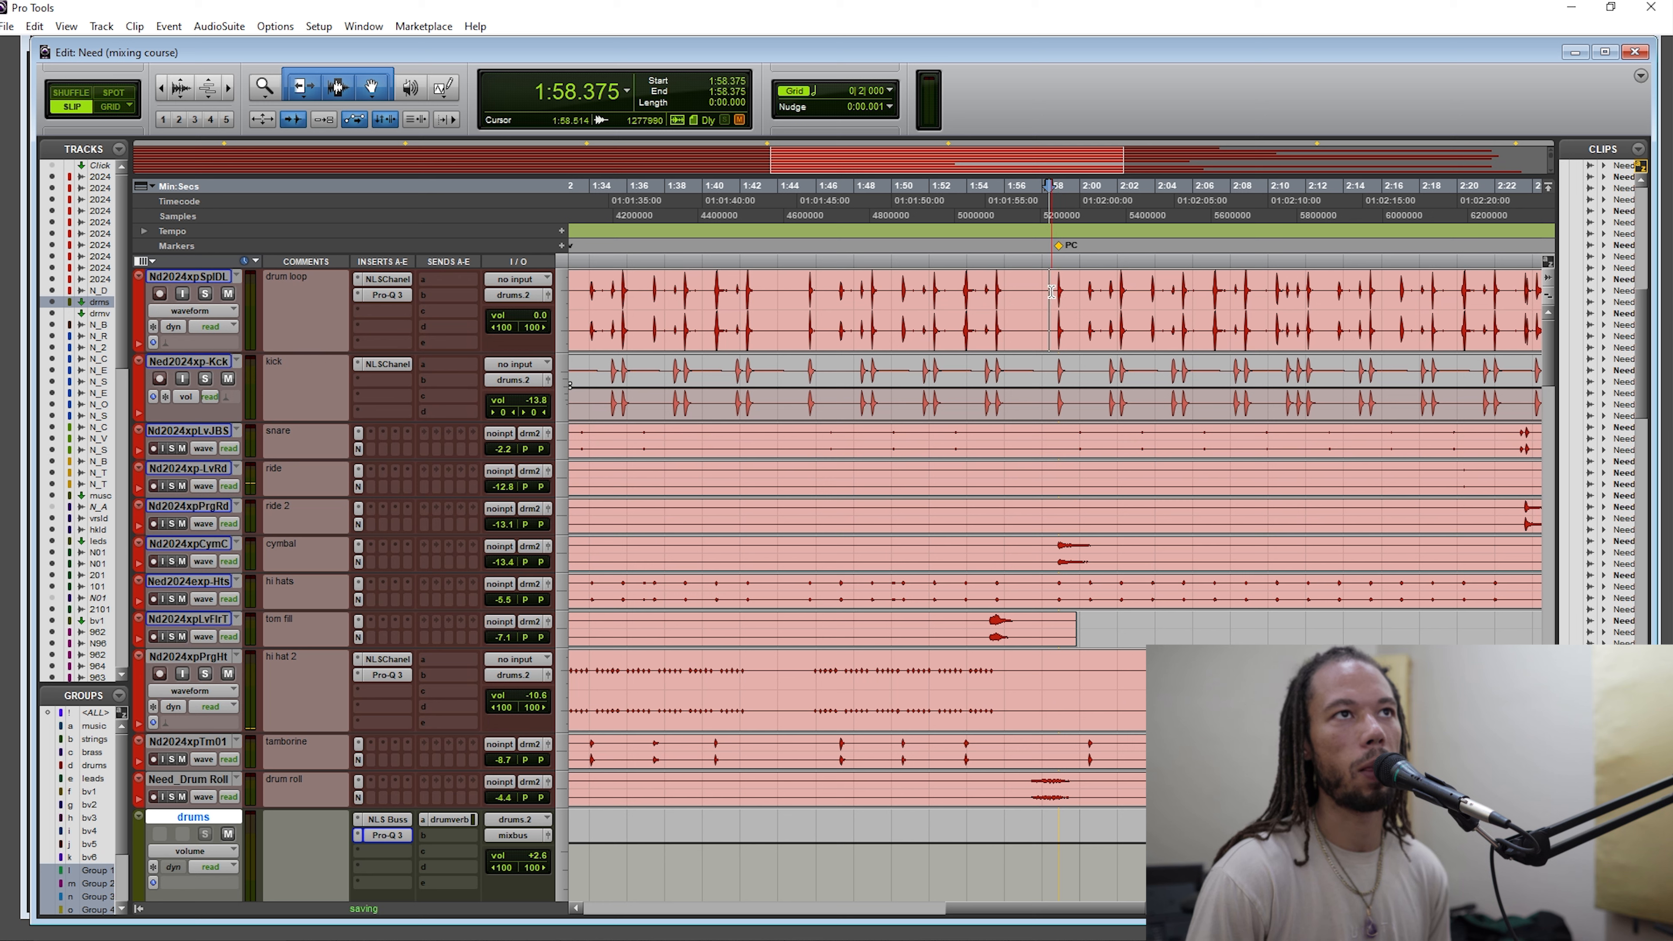
left_click_drag(1051, 291, 1270, 298)
left_click(1282, 299)
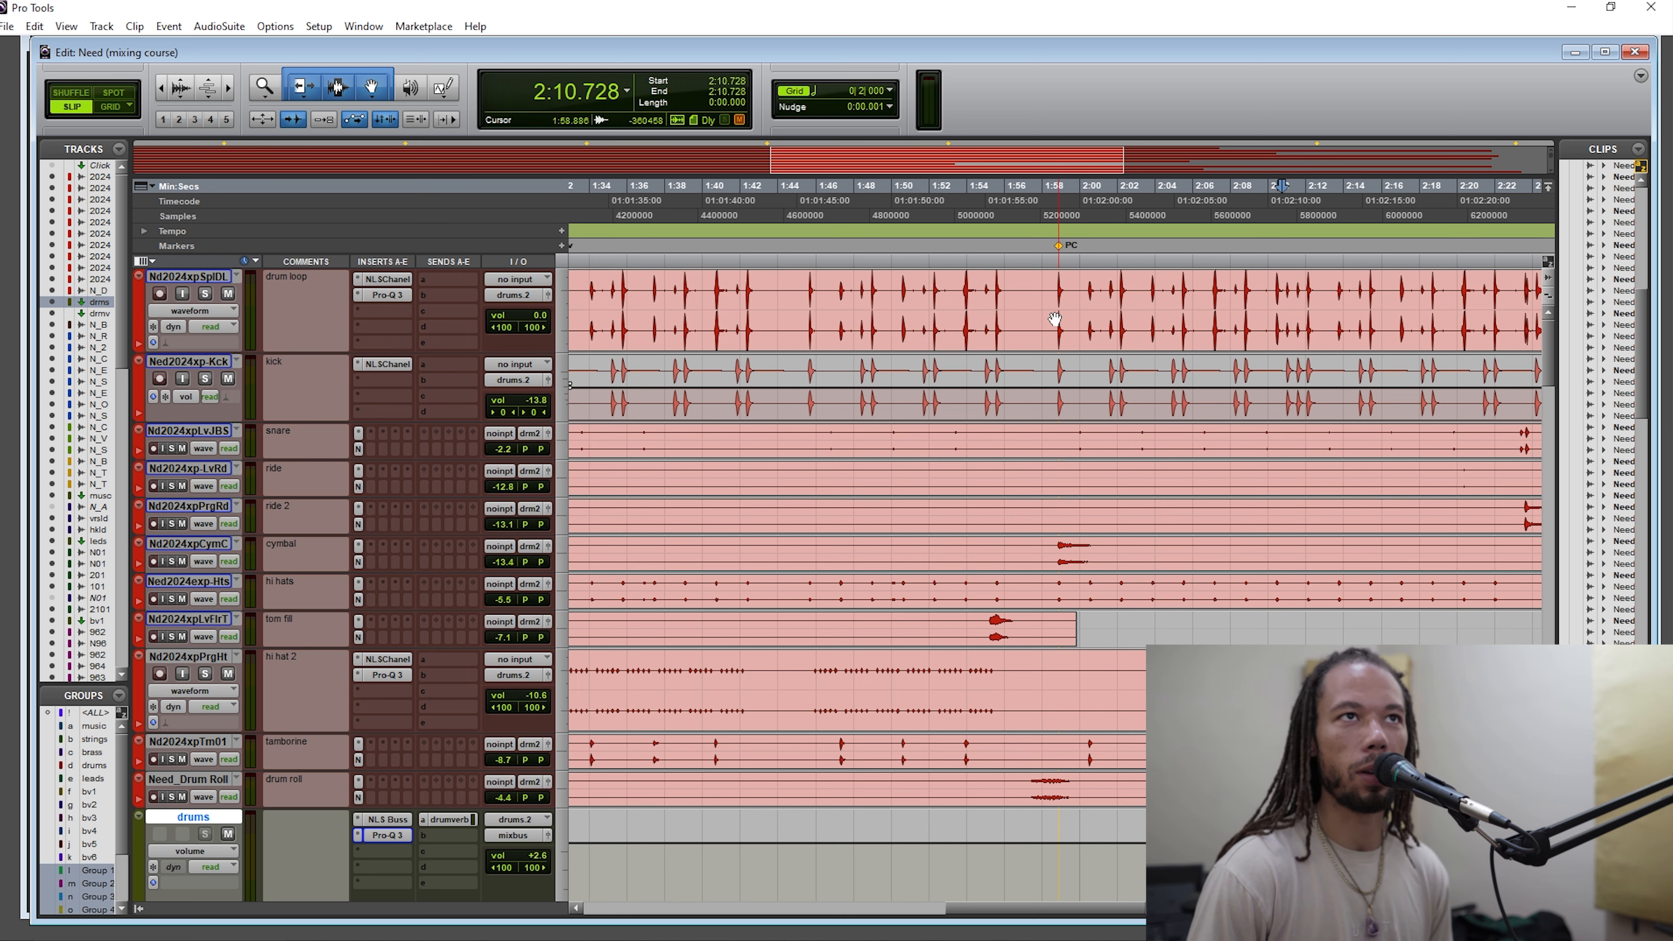
left_click(1048, 282)
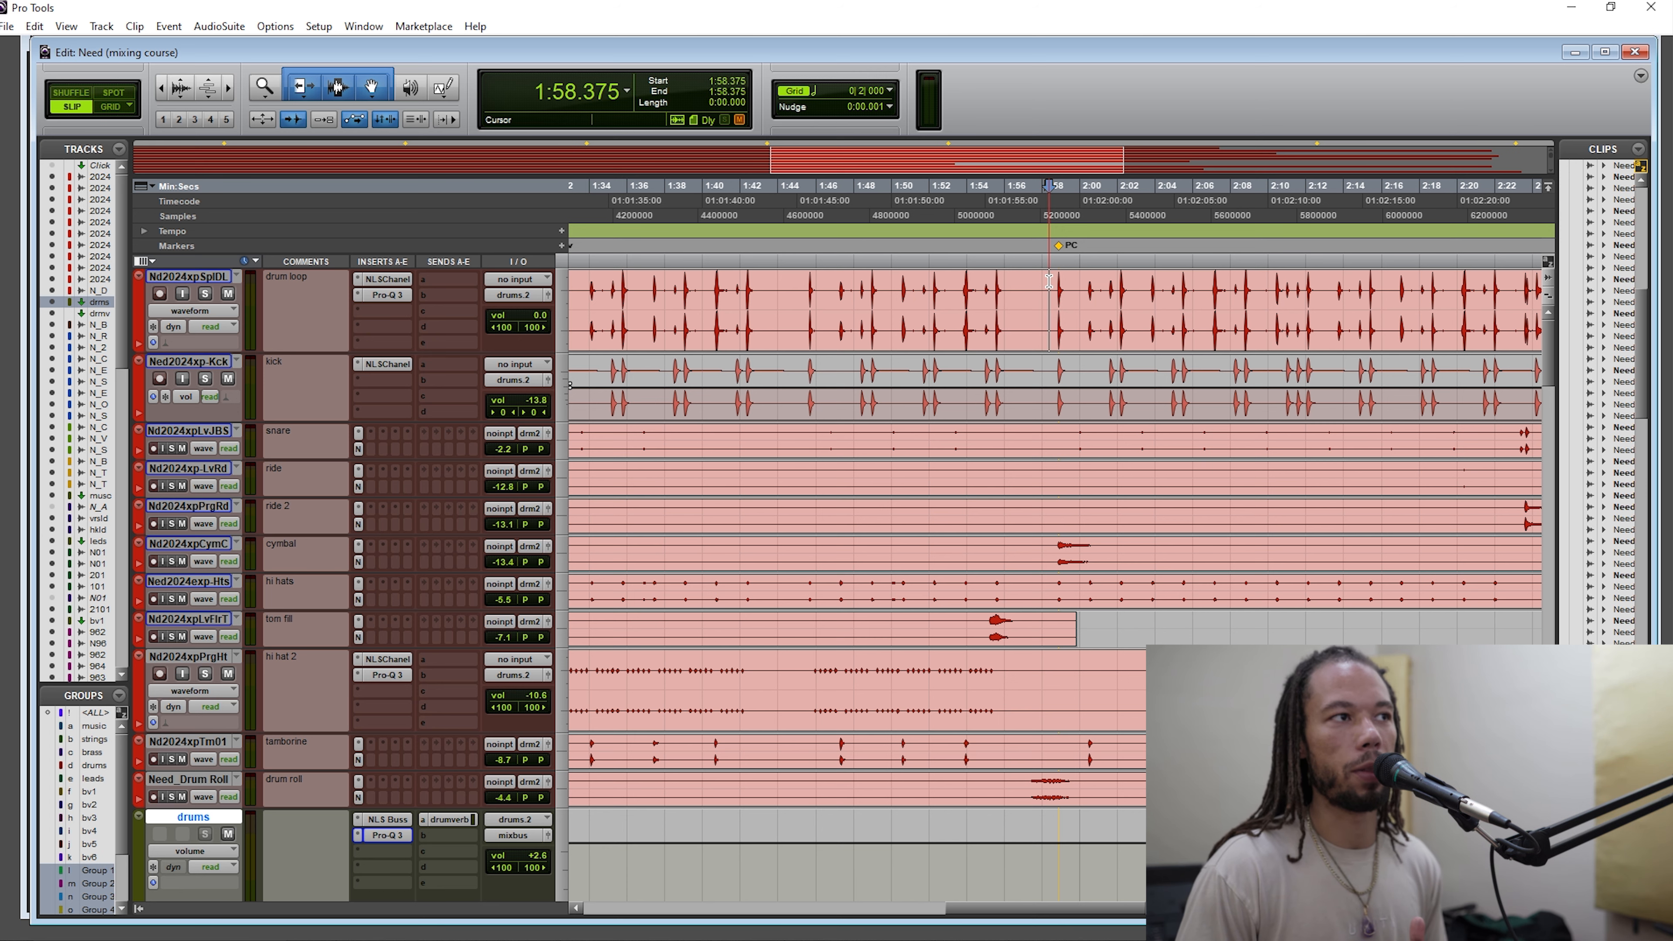
scroll(1048, 281, "down", 2)
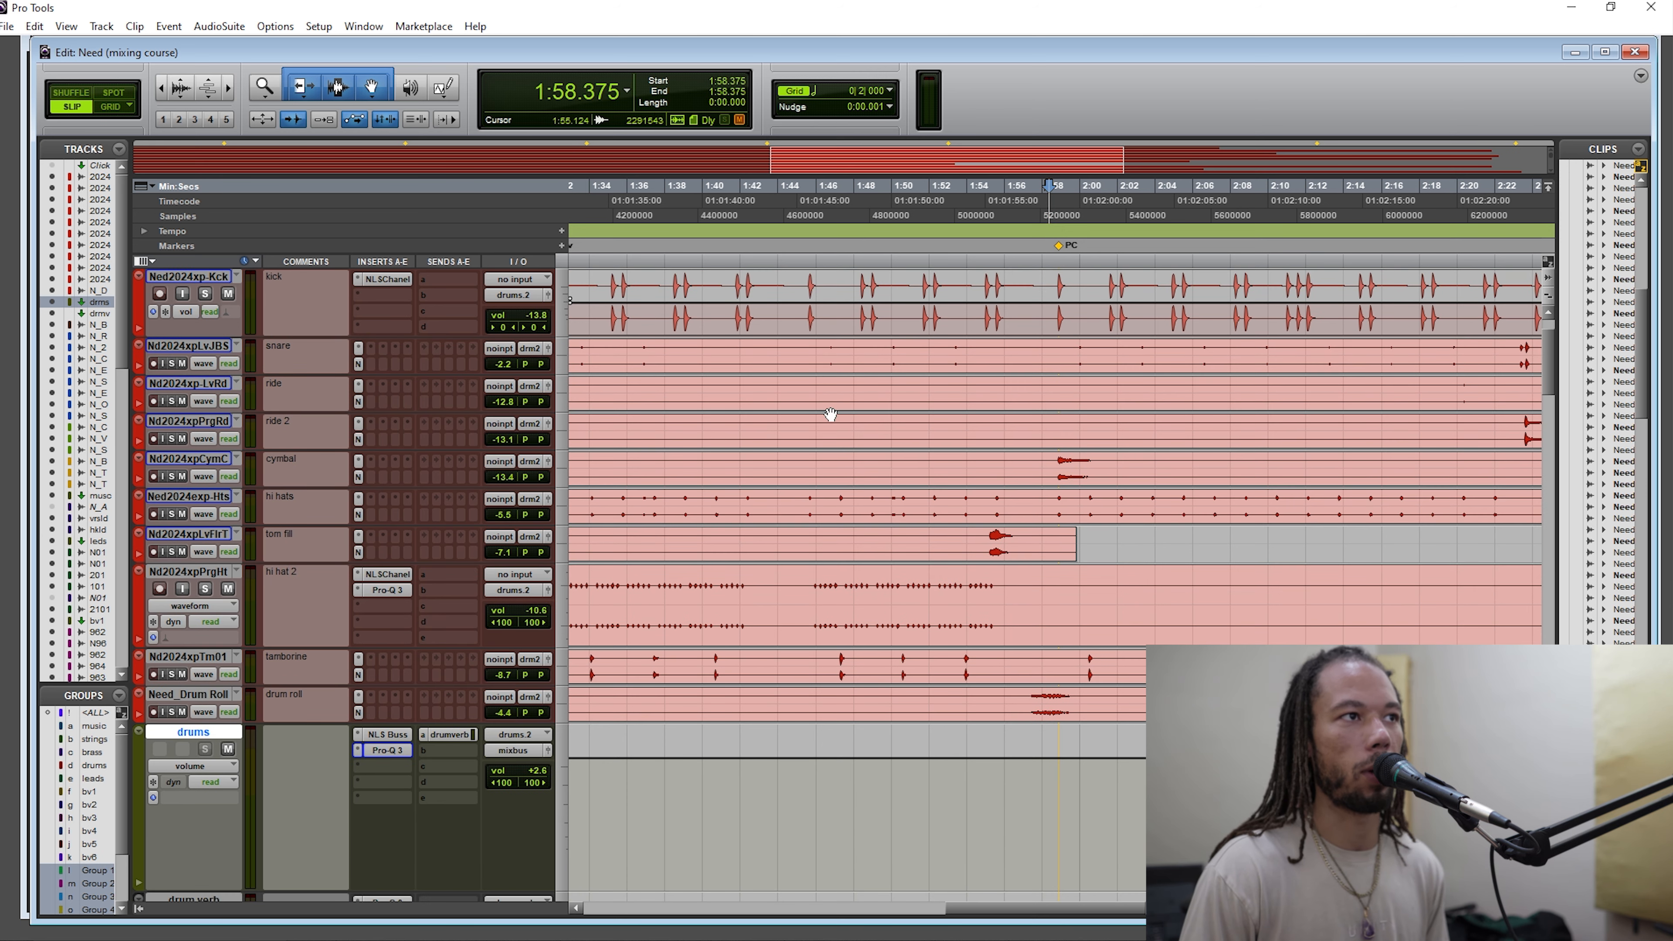
Insert the stereo Tape harmonic plug-in in the fifth insert slot of the drums bus and reposition its window.
left_click(372, 797)
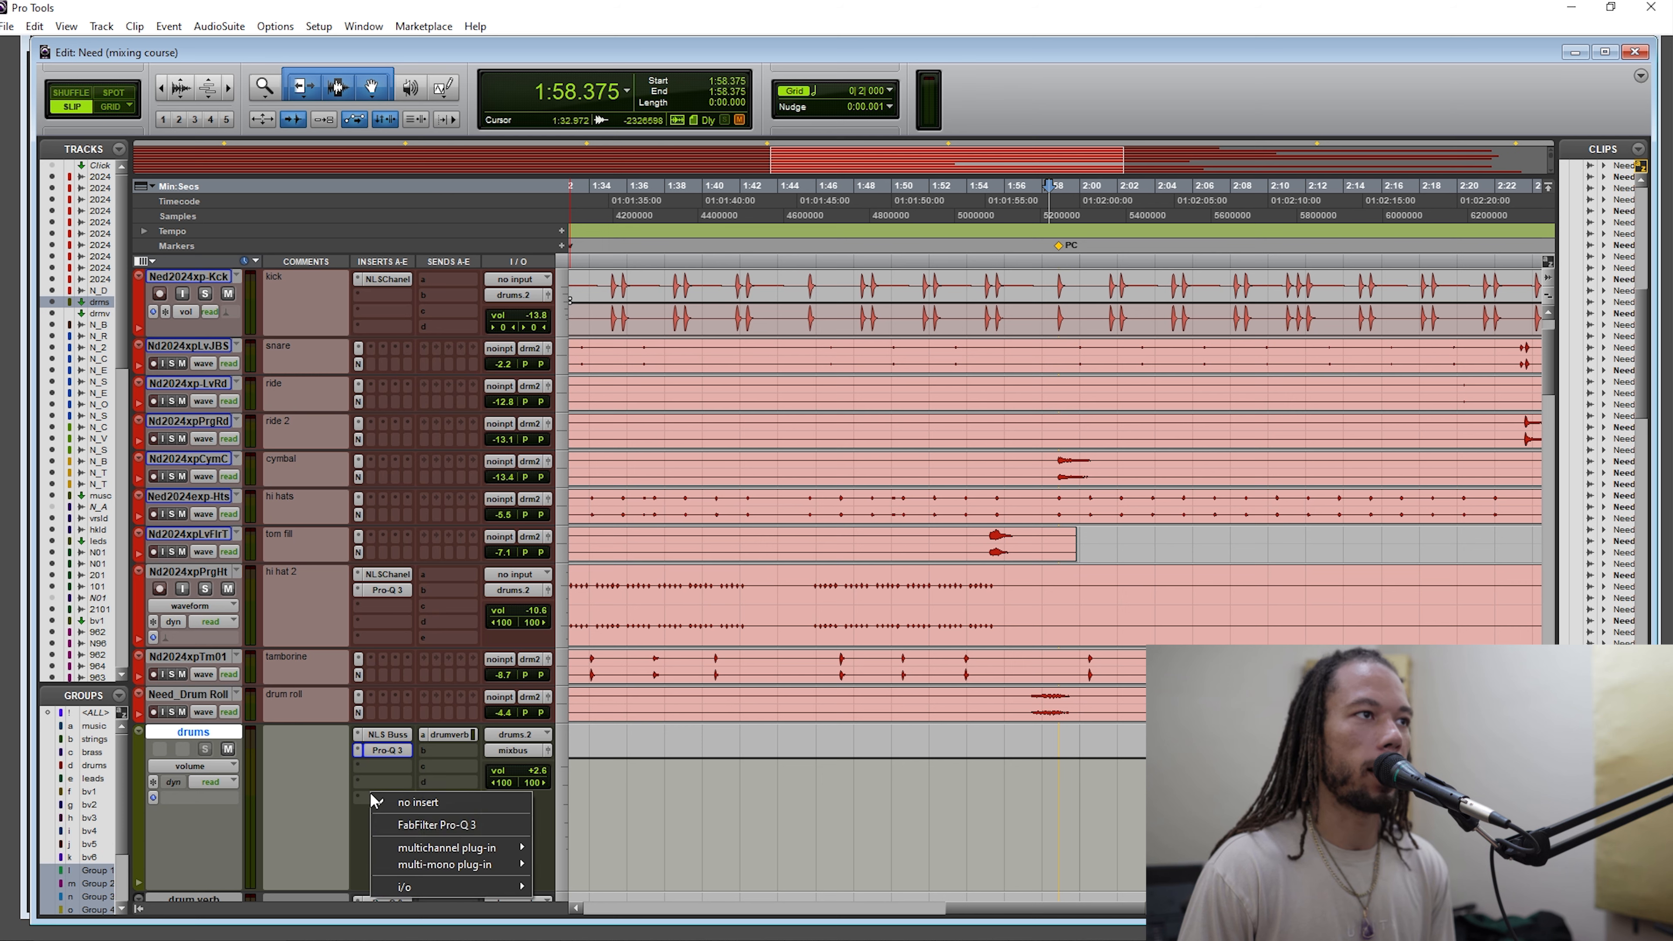
mouse_move(478, 850)
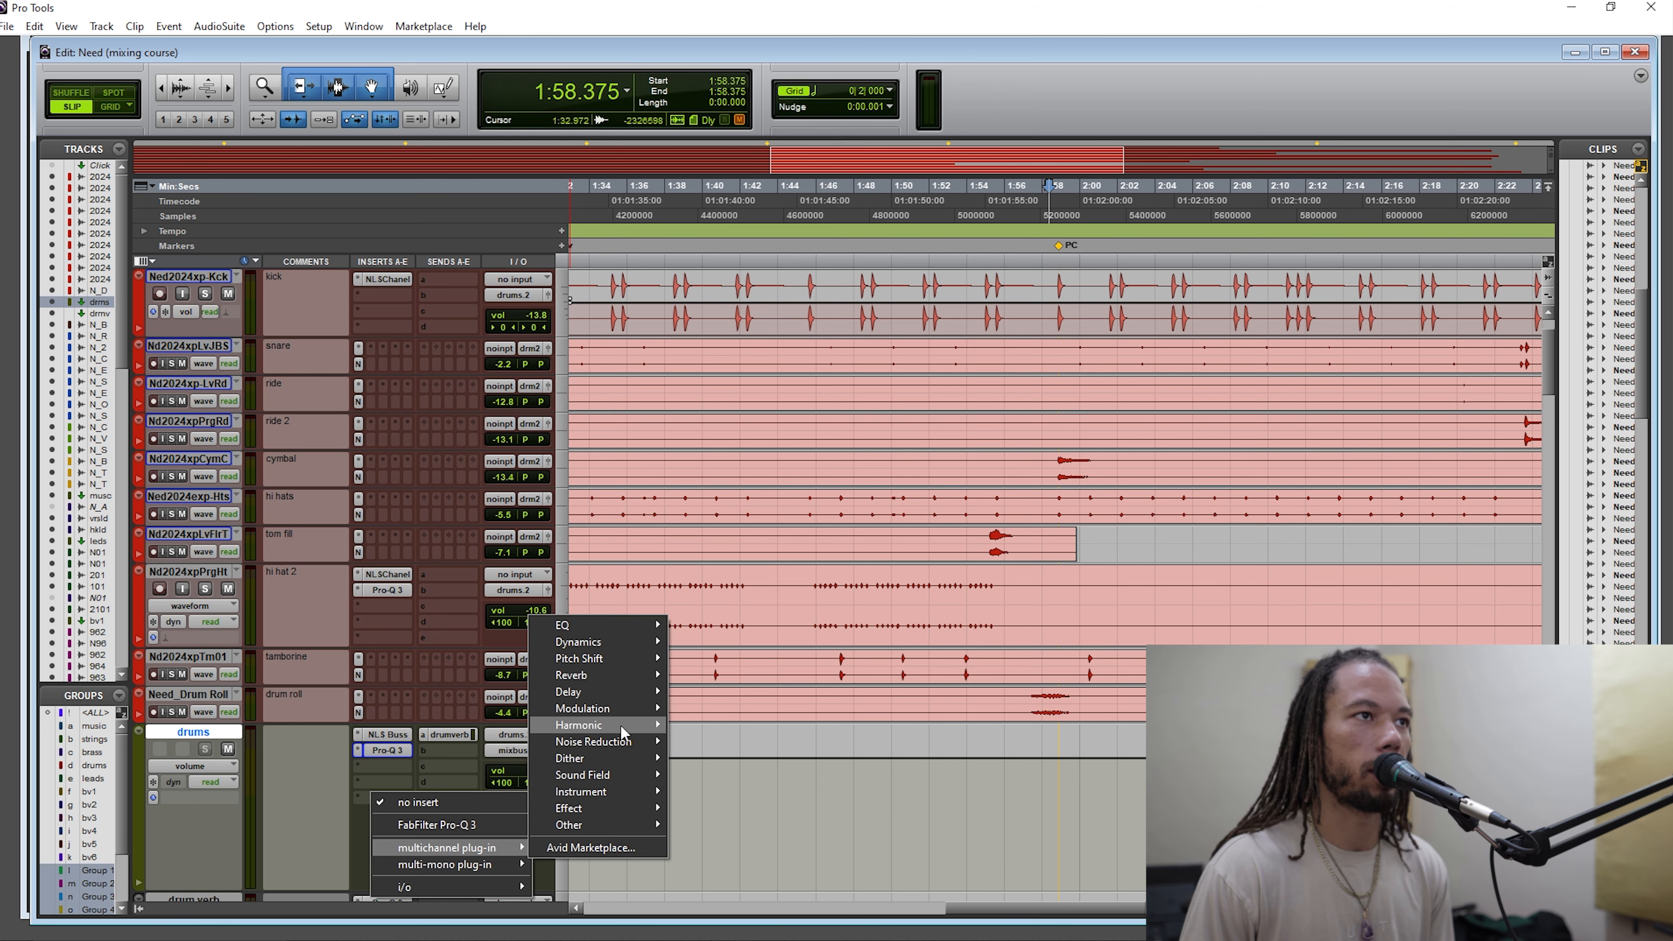
mouse_move(620, 724)
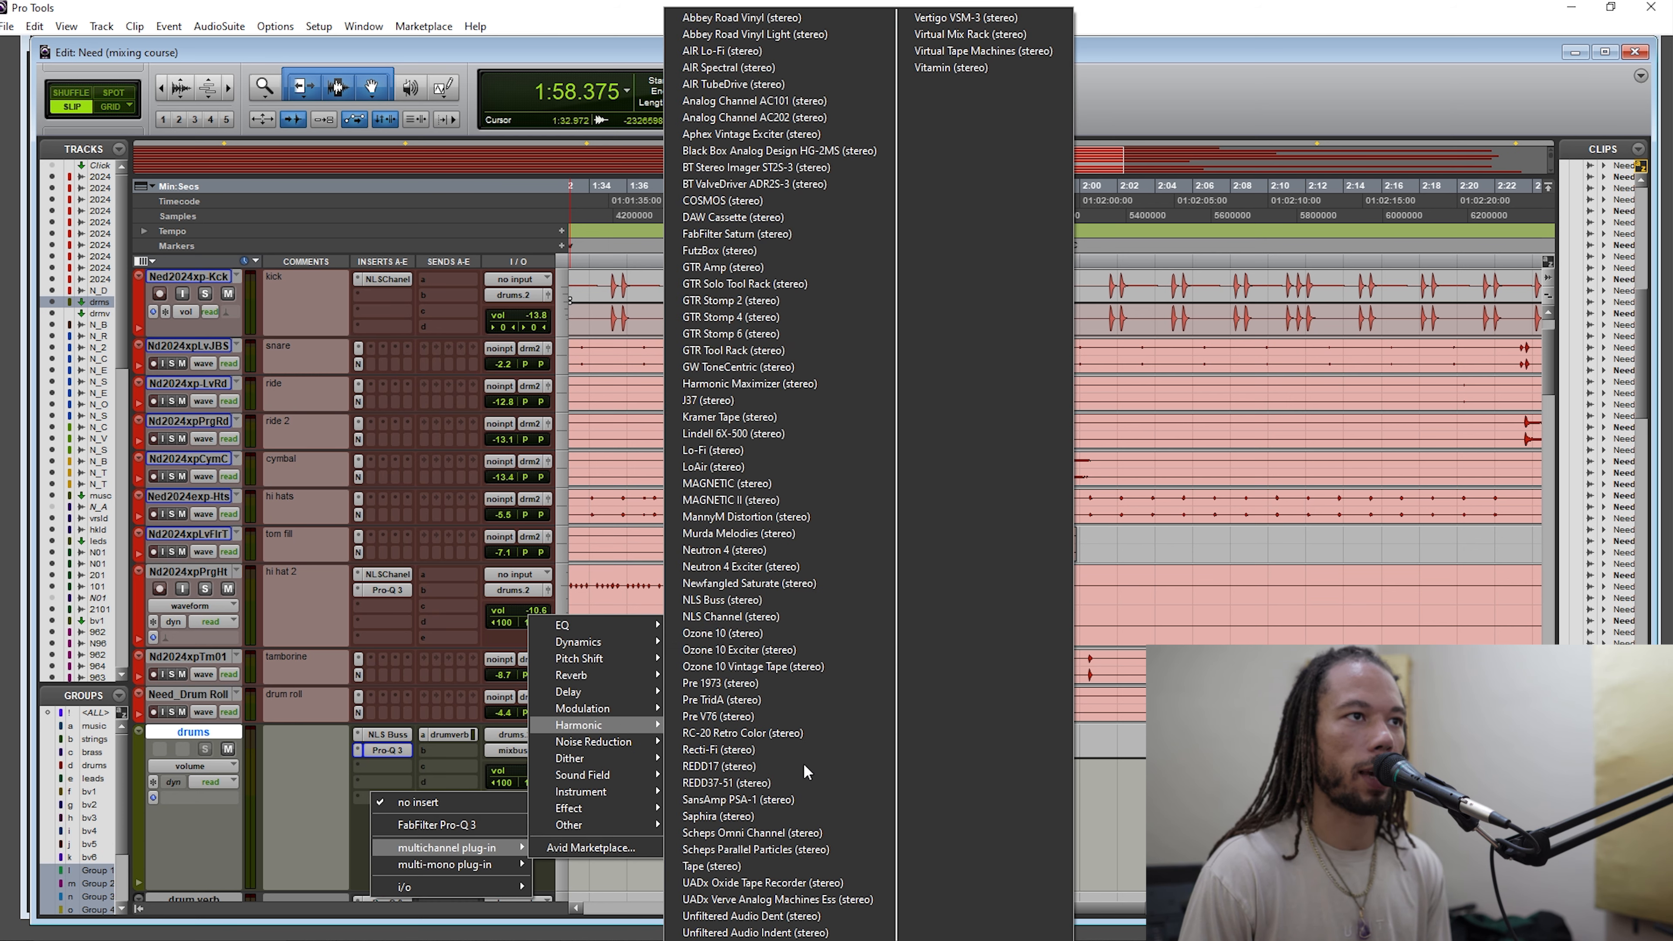
left_click(784, 866)
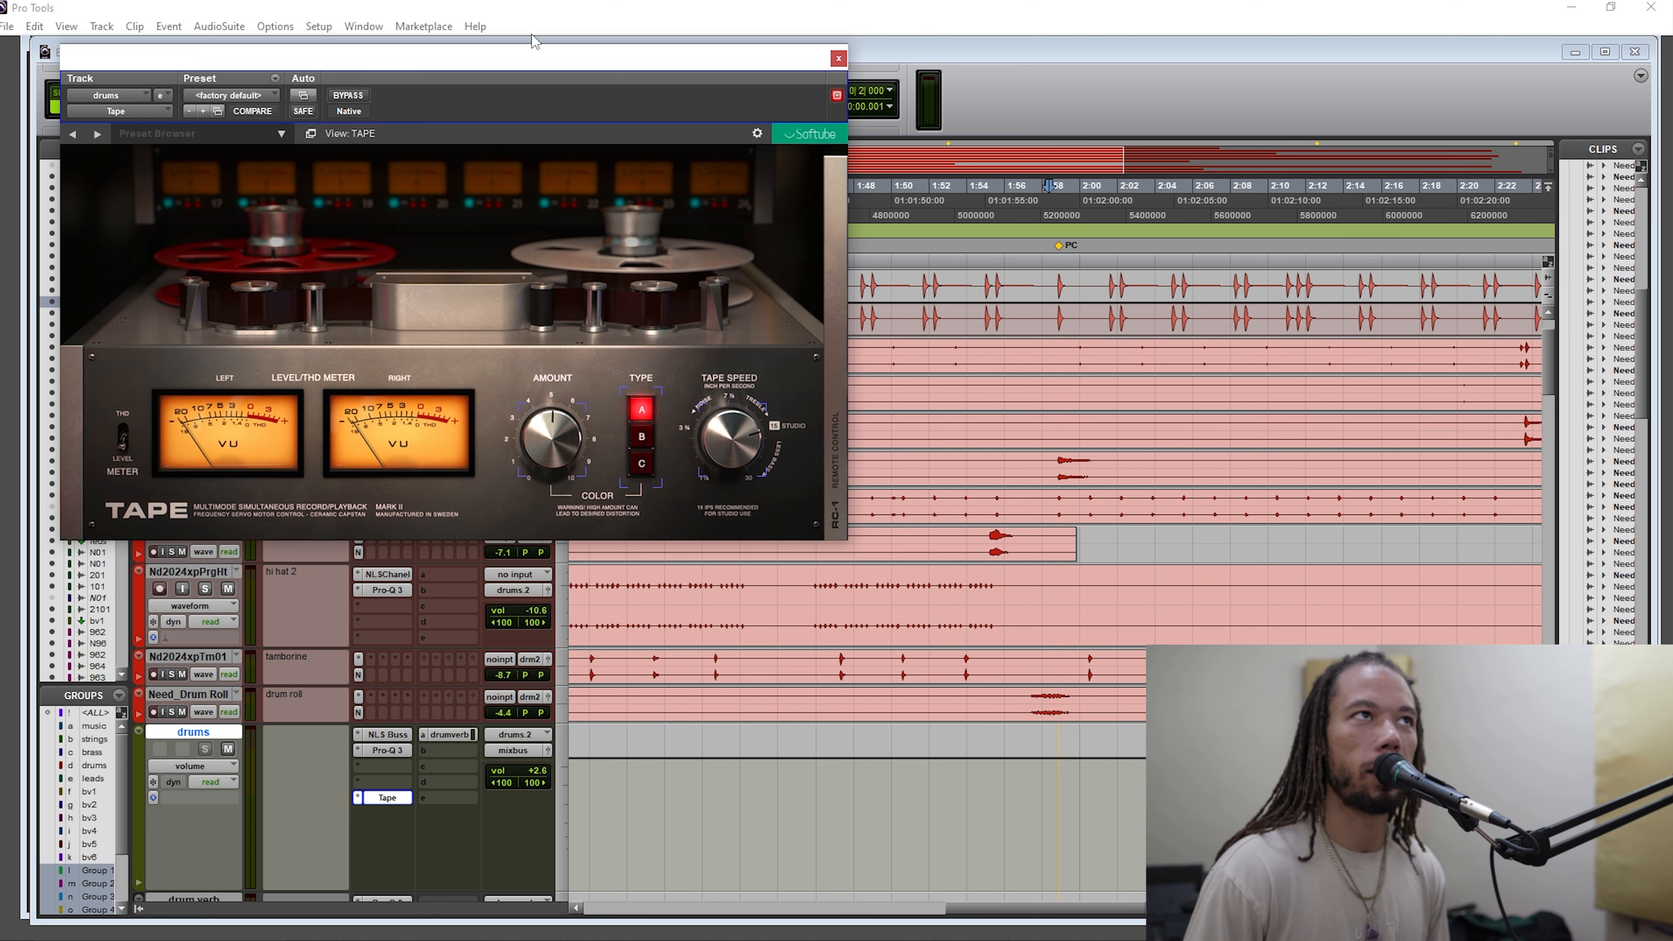
left_click_drag(516, 71, 555, 101)
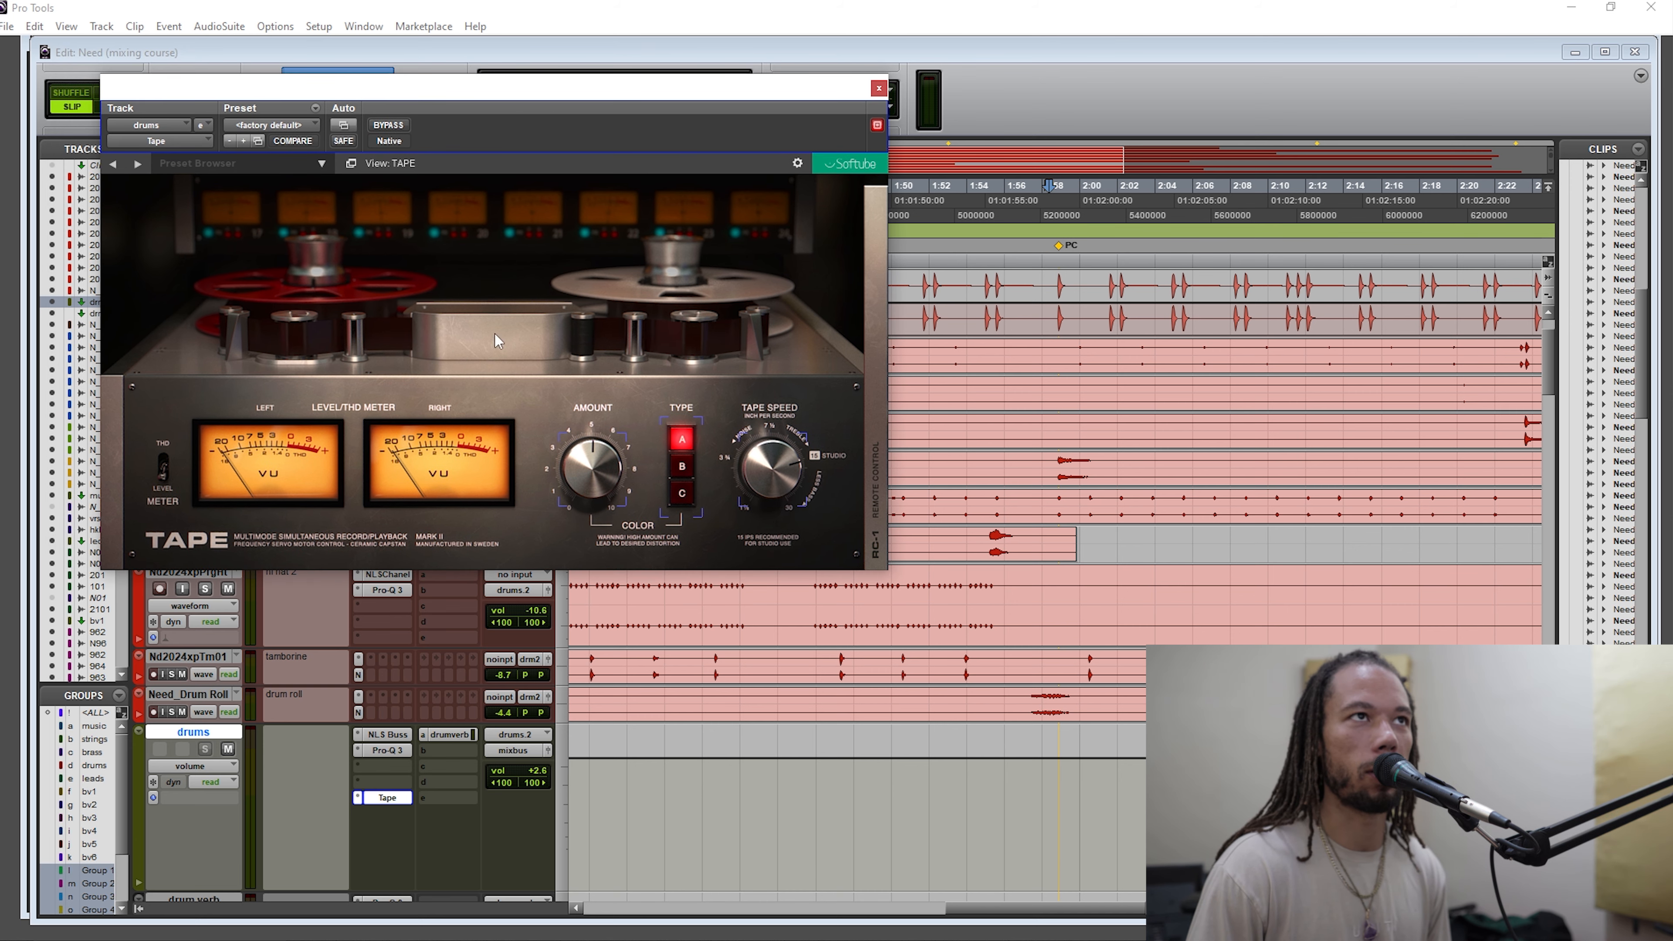
left_click_drag(520, 100, 495, 127)
Set the playback start to 1:58.514 and set Tape's color type to A with a color amount of 0.0.
left_click(1052, 250)
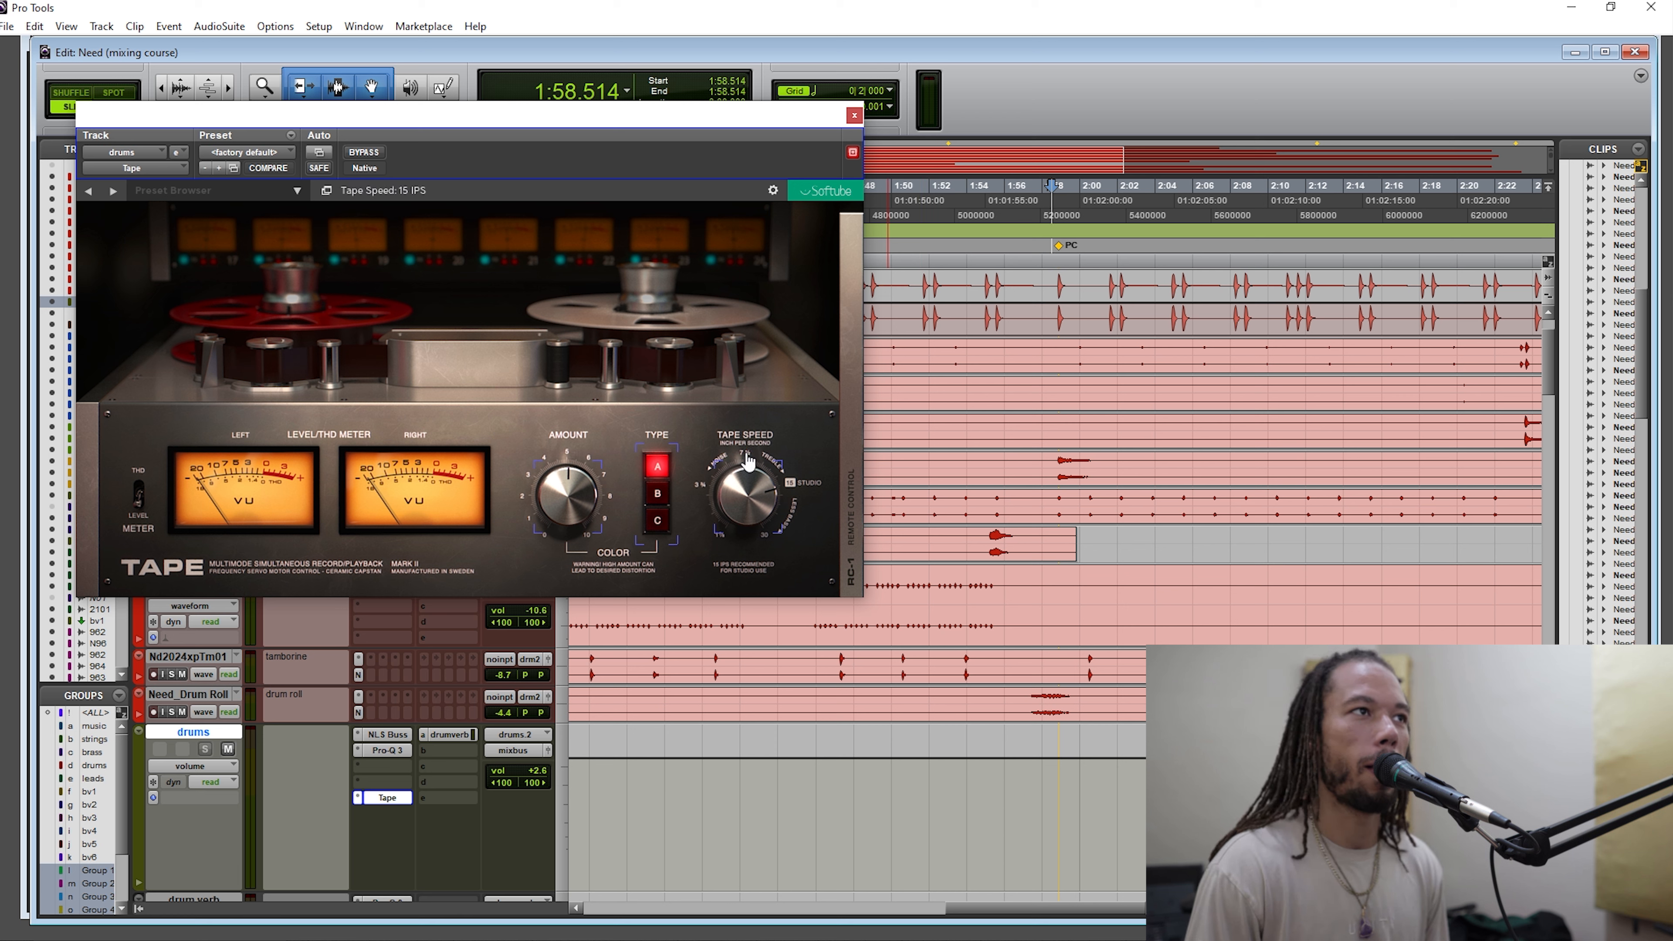
left_click(659, 518)
left_click(656, 468)
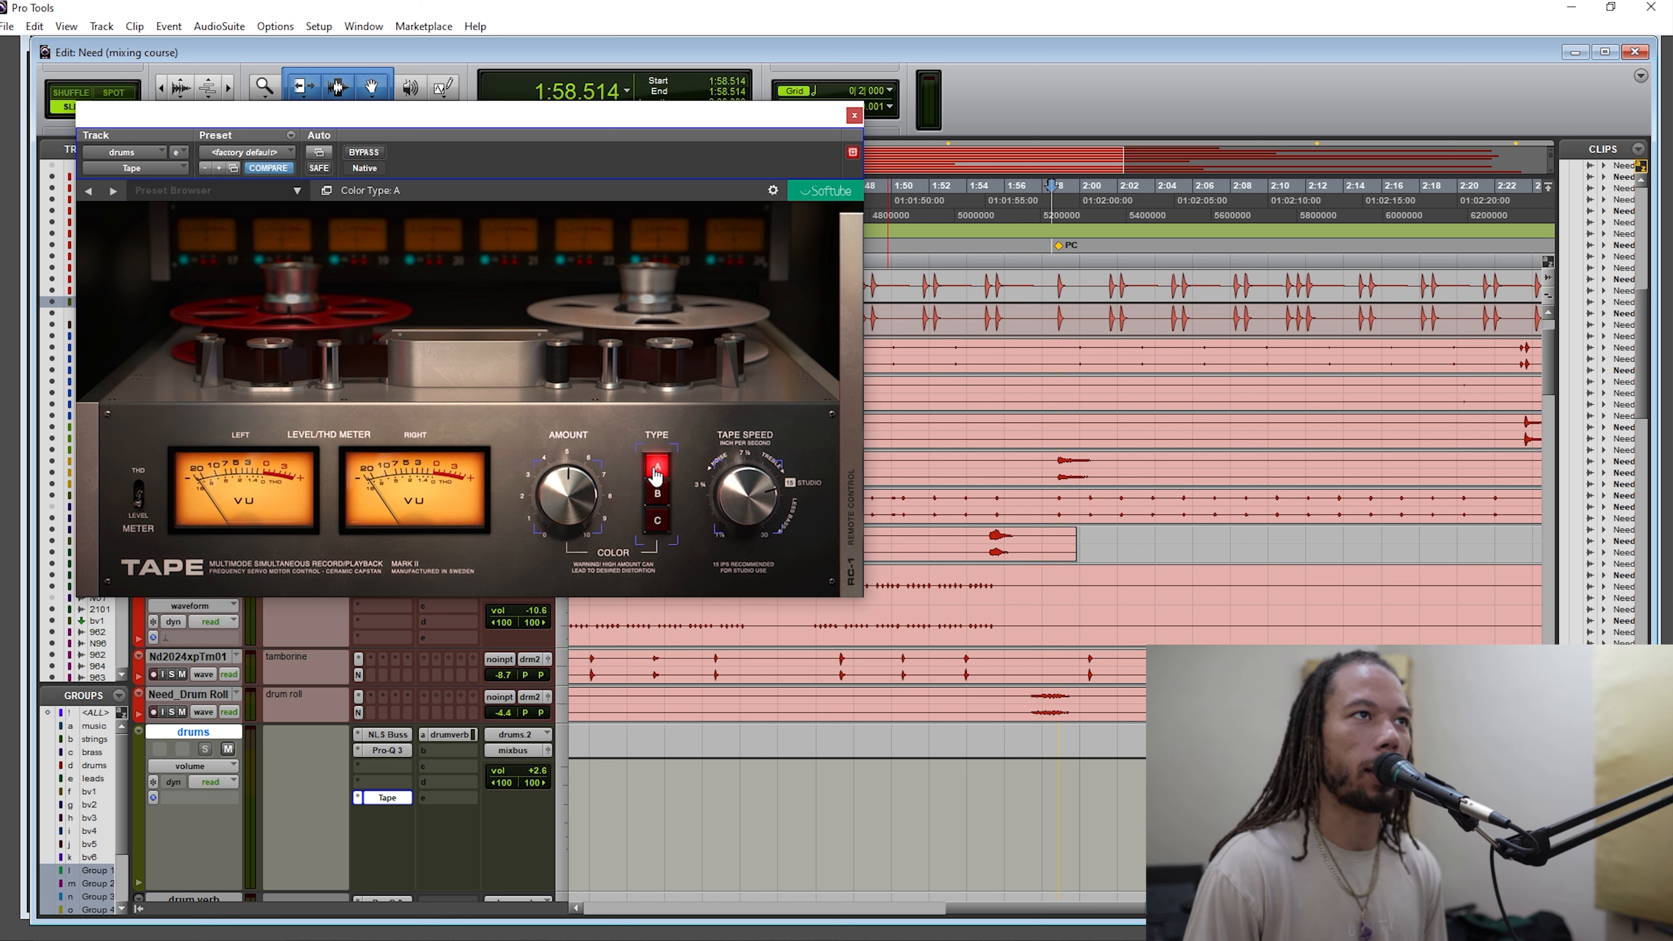
left_click(658, 520)
left_click(658, 468)
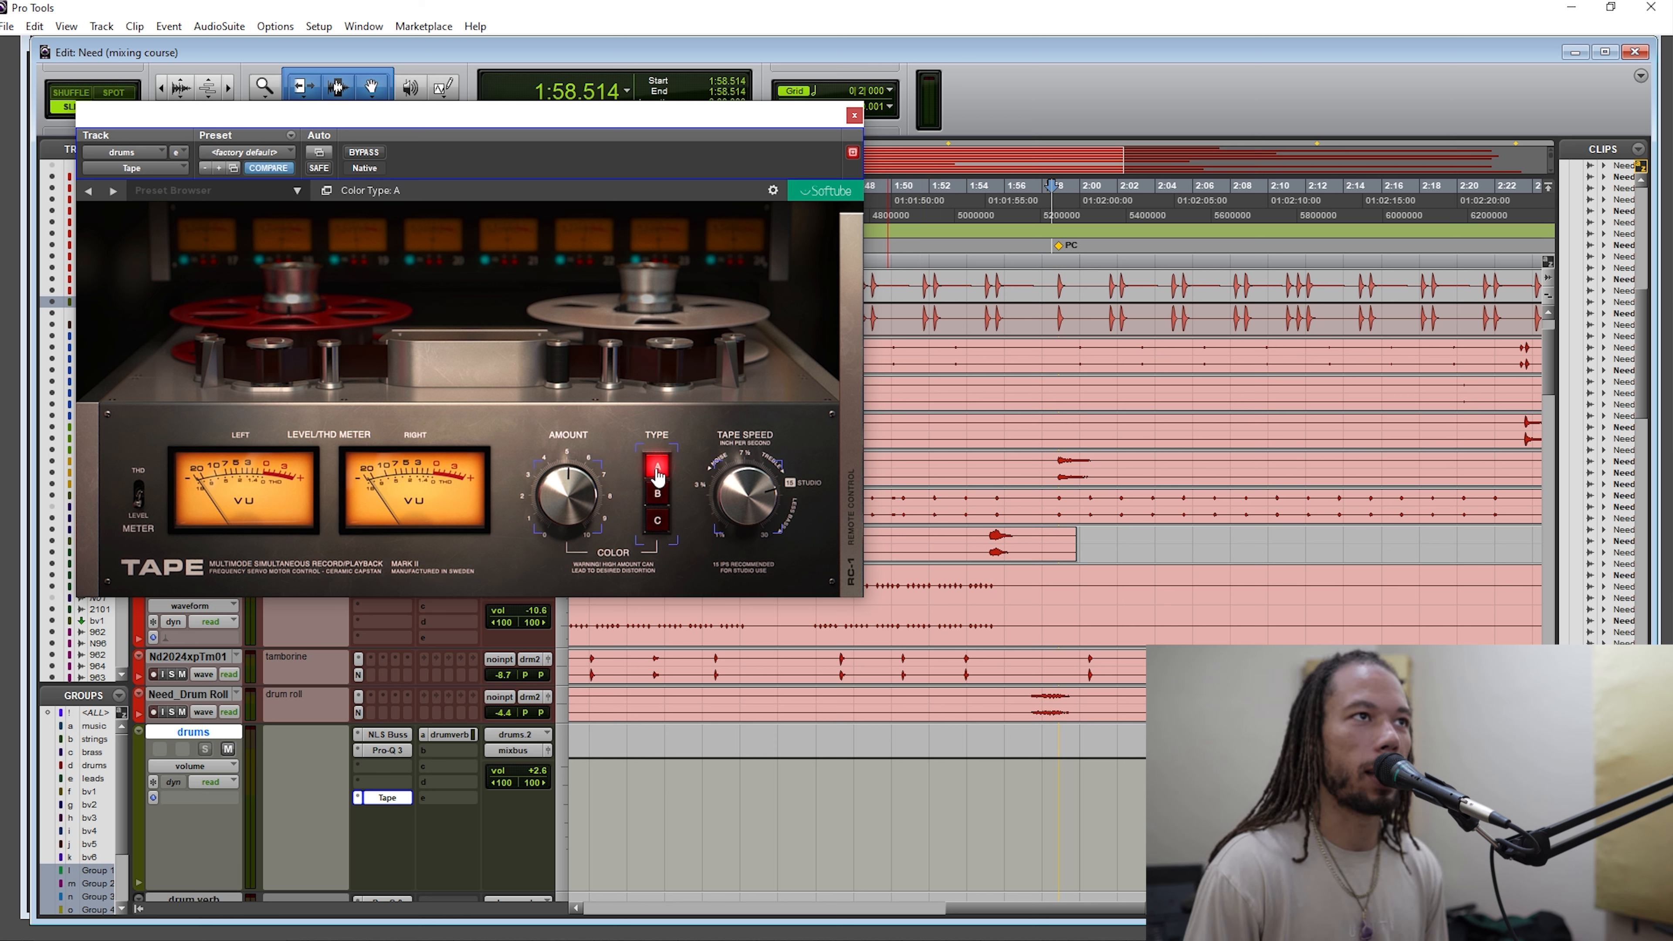
left_click_drag(572, 492, 572, 606)
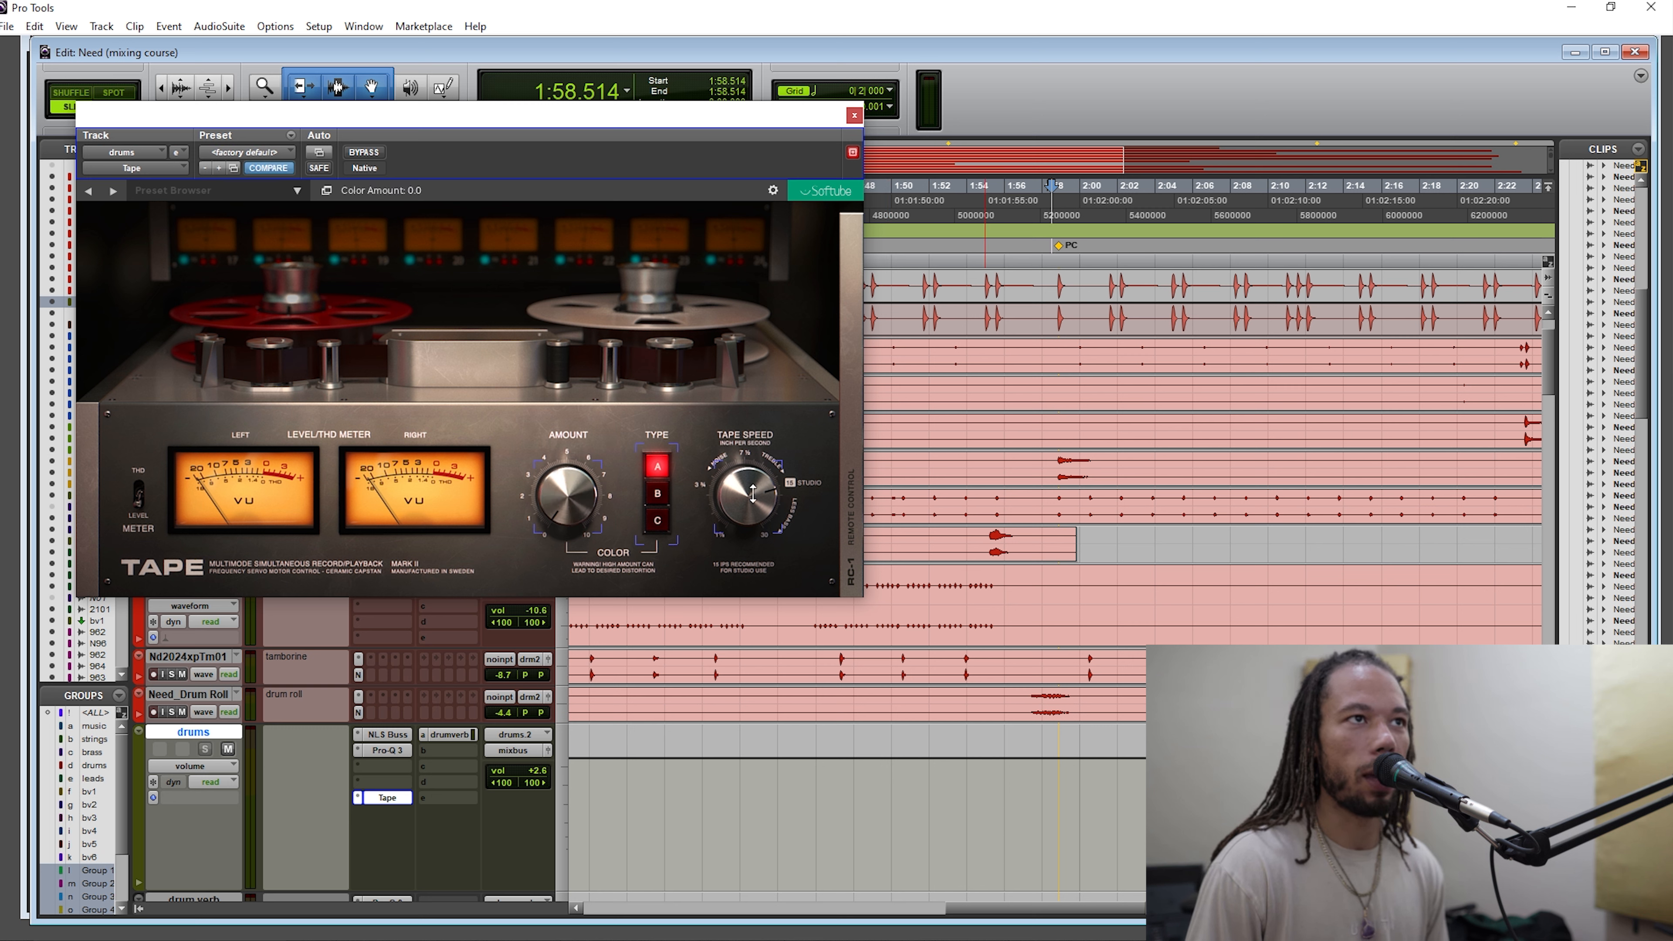
Play the drums and raise Tape's color amount to 2.9, switching bypass on and off for comparison.
key("space")
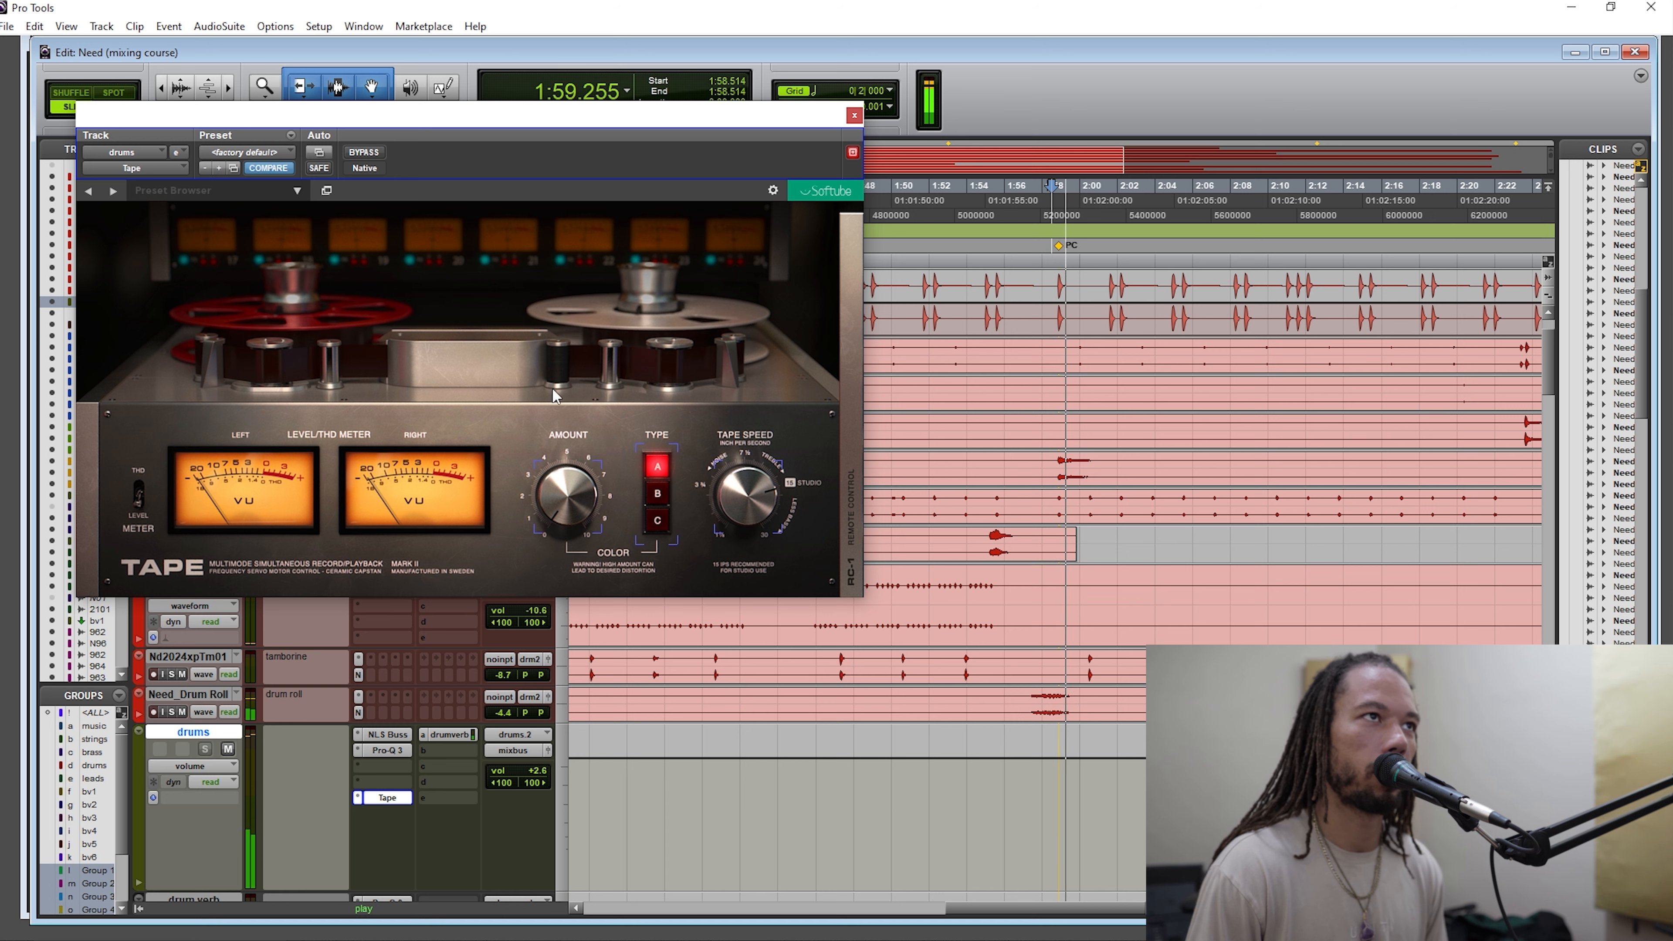
left_click(364, 151)
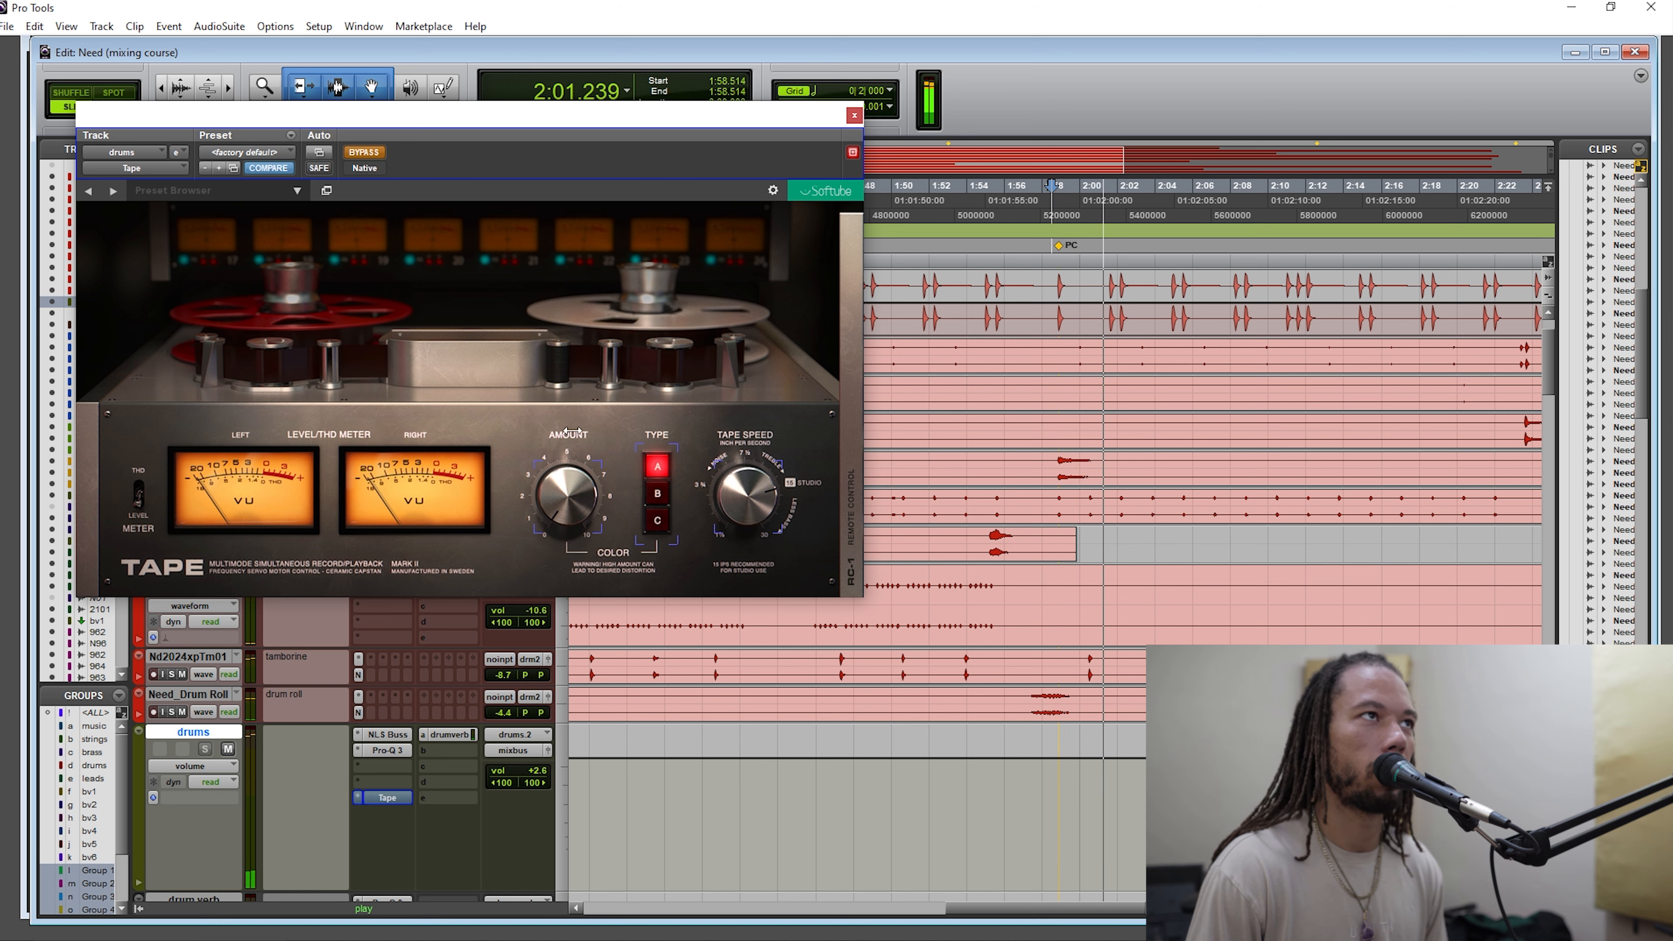
left_click_drag(570, 498, 570, 455)
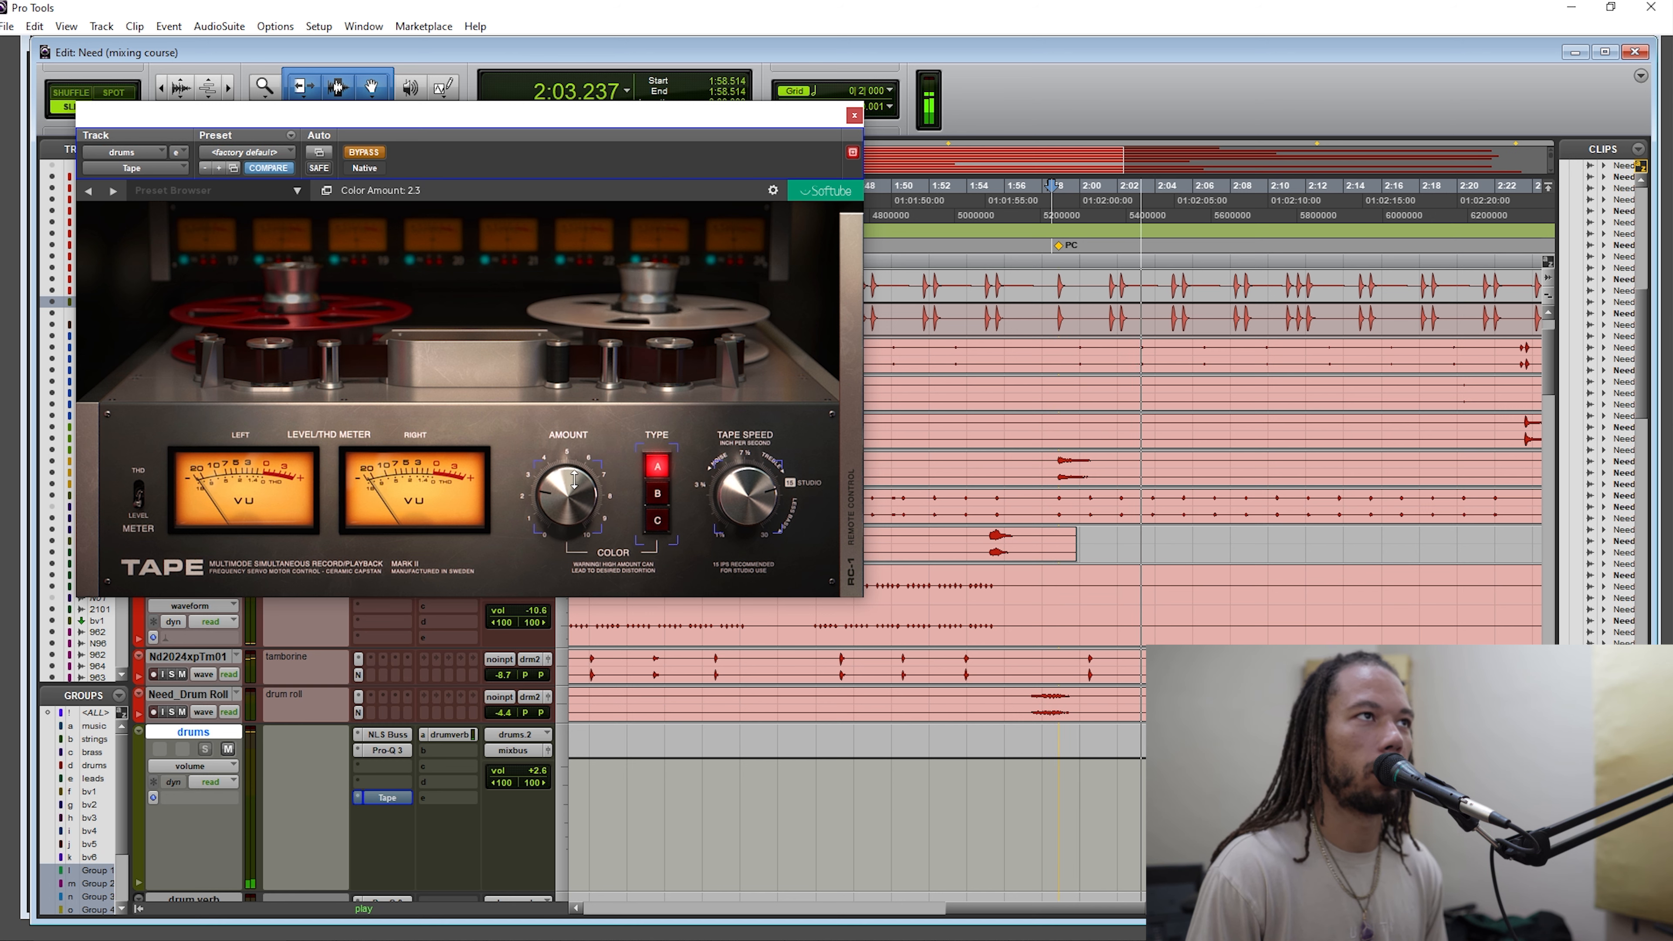
left_click(364, 152)
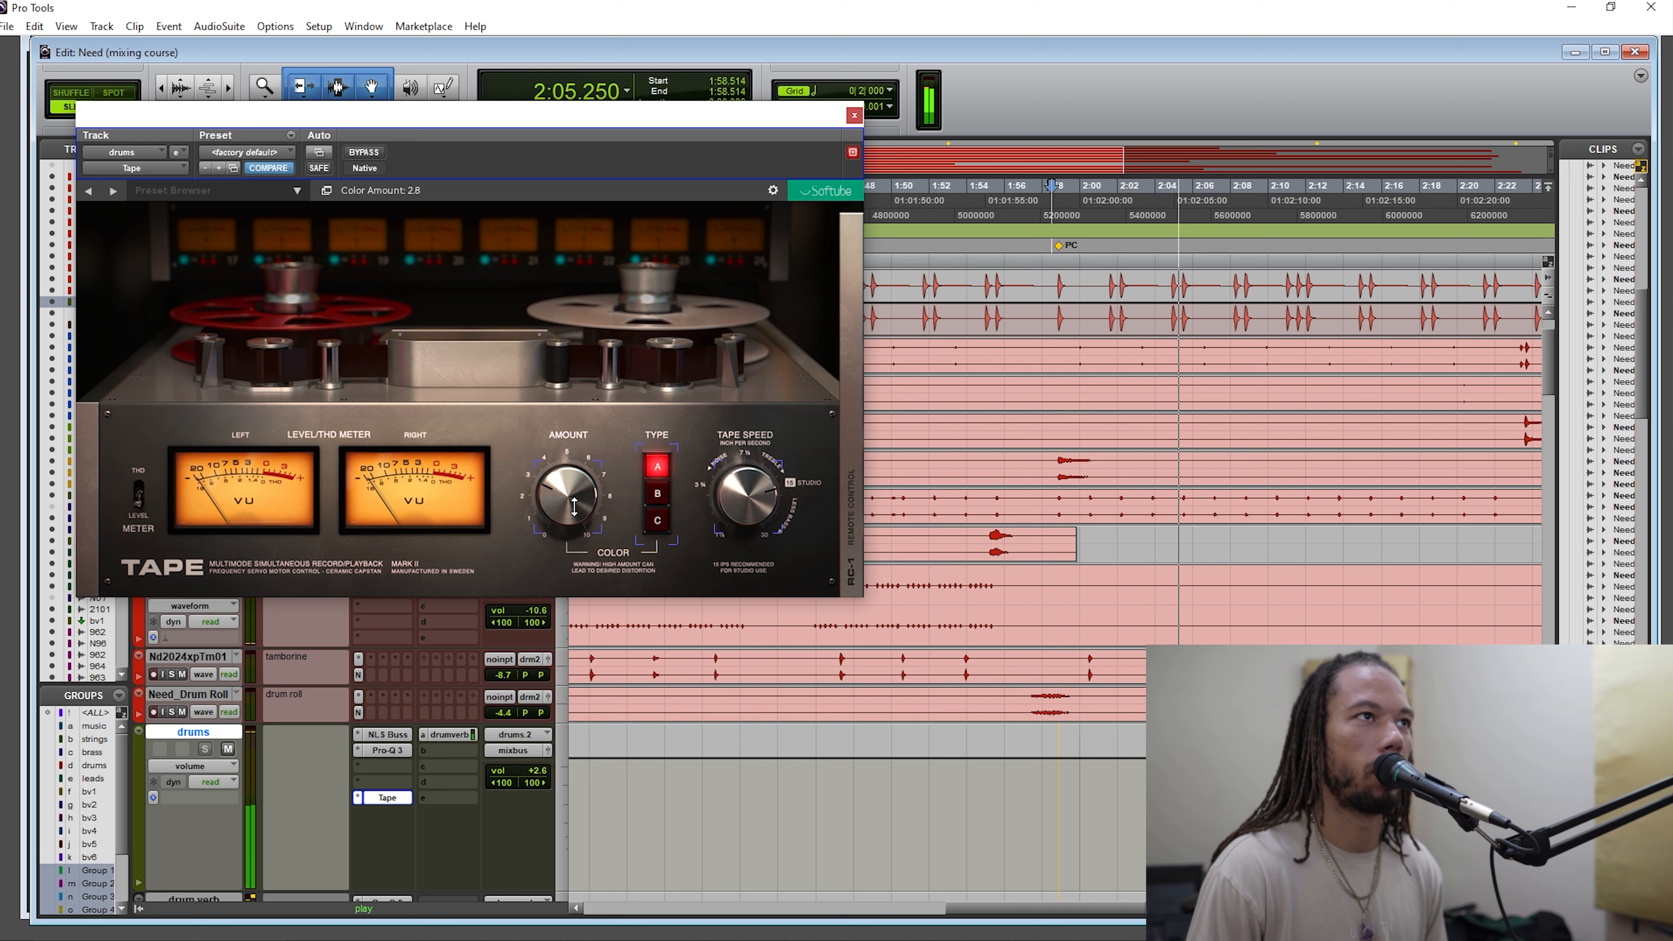
left_click_drag(577, 520, 578, 506)
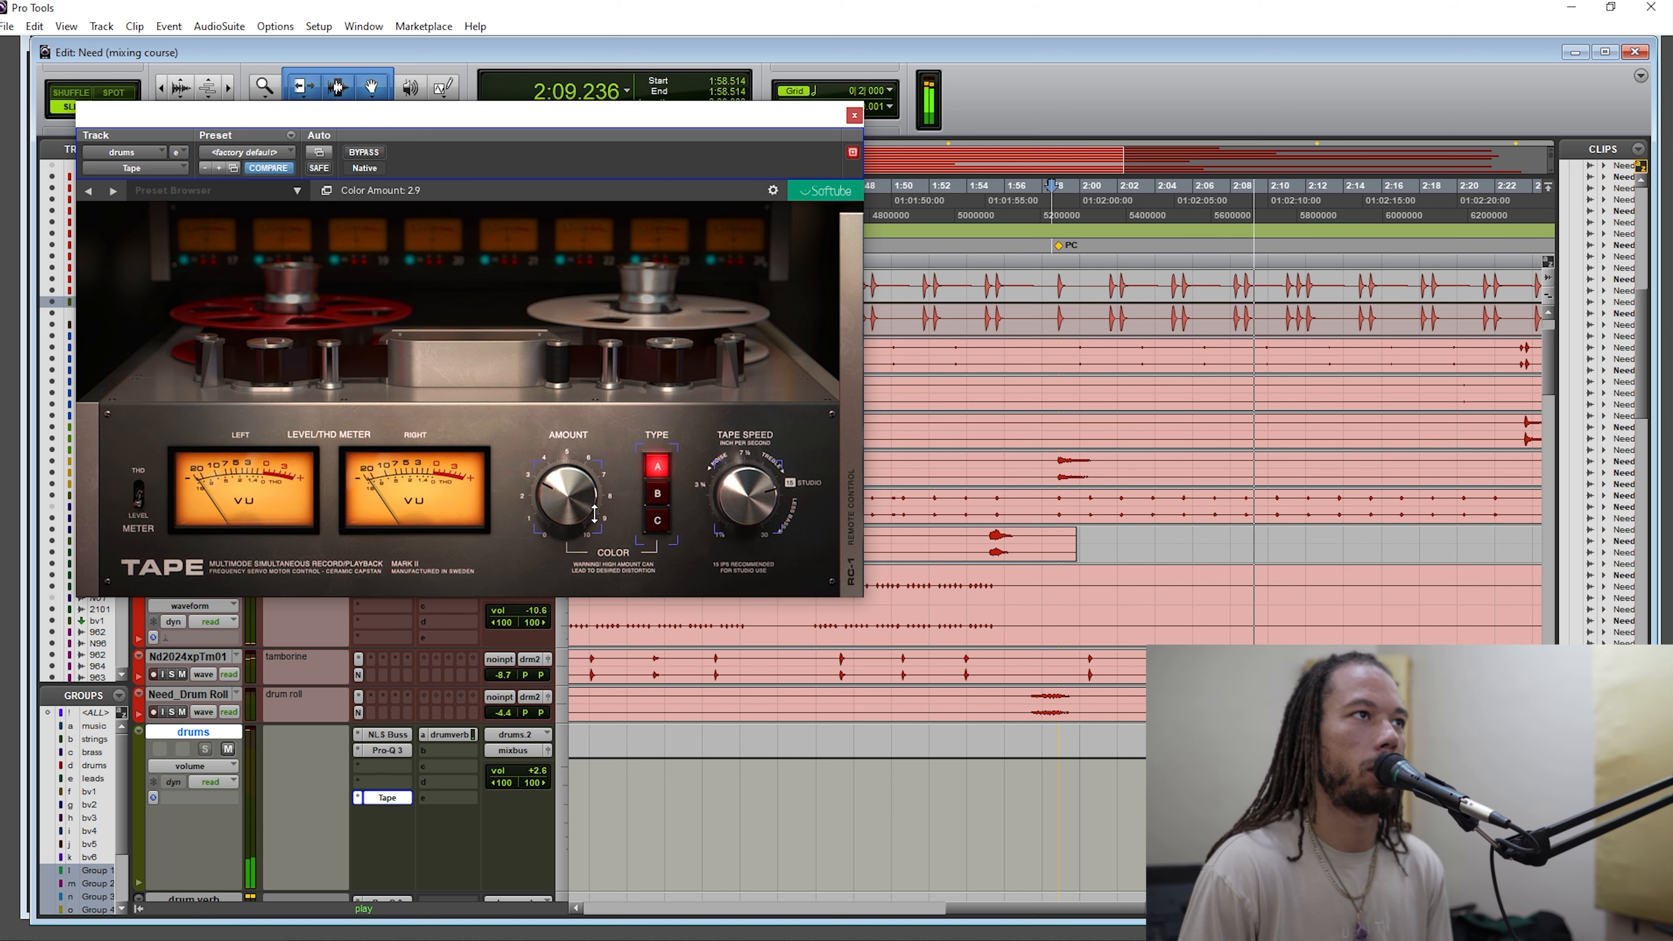
Set the color amount to 3.2 while auditioning color types A, B and C, choose type C and stop playback.
left_click(657, 495)
left_click_drag(571, 514, 576, 511)
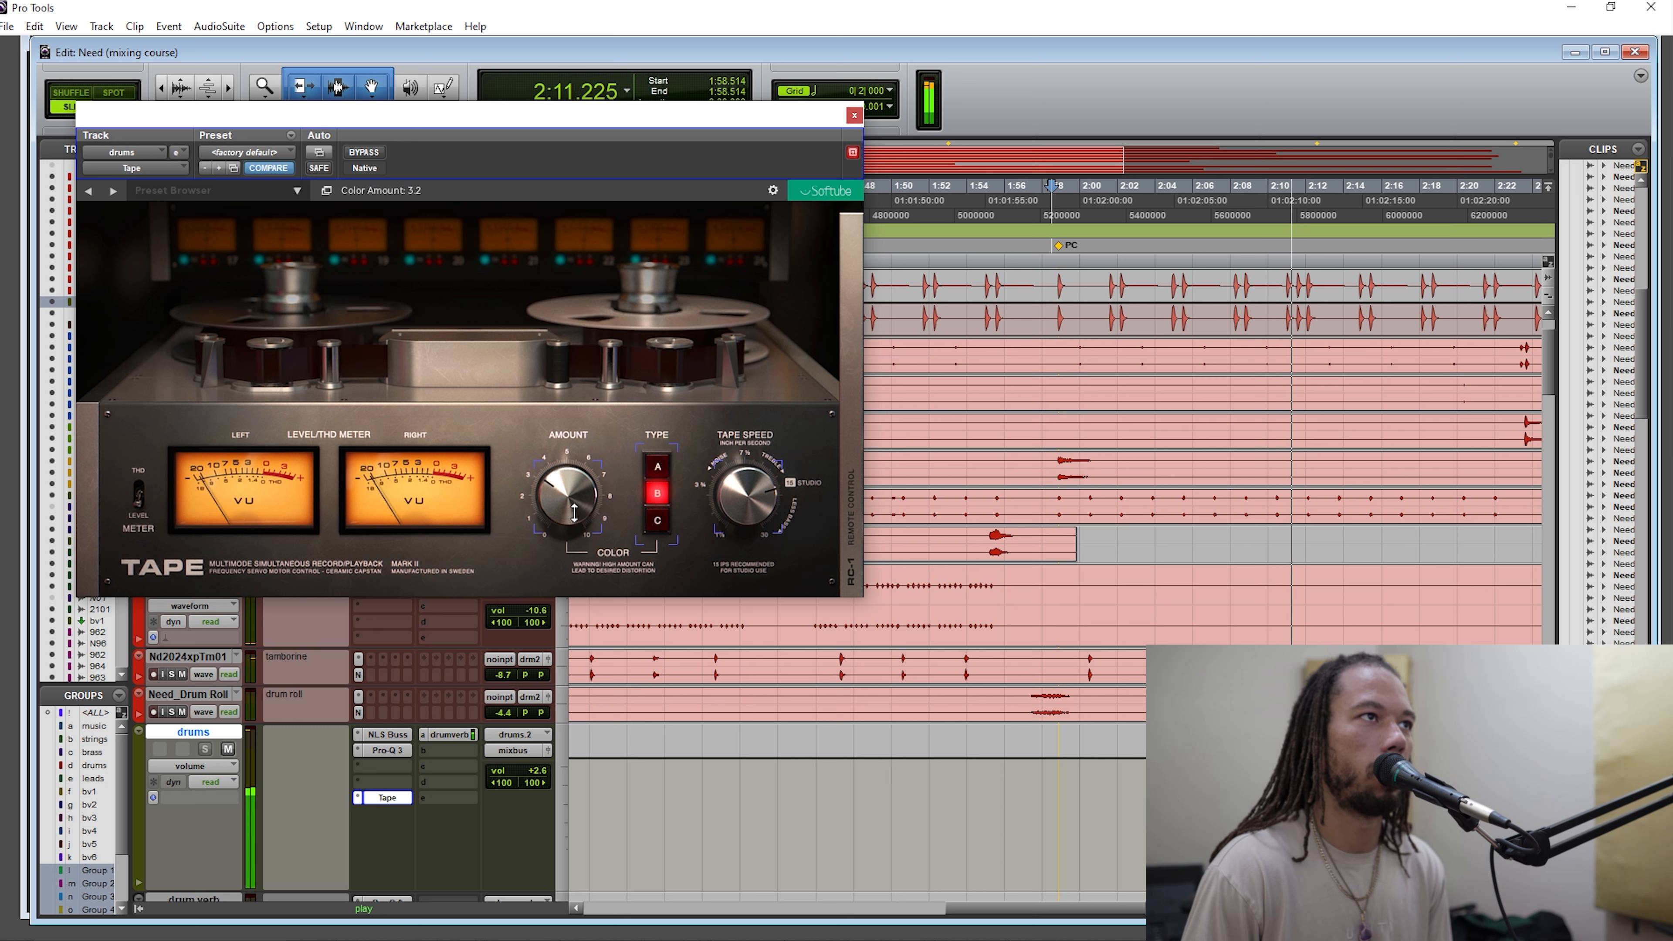
left_click(658, 520)
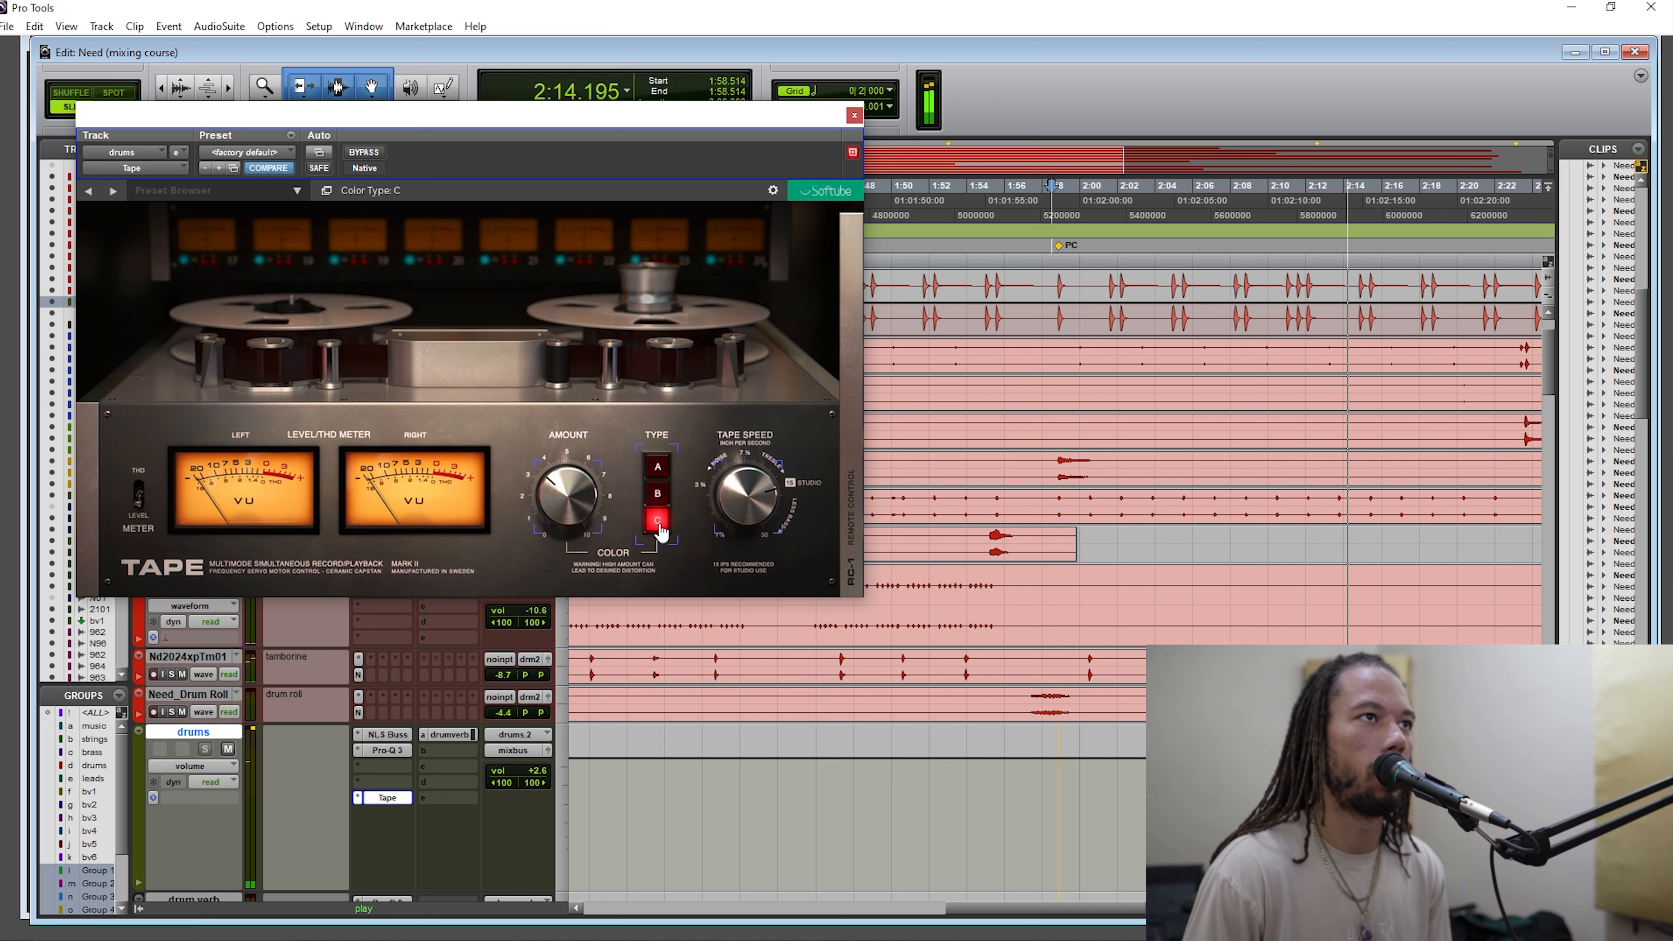
left_click(658, 467)
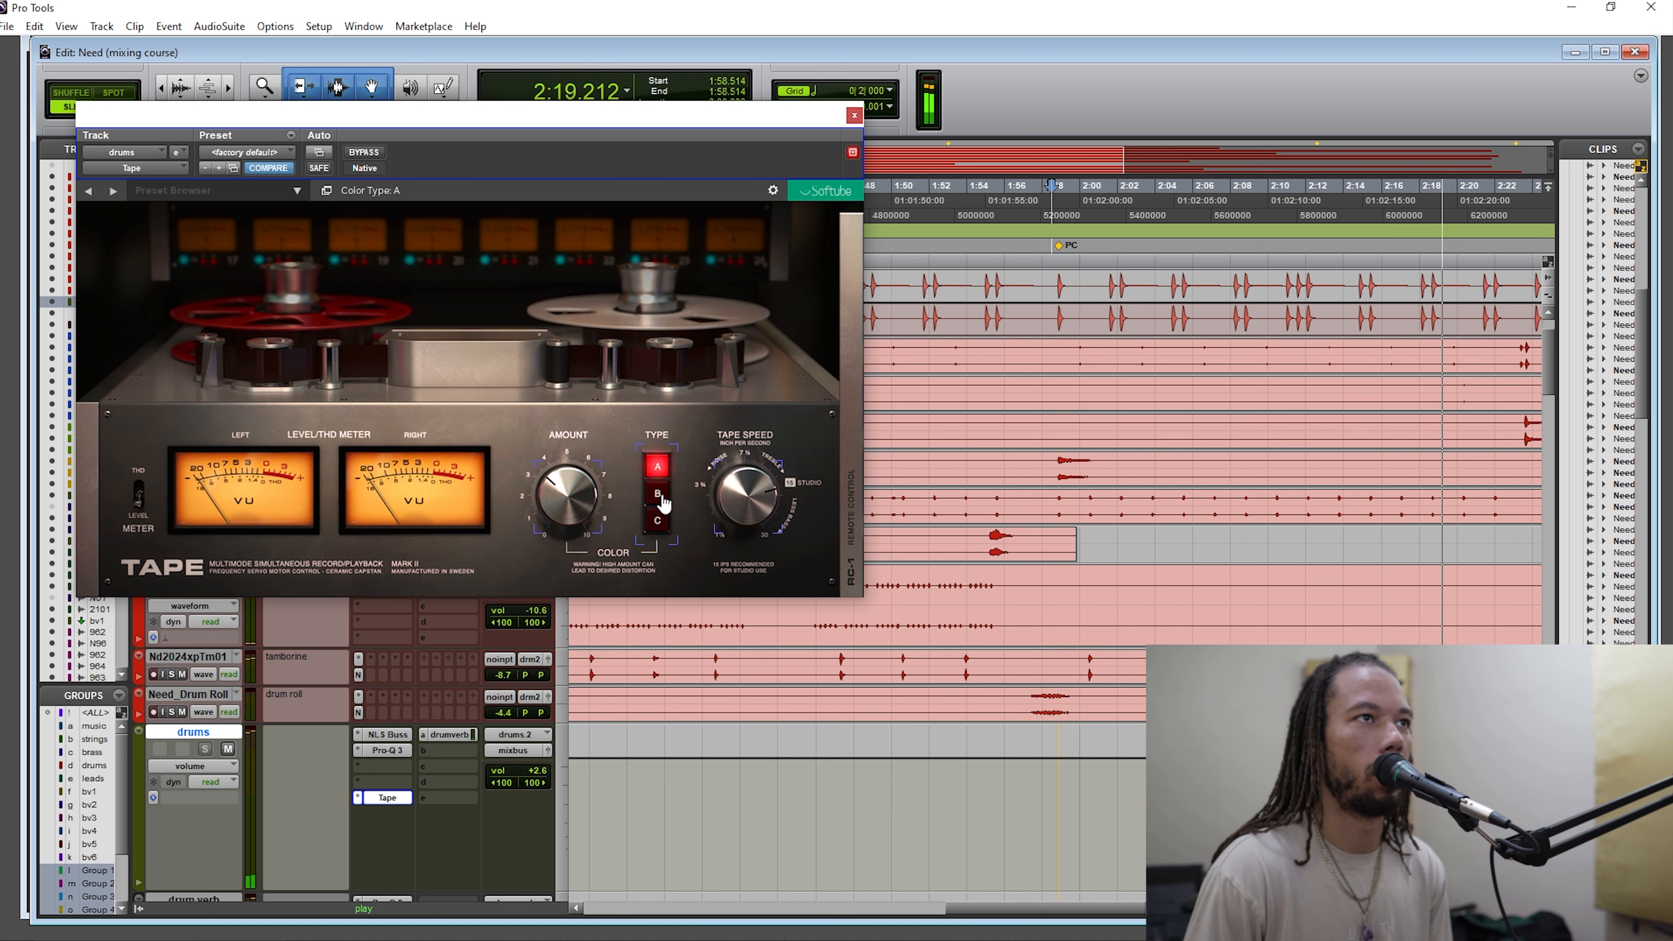
left_click(659, 496)
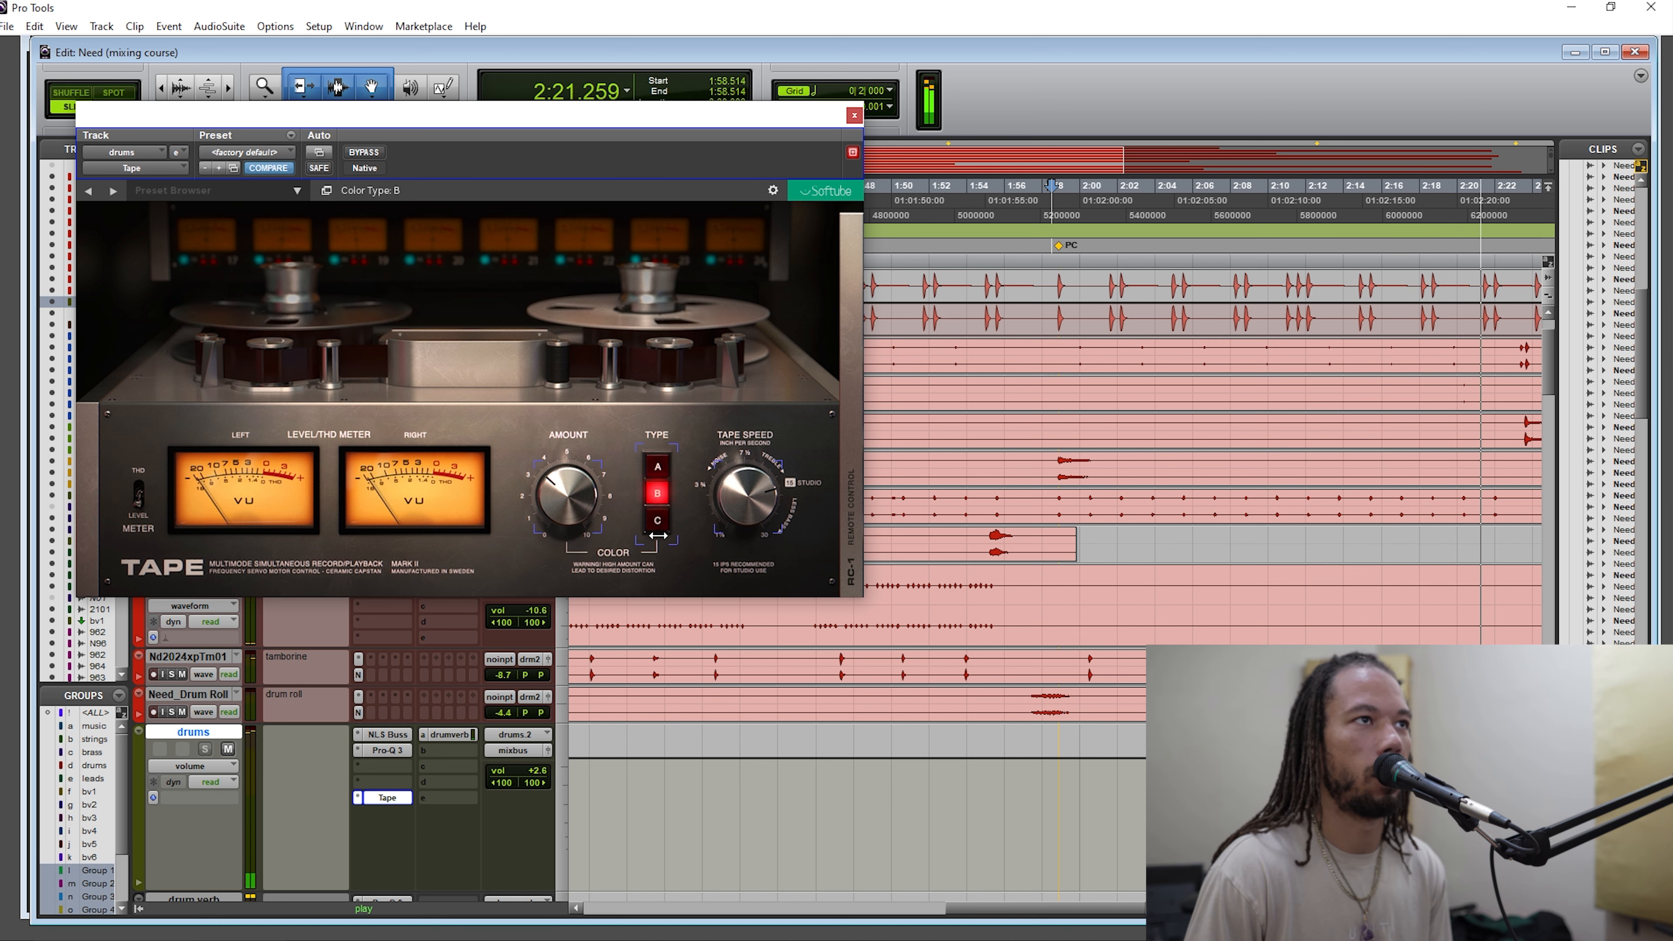
left_click(657, 521)
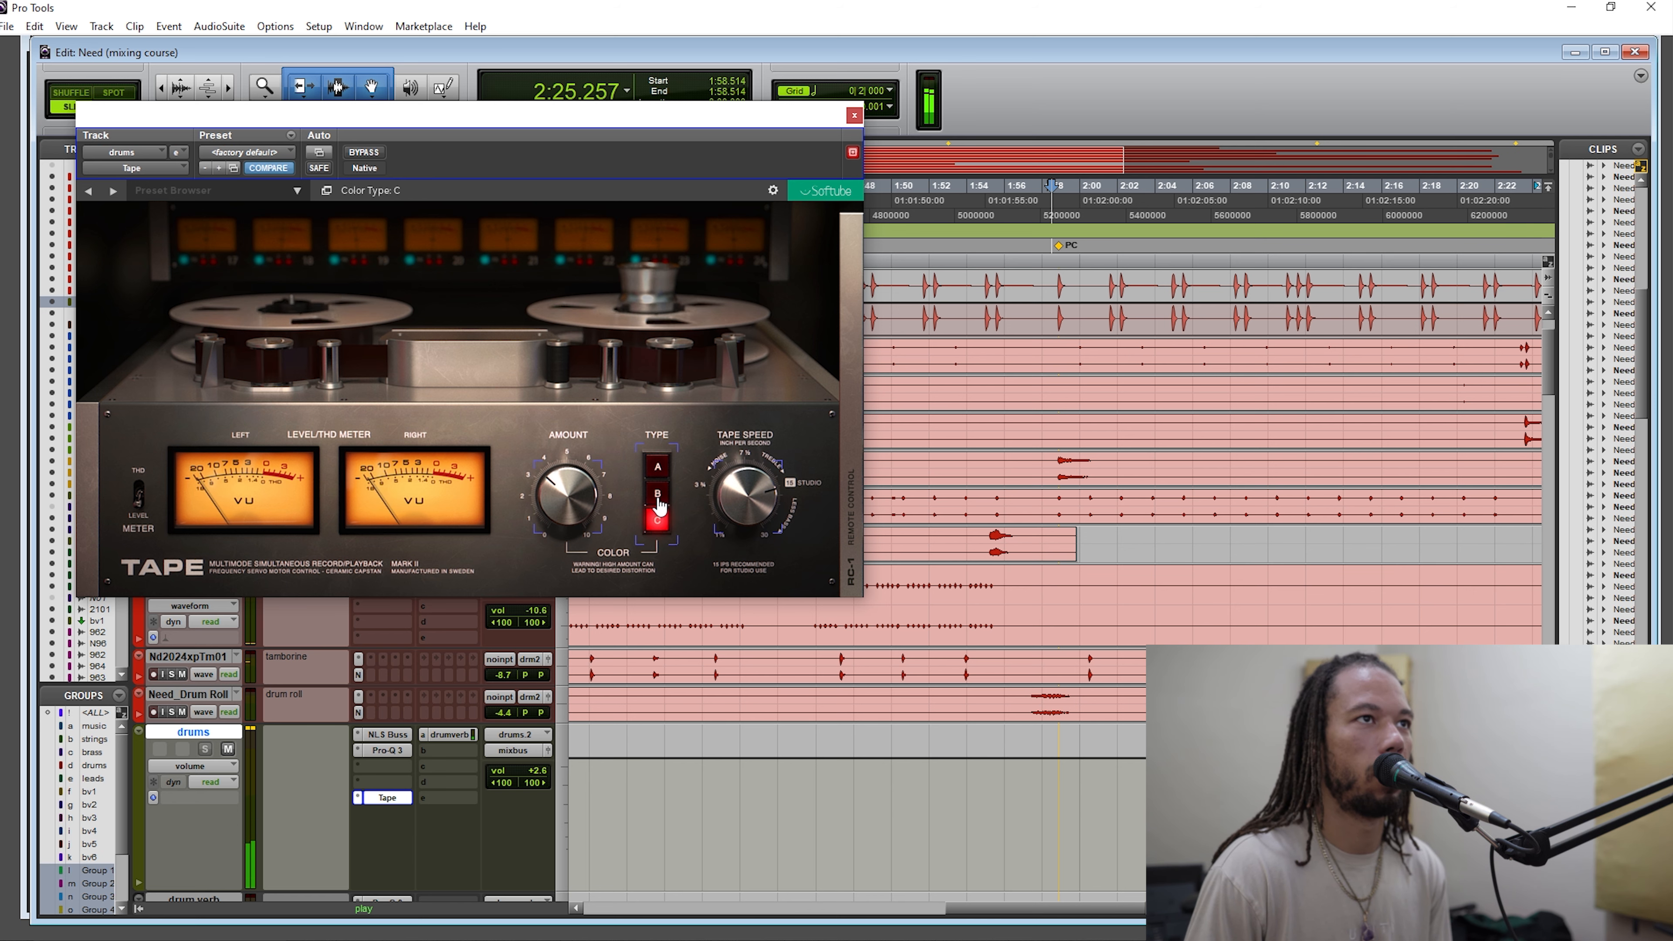
key("space")
Move the Tape window clear of the earlier section and set the playback start to 1:32.136, just before the V marker.
left_click(1042, 245)
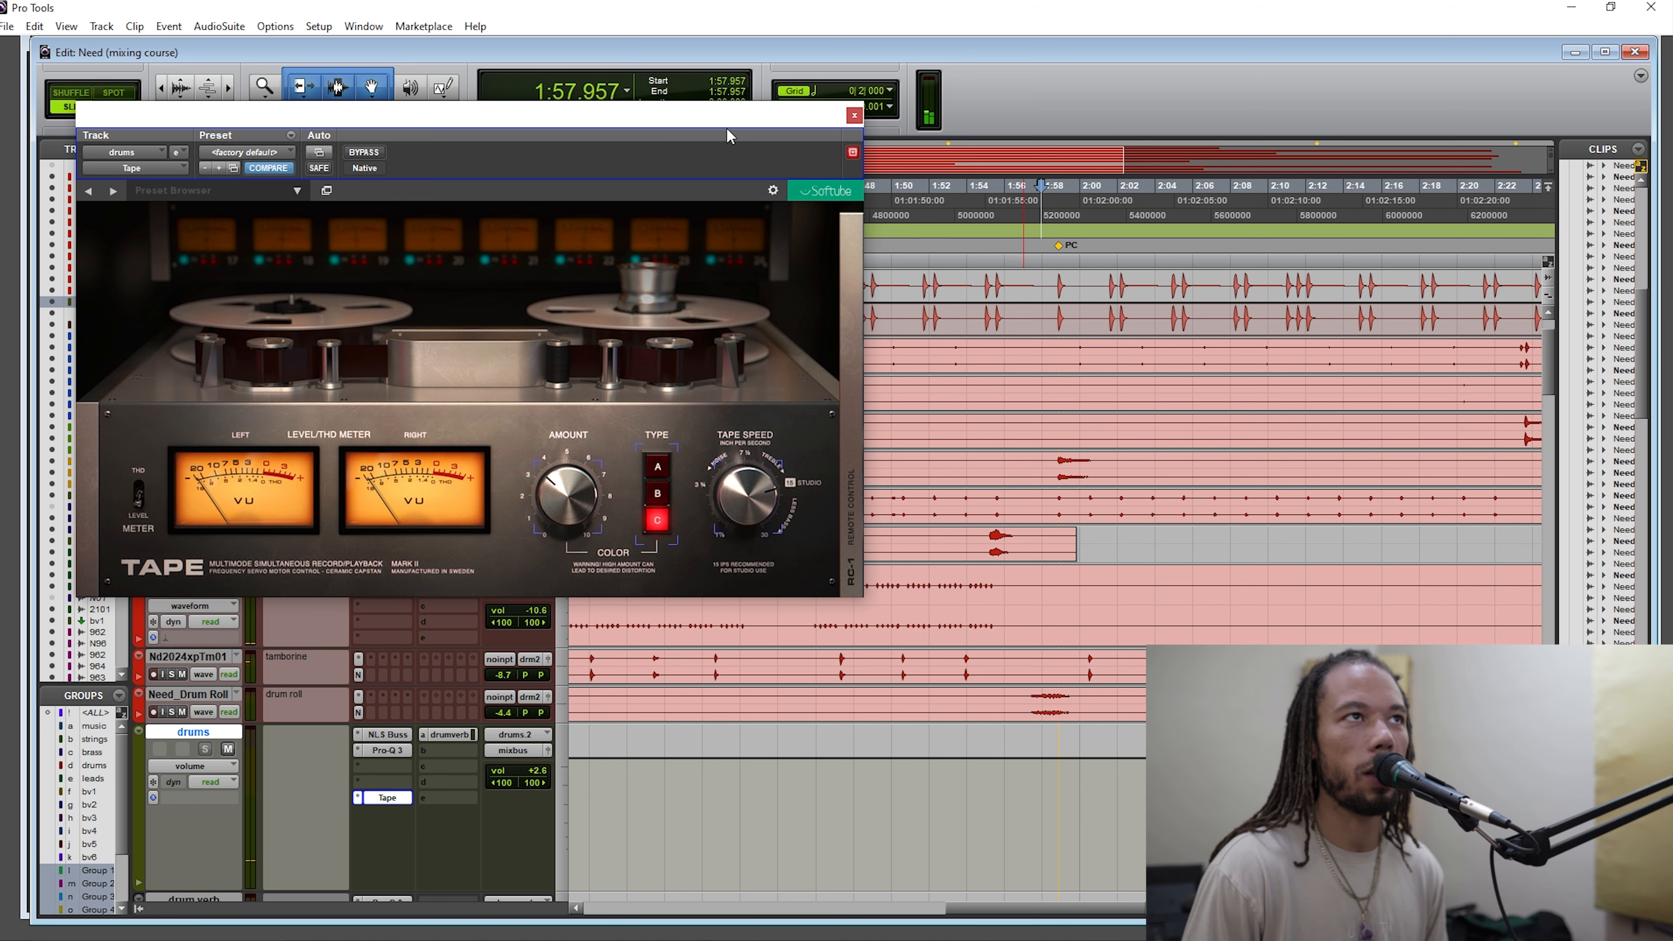
left_click_drag(731, 125, 1384, 265)
scroll(656, 319, "left", 4)
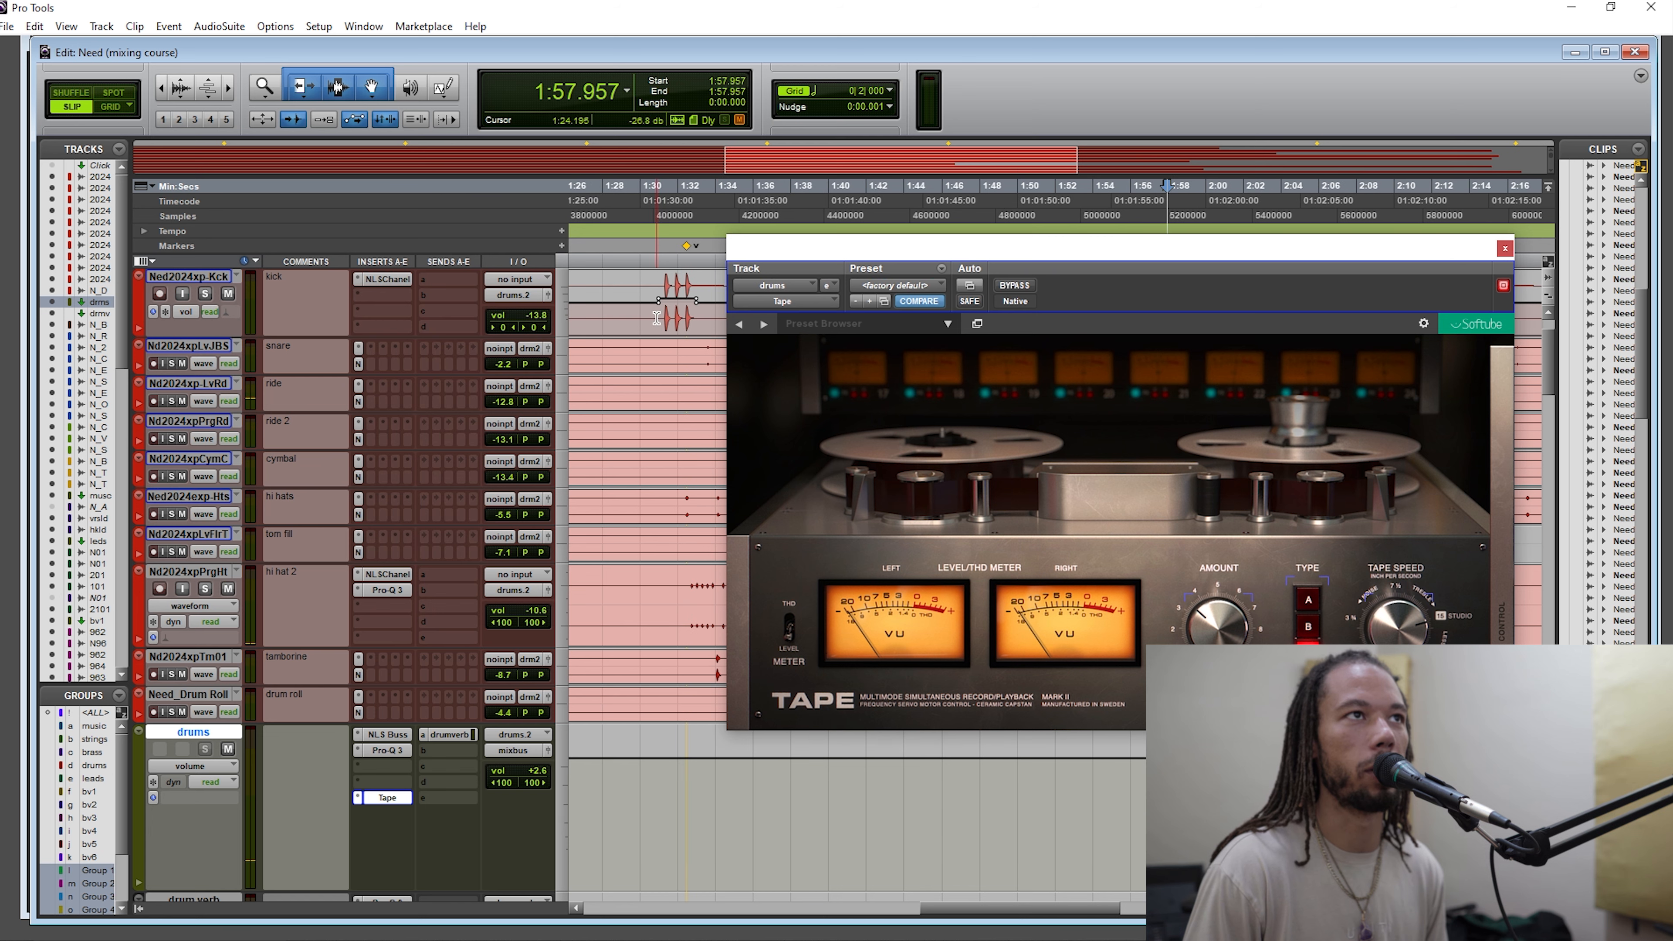
left_click_drag(855, 263, 877, 267)
left_click(677, 241)
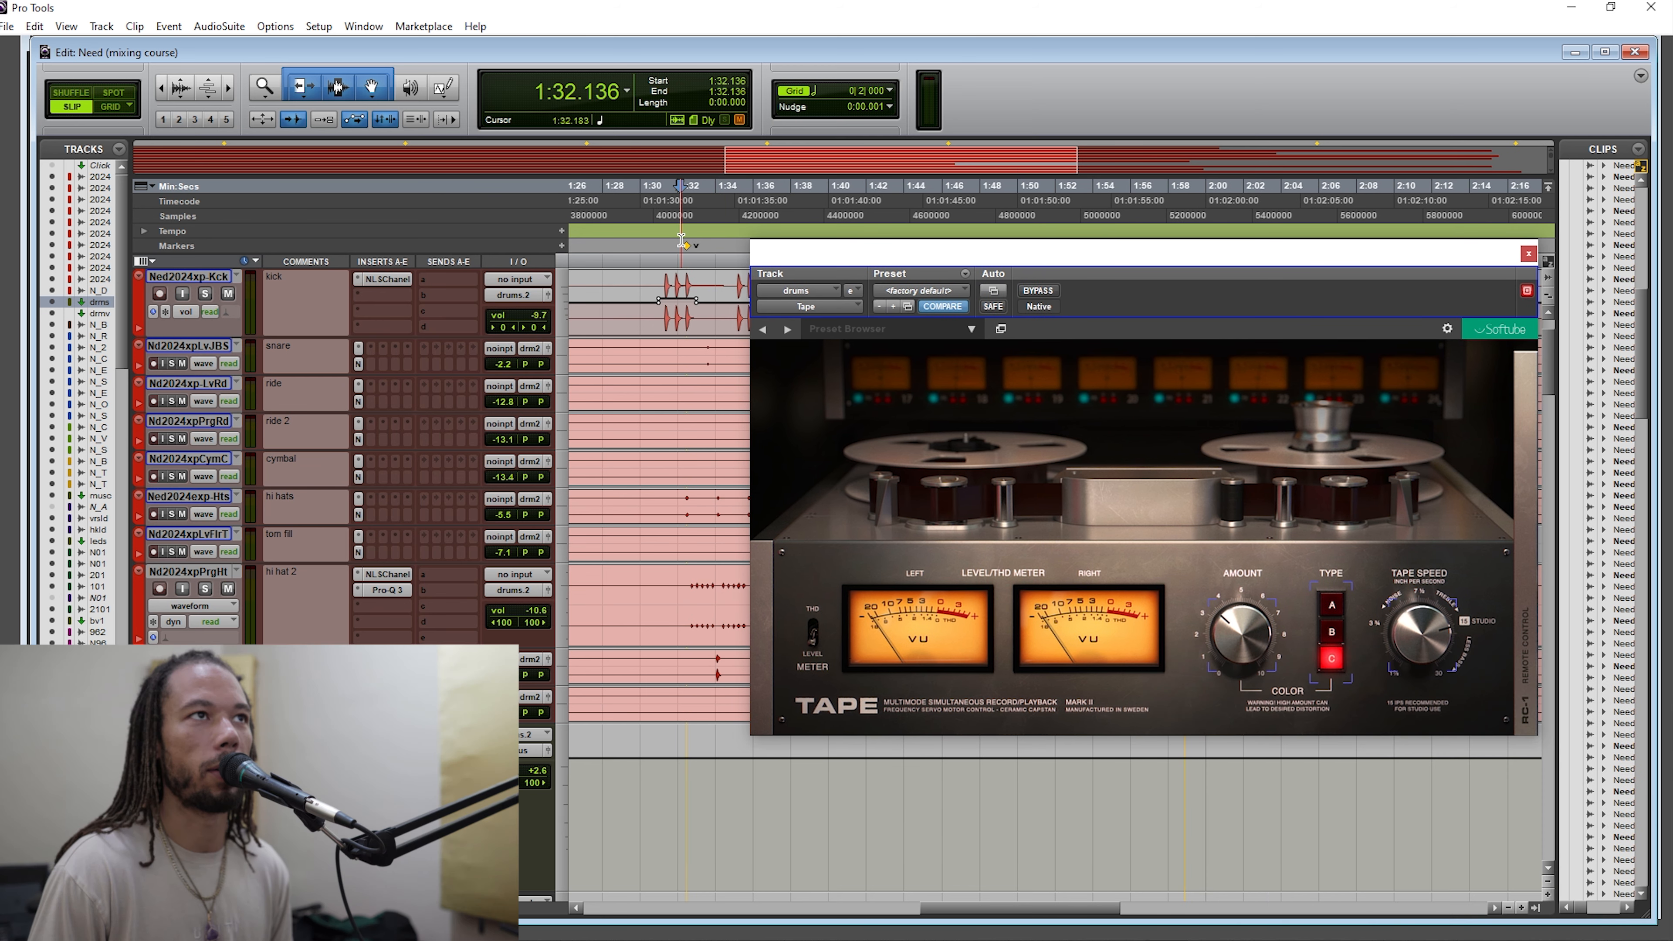
Play the section from 1:32.136, compare color types B and C, keep type C with a color amount of 2.8, and stop playback.
key("space")
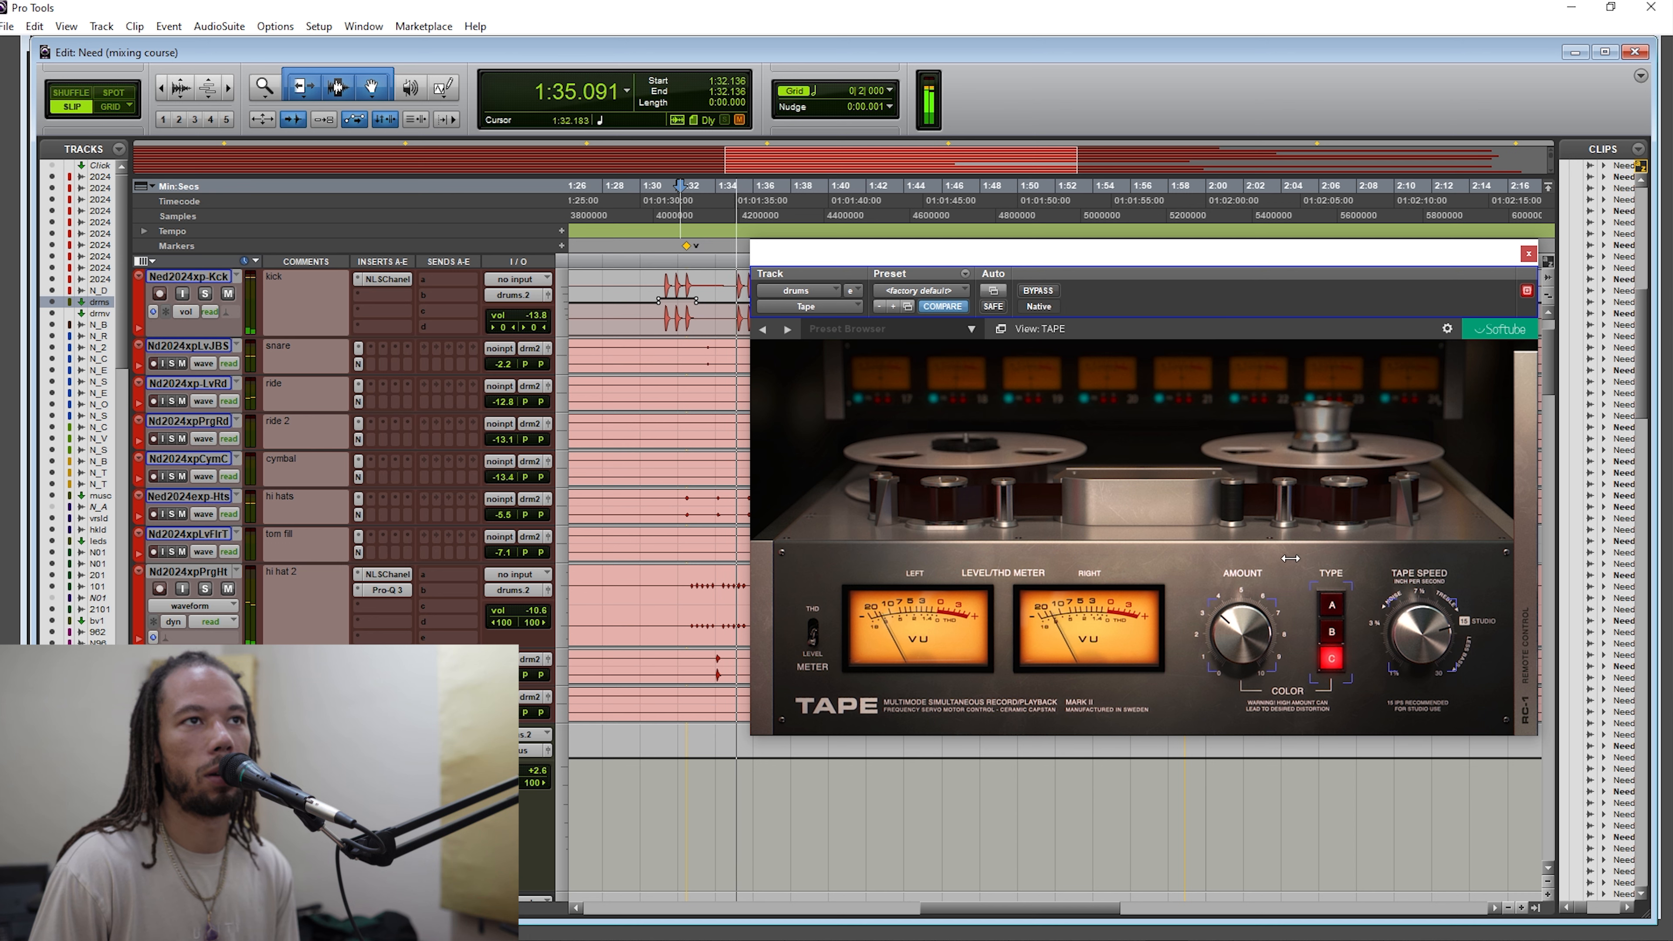
left_click(1330, 632)
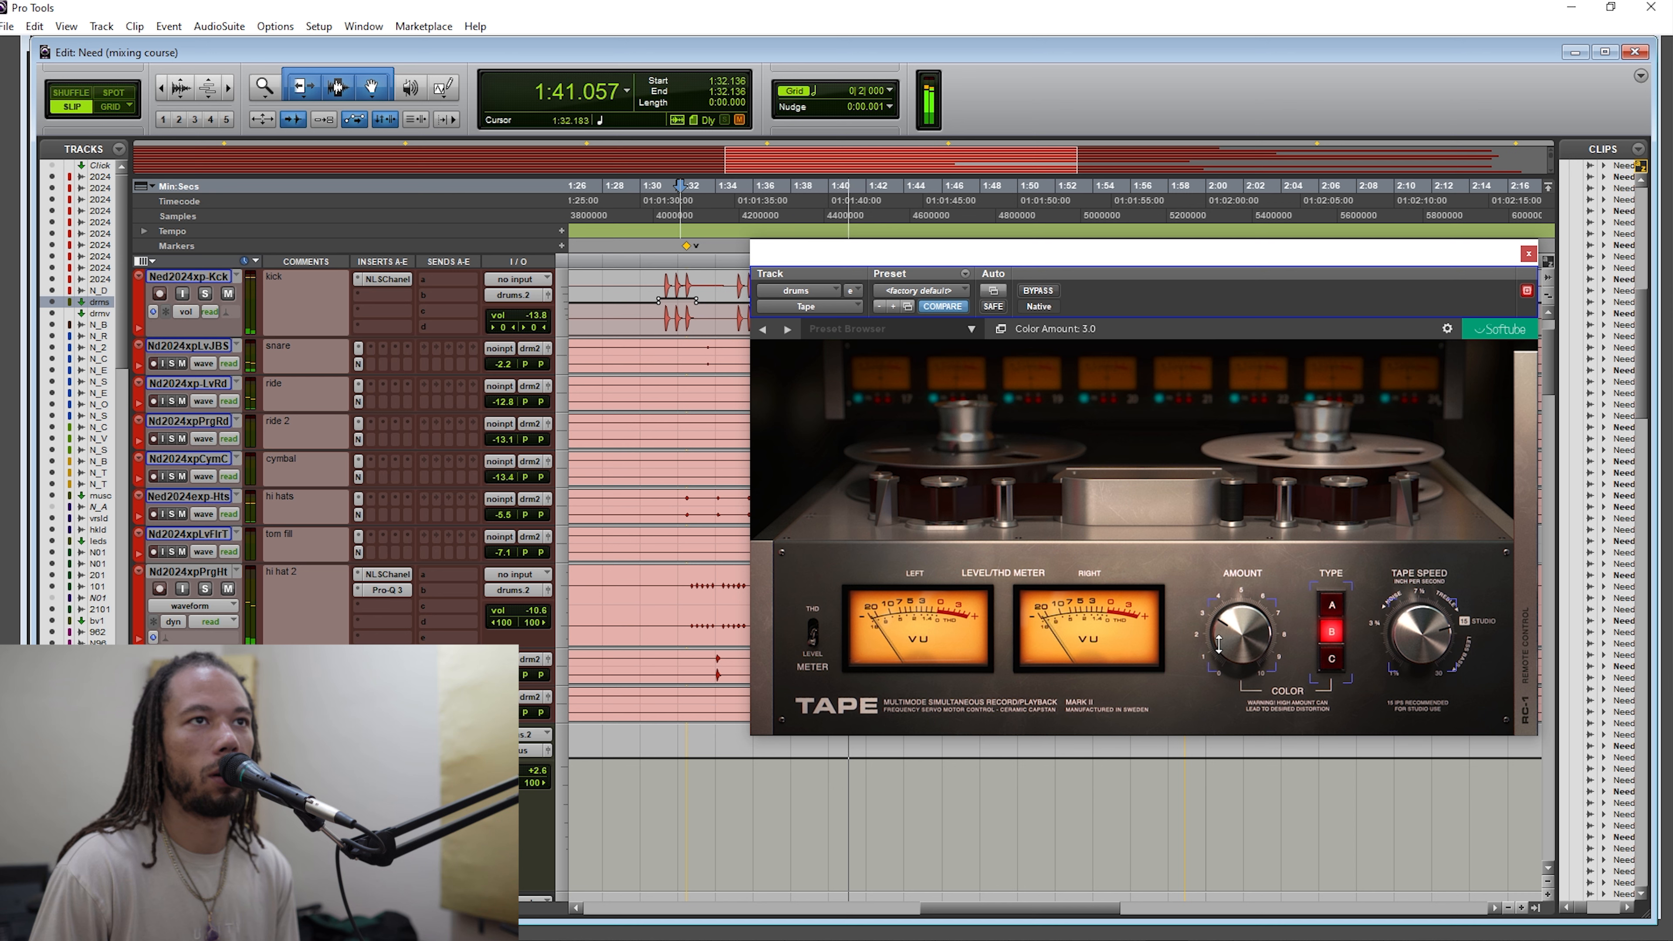
left_click(1331, 658)
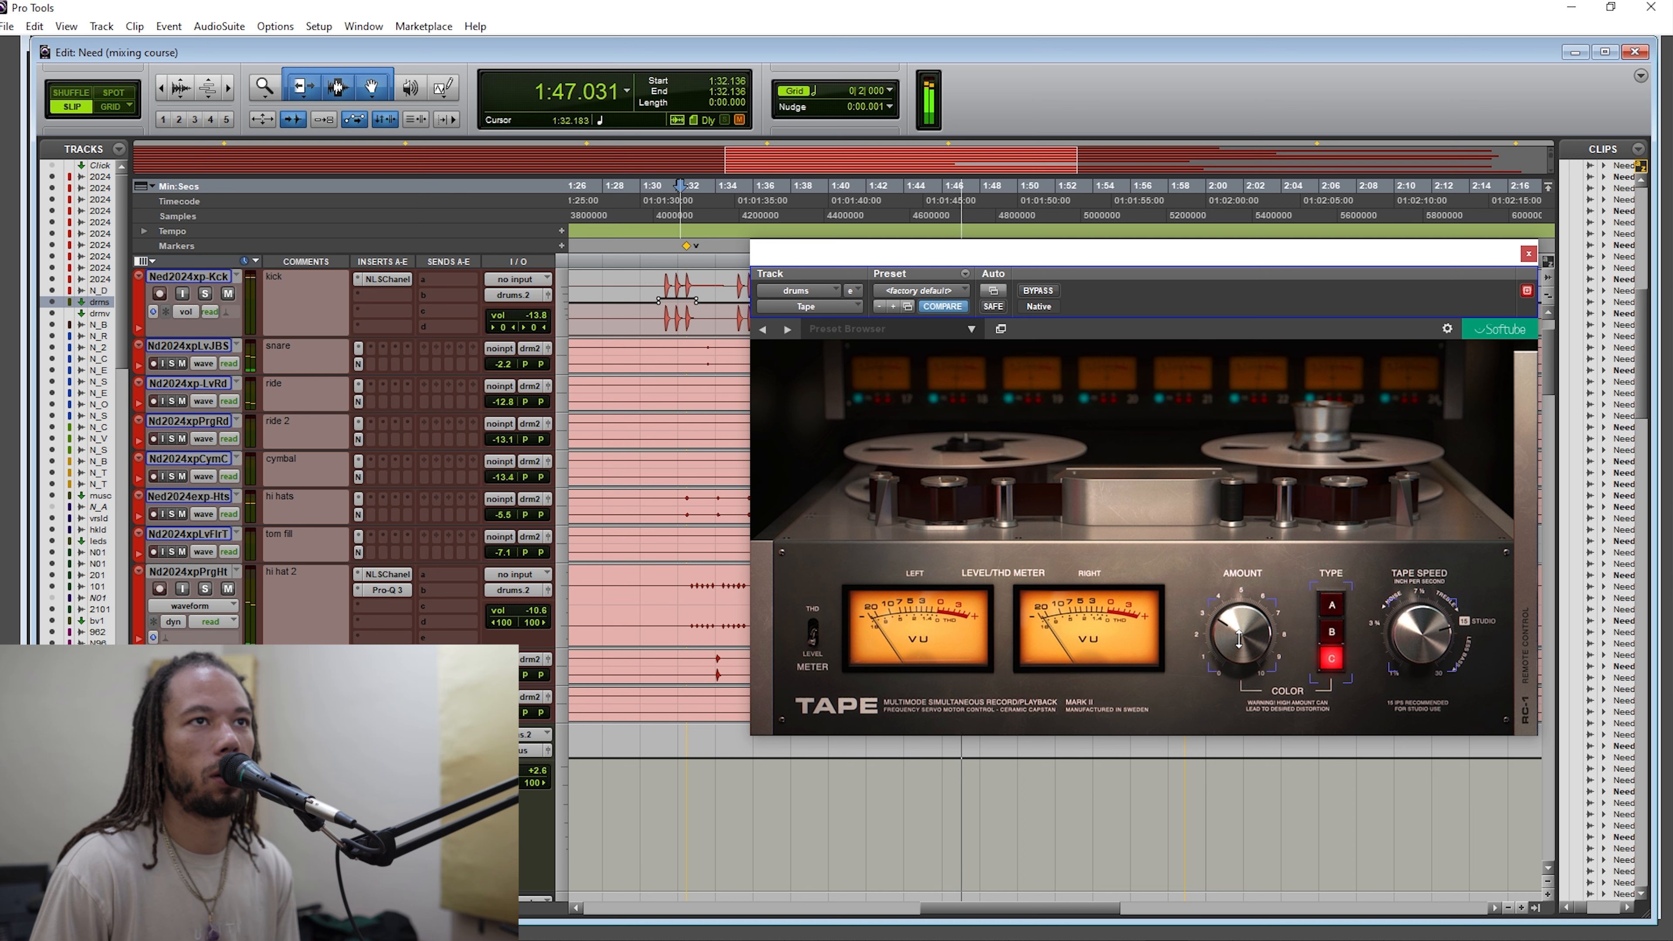
left_click_drag(1239, 638, 1237, 640)
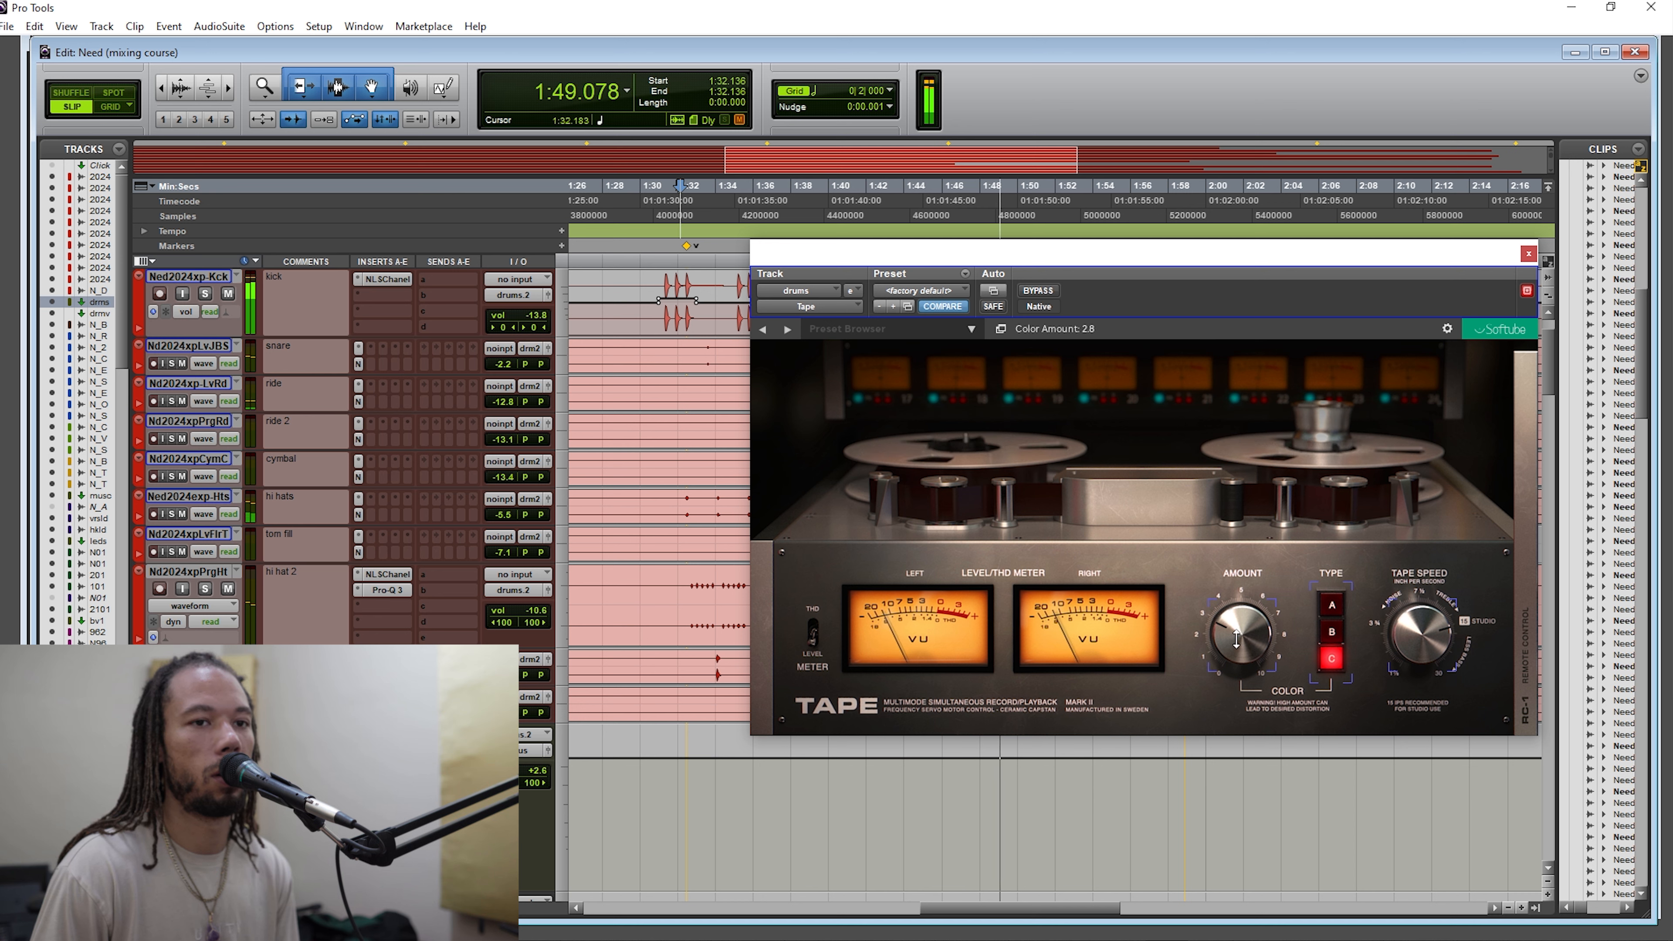
key("space")
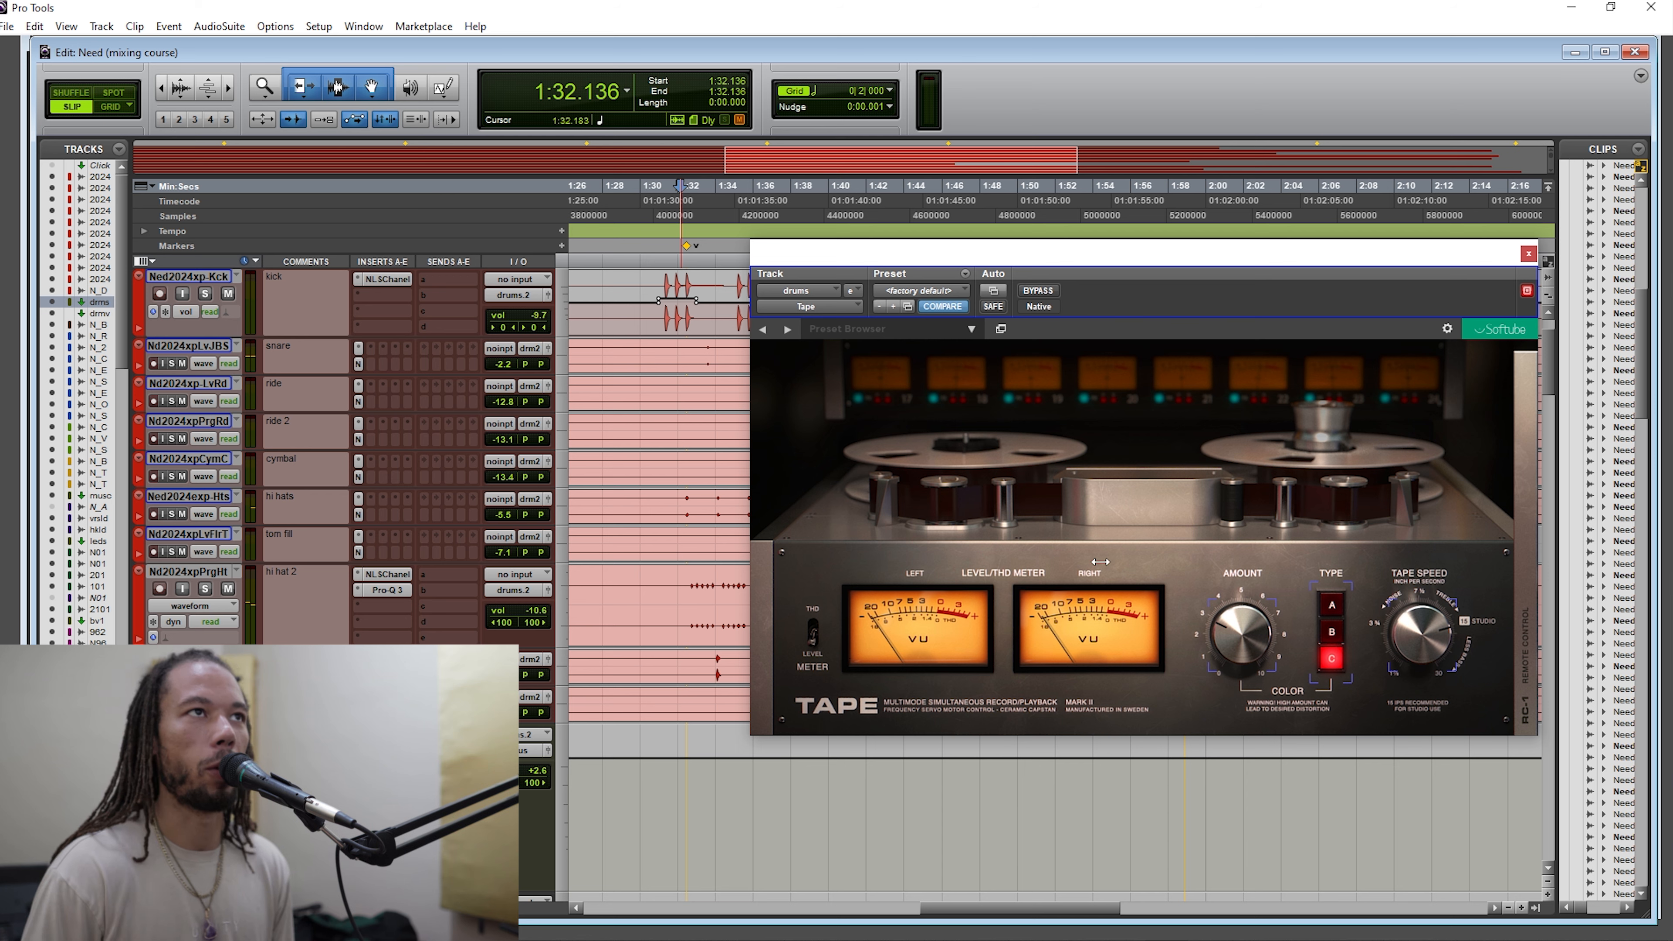
Set the playback start to 1:30.929 and play the drums with Tape bypassed and re-enabled to compare, then stop.
left_click_drag(1107, 260, 1081, 323)
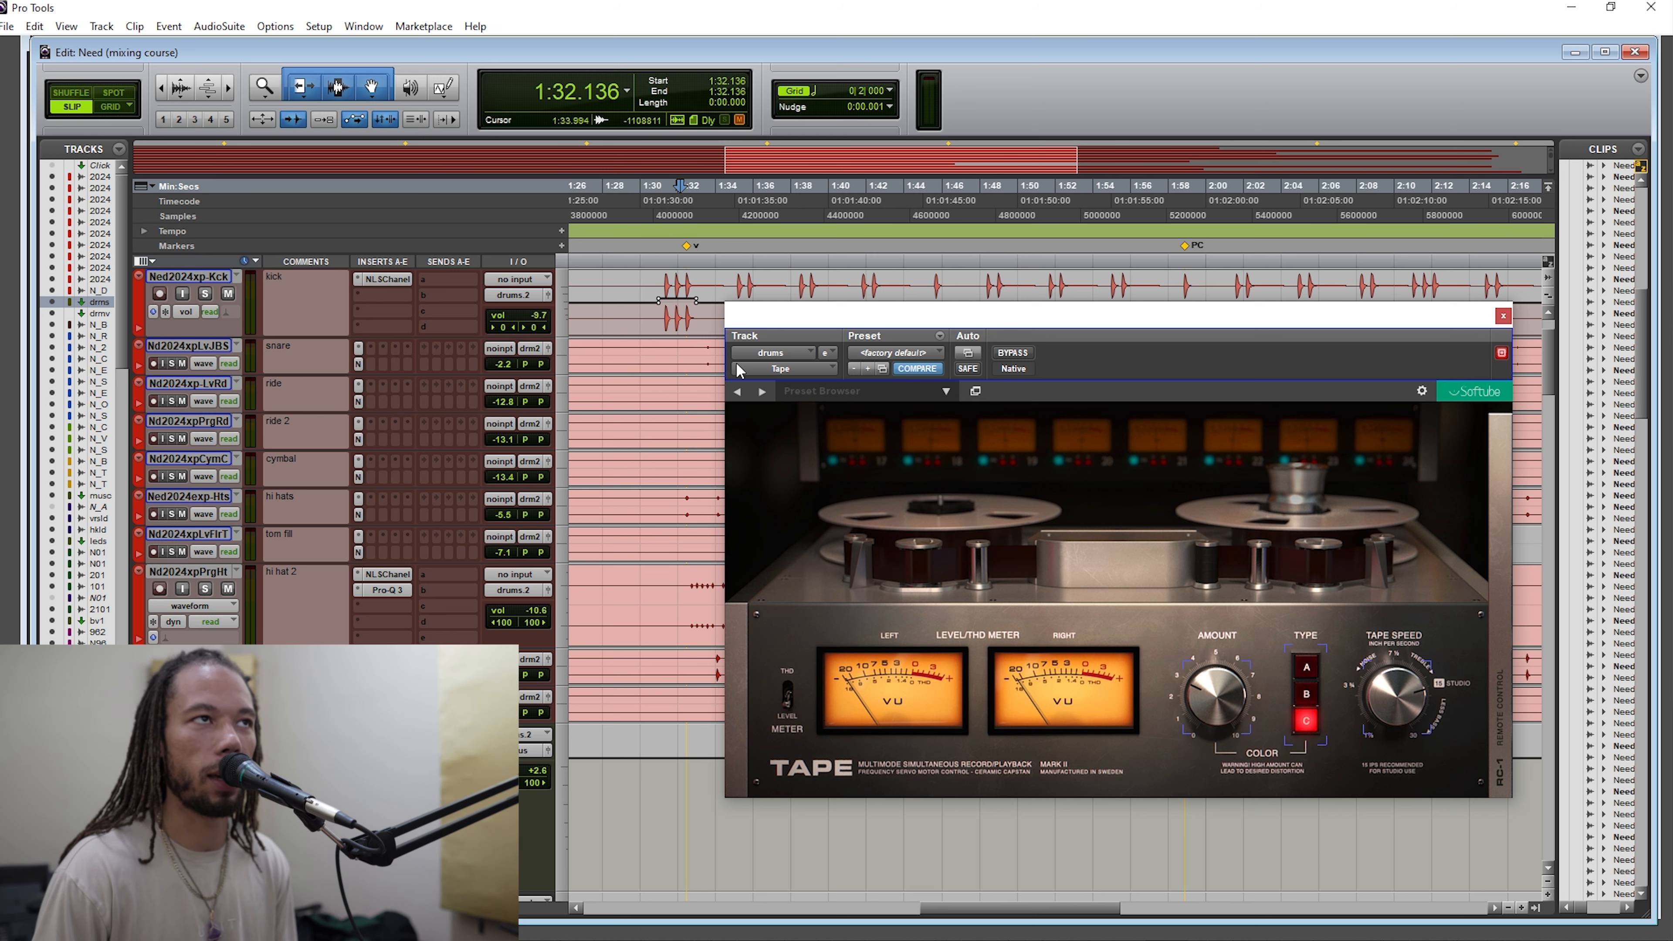
left_click_drag(901, 328, 934, 332)
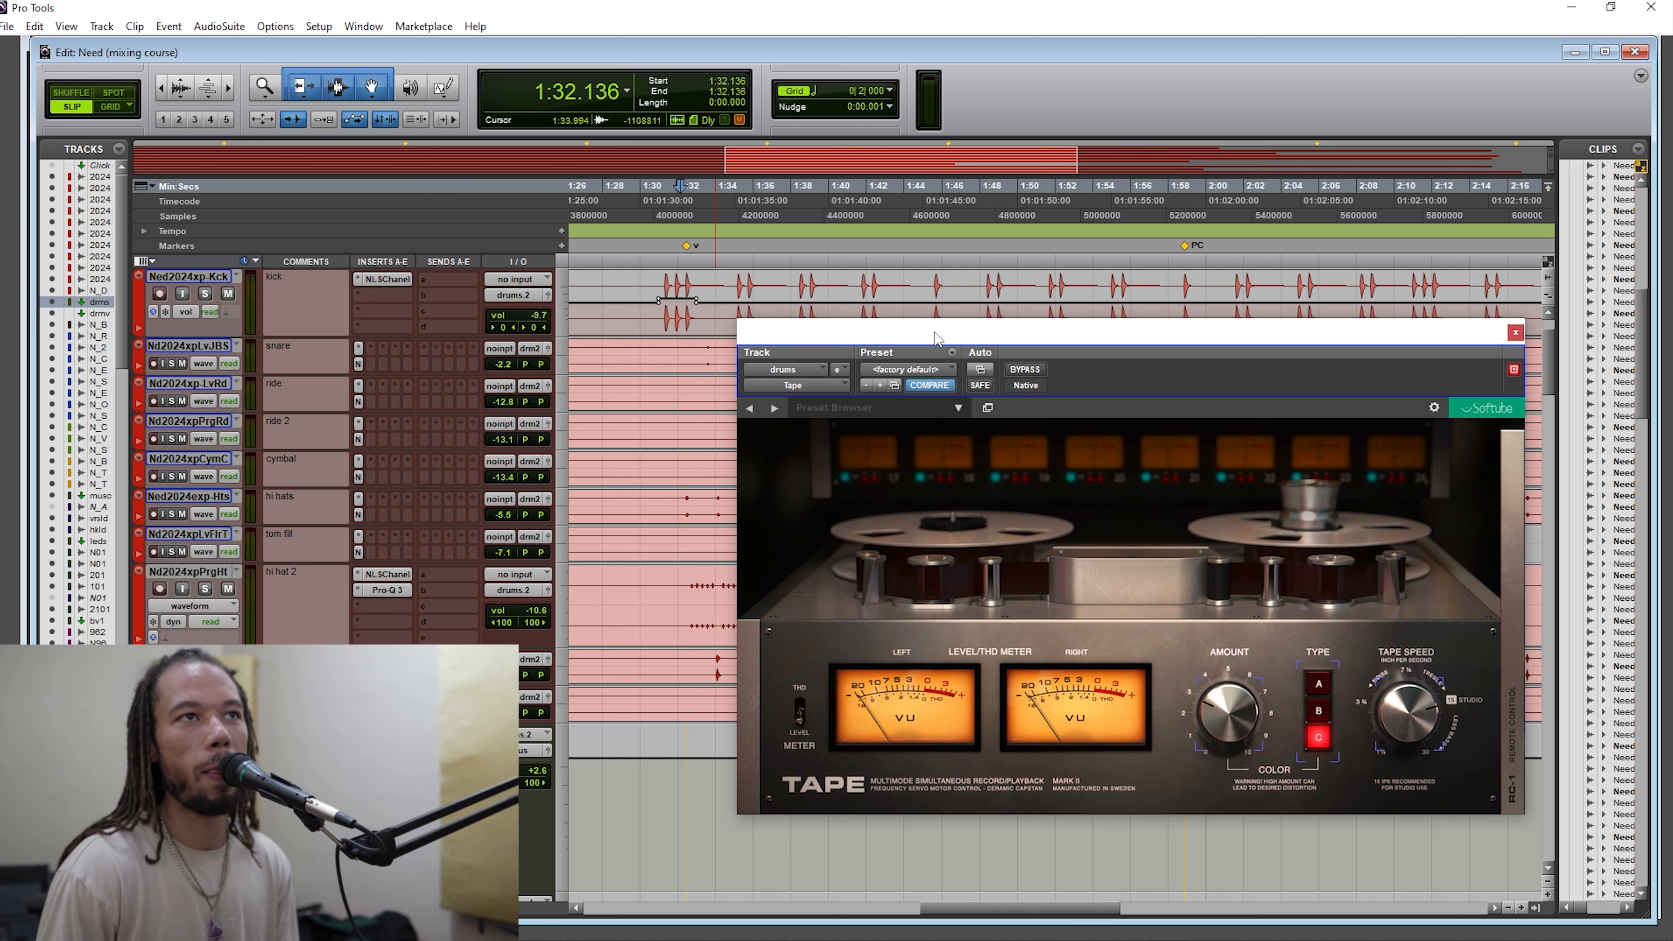
left_click_drag(960, 319, 1005, 342)
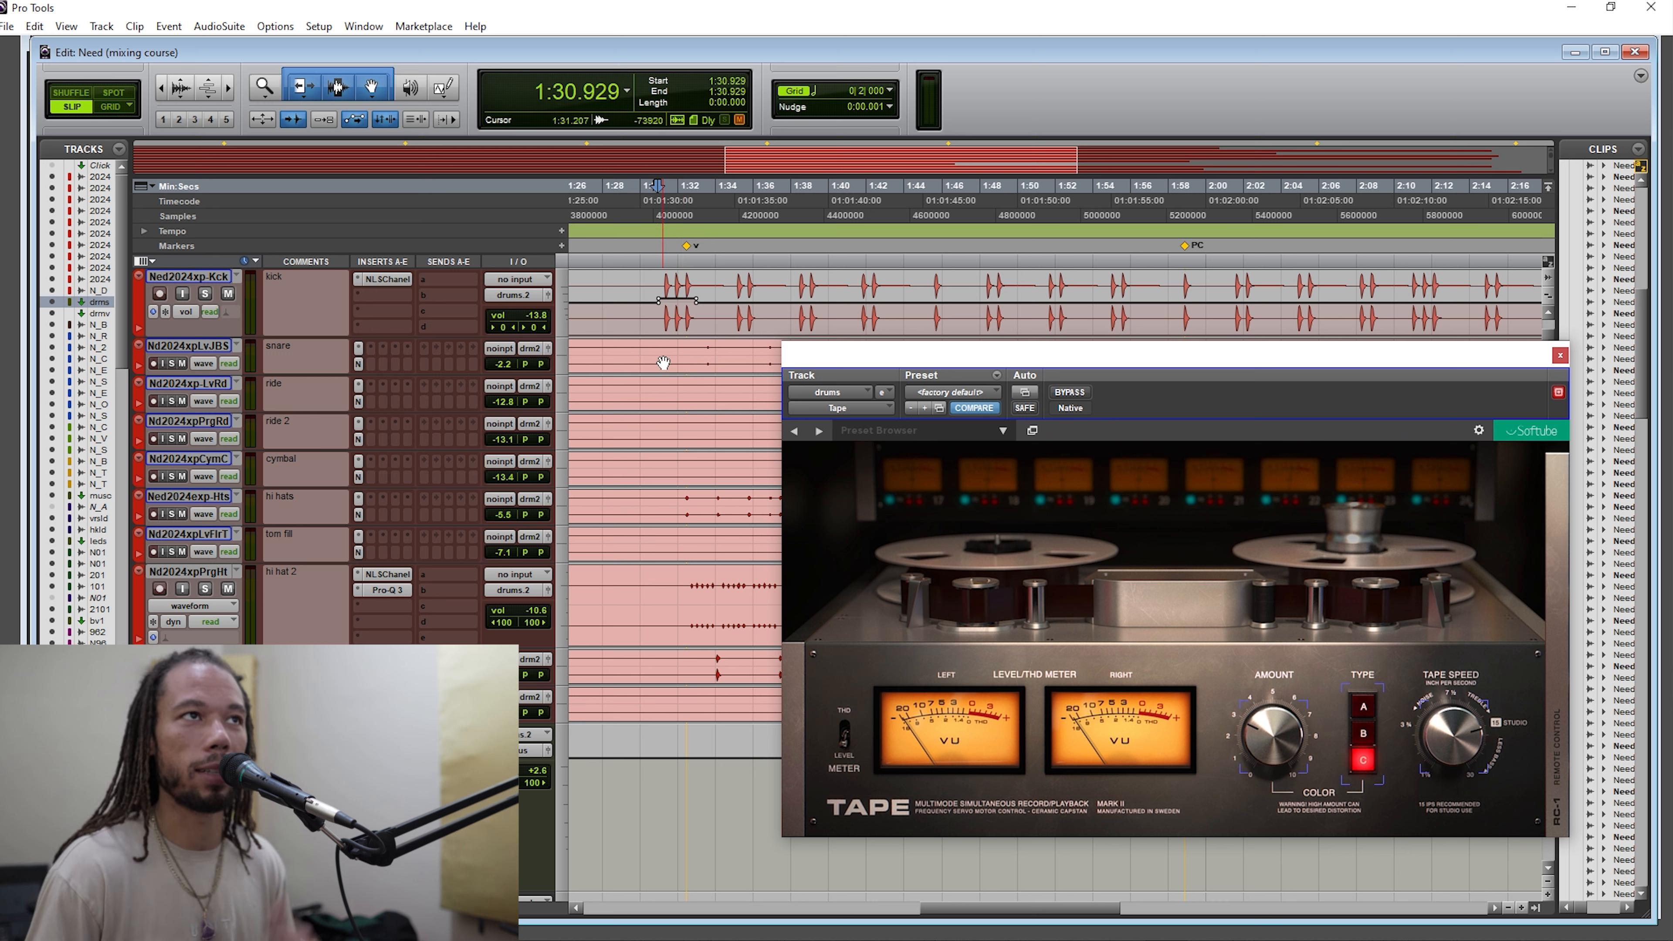
key("space")
left_click(1070, 393)
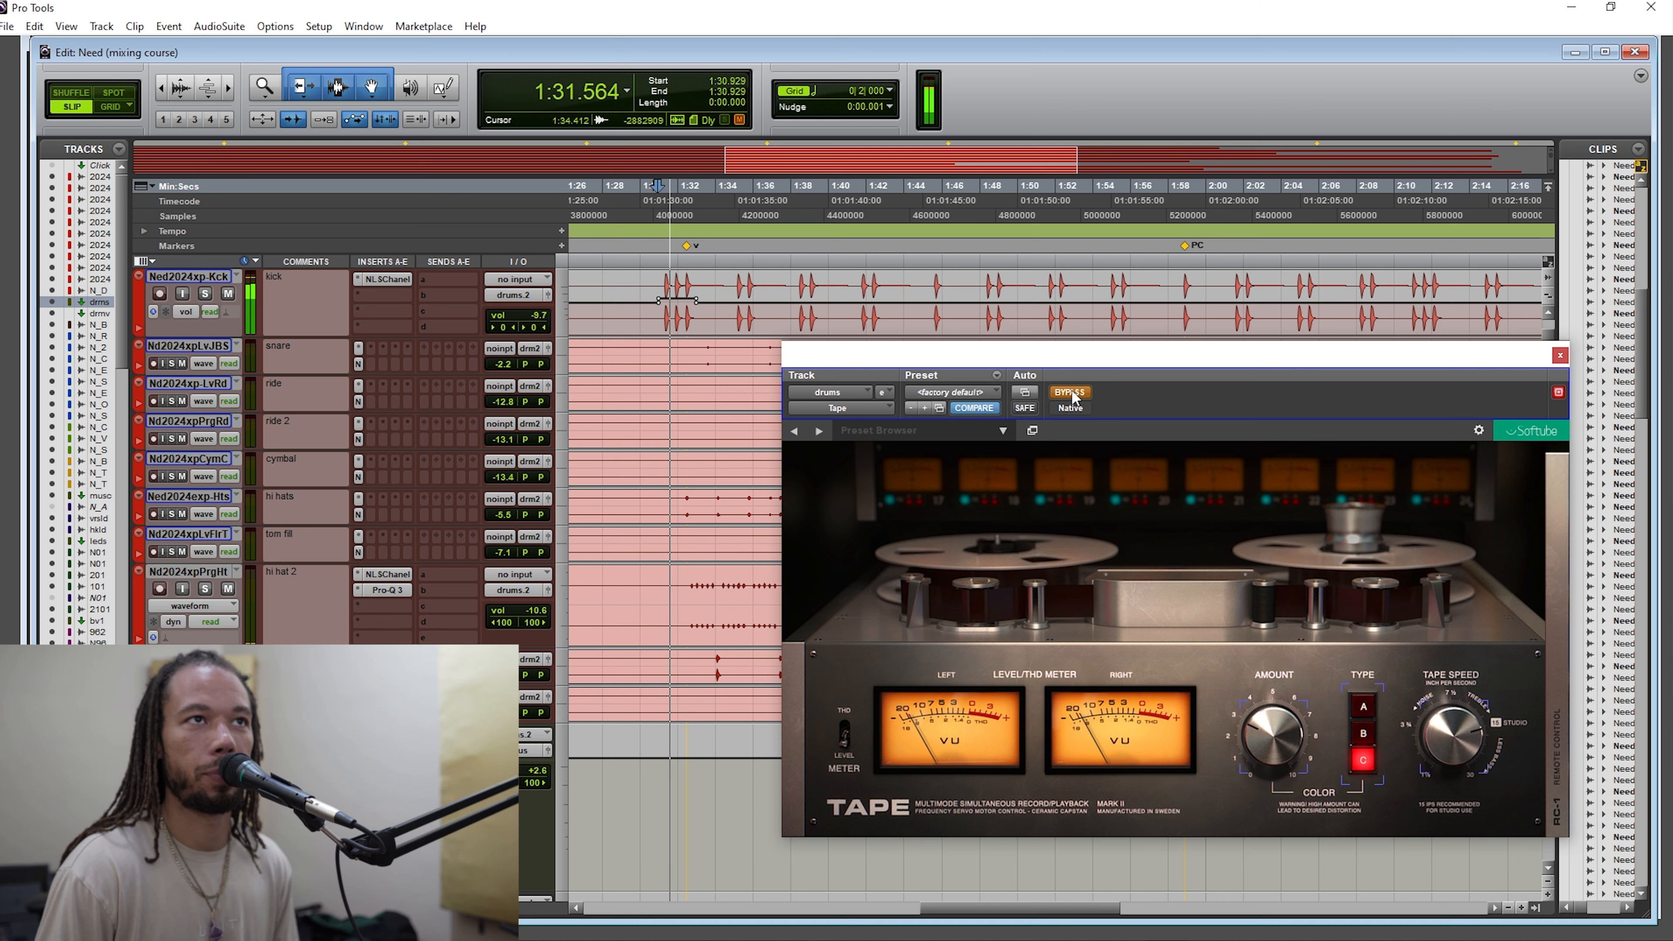
left_click(1069, 393)
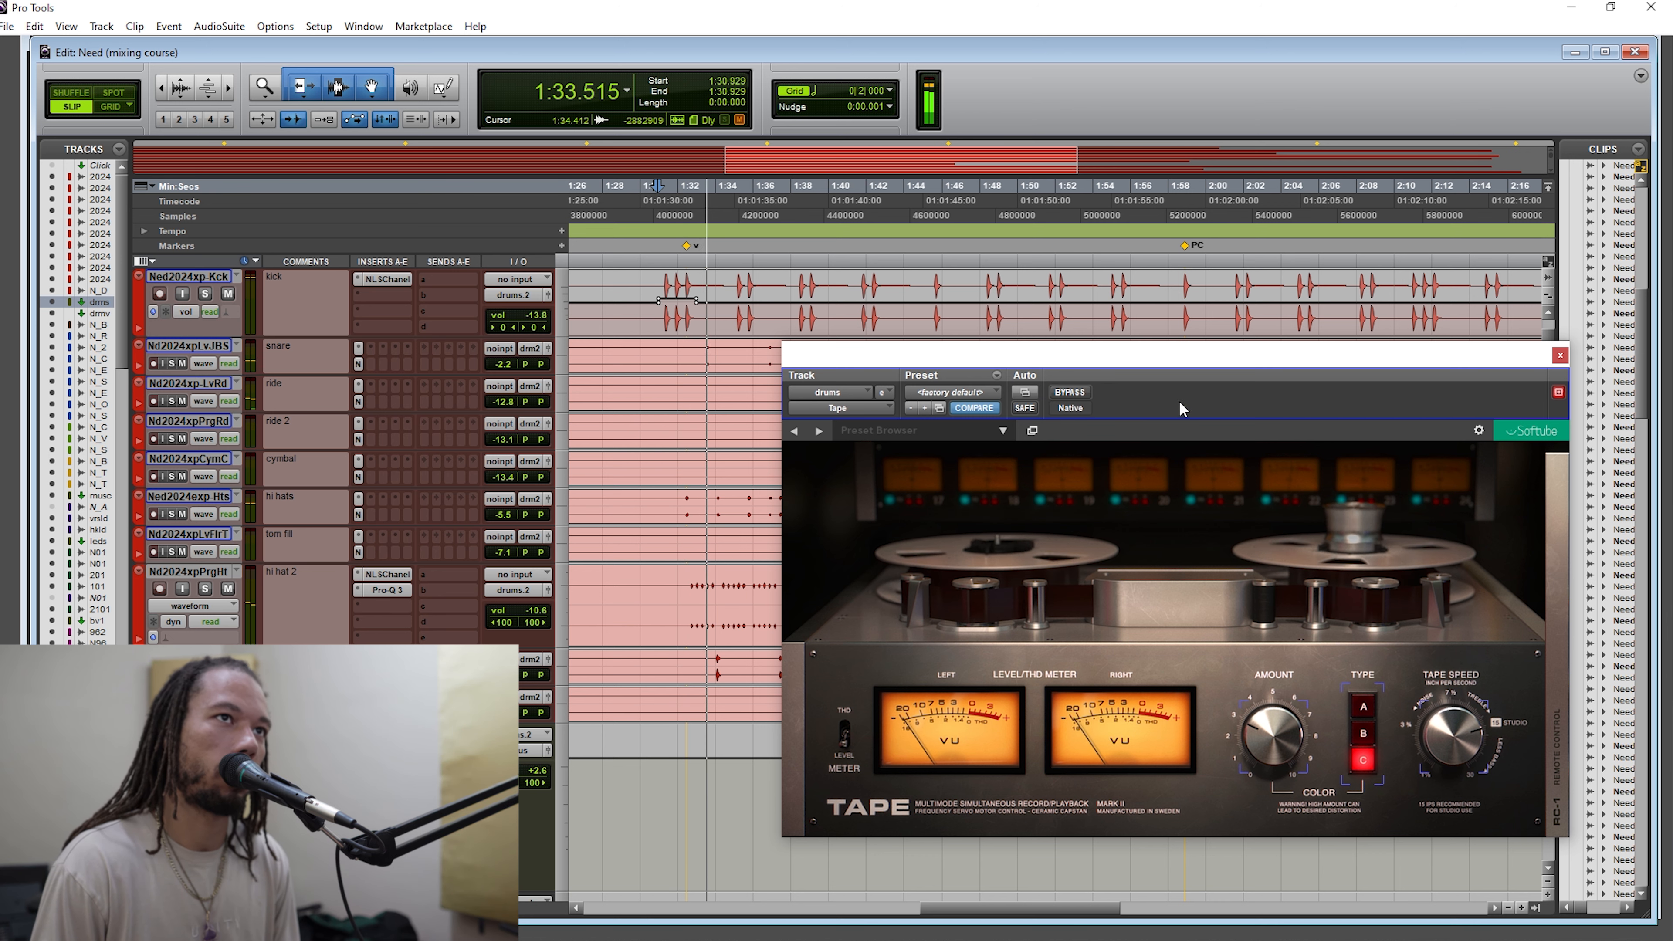
left_click_drag(1203, 369, 1178, 353)
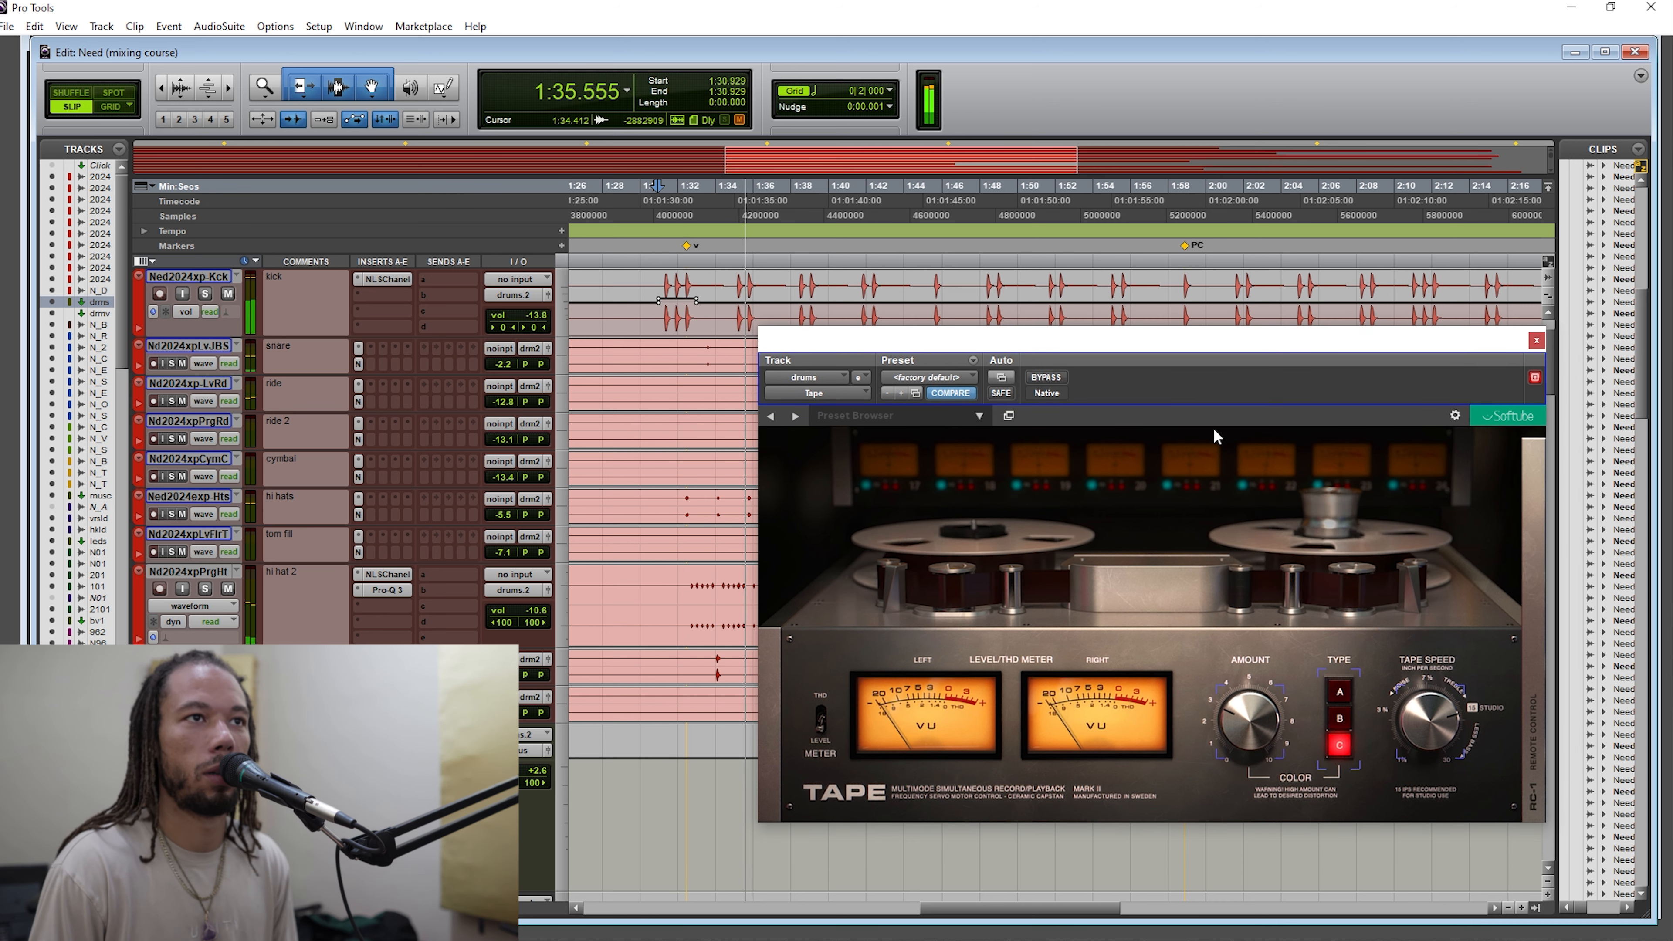
key("space")
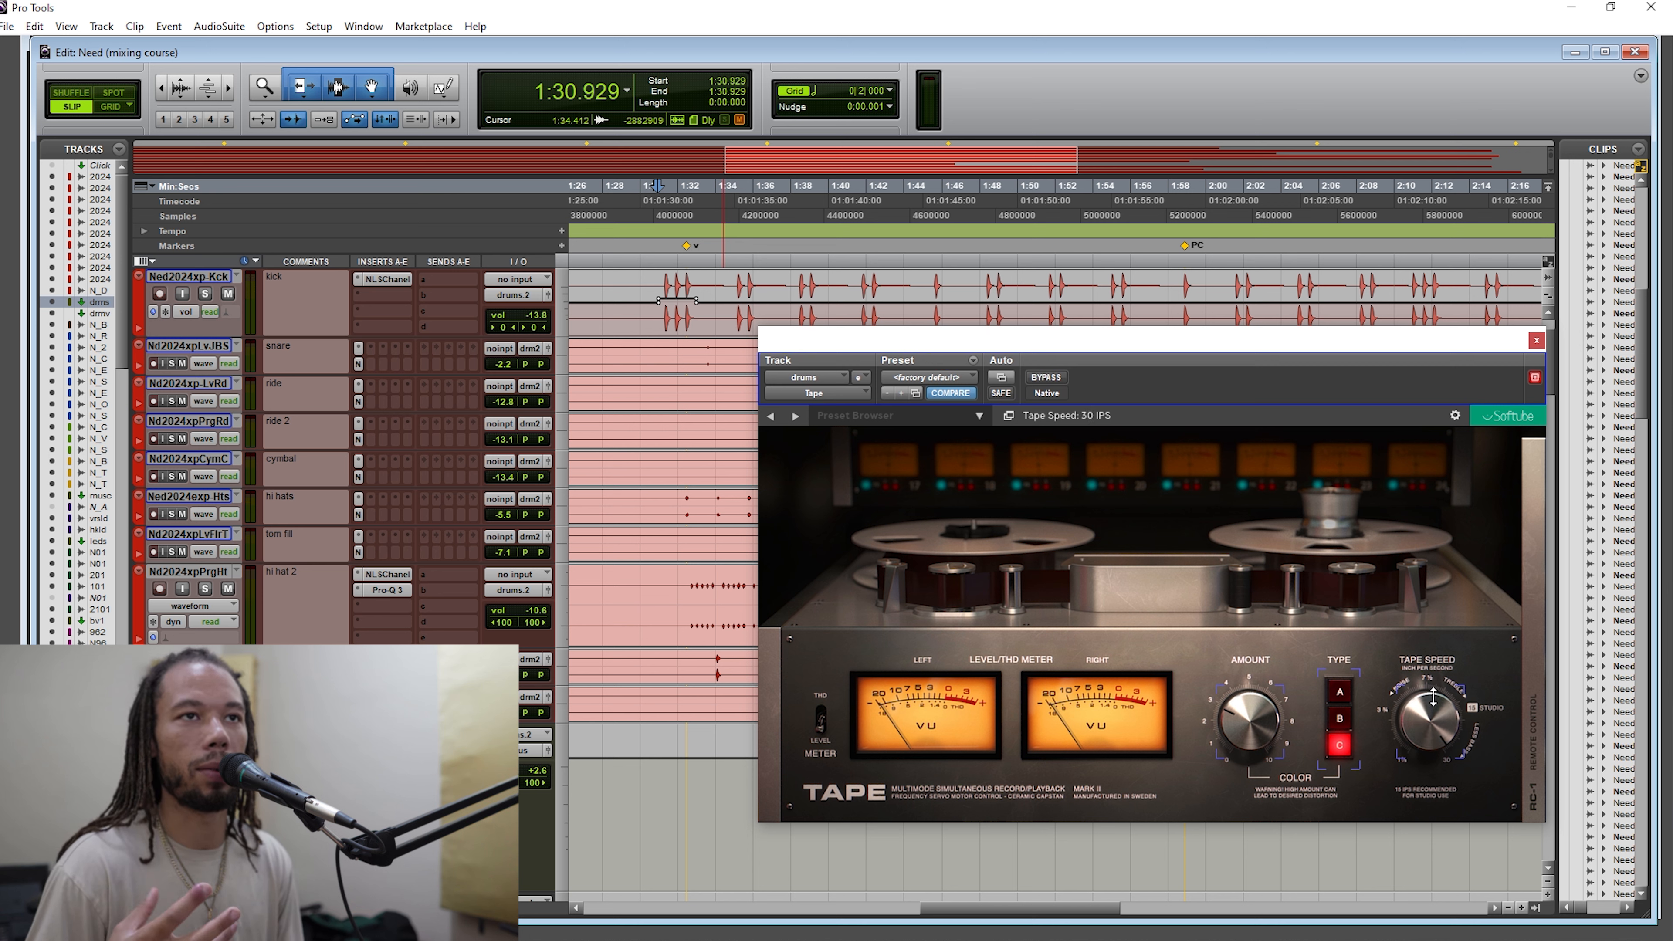
Adjust the tape speed of the Tape plug-in on the drums bus.
mouse_move(1431, 715)
left_mouse_down()
mouse_move(1435, 855)
mouse_move(1419, 743)
left_mouse_up()
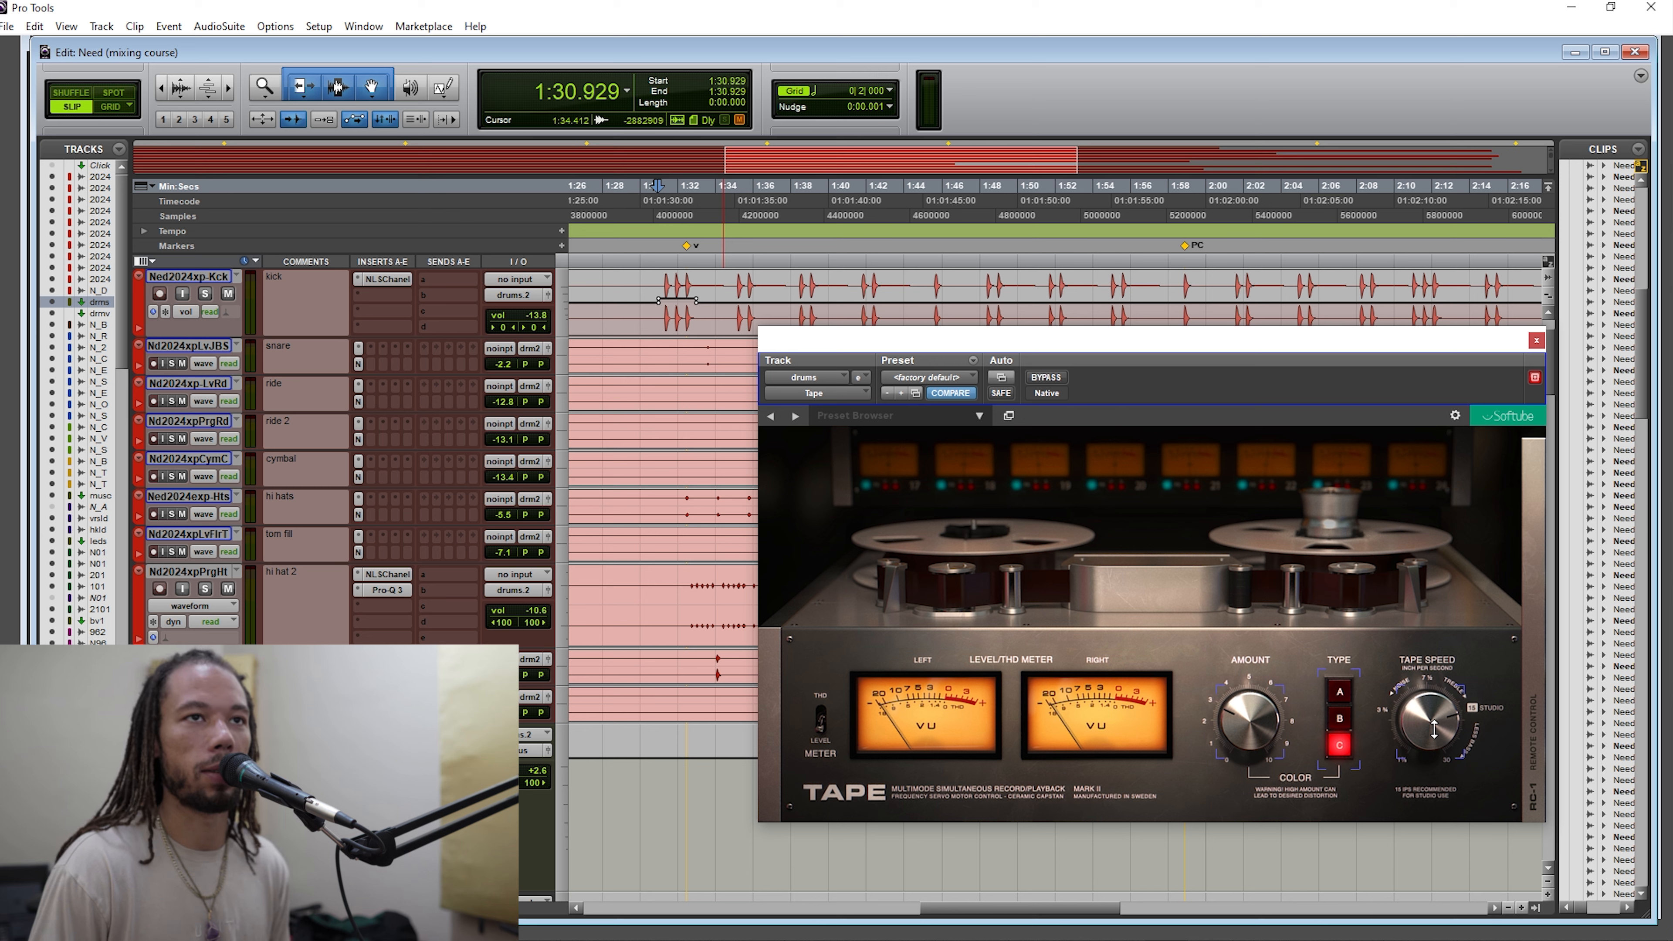
Play the drums from 1:30.929 while comparing Tape speeds down through 15 IPS to 3 3/4 IPS, then stop playback.
key("space")
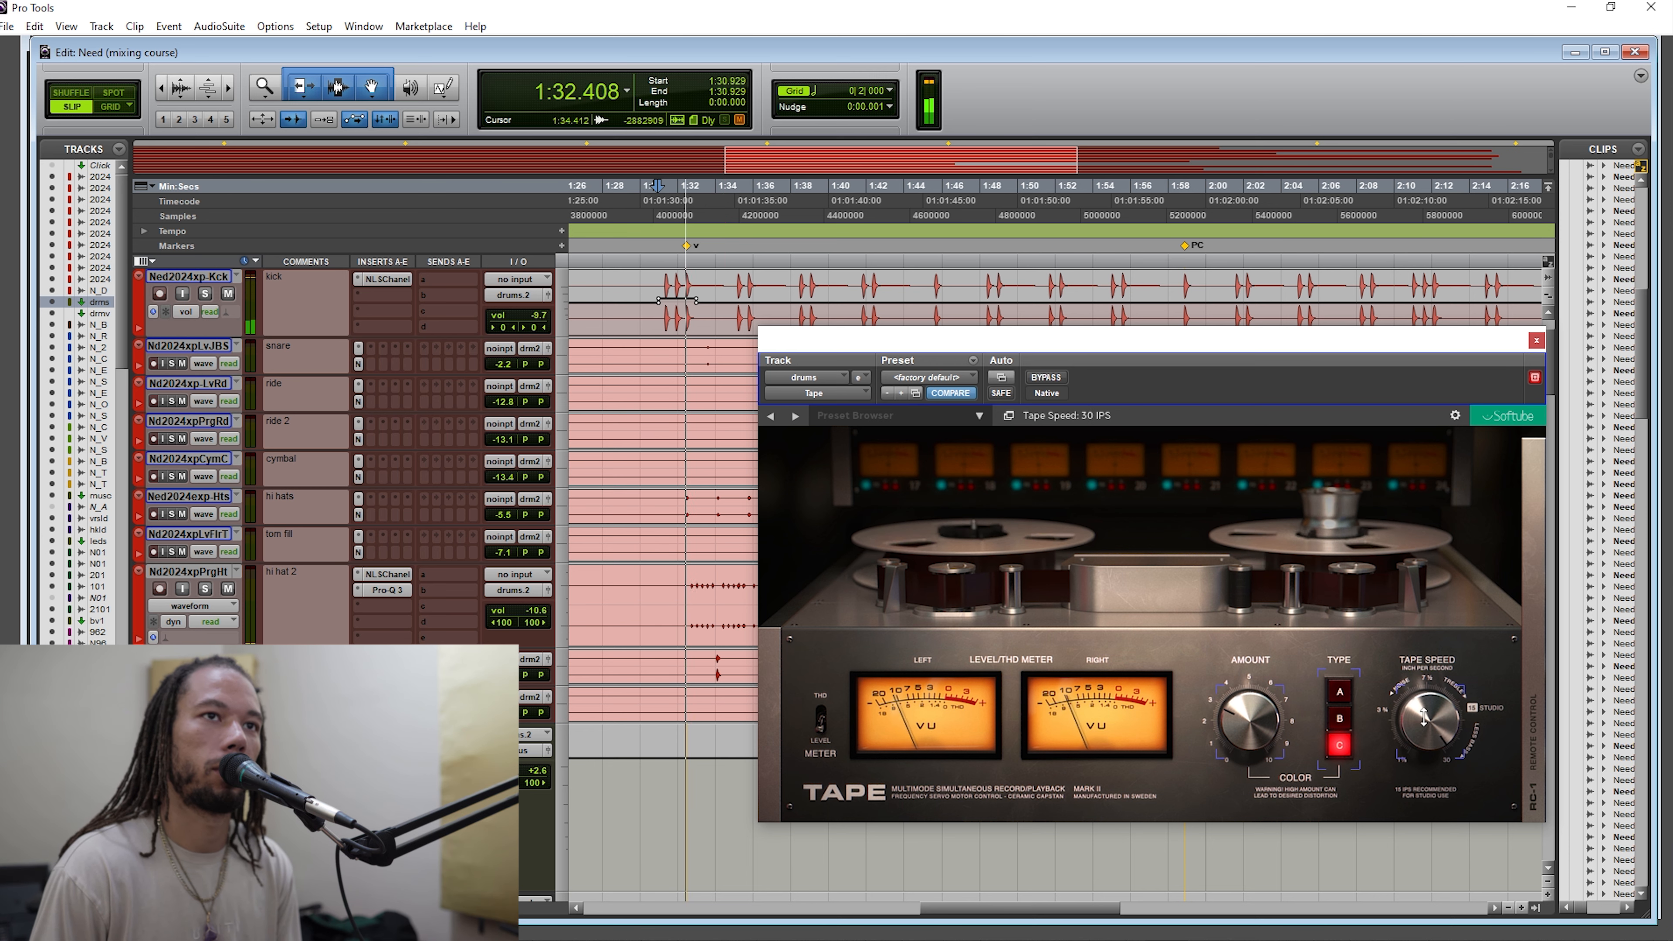
left_click_drag(1424, 717, 1430, 742)
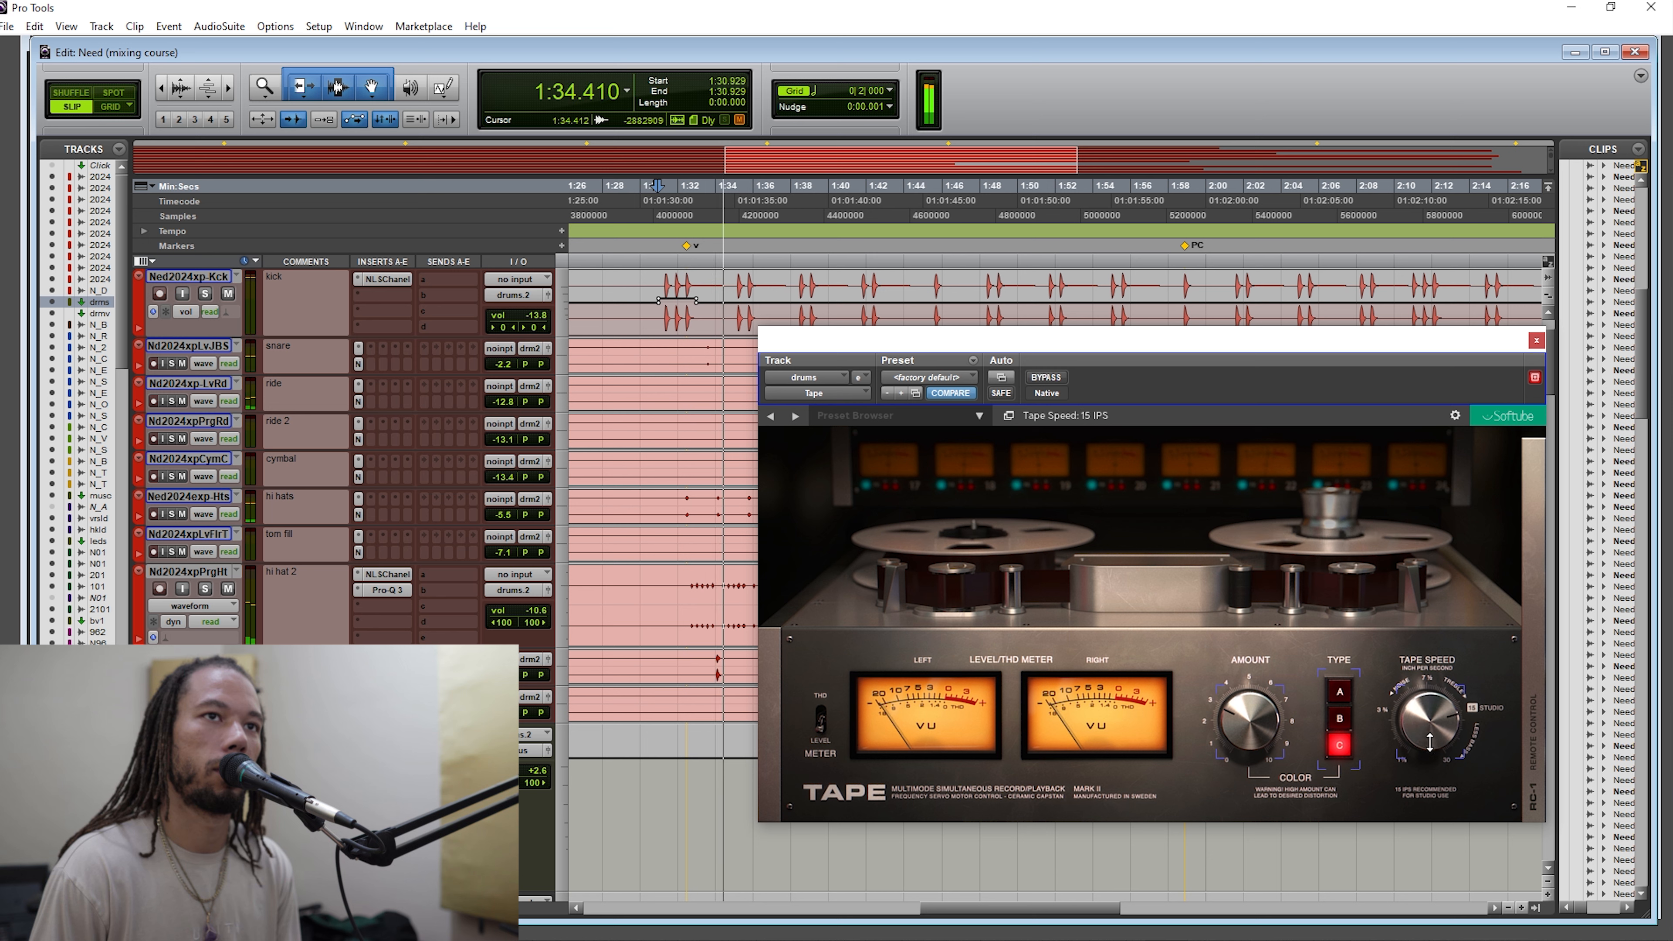
left_click_drag(1430, 741, 1430, 761)
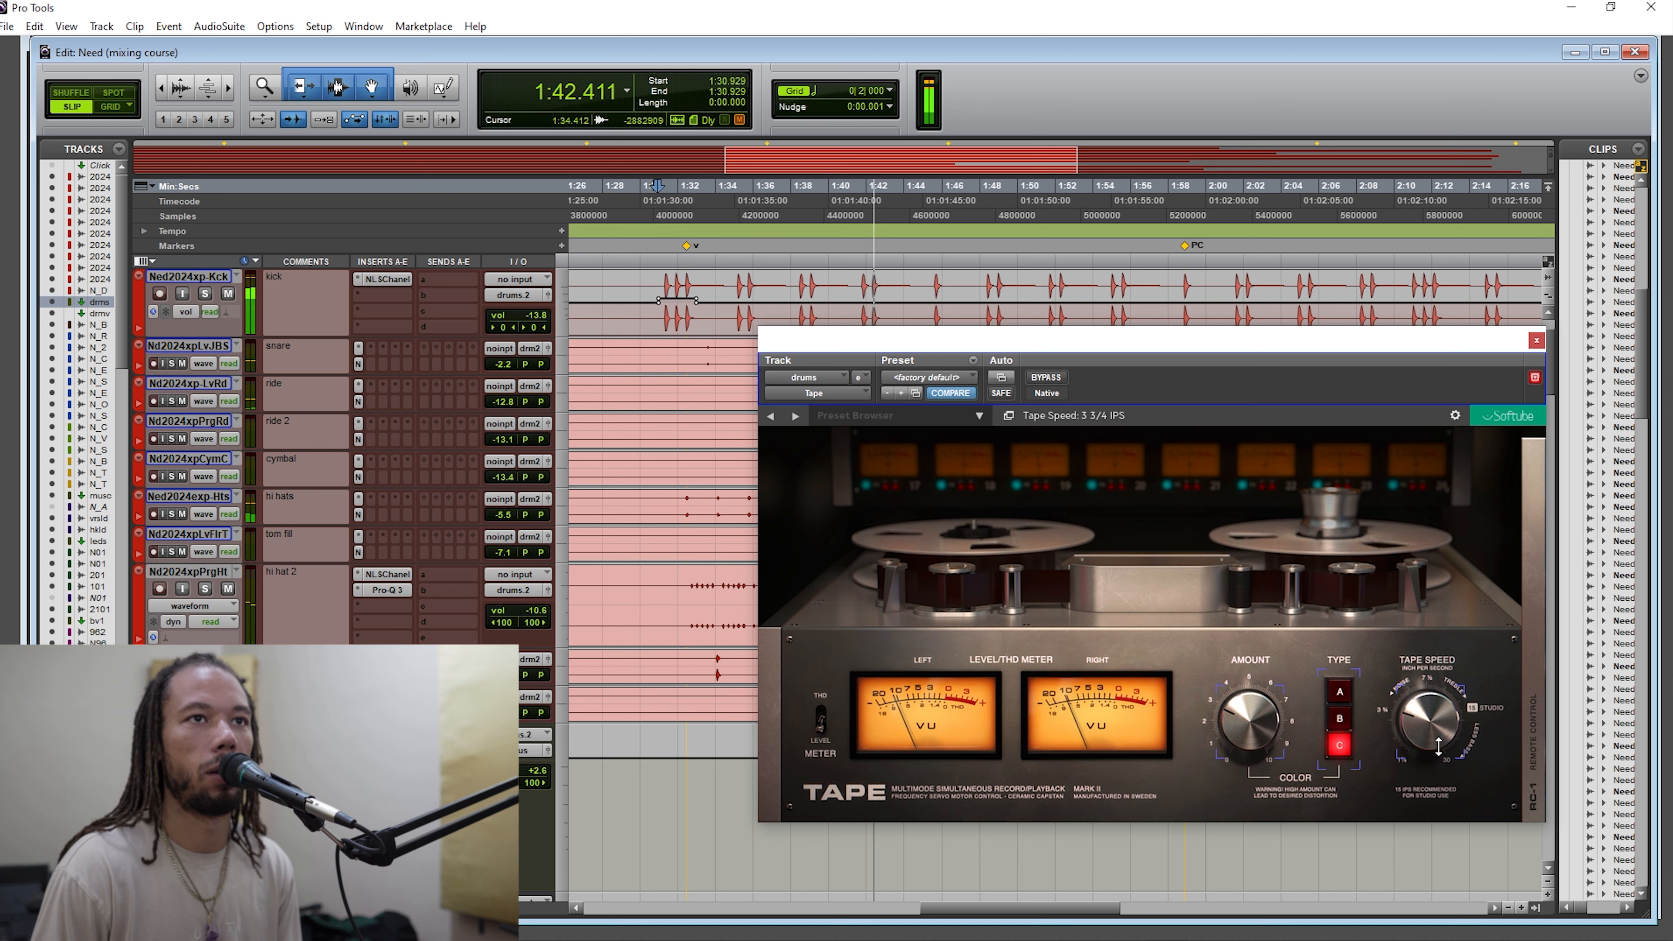
key("space")
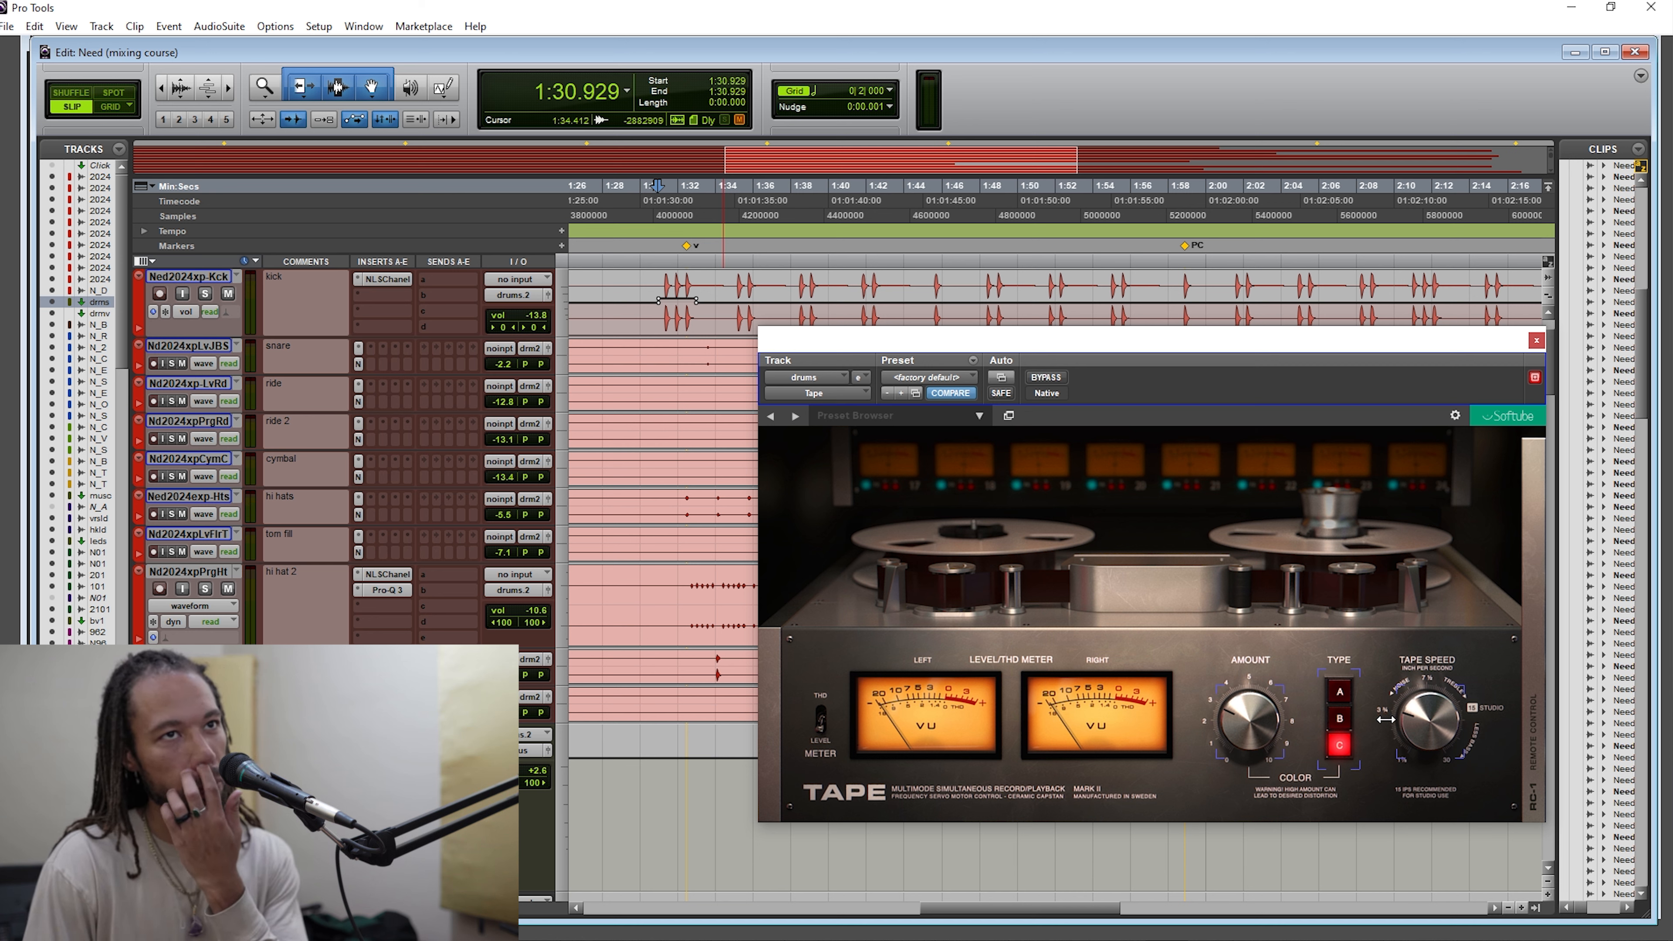
Play the drums with Tape bypassed and re-enabled, set the tape speed to 15 IPS, and close the plug-in window.
mouse_move(1396, 719)
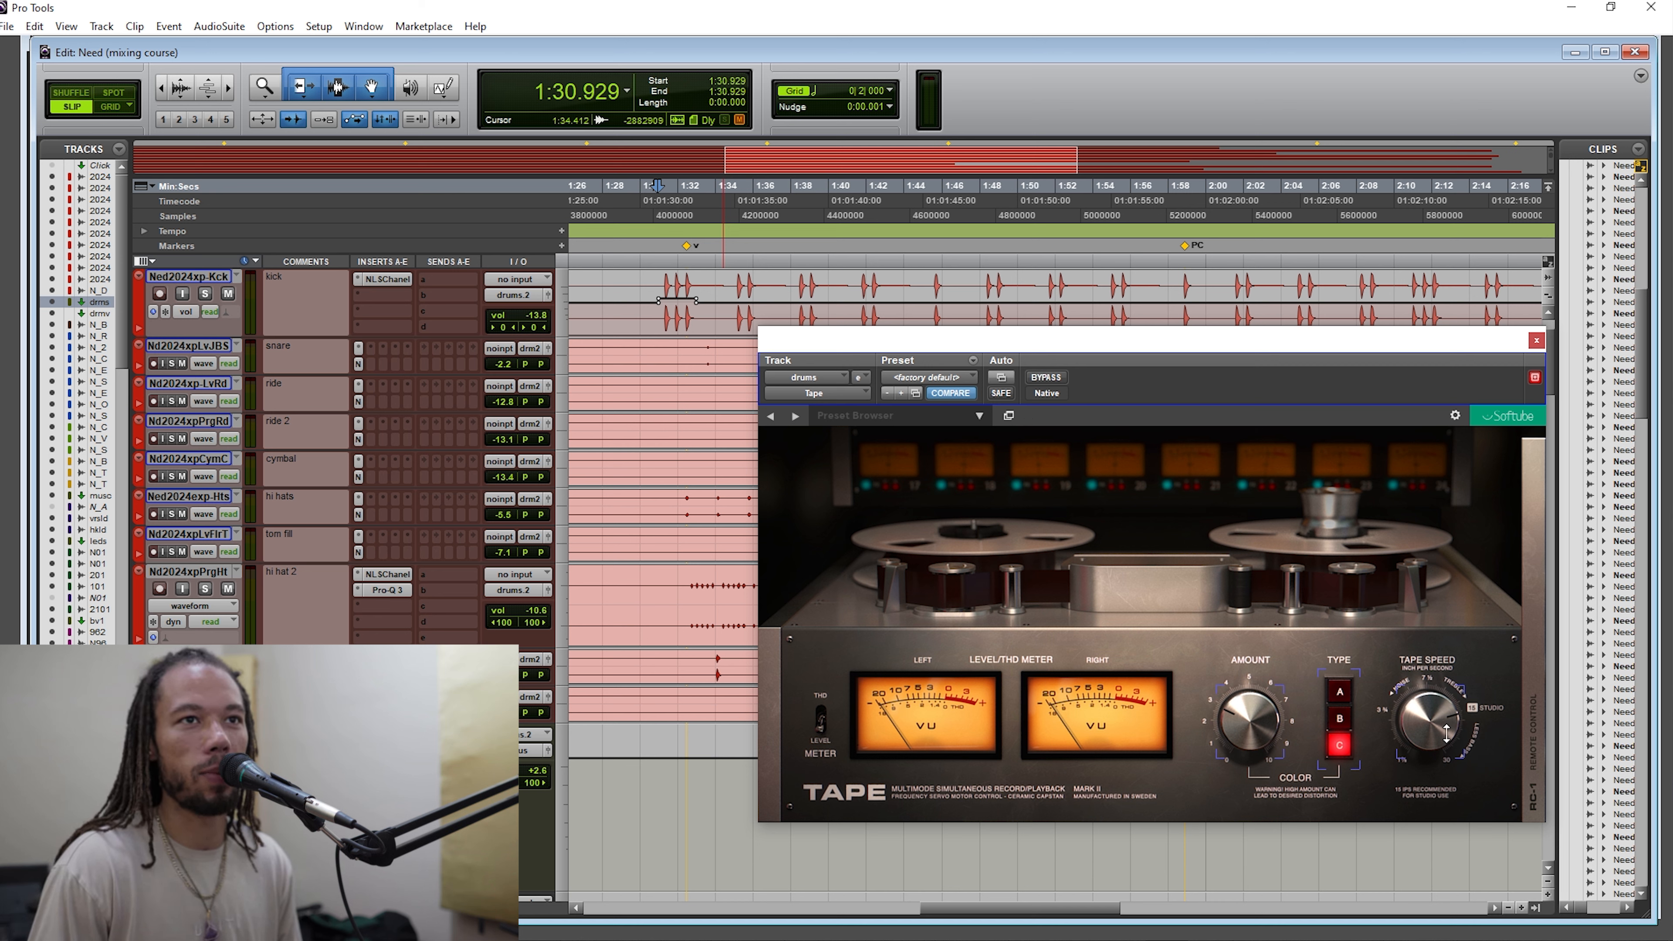
key("space")
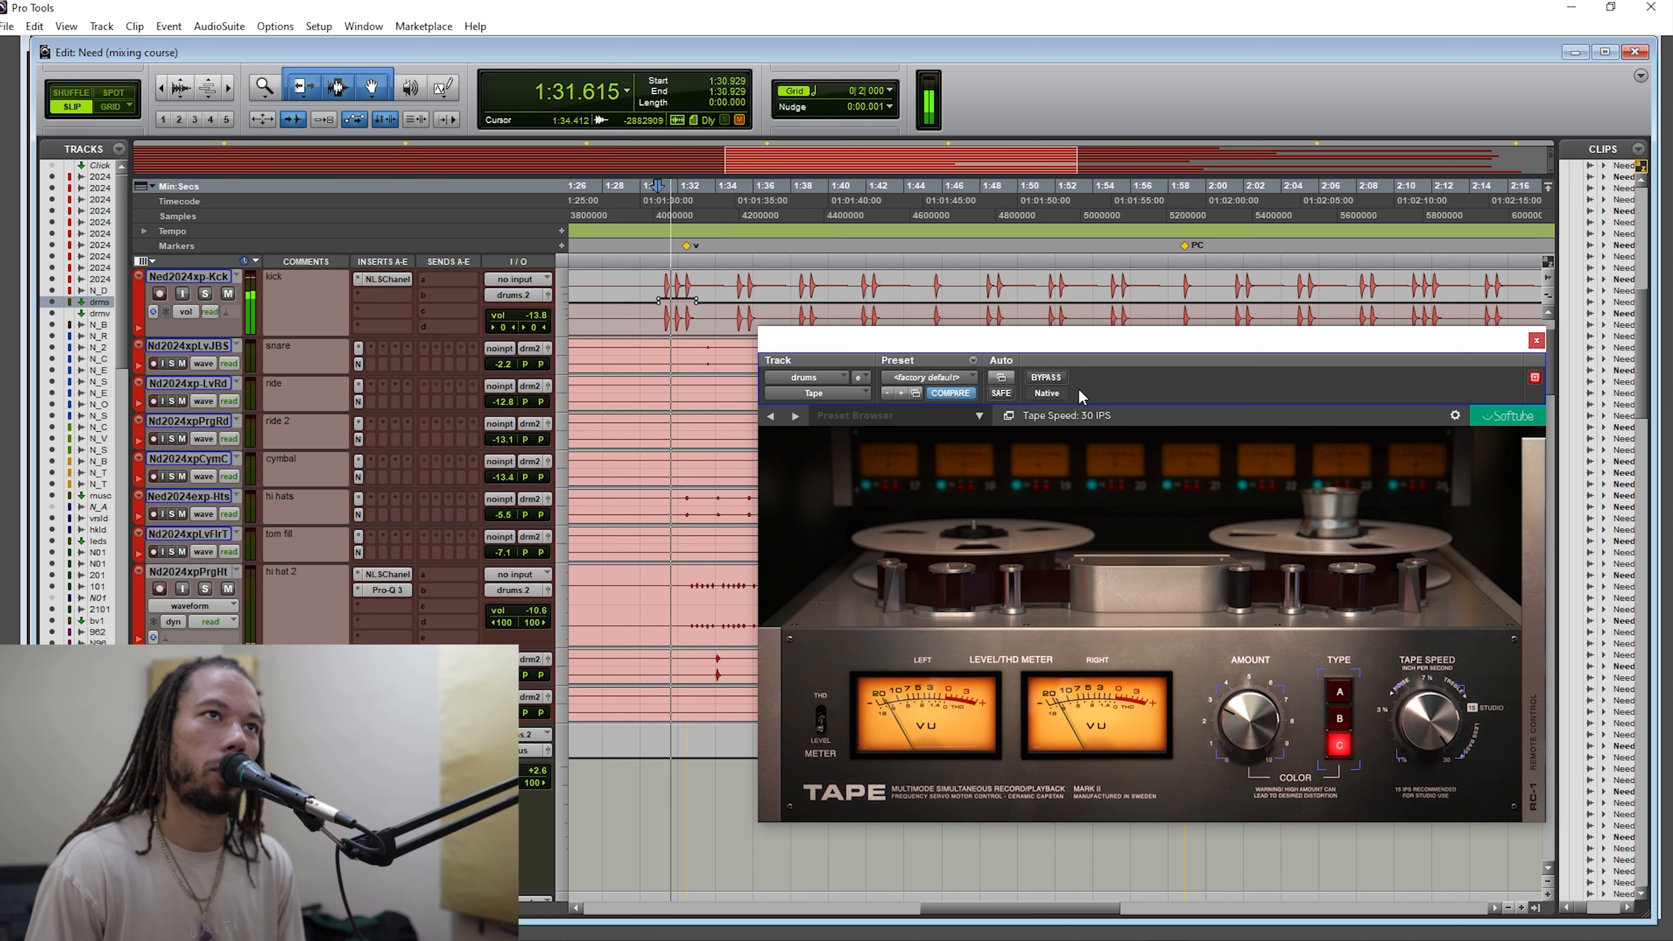
left_click(1039, 378)
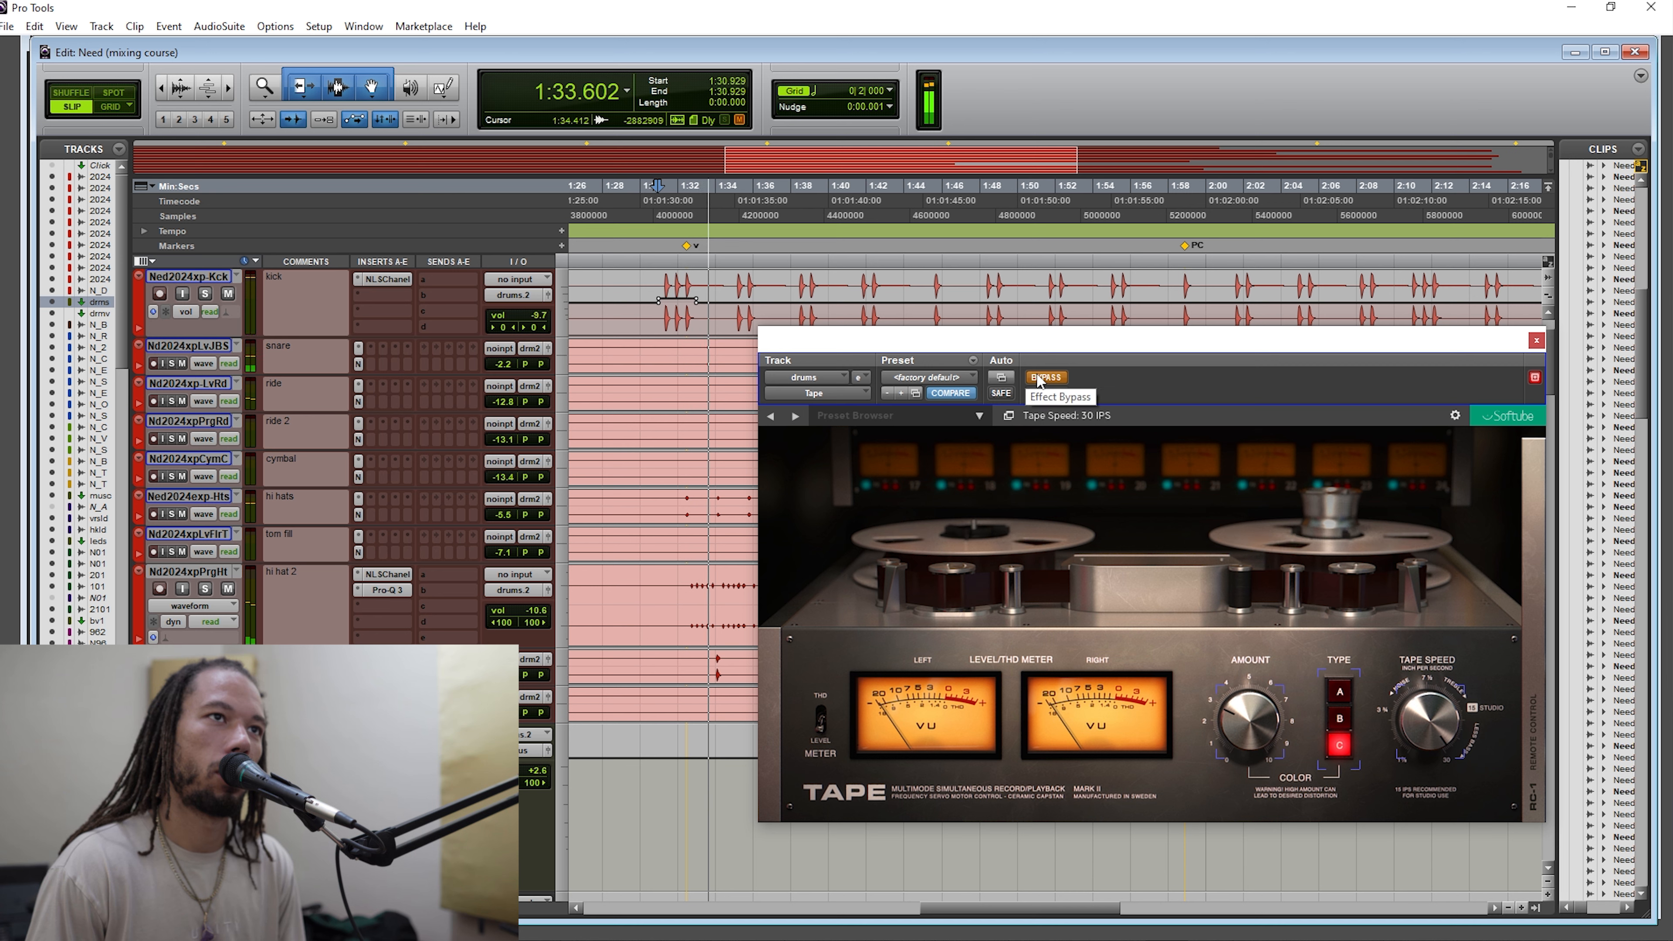
left_click(1040, 378)
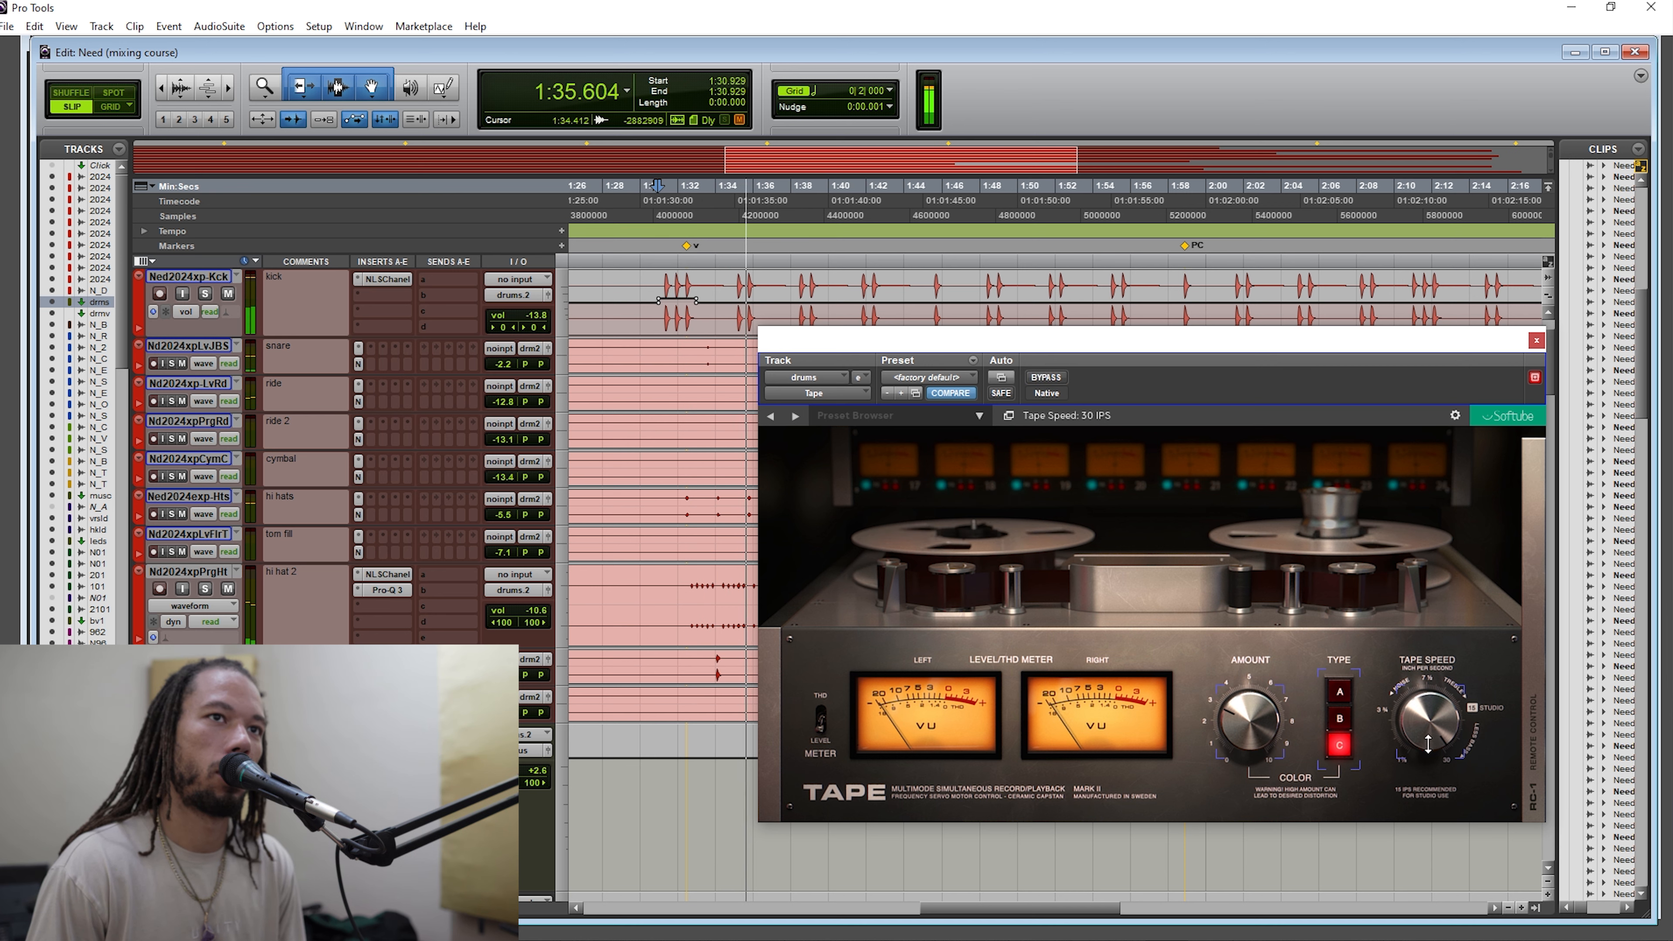
left_click_drag(1427, 743, 1430, 712)
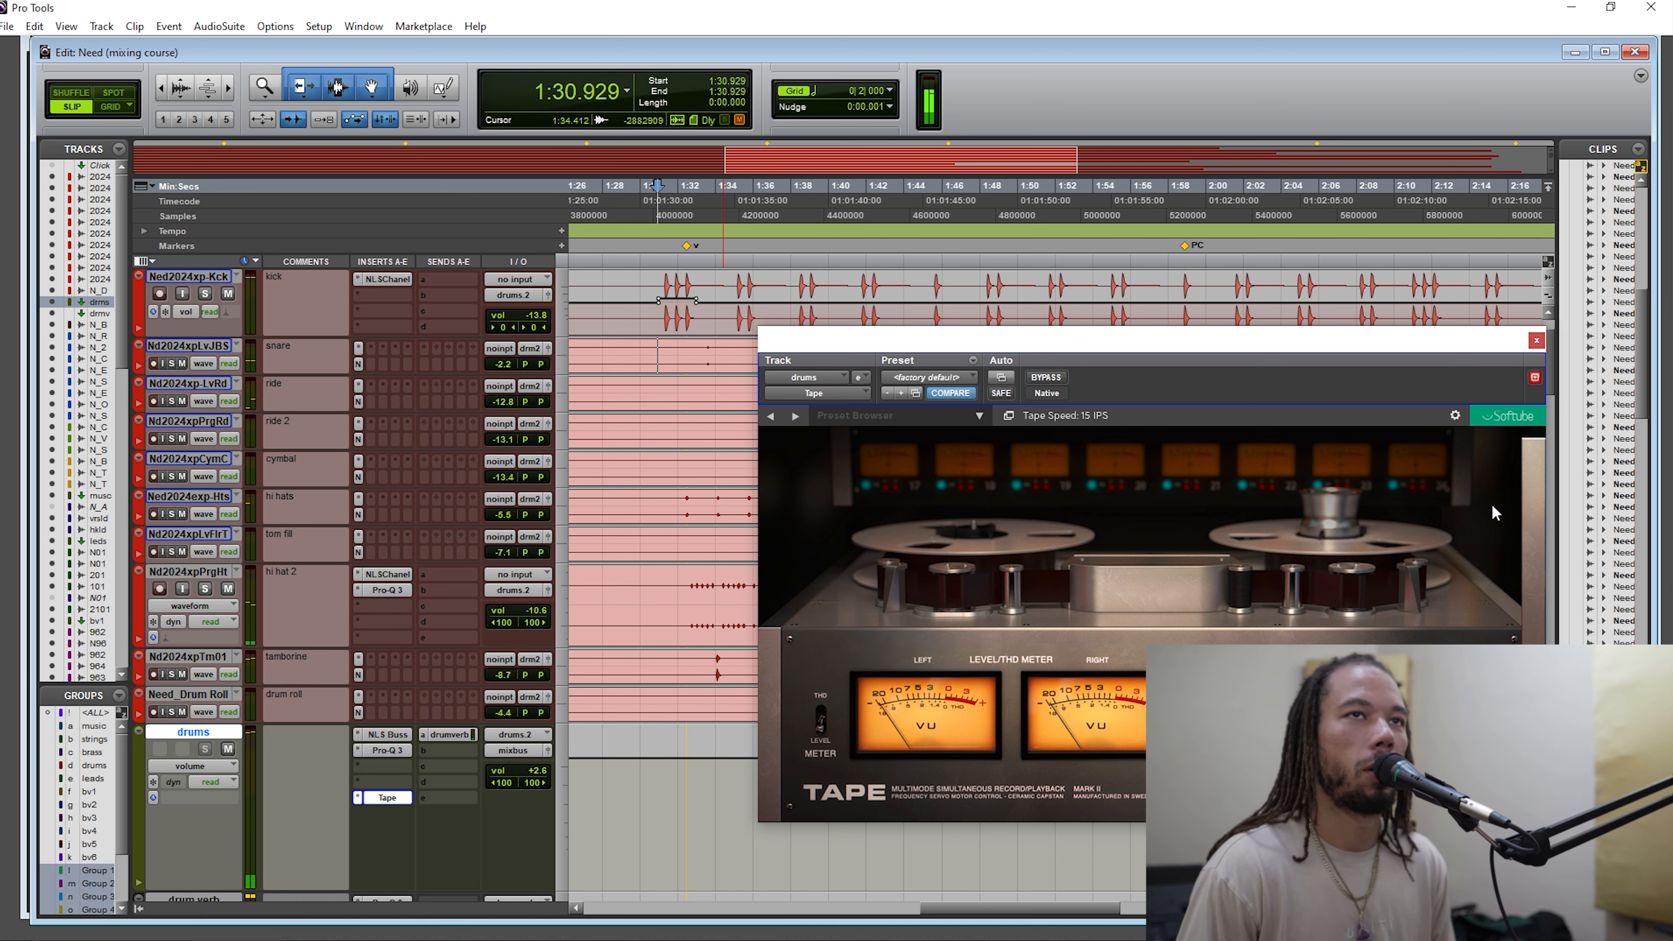
left_click(1536, 340)
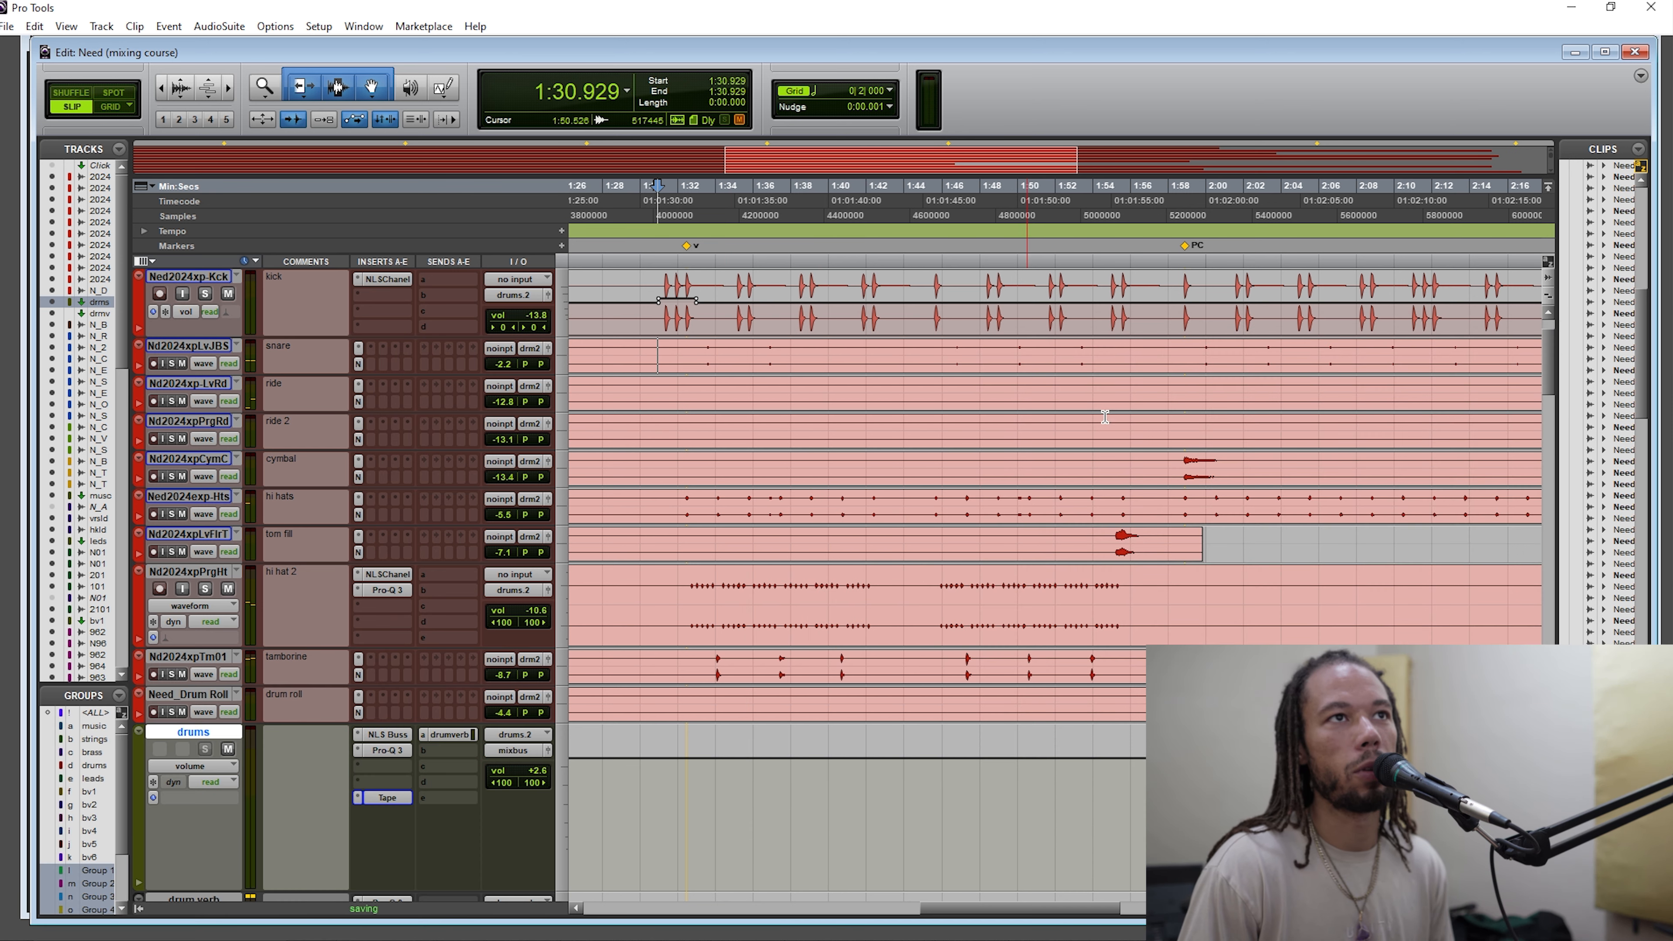
Set the playback start to 1:57.492, just before the PC marker, and play the drums through that section, then stop.
left_click(1112, 391)
scroll(1112, 392, "down", 2)
scroll(1004, 438, "up", 1)
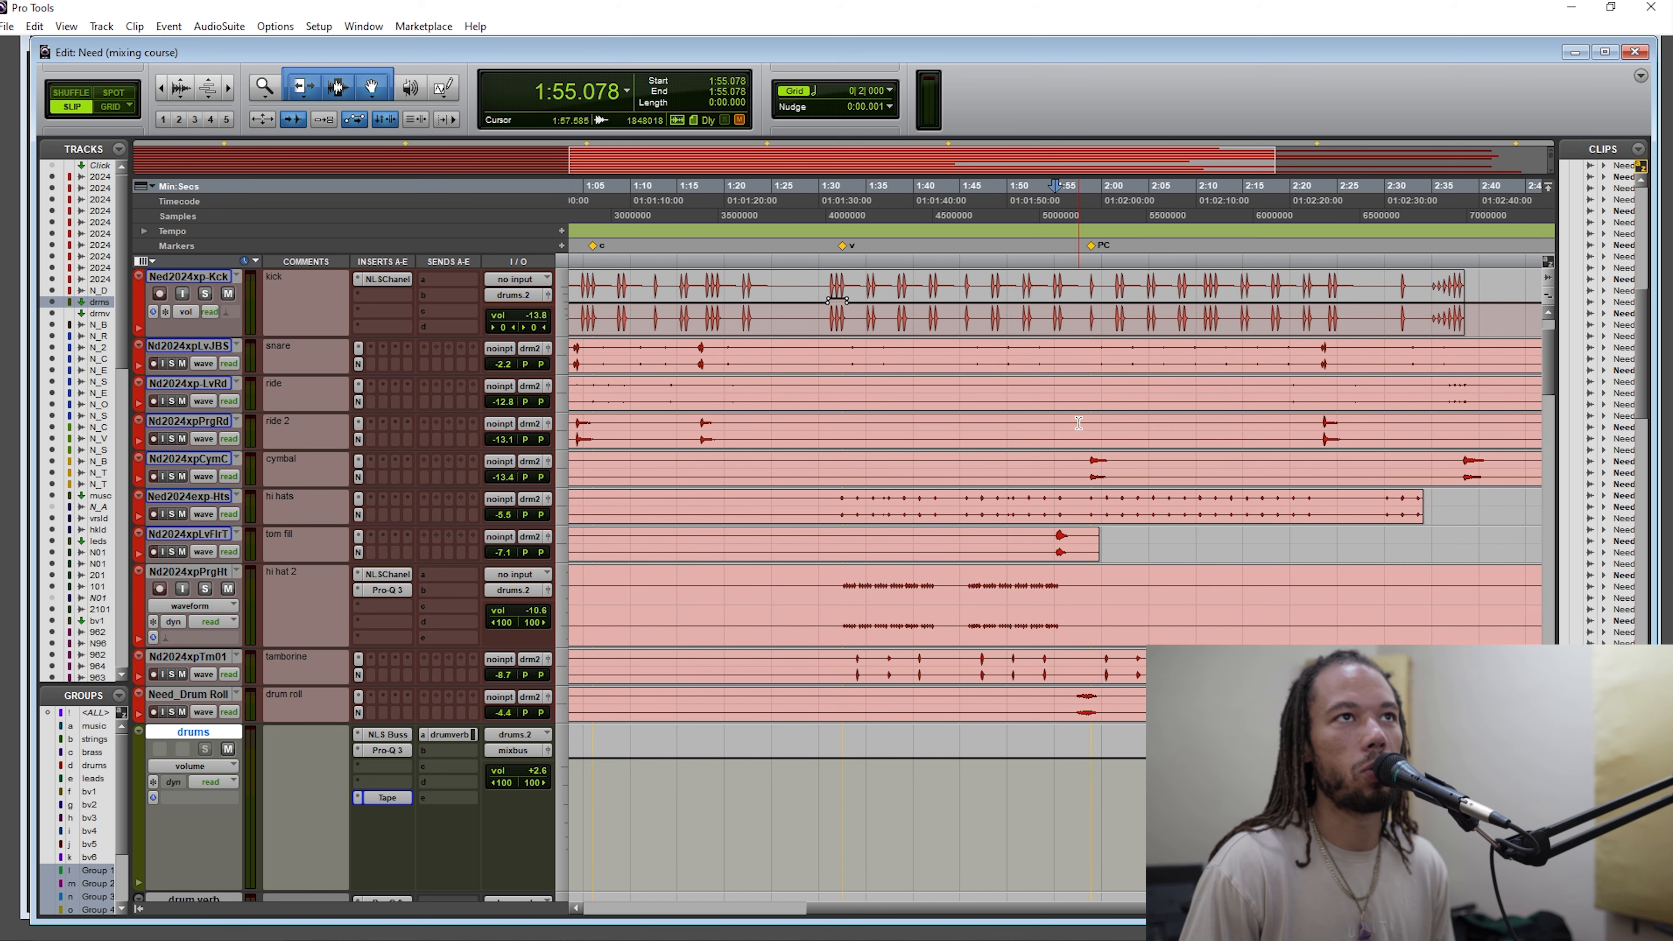
scroll(1078, 423, "right", 2)
scroll(1078, 423, "left", 2)
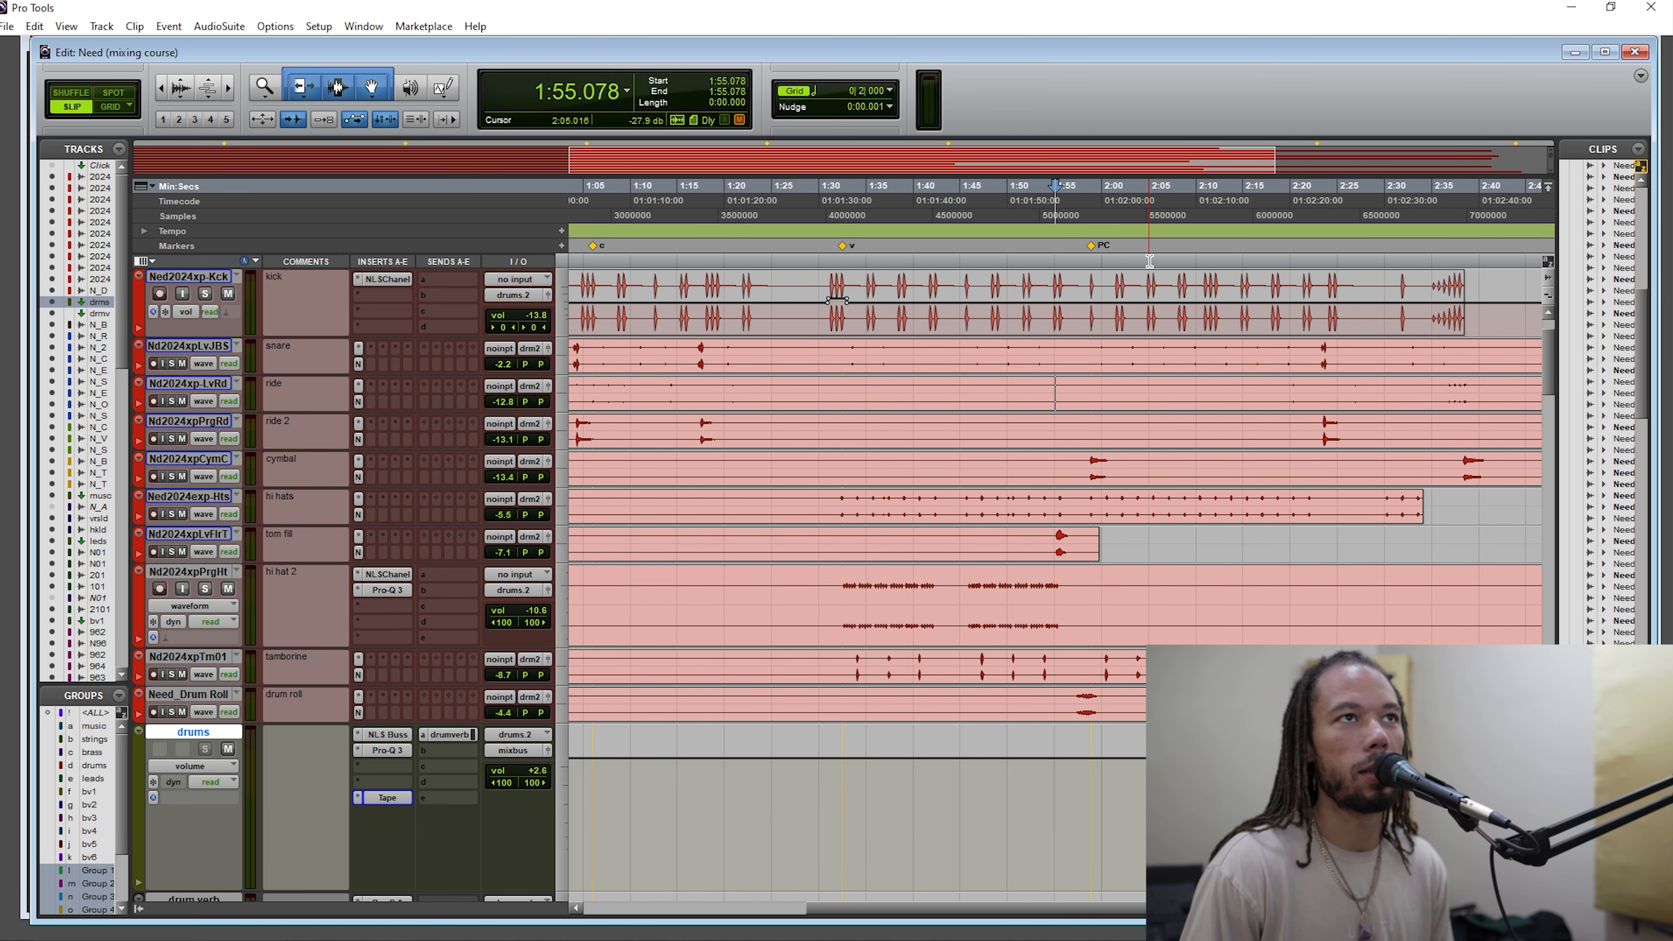
key("space")
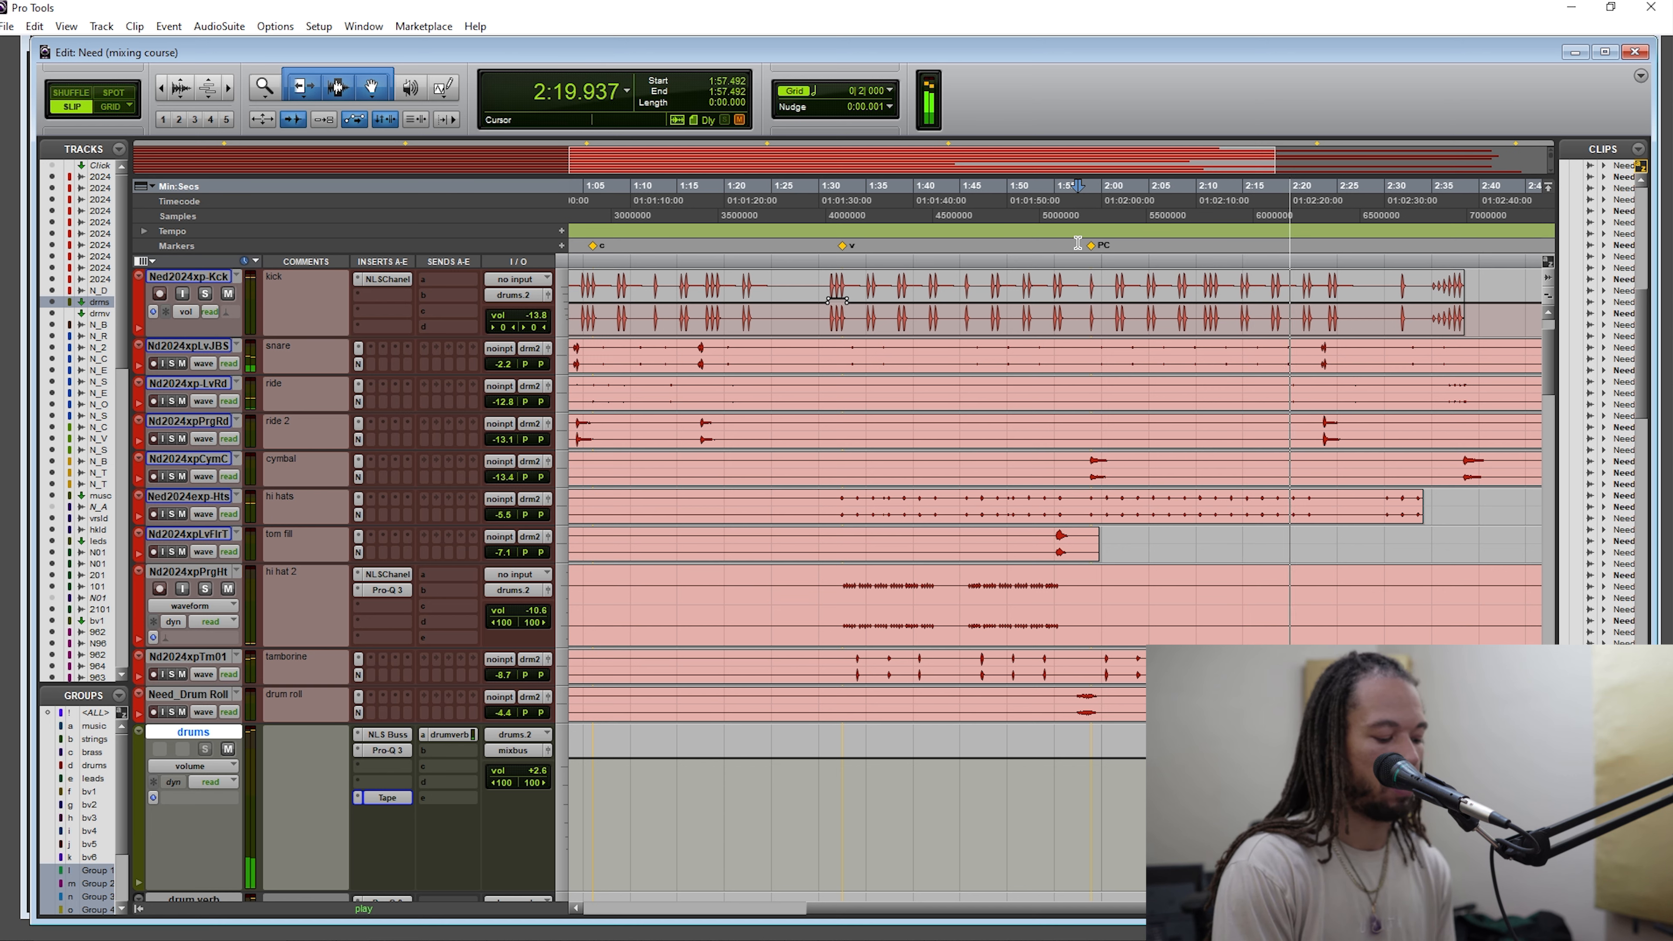
key("space")
Check the music, strings and brass tracks around the PC marker and set the playback start to 1:58.700.
scroll(730, 448, "down", 3)
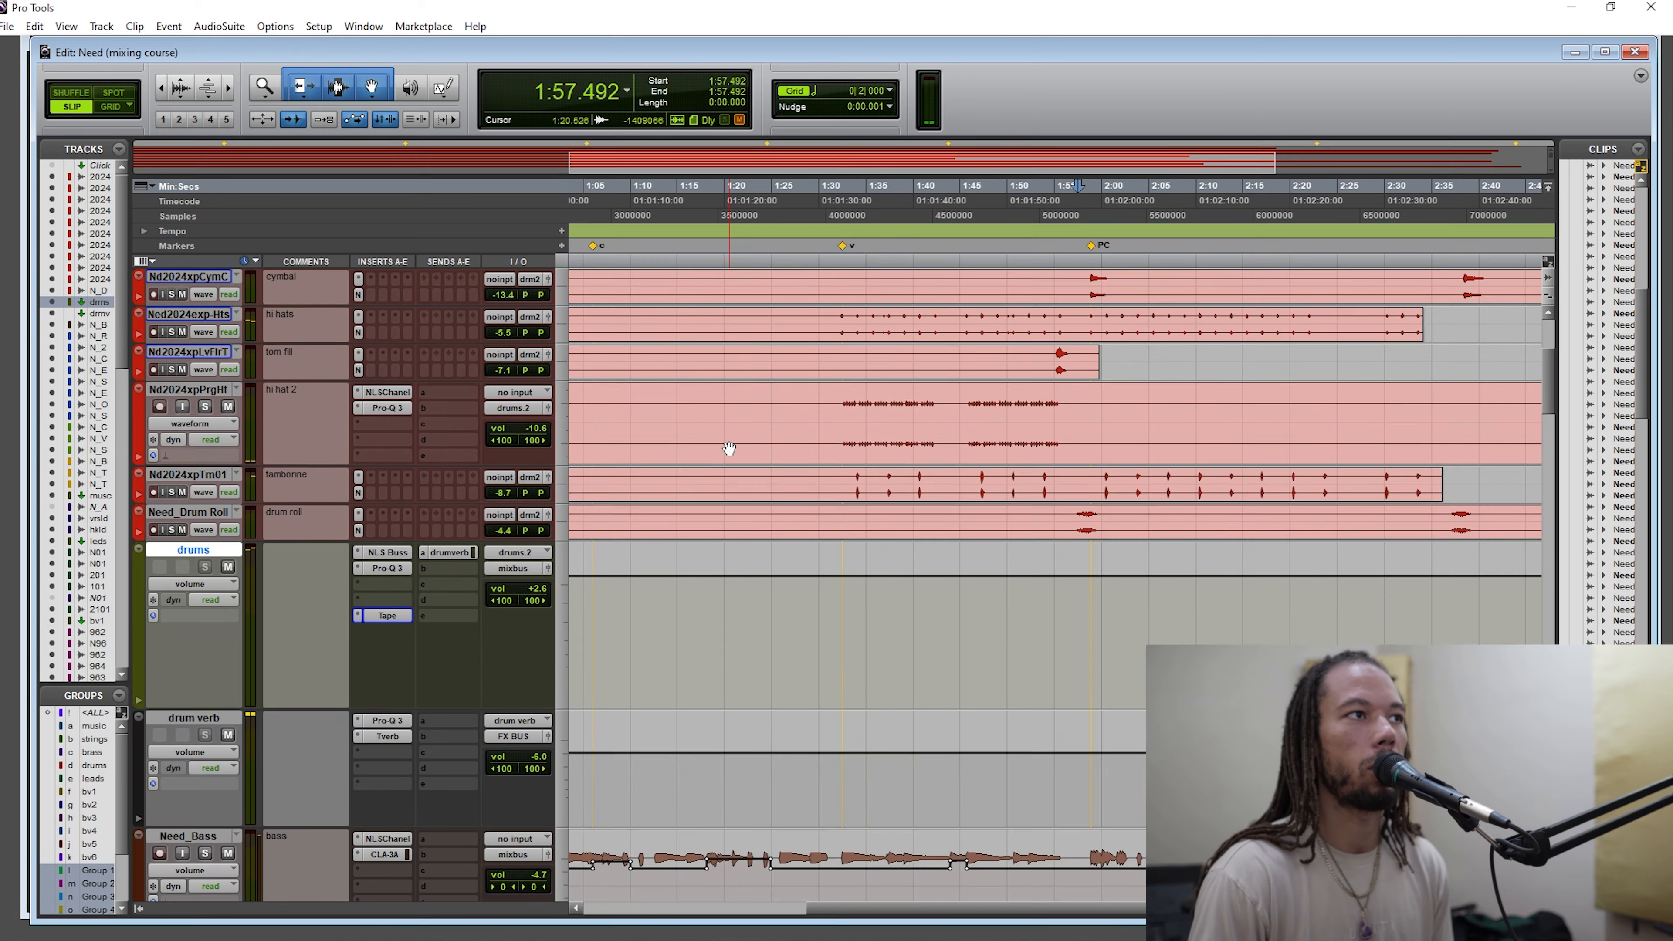
scroll(729, 448, "down", 15)
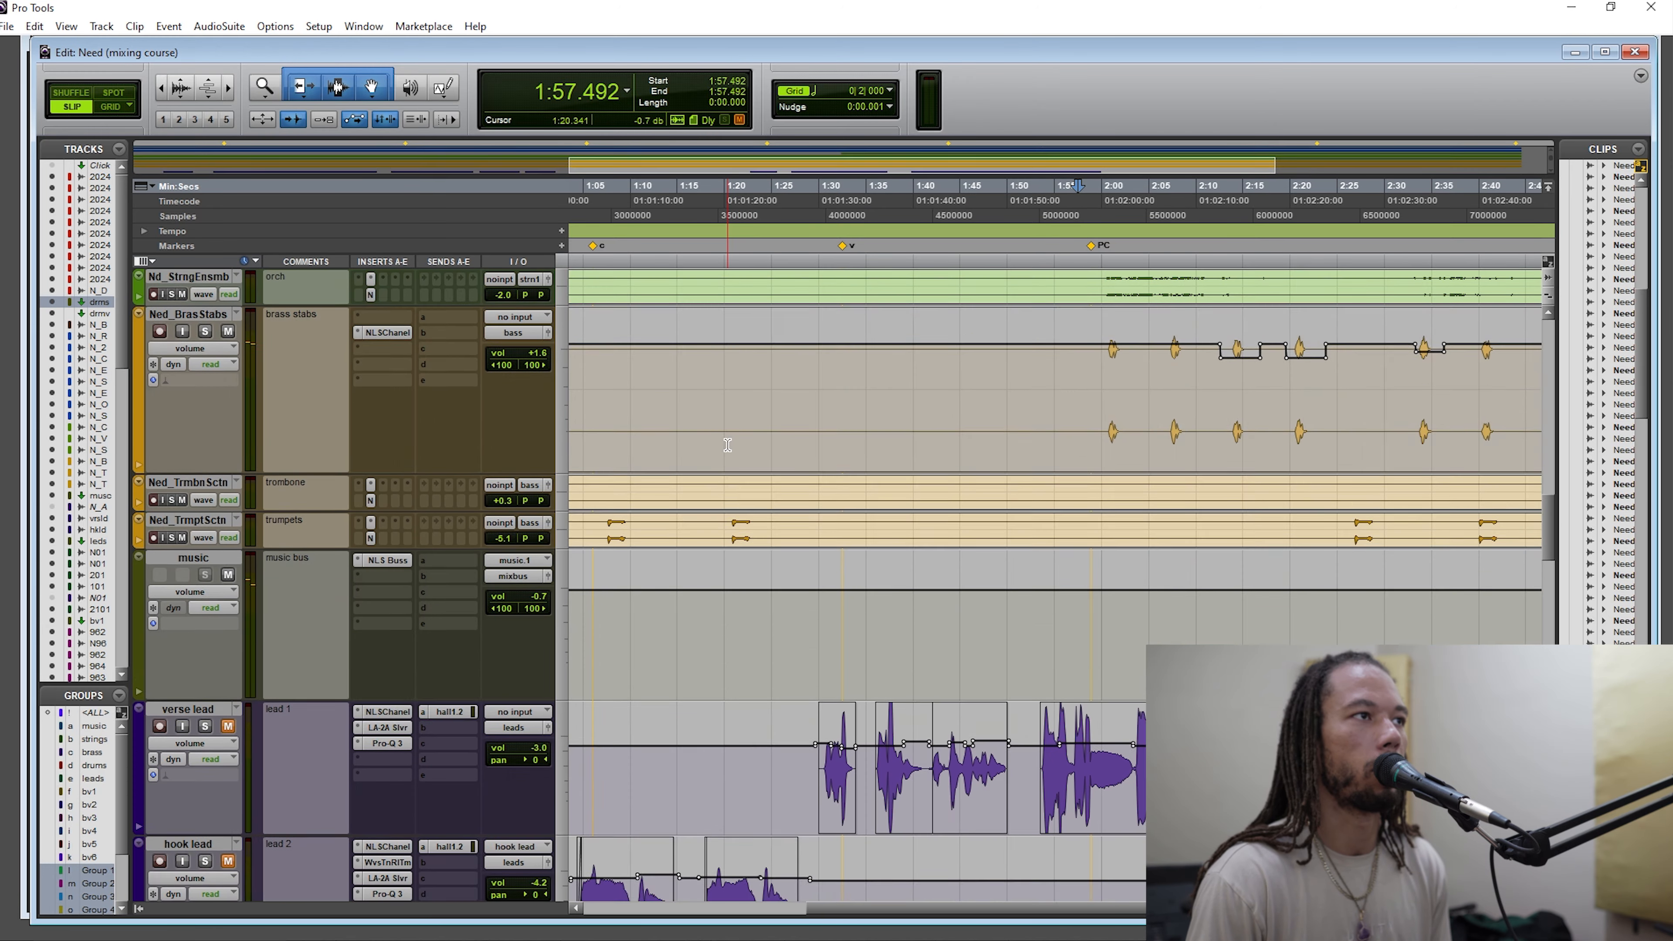
scroll(727, 446, "down", 2)
scroll(727, 446, "up", 1)
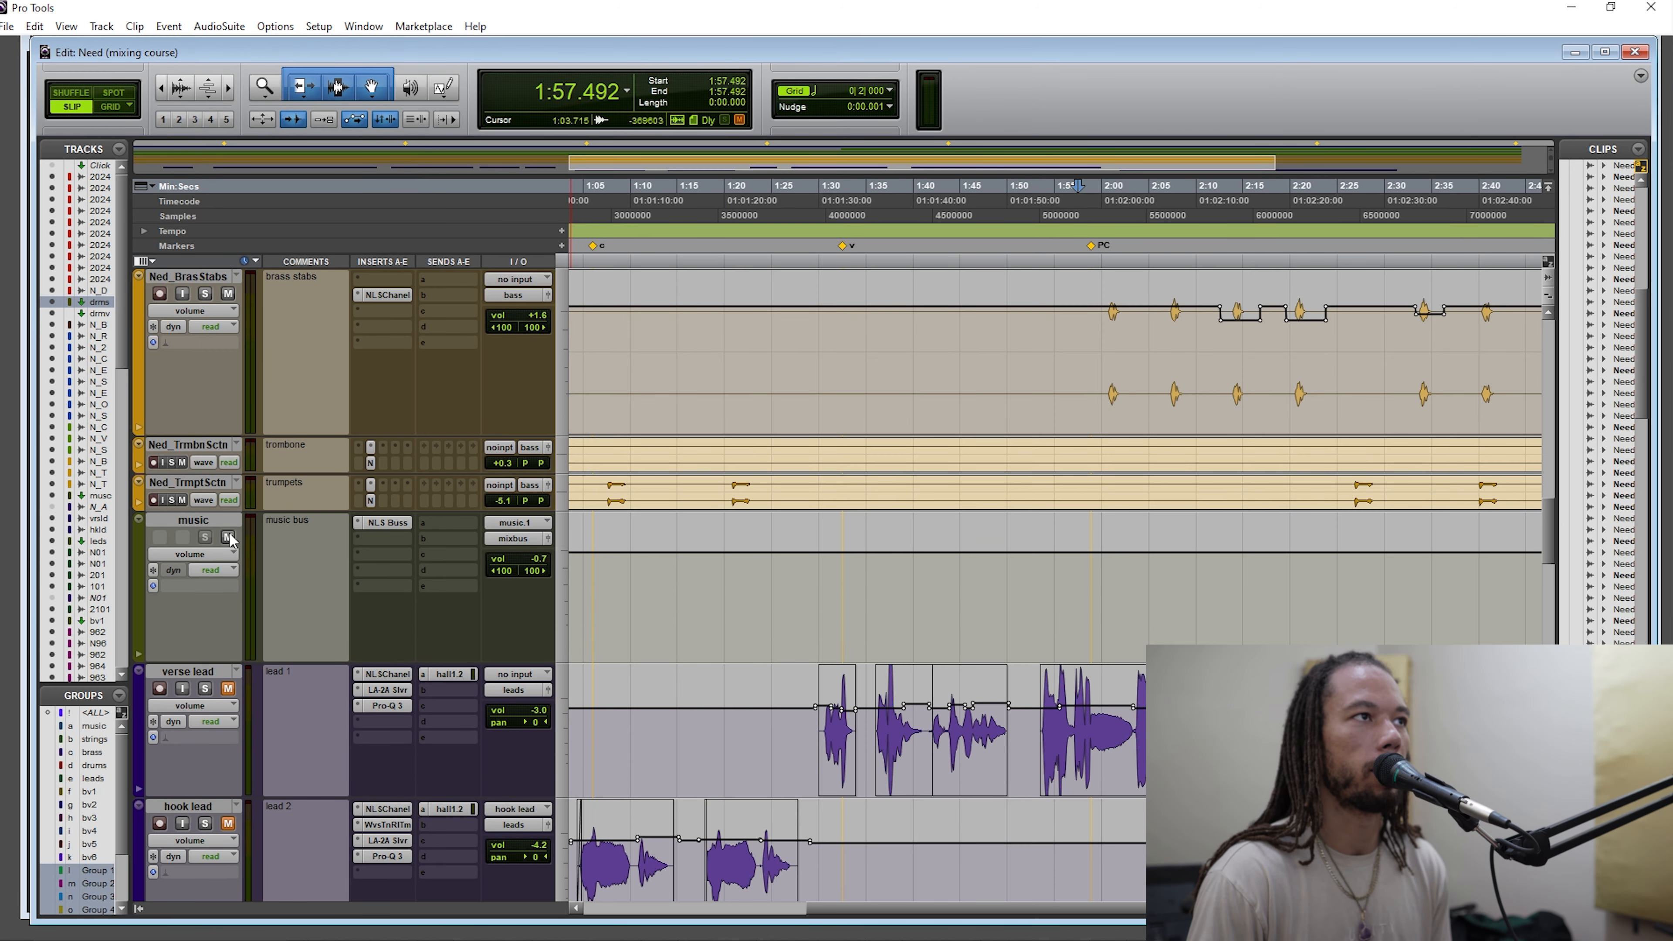
scroll(1082, 399, "up", 6)
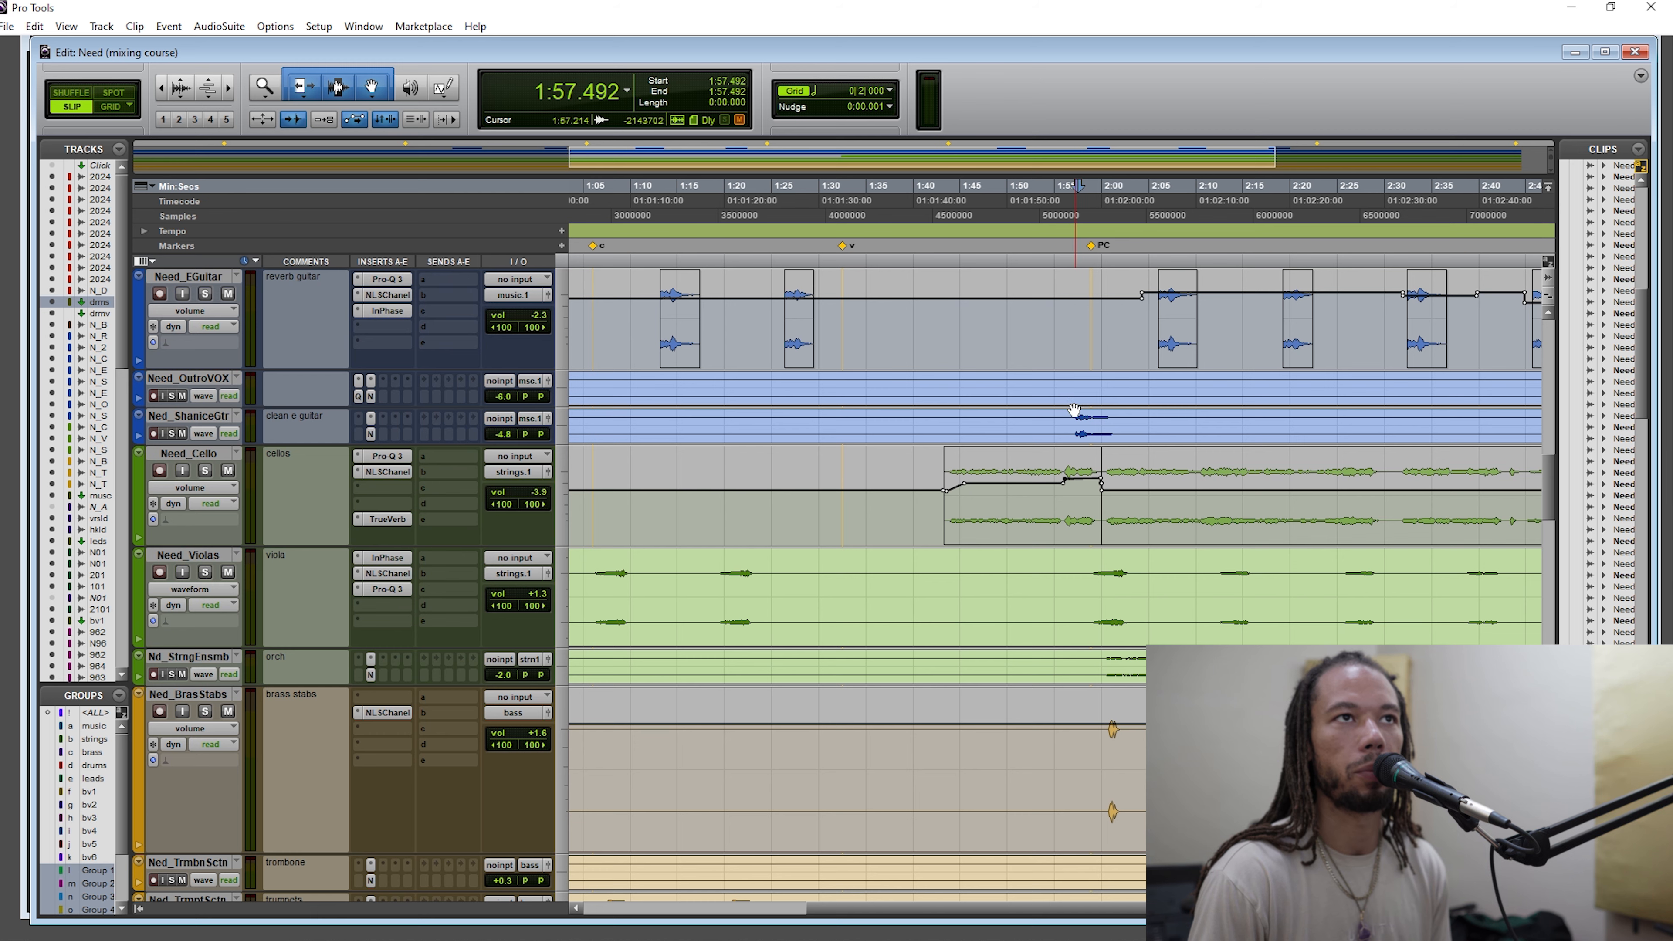
left_click_drag(1075, 410, 1186, 437)
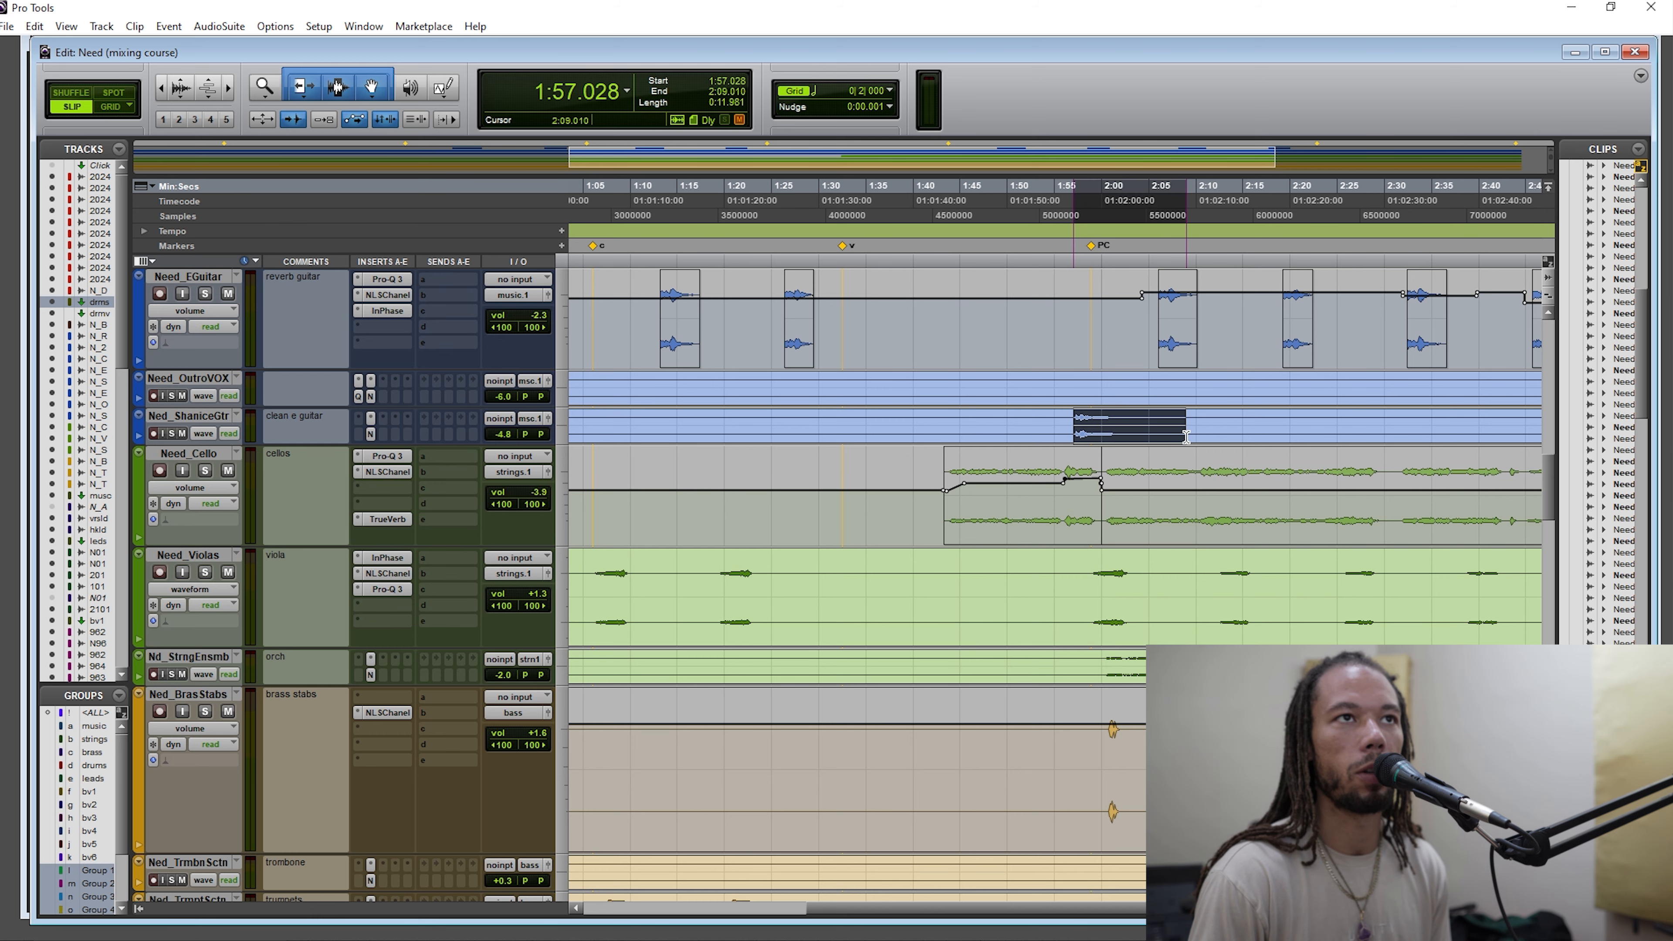
left_click(1213, 576)
scroll(1212, 576, "up", 12)
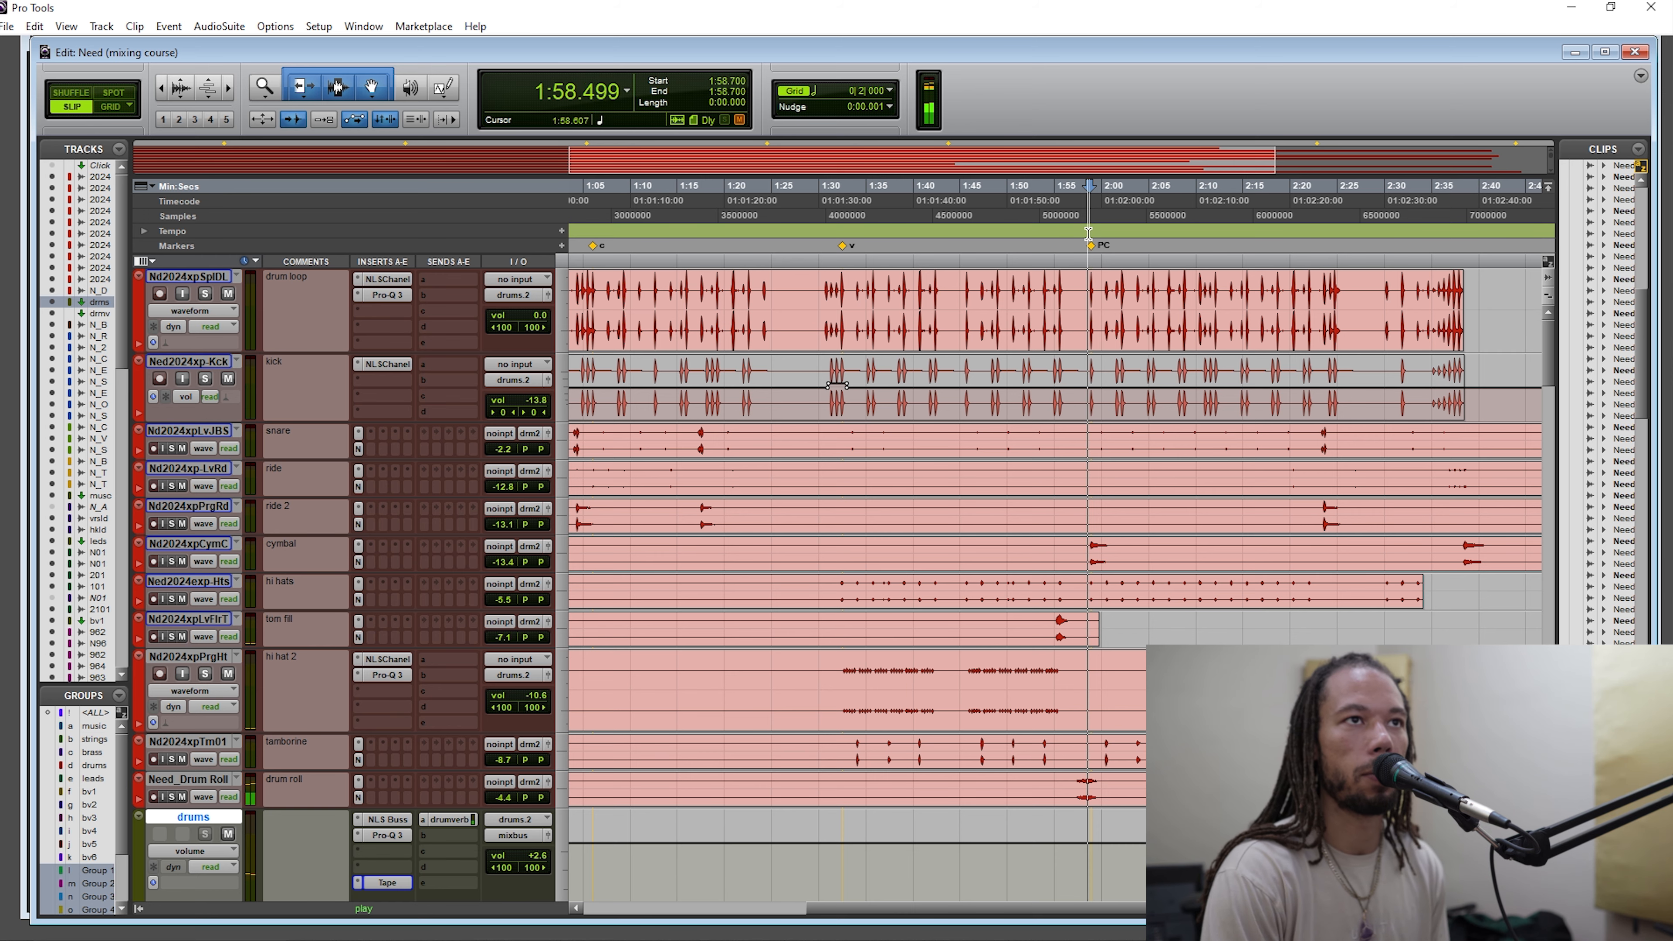
Play from 1:58.700 and check which strings and brass tracks still sound, then stop playback.
key("space")
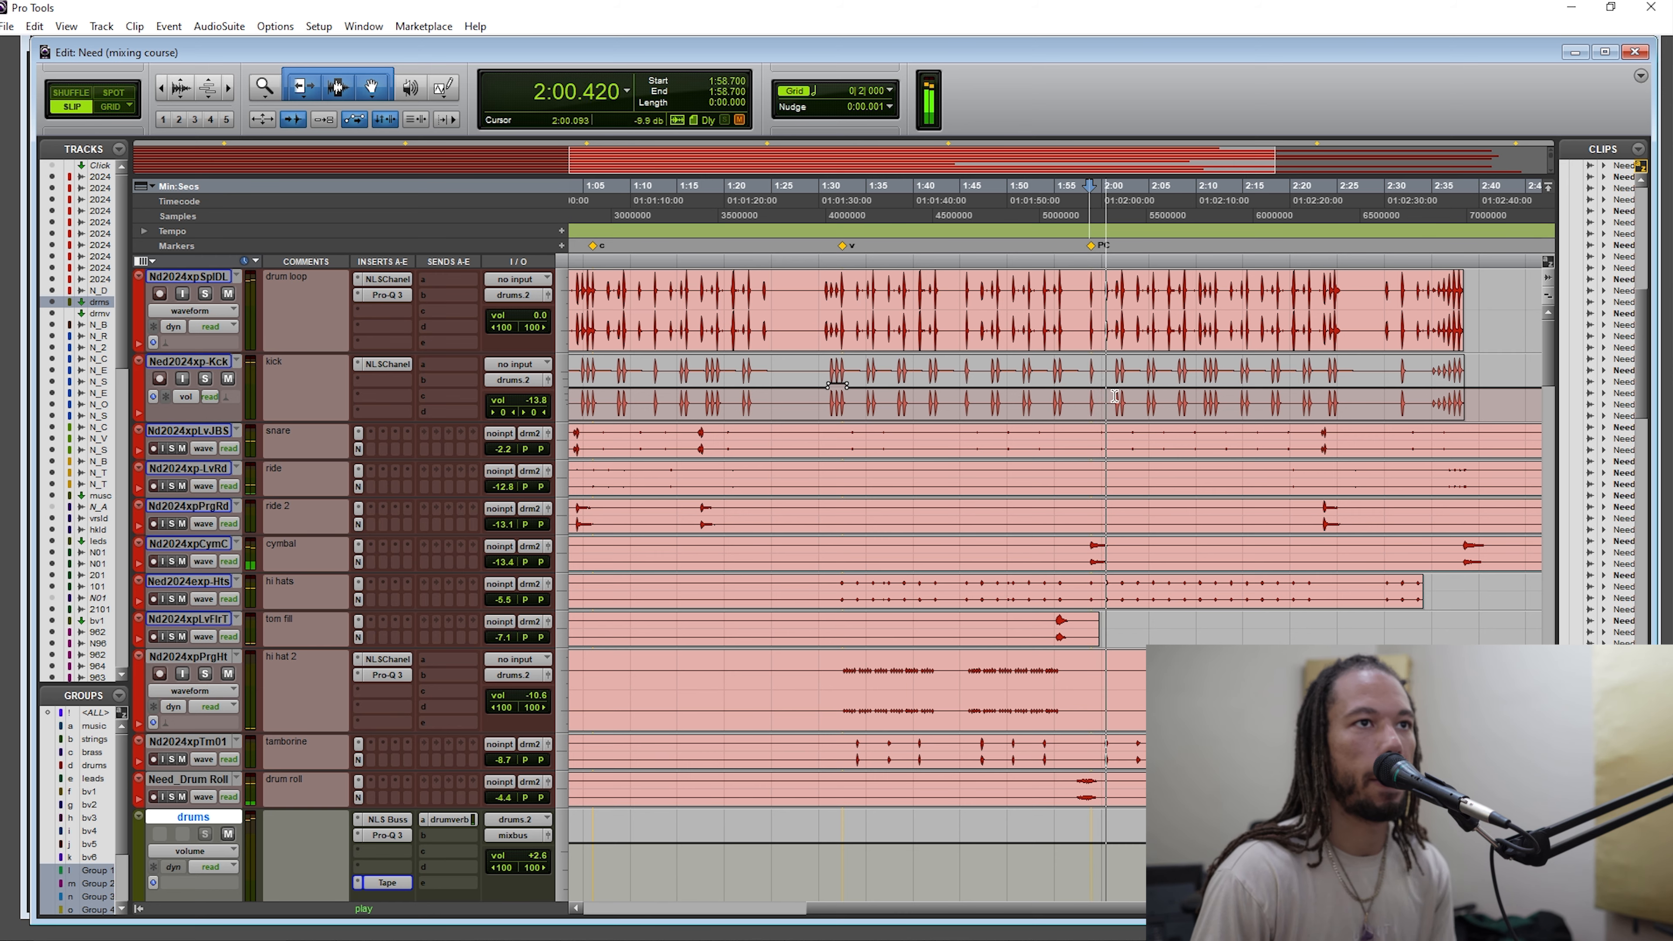
scroll(1131, 404, "down", 15)
scroll(1132, 404, "down", 20)
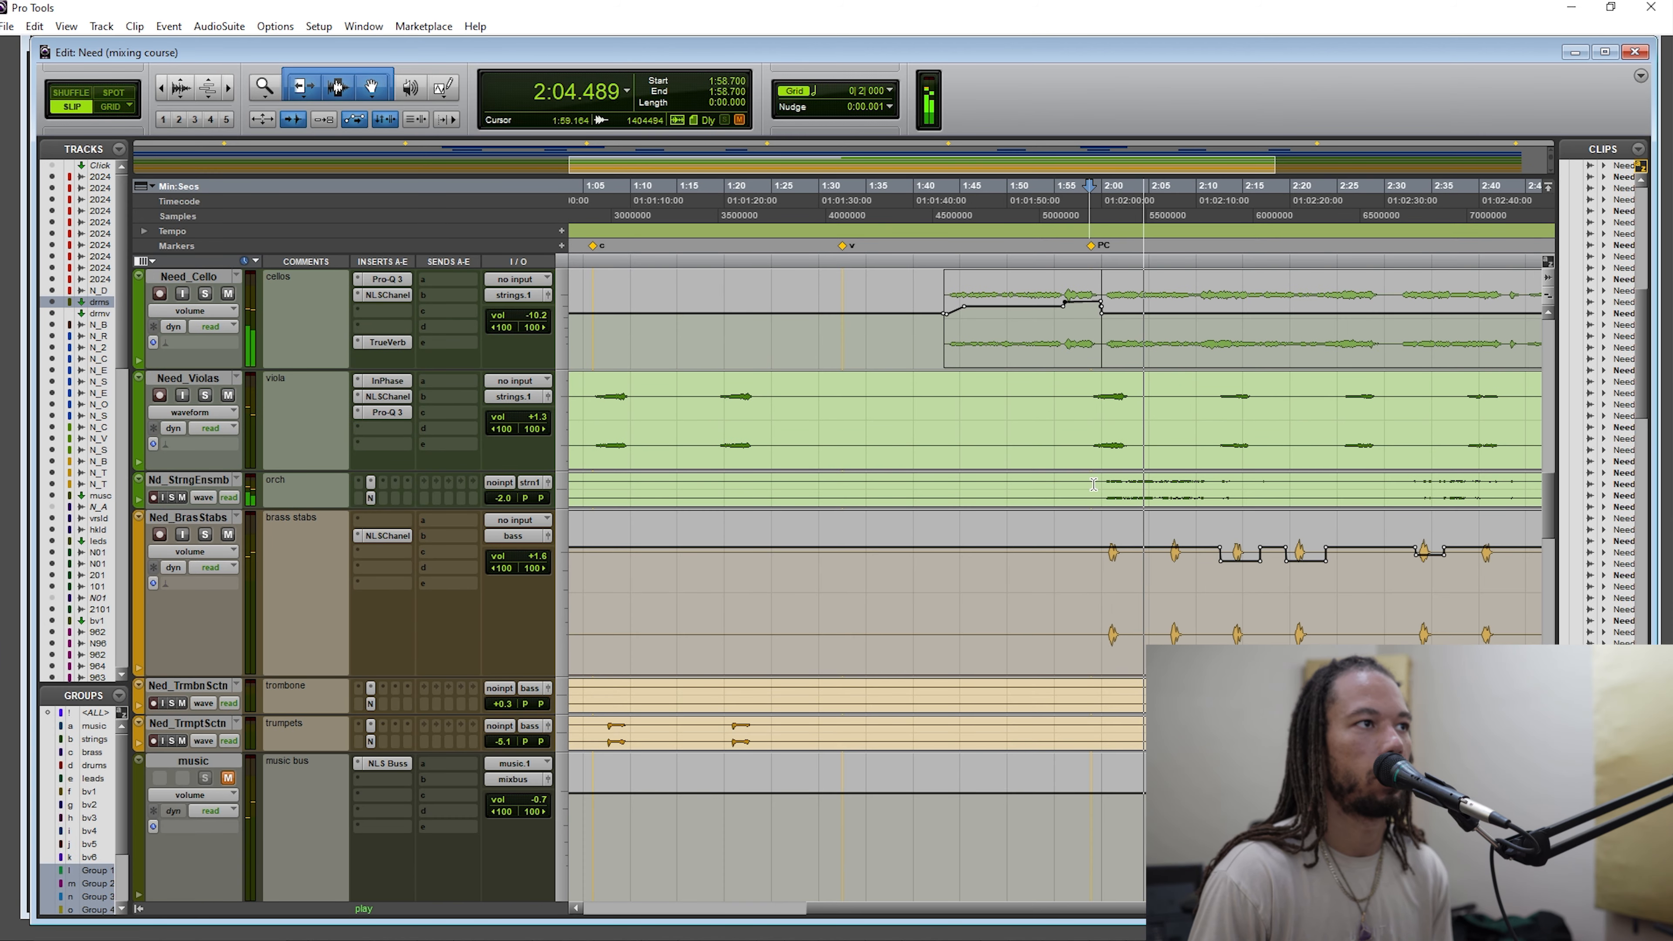
scroll(1034, 498, "down", 3)
scroll(870, 568, "up", 4)
scroll(873, 570, "up", 3)
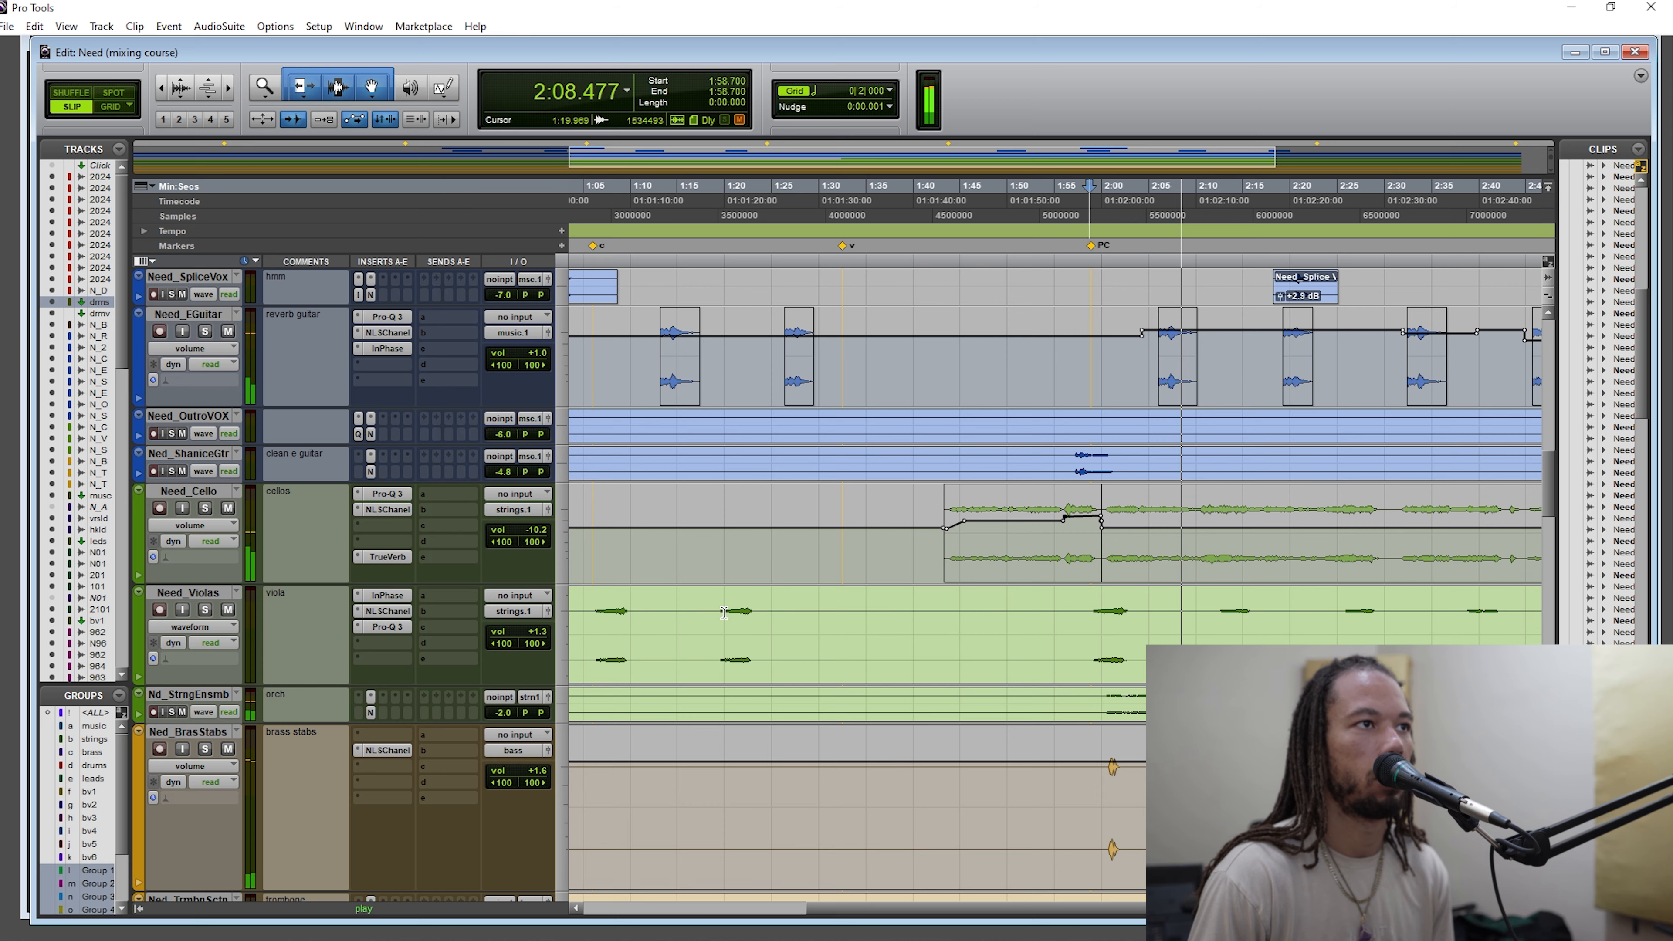
scroll(721, 611, "down", 1)
key("space")
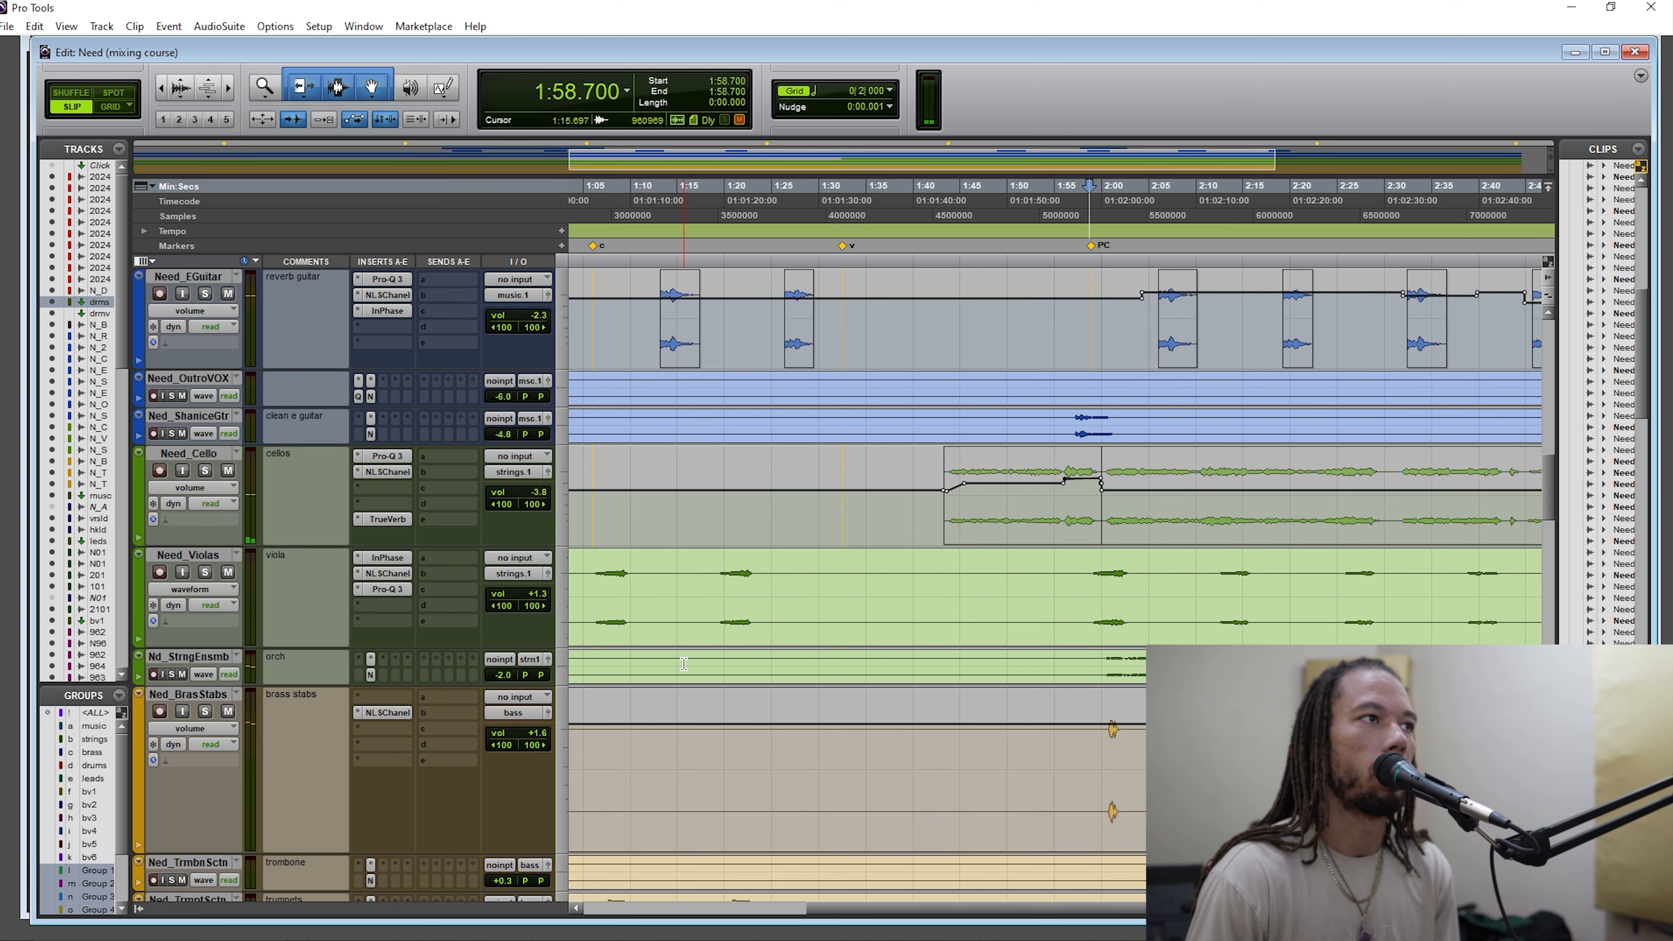
Inspect the brass stabs output routing, replay from 1:58.700 while watching the guitar and string track meters, and stop.
scroll(699, 674, "down", 1)
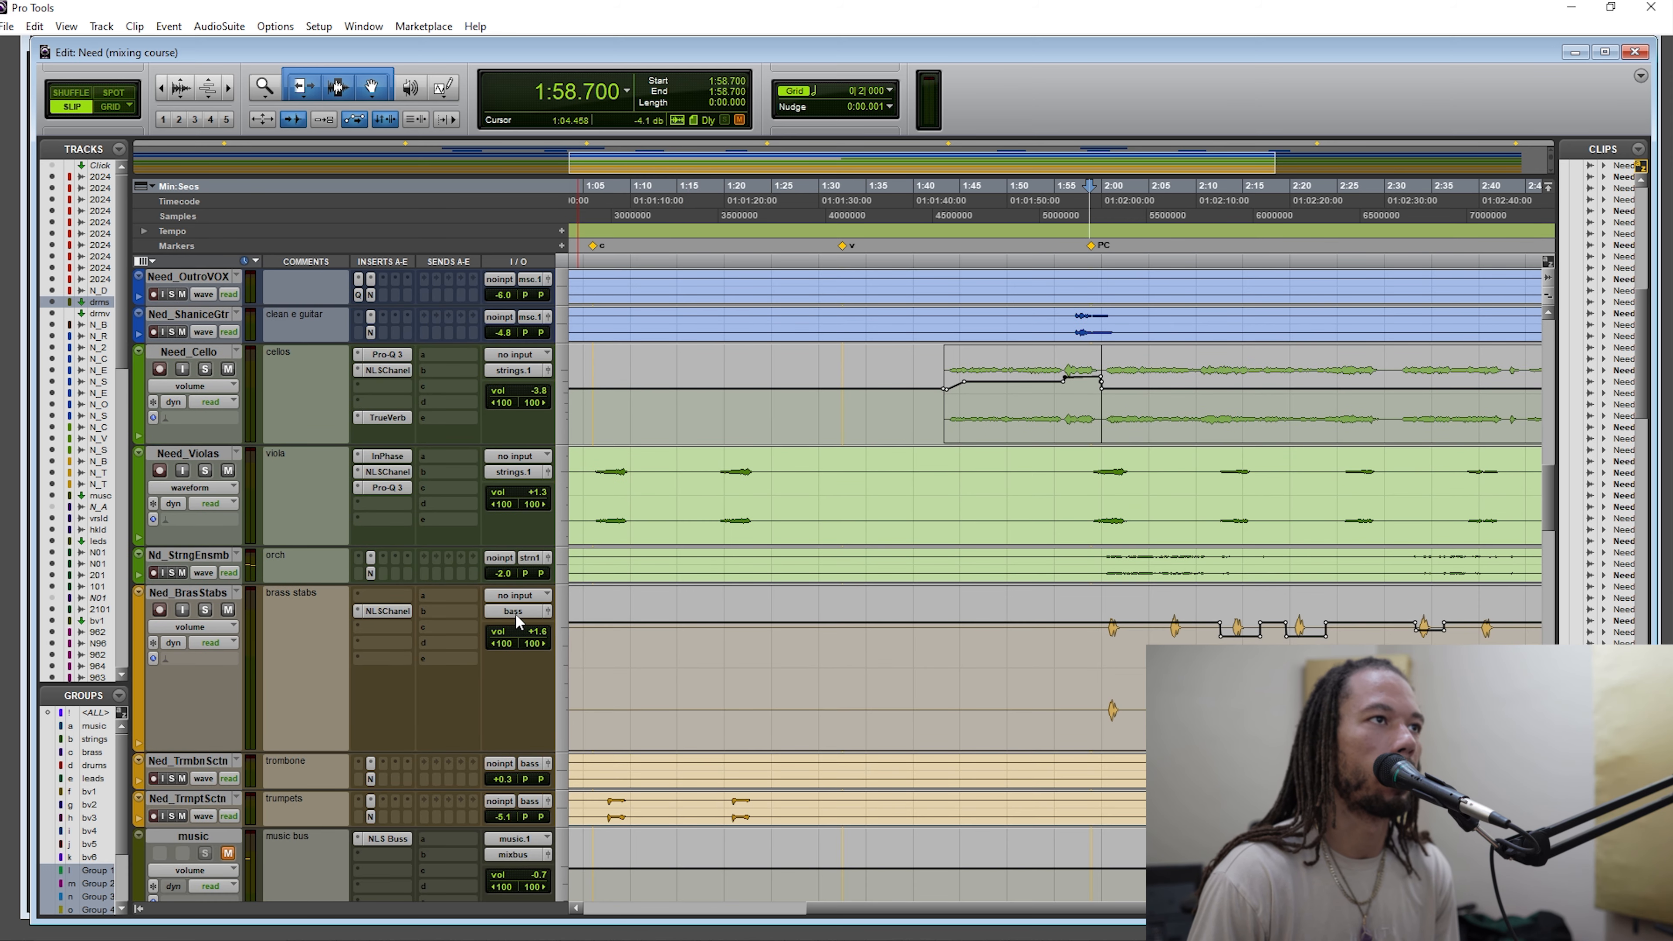
scroll(606, 680, "down", 3)
scroll(609, 680, "up", 11)
key("space")
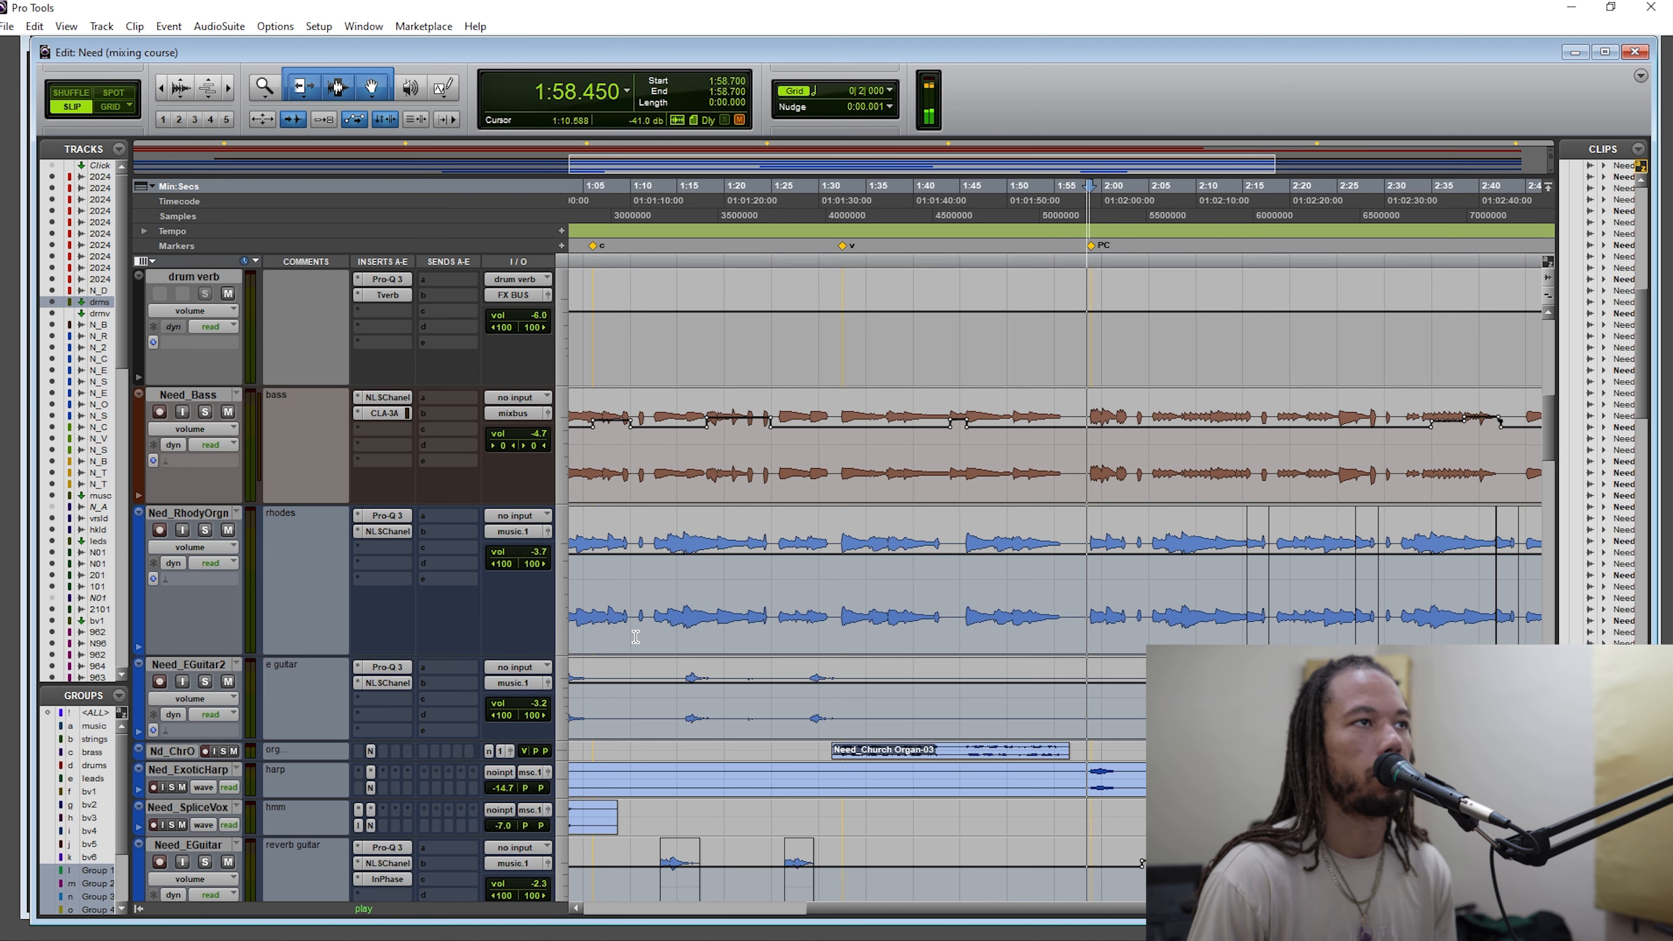
scroll(635, 637, "down", 3)
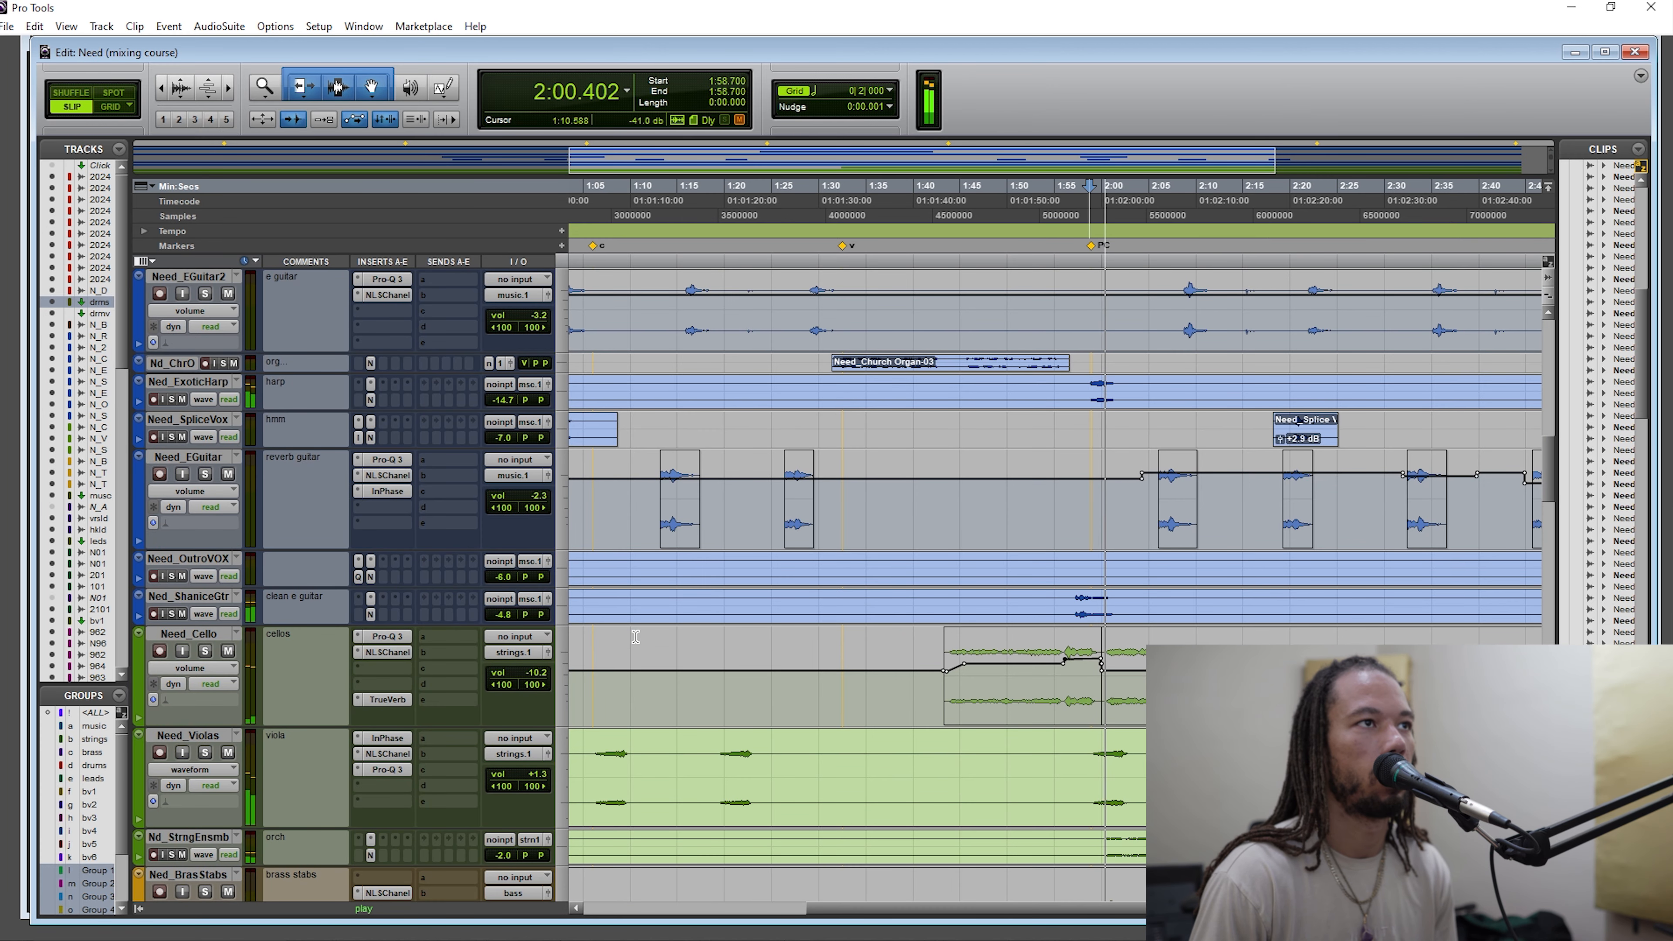
scroll(571, 697, "down", 2)
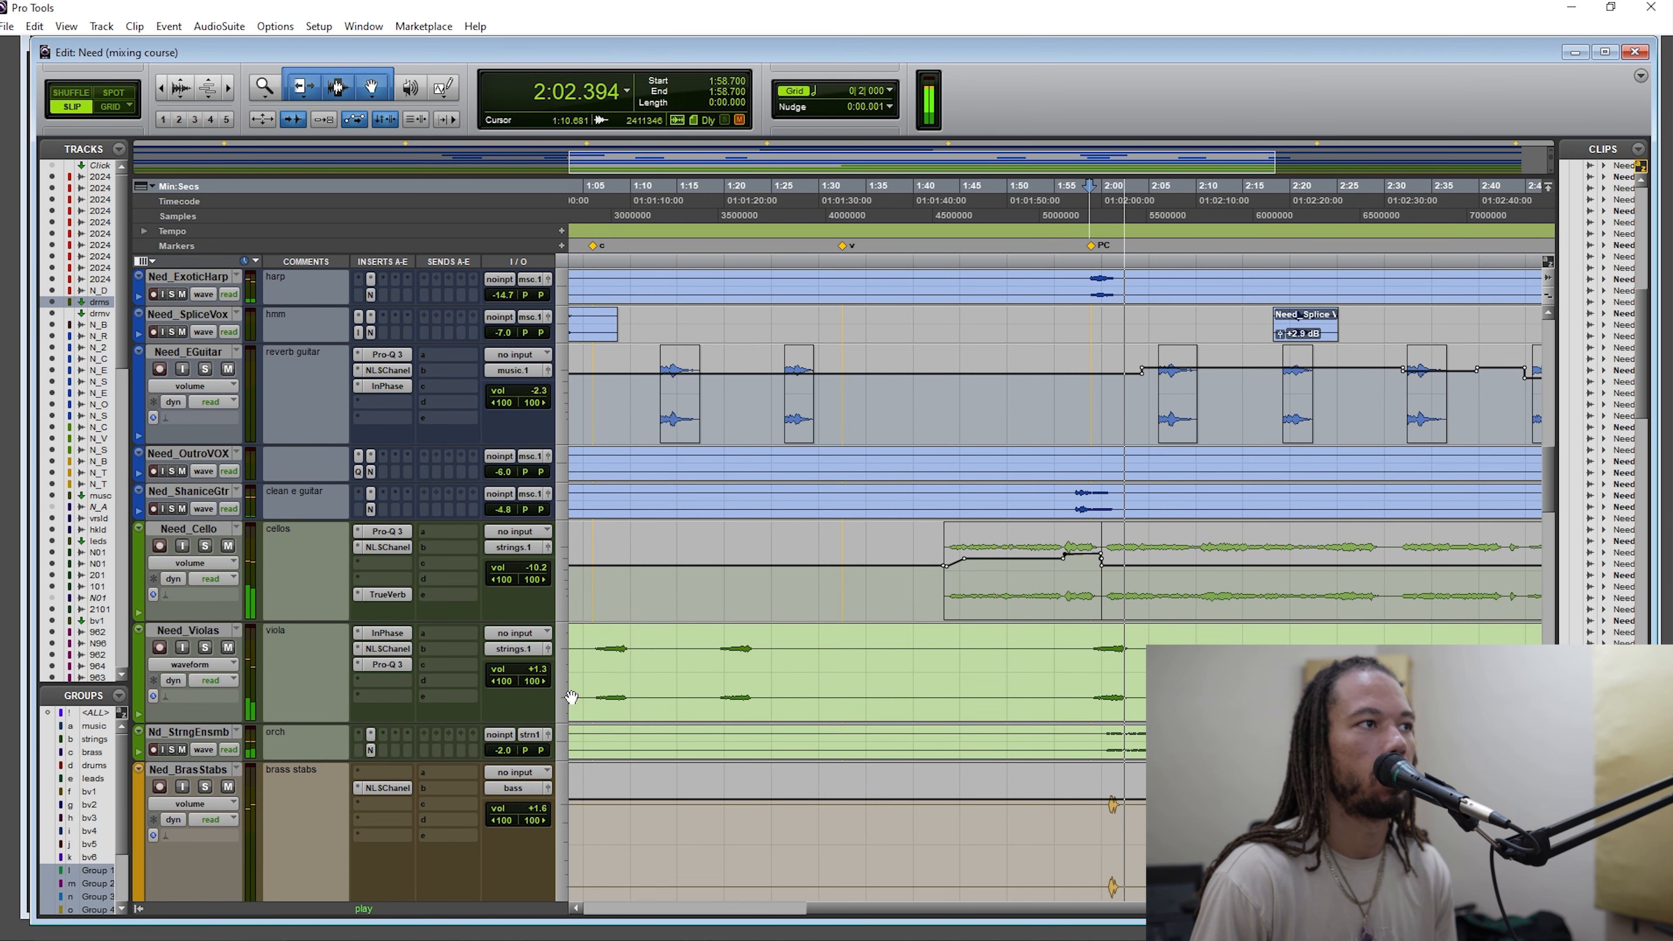
key("space")
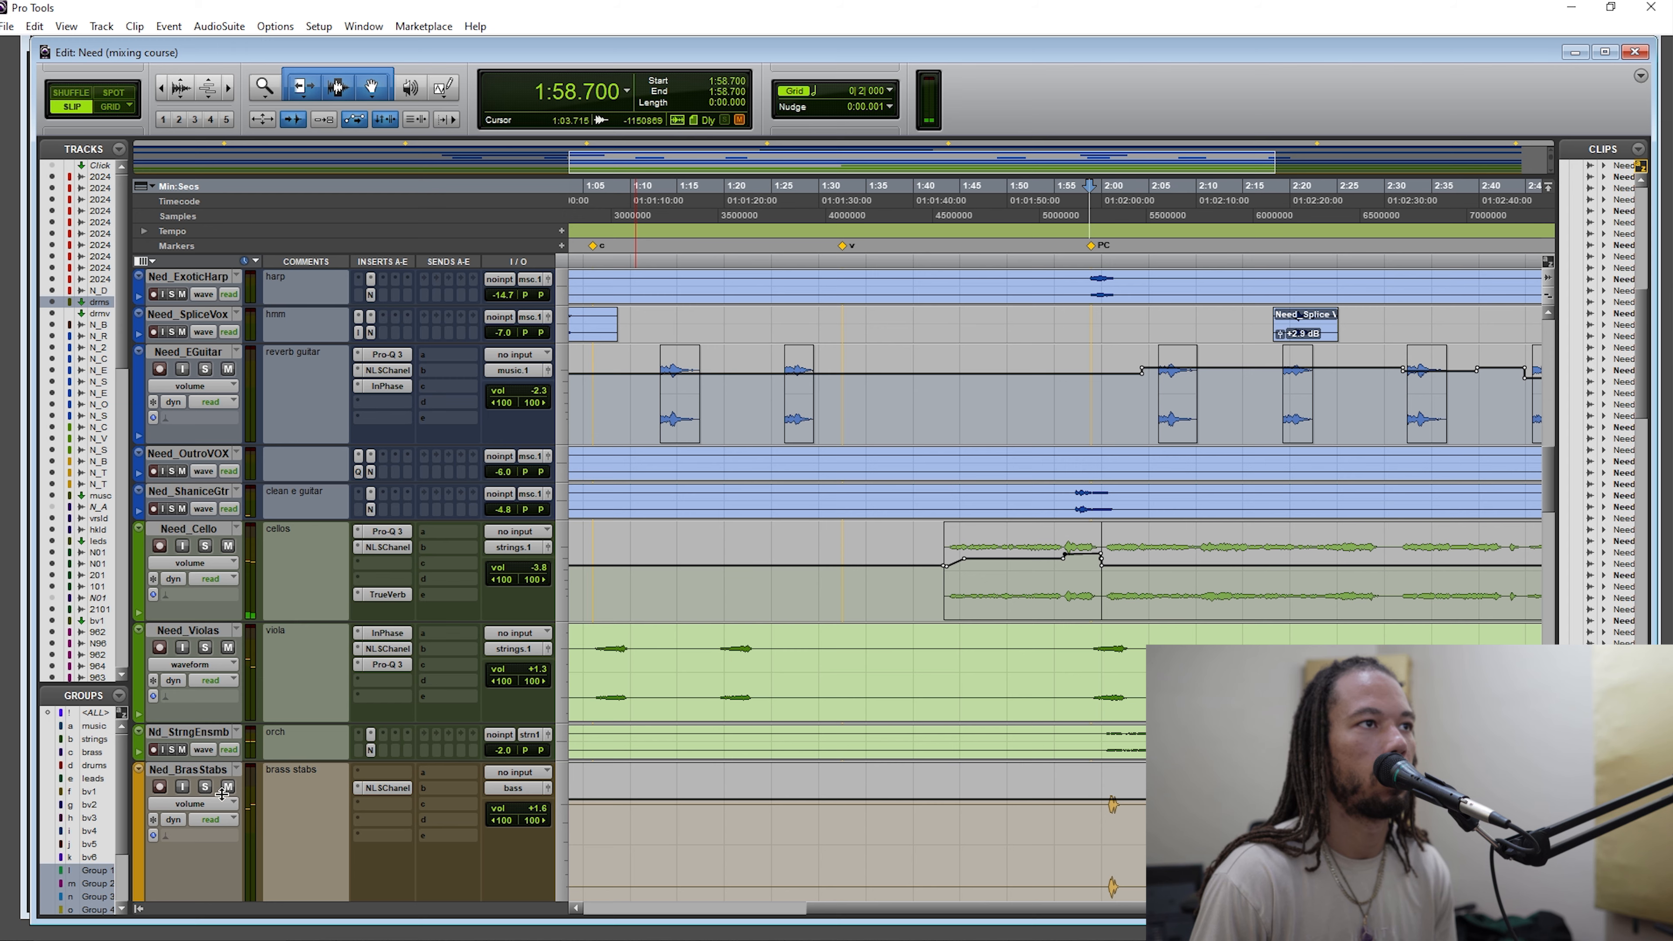
Enlarge the orch track's height and play from 1:58.700 while checking the strings, brass, vocals and FX BUS tracks, then stop.
left_click_drag(221, 794, 225, 805)
scroll(831, 675, "down", 5)
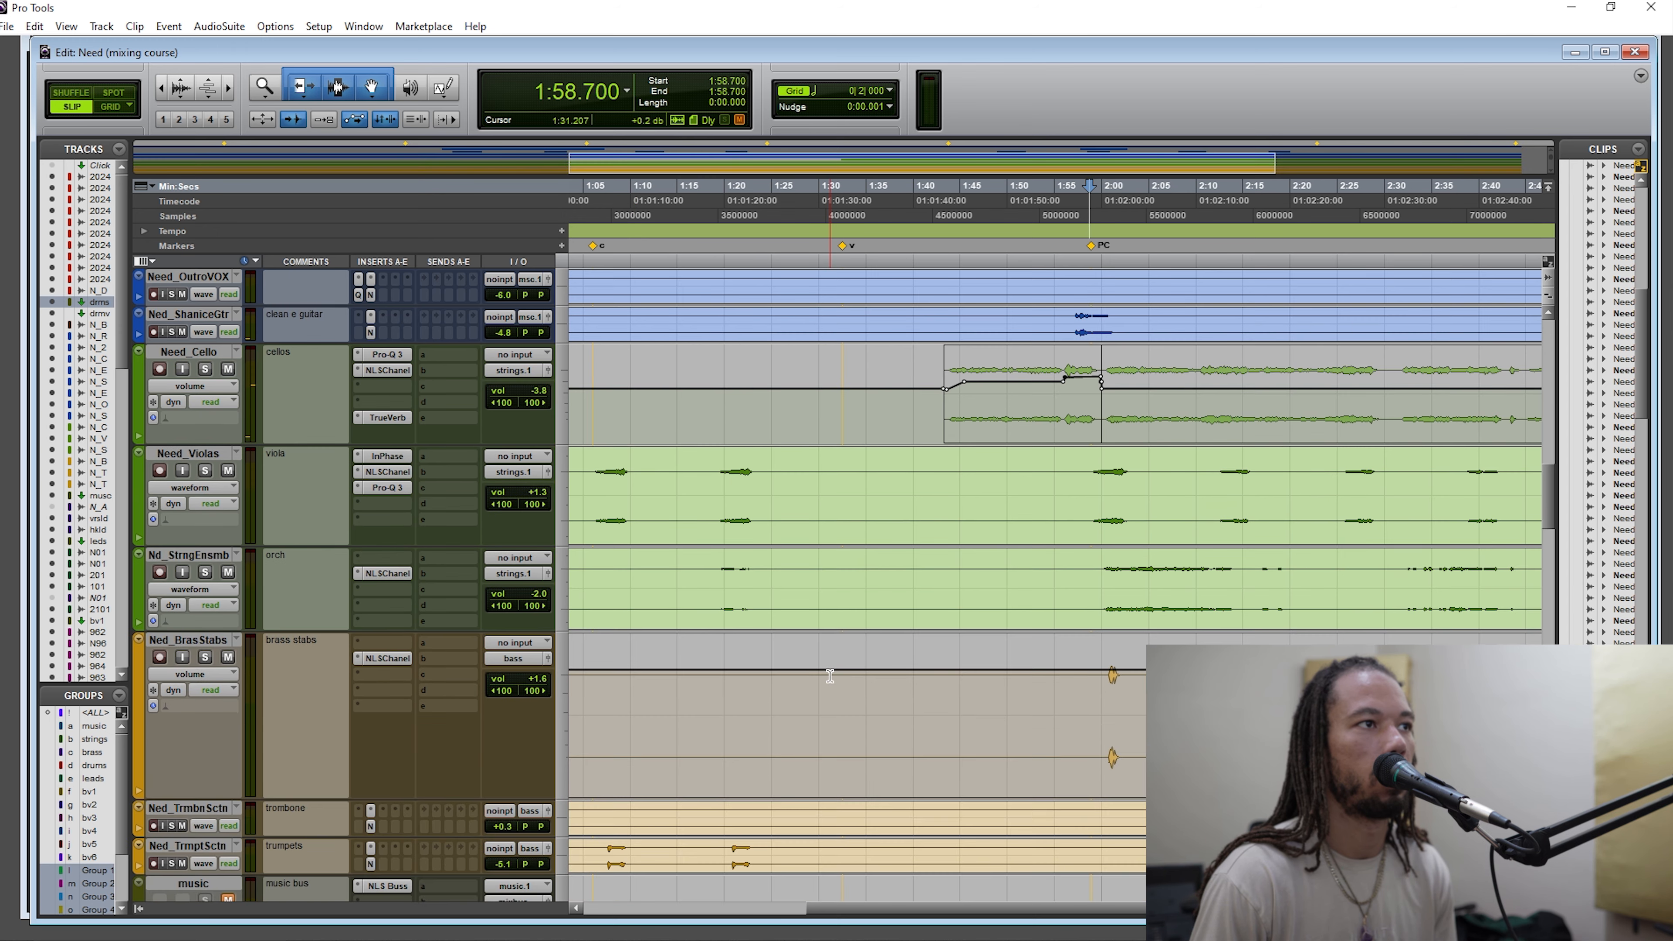
scroll(831, 675, "down", 10)
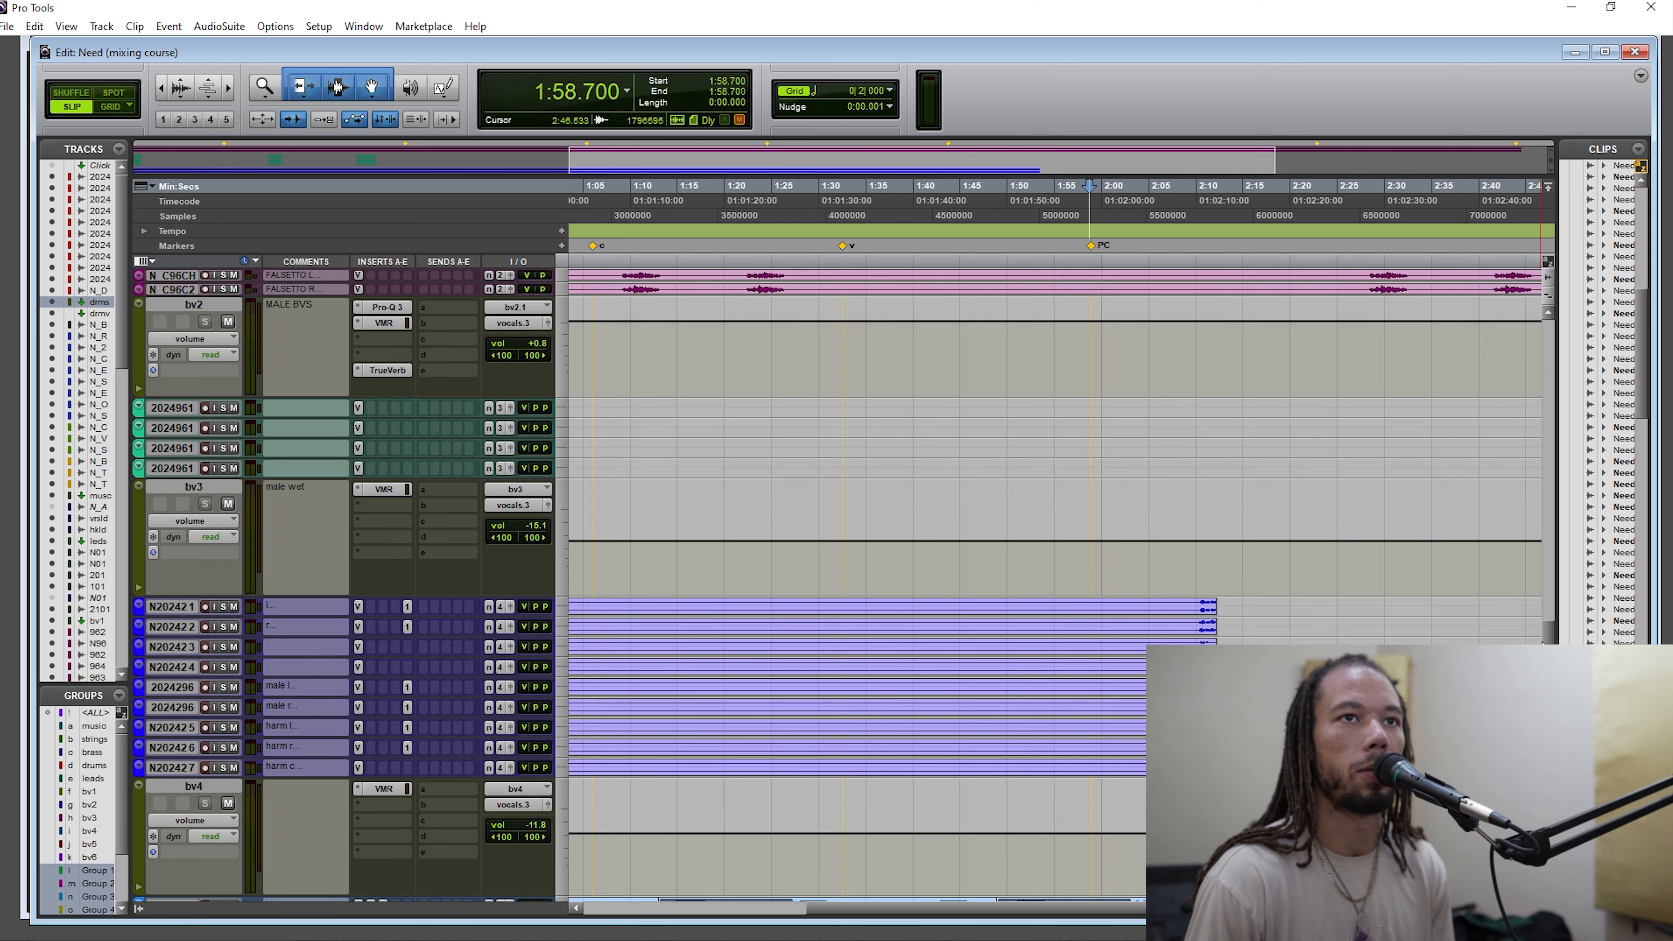
scroll(963, 658, "up", 3)
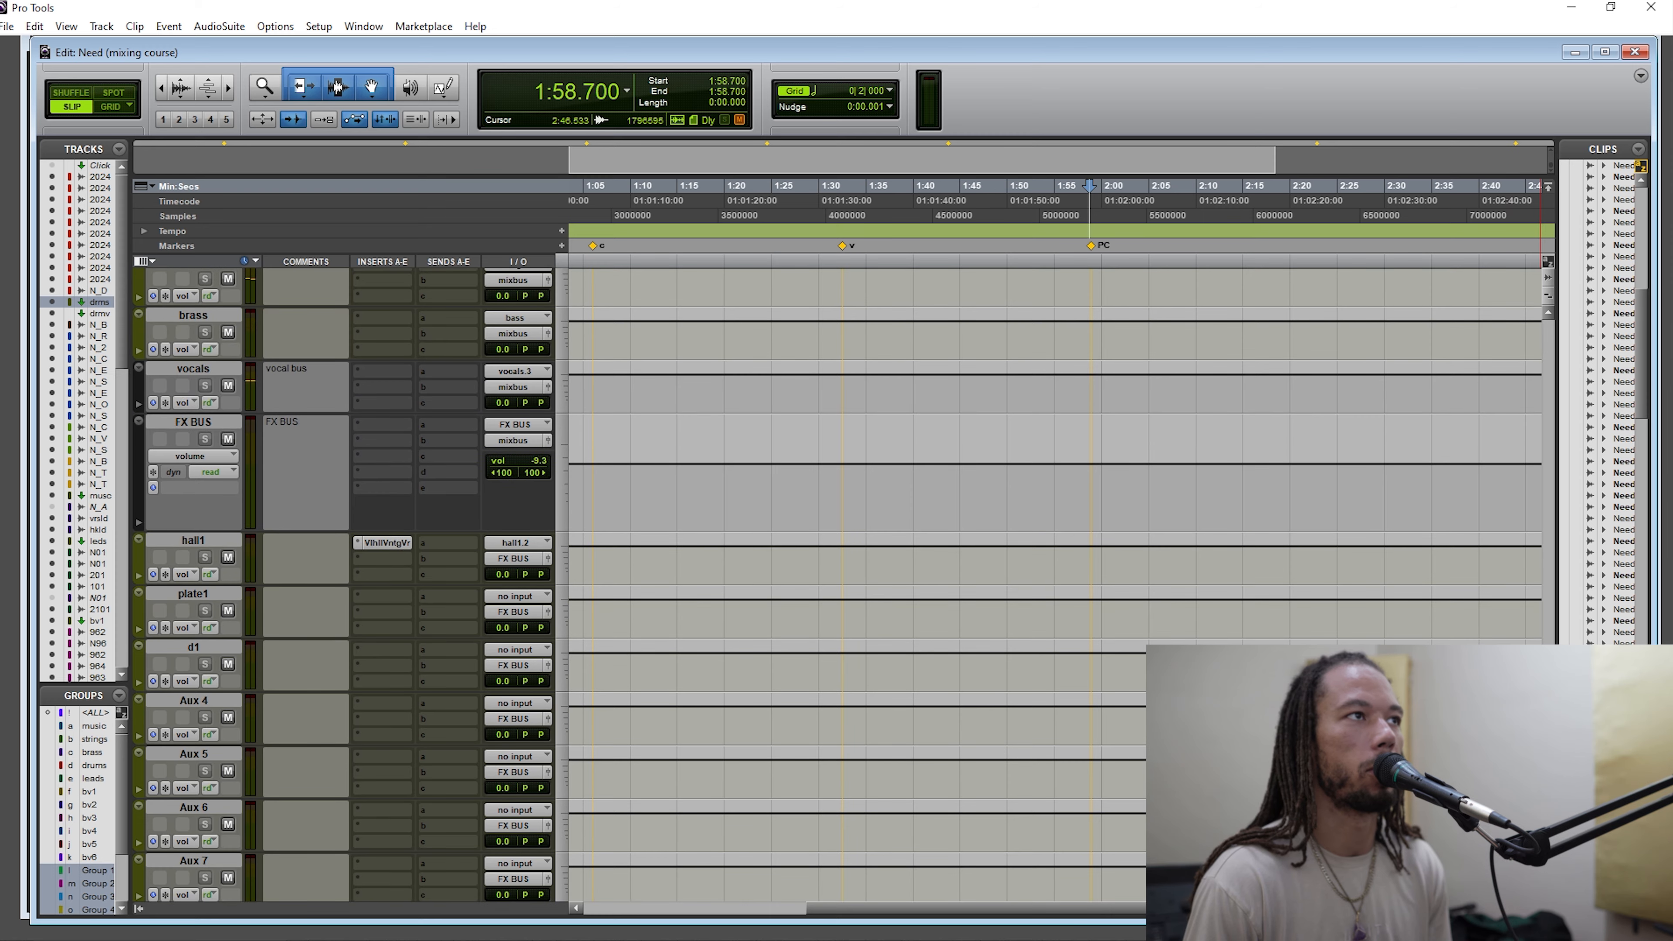
key("space")
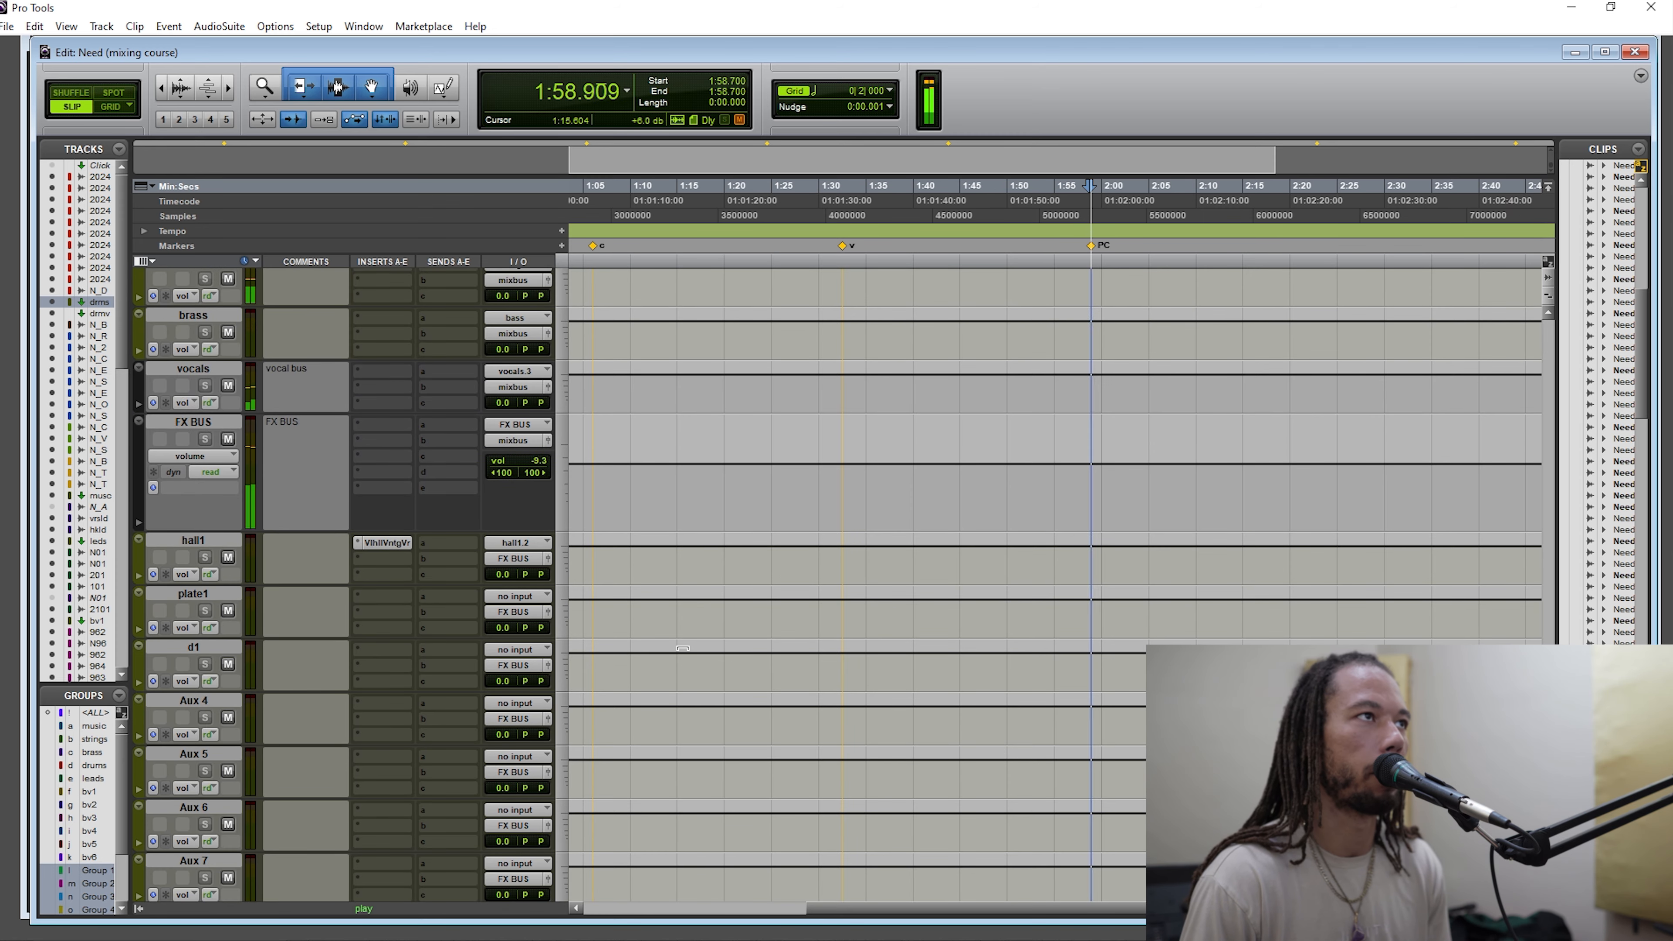
scroll(481, 653, "up", 7)
key("space")
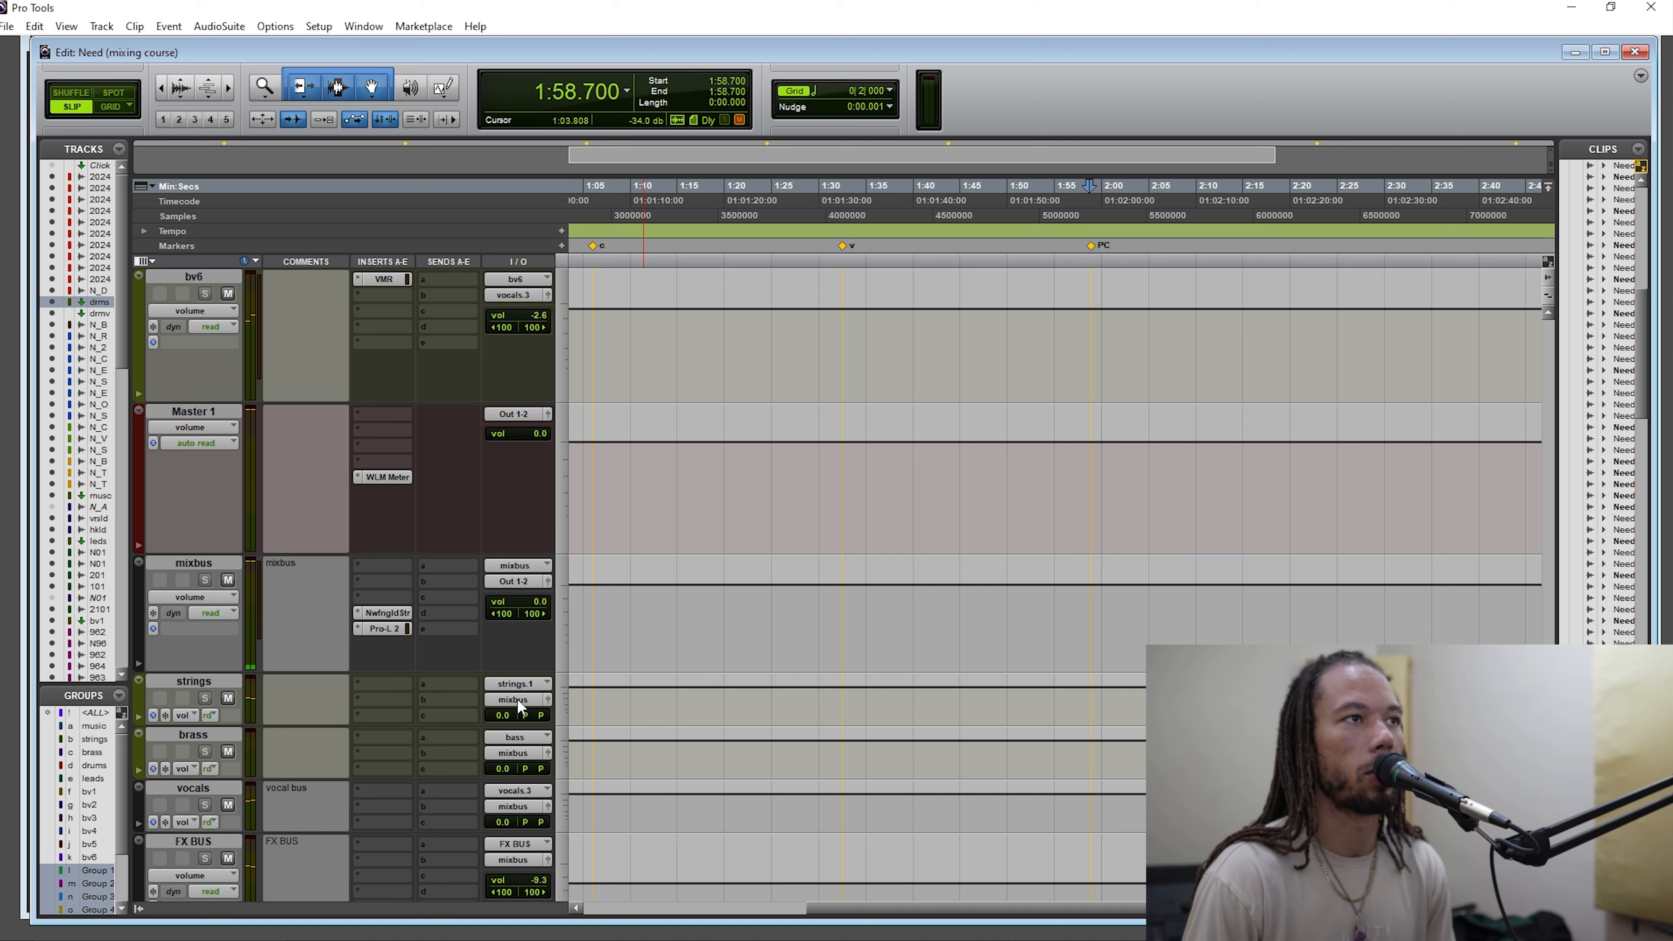
Select the strings and brass bus tracks together and move them directly above the music bus, below the trumpets track.
left_click(203, 700)
left_click(208, 684)
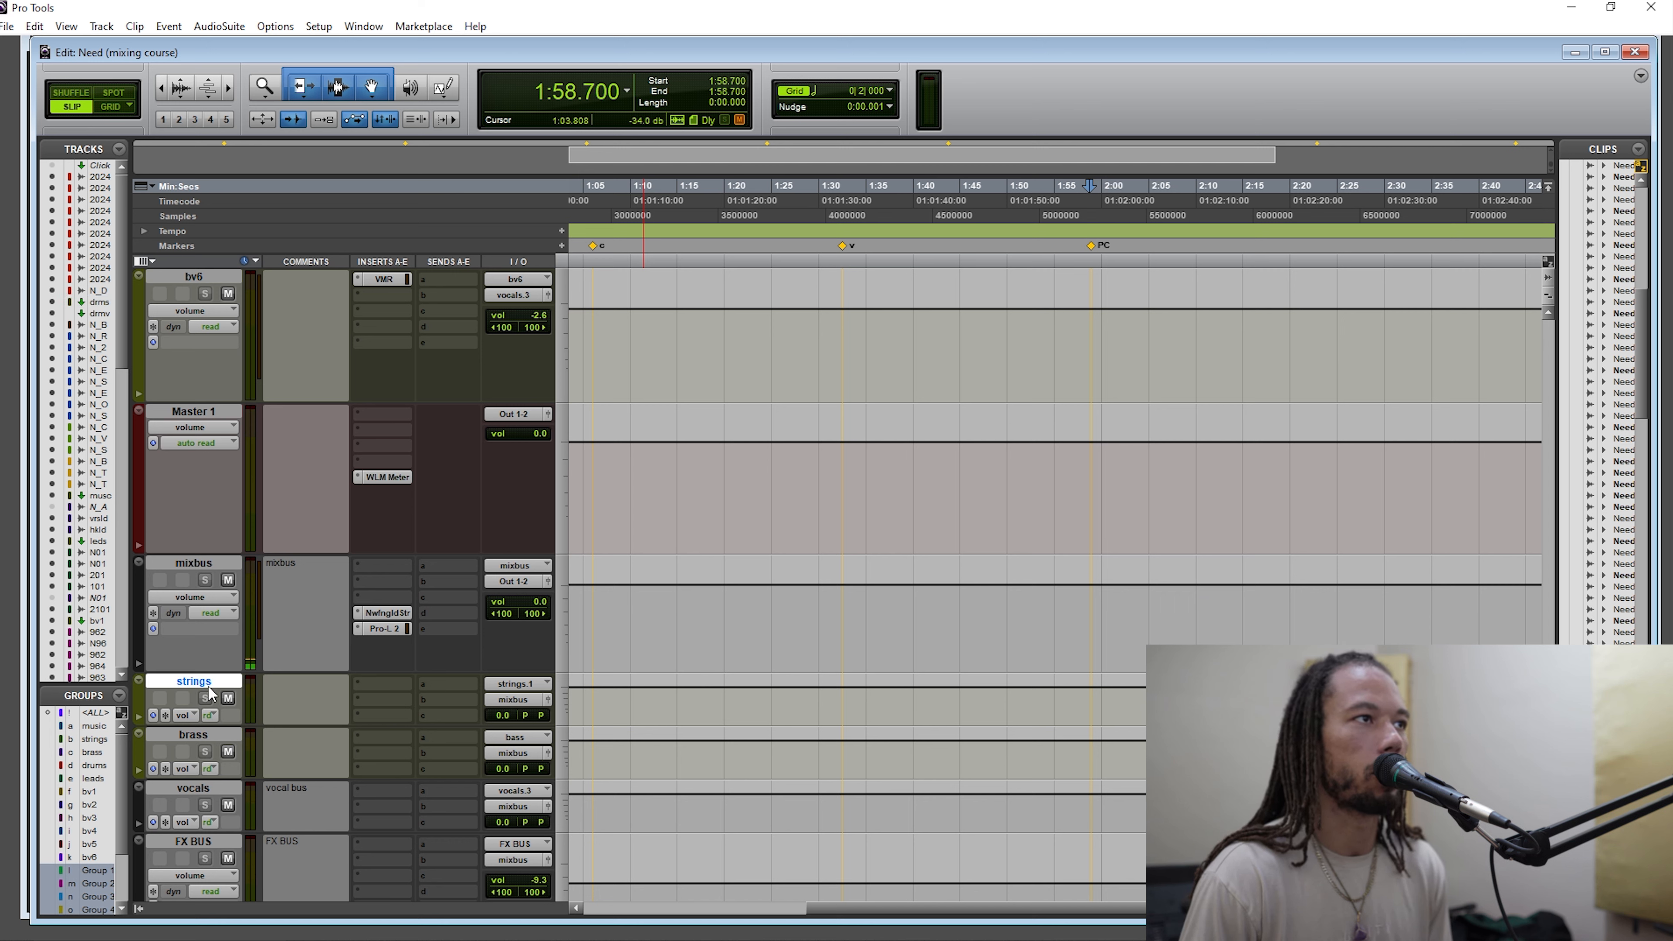
left_click(217, 734, "shift")
left_click_drag(219, 686, 297, 697)
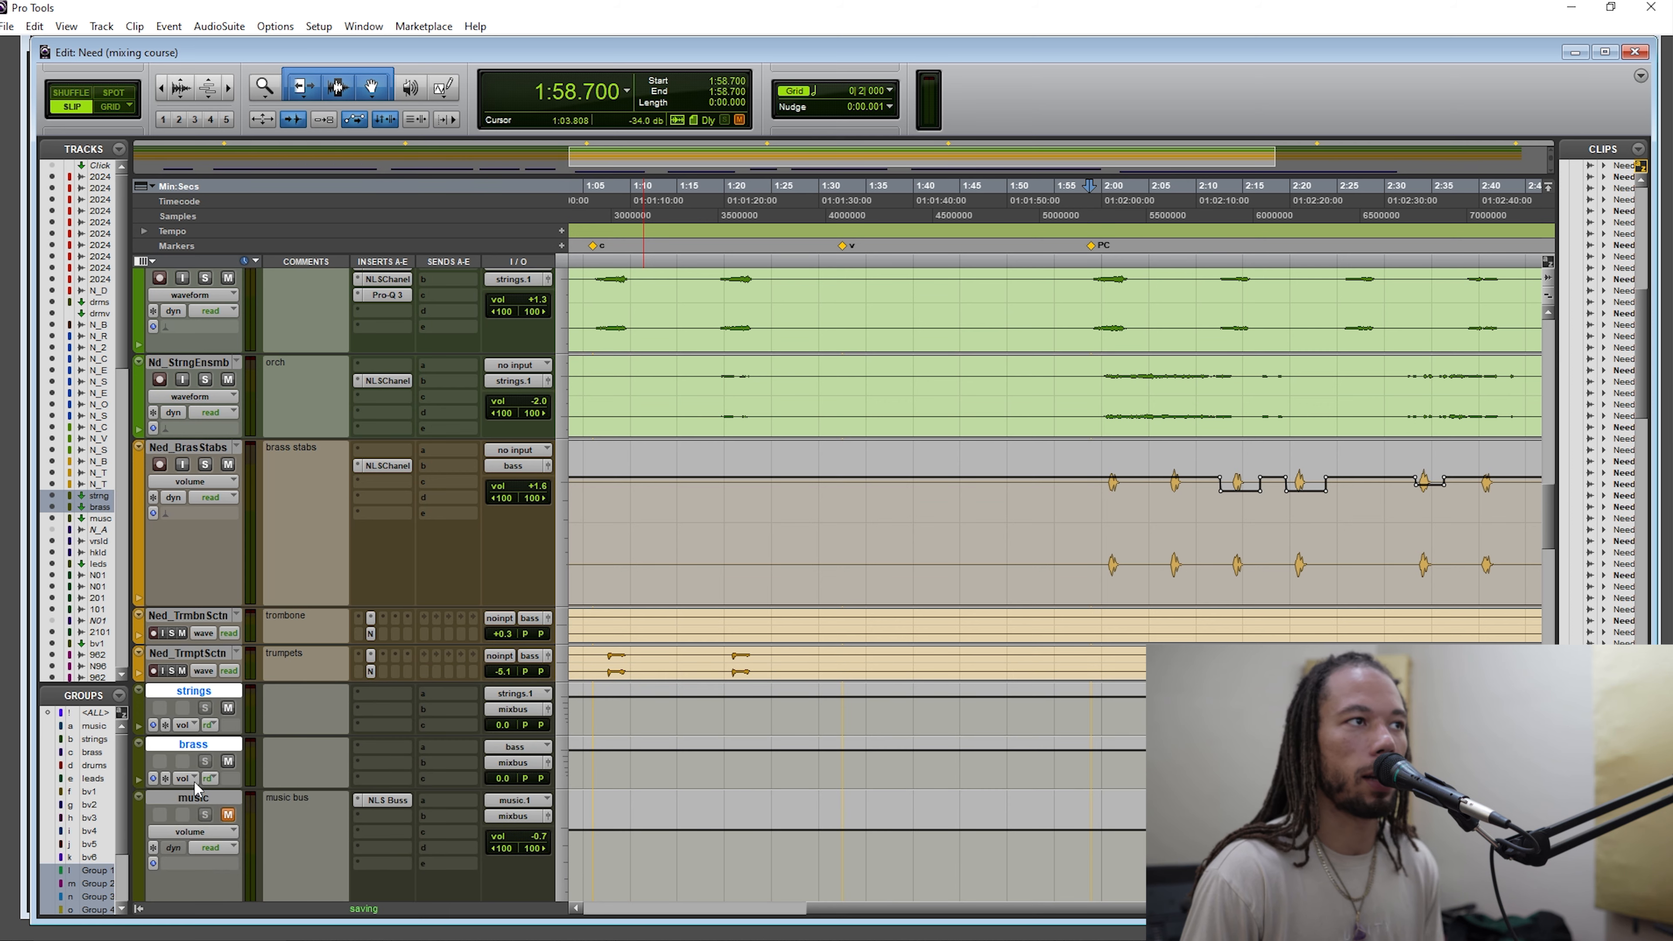
Route the strings bus output to the music track instead of the mixbus.
left_click(193, 797)
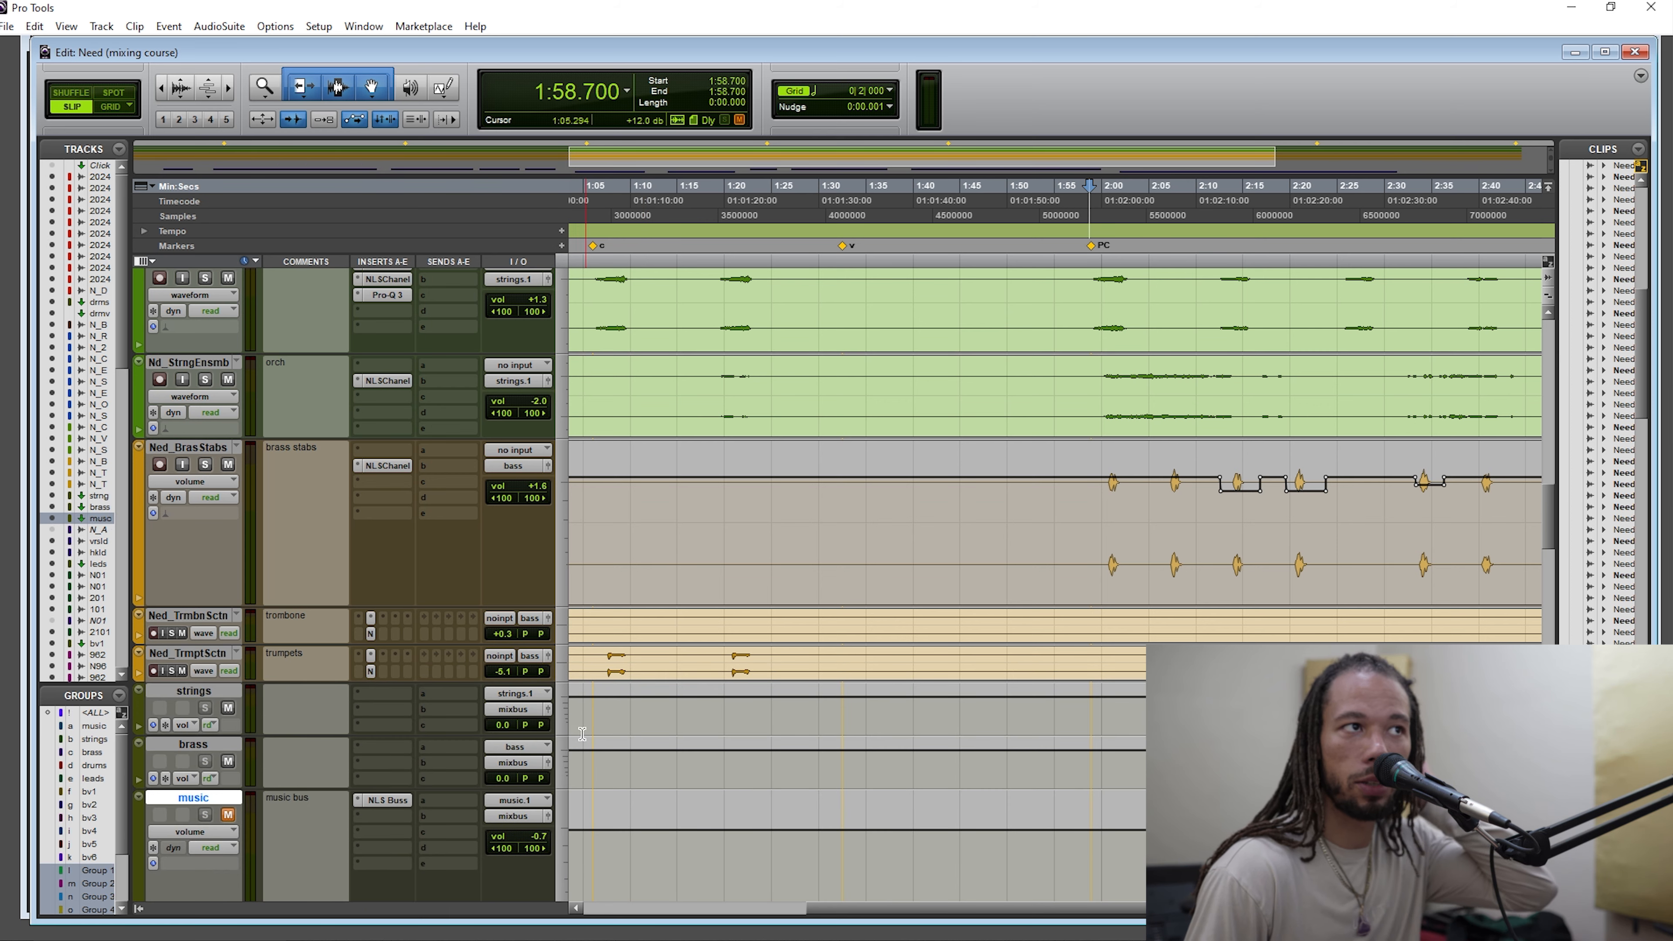
left_click(521, 712)
mouse_move(560, 776)
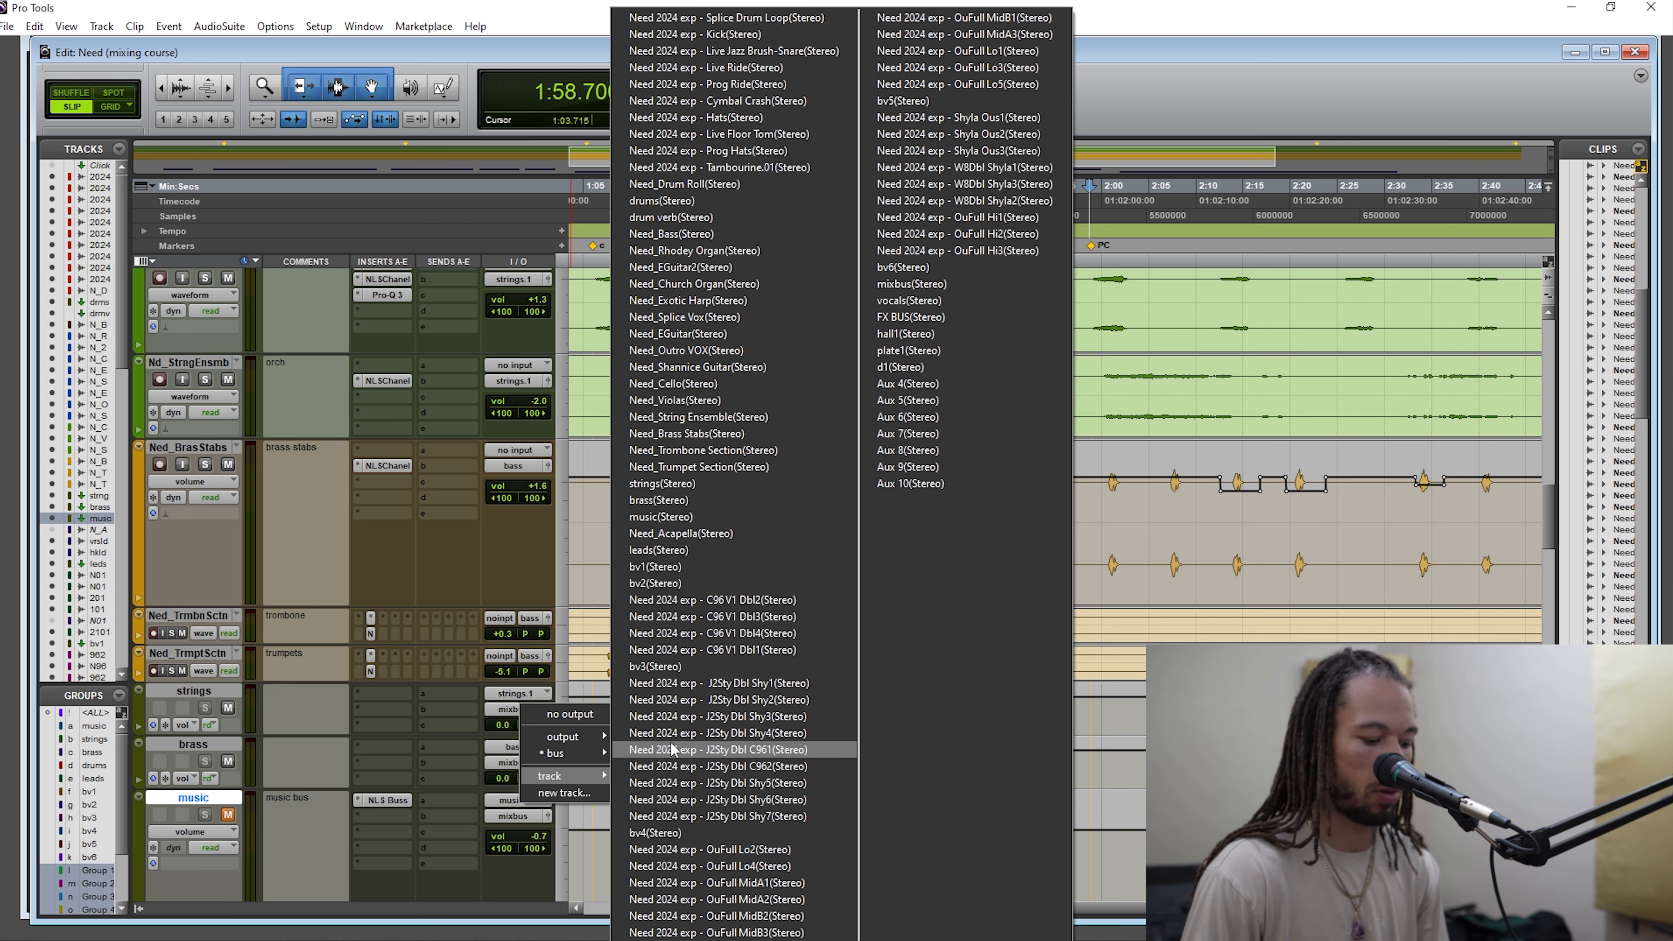
key("m")
key("m")
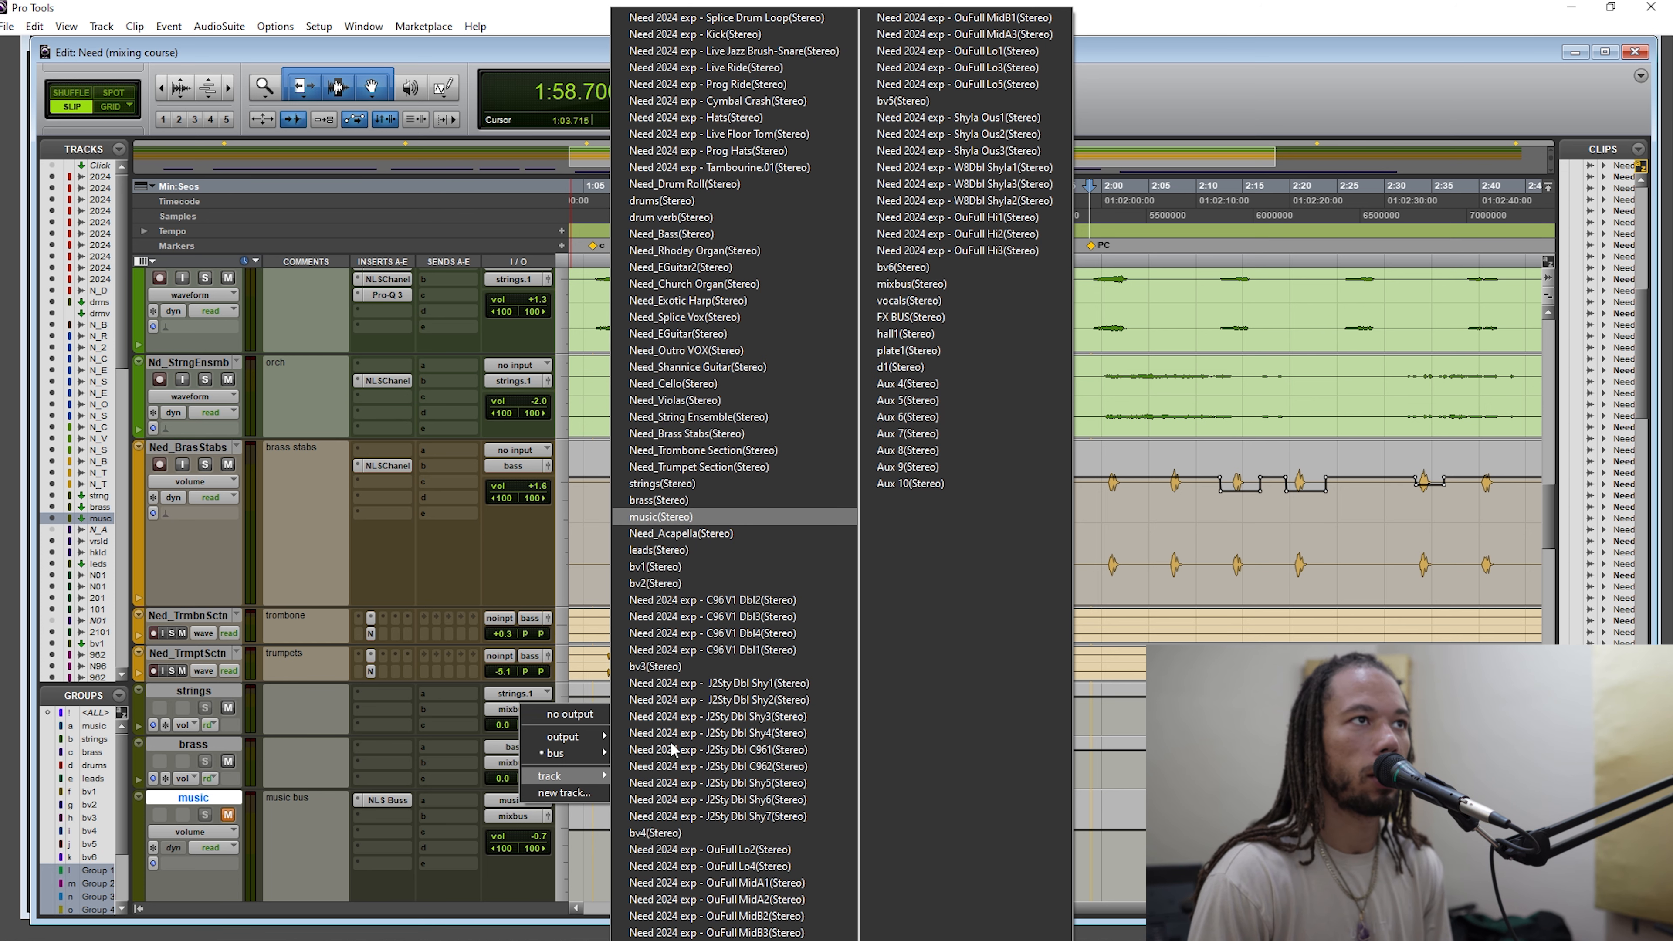
key("m")
key("m")
key("Return")
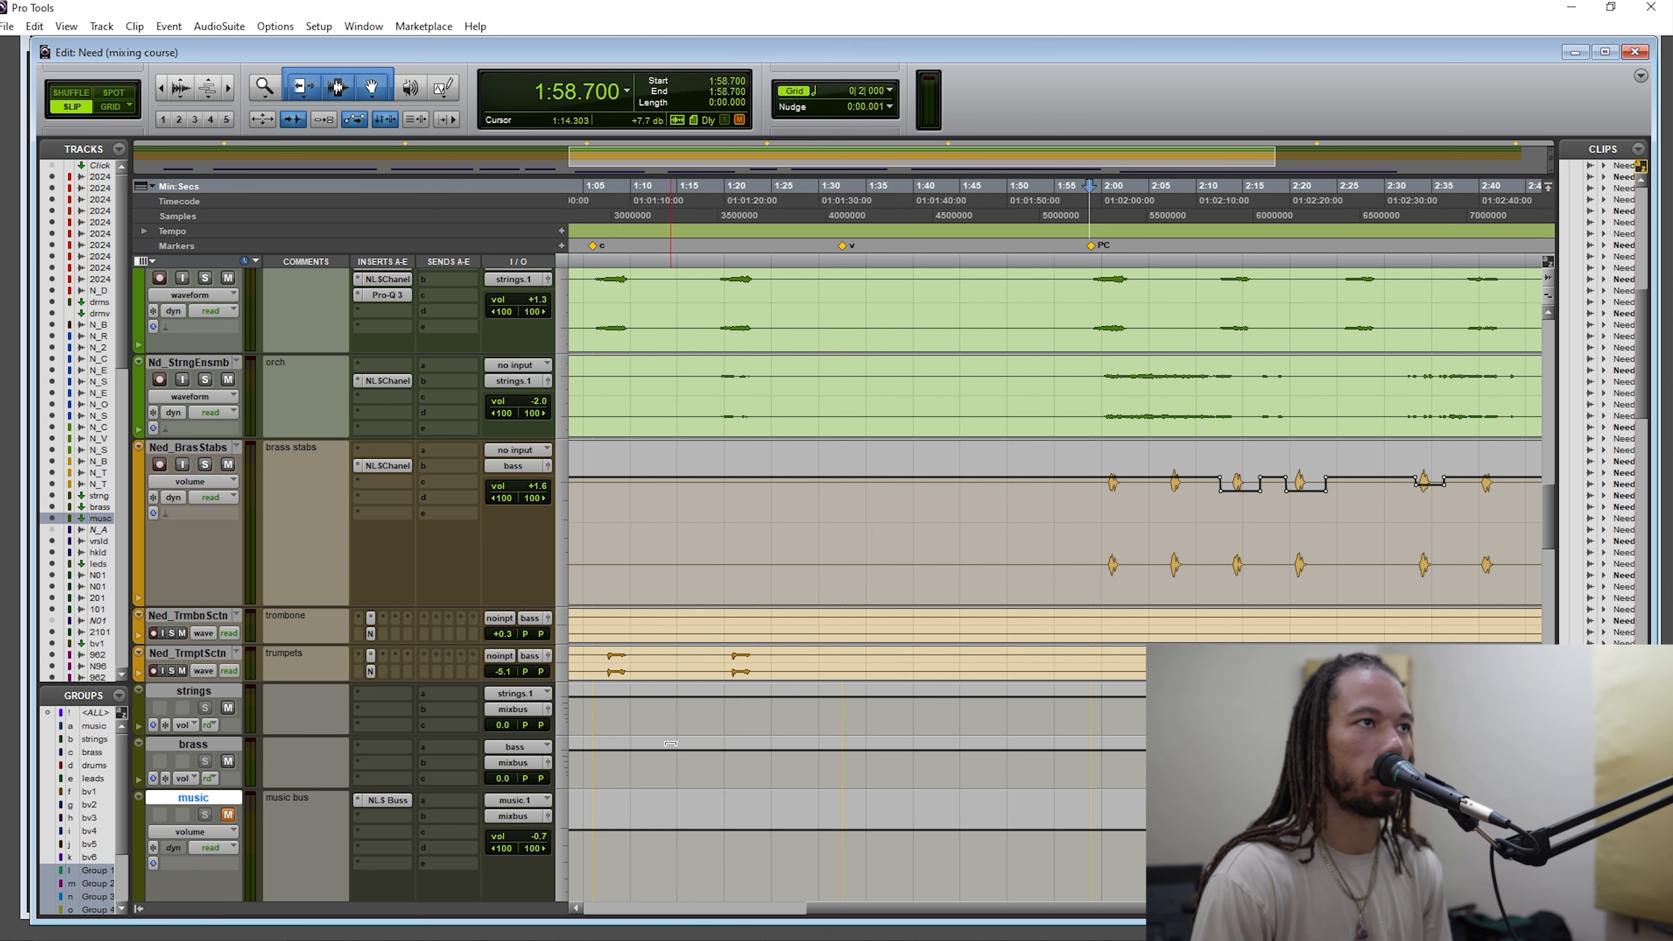
Route the brass bus output to the music track as well.
left_click(519, 764)
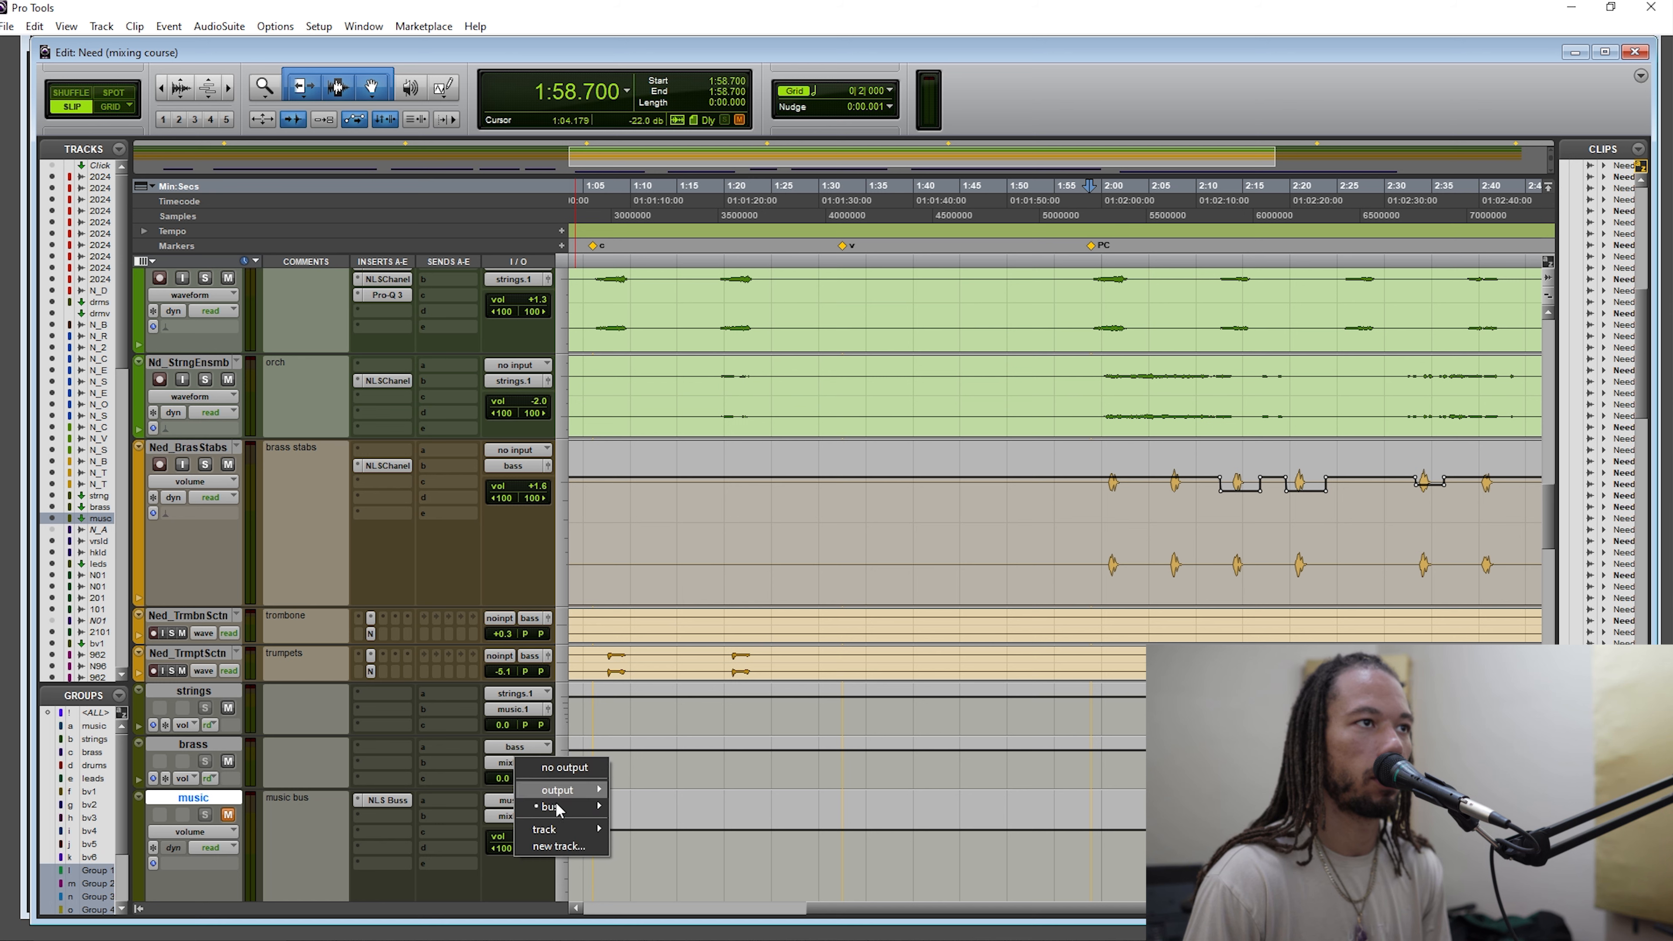
mouse_move(578, 832)
key("m")
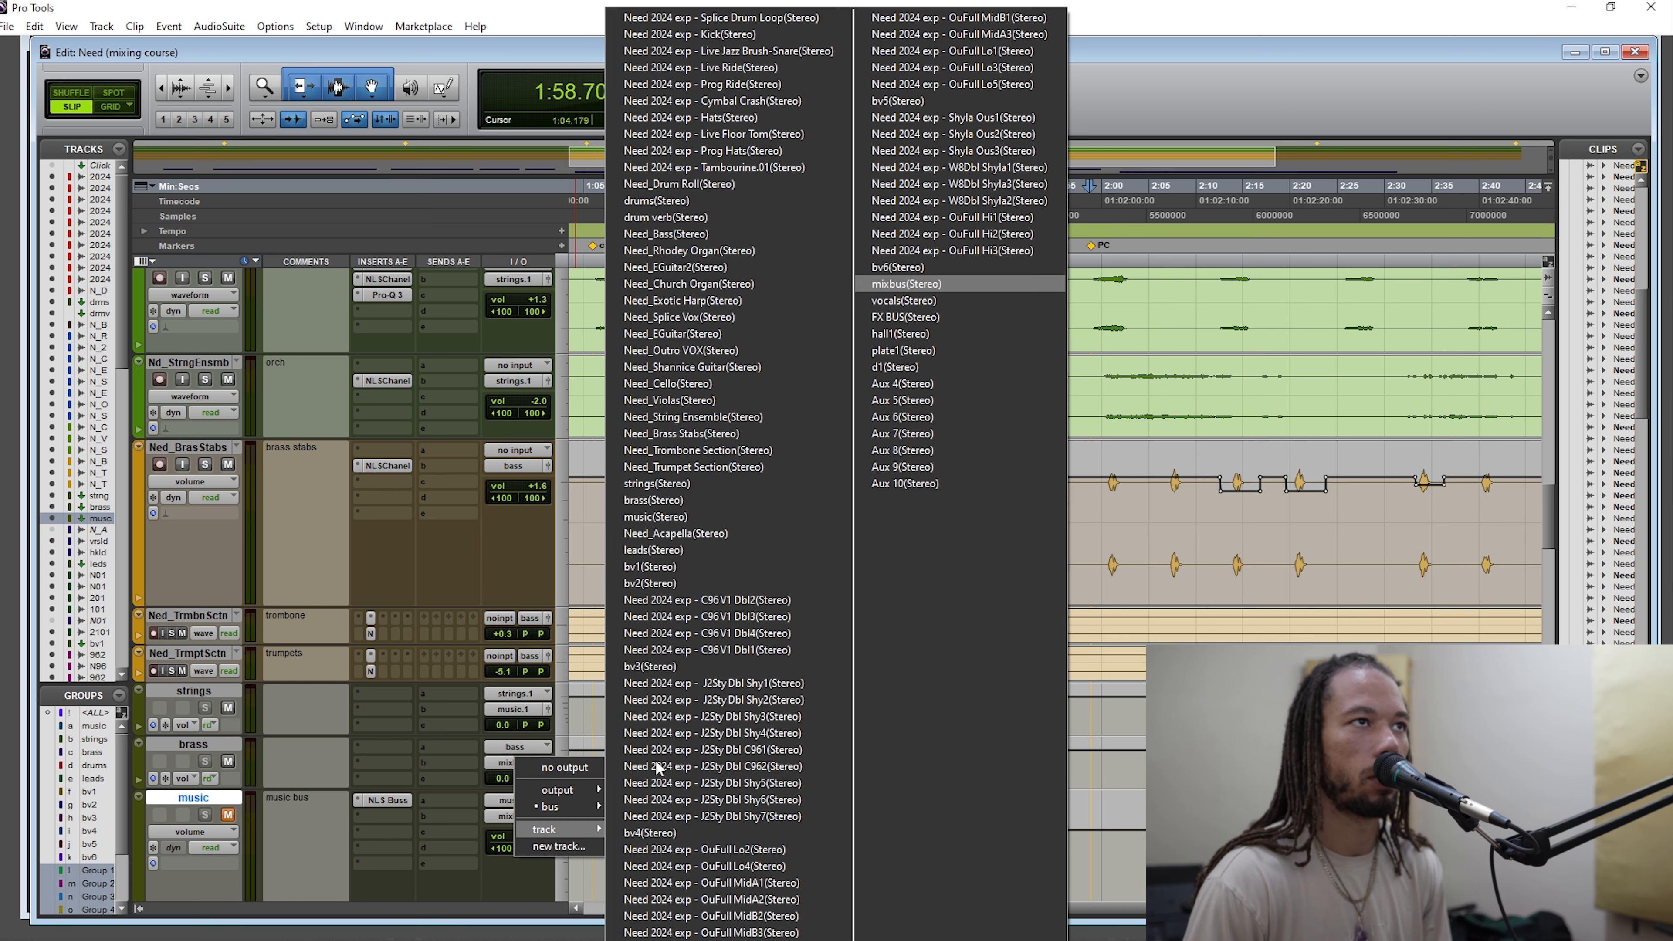
key("m")
key("Return")
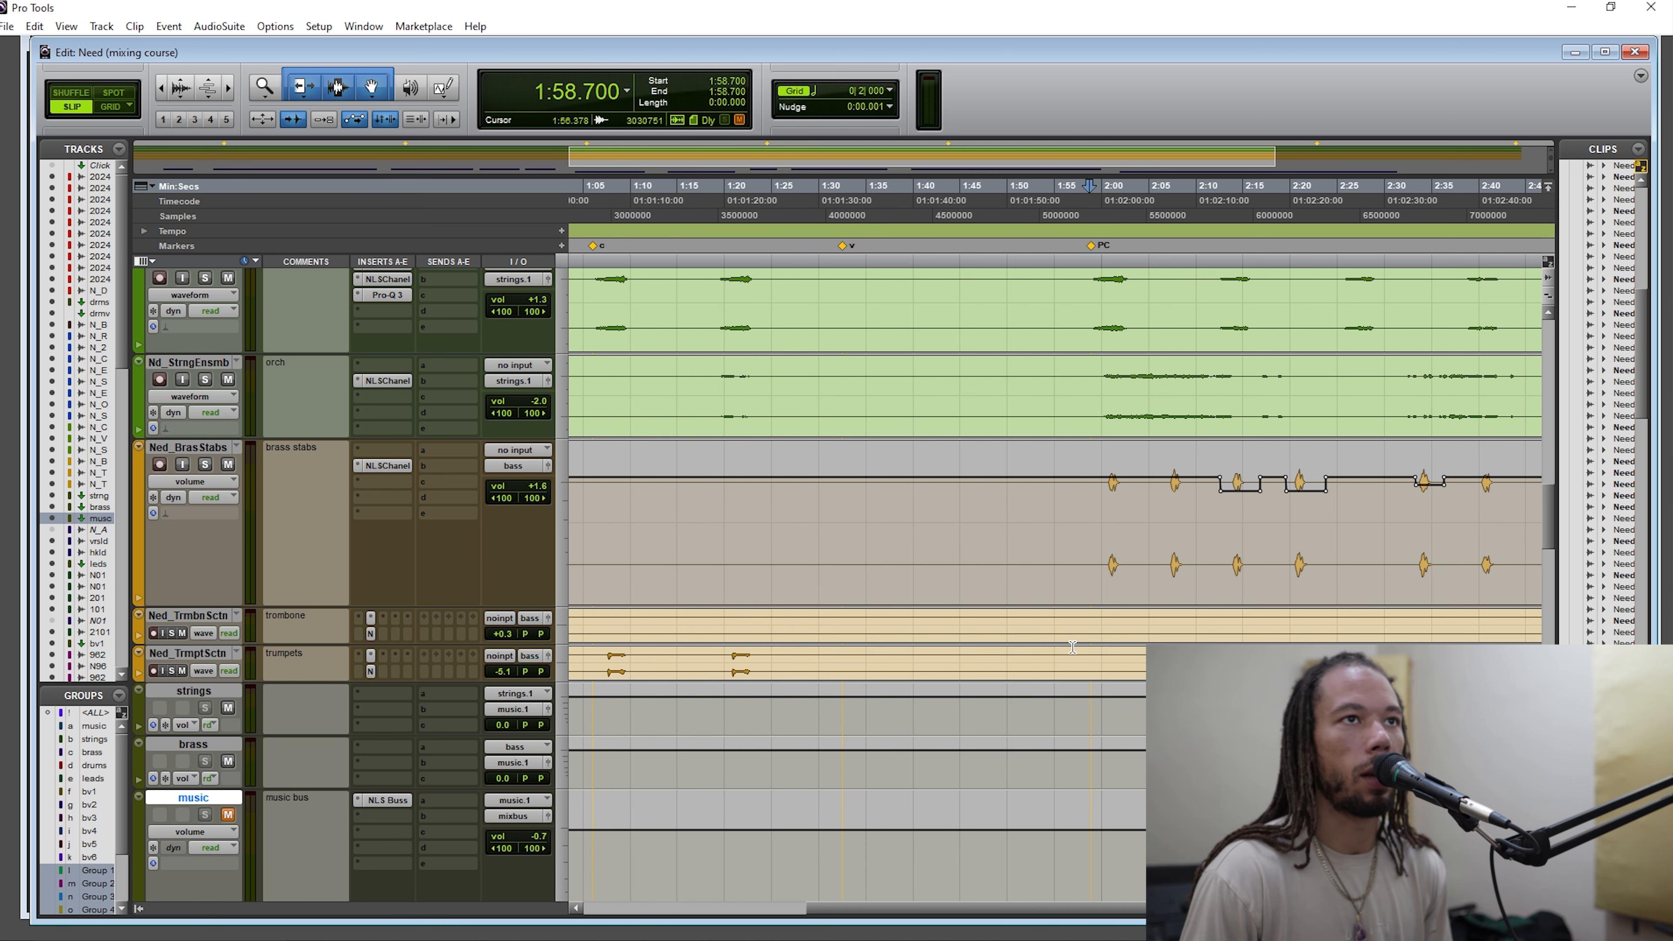
Highlight the brass stabs range from 2:00.465 to 2:13.375 and the trumpets range from 2:24.799, and select the strings bus.
left_click(1106, 524)
left_click_drag(1105, 495, 1227, 492)
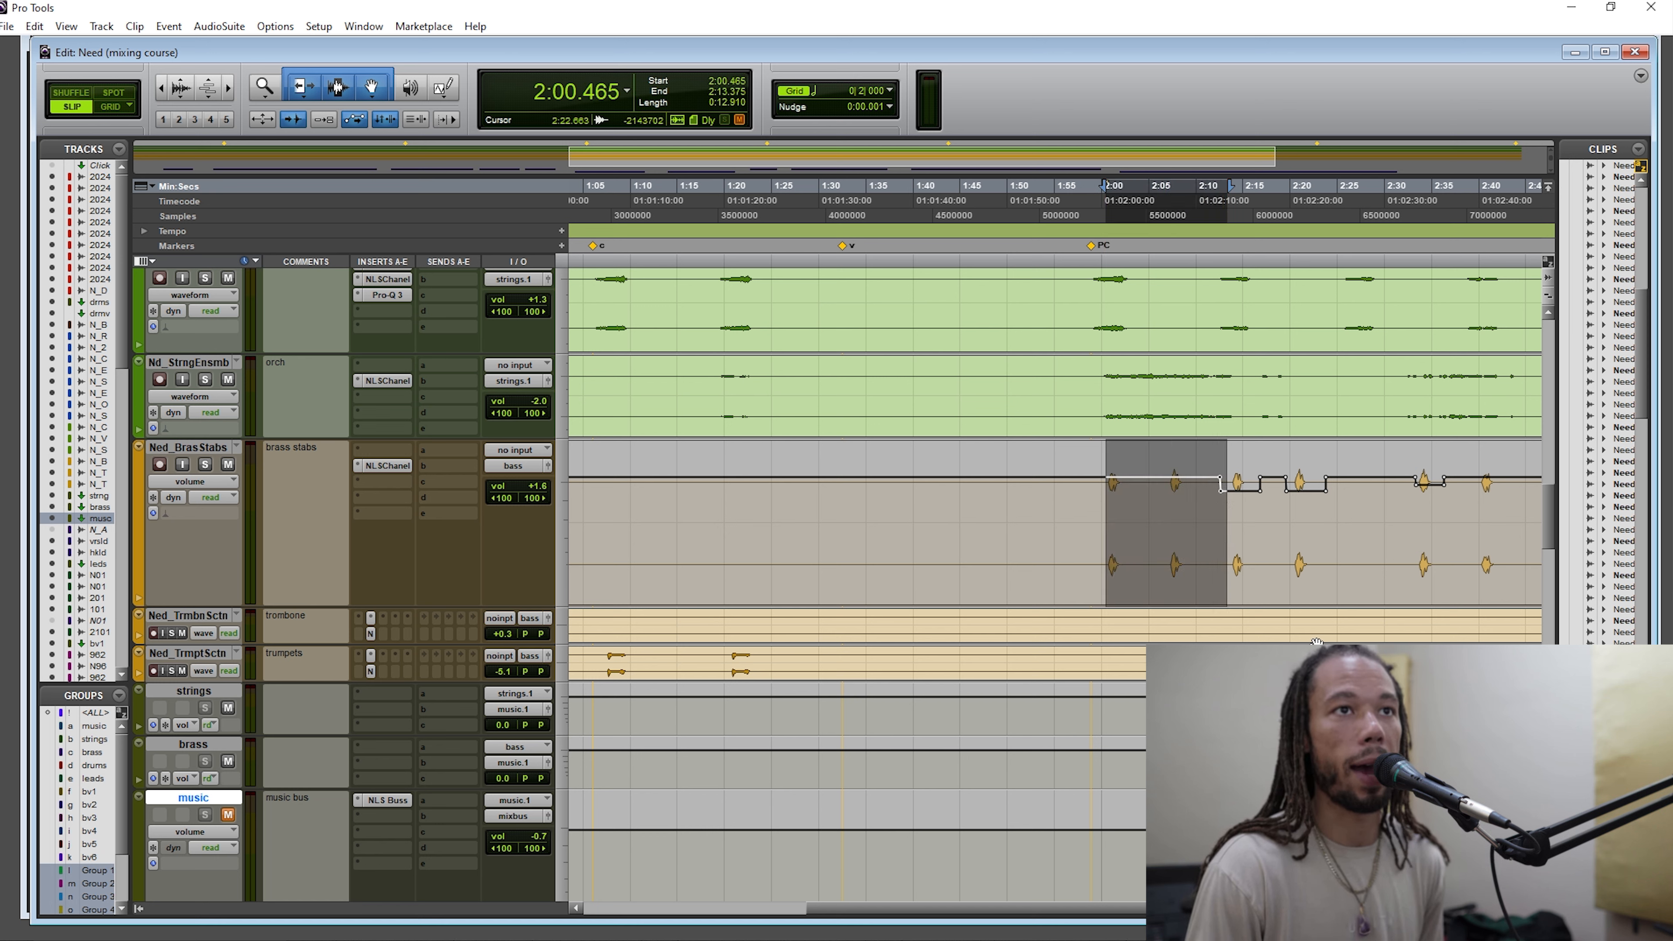
left_click_drag(1335, 655, 1387, 656)
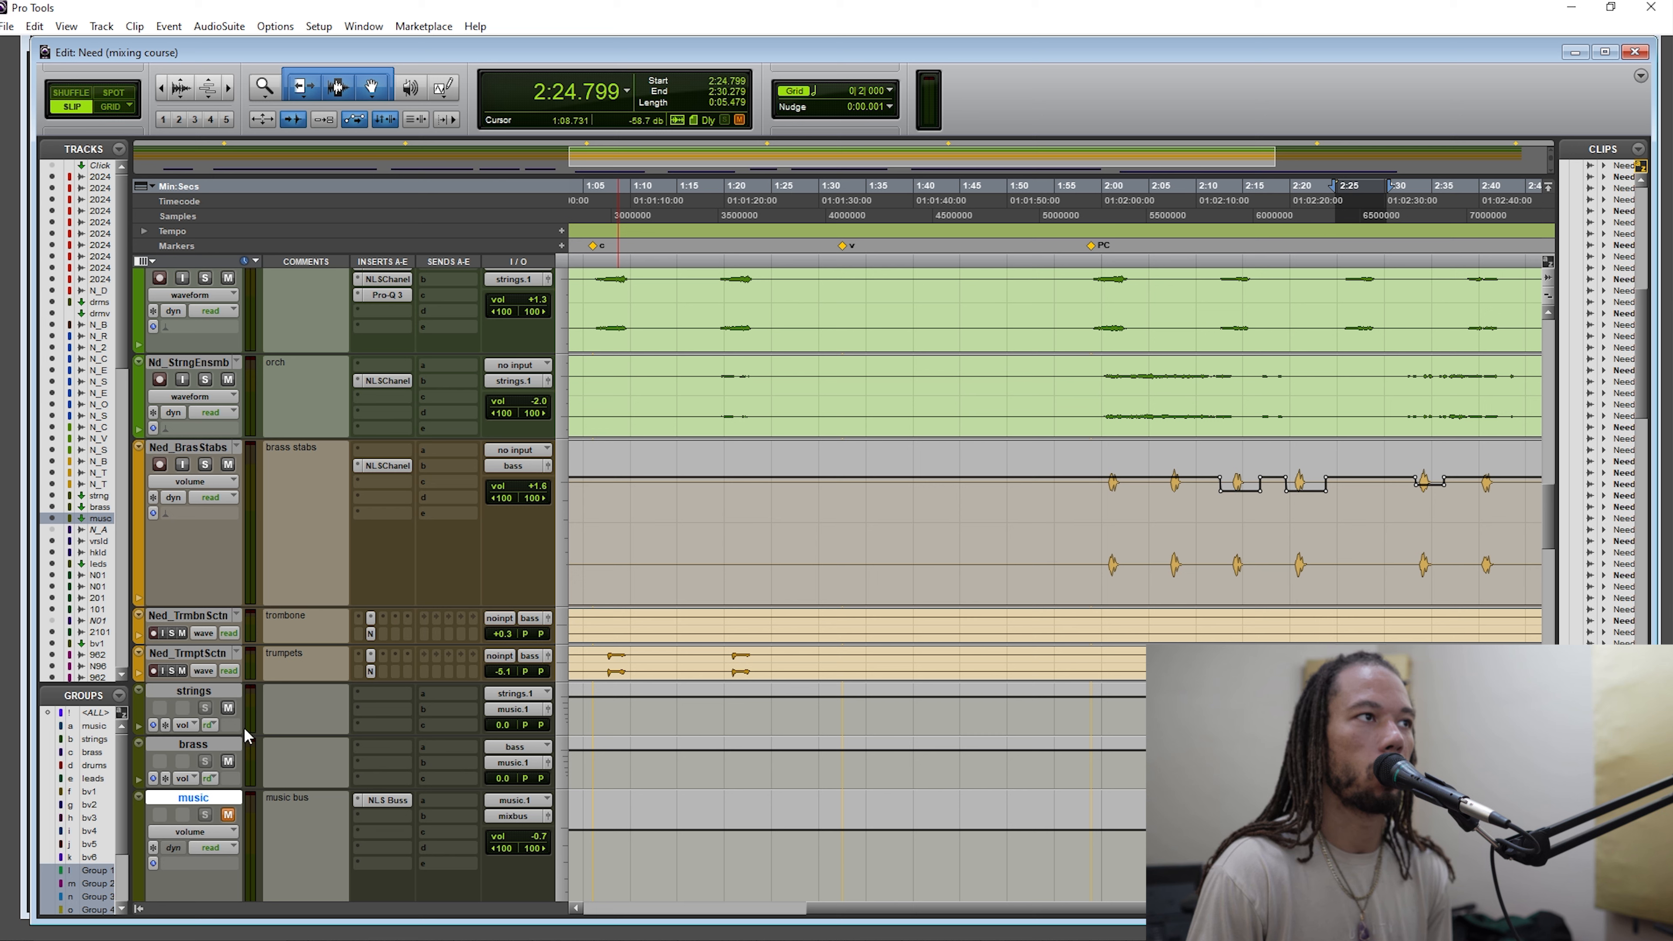
left_click(219, 697)
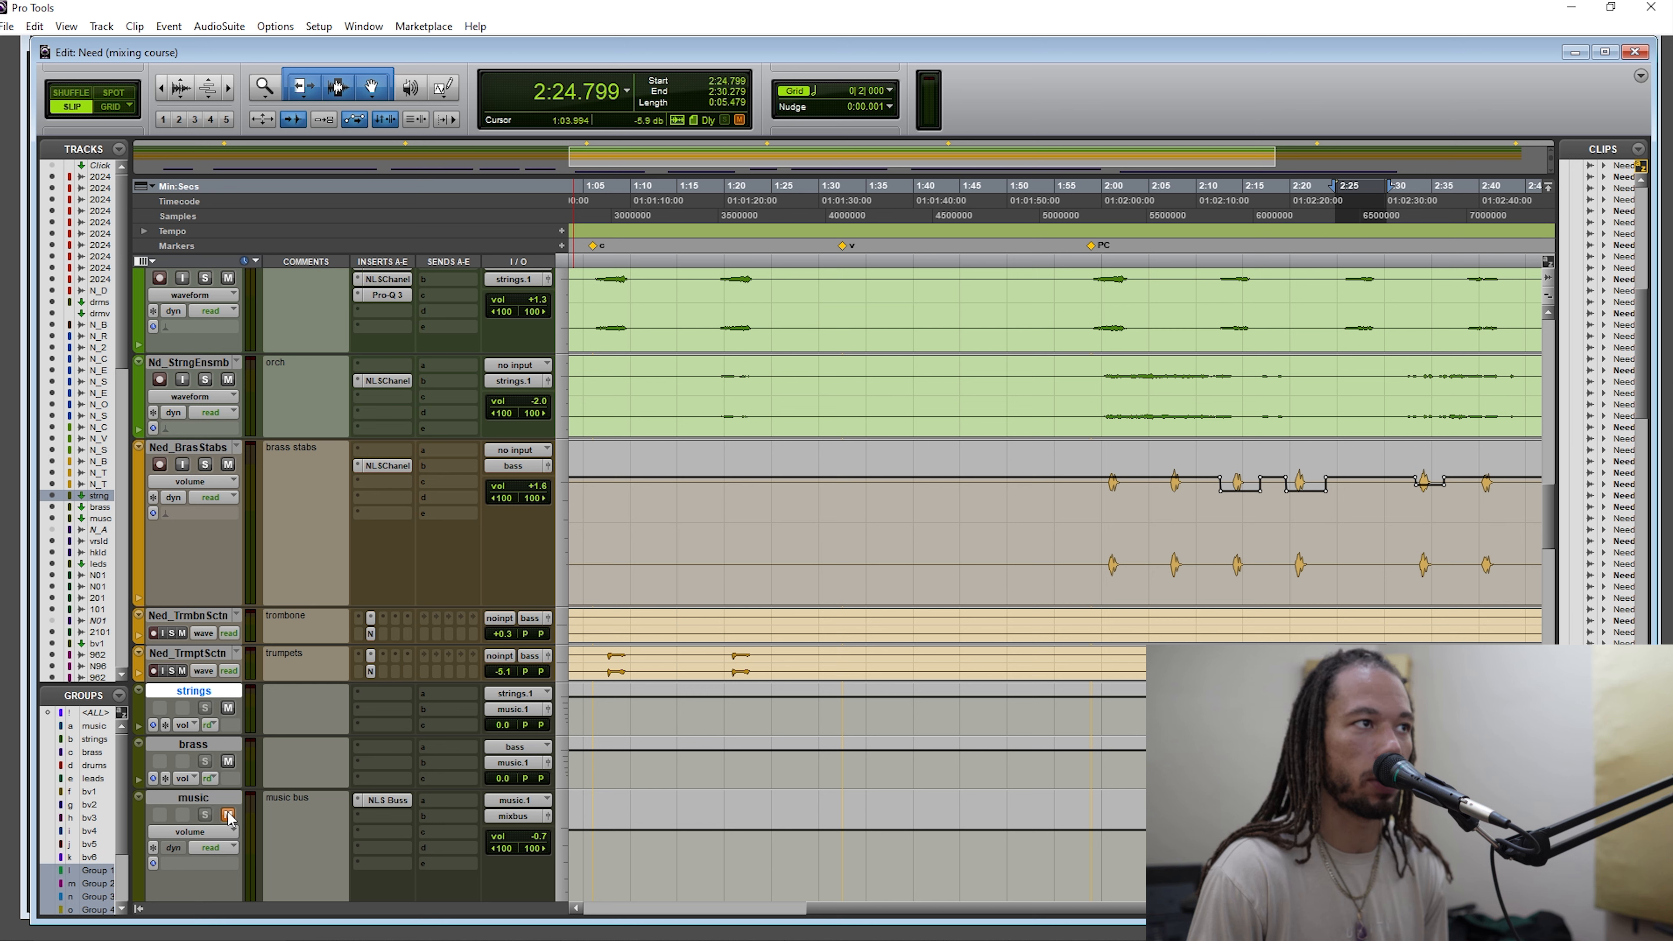
Play from the PC marker at 1:58.886 while checking the meters of the strings, guitar, rhodes and bass tracks, then stop.
left_click(1093, 245)
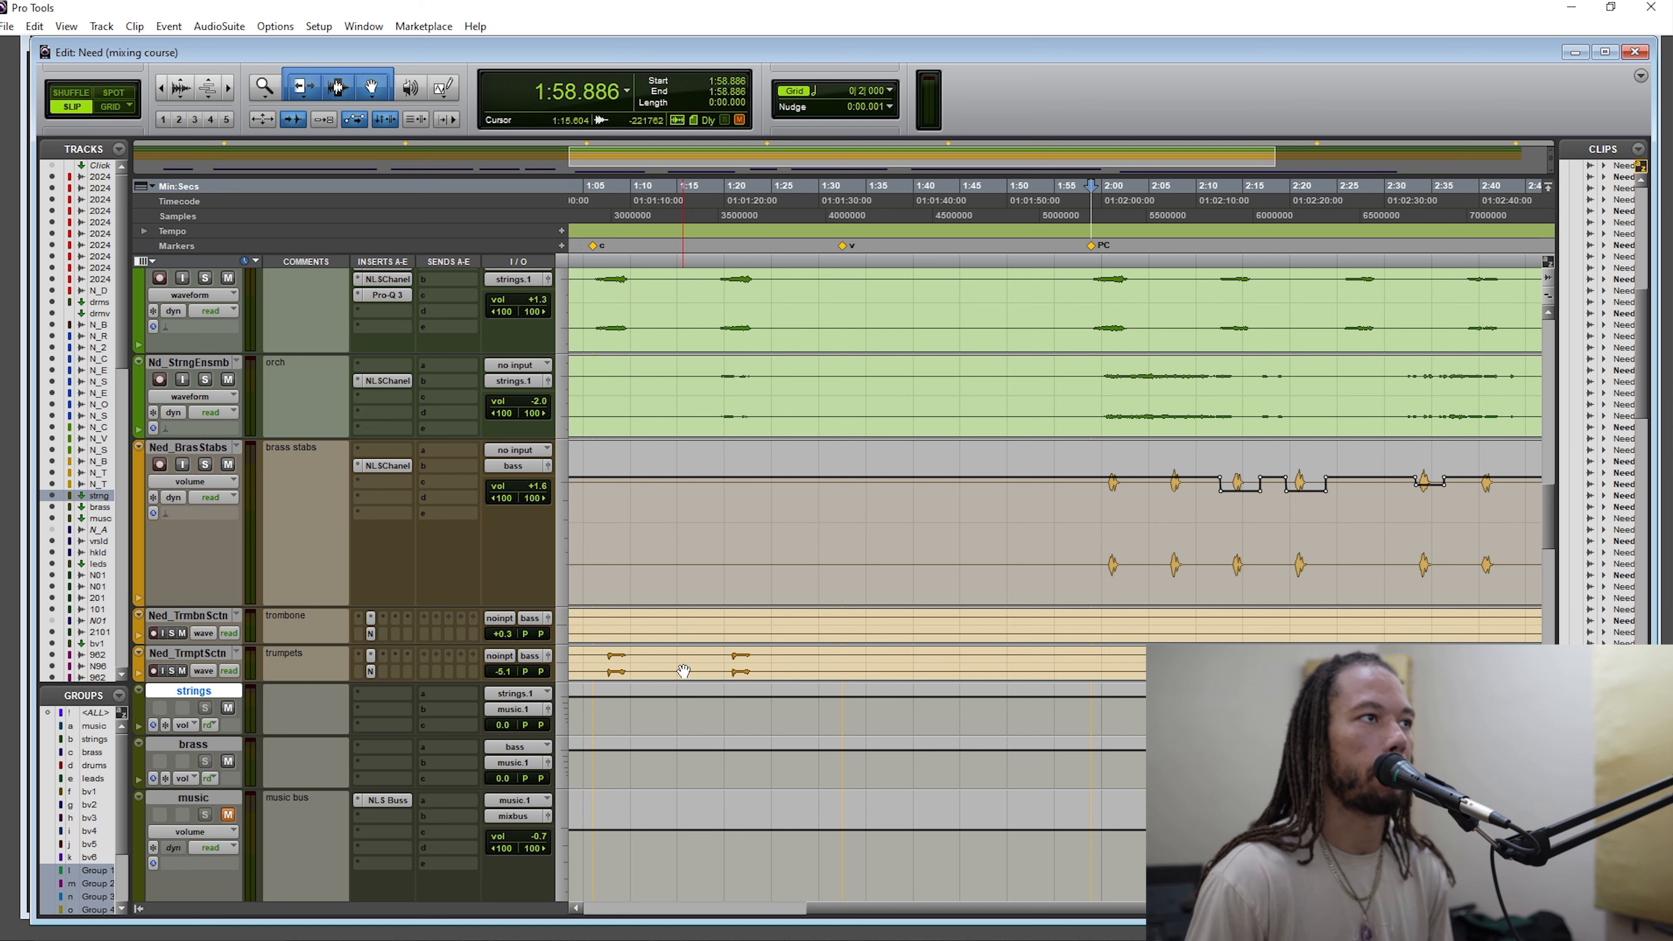
key("space")
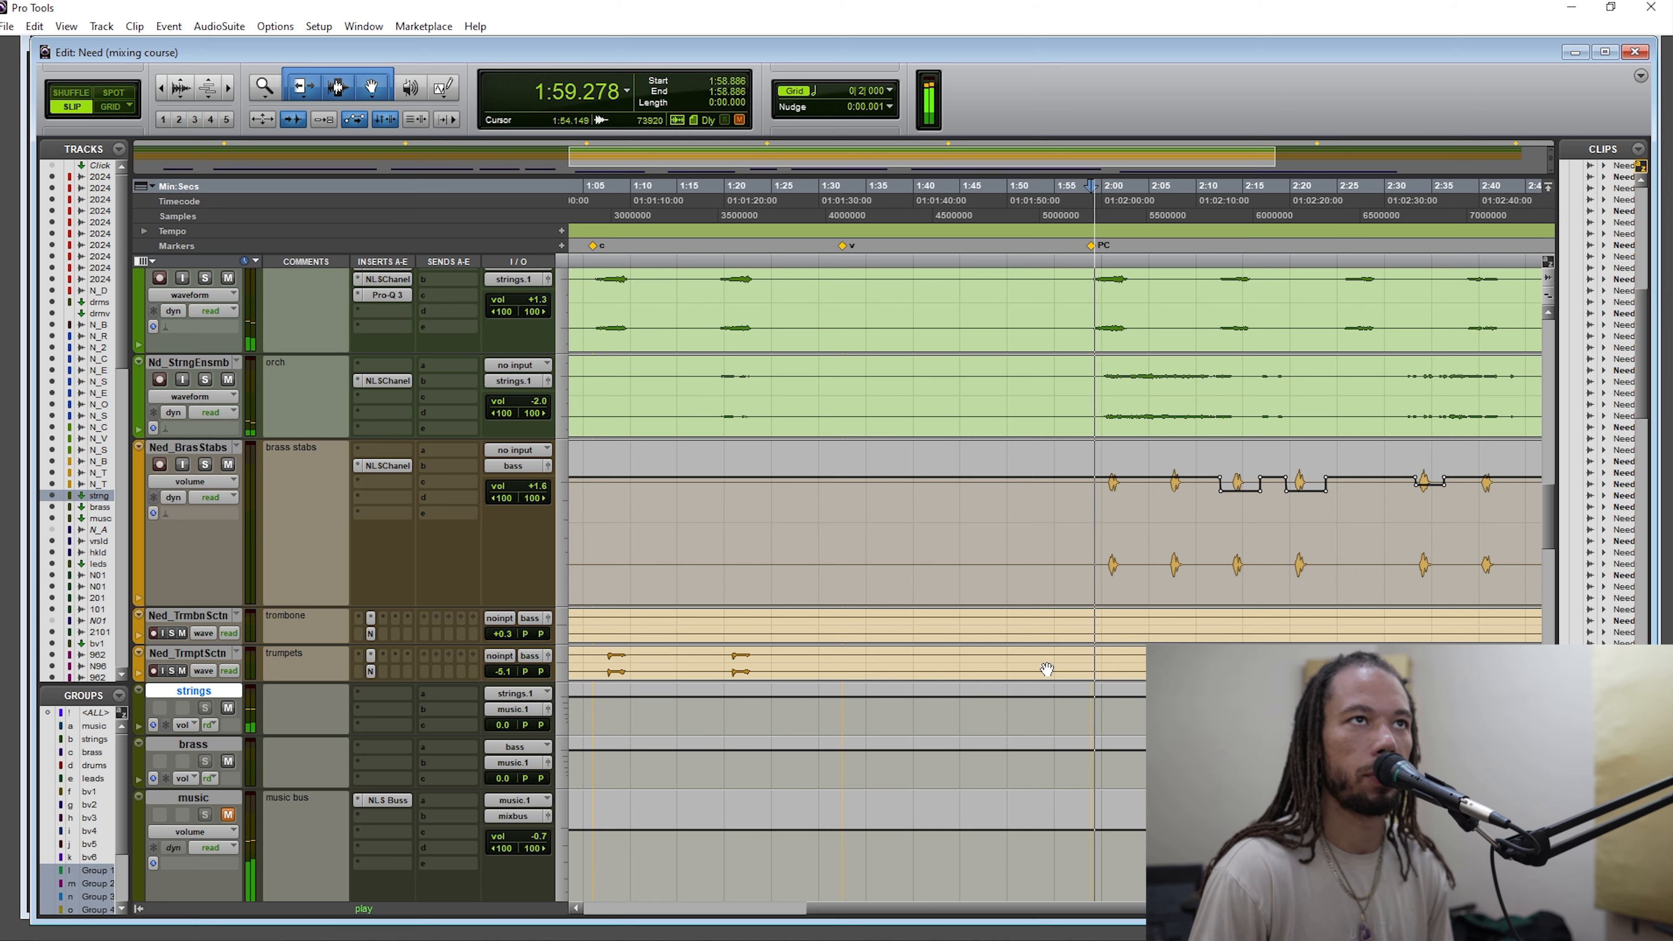
scroll(1012, 594, "up", 3)
scroll(1013, 594, "up", 5)
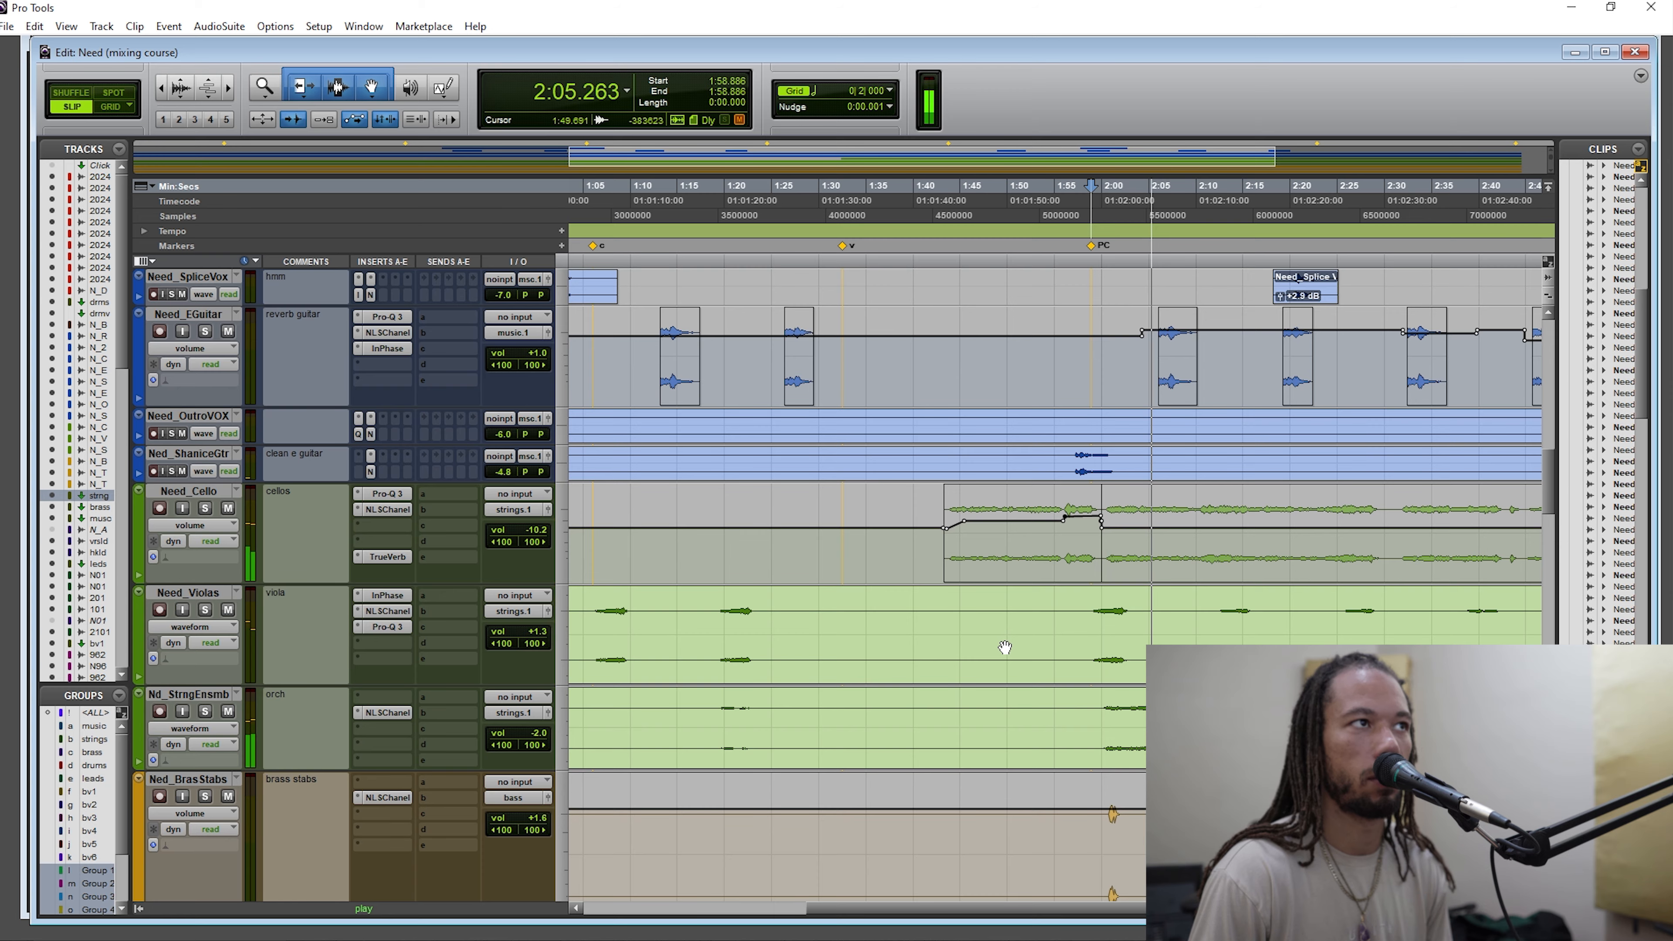
scroll(1005, 647, "up", 4)
scroll(1007, 649, "up", 5)
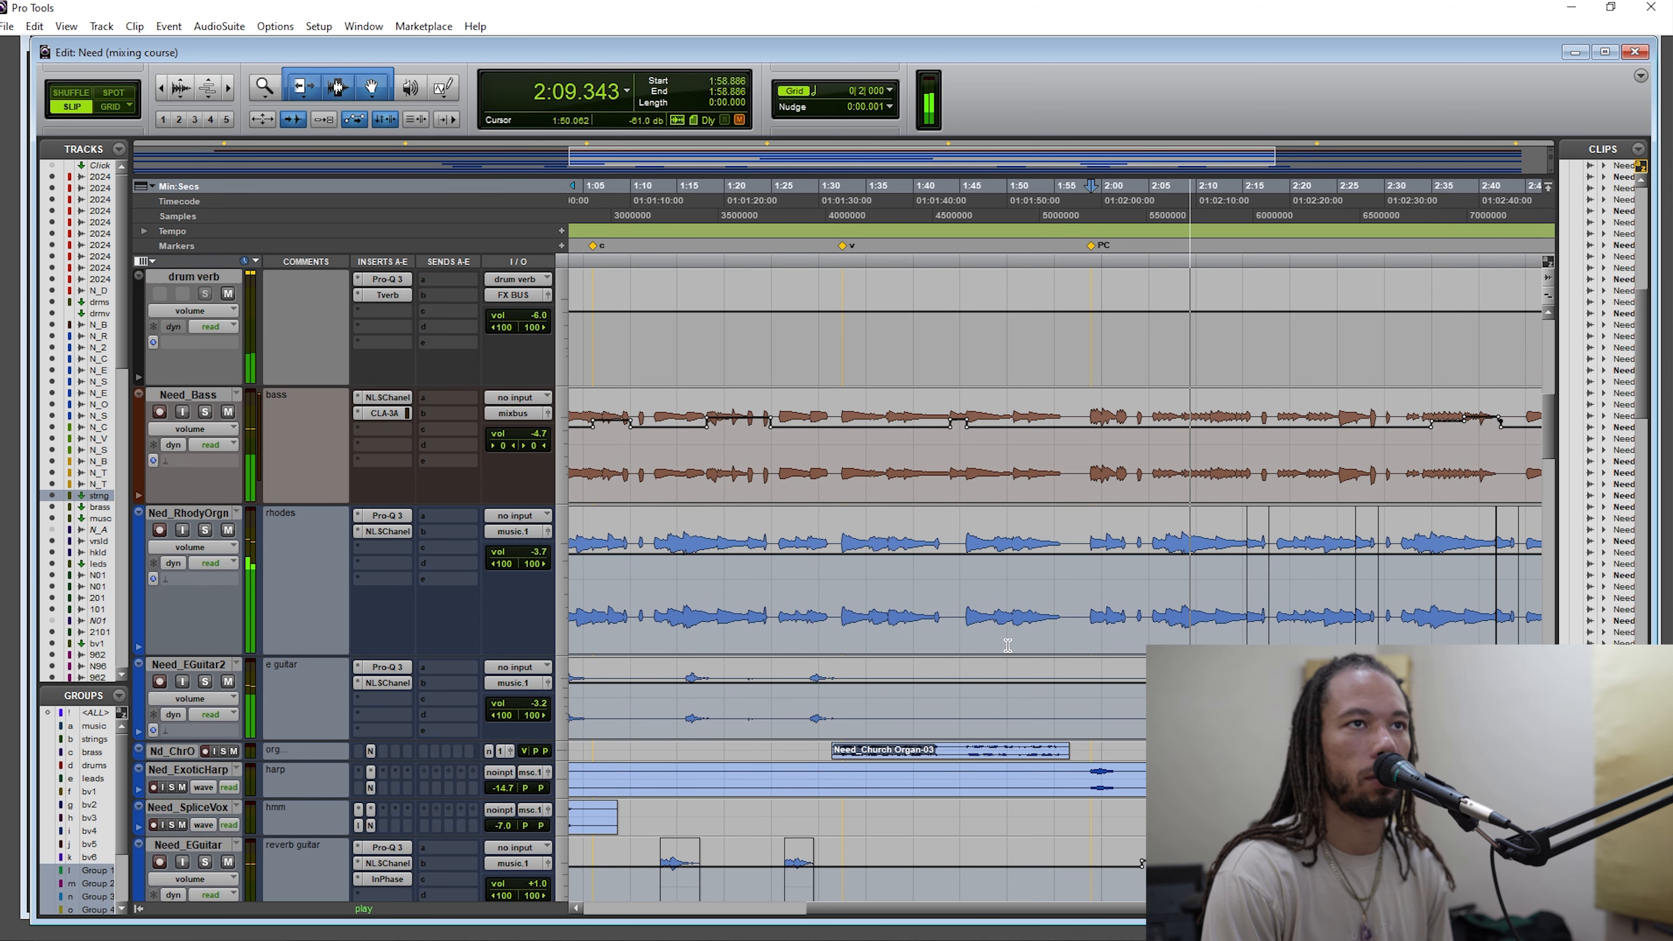
key("space")
Review the music bus and its source tracks, then play from 1:58.793 while checking the strings and drum tracks, and stop.
scroll(1007, 646, "down", 6)
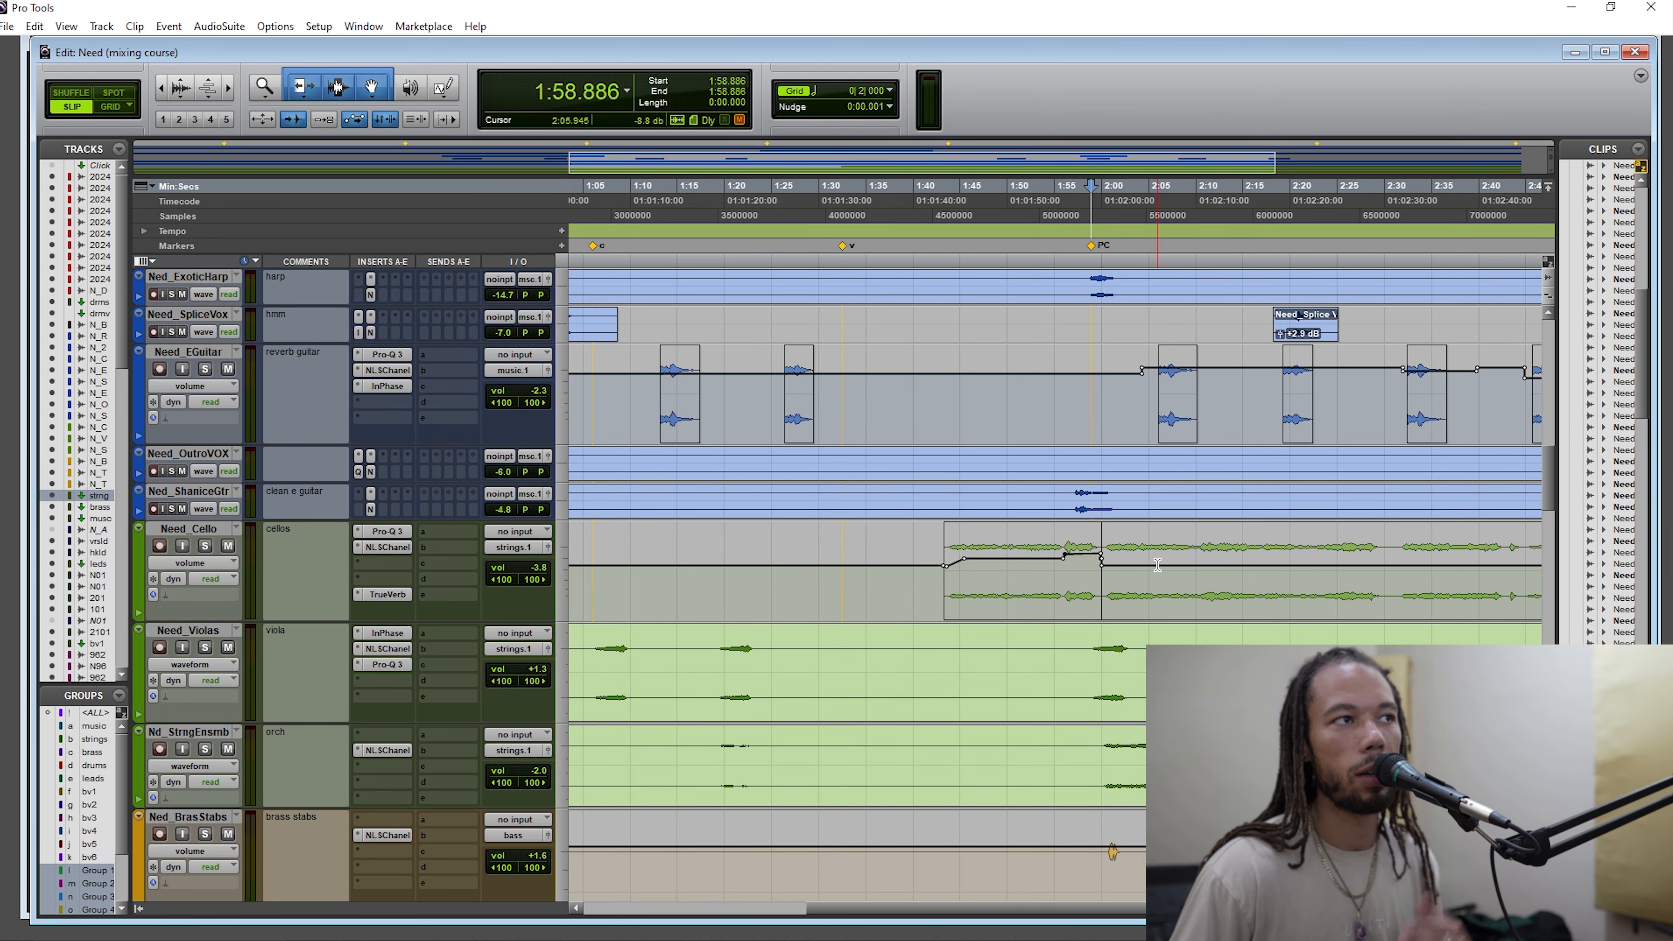
scroll(1157, 564, "down", 8)
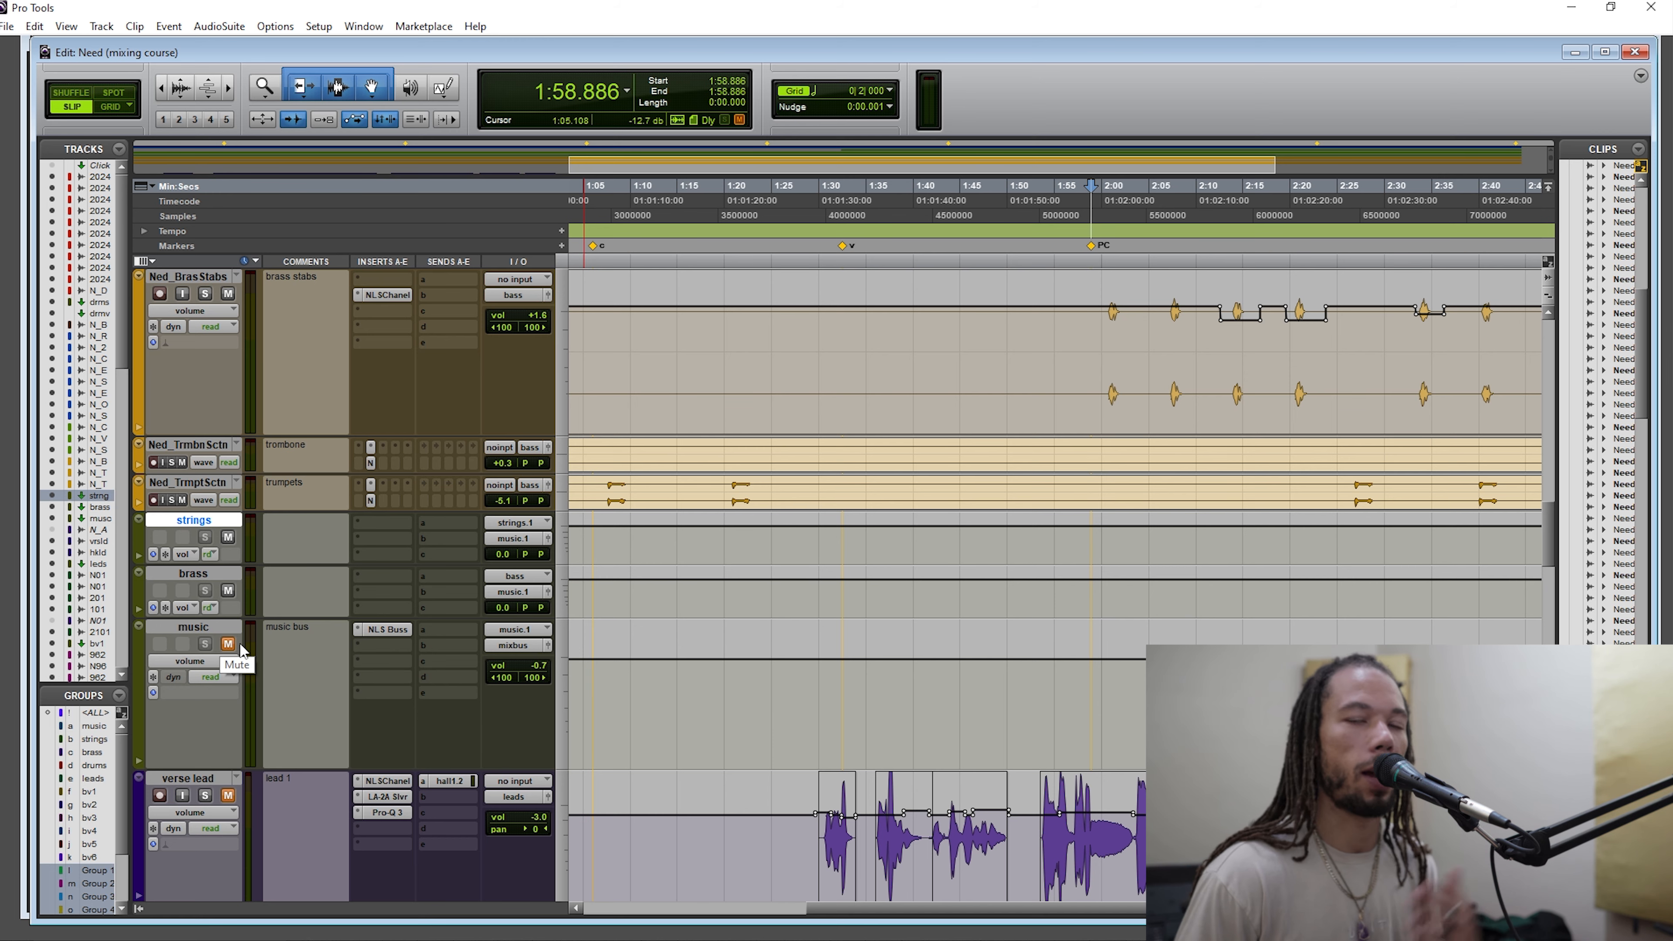
scroll(256, 651, "up", 15)
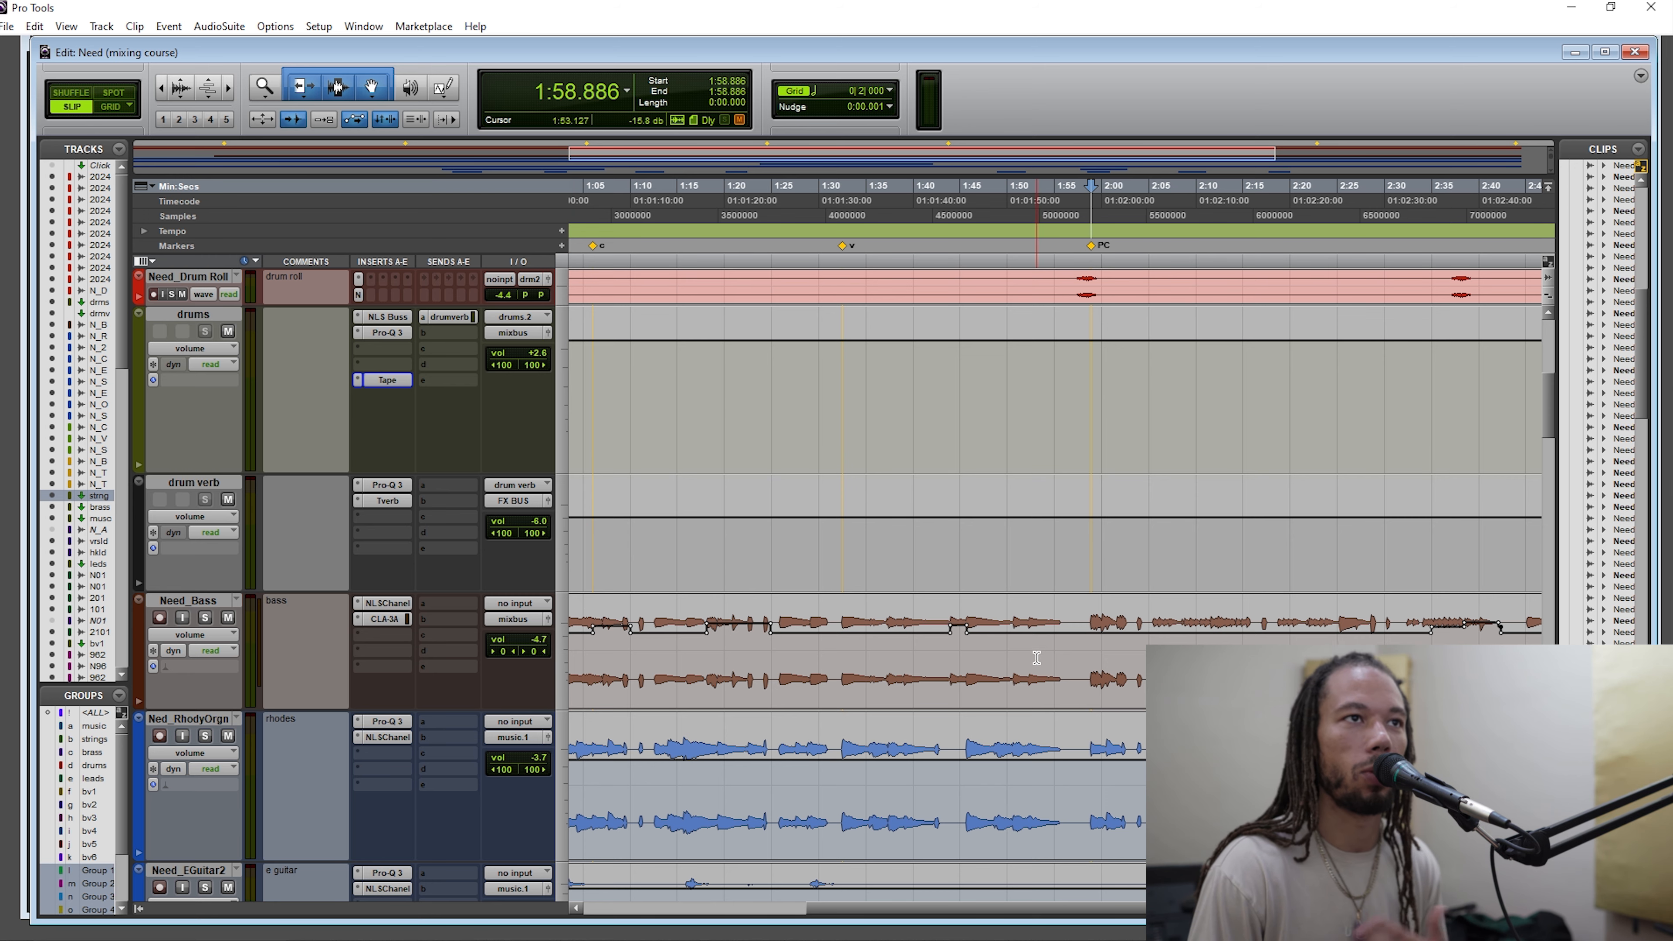
left_click_drag(1038, 658, 1149, 653)
left_click(1090, 654)
scroll(1090, 652, "down", 2)
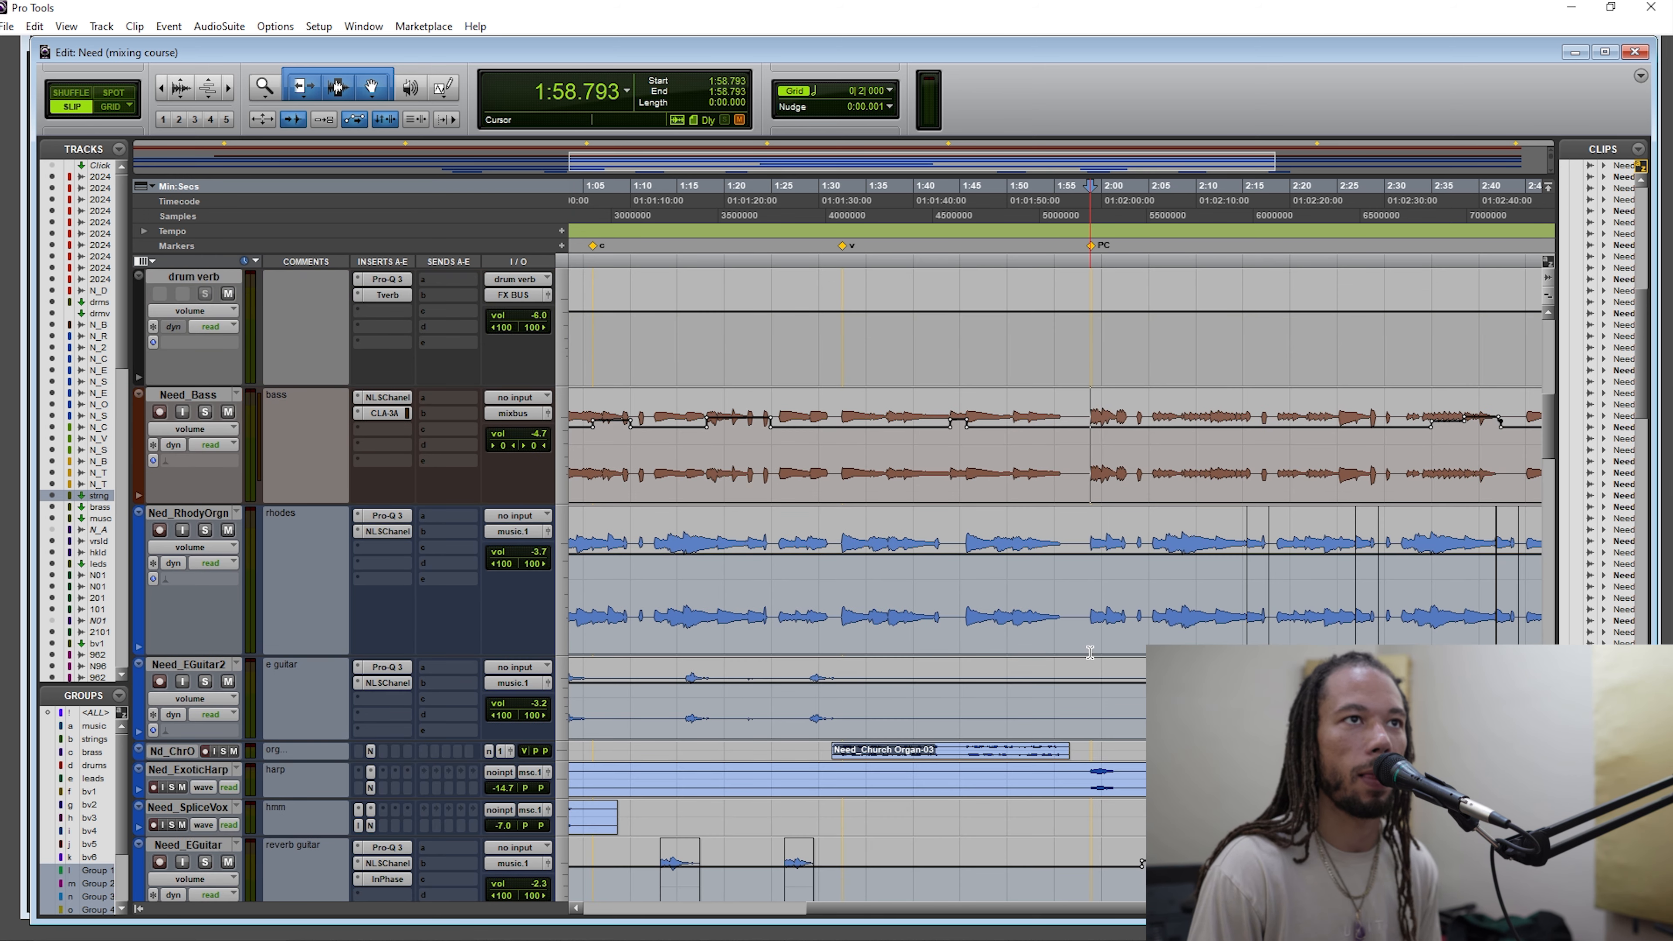
scroll(1090, 652, "down", 3)
scroll(1065, 386, "down", 2)
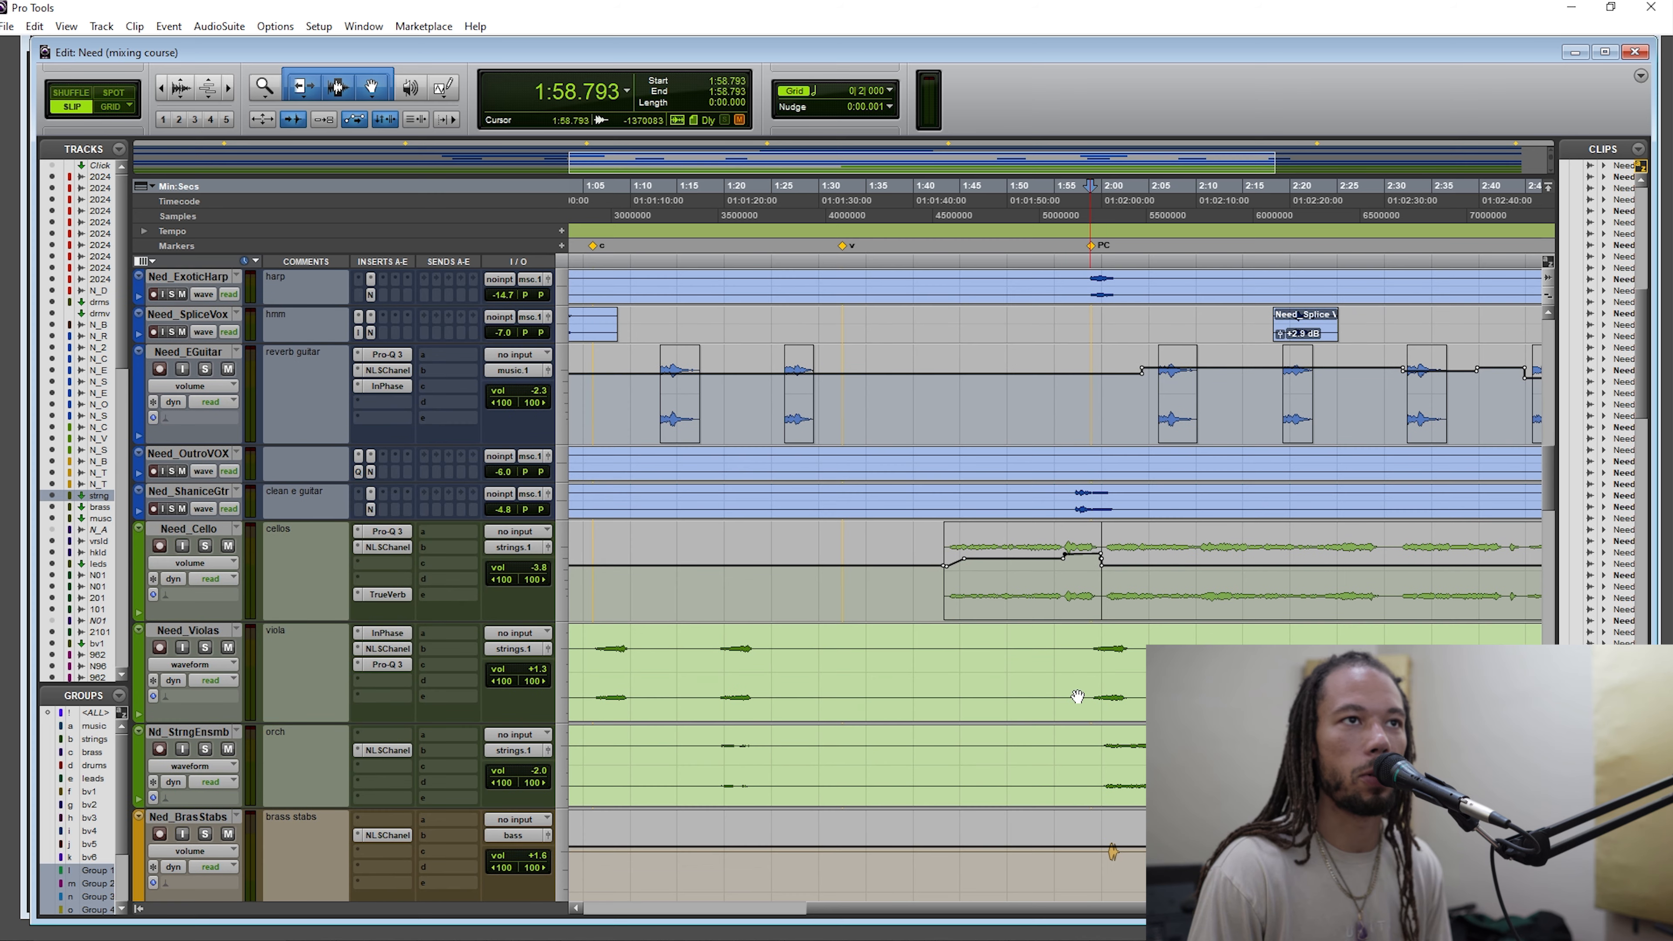
scroll(997, 671, "down", 1)
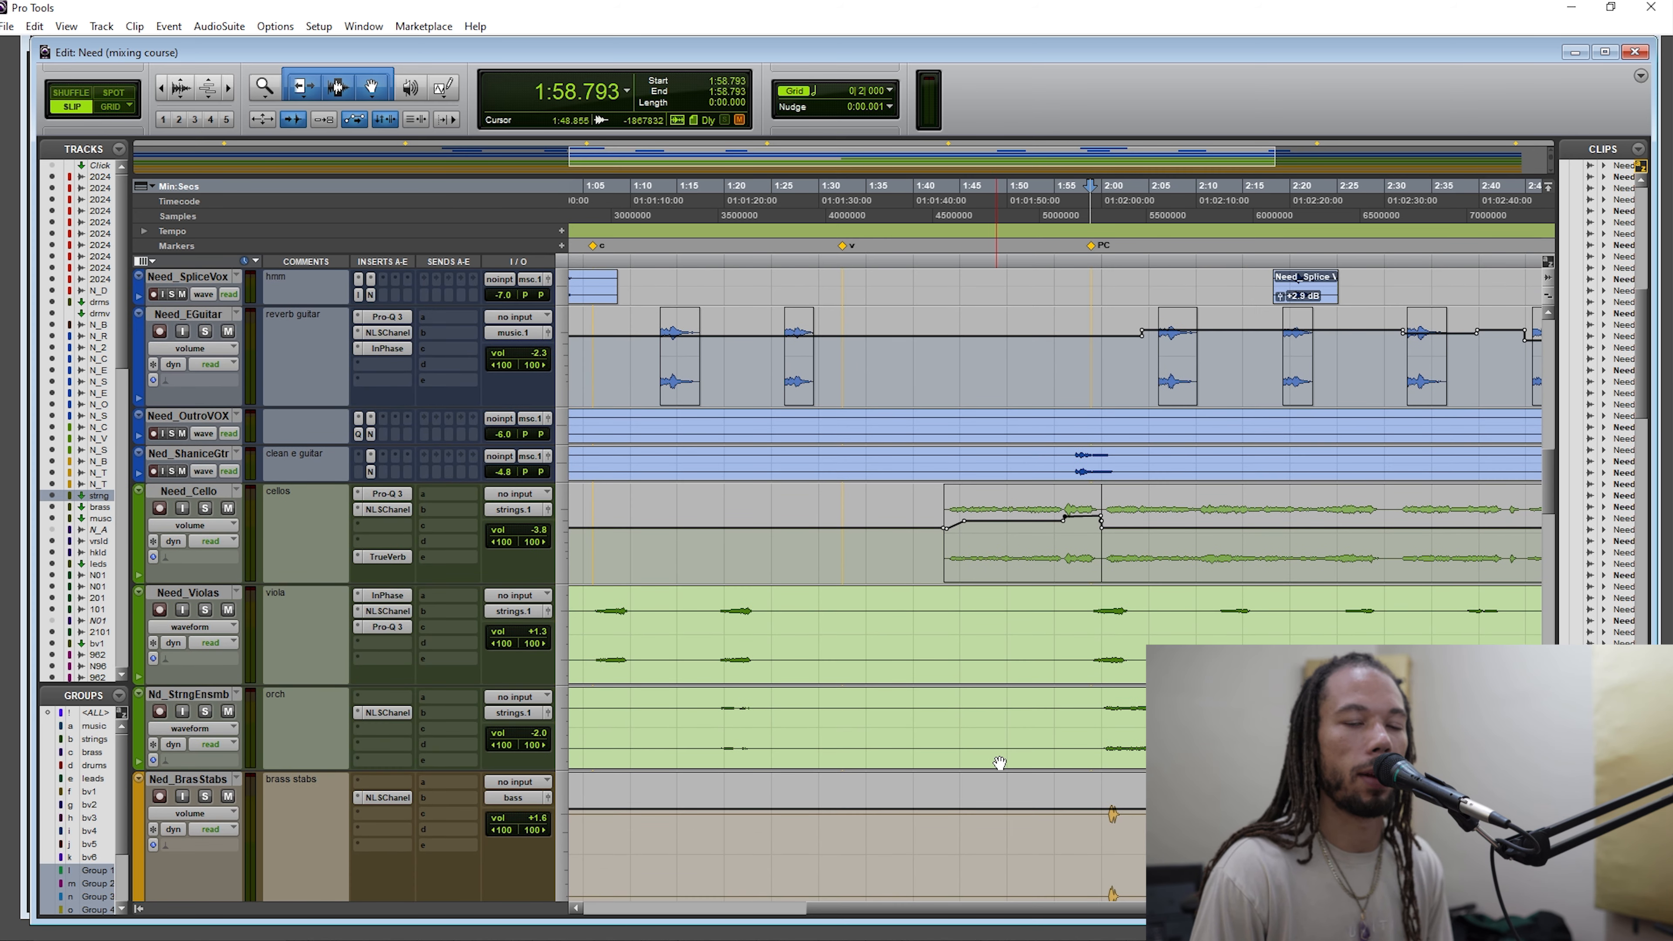
key("space")
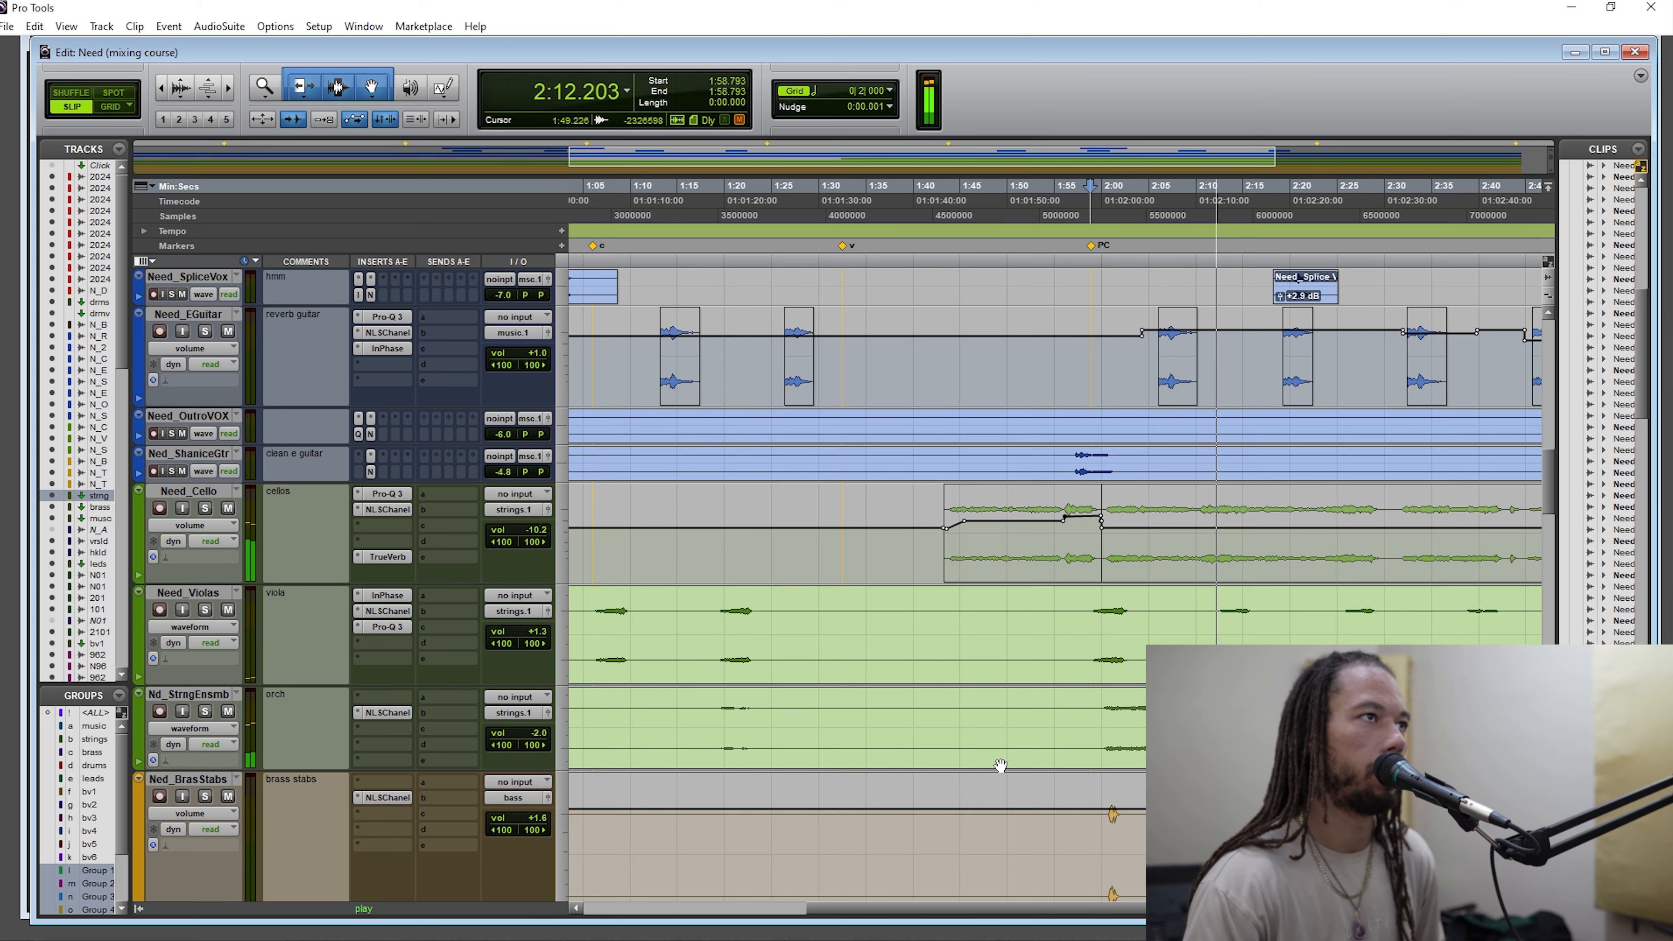
scroll(1000, 764, "up", 10)
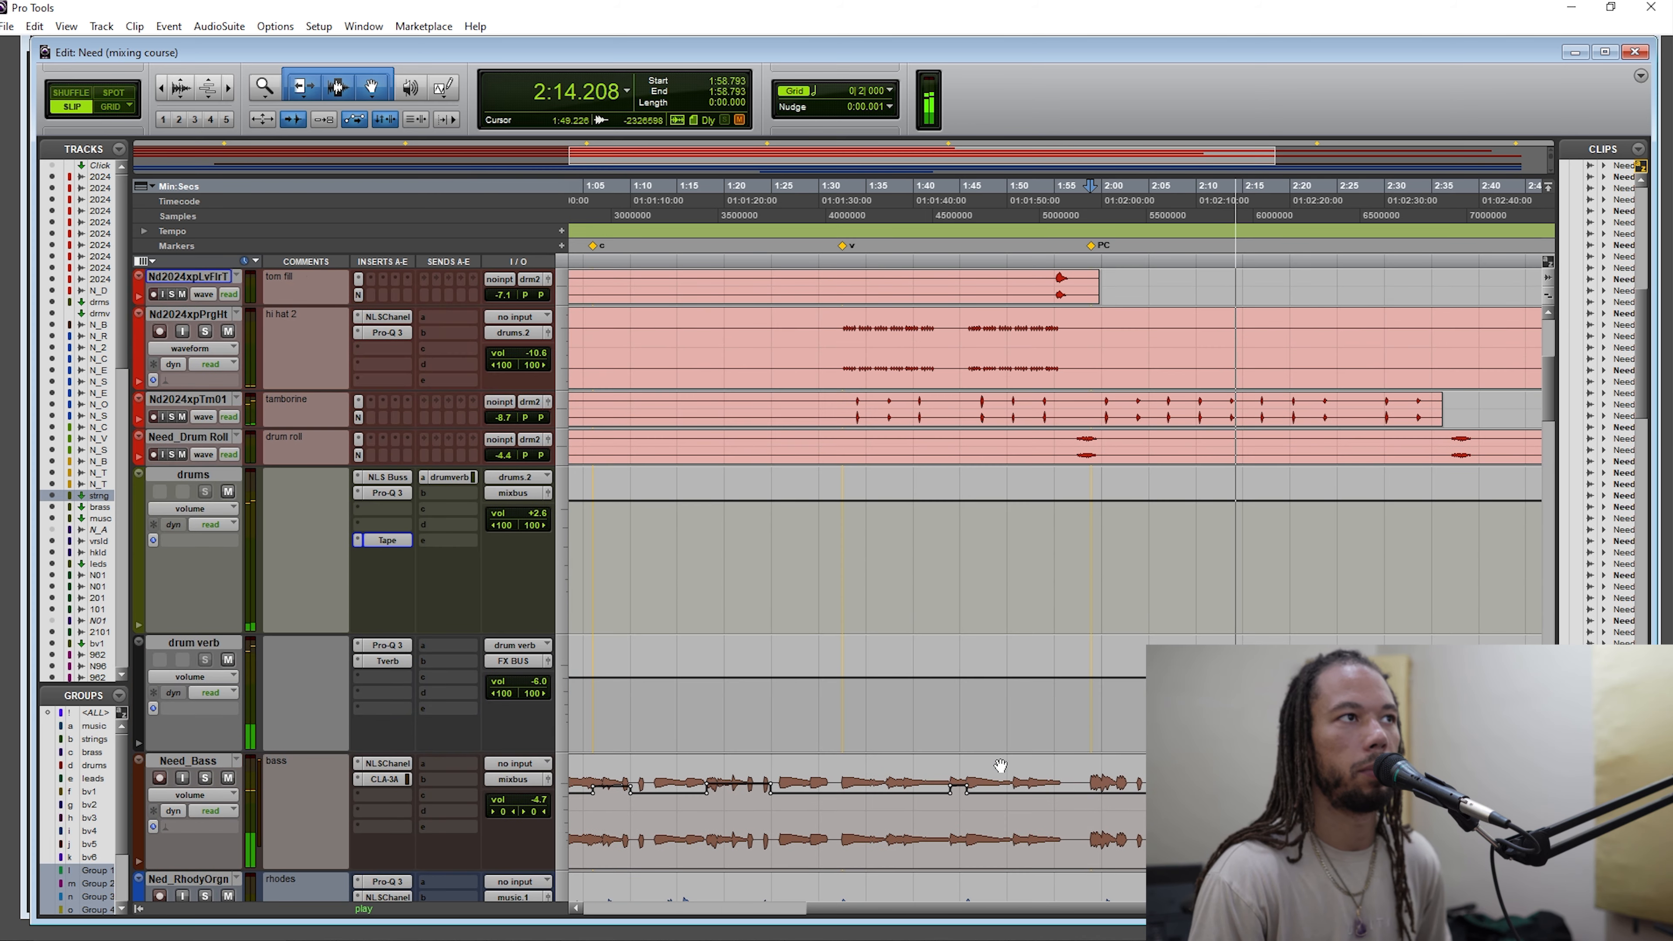
scroll(1001, 764, "up", 4)
key("space")
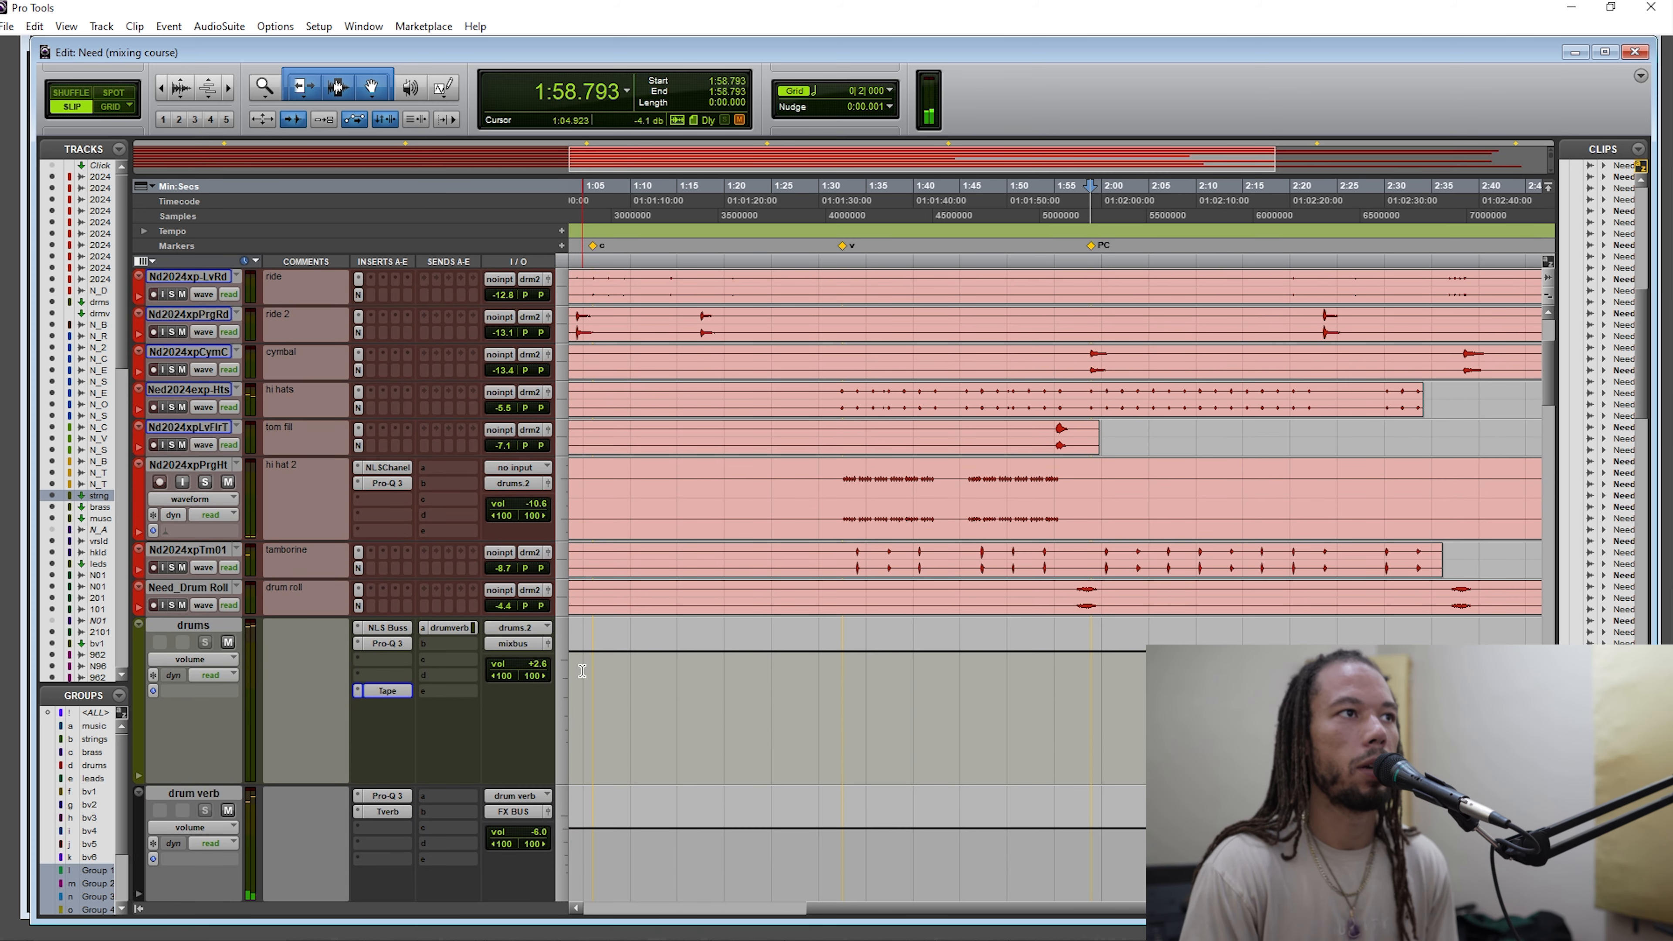
Select the drums bus, open its Pro-Q 3 to inspect the high shelf band, and close the plug-in.
left_click(392, 659)
mouse_move(496, 706)
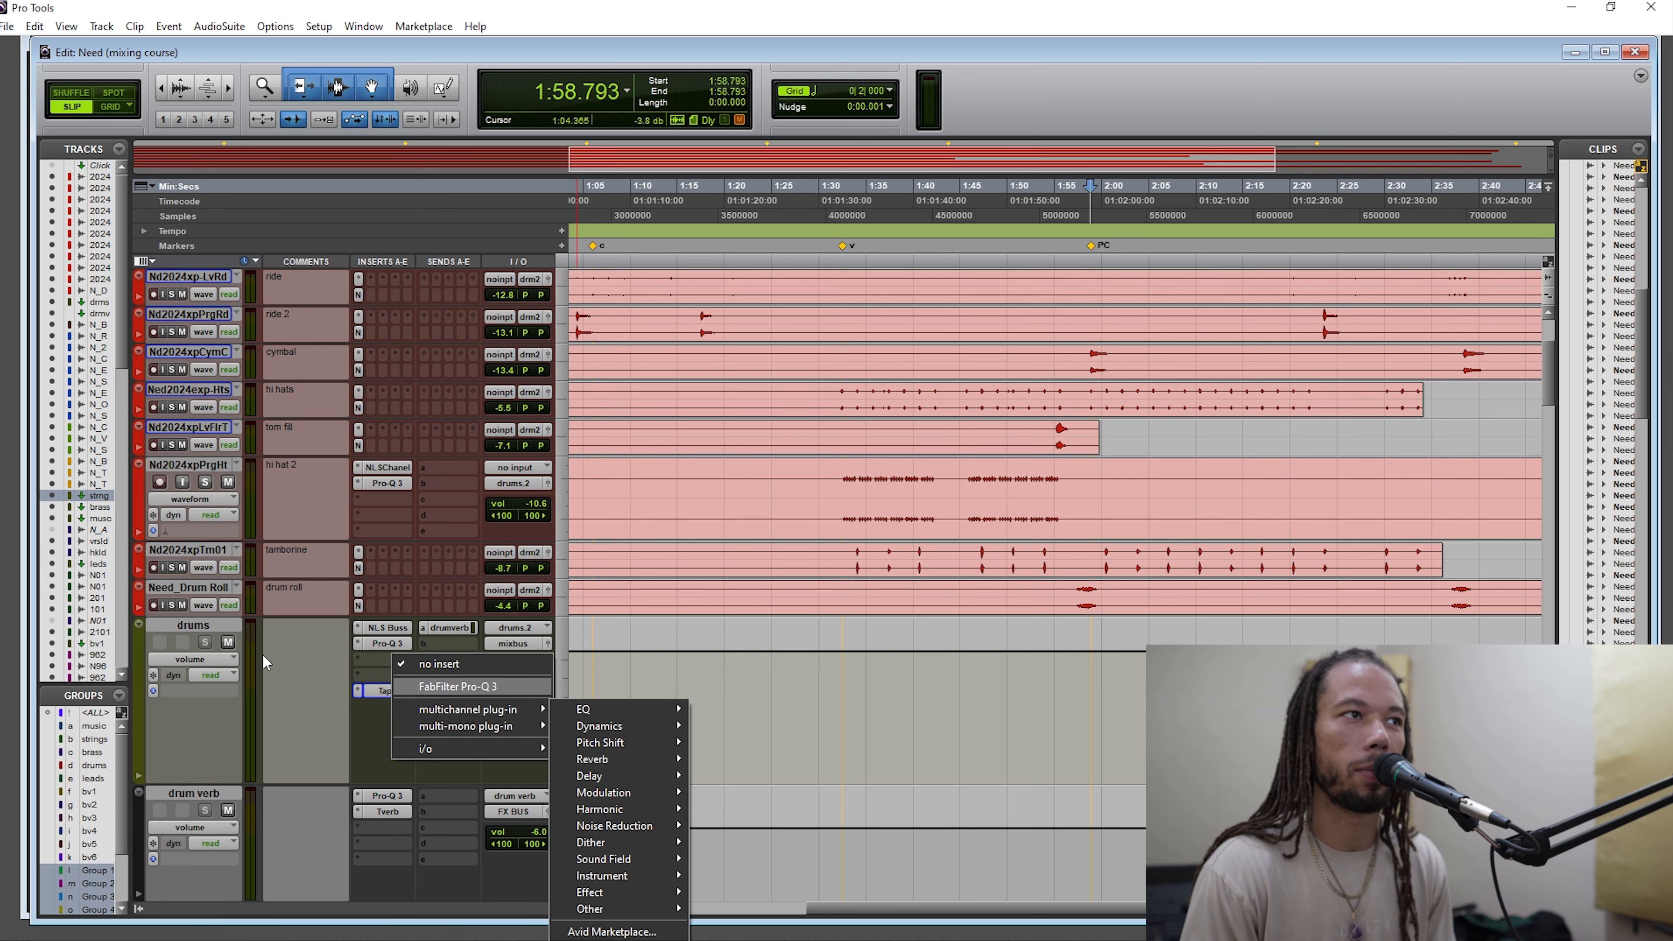
left_click(188, 622)
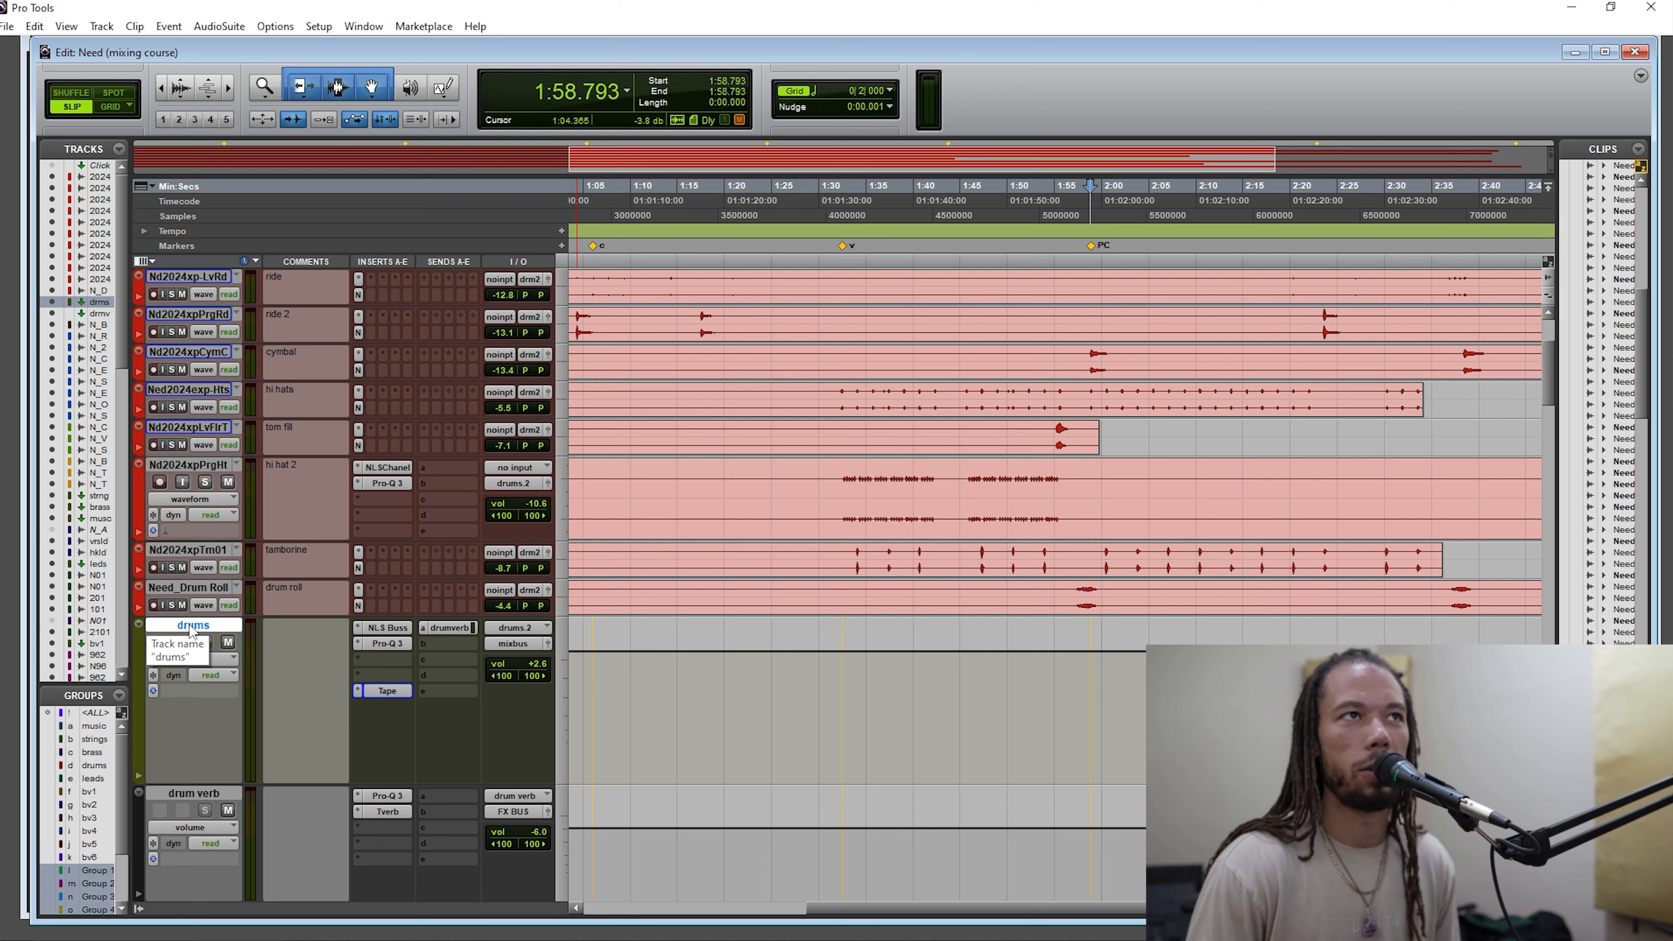
left_click(389, 659)
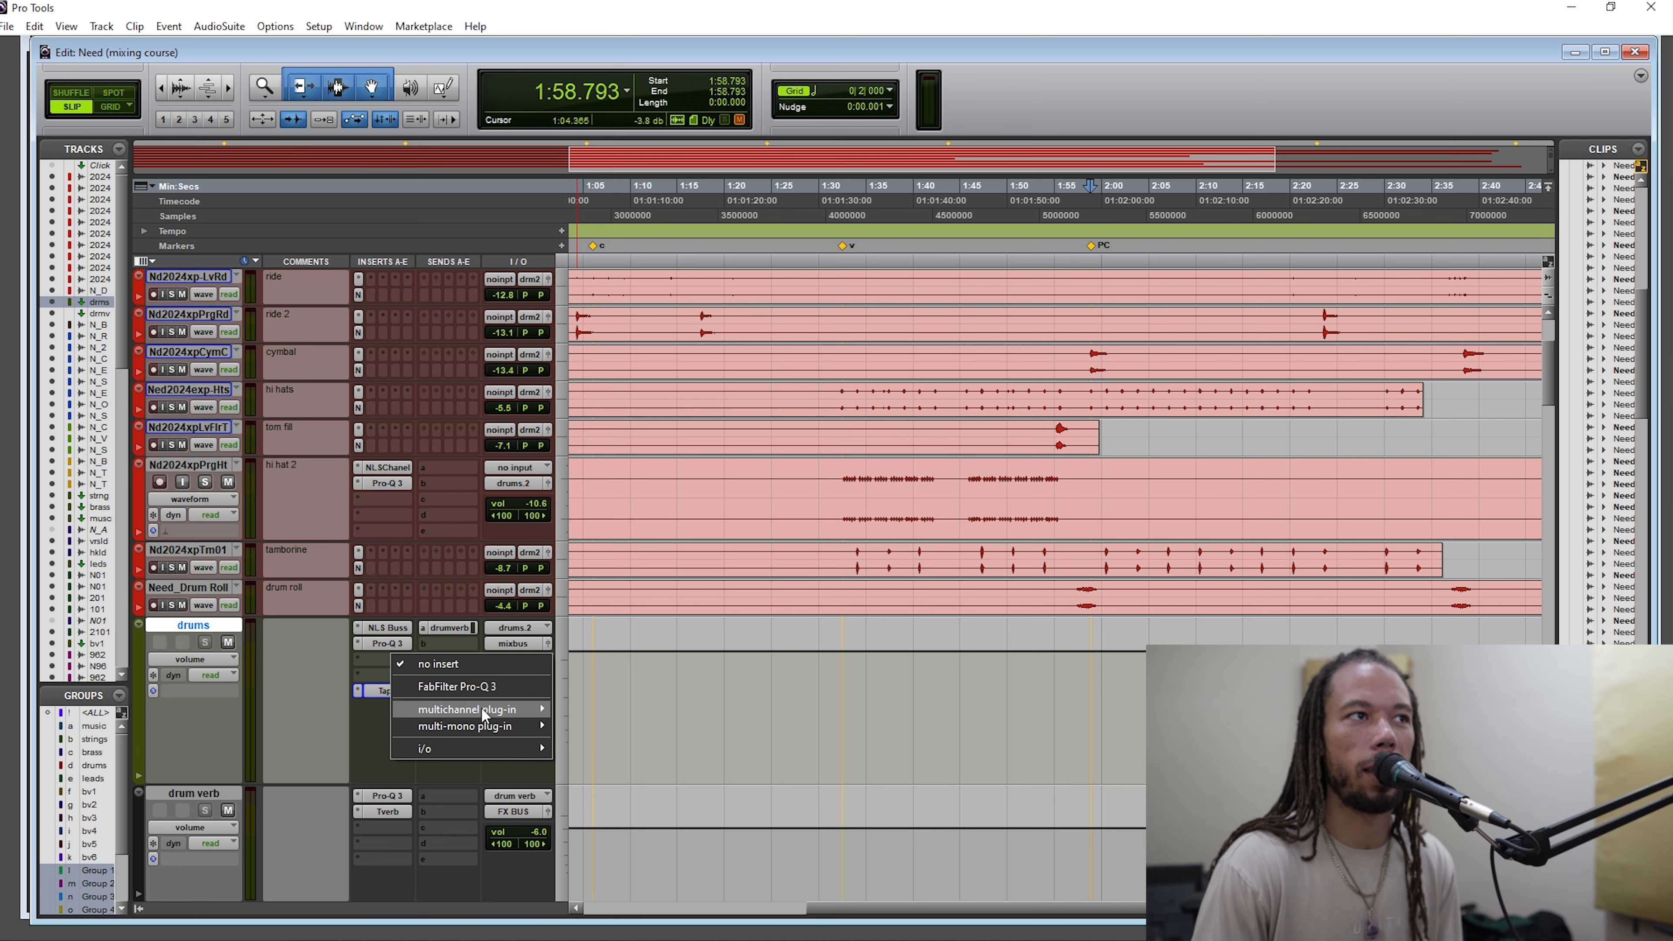
left_click(374, 644)
left_click(374, 645)
mouse_move(1278, 578)
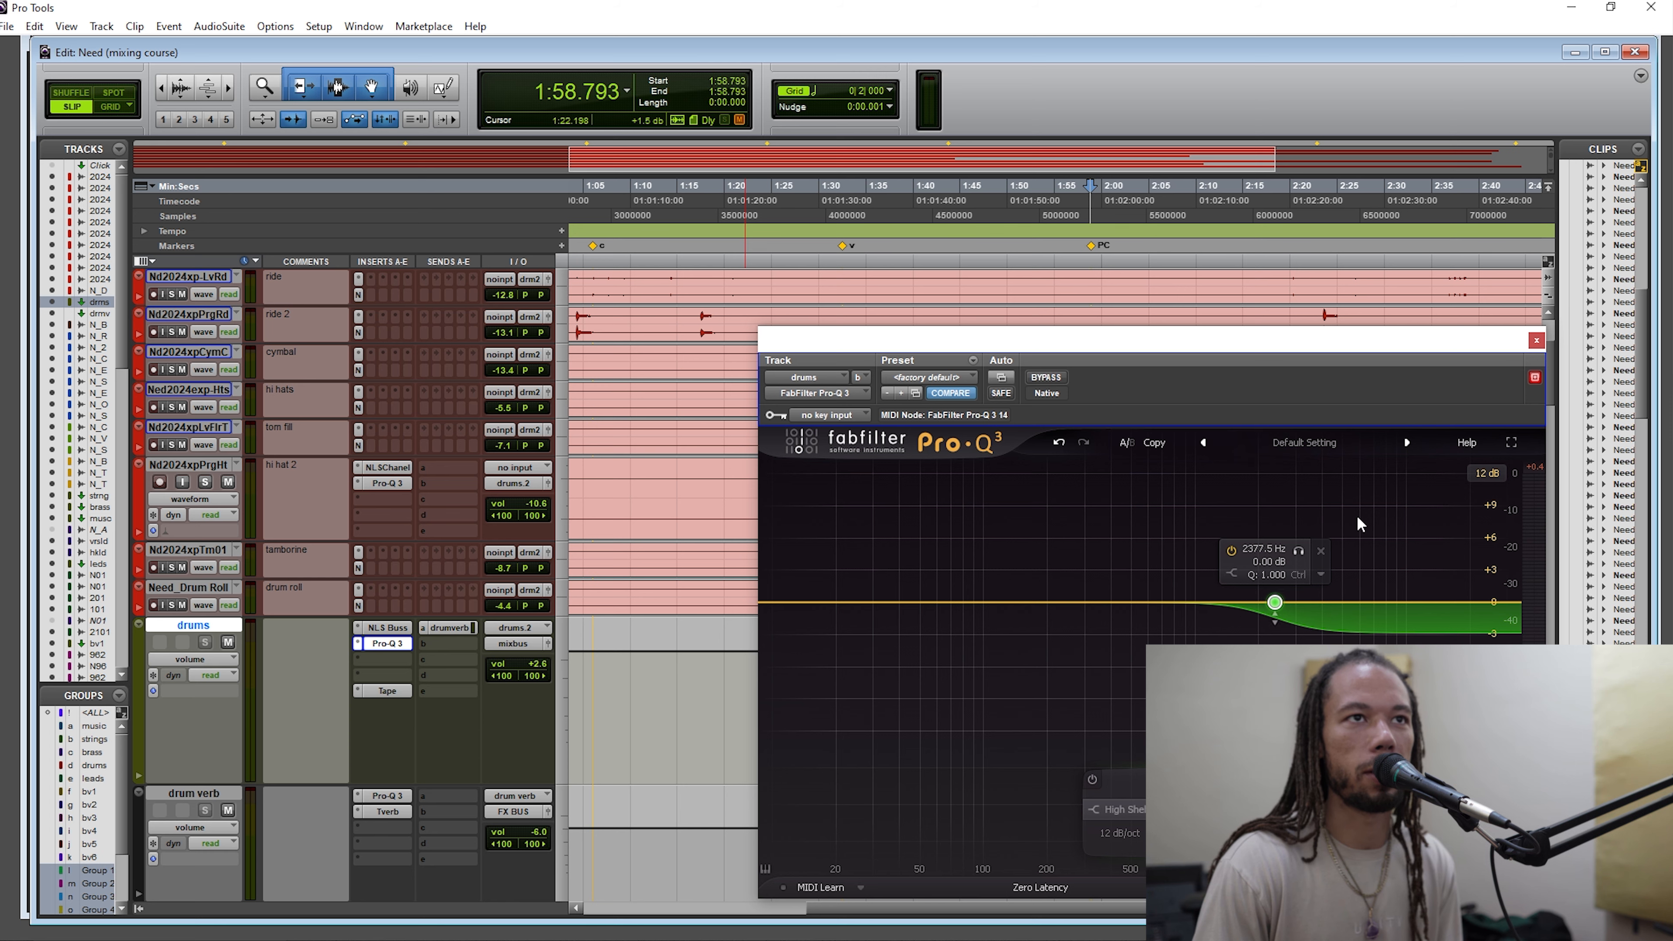
left_click(1535, 340)
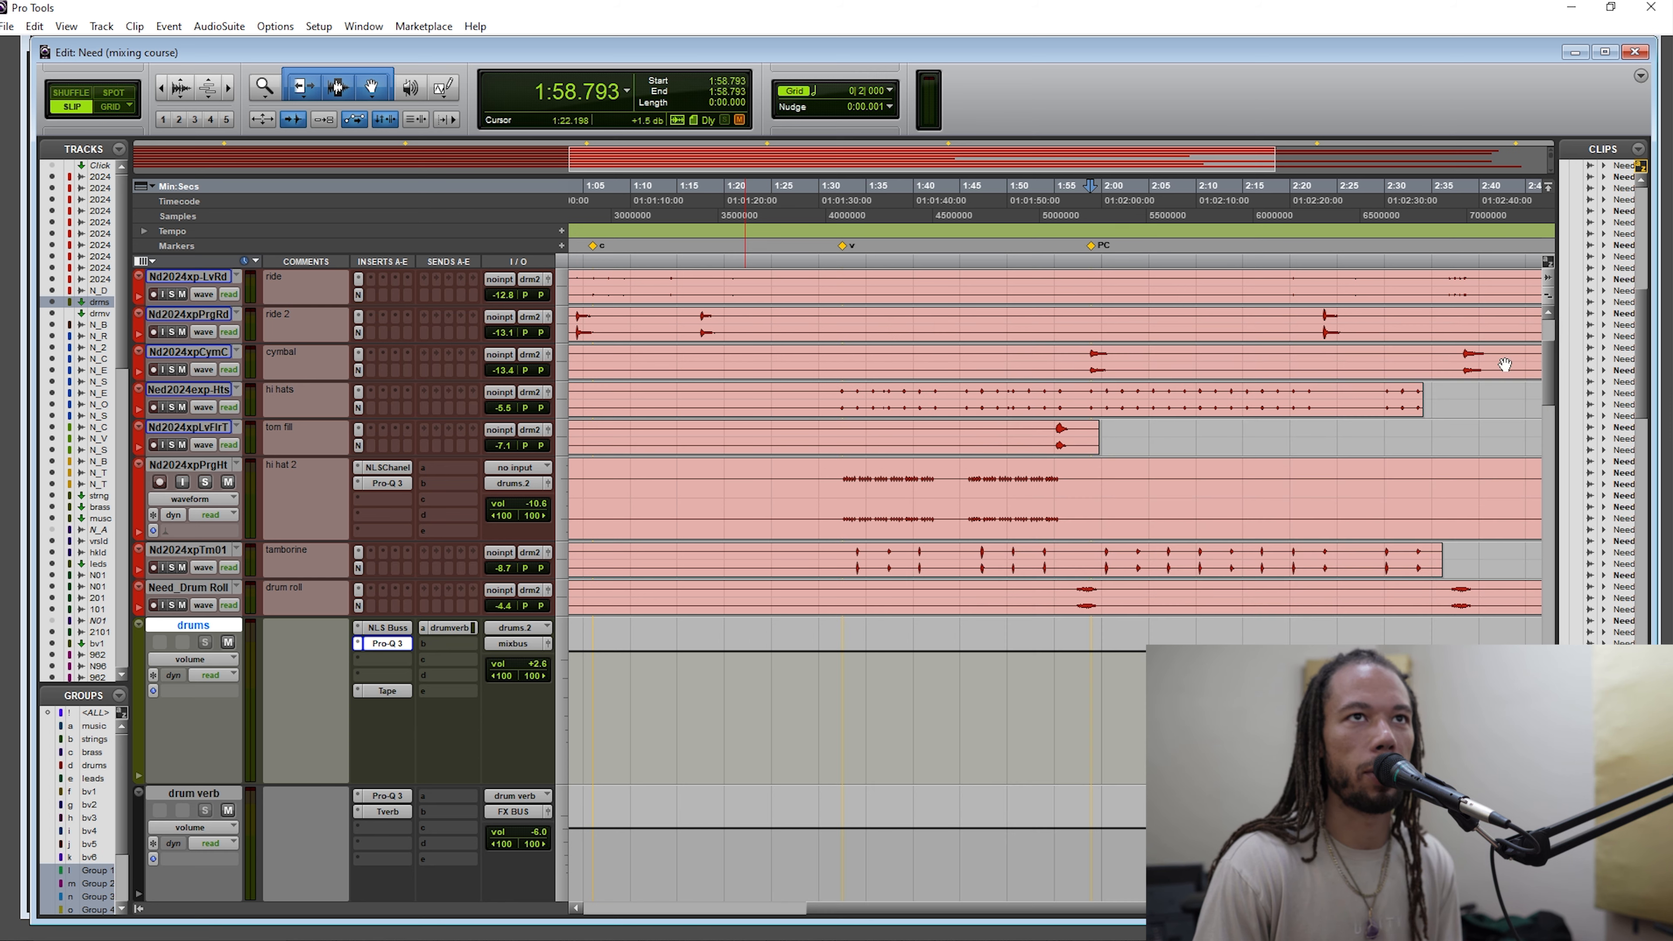
Insert the stereo UADx Pultec EQP-1A EQ after Pro-Q 3 on the drums bus and move its window clear of the inserts.
left_click(385, 657)
mouse_move(489, 709)
mouse_move(580, 711)
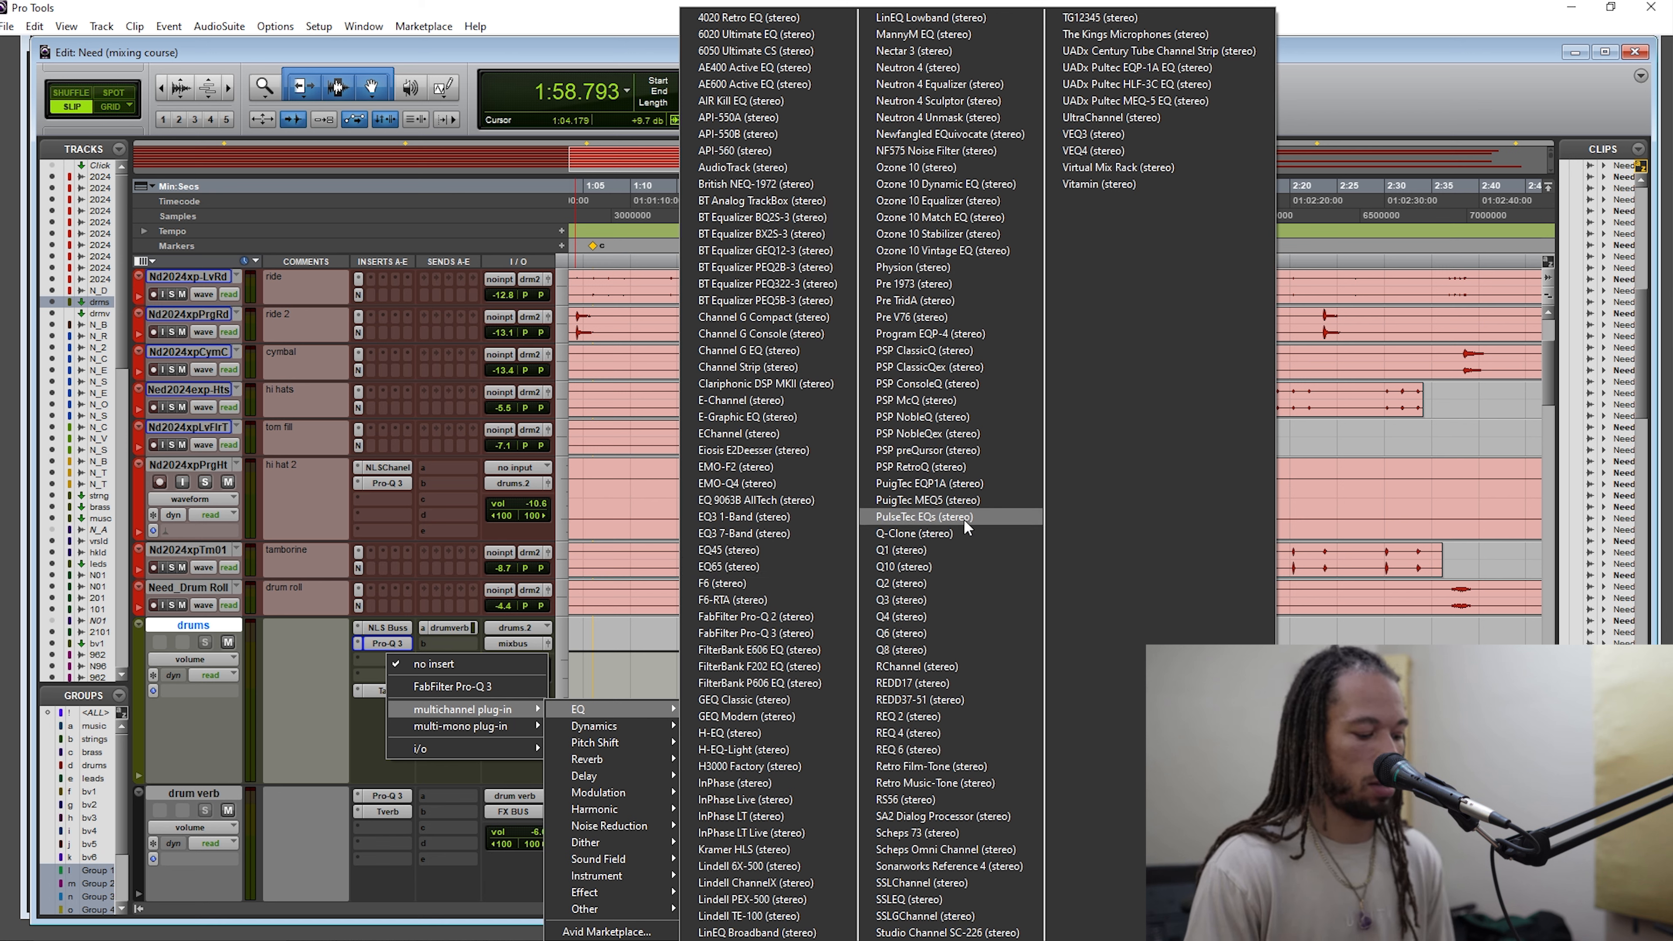
key("u")
key("Down")
key("Down")
key("Down")
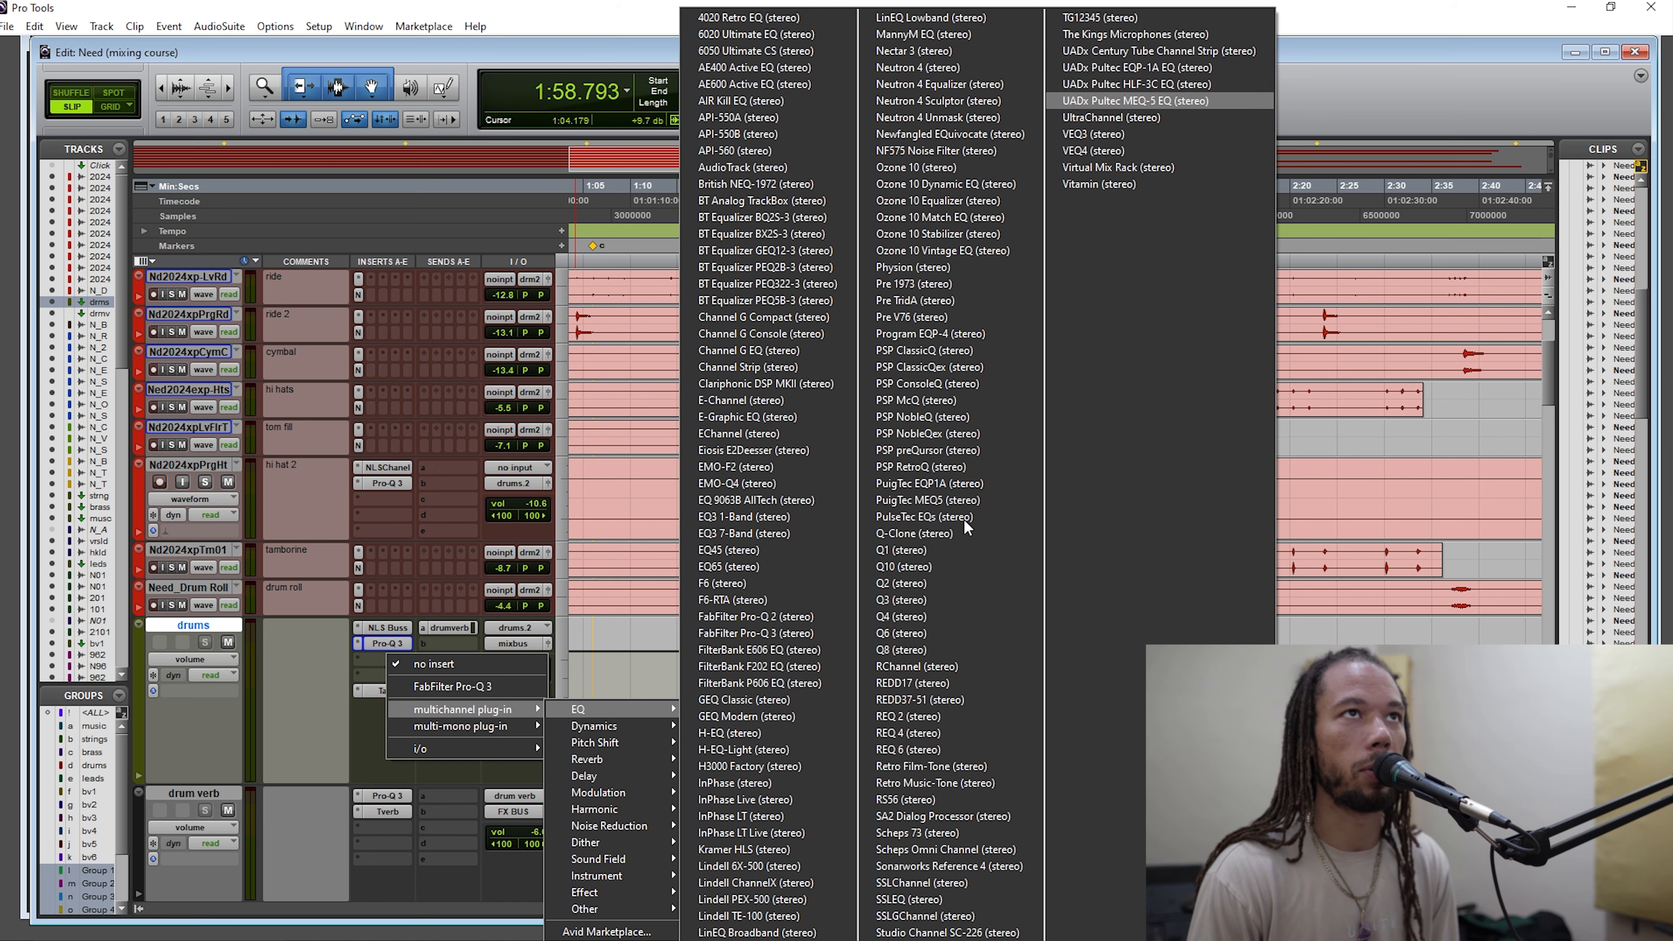
key("Up")
key("Up")
key("Return")
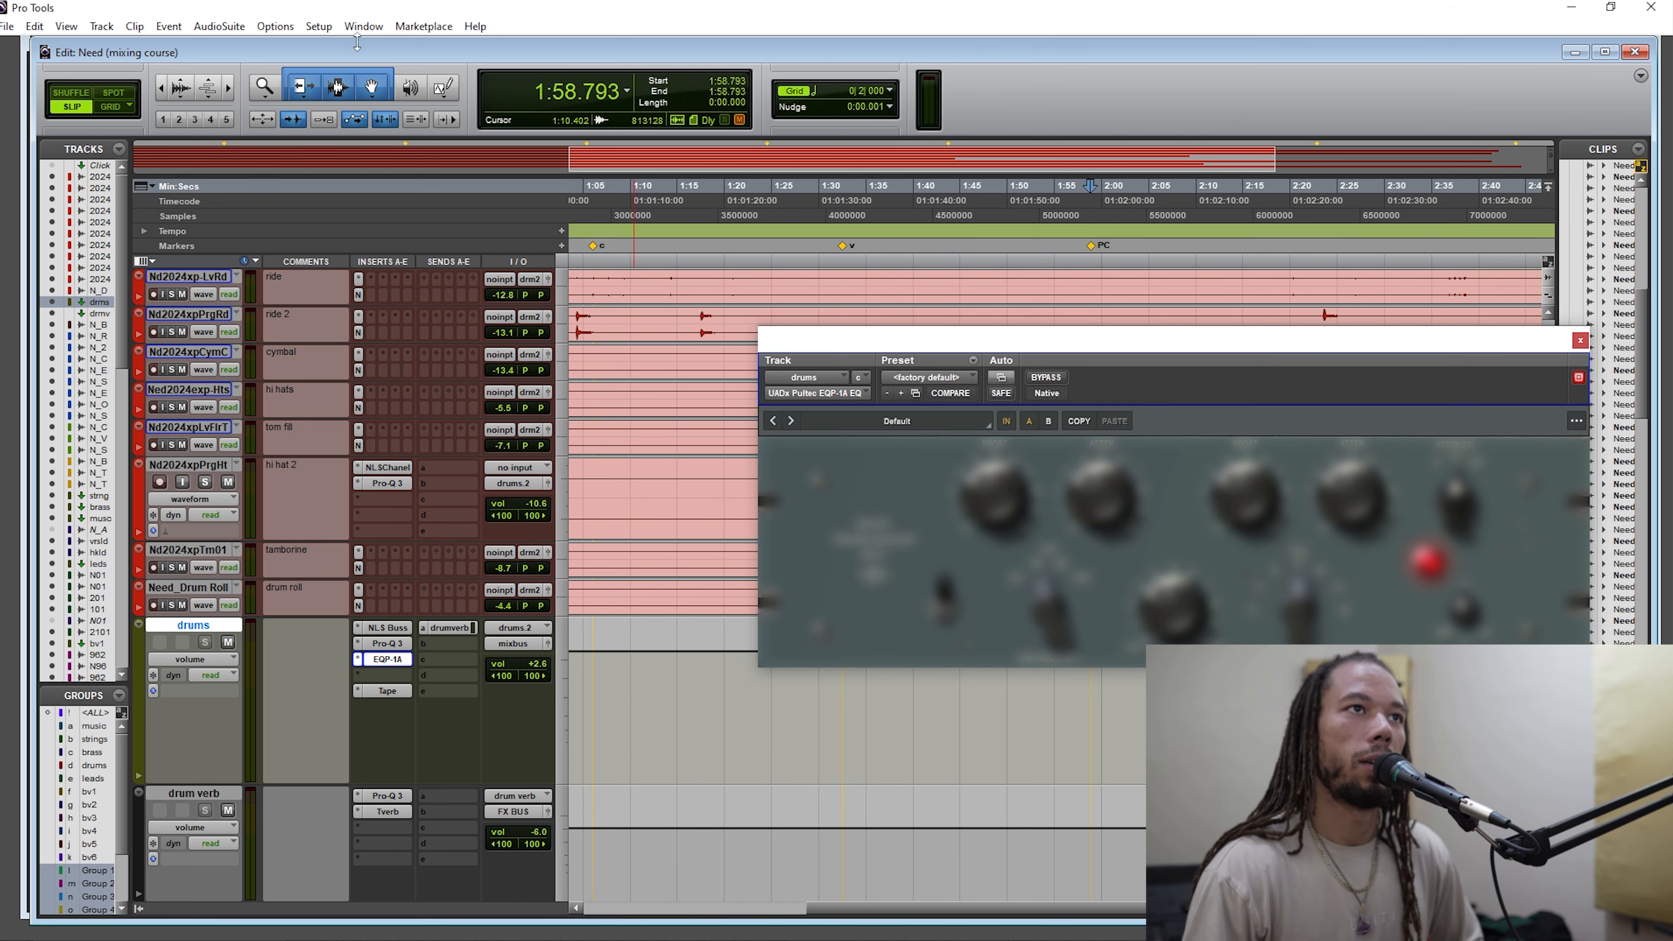
left_click_drag(1109, 335, 432, 297)
left_click_drag(556, 307, 584, 260)
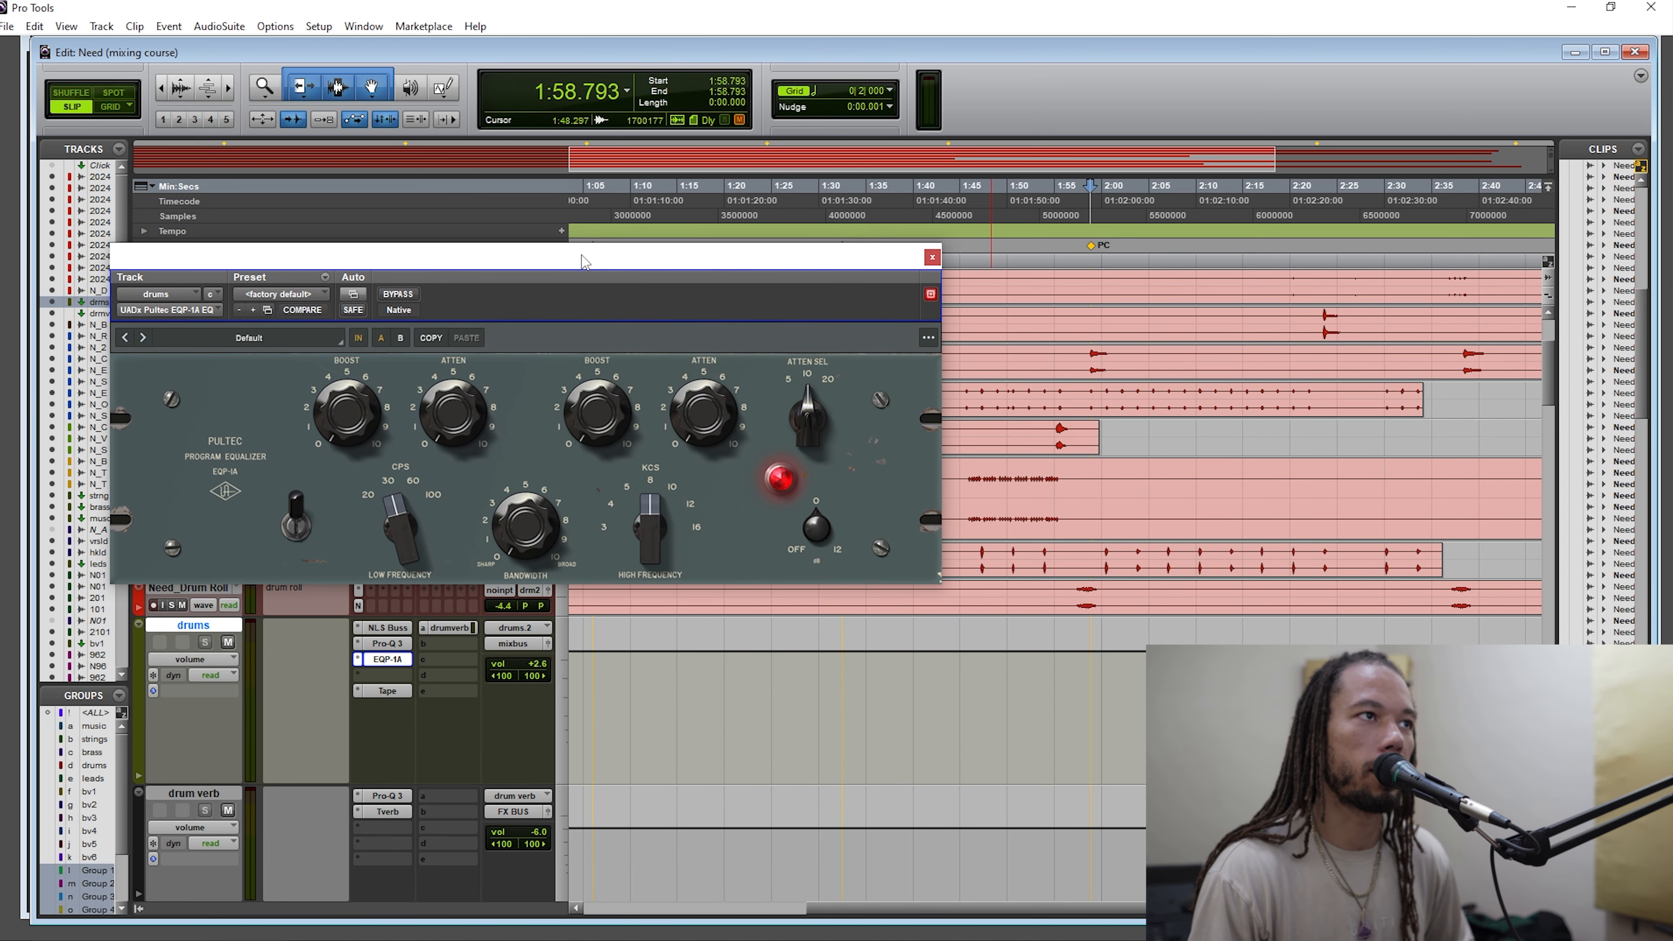
Go over the Pultec's high-frequency selector, bandwidth and high attenuation controls, and shift its window slightly.
mouse_move(652, 521)
left_mouse_down()
mouse_move(652, 587)
mouse_move(651, 540)
left_mouse_up()
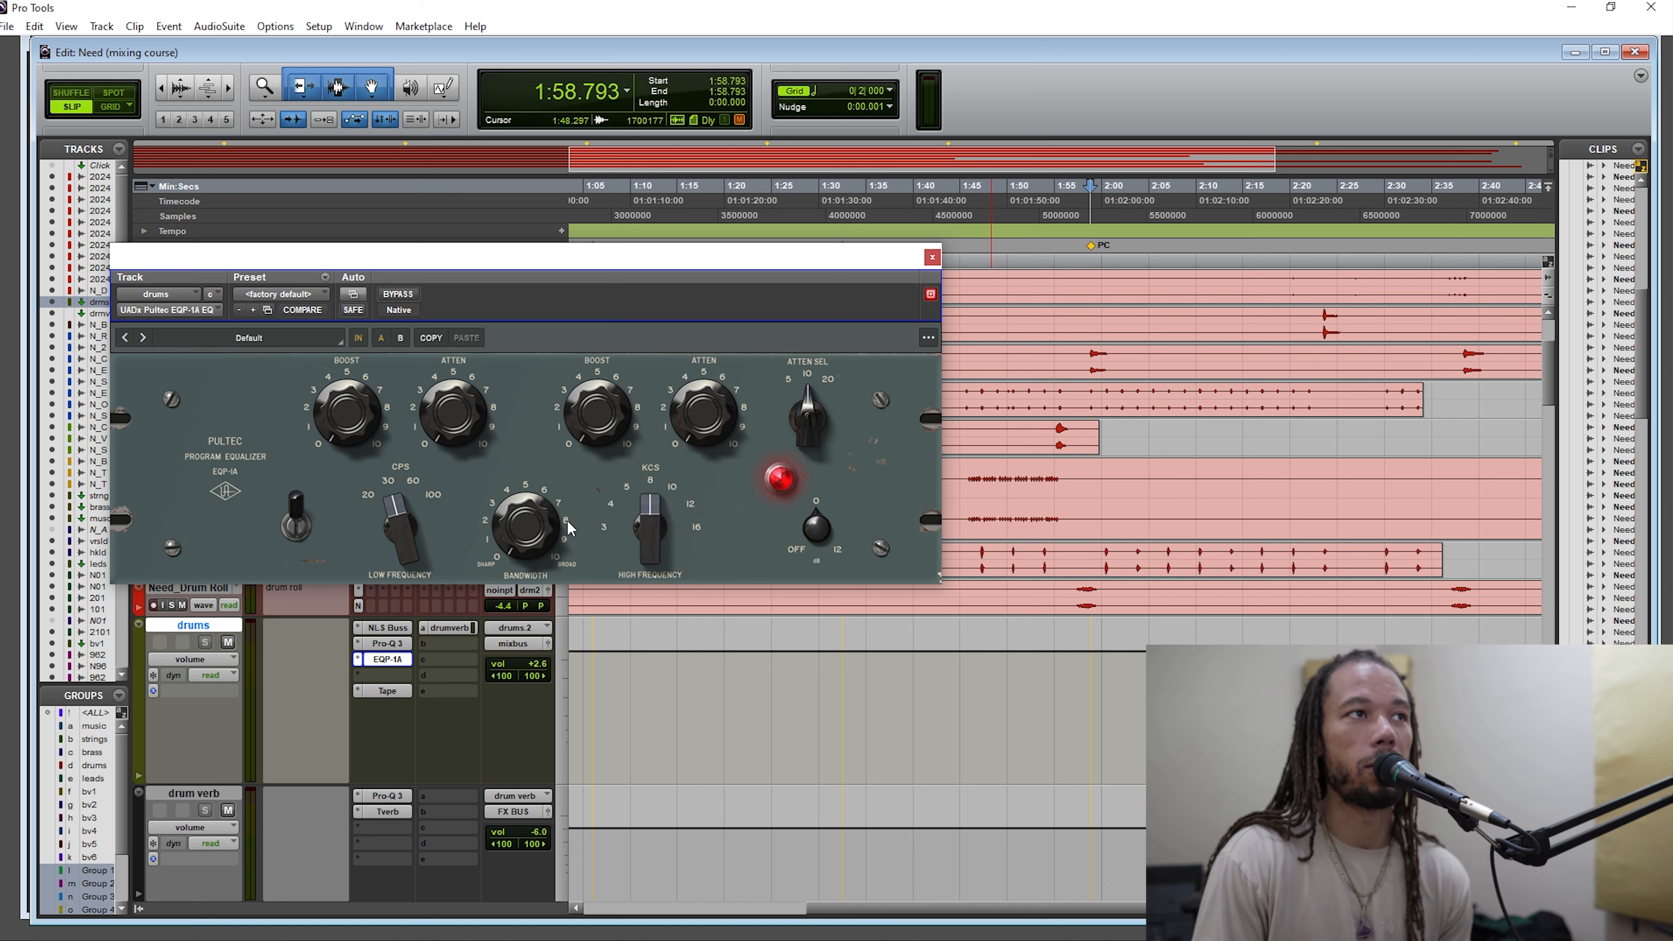
mouse_move(543, 547)
left_mouse_down()
mouse_move(538, 521)
mouse_move(540, 546)
left_mouse_up()
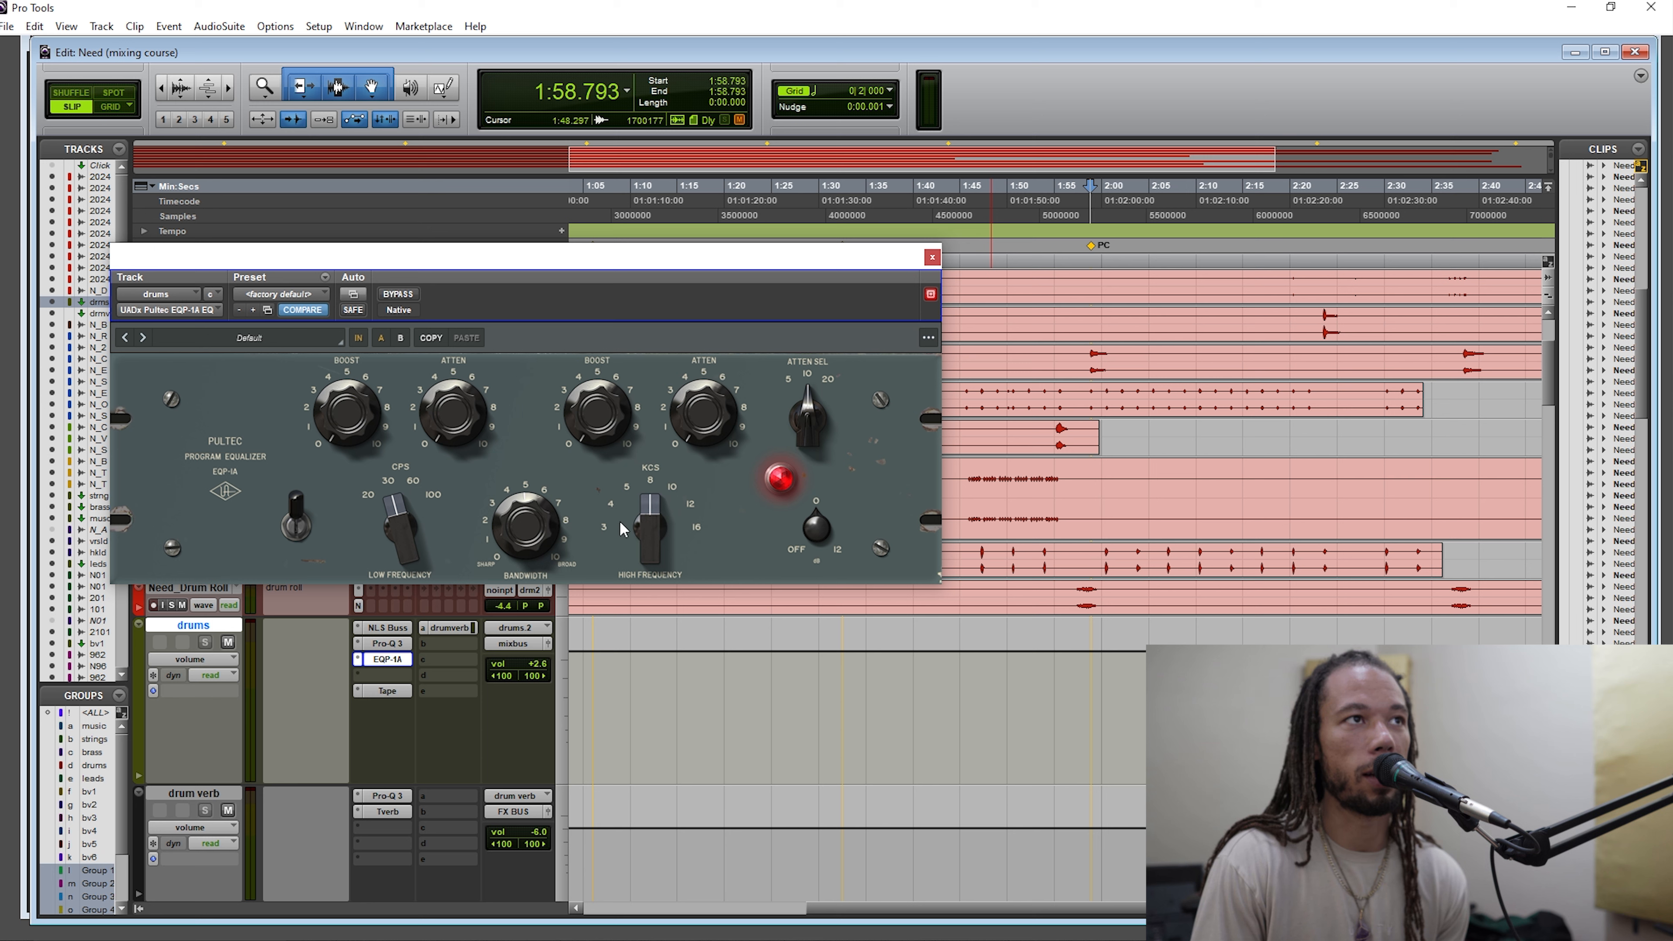
mouse_move(651, 537)
left_mouse_down()
mouse_move(653, 516)
mouse_move(656, 545)
left_mouse_up()
left_click_drag(712, 425, 722, 487)
left_click_drag(707, 259, 717, 270)
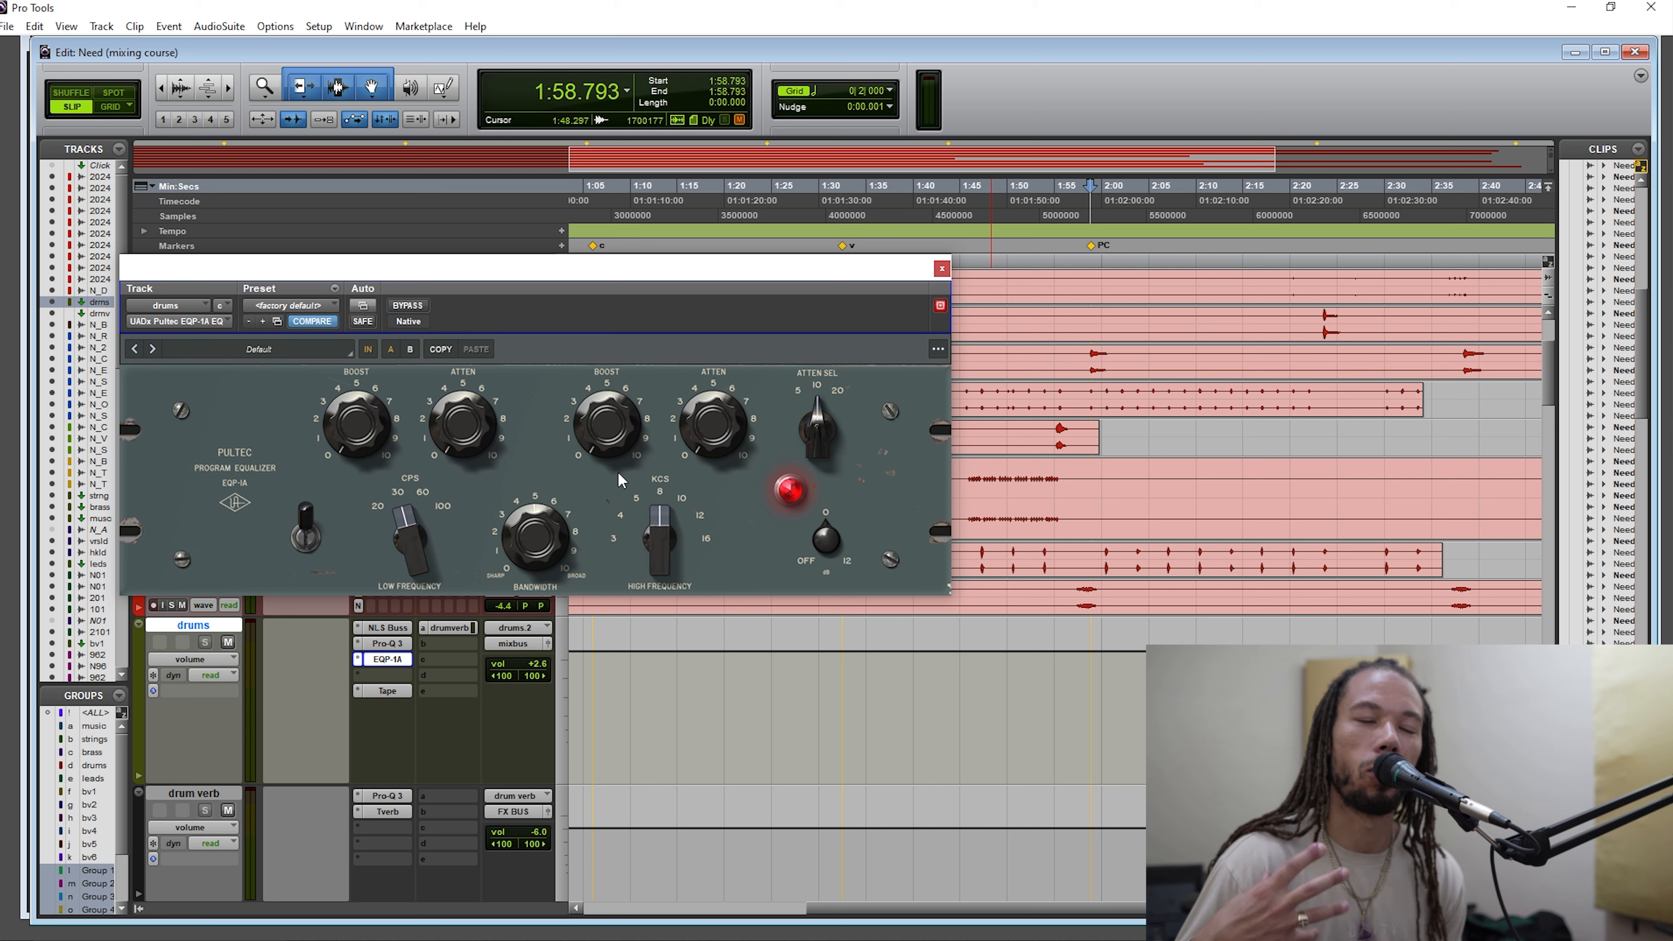
Turn the Pultec's high-frequency selector up to 16, shift its window, and toggle its bypass on and off.
mouse_move(657, 548)
left_mouse_down()
mouse_move(667, 499)
mouse_move(673, 534)
left_mouse_up()
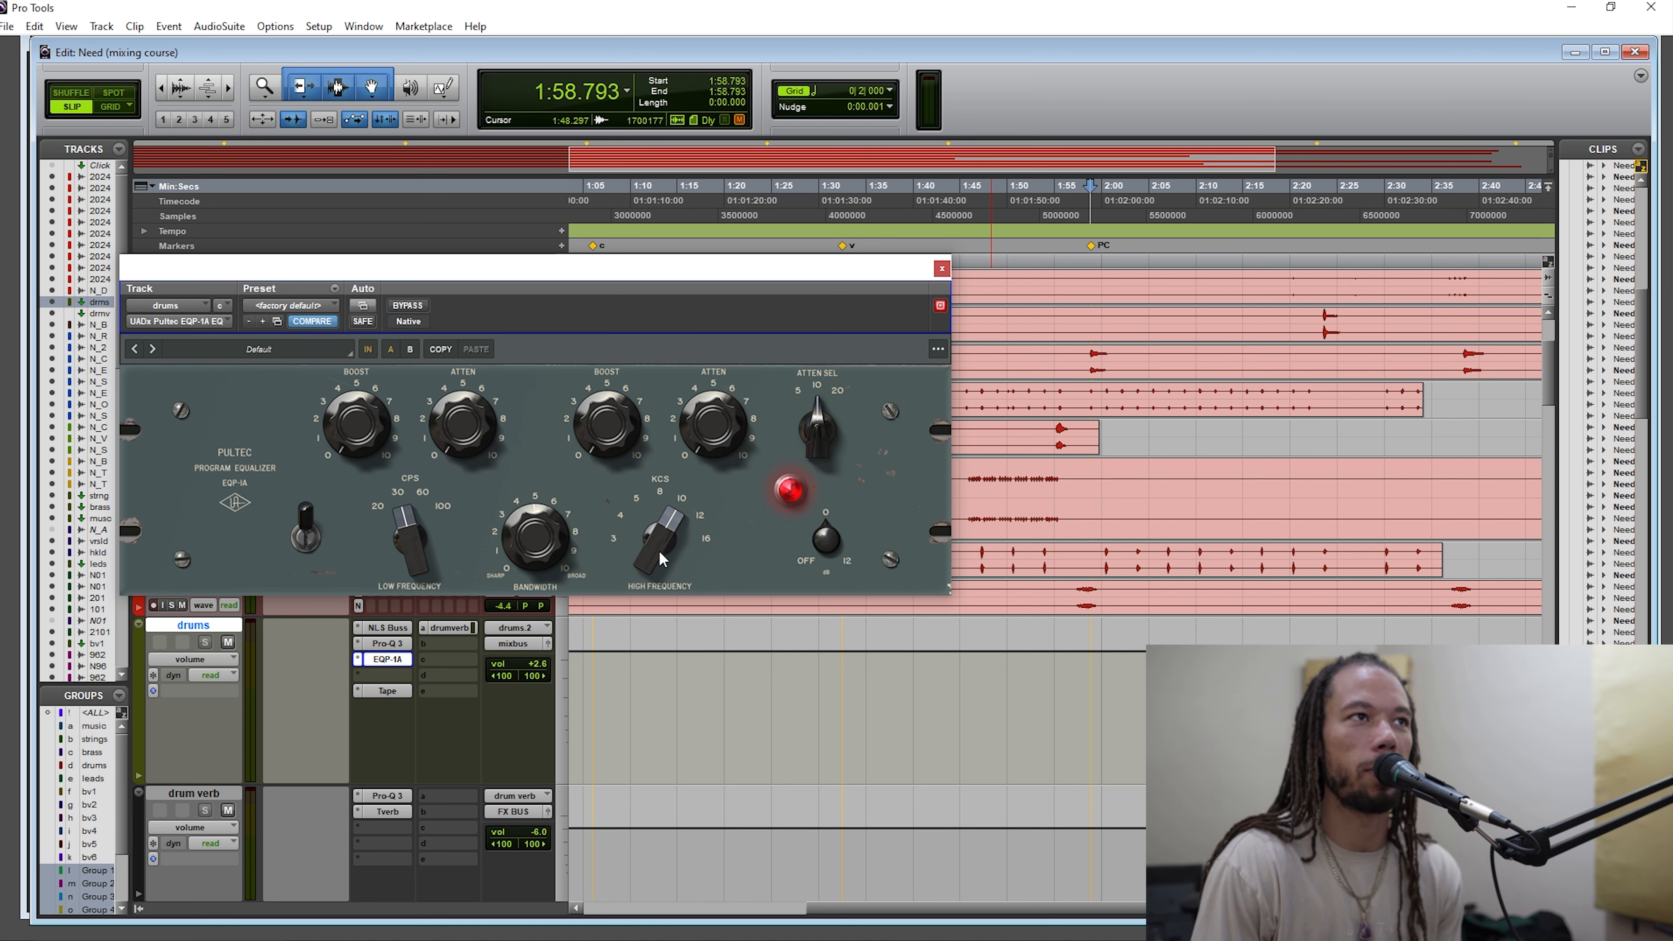
left_click_drag(661, 560, 676, 476)
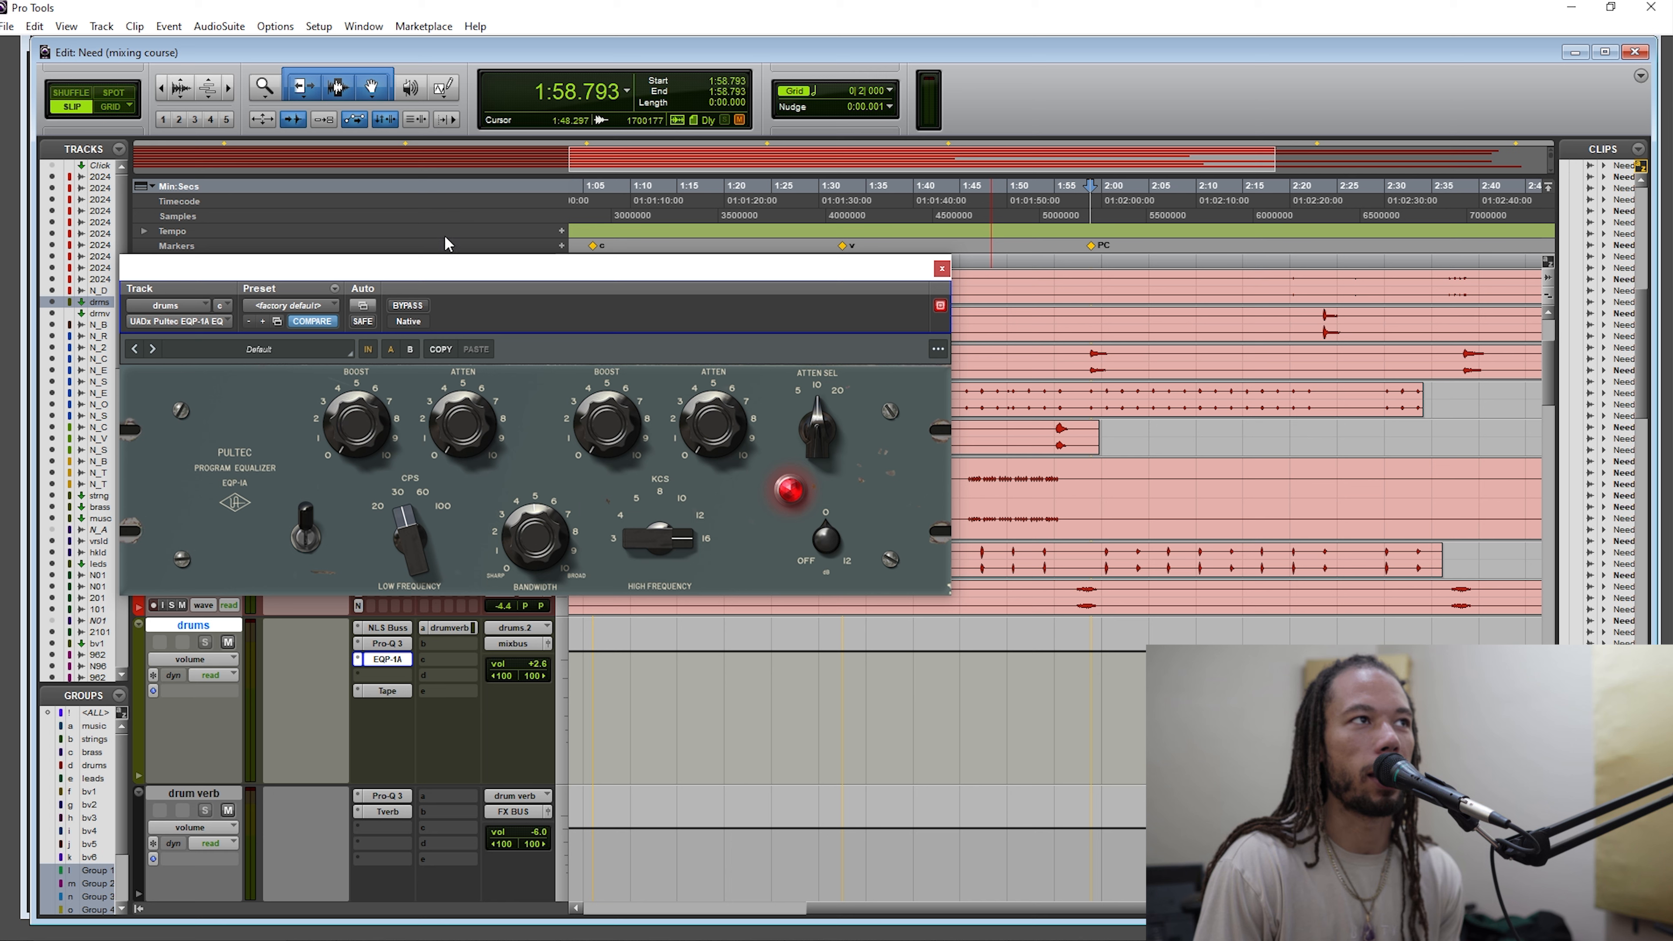
left_click_drag(472, 268, 483, 228)
left_click(429, 270)
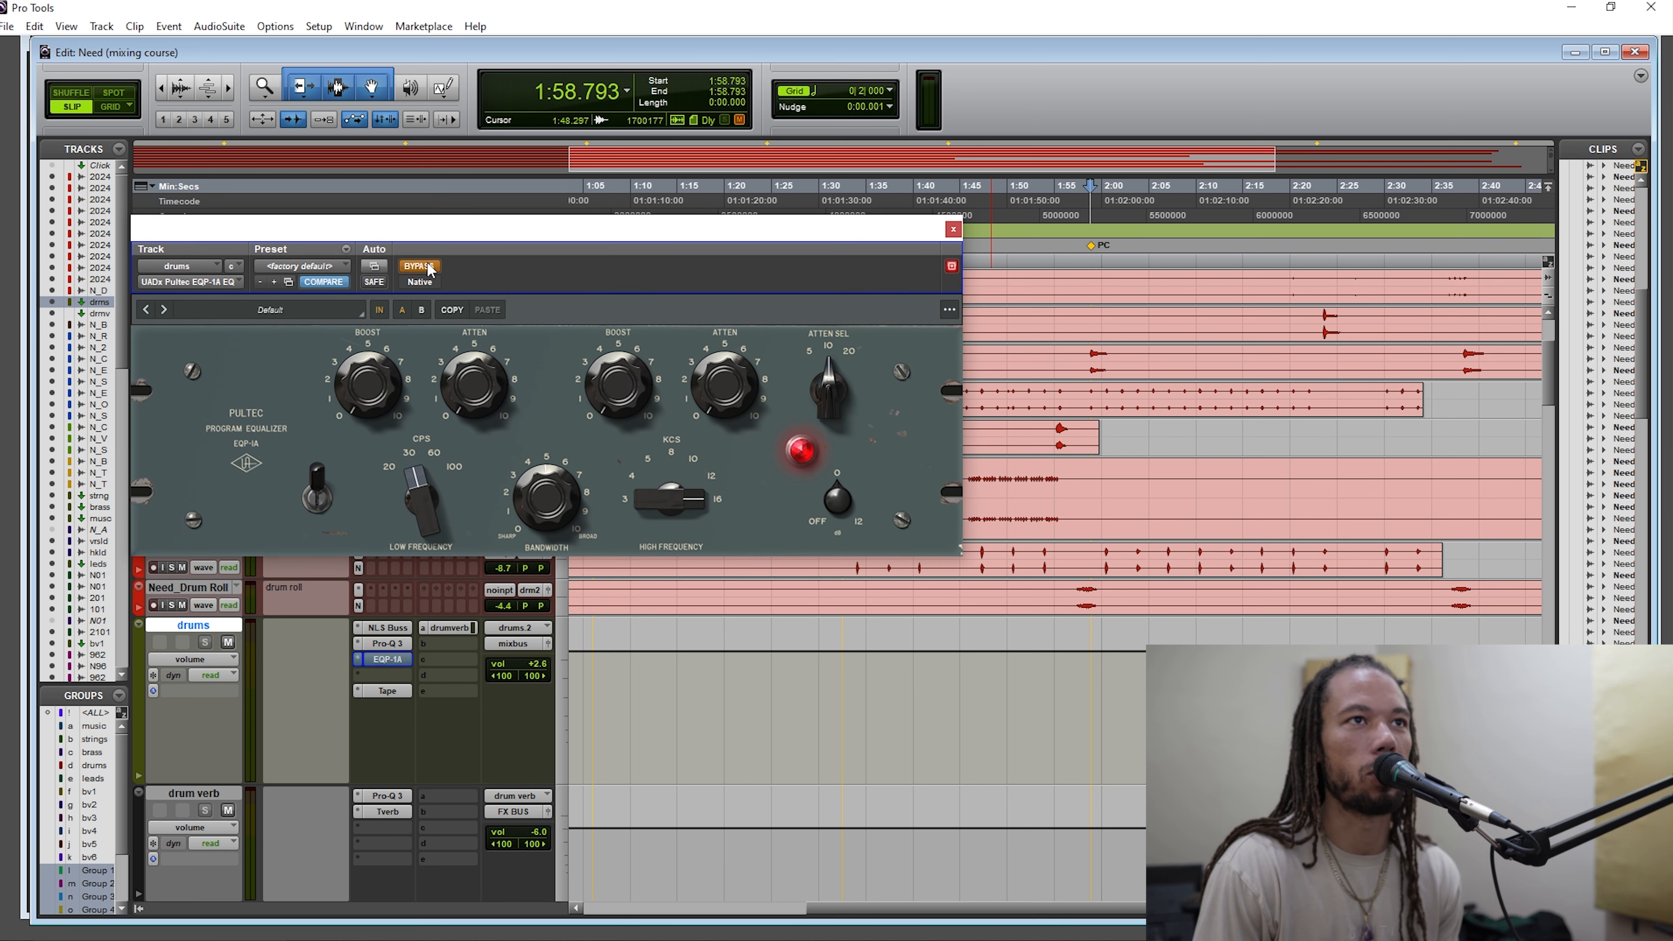
left_click(430, 270)
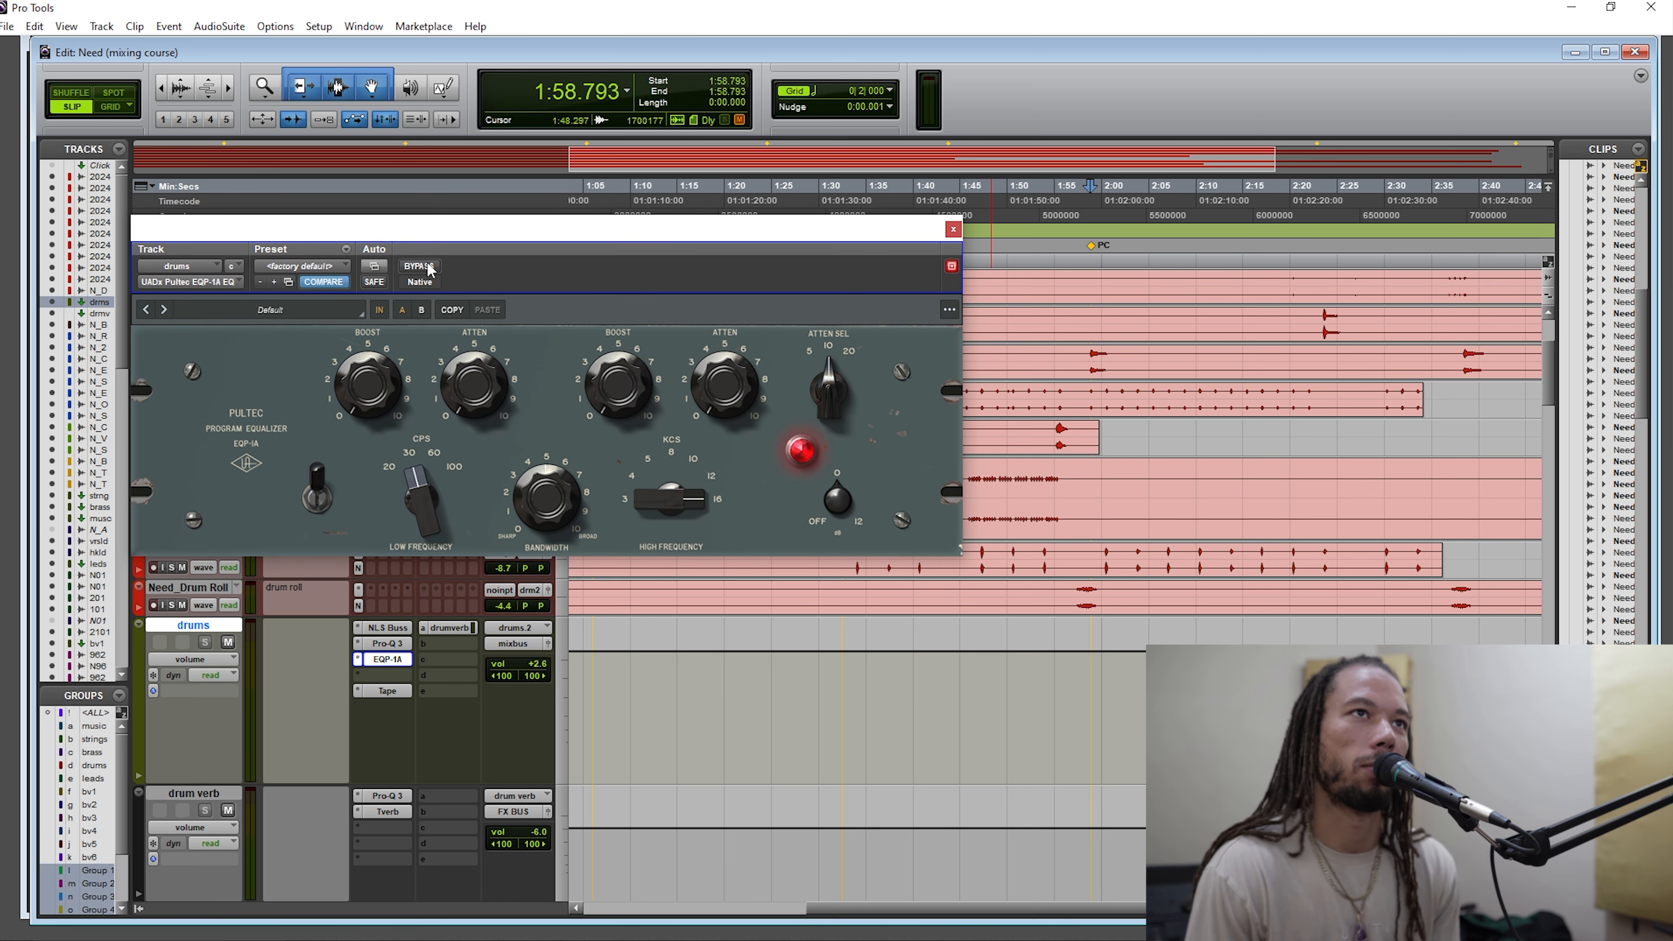
Play from 1:58.421 while adjusting the Pultec's high attenuation, settle the high-frequency selector on 12, and stop.
left_click(1085, 231)
key("space")
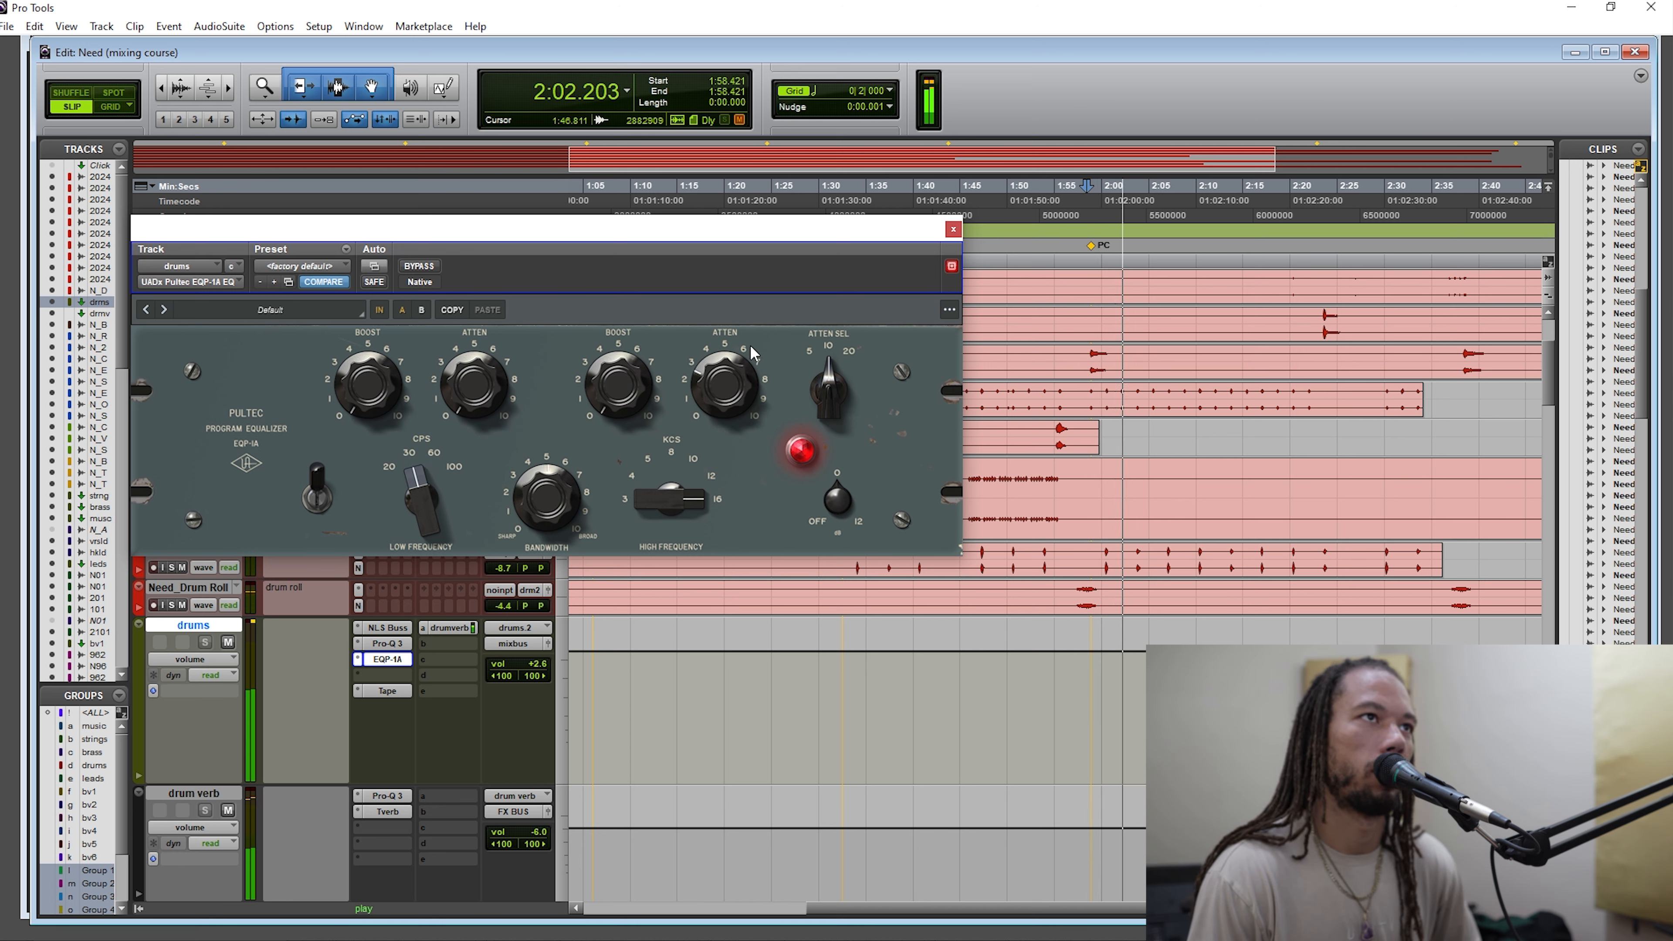
left_click_drag(752, 369, 737, 404)
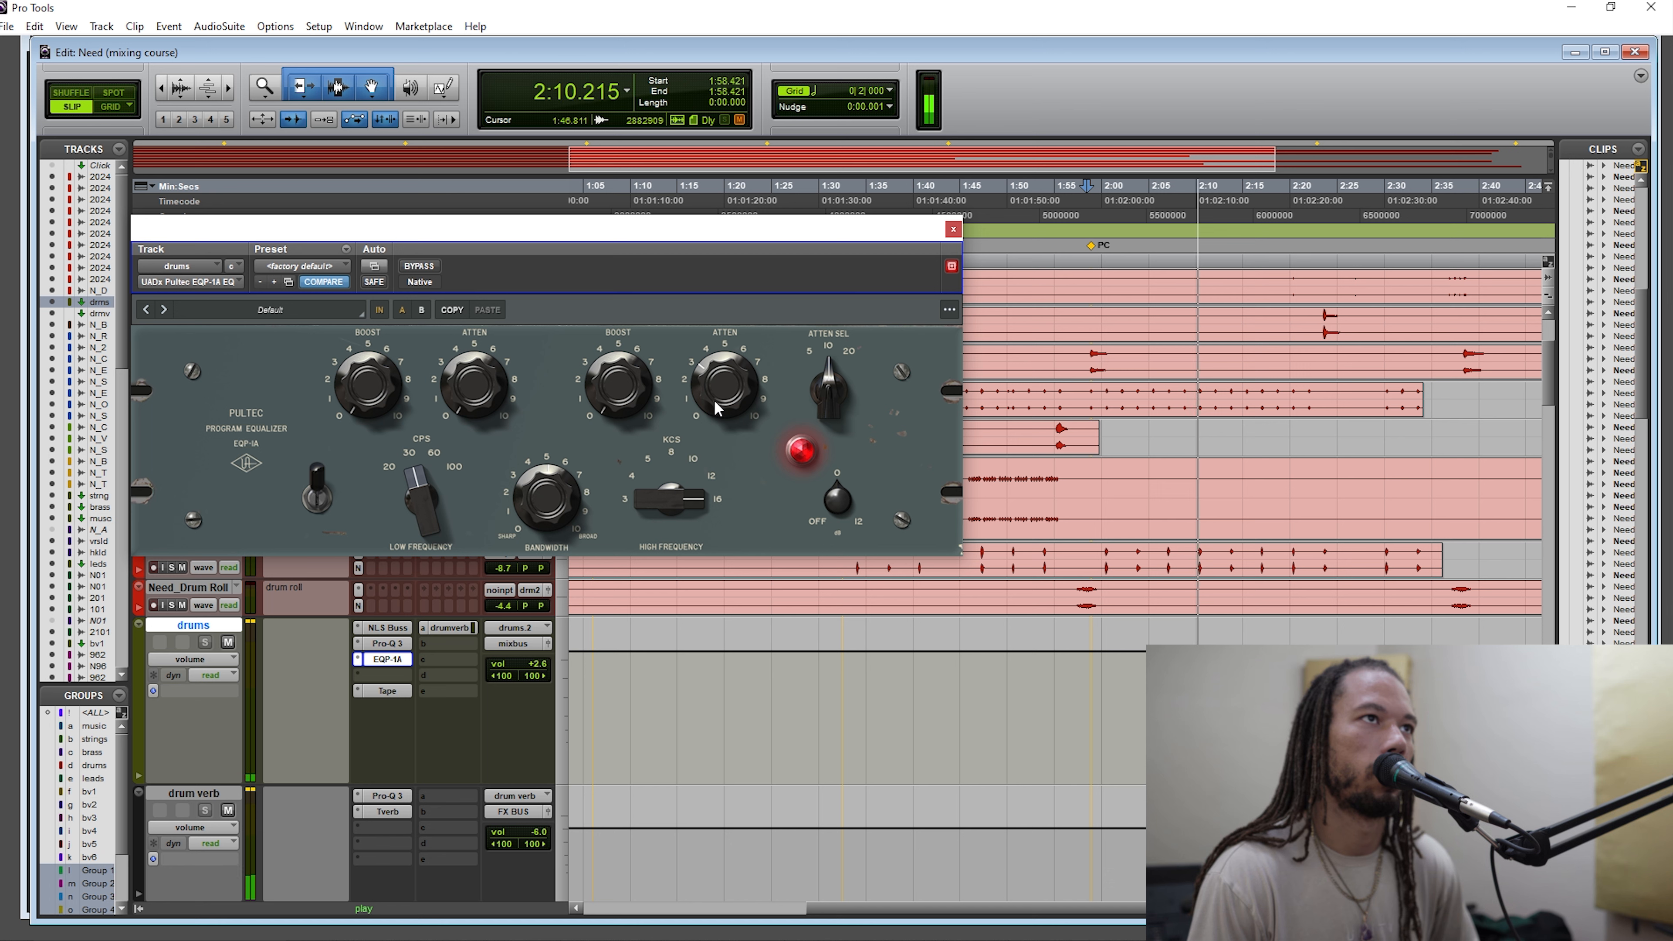
left_click_drag(713, 420, 721, 407)
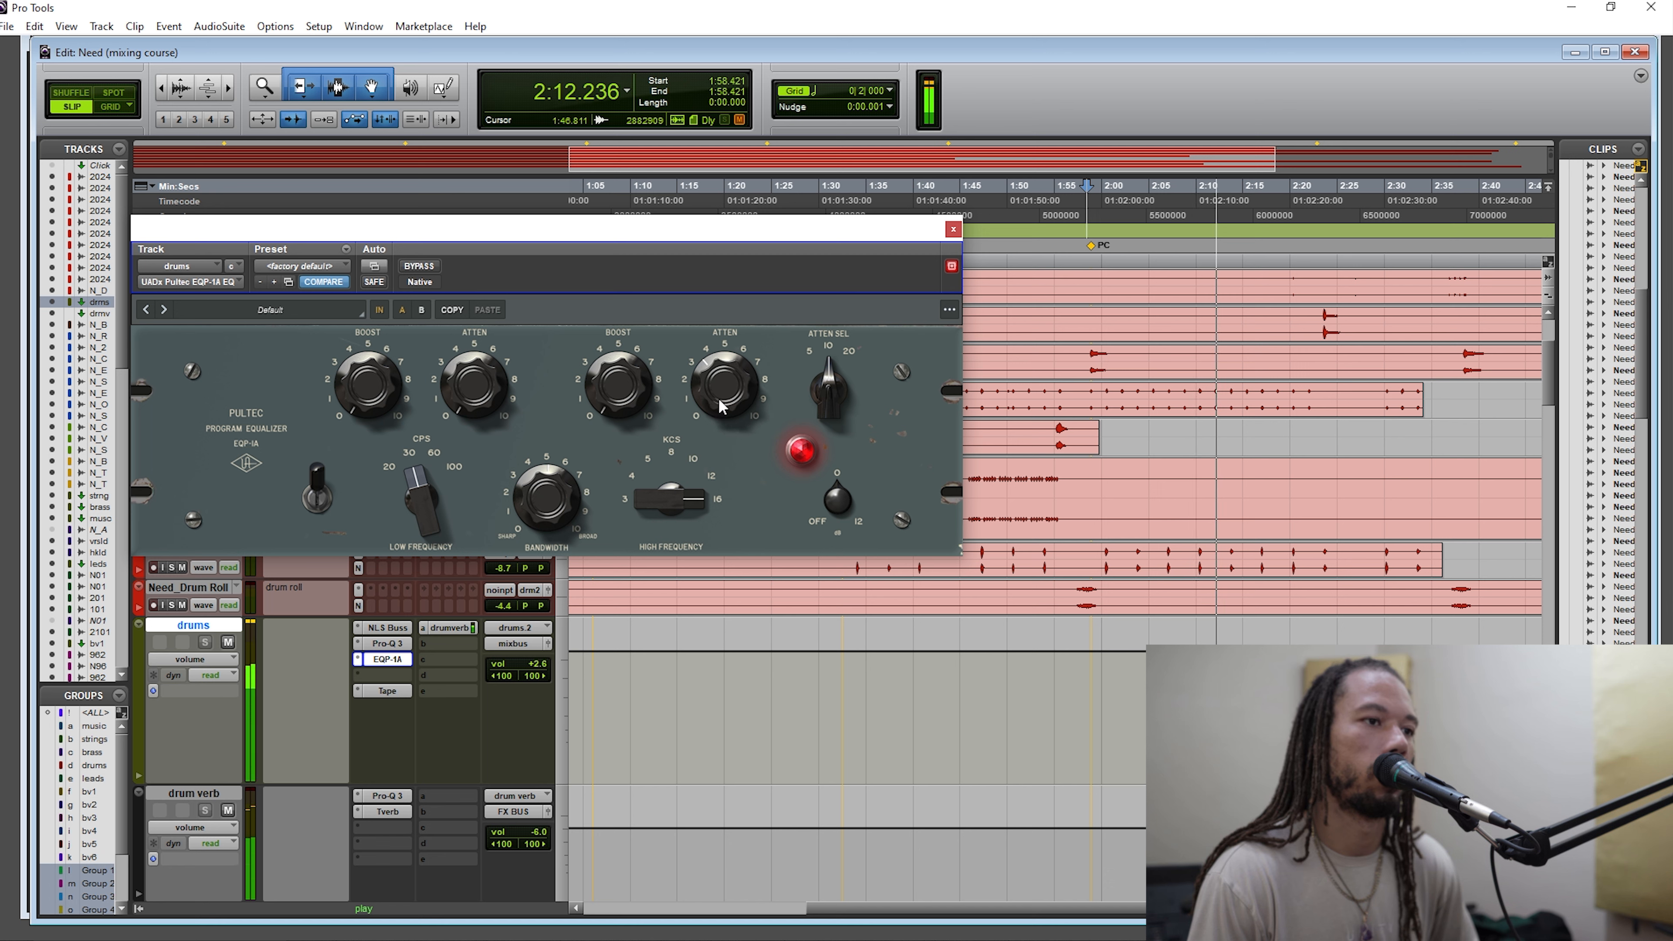
left_click_drag(666, 501, 659, 531)
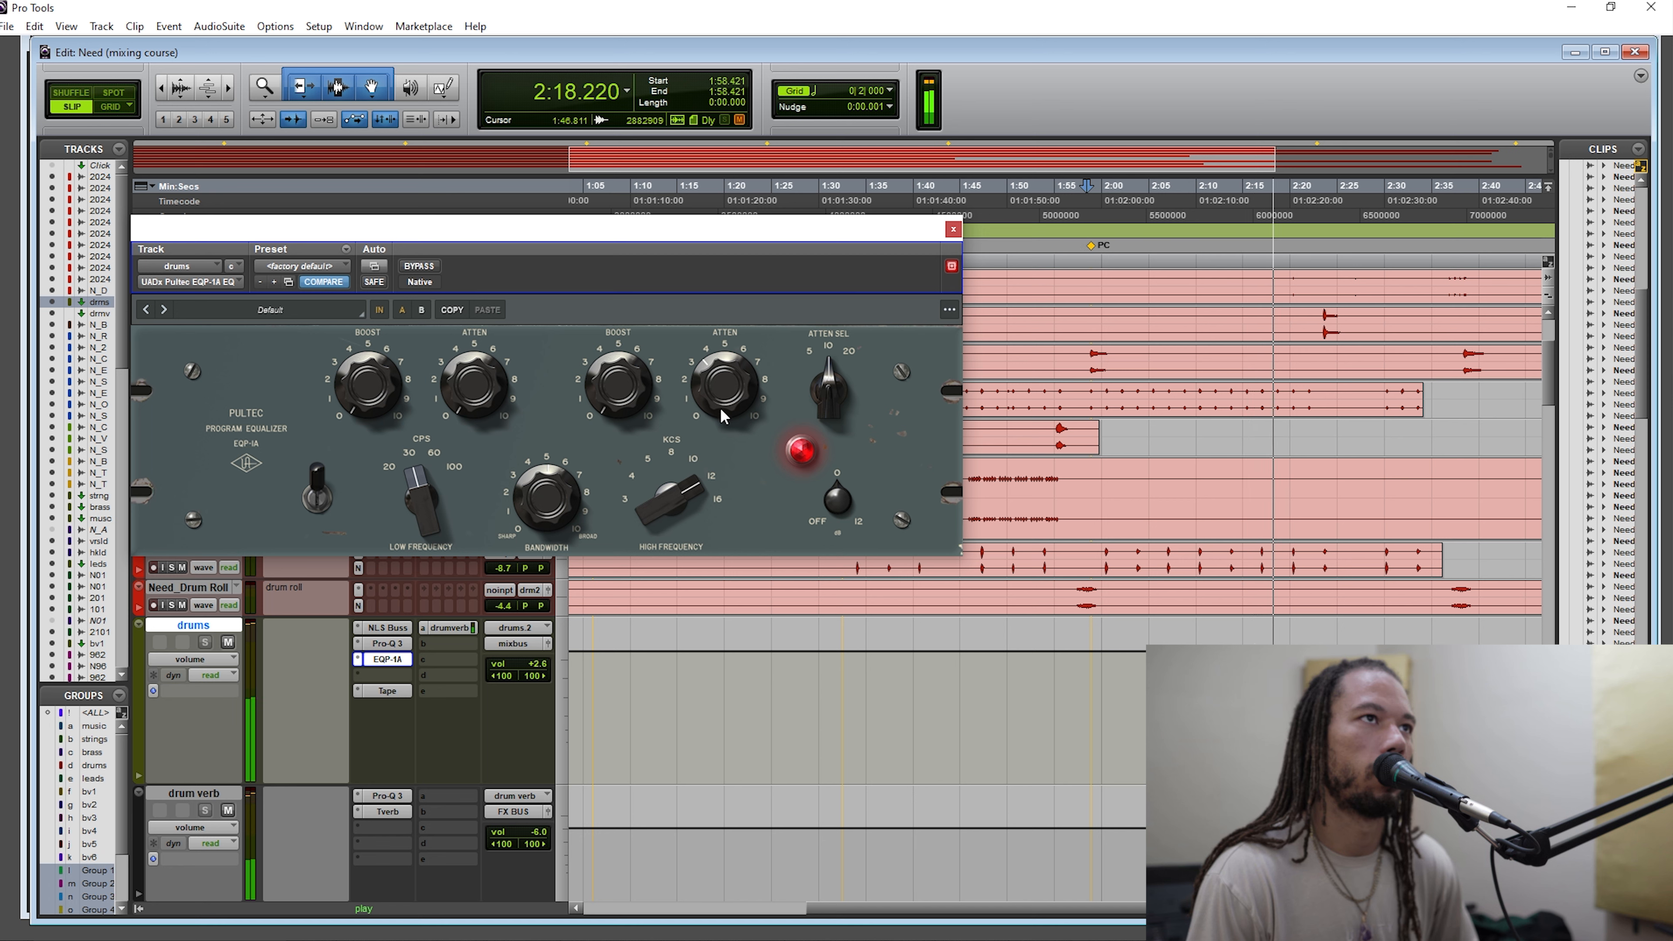
left_click_drag(670, 523, 677, 570)
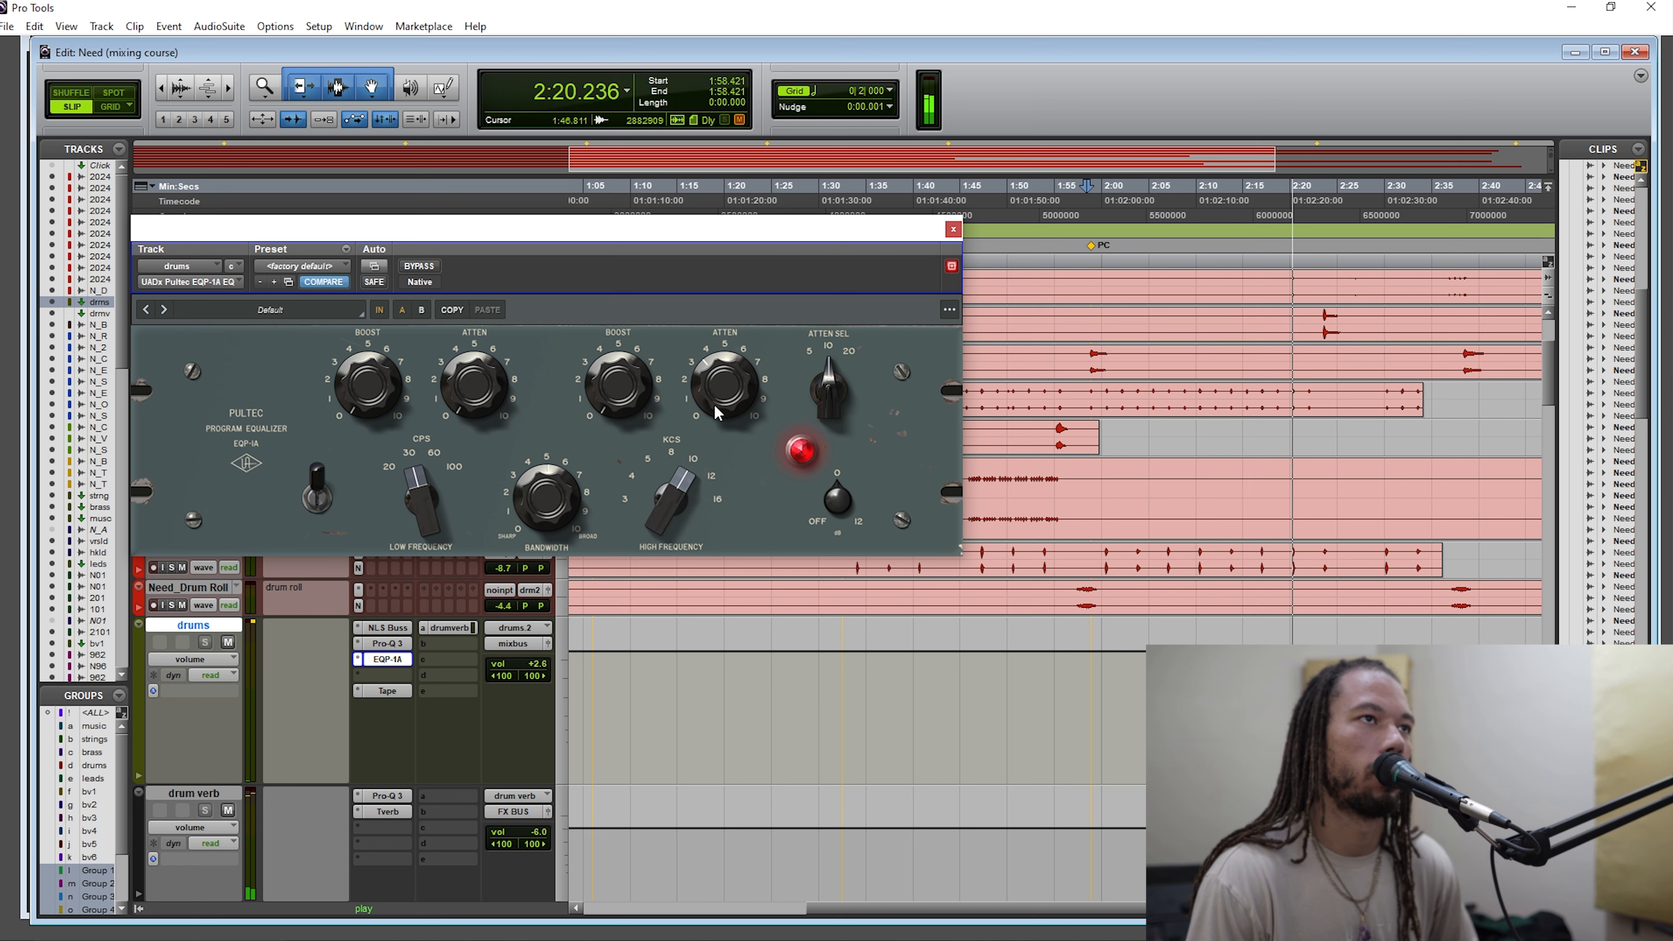
left_click_drag(672, 513, 670, 449)
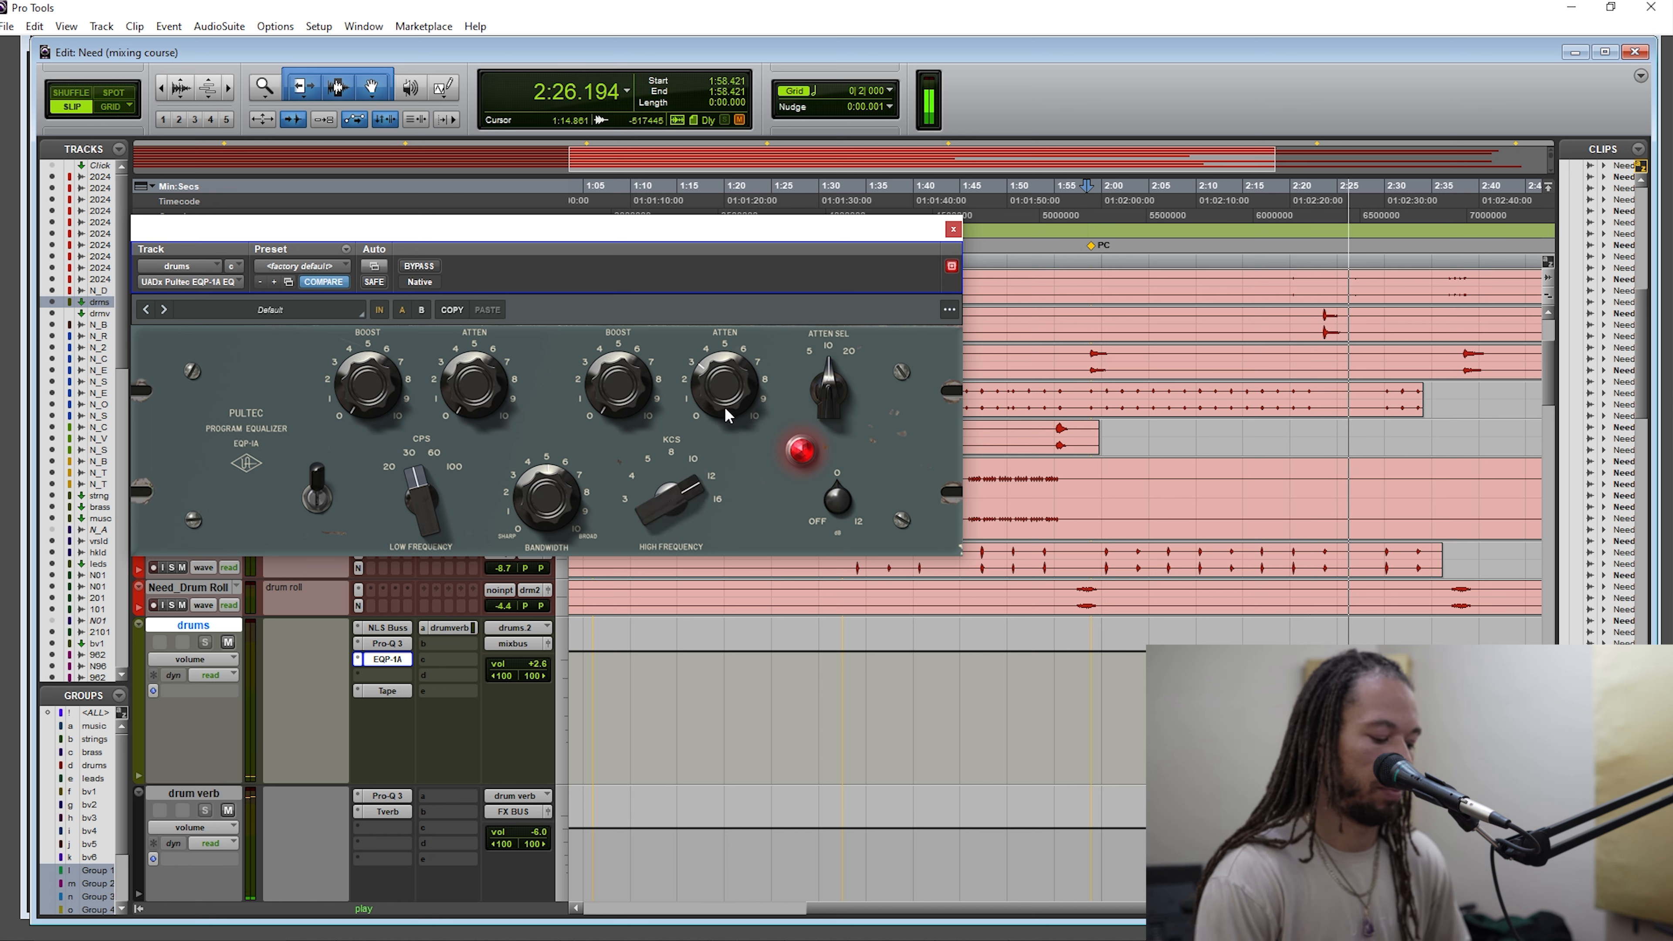
key("space")
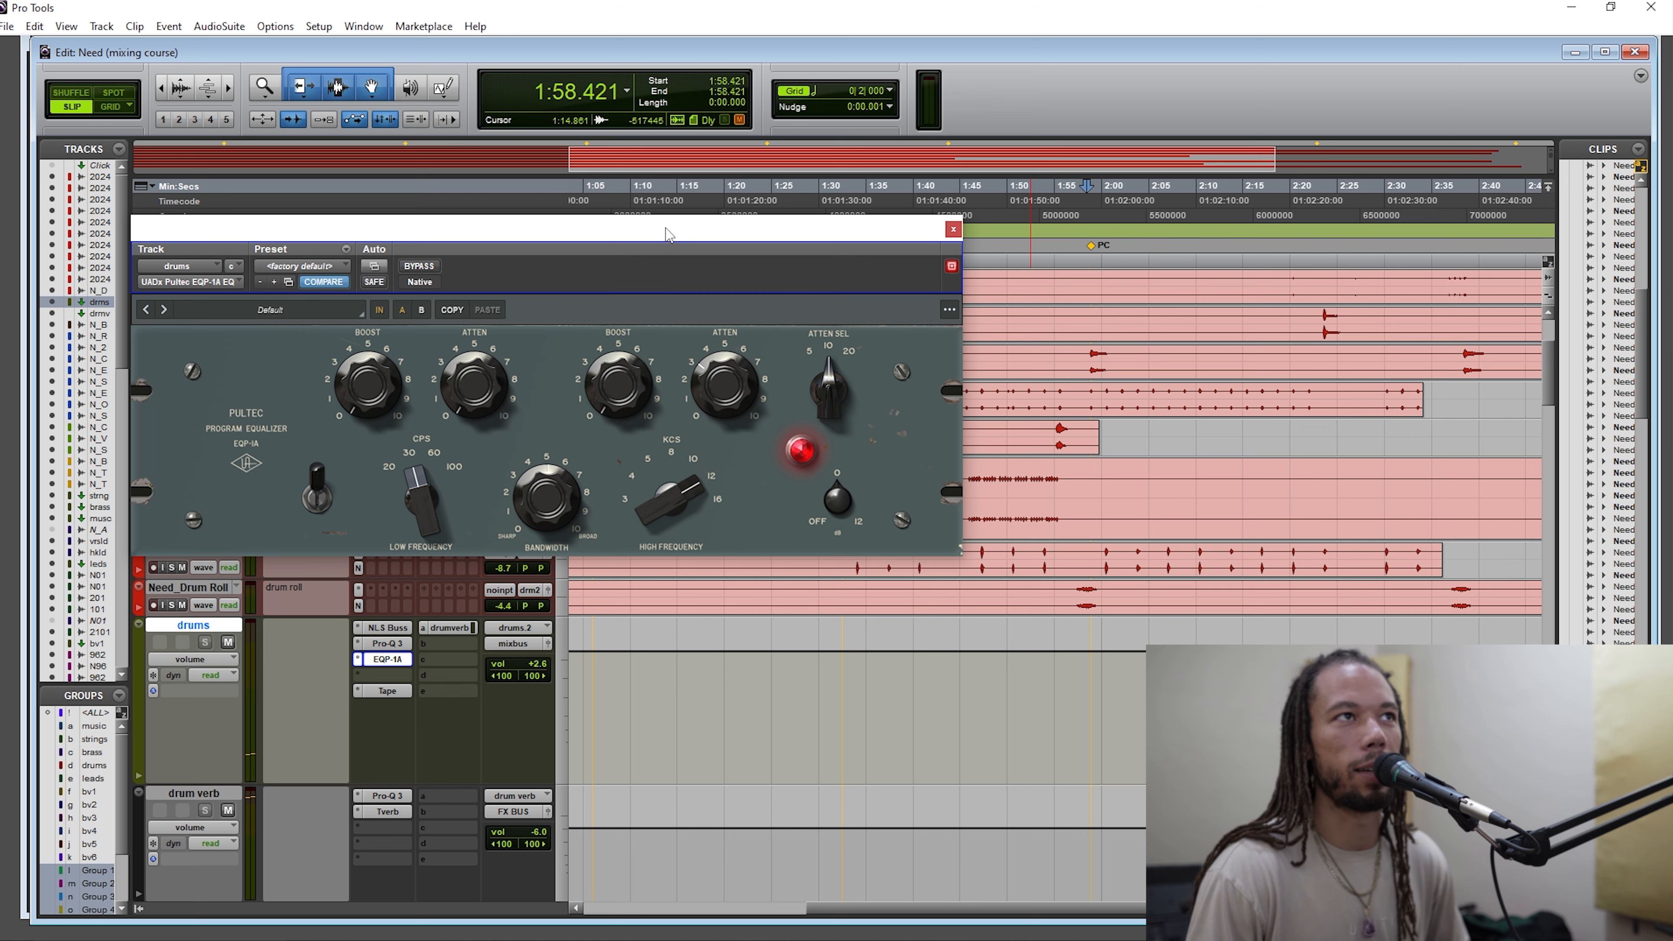
Compare the drums with the Pultec bypassed and active from 1:58.421, with its window moved clear of the timeline.
left_click_drag(668, 234, 688, 268)
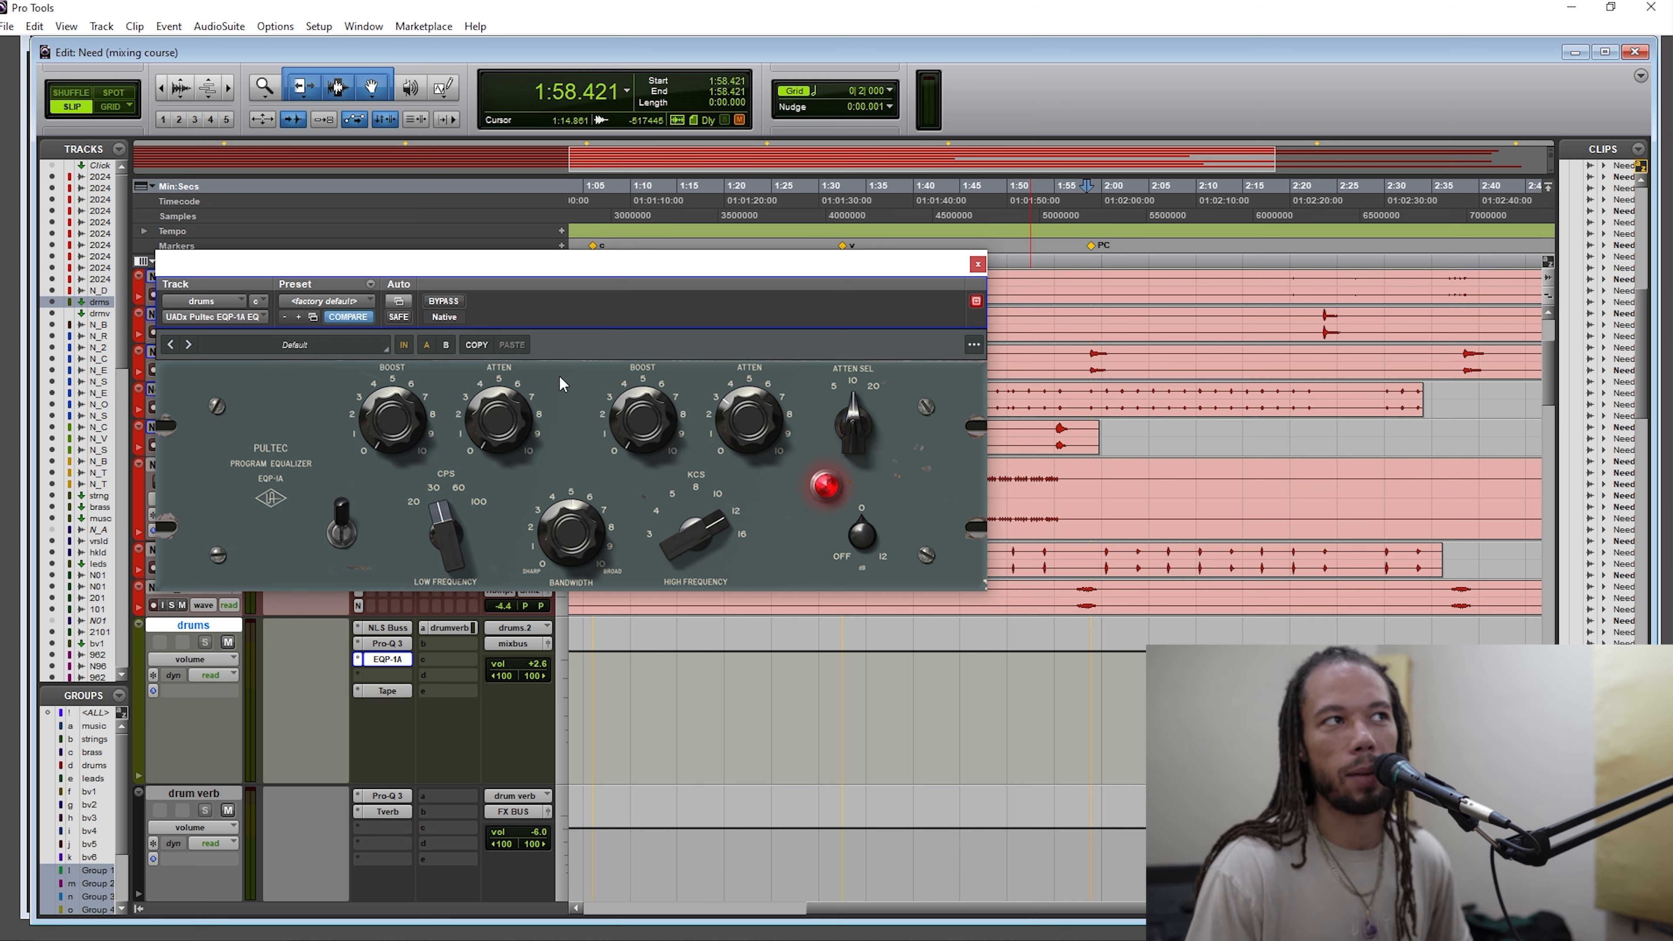
left_click_drag(637, 274, 644, 293)
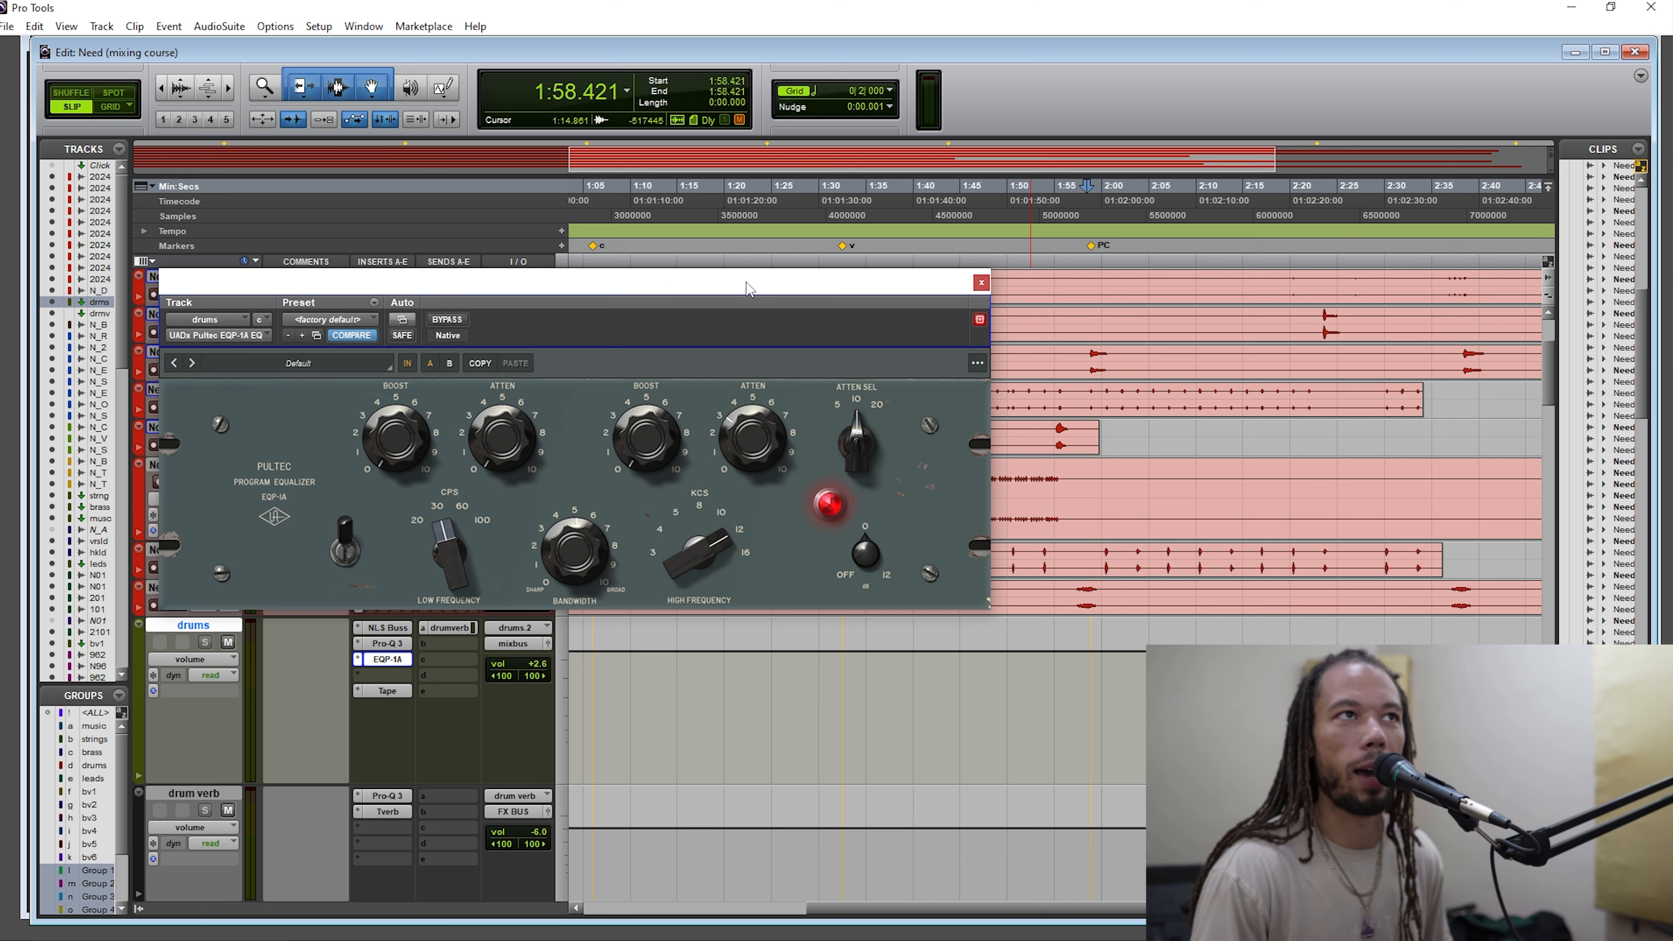
left_click_drag(746, 283, 726, 299)
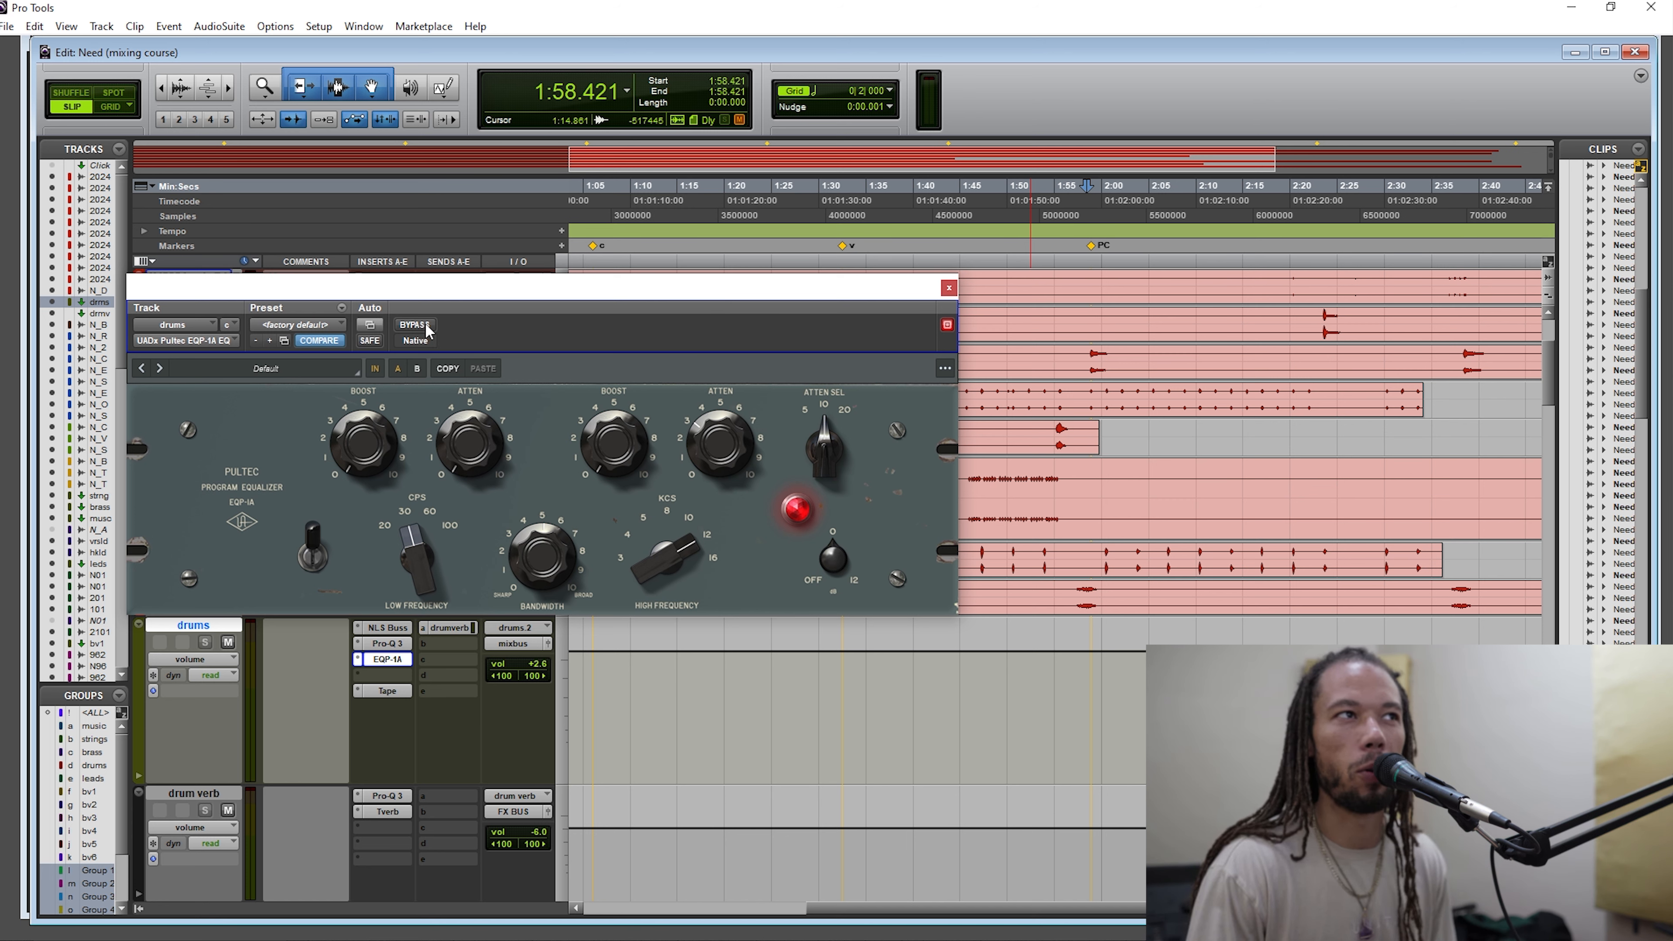
key("space")
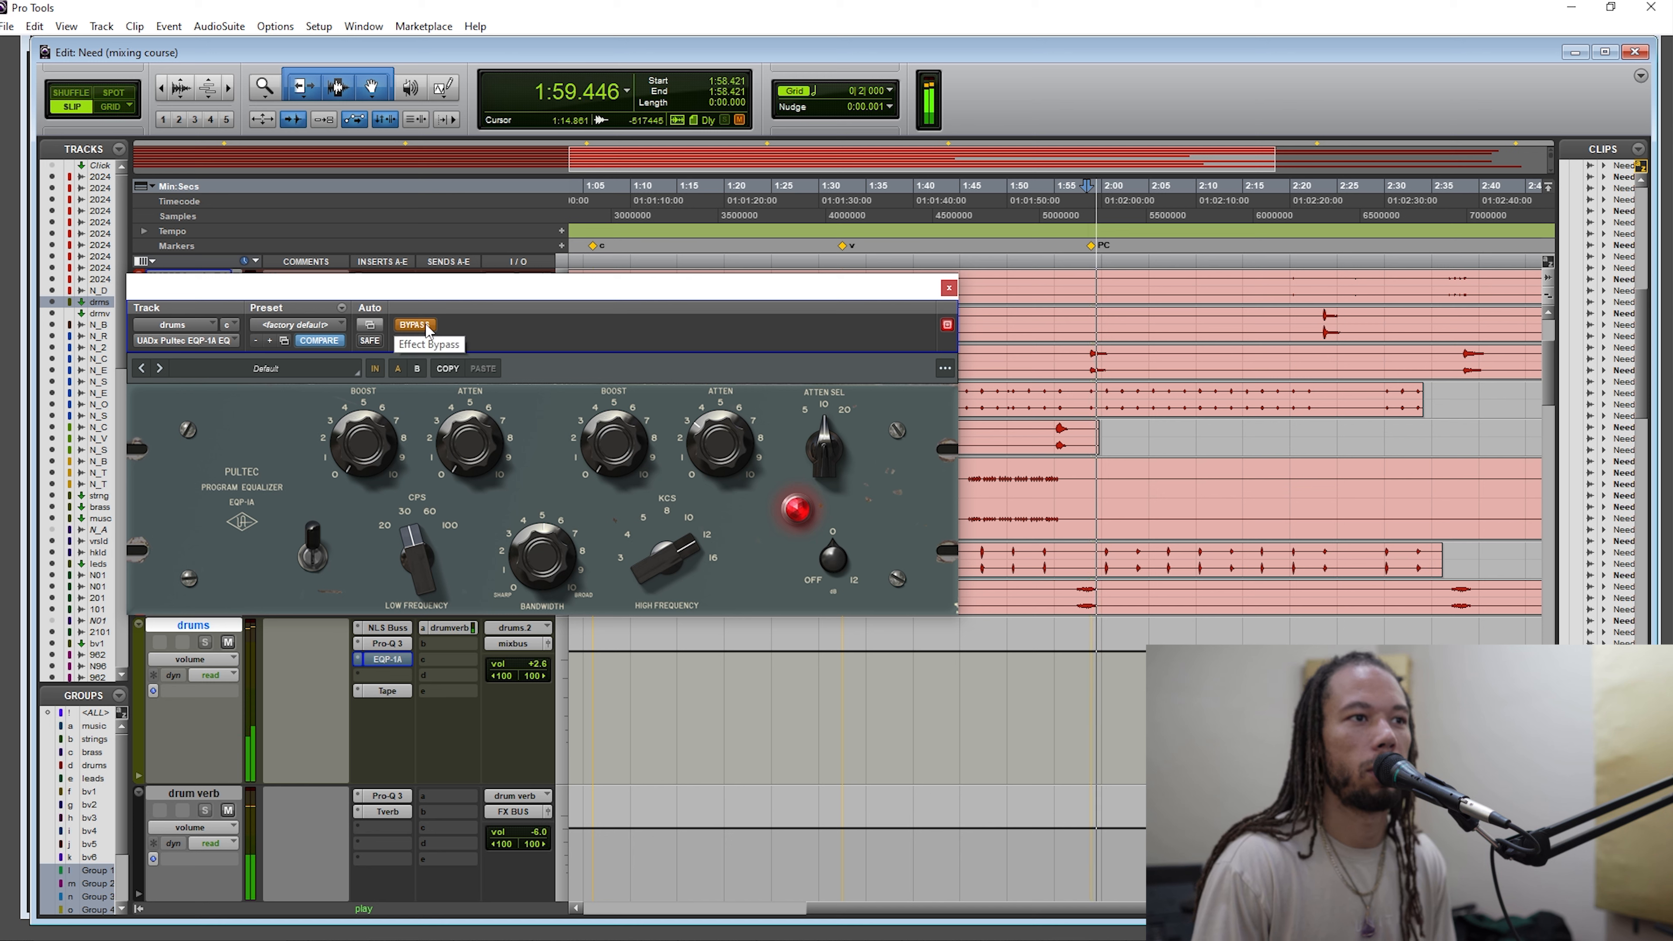
left_click(427, 325)
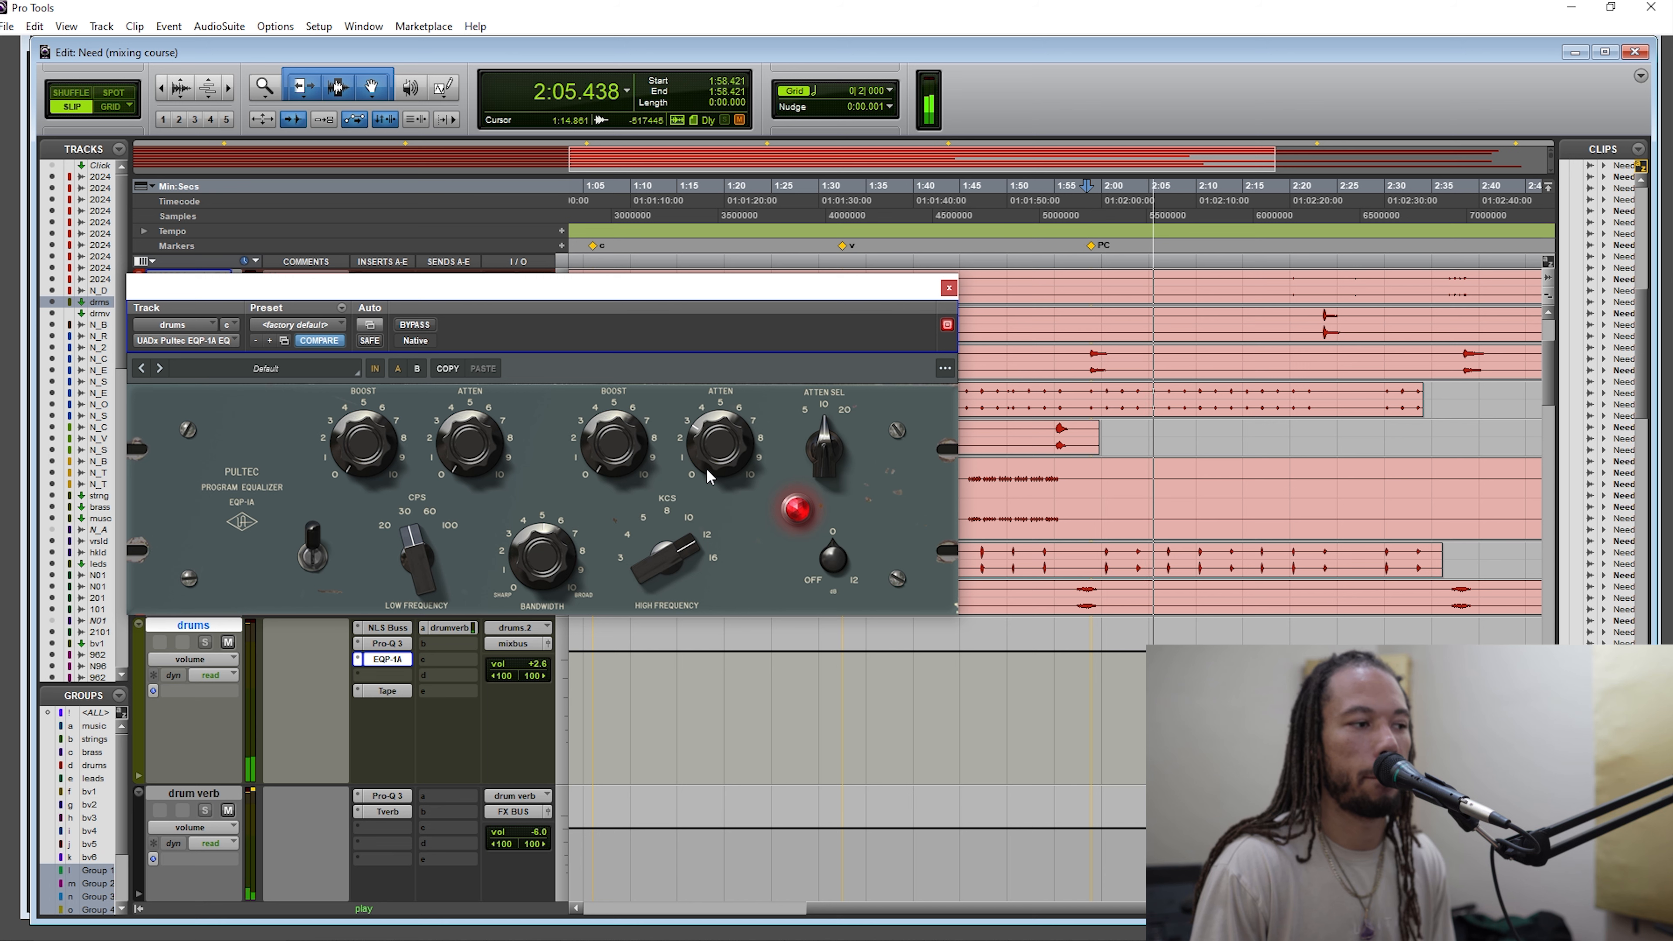
key("space")
Bypass the Pultec, play from 1:31.858, switch it back in during playback for comparison, and stop.
left_click(414, 325)
left_click_drag(622, 302, 582, 334)
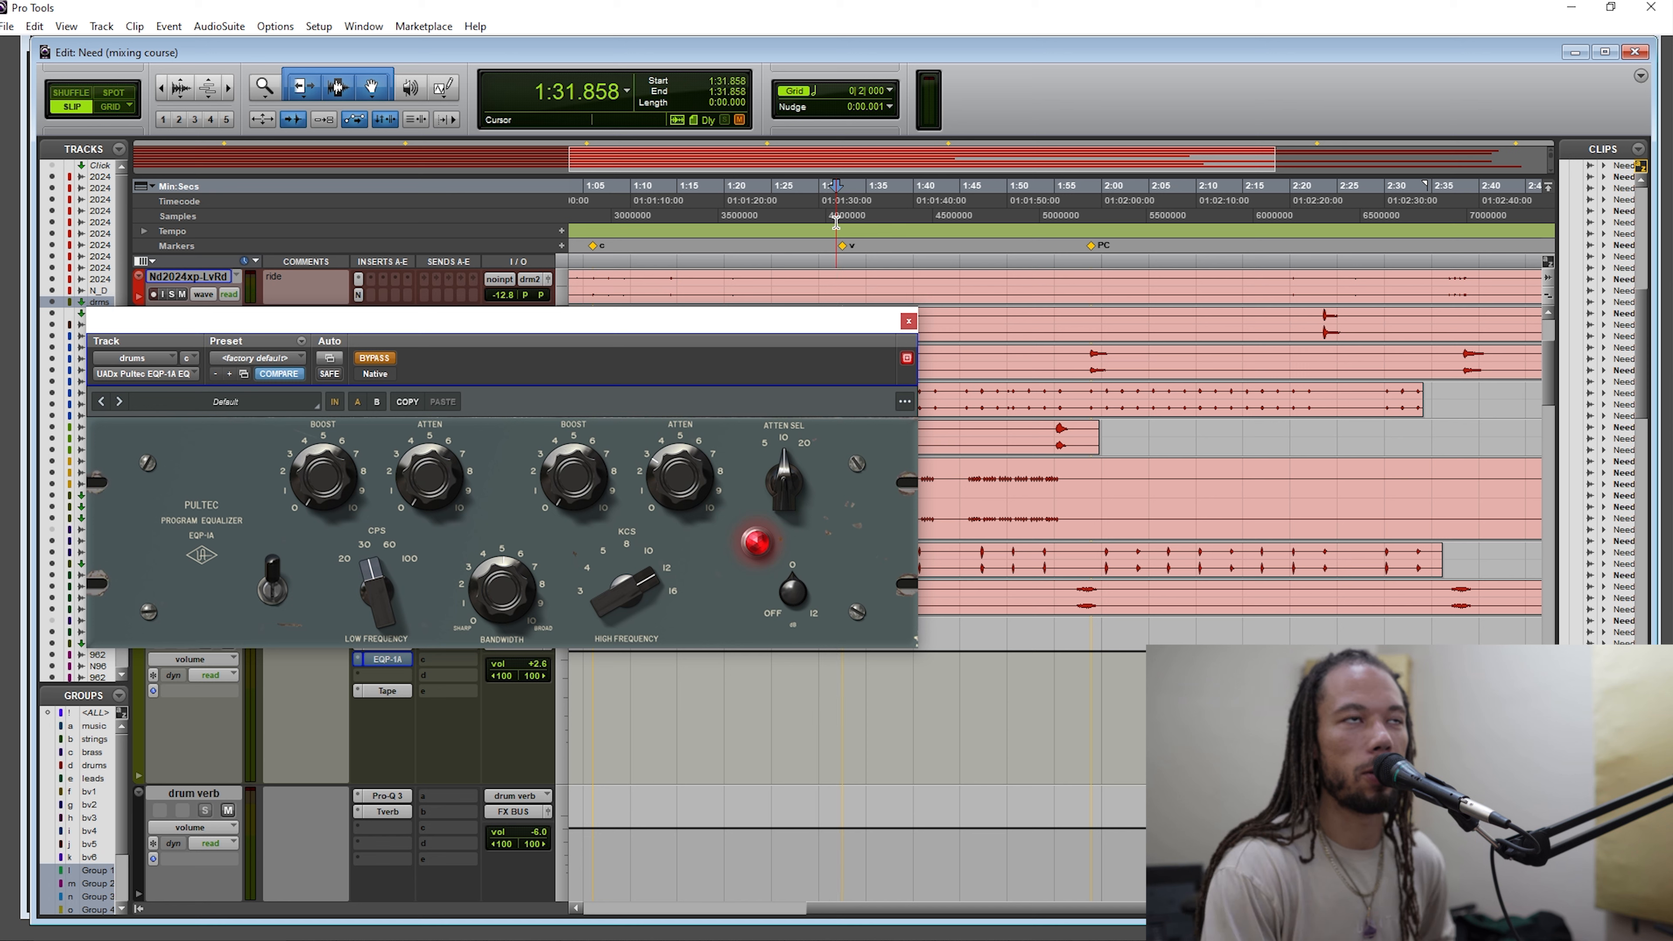
key("space")
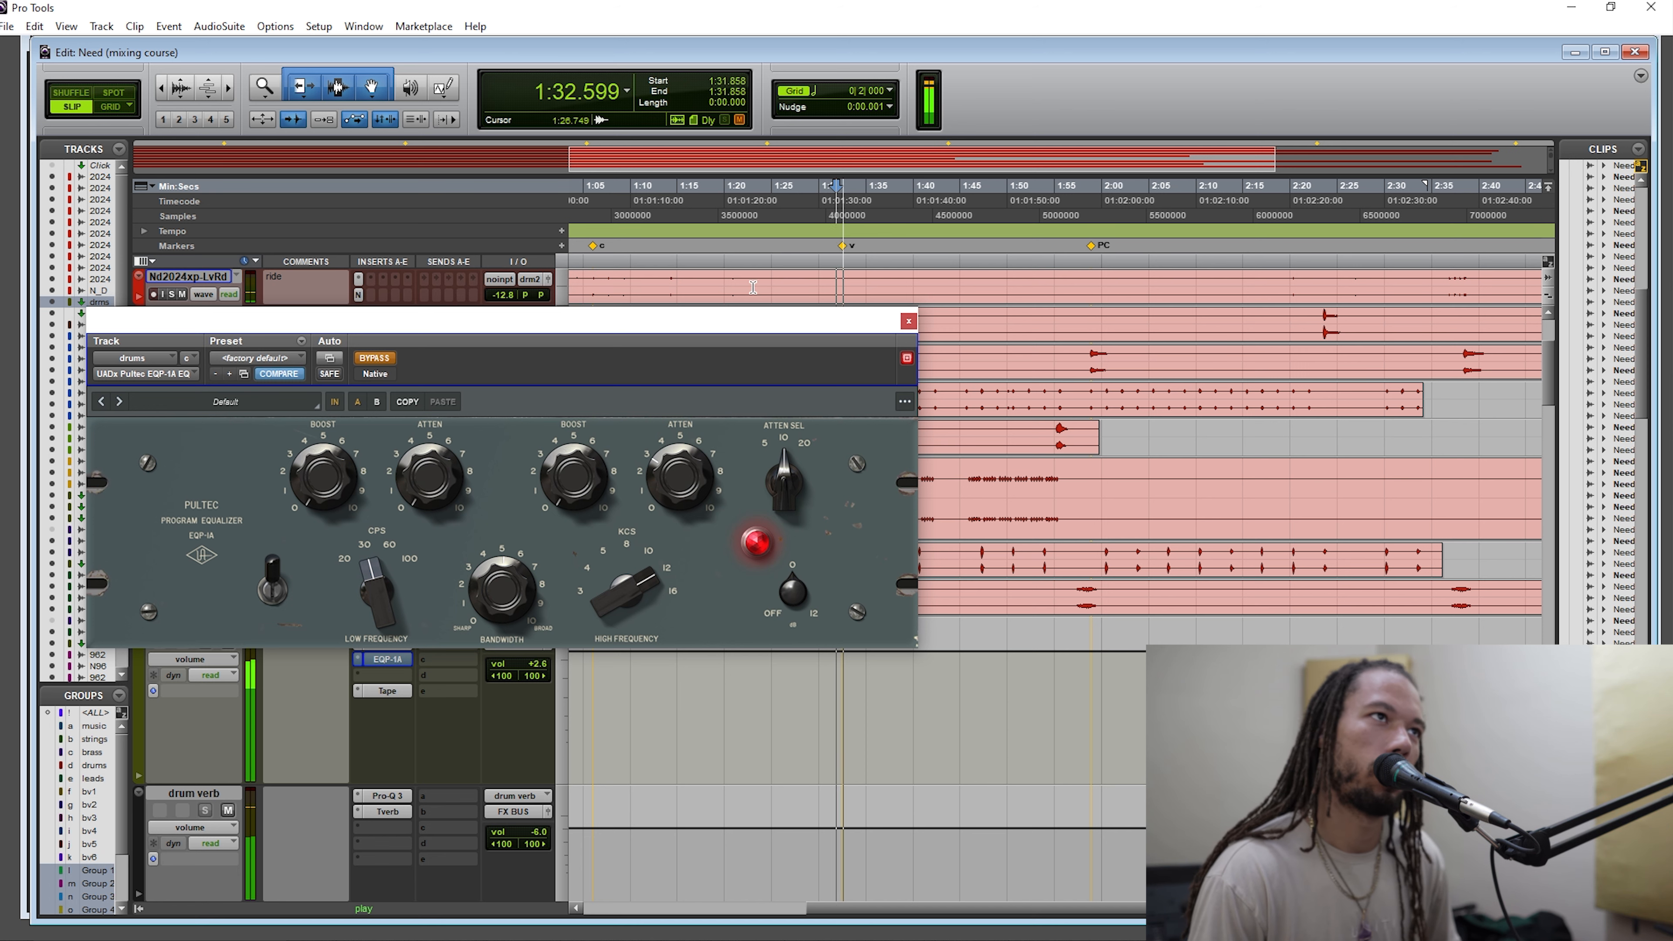
left_click(381, 361)
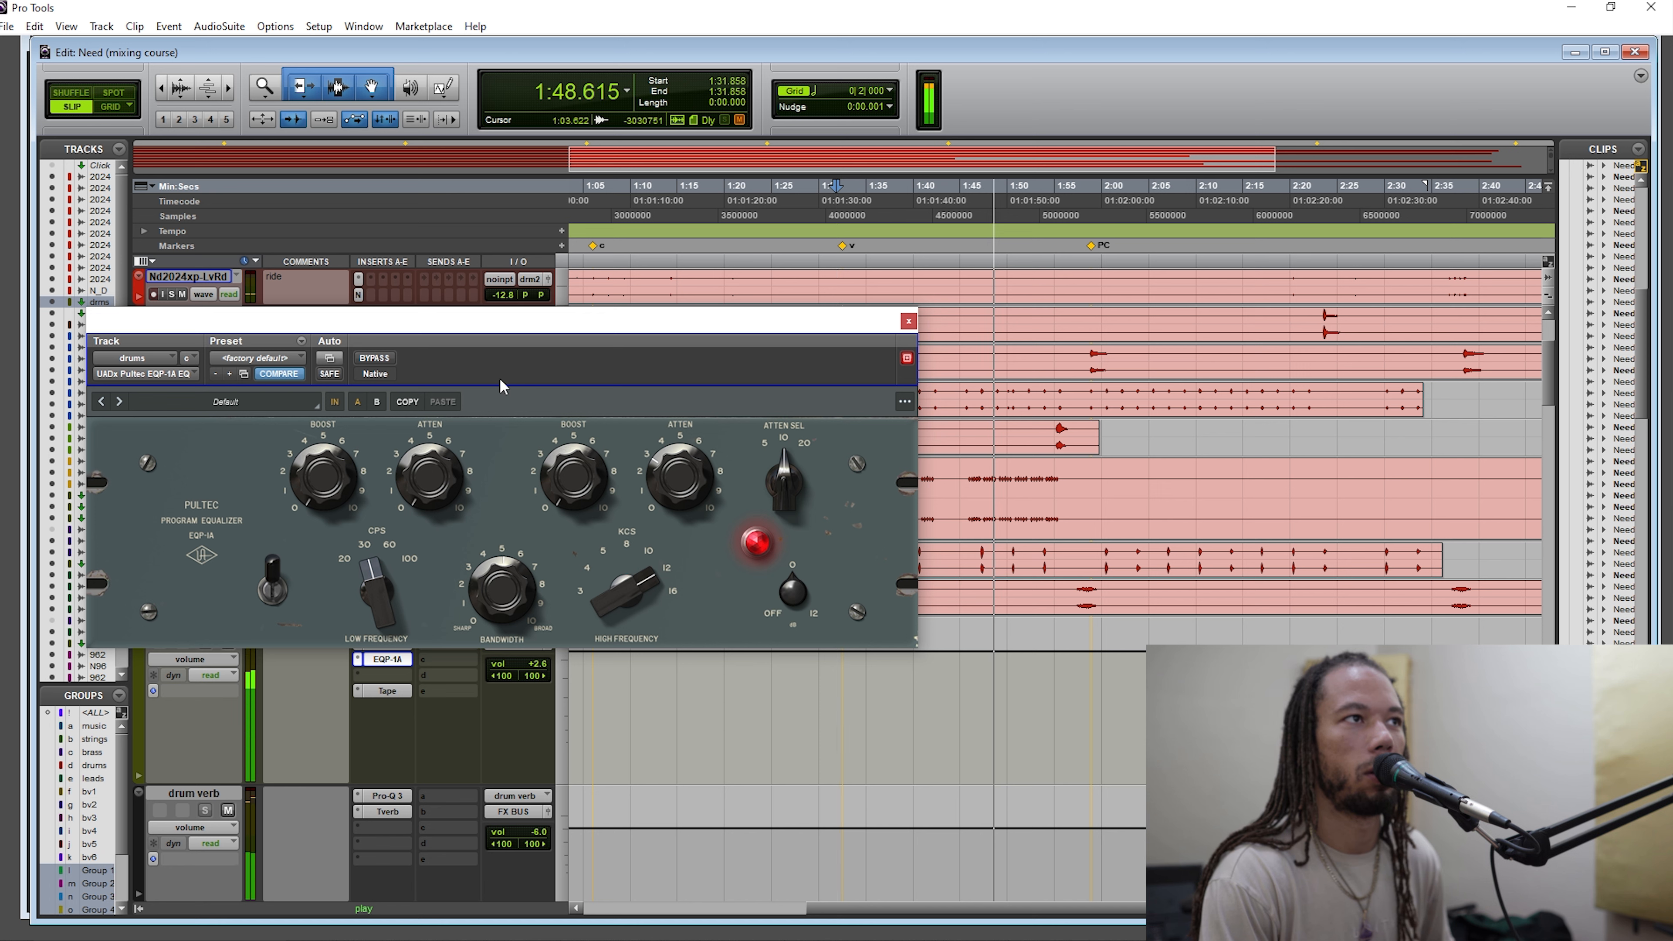
key("space")
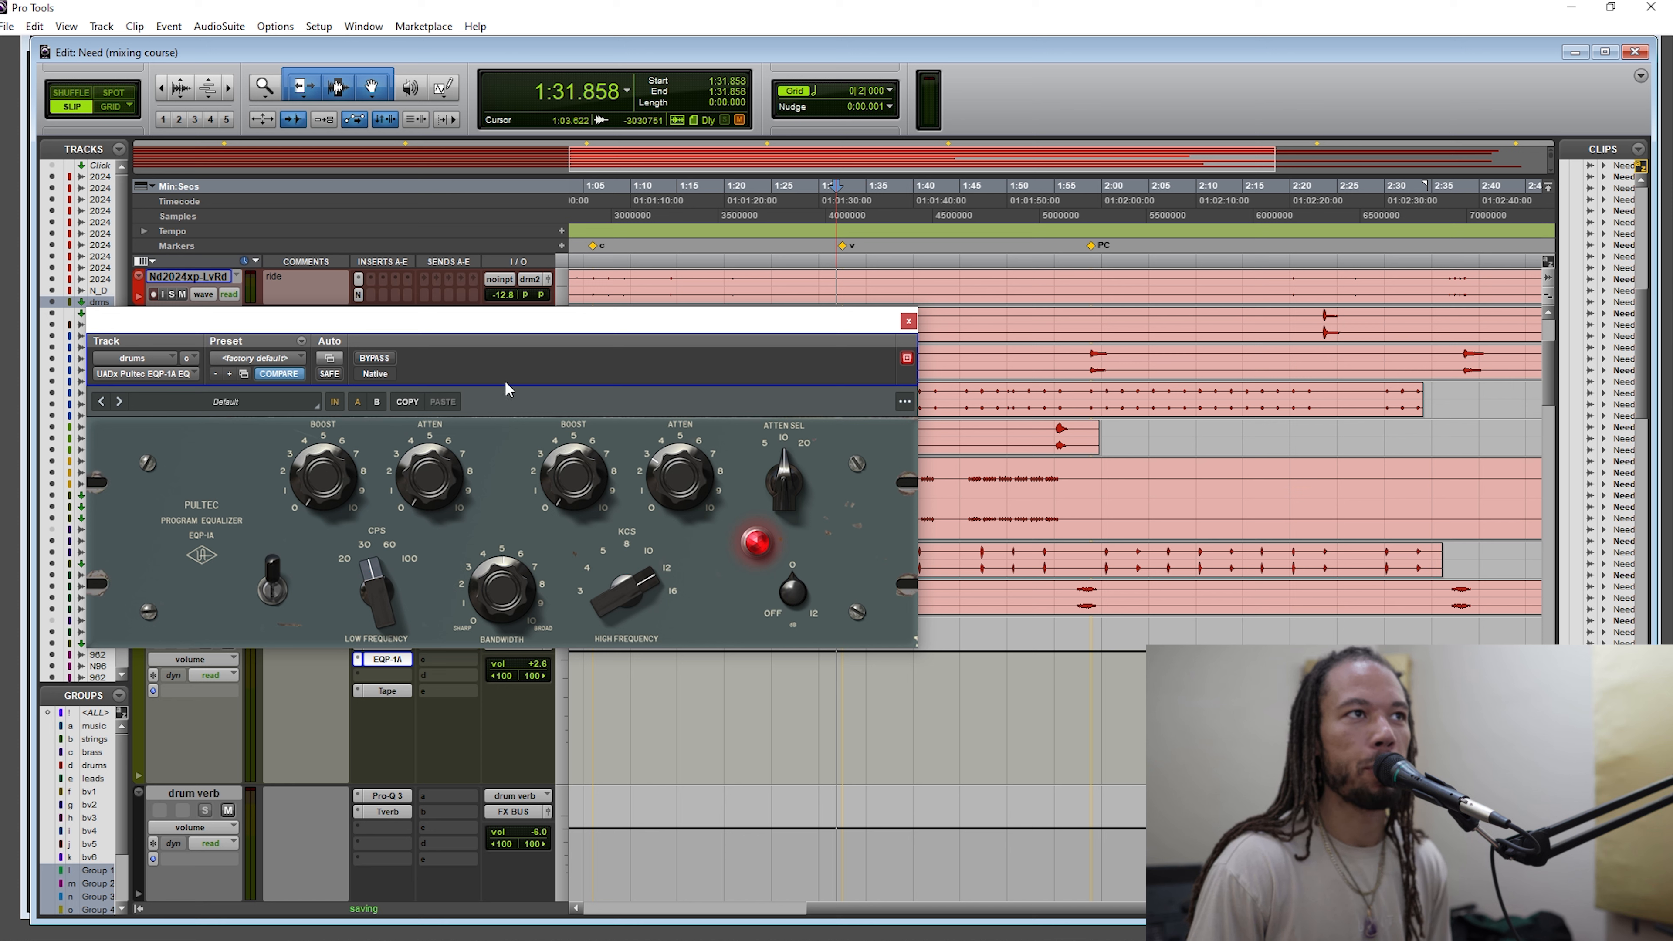
Play from 1:31.672 while adjusting the Pultec's low boost, and settle its low-frequency selector on 30.
left_click_drag(680, 326, 732, 325)
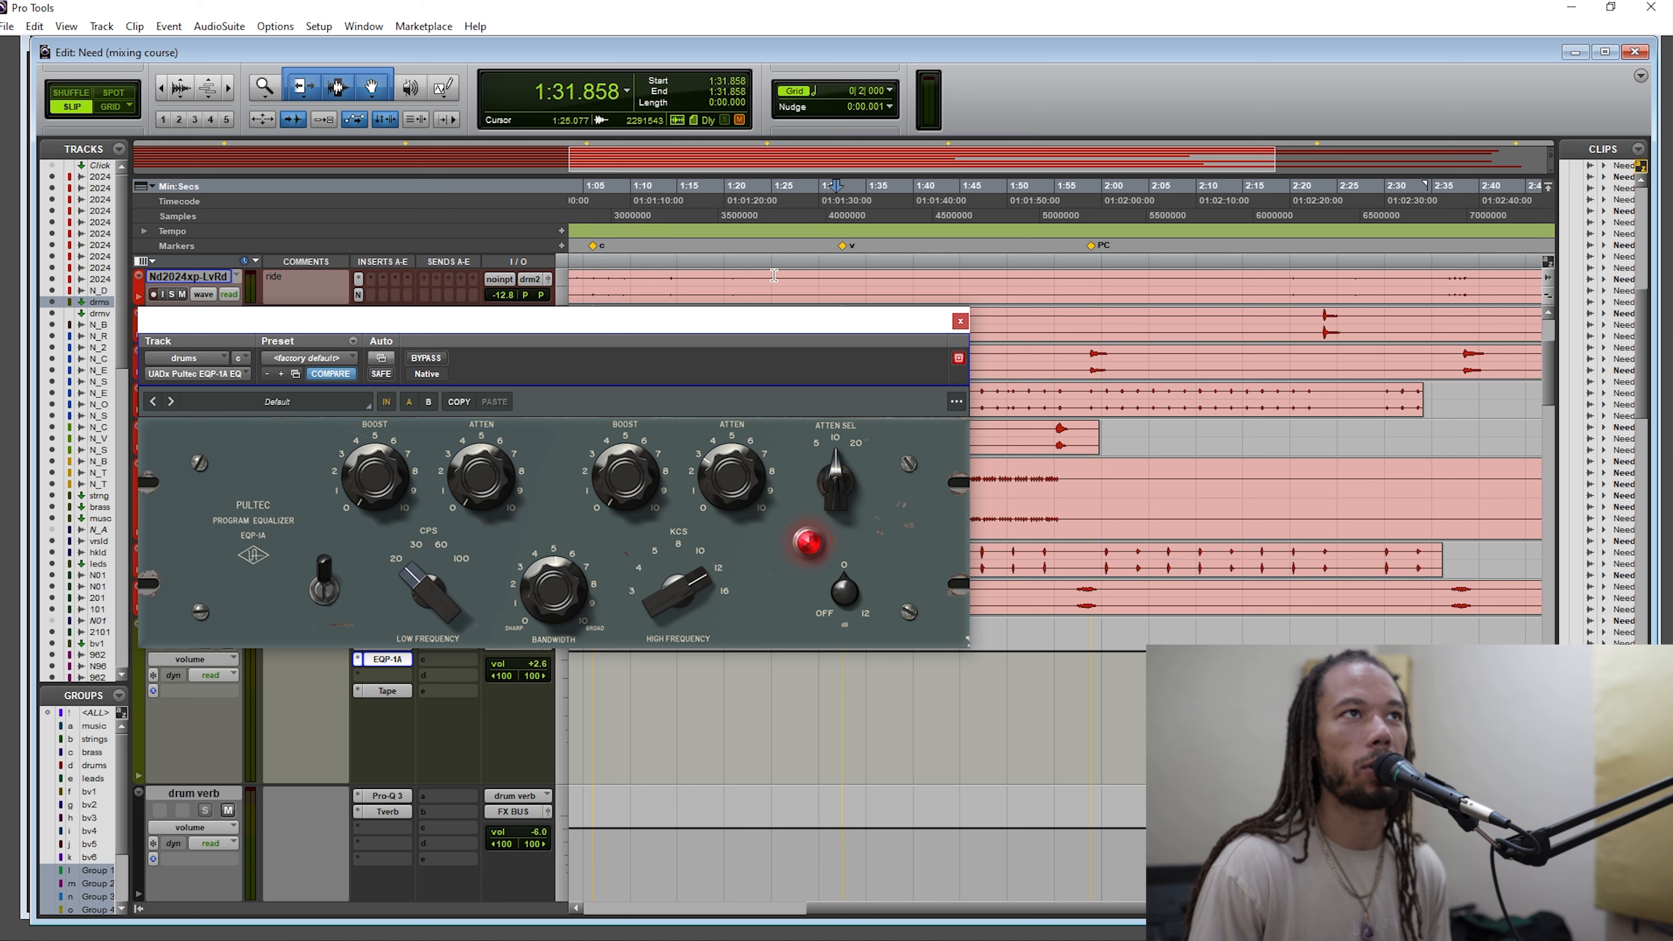
left_click(834, 231)
key("space")
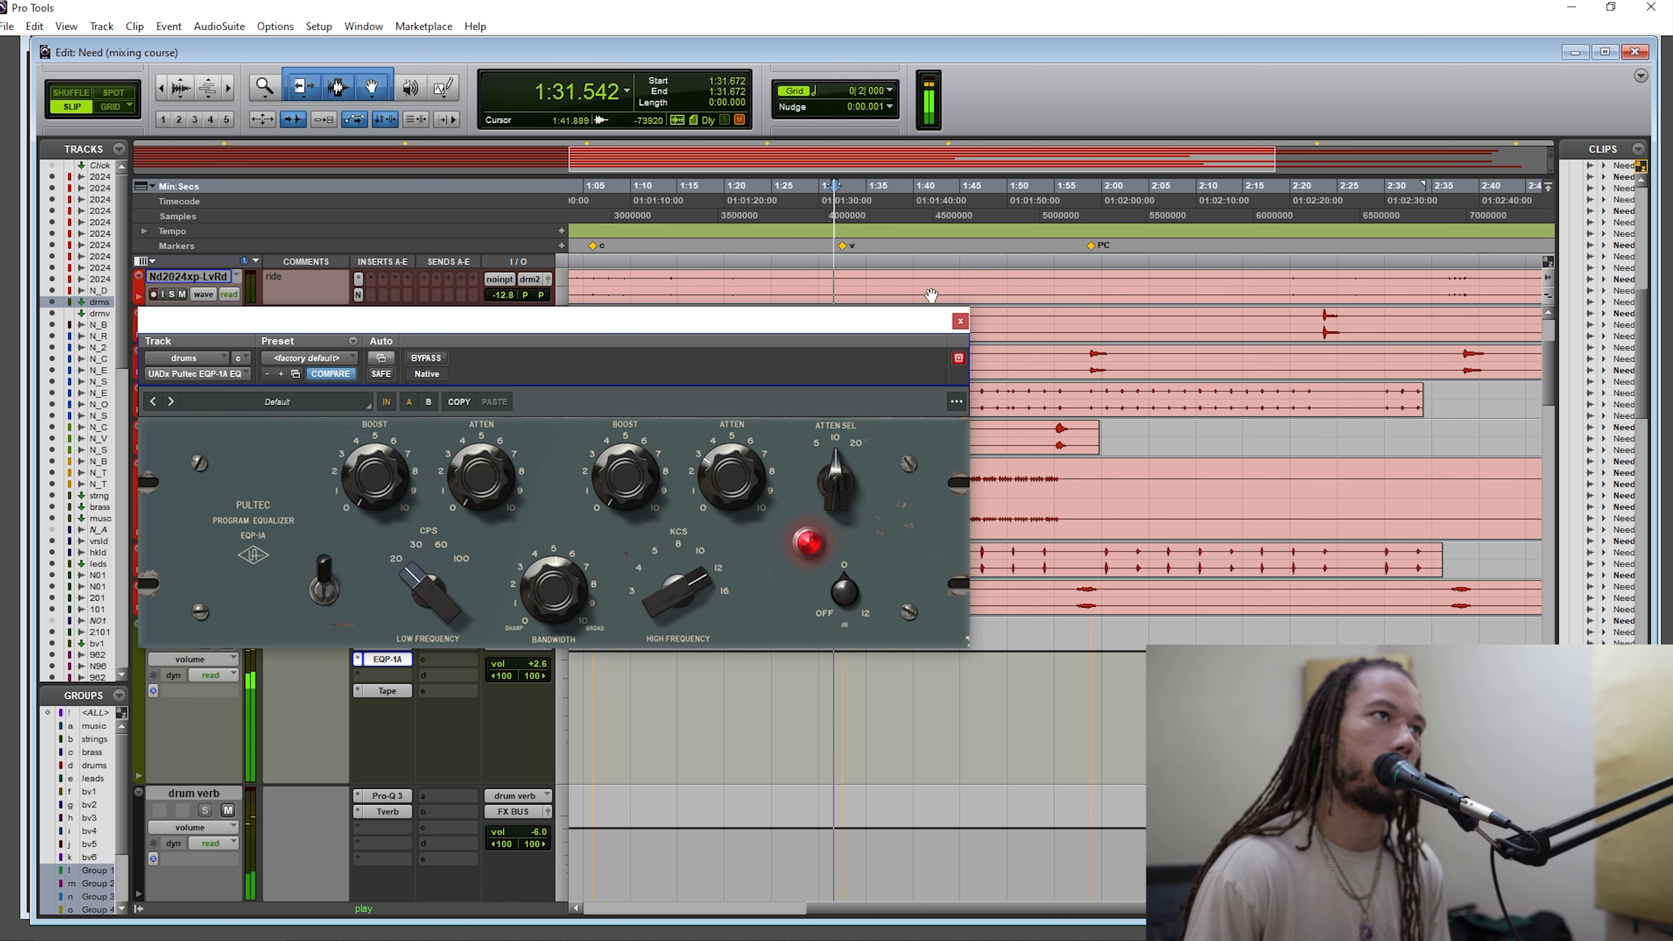
left_click_drag(755, 335, 764, 364)
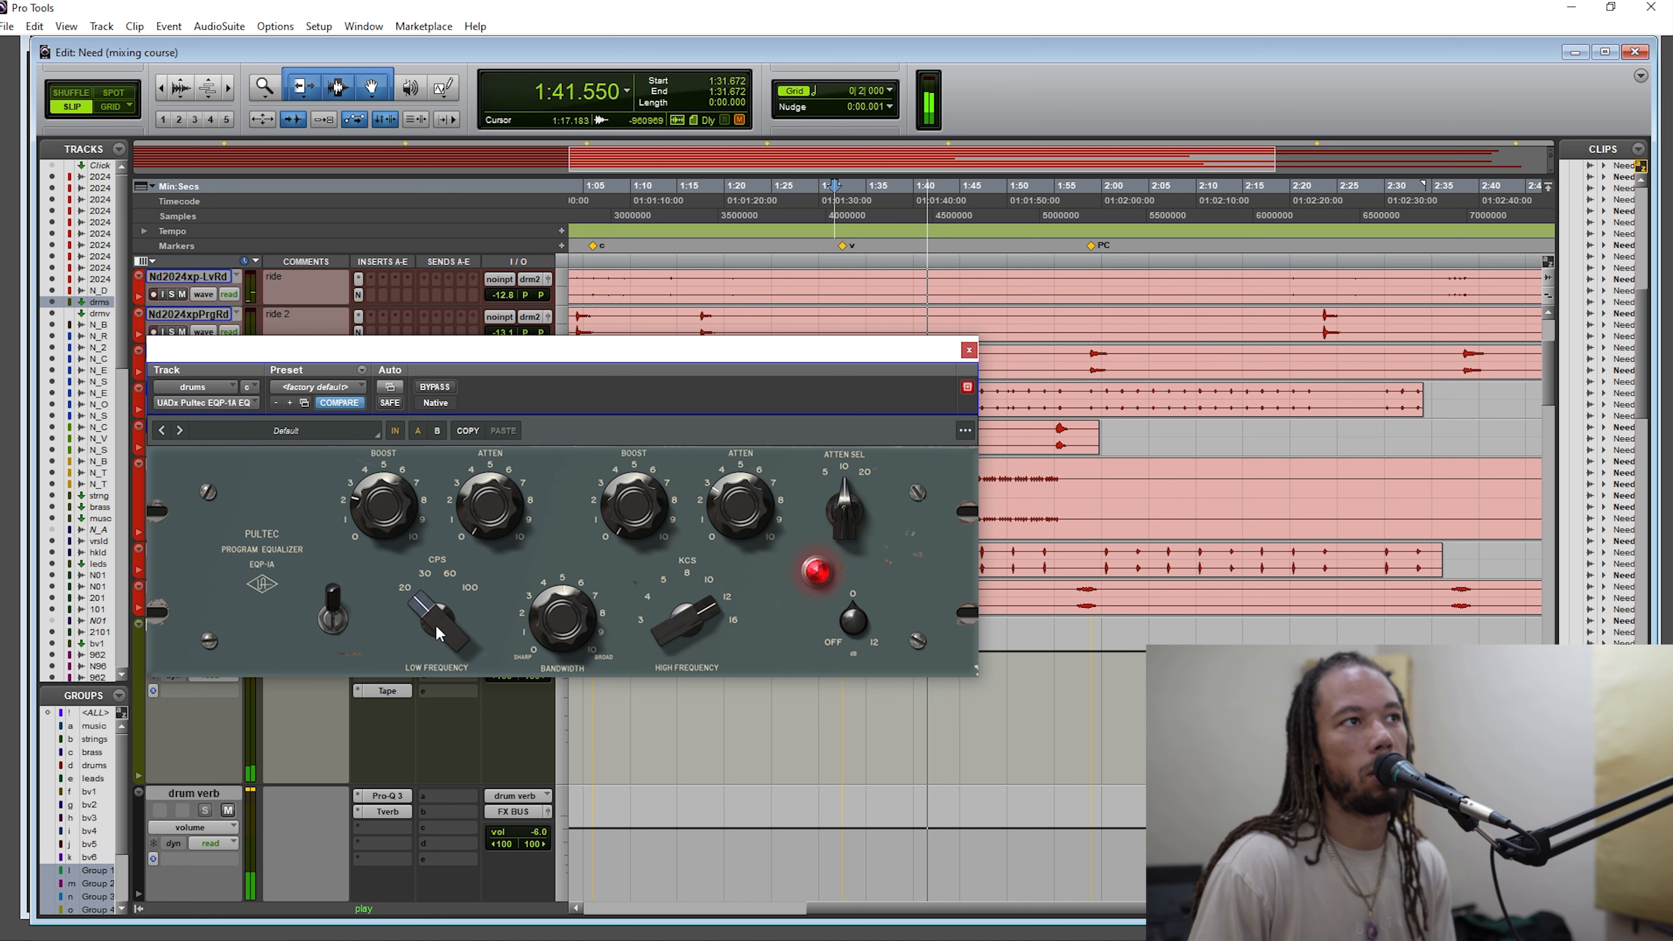
left_click_drag(434, 637, 428, 598)
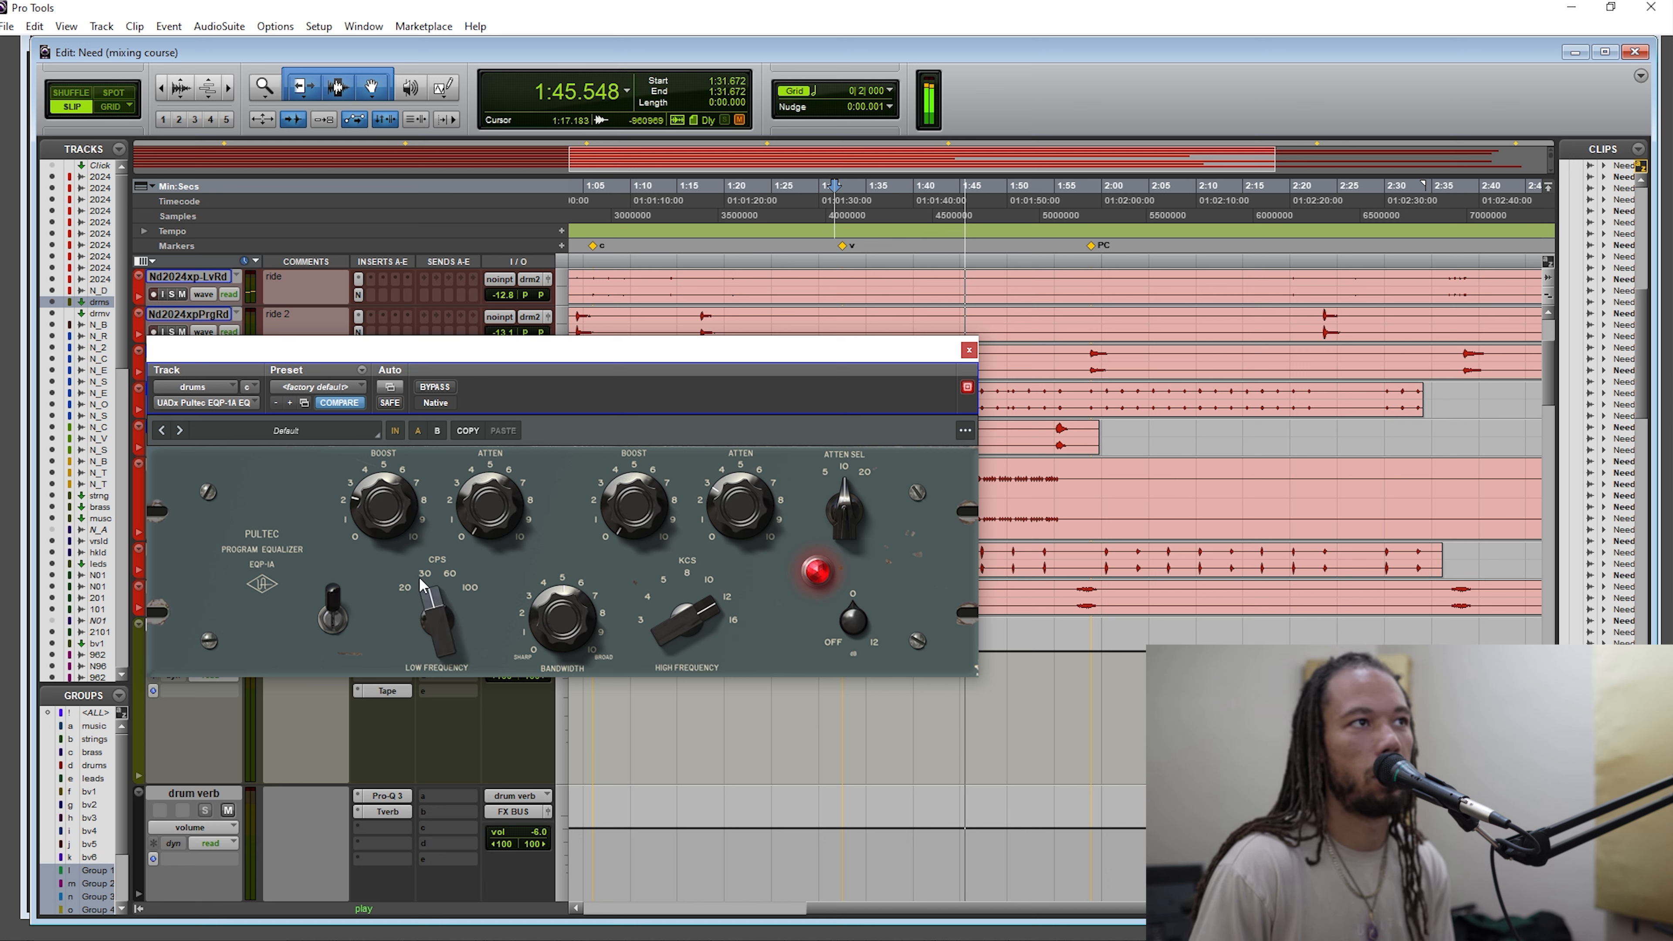
left_click_drag(425, 585, 426, 564)
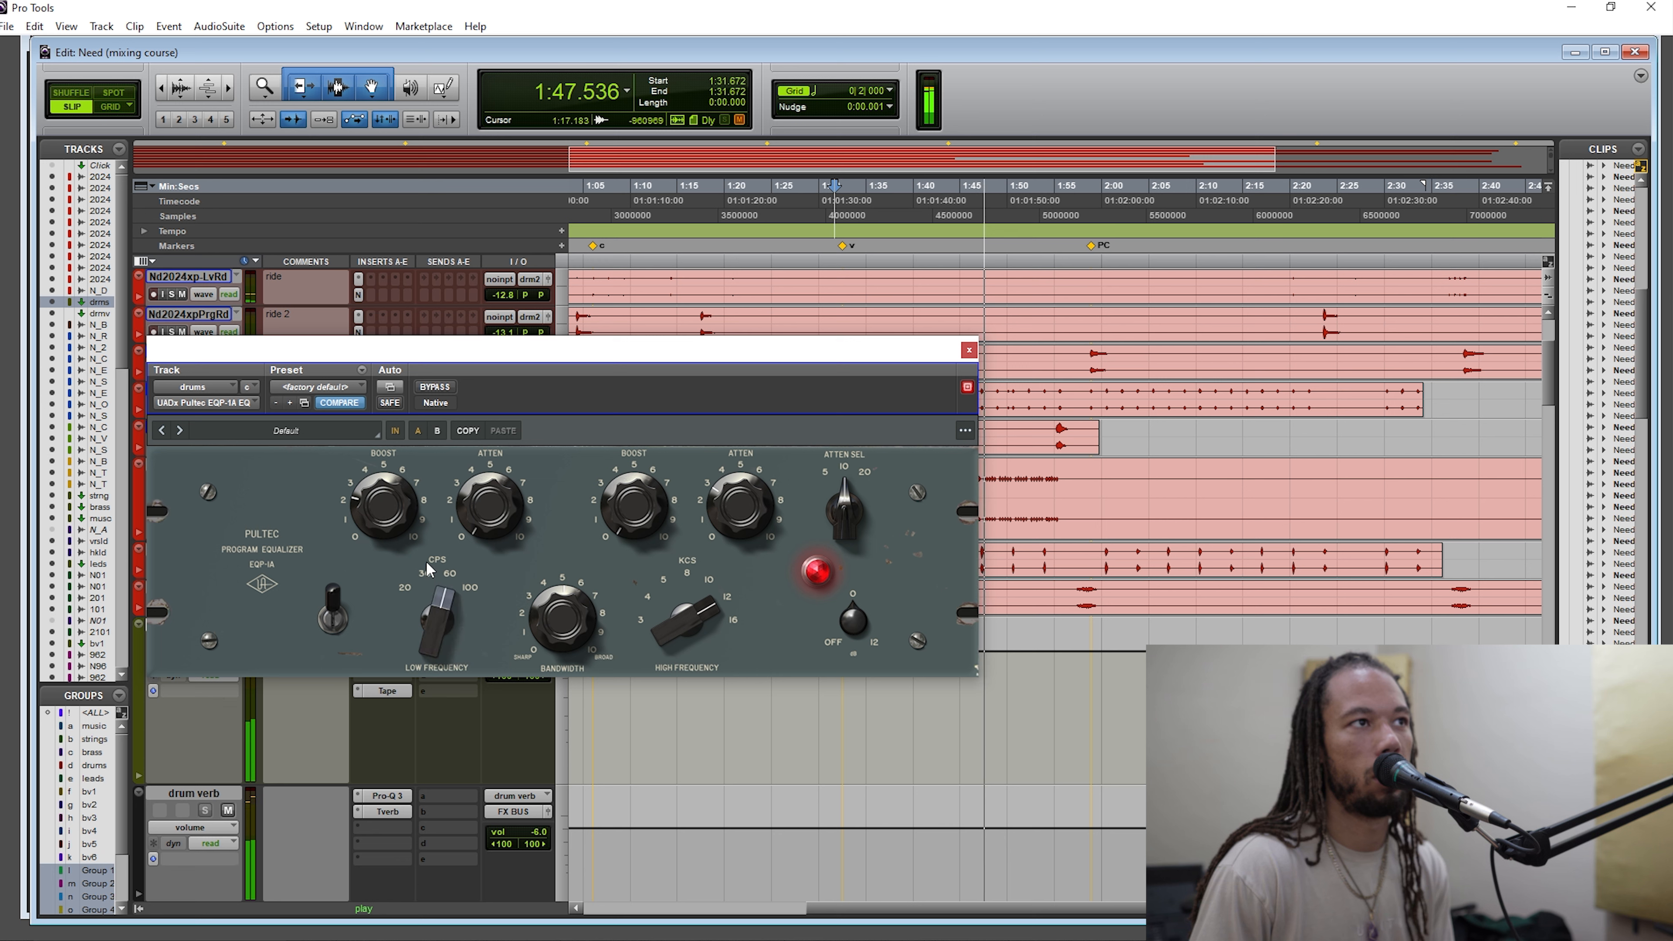
left_click_drag(379, 507, 379, 517)
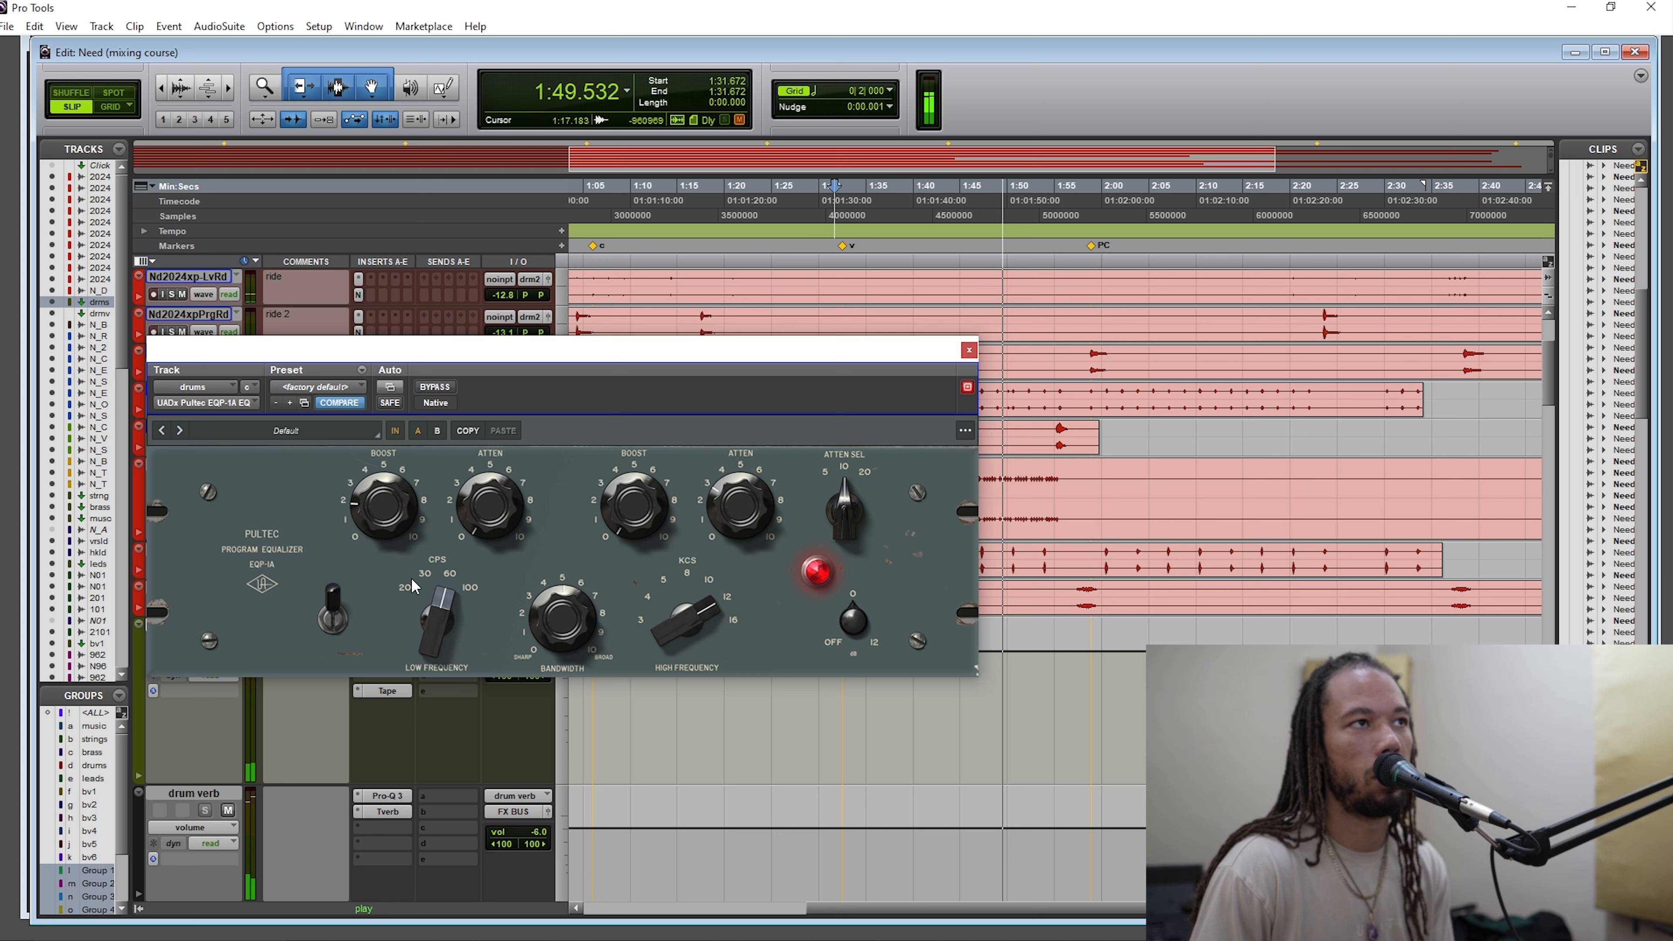
left_click_drag(424, 628, 426, 647)
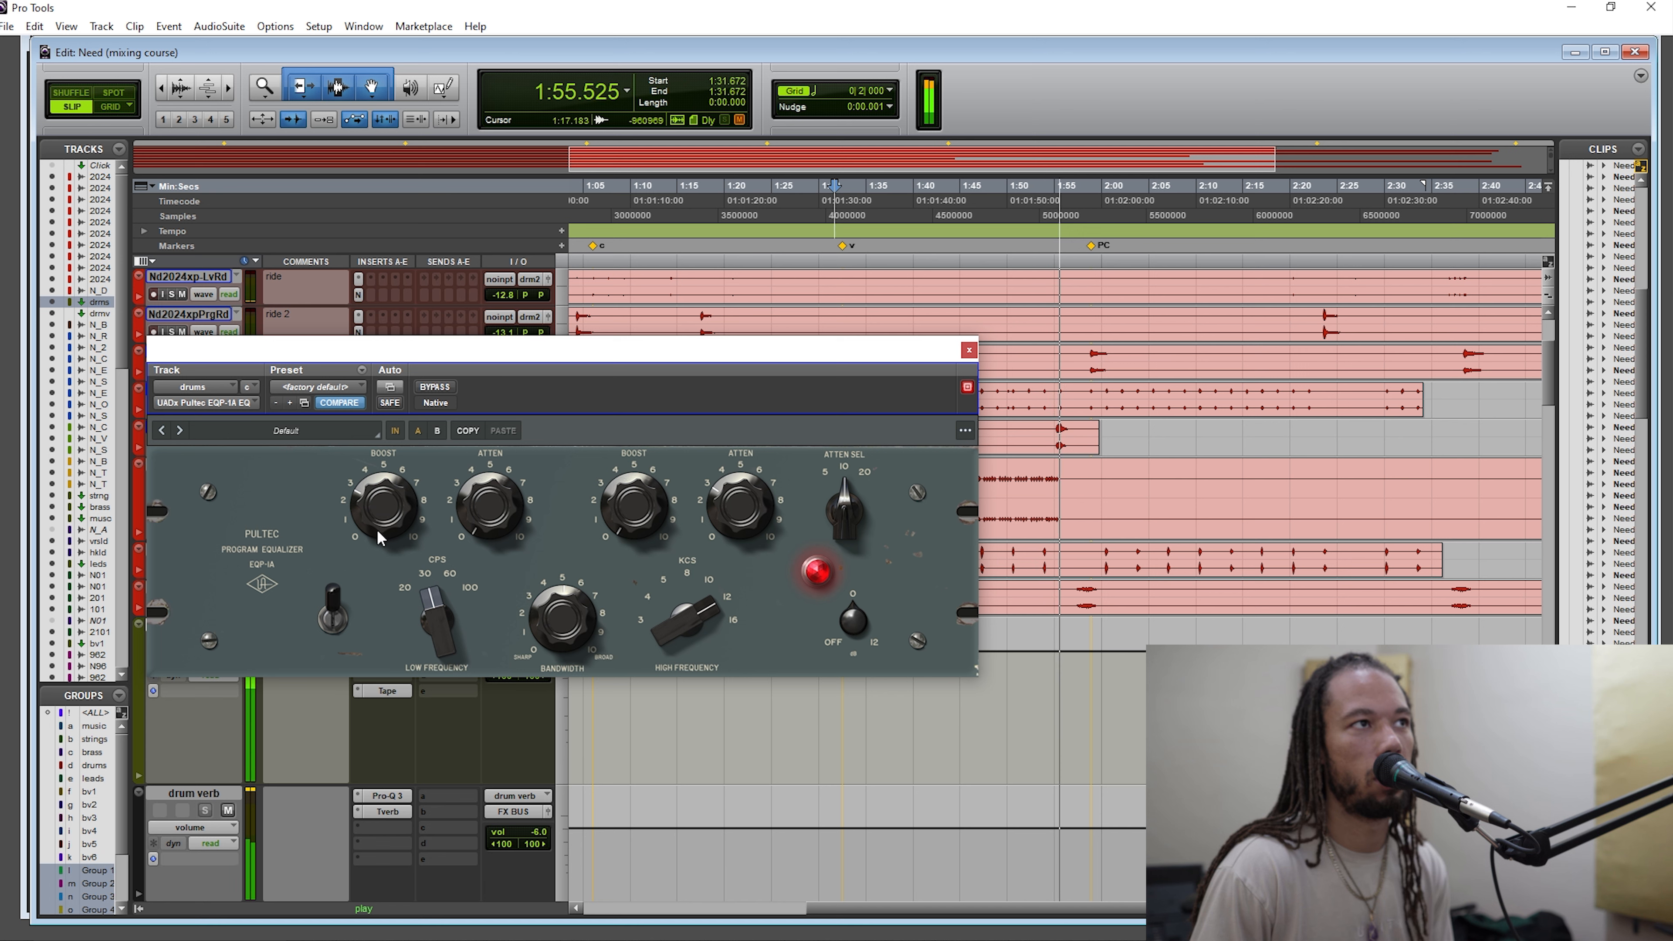
Bypass the Pultec, replay the drums from 1:31.672, and switch it back in to compare the low end.
left_click(435, 387)
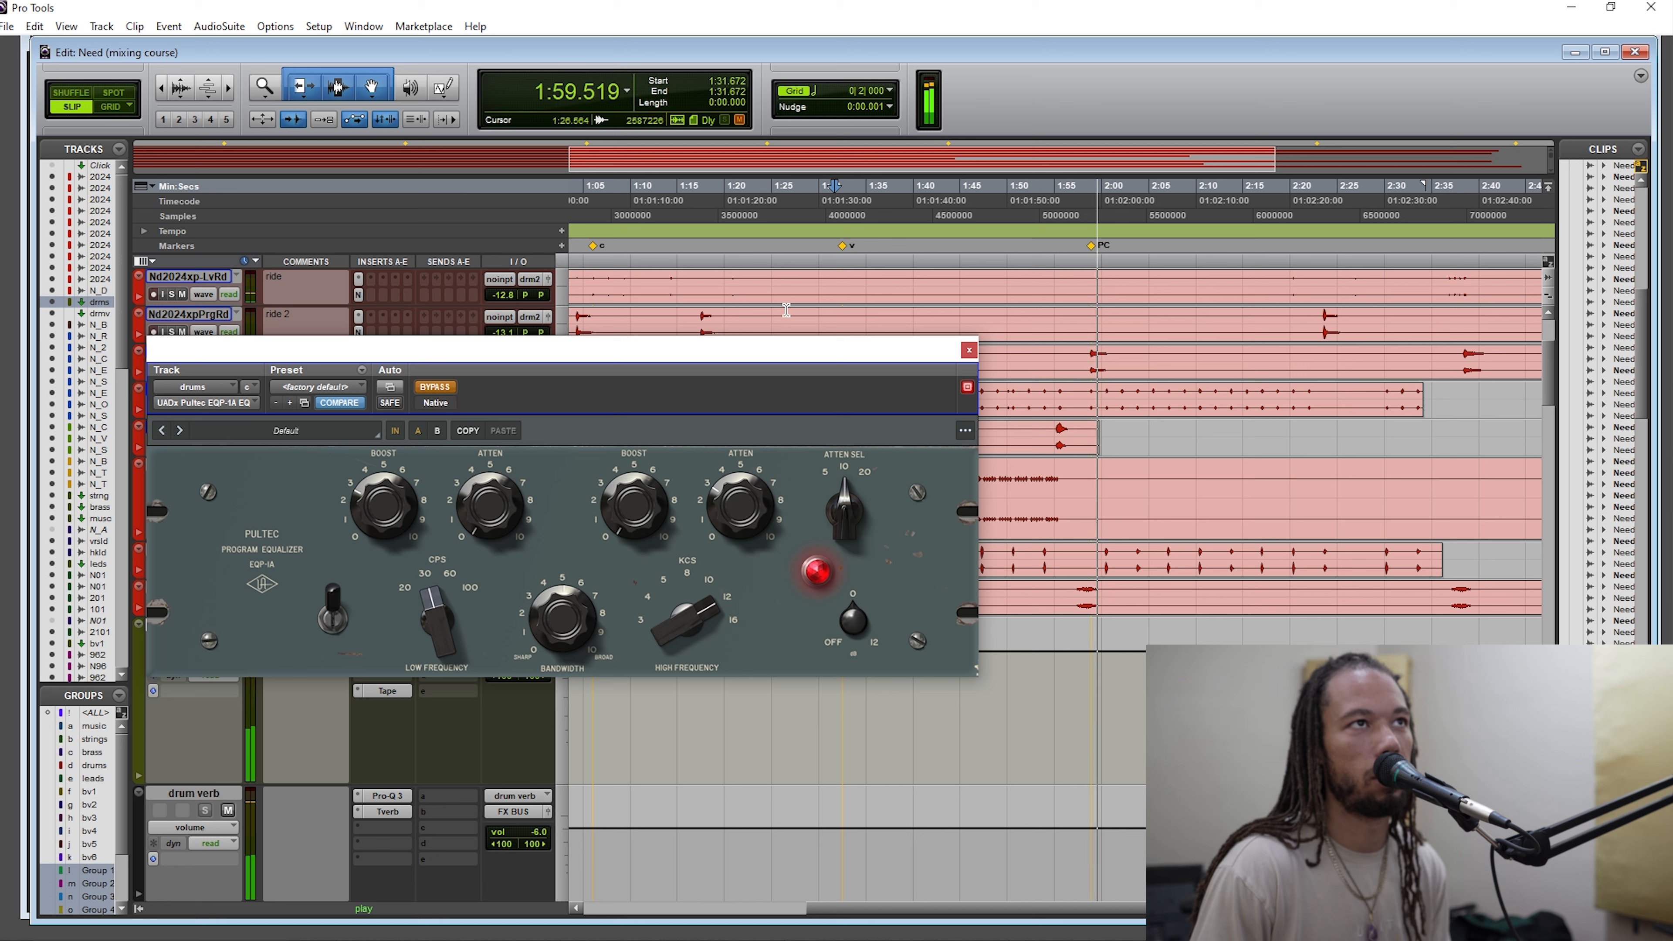
key("space")
key("space")
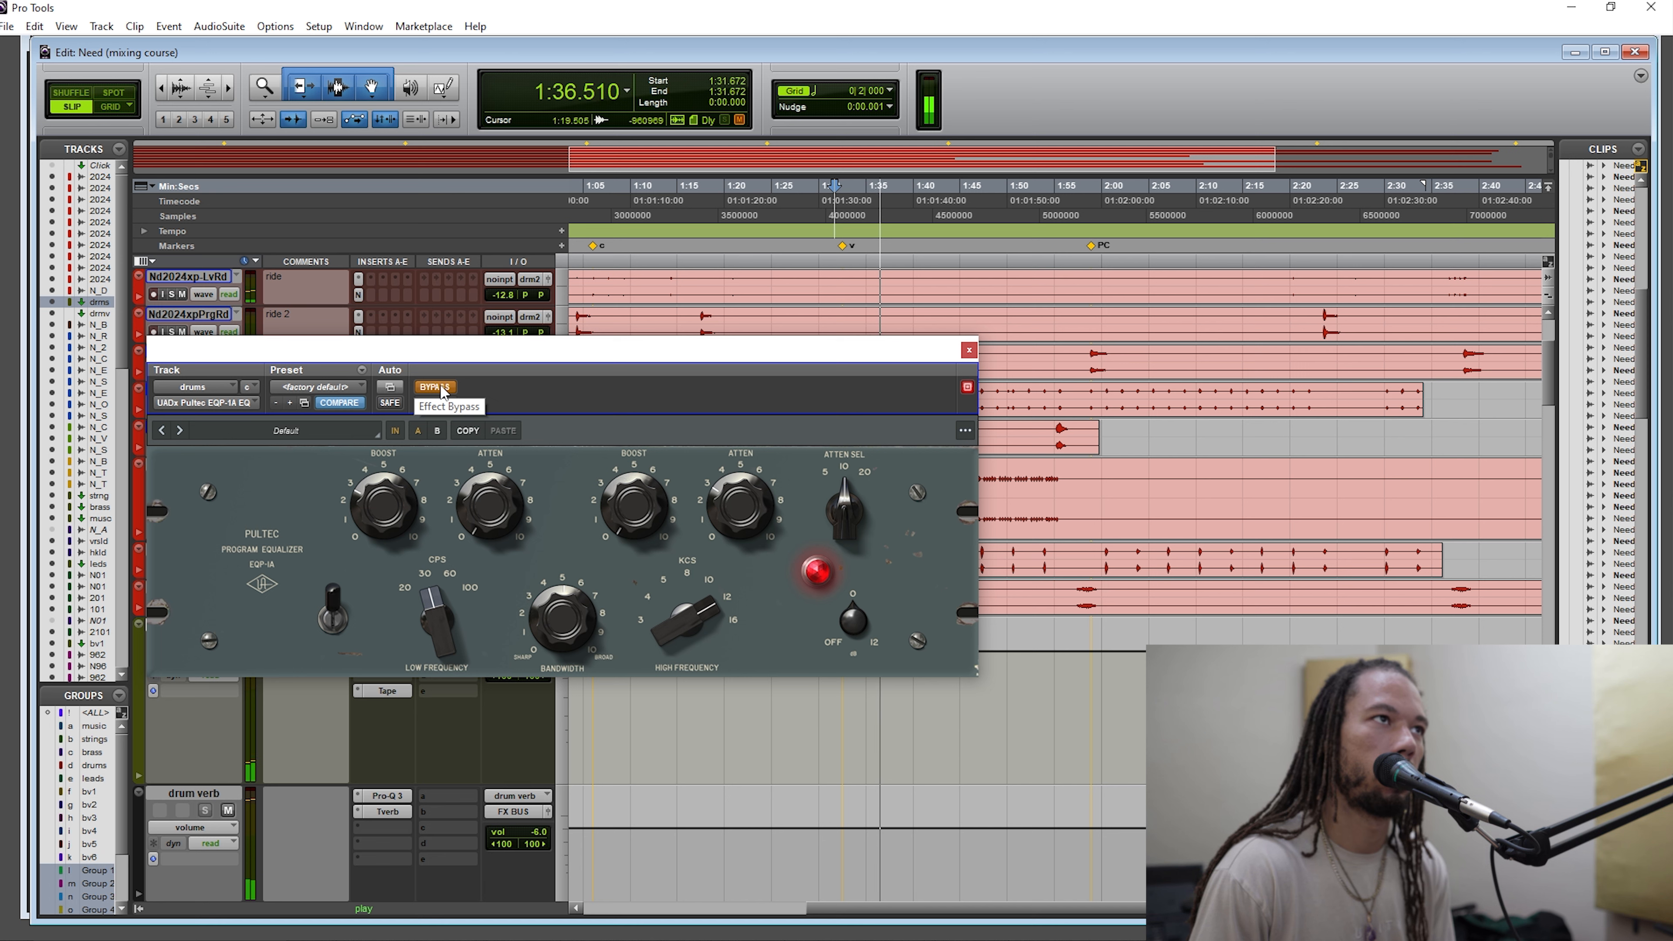
left_click(443, 390)
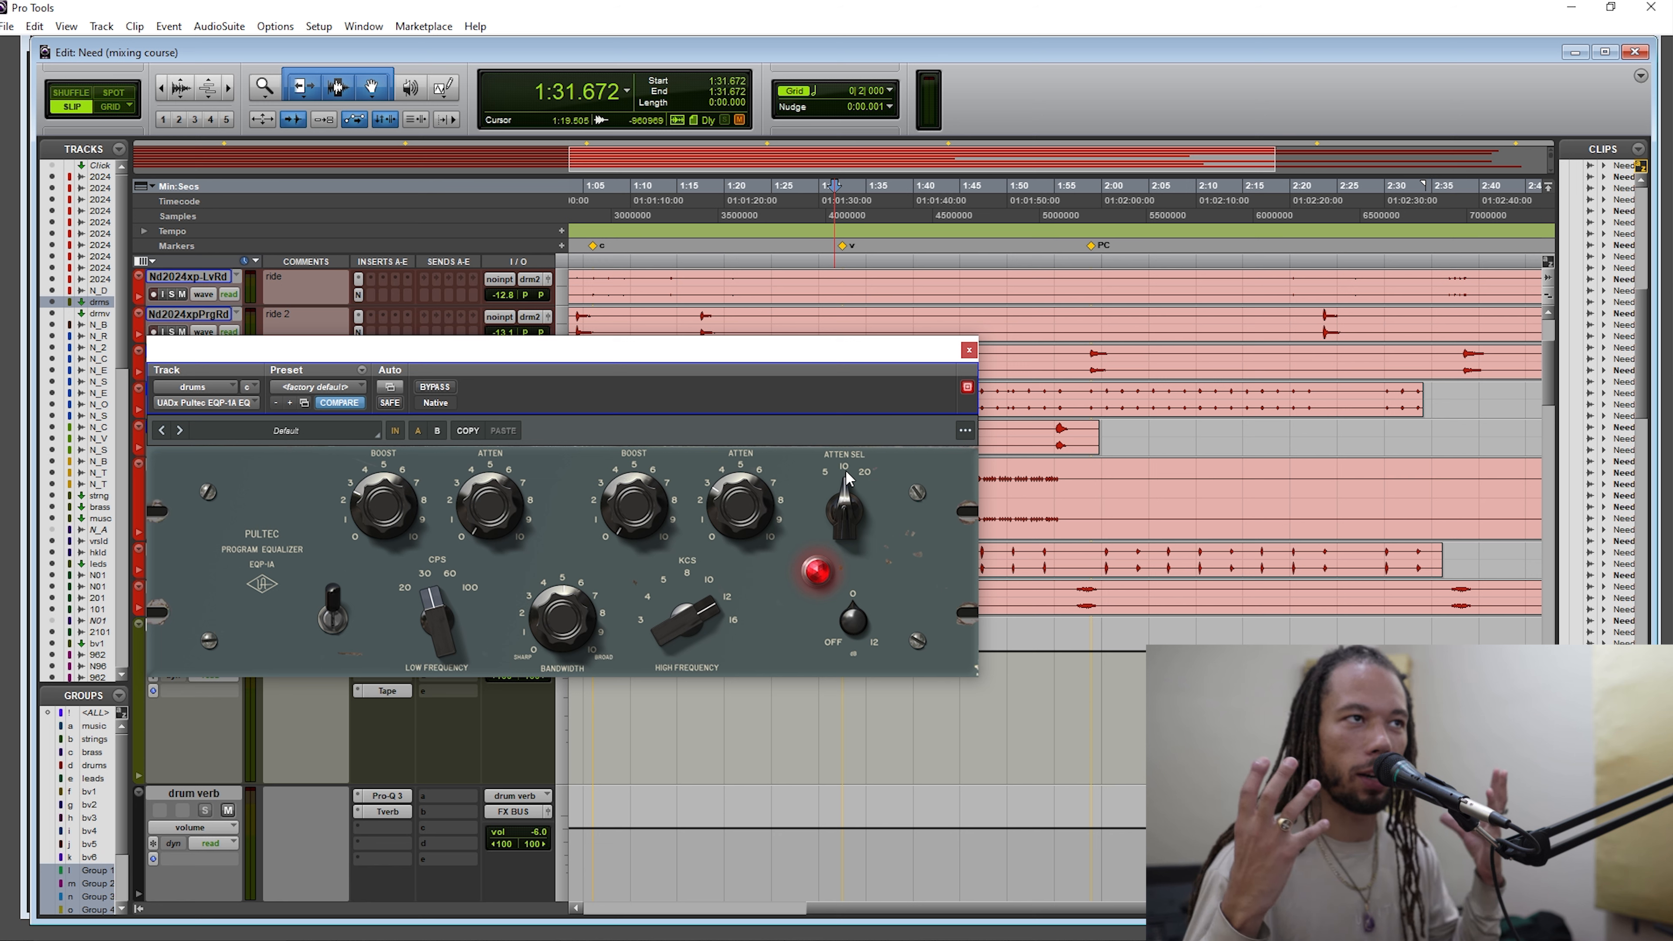
Compare the Pultec bypassed and active on the drums at the section starting from 1:05.851.
left_click_drag(790, 361, 838, 404)
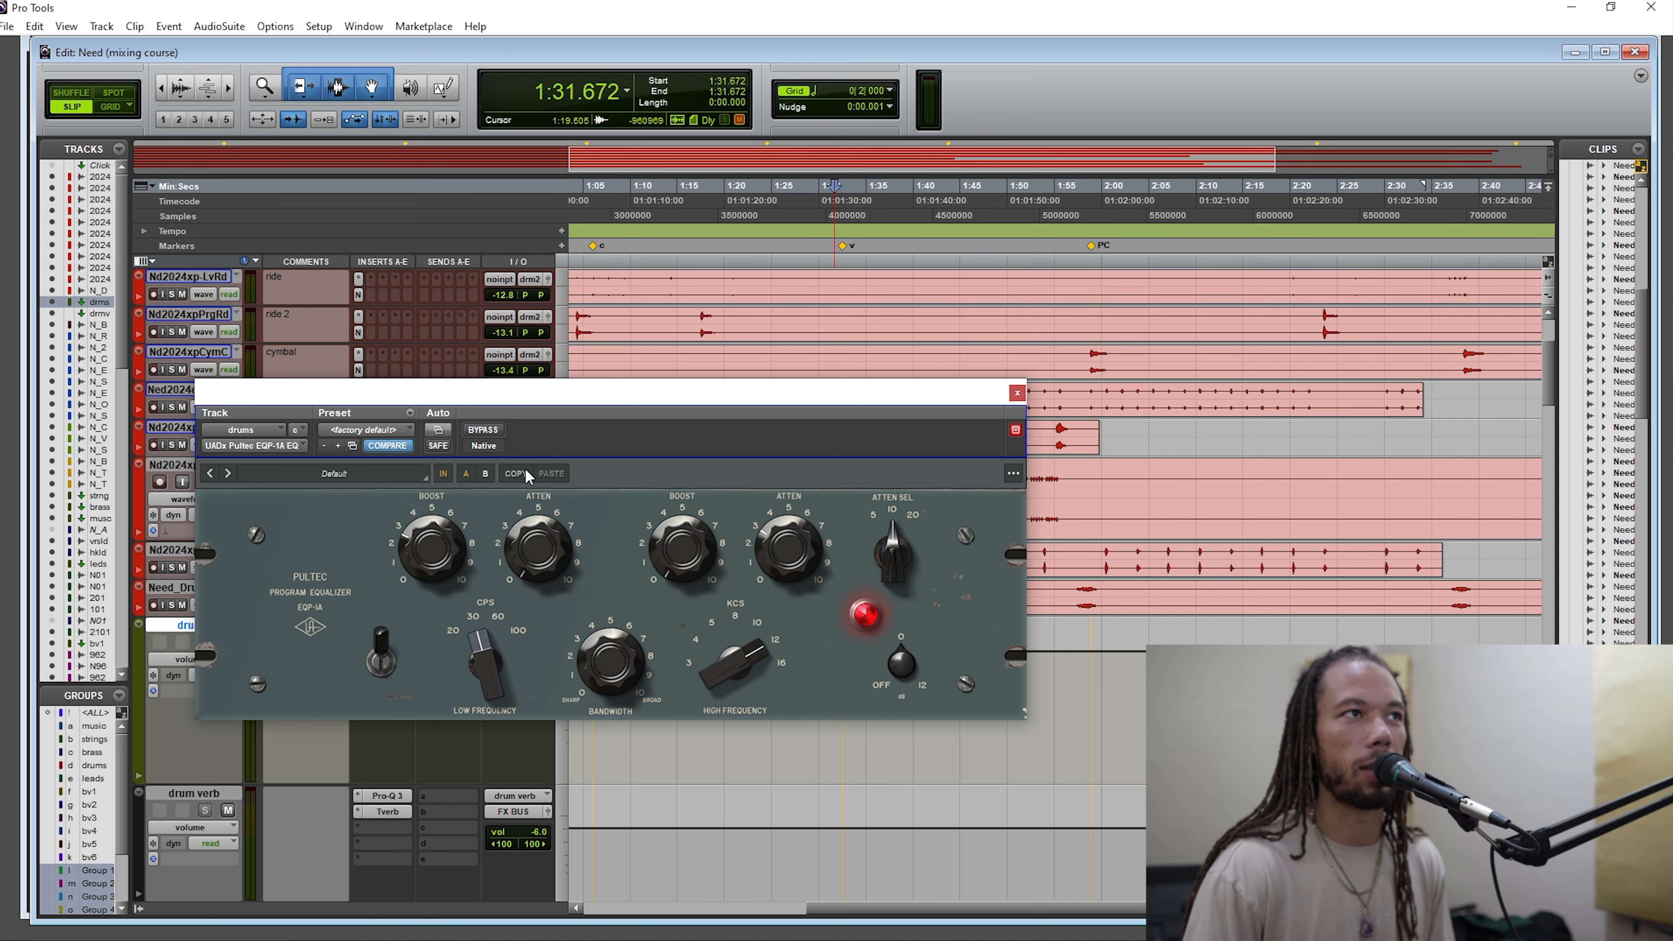
left_click(482, 429)
left_click(1061, 246)
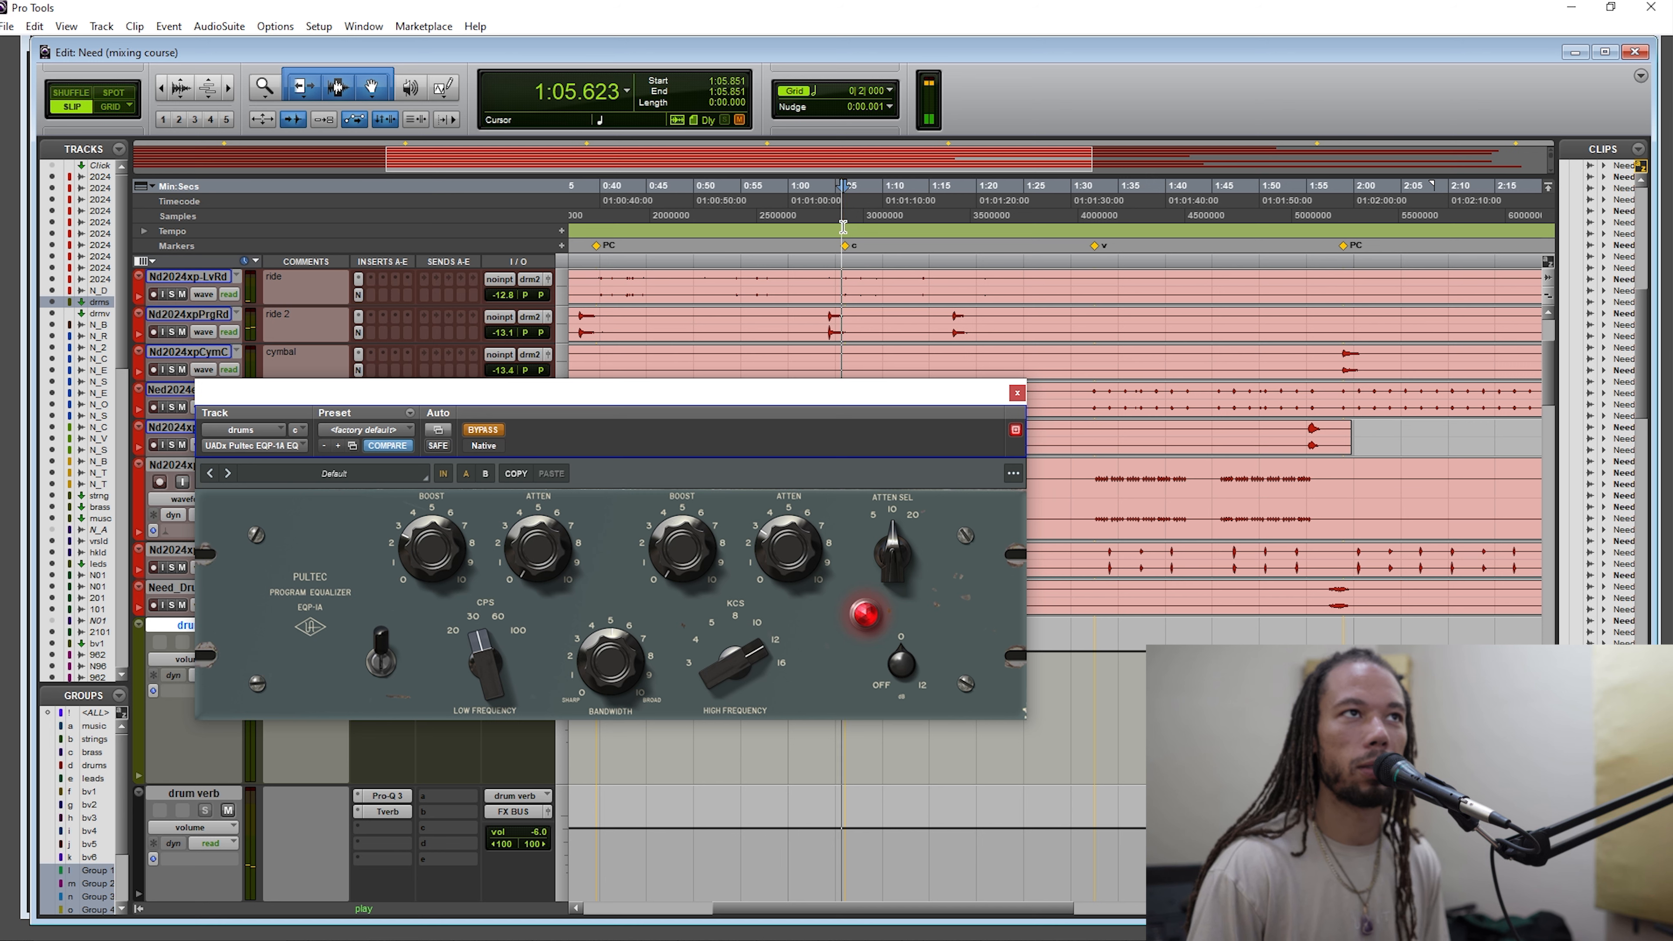
key("space")
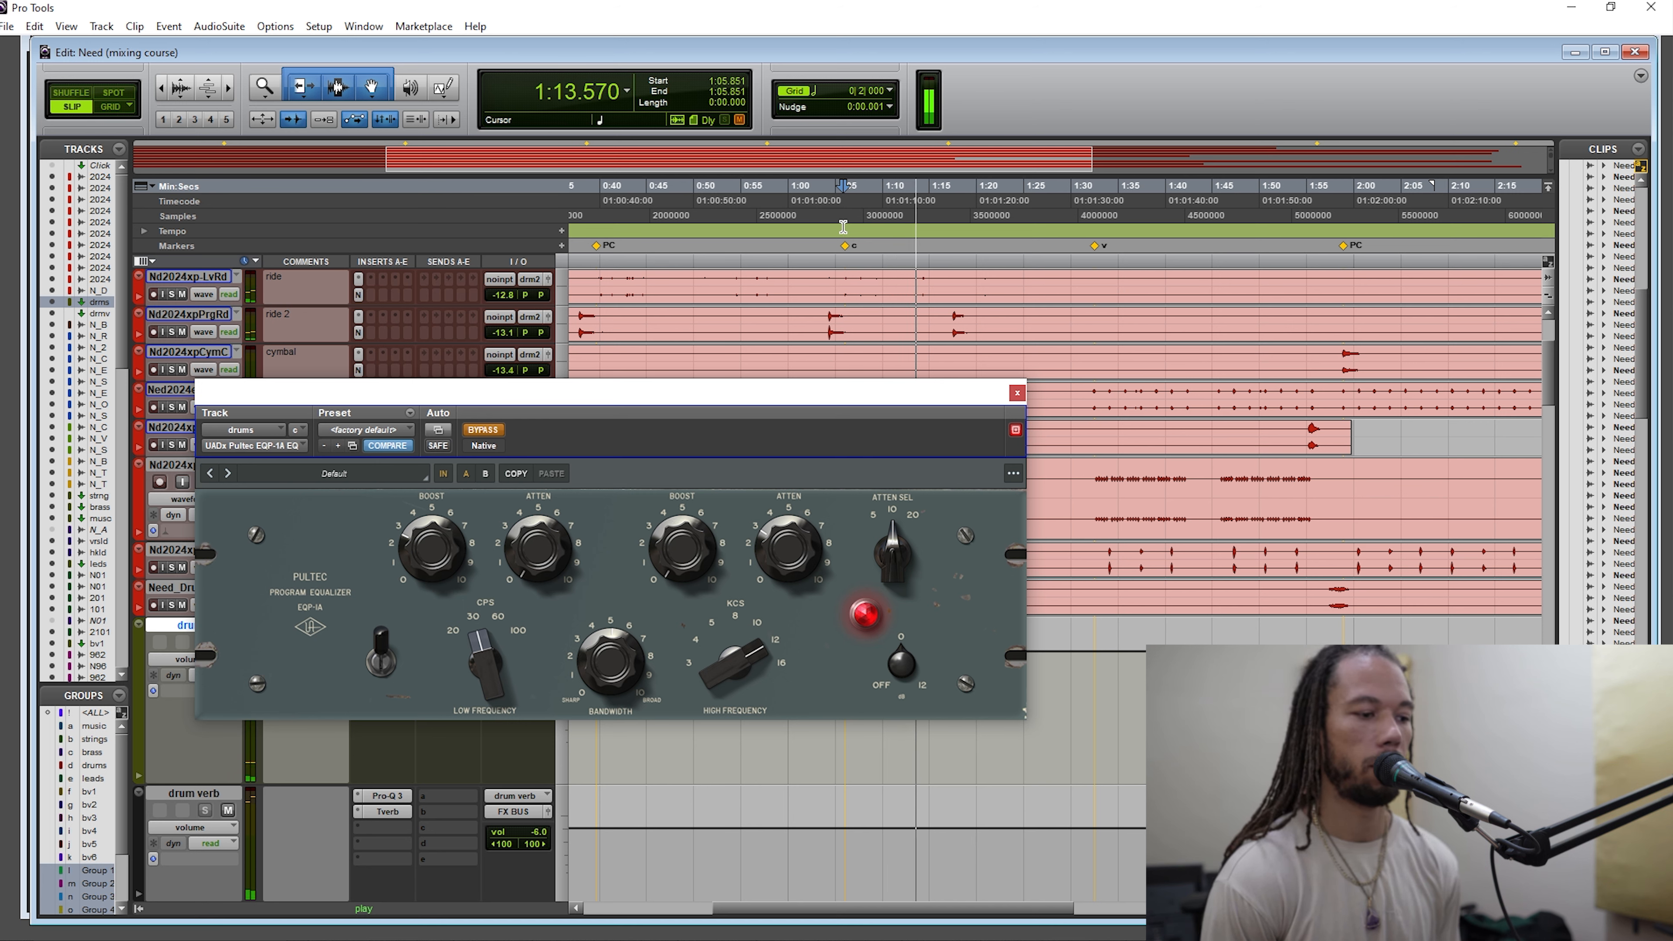
left_click(484, 430)
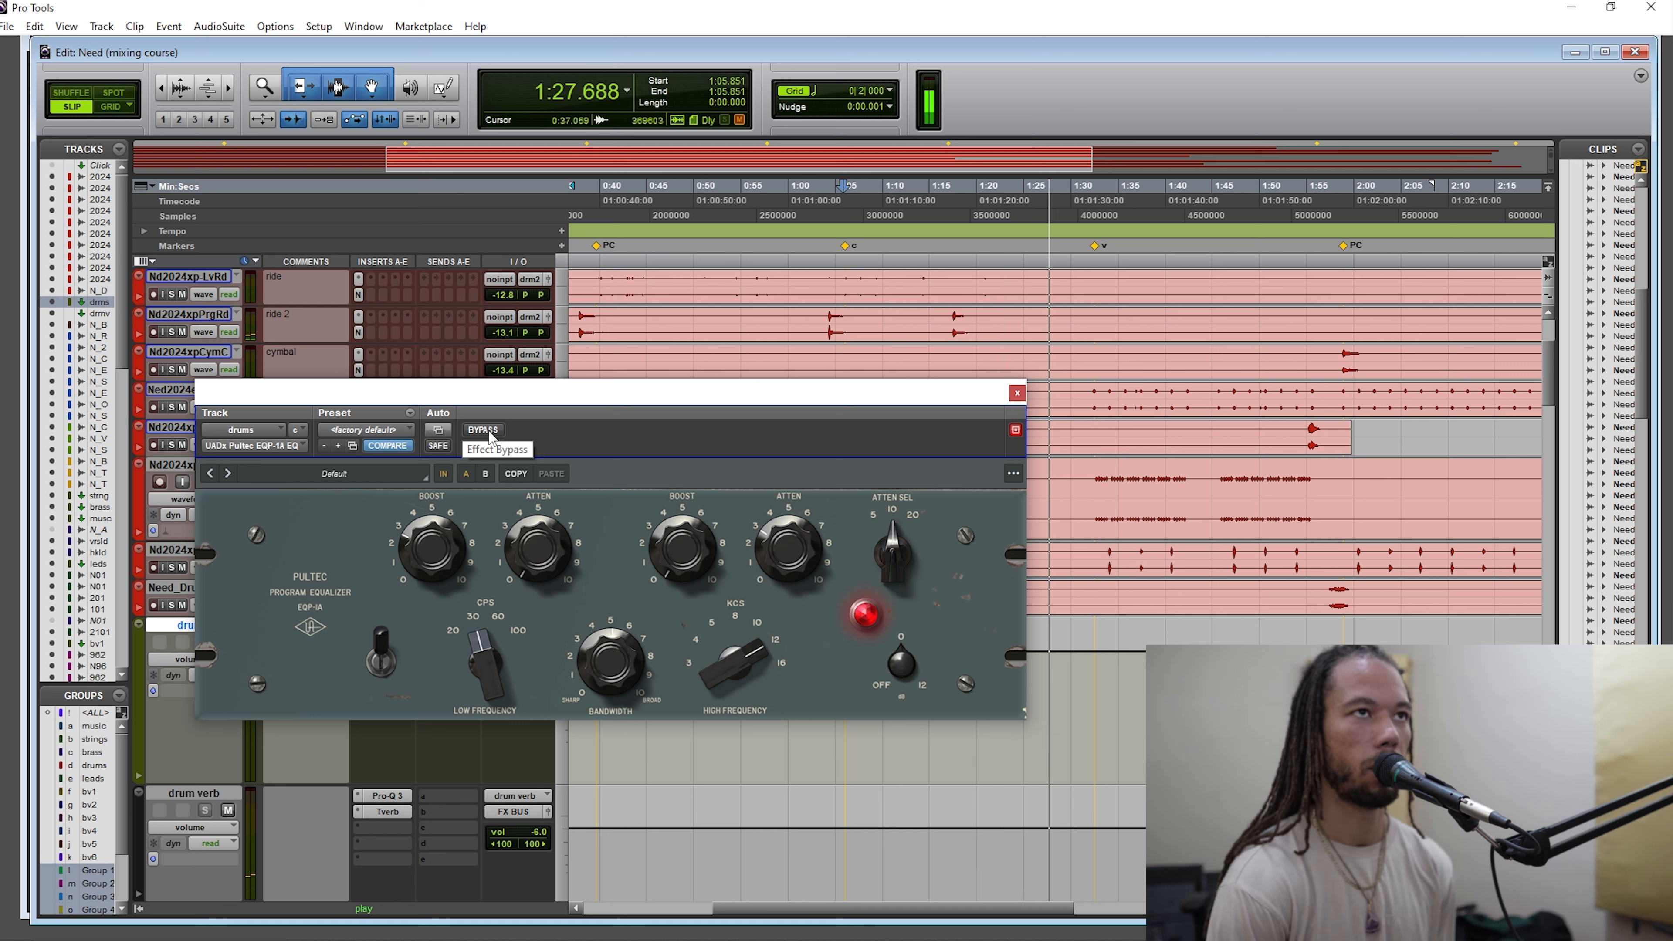
key("space")
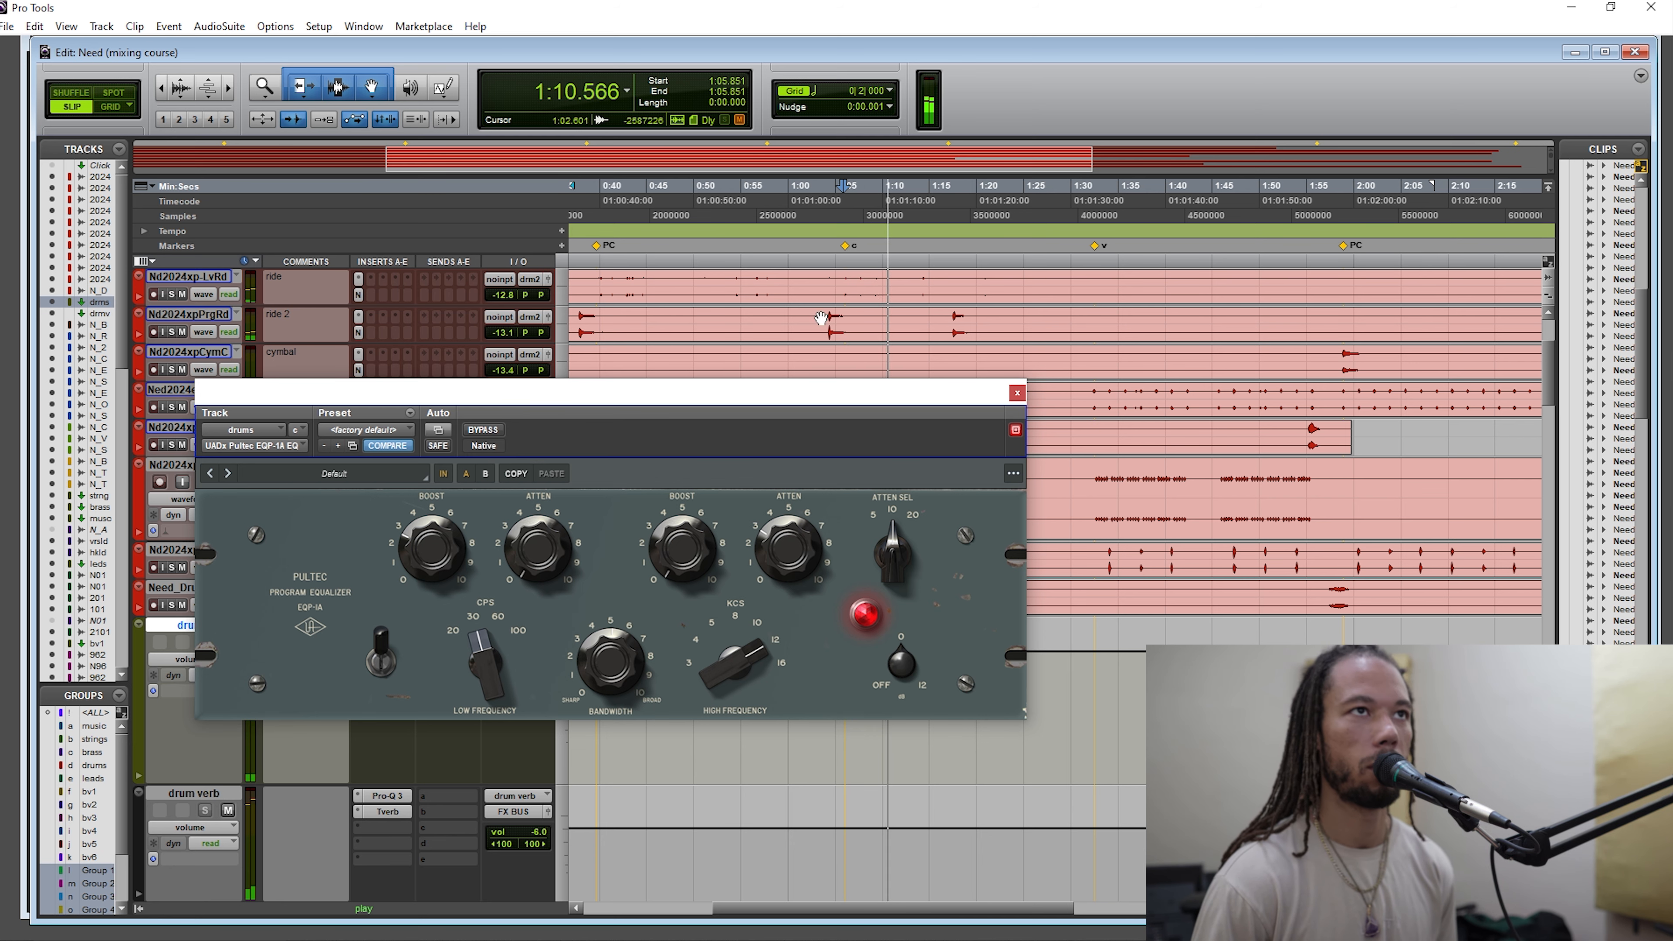
Stop playback, close the Pultec, and review the Pro-Q 3 high shelf on the drums bus.
key("space")
left_click(1016, 393)
scroll(828, 459, "up", 3)
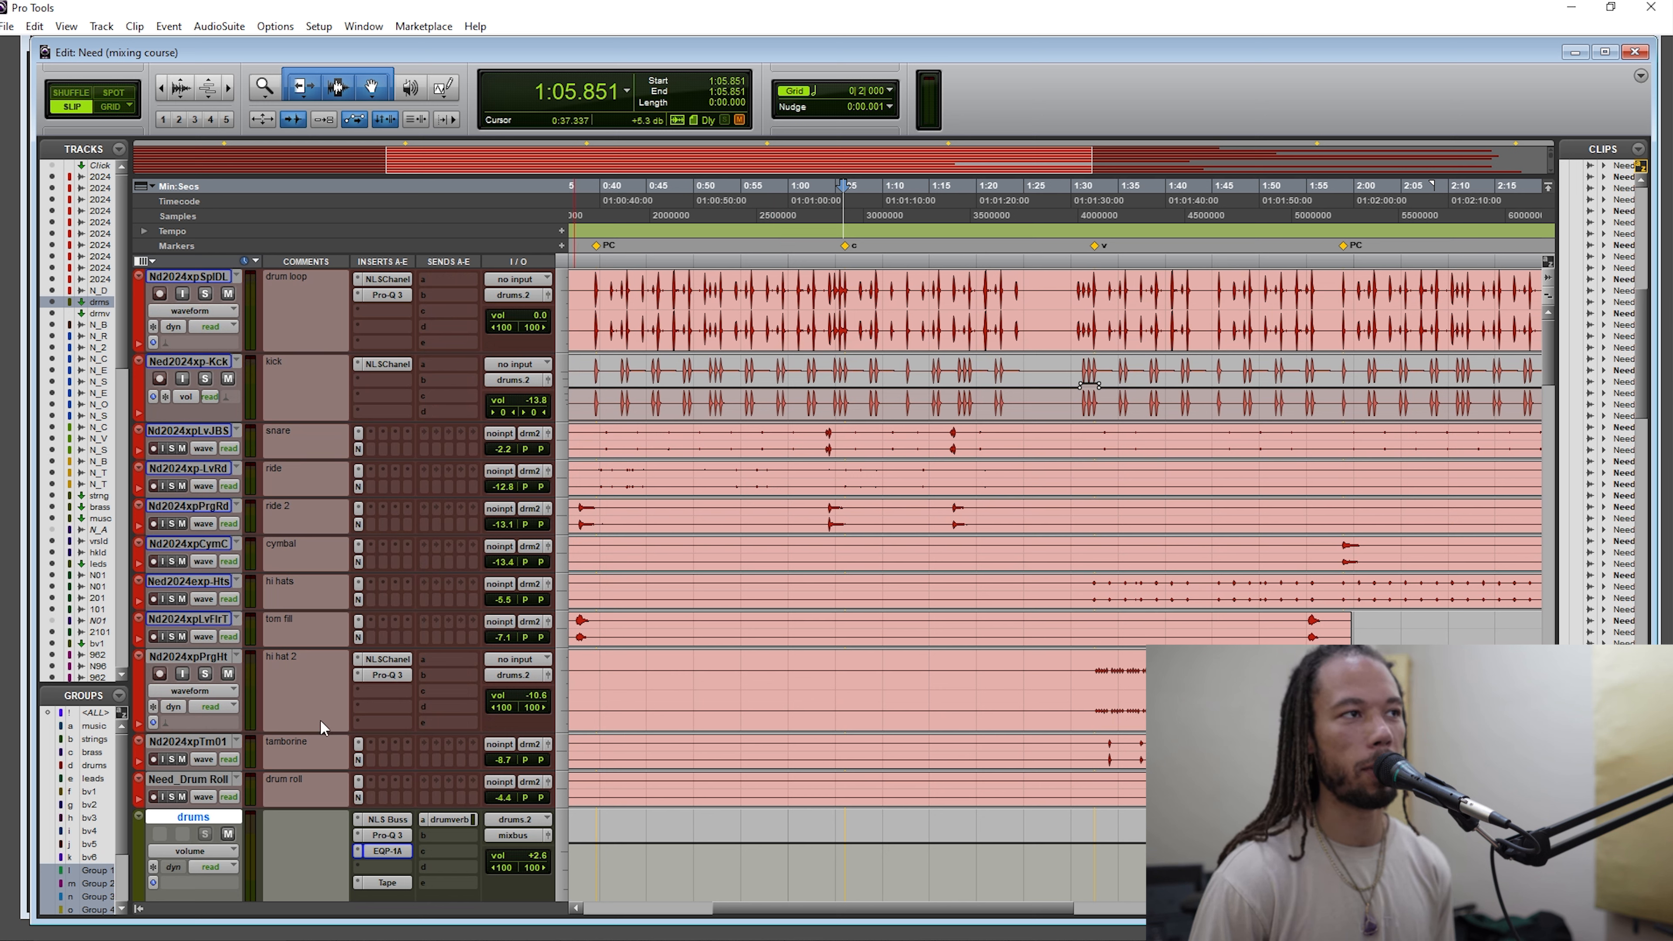
left_click(393, 834)
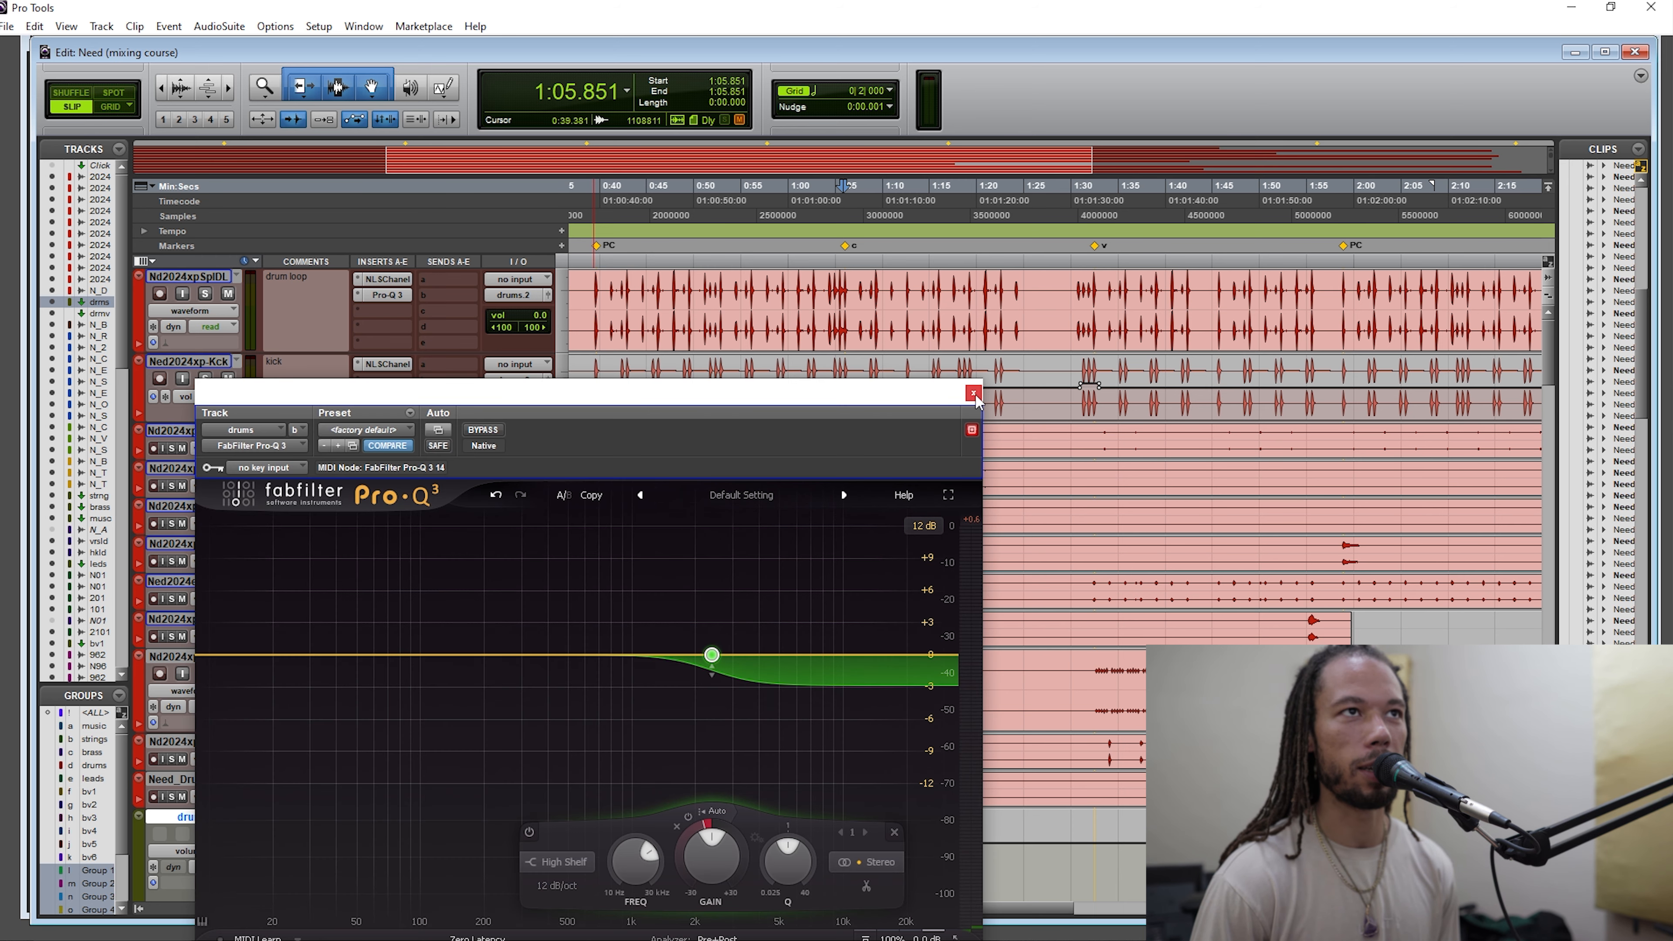
left_click(974, 393)
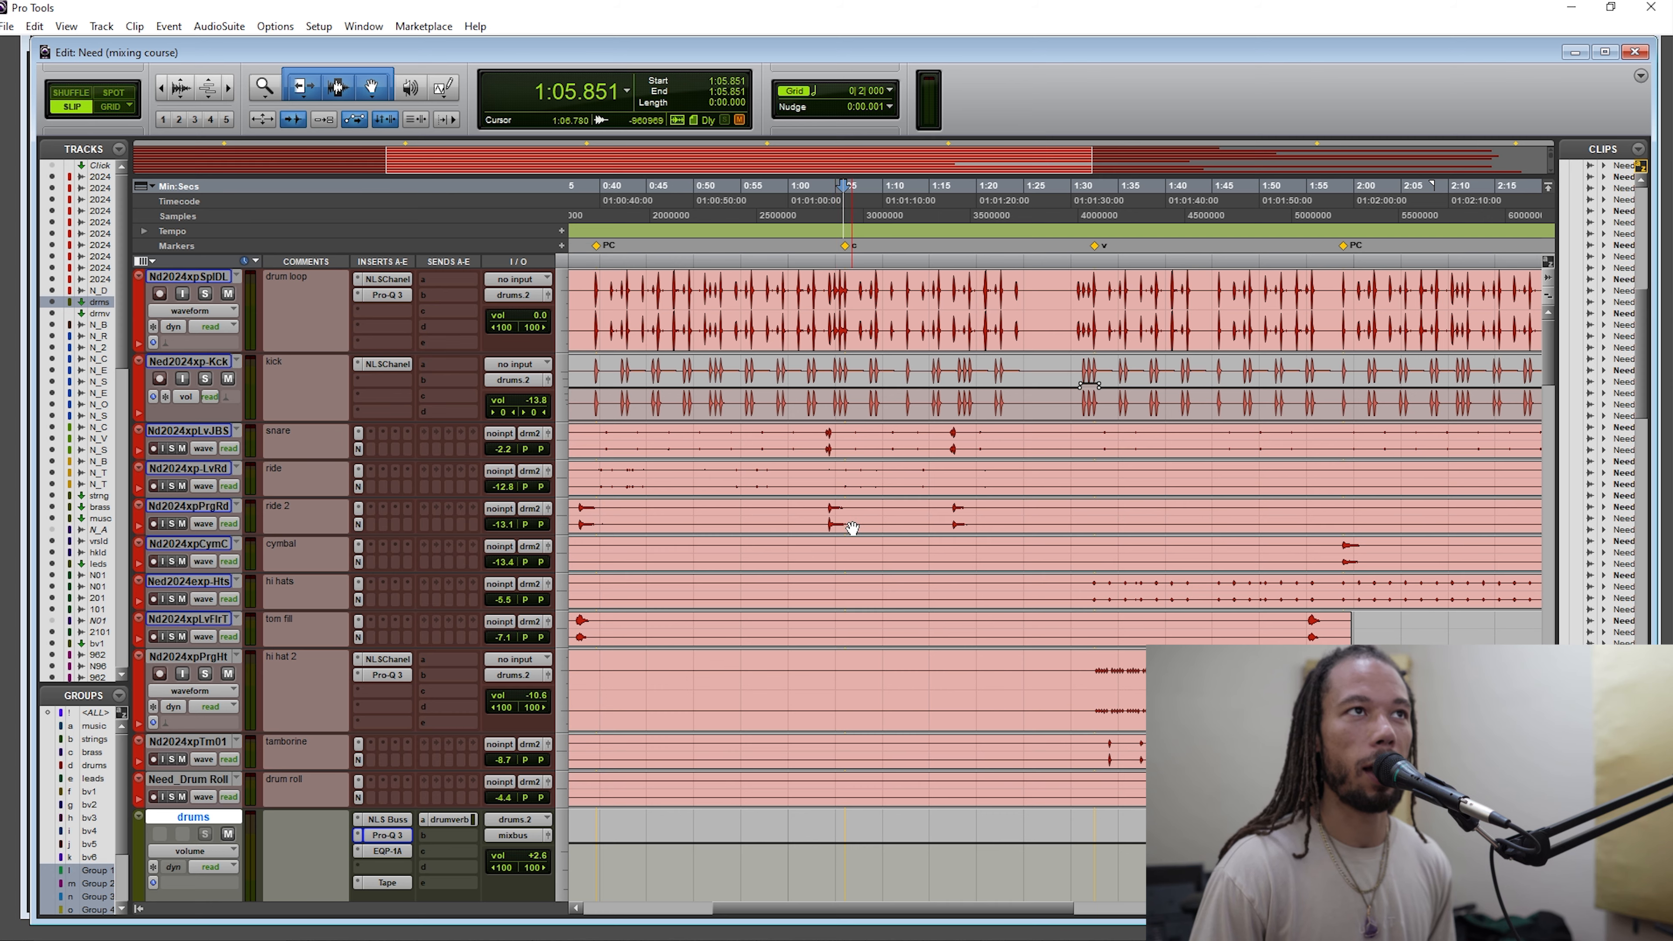
left_click(832, 241)
scroll(755, 702, "down", 2)
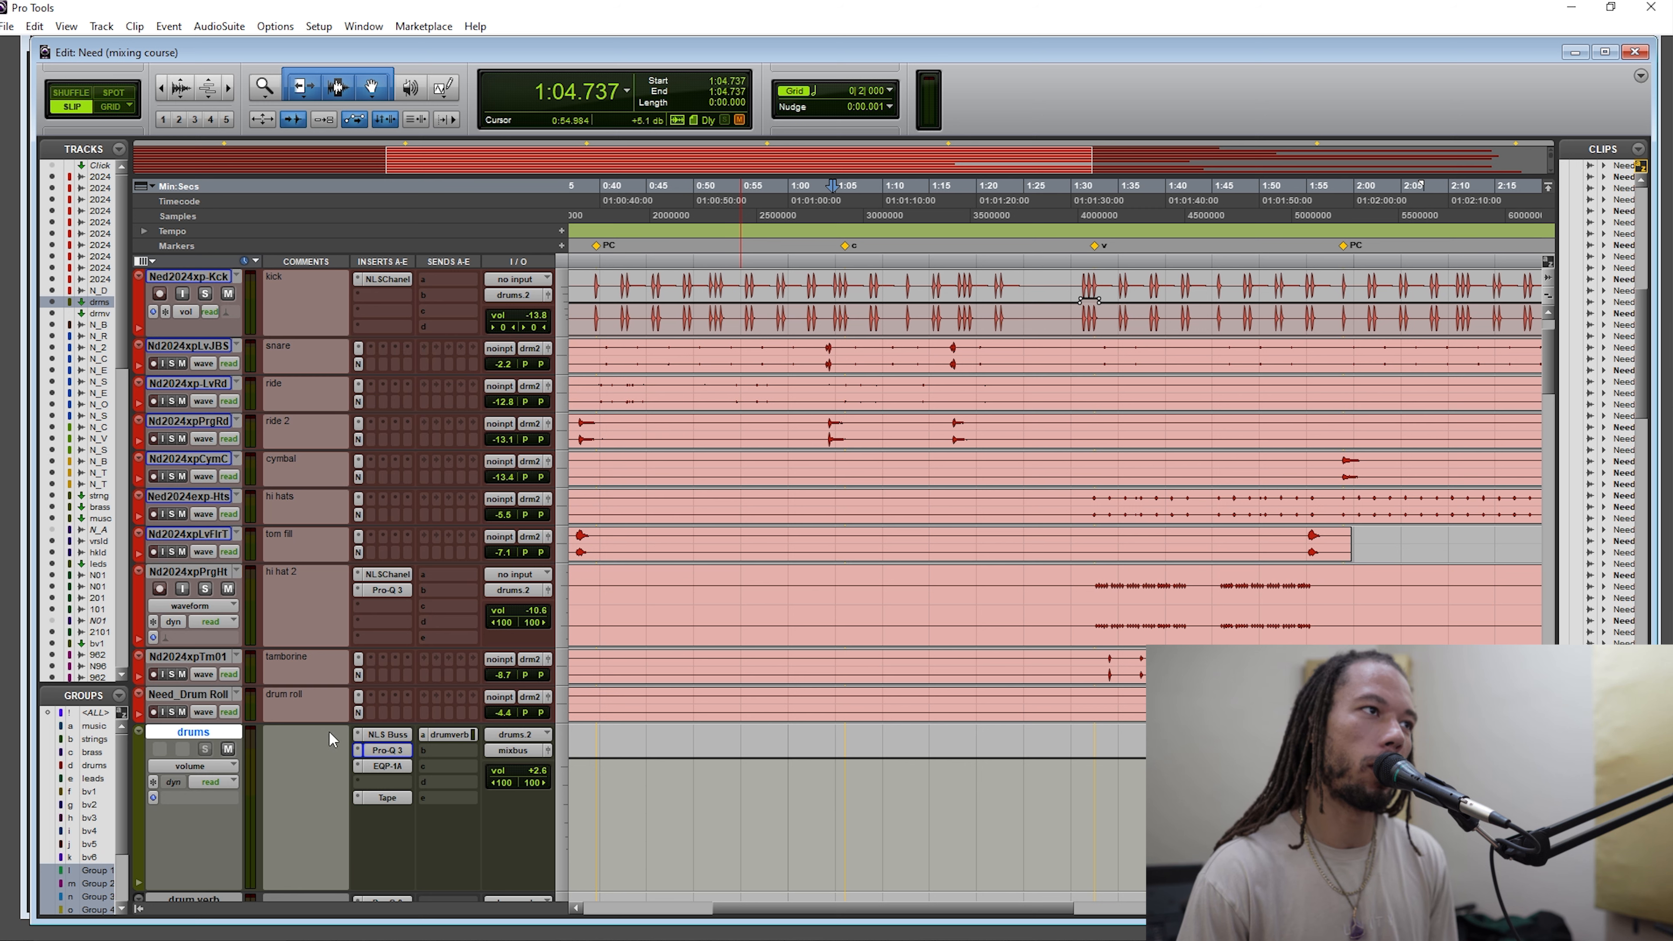
left_click(390, 752)
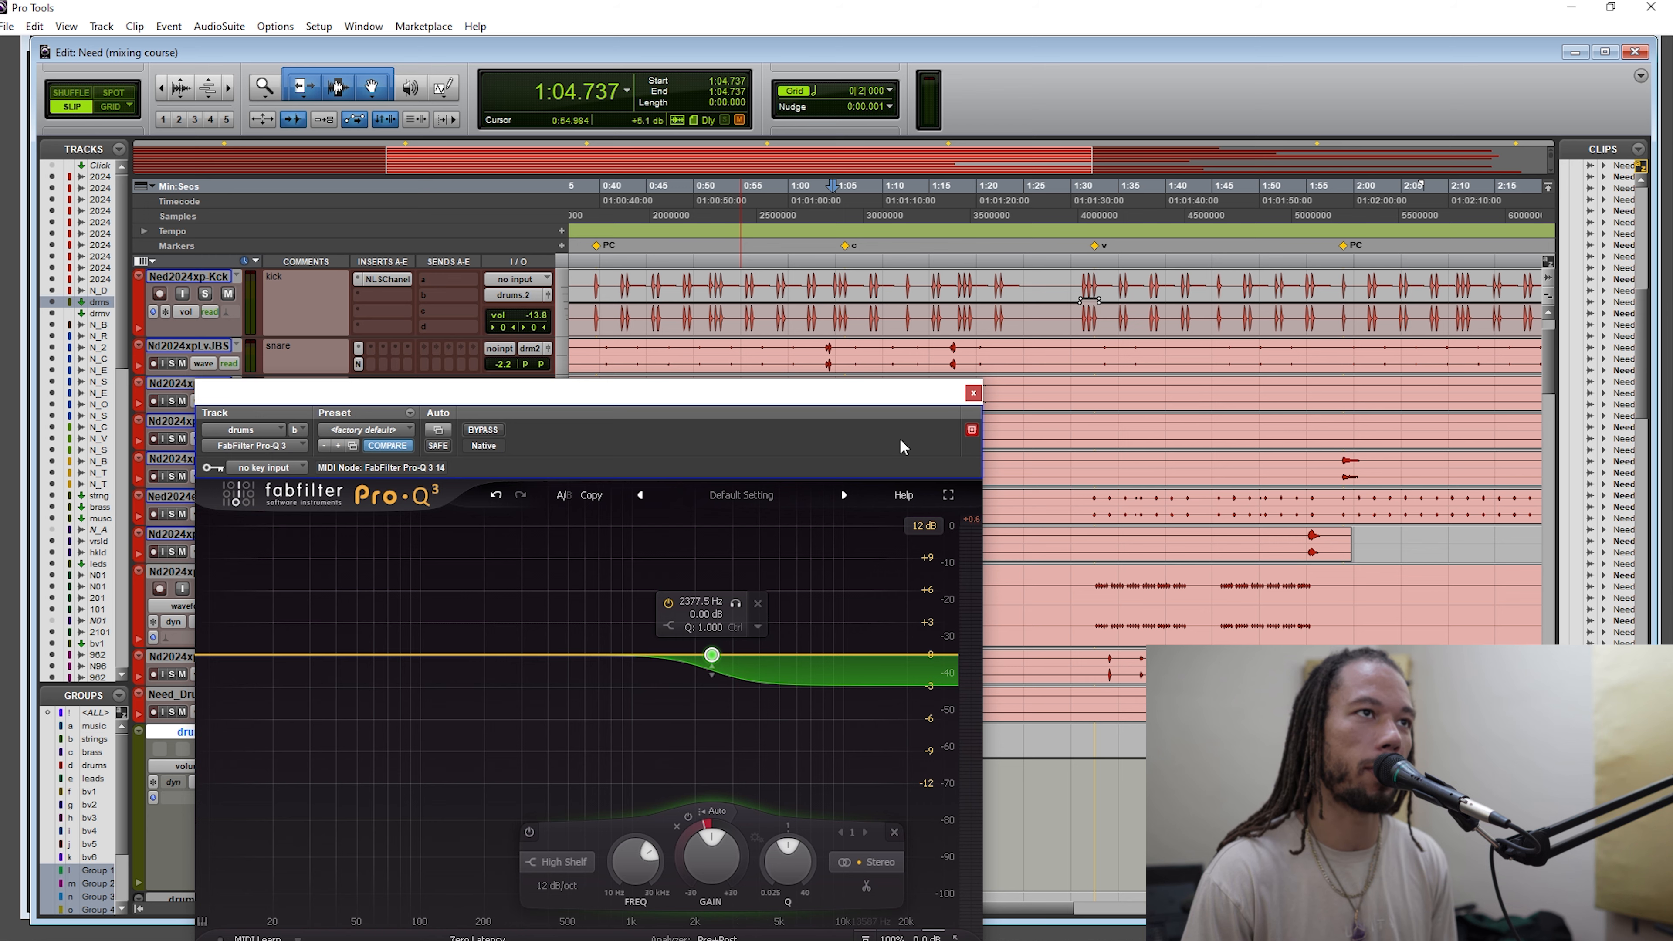
left_click(972, 393)
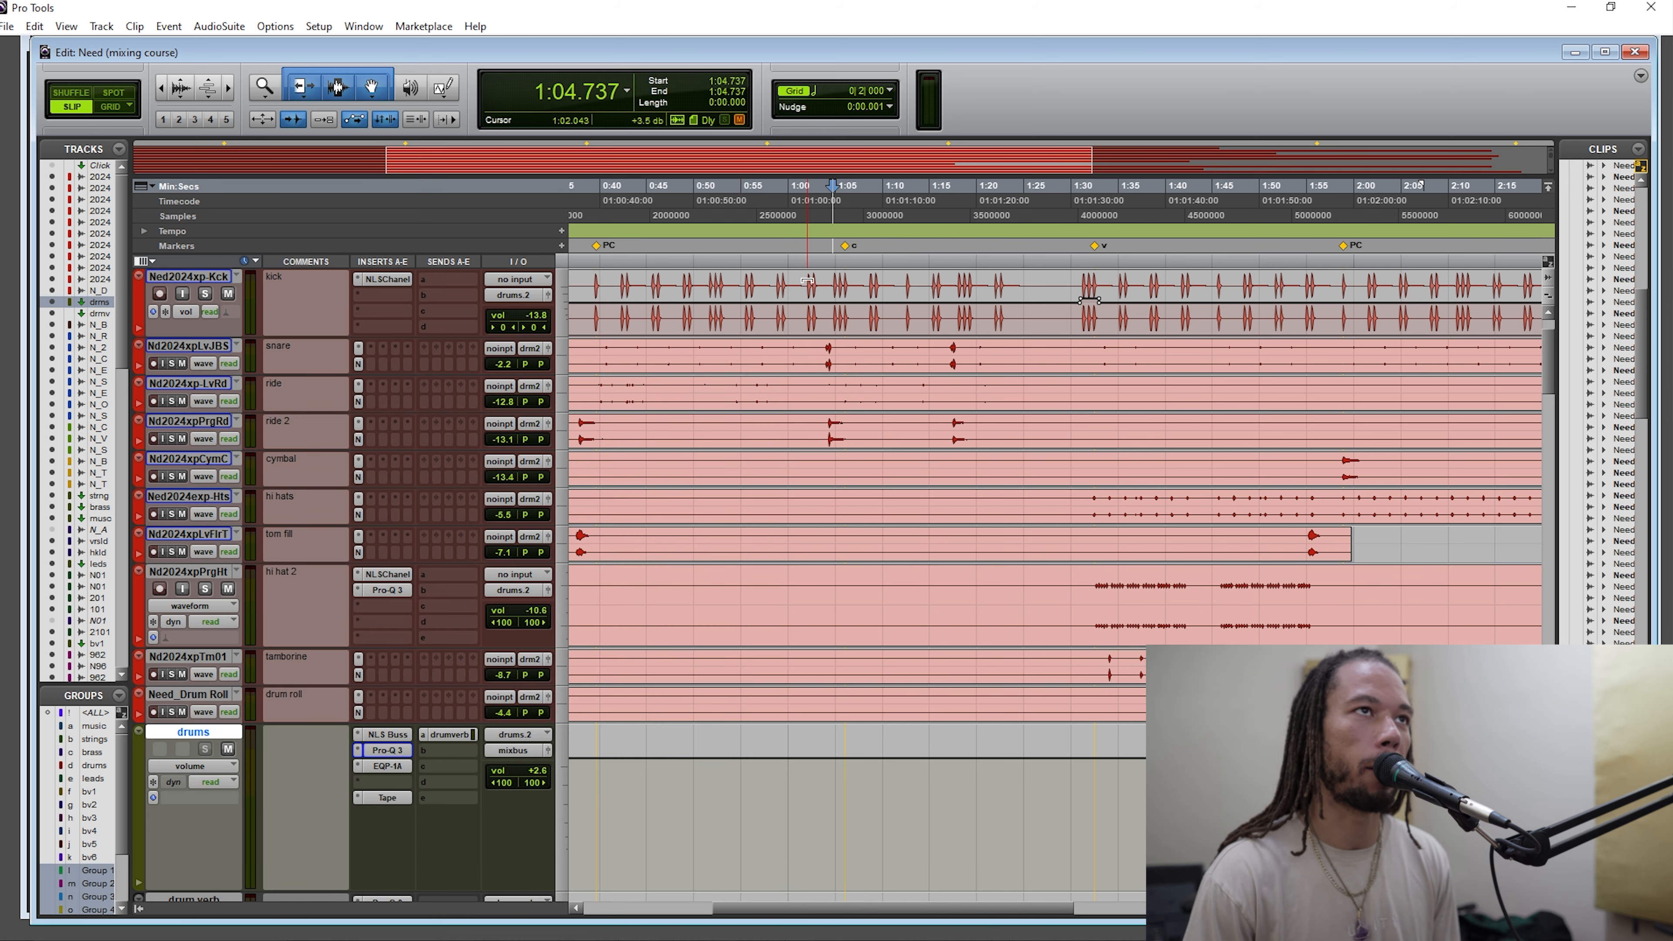
Play the song from 1:04.644 with the music bus and lead vocal tracks in view, stop, and return to the drum tracks.
left_click(831, 247)
scroll(824, 369, "down", 15)
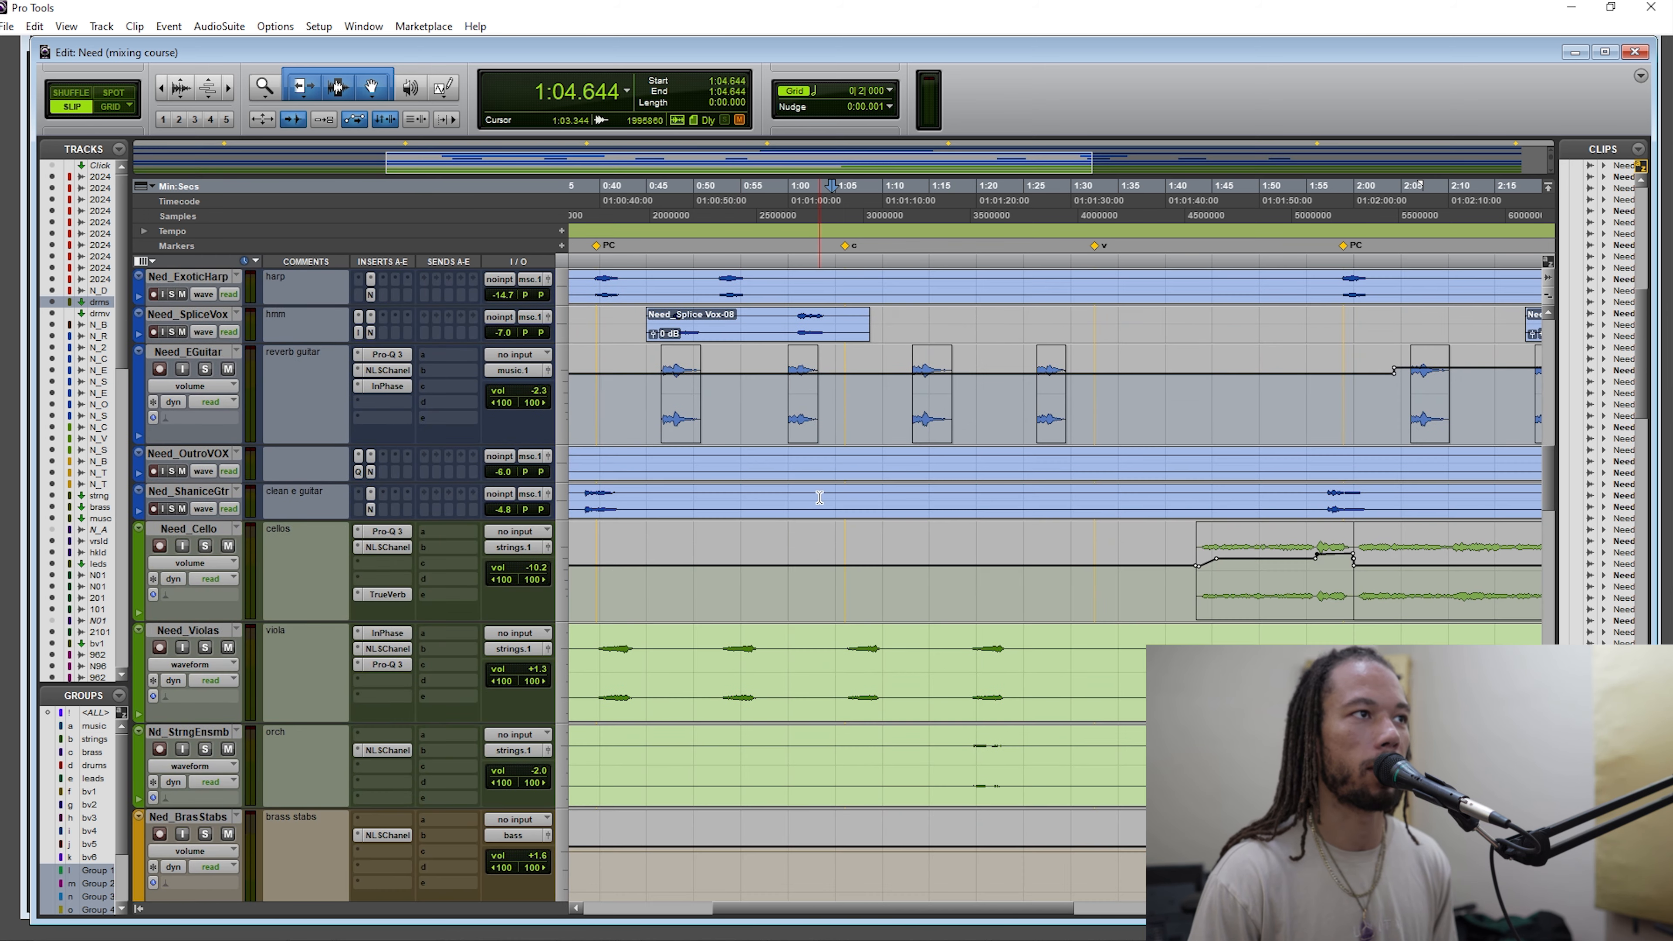
scroll(819, 498, "down", 10)
key("space")
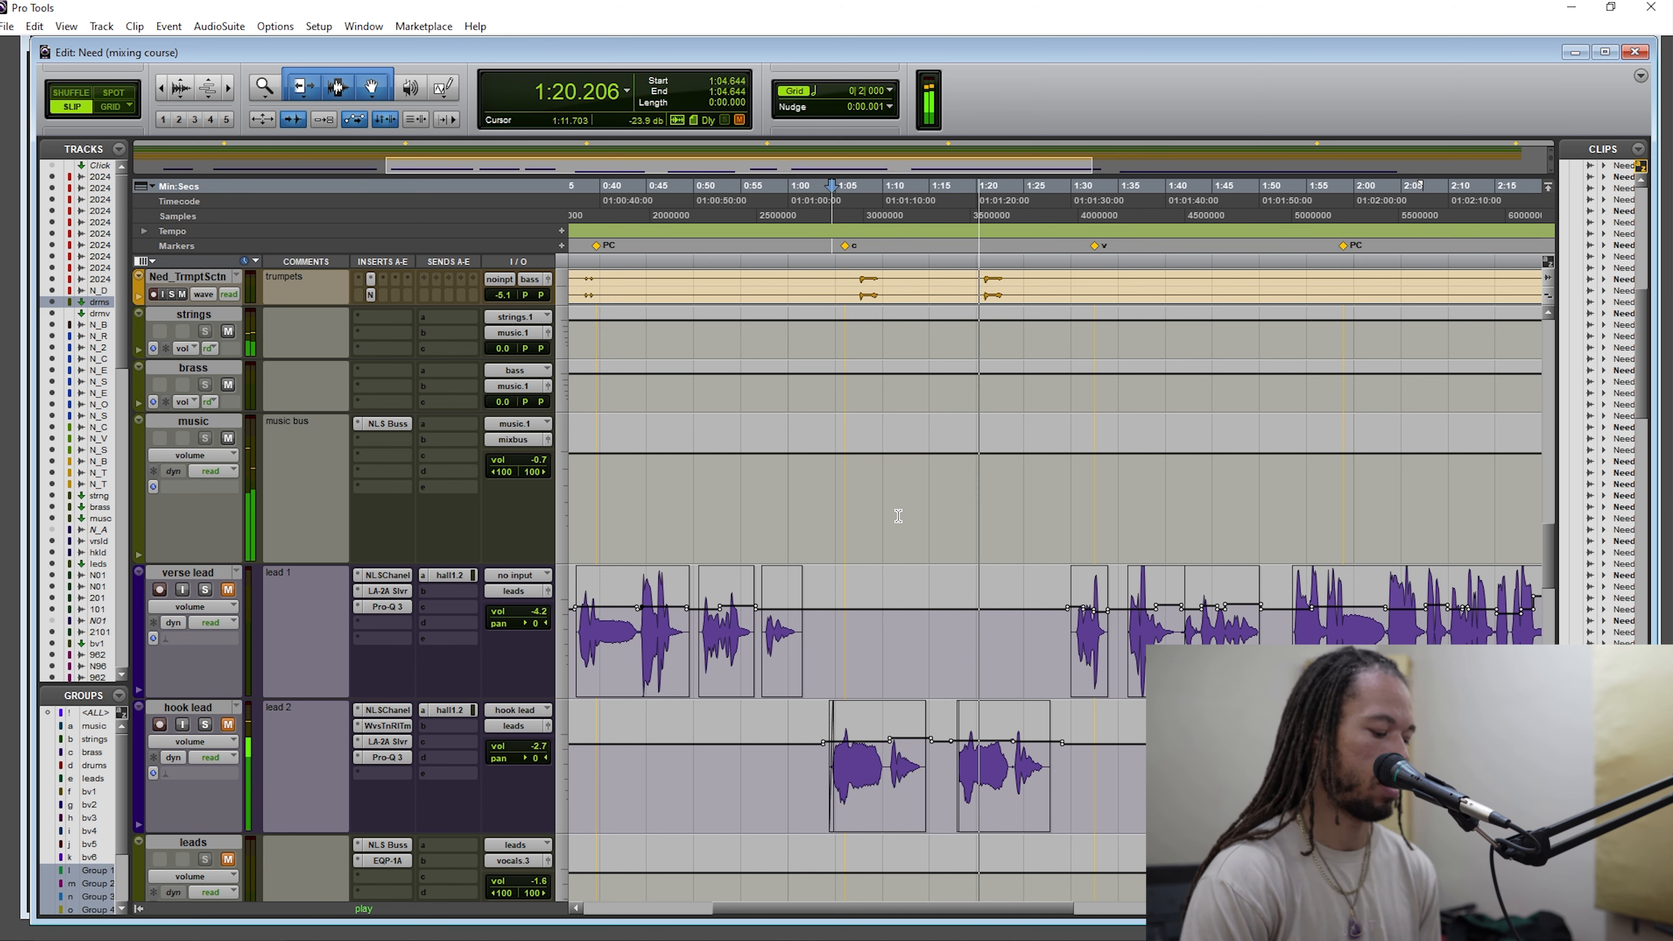
key("space")
scroll(899, 516, "up", 10)
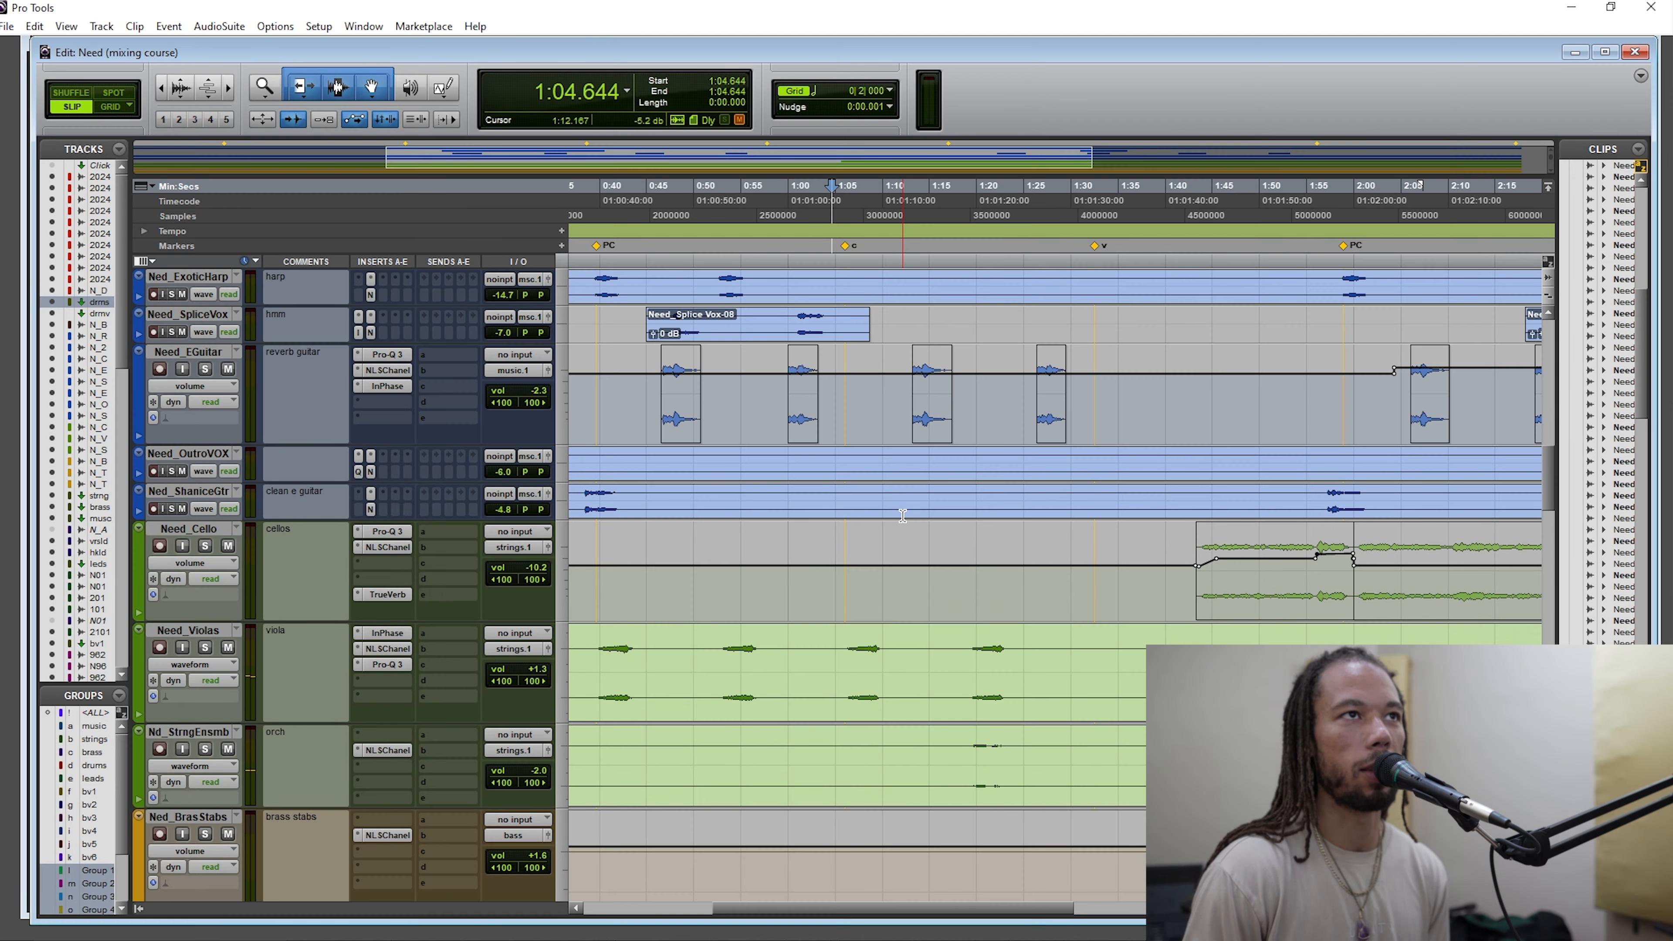
scroll(902, 515, "up", 10)
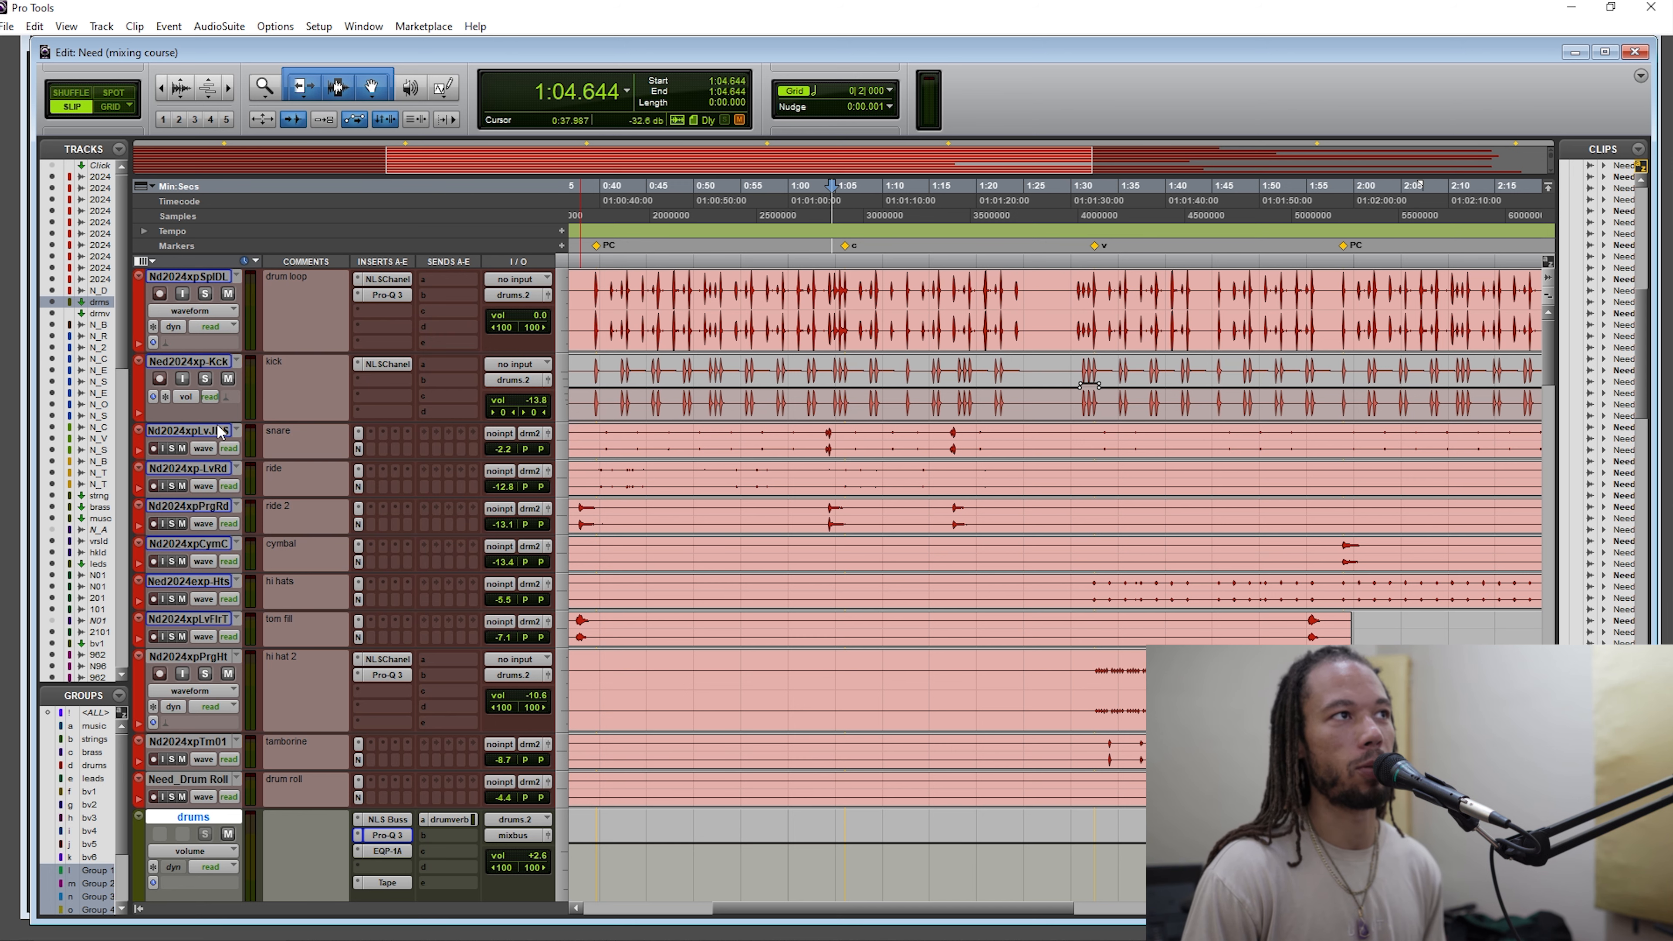
Enlarge the kick track and open its NLS Channel, moving the plug-in window over the track controls.
left_click_drag(214, 419, 221, 434)
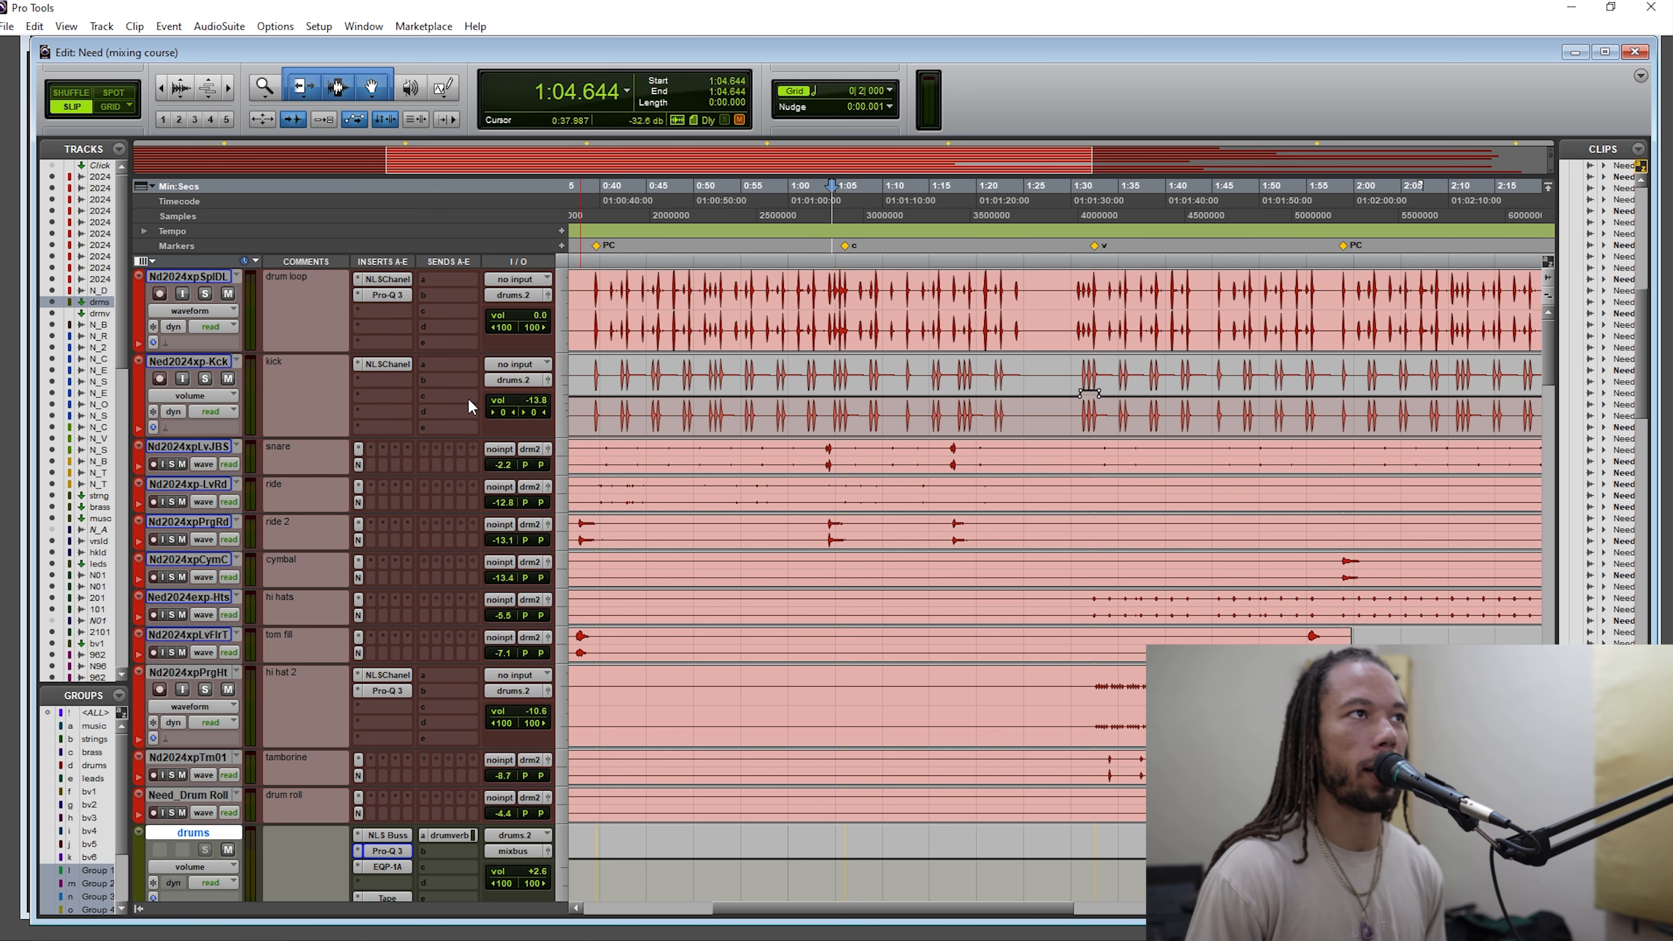
left_click(389, 366)
left_click_drag(427, 391, 713, 353)
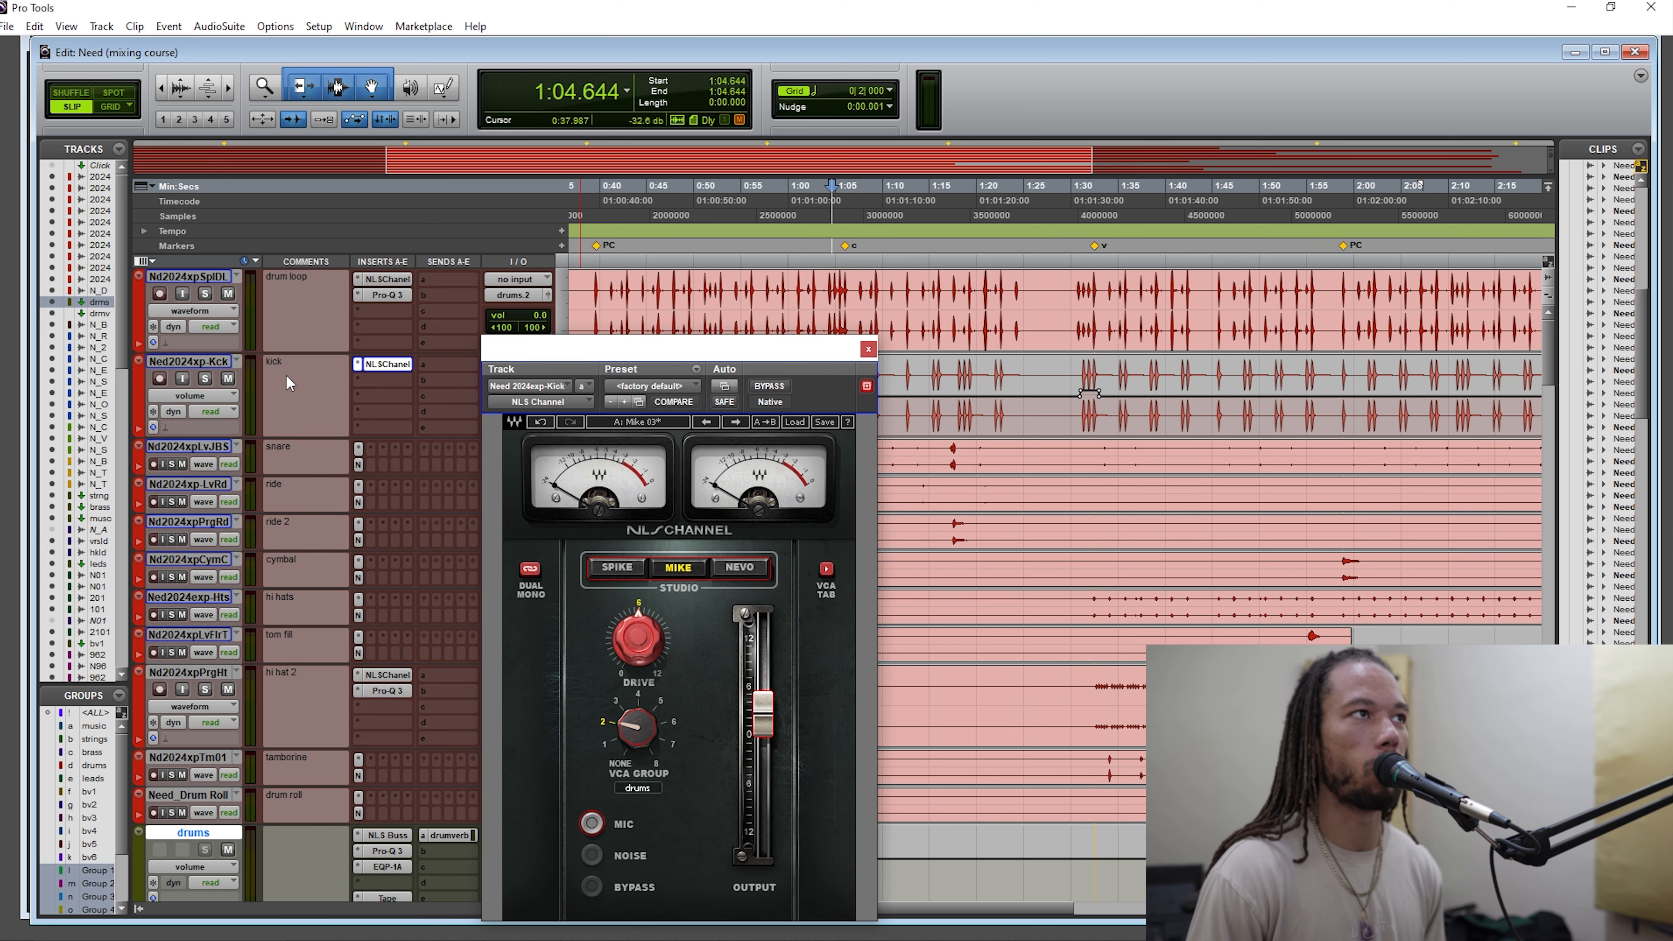
left_click(766, 722)
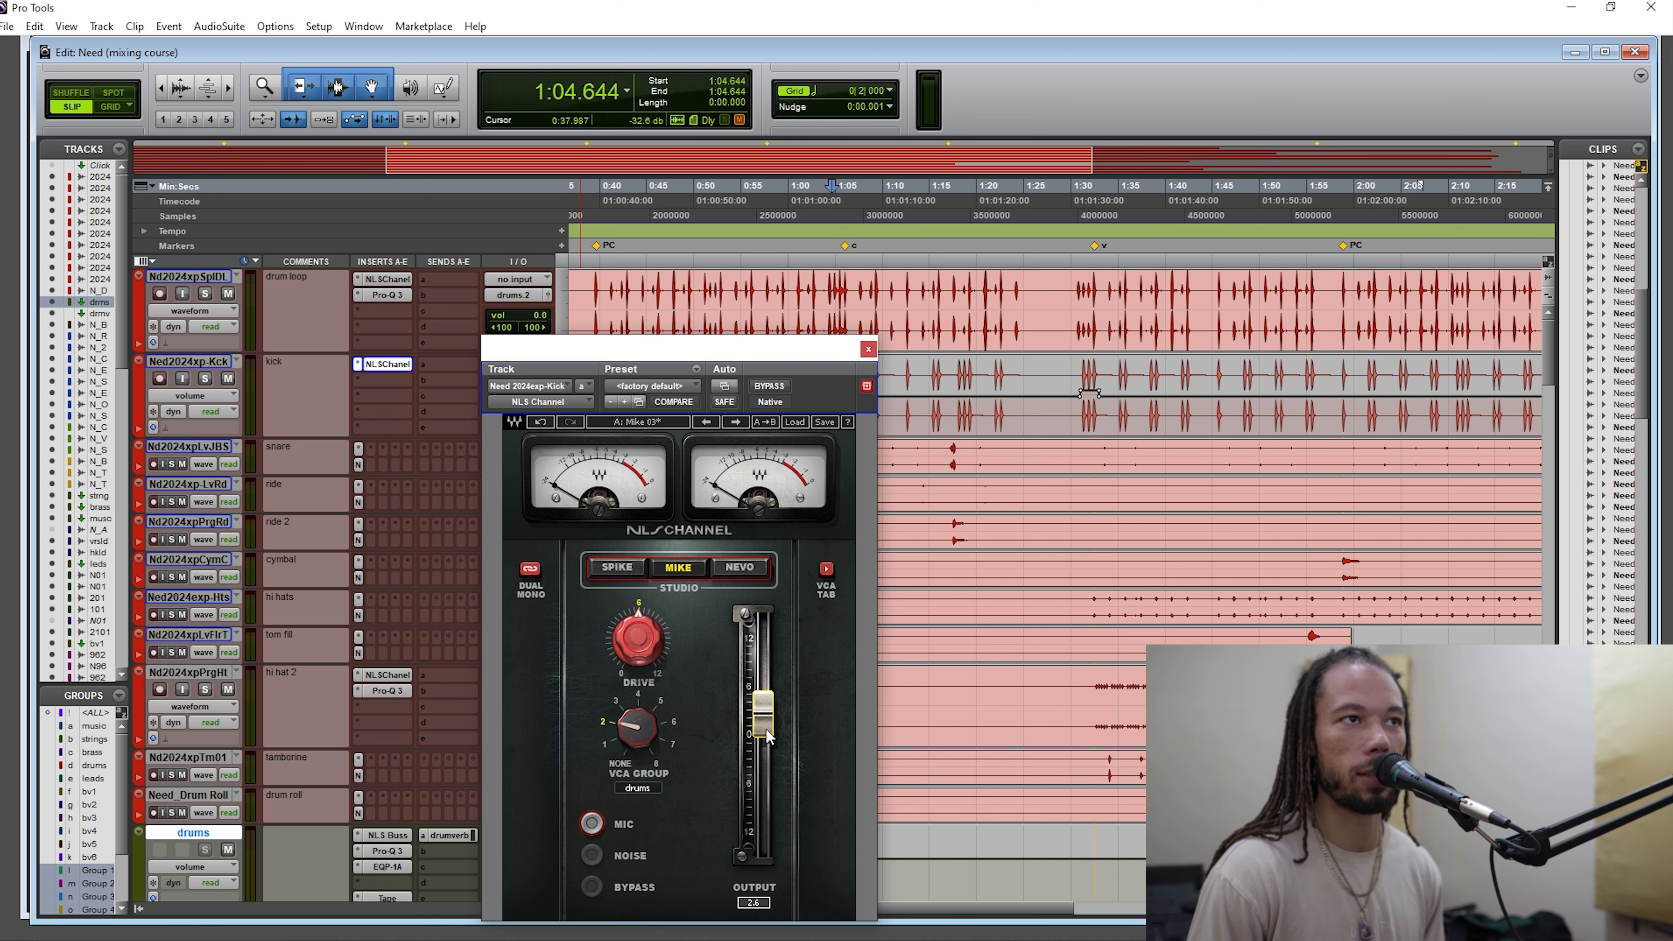
left_click_drag(756, 349, 585, 279)
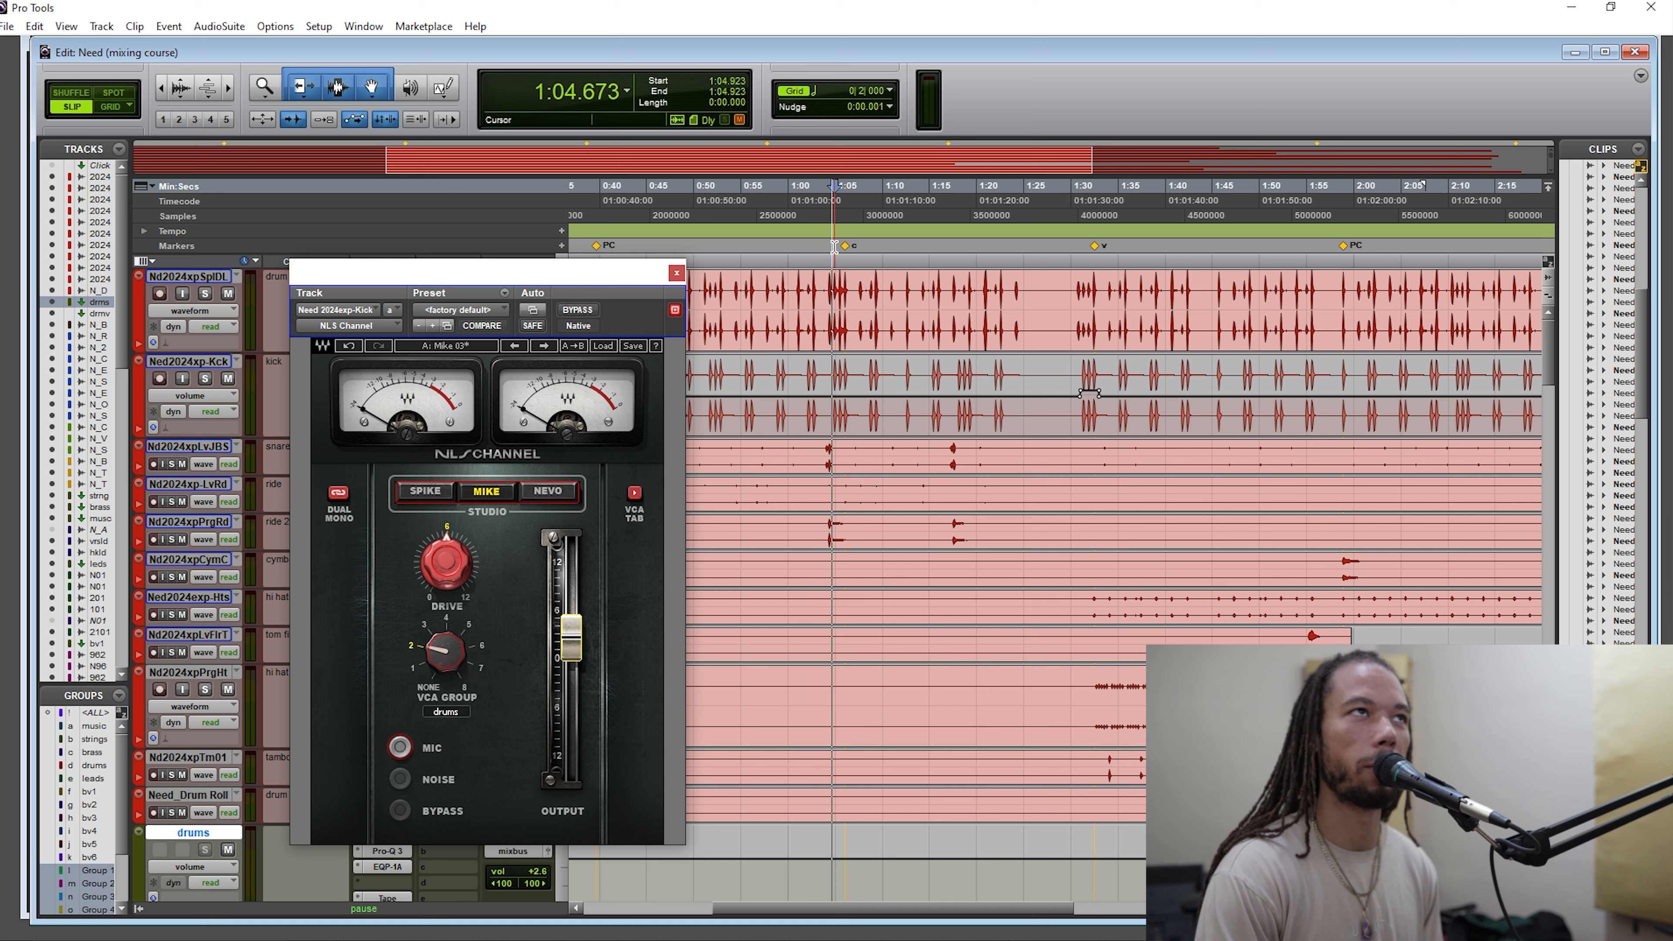
Lower the kick's NLS Channel output to 1.2 while playing from 1:04.923, then close the plug-in and stop.
key("space")
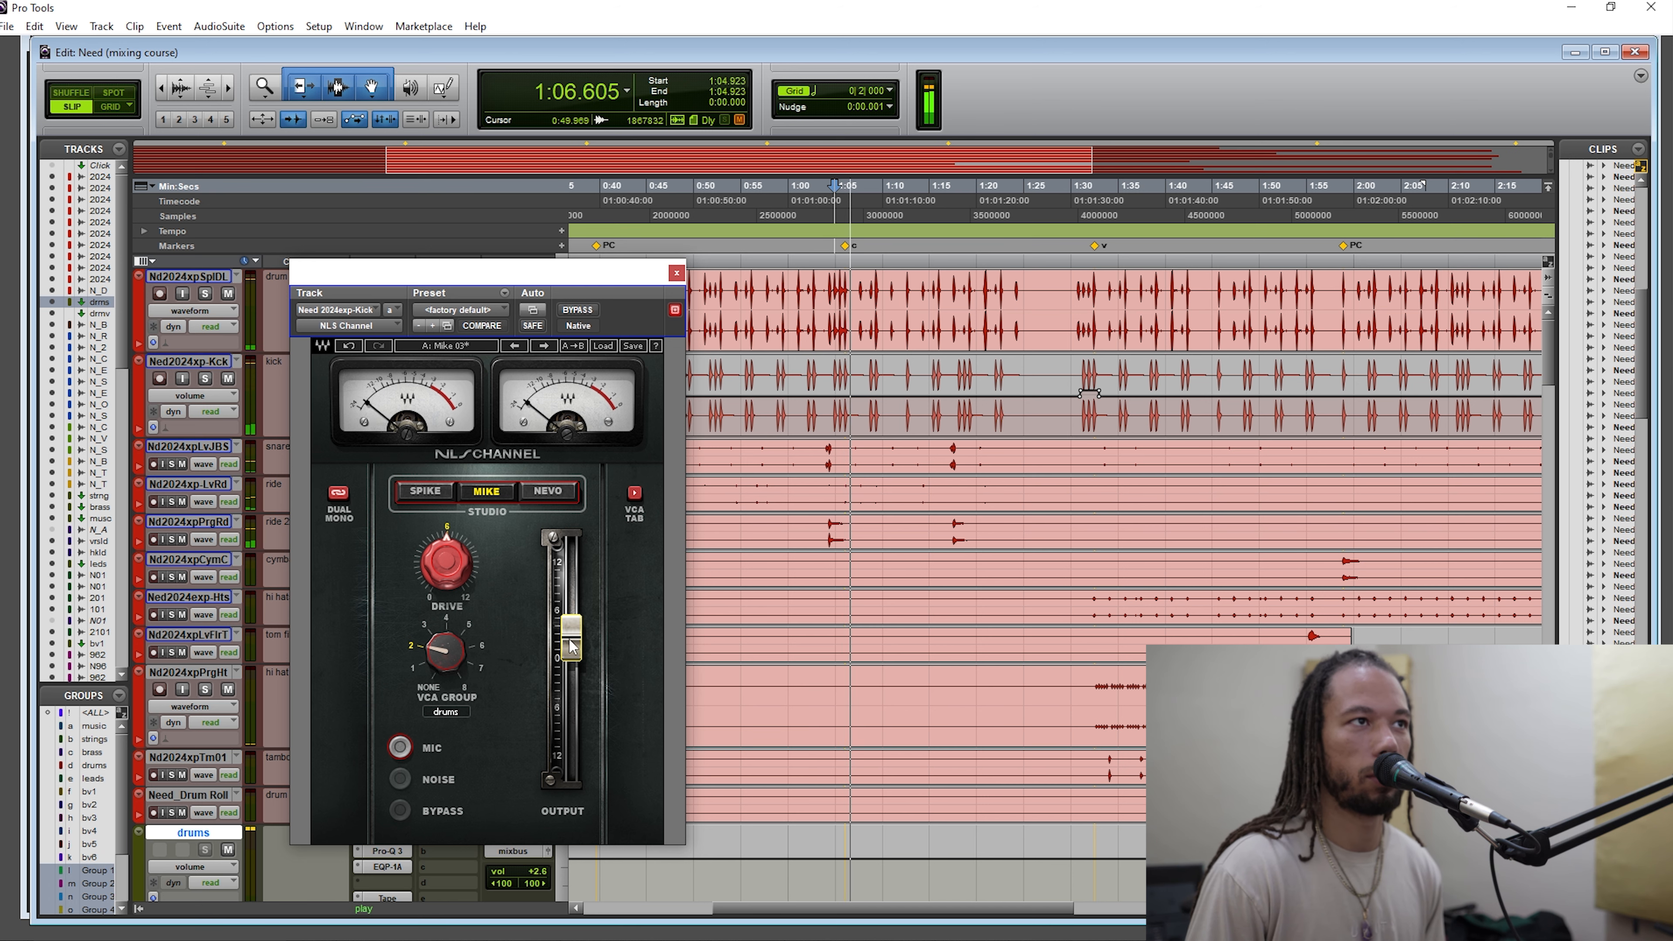
left_click_drag(571, 638, 579, 659)
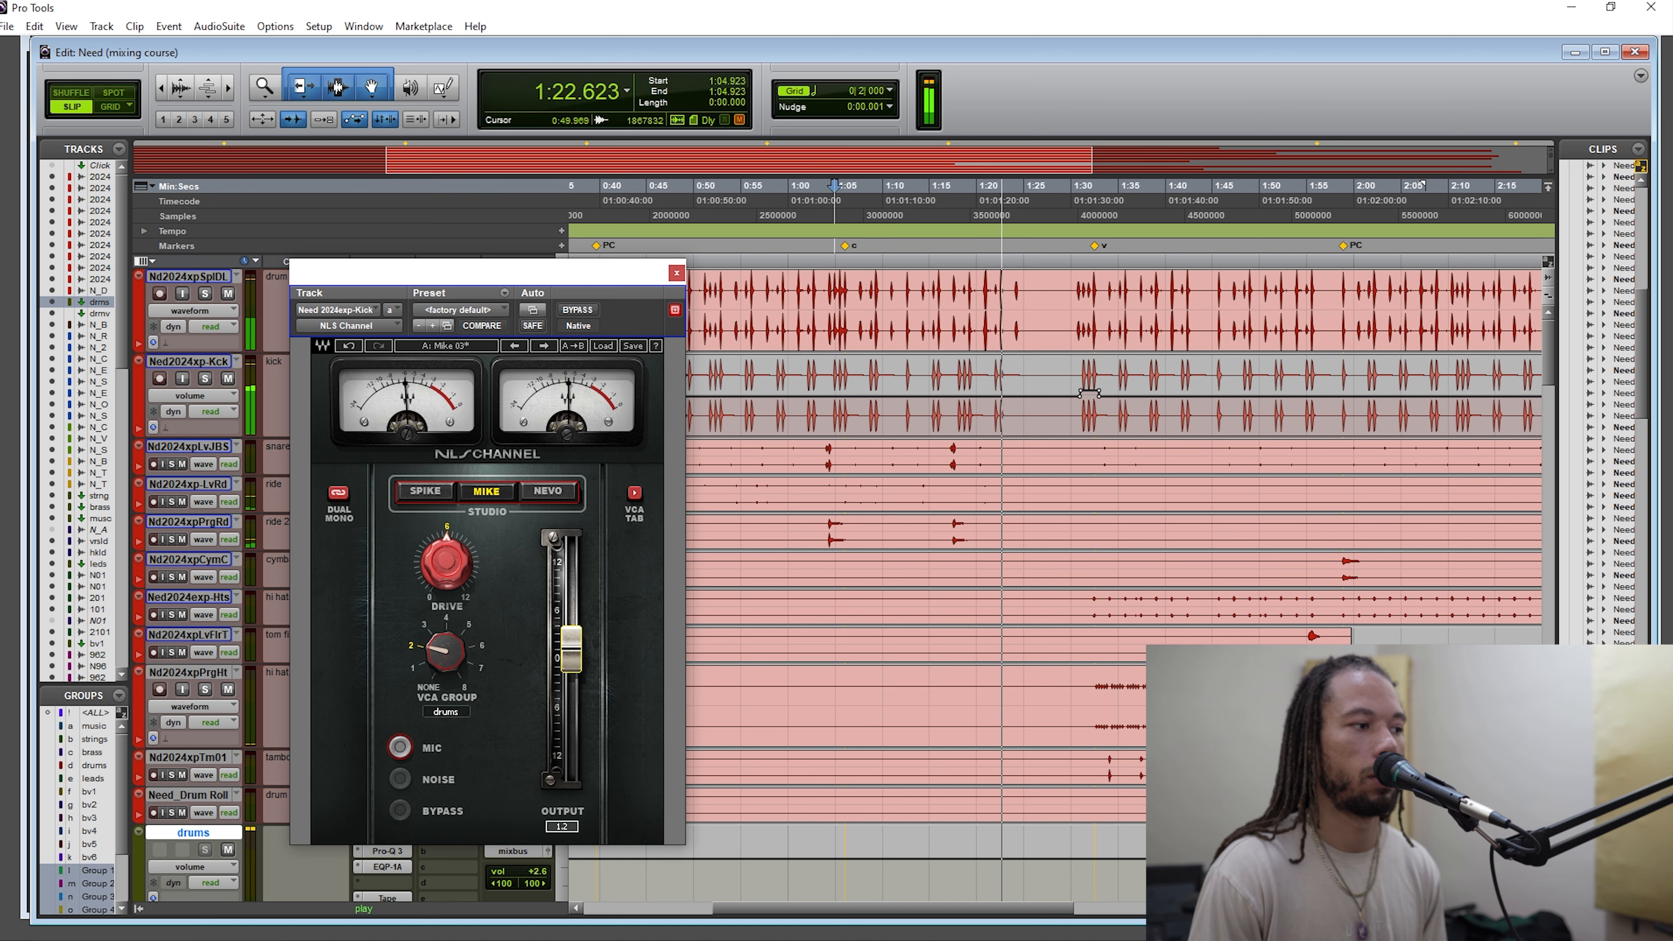
left_click(676, 273)
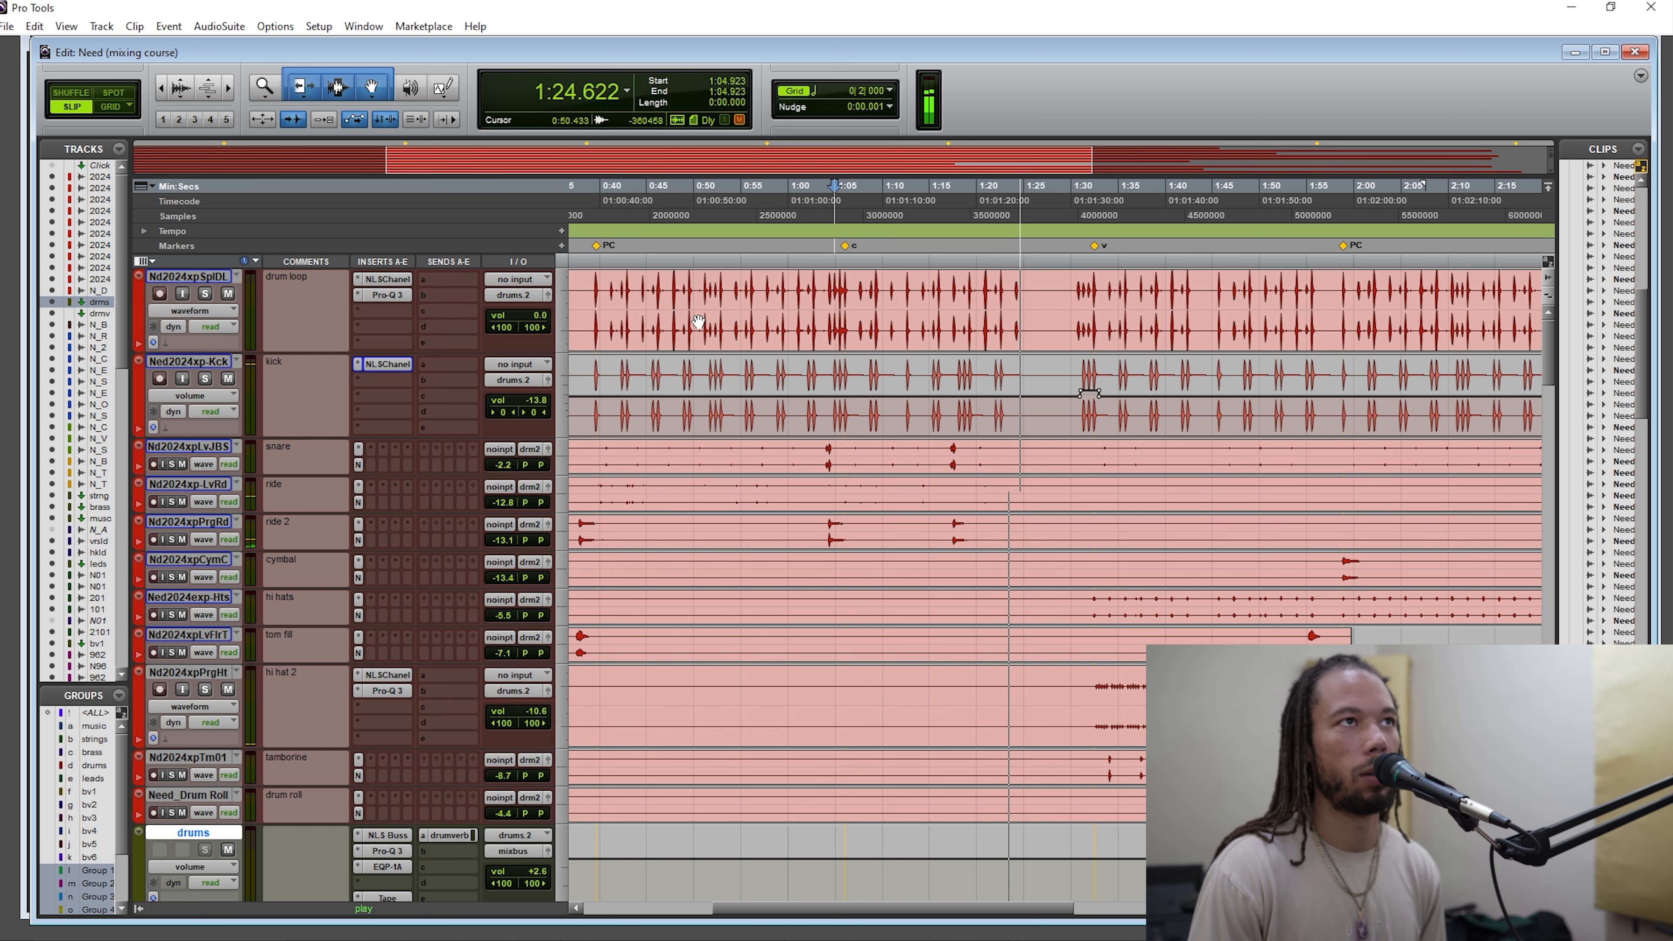
key("space")
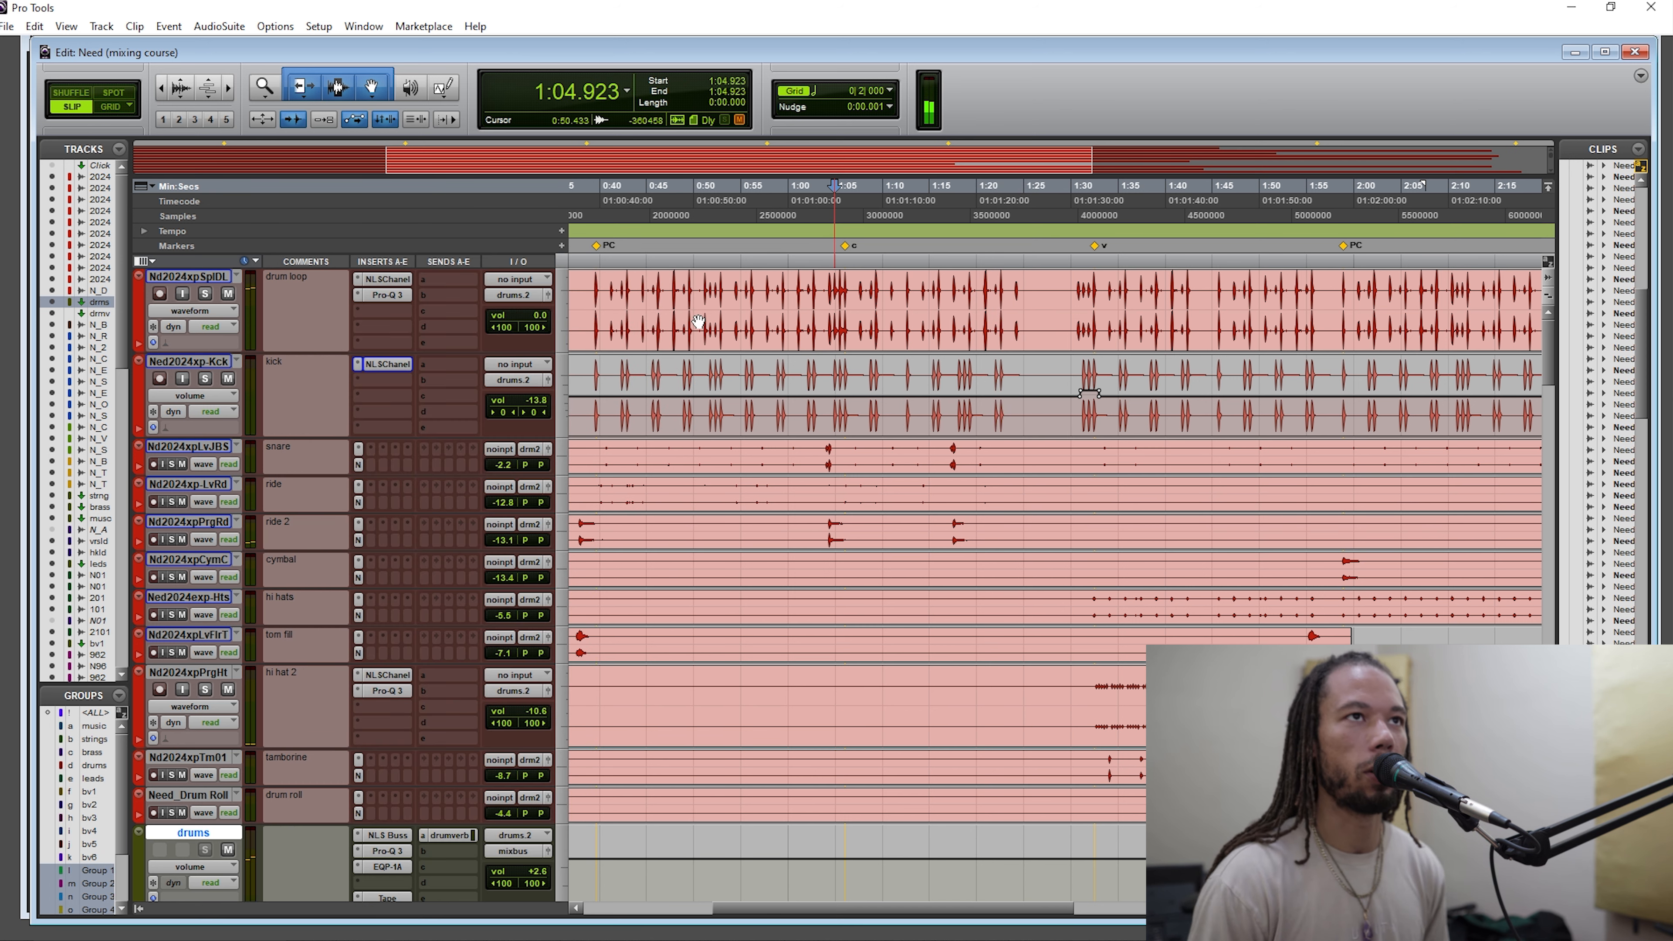
Play the drums from 0:38.730, just before the first PC marker, and stop.
scroll(886, 387, "left", 5)
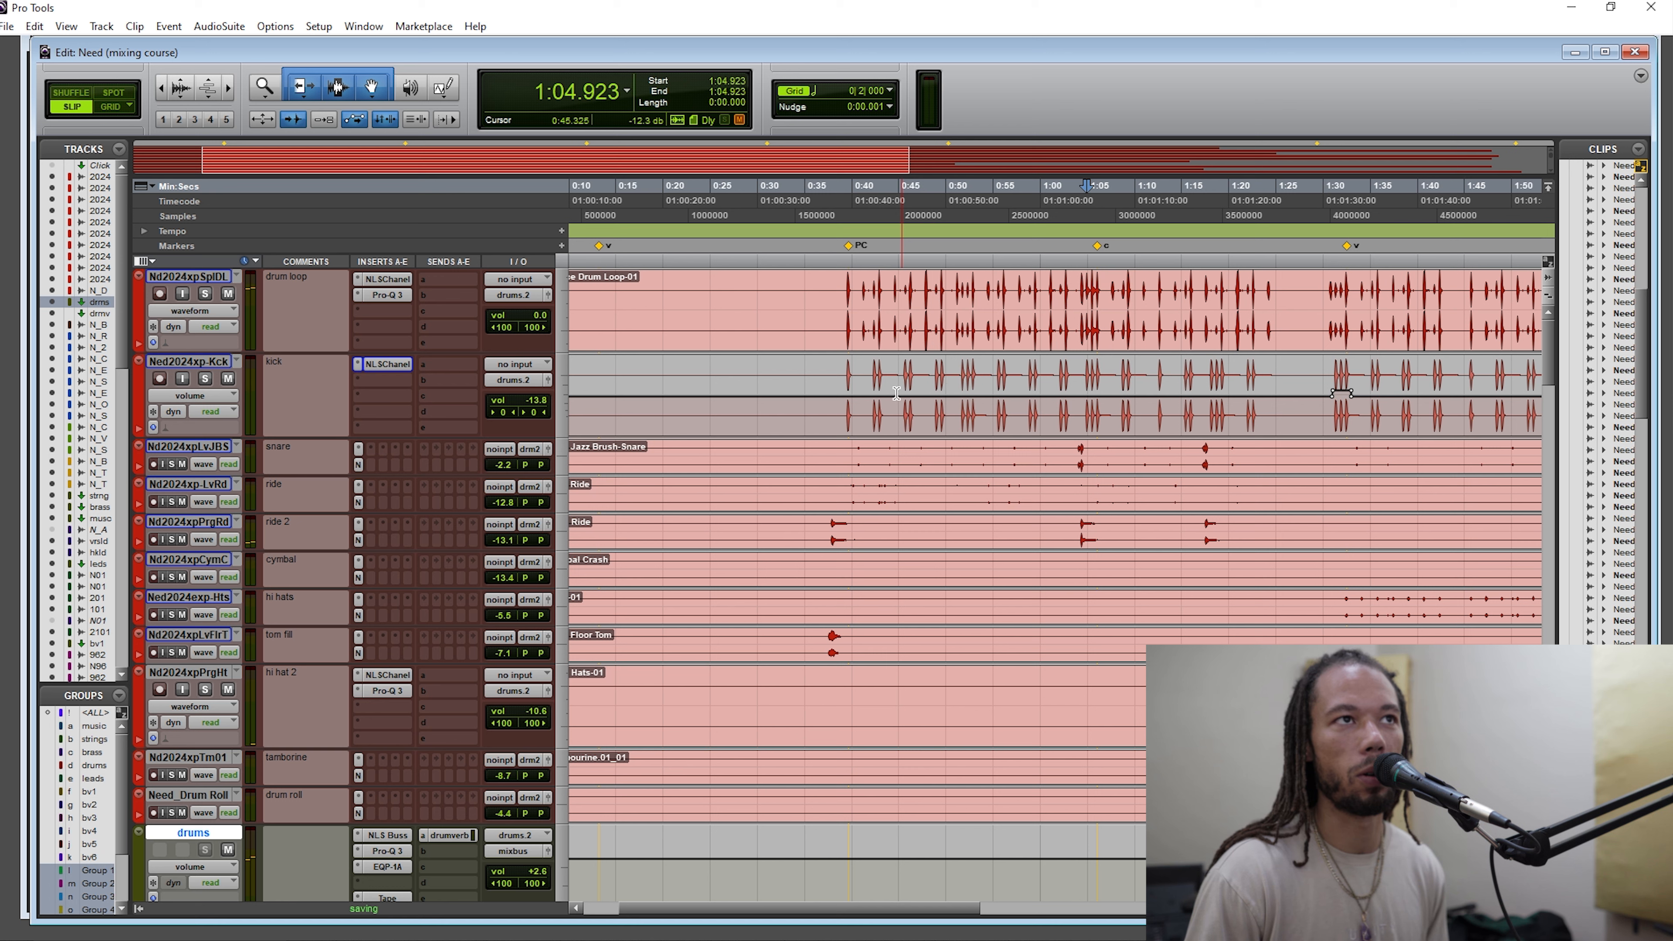
left_click(839, 287)
key("space")
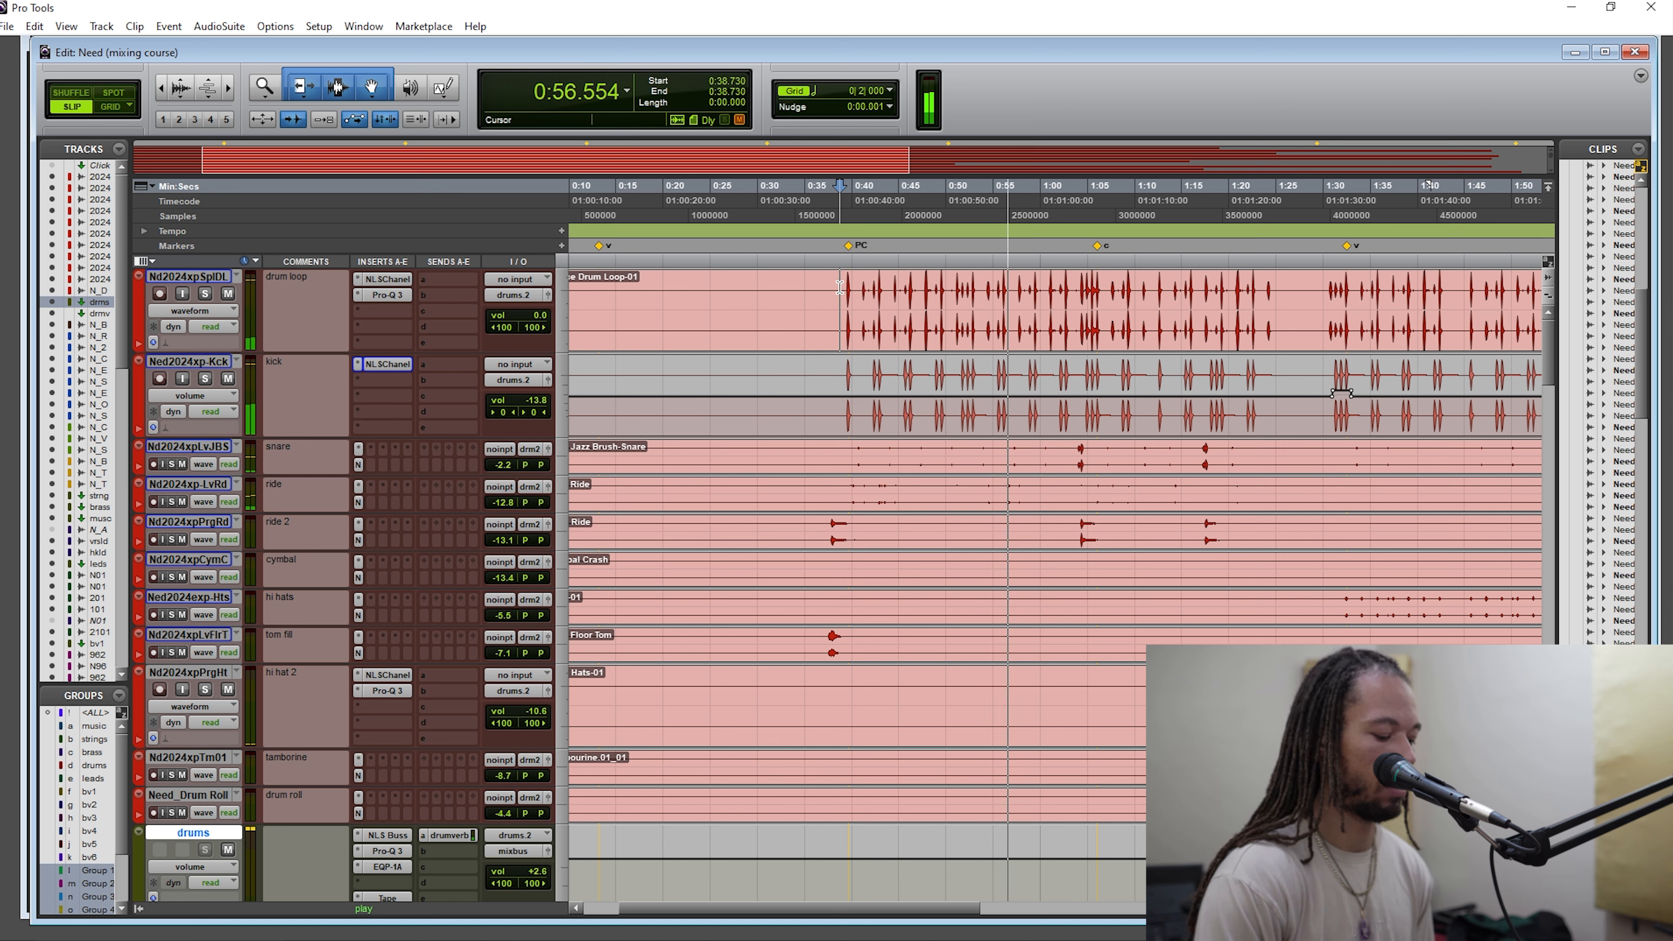
key("space")
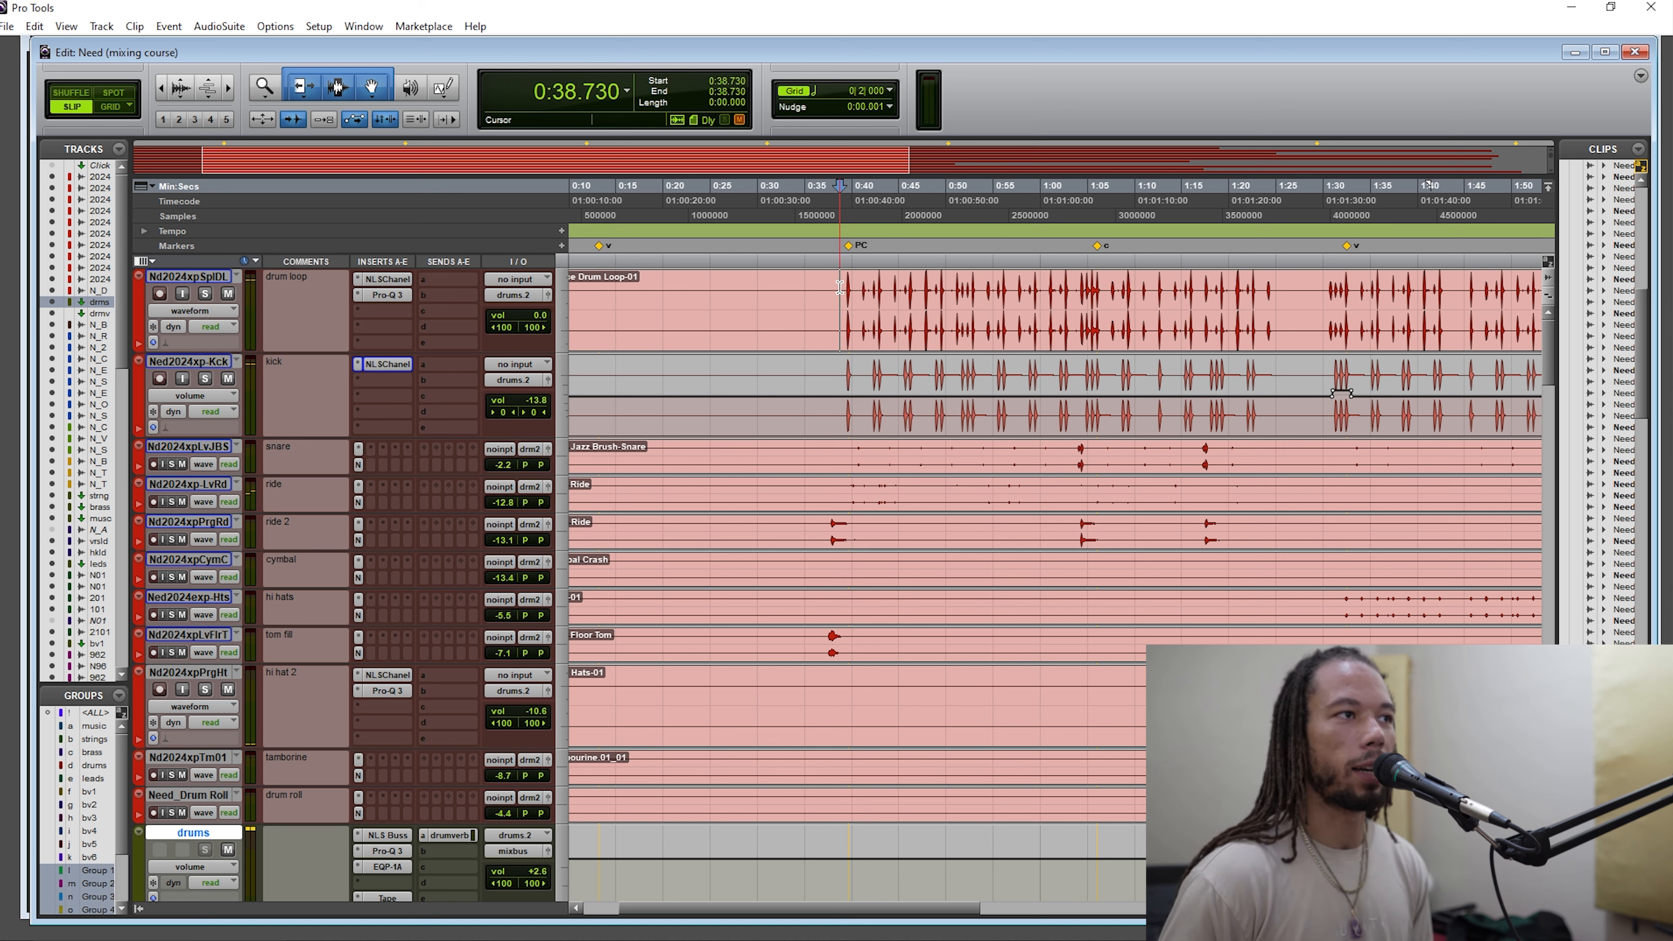
Select the drum loop from 0:46.347 to 0:51.548 and show the full song timeline.
left_click_drag(911, 293, 960, 297)
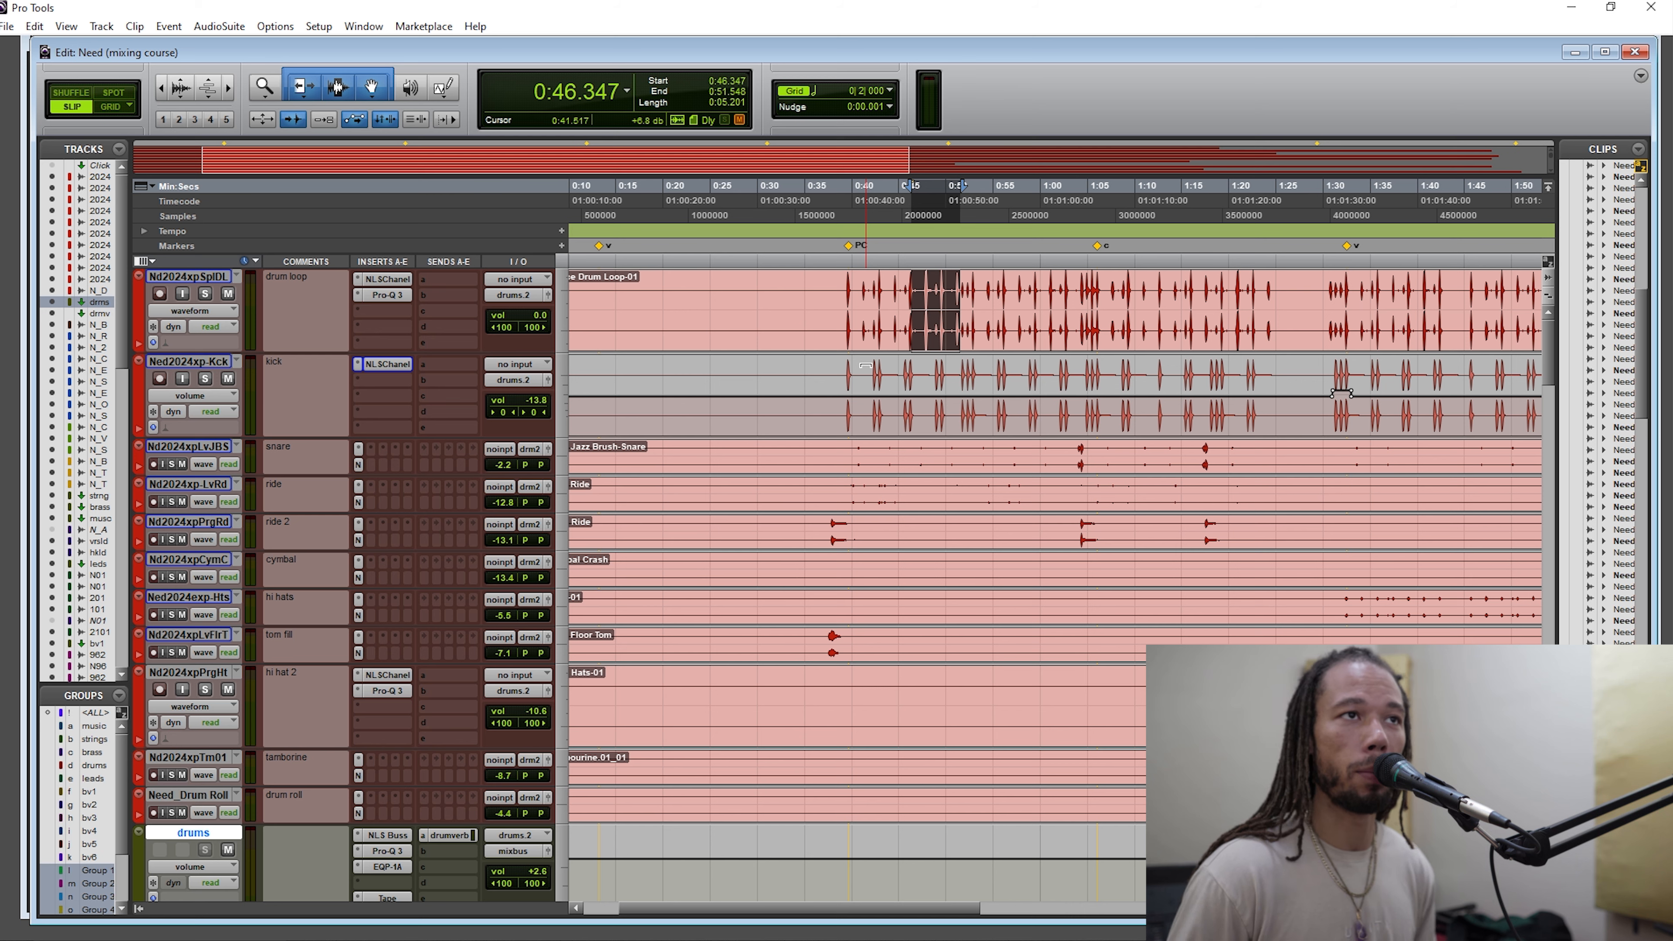
scroll(945, 419, "down", 3)
scroll(967, 455, "up", 3)
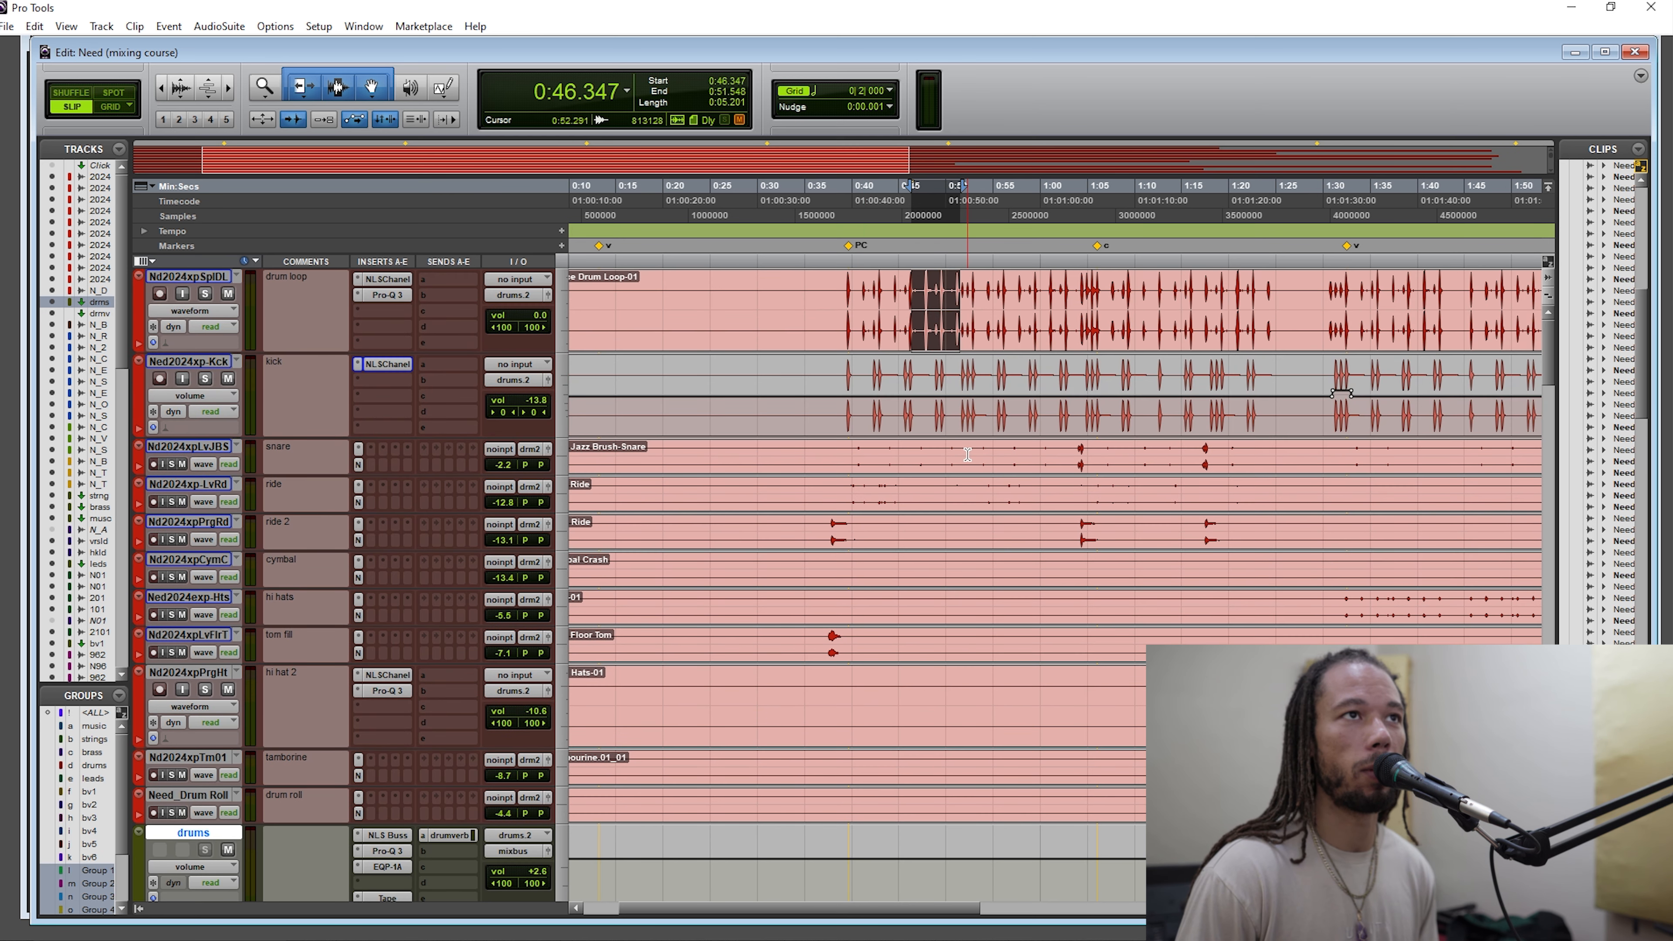
scroll(967, 455, "down", 1)
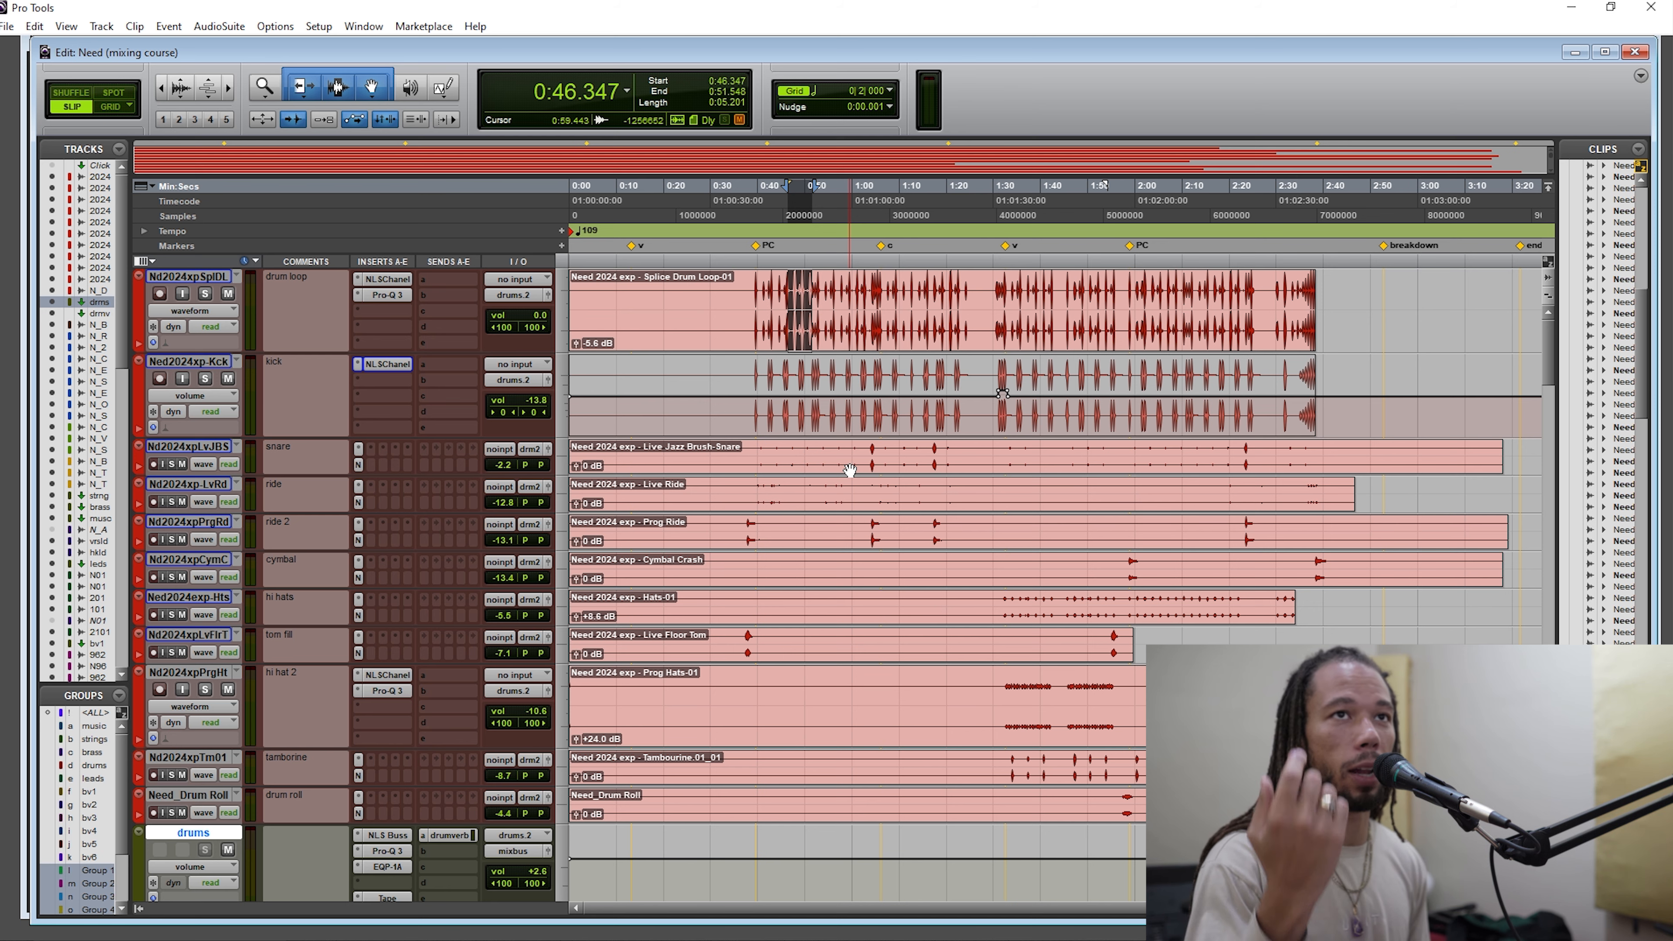
Inspect the Pro-L 2 limiter on the mixbus, close it, and open the mixbus's Newfangled Saturate.
scroll(841, 461, "down", 5)
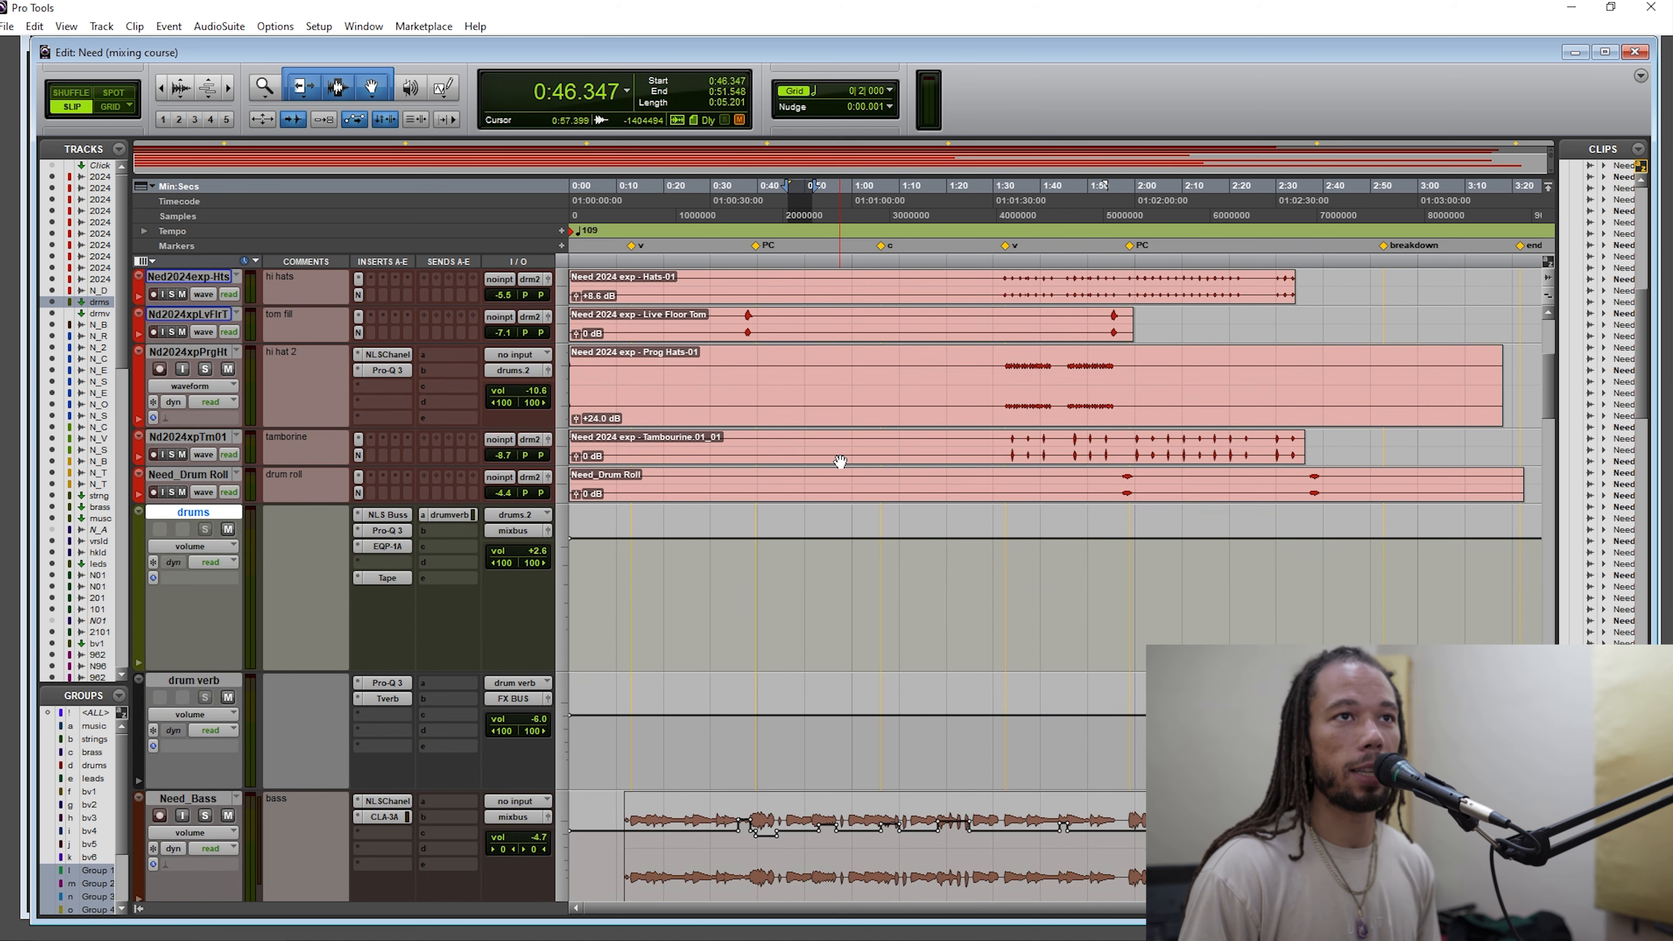
scroll(919, 404, "down", 10)
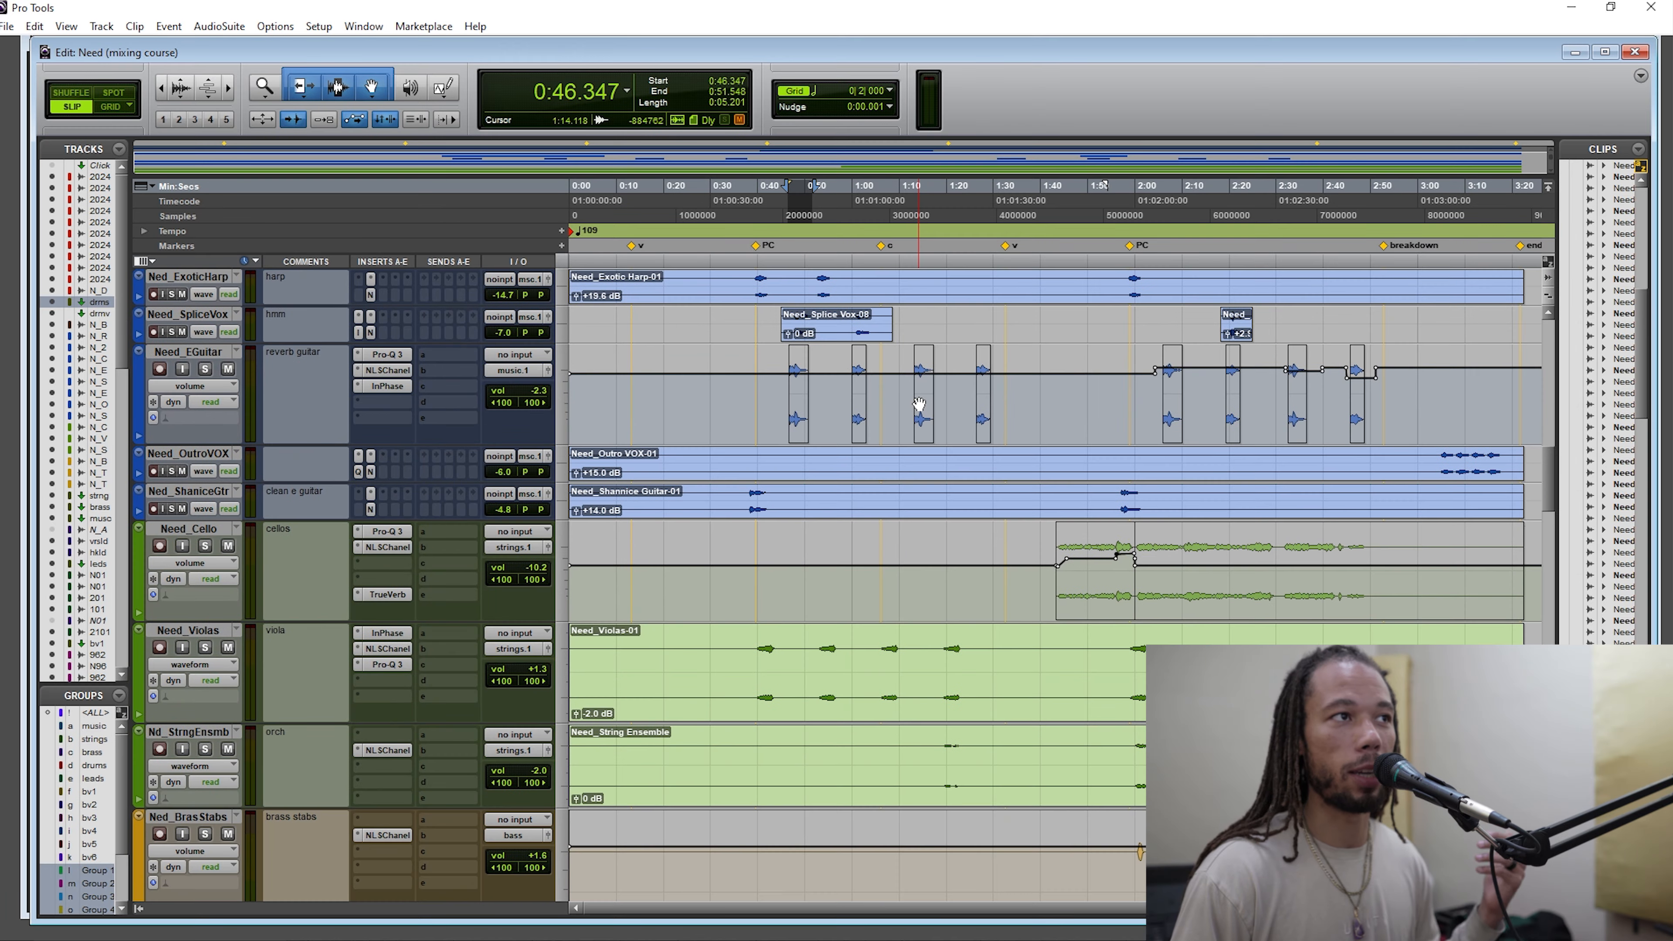
scroll(918, 403, "down", 10)
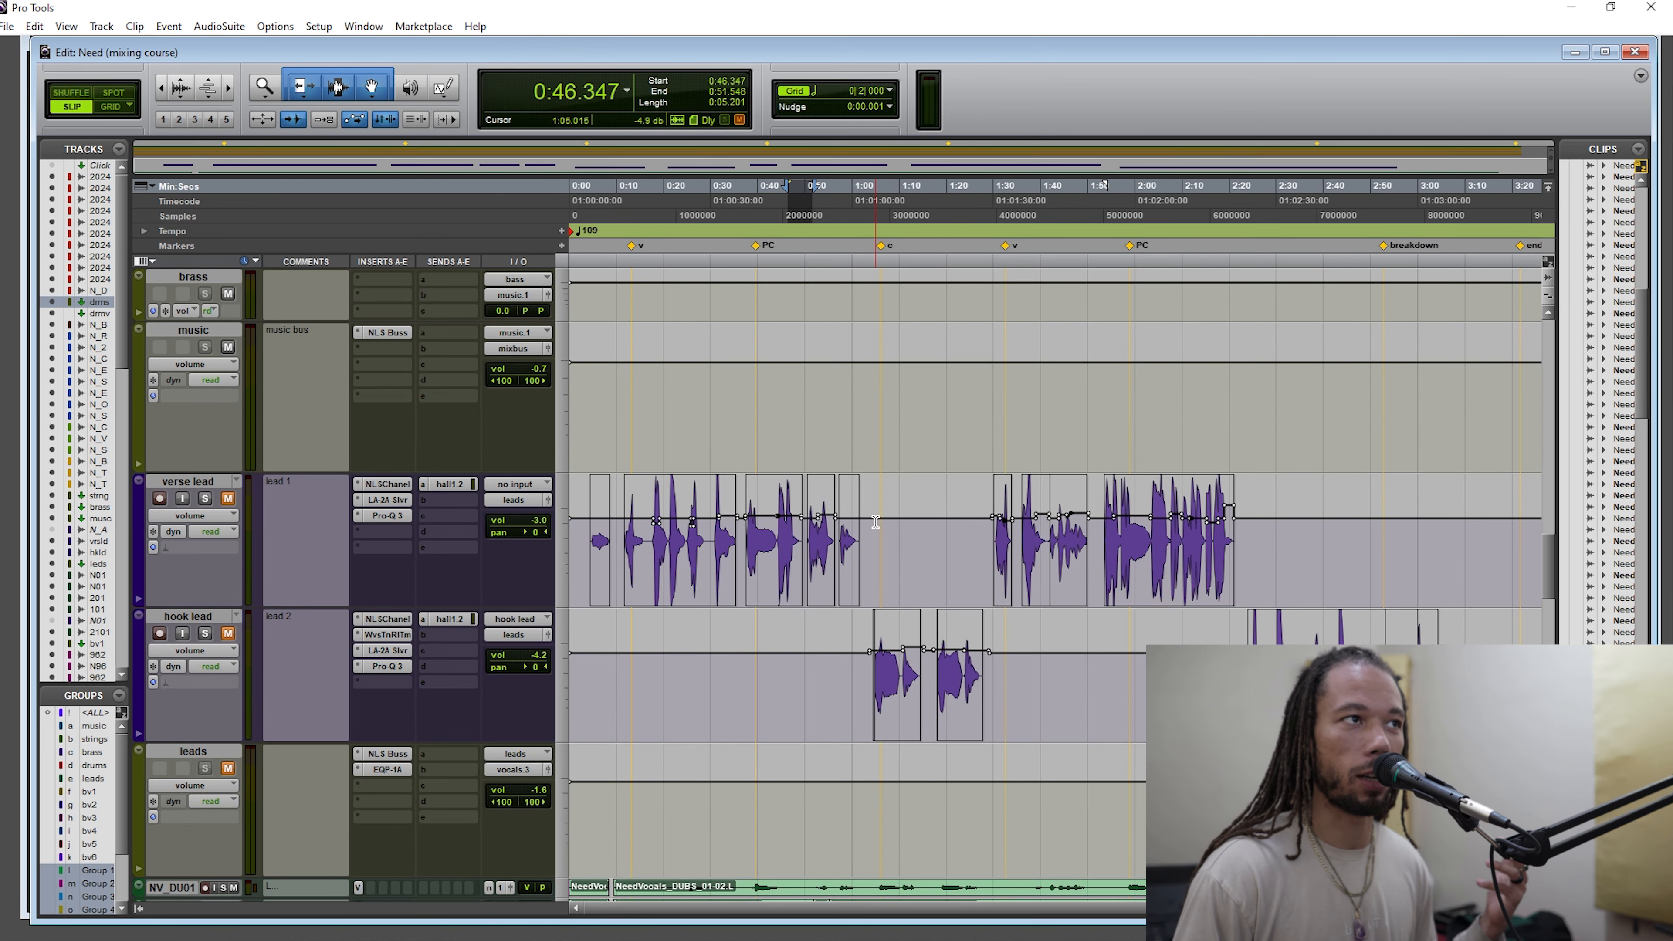
scroll(875, 522, "down", 15)
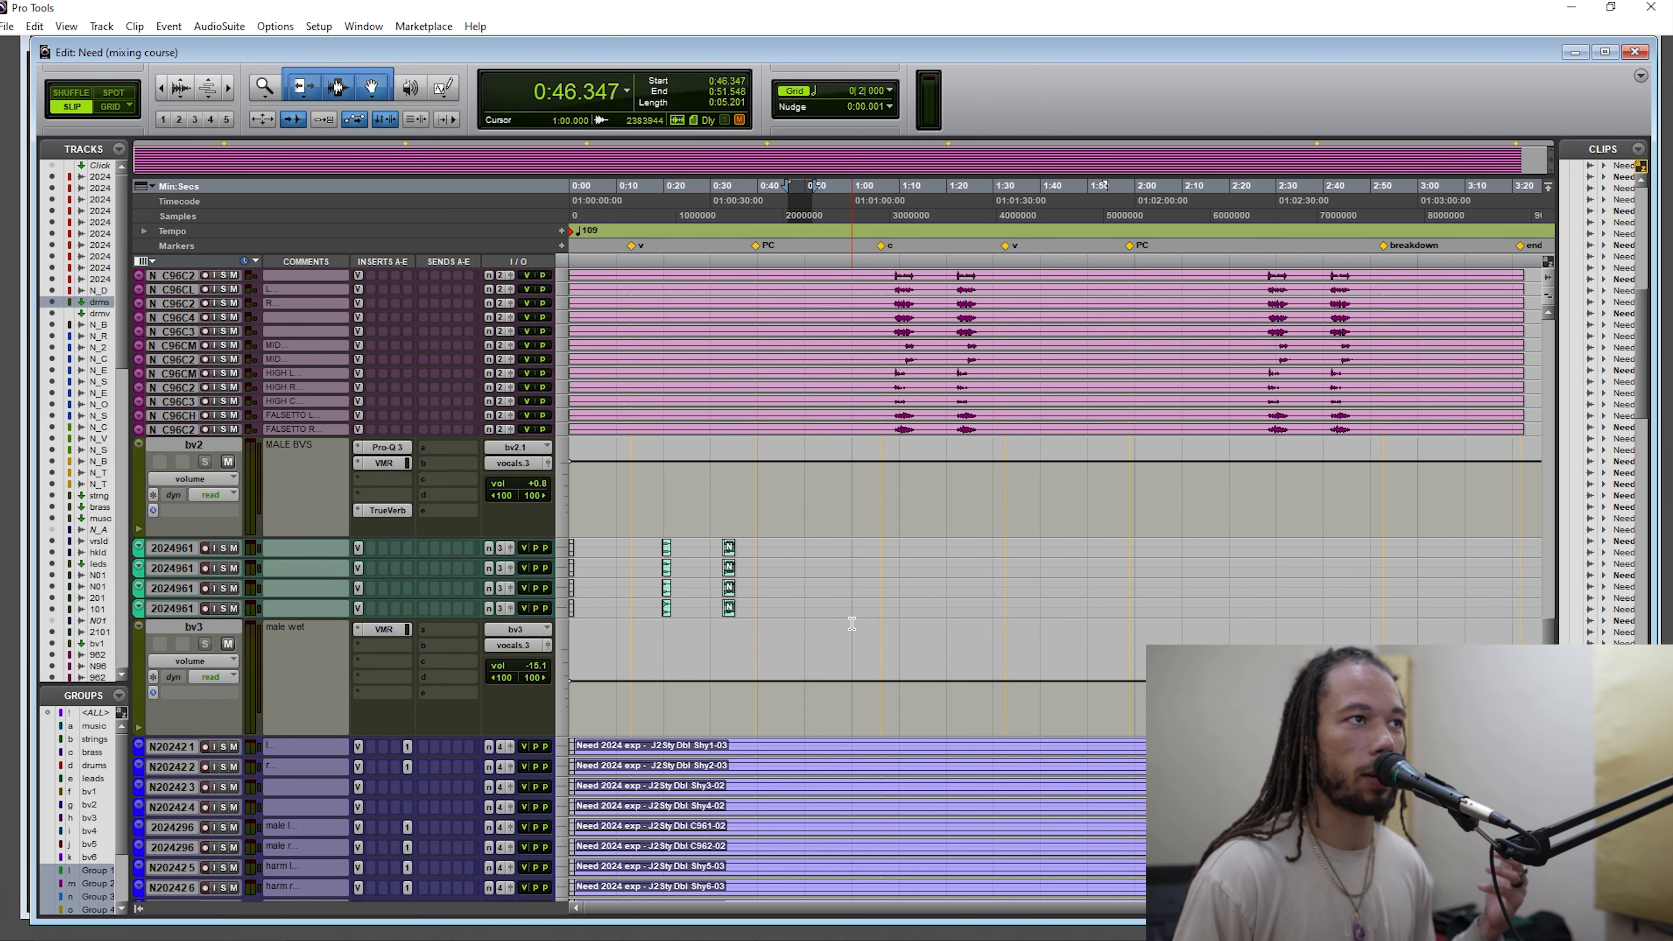
scroll(852, 624, "down", 15)
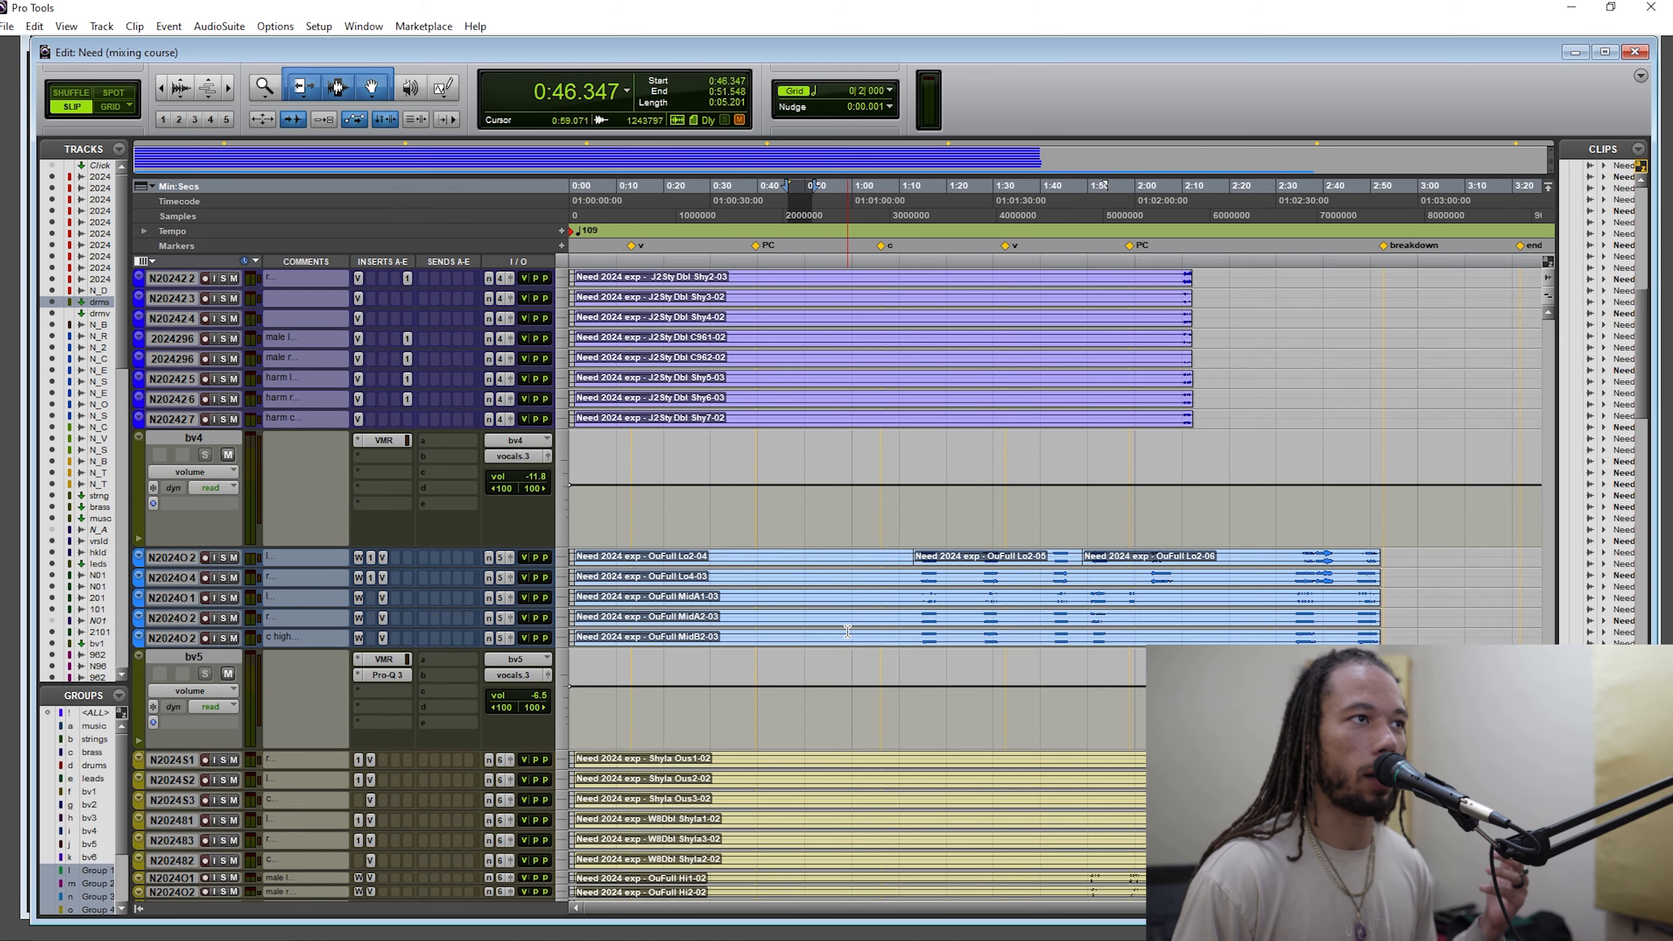
scroll(848, 632, "down", 8)
scroll(845, 630, "down", 6)
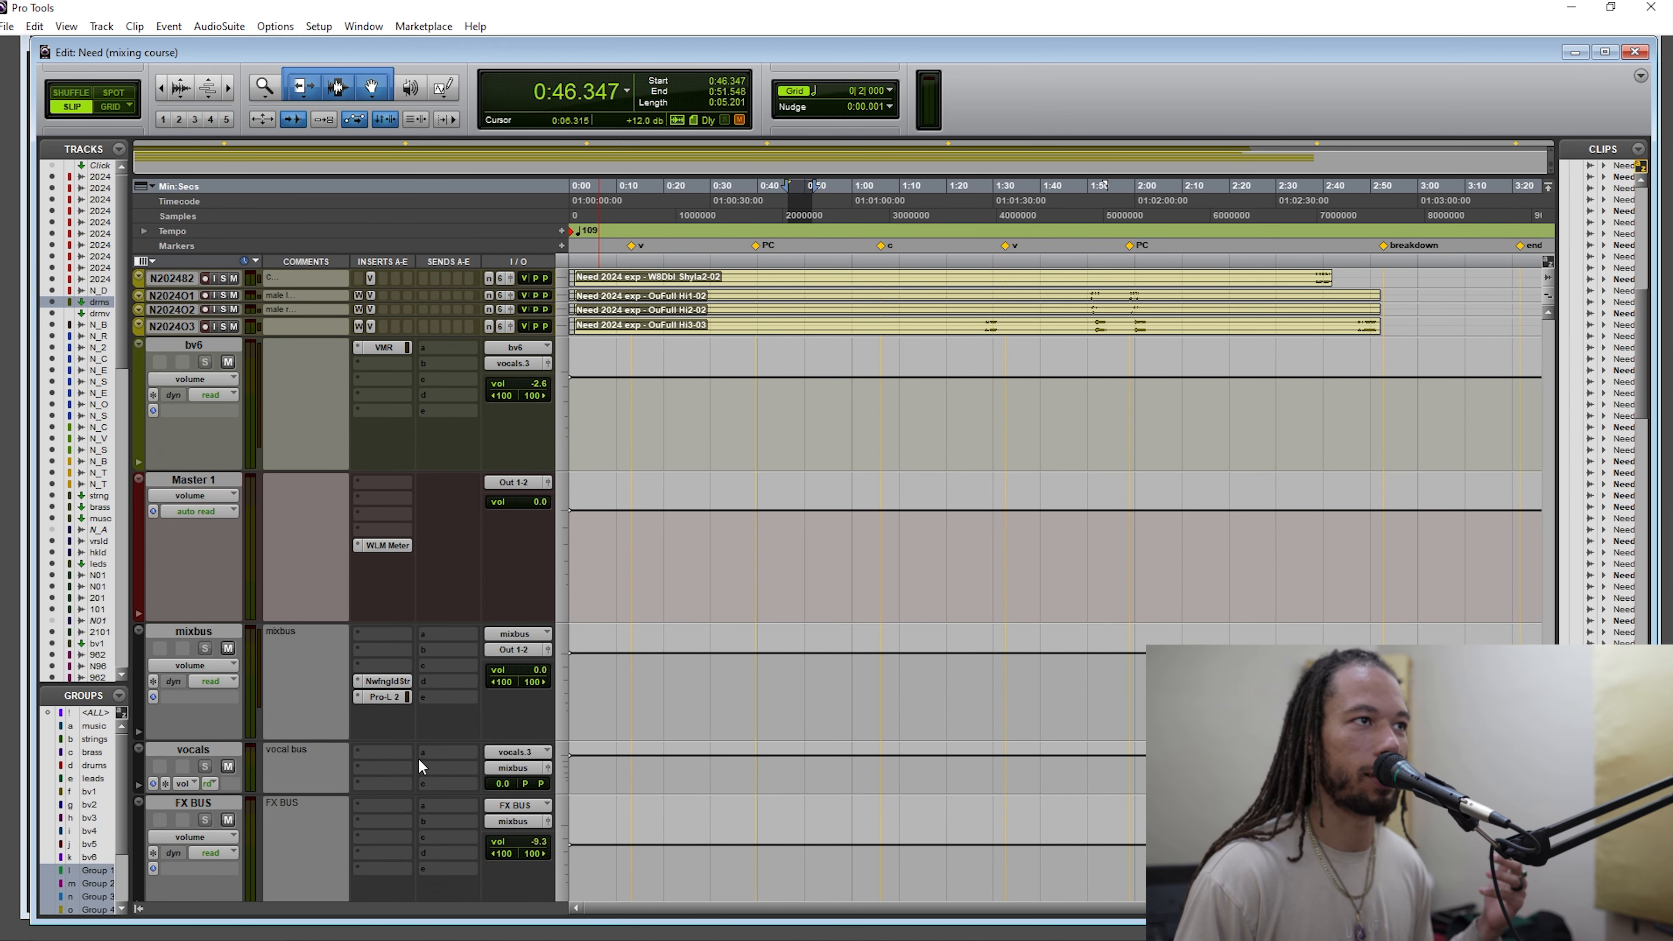
left_click(386, 700)
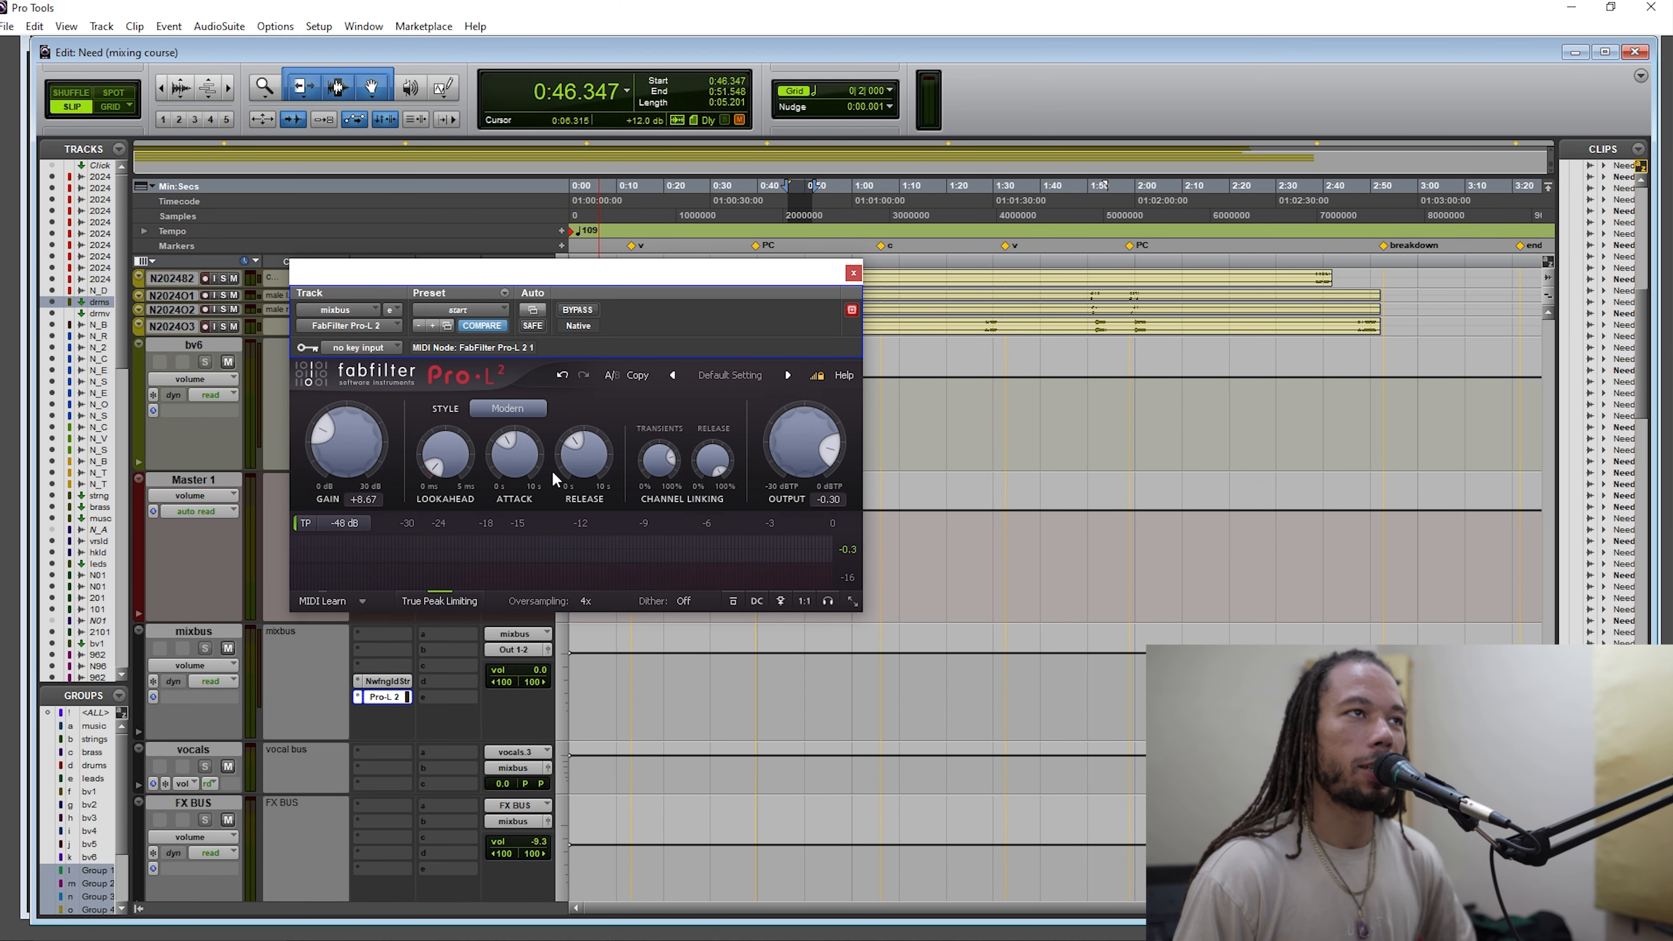
left_click_drag(601, 279, 1270, 371)
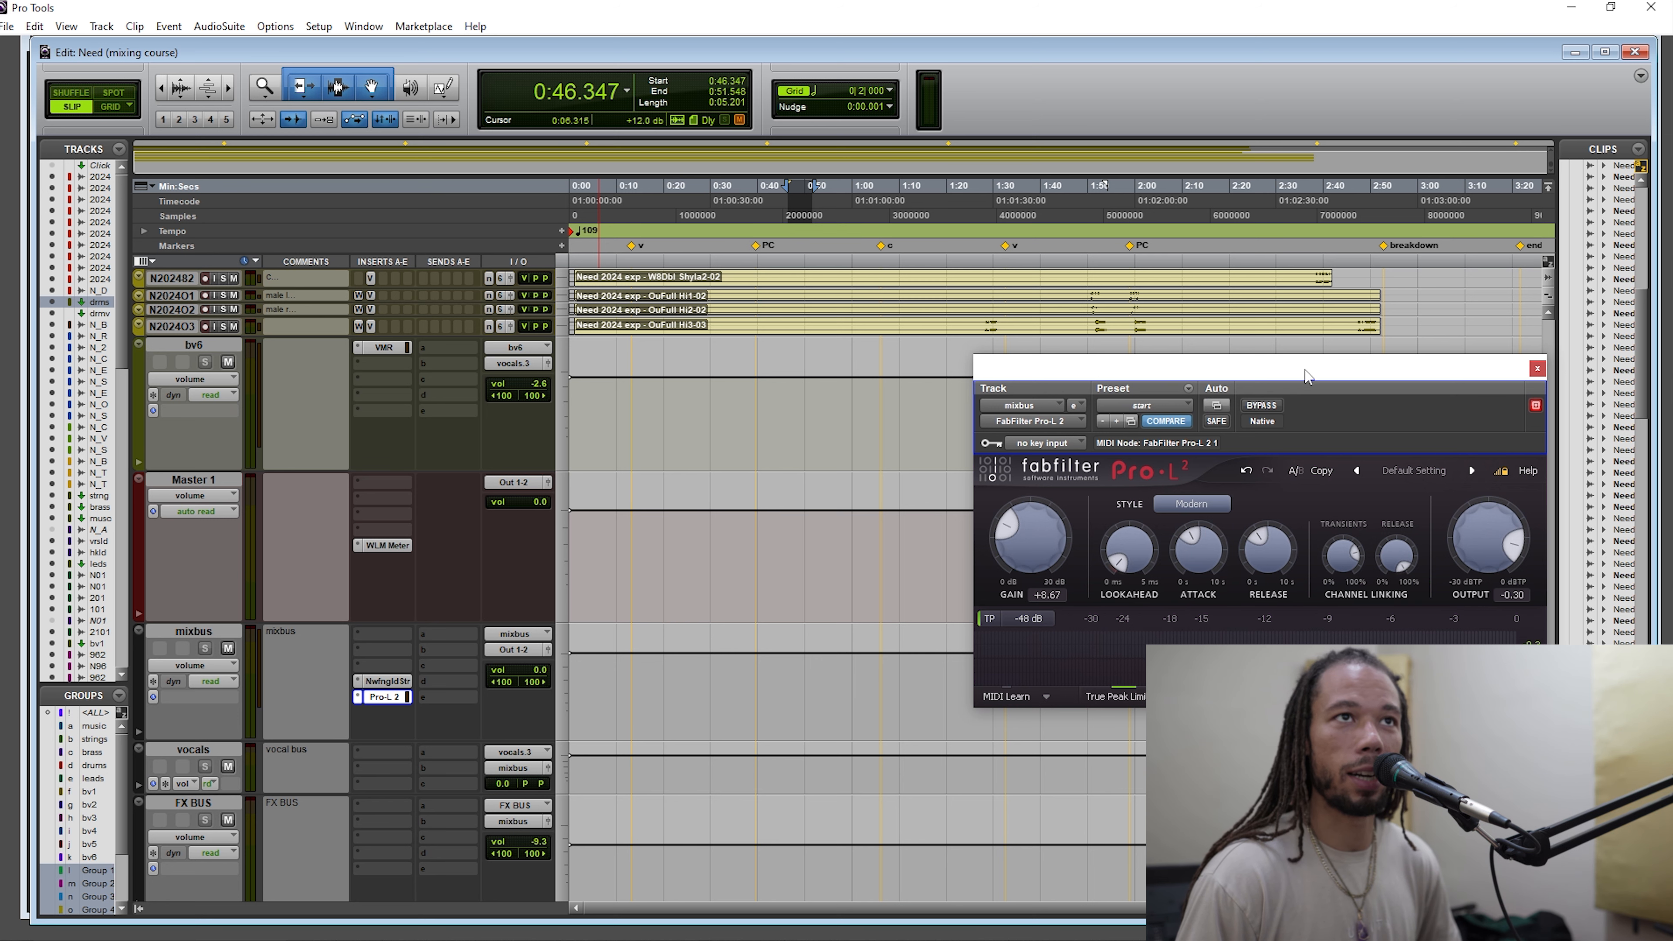
left_click_drag(1311, 375, 1217, 385)
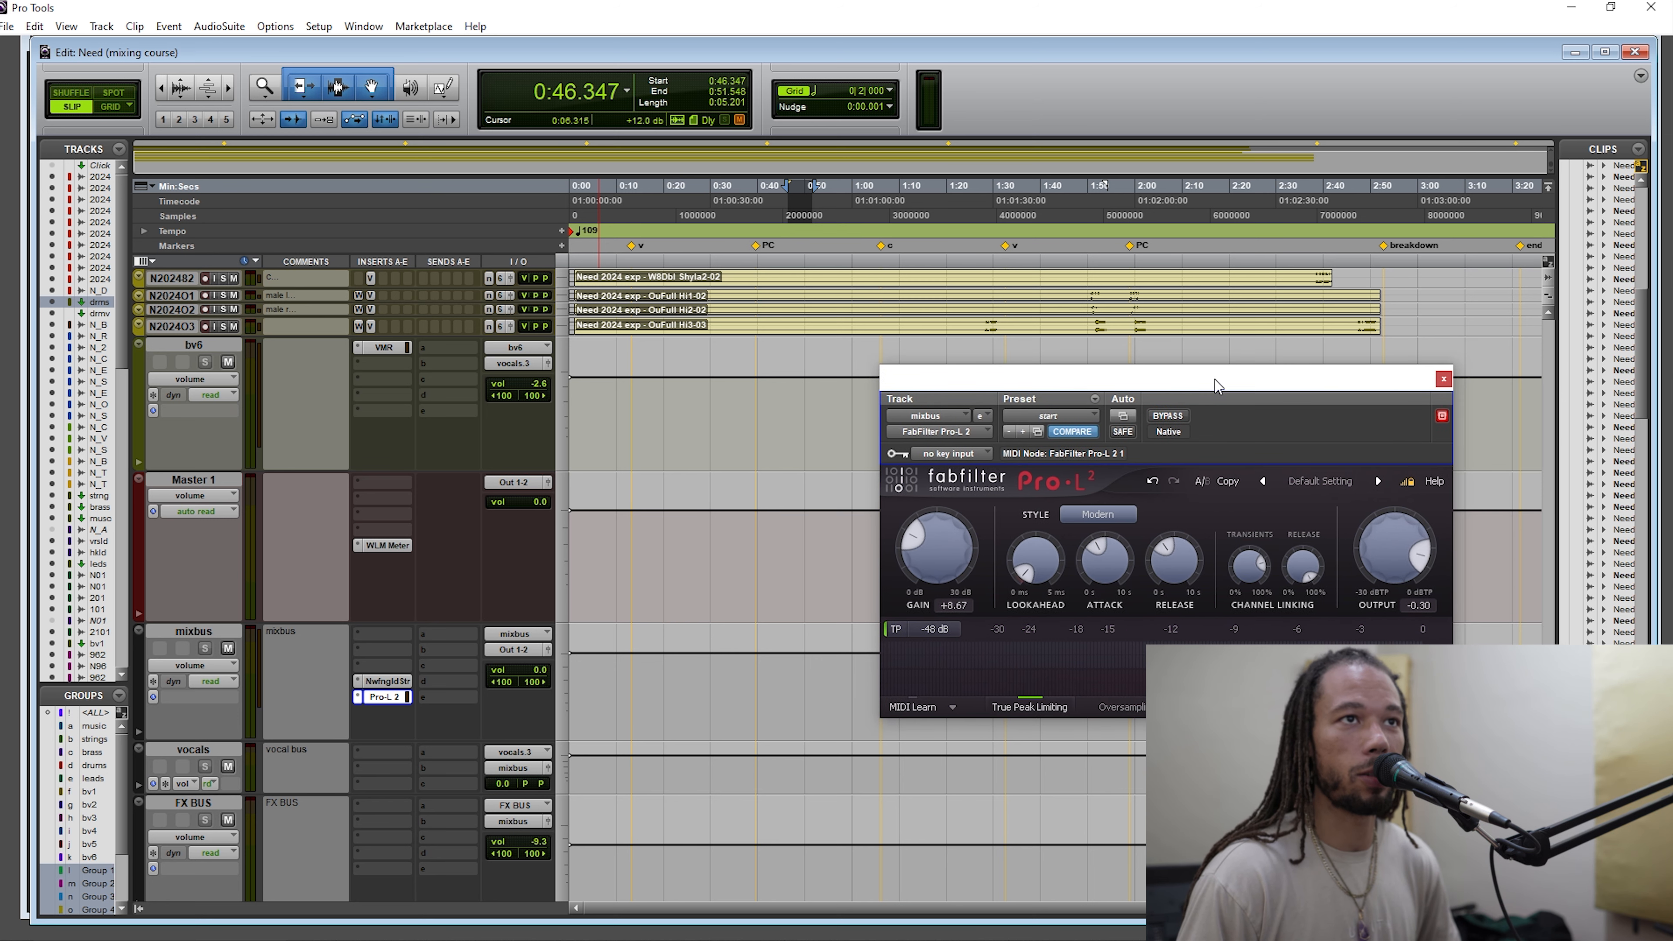
left_click(1442, 381)
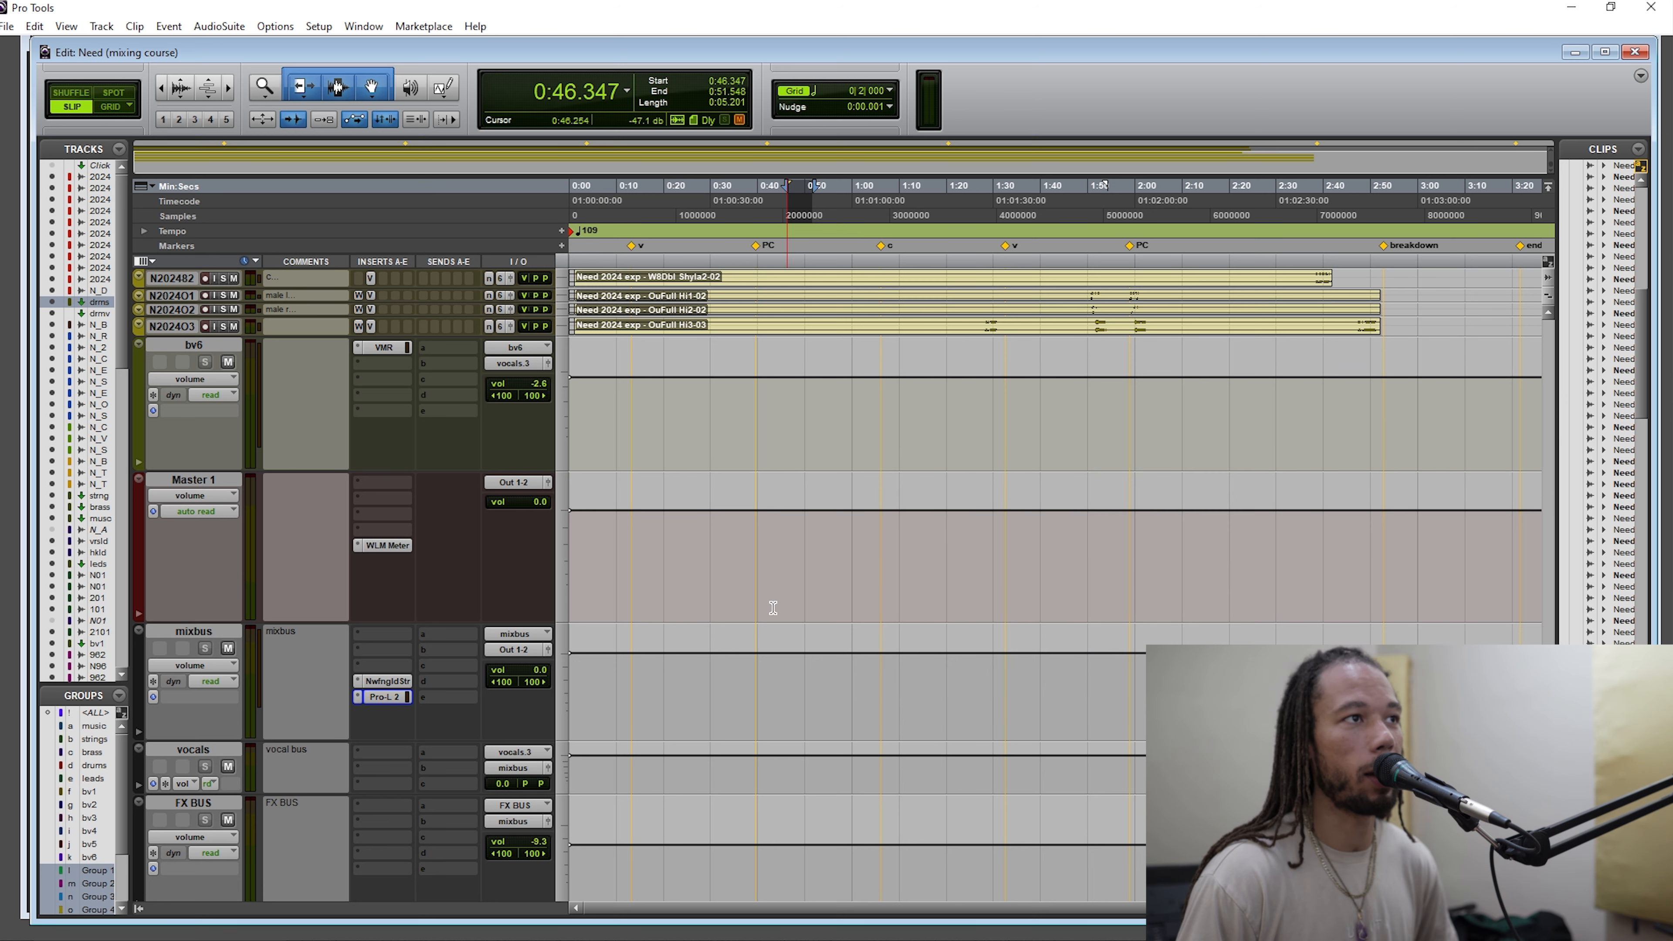
left_click(392, 683)
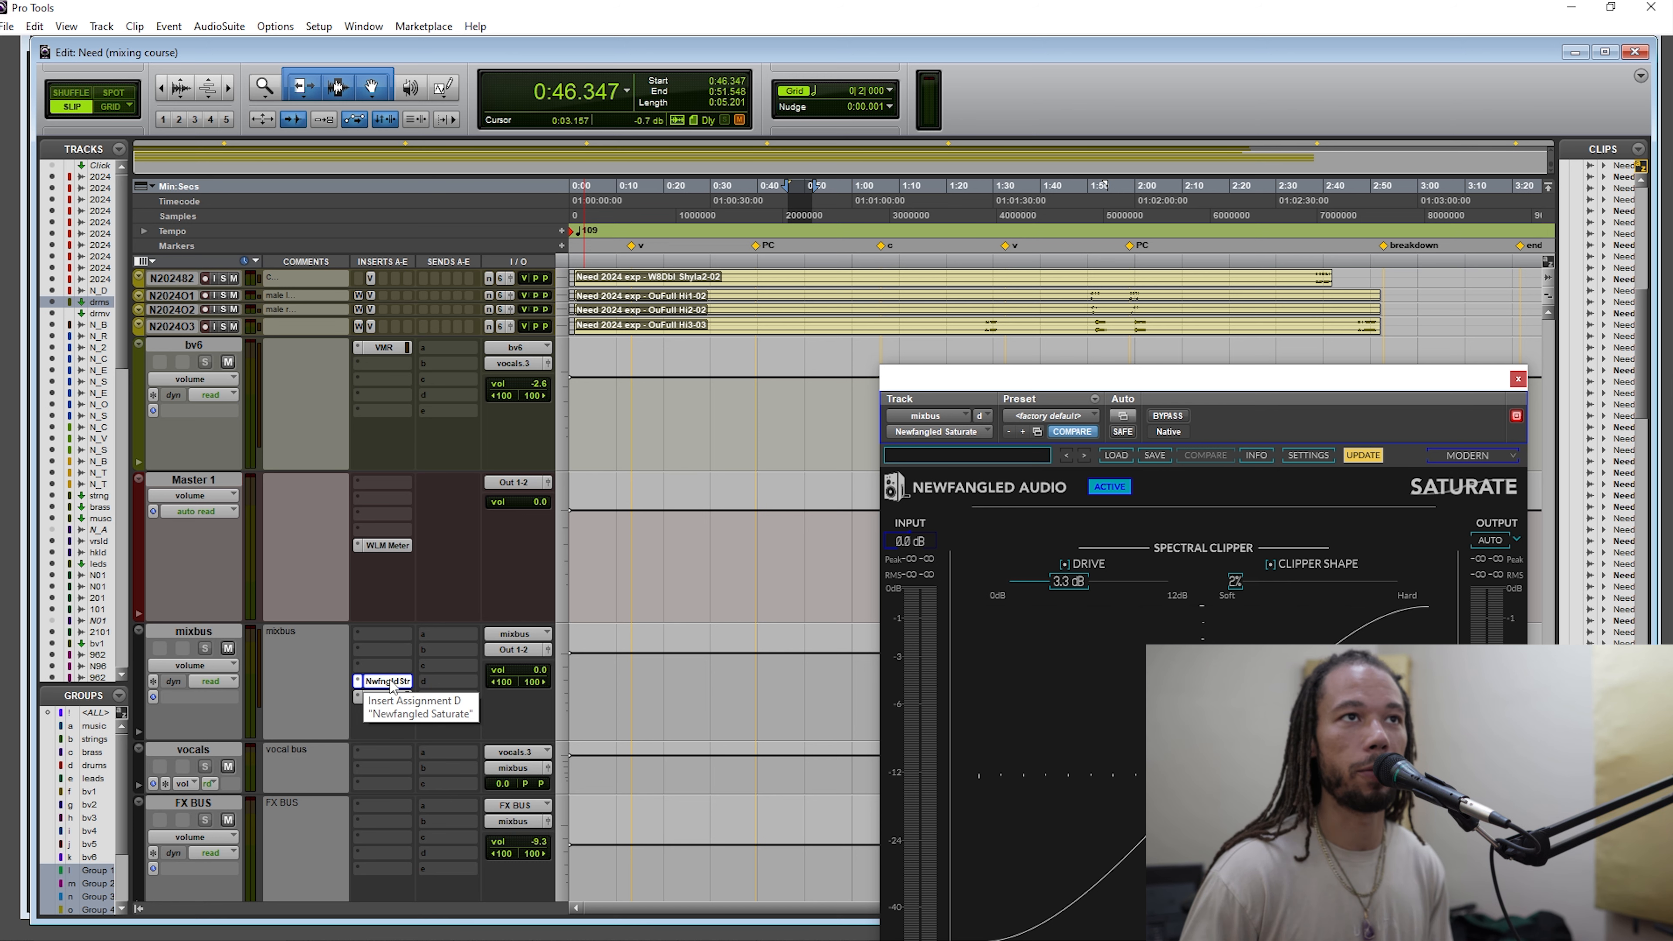
Close the mixbus's Saturate and select the drum loop from 0:56.285 to 1:02.229.
left_click(1517, 379)
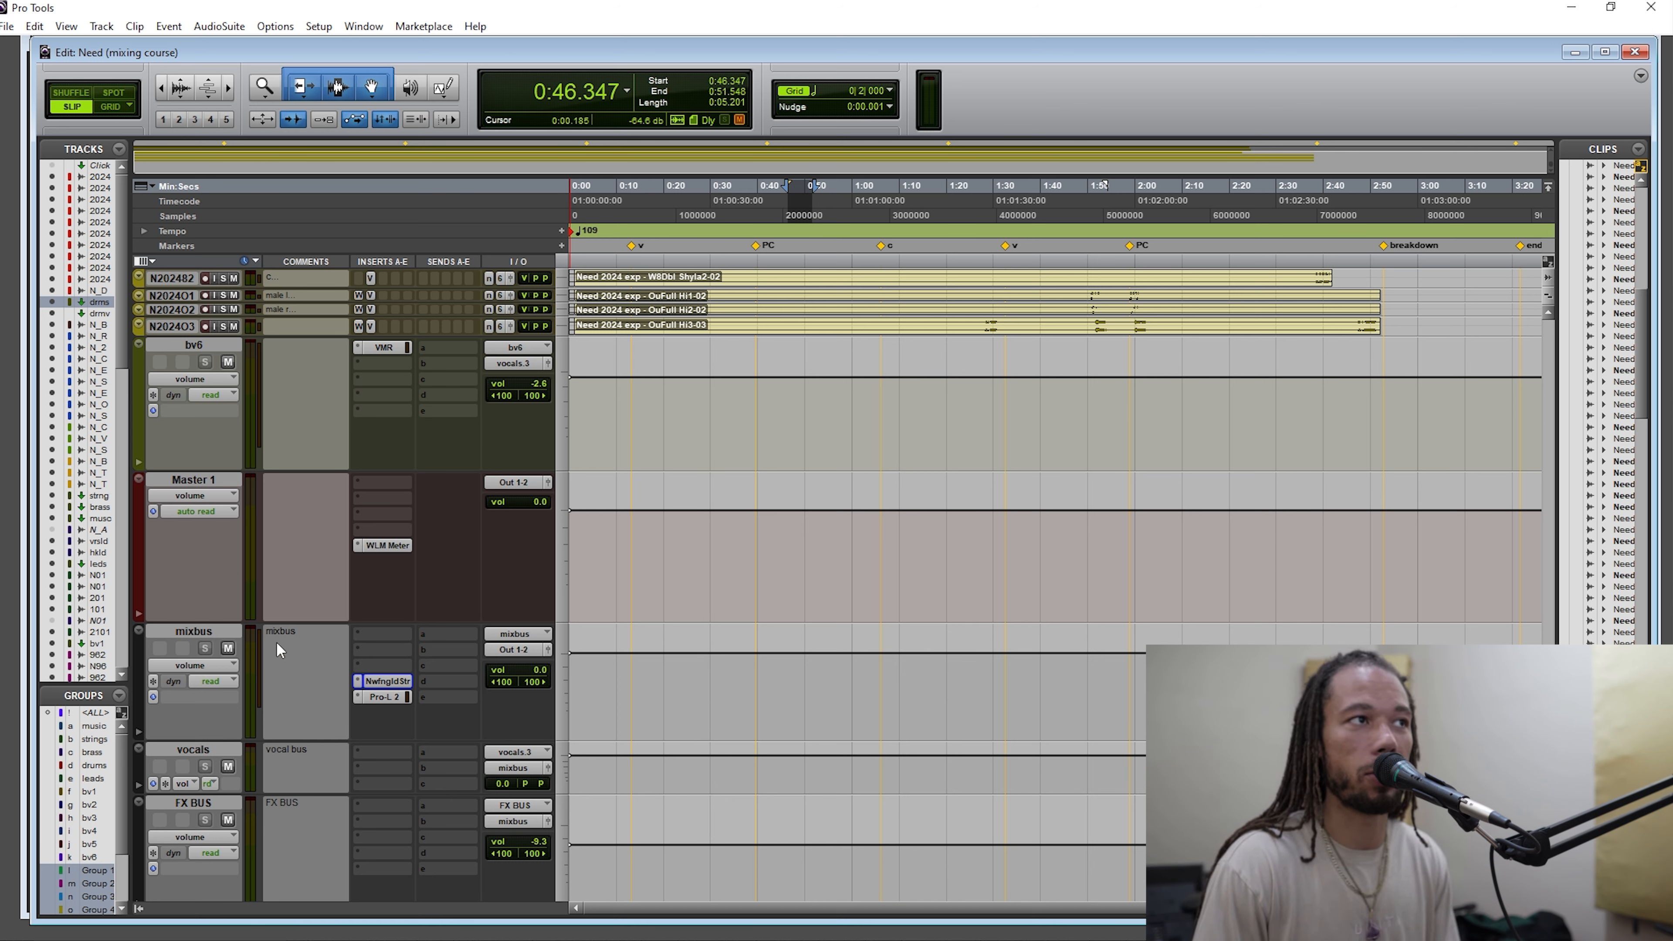
scroll(945, 689, "up", 5)
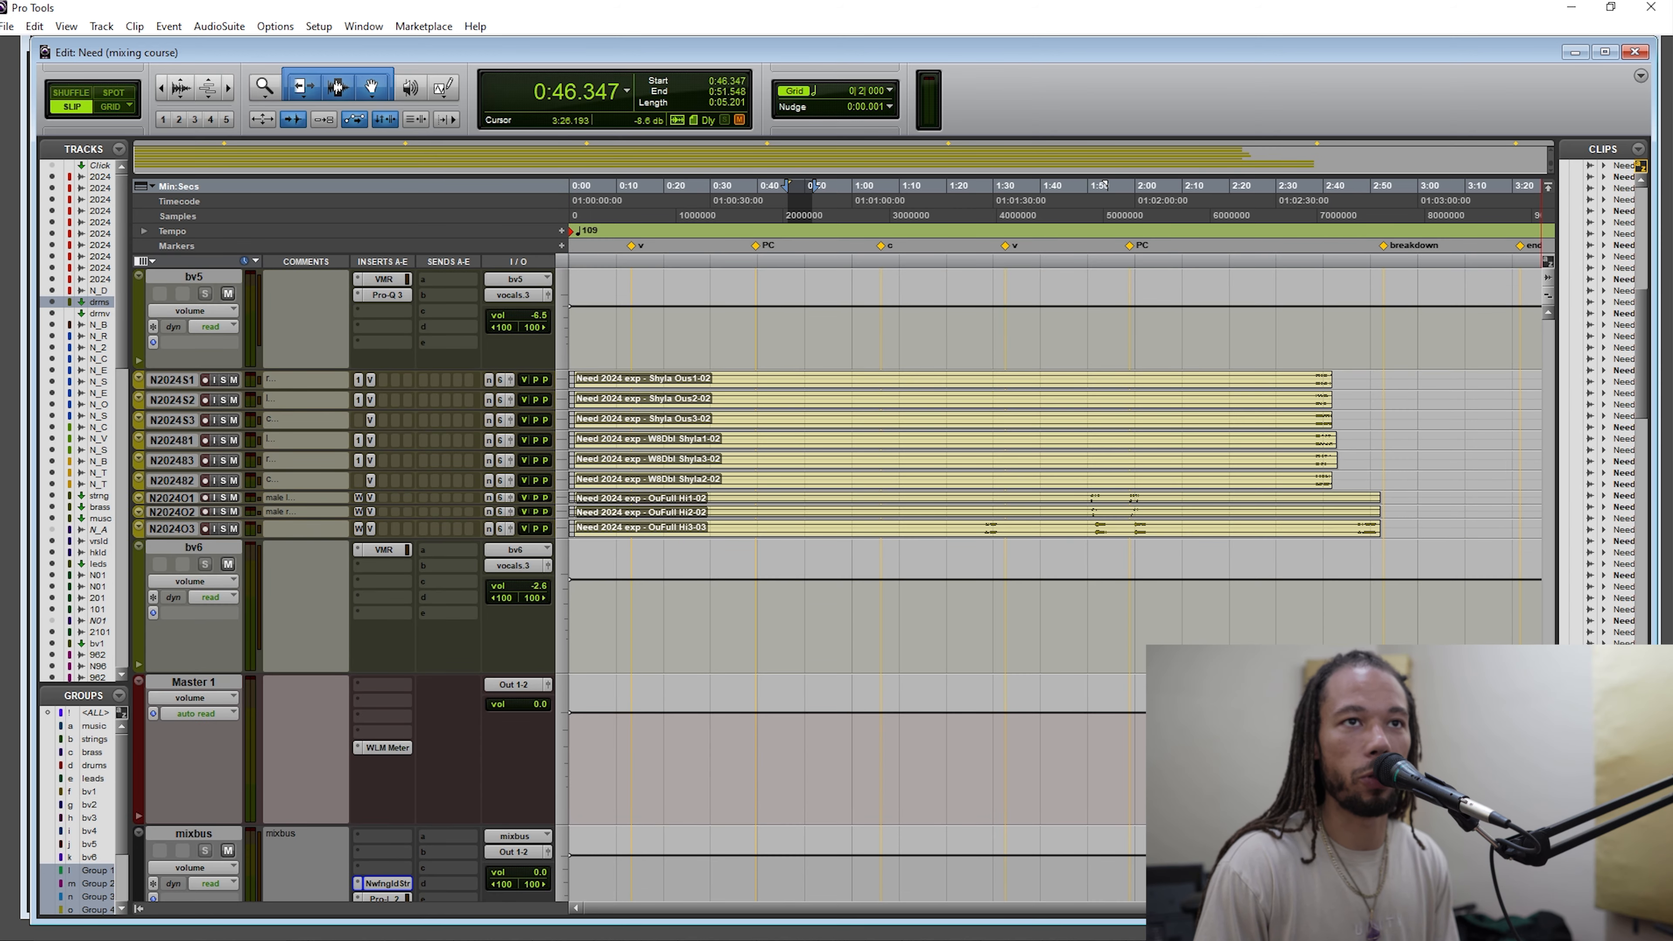
scroll(1106, 185, "up", 10)
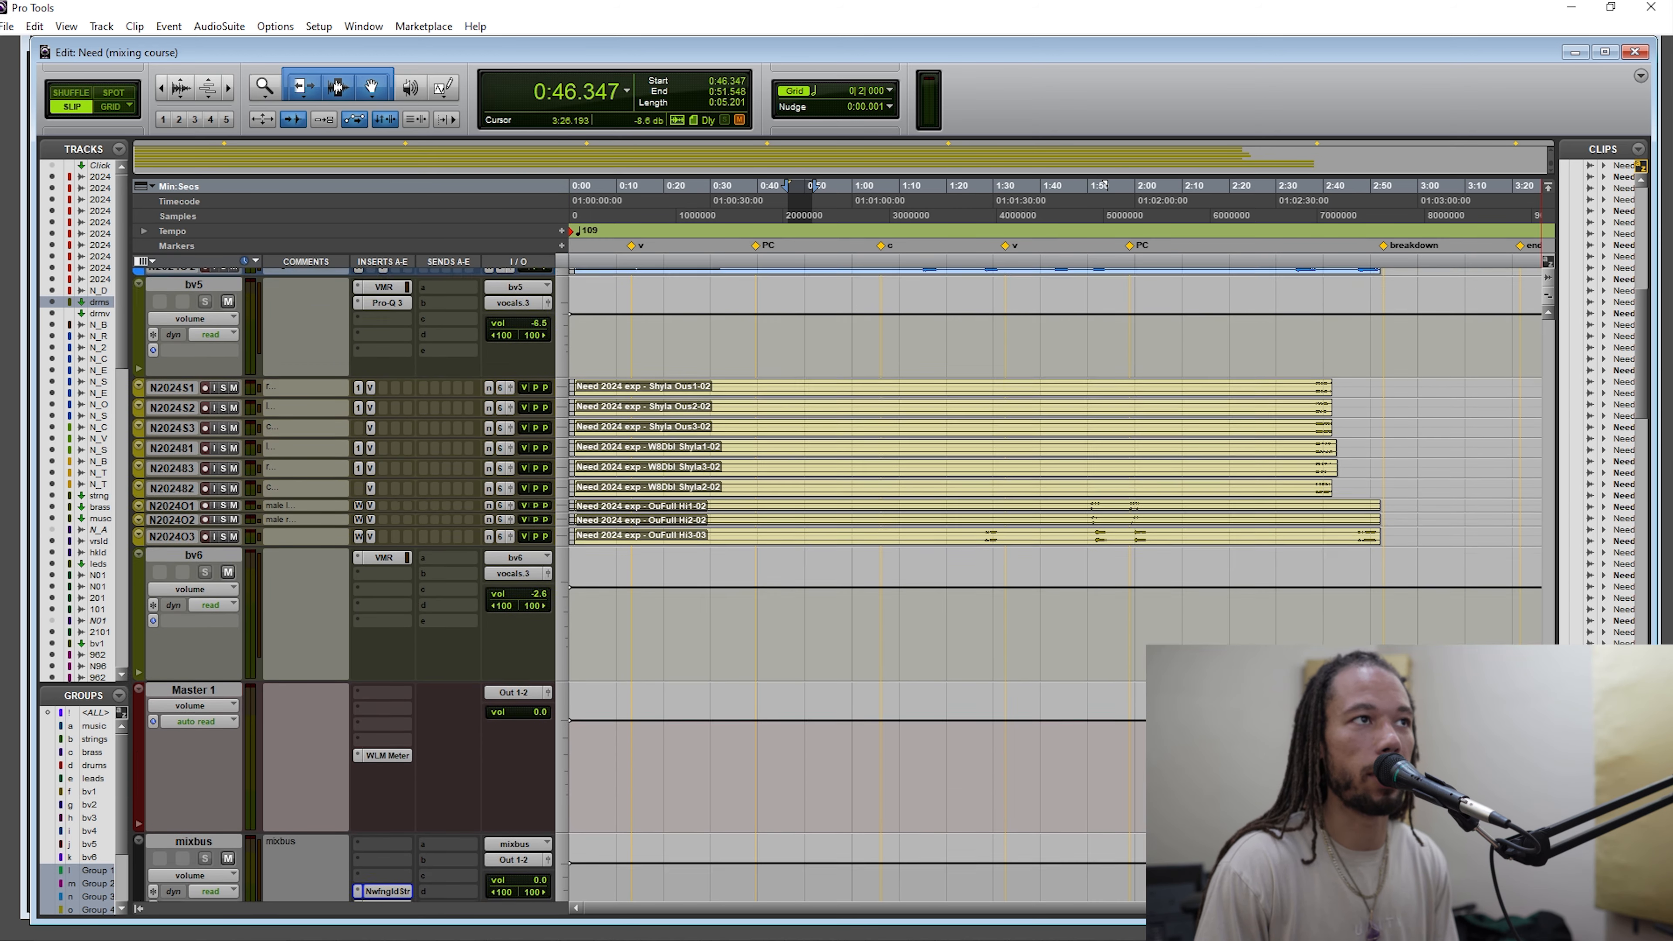
scroll(1535, 540, "up", 10)
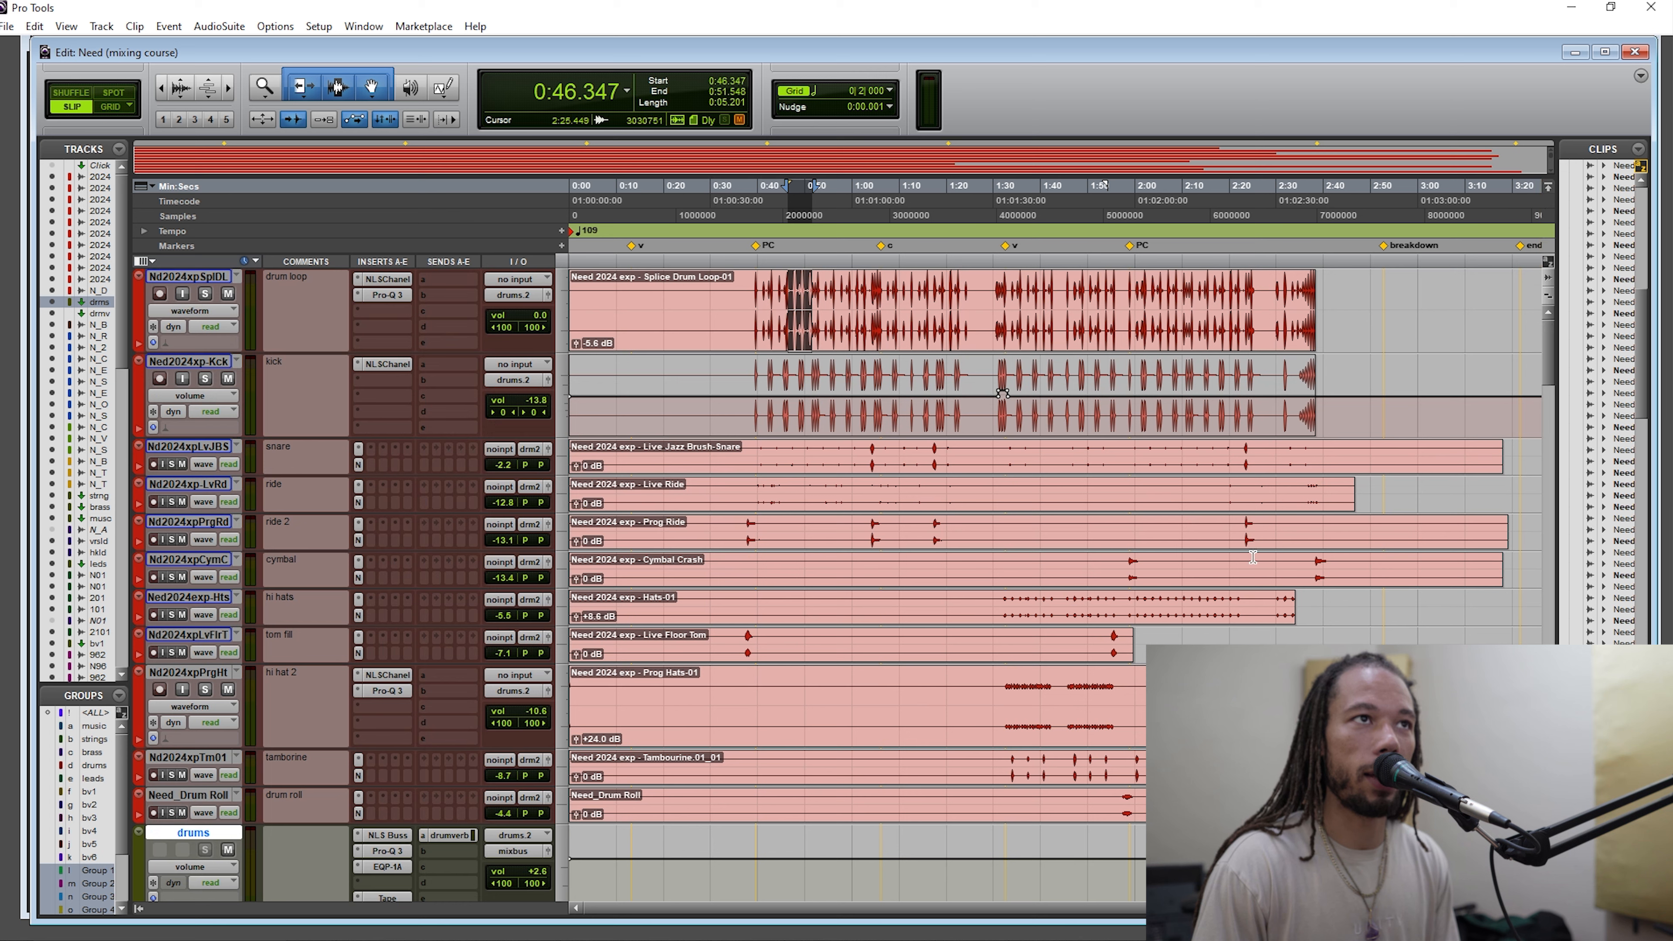
left_click_drag(835, 290, 863, 290)
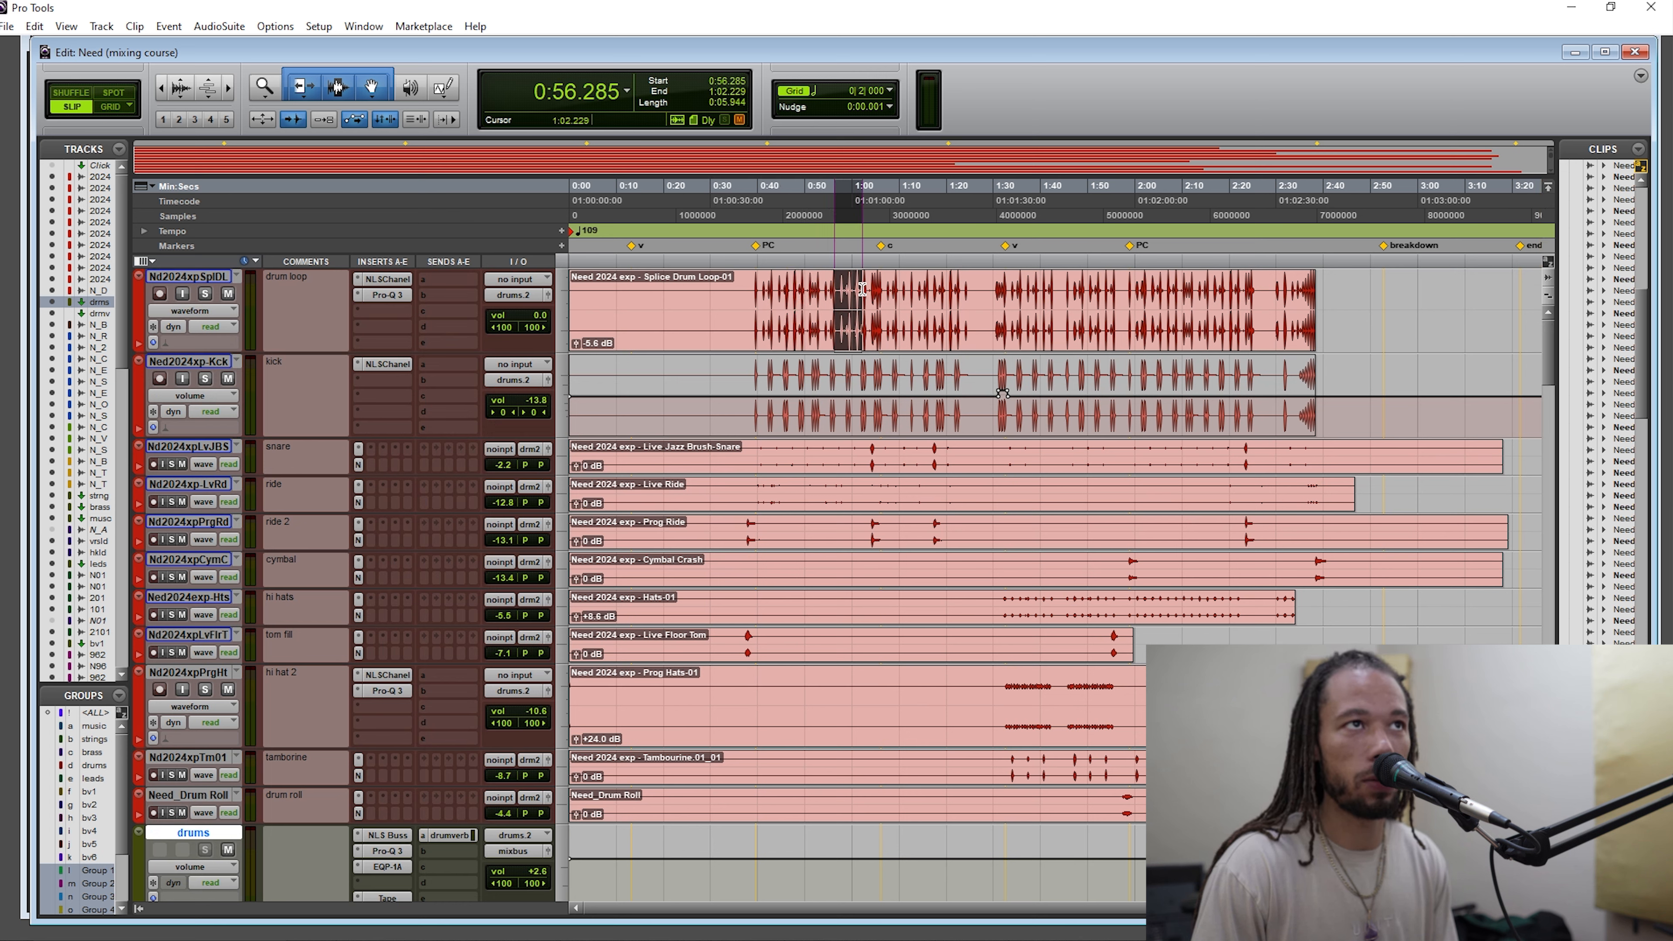
Review the kick's NLS Channel, closing it after each check, and select the kick from 1:29.721 to 1:33.808.
left_click(387, 363)
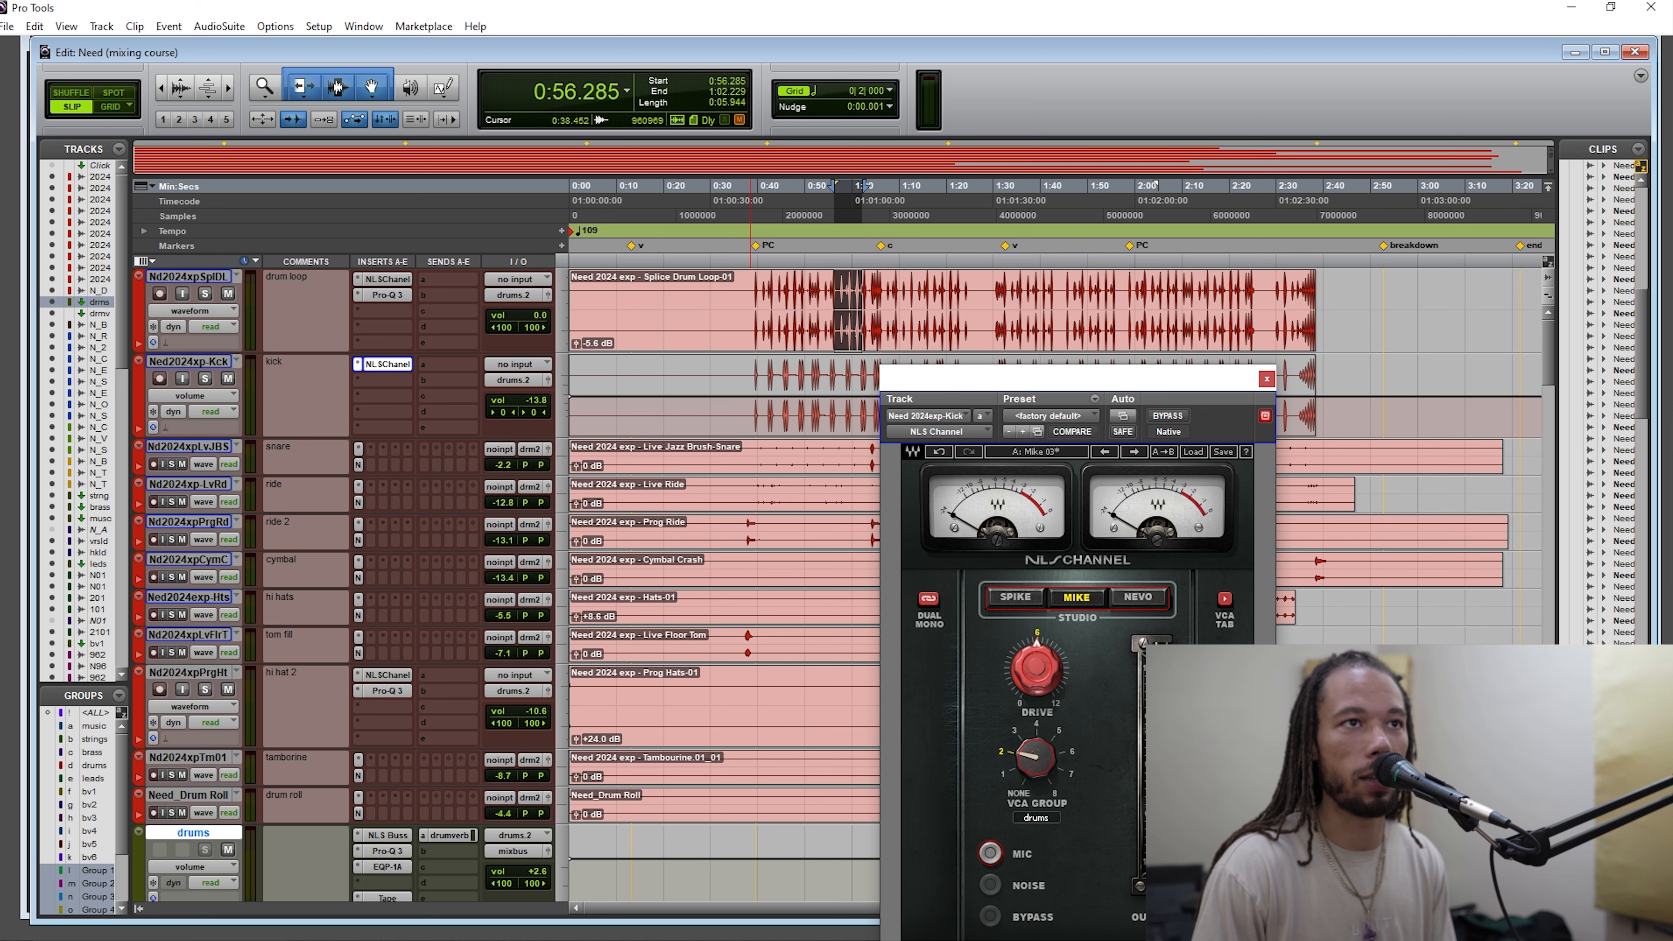
left_click(1266, 379)
left_click_drag(993, 395, 1011, 395)
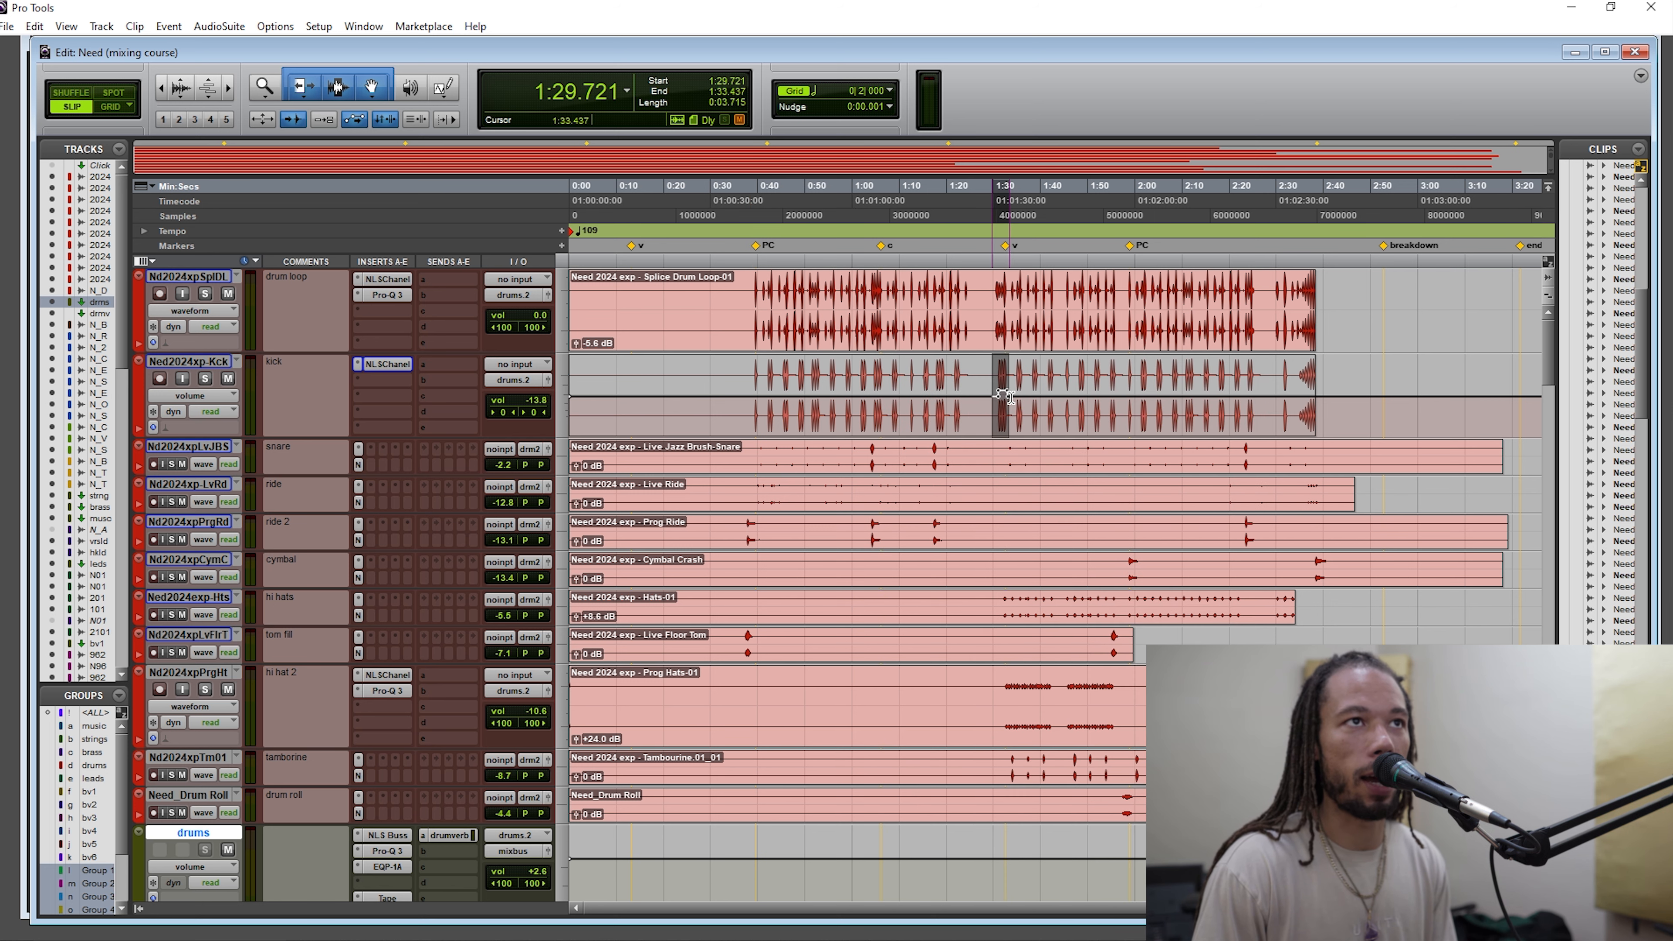
left_click(392, 364)
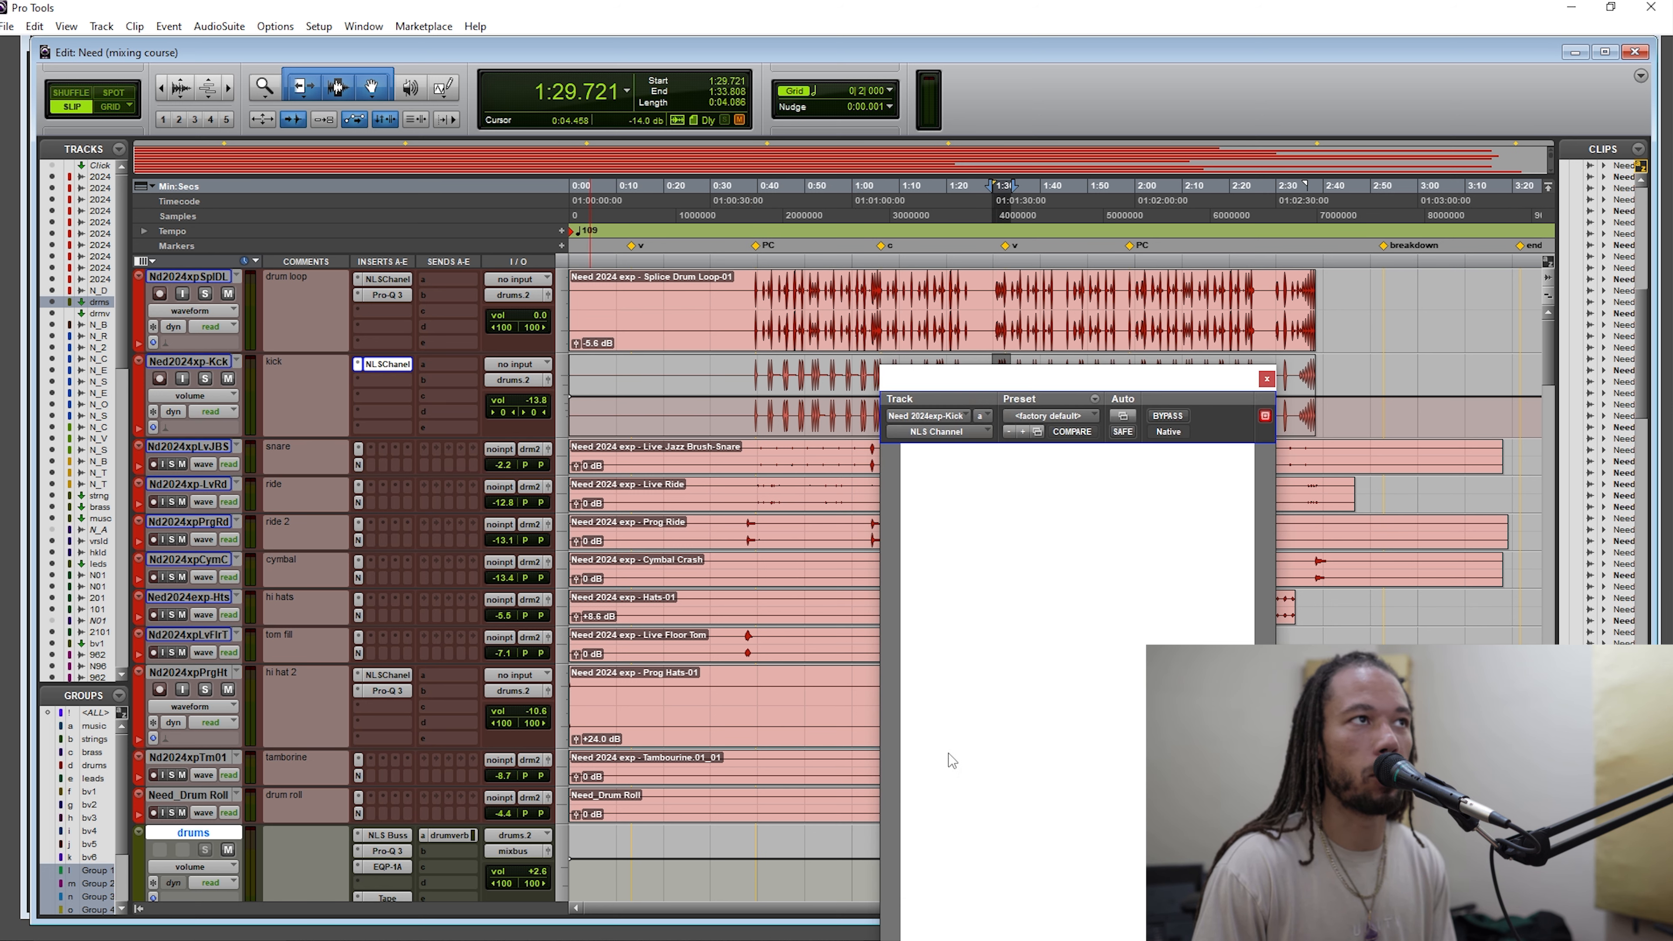
left_click(1266, 378)
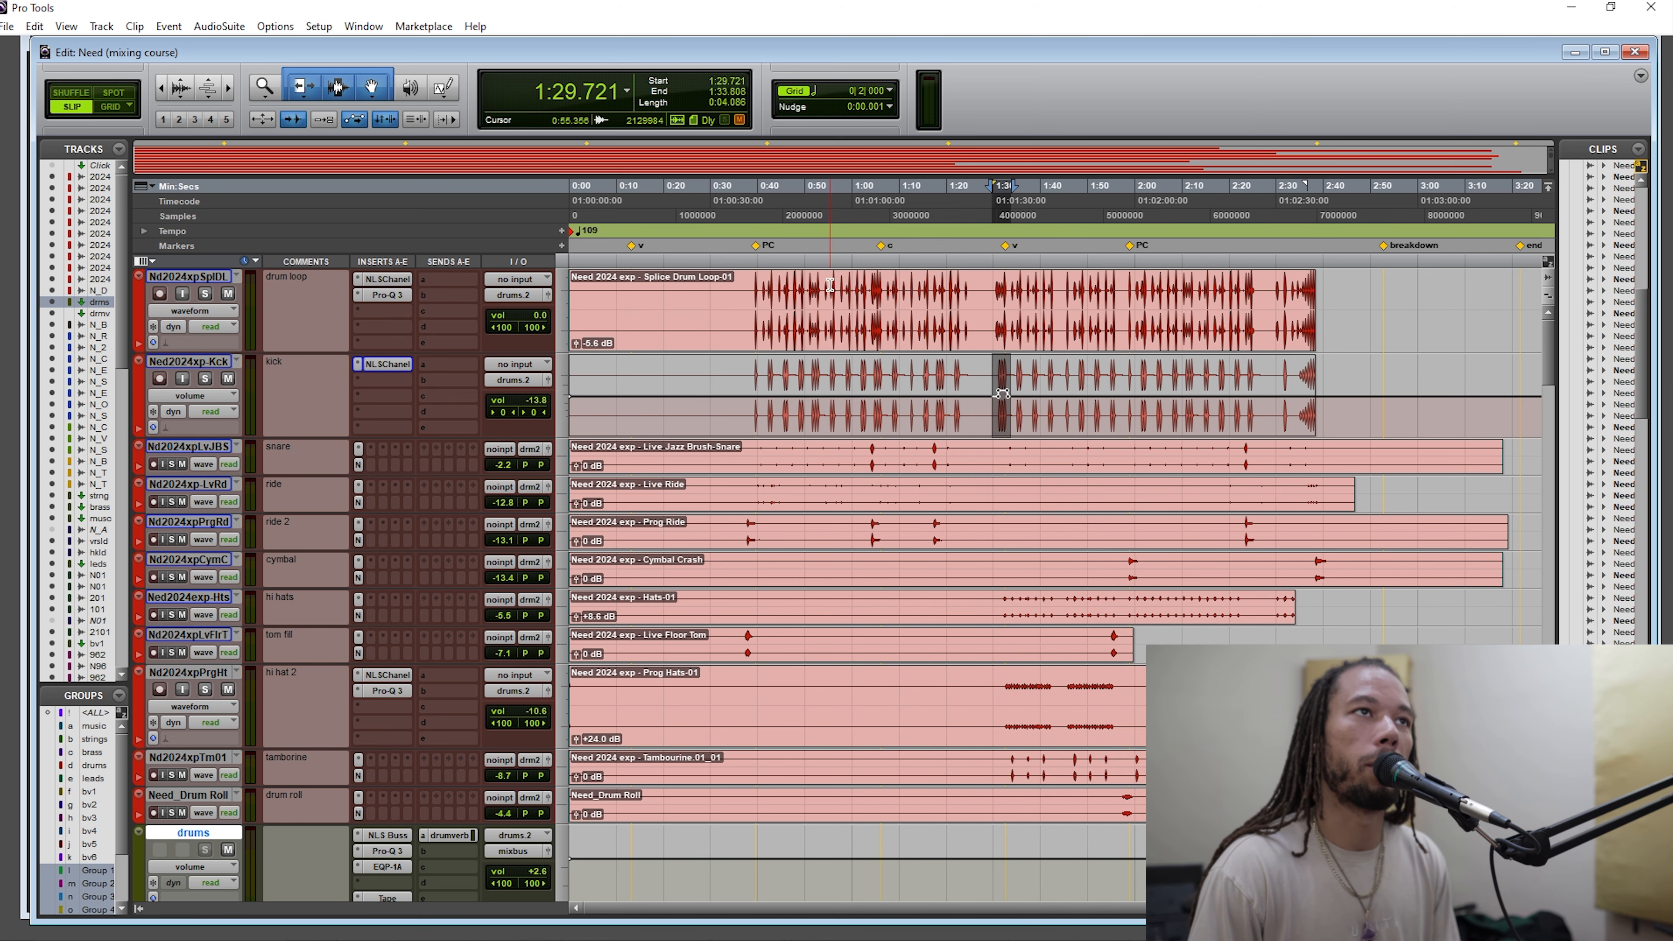
Review the Pro-Q 3 on the drum loop and on hi hat 2, selecting hi hat 2 from 1:31.765 to 1:56.471.
left_click_drag(831, 293, 1063, 303)
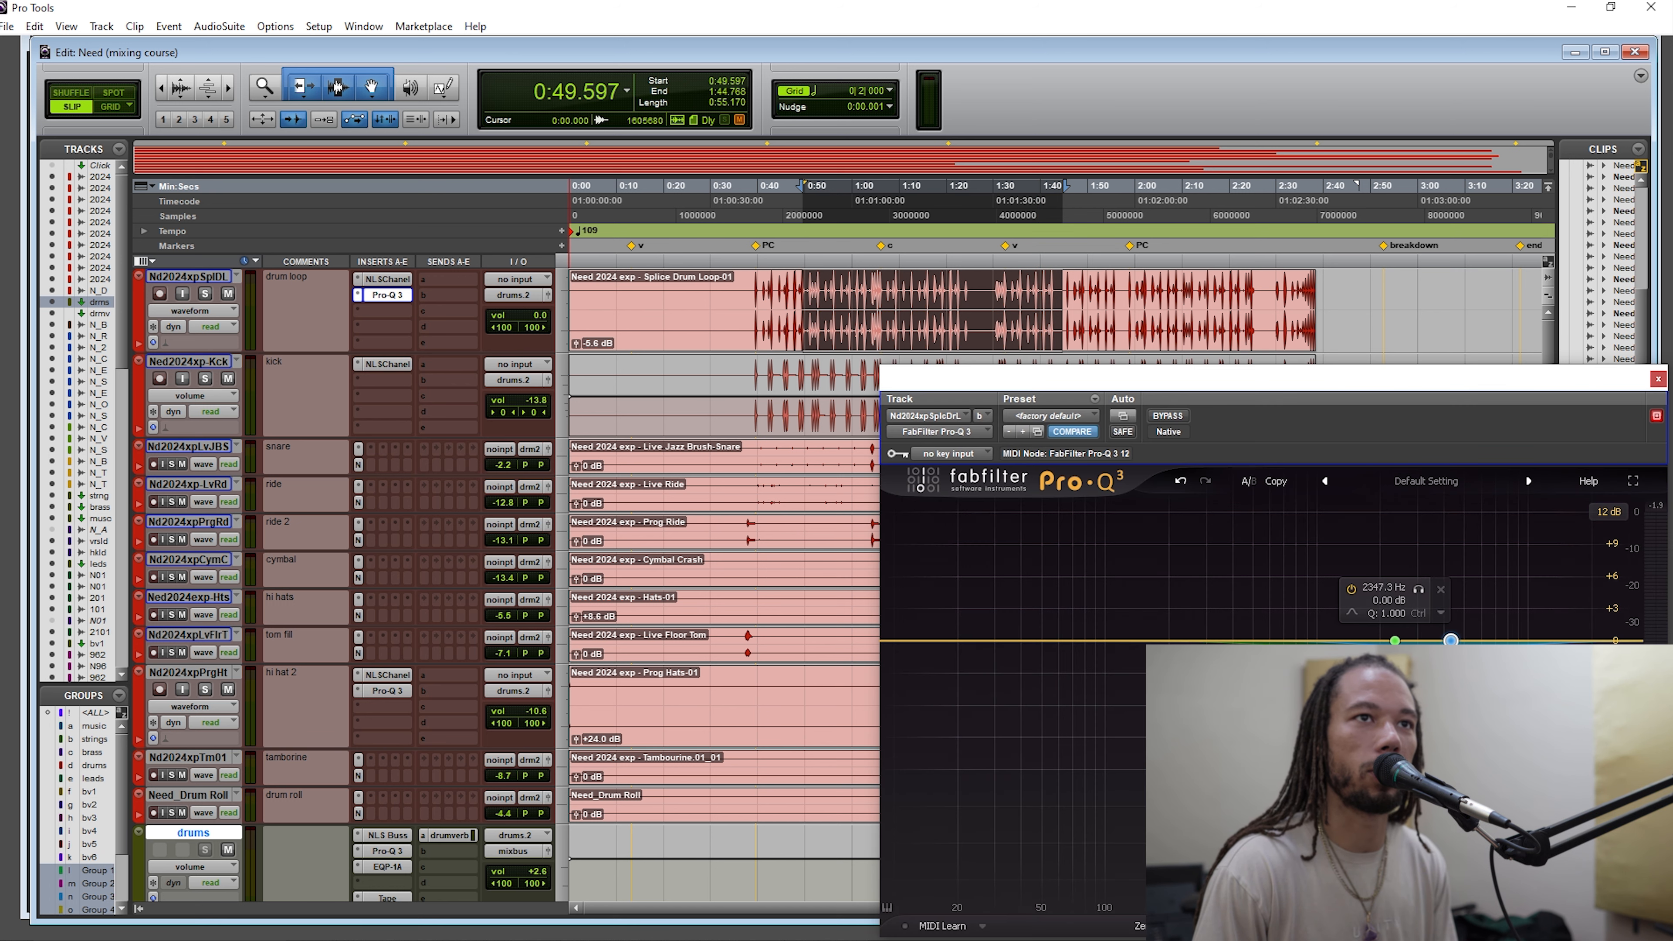
left_click(1657, 379)
scroll(938, 571, "down", 2)
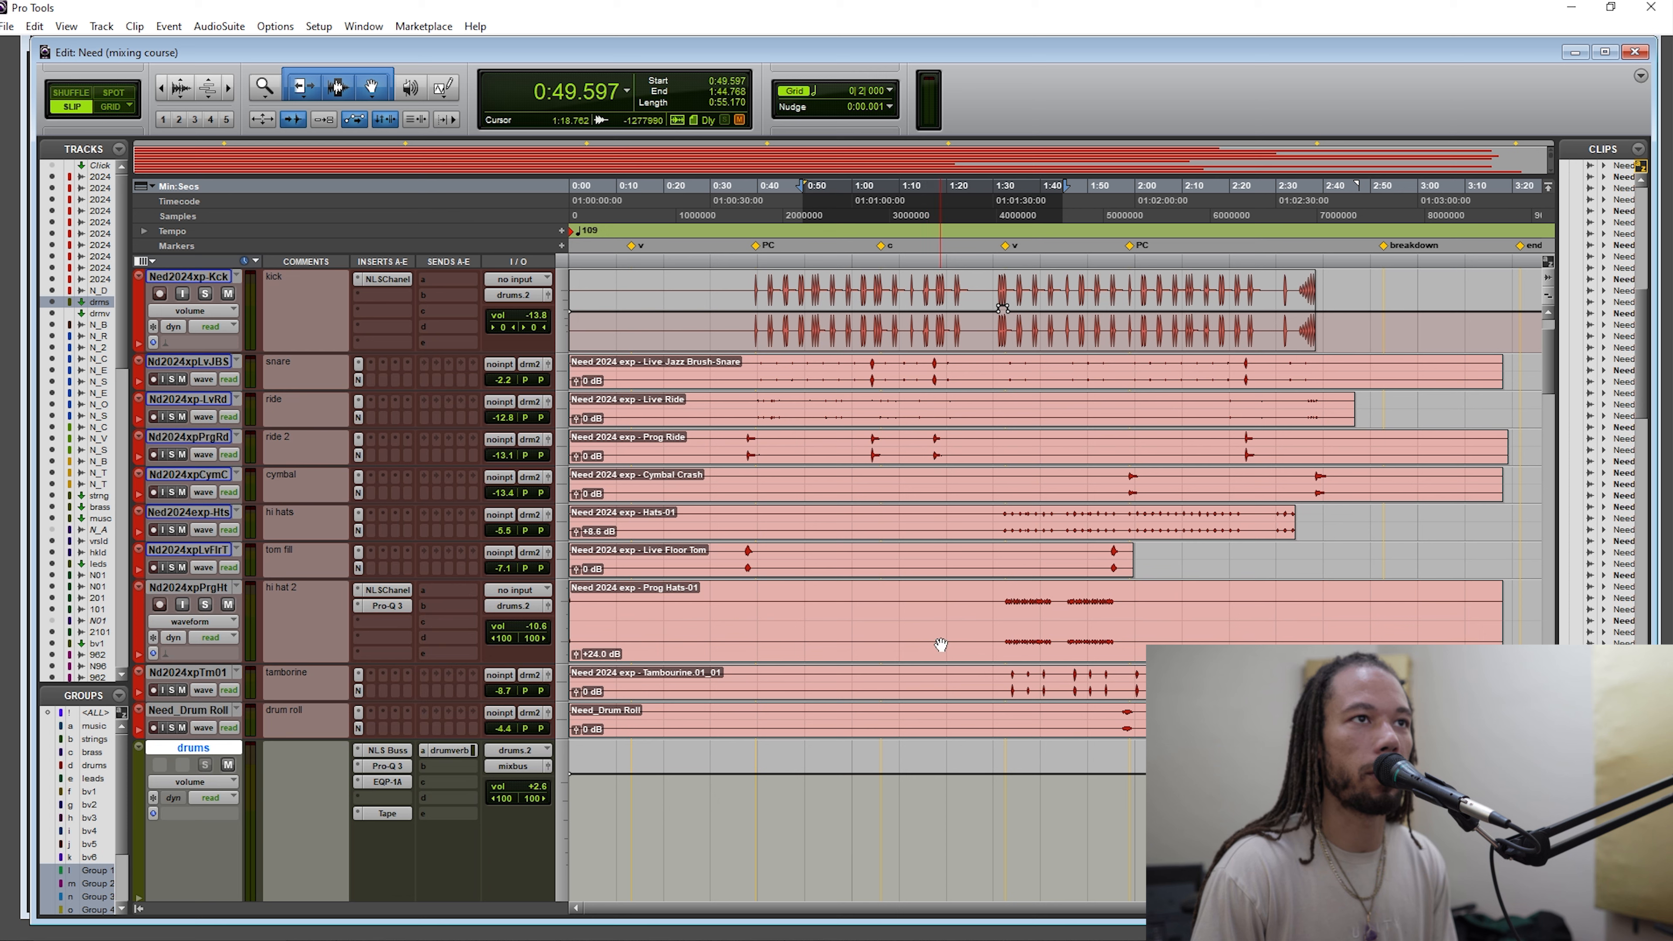
left_click_drag(1005, 602, 1118, 601)
left_click(389, 606)
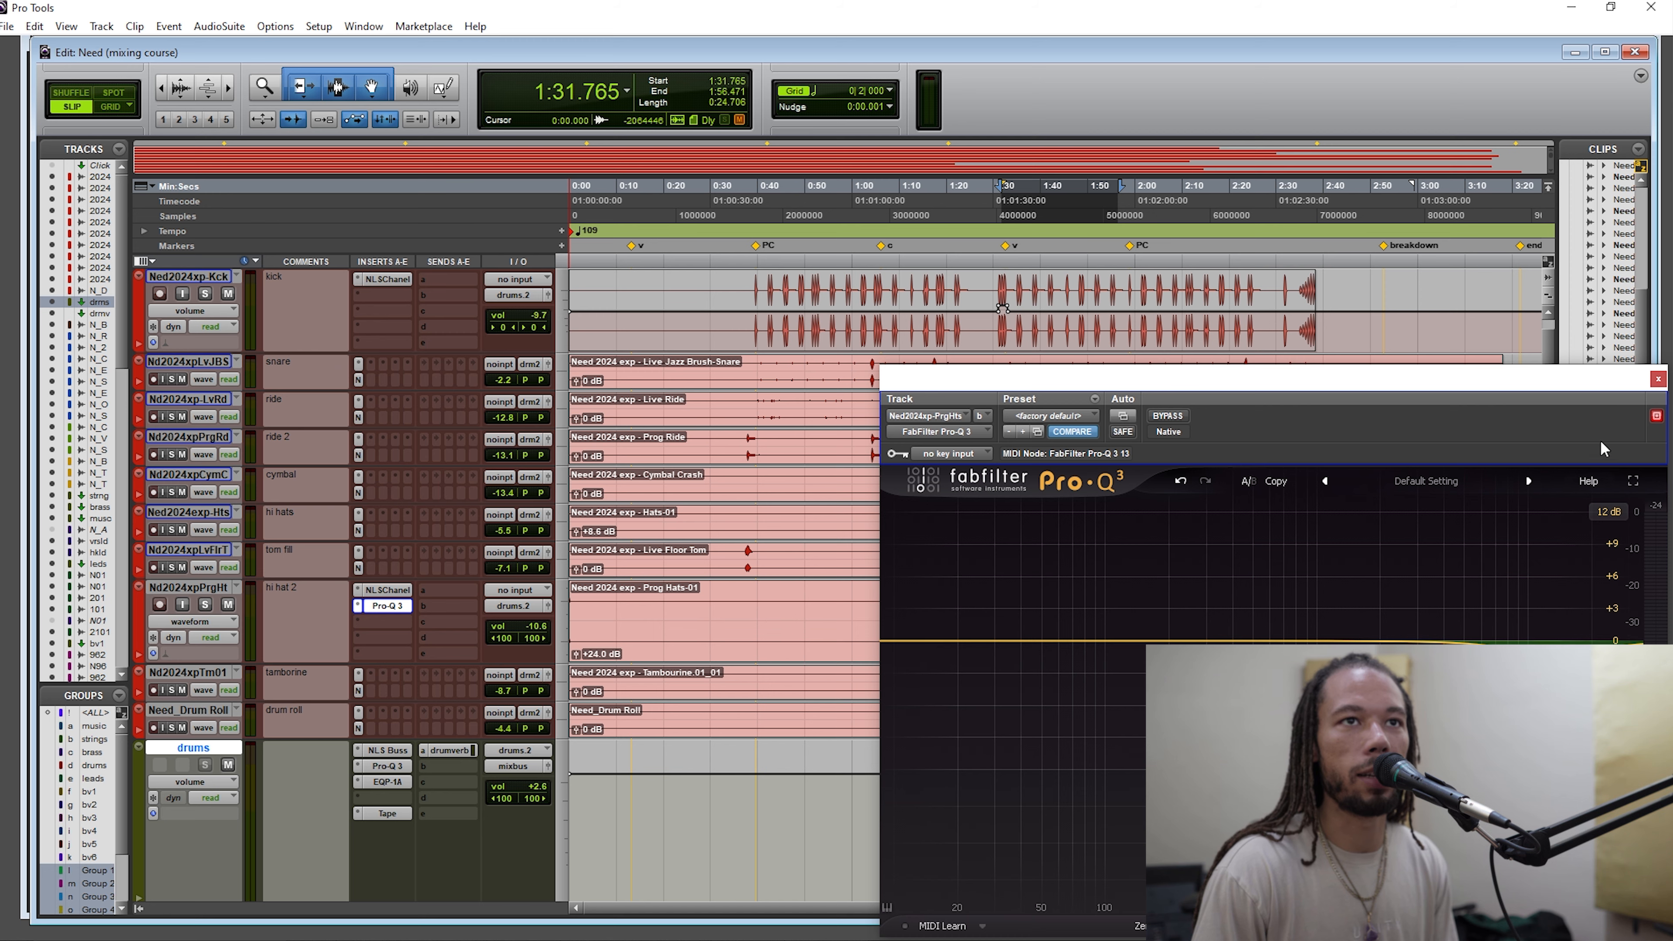
left_click(1657, 379)
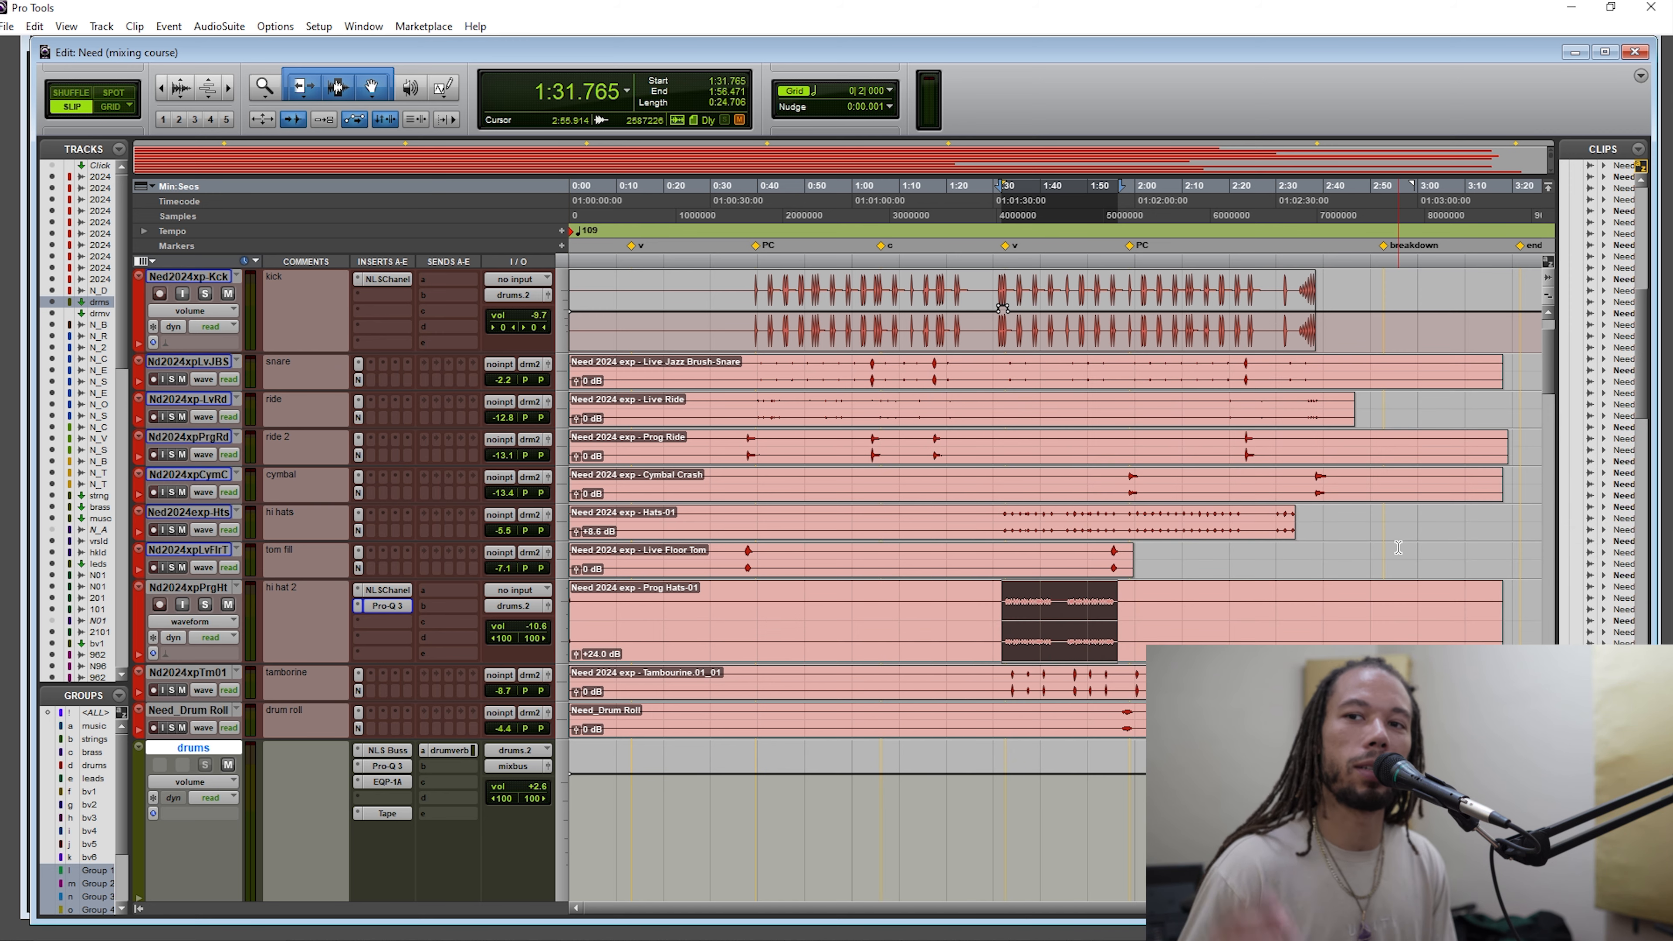
Review the Pro-Q 3 equalizer on the drums bus and close it.
scroll(1187, 643, "down", 1)
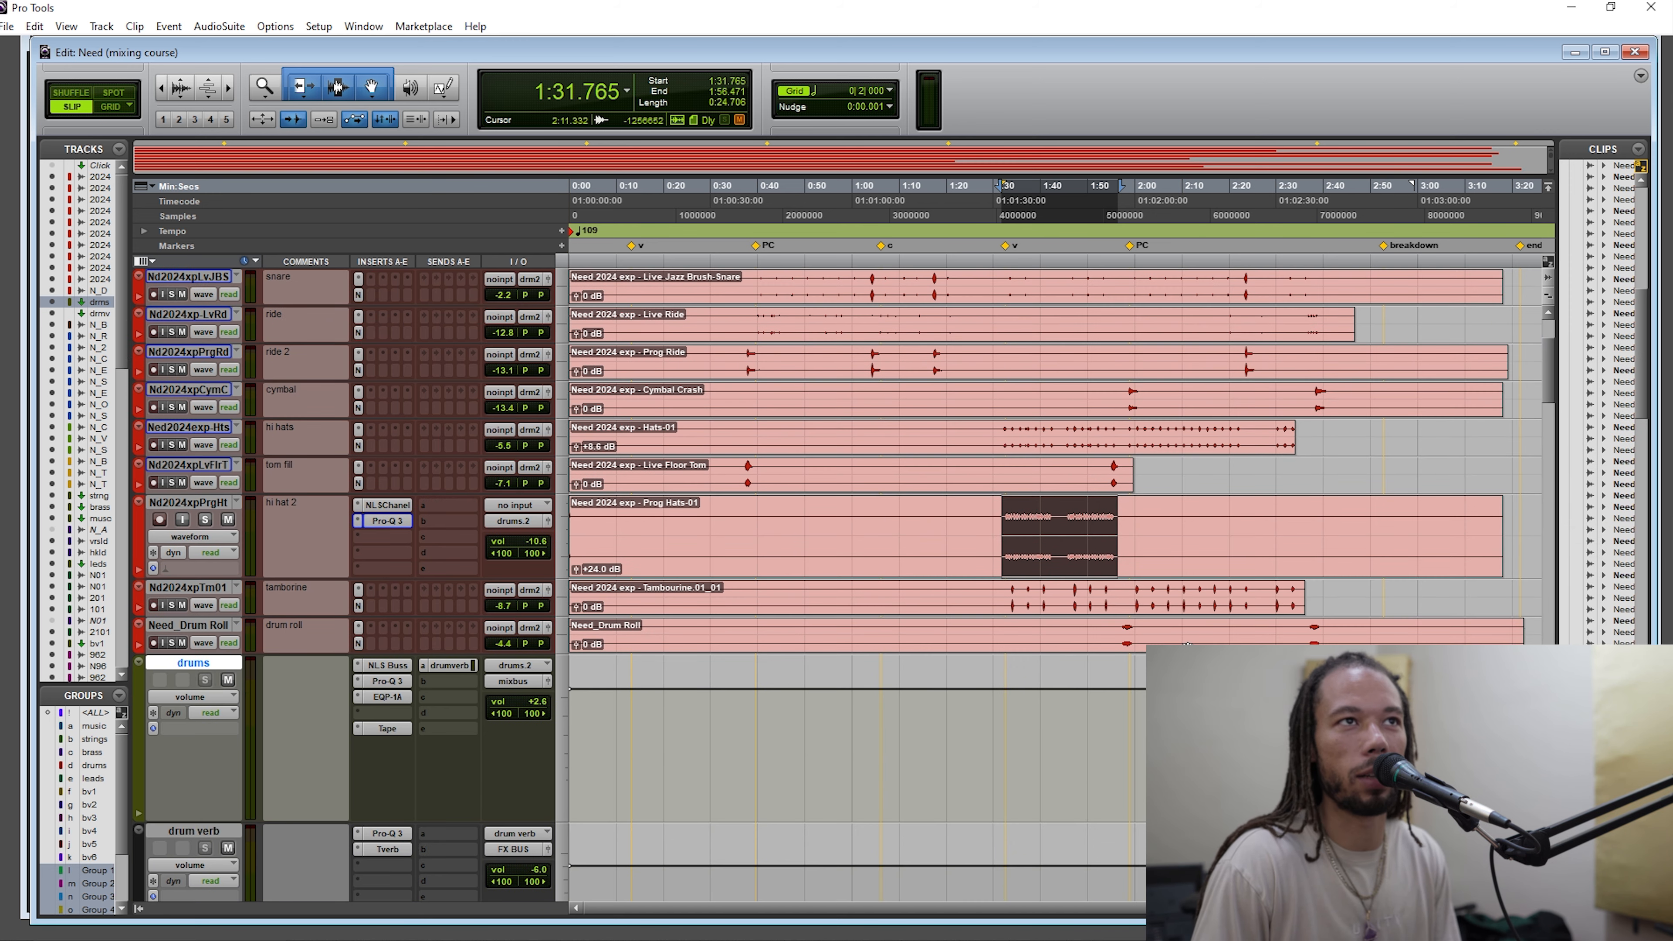
scroll(1185, 646, "up", 1)
scroll(1134, 669, "down", 1)
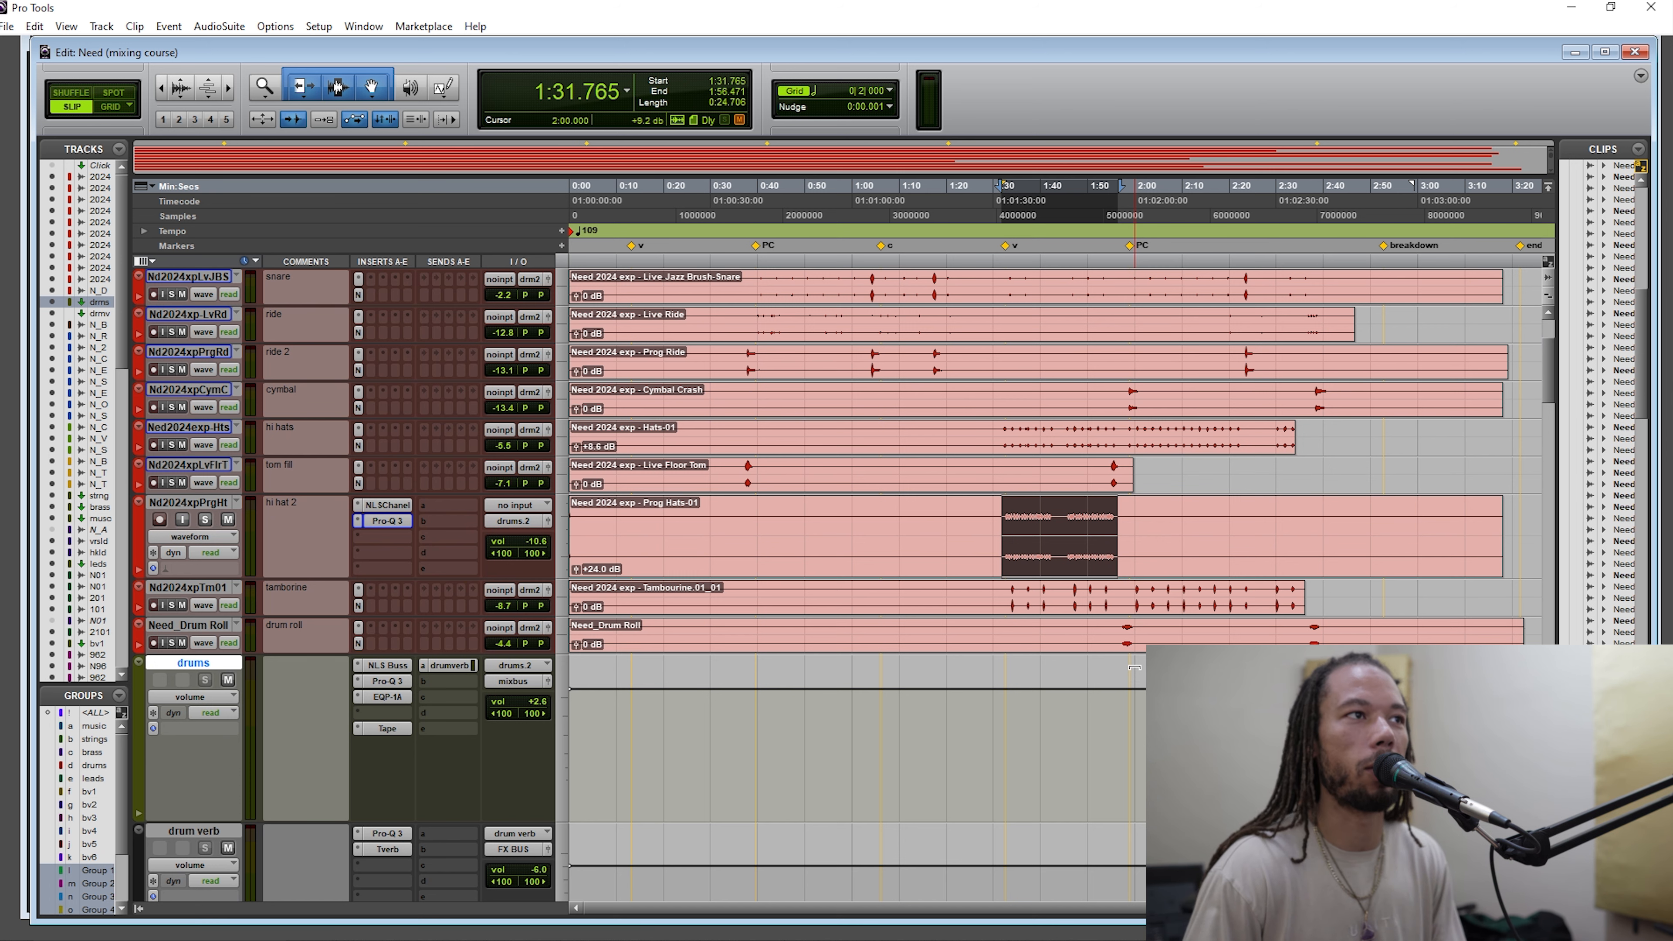
scroll(1134, 668, "down", 1)
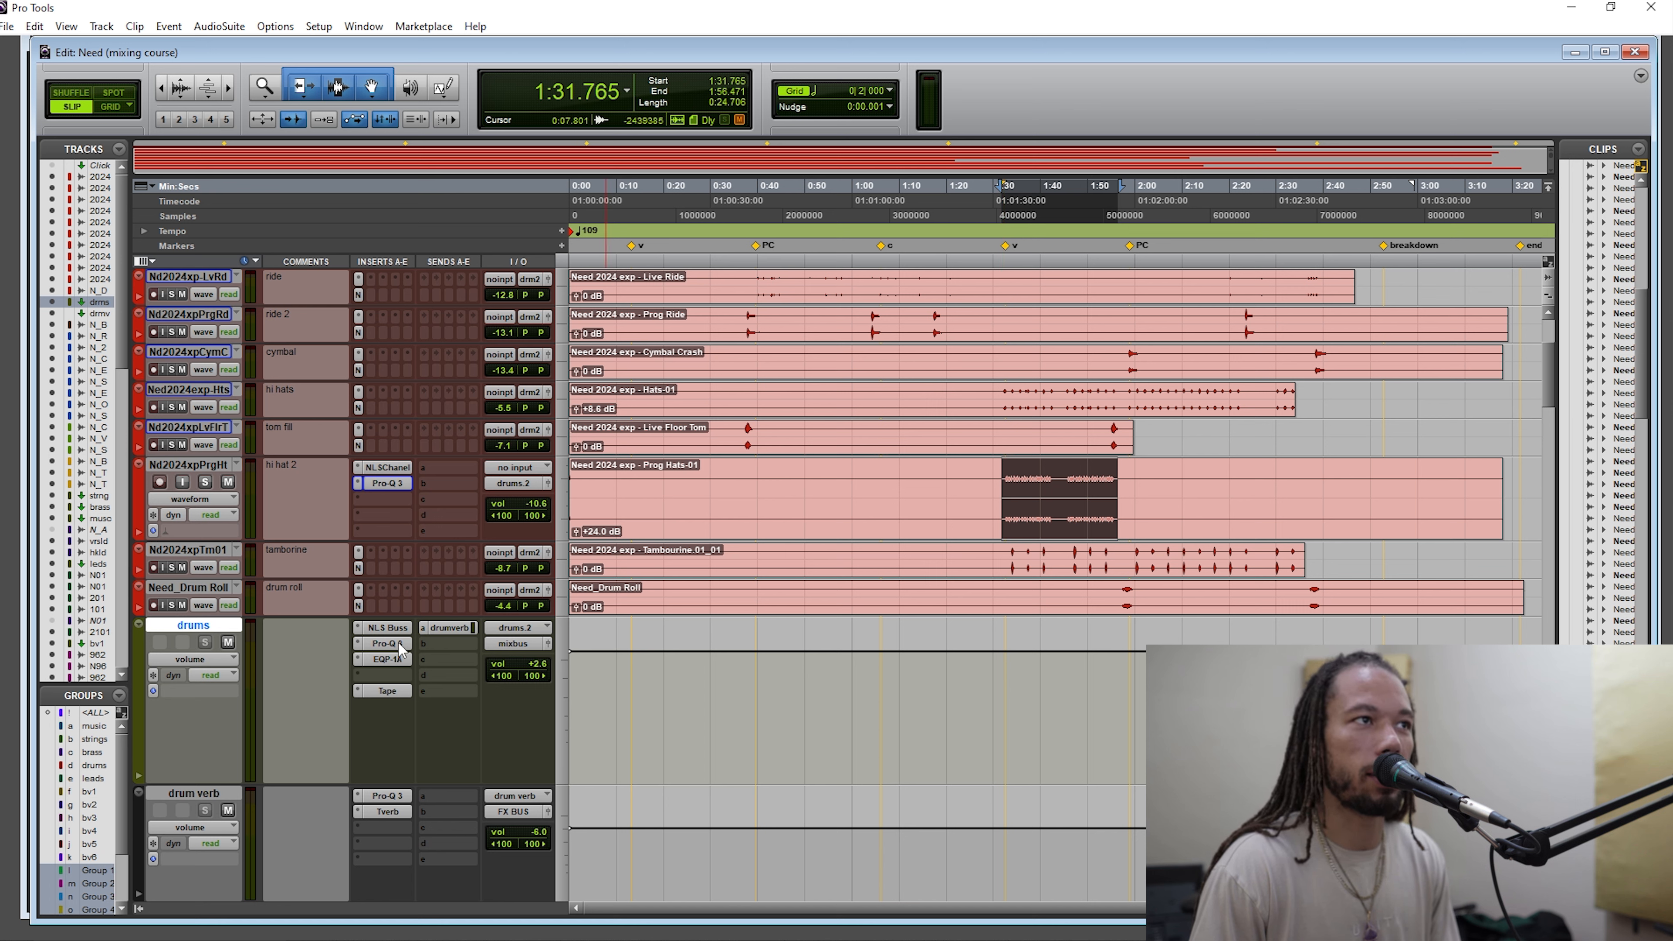
left_click_drag(1404, 383, 1380, 384)
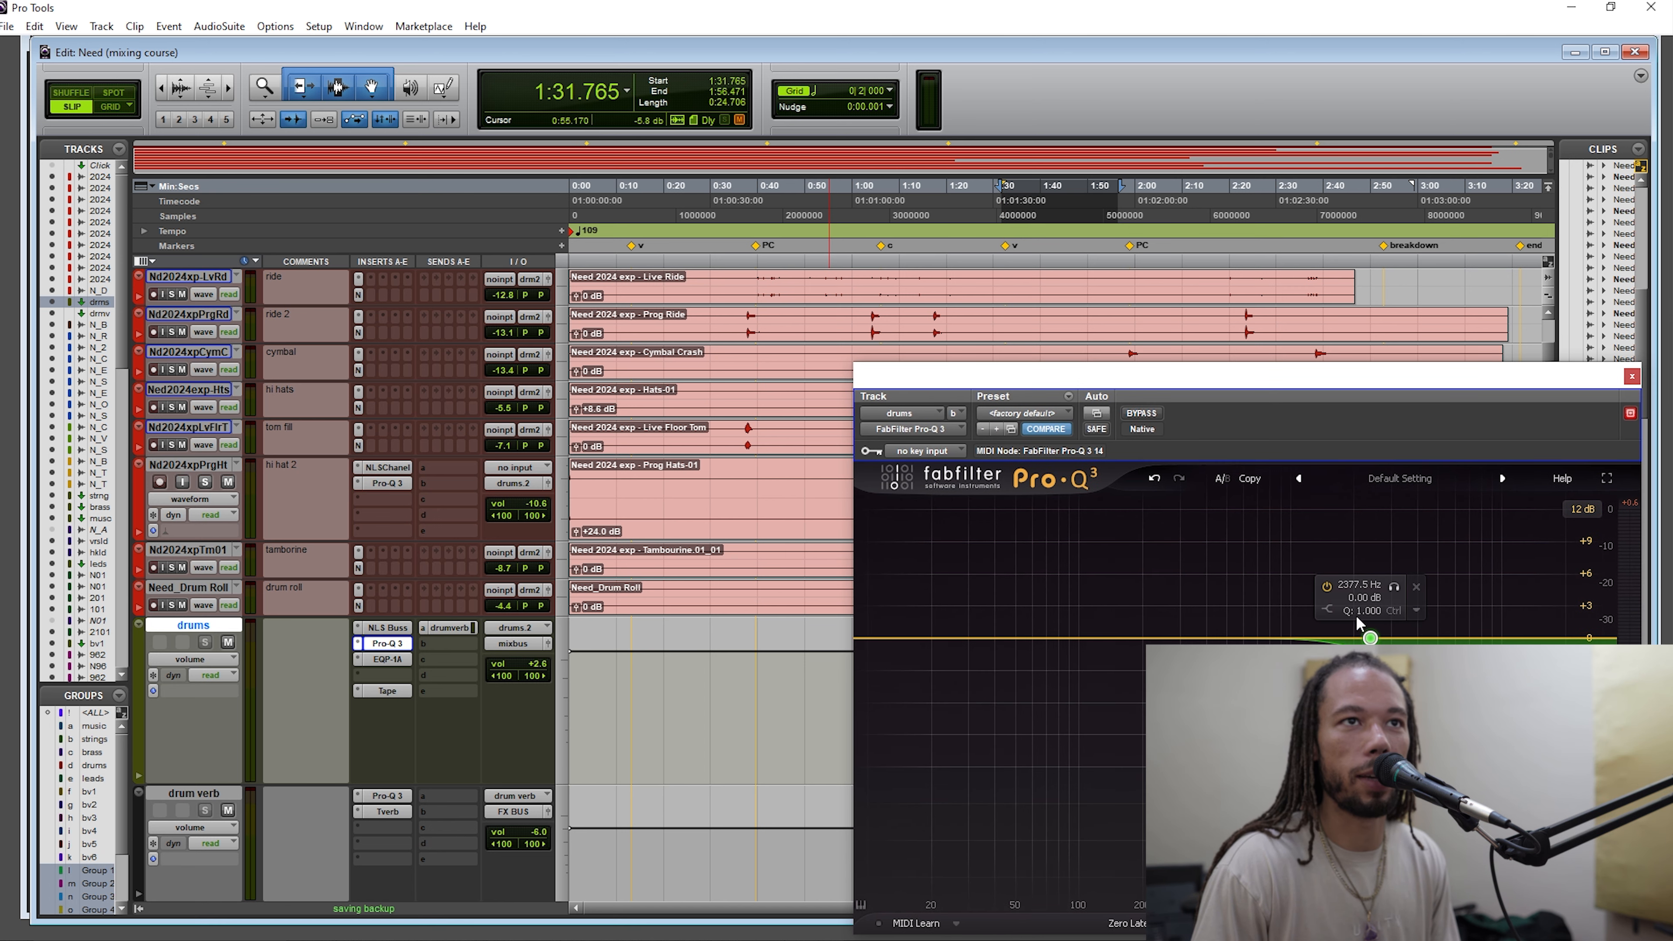
left_click(1632, 376)
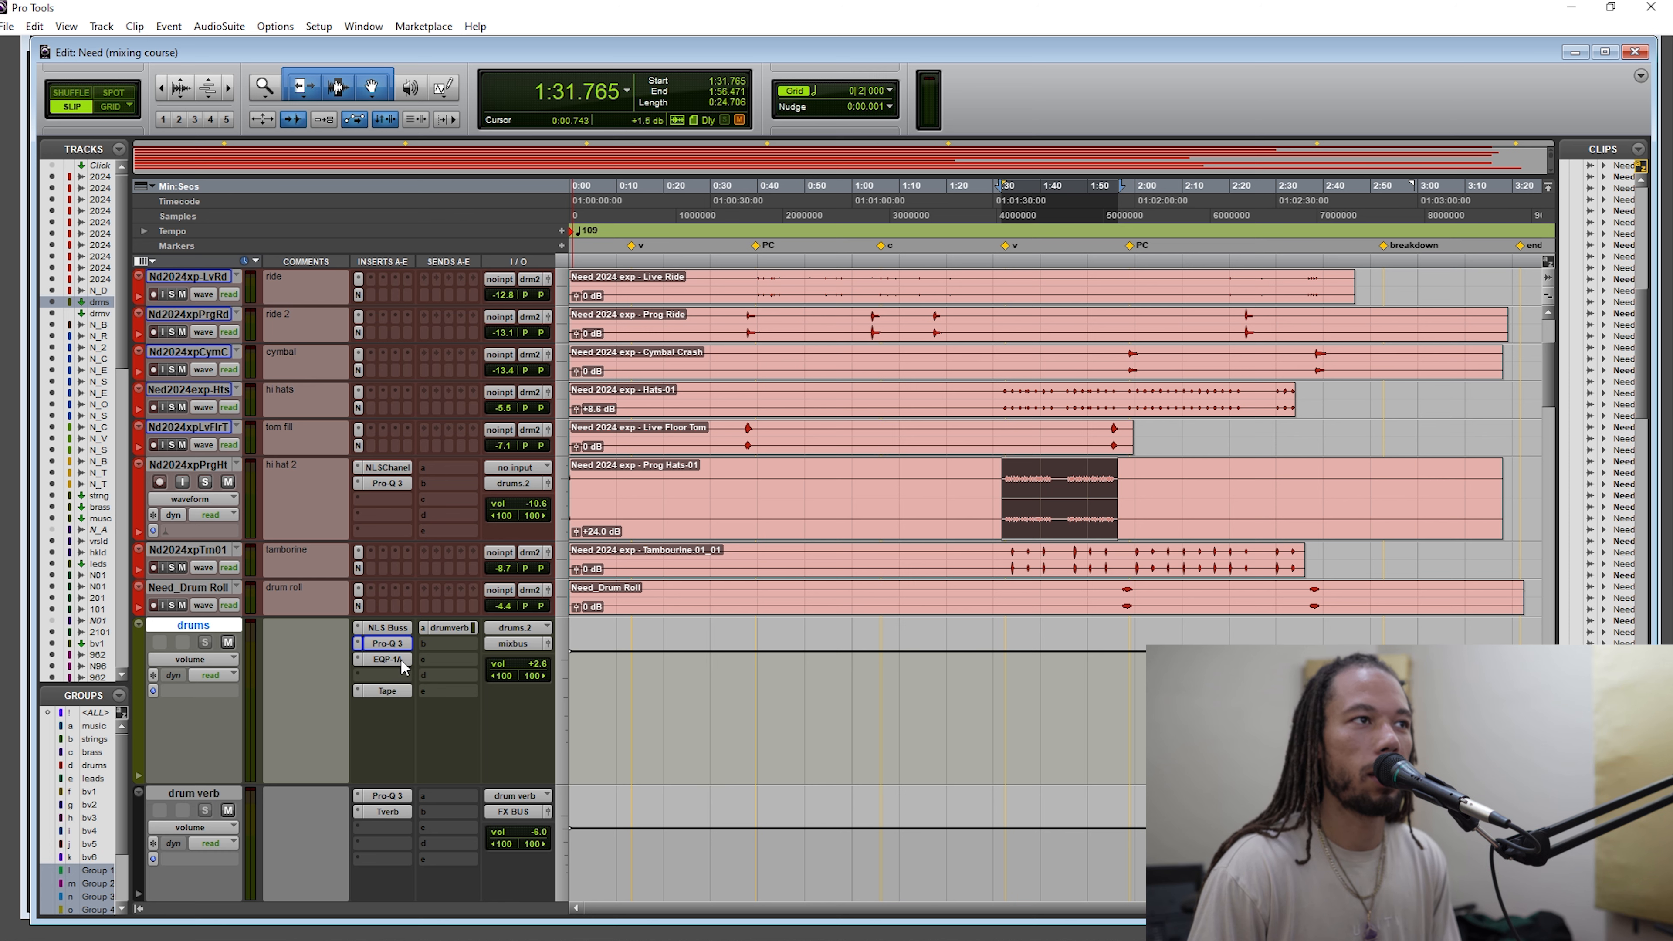
Review the Pultec EQP-1A and the Tape plug-in on the drums bus, closing each one after inspection.
left_click(398, 659)
left_click_drag(1289, 382, 1117, 403)
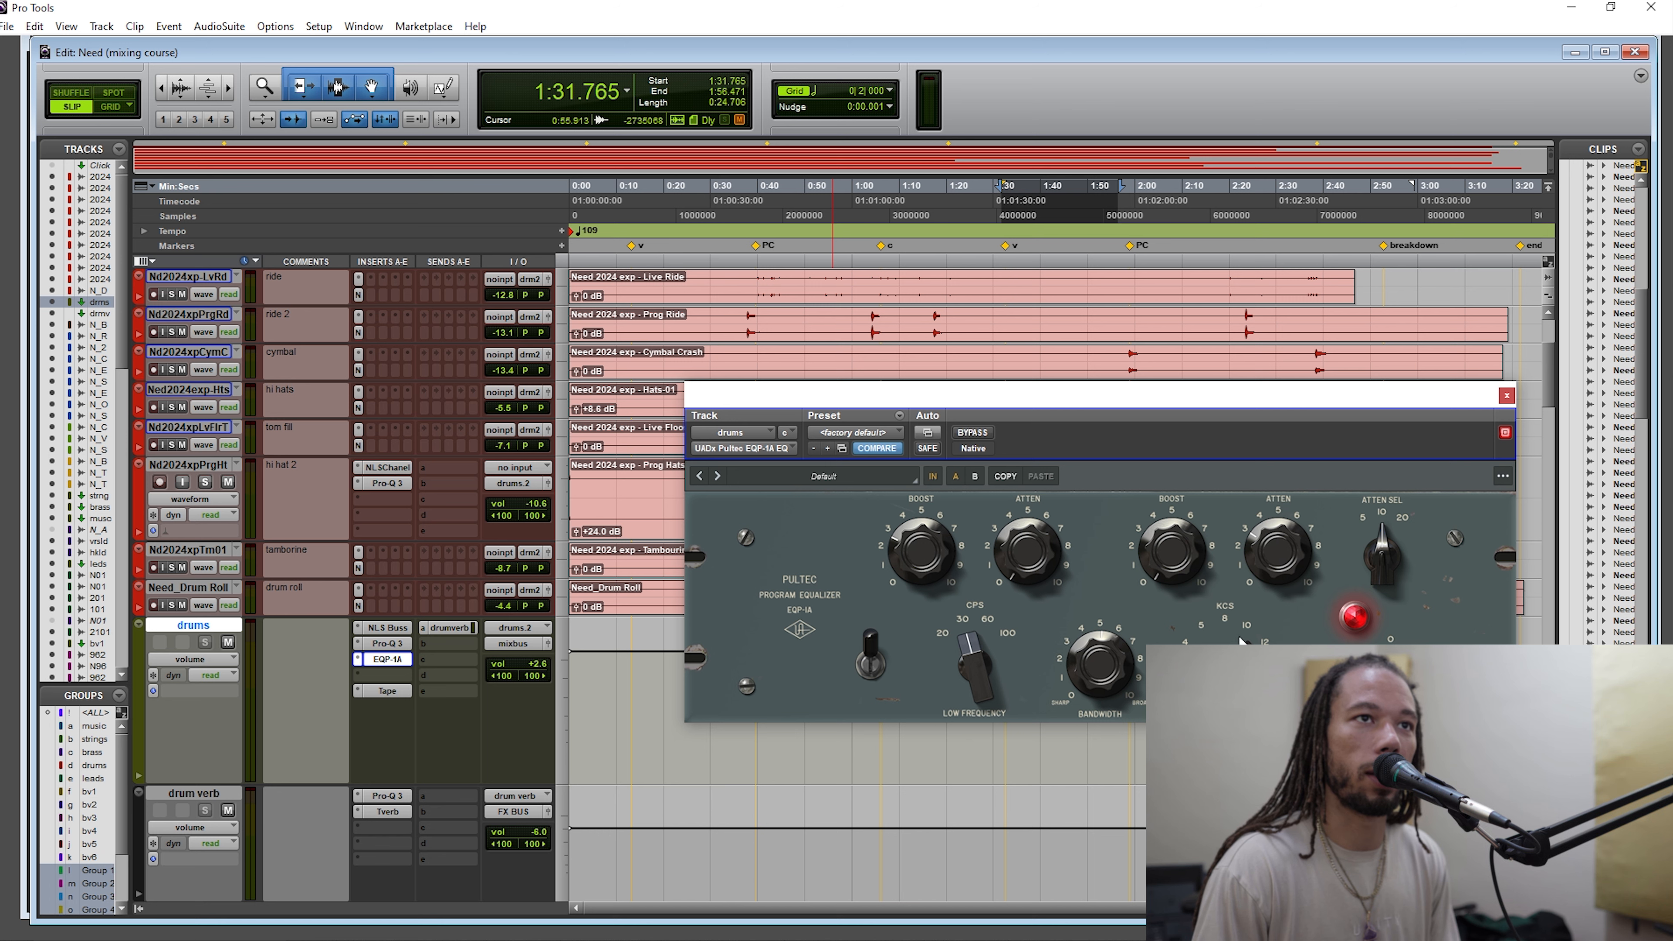
left_click(1506, 396)
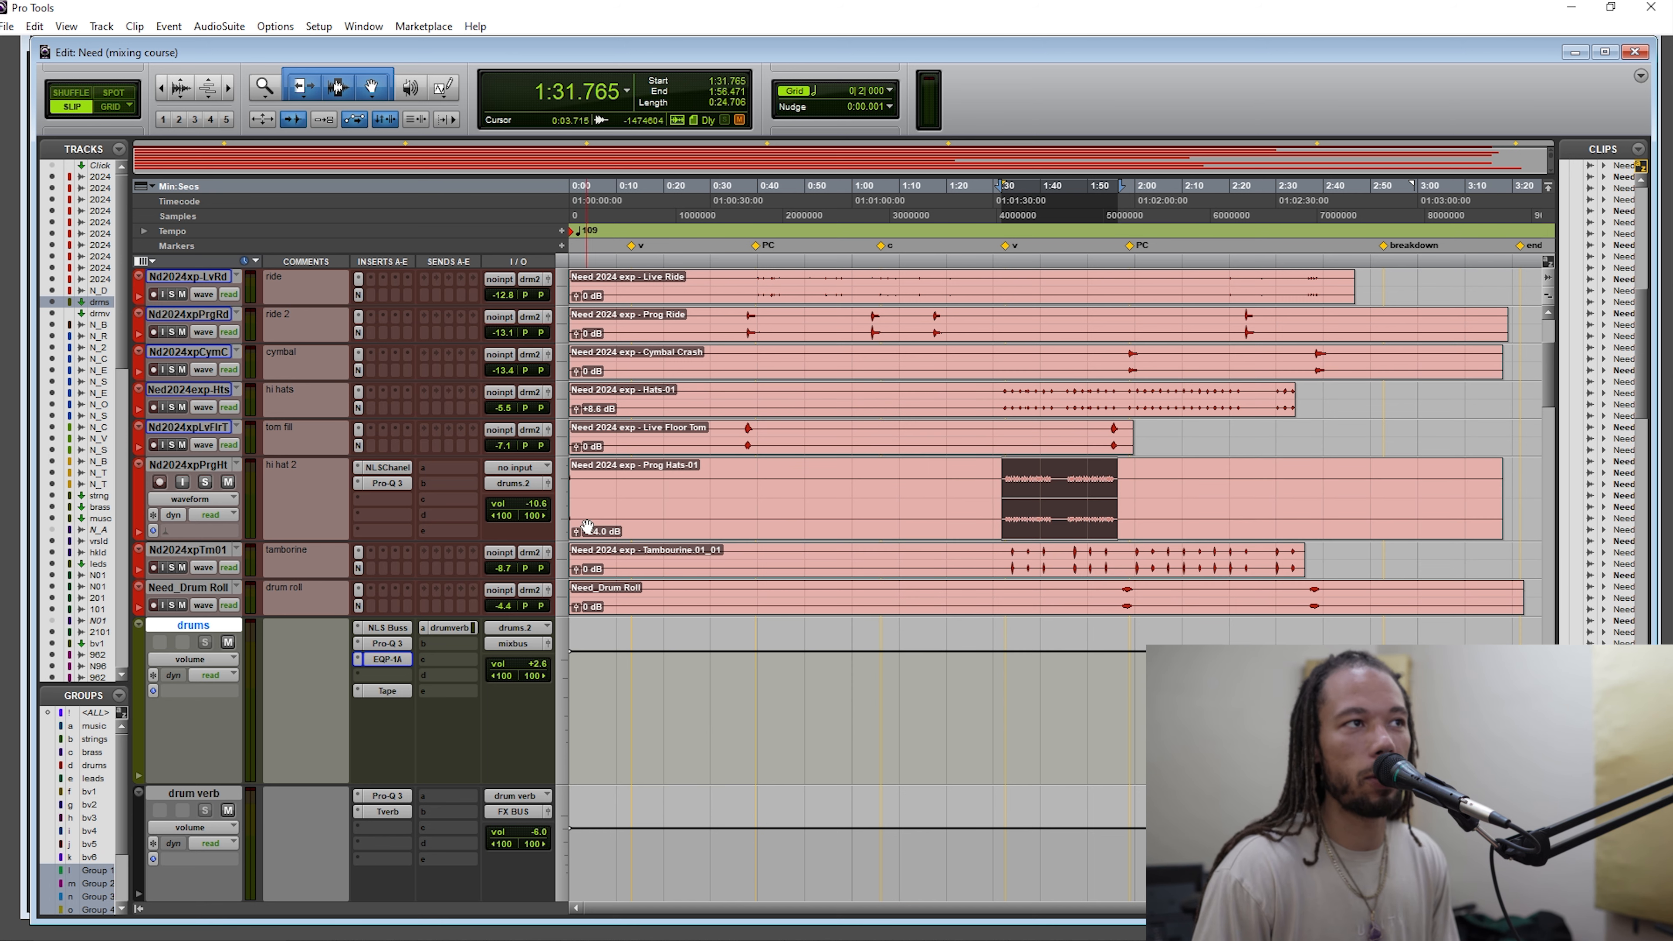
left_click(394, 692)
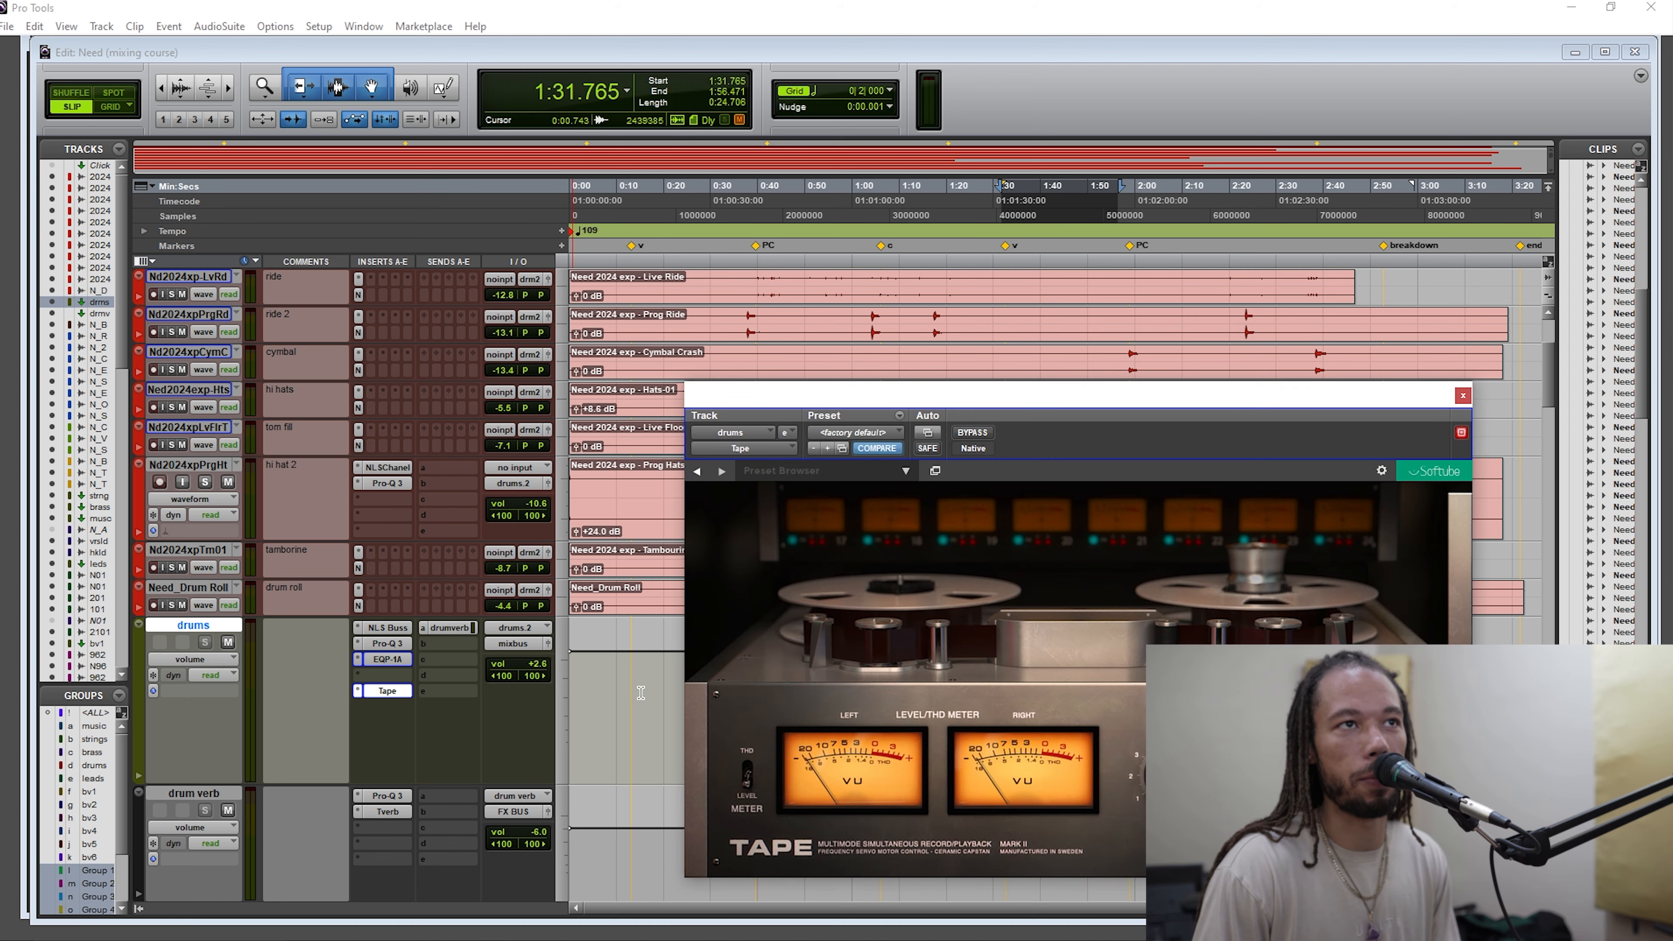
left_click_drag(1220, 406, 1029, 386)
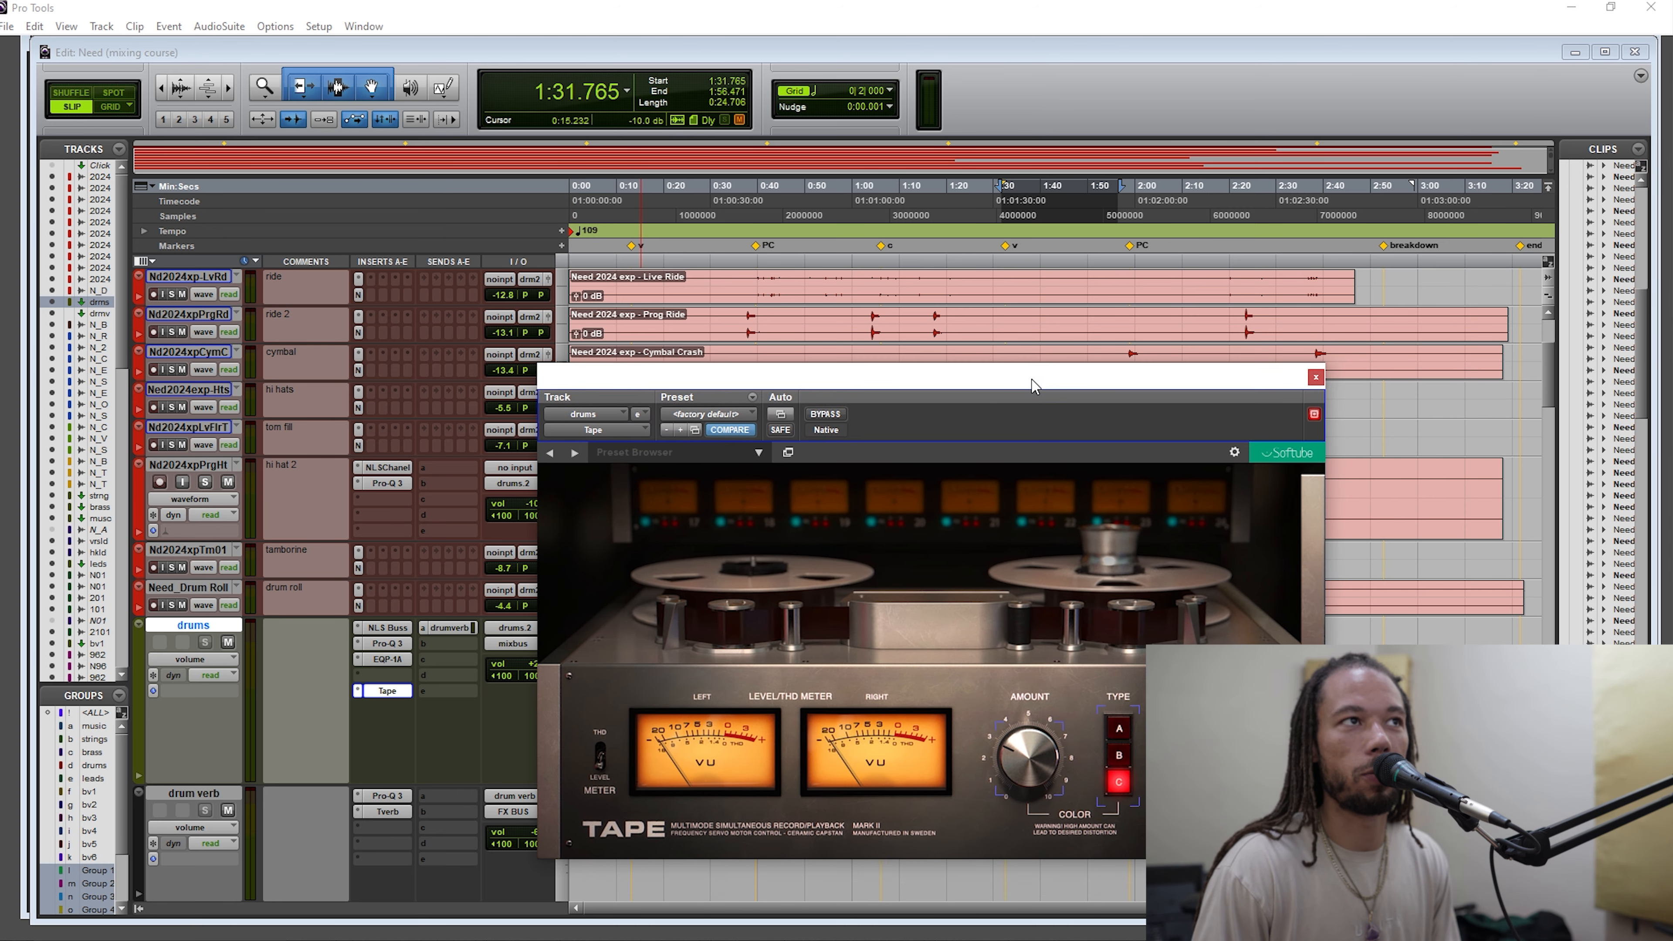
left_click(1311, 377)
Save the session with the edit cursor at 1:38.081 on hi hat 2, and recheck the drums bus's Tape plug-in.
left_click(1031, 489)
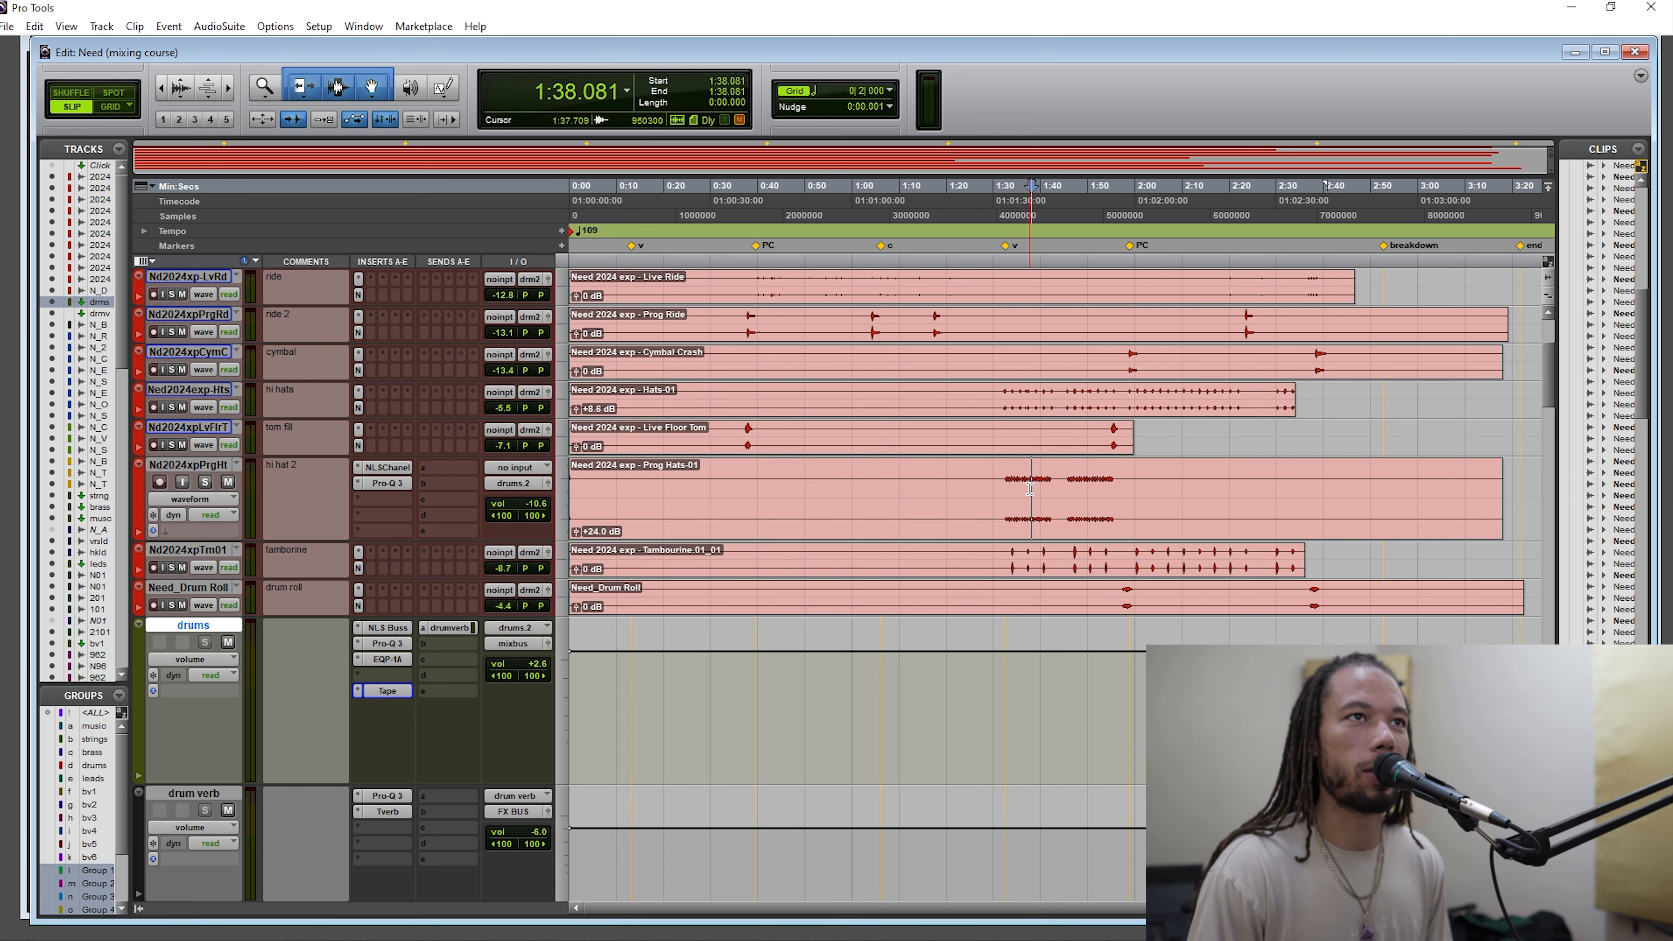
key("ctrl+s")
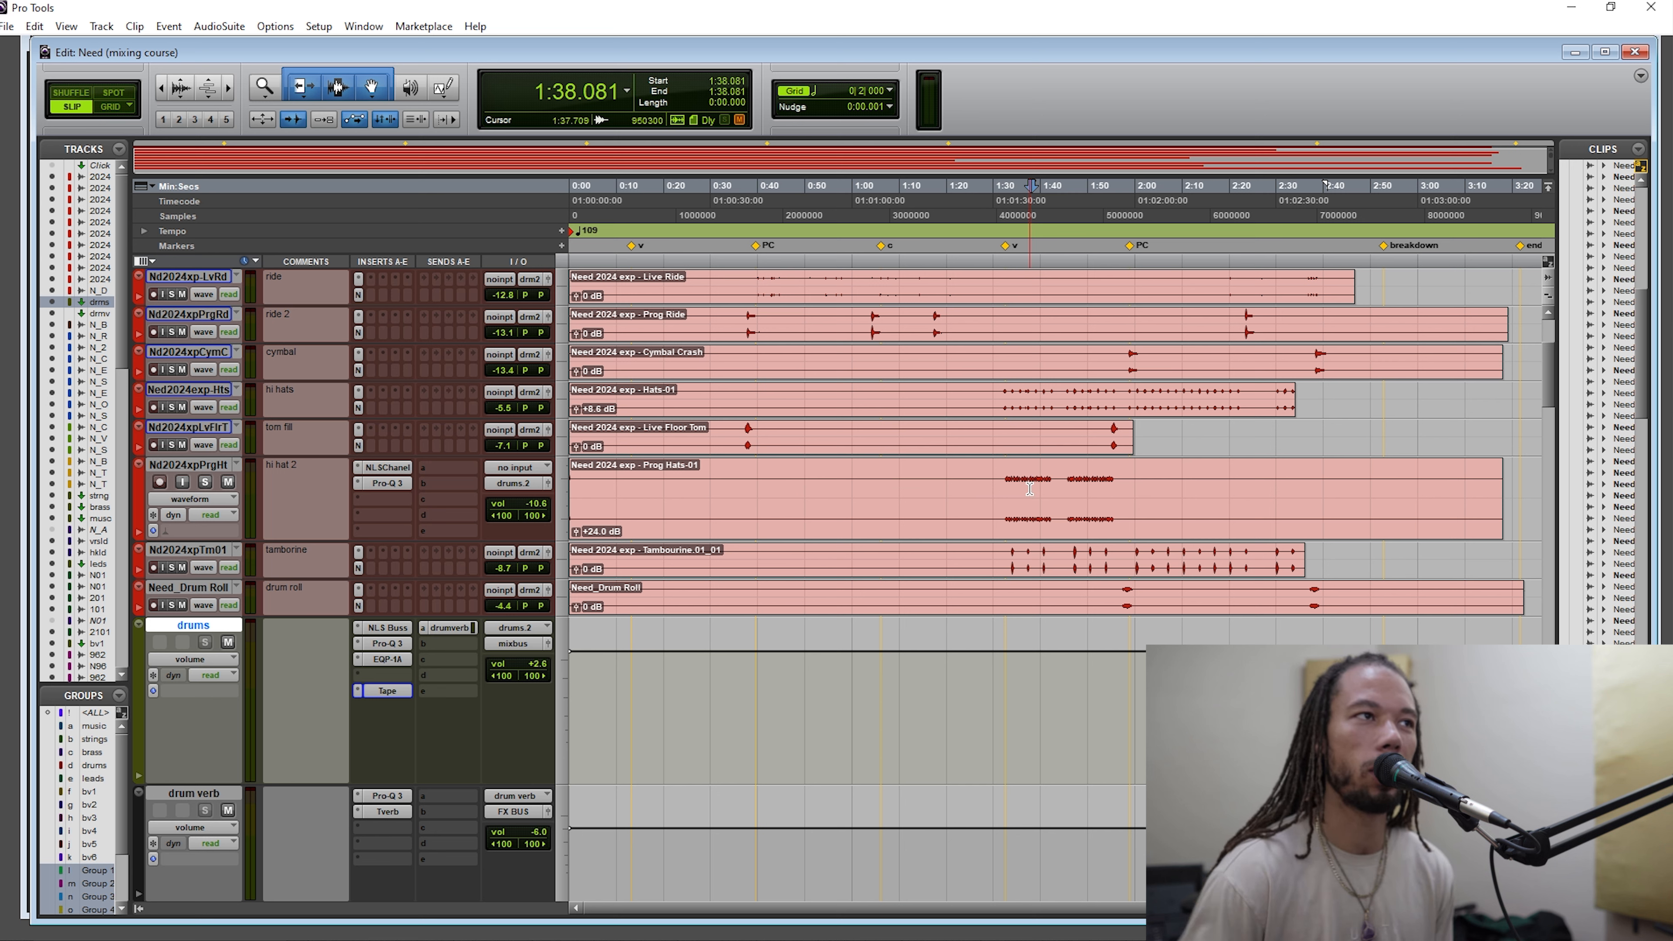
left_click(386, 690)
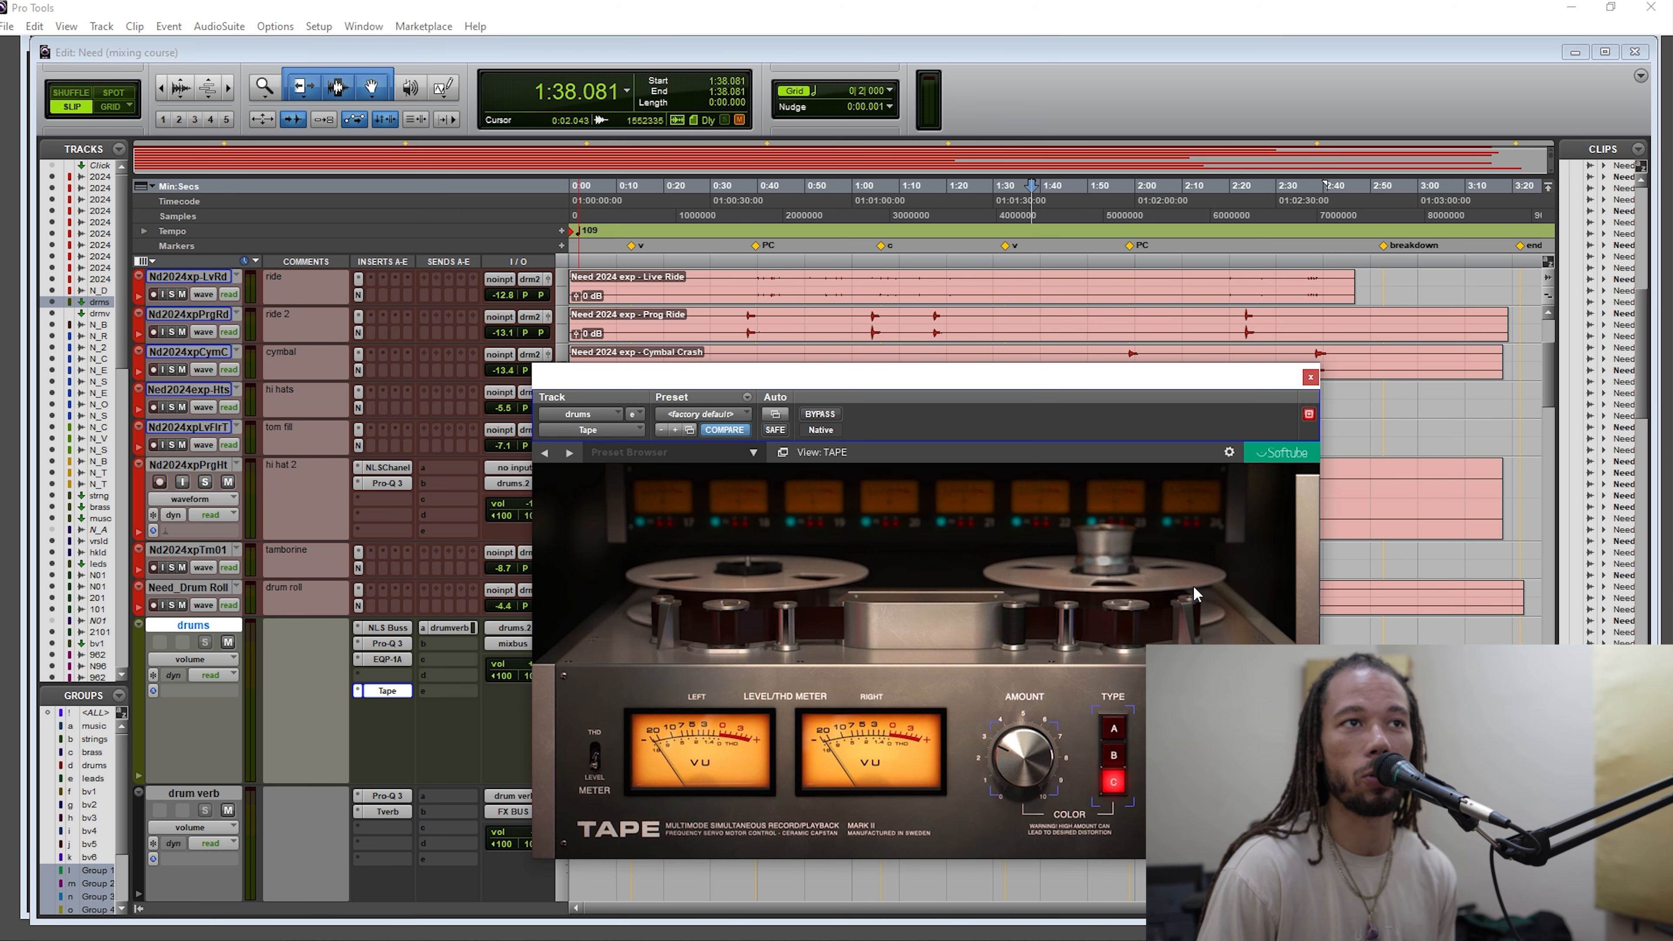
left_click(1309, 376)
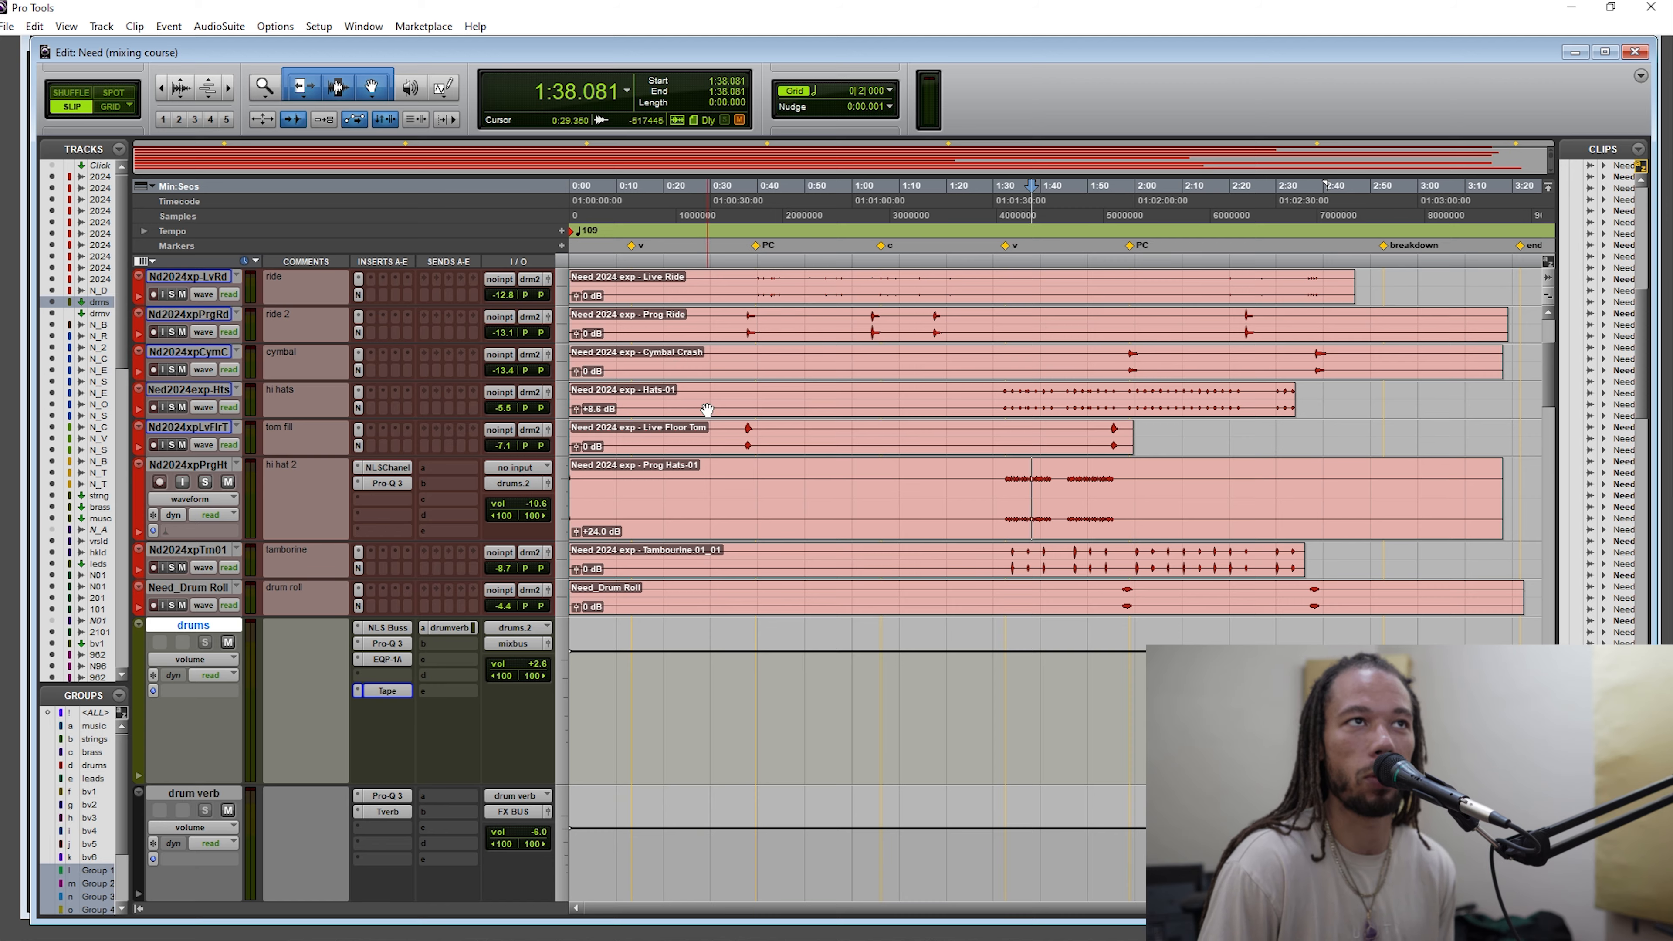
Return to the session start with the drum tracks in view and save the session.
scroll(707, 410, "up", 5)
key("Return")
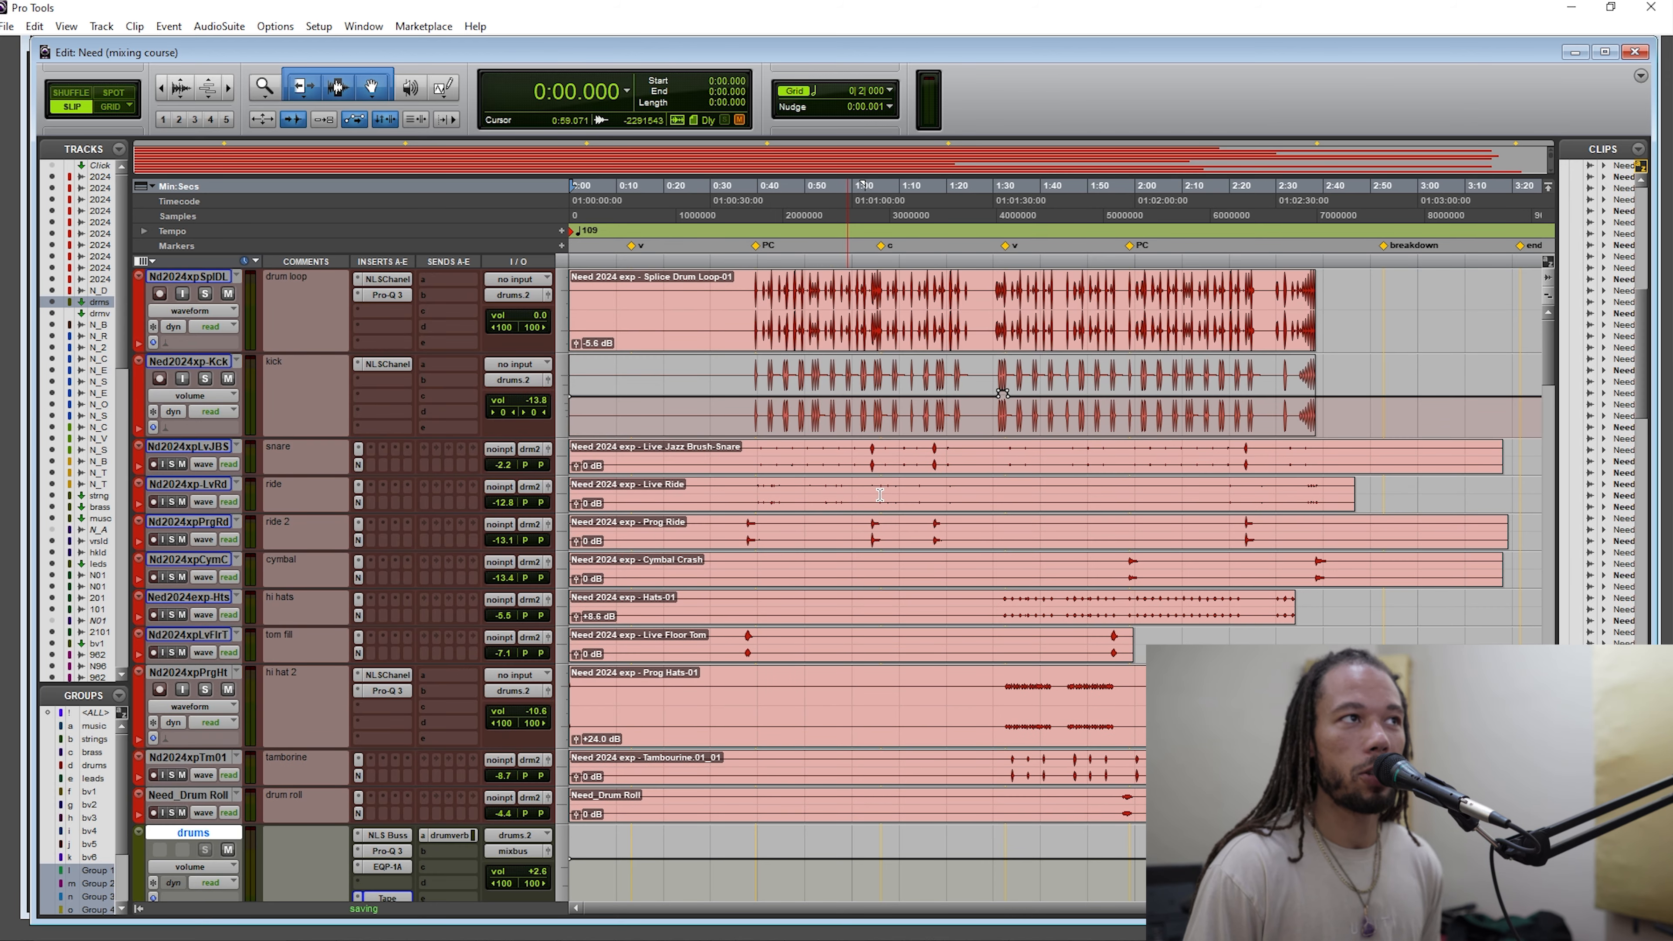
scroll(880, 497, "down", 2)
scroll(880, 500, "up", 2)
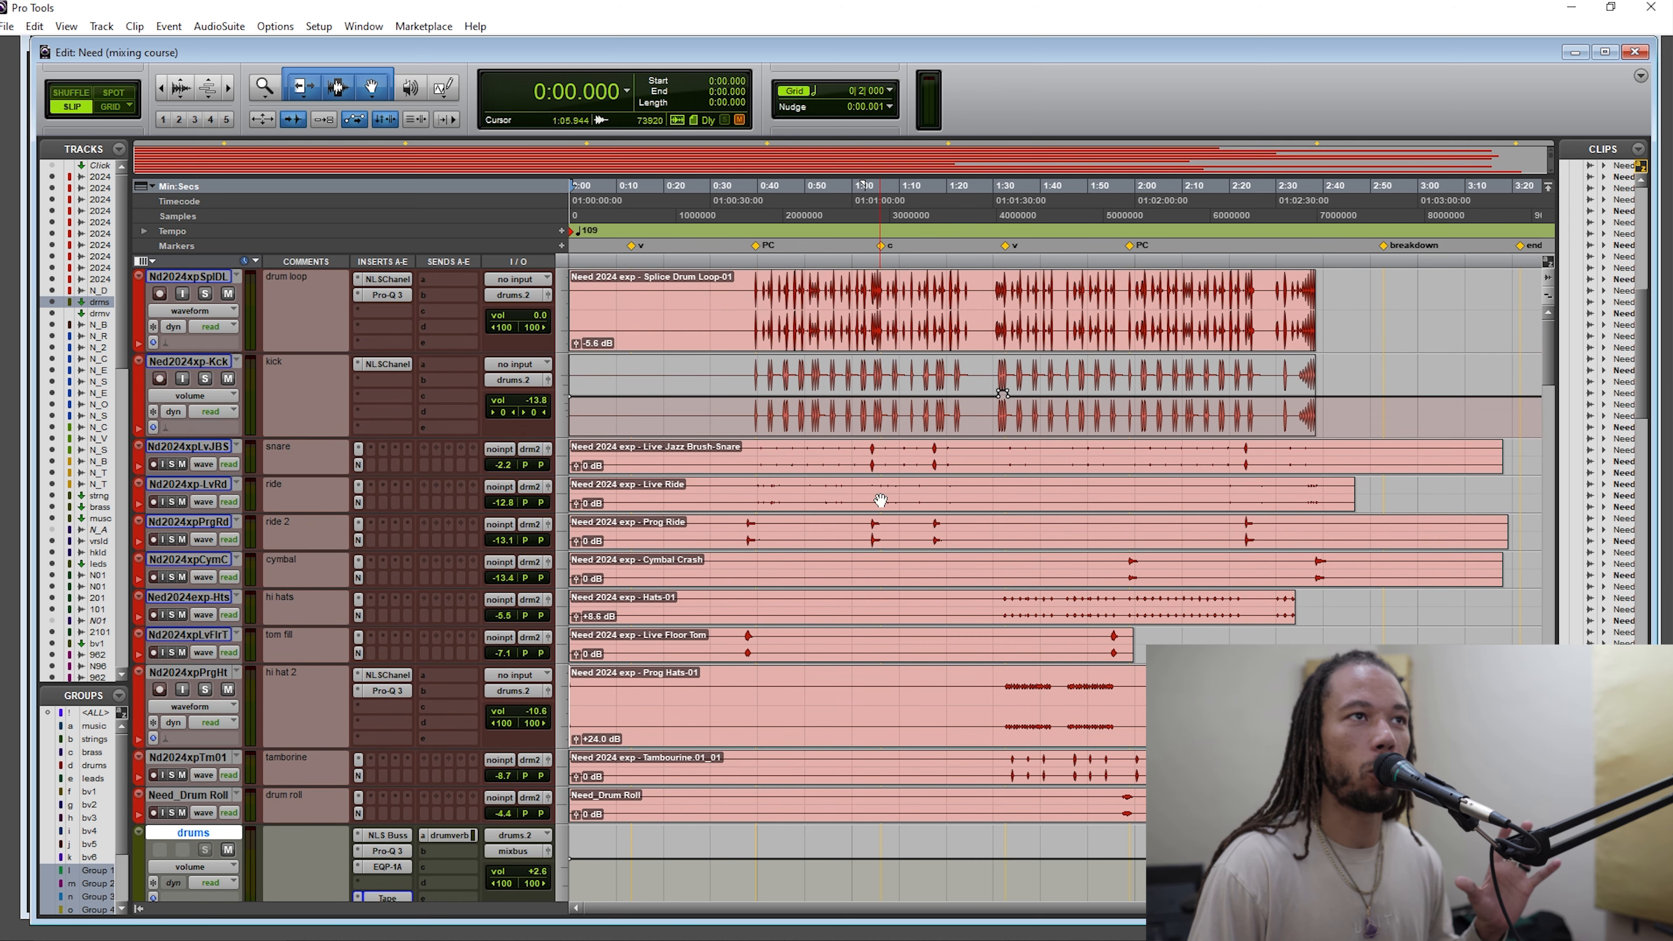
Highlight ride 2 from 0:36.037 to 0:49.040, sweep across all the drum tracks, and clear the selection at 2:57.400.
left_click_drag(739, 526, 801, 525)
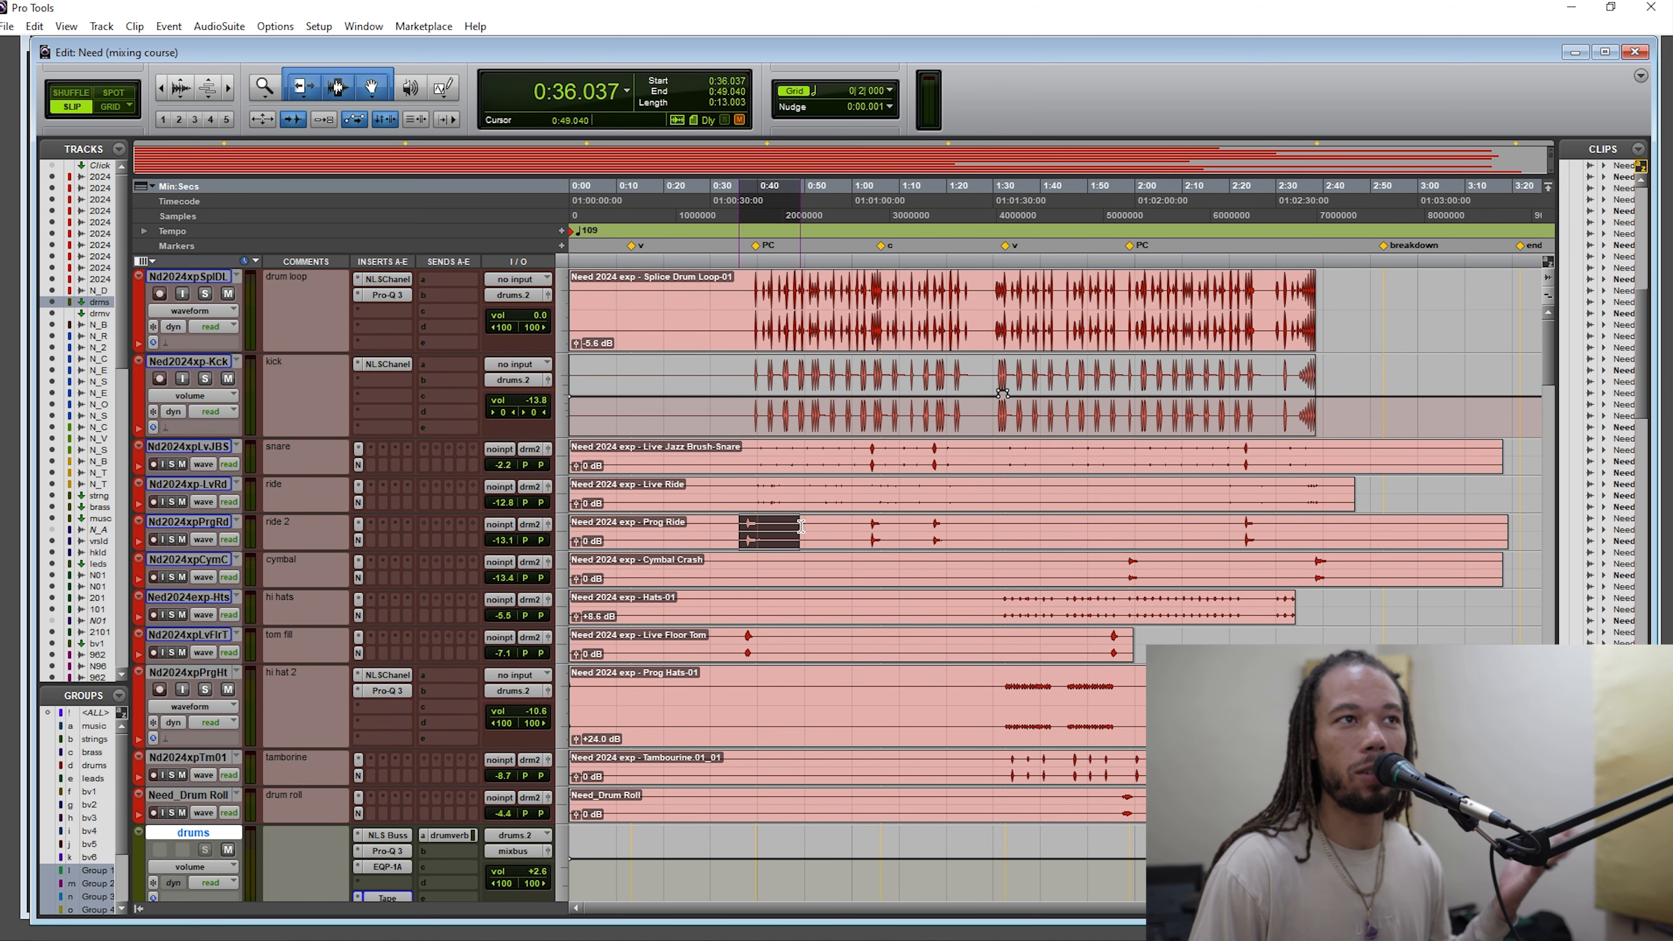
left_click(860, 527)
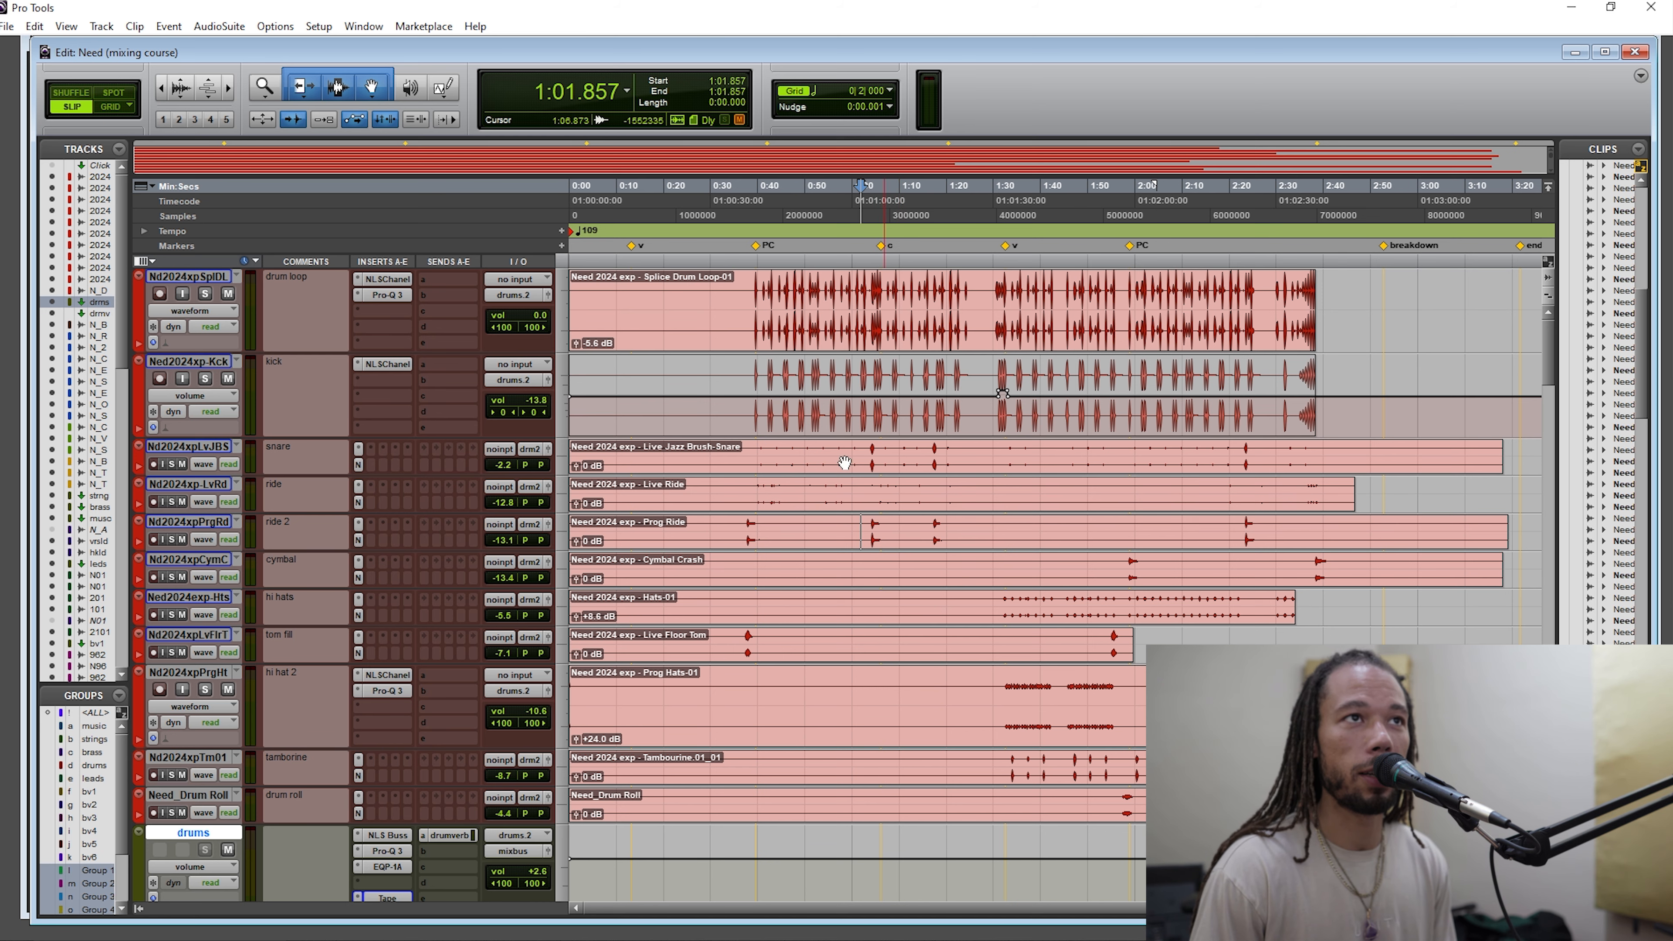
left_click_drag(745, 283, 1376, 805)
left_click(1405, 527)
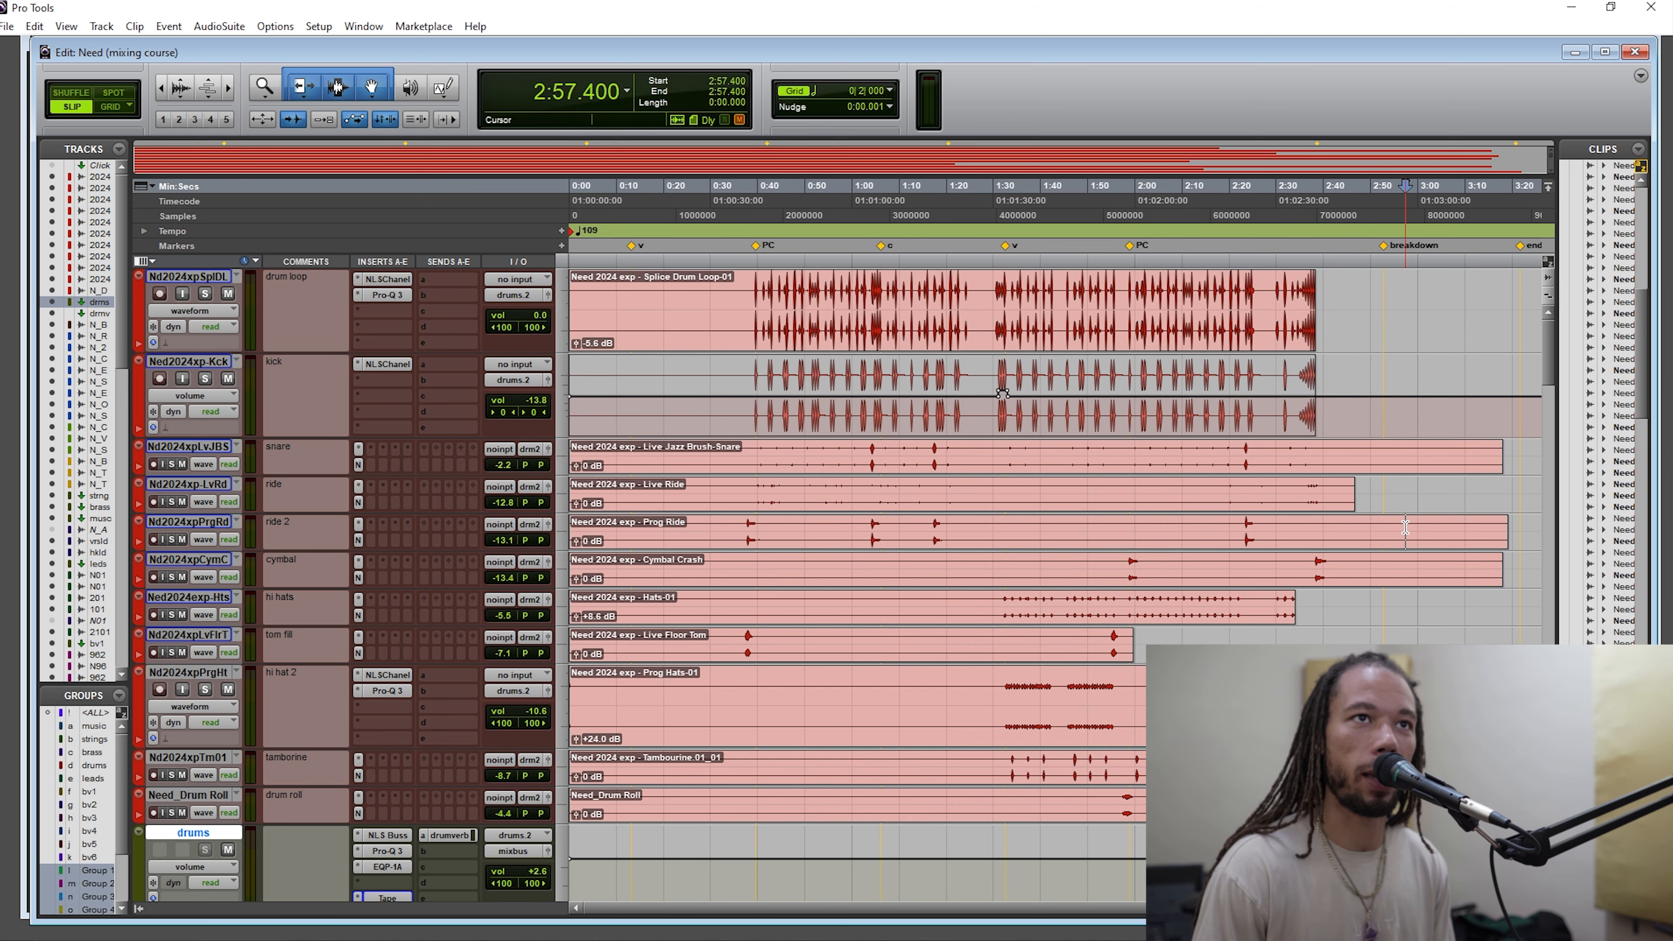
Move the edit cursor back to the start of the song and save the session again.
key("Return")
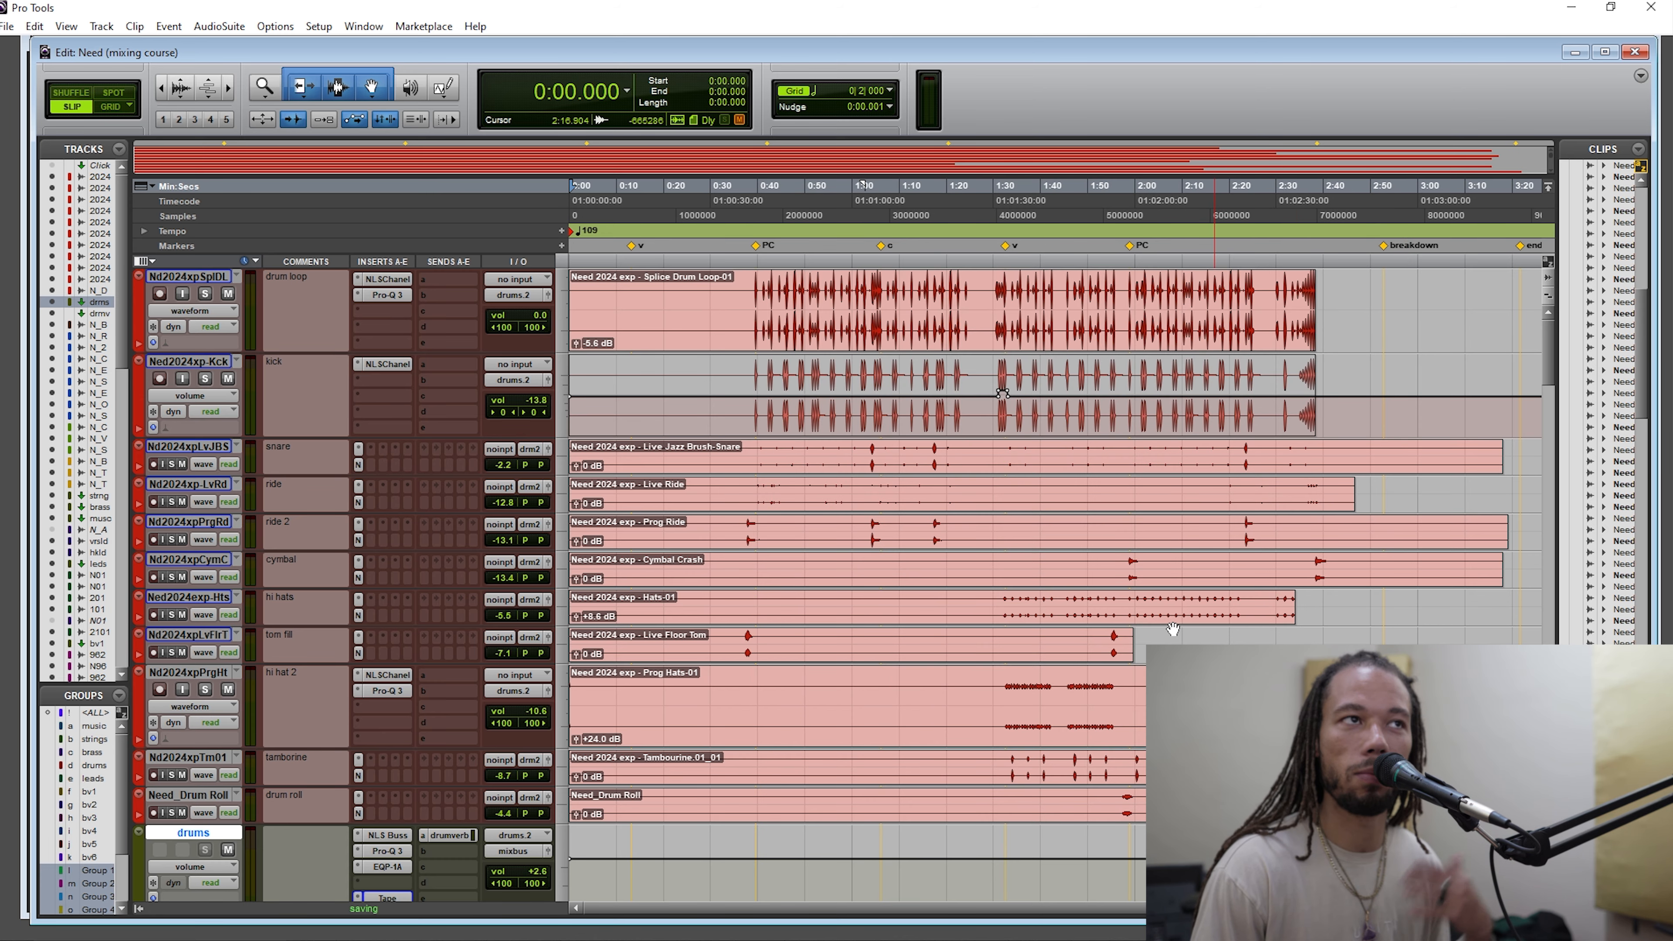
scroll(1087, 665, "down", 1)
scroll(1067, 685, "up", 1)
scroll(1047, 700, "down", 1)
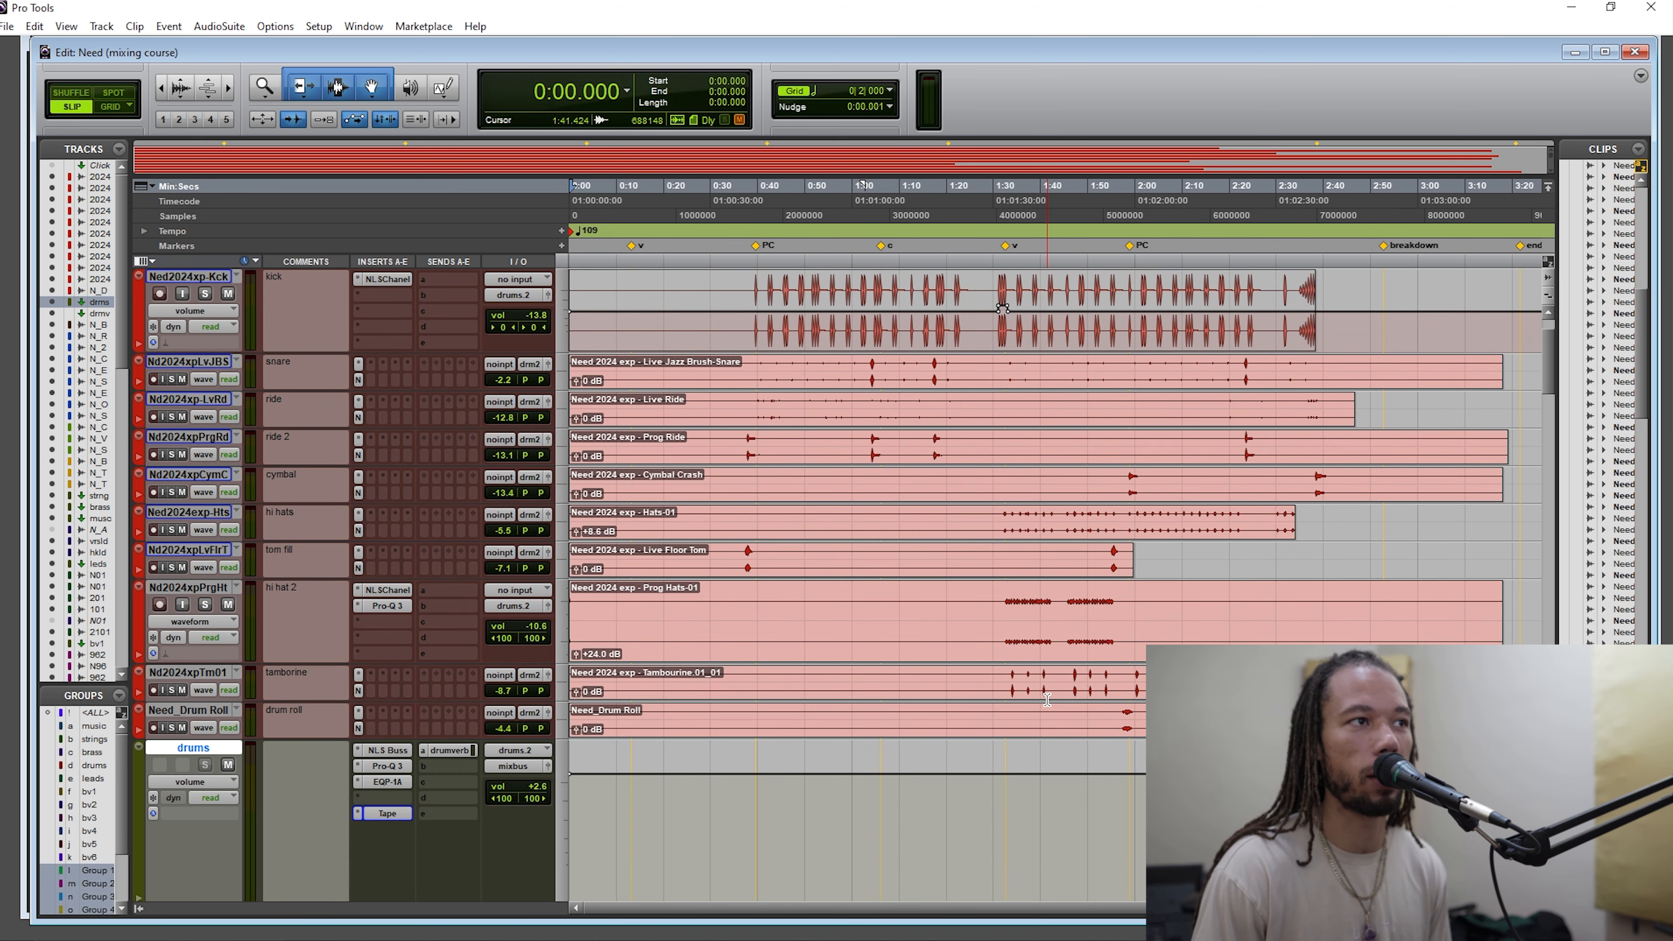
scroll(1047, 699, "down", 1)
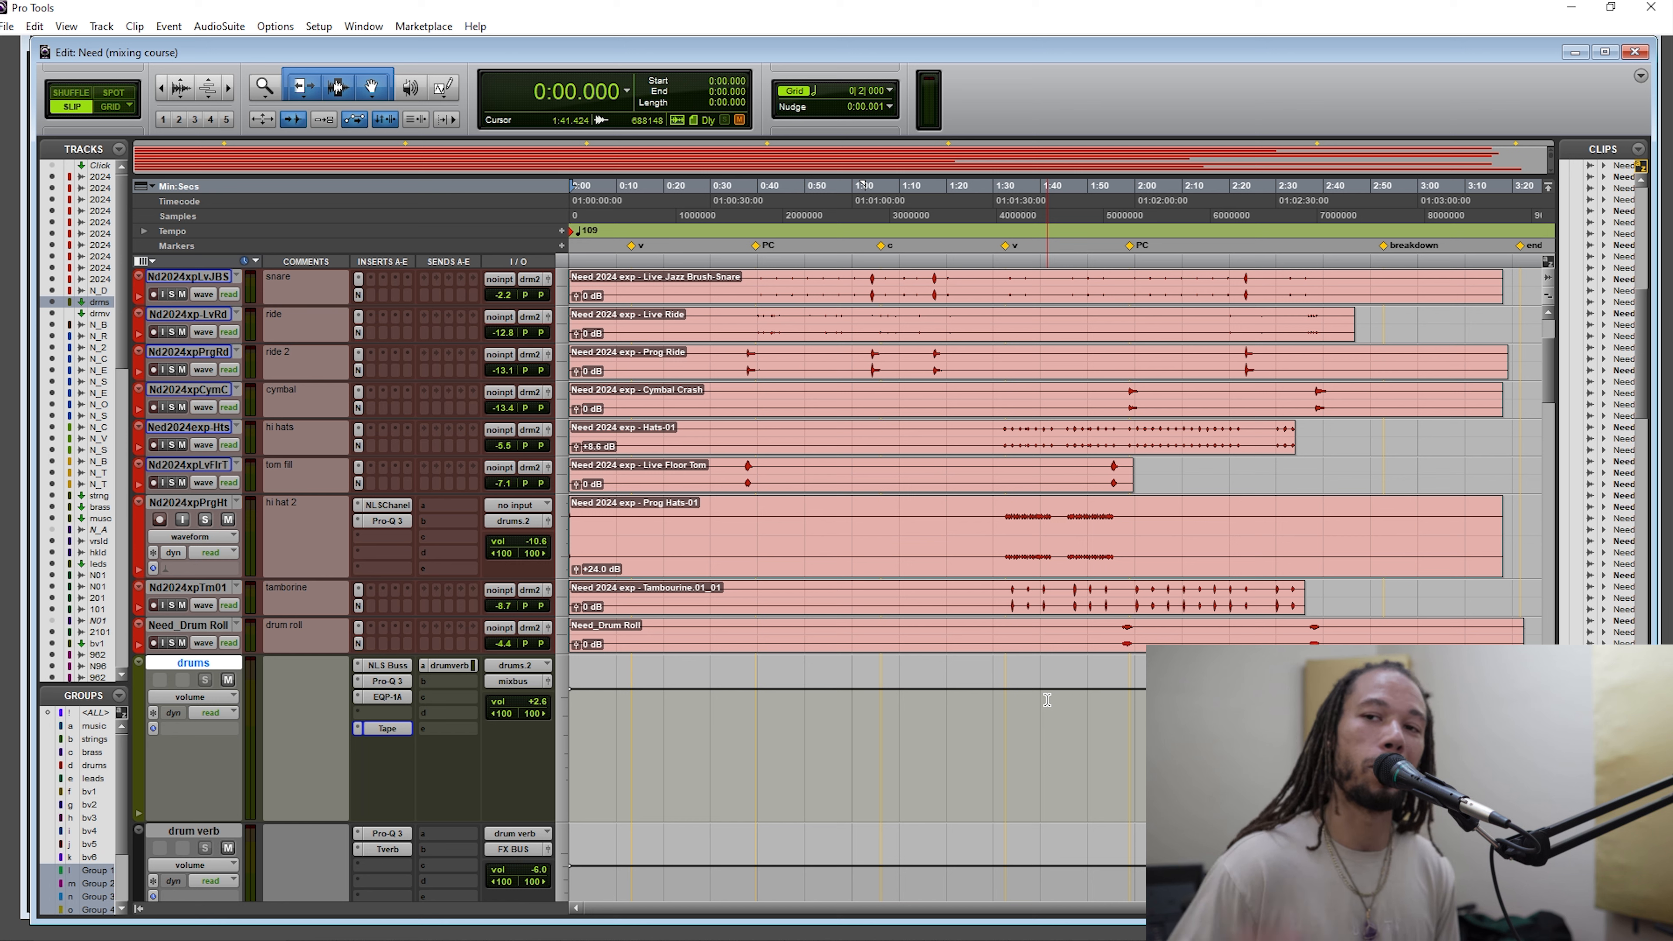